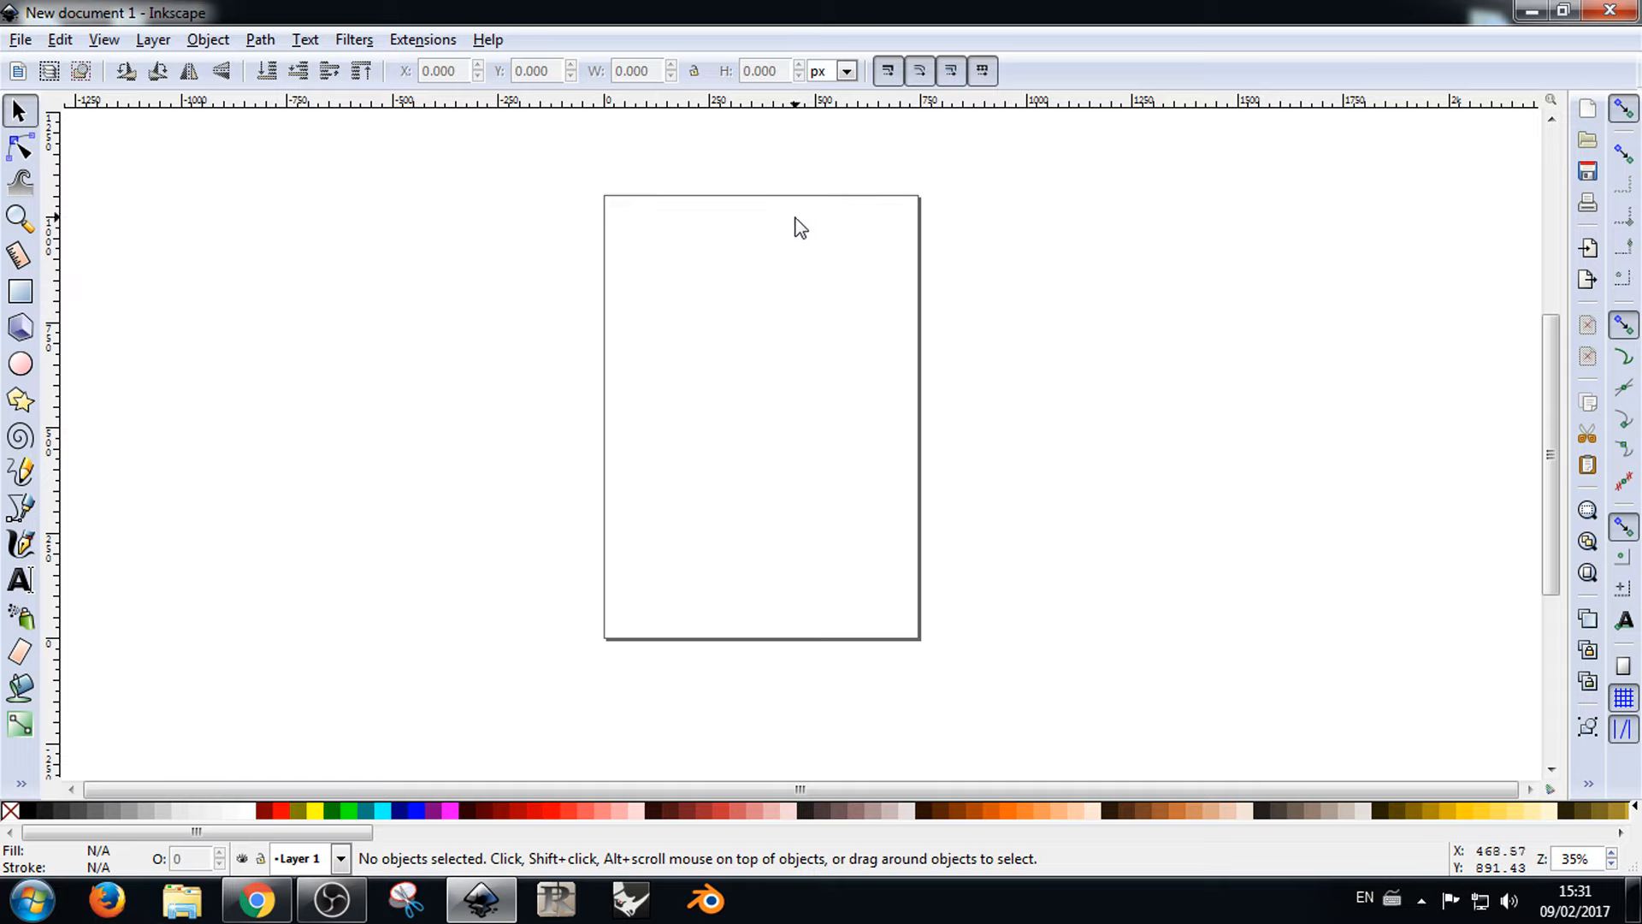
{"action": "right_click", "coordinate": [723, 433]}
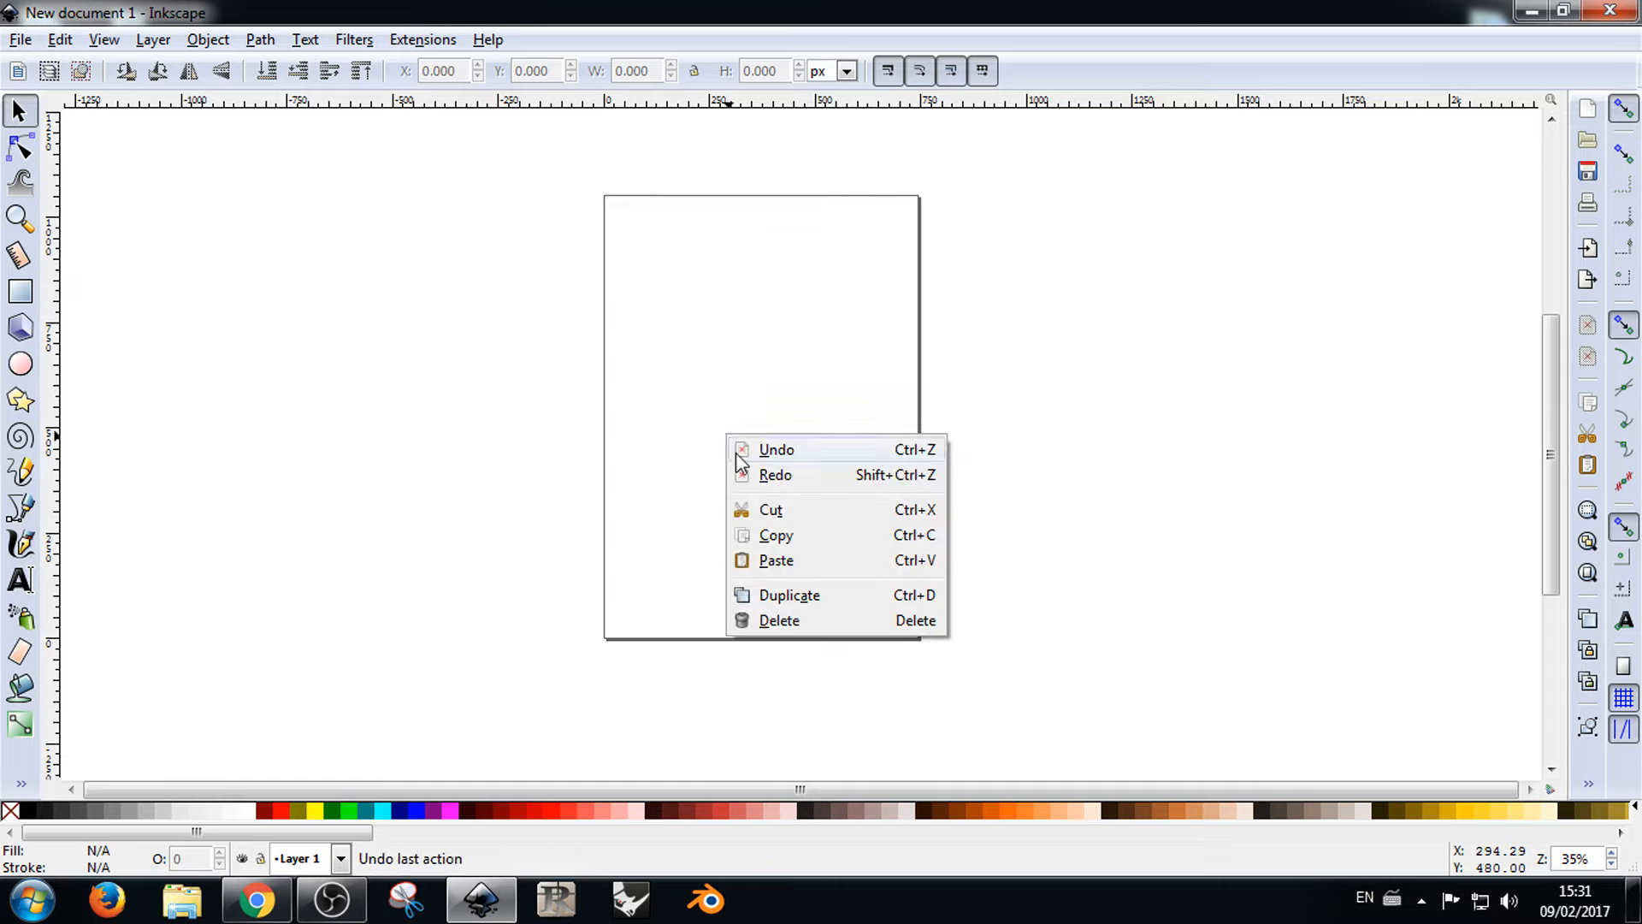
{"action": "left_click", "coordinate": [645, 410]}
{"action": "scroll", "coordinate": [634, 196], "scroll_direction": "up", "scroll_amount": 4}
{"action": "scroll", "coordinate": [699, 370], "scroll_direction": "down", "scroll_amount": 4}
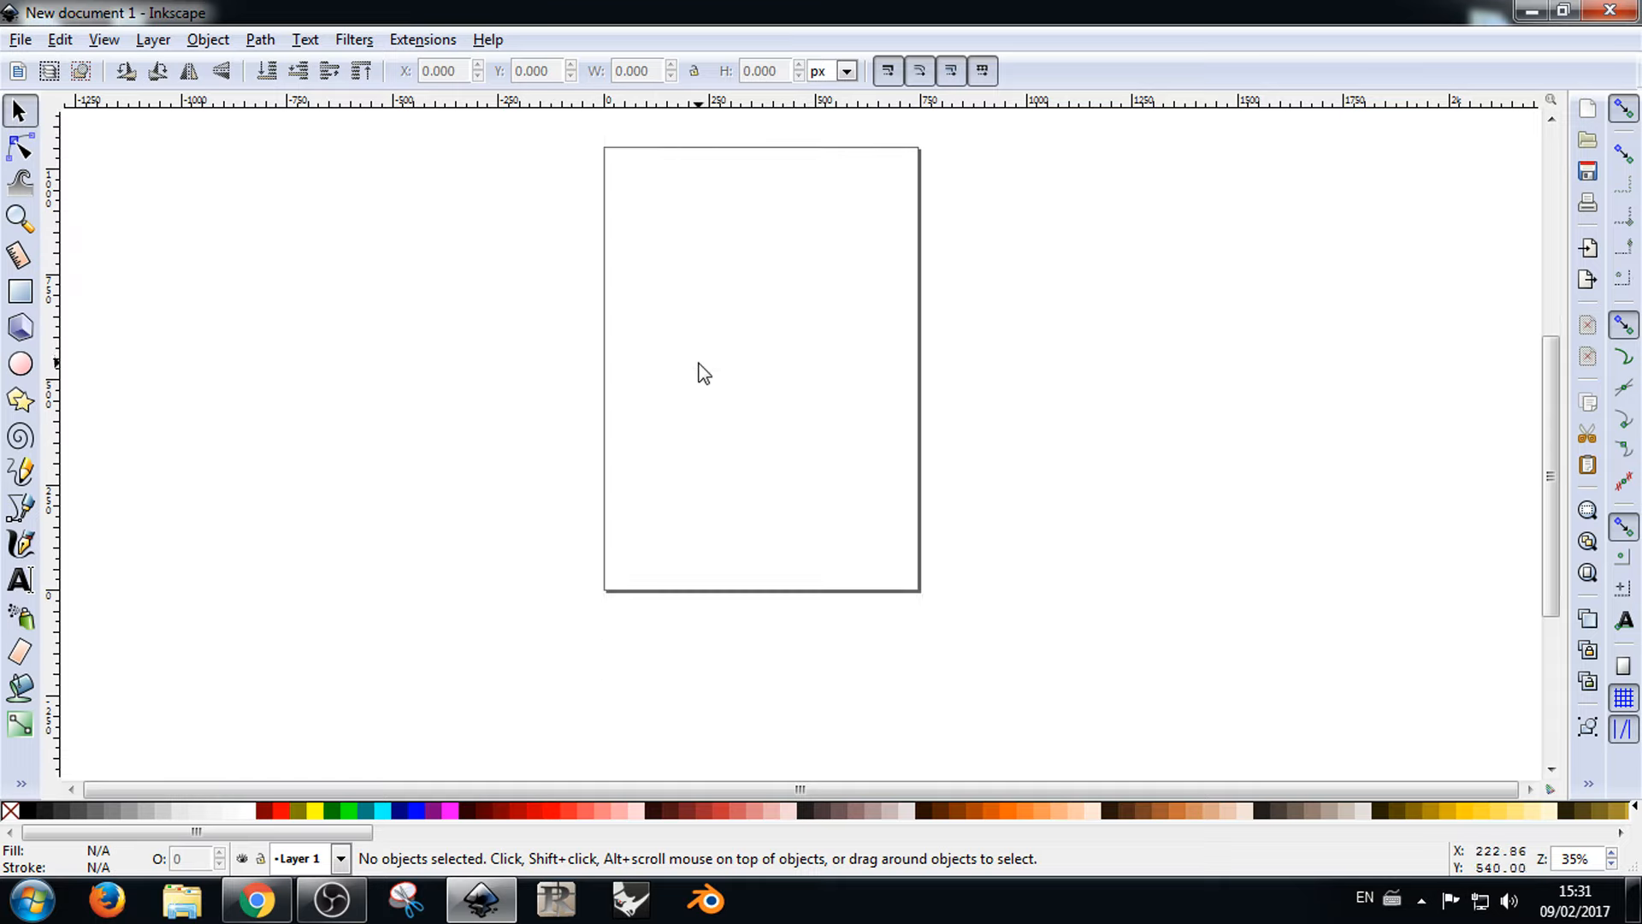
{"action": "scroll", "coordinate": [701, 338], "scroll_direction": "up", "scroll_amount": 1}
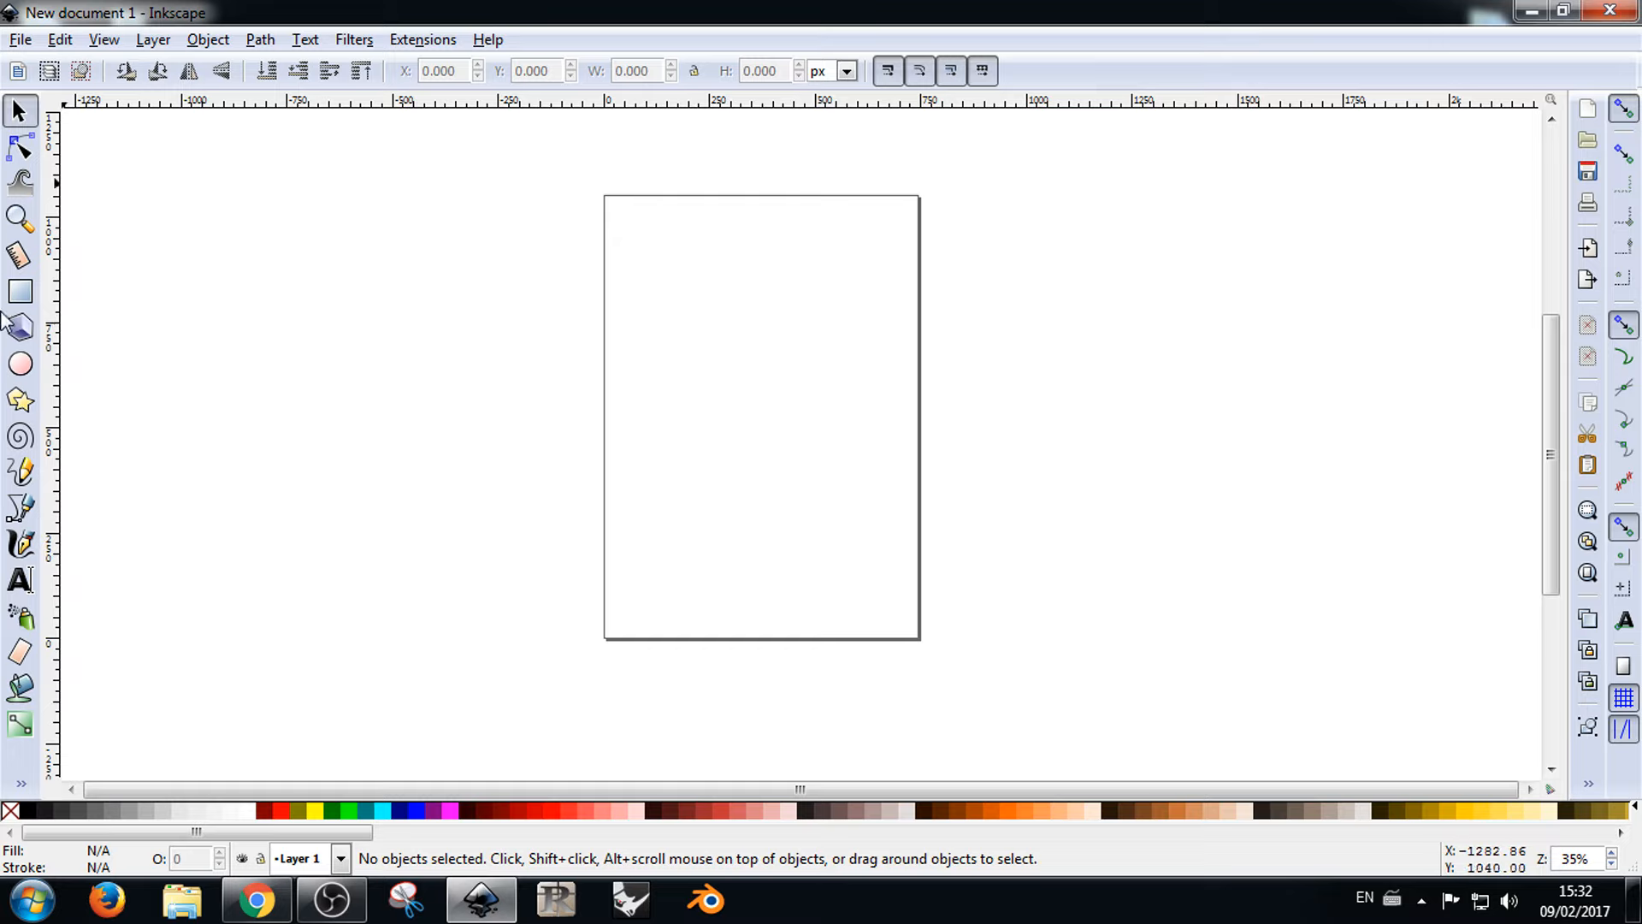
Step: Draw a freehand S-shaped curve about 485 by 398 px on the page with the Pencil tool
{"action": "left_click", "coordinate": [22, 475]}
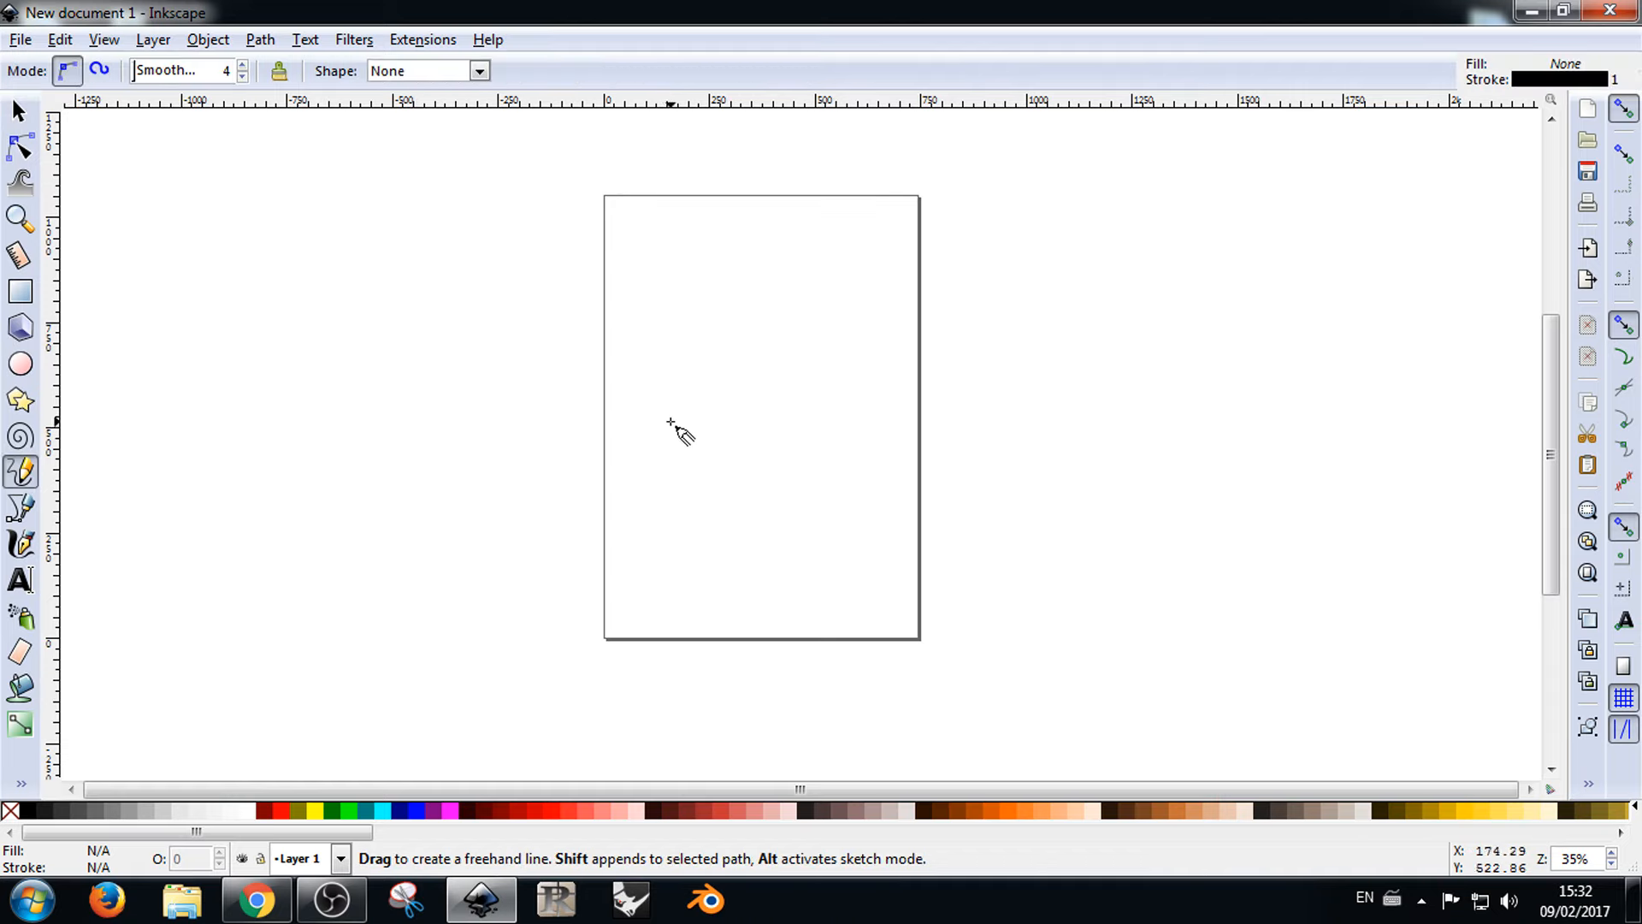
{"action": "mouse_move", "coordinate": [687, 453]}
{"action": "left_mouse_down"}
{"action": "mouse_move", "coordinate": [705, 332]}
{"action": "mouse_move", "coordinate": [873, 286]}
{"action": "left_mouse_up"}
{"action": "key", "text": "s"}
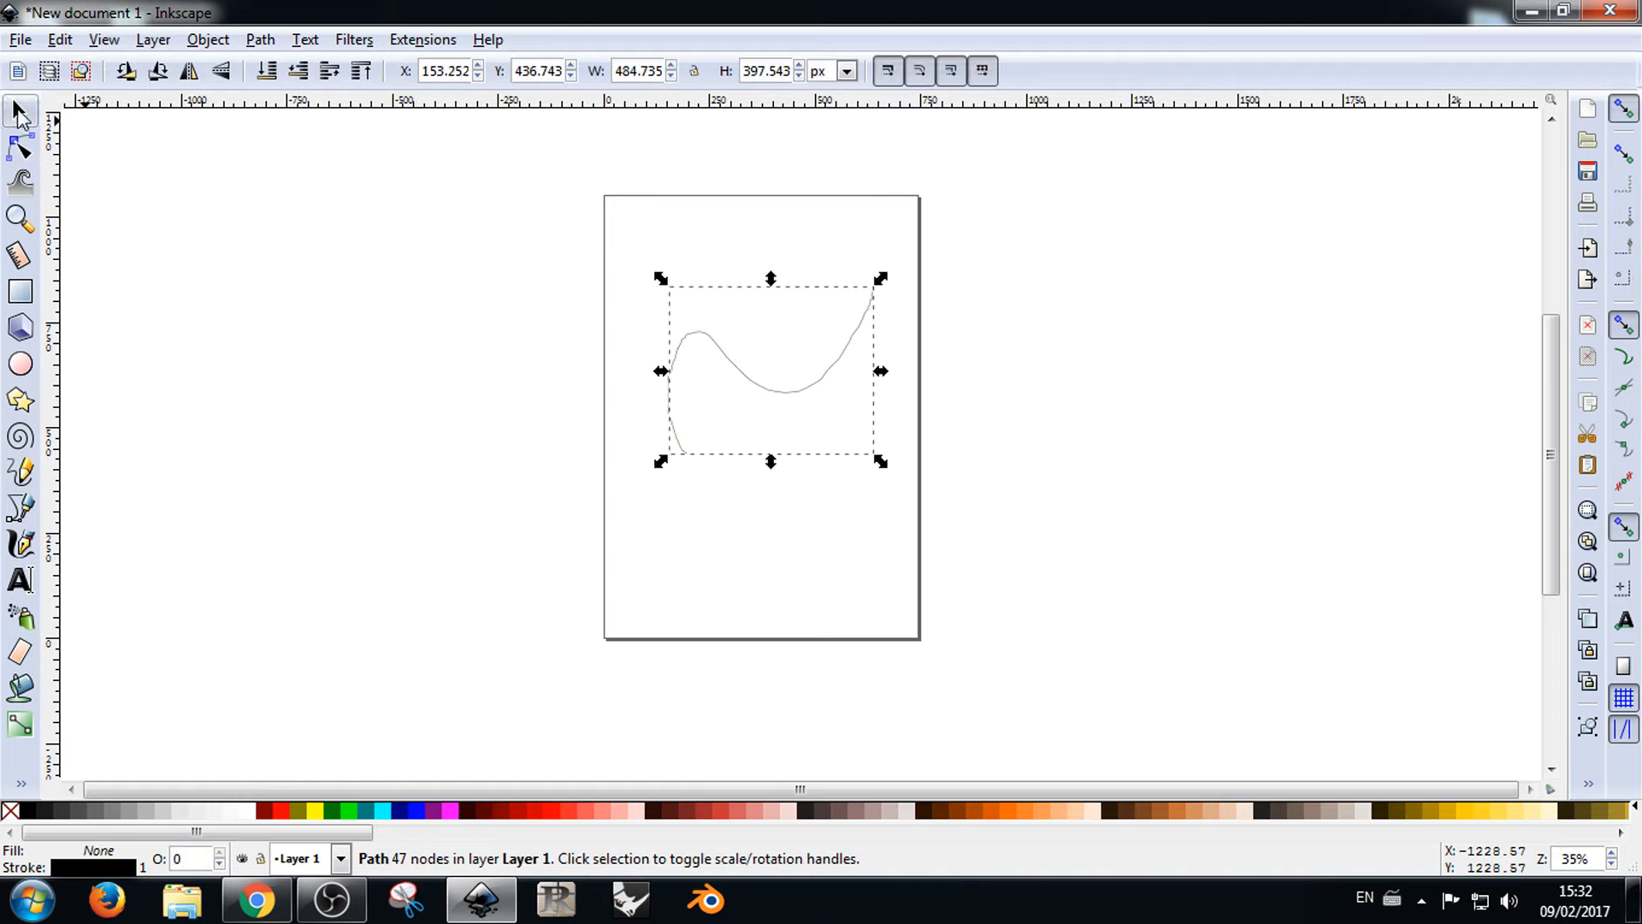
{"action": "scroll", "coordinate": [758, 377], "scroll_direction": "up", "scroll_amount": 3}
{"action": "scroll", "coordinate": [708, 454], "scroll_direction": "up", "scroll_amount": 4}
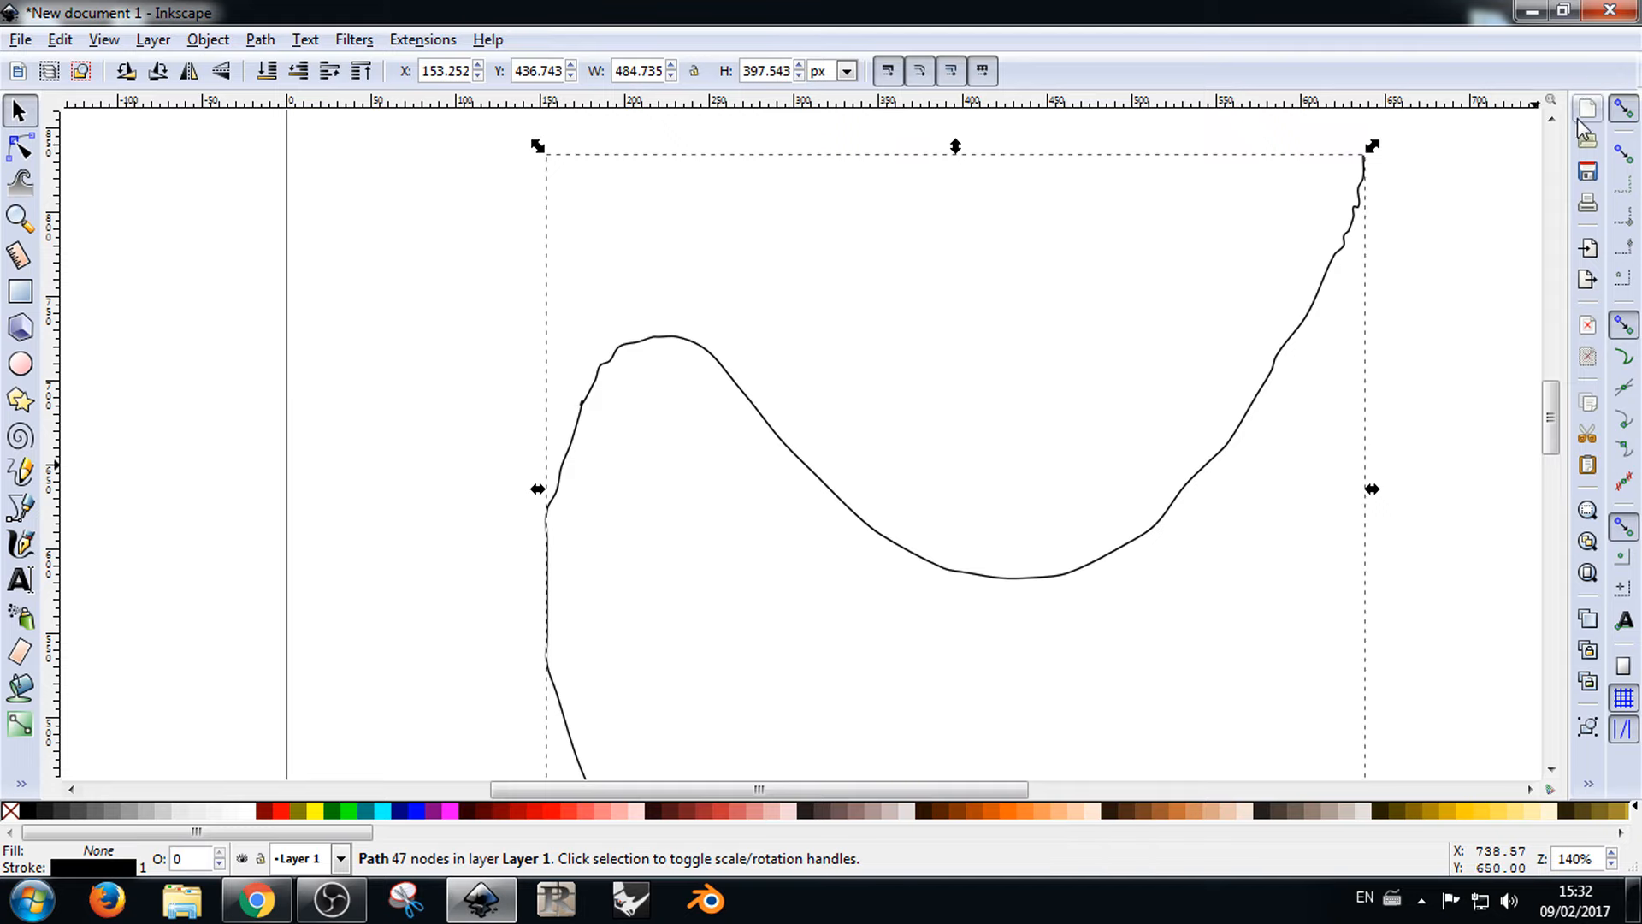
{"action": "left_click", "coordinate": [1589, 784]}
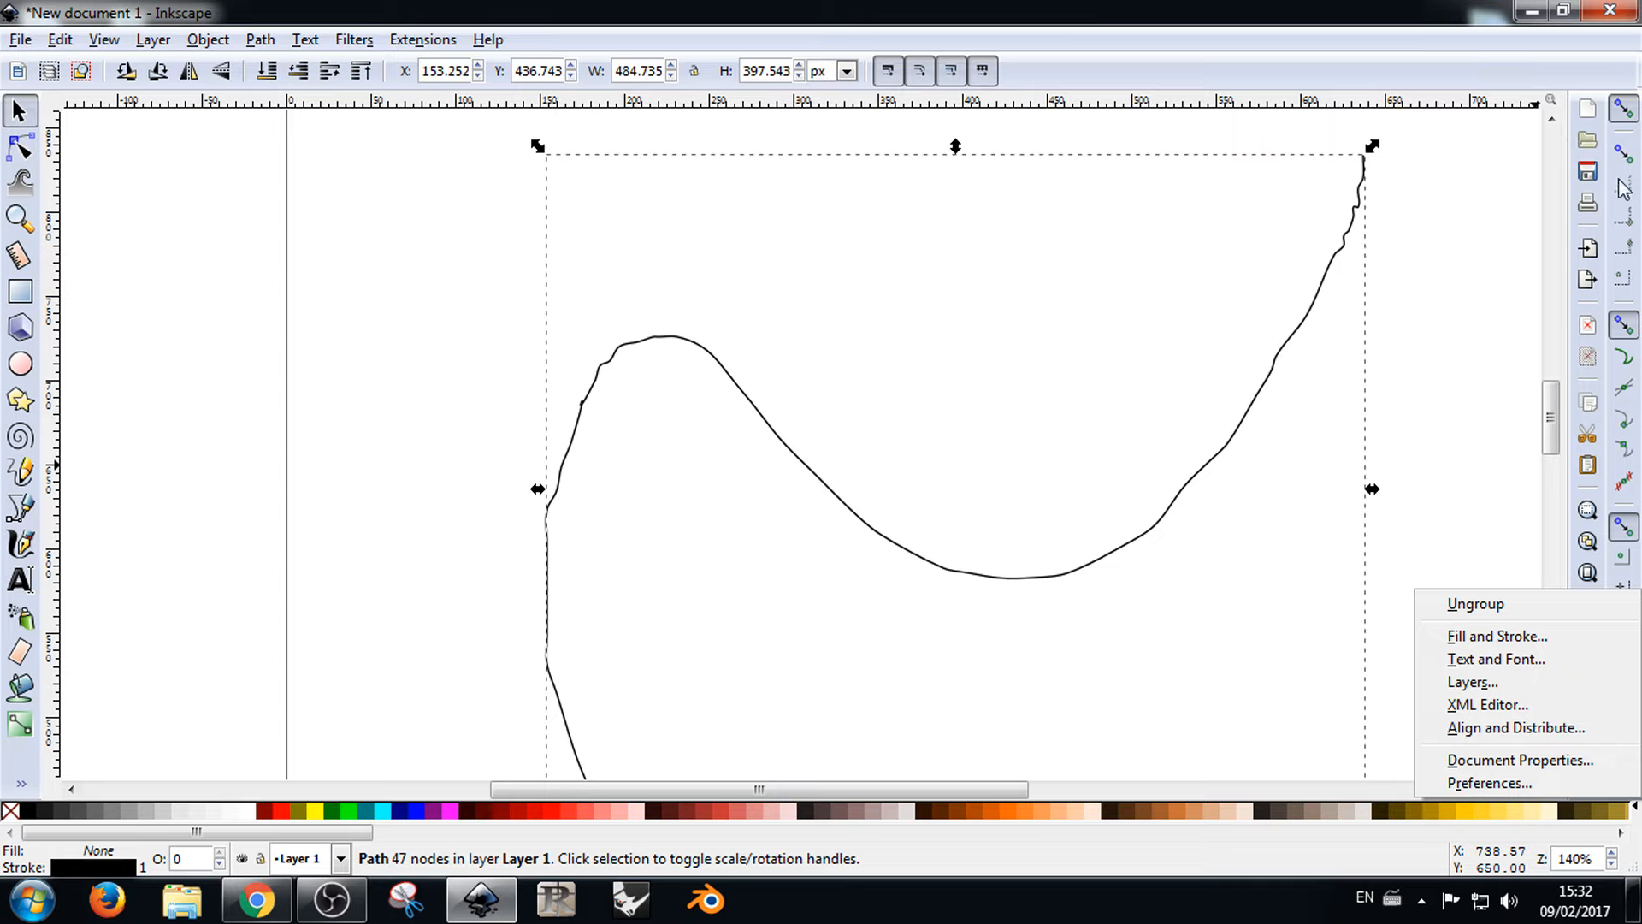
{"action": "left_click", "coordinate": [1301, 224]}
{"action": "left_click", "coordinate": [1396, 393]}
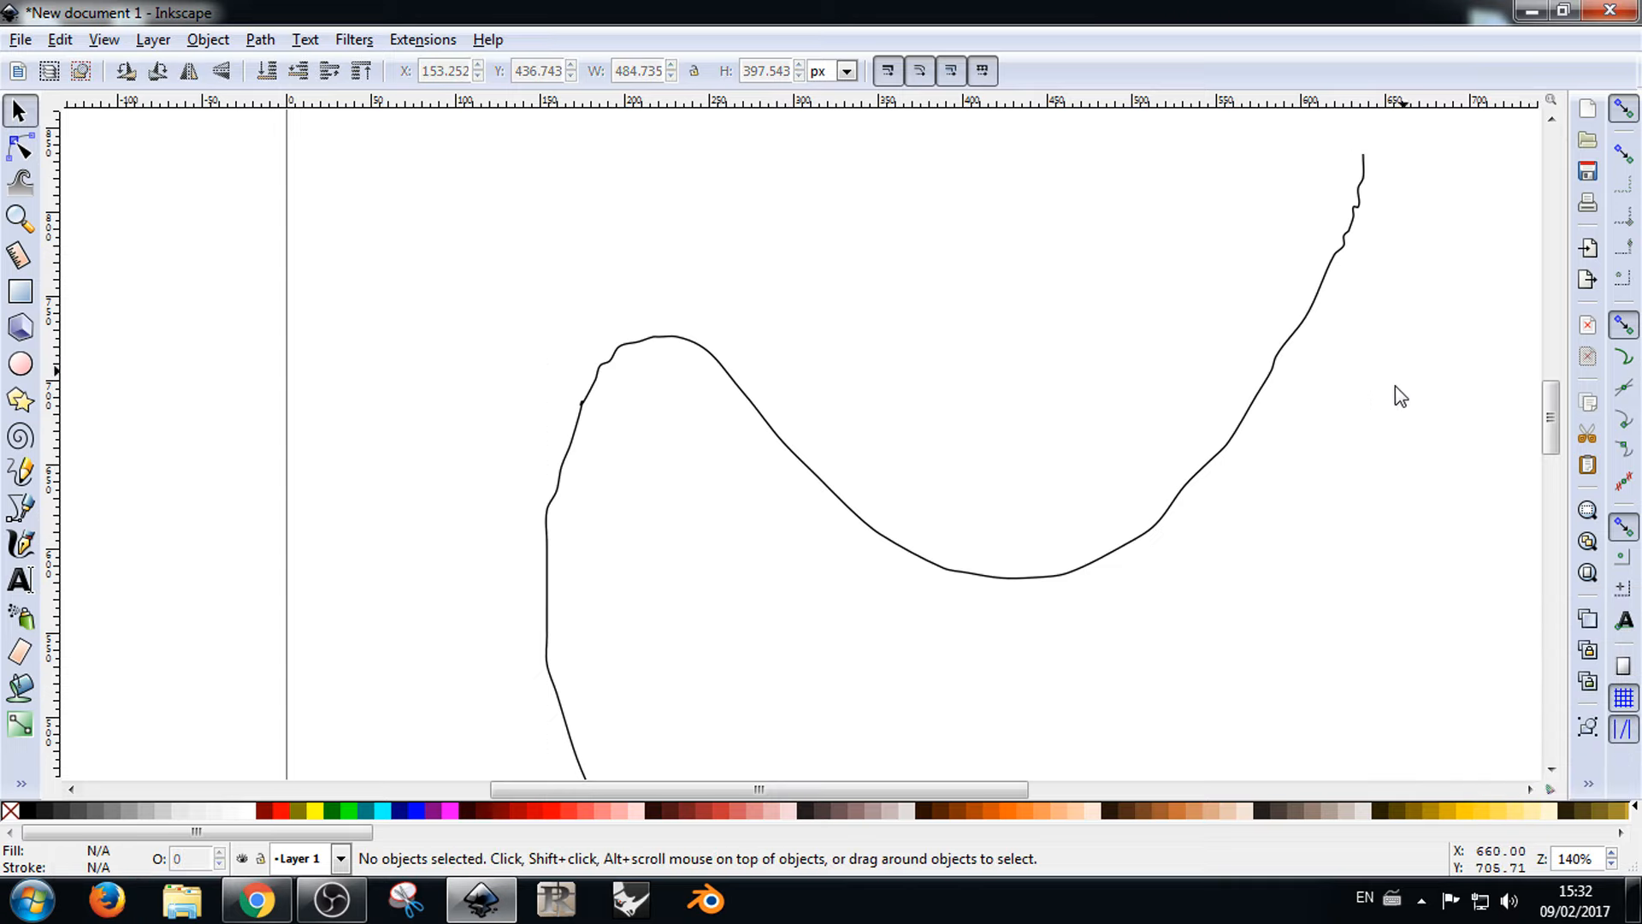
Step: Display the path nodes of the freehand S-shaped curve, and clear the selection
{"action": "scroll", "coordinate": [454, 344], "scroll_direction": "down", "scroll_amount": 3, "text": "ctrl"}
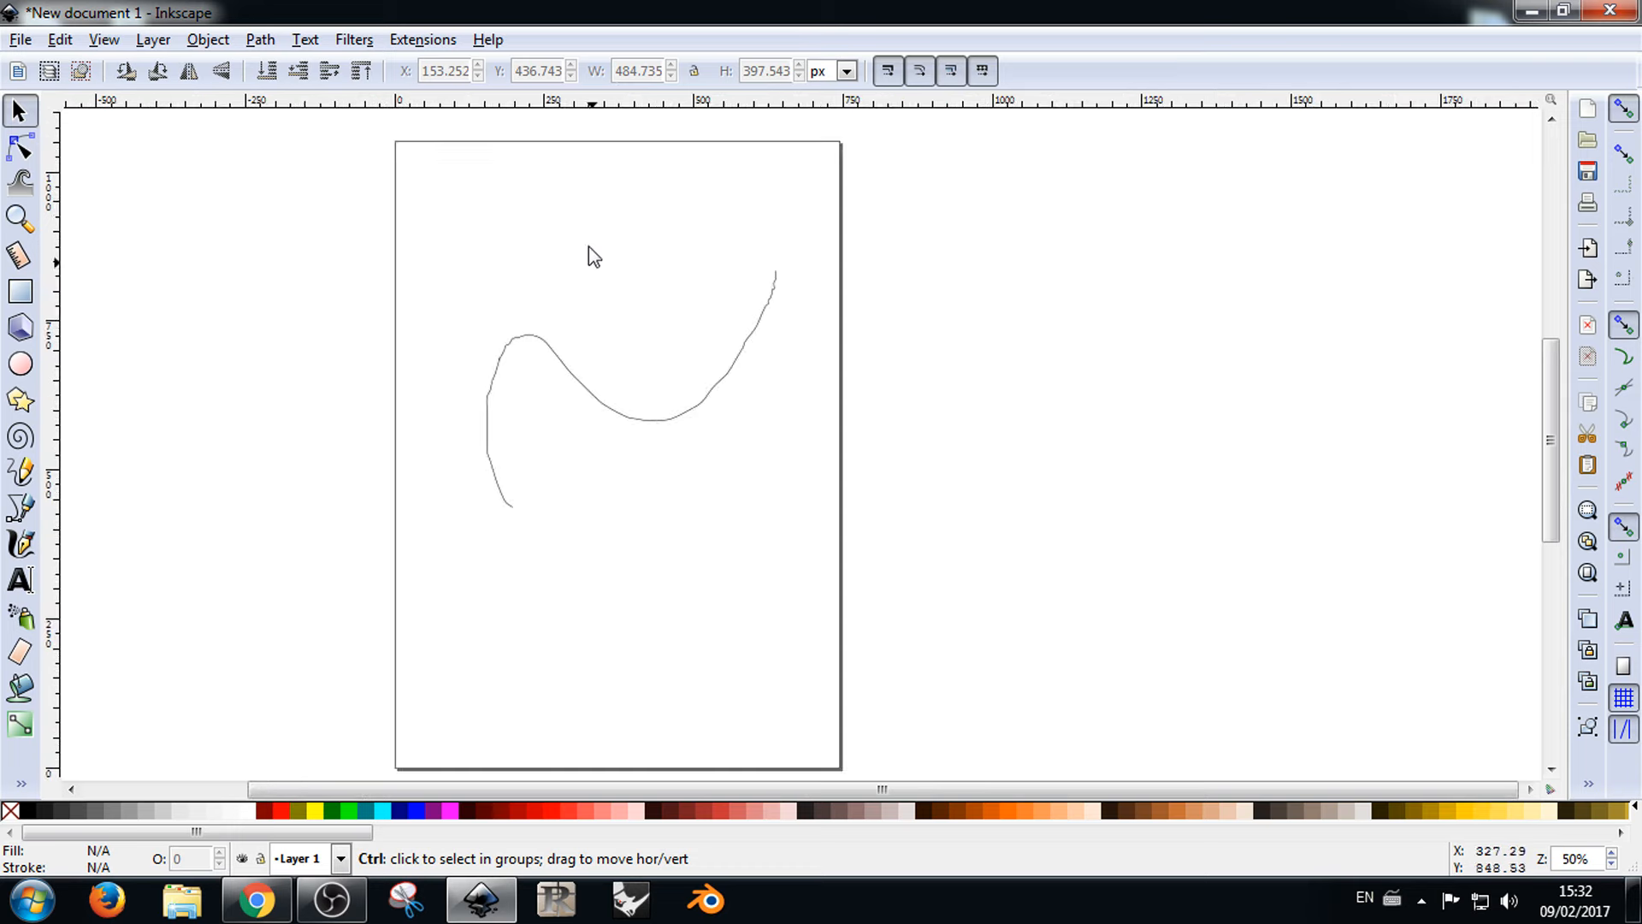
{"action": "scroll", "coordinate": [594, 257], "scroll_direction": "up", "scroll_amount": 1, "text": "ctrl"}
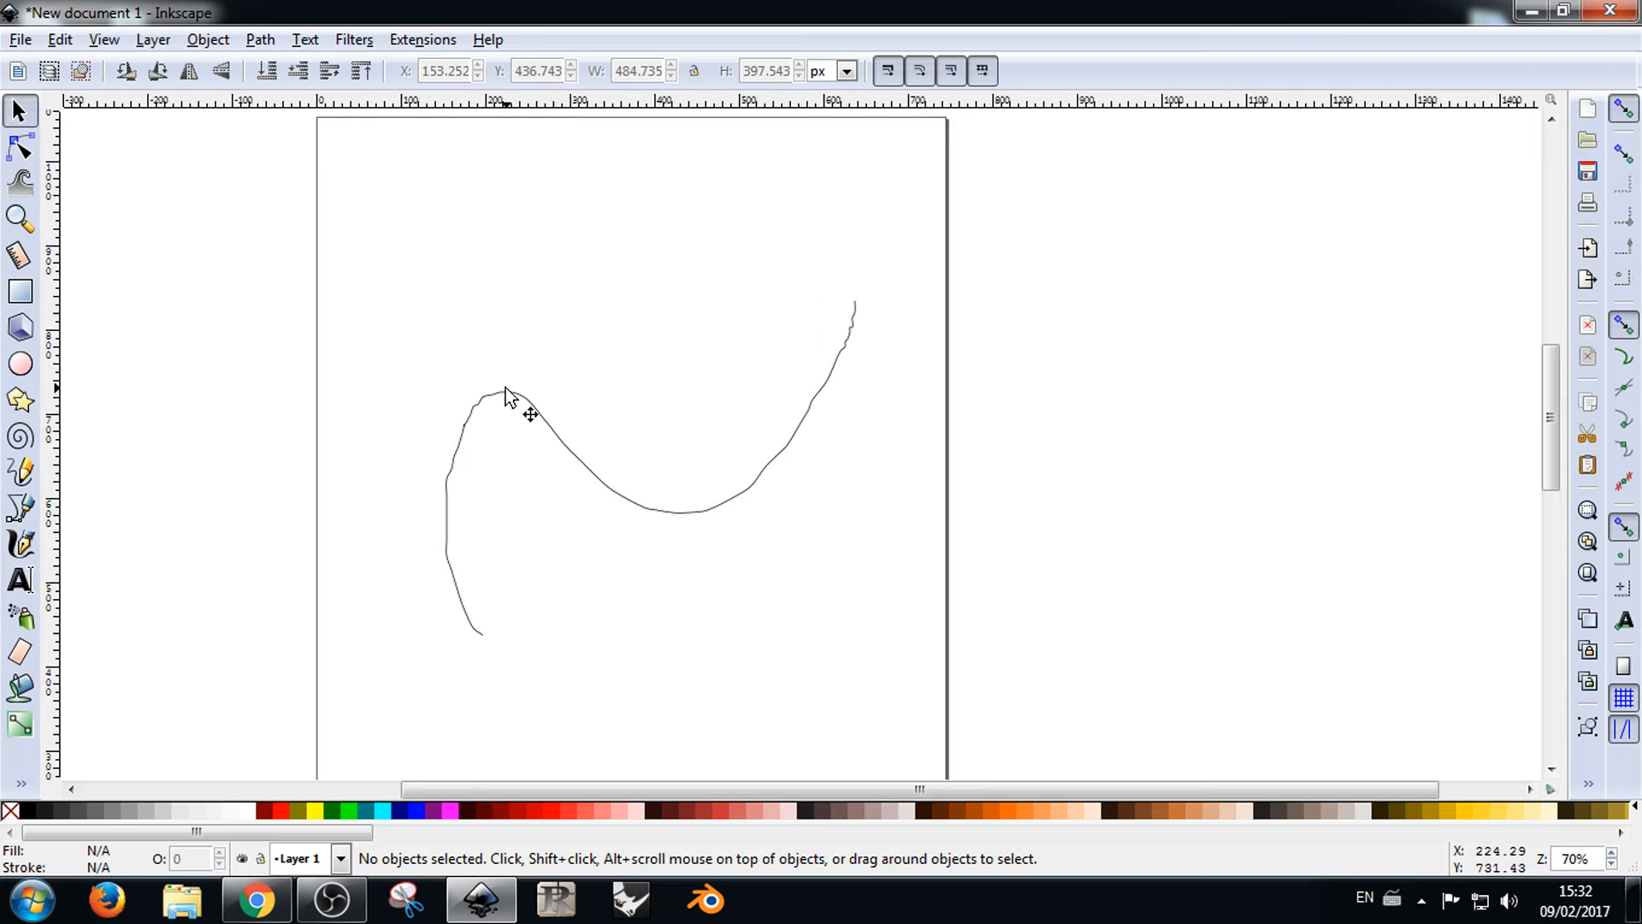
{"action": "left_click", "coordinate": [506, 395]}
{"action": "double_click", "coordinate": [508, 397]}
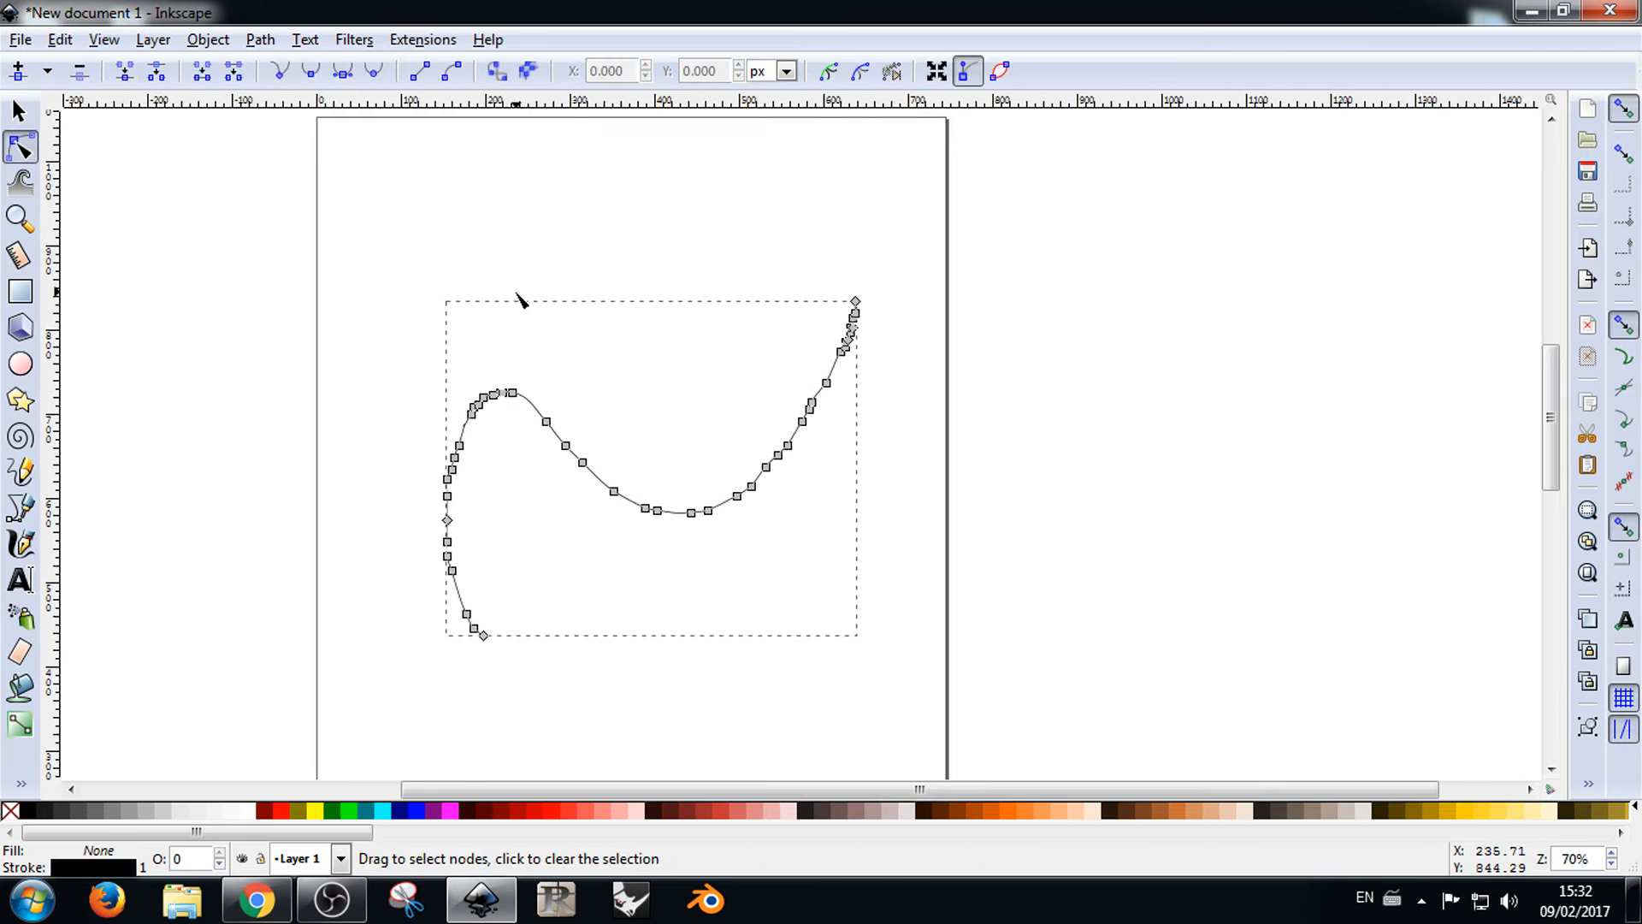
{"action": "left_click", "coordinate": [531, 367]}
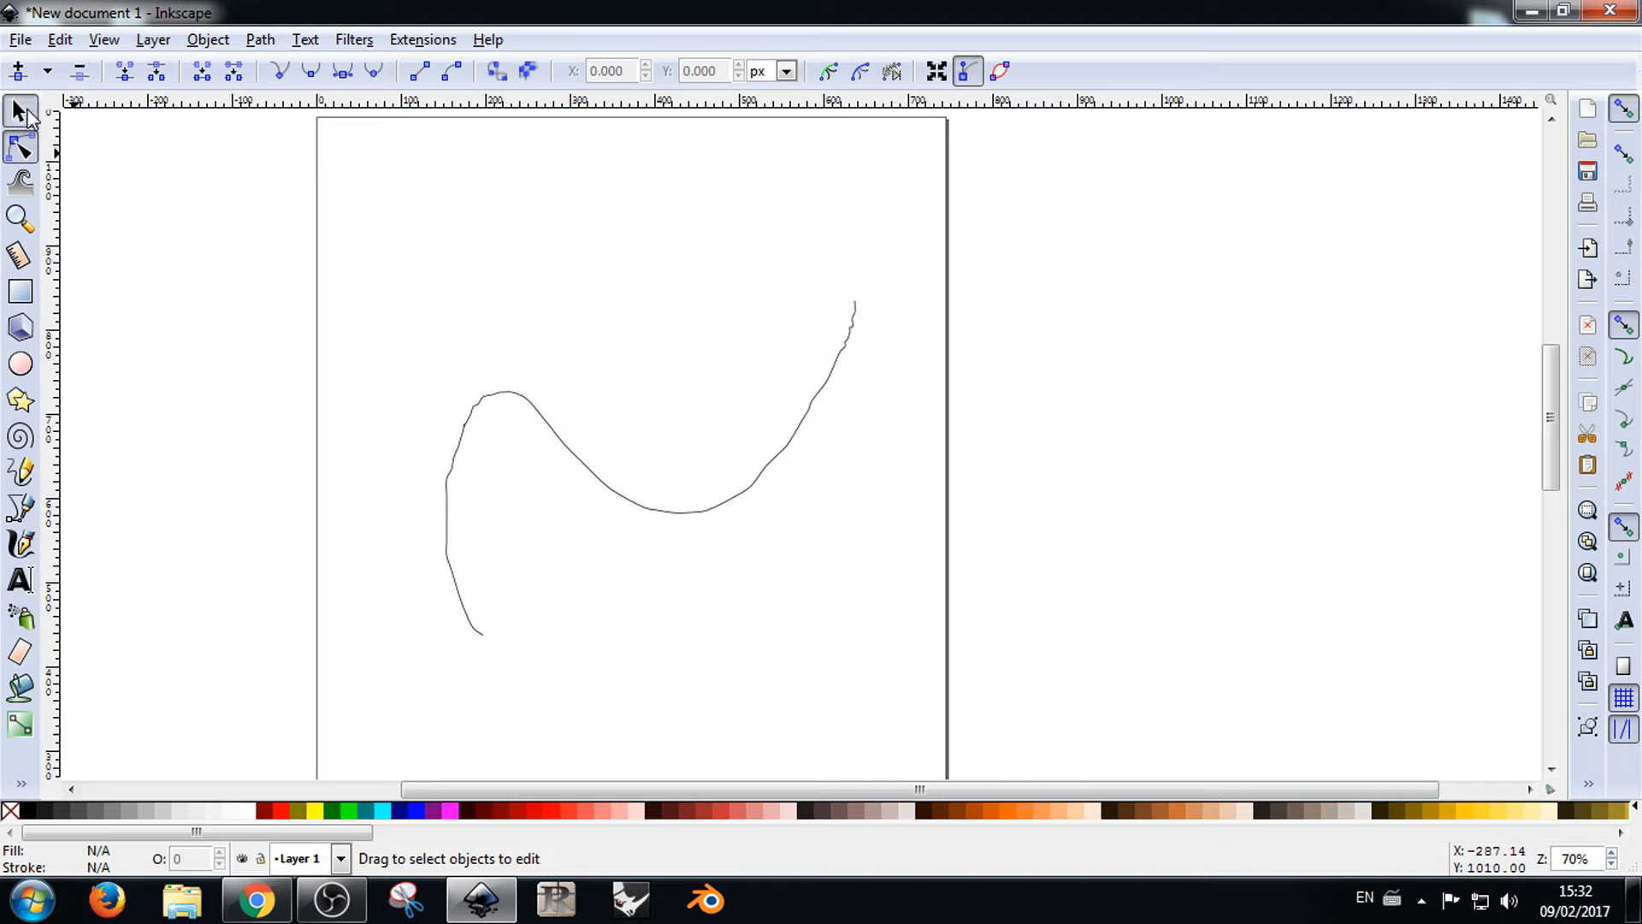
Step: Draw a wavy freehand line about 425 by 97 px above the first curve and move it to about X 108, Y 852 px
{"action": "left_click", "coordinate": [21, 470]}
{"action": "mouse_move", "coordinate": [377, 322]}
{"action": "left_mouse_down"}
{"action": "mouse_move", "coordinate": [417, 255]}
{"action": "mouse_move", "coordinate": [735, 299]}
{"action": "left_mouse_up"}
{"action": "left_click", "coordinate": [19, 111]}
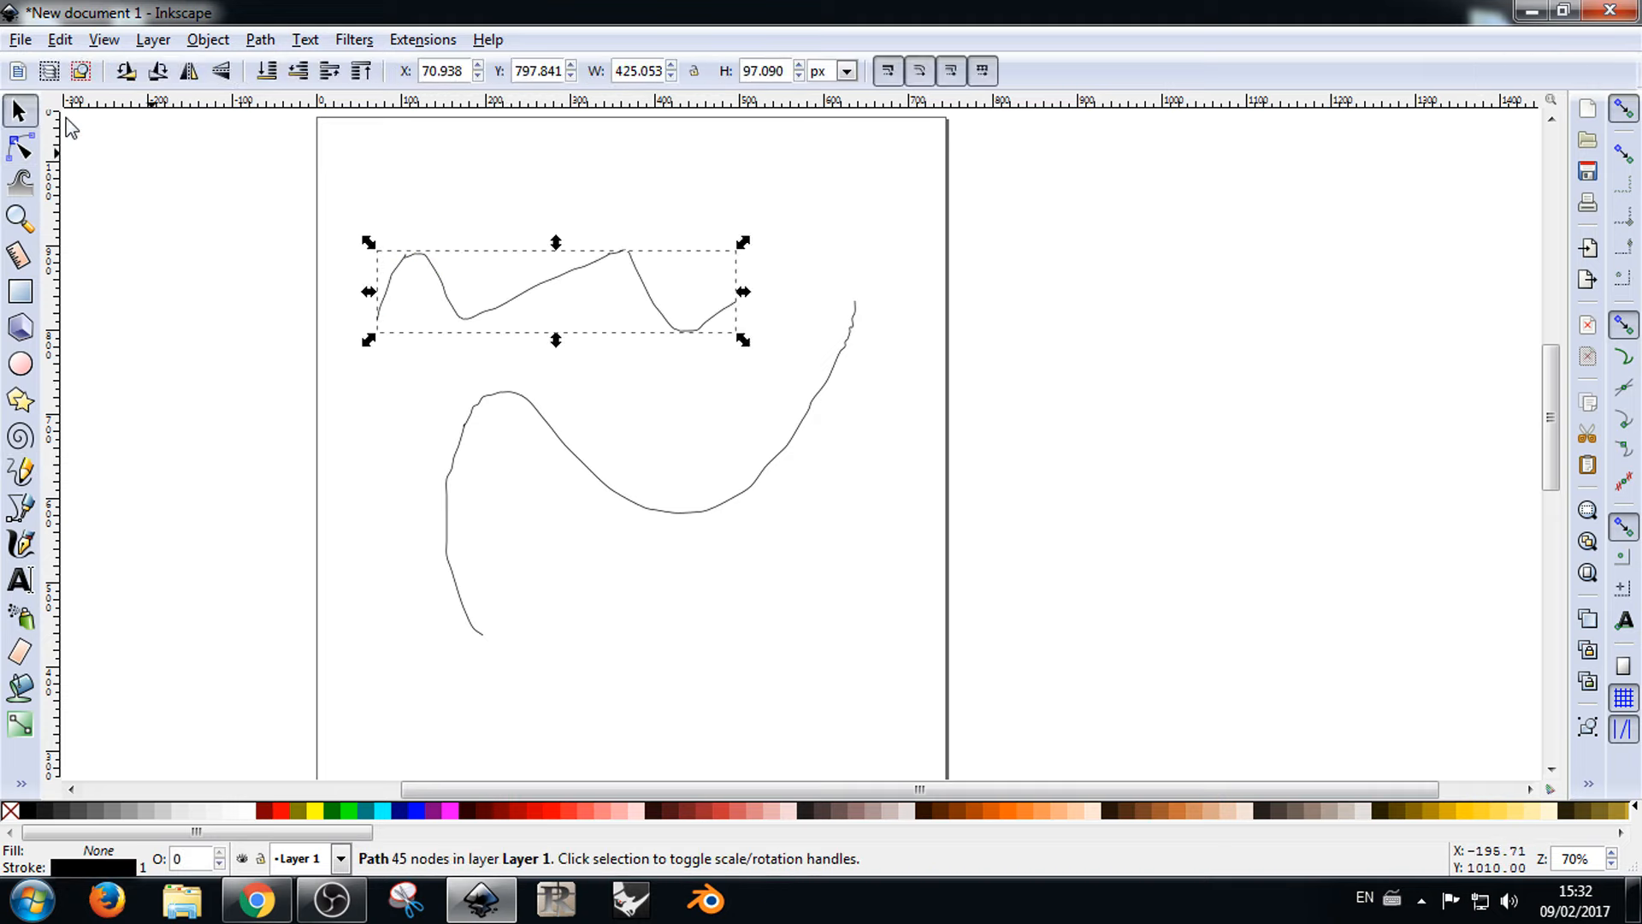
{"action": "left_click", "coordinate": [444, 264]}
{"action": "left_click_drag", "start_coordinate": [444, 265], "coordinate": [496, 212]}
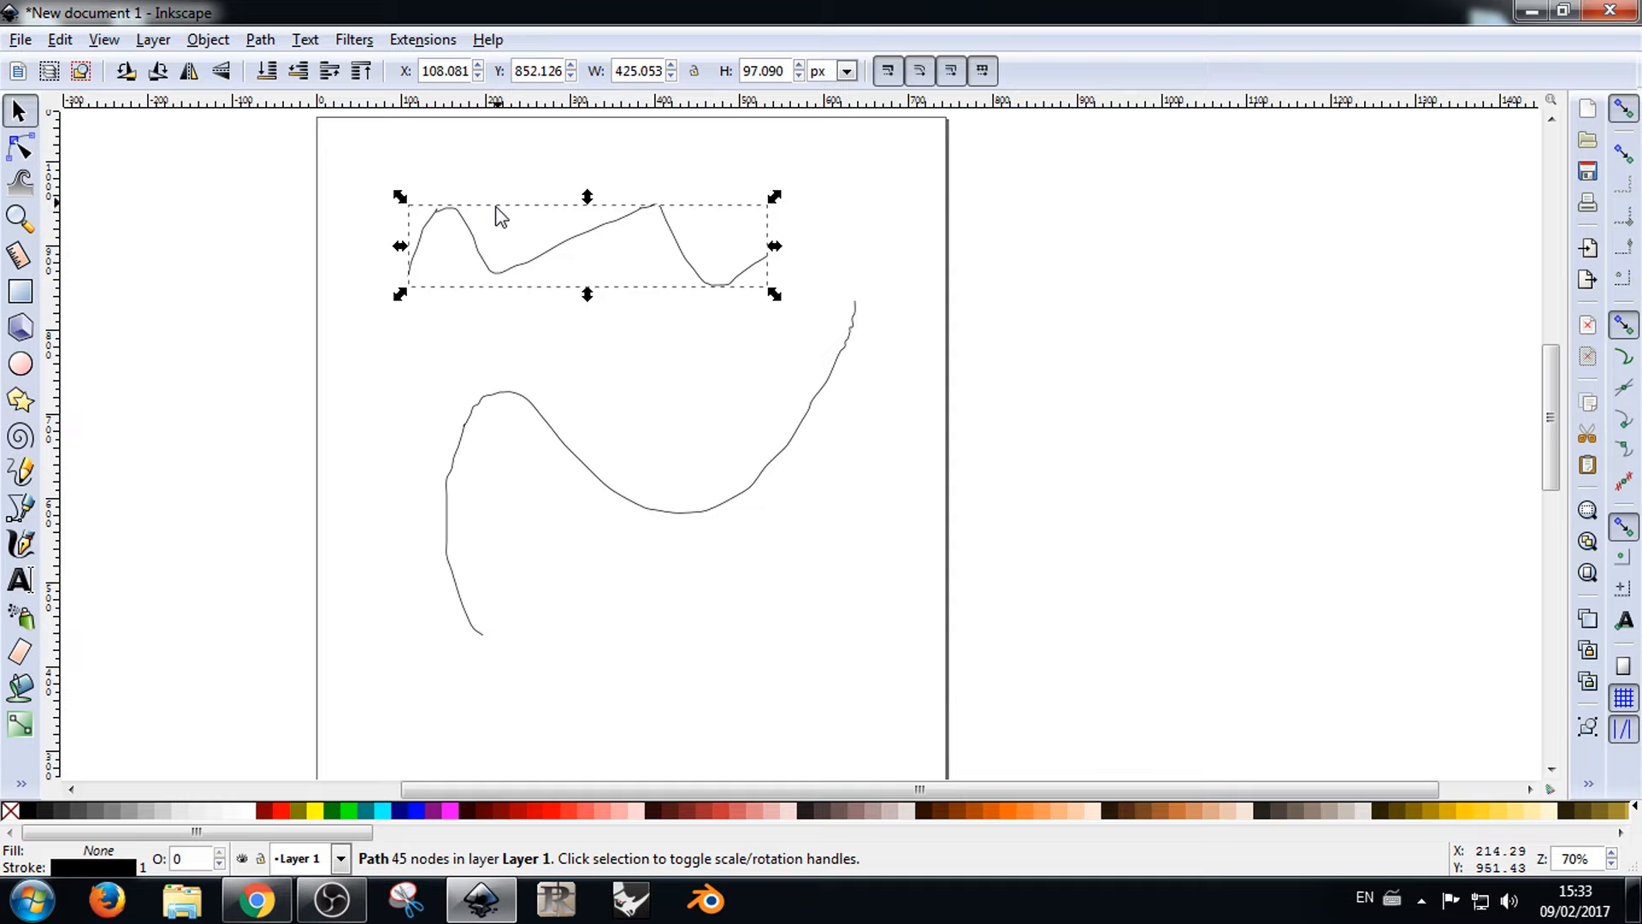
Step: Edit the wavy line's nodes and pull a node on the slope after its first peak outward to about X 204, Y 922 px
{"action": "double_click", "coordinate": [487, 252]}
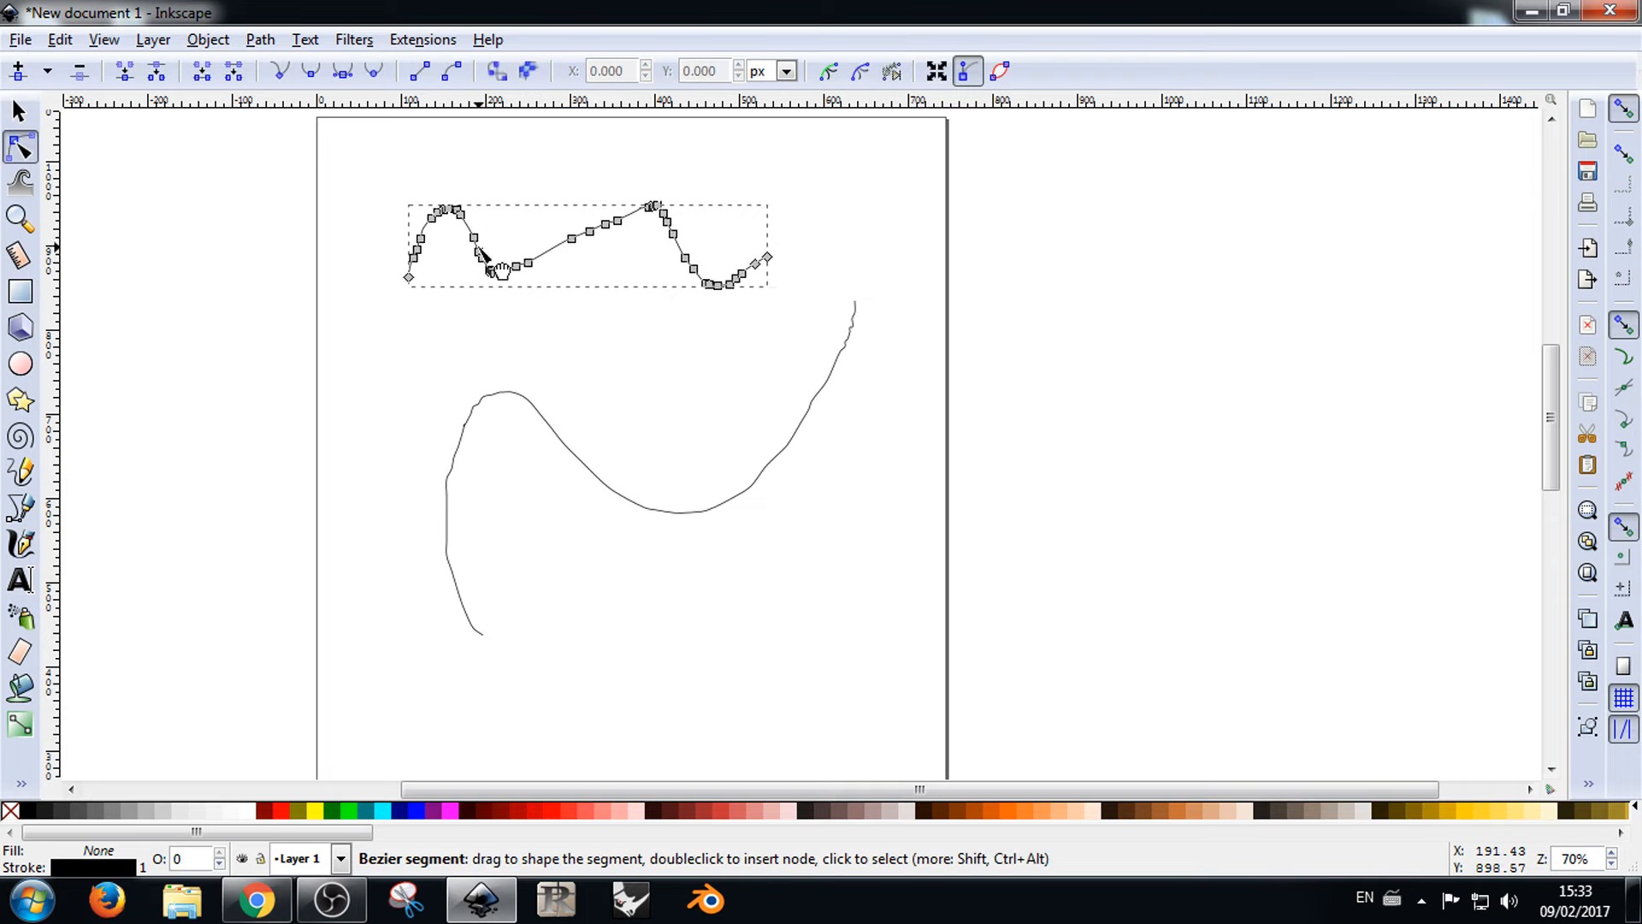
{"action": "scroll", "coordinate": [481, 253], "scroll_direction": "up", "scroll_amount": 2}
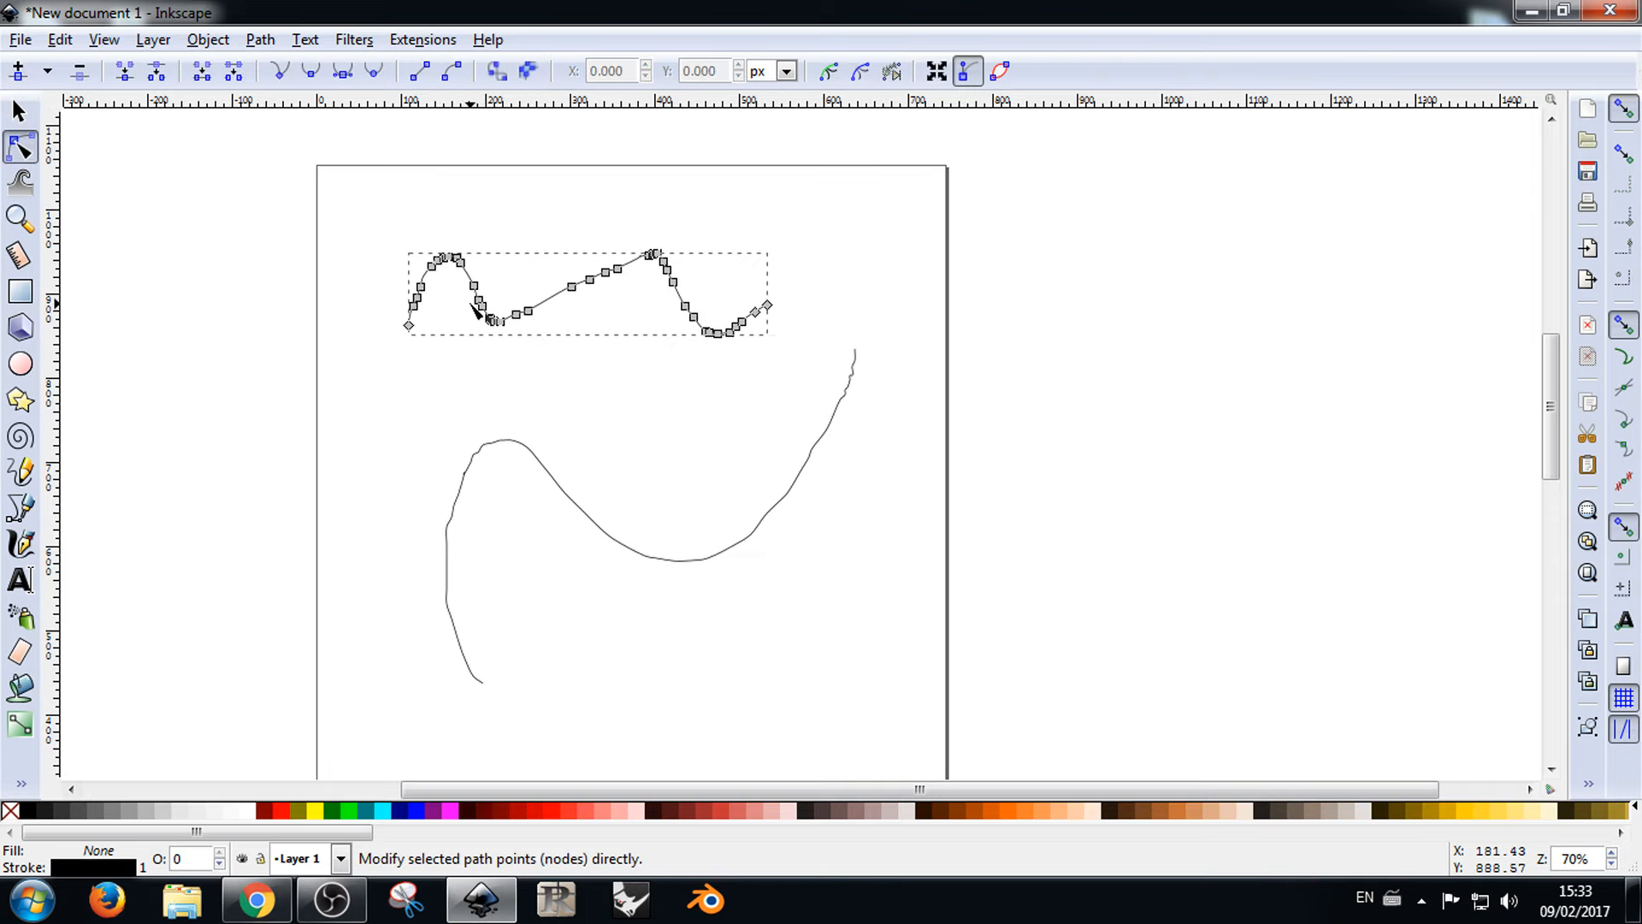
{"action": "scroll", "coordinate": [472, 304], "scroll_direction": "up", "scroll_amount": 5}
{"action": "left_click_drag", "start_coordinate": [495, 206], "coordinate": [577, 148]}
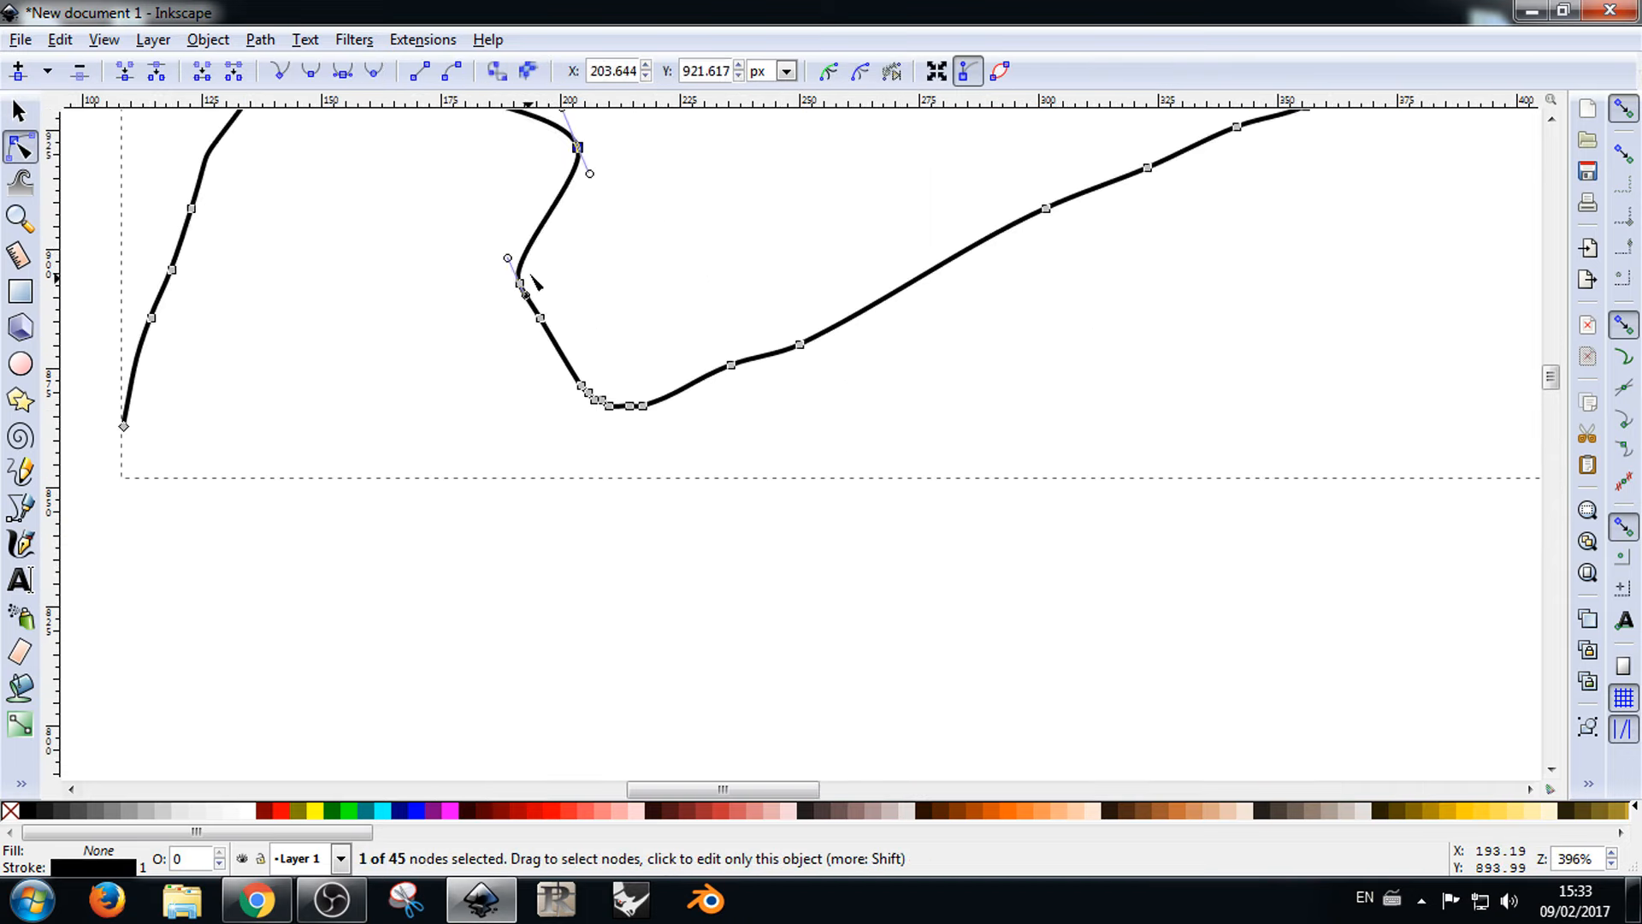
Step: Move the next node down the slope to about X 173, Y 898 px and lengthen its handles into a rounded inward bend
{"action": "left_click_drag", "start_coordinate": [519, 283], "coordinate": [492, 400]}
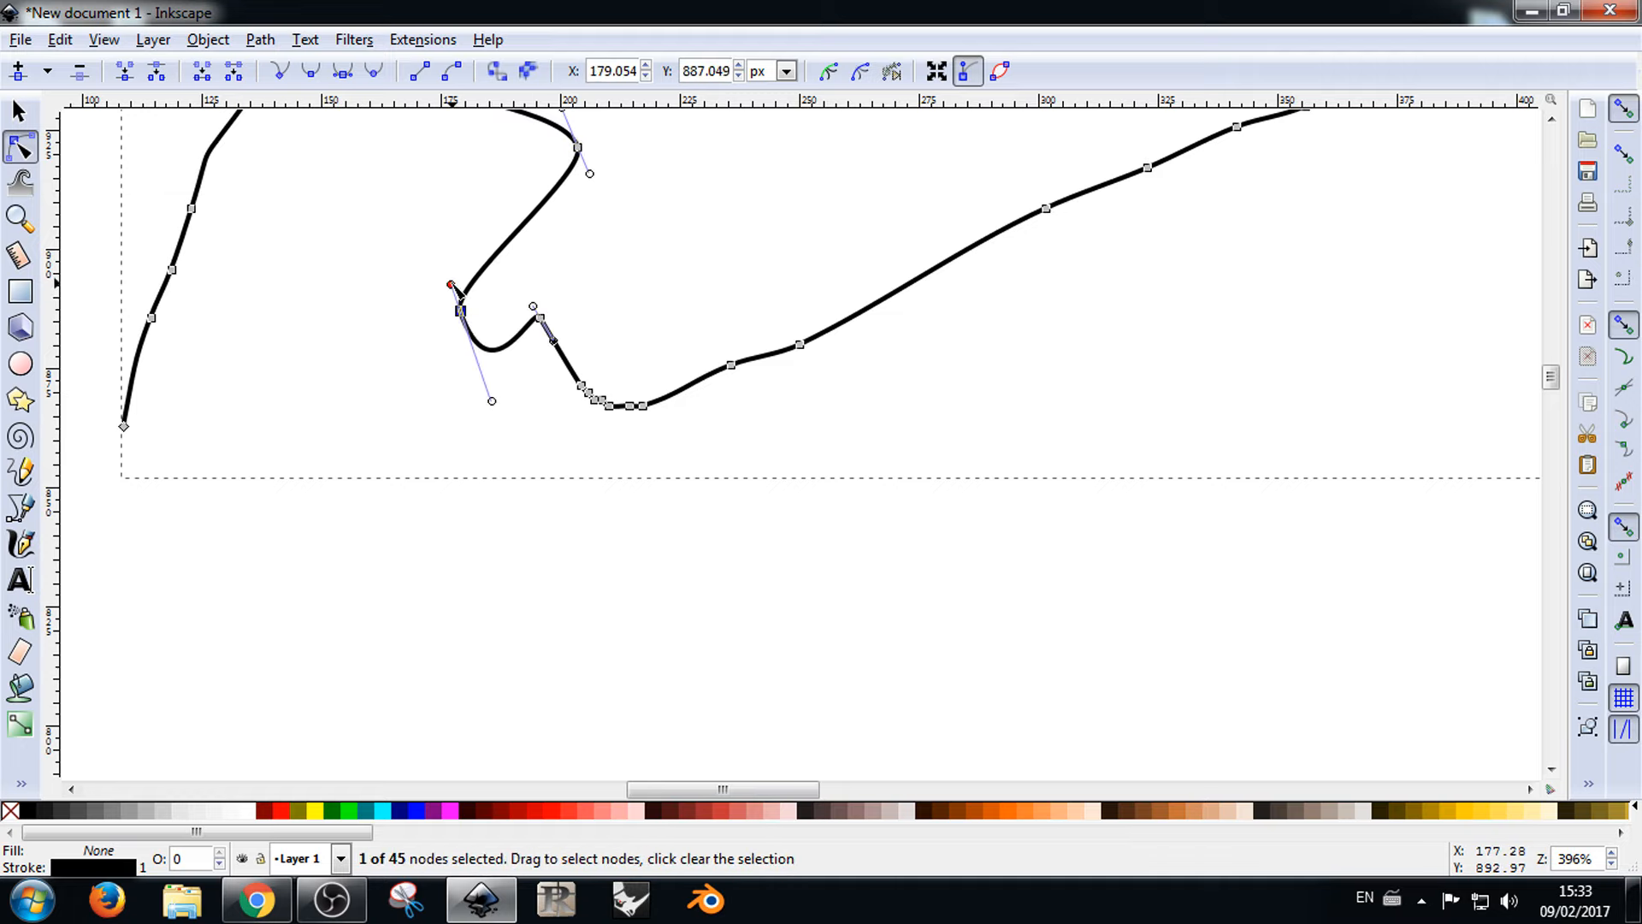
{"action": "left_click_drag", "start_coordinate": [452, 286], "coordinate": [431, 232]}
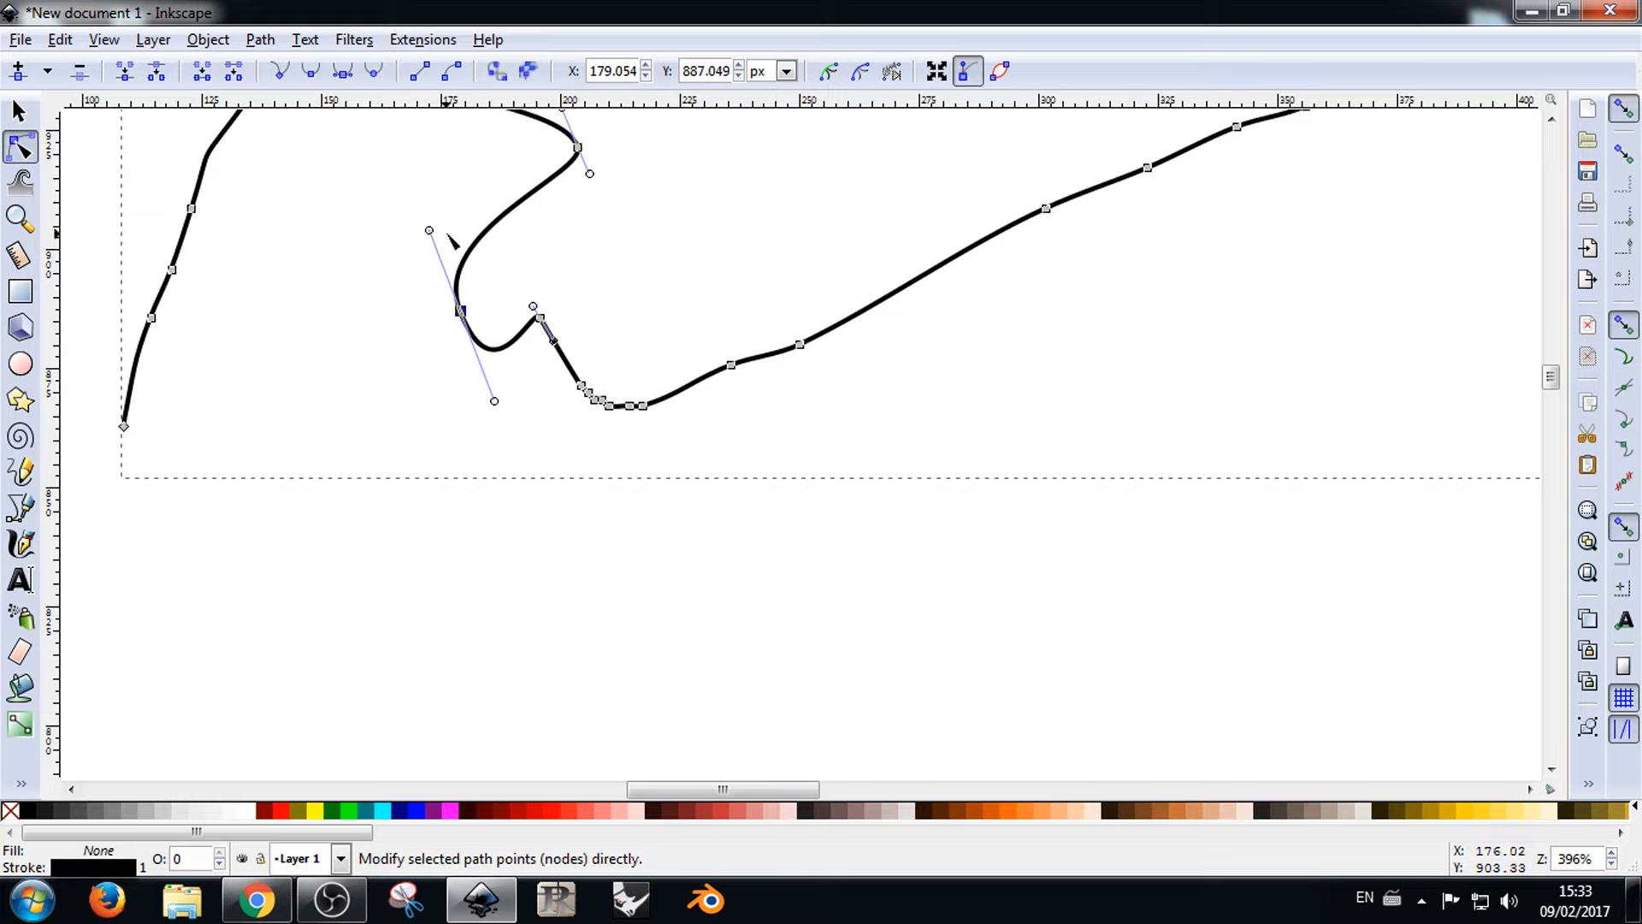
{"action": "mouse_move", "coordinate": [430, 231]}
{"action": "left_mouse_down"}
{"action": "mouse_move", "coordinate": [443, 226]}
{"action": "mouse_move", "coordinate": [420, 240]}
{"action": "left_mouse_up"}
{"action": "left_click_drag", "start_coordinate": [460, 312], "coordinate": [430, 256]}
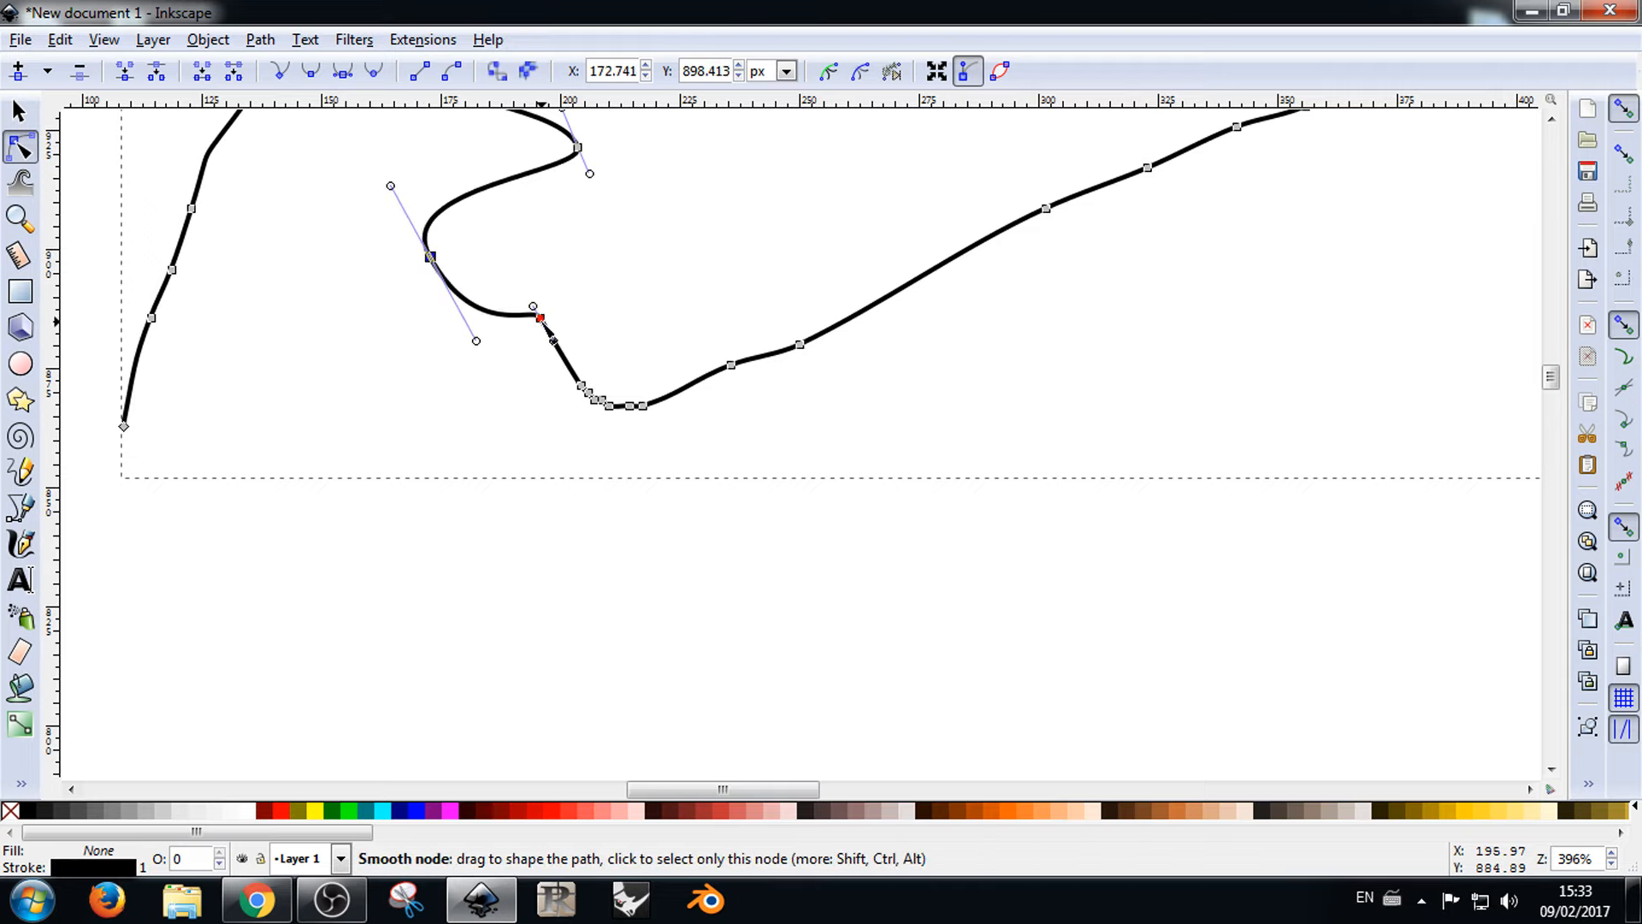
Step: Pull the following node outward to about X 210, Y 901 px with longer handles for a rounded bulge, and leave node editing with nothing selected
{"action": "left_click_drag", "start_coordinate": [541, 317], "coordinate": [528, 236]}
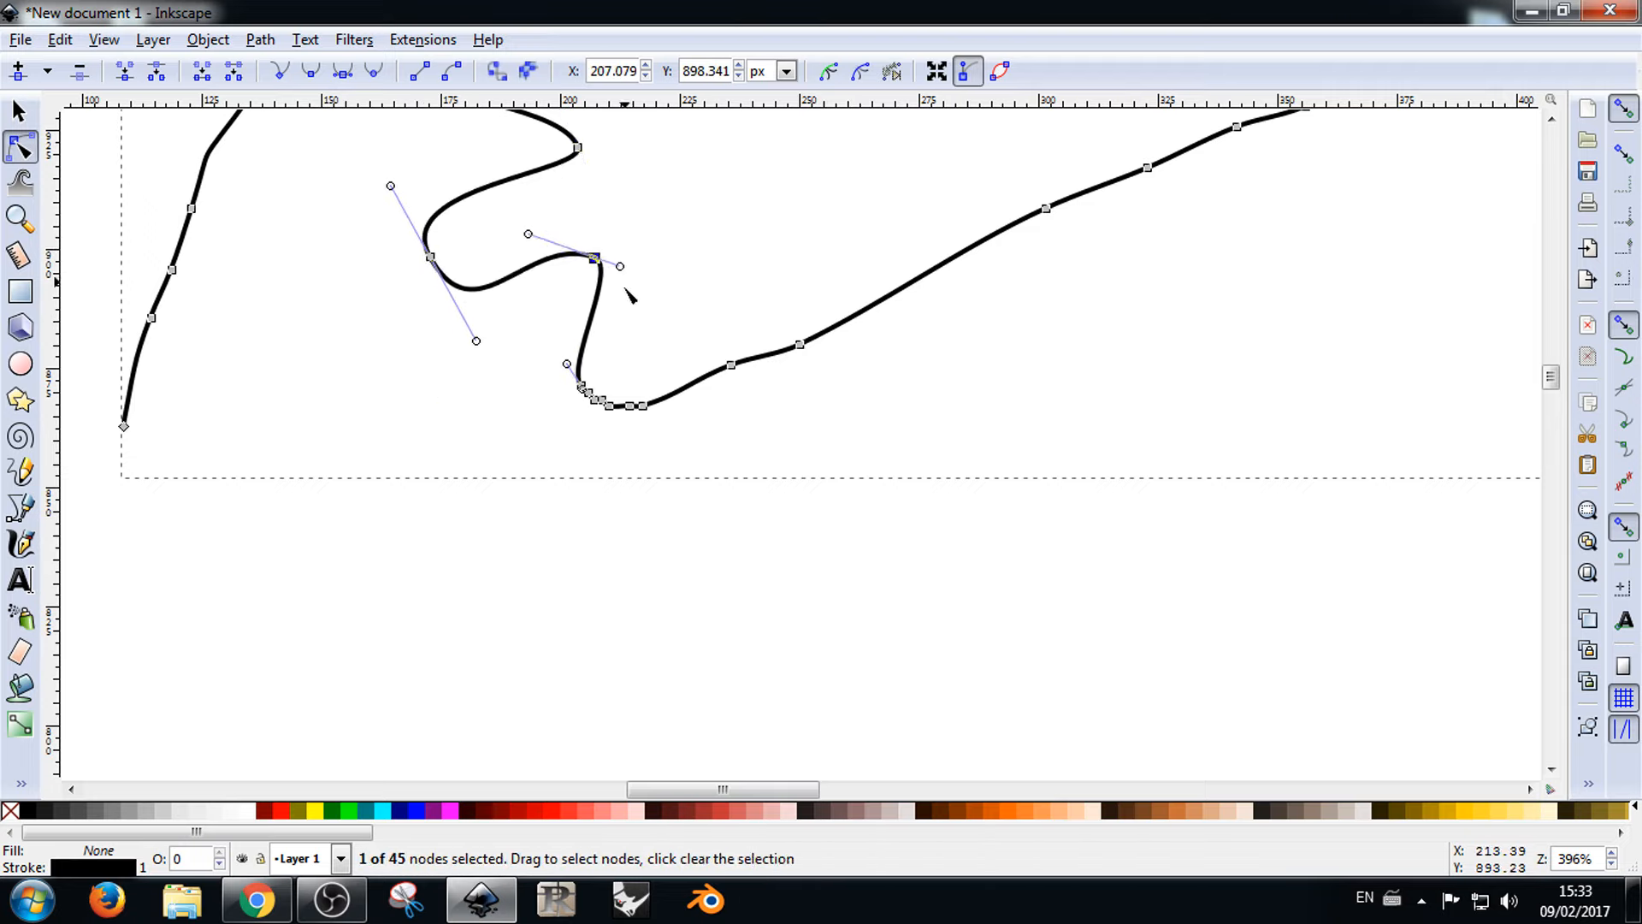
{"action": "mouse_move", "coordinate": [620, 265]}
{"action": "left_mouse_down"}
{"action": "mouse_move", "coordinate": [675, 289]}
{"action": "mouse_move", "coordinate": [606, 246]}
{"action": "left_mouse_up"}
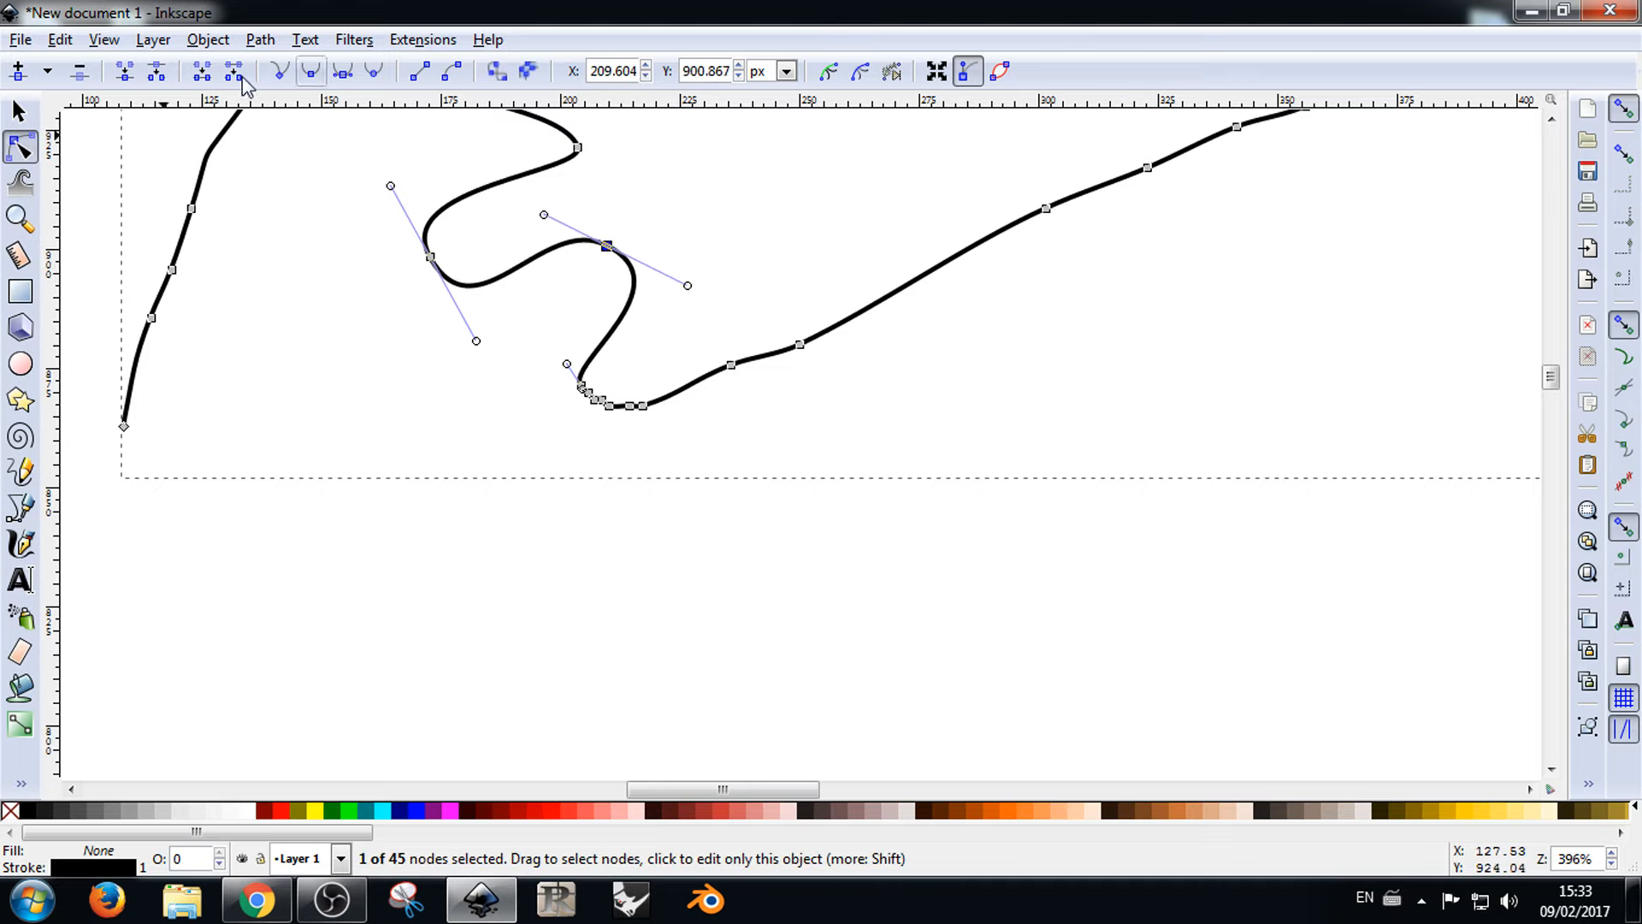
{"action": "scroll", "coordinate": [535, 564], "scroll_direction": "down", "scroll_amount": 3}
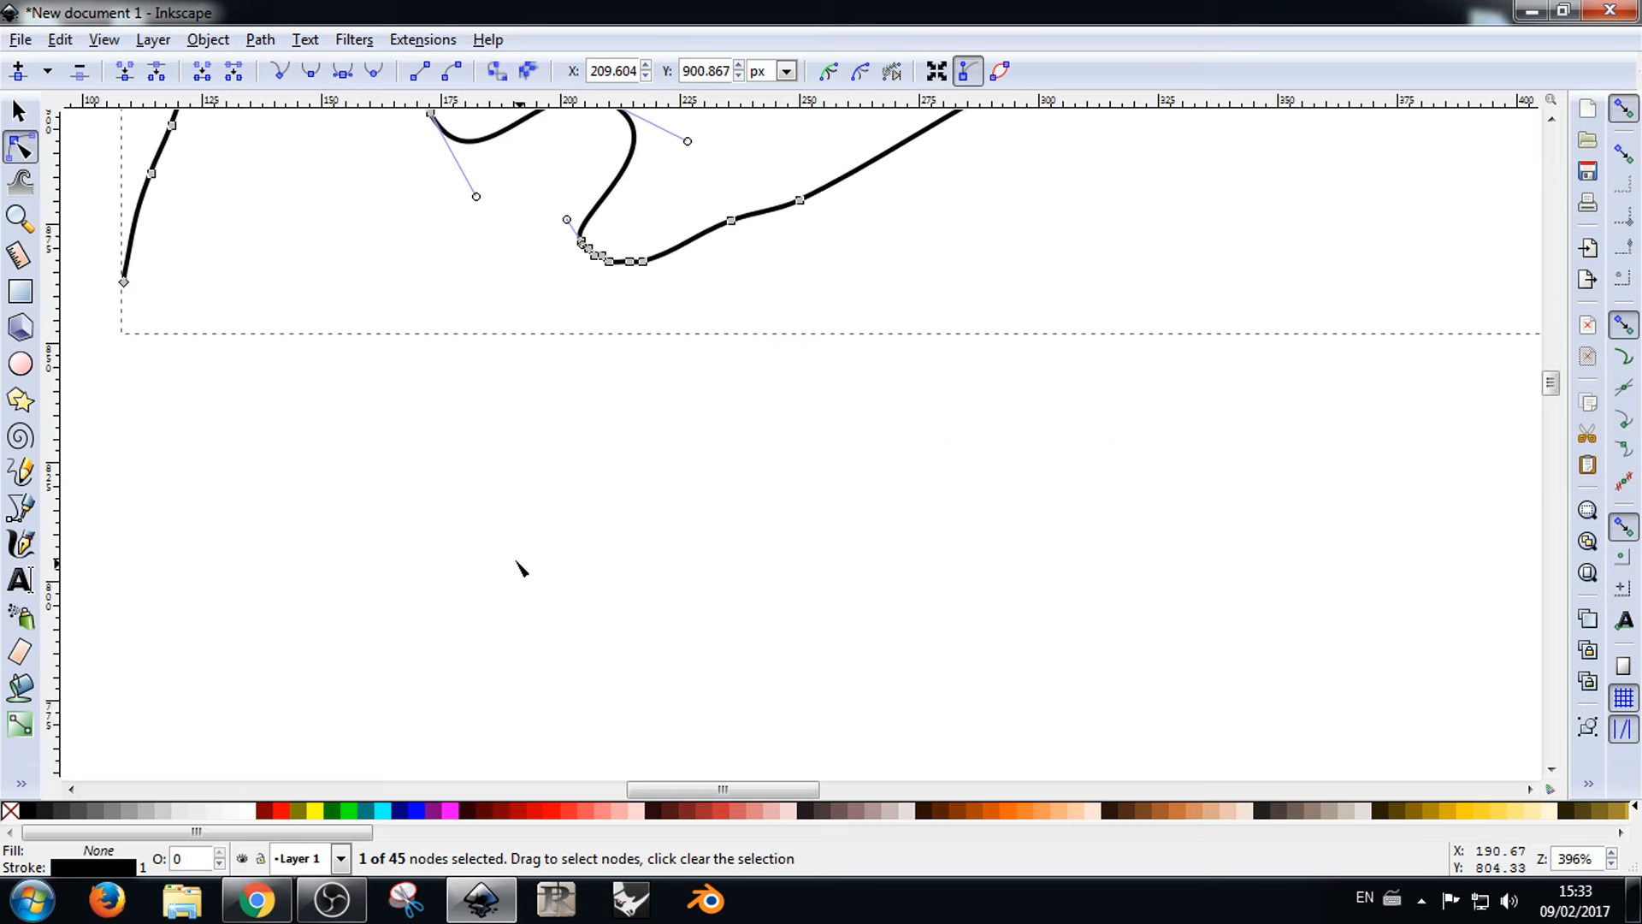
{"action": "scroll", "coordinate": [516, 547], "scroll_direction": "up", "scroll_amount": 4}
{"action": "scroll", "coordinate": [547, 507], "scroll_direction": "down", "scroll_amount": 2}
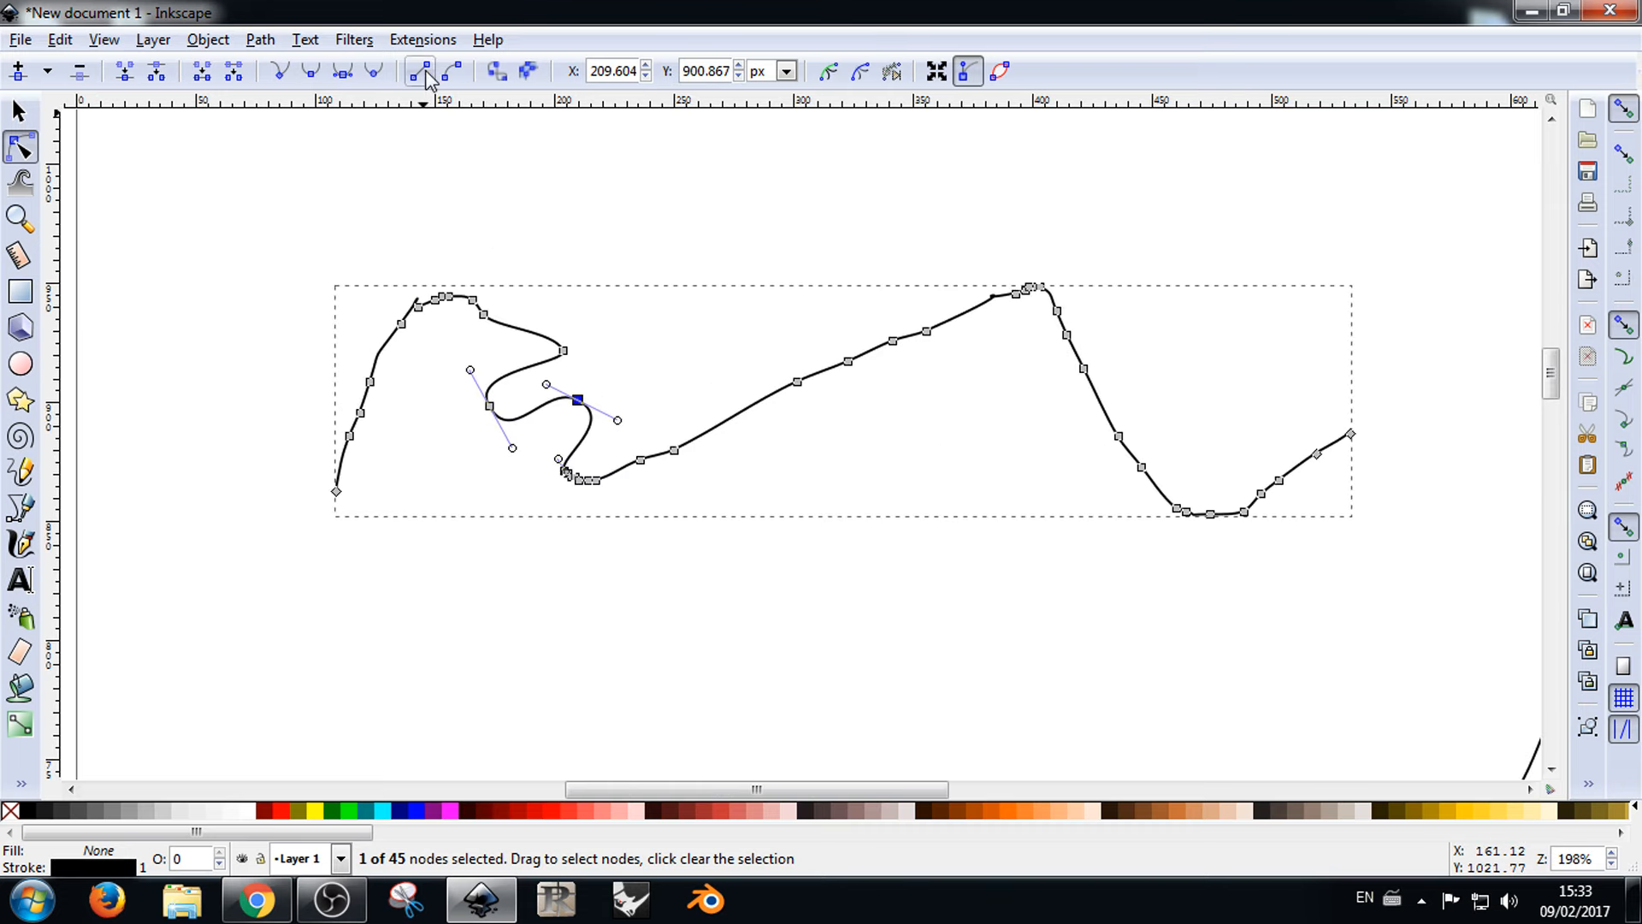
{"action": "left_click", "coordinate": [18, 111]}
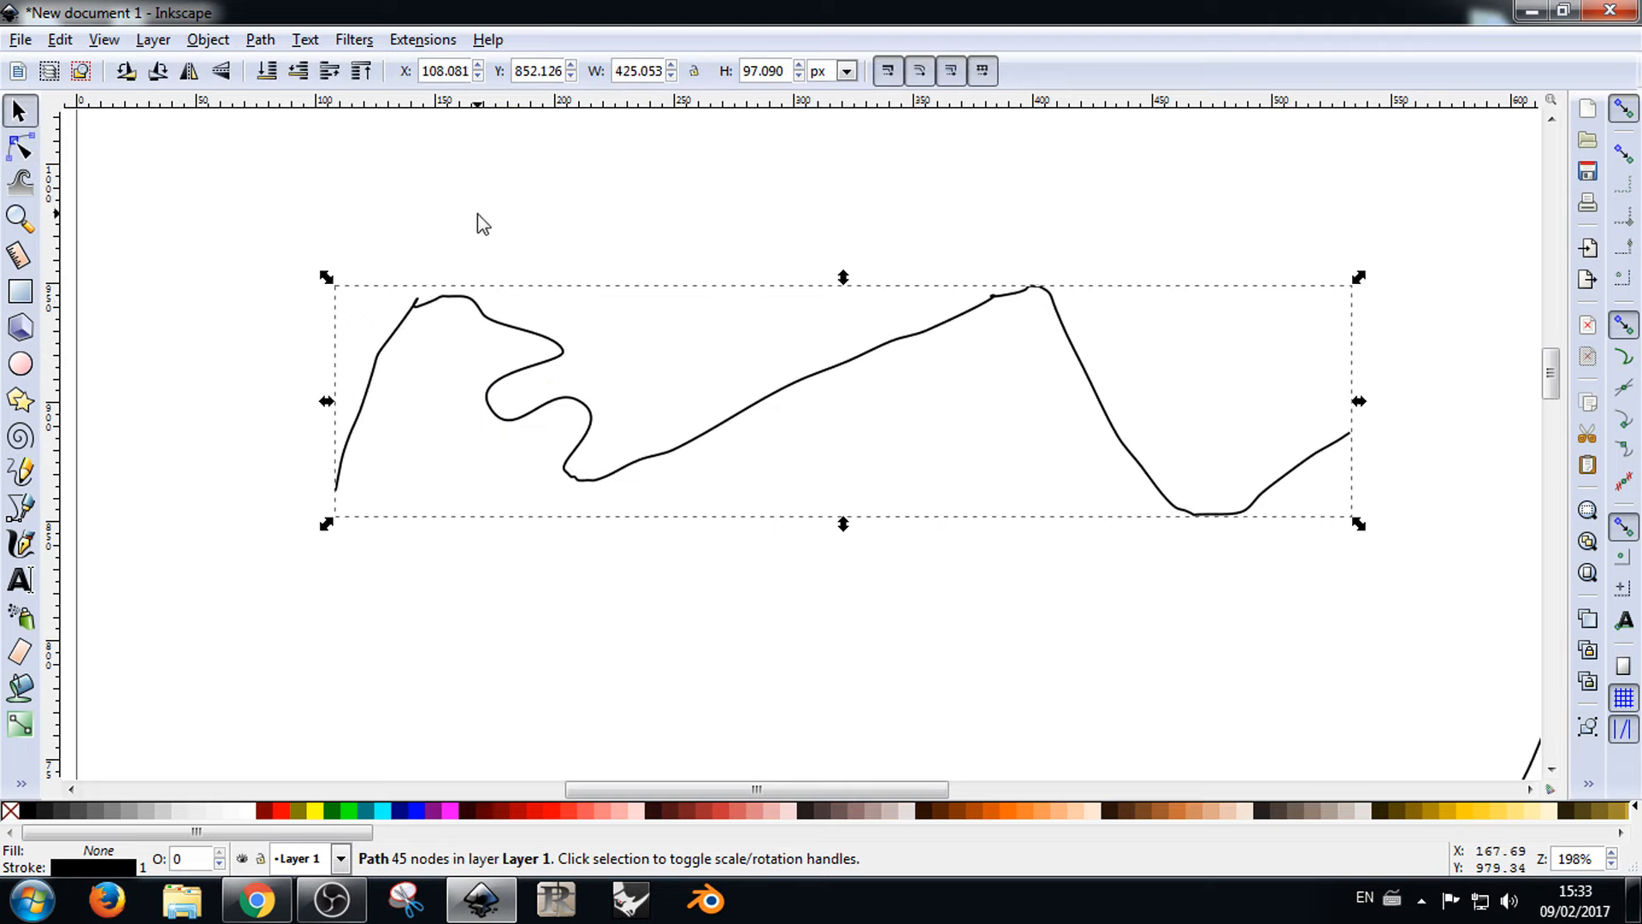
{"action": "left_click", "coordinate": [535, 202]}
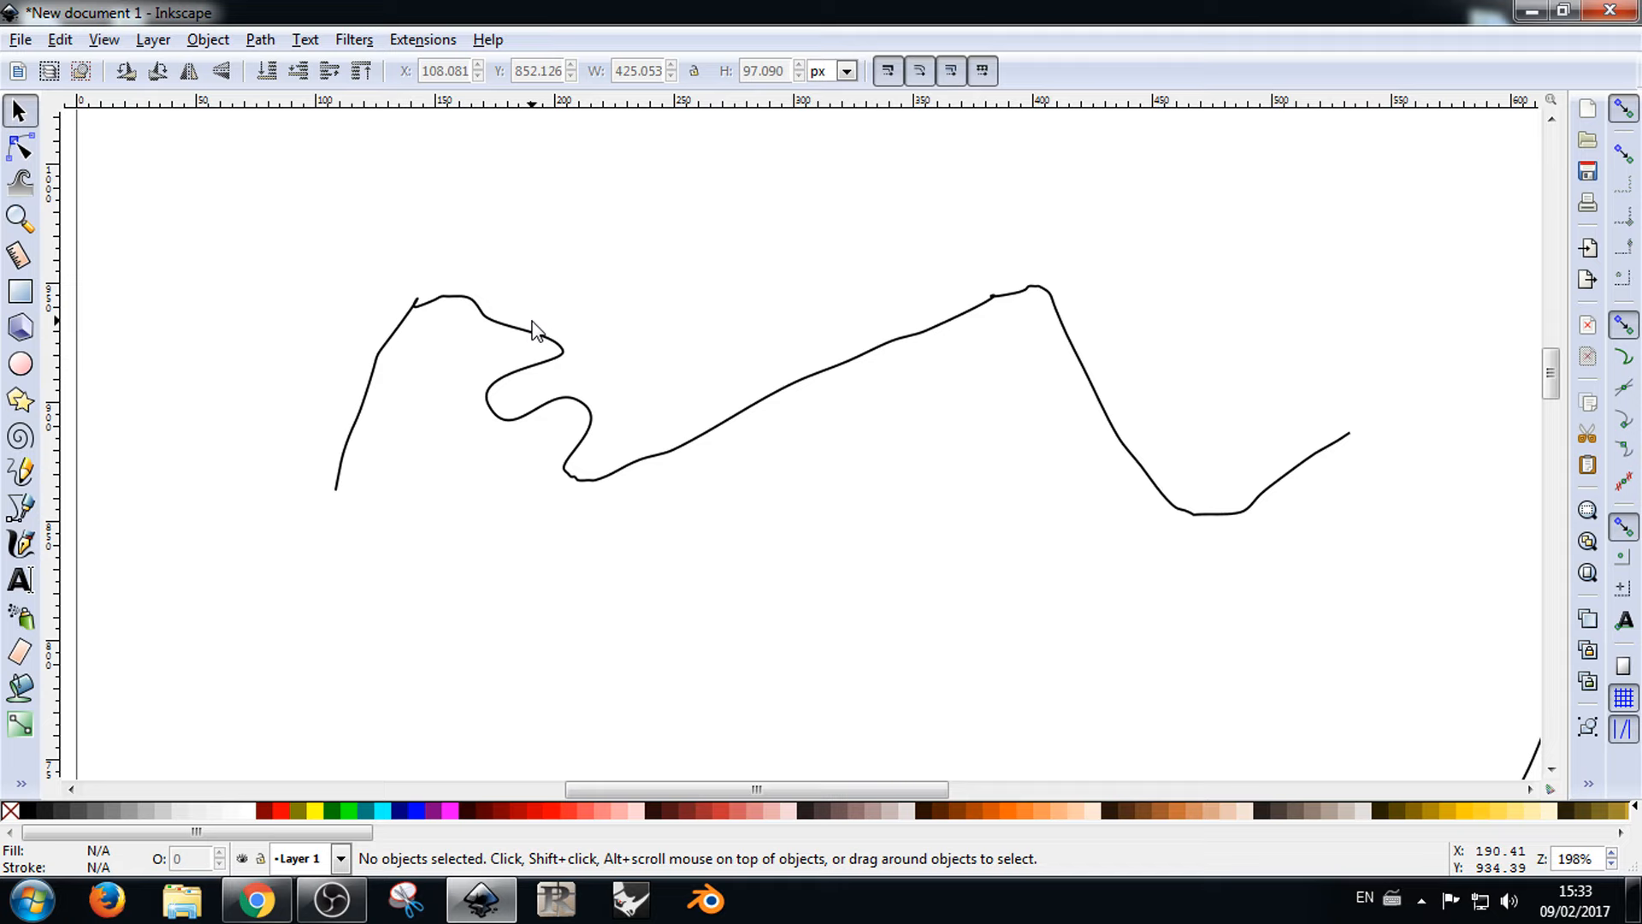
Step: Magnify the reshaped line up to 25600% to examine its edge quality, and return to an overview of the drawing
{"action": "scroll", "coordinate": [533, 329], "scroll_direction": "up", "scroll_amount": 14}
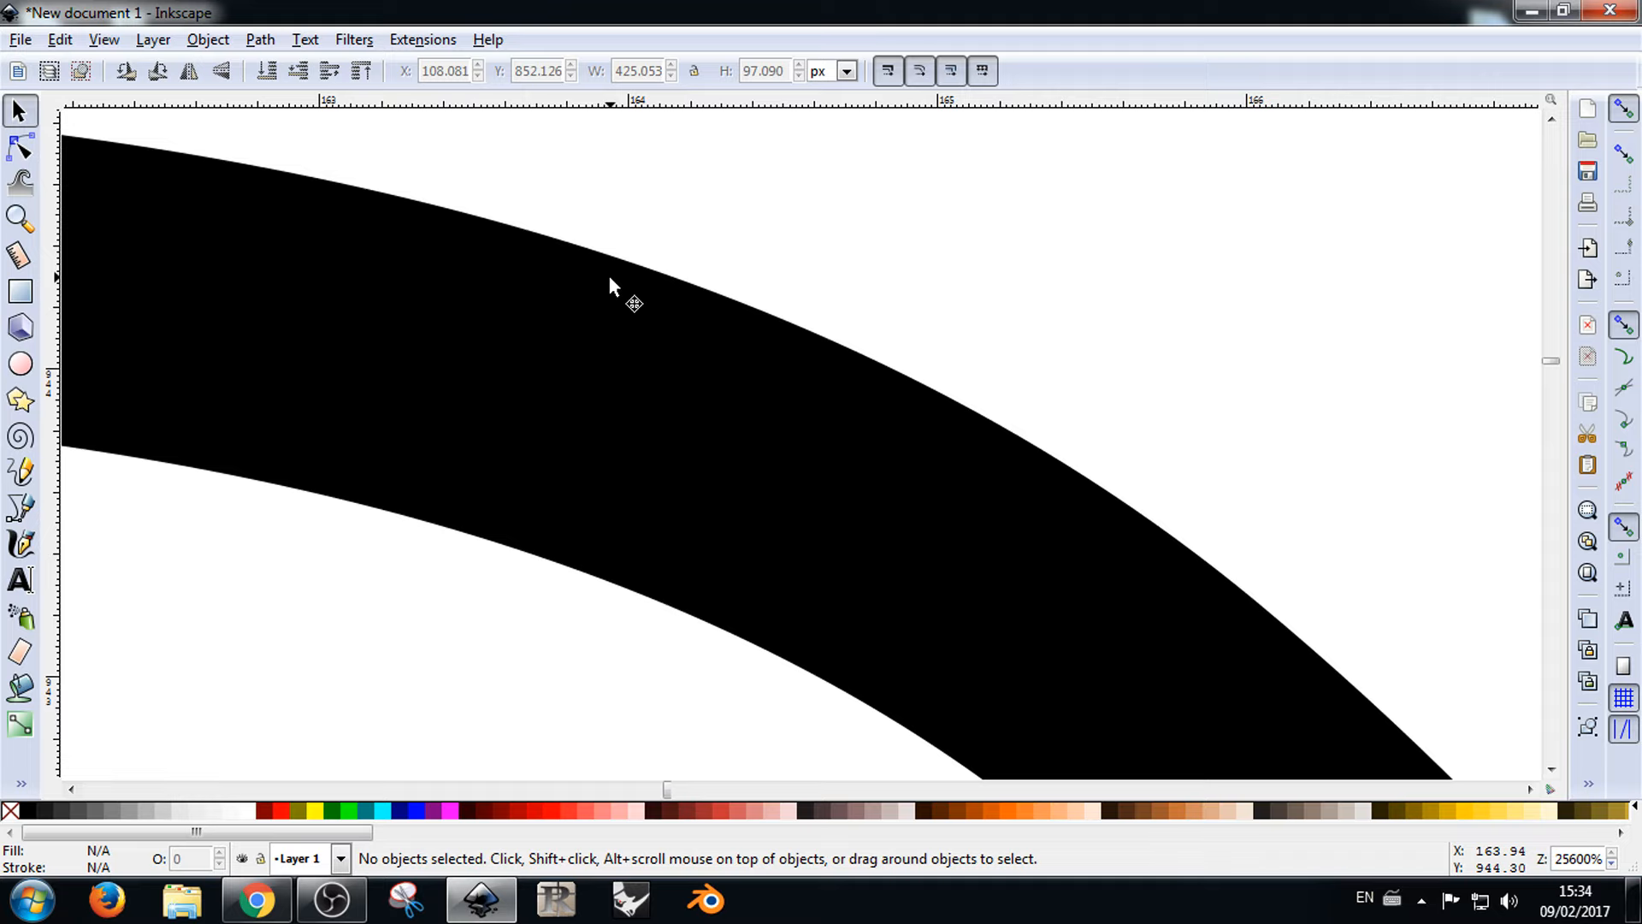
{"action": "scroll", "coordinate": [609, 277], "scroll_direction": "down", "scroll_amount": 2, "text": "ctrl"}
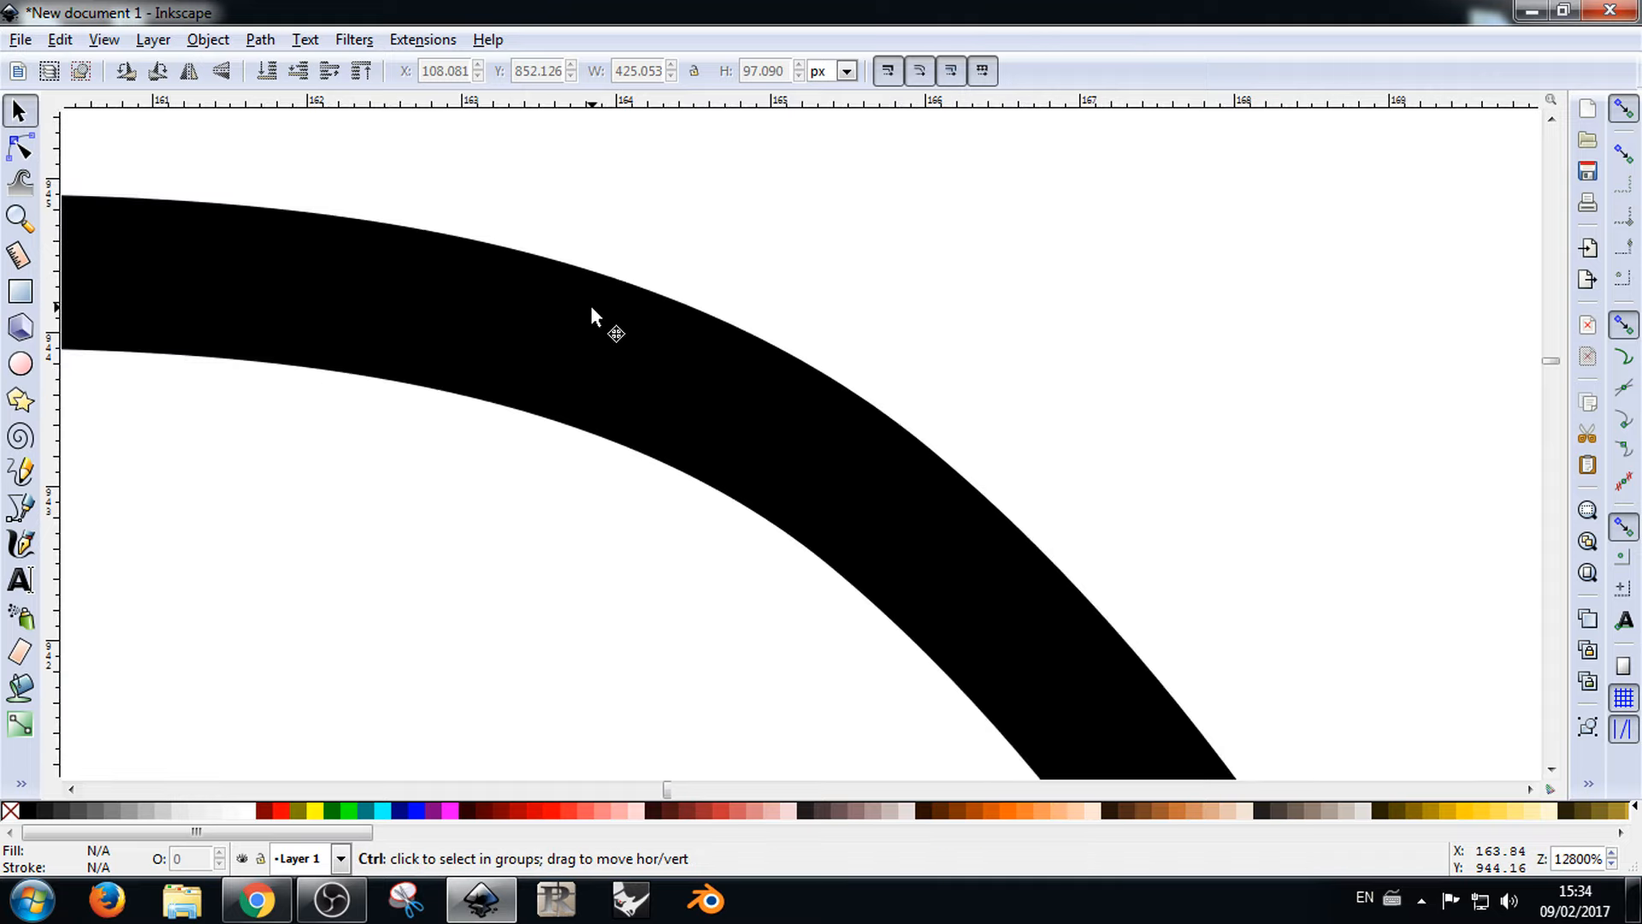
{"action": "scroll", "coordinate": [636, 270], "scroll_direction": "up", "scroll_amount": 2, "text": "ctrl"}
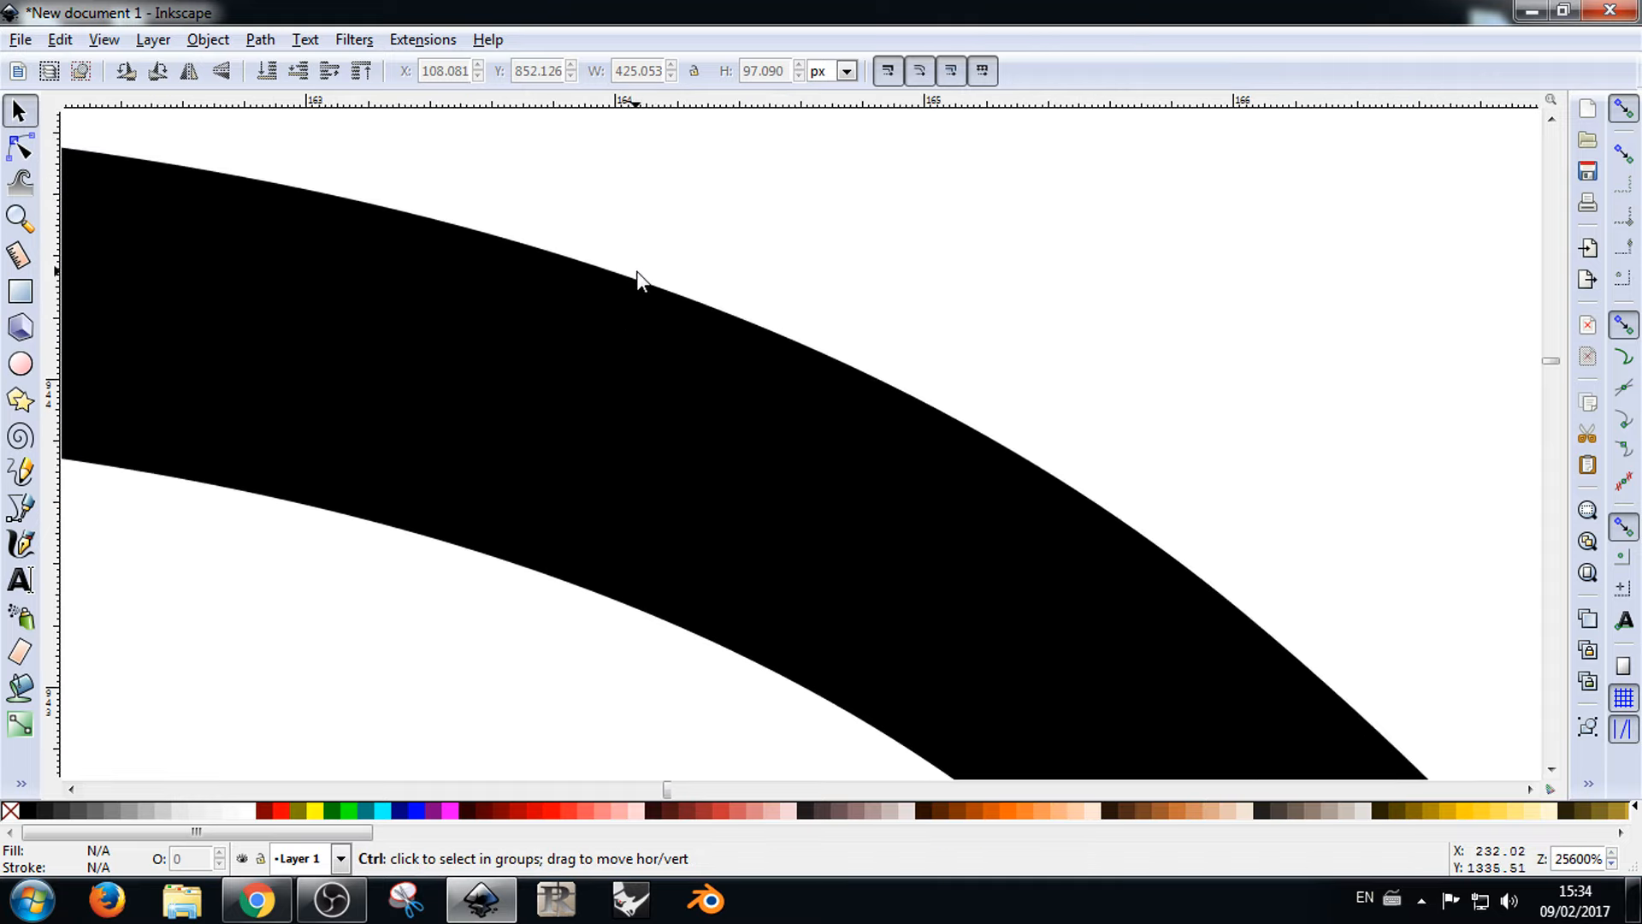
{"action": "scroll", "coordinate": [545, 351], "scroll_direction": "down", "scroll_amount": 15, "text": "ctrl"}
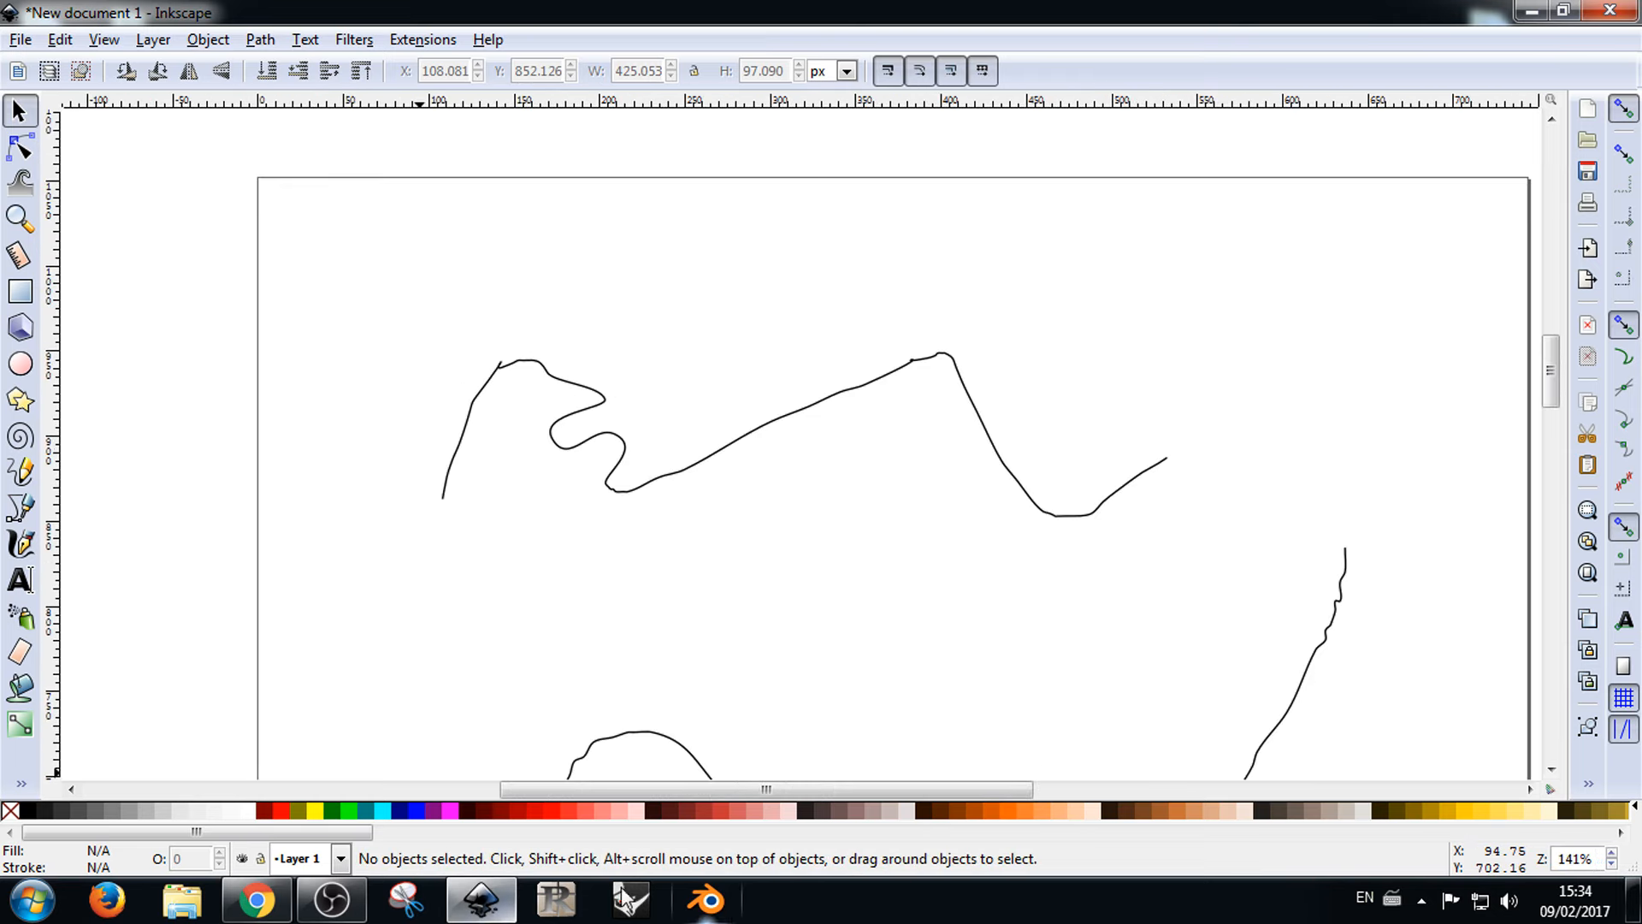
Step: Launch GIMP 2
{"action": "left_click", "coordinate": [19, 906]}
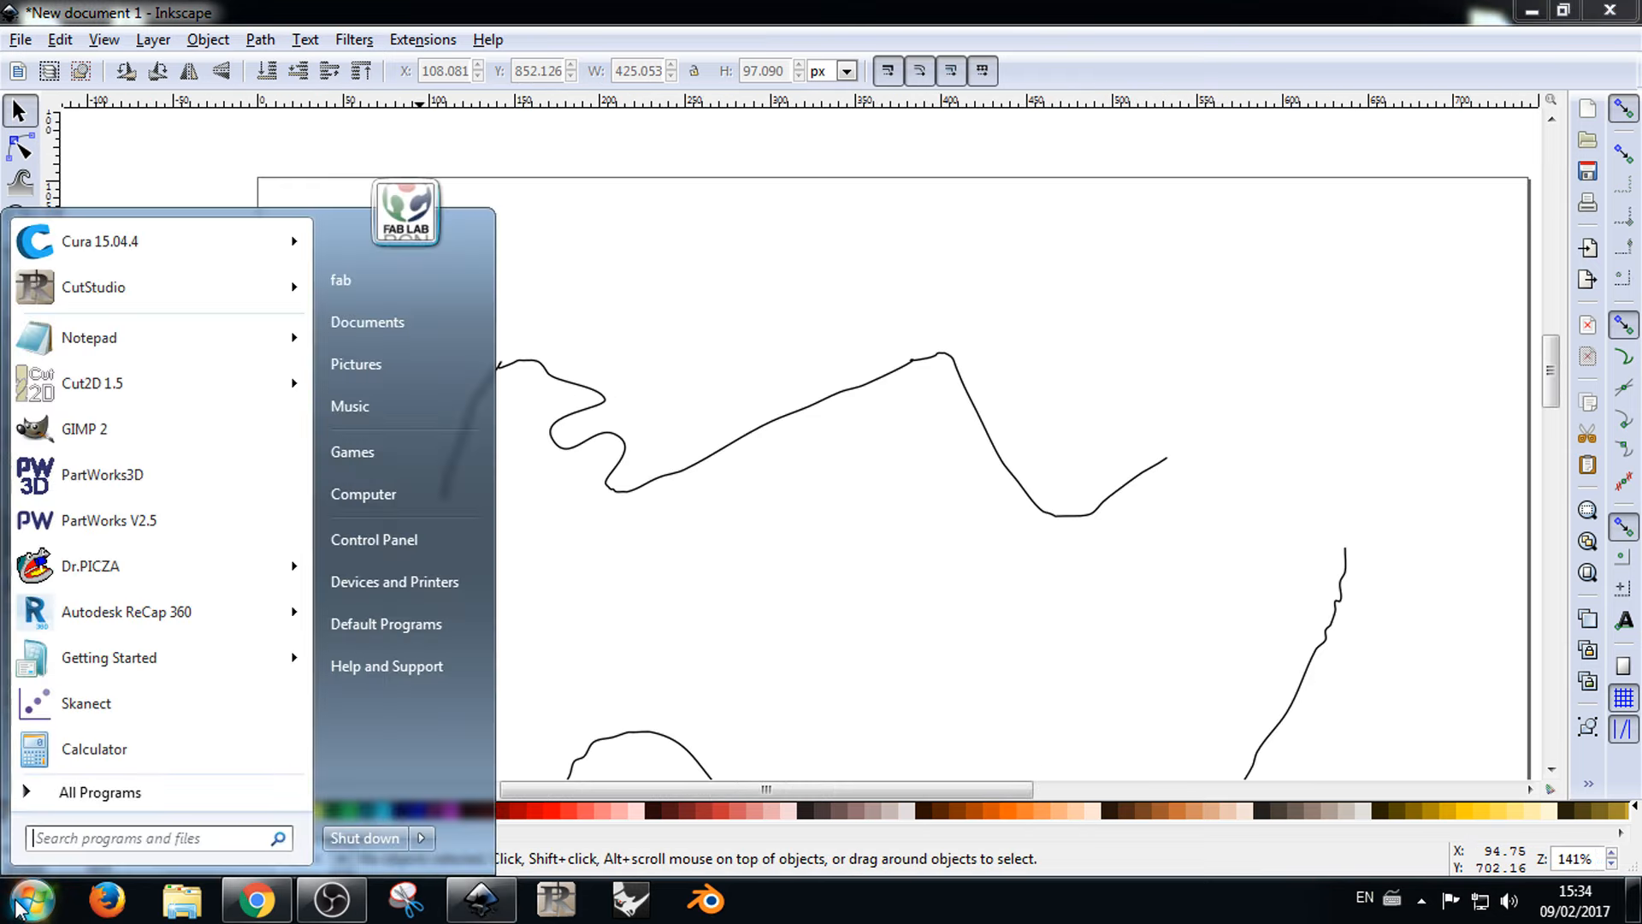
{"action": "left_click", "coordinate": [65, 838]}
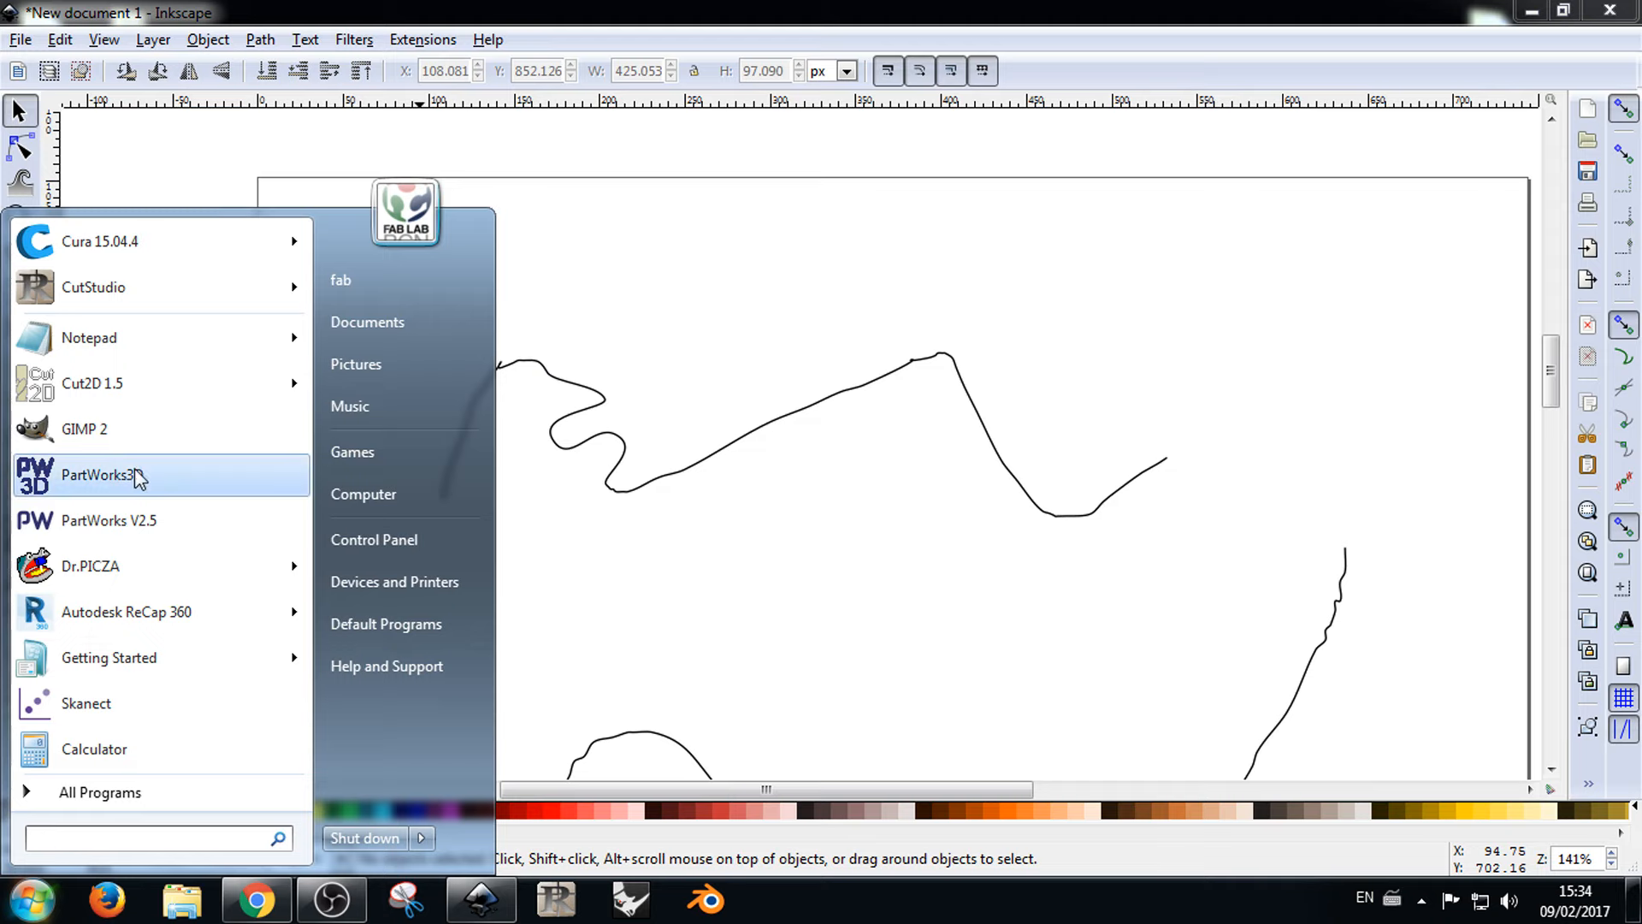
{"action": "left_click", "coordinate": [128, 425]}
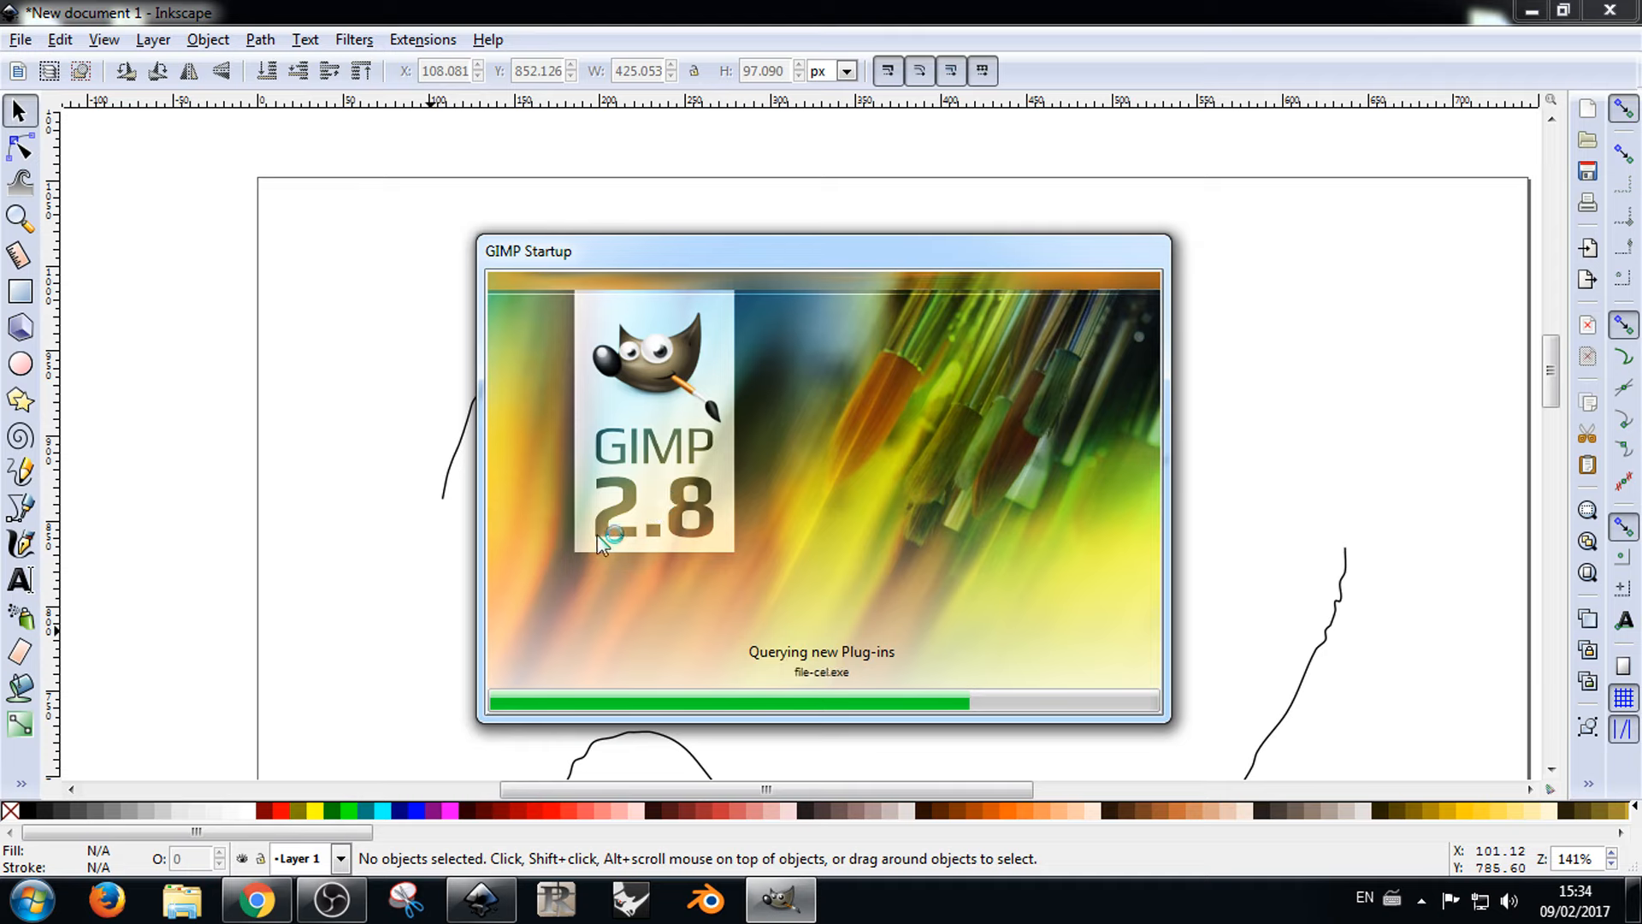
{"action": "left_click", "coordinate": [384, 491]}
{"action": "scroll", "coordinate": [605, 488], "scroll_direction": "down", "scroll_amount": 2}
{"action": "left_click", "coordinate": [623, 477]}
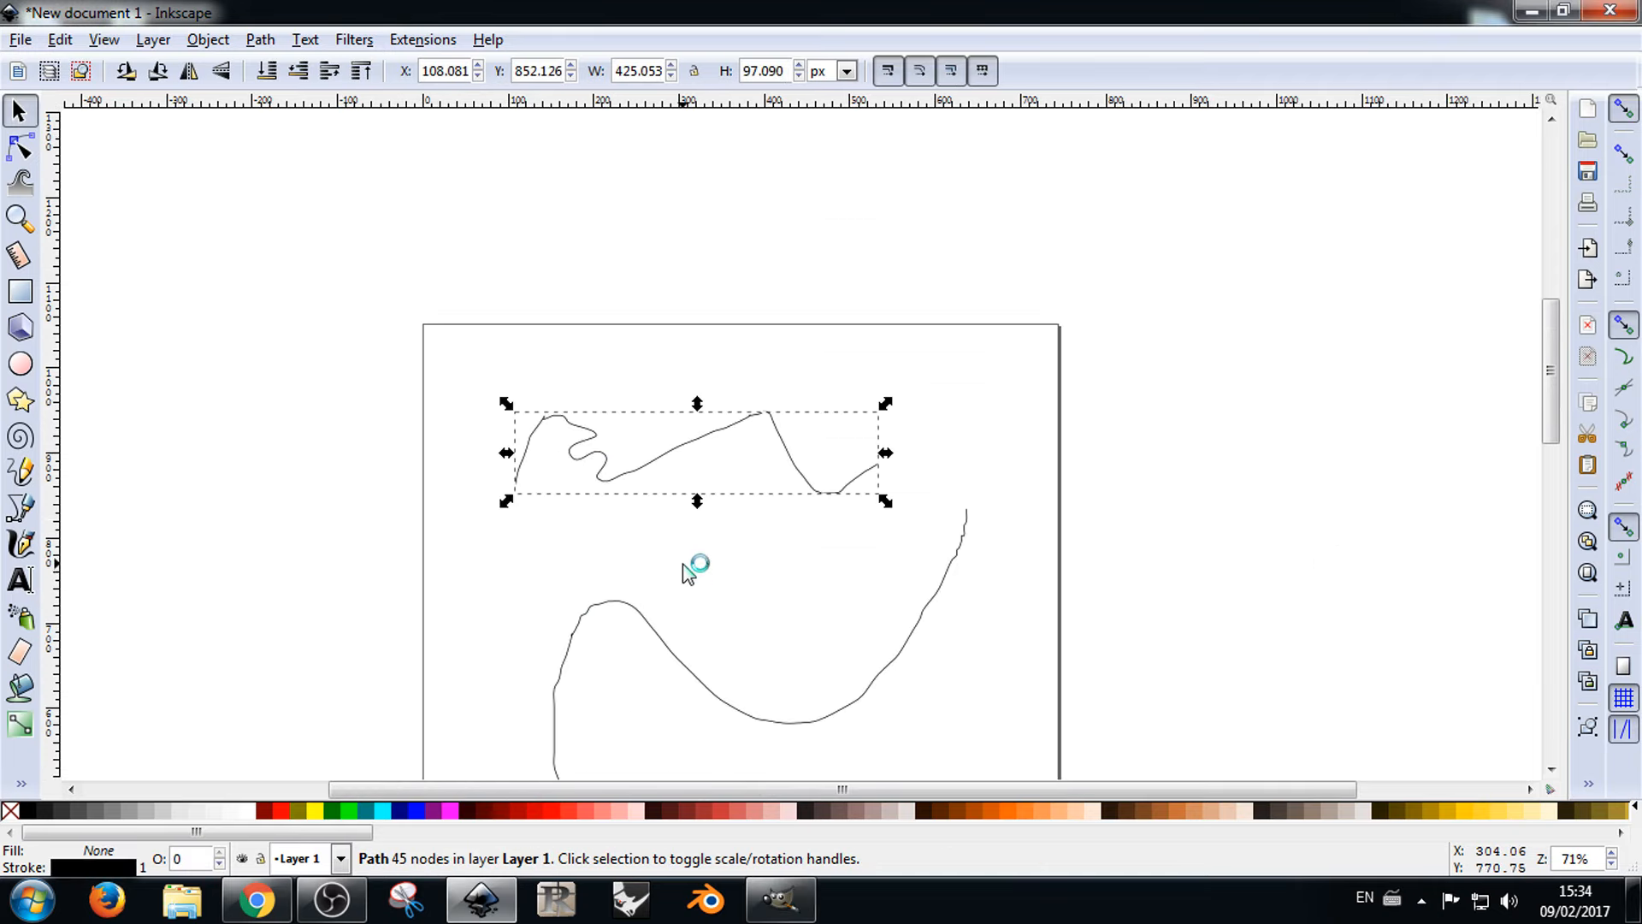
{"action": "left_click", "coordinate": [622, 547]}
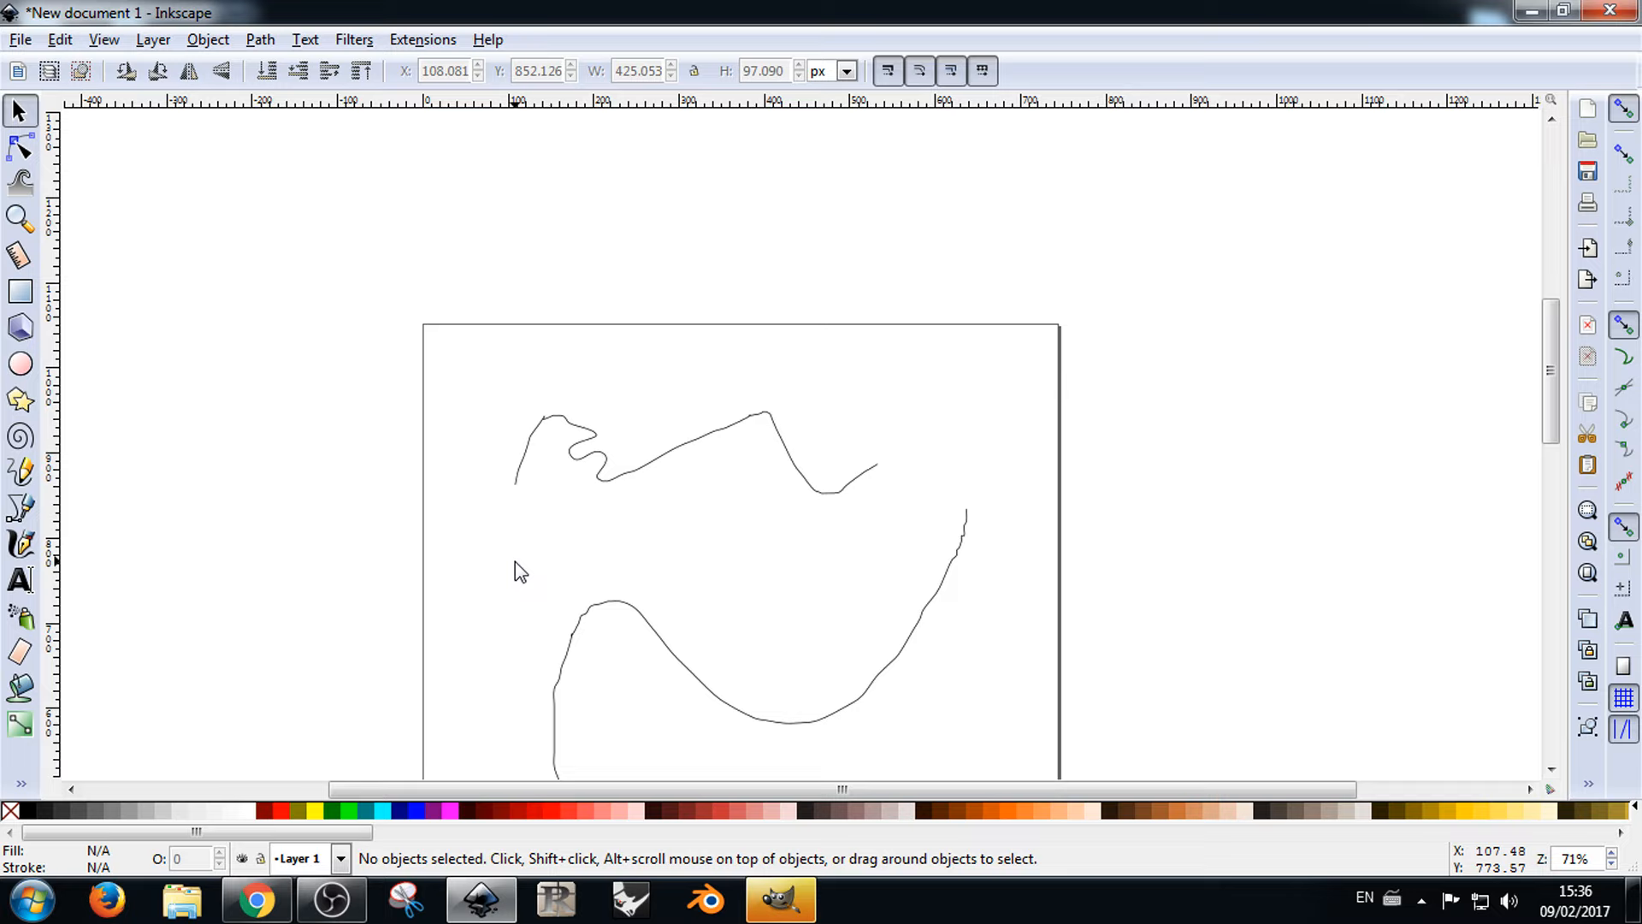
Step: Delete both freehand lines, the large lower curve and the reshaped upper one, to leave the page empty
{"action": "left_click_drag", "start_coordinate": [1075, 369], "coordinate": [569, 689]}
{"action": "left_click", "coordinate": [659, 637]}
{"action": "key", "text": "Delete"}
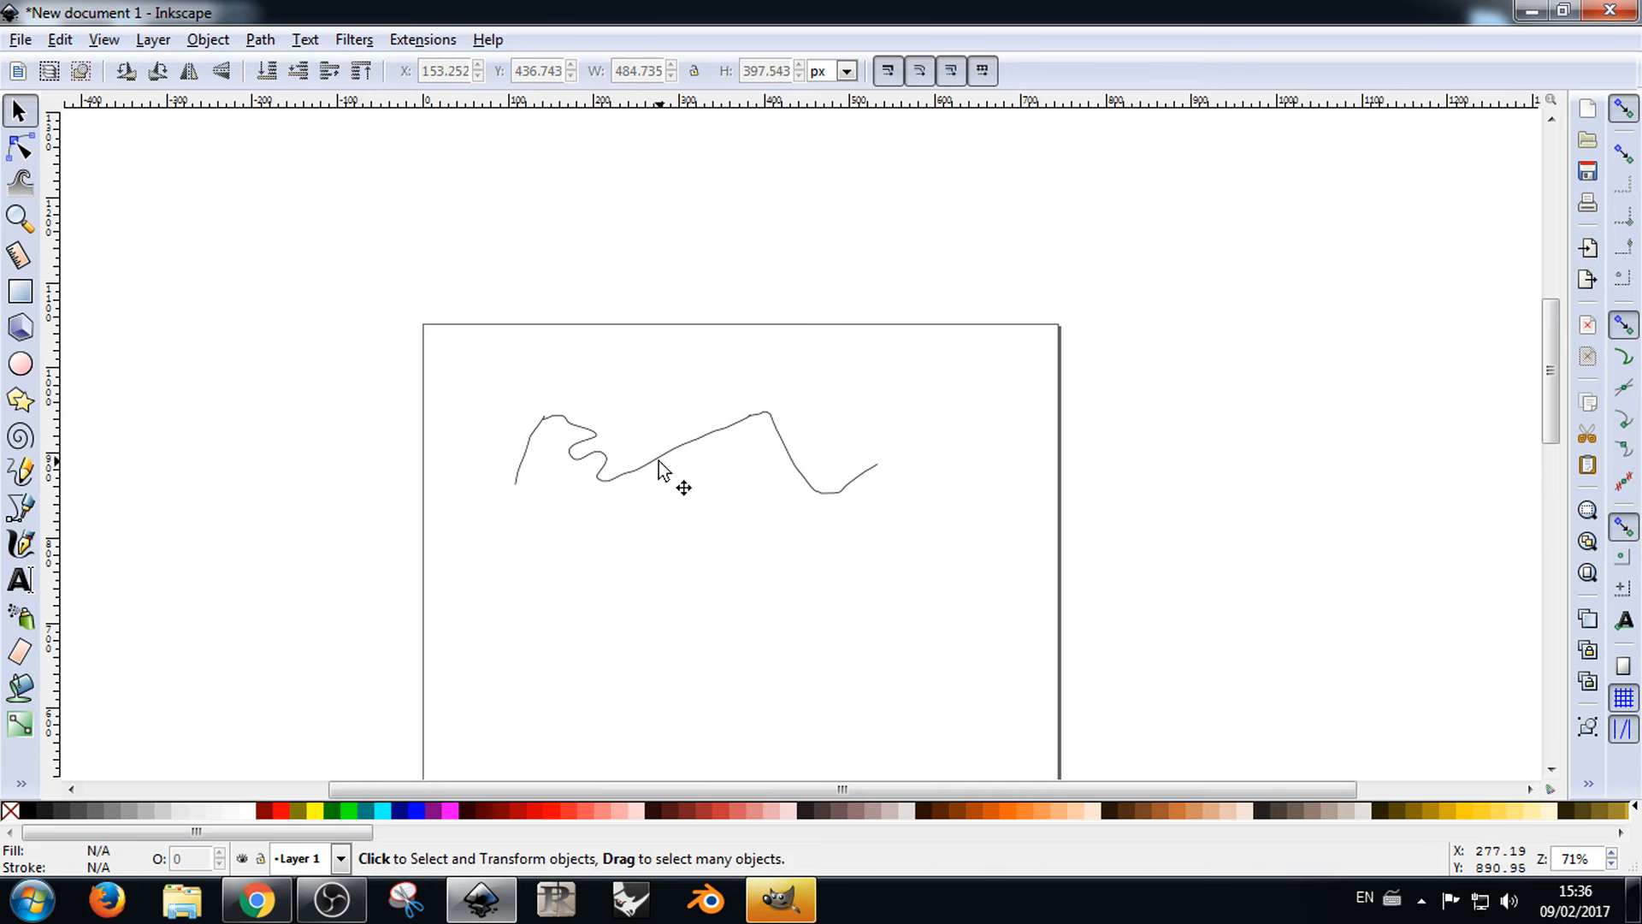
{"action": "left_click", "coordinate": [667, 457]}
{"action": "key", "text": "Delete"}
Step: Switch to Chrome and open a new browser tab
{"action": "left_click", "coordinate": [257, 900]}
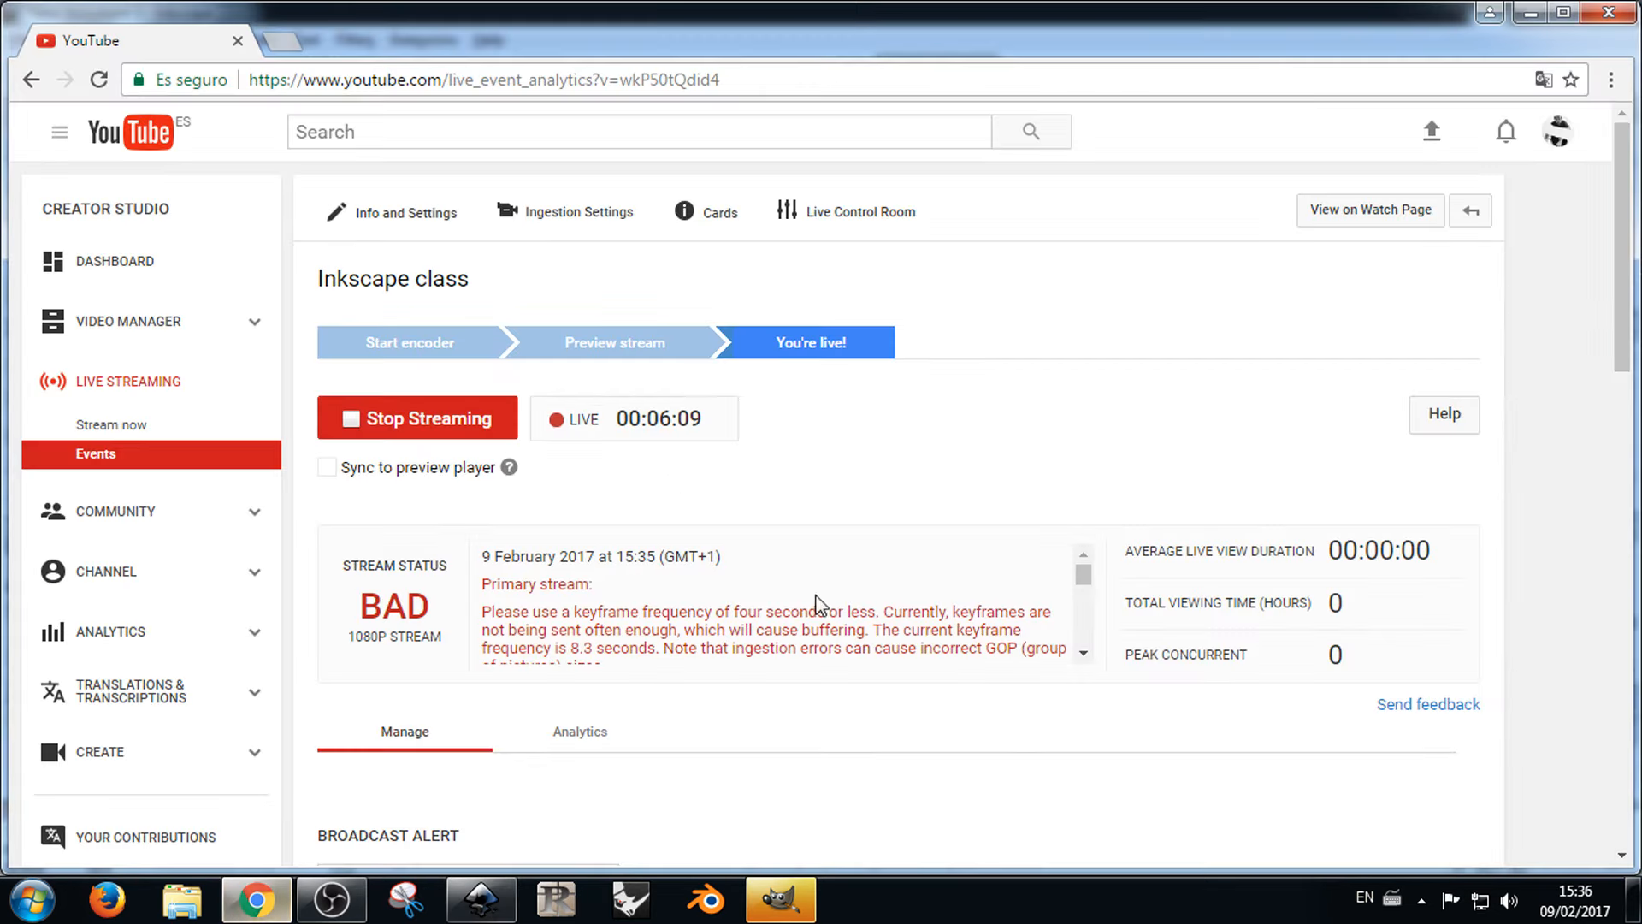
{"action": "left_click", "coordinate": [279, 41]}
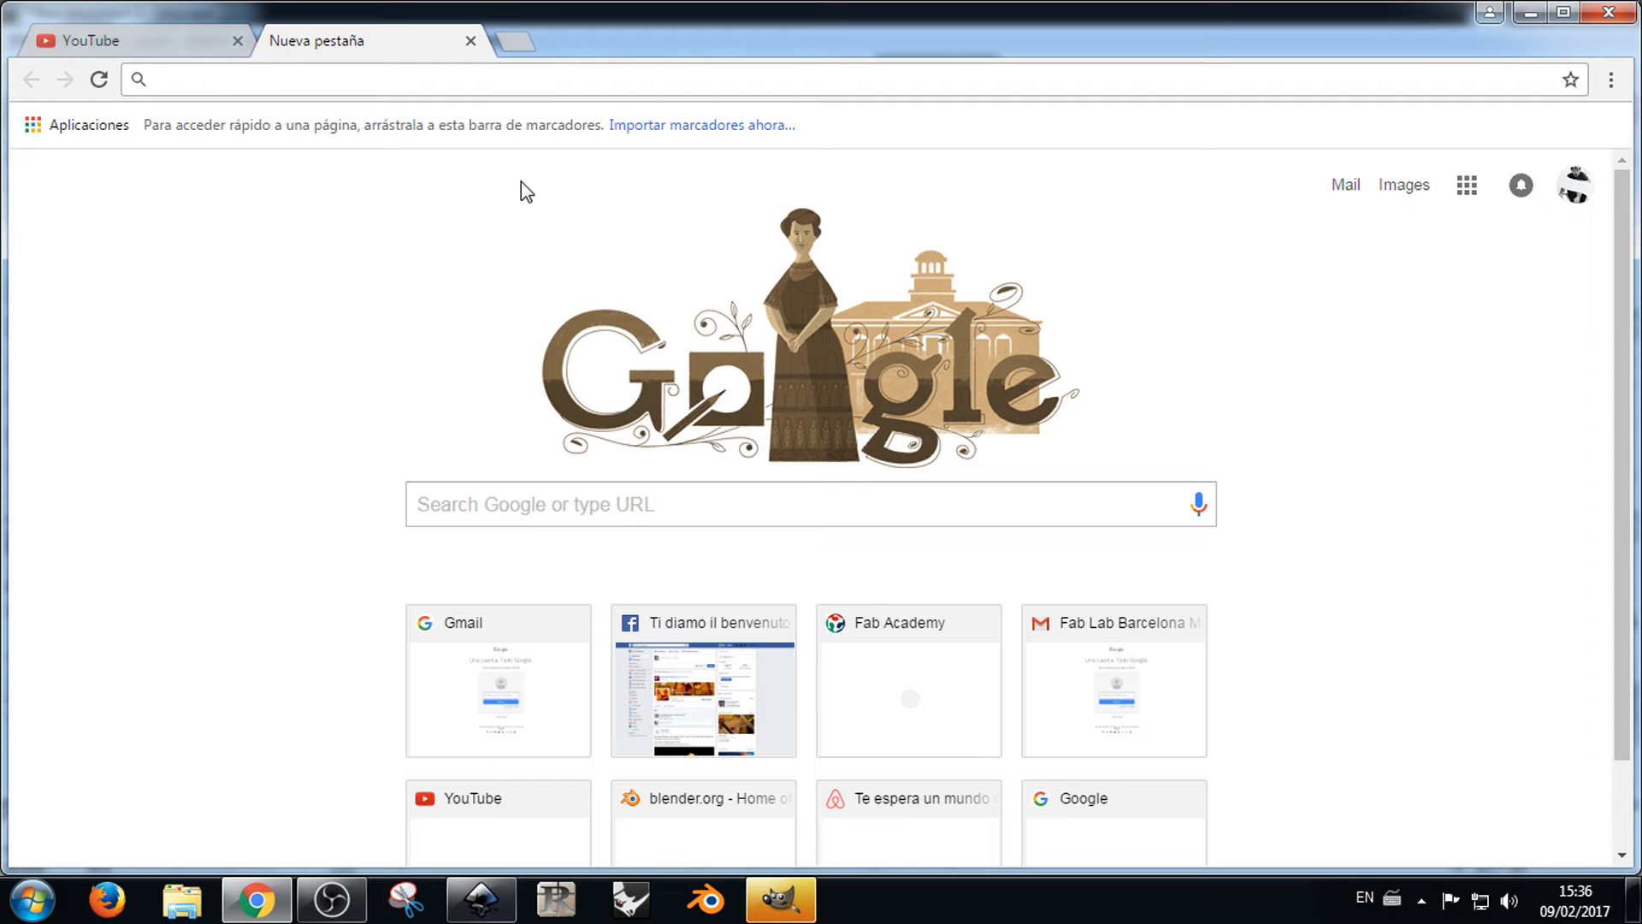
{"action": "type", "text": "f"}
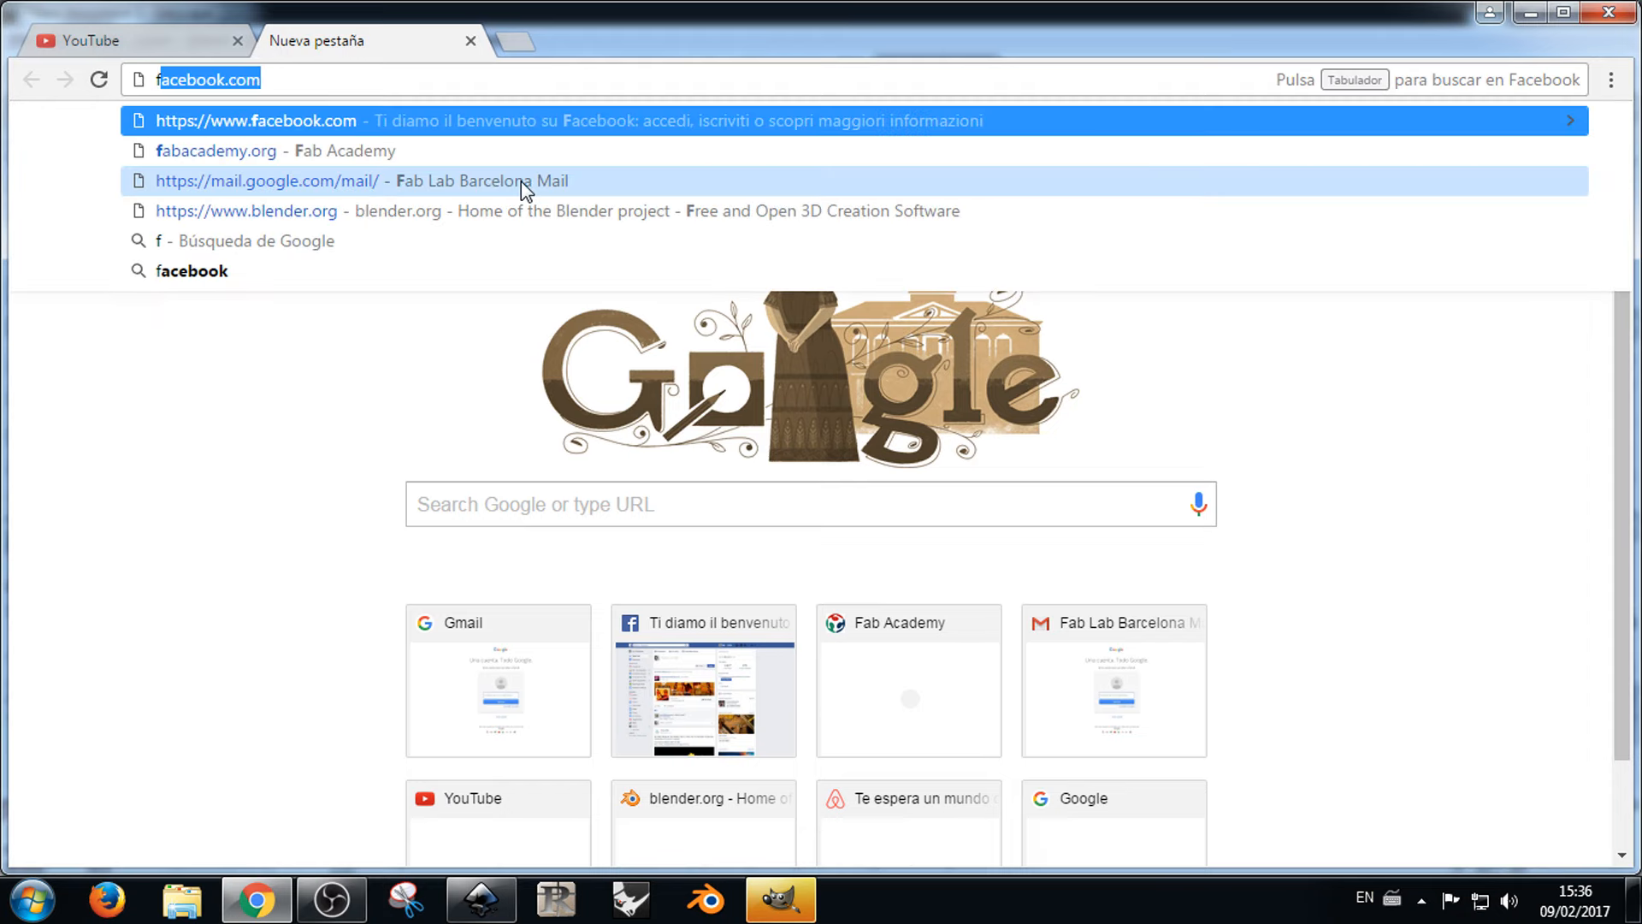
{"action": "key", "text": "BackSpace"}
{"action": "key", "text": "BackSpace"}
{"action": "type", "text": "r"}
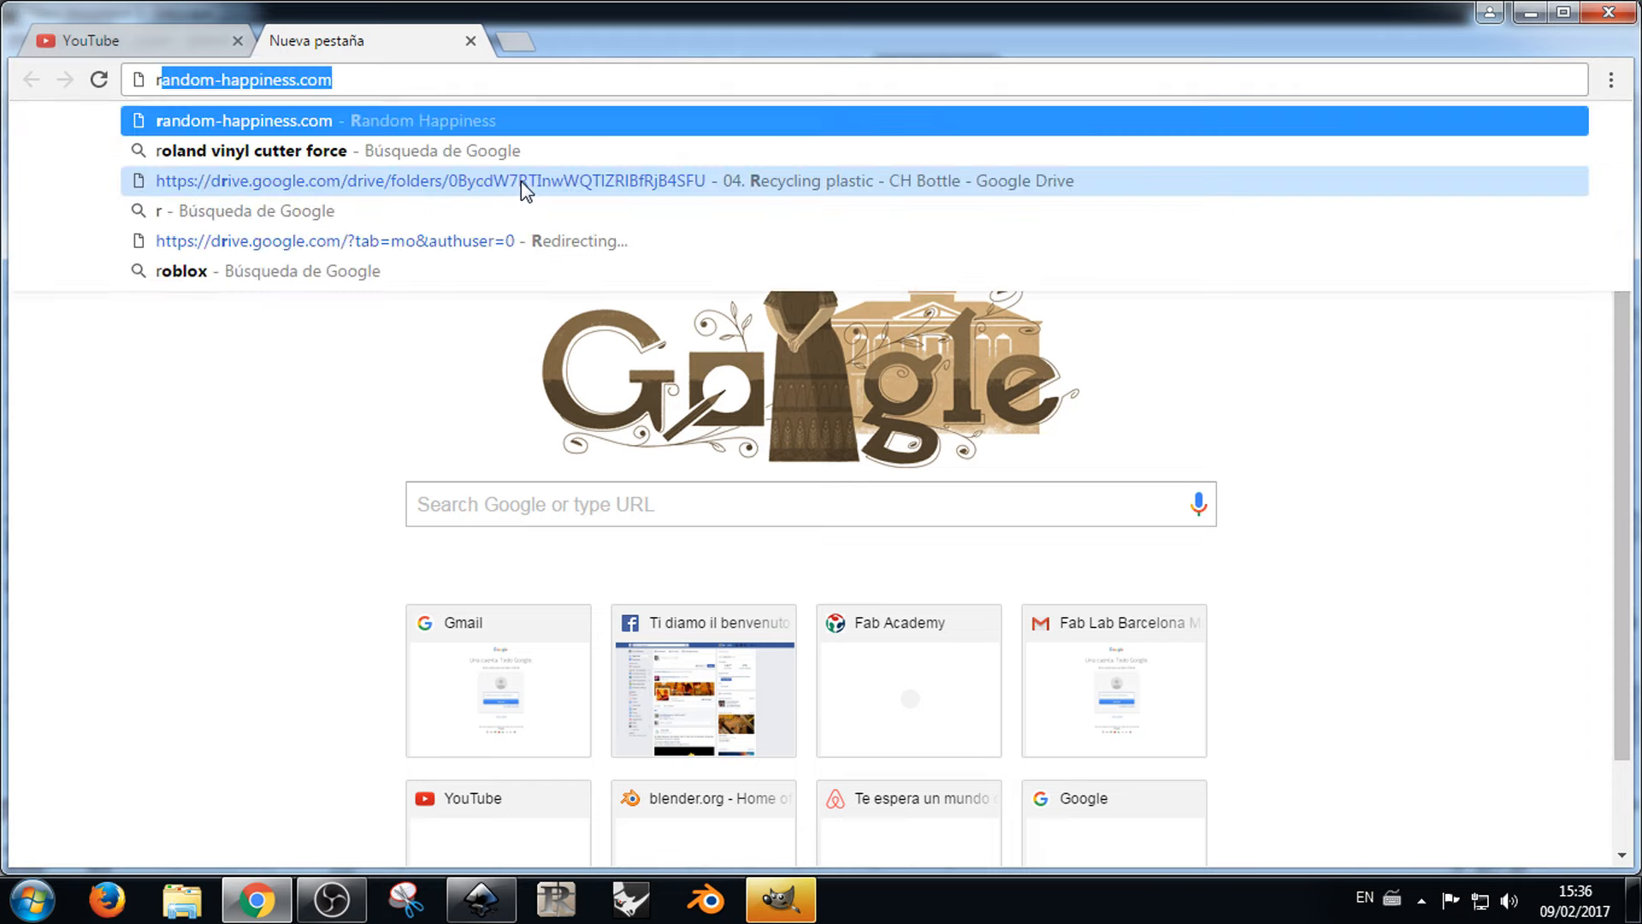
{"action": "type", "text": "abi"}
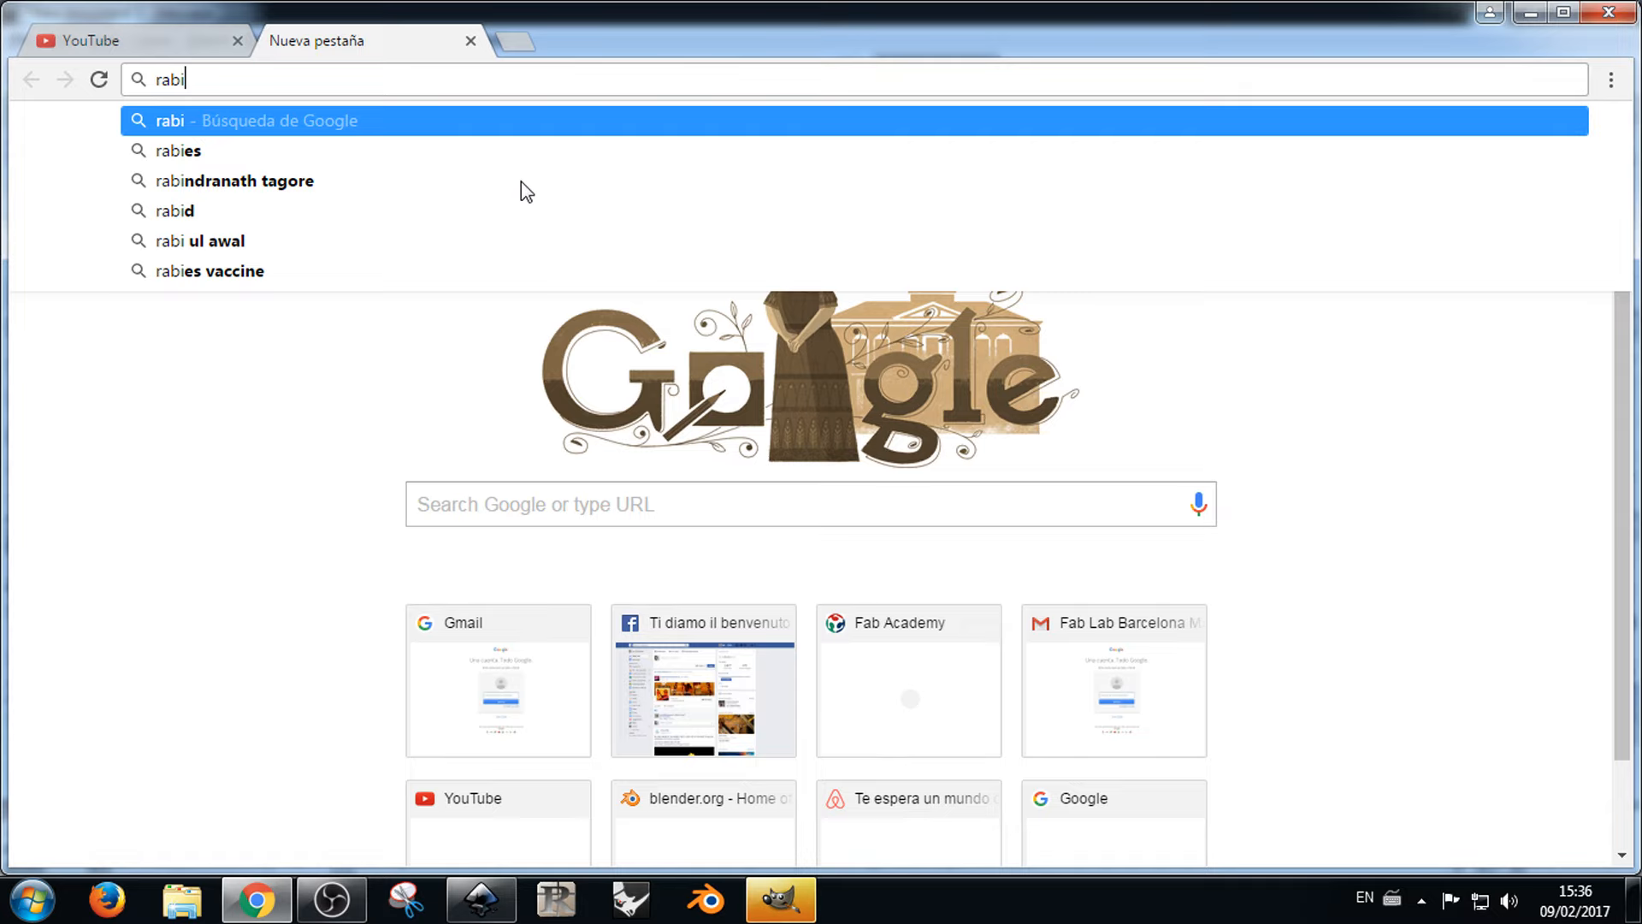
{"action": "key", "text": "BackSpace"}
{"action": "key", "text": "BackSpace"}
{"action": "key", "text": "BackSpace"}
{"action": "key", "text": "BackSpace"}
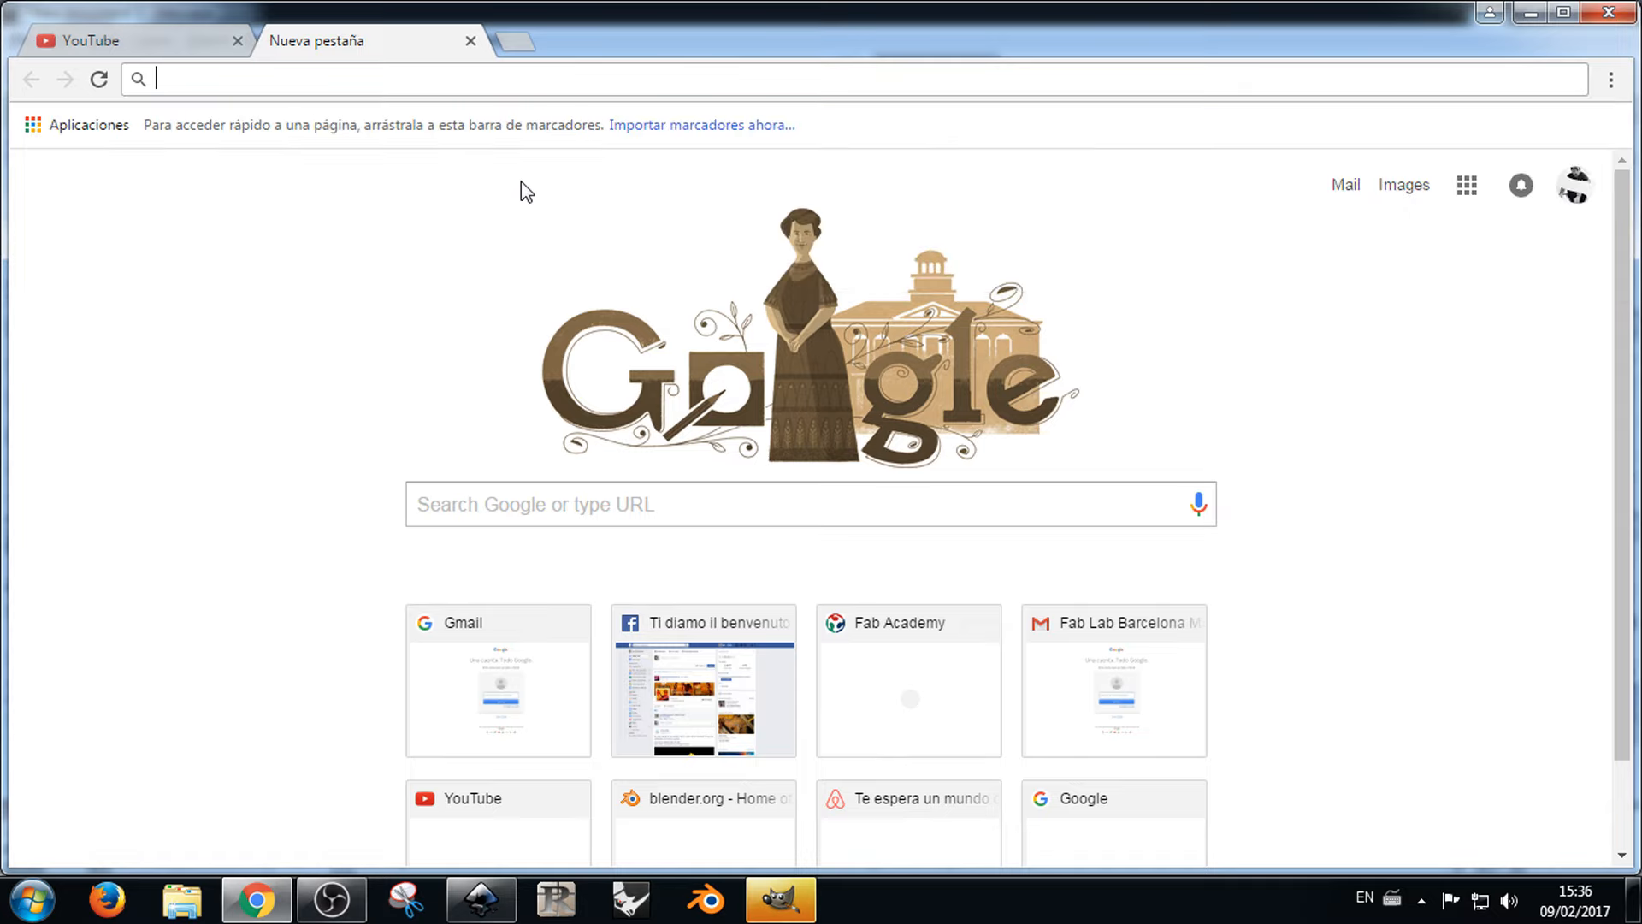
Step: Search Google for "fablab" and browse the image results for the Fab Lab logo
{"action": "type", "text": "fablabbcn.secure.simplybook.me"}
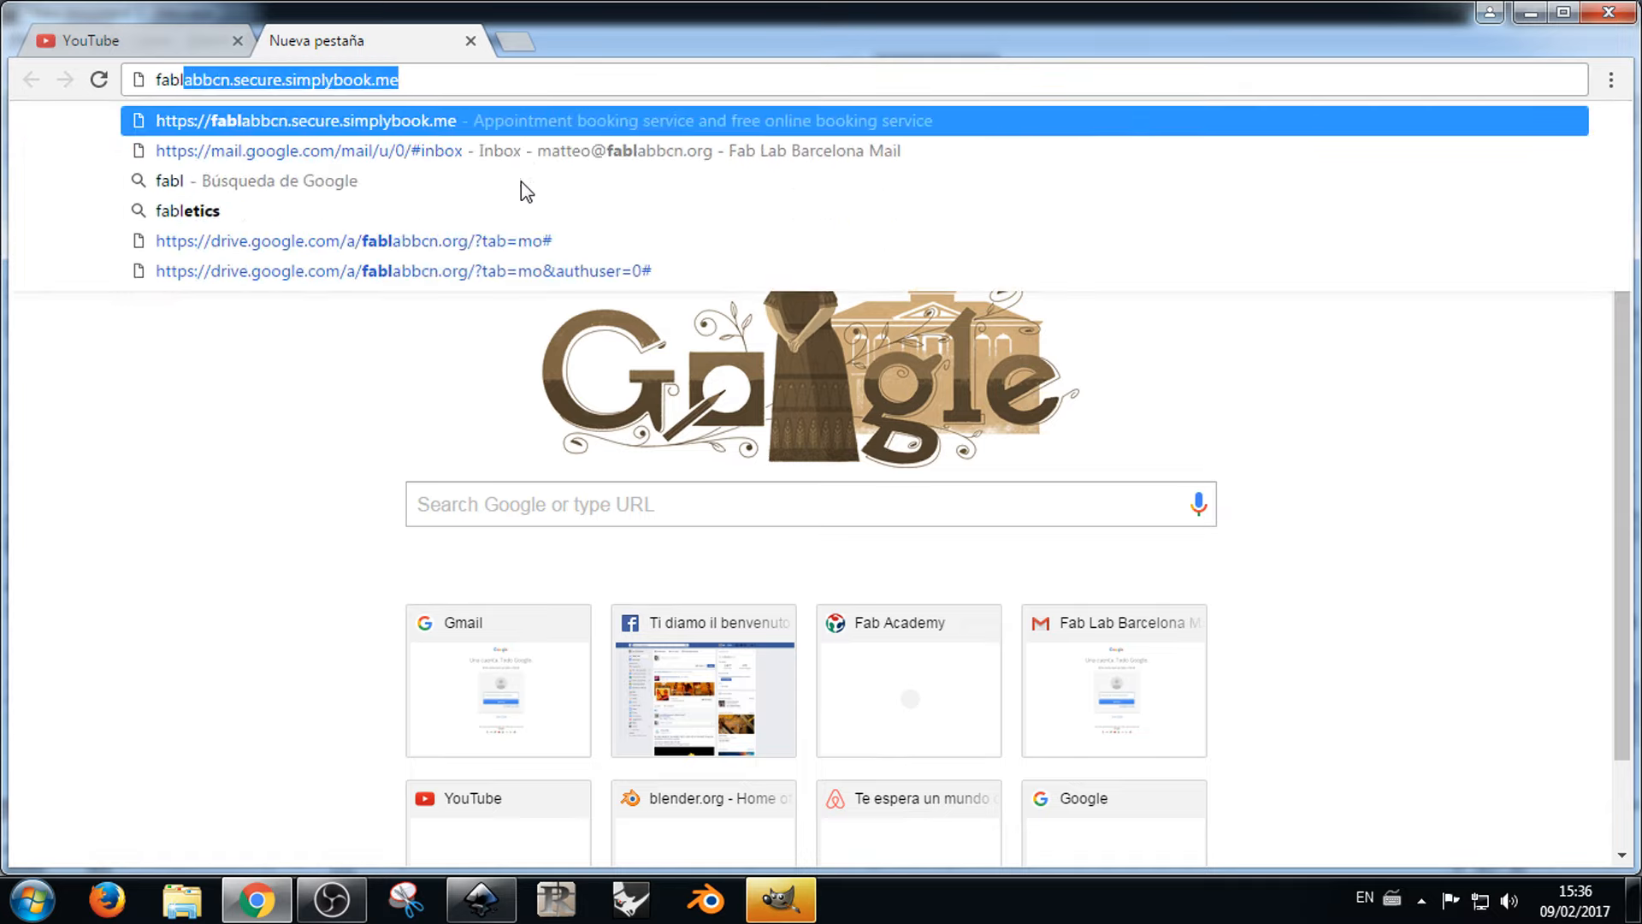
{"action": "key", "text": "Return"}
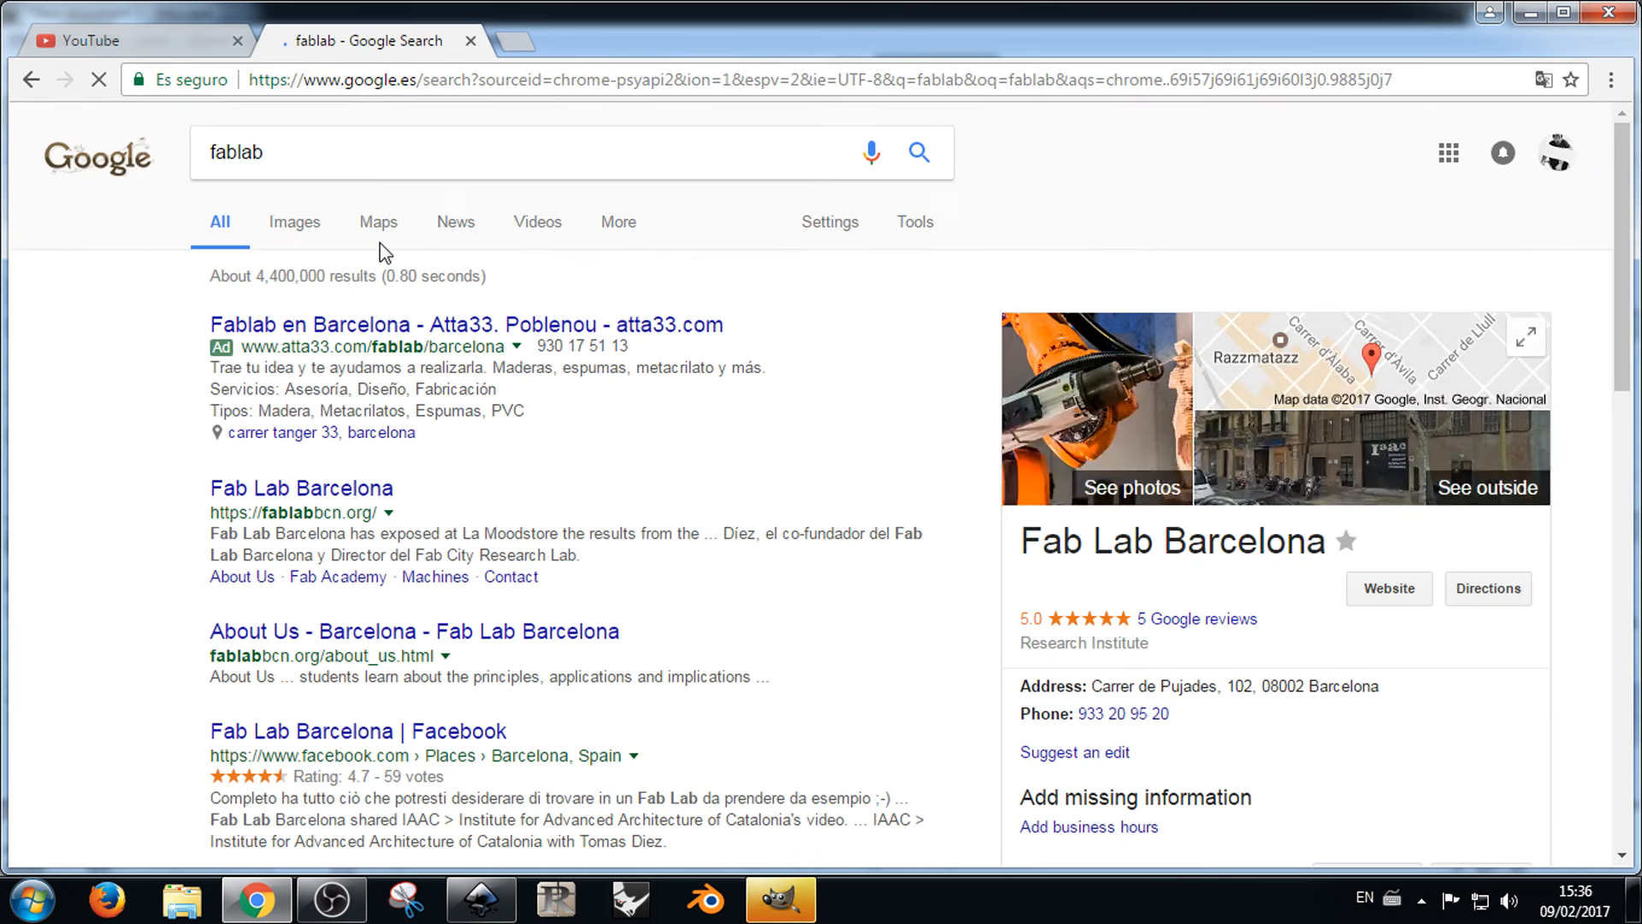
{"action": "left_click", "coordinate": [277, 228]}
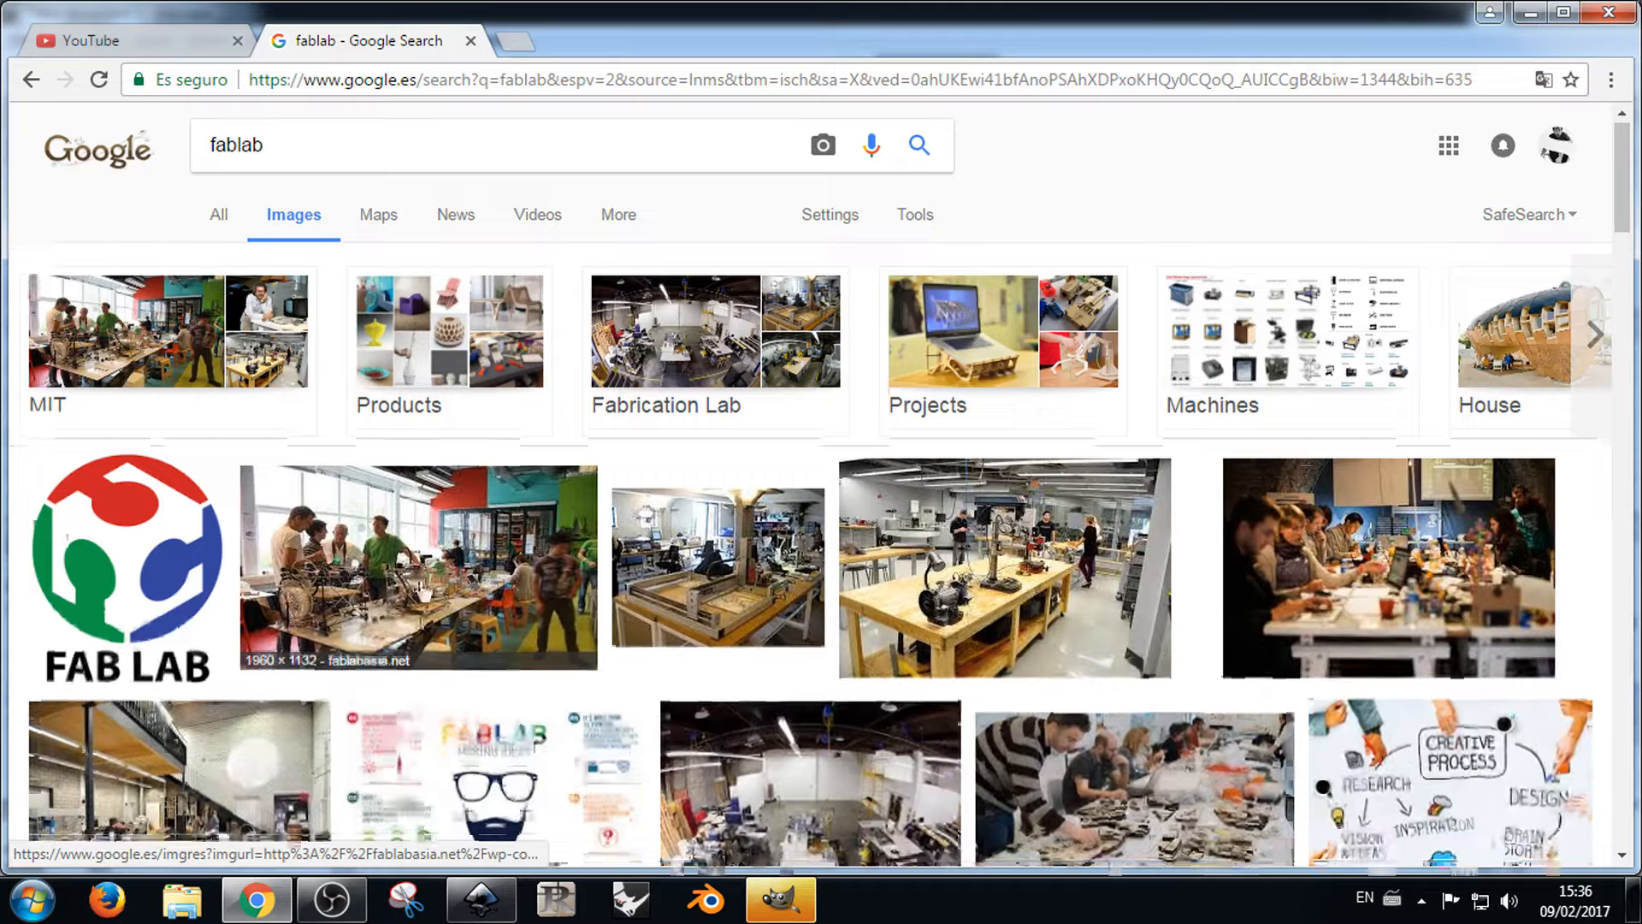
{"action": "scroll", "coordinate": [433, 579], "scroll_direction": "down", "scroll_amount": 8}
{"action": "scroll", "coordinate": [1255, 265], "scroll_direction": "up", "scroll_amount": 8}
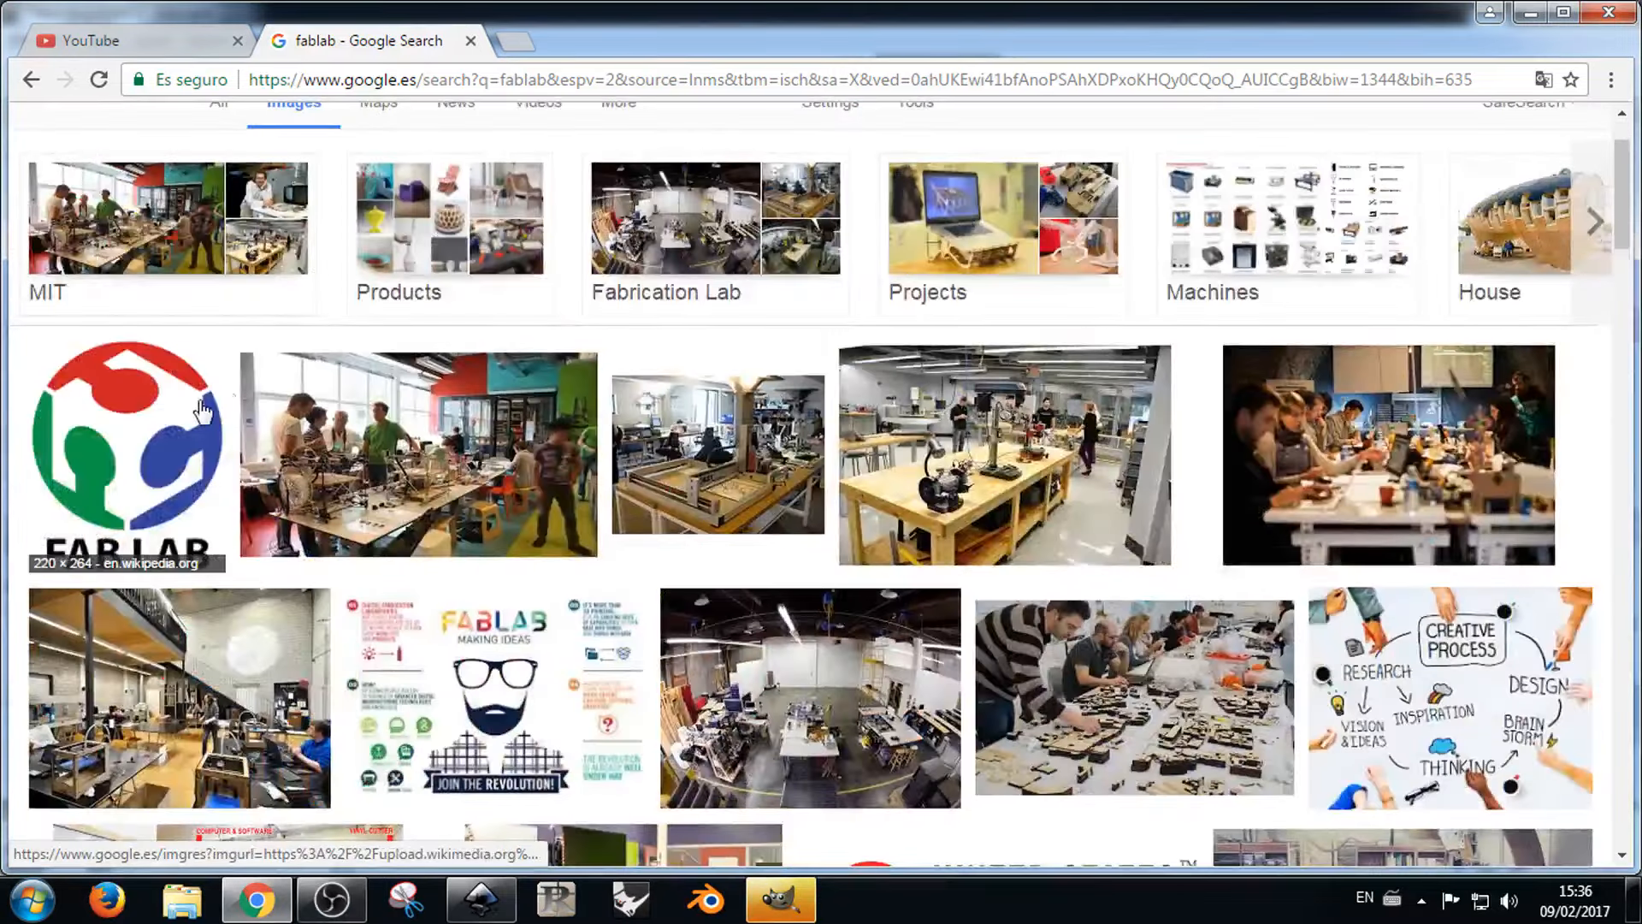
Step: Open the preview of the Wikipedia Fab Lab logo and save the picture onto the desktop
{"action": "left_click", "coordinate": [128, 466]}
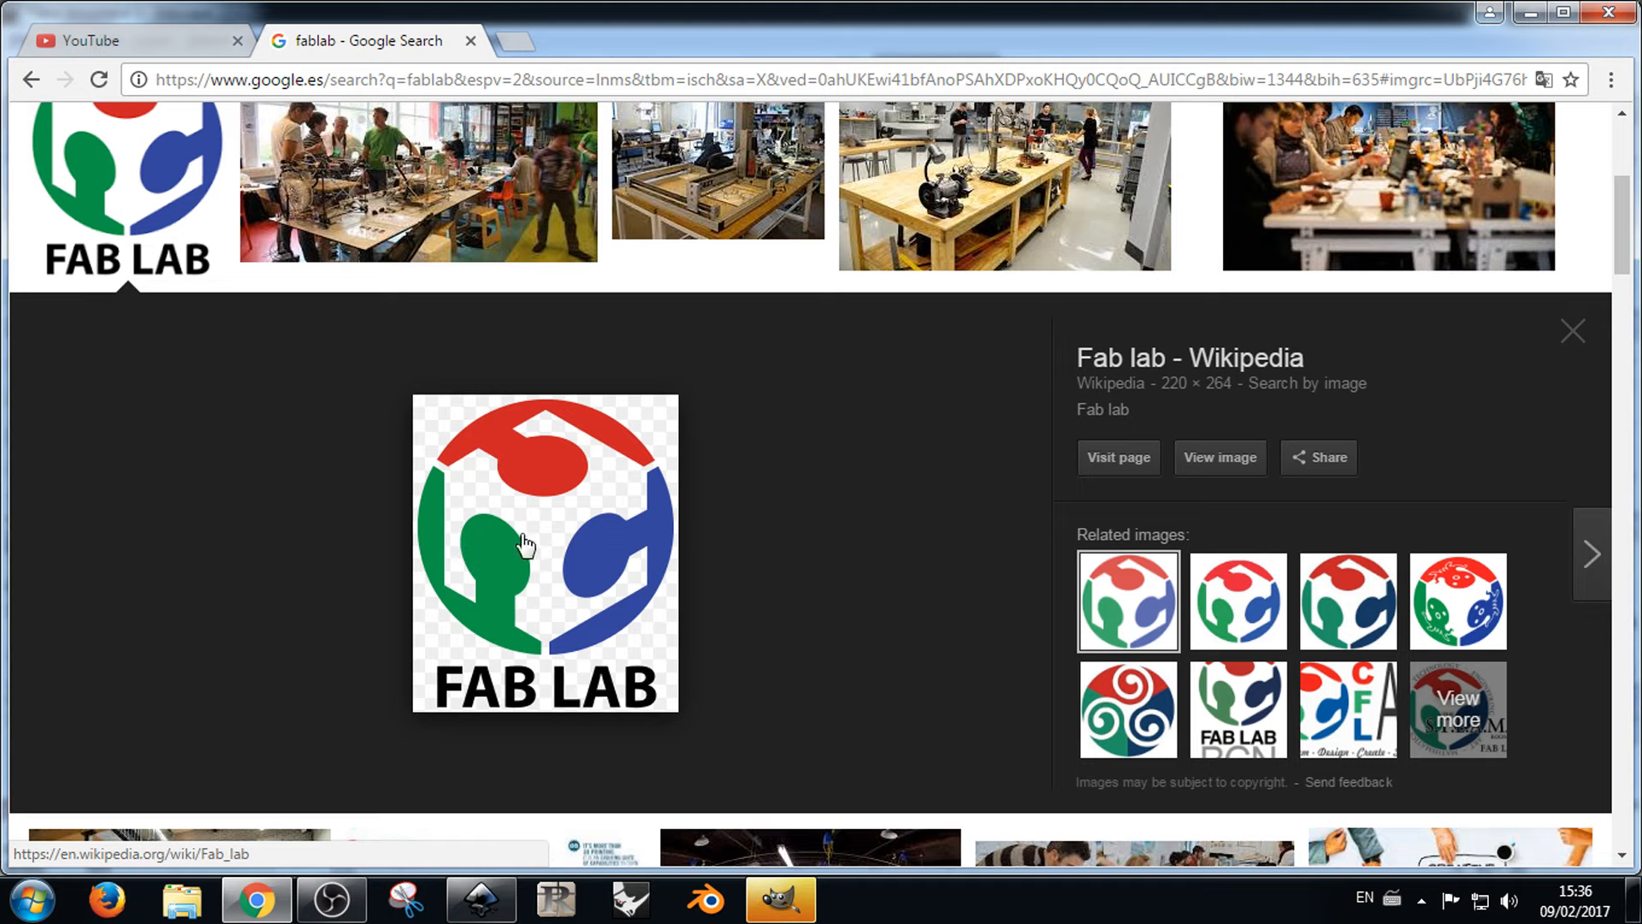
{"action": "left_click_drag", "start_coordinate": [520, 608], "coordinate": [388, 290]}
{"action": "key", "text": "super+d"}
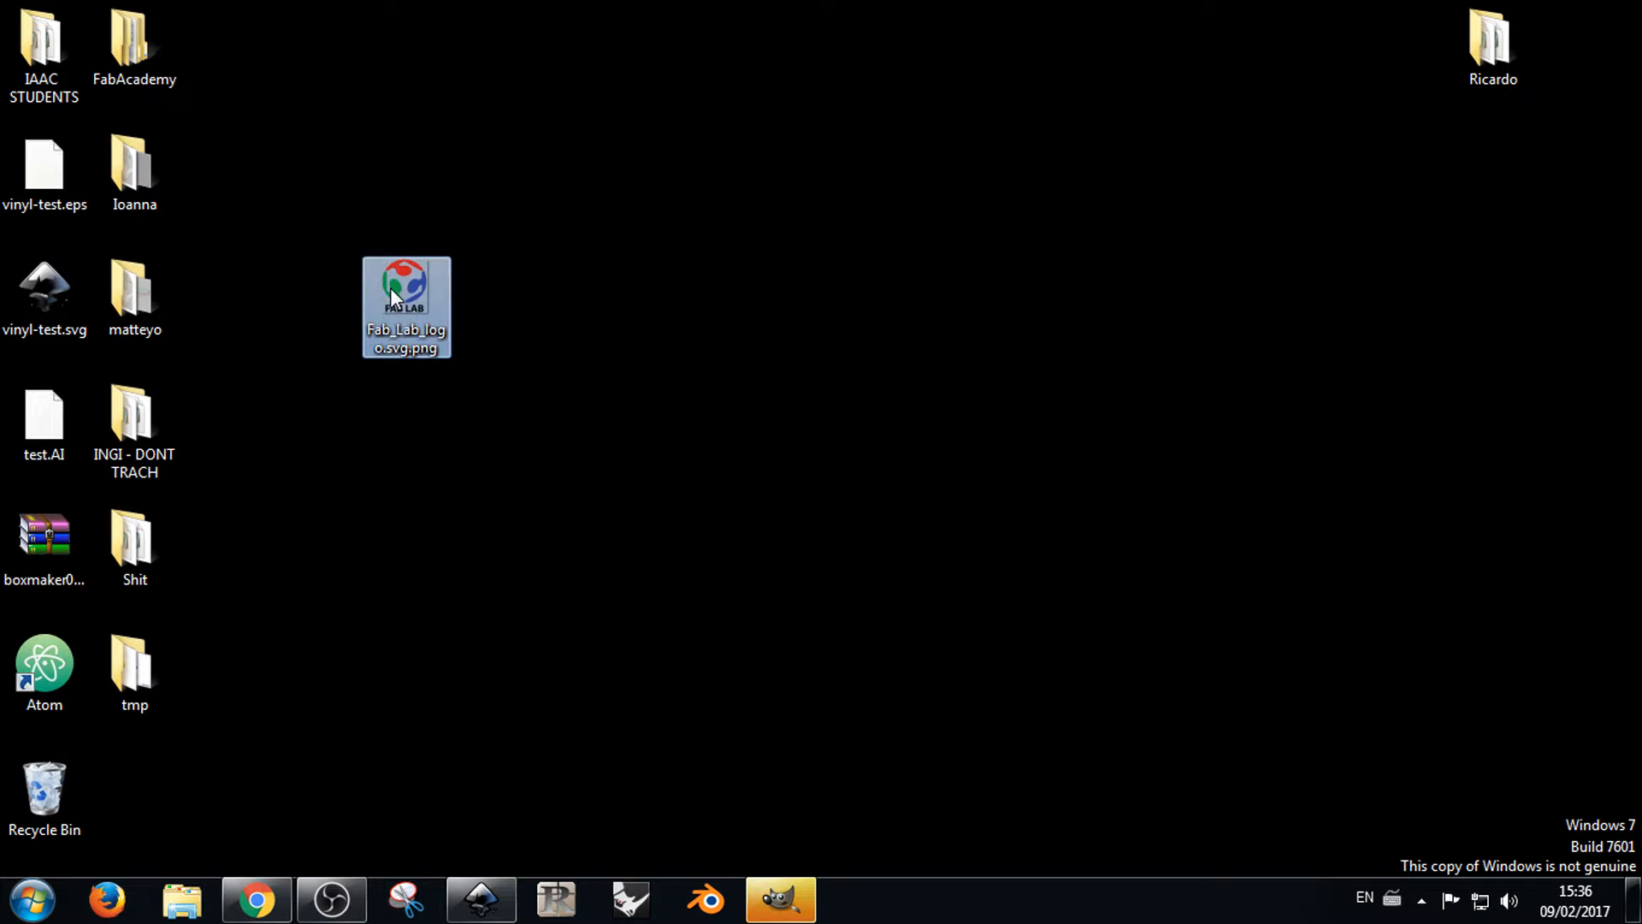
Step: View Fab_Lab_logo.svg.png in the photo viewer, magnify its edges to examine the pixels, and close the viewer
{"action": "double_click", "coordinate": [389, 287]}
{"action": "scroll", "coordinate": [781, 437], "scroll_direction": "up", "scroll_amount": 3}
{"action": "scroll", "coordinate": [781, 437], "scroll_direction": "up", "scroll_amount": 3}
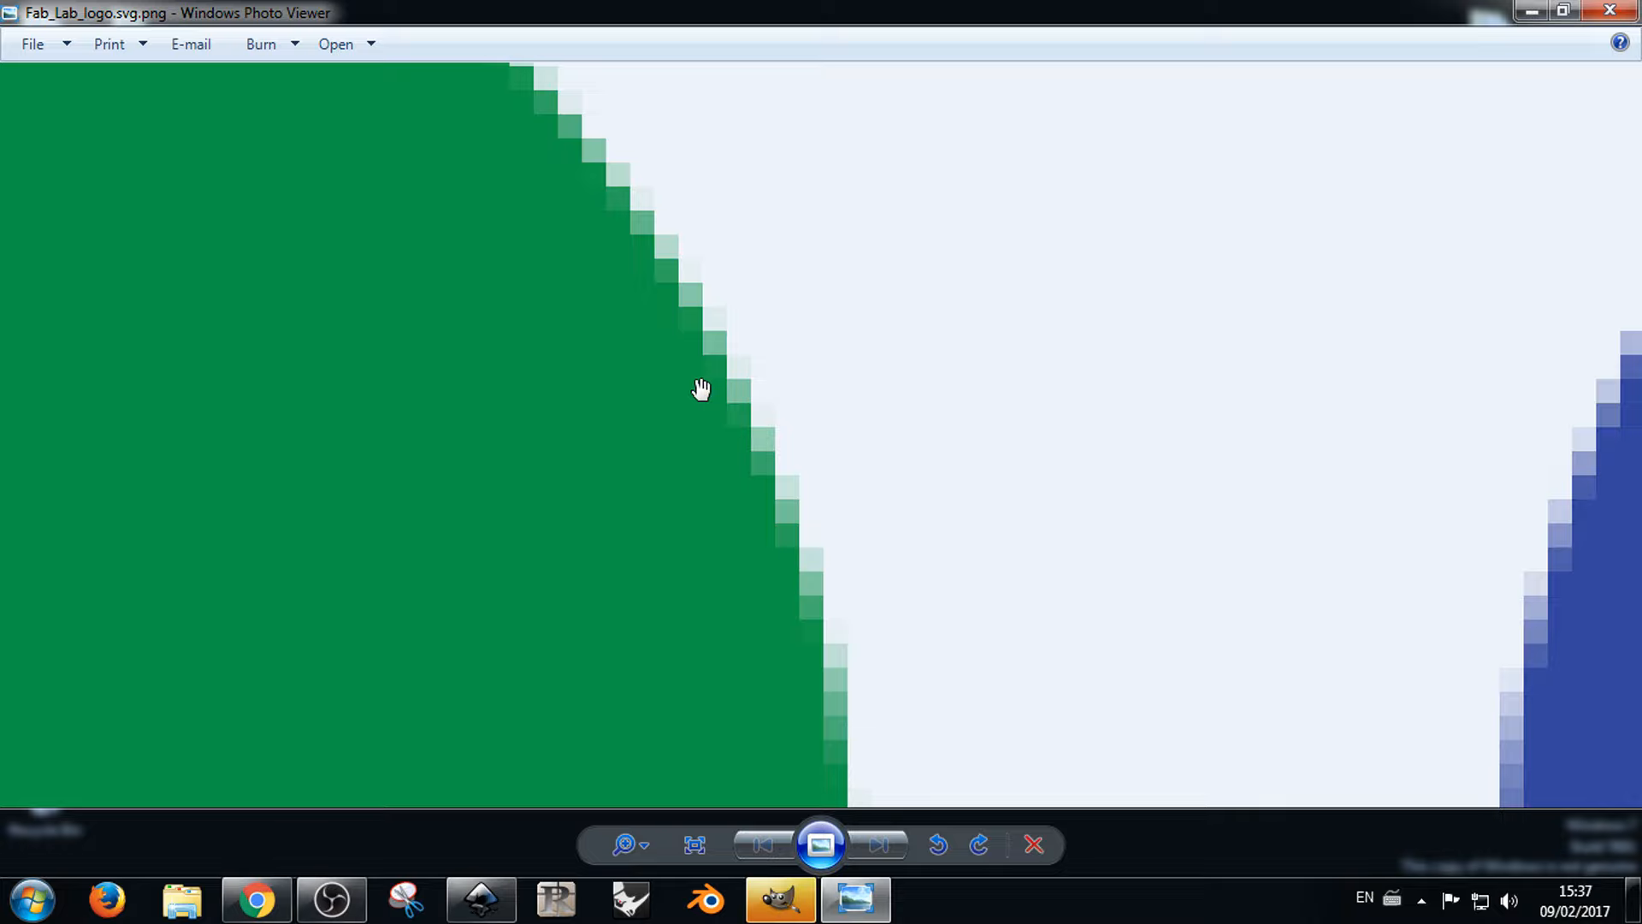
{"action": "scroll", "coordinate": [696, 374], "scroll_direction": "down", "scroll_amount": 6}
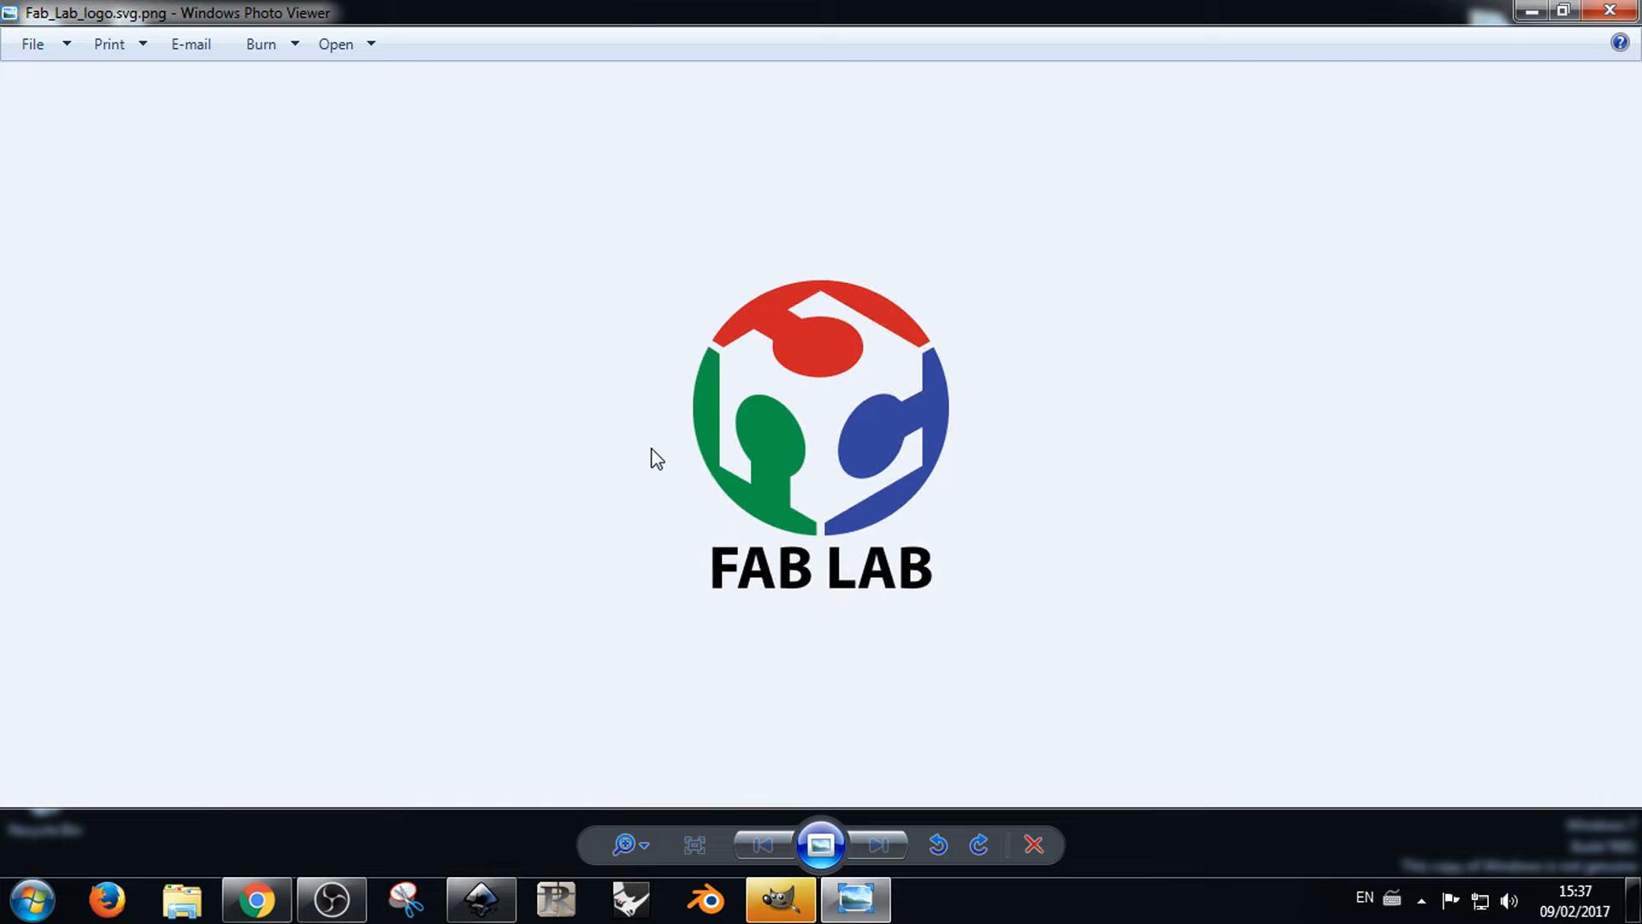
{"action": "left_click", "coordinate": [1610, 11]}
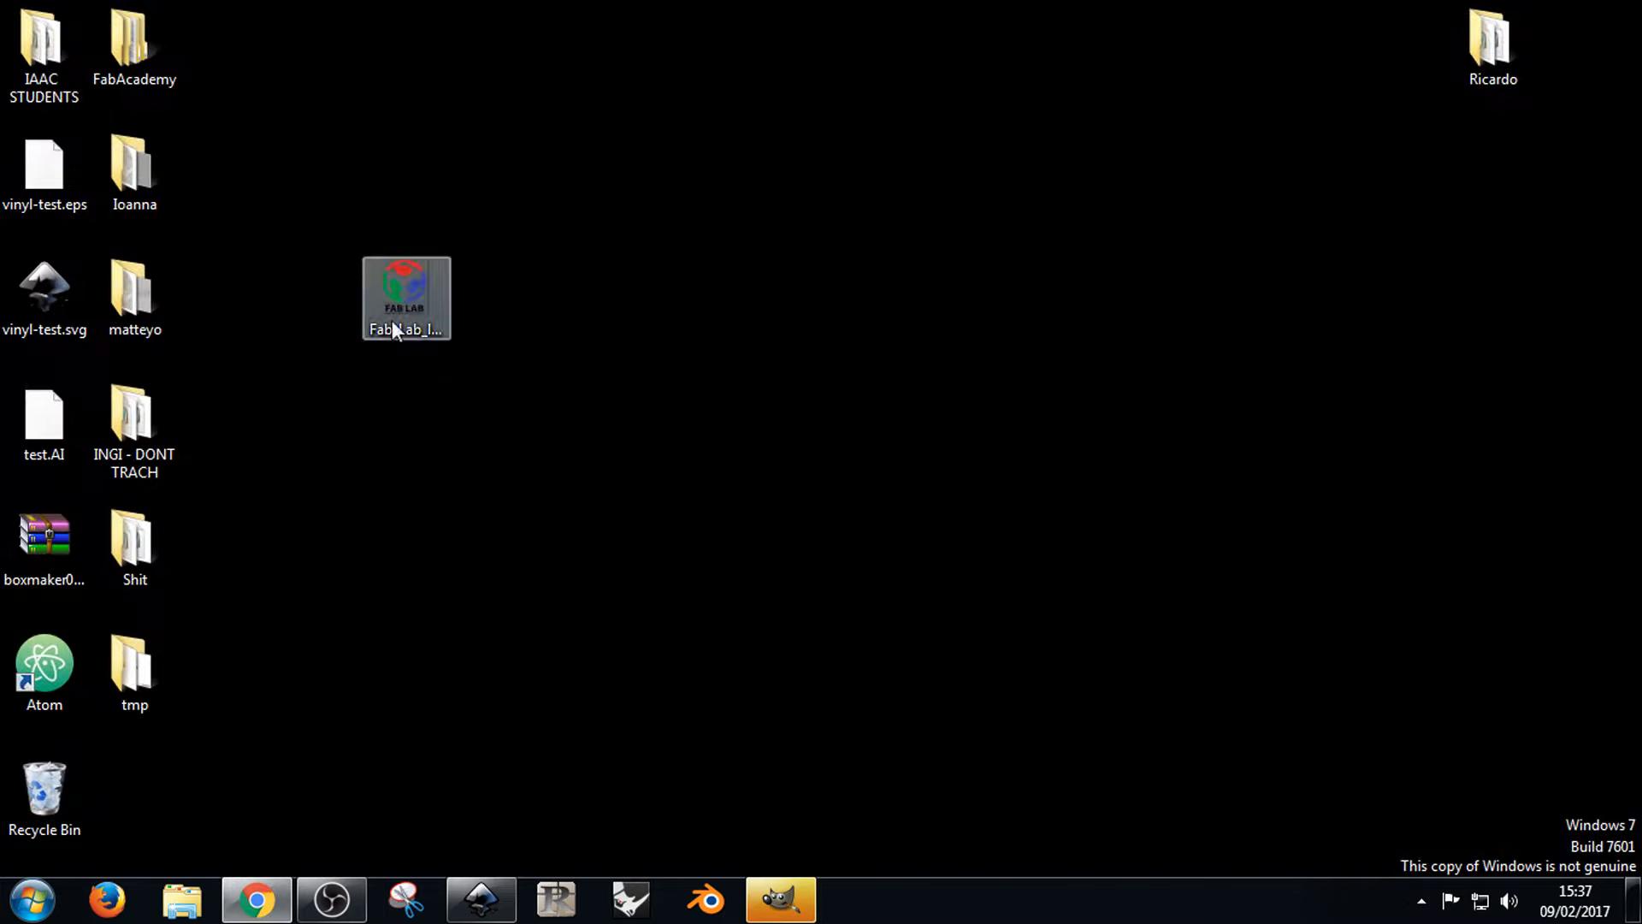
Step: Move the logo file below the tmp folder on the desktop and switch to Inkscape
{"action": "left_click_drag", "start_coordinate": [392, 319], "coordinate": [195, 766]}
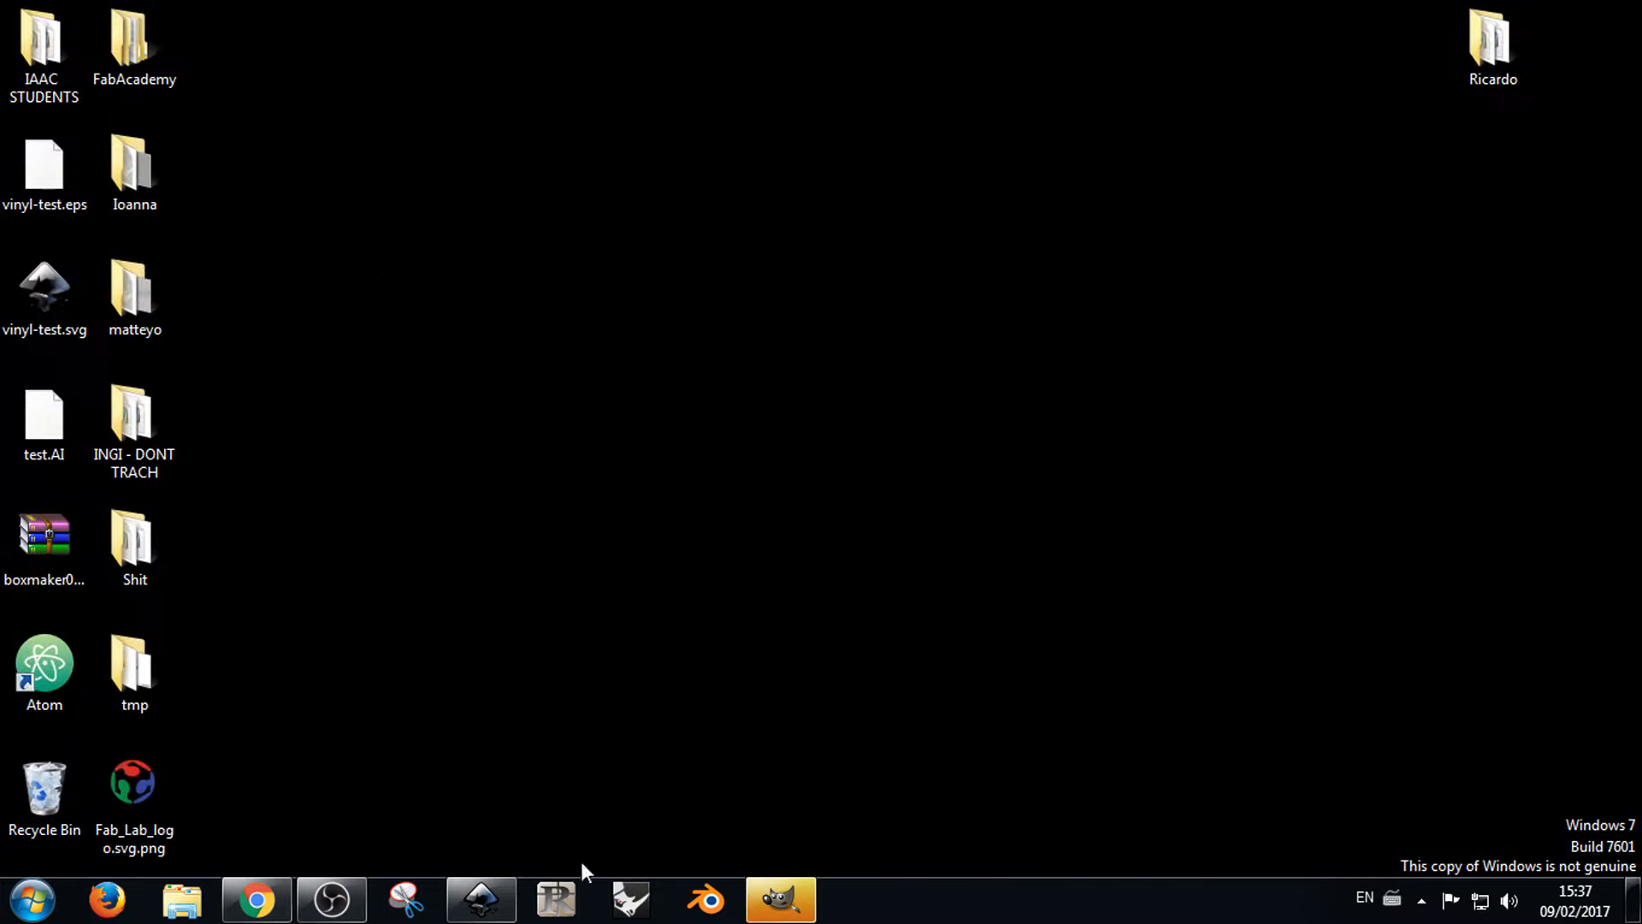
{"action": "left_click", "coordinate": [481, 898]}
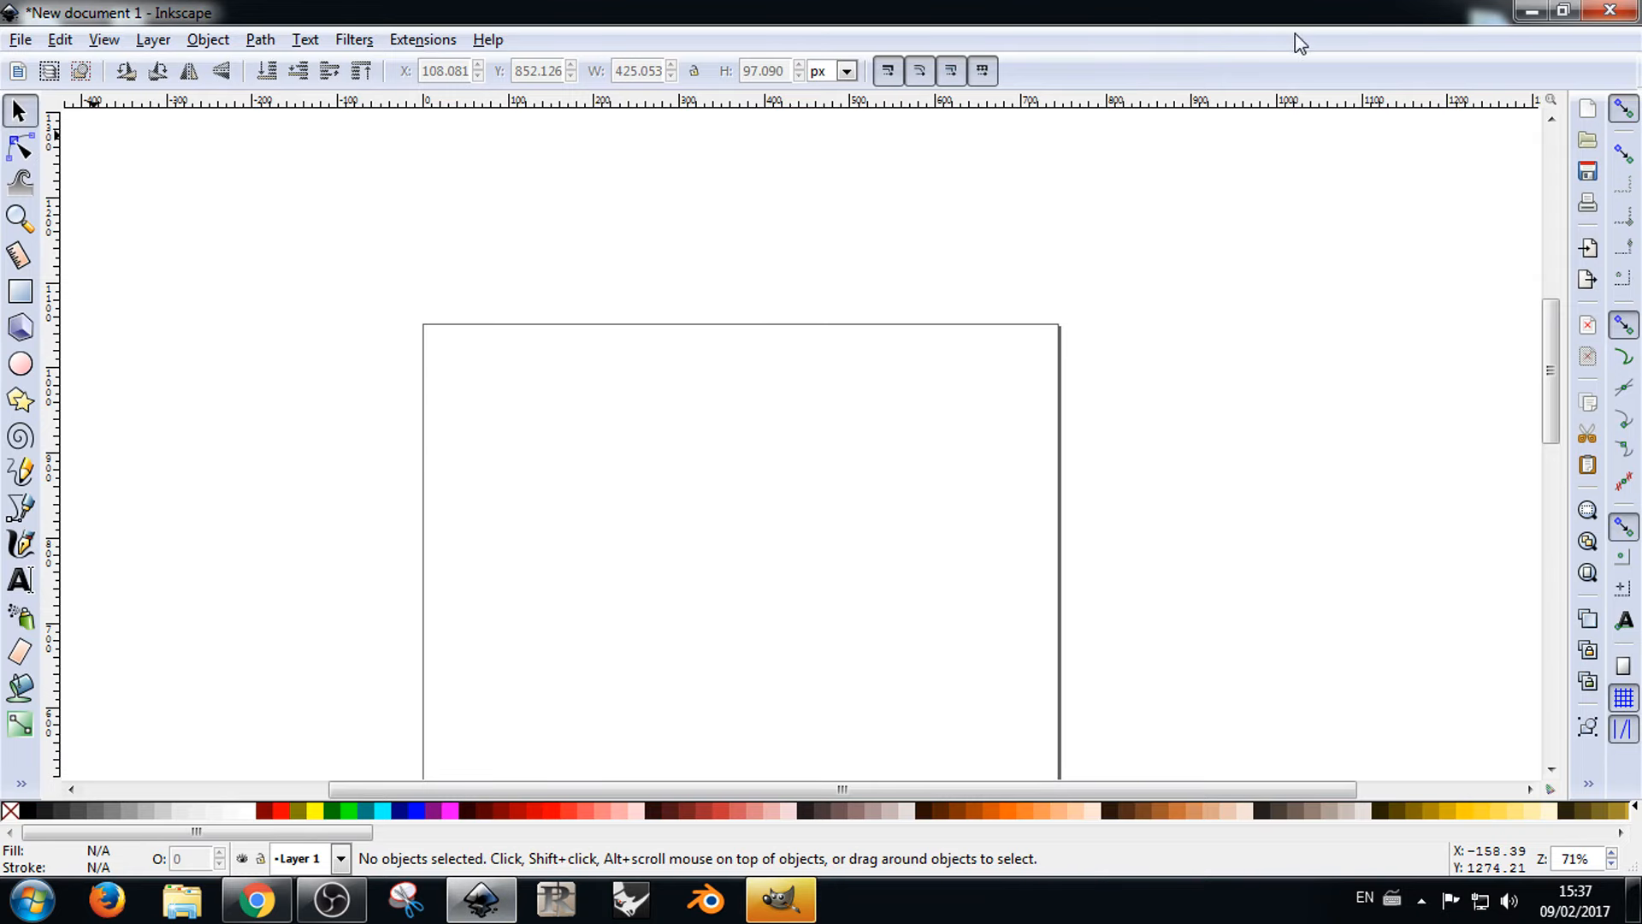
Step: Restore the Inkscape window to a smaller size, try to drop the desktop logo file onto its canvas, and maximize the window again
{"action": "left_click", "coordinate": [1562, 10]}
{"action": "left_click_drag", "start_coordinate": [289, 68], "coordinate": [633, 43]}
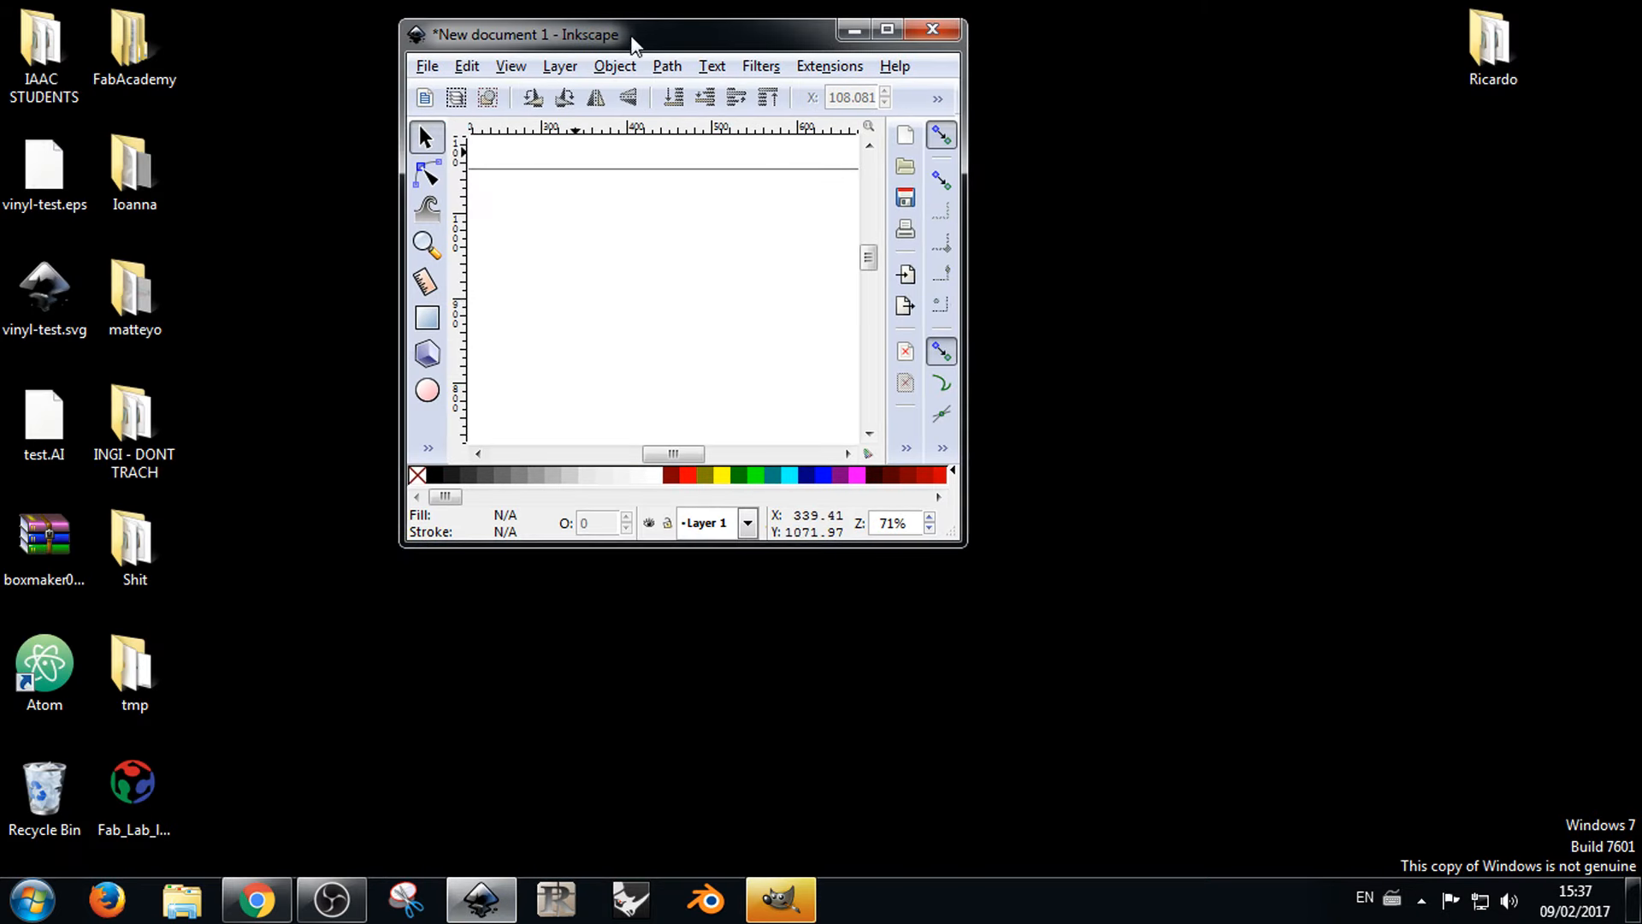
{"action": "left_click_drag", "start_coordinate": [148, 779], "coordinate": [748, 305]}
{"action": "left_click_drag", "start_coordinate": [964, 545], "coordinate": [1406, 829]}
{"action": "scroll", "coordinate": [884, 496], "scroll_direction": "down", "scroll_amount": 17}
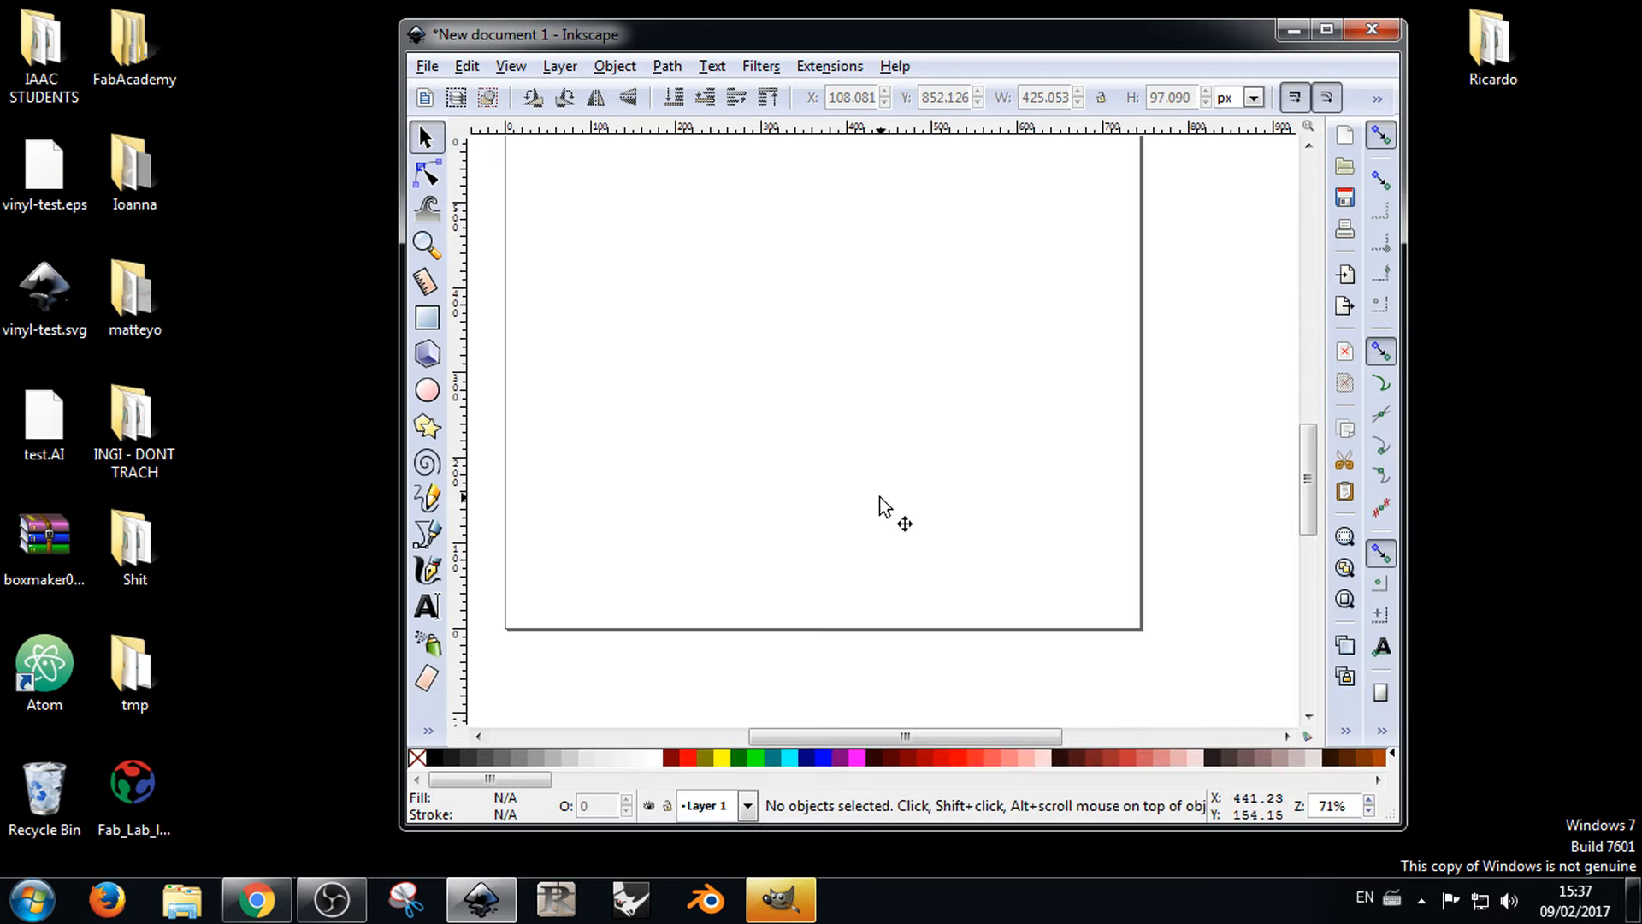
{"action": "scroll", "coordinate": [880, 501], "scroll_direction": "up", "scroll_amount": 9}
{"action": "left_click", "coordinate": [1326, 29]}
Step: Start a file import and look through the Desktop folder for the logo file
{"action": "left_click", "coordinate": [21, 39]}
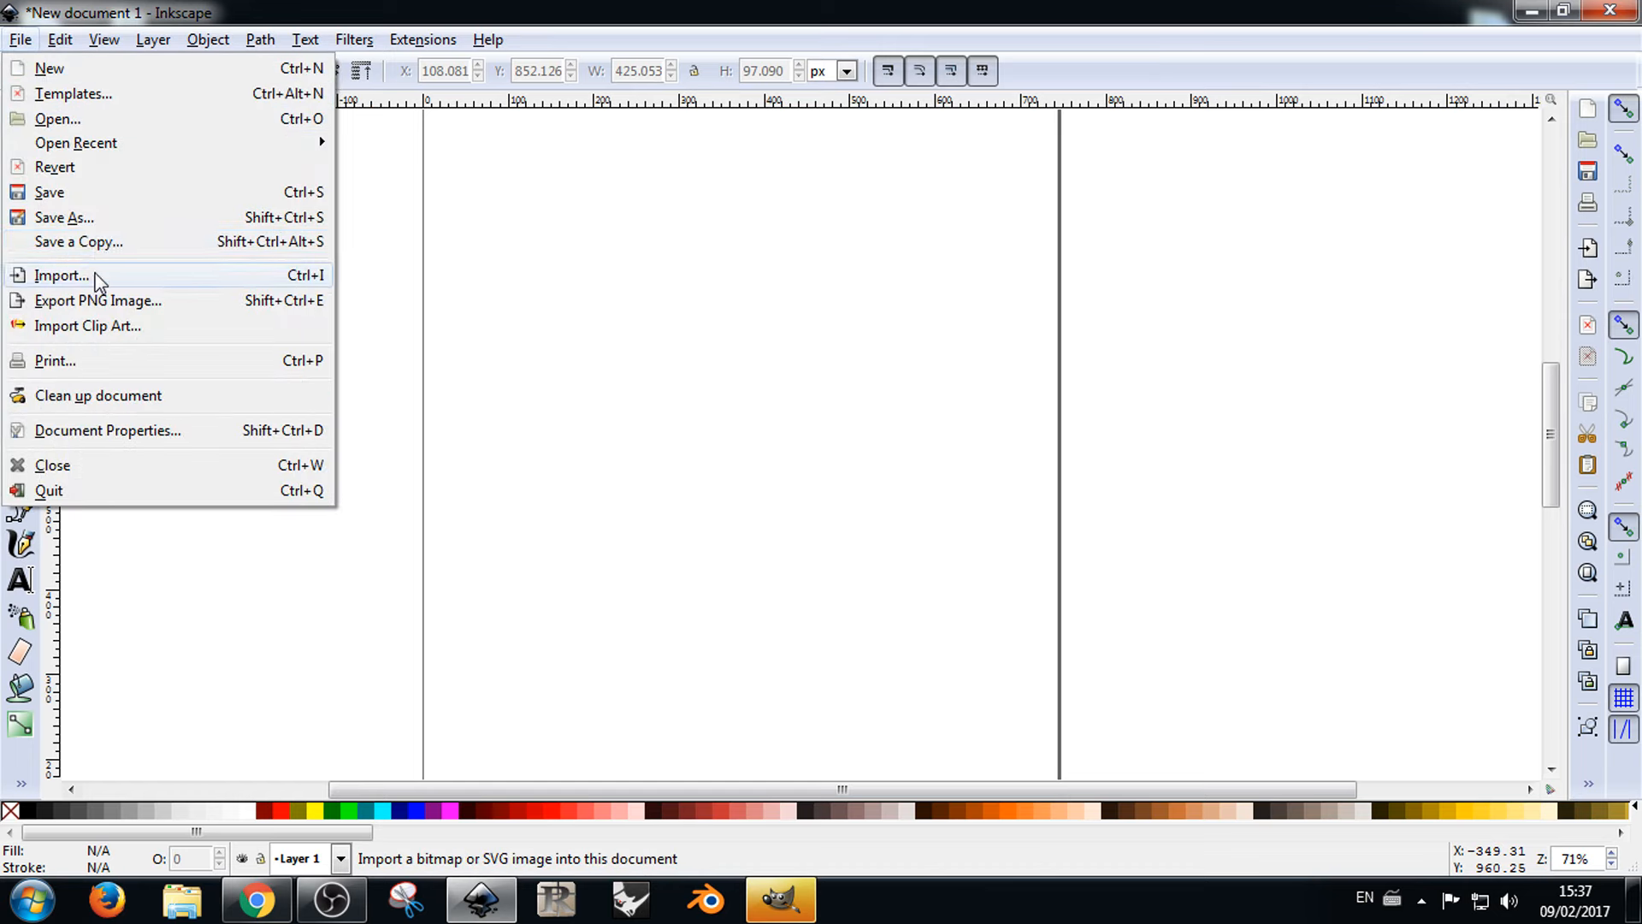
{"action": "left_click", "coordinate": [62, 275]}
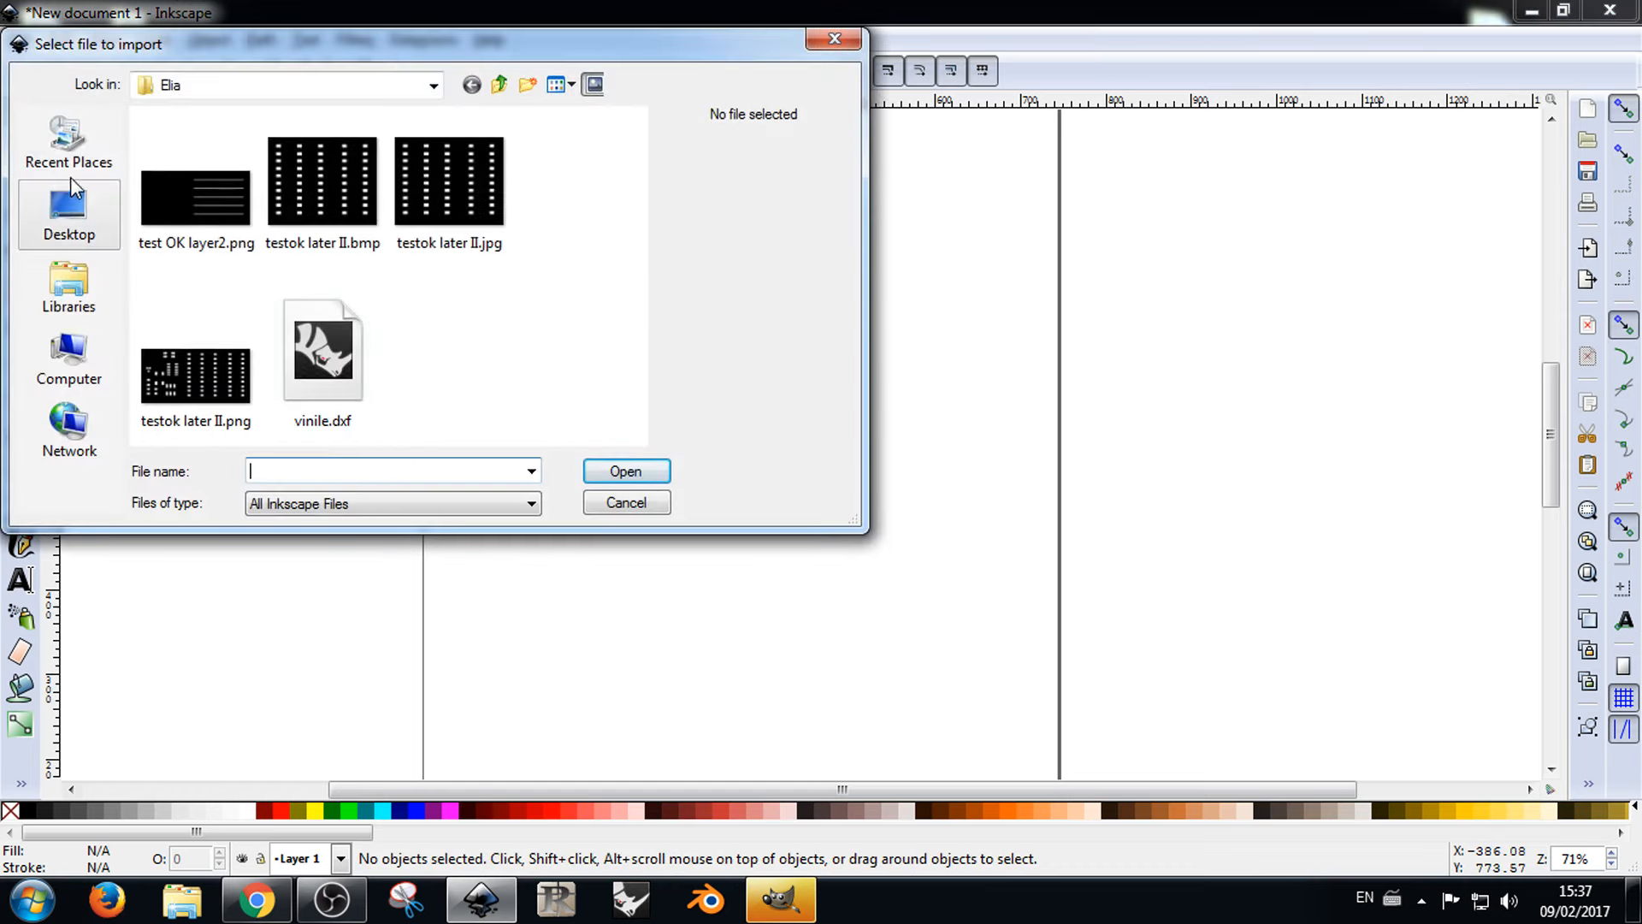
{"action": "left_click", "coordinate": [75, 212]}
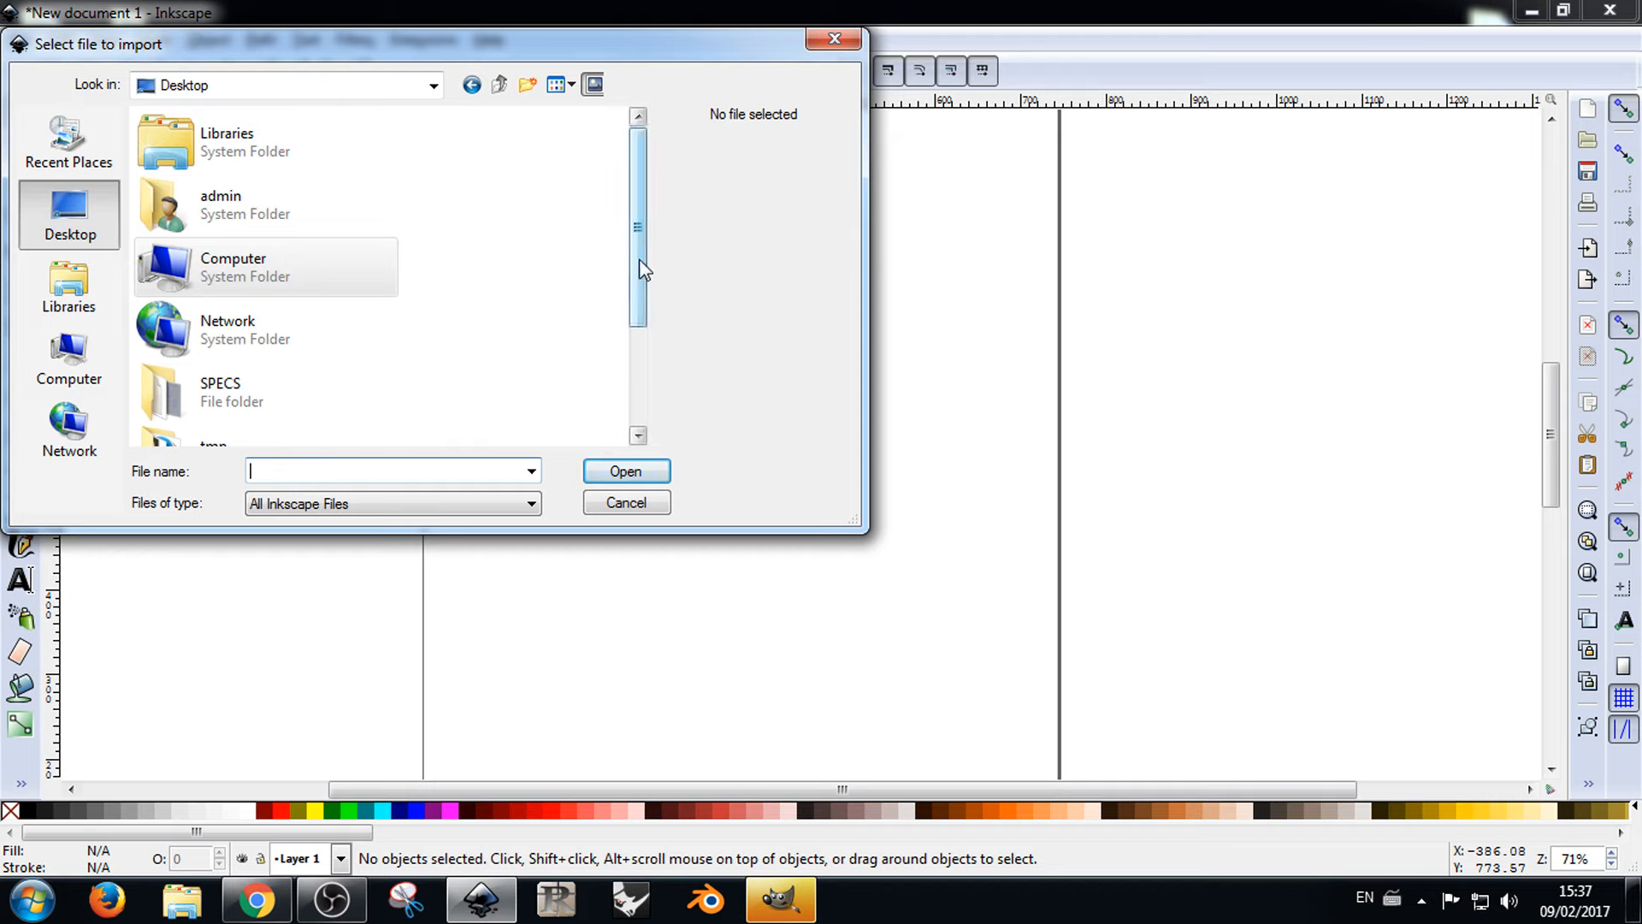
{"action": "mouse_move", "coordinate": [641, 235]}
{"action": "left_mouse_down"}
{"action": "mouse_move", "coordinate": [644, 376]}
{"action": "mouse_move", "coordinate": [641, 231]}
{"action": "left_mouse_up"}
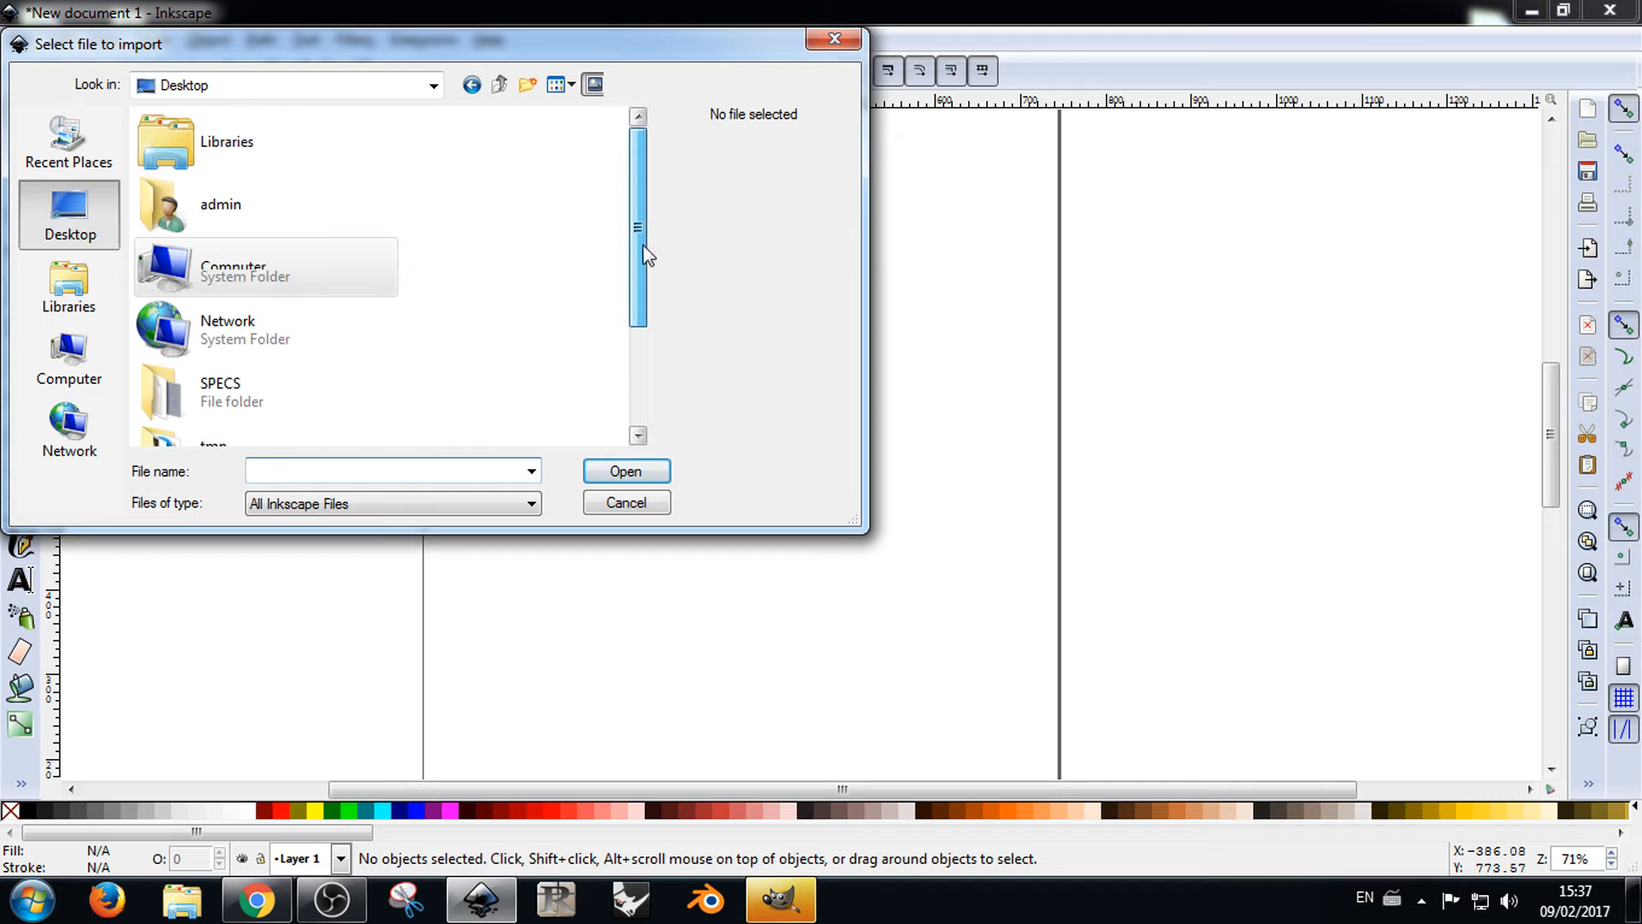
{"action": "left_click", "coordinate": [418, 511]}
{"action": "left_click", "coordinate": [420, 520]}
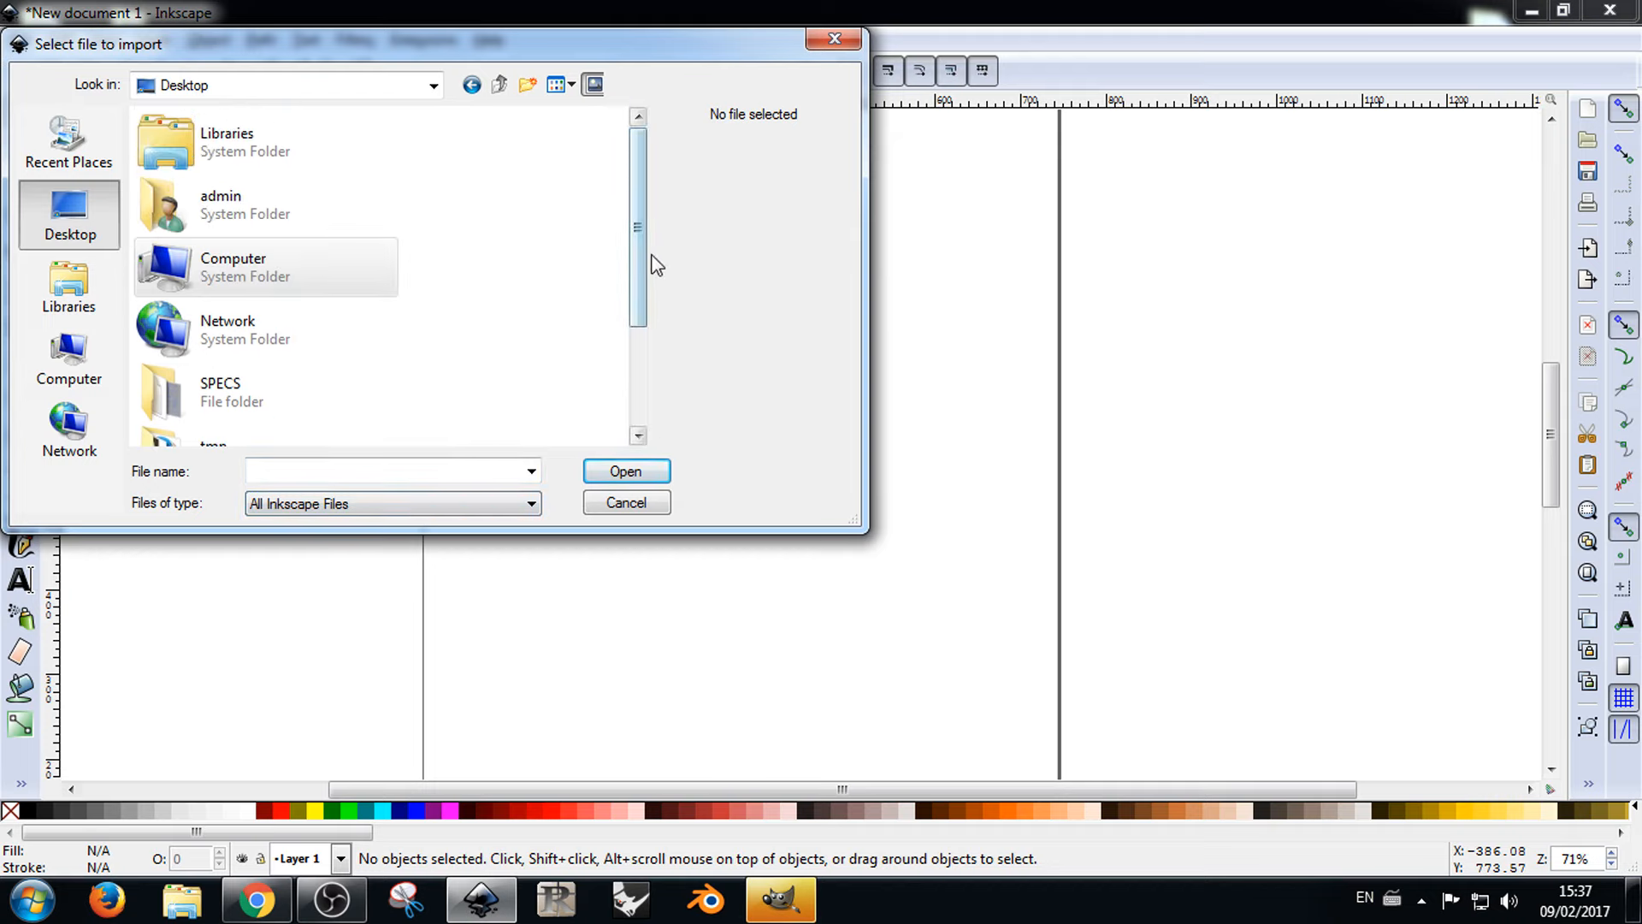
{"action": "left_click_drag", "start_coordinate": [645, 257], "coordinate": [640, 363]}
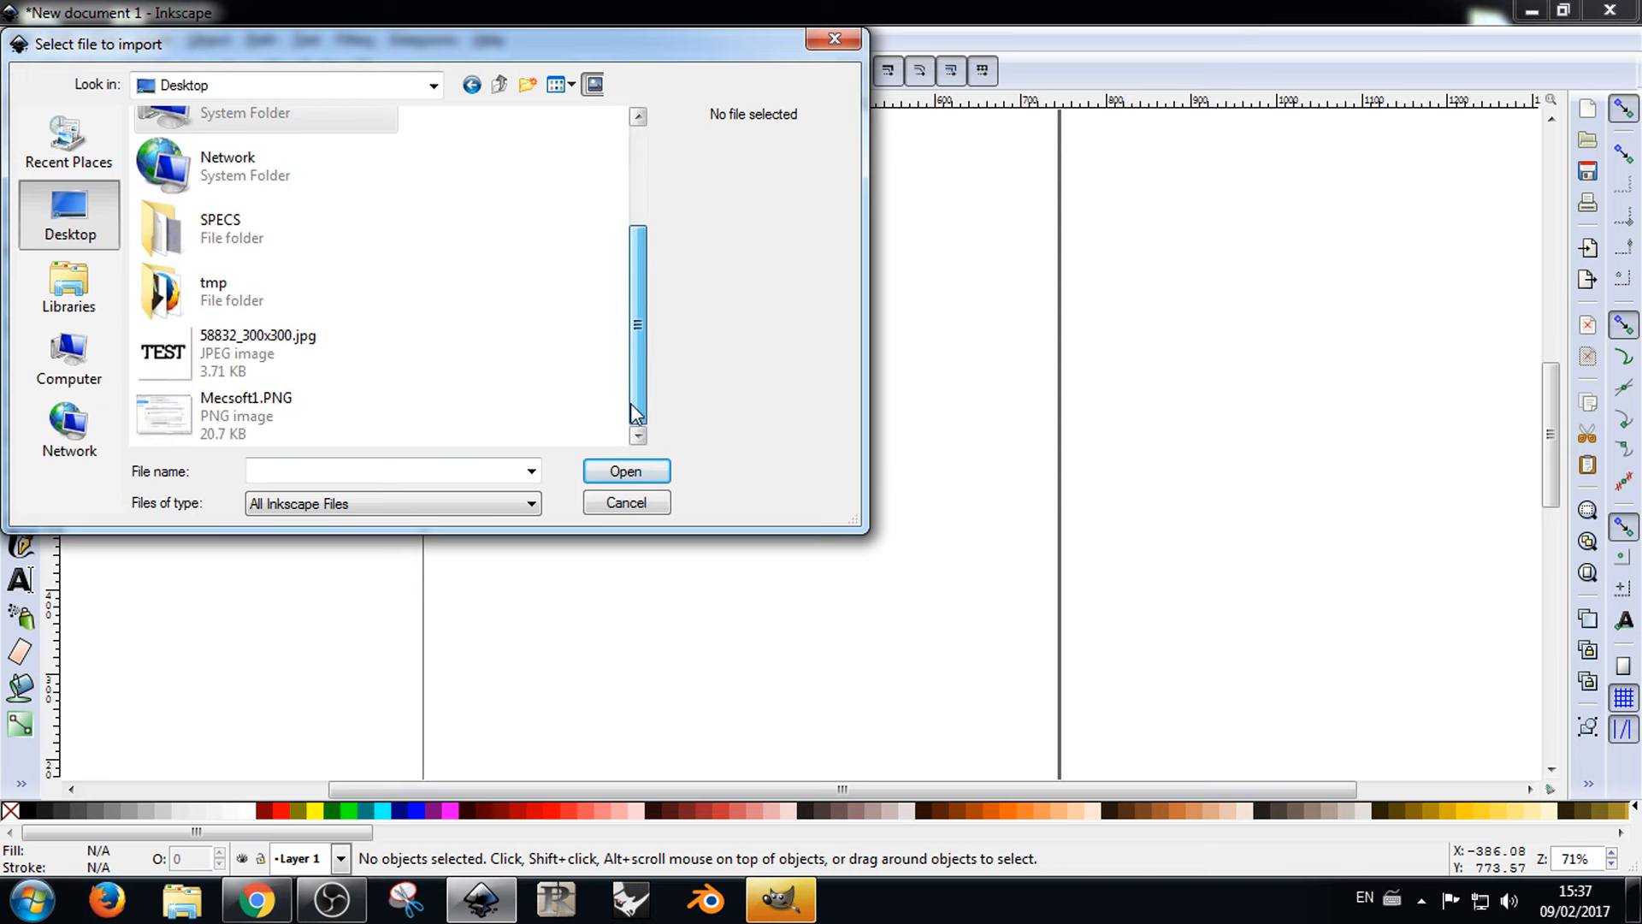
Step: Set the import file filter to All Files, look for the logo again, and close the dialog without importing
{"action": "left_click", "coordinate": [504, 507]}
{"action": "scroll", "coordinate": [505, 273], "scroll_direction": "up", "scroll_amount": 2}
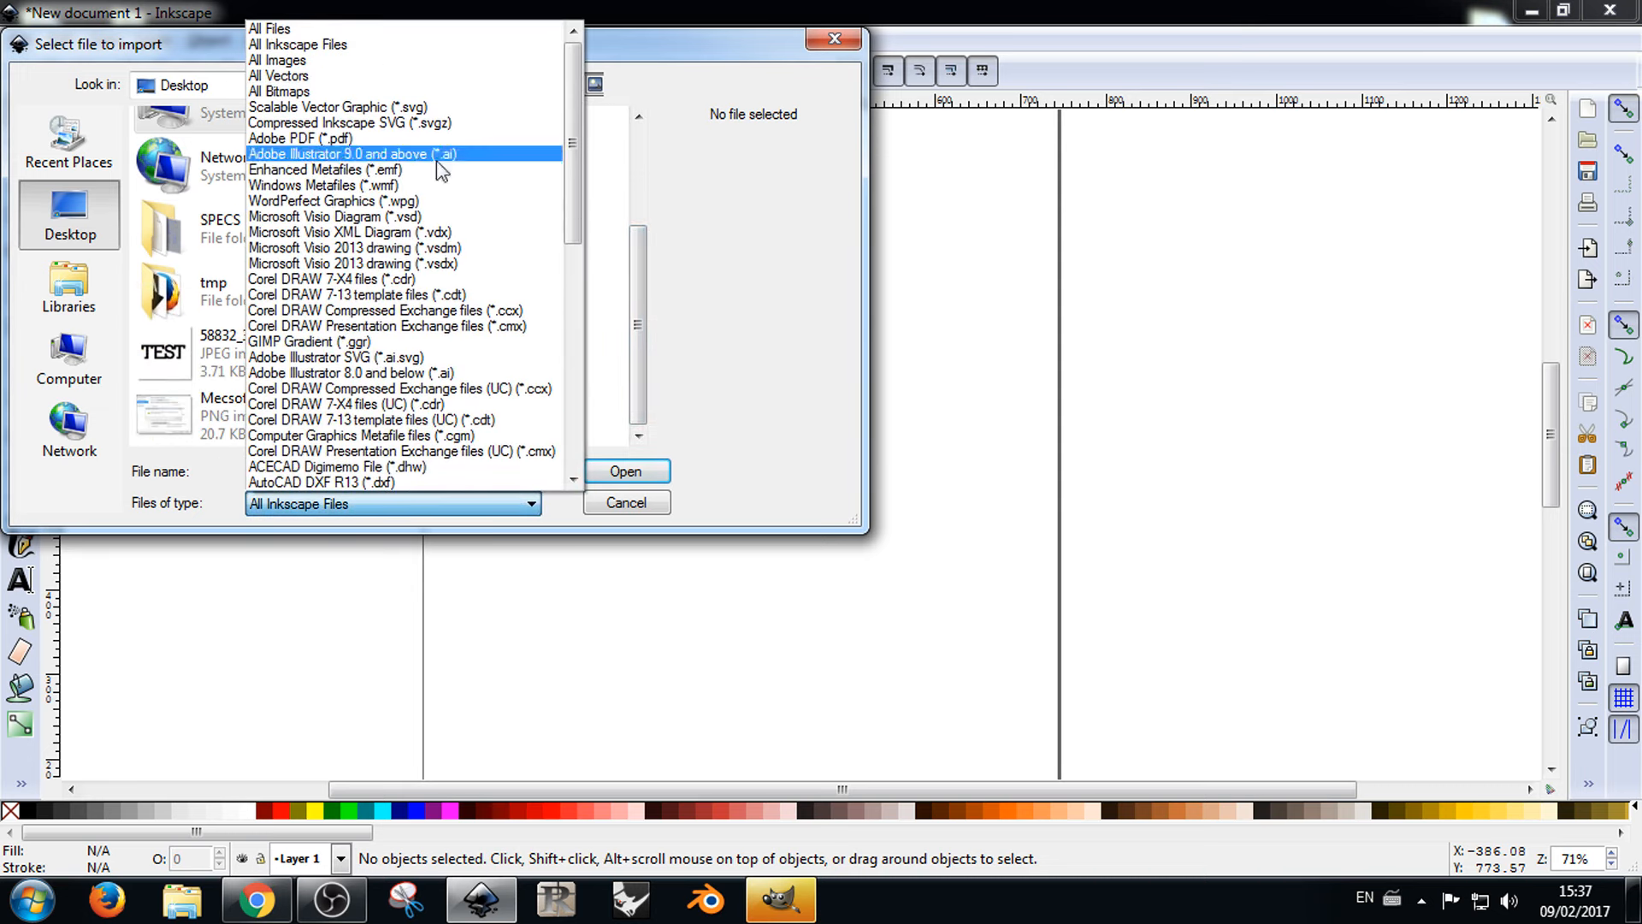
{"action": "left_click", "coordinate": [326, 32]}
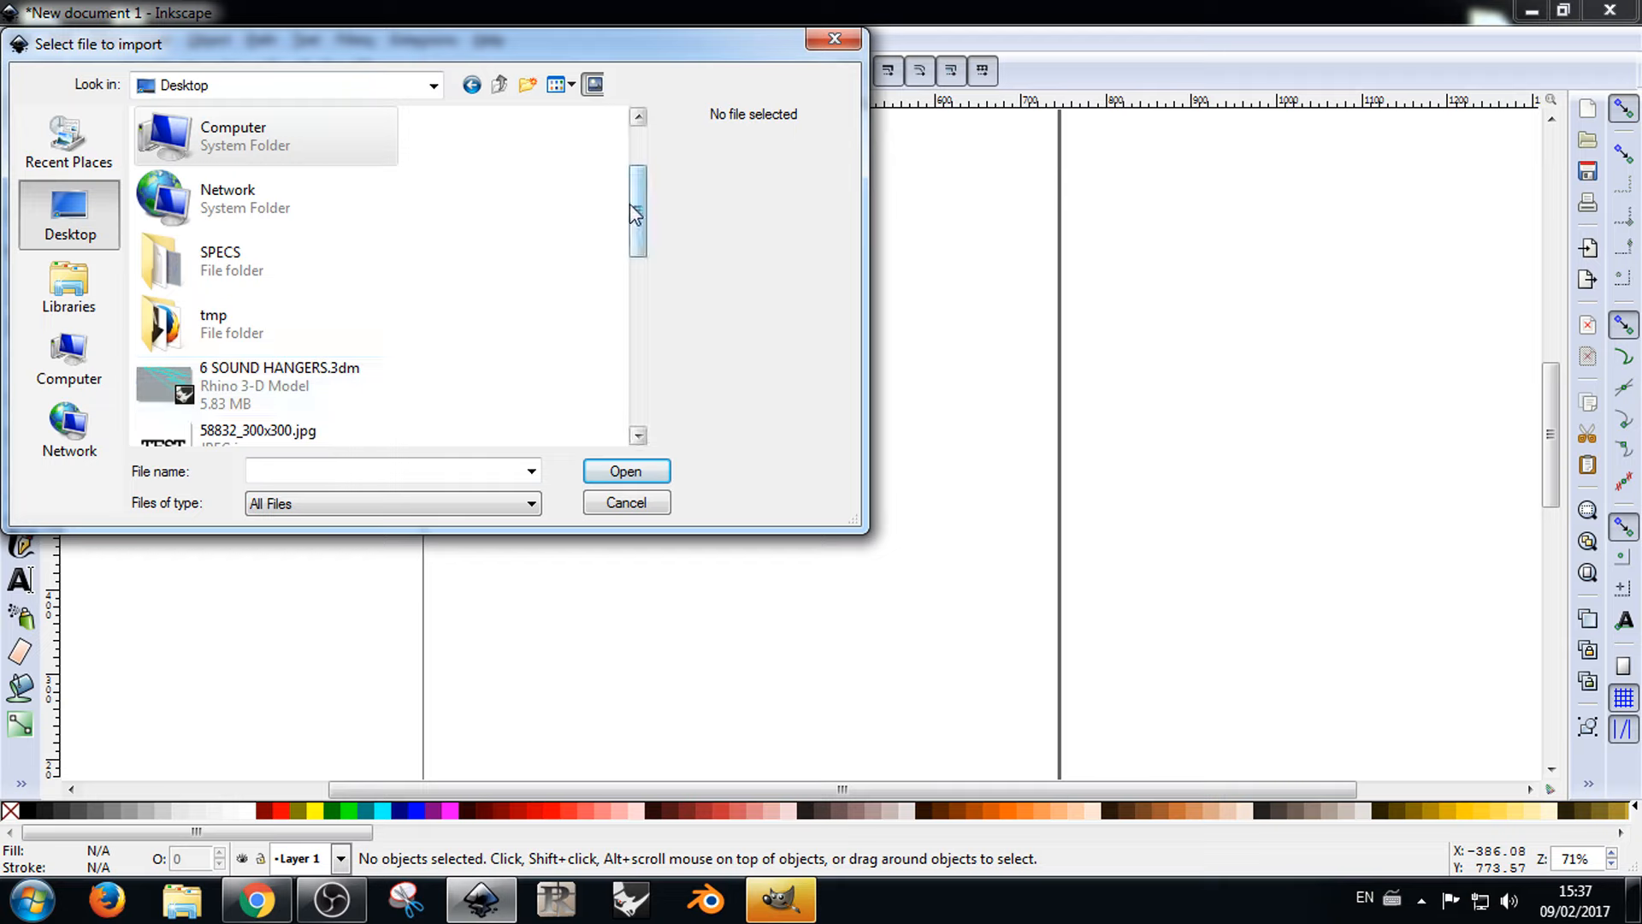
{"action": "left_click_drag", "start_coordinate": [634, 213], "coordinate": [673, 443]}
{"action": "left_click", "coordinate": [835, 39]}
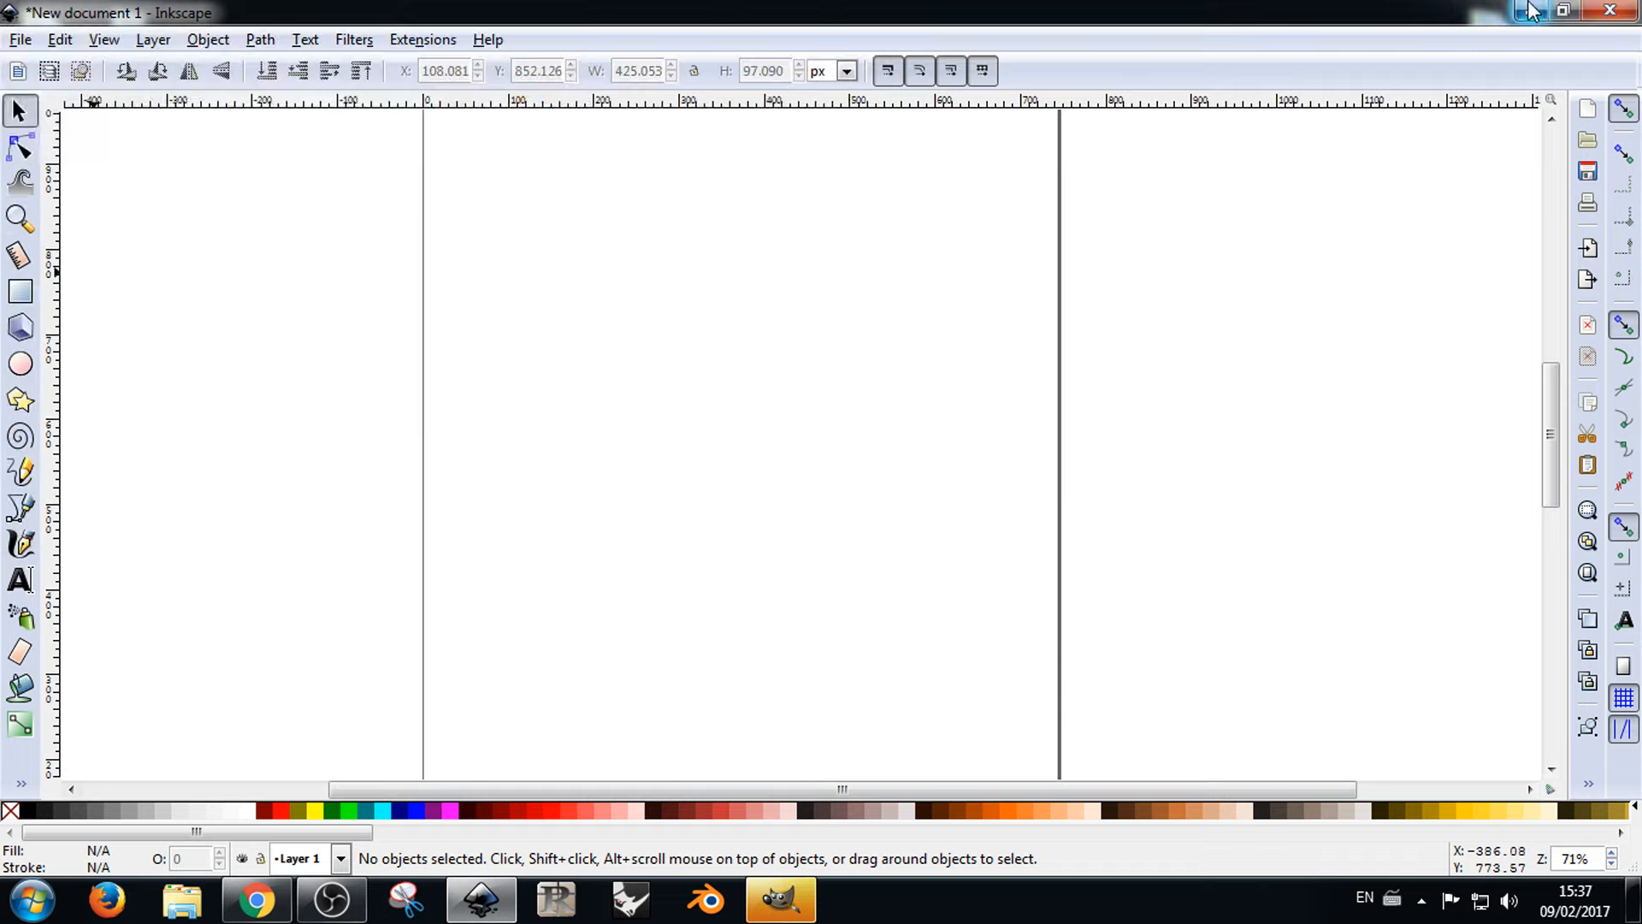
Step: Minimize Inkscape and rename the logo file on the desktop as Fab_Lab_log.png
{"action": "left_click", "coordinate": [1531, 10]}
{"action": "left_click", "coordinate": [161, 778]}
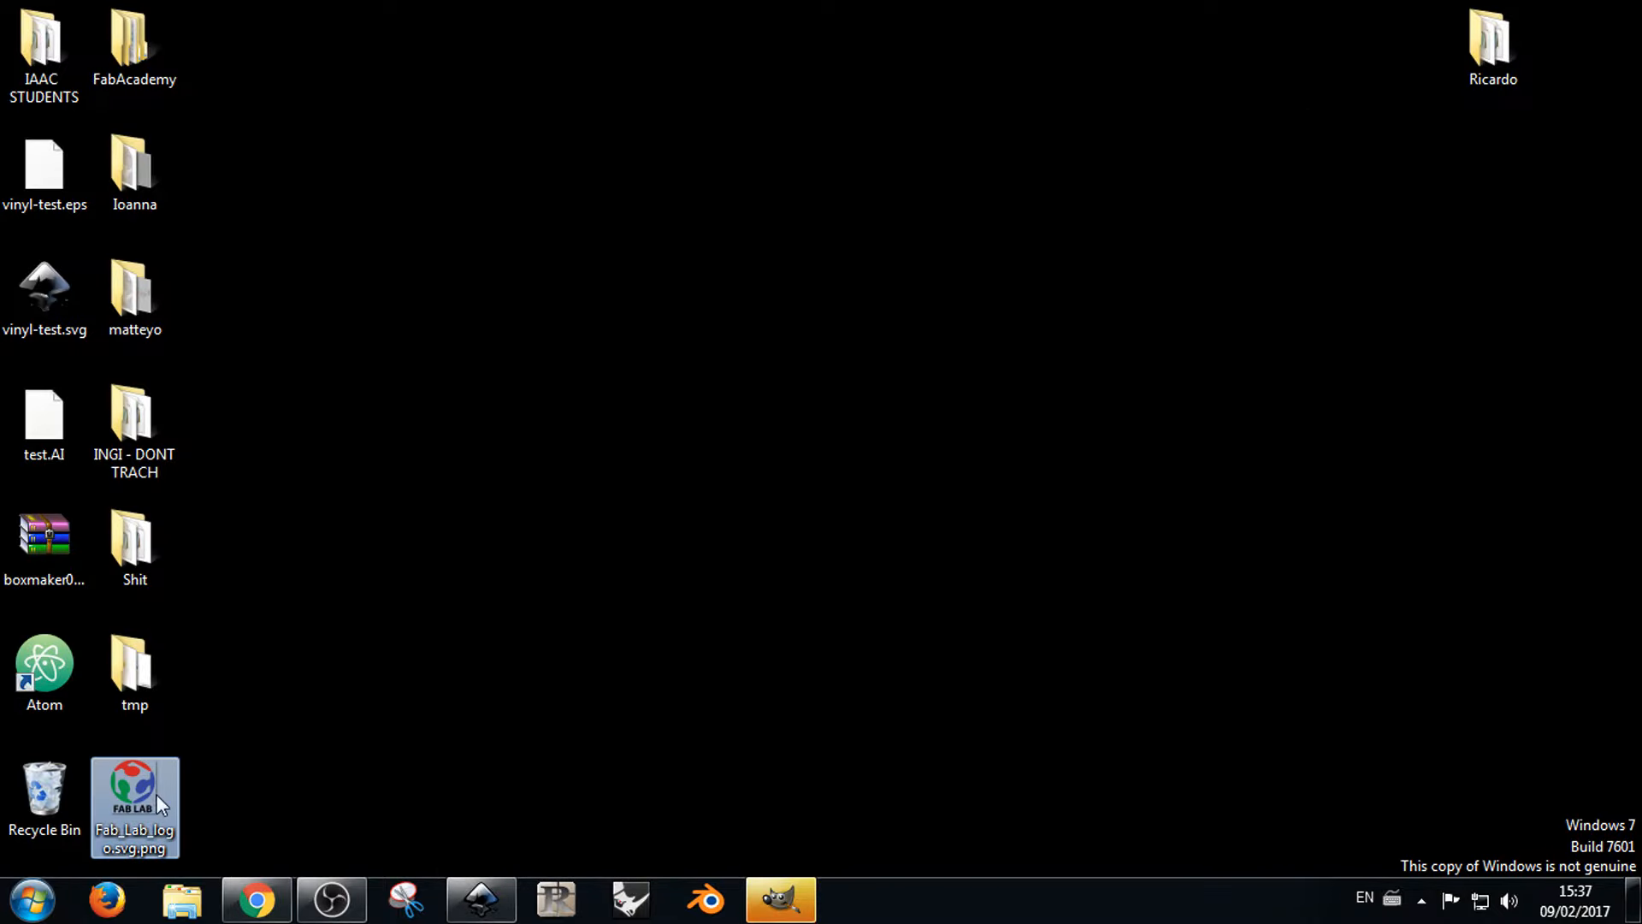
{"action": "left_click", "coordinate": [139, 838]}
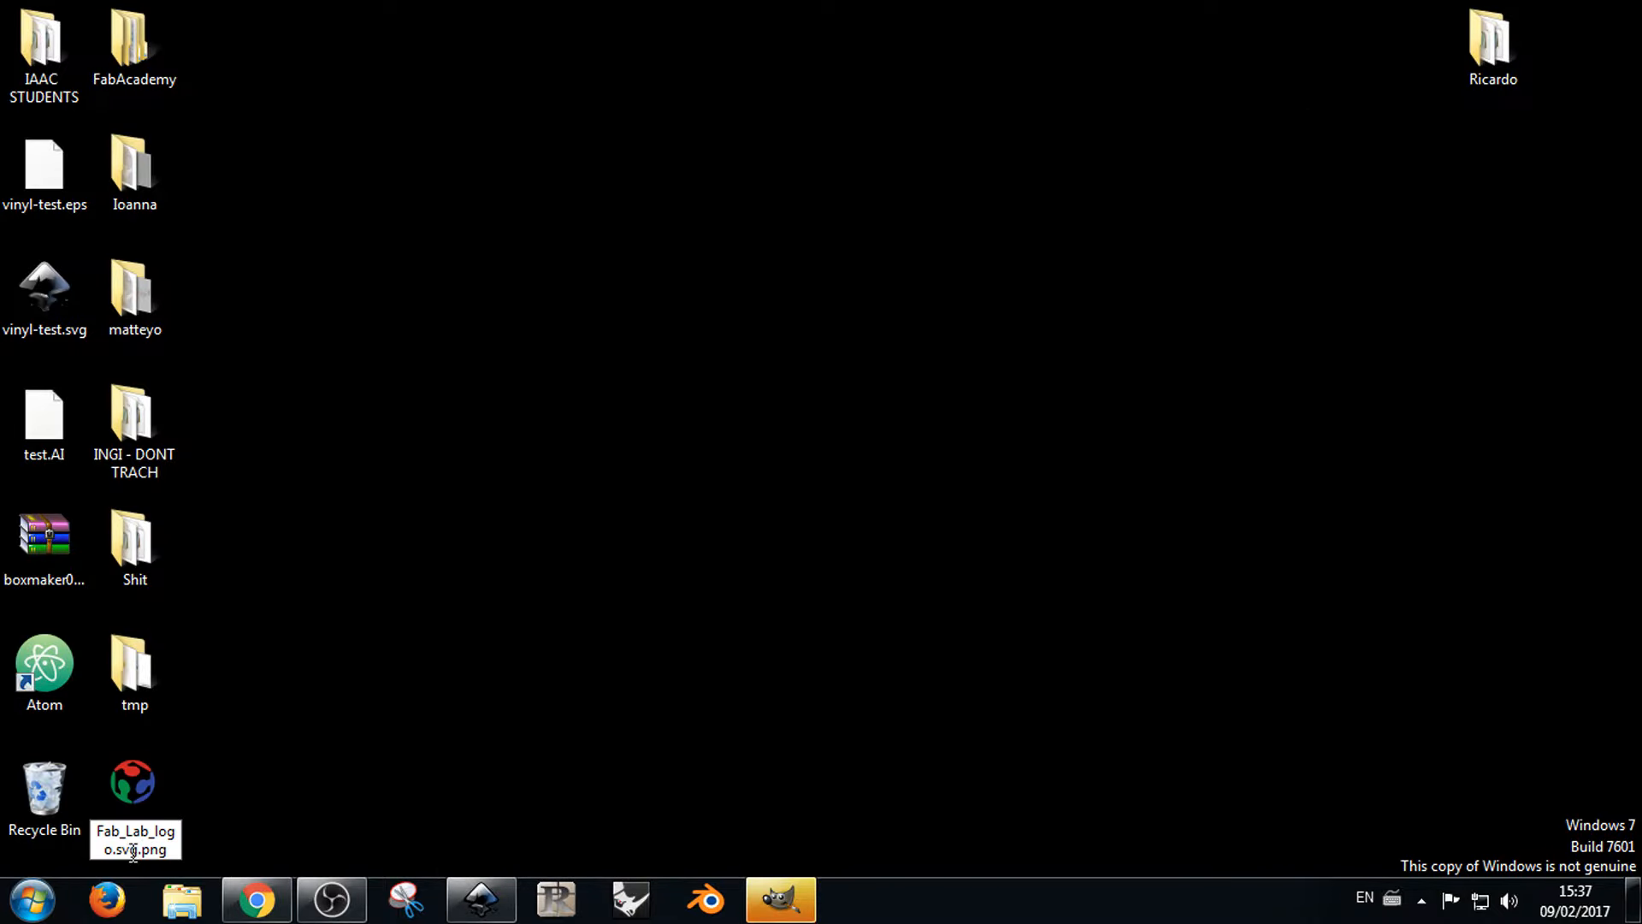
{"action": "left_click_drag", "start_coordinate": [138, 849], "coordinate": [100, 849]}
{"action": "key", "text": "BackSpace"}
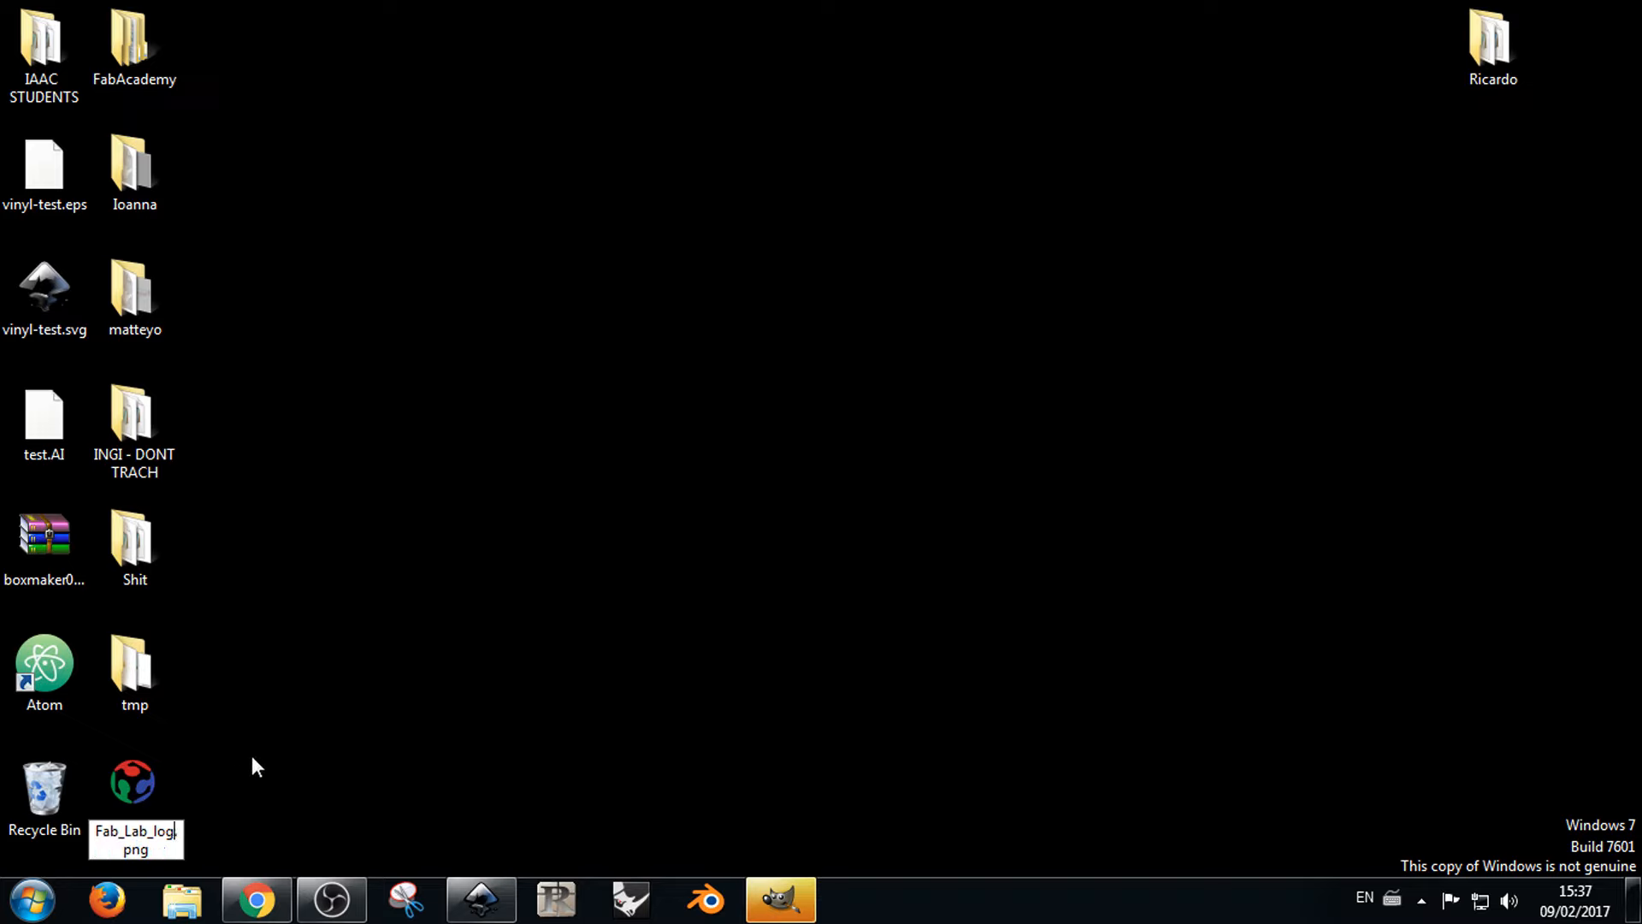
{"action": "key", "text": "Return"}
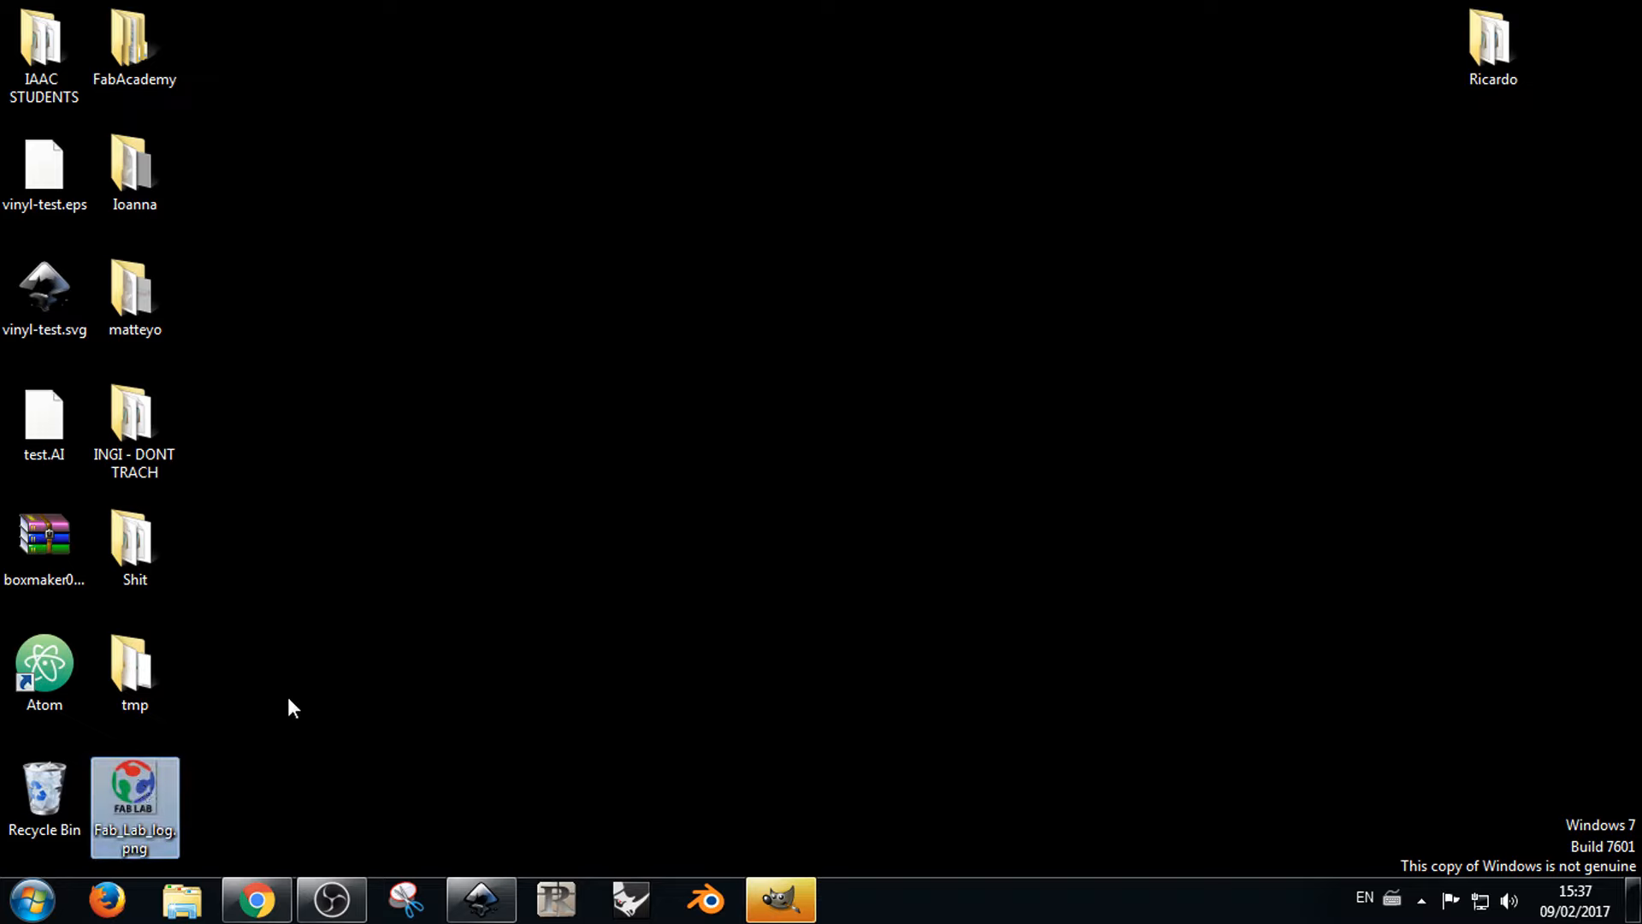
{"action": "left_click", "coordinate": [287, 696]}
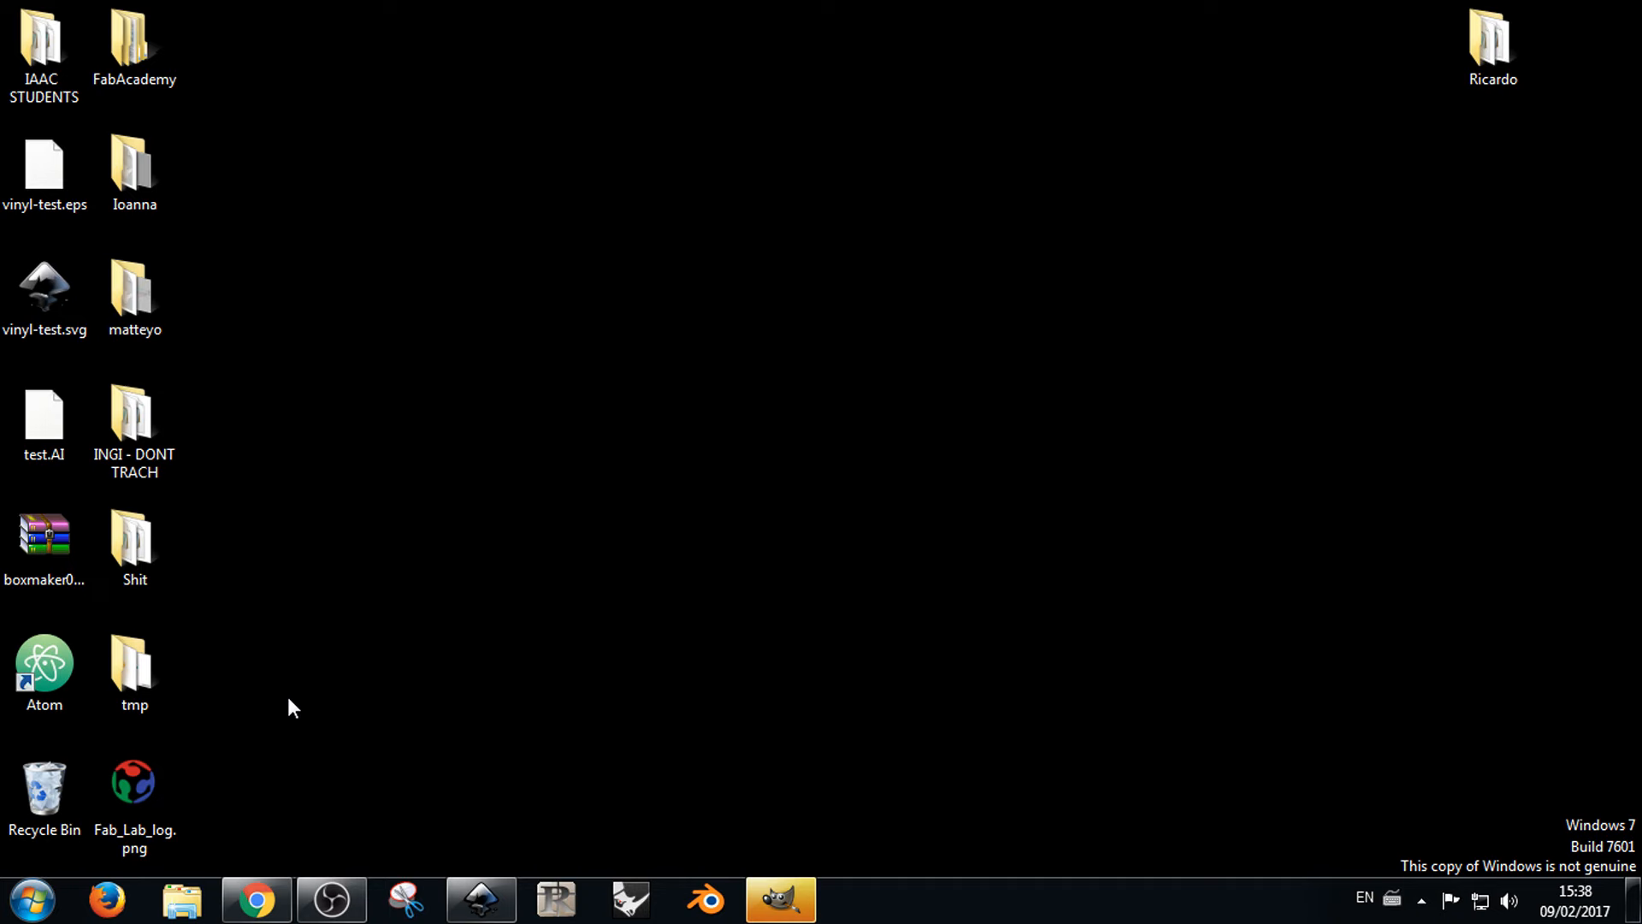
Step: Switch to Inkscape and add a text frame on the page containing a short first name in 32 pt sans-serif
{"action": "left_click", "coordinate": [481, 899]}
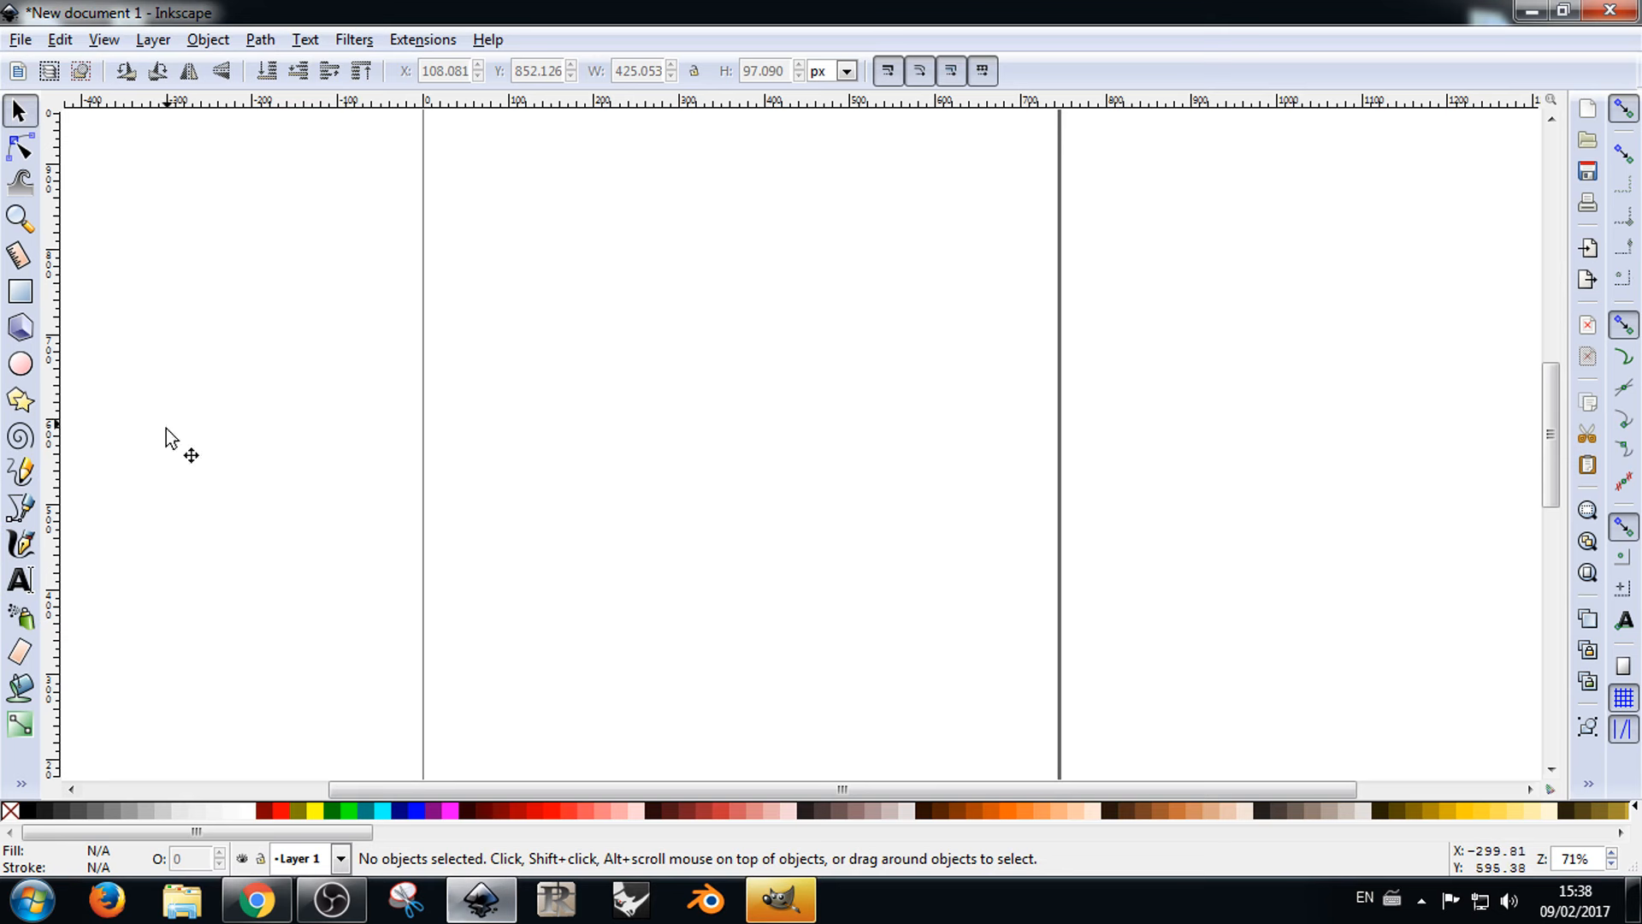
{"action": "left_click", "coordinate": [20, 579]}
{"action": "left_click_drag", "start_coordinate": [531, 375], "coordinate": [979, 531]}
{"action": "type", "text": "Santi"}
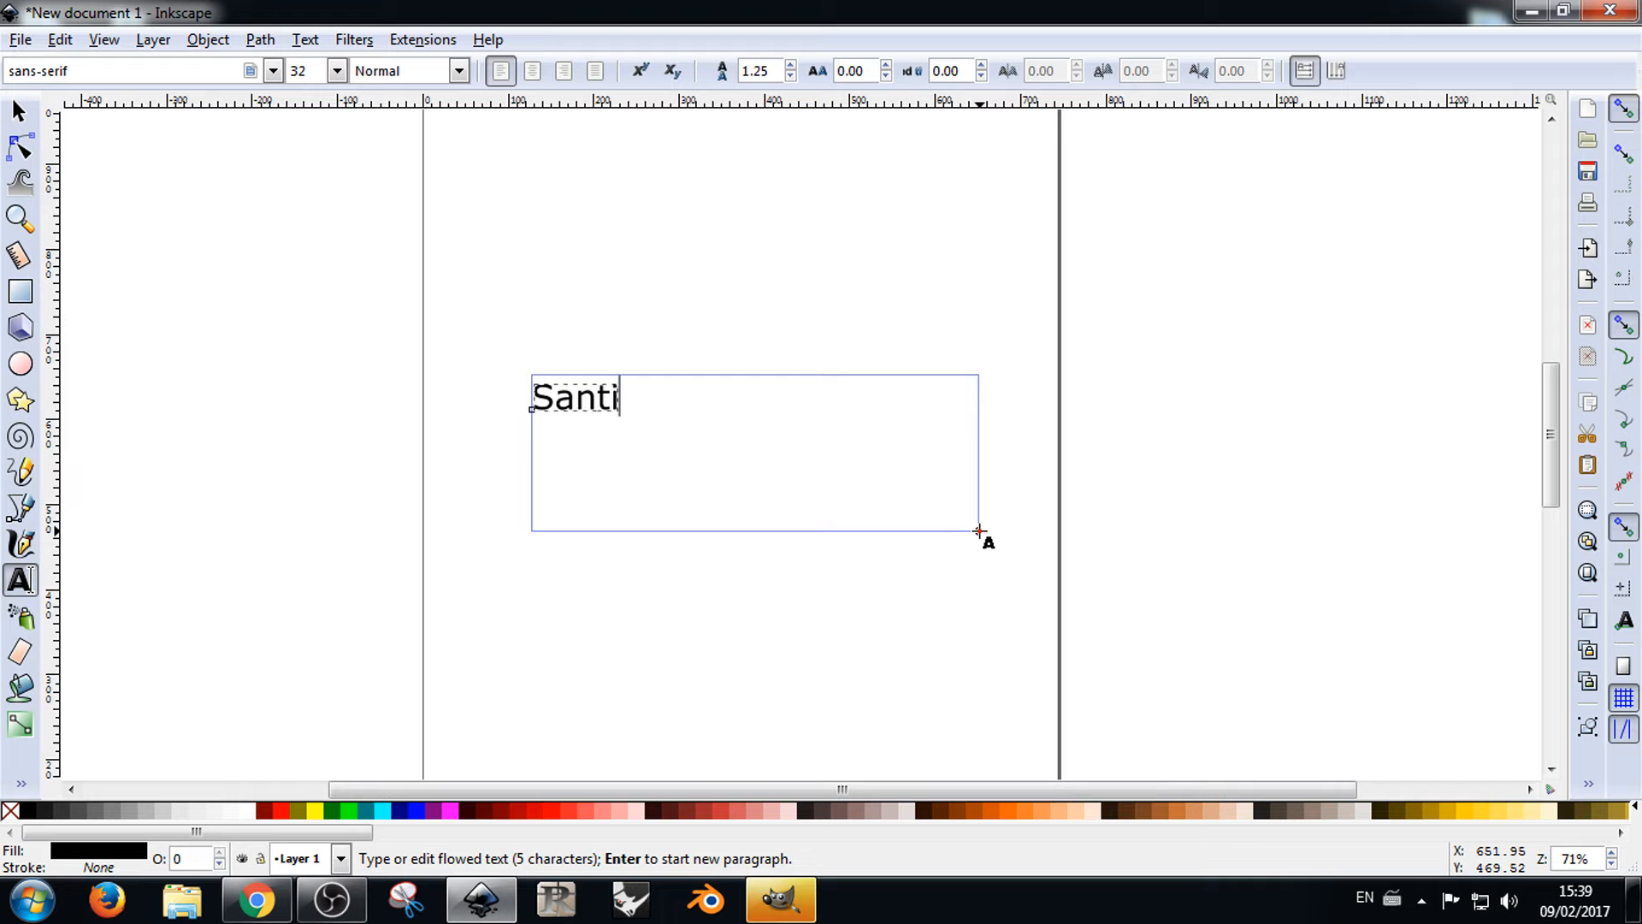
{"action": "left_click", "coordinate": [19, 111]}
{"action": "key", "text": "Escape"}
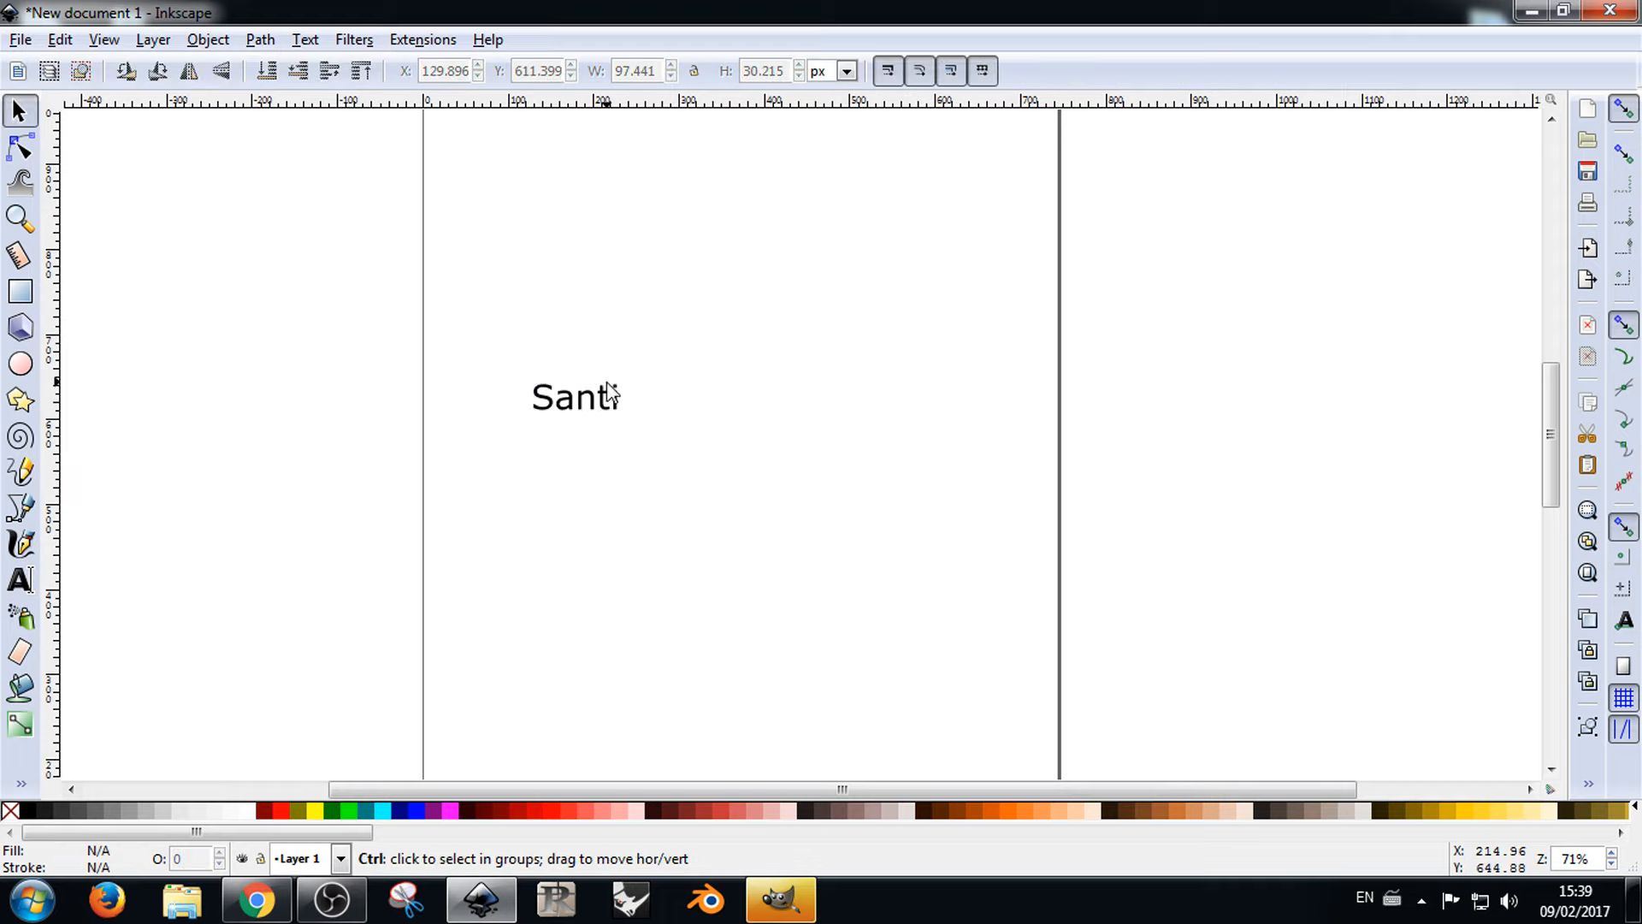
Step: Scale the text up proportionally to about 3510 px wide and examine its edges at high magnification
{"action": "scroll", "coordinate": [599, 398], "scroll_direction": "up", "scroll_amount": 11}
{"action": "scroll", "coordinate": [792, 336], "scroll_direction": "down", "scroll_amount": 6}
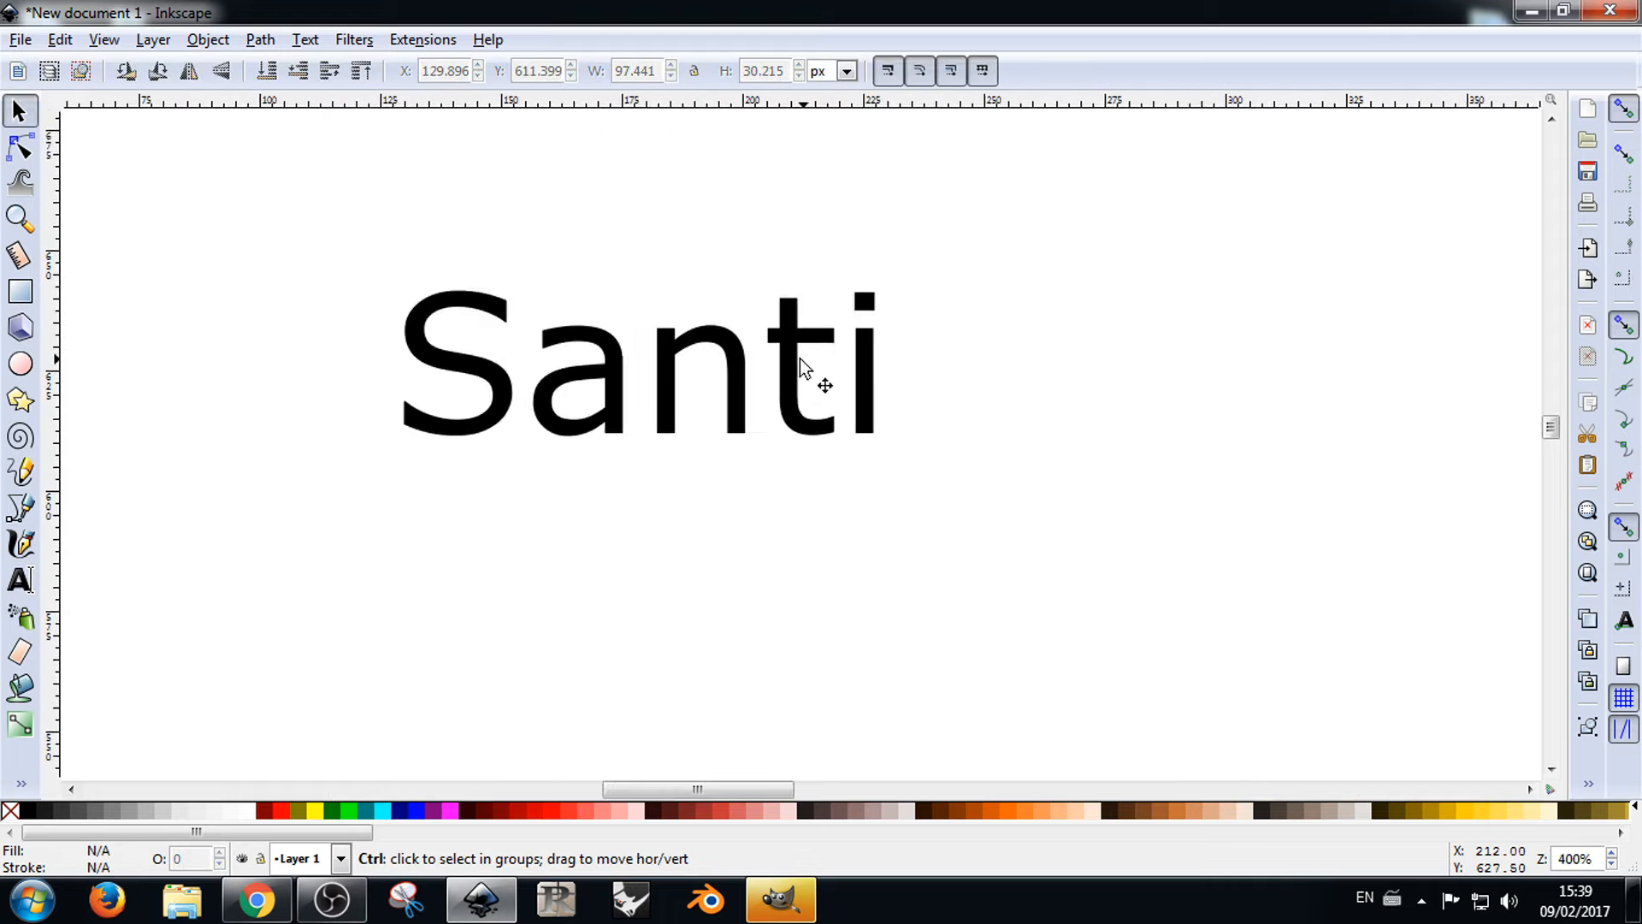
{"action": "scroll", "coordinate": [804, 368], "scroll_direction": "up", "scroll_amount": 2}
{"action": "scroll", "coordinate": [803, 368], "scroll_direction": "up", "scroll_amount": 2}
{"action": "left_click", "coordinate": [838, 409]}
{"action": "scroll", "coordinate": [770, 342], "scroll_direction": "down", "scroll_amount": 5}
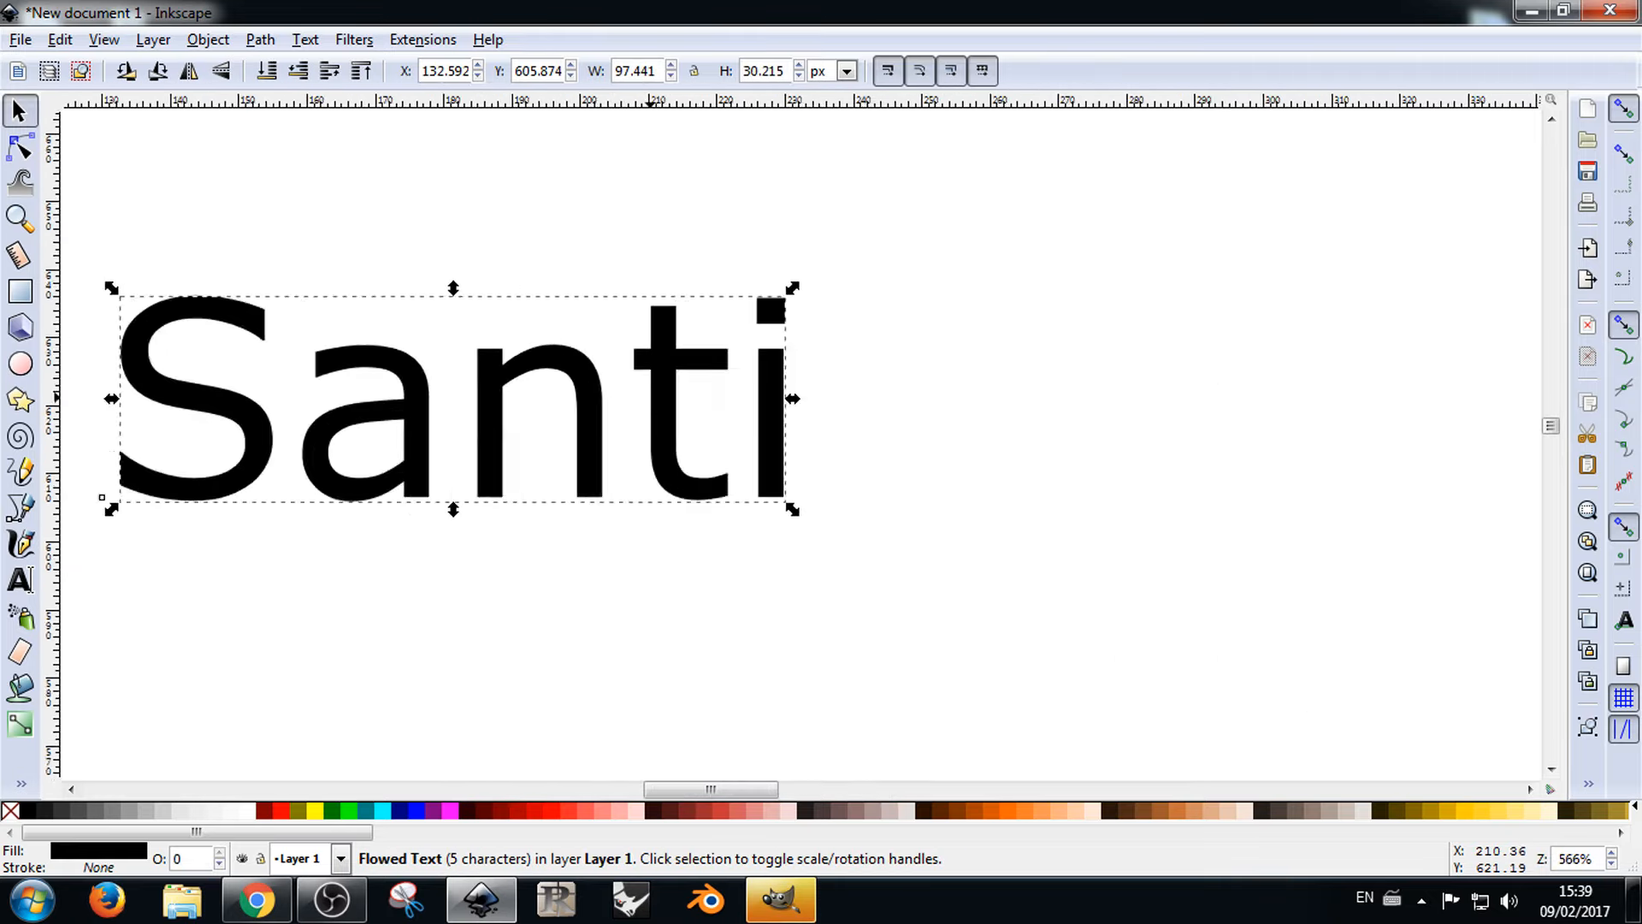
{"action": "left_click_drag", "start_coordinate": [725, 339], "coordinate": [1504, 130]}
{"action": "scroll", "coordinate": [355, 526], "scroll_direction": "down", "scroll_amount": 7}
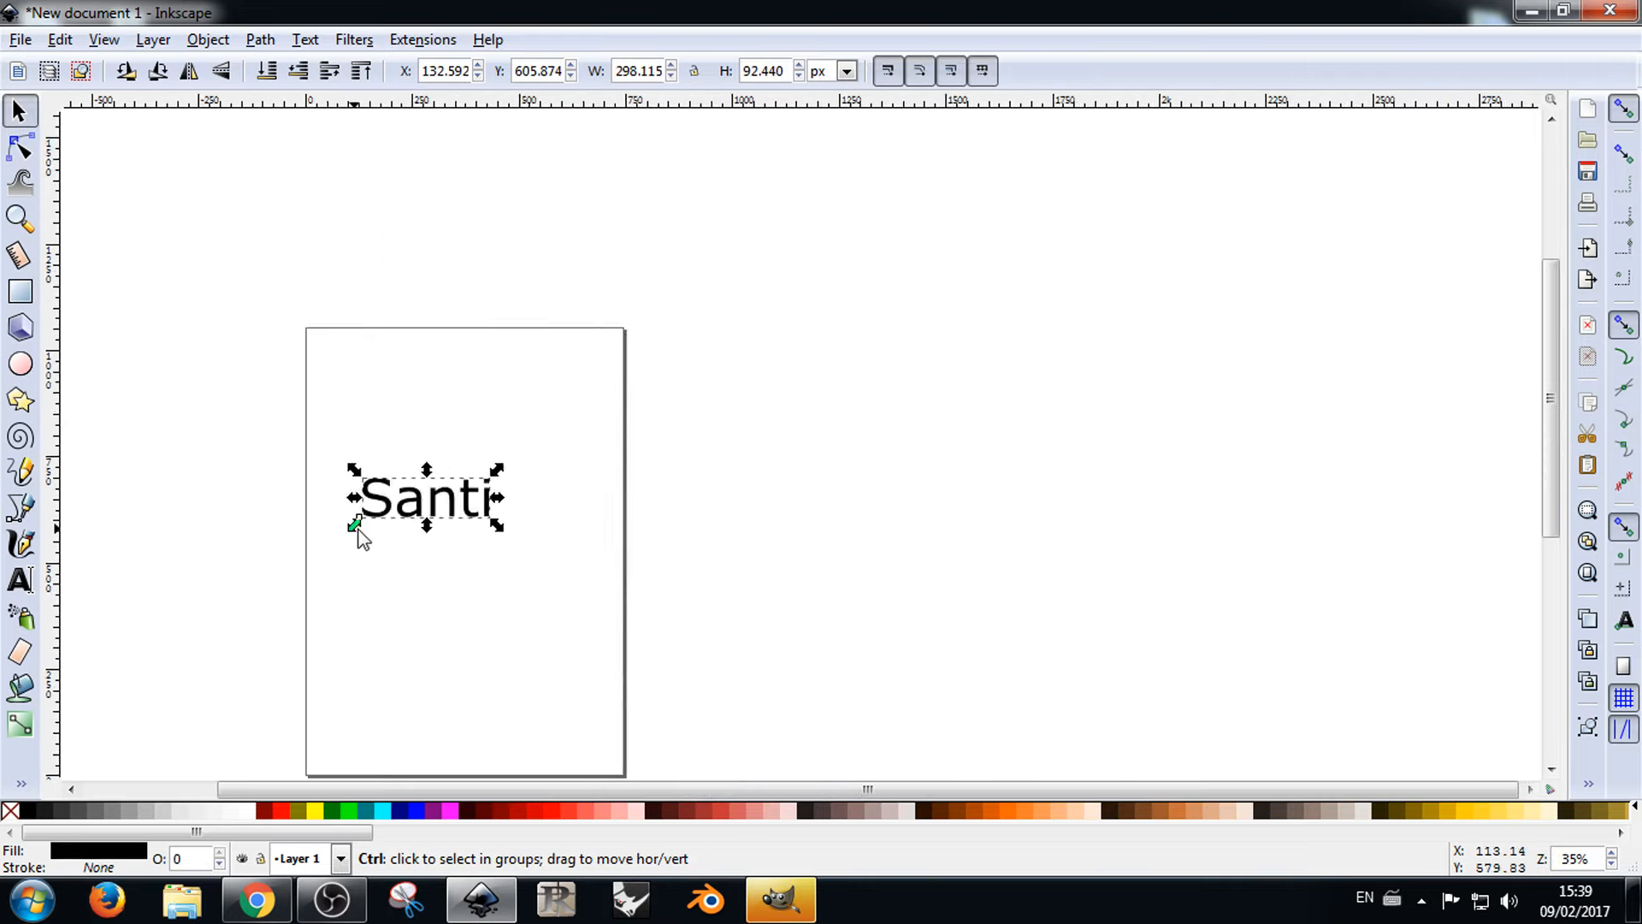
{"action": "left_click_drag", "start_coordinate": [467, 480], "coordinate": [1436, 81]}
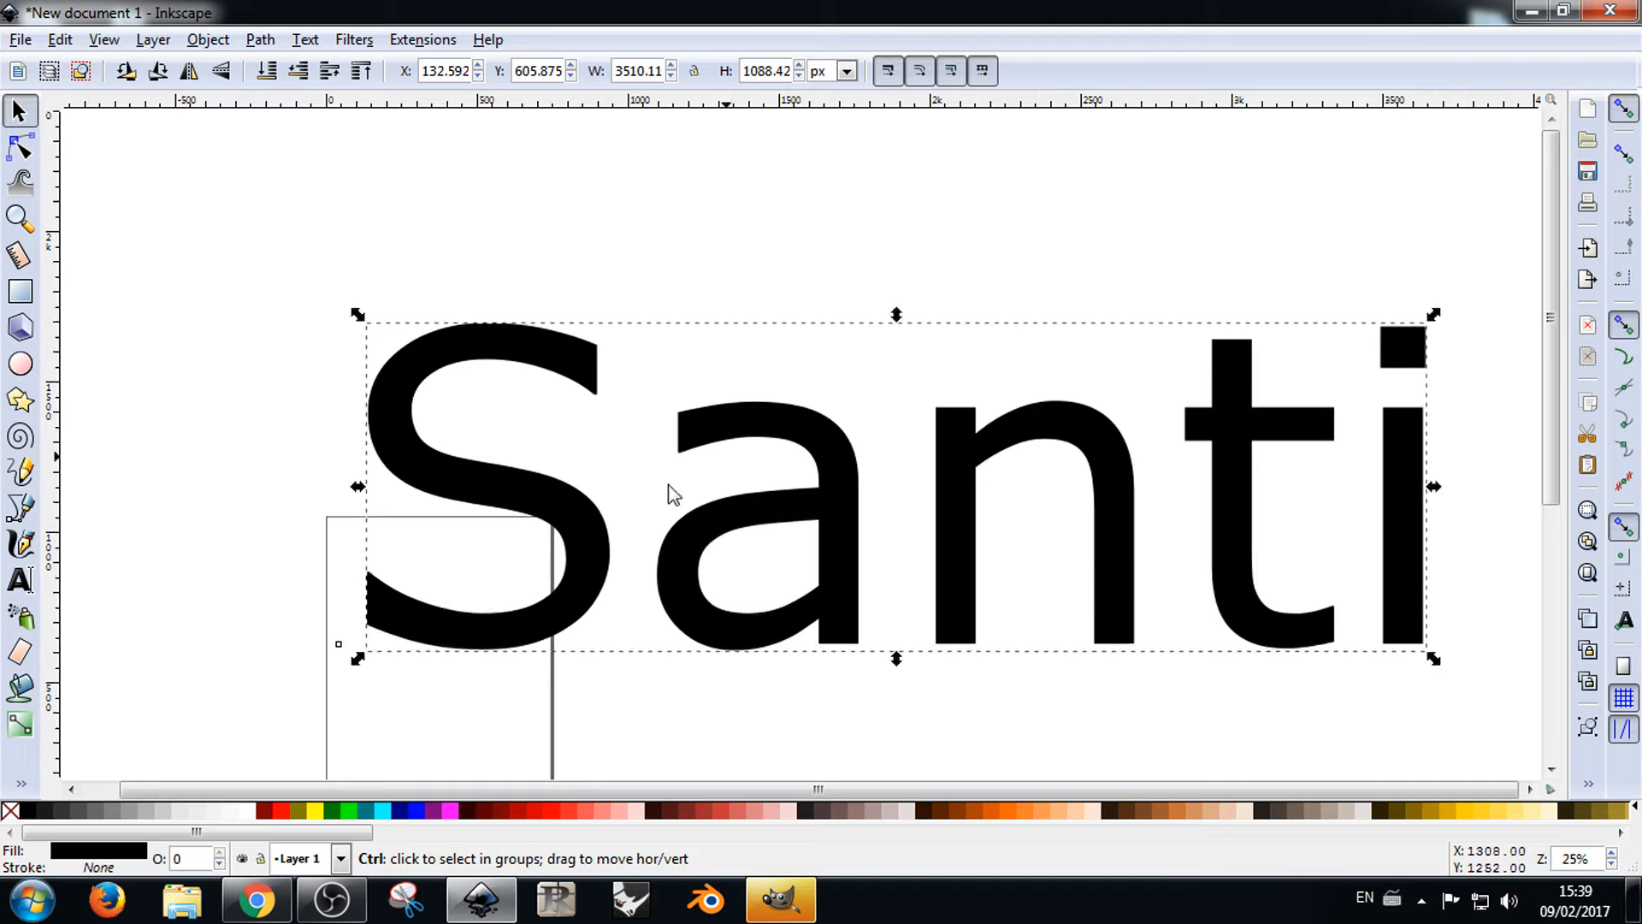
{"action": "scroll", "coordinate": [719, 428], "scroll_direction": "up", "scroll_amount": 7}
{"action": "scroll", "coordinate": [730, 385], "scroll_direction": "down", "scroll_amount": 11}
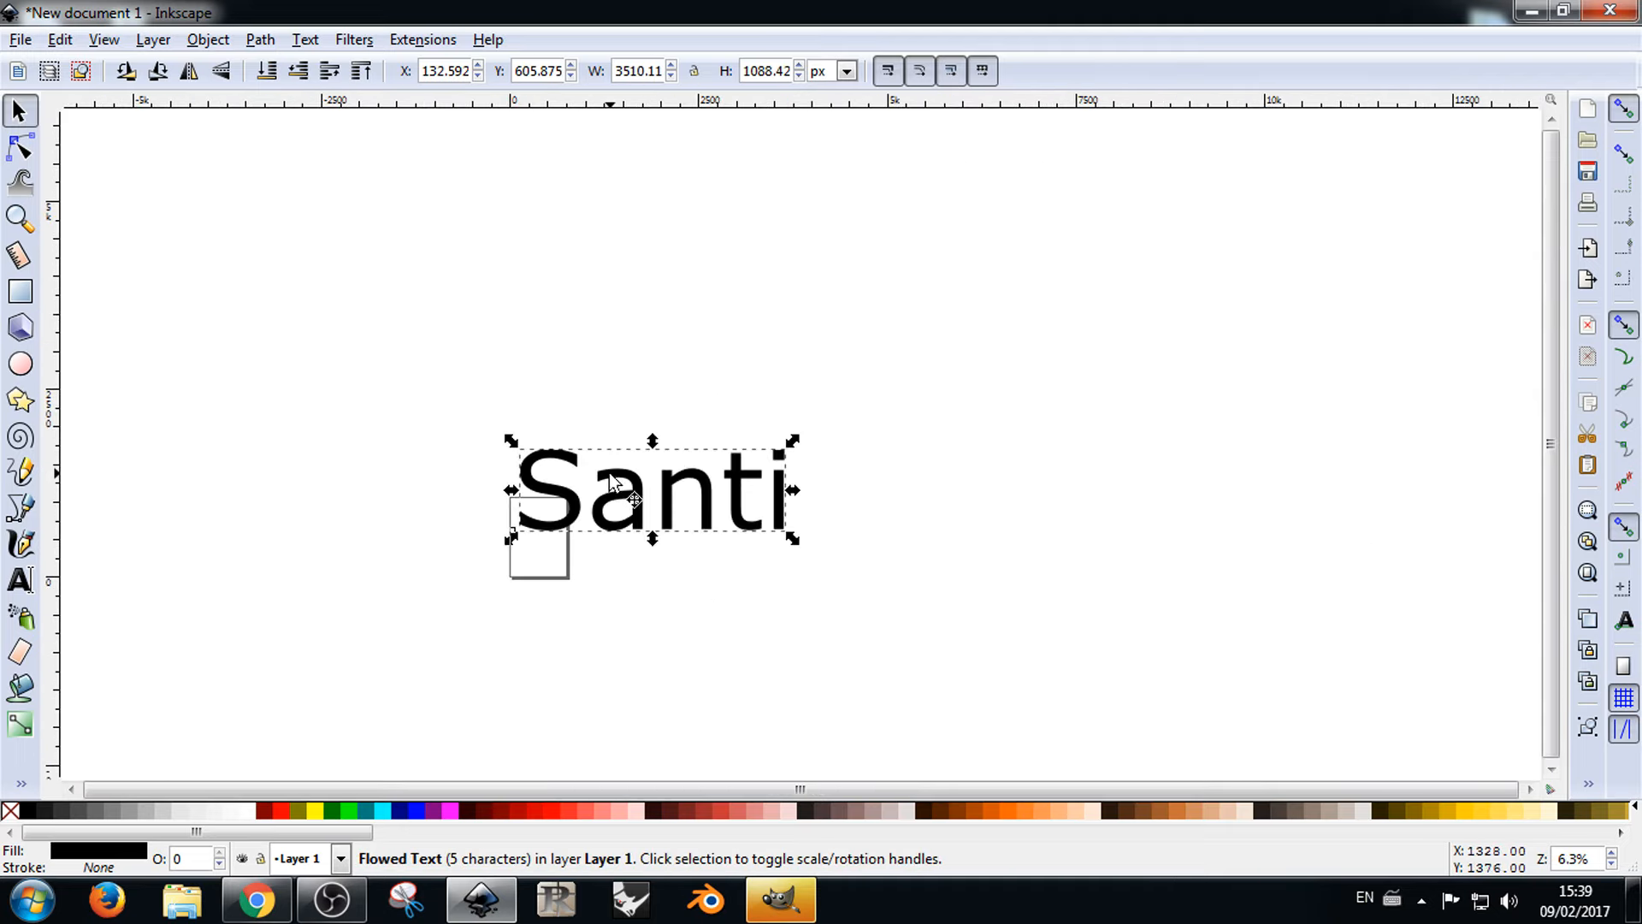
Step: Delete the enlarged text from the canvas
{"action": "left_click", "coordinate": [650, 423]}
{"action": "left_click", "coordinate": [628, 487]}
{"action": "key", "text": "Delete"}
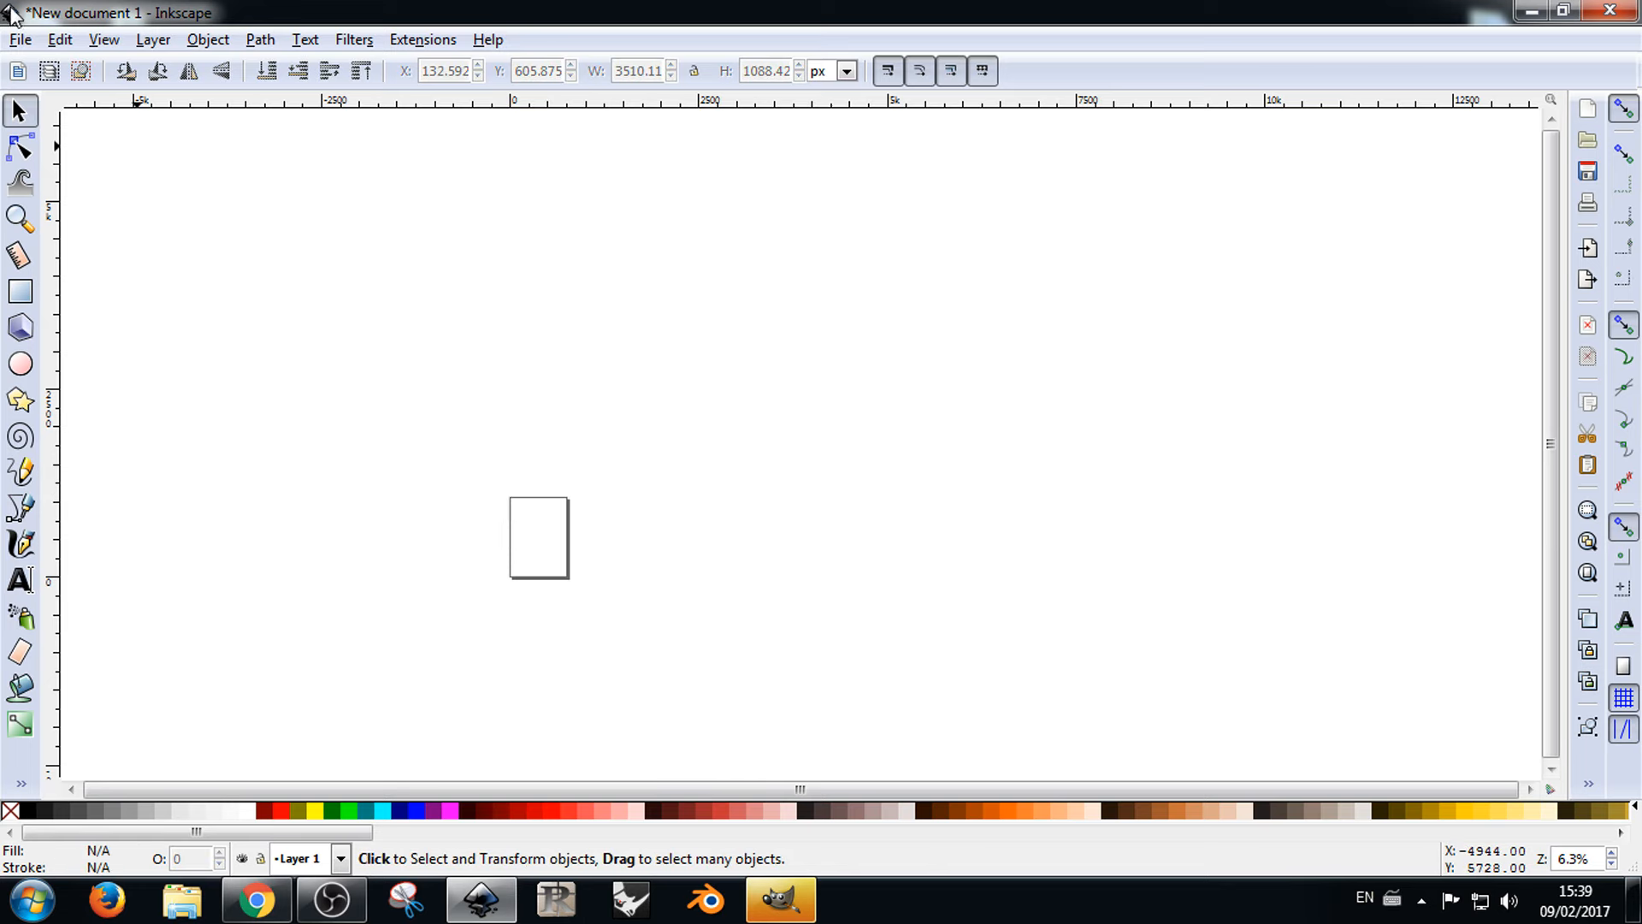
Step: Try to import the logo by searching the Desktop folder with the file filter set to All Files, and close the dialog
{"action": "left_click", "coordinate": [20, 39]}
{"action": "left_click", "coordinate": [60, 275]}
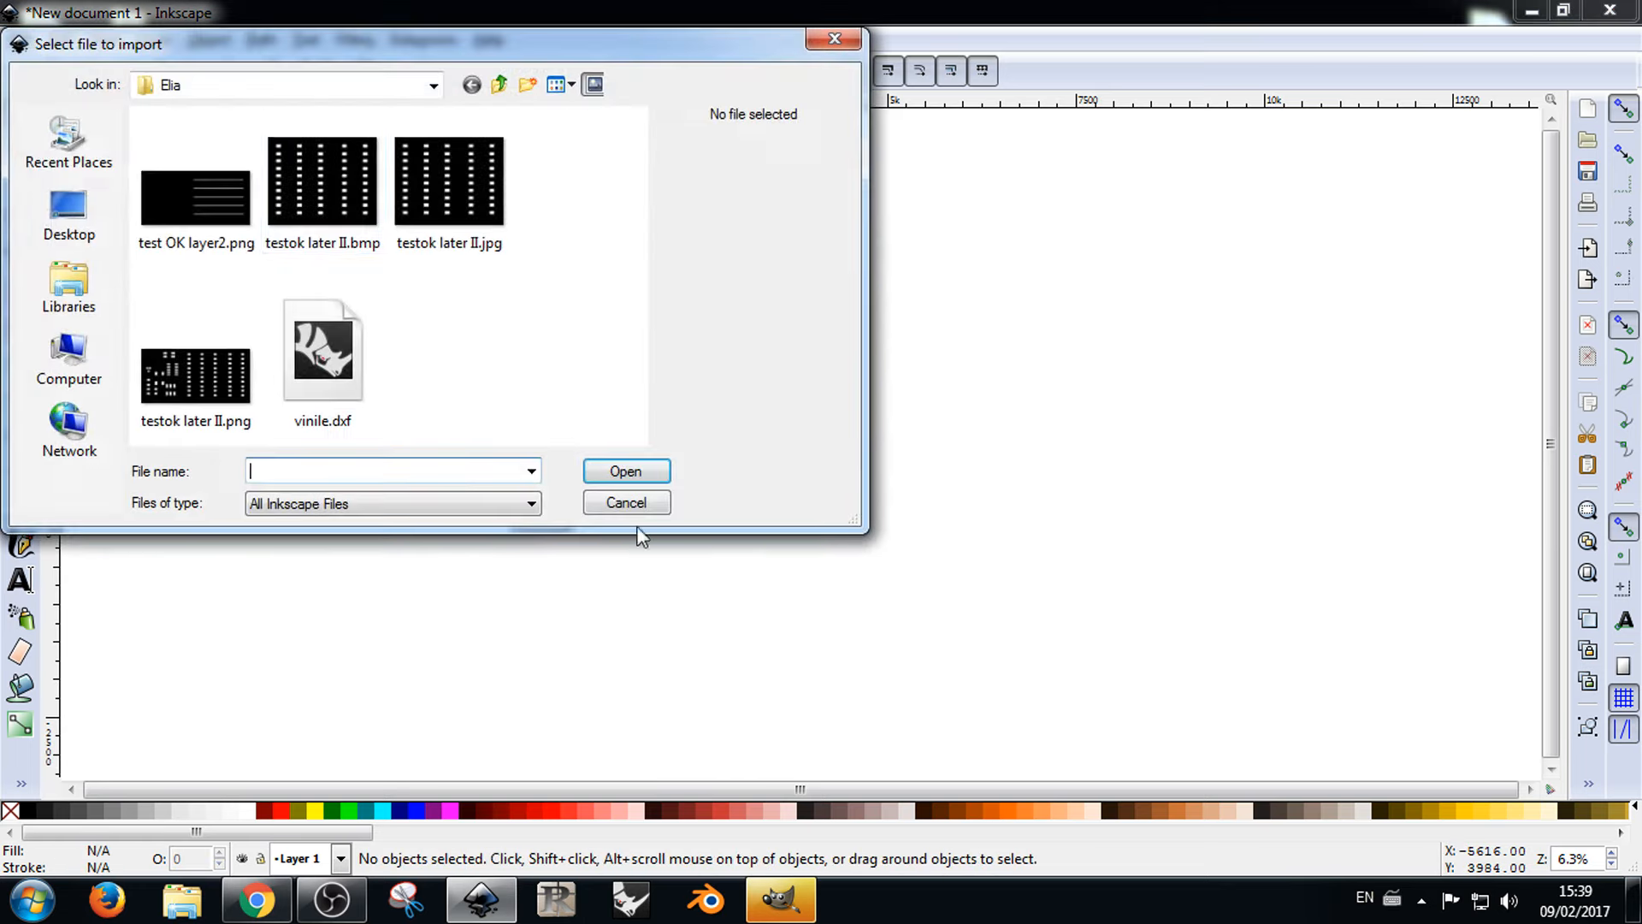
{"action": "left_click", "coordinate": [72, 213]}
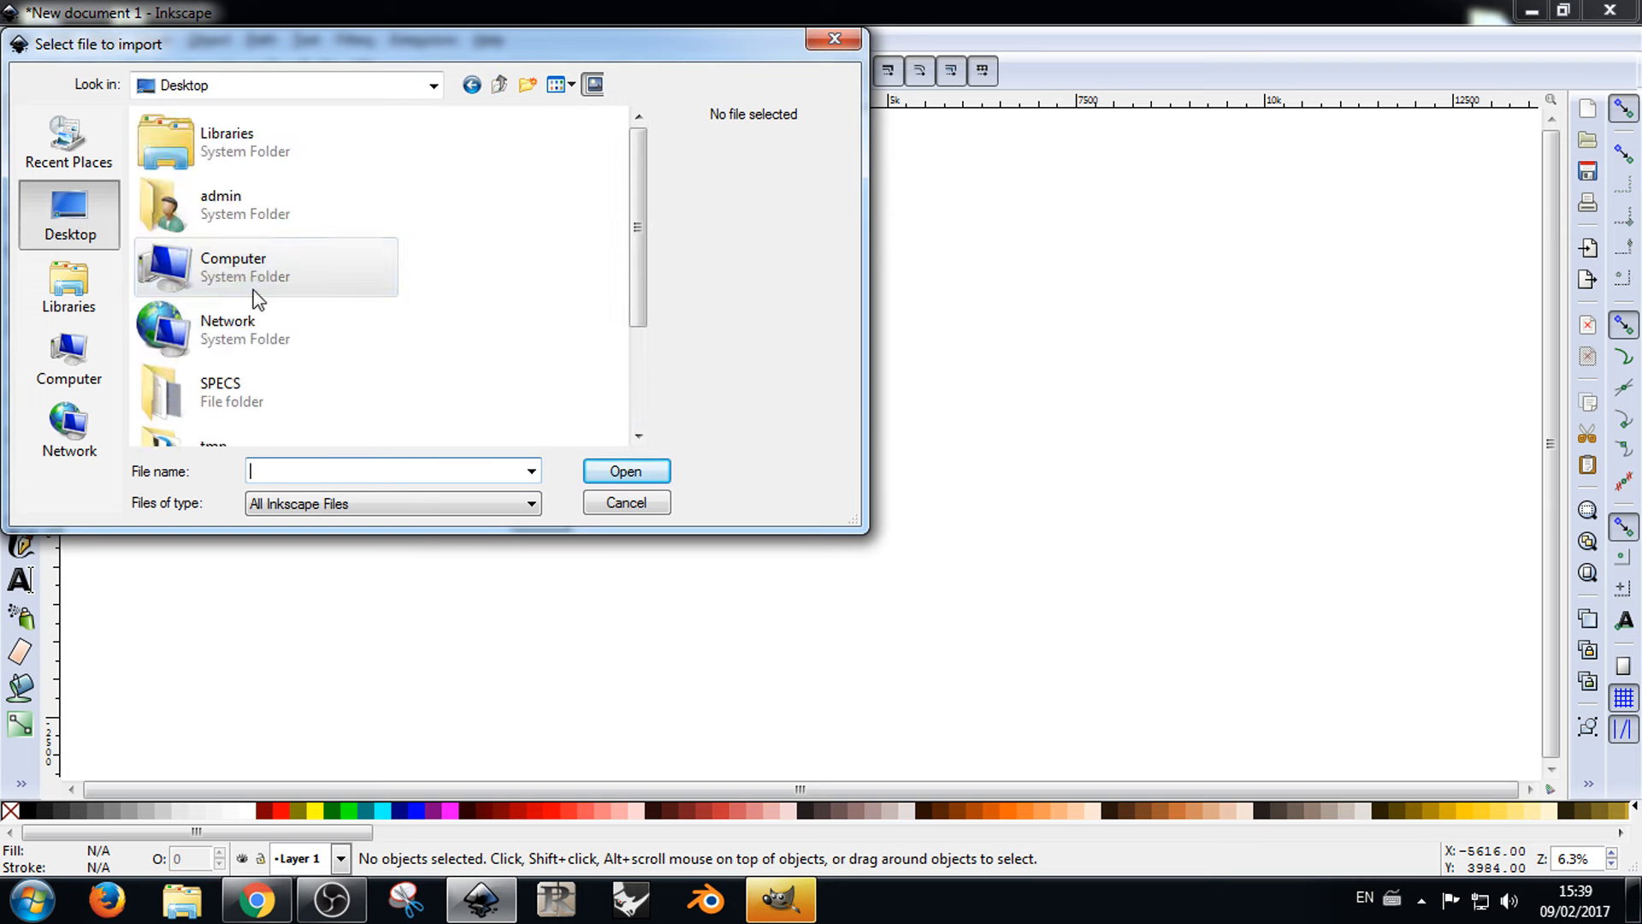
{"action": "scroll", "coordinate": [256, 304], "scroll_direction": "down", "scroll_amount": 2}
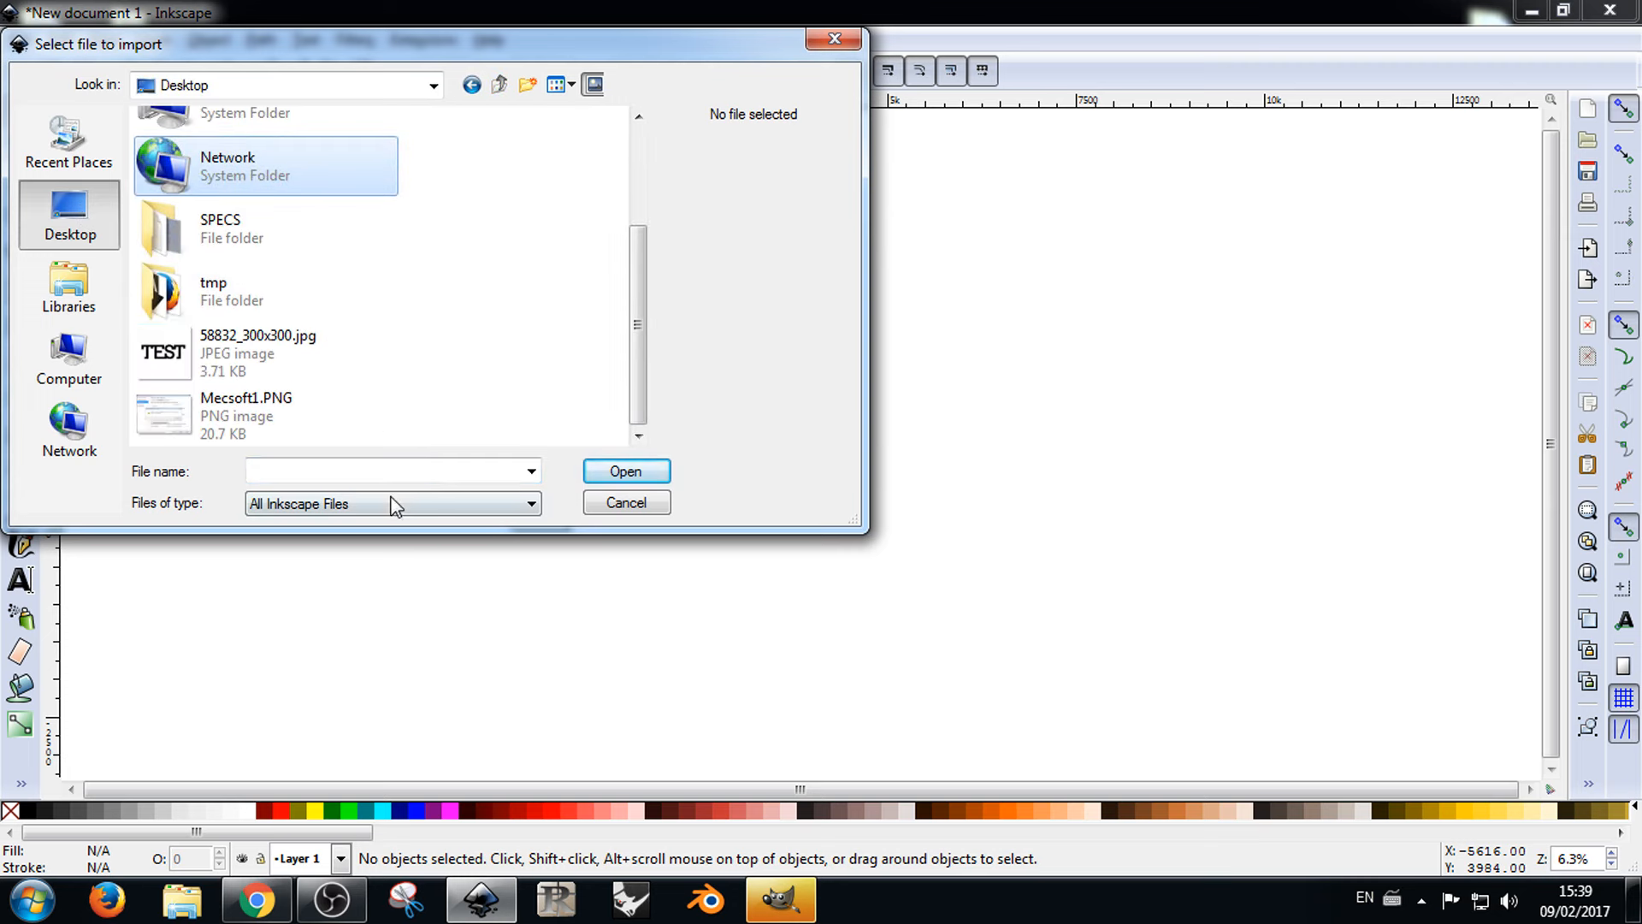
{"action": "left_click", "coordinate": [426, 506]}
{"action": "scroll", "coordinate": [484, 483], "scroll_direction": "up", "scroll_amount": 3}
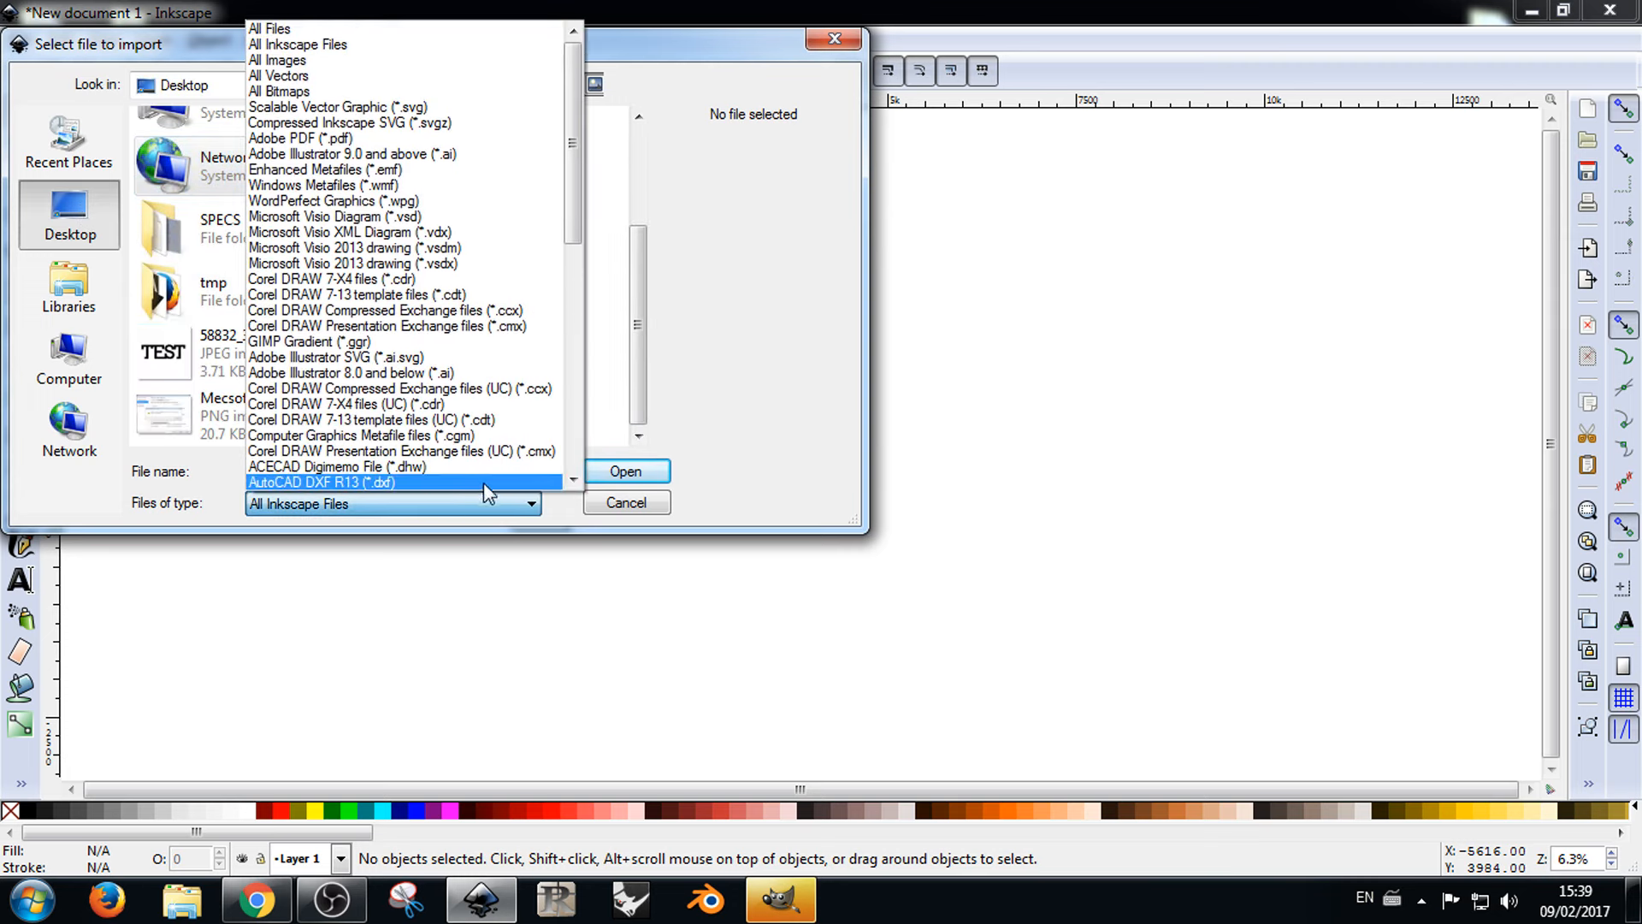
{"action": "left_click", "coordinate": [351, 29]}
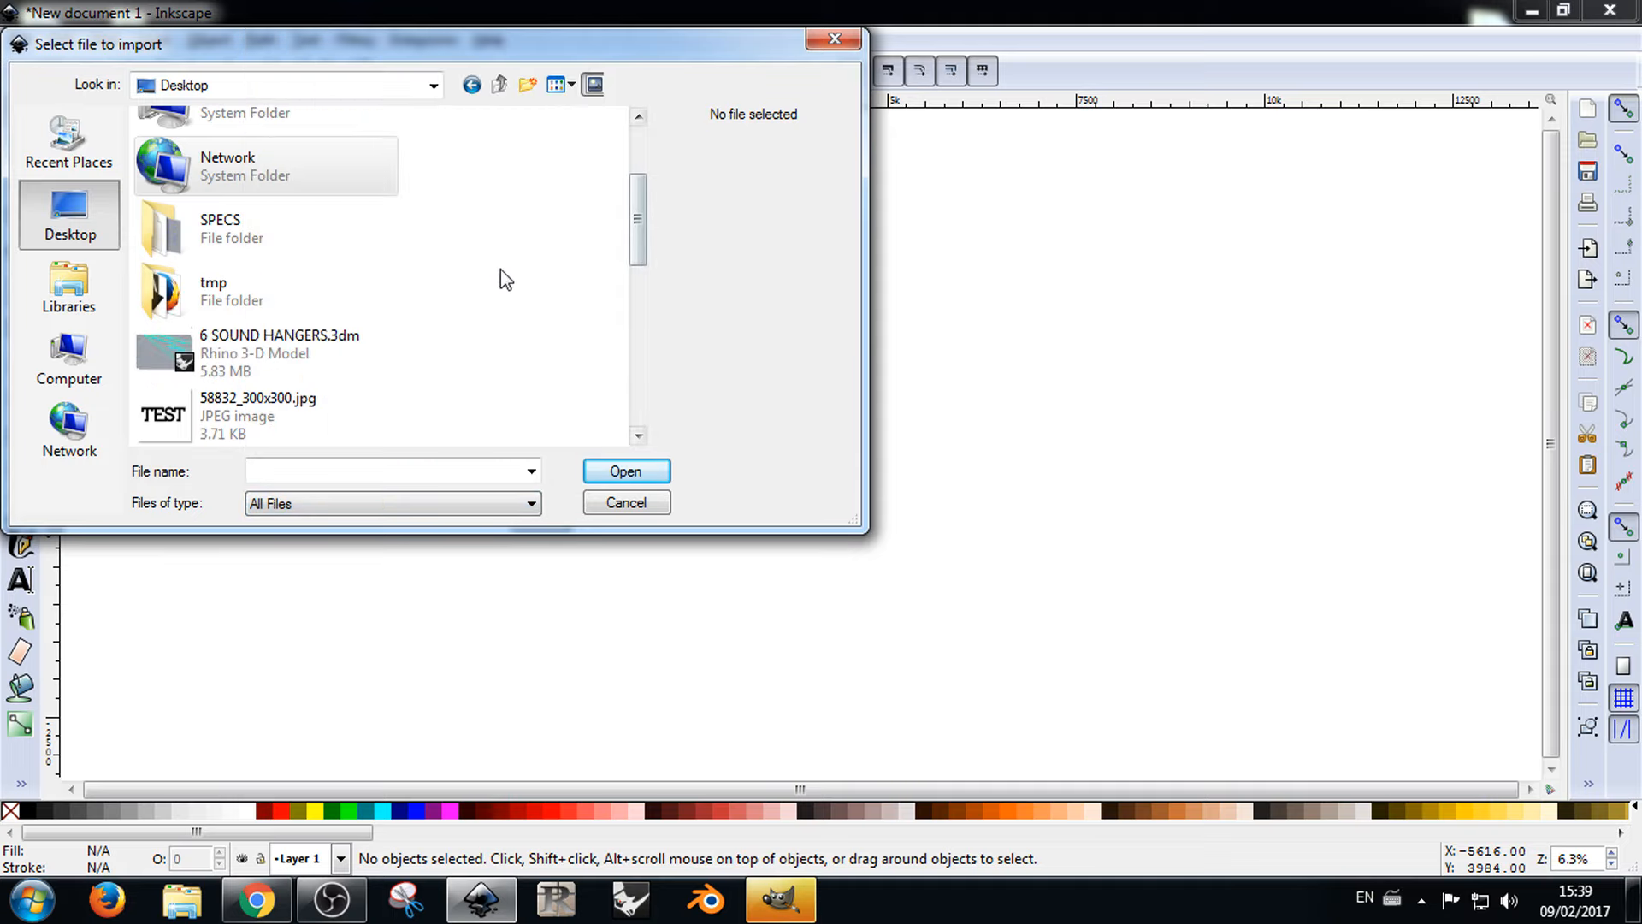
{"action": "left_click_drag", "start_coordinate": [637, 226], "coordinate": [655, 434]}
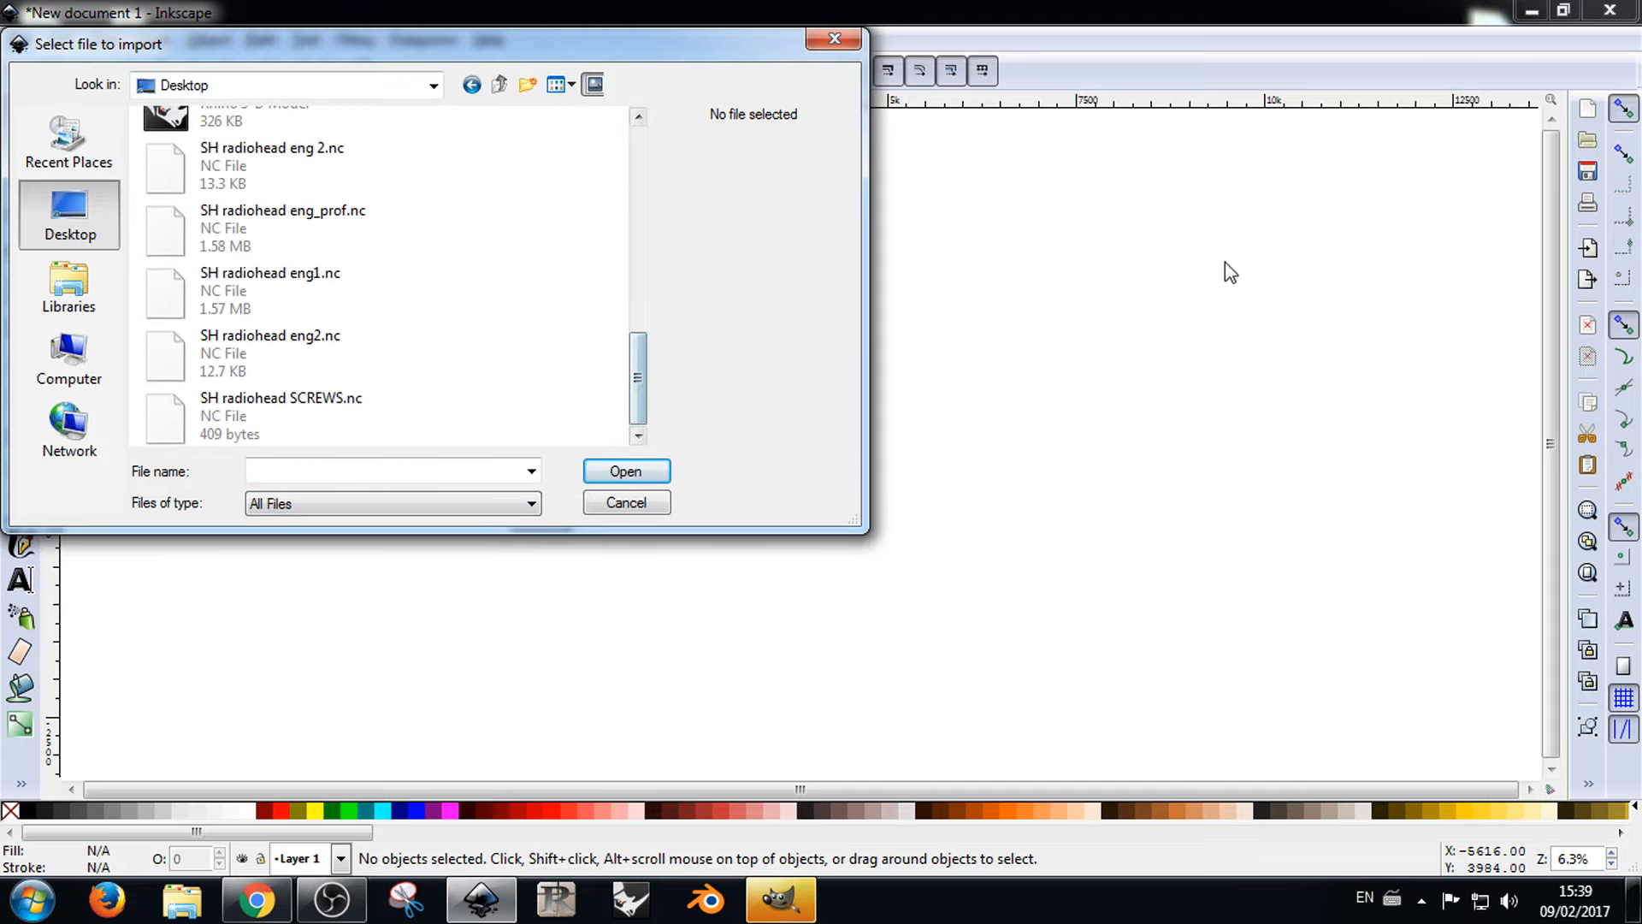
{"action": "left_click", "coordinate": [645, 502]}
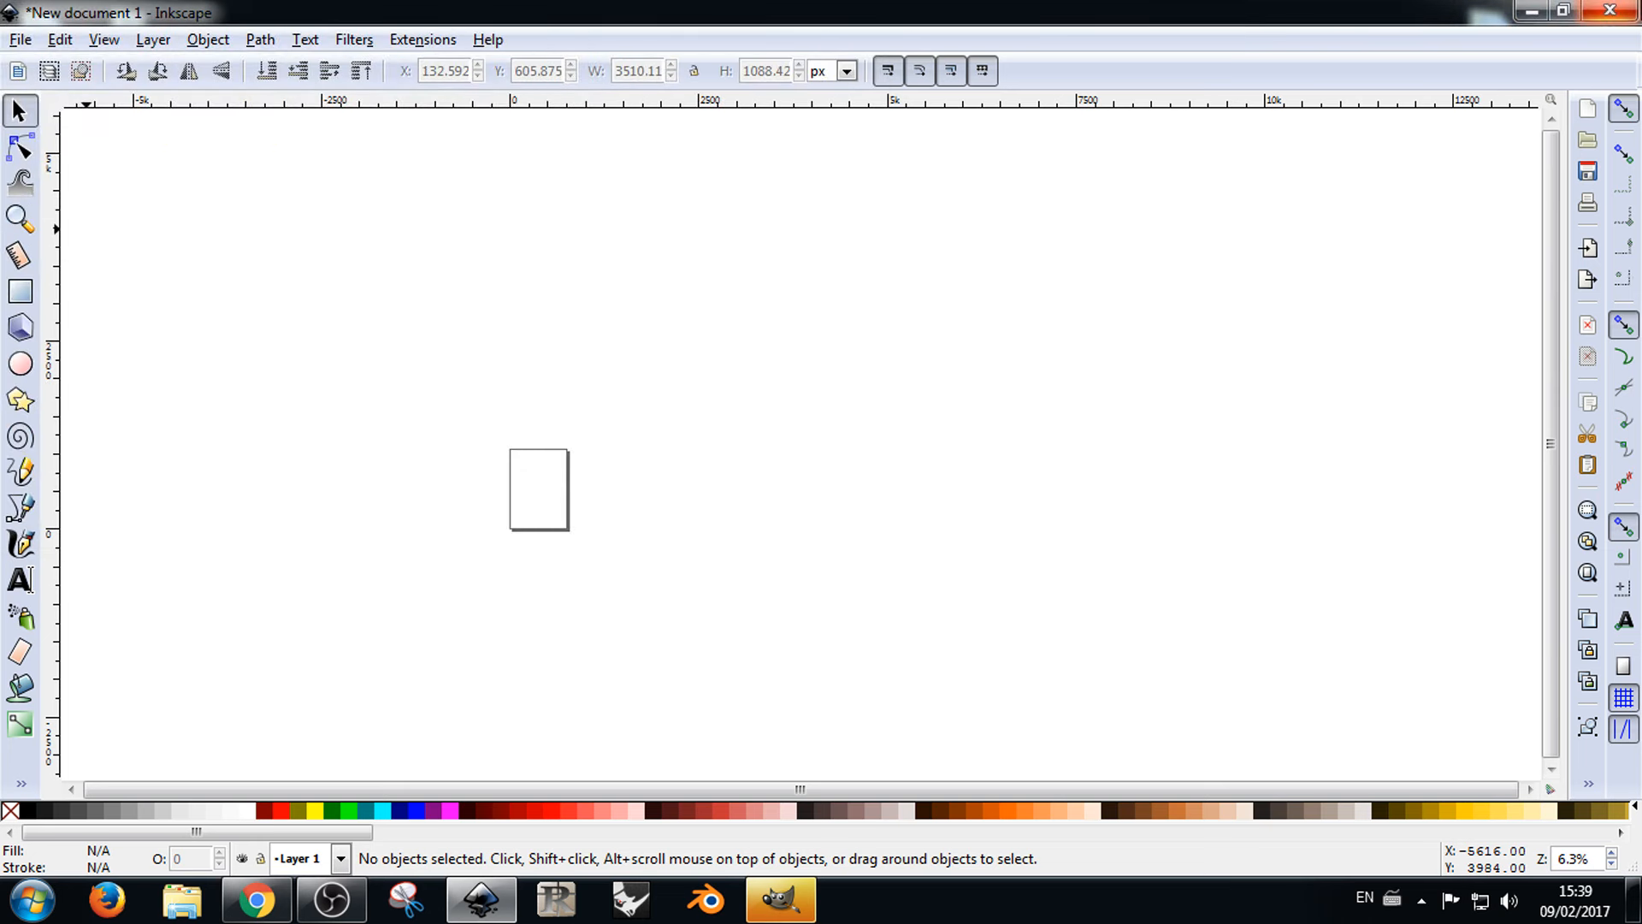
Step: Restore the Inkscape window to a smaller size, switch to Chrome and open the "What is FabLab?" workshop photo in the image results
{"action": "left_click", "coordinate": [1562, 10]}
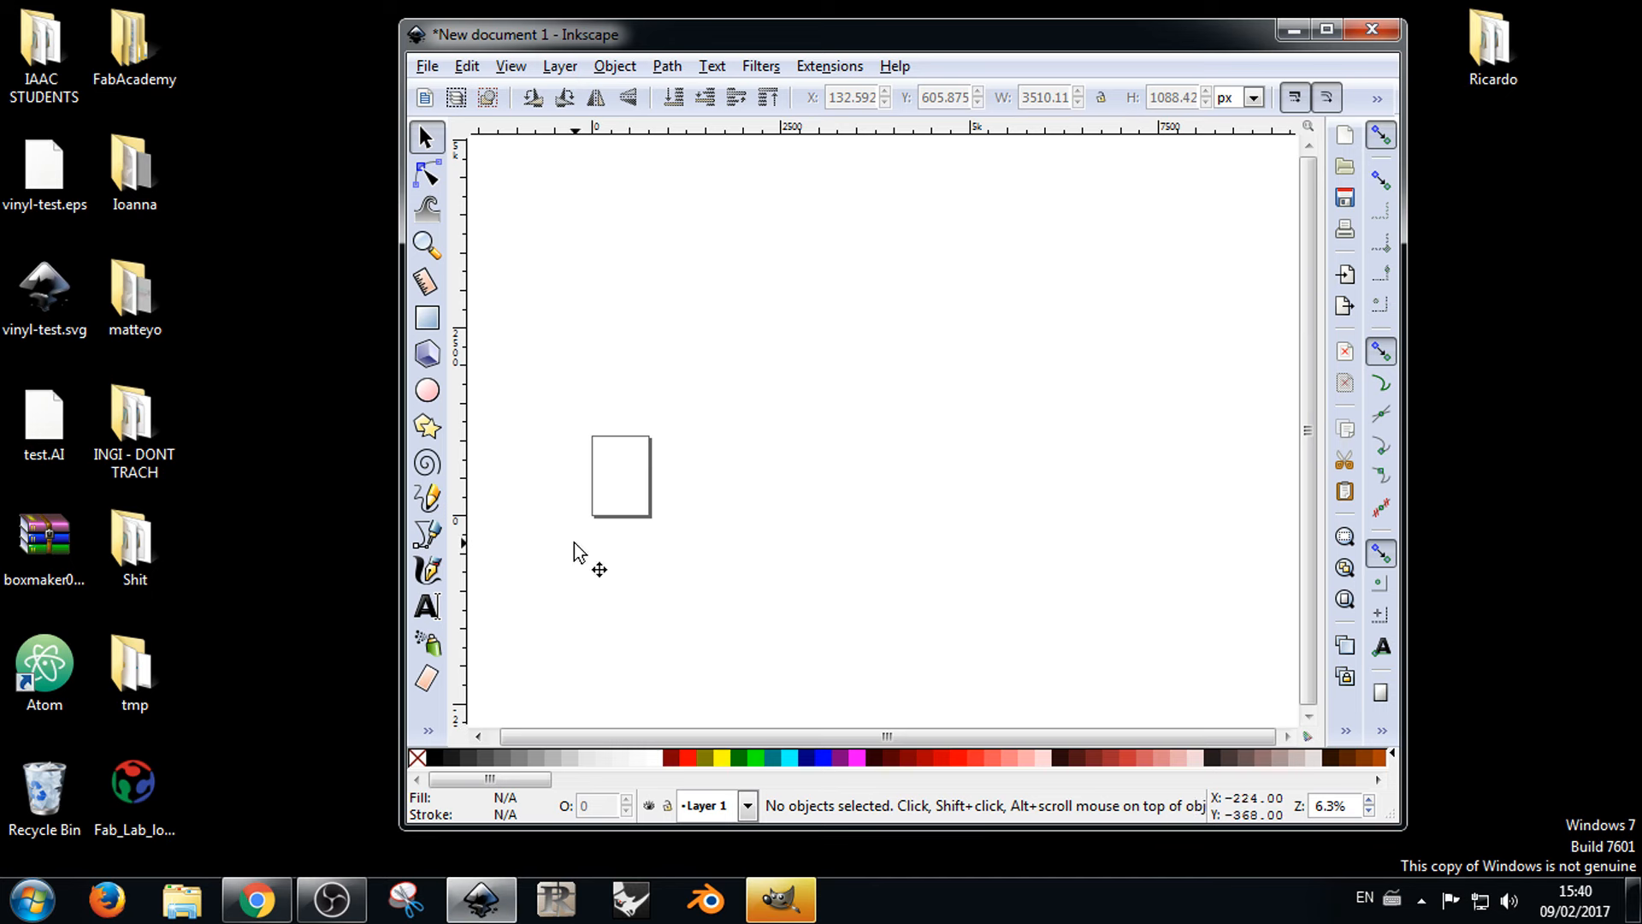
{"action": "left_click", "coordinate": [151, 852]}
{"action": "mouse_move", "coordinate": [256, 899]}
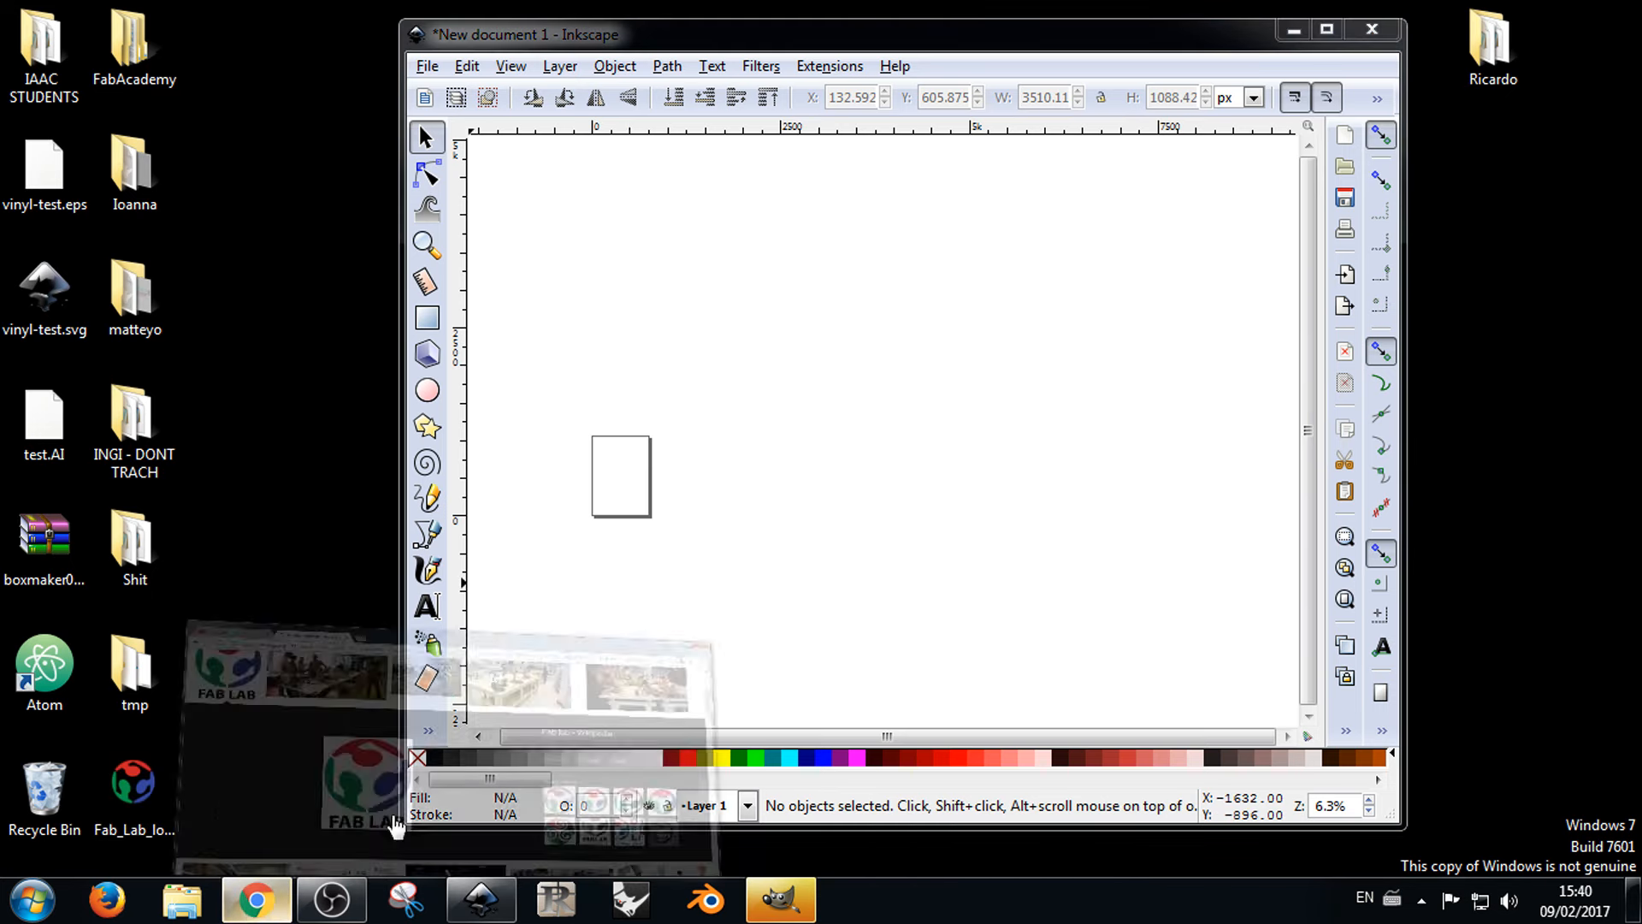
{"action": "left_click", "coordinate": [637, 684]}
{"action": "left_click", "coordinate": [416, 209]}
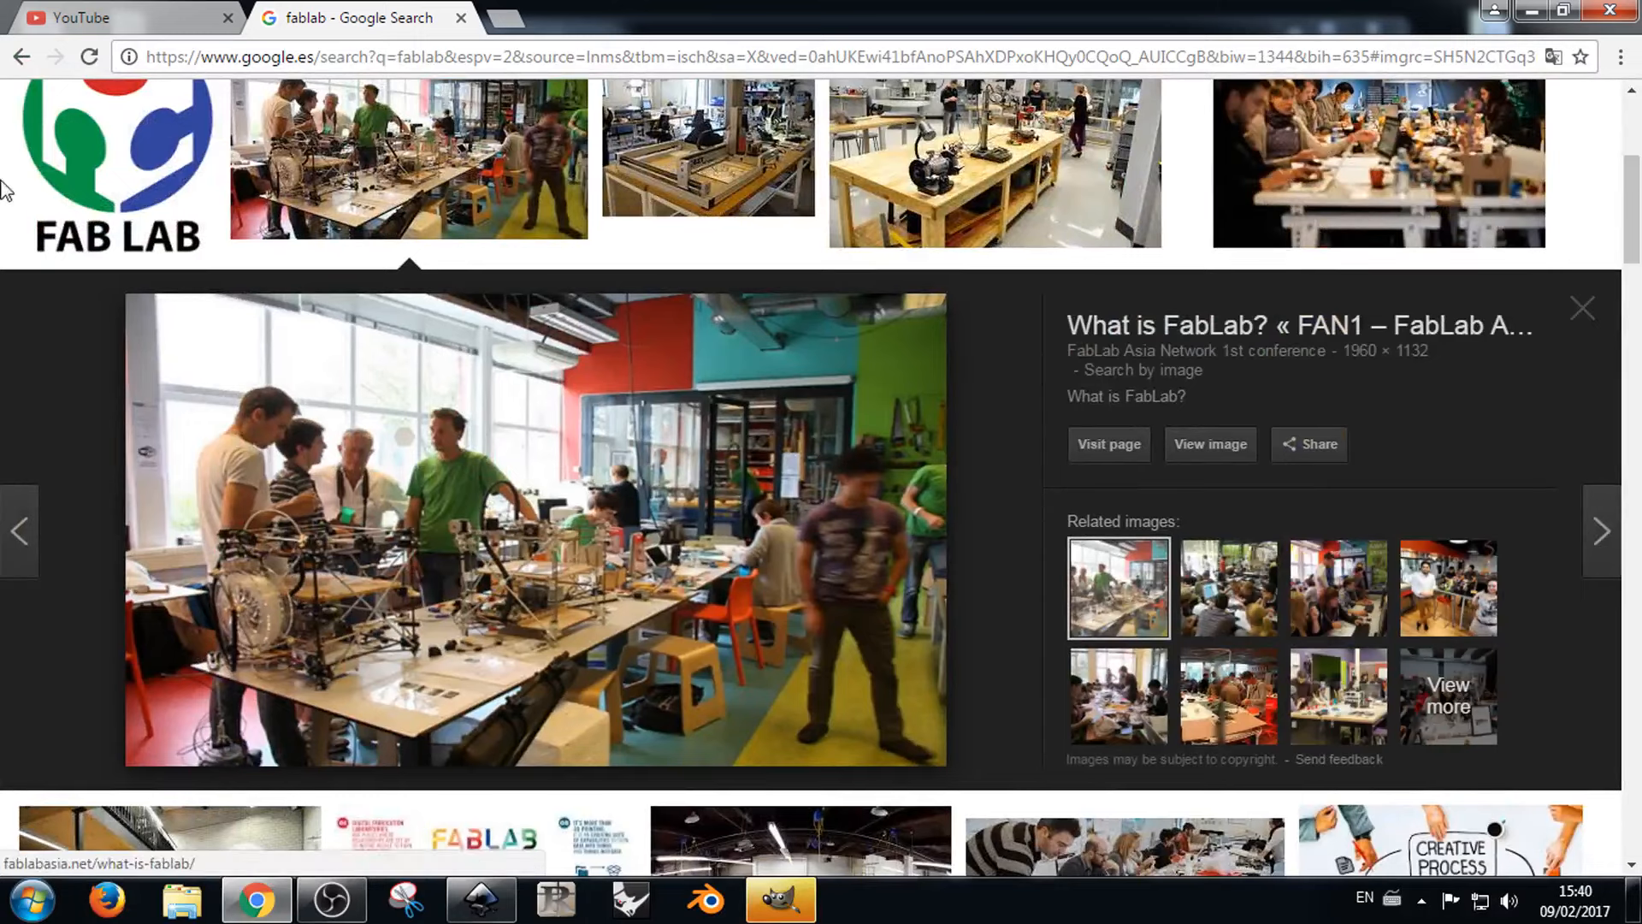
Step: Restore the Chrome window to a smaller size and save the workshop photo onto the desktop
{"action": "double_click", "coordinate": [706, 2]}
{"action": "left_click_drag", "start_coordinate": [450, 81], "coordinate": [578, 60]}
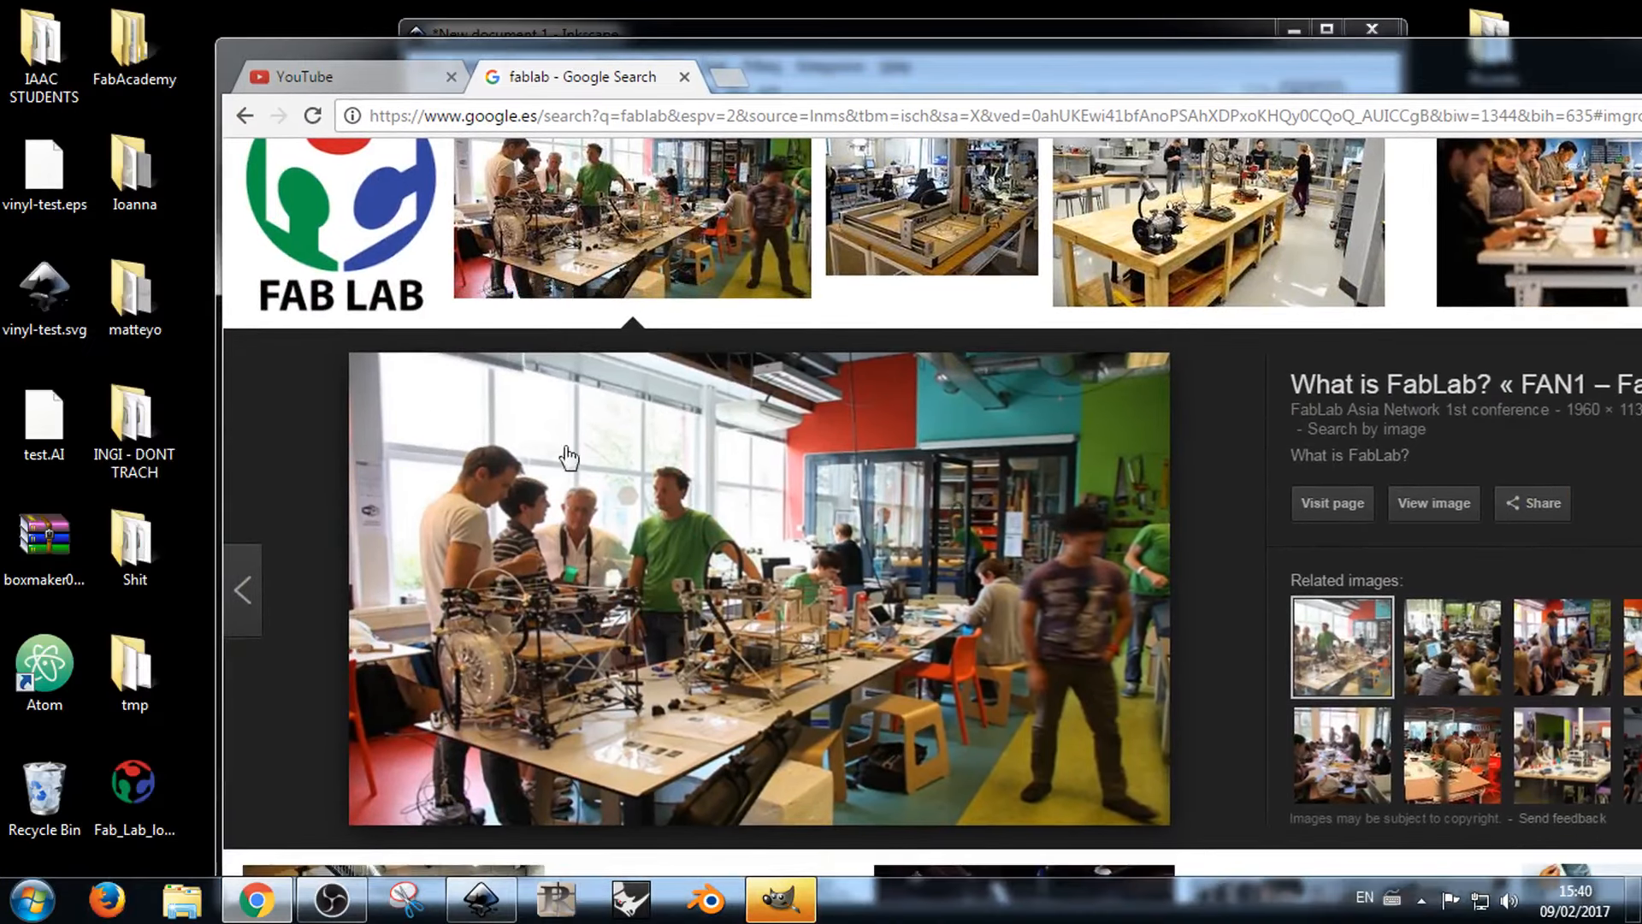
{"action": "left_click_drag", "start_coordinate": [548, 514], "coordinate": [224, 556]}
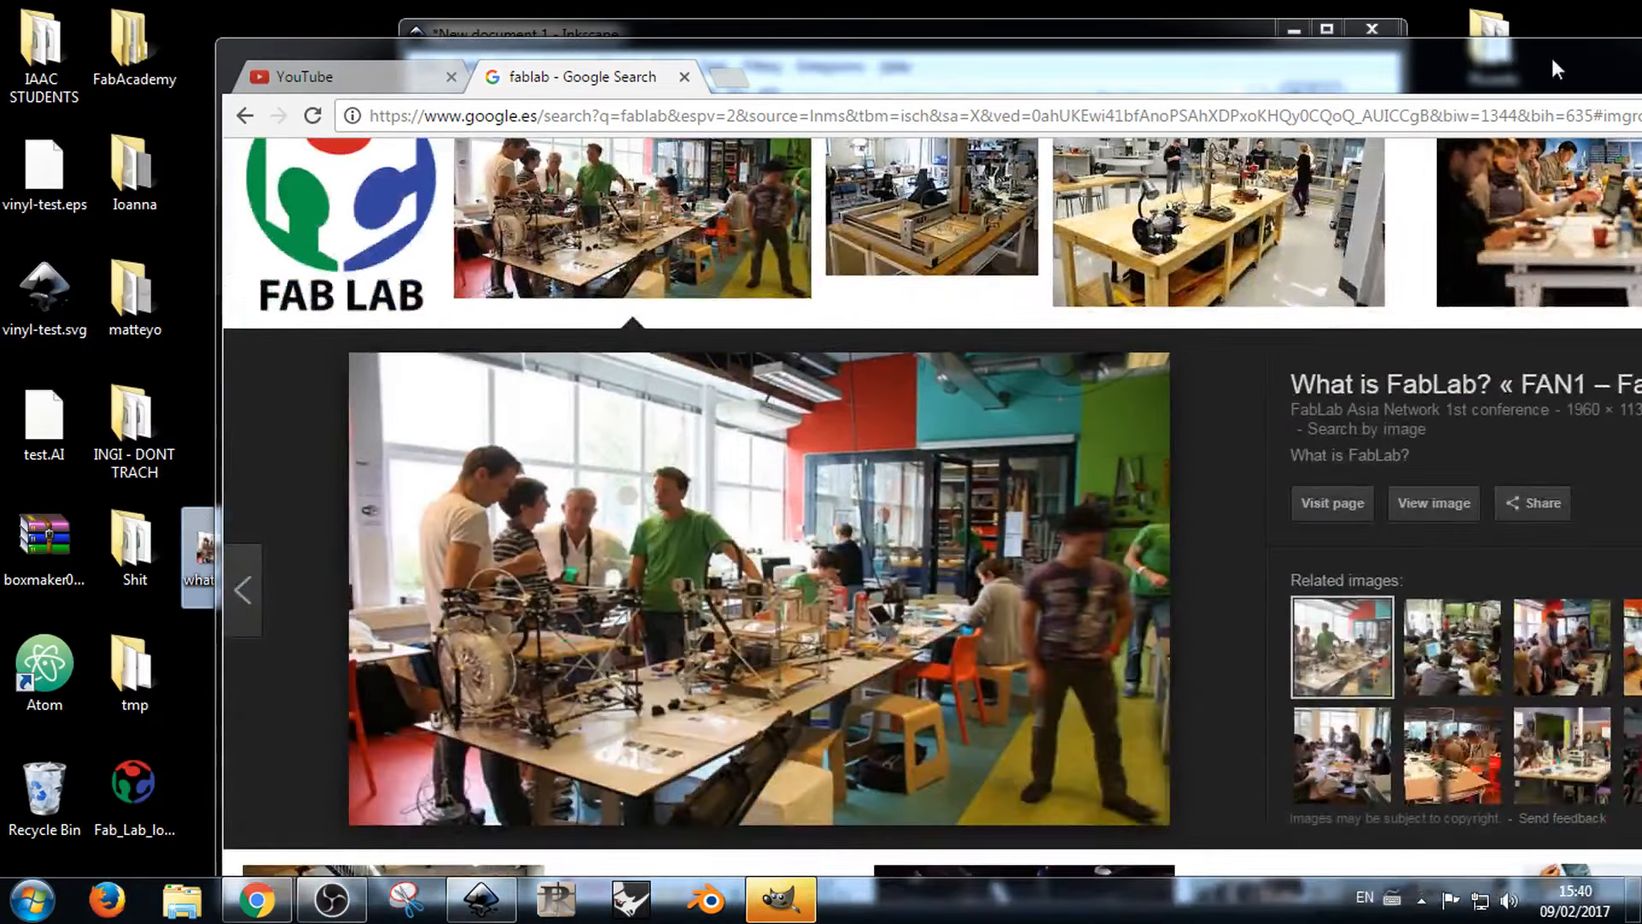
Step: Move the browser window out of the way and try to drop the desktop workshop photo onto the Inkscape page
{"action": "left_click_drag", "start_coordinate": [1517, 89], "coordinate": [779, 477]}
{"action": "left_click", "coordinate": [938, 309]}
{"action": "left_click_drag", "start_coordinate": [185, 445], "coordinate": [508, 646]}
{"action": "left_click_drag", "start_coordinate": [230, 547], "coordinate": [616, 462]}
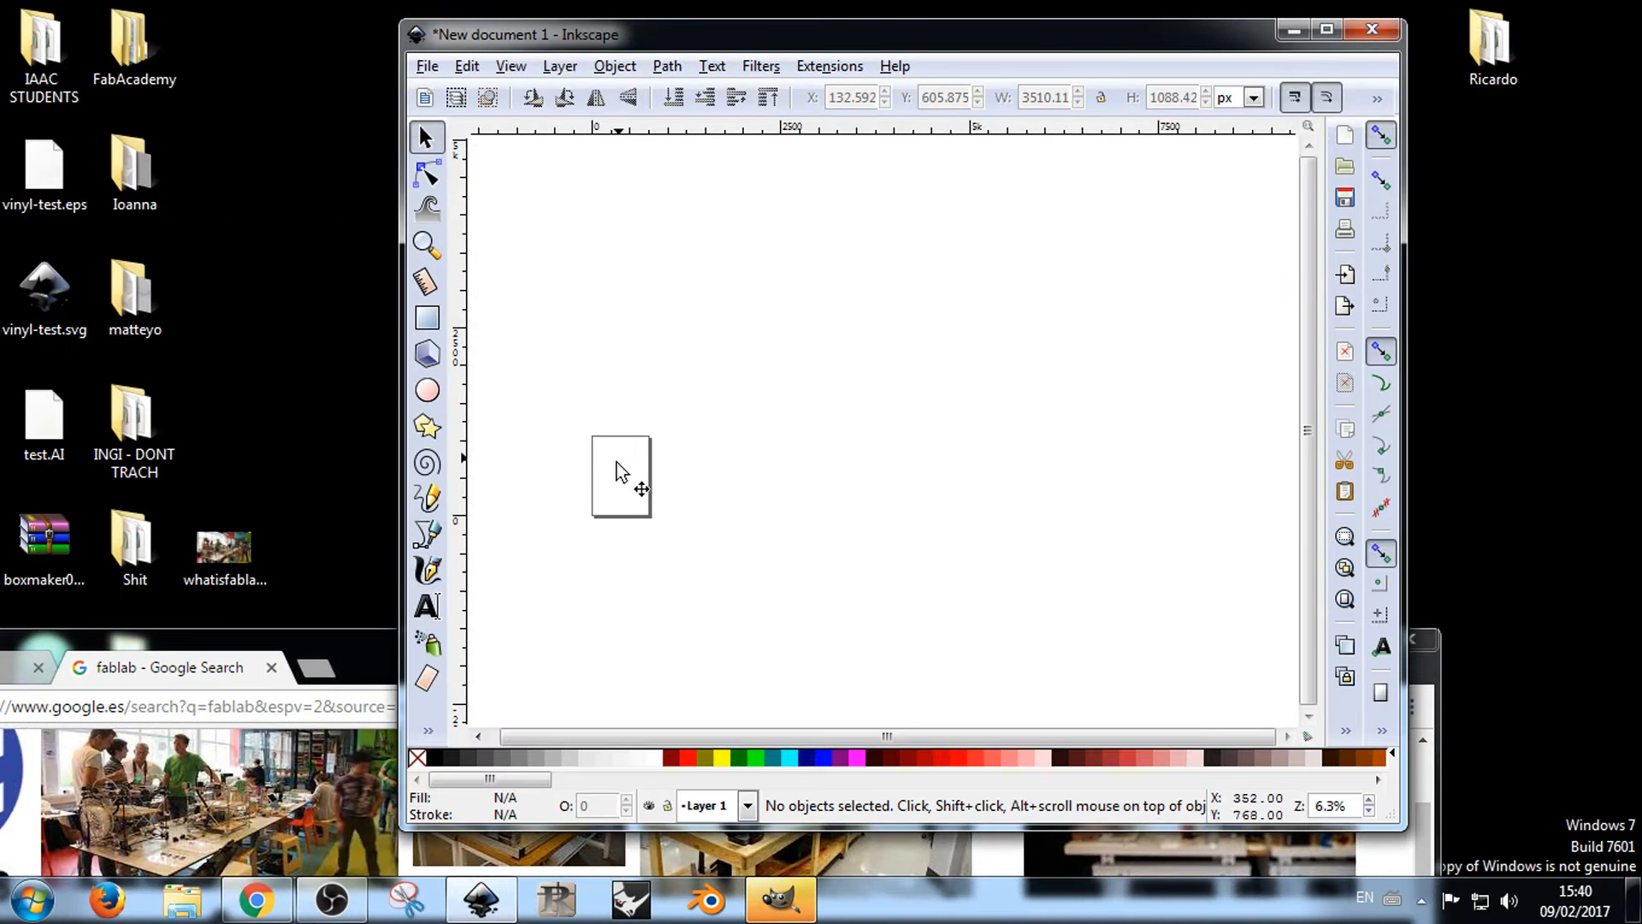
Step: Start a file import, browse the Desktop folder and set the file filter to All Files
{"action": "left_click", "coordinate": [427, 66]}
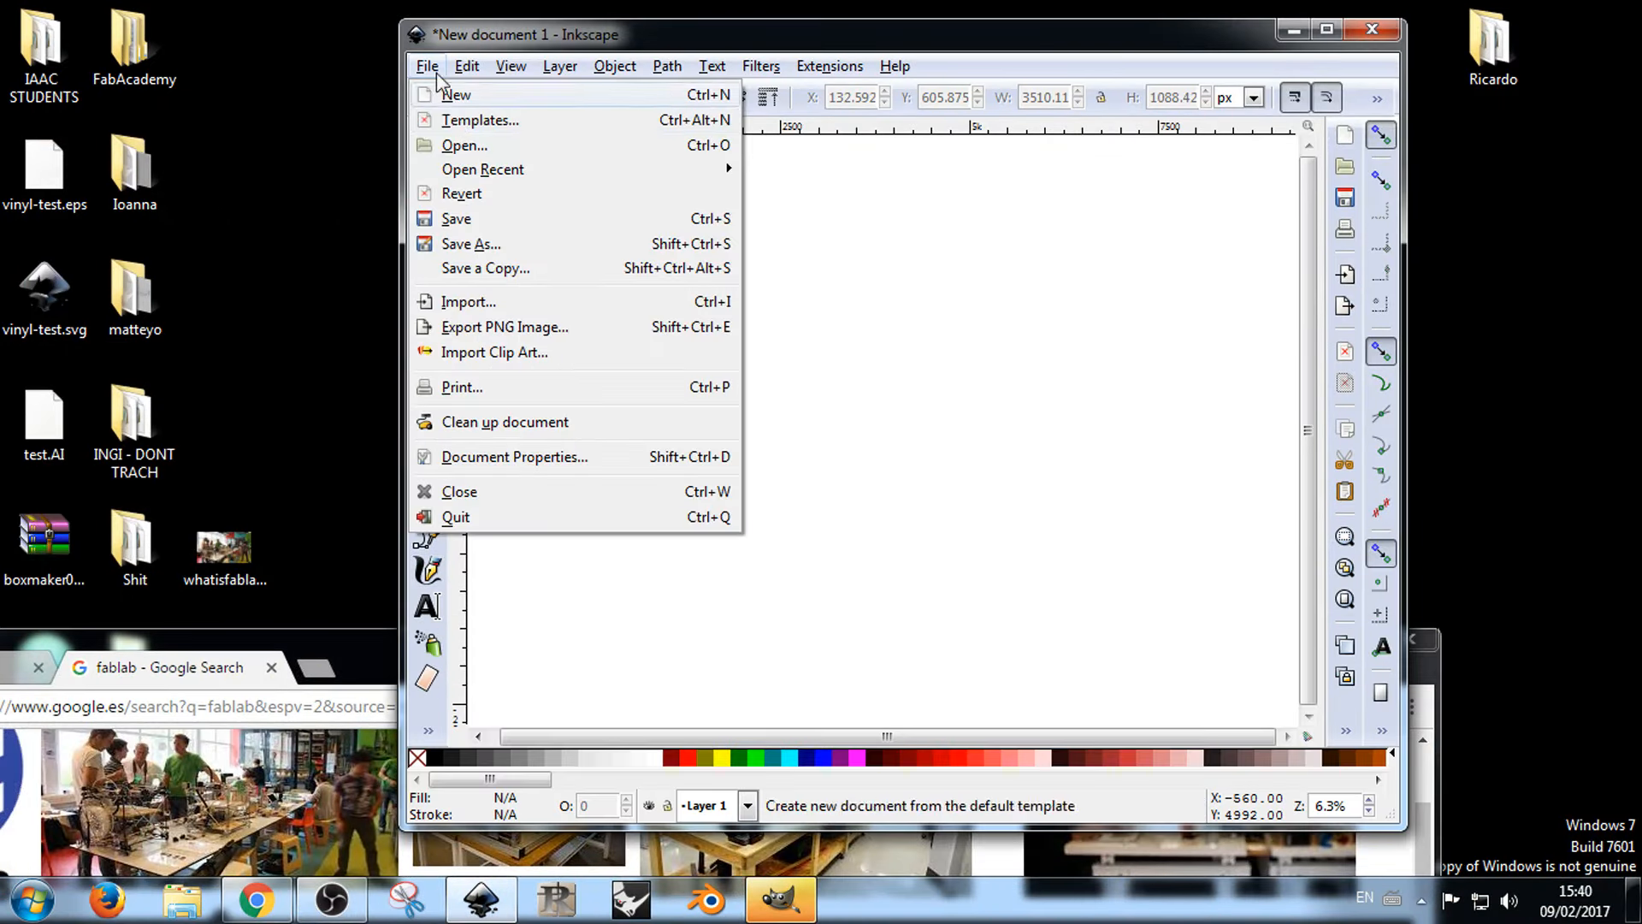
{"action": "left_click", "coordinate": [538, 303]}
{"action": "left_click", "coordinate": [509, 272]}
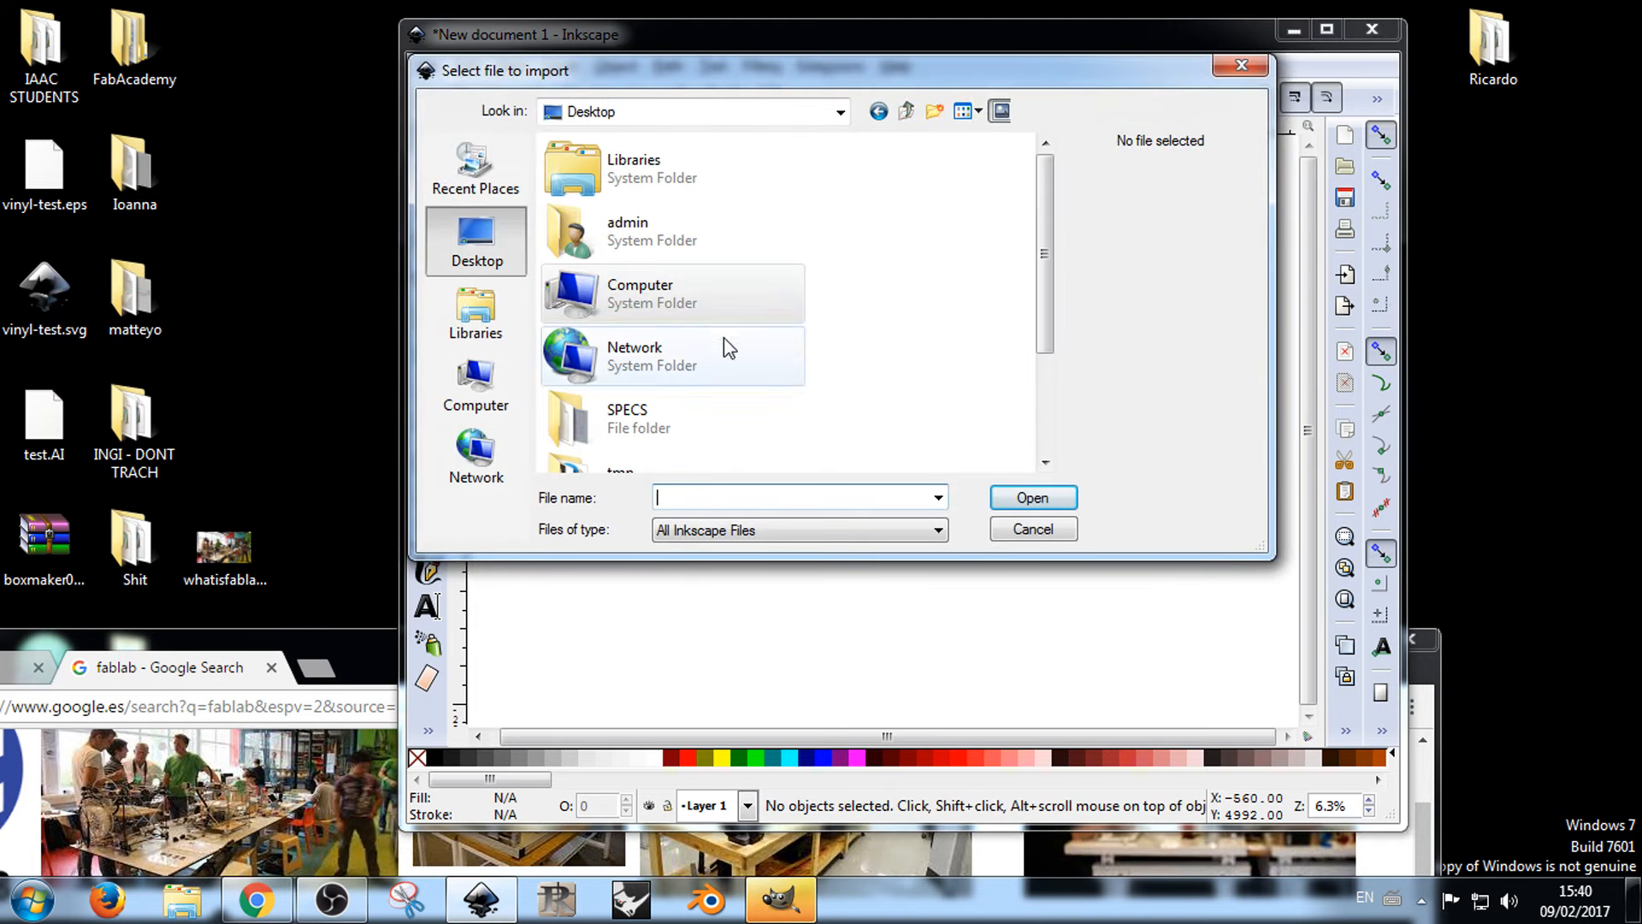
{"action": "left_click_drag", "start_coordinate": [1045, 260], "coordinate": [1045, 351]}
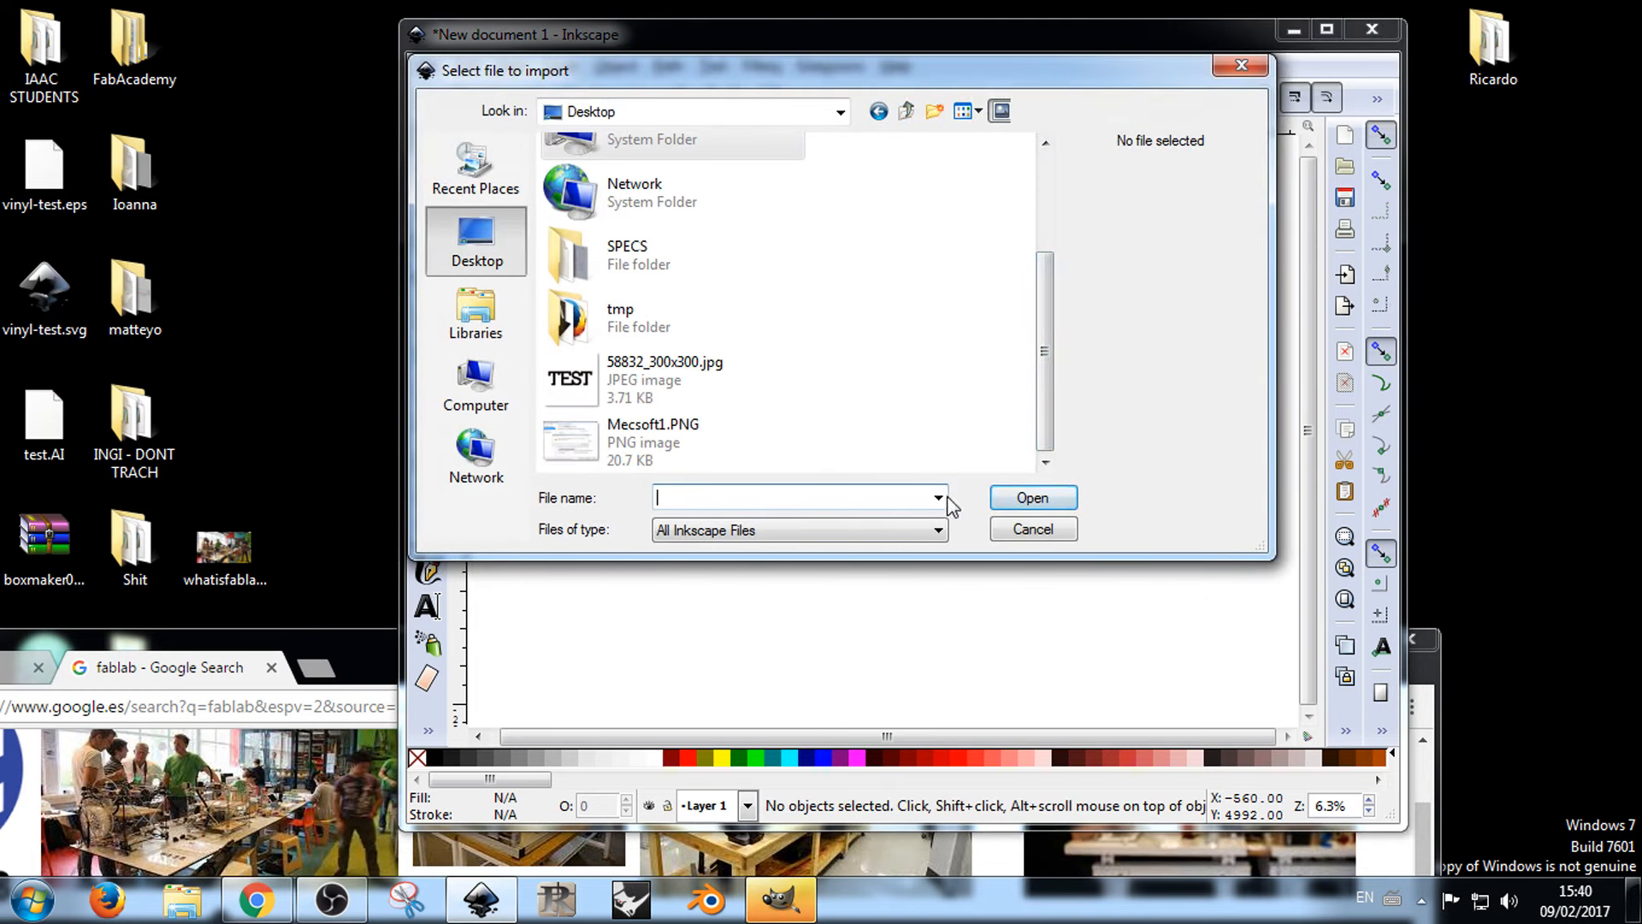
{"action": "left_click", "coordinate": [938, 530]}
{"action": "left_click", "coordinate": [697, 57]}
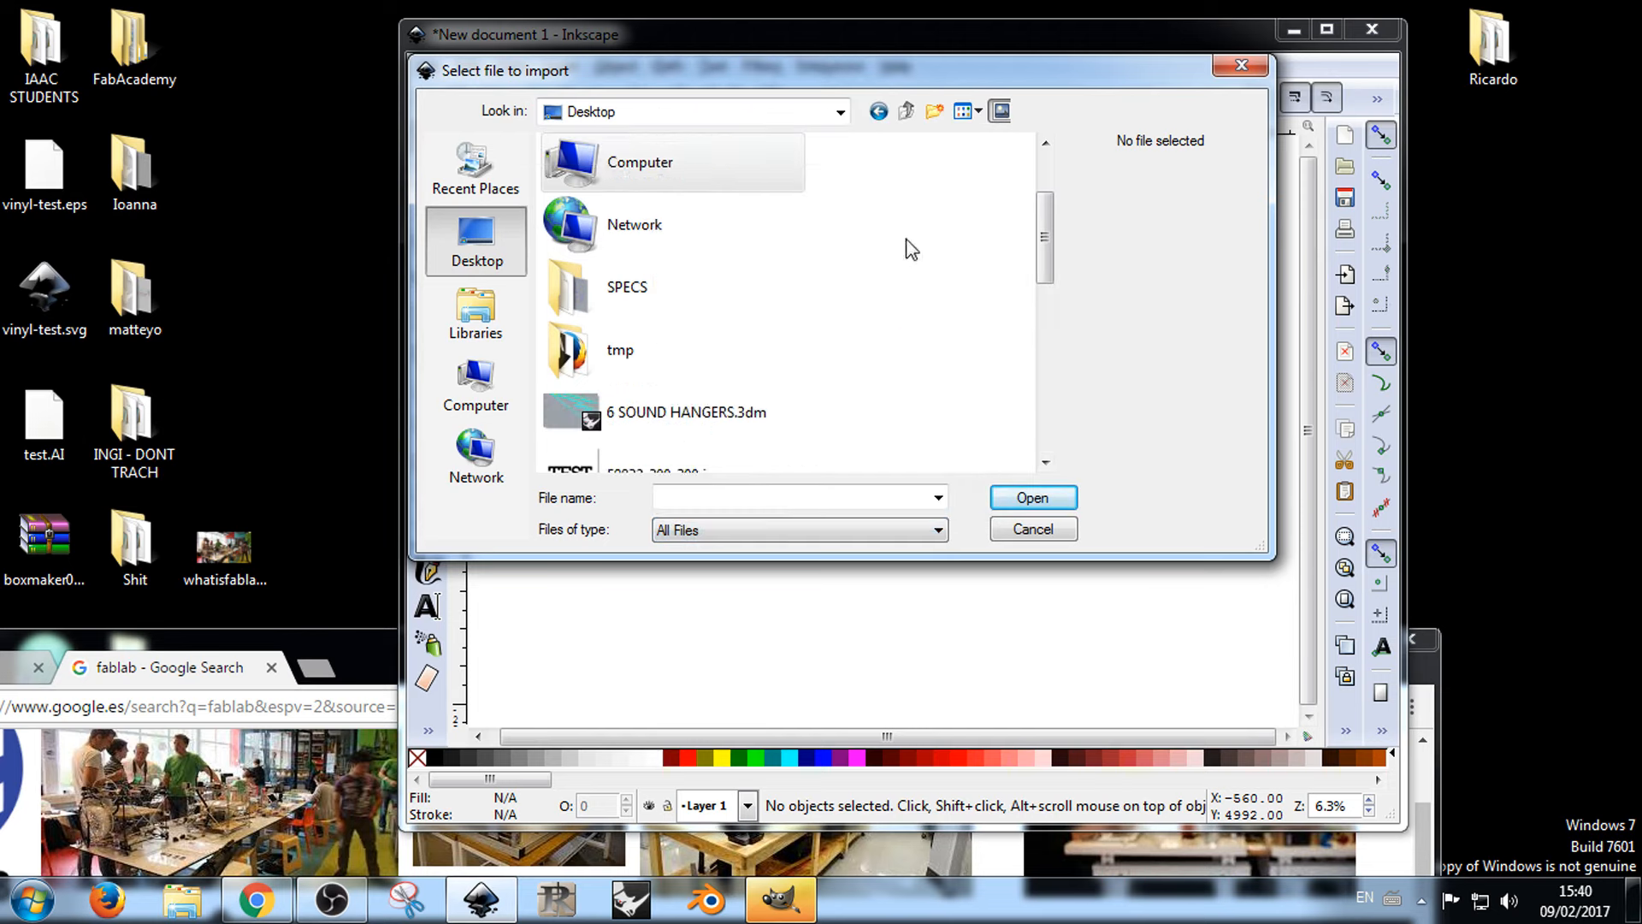
{"action": "left_click_drag", "start_coordinate": [1045, 222], "coordinate": [1095, 306]}
Step: Import Mecsoft1.PNG as an embedded image with the DPI from the file and automatic rendering mode
{"action": "double_click", "coordinate": [737, 393]}
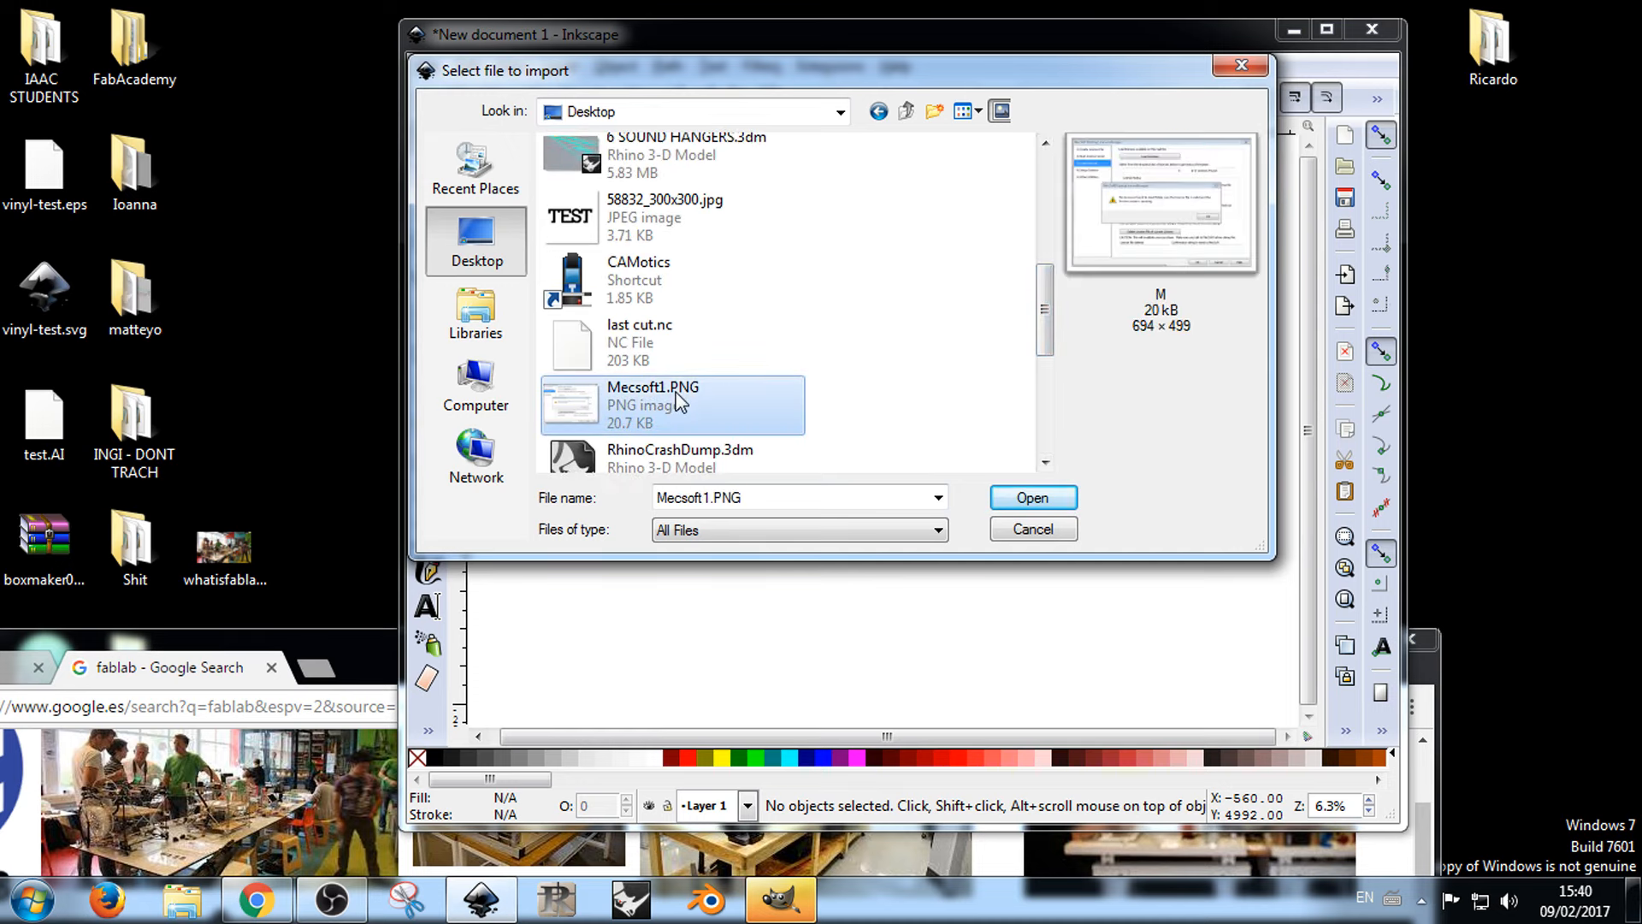
{"action": "left_click", "coordinate": [1033, 590]}
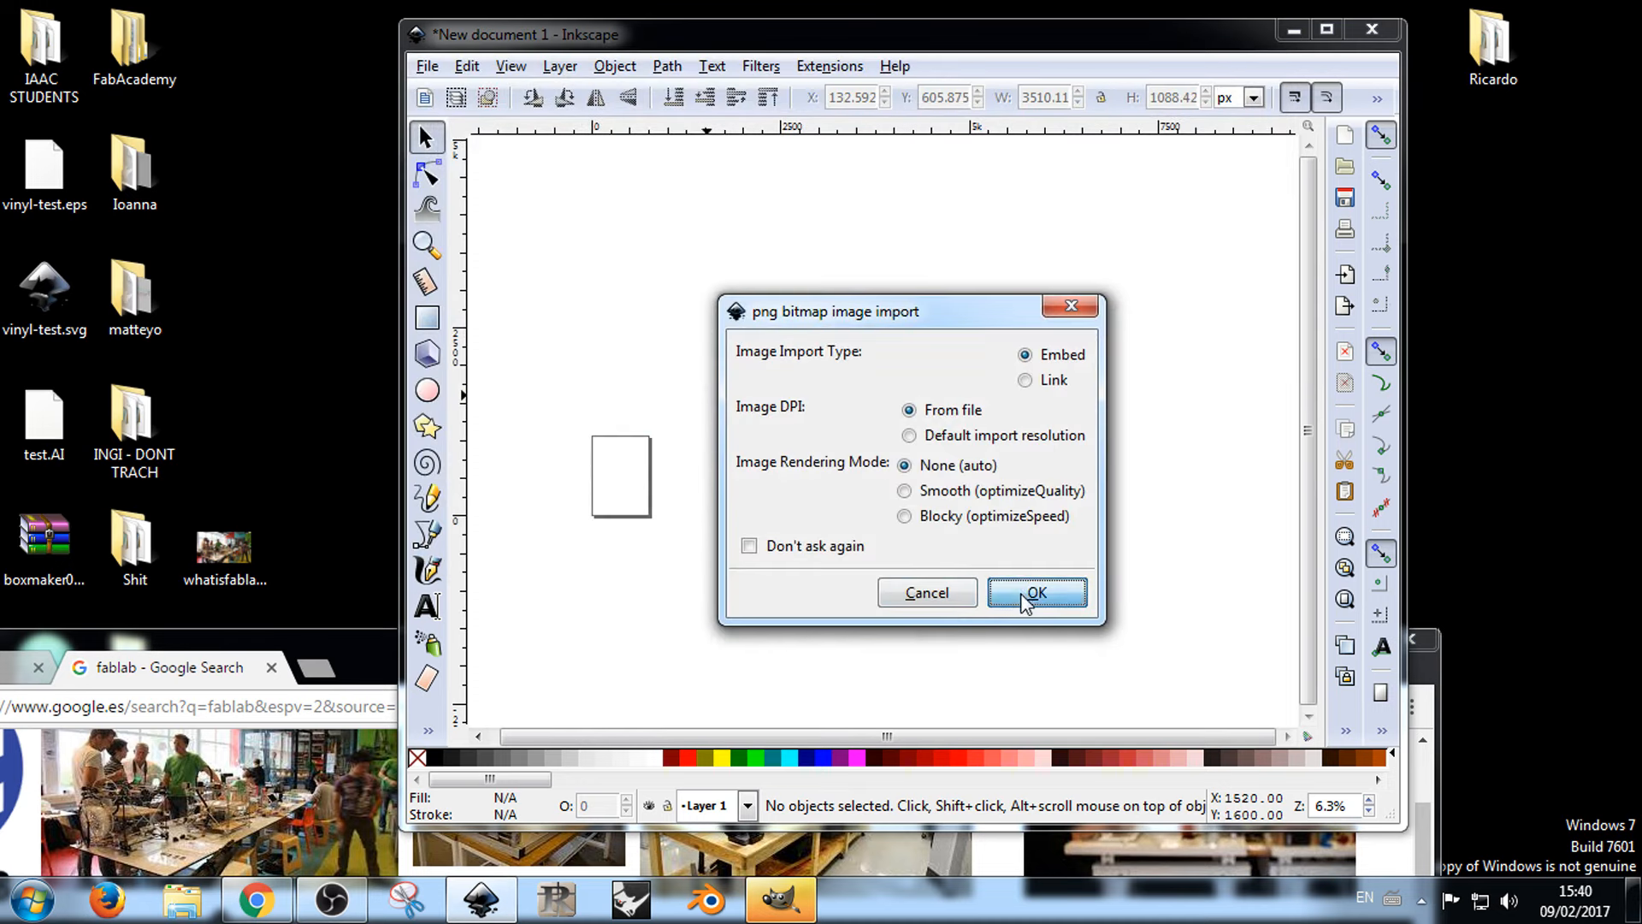
{"action": "left_click_drag", "start_coordinate": [1009, 588], "coordinate": [639, 612]}
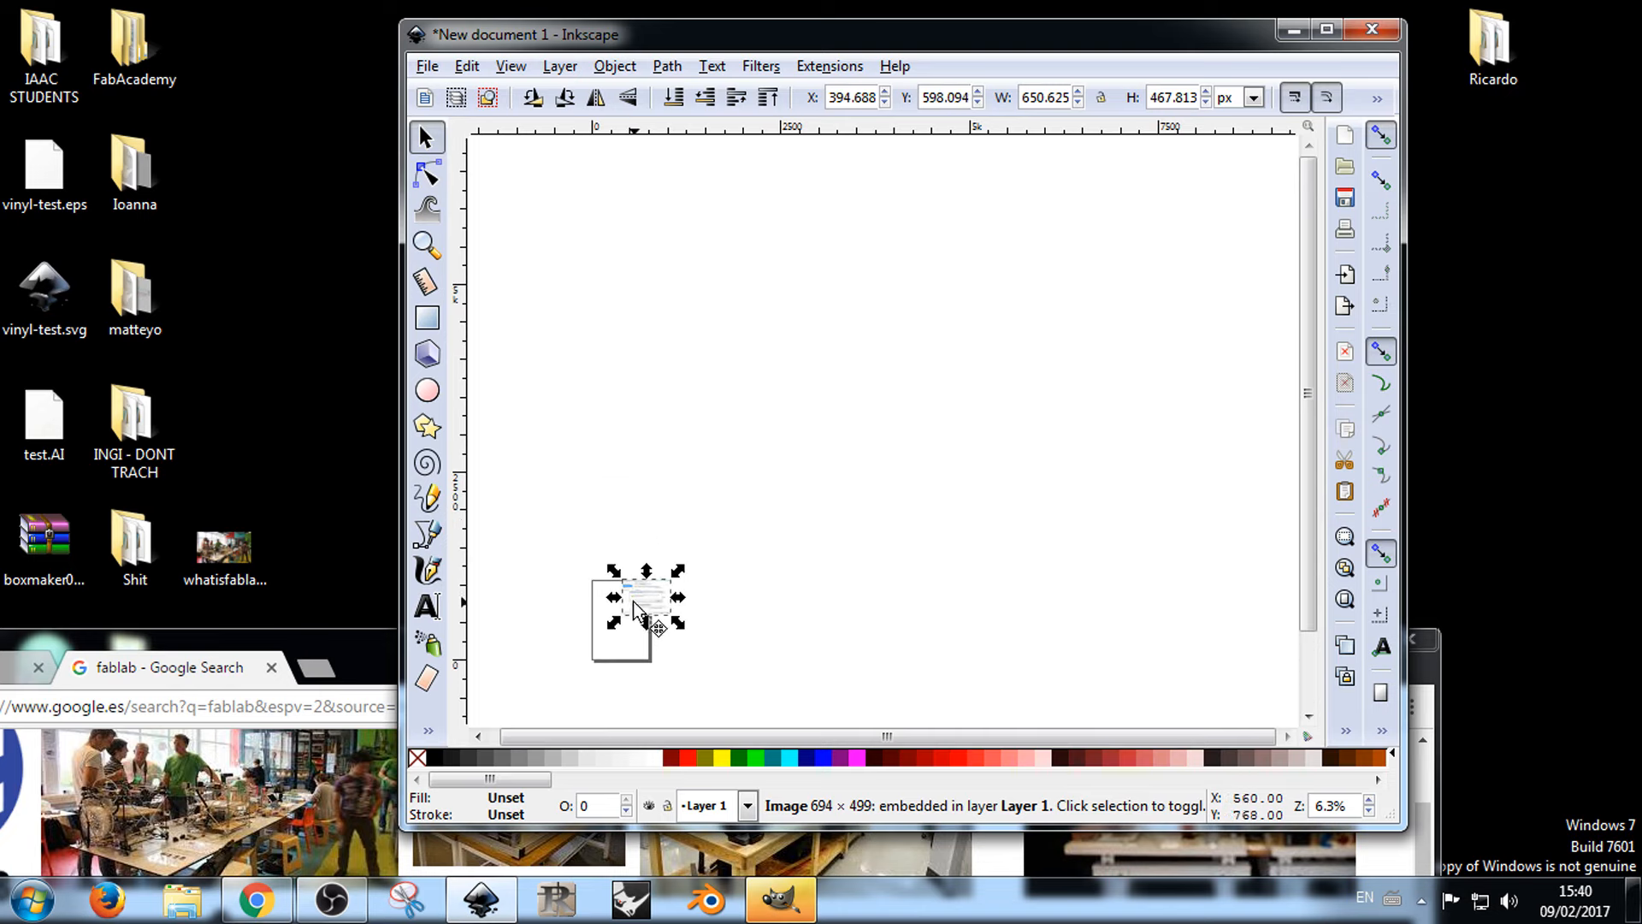
Step: Inspect the imported Mecsoft1 image close up, shift it slightly on the canvas and delete it
{"action": "scroll", "coordinate": [633, 602], "scroll_direction": "up", "scroll_amount": 7, "text": "ctrl"}
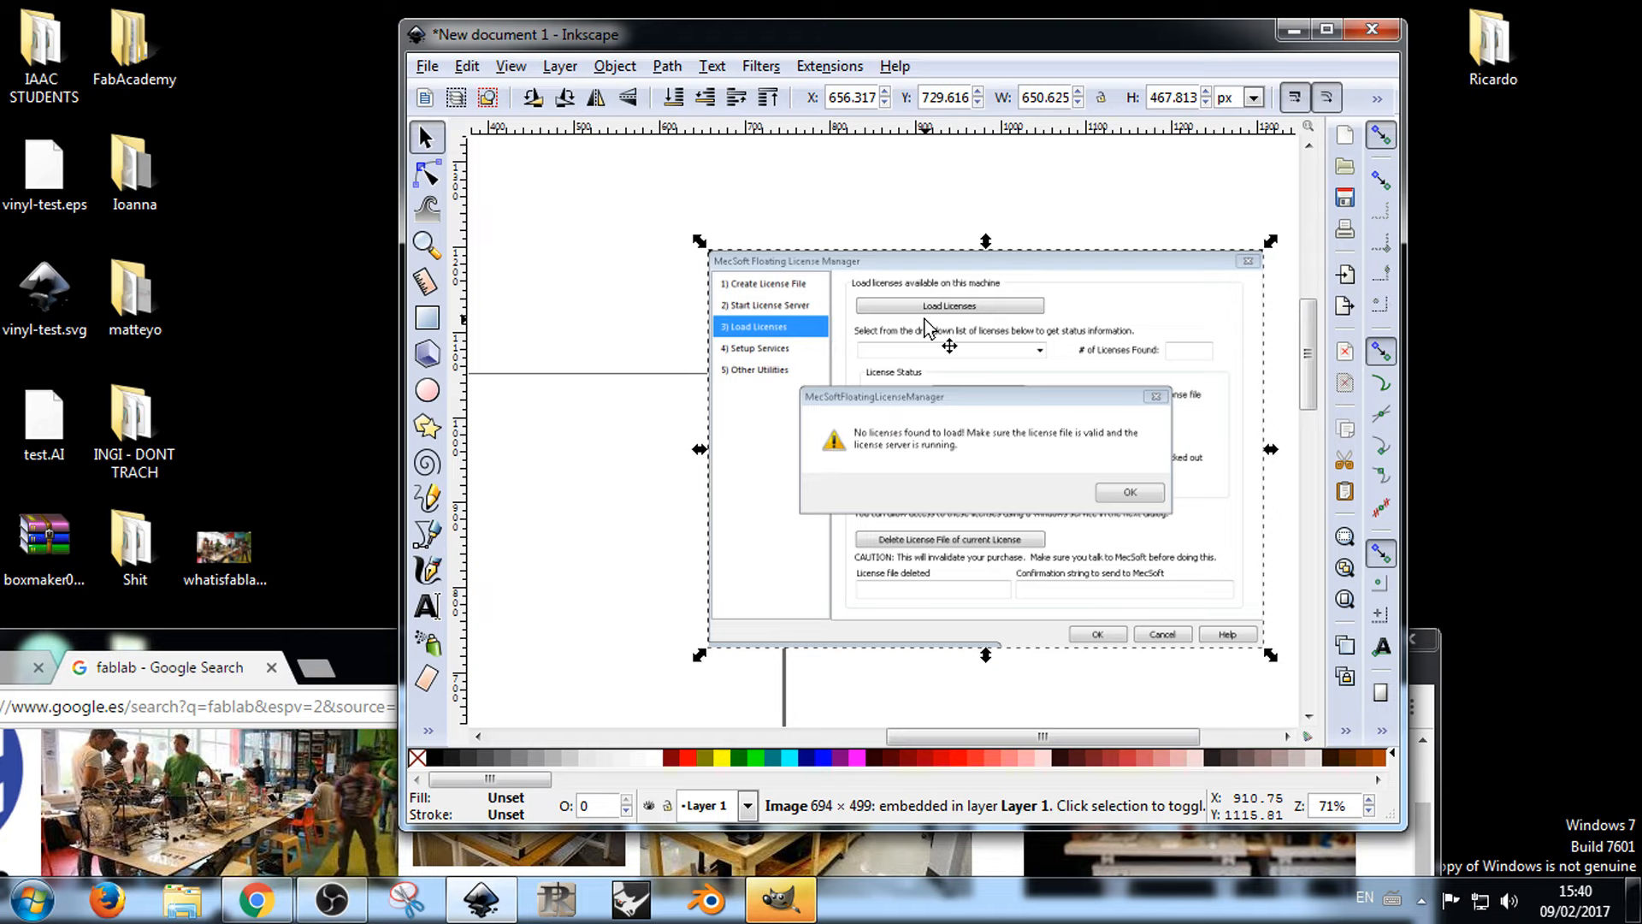
{"action": "left_click_drag", "start_coordinate": [811, 331], "coordinate": [794, 333]}
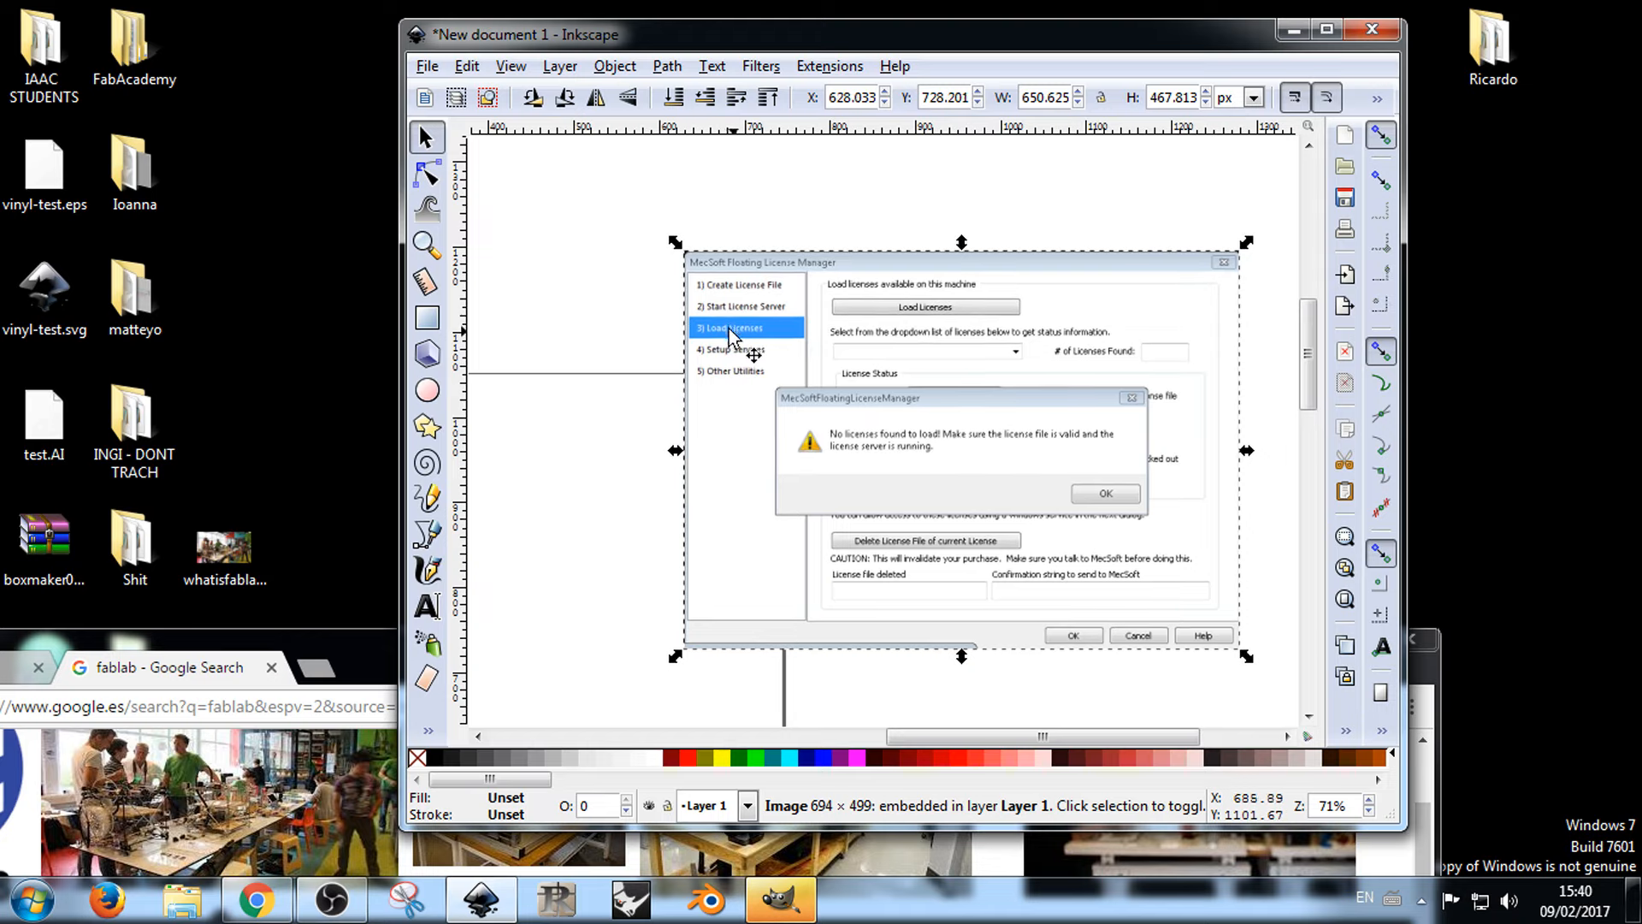
{"action": "key", "text": "Delete"}
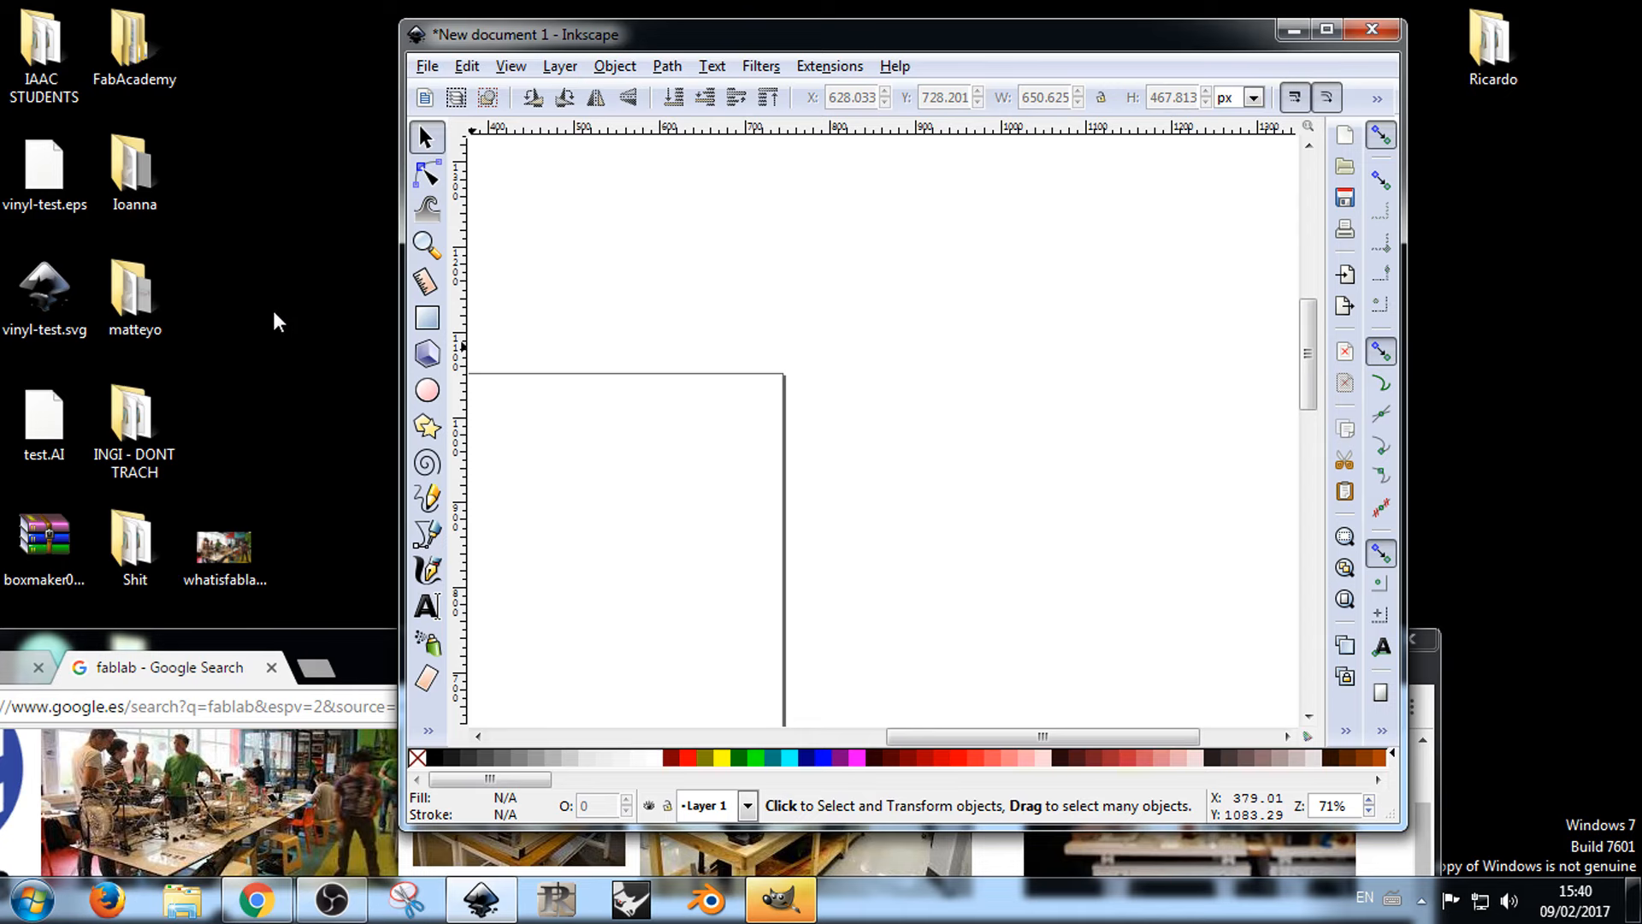
Step: Switch to Chrome, open the Wikipedia Fab Lab logo result, save it onto the desktop again and minimize the browser
{"action": "left_click", "coordinate": [282, 417]}
{"action": "left_click_drag", "start_coordinate": [313, 628], "coordinate": [835, 39]}
{"action": "left_click", "coordinate": [456, 158]}
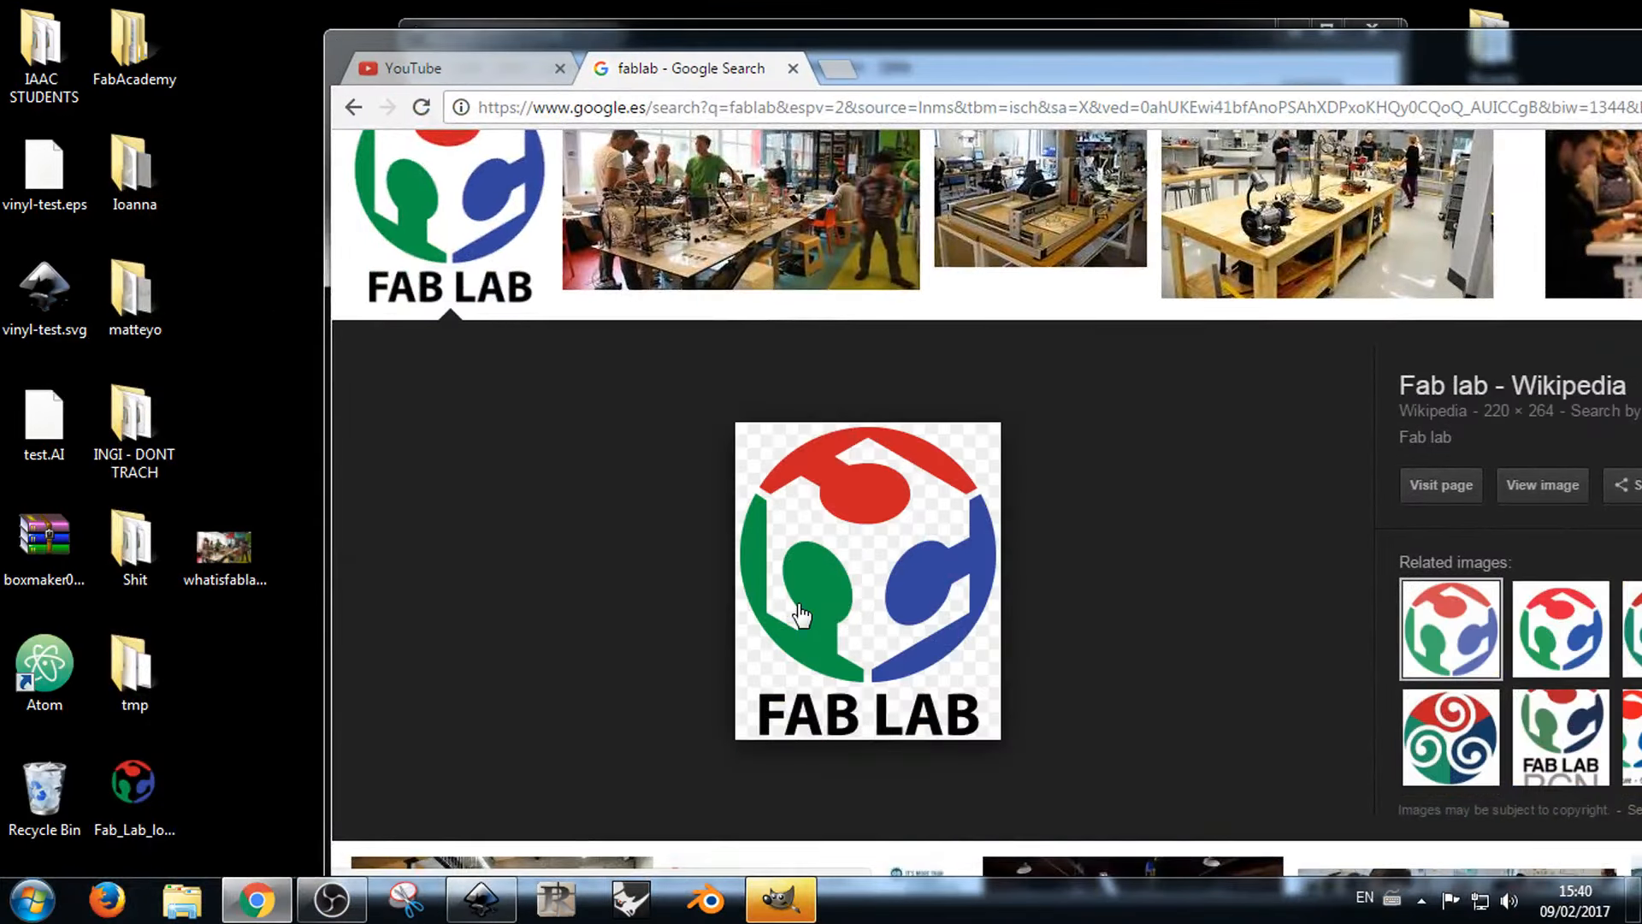
{"action": "left_click_drag", "start_coordinate": [863, 582], "coordinate": [257, 402]}
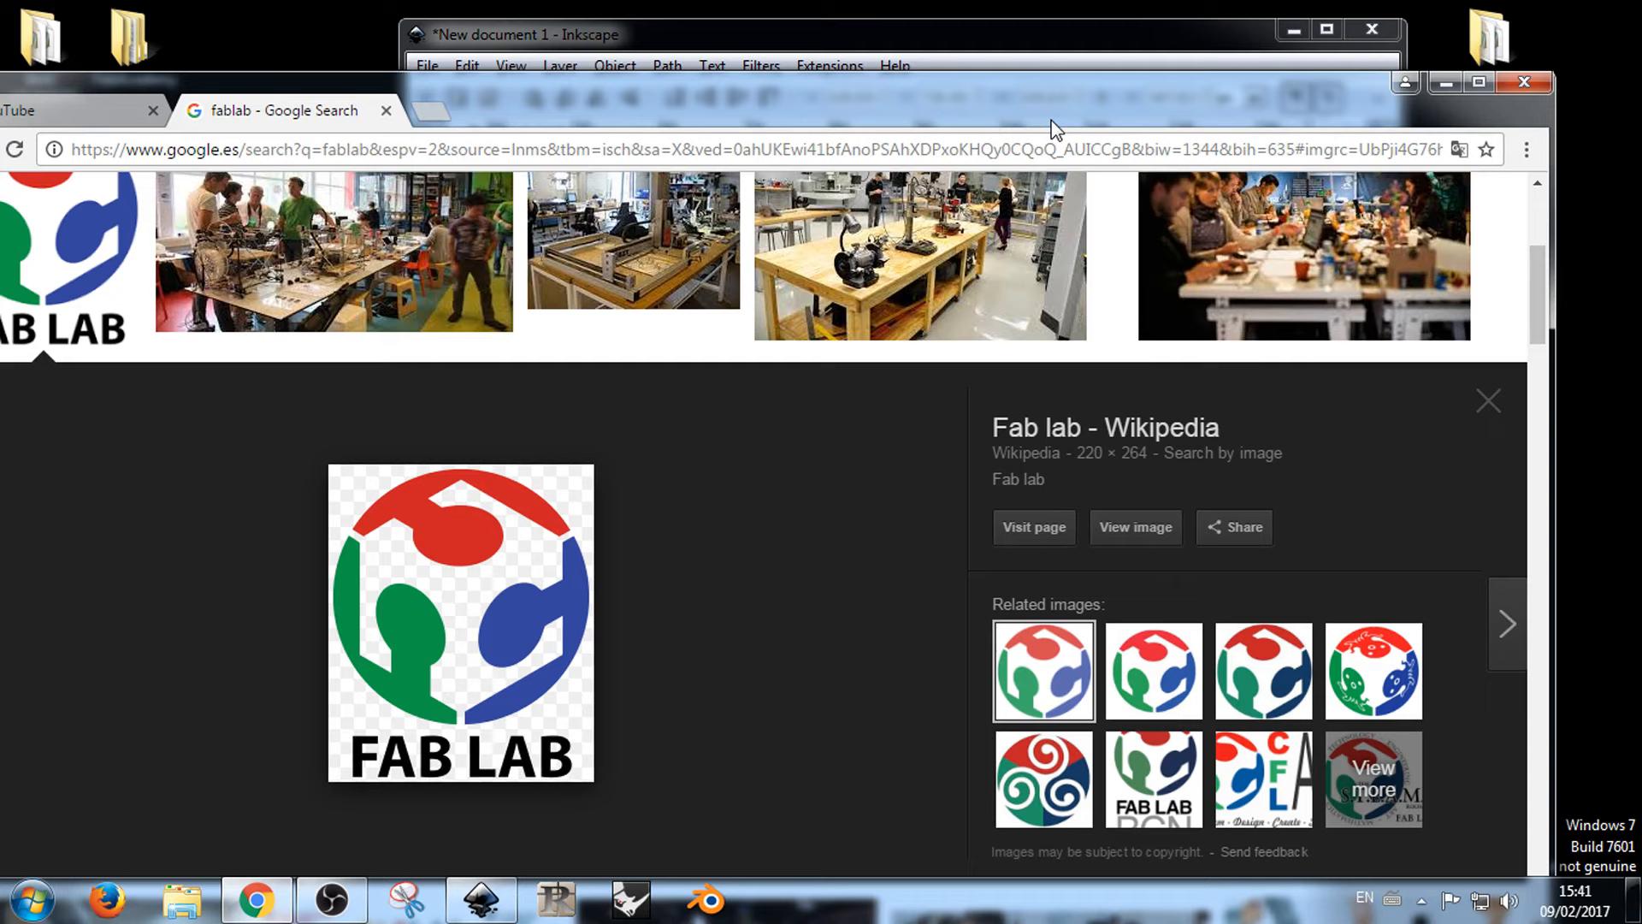
{"action": "left_click", "coordinate": [1445, 82]}
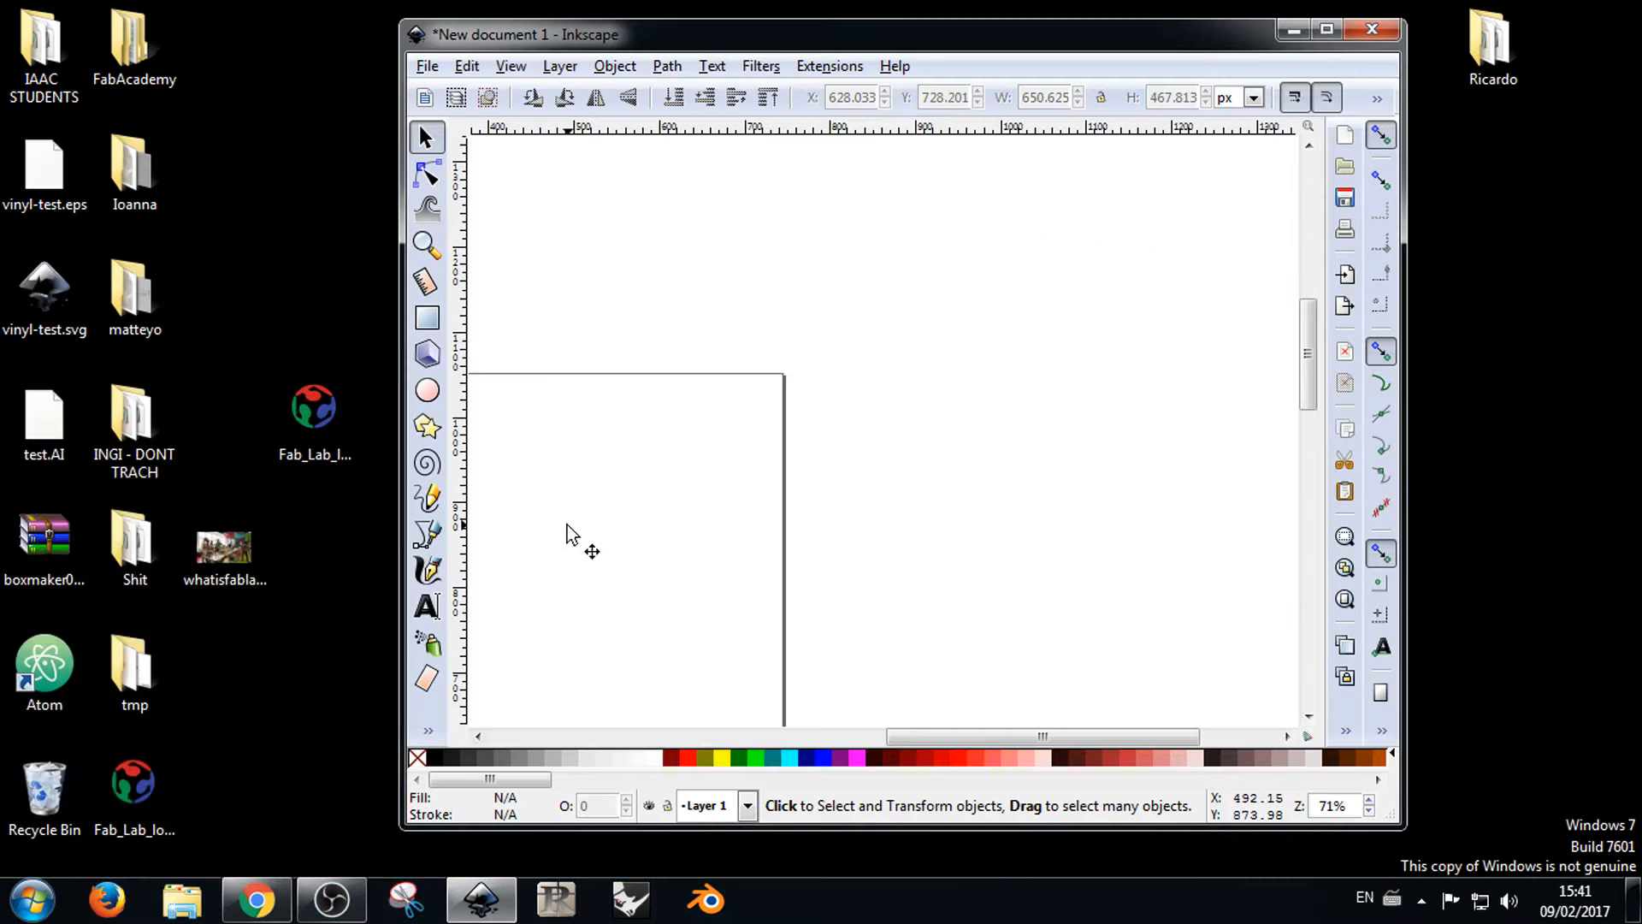
Step: Start another file import, filter the Desktop listing to All Images and enlarge the import dialog to show more files
{"action": "left_click", "coordinate": [426, 67]}
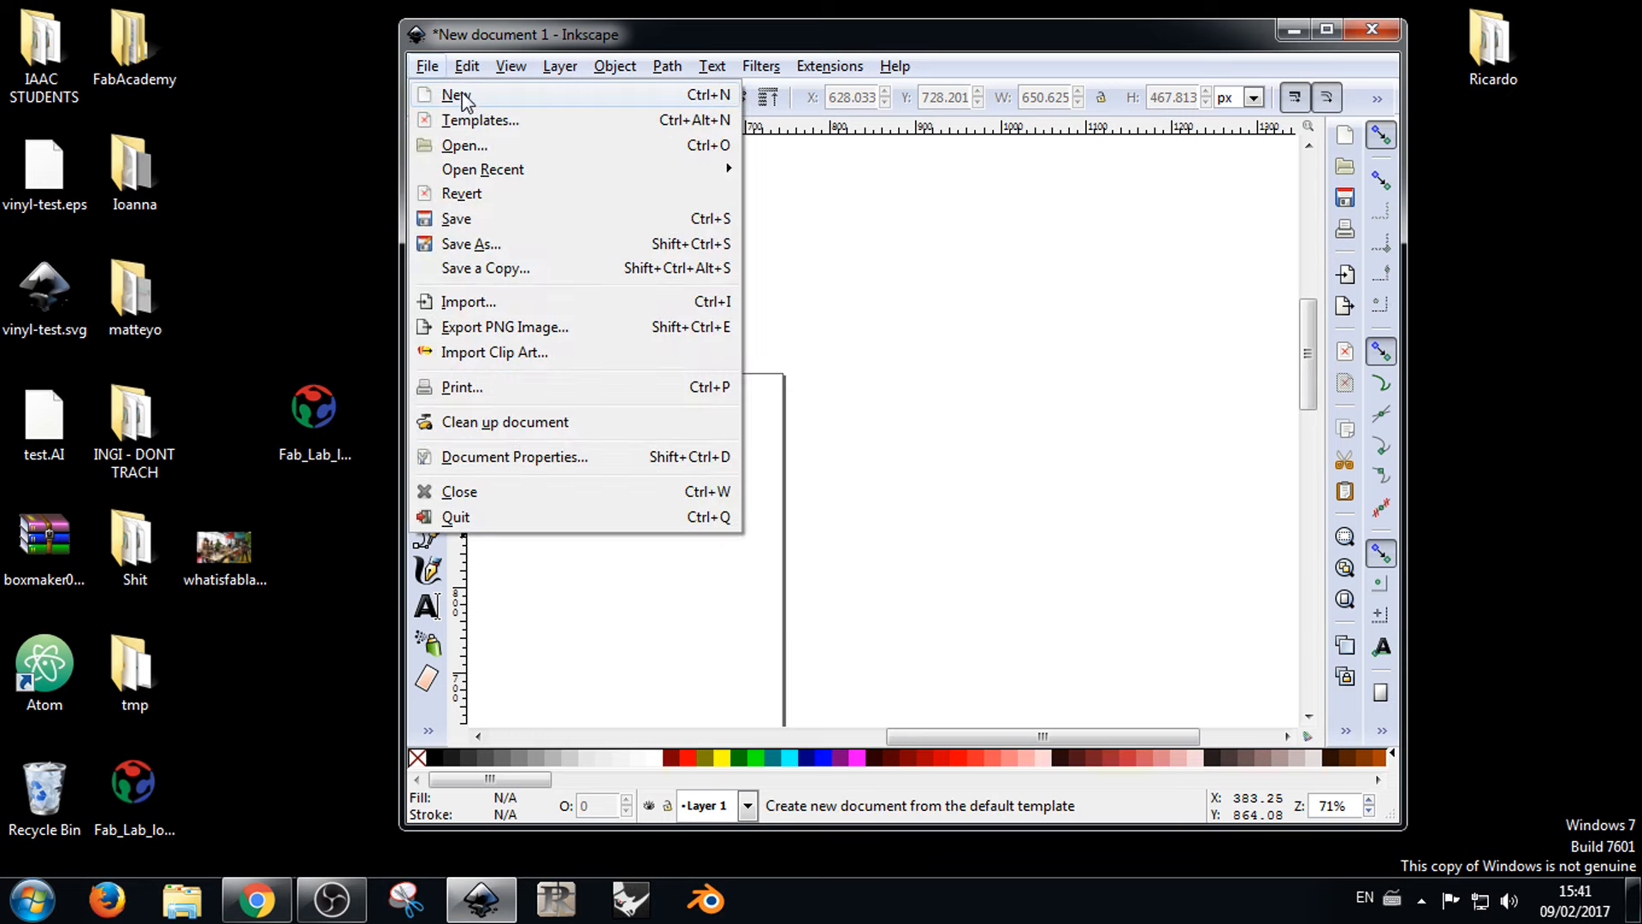
{"action": "left_click", "coordinate": [496, 301]}
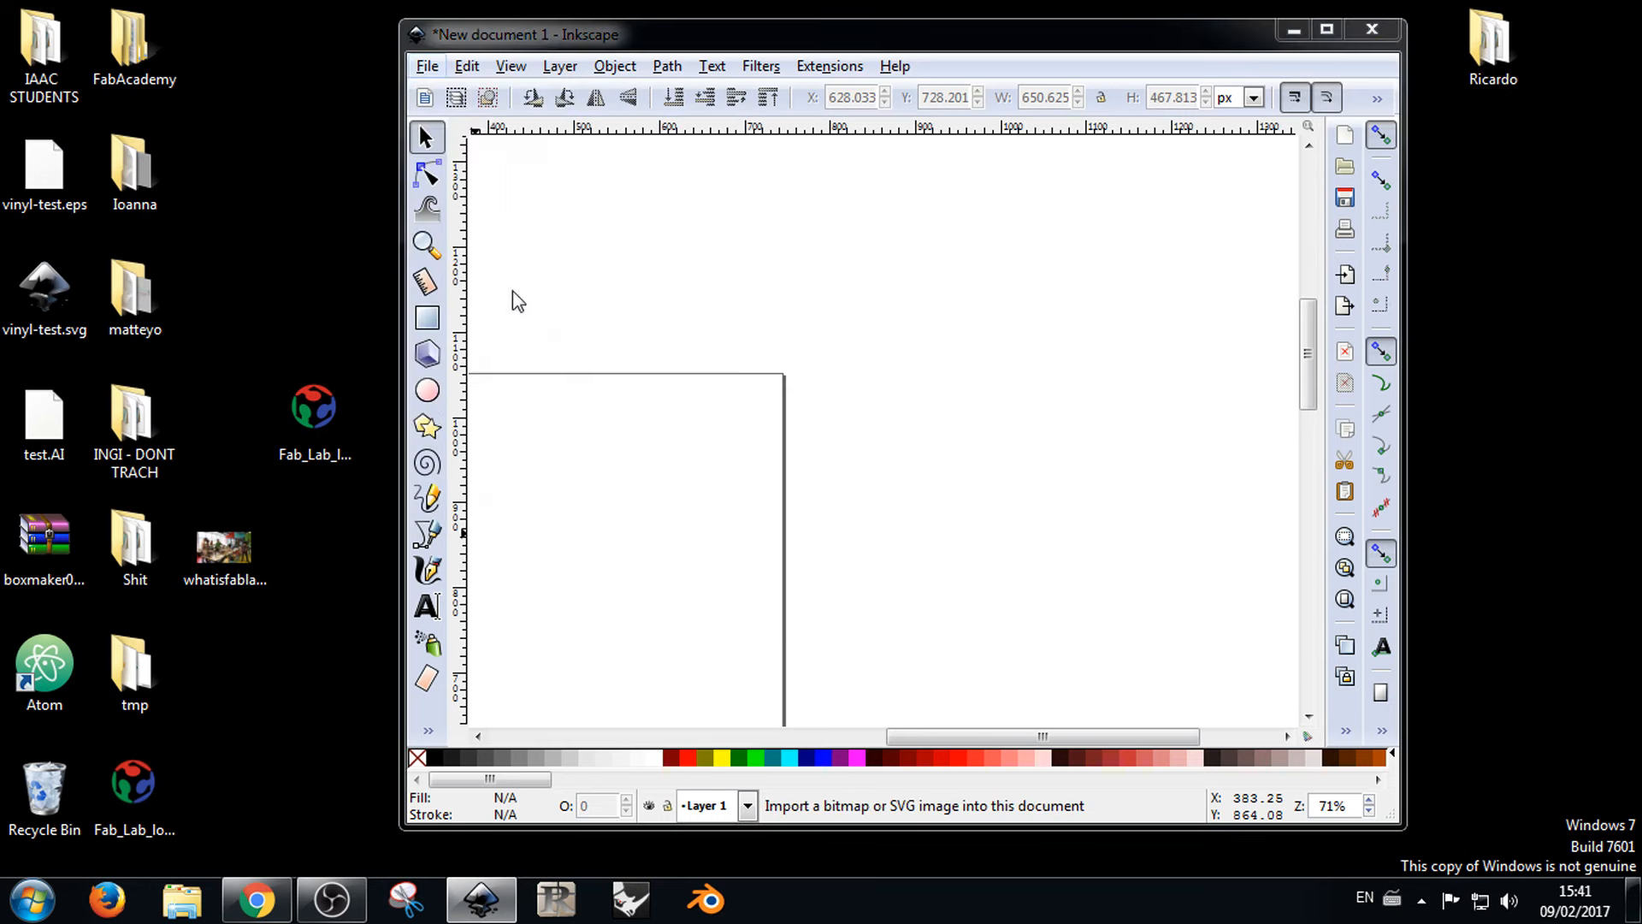
{"action": "left_click", "coordinate": [938, 531]}
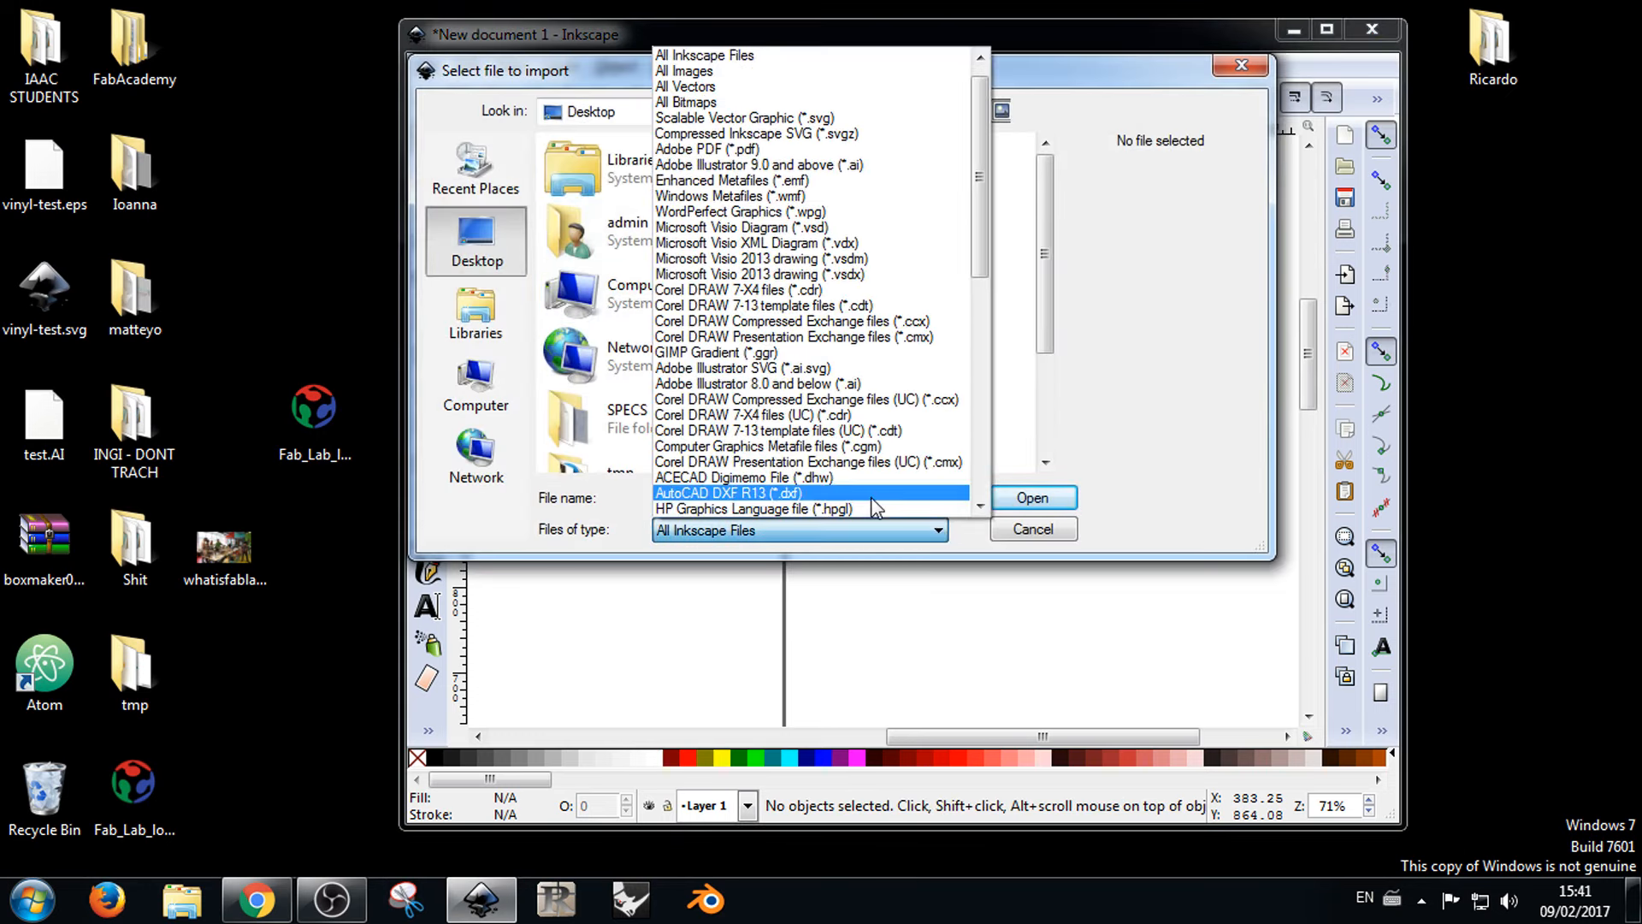
{"action": "scroll", "coordinate": [873, 504], "scroll_direction": "down", "scroll_amount": 3}
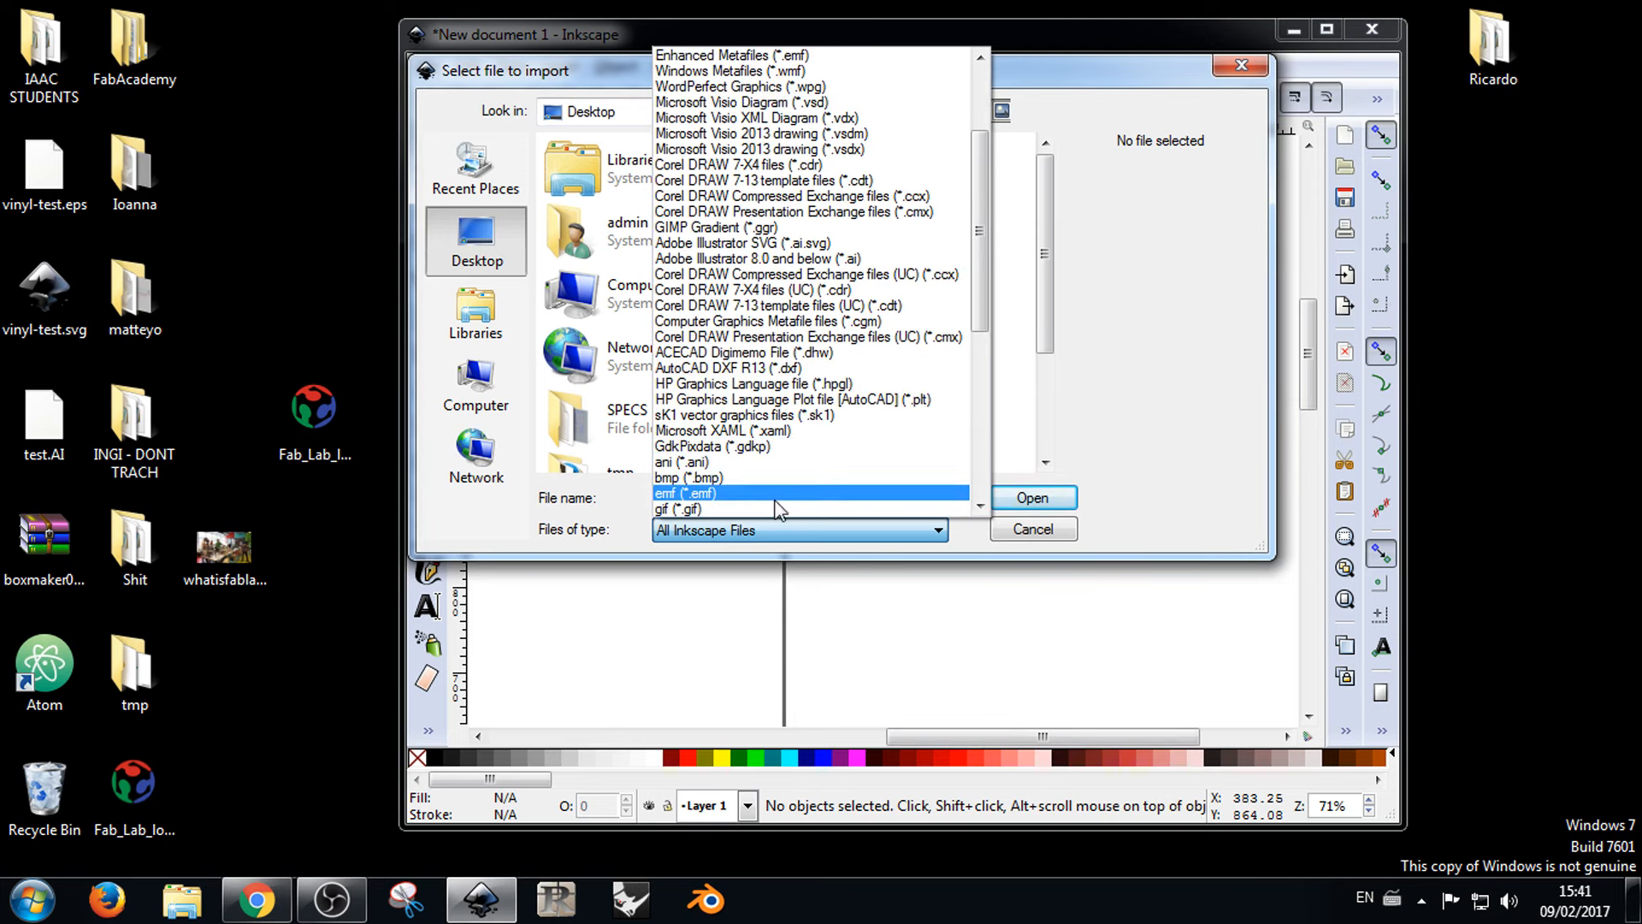
{"action": "scroll", "coordinate": [780, 489], "scroll_direction": "up", "scroll_amount": 1}
{"action": "scroll", "coordinate": [780, 483], "scroll_direction": "up", "scroll_amount": 2}
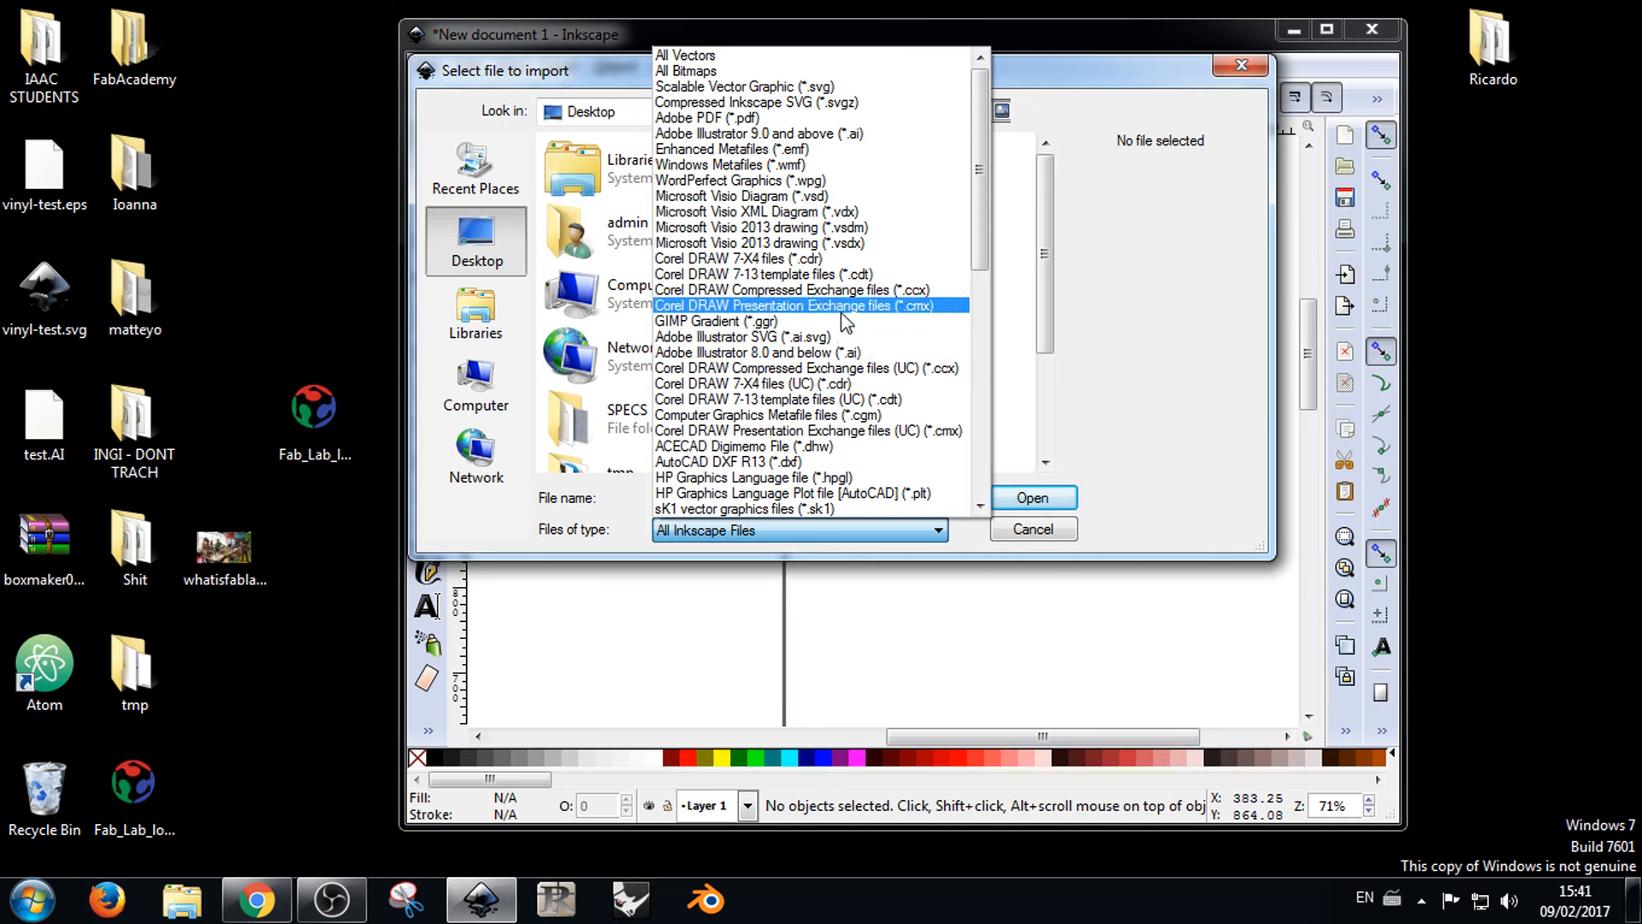
{"action": "scroll", "coordinate": [844, 325], "scroll_direction": "up", "scroll_amount": 1}
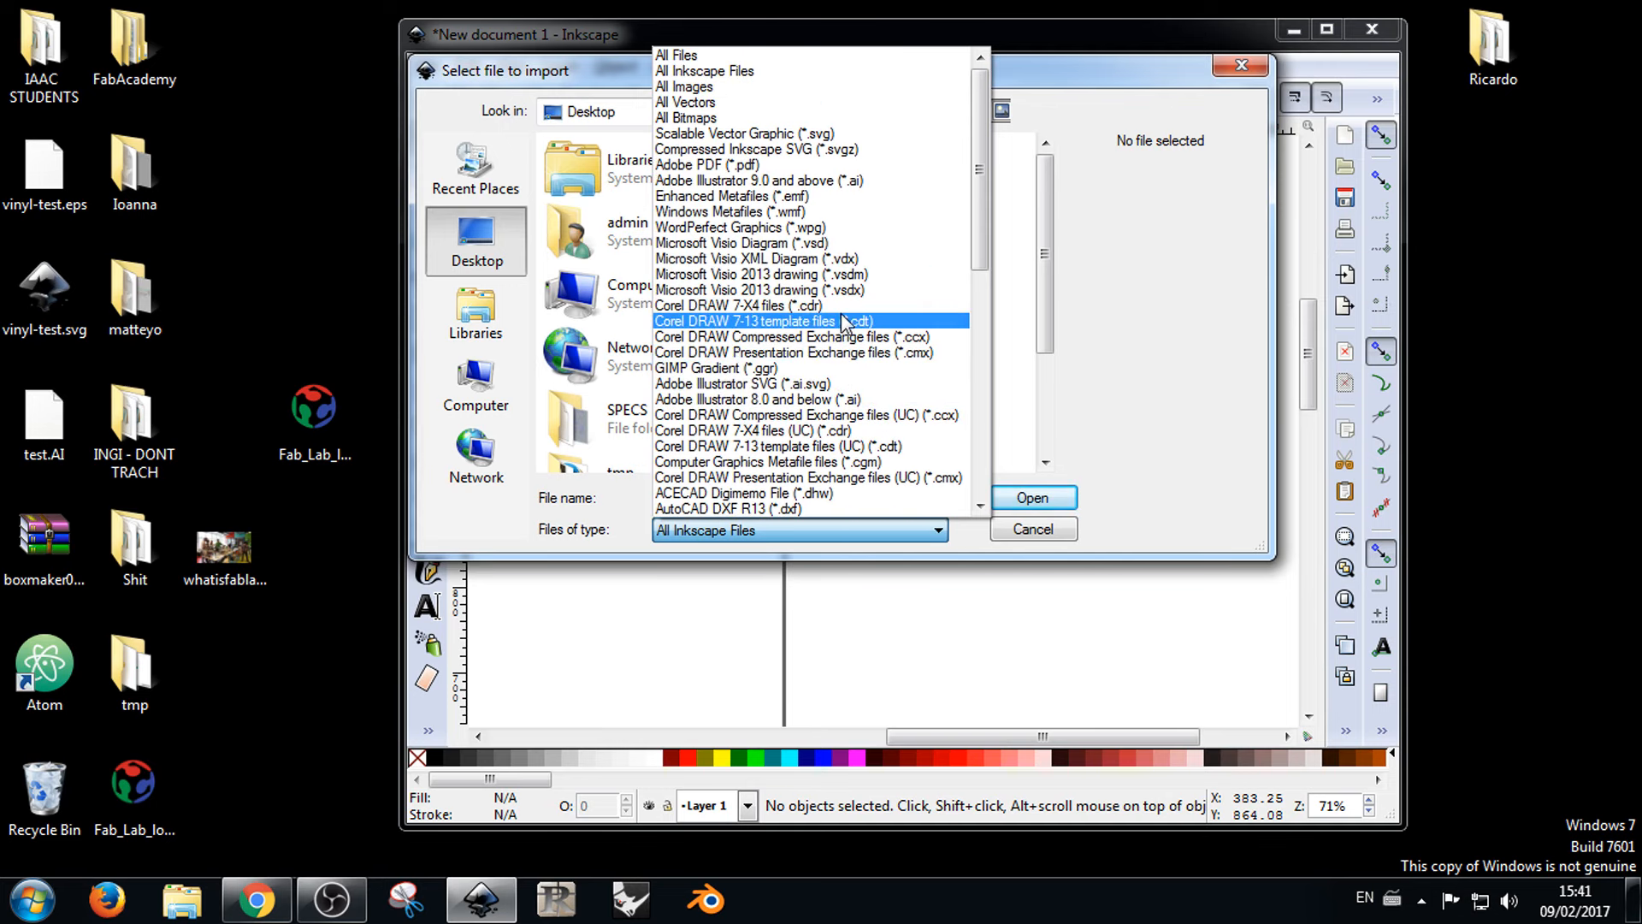
{"action": "left_click", "coordinate": [718, 88]}
{"action": "left_click_drag", "start_coordinate": [1046, 249], "coordinate": [1037, 425]}
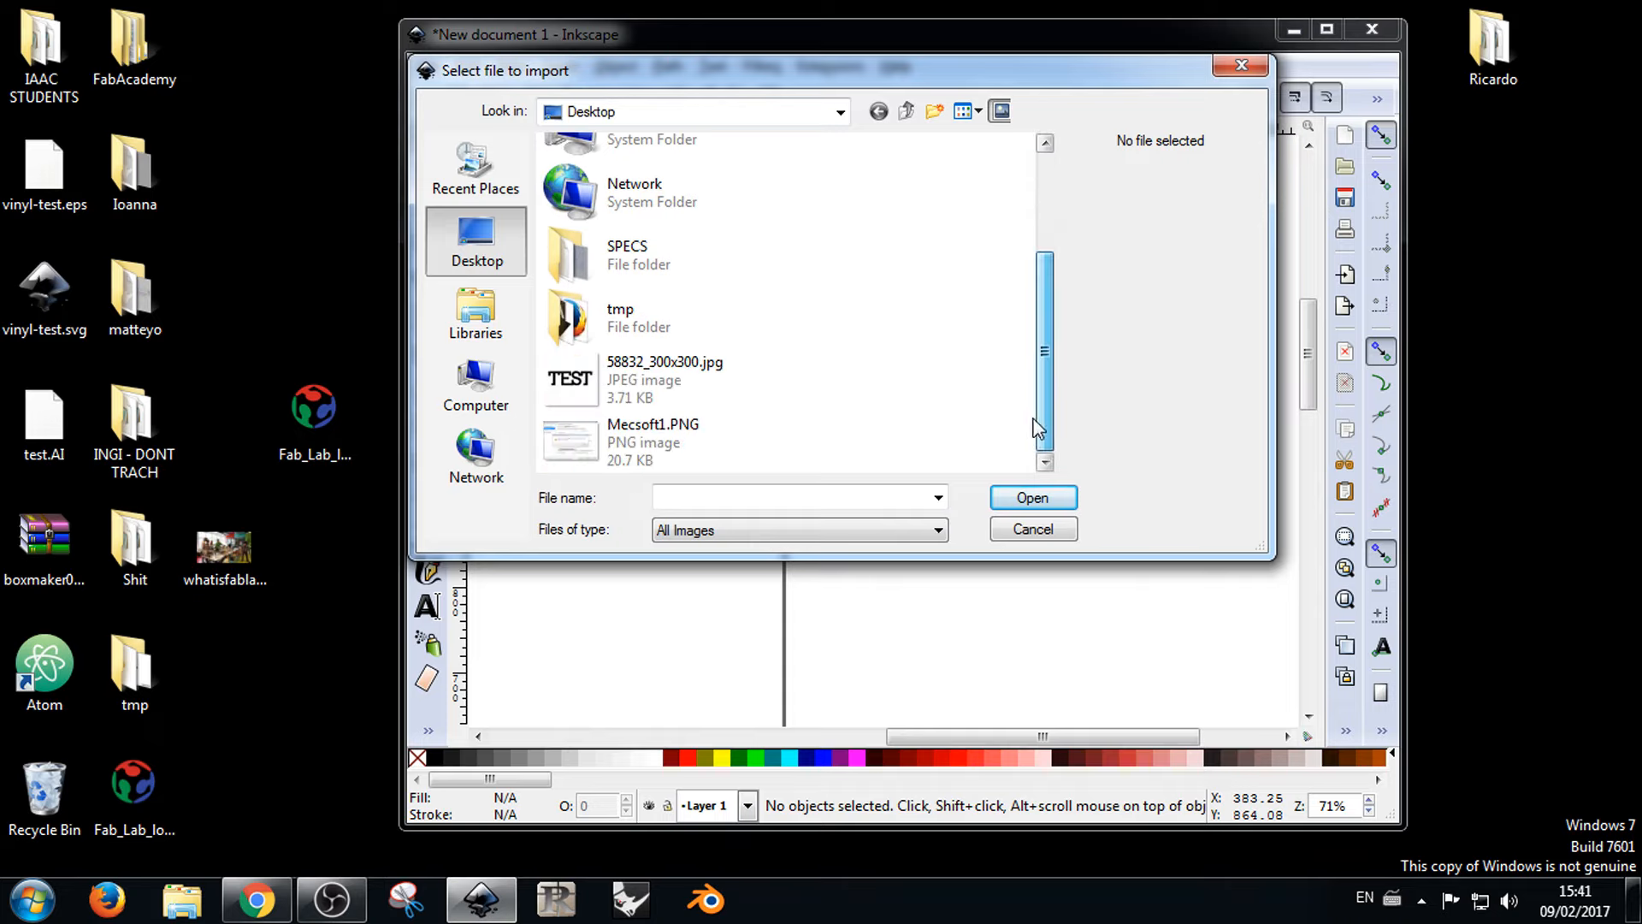
{"action": "left_click_drag", "start_coordinate": [1255, 549], "coordinate": [1467, 847]}
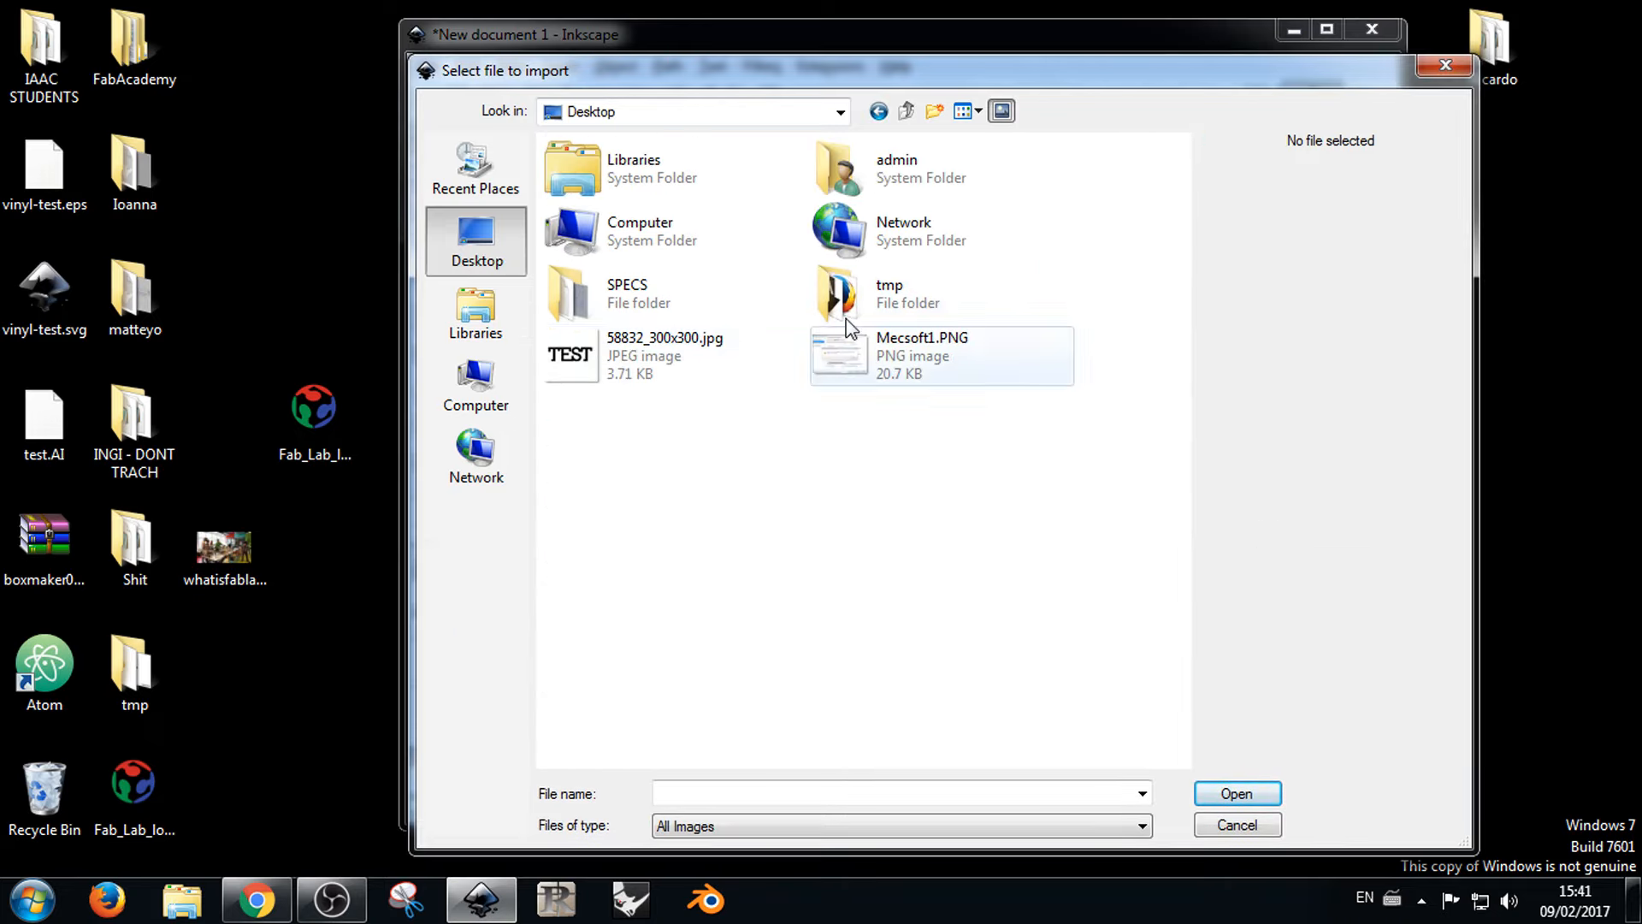
Step: Rename the recently saved Fab Lab logo on the desktop as zxzxzx.png and move it below the whatisfablab.jpg file
{"action": "left_click", "coordinate": [128, 821]}
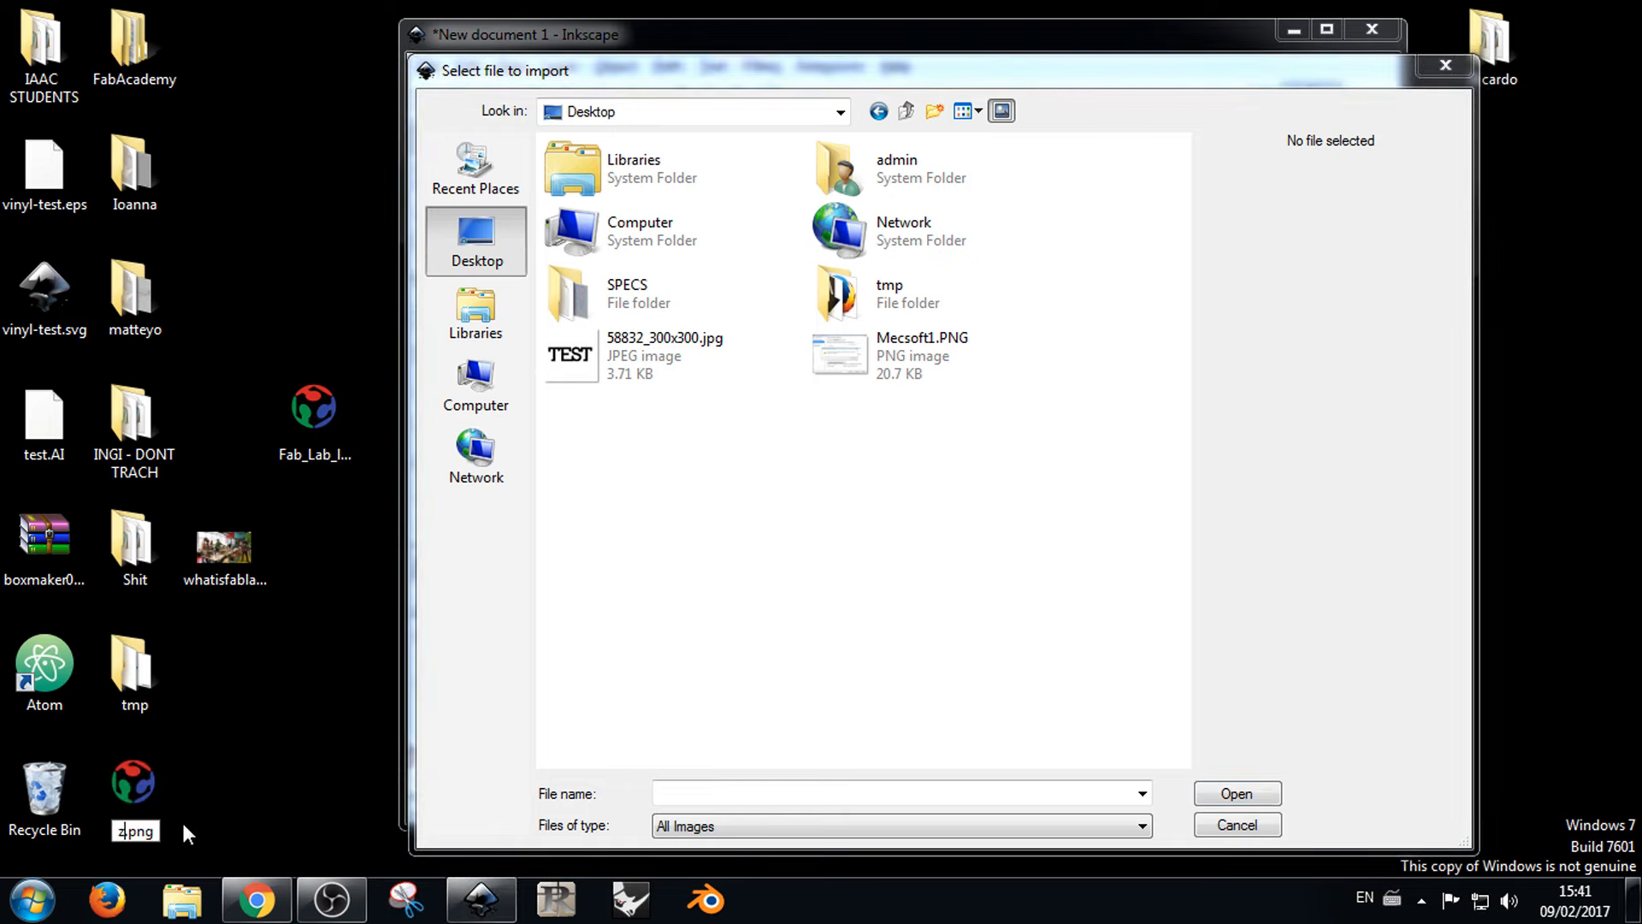
{"action": "type", "text": "zxzxzx"}
{"action": "key", "text": "Return"}
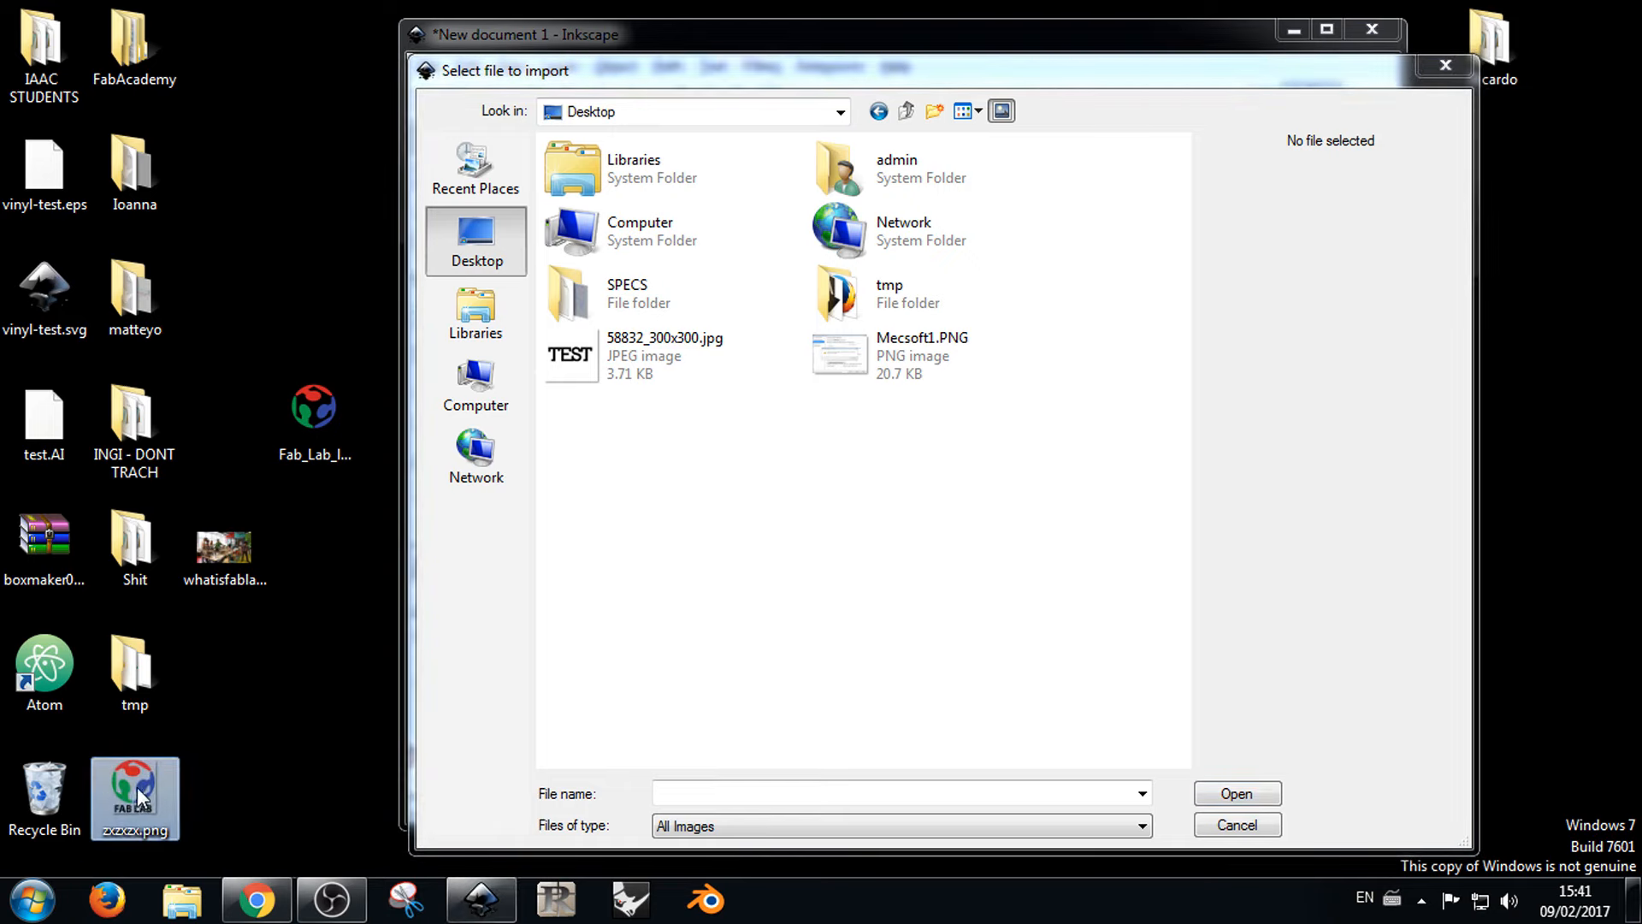
{"action": "left_click_drag", "start_coordinate": [137, 787], "coordinate": [224, 670]}
{"action": "left_click", "coordinate": [340, 436]}
{"action": "left_click", "coordinate": [207, 557]}
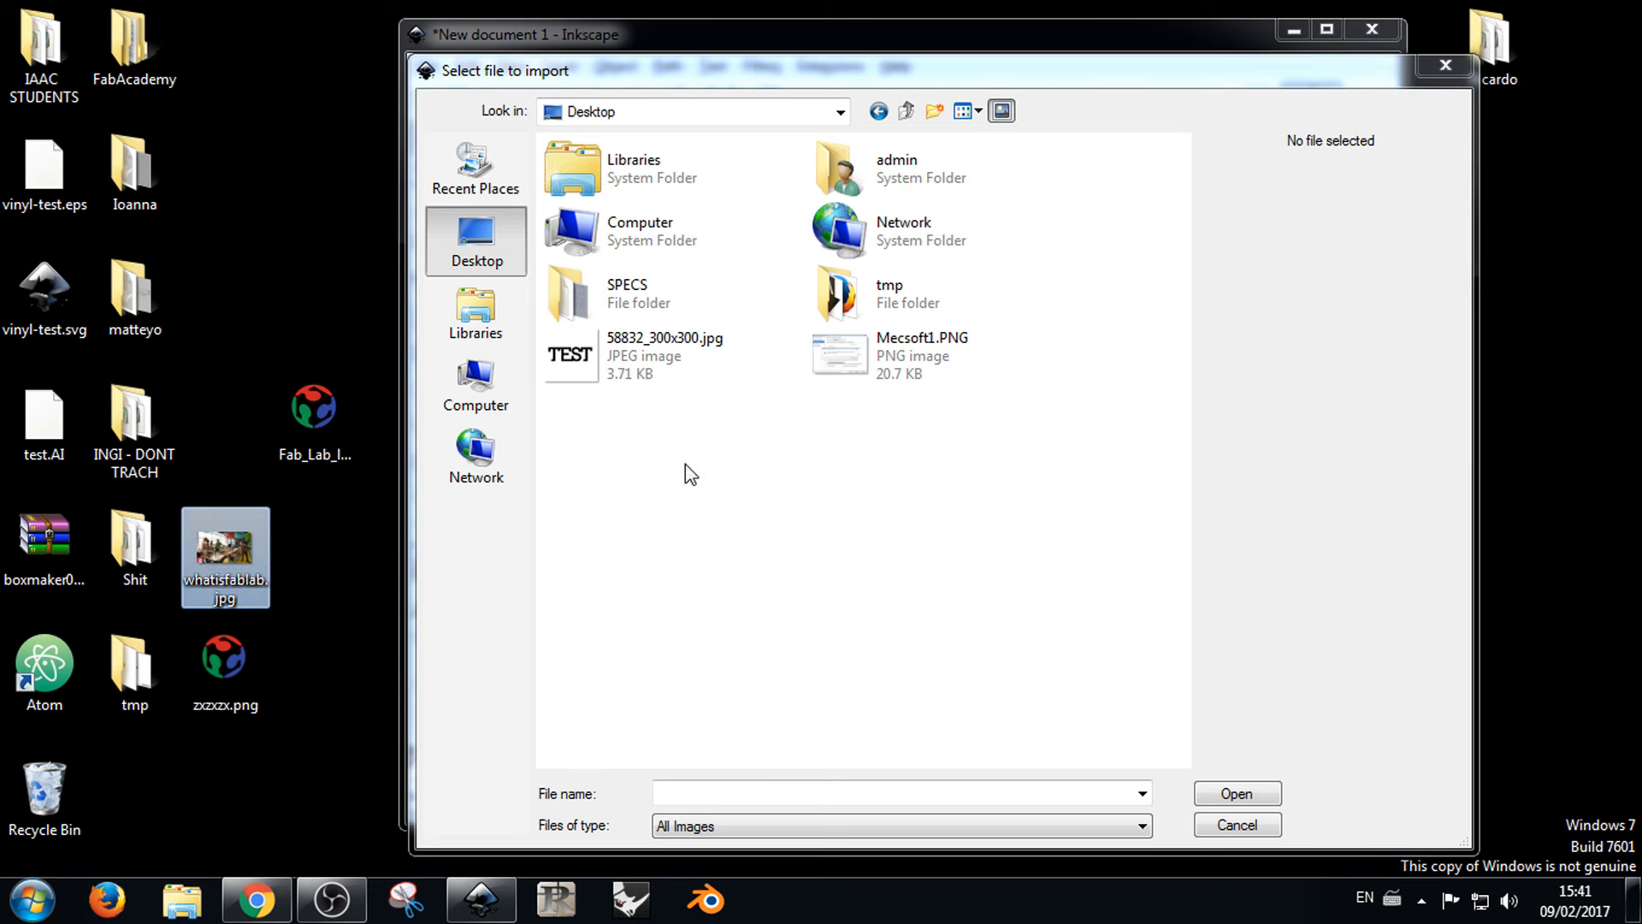
Step: Check the Computer location for the logo file, return to the Desktop folder and set the file filter to All Files
{"action": "left_click", "coordinate": [1123, 825]}
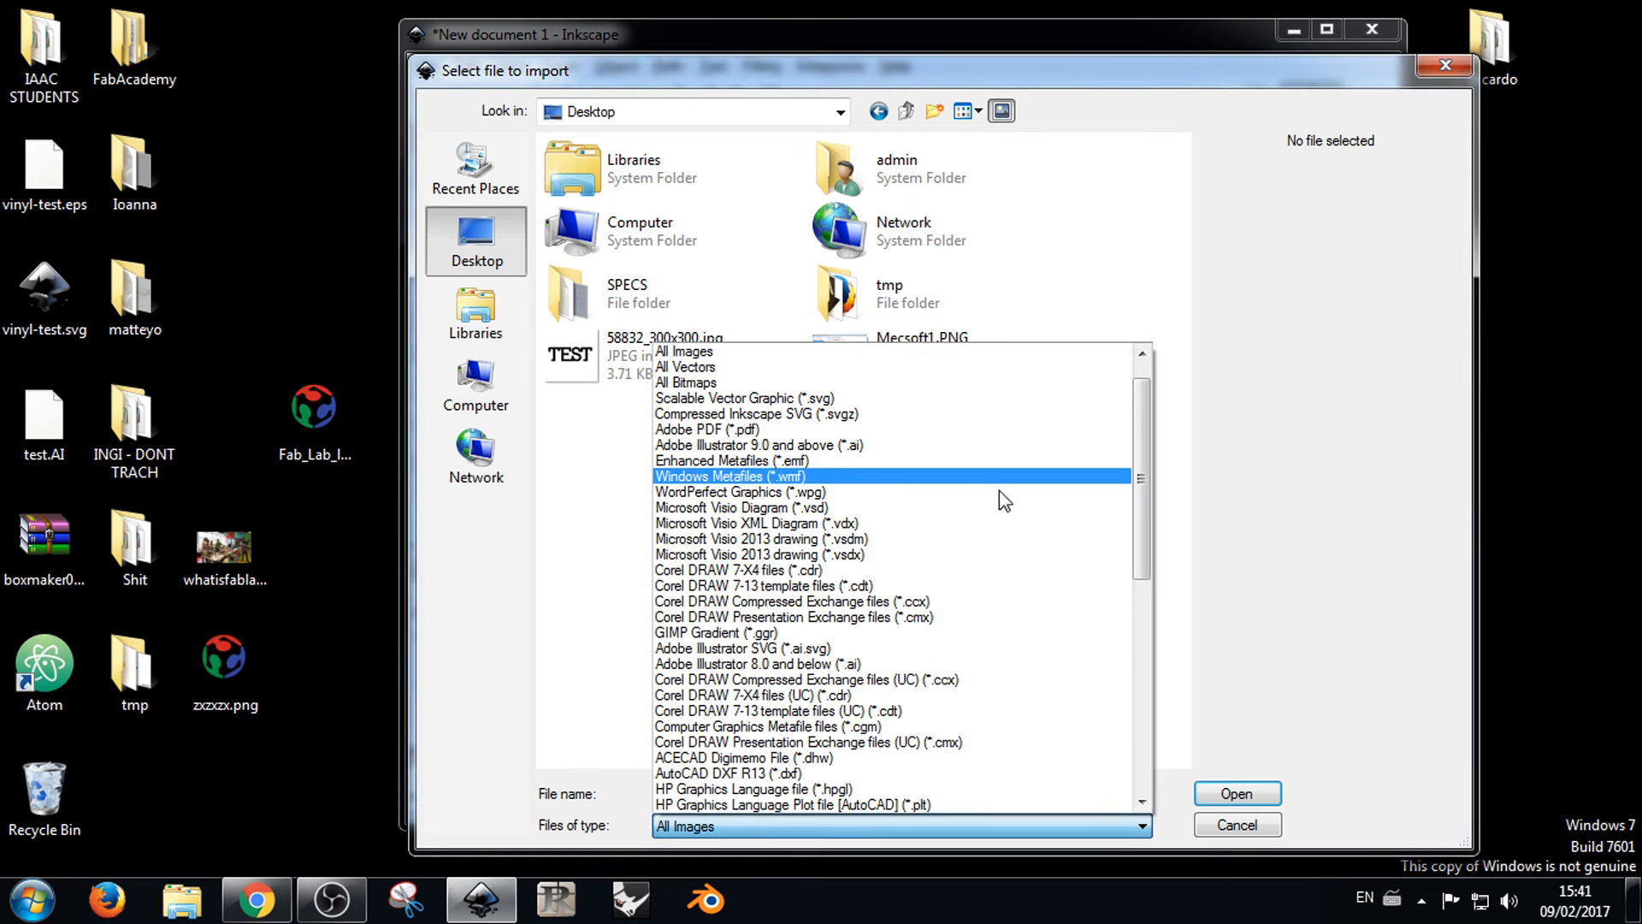
{"action": "left_click", "coordinate": [321, 647]}
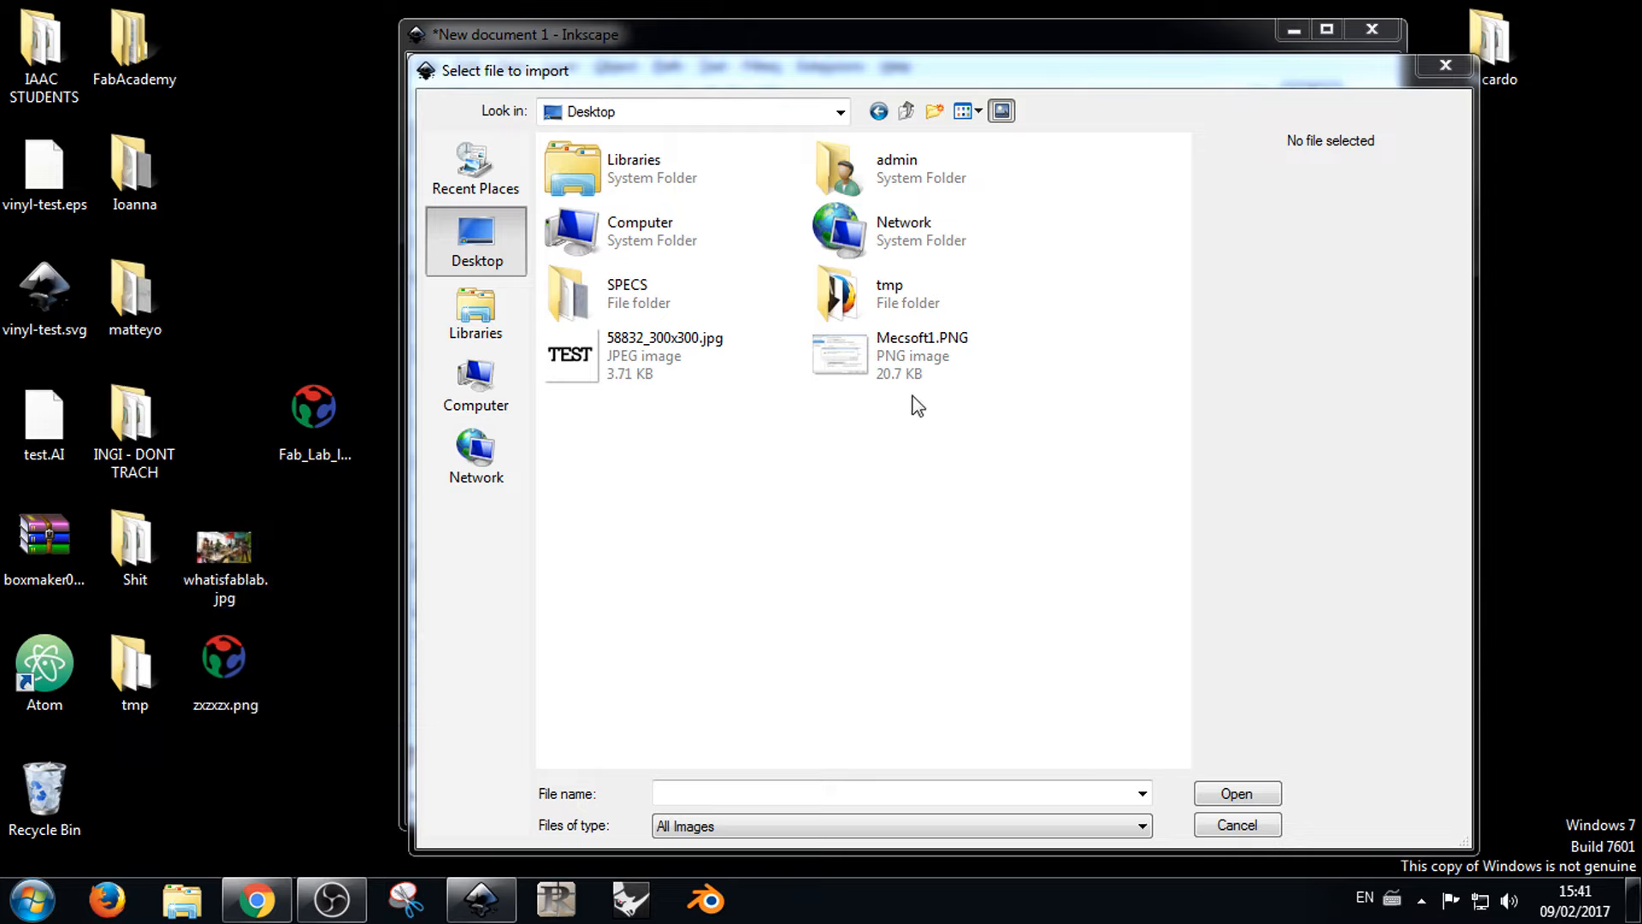
{"action": "left_click", "coordinate": [1069, 834]}
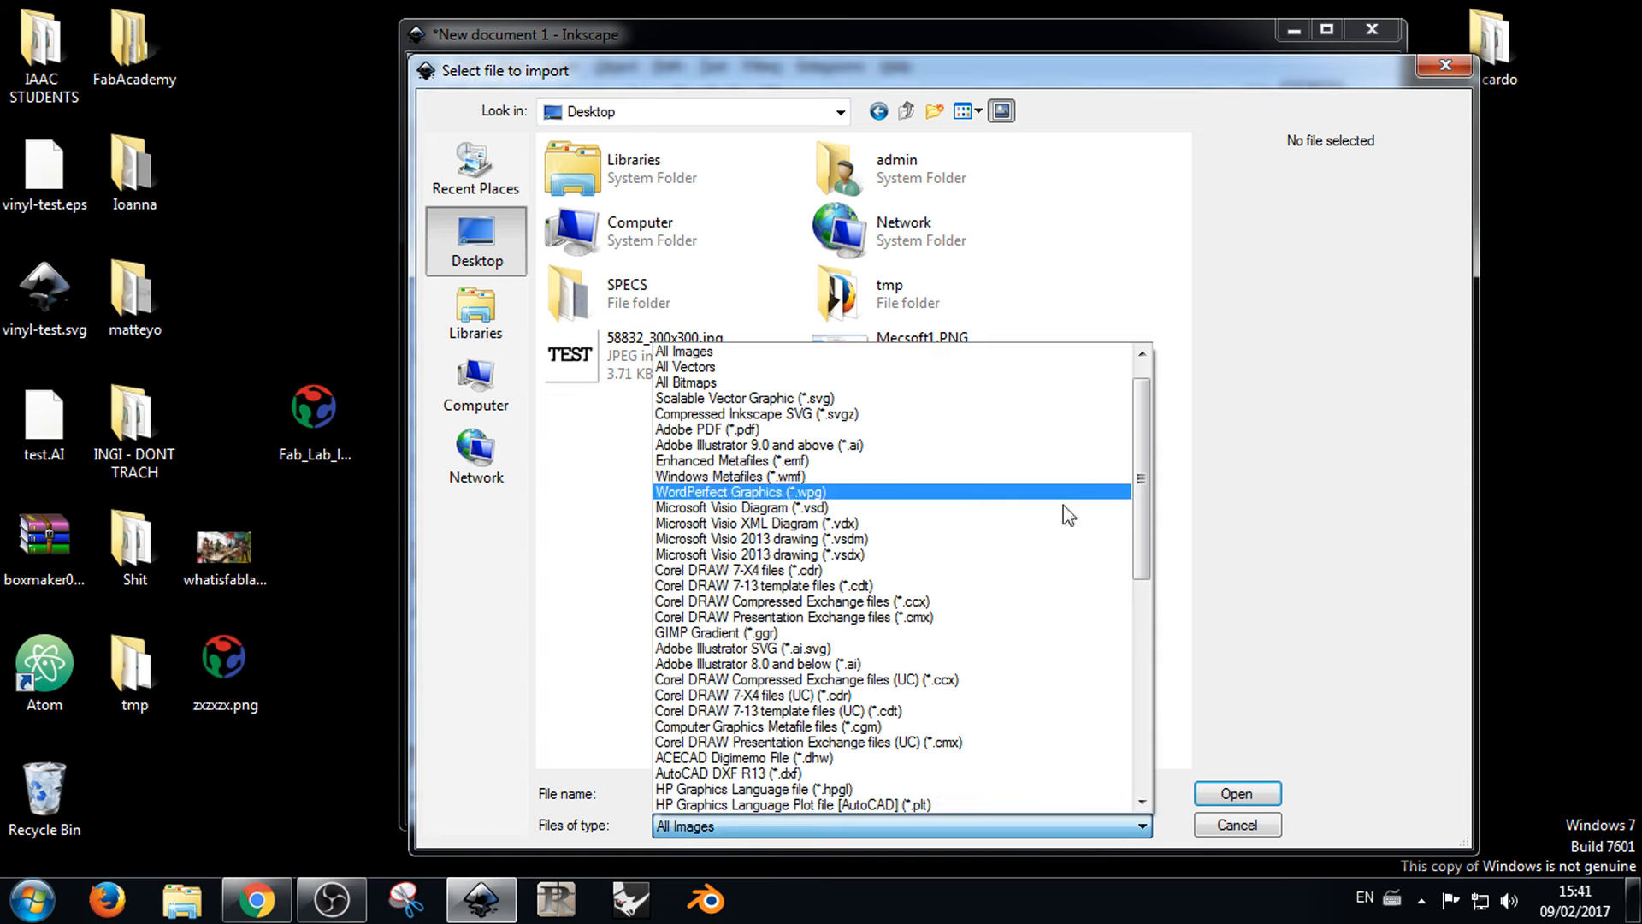
{"action": "left_click", "coordinate": [827, 359]}
{"action": "left_click", "coordinate": [474, 389]}
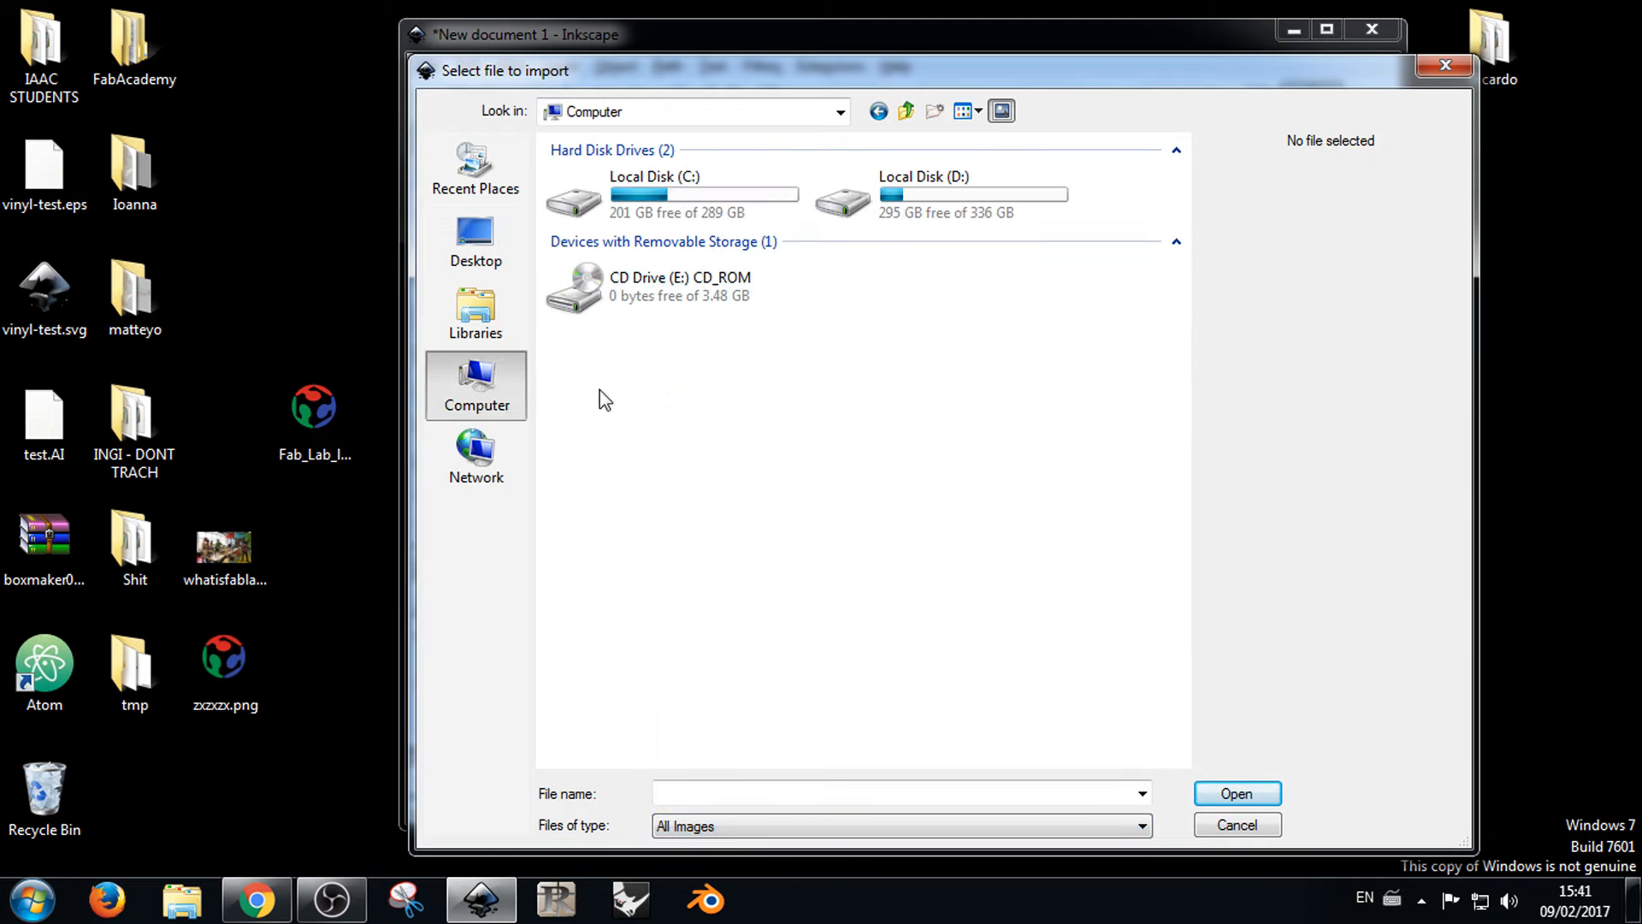
{"action": "left_click", "coordinate": [476, 239]}
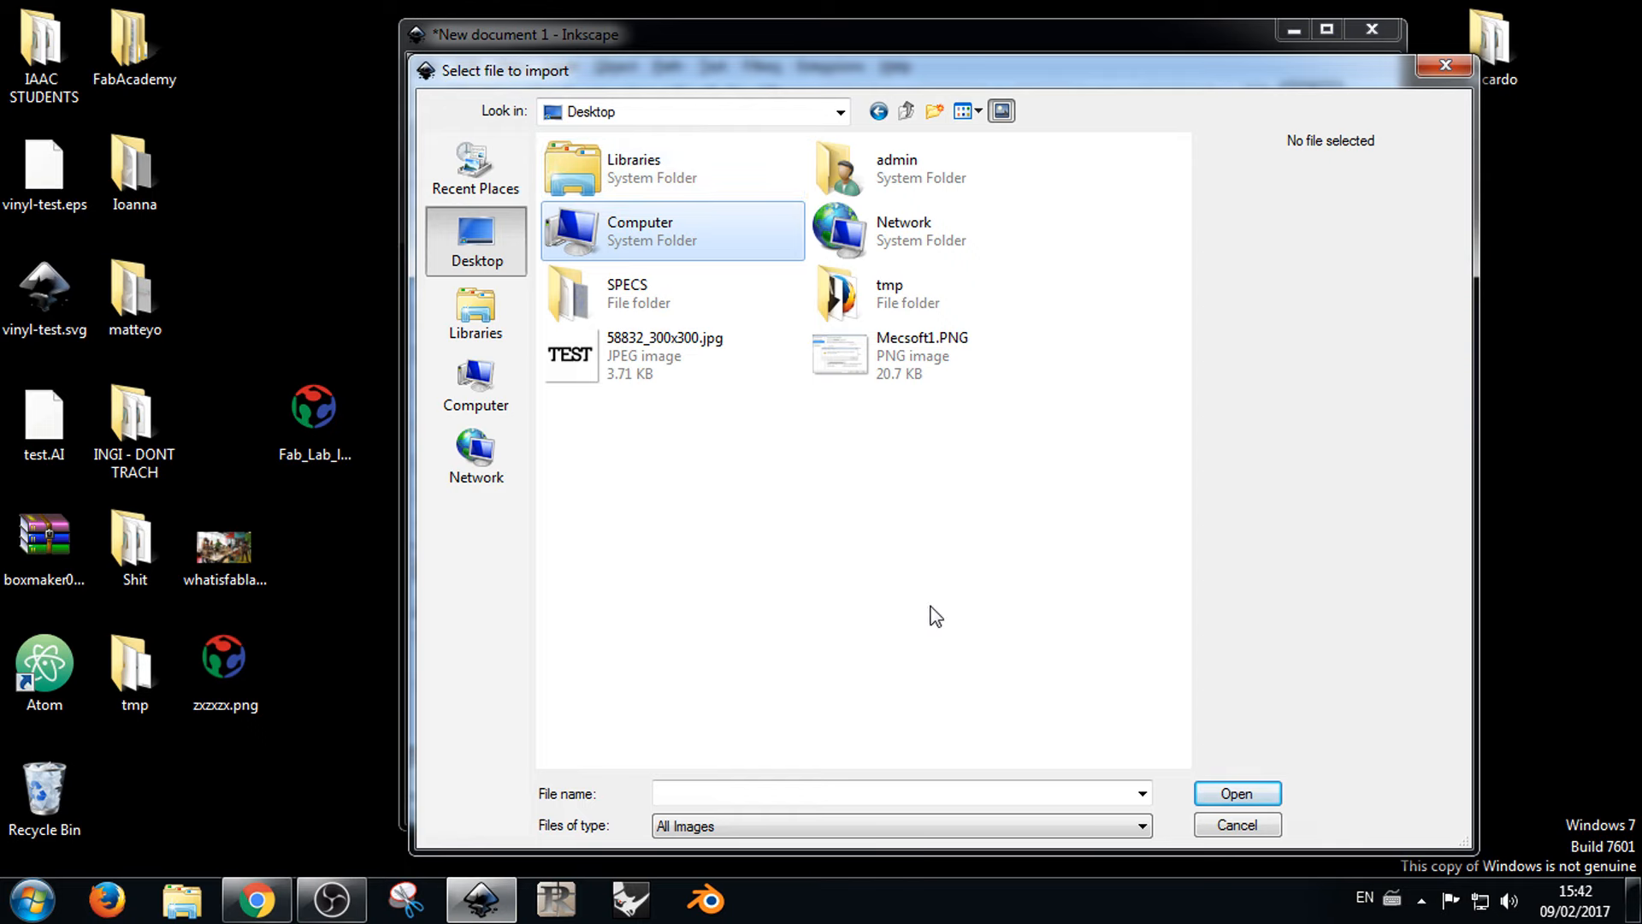
{"action": "left_click", "coordinate": [1141, 826]}
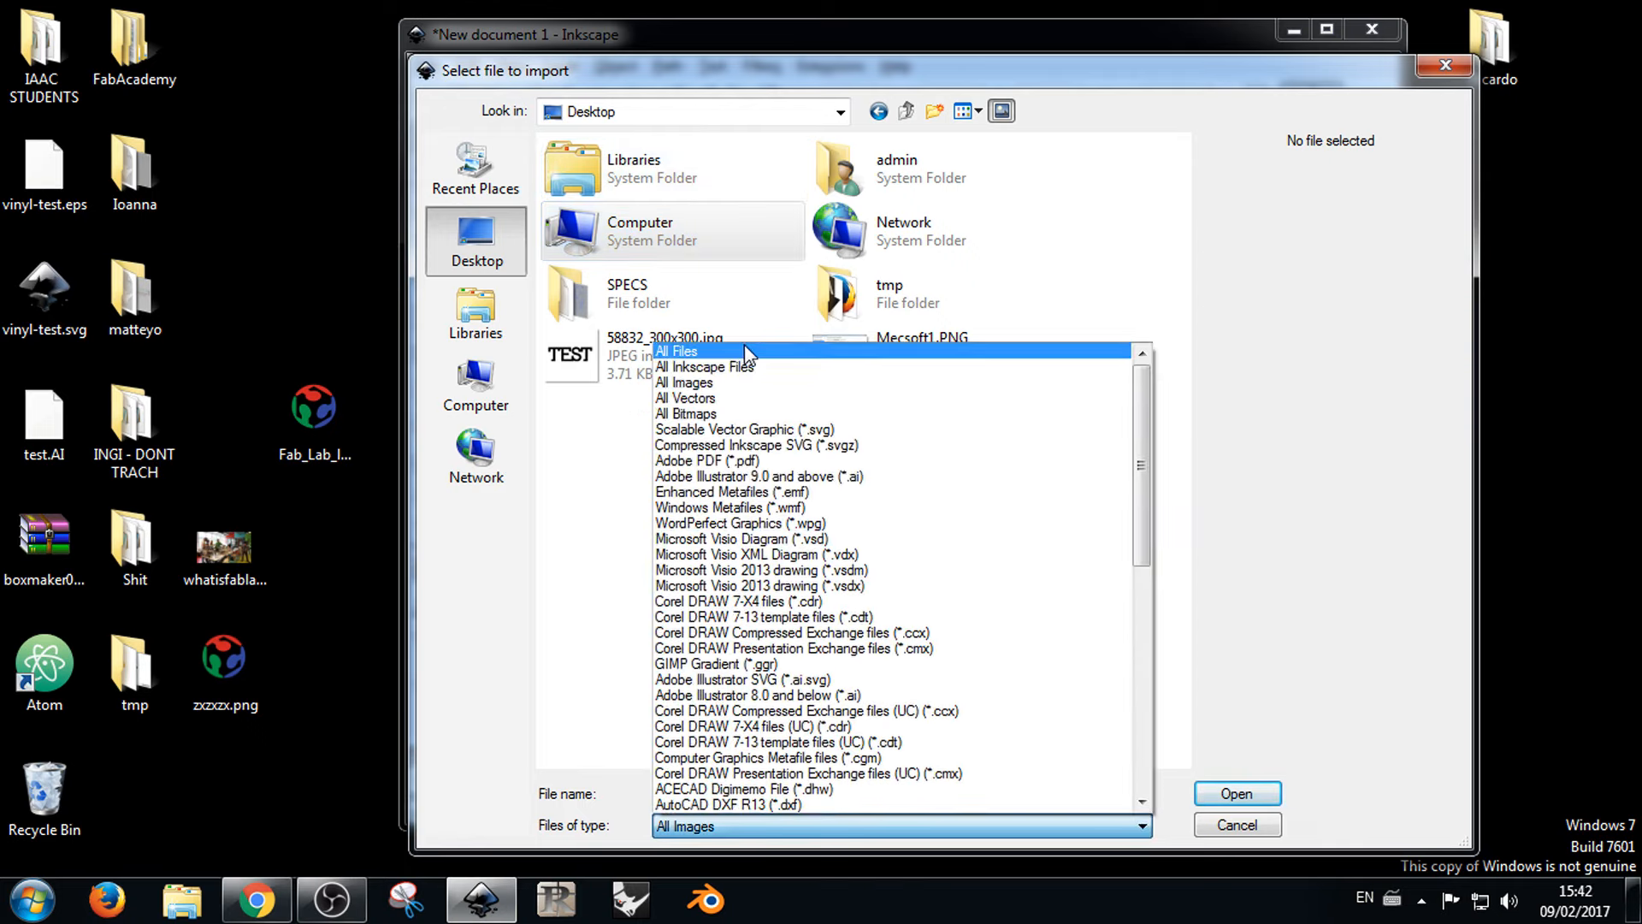
{"action": "left_click", "coordinate": [744, 351]}
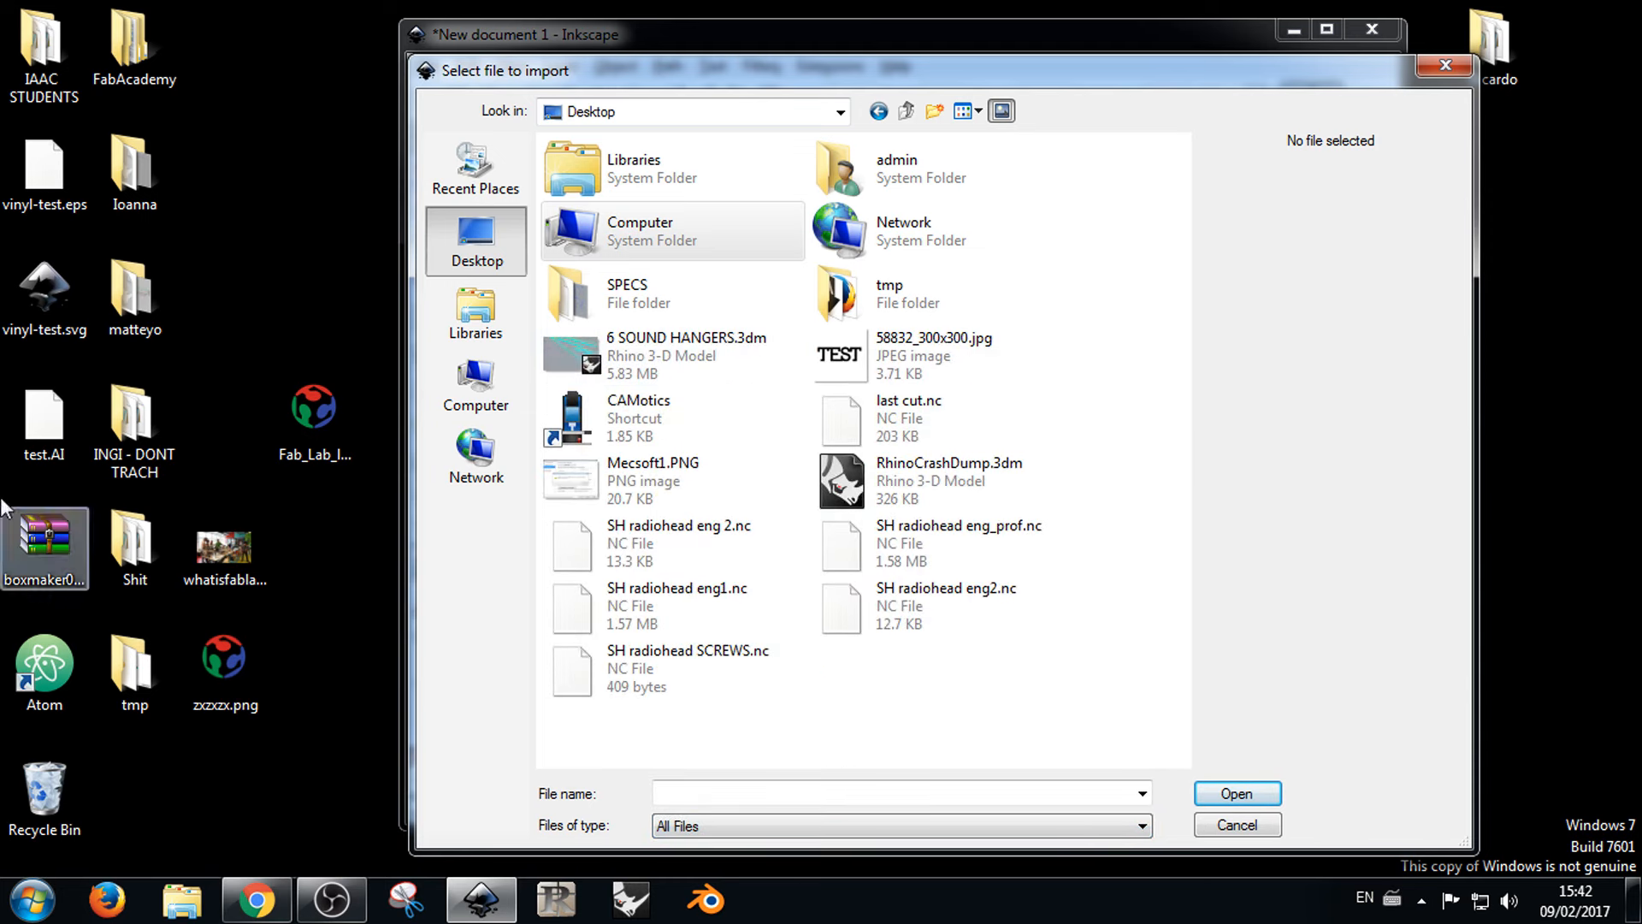
Step: Show the import dialog's files as large icons and switch the display to List
{"action": "left_click", "coordinate": [975, 112]}
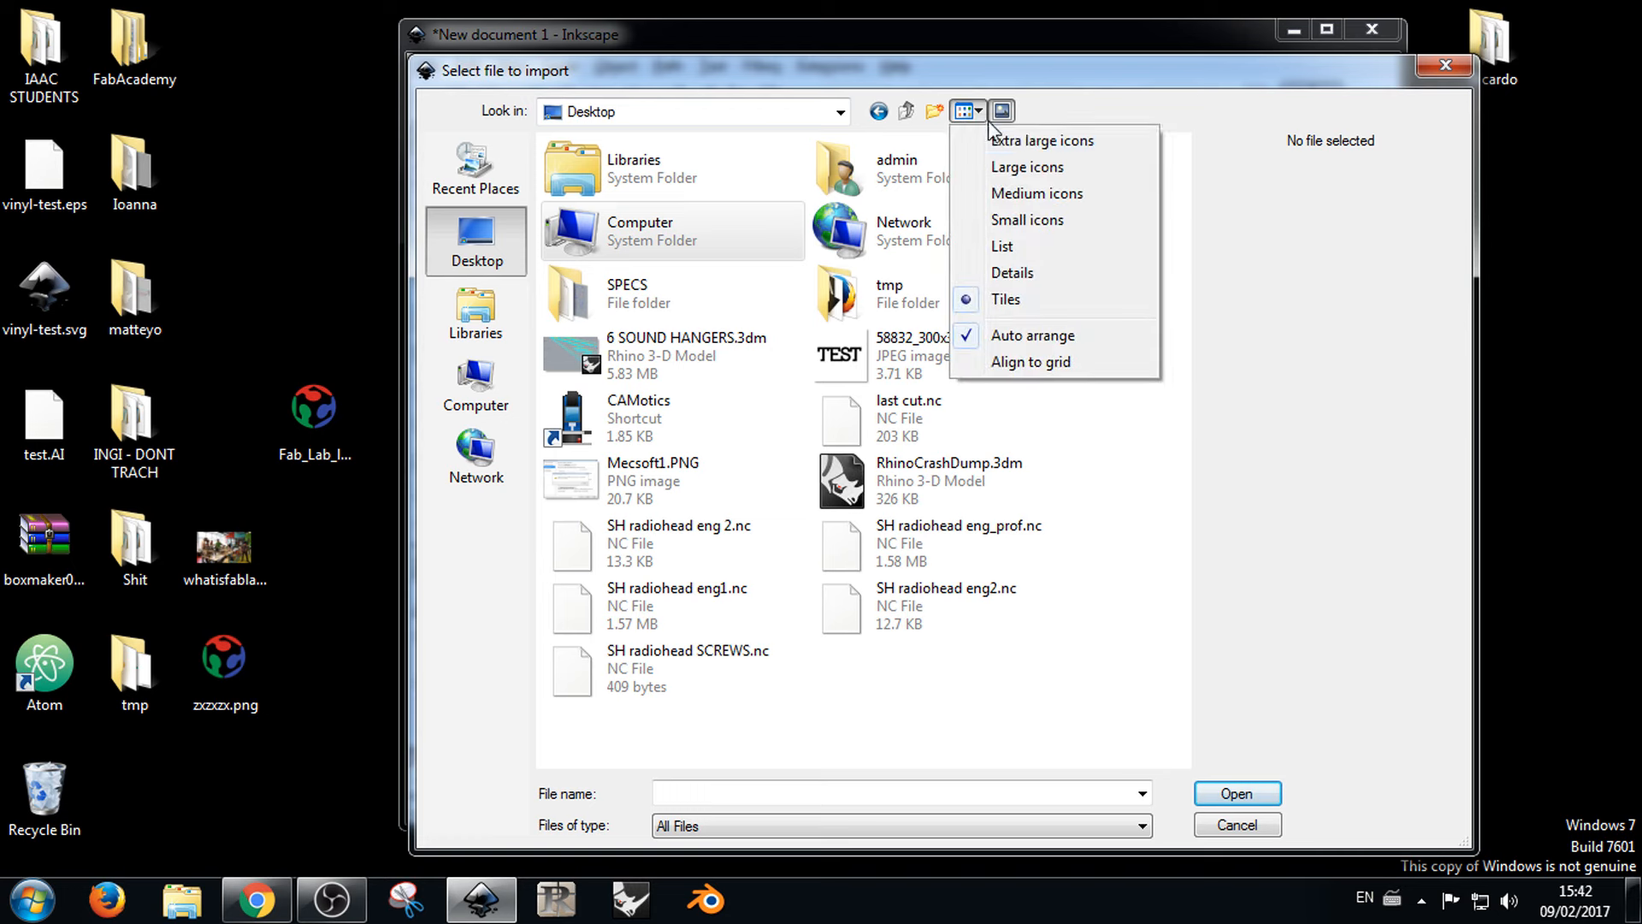
{"action": "left_click", "coordinate": [1045, 167]}
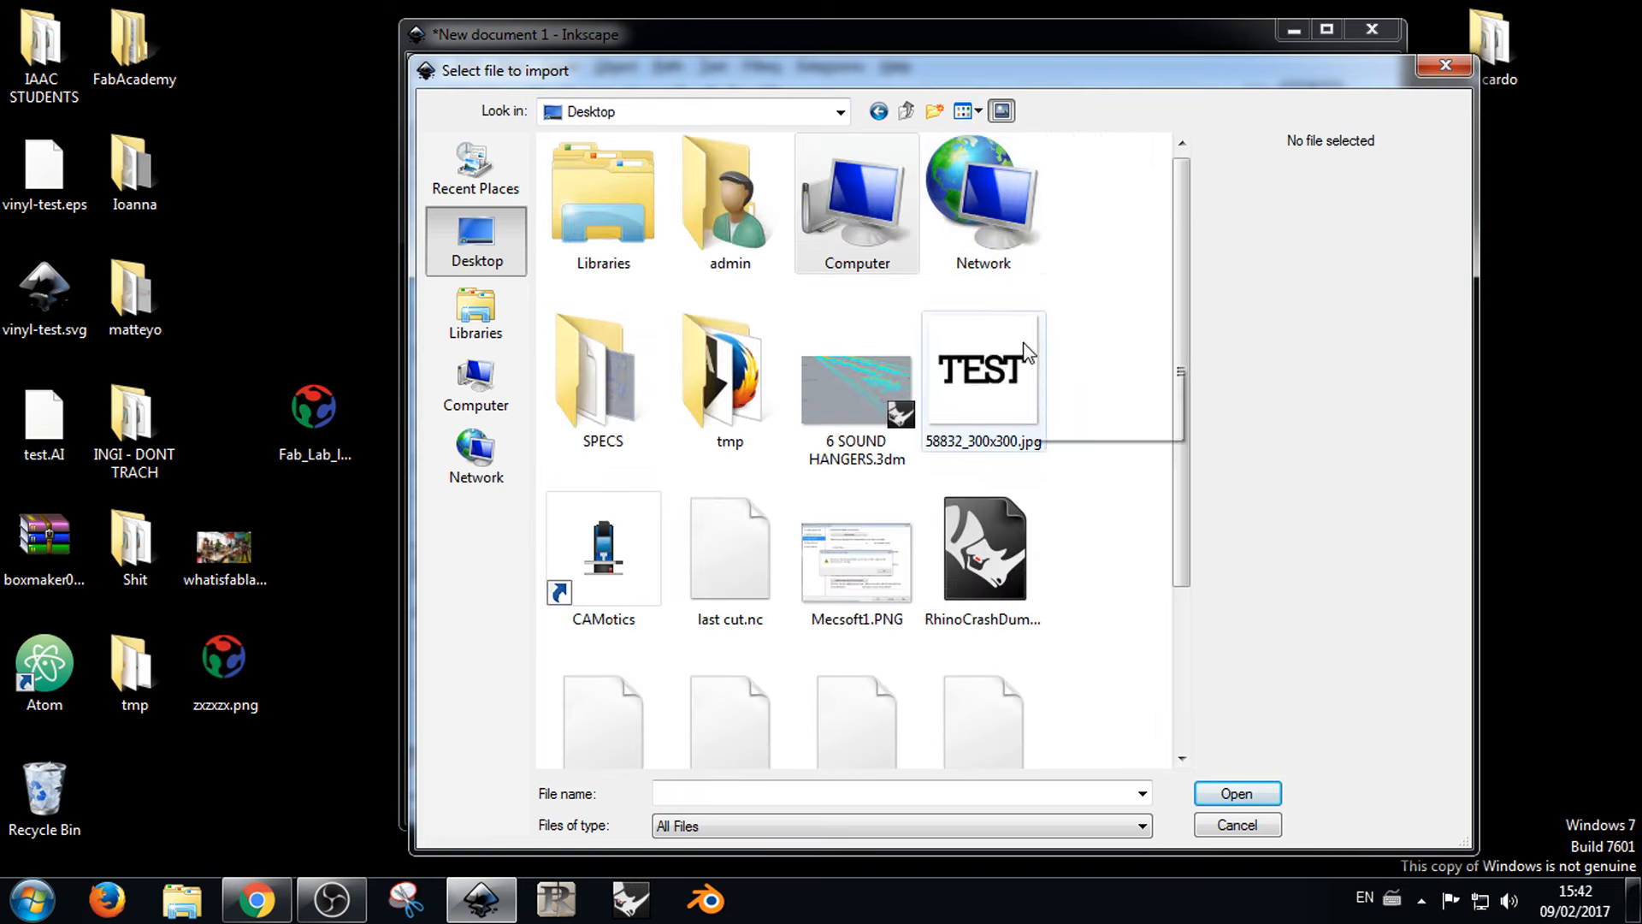
{"action": "left_click", "coordinate": [975, 111]}
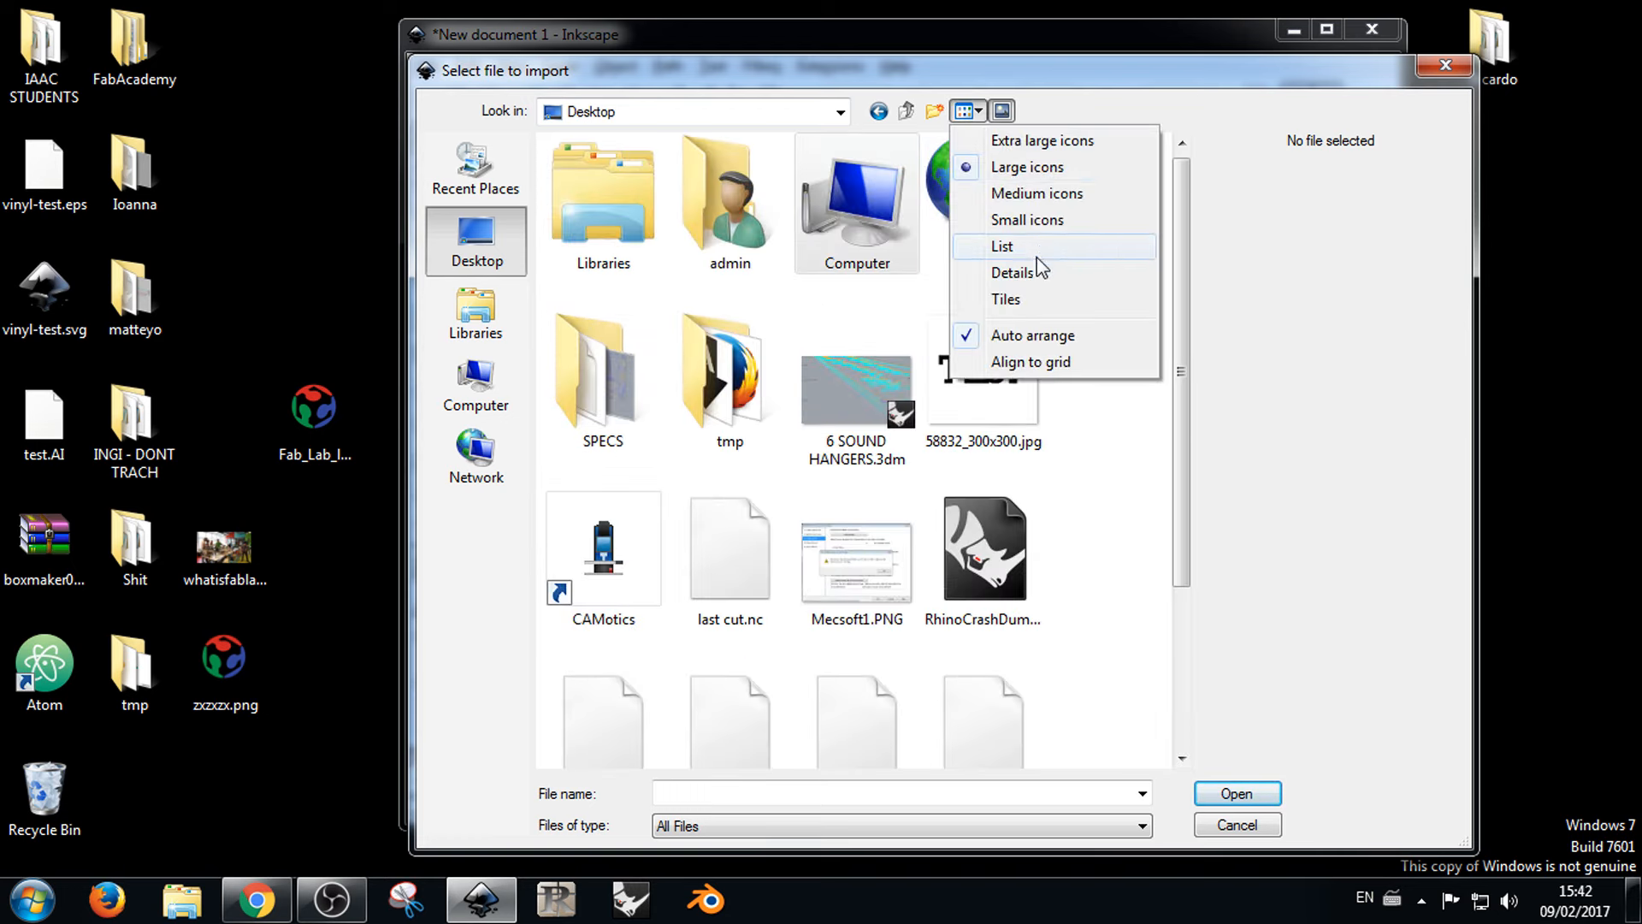
{"action": "left_click", "coordinate": [1039, 249]}
Step: Preview Mecsoft1.PNG and import 58832_300x300.jpg as an embedded image instead
{"action": "left_click", "coordinate": [657, 358]}
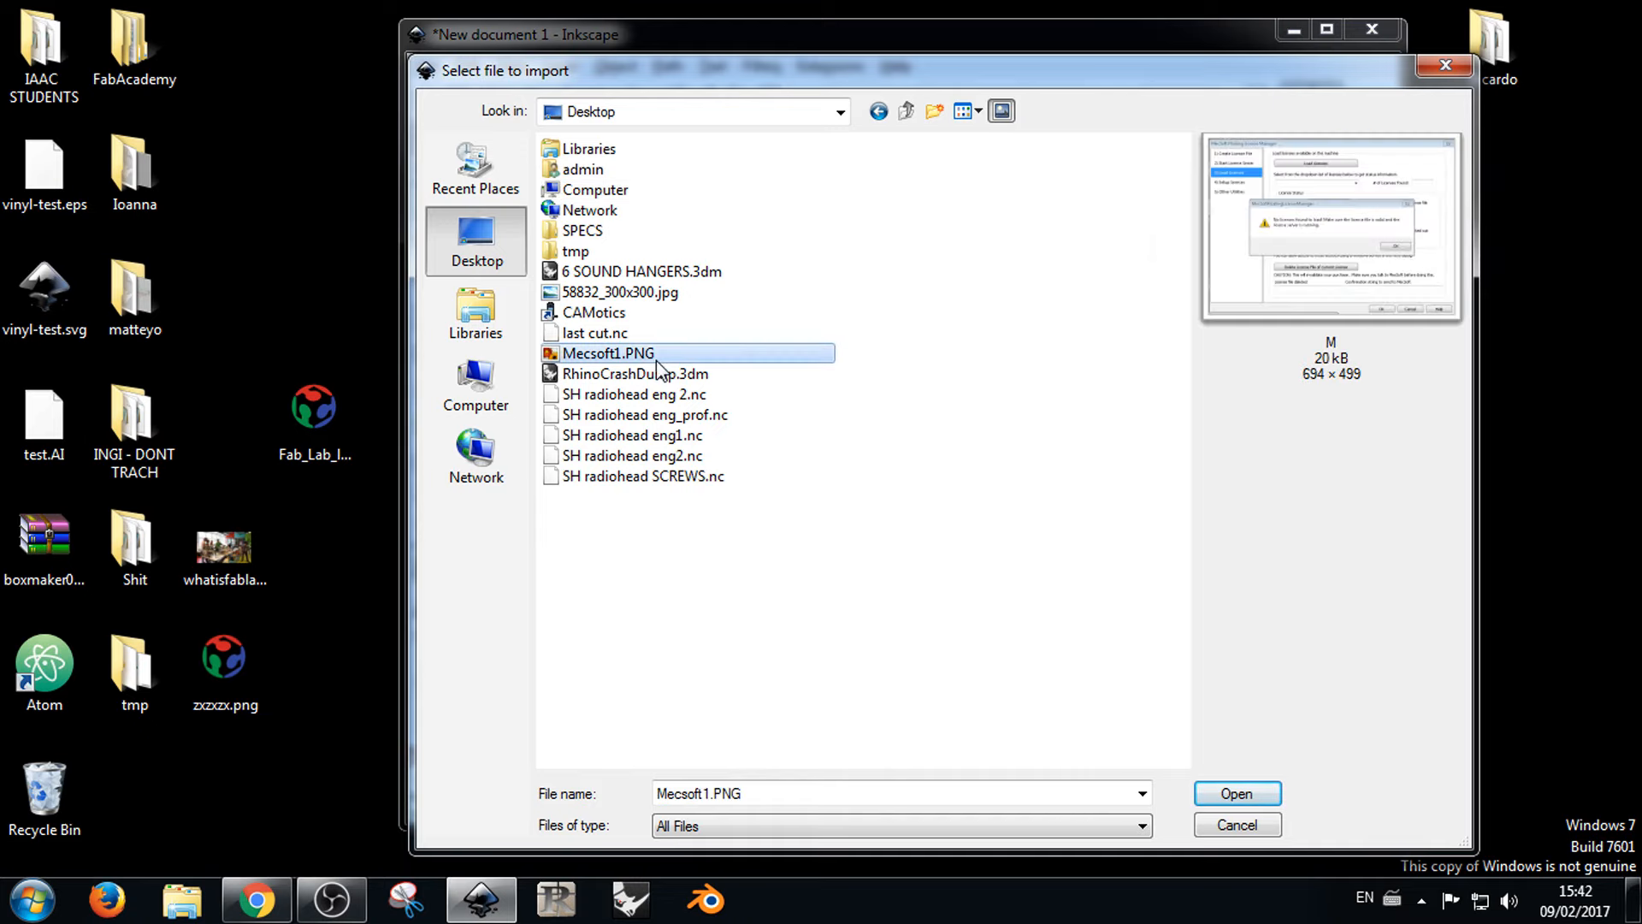
{"action": "left_click", "coordinate": [667, 293]}
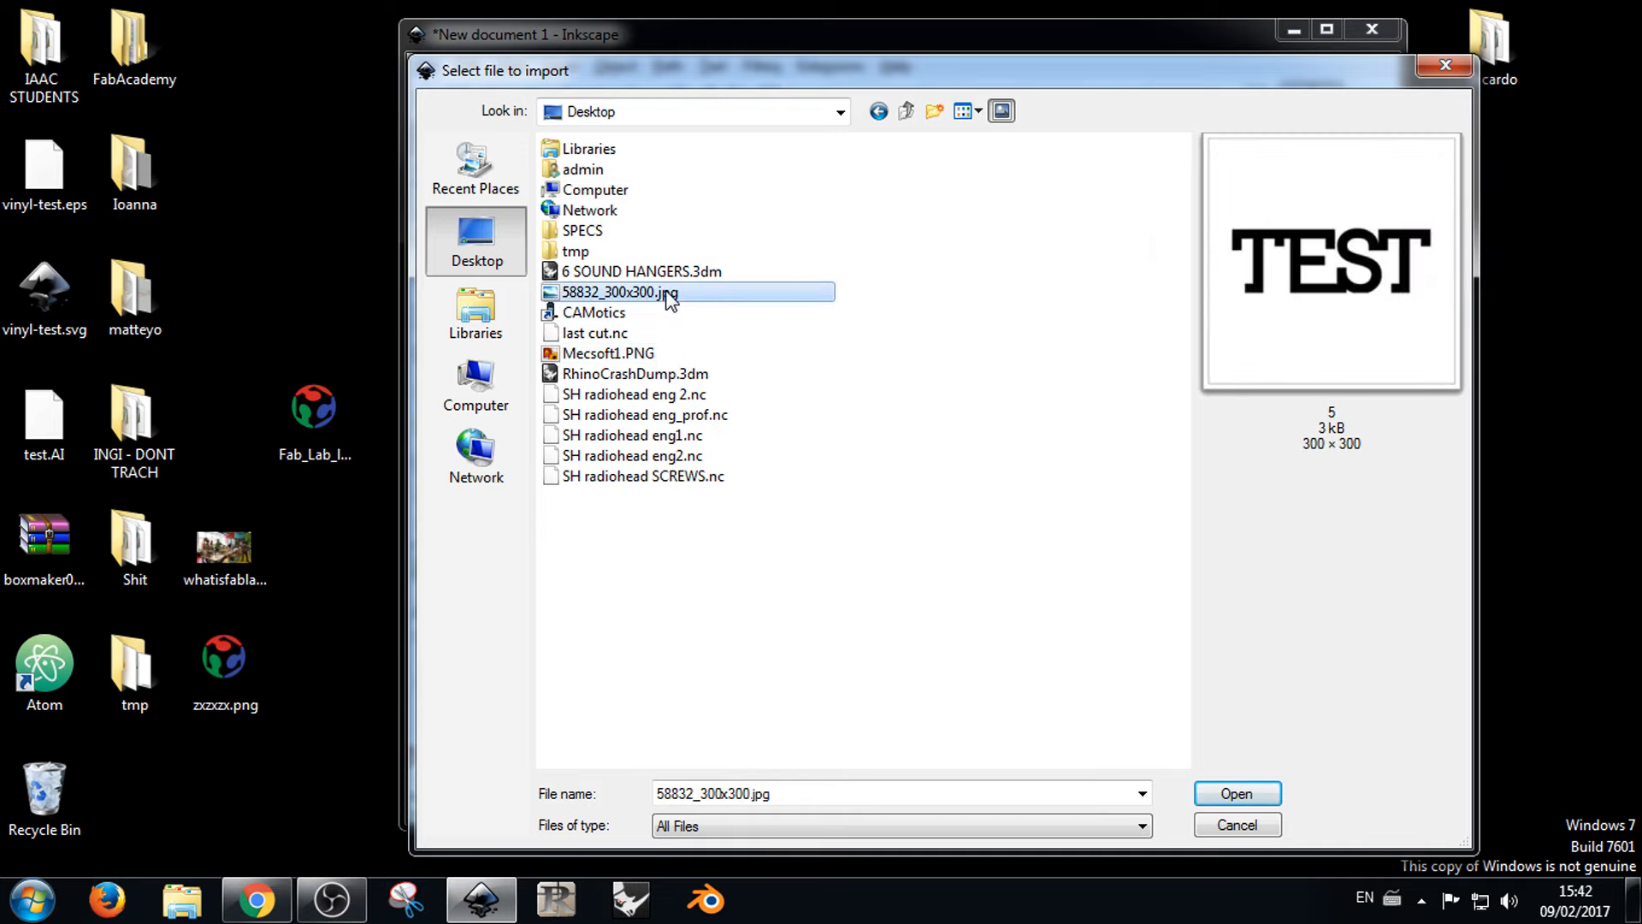
{"action": "left_click", "coordinate": [1244, 792]}
{"action": "left_click", "coordinate": [1020, 599]}
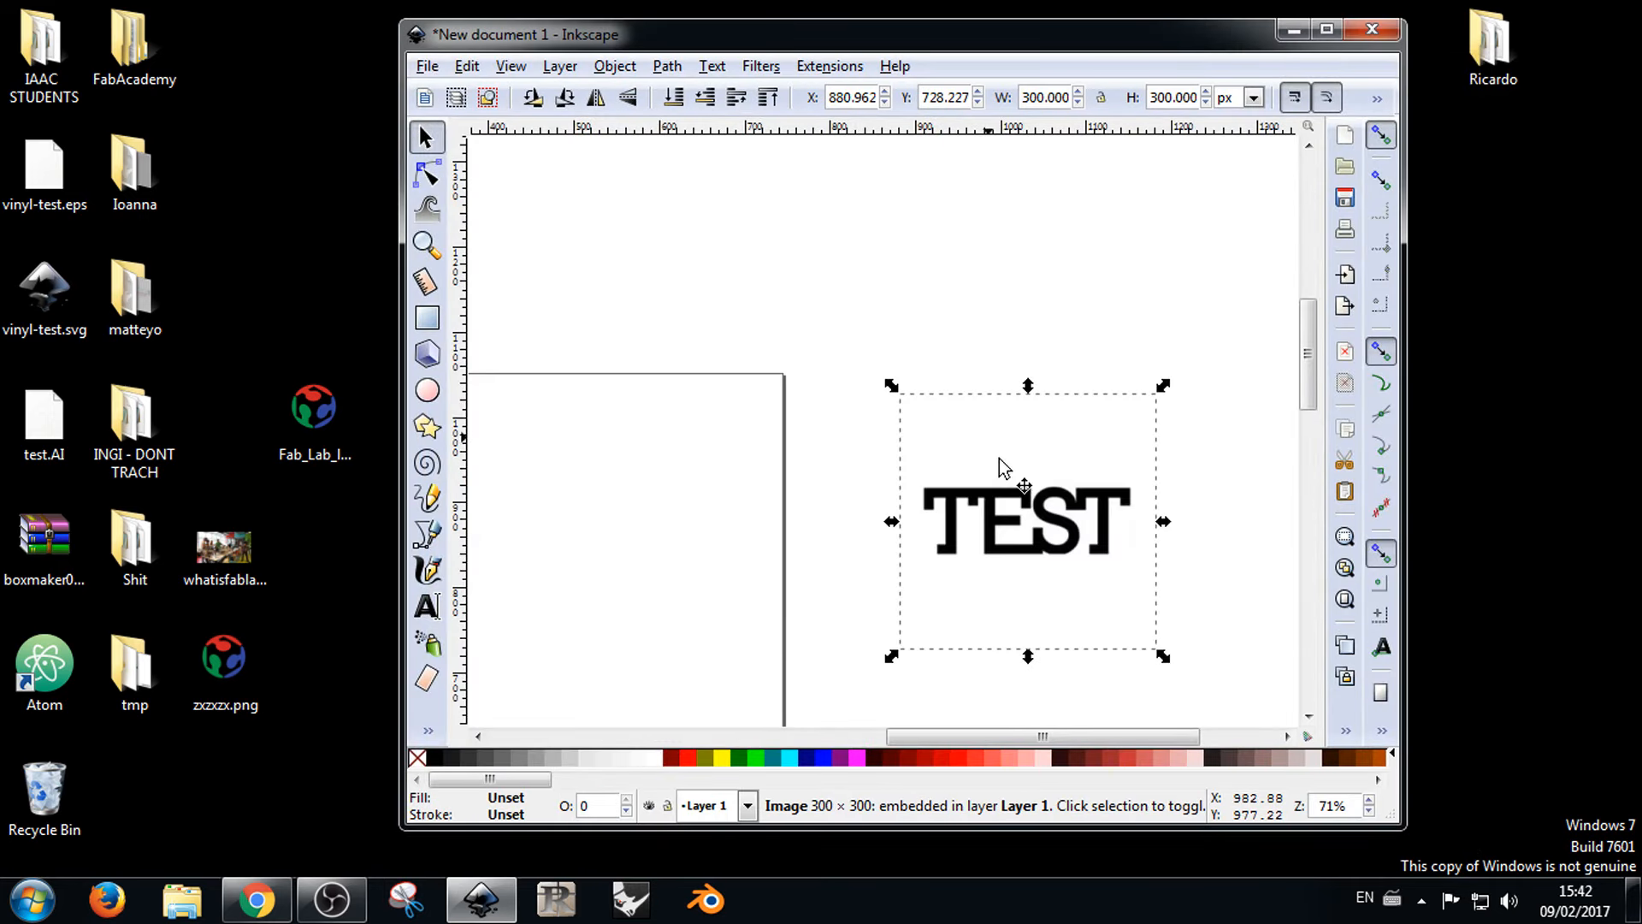
Step: Move the imported TEST image onto the page and inspect the edges of its letters at high magnification
{"action": "left_click_drag", "start_coordinate": [973, 517], "coordinate": [589, 509]}
{"action": "scroll", "coordinate": [710, 469], "scroll_direction": "up", "scroll_amount": 15, "text": "ctrl"}
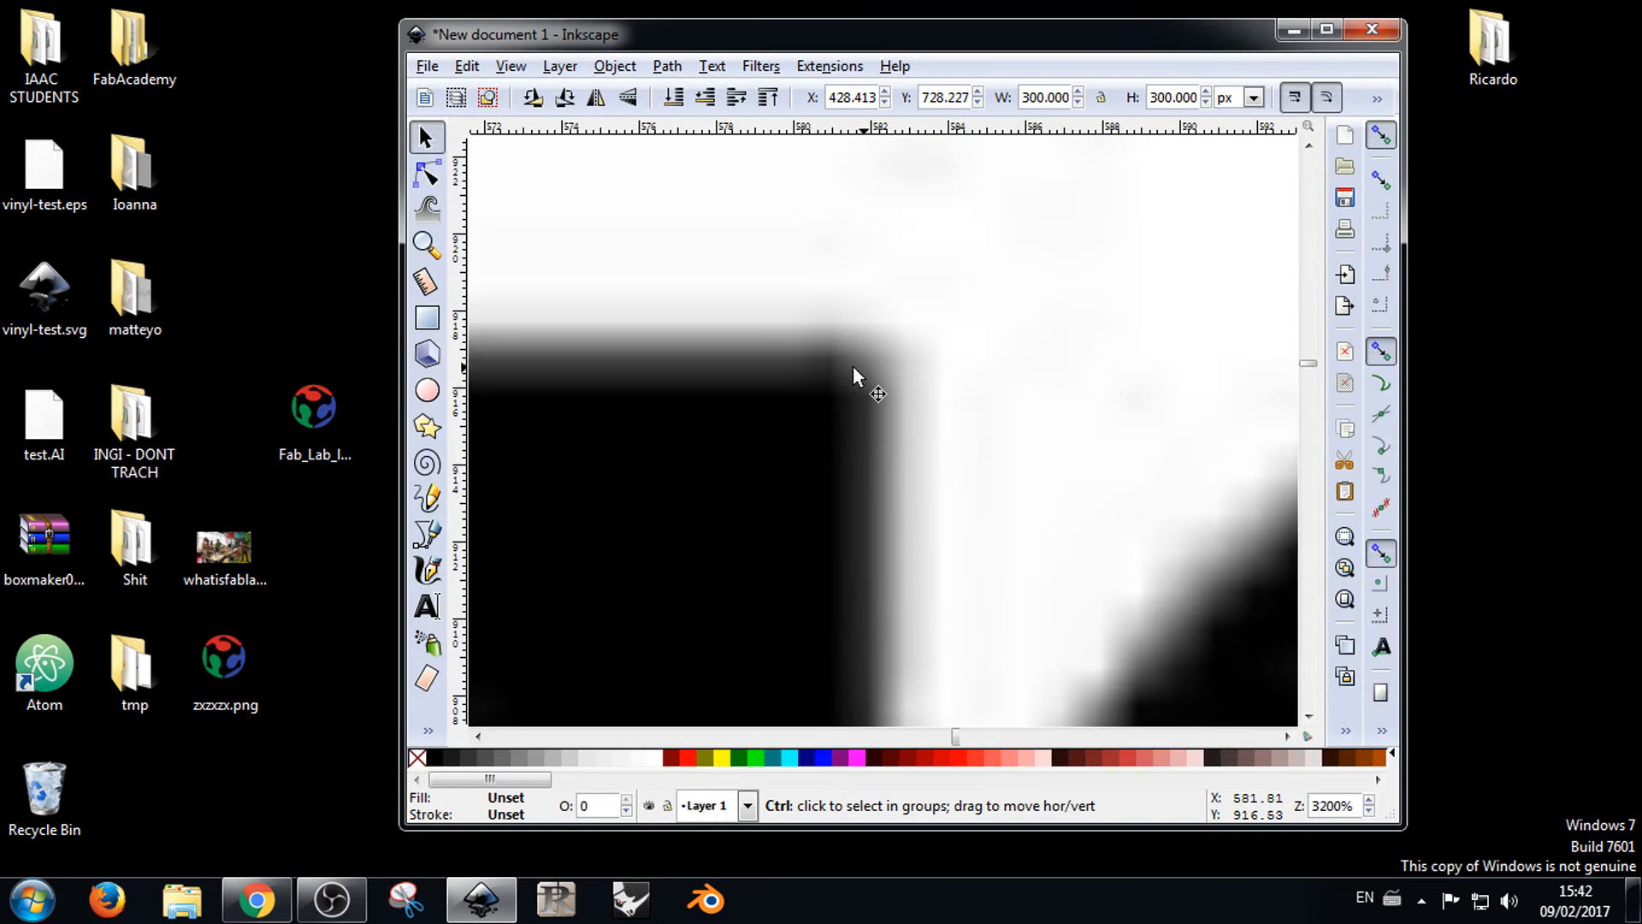
{"action": "scroll", "coordinate": [805, 376], "scroll_direction": "down", "scroll_amount": 3, "text": "ctrl"}
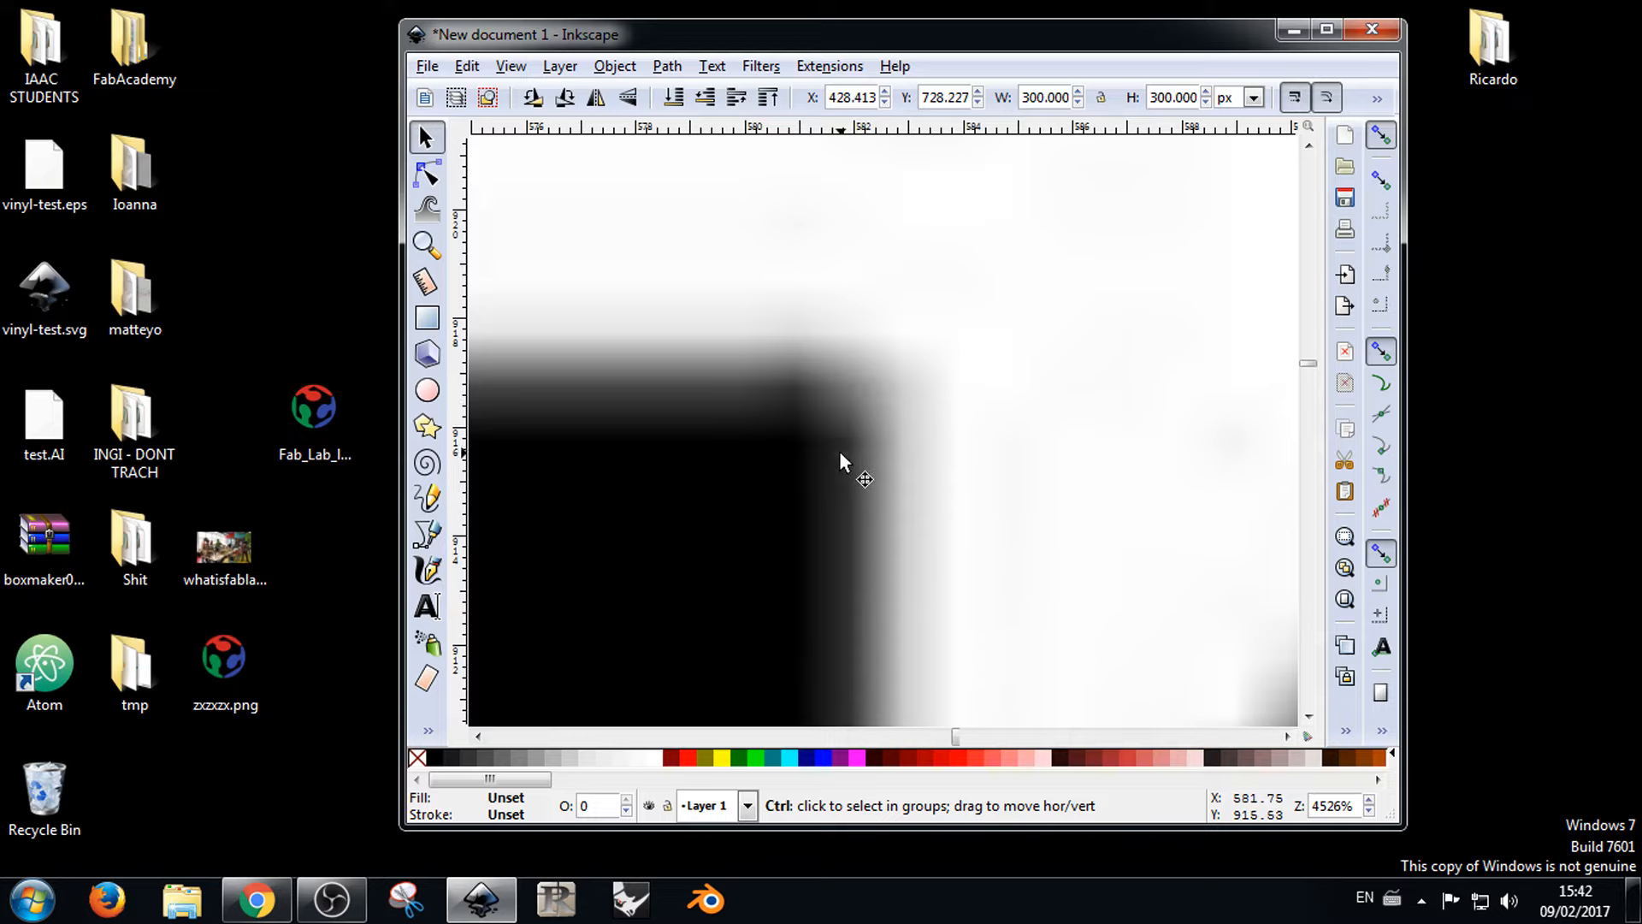
{"action": "scroll", "coordinate": [792, 369], "scroll_direction": "down", "scroll_amount": 13, "text": "ctrl"}
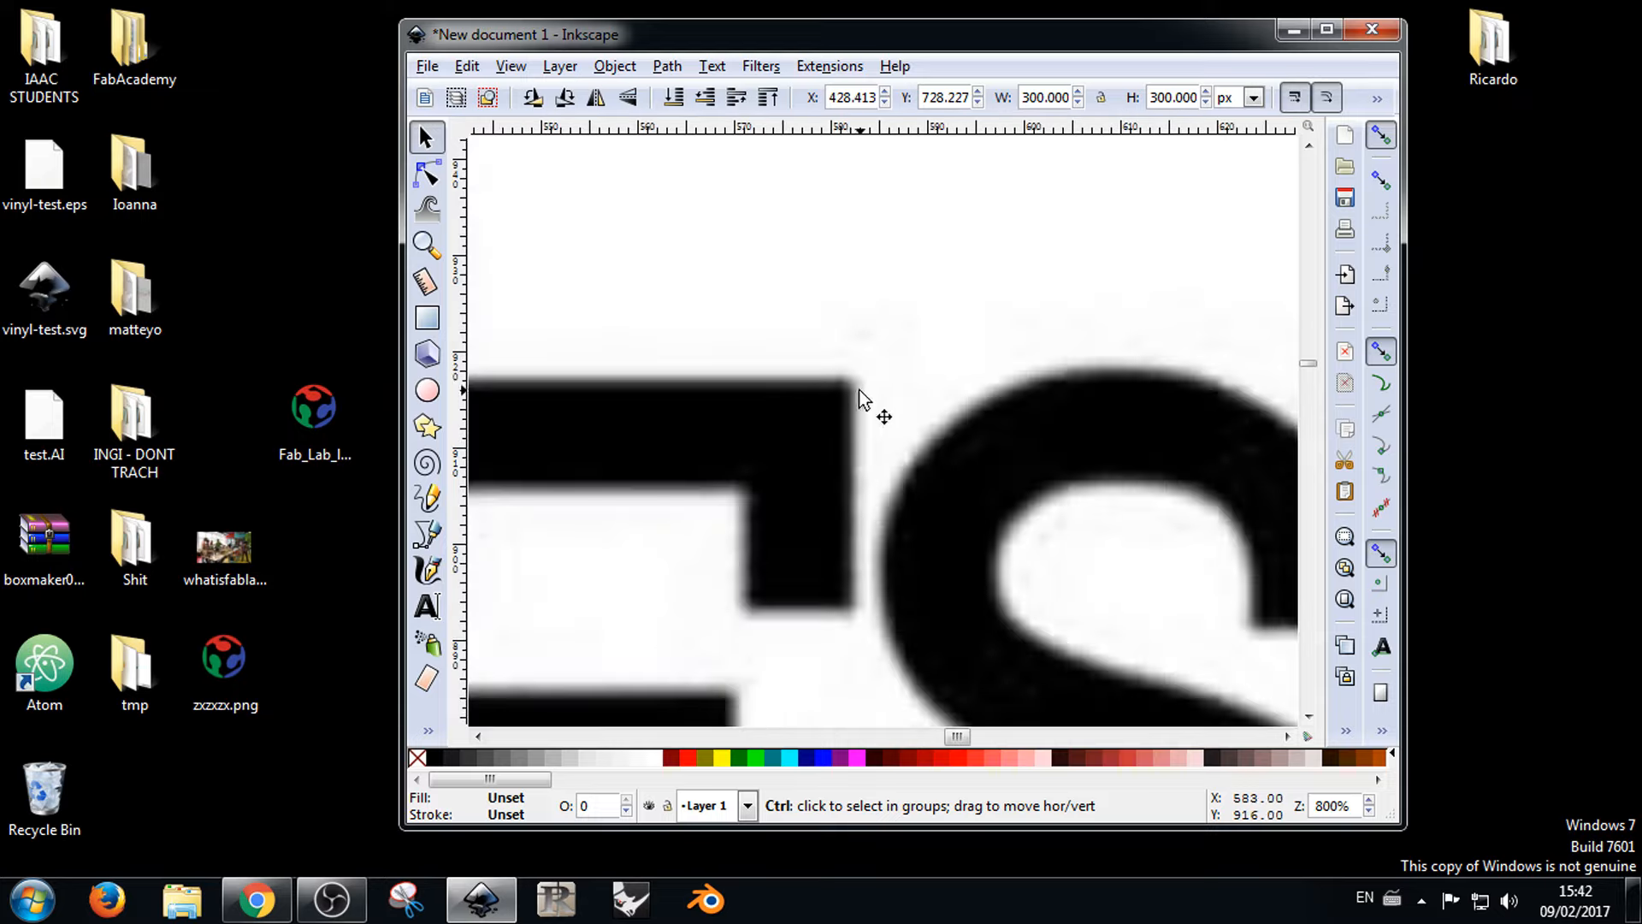
{"action": "left_click_drag", "start_coordinate": [847, 427], "coordinate": [664, 465]}
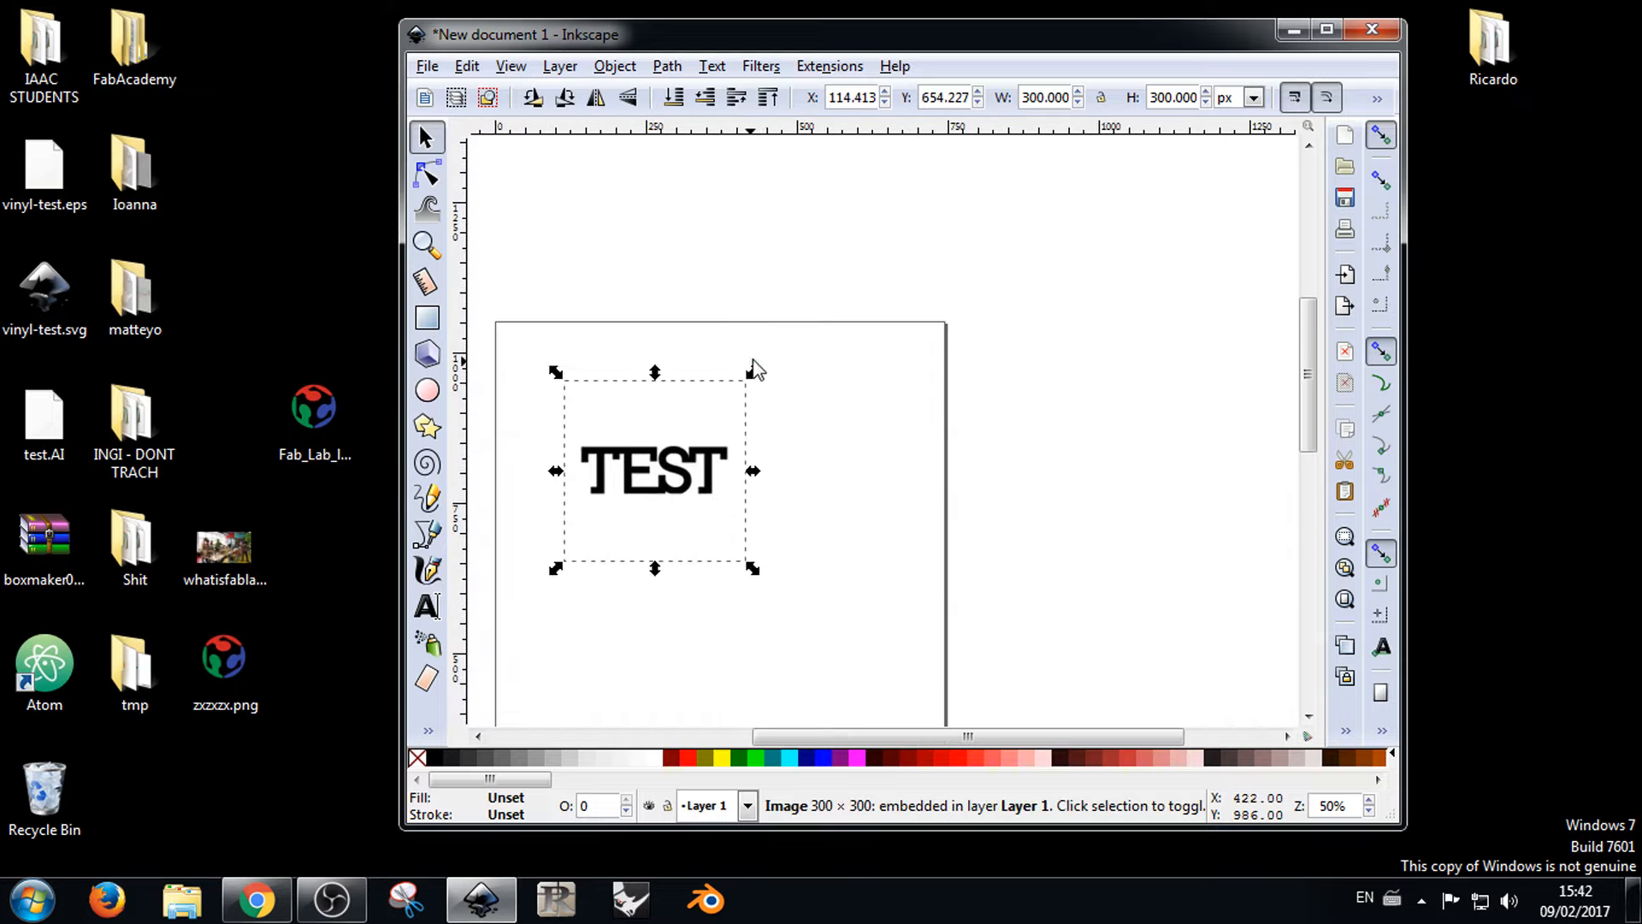
Step: Scale the TEST image proportionally to about 688 × 688 px, maximize the window and reposition the image over the page
{"action": "left_click_drag", "start_coordinate": [754, 371], "coordinate": [1060, 153], "text": "ctrl"}
{"action": "left_click_drag", "start_coordinate": [877, 336], "coordinate": [830, 451]}
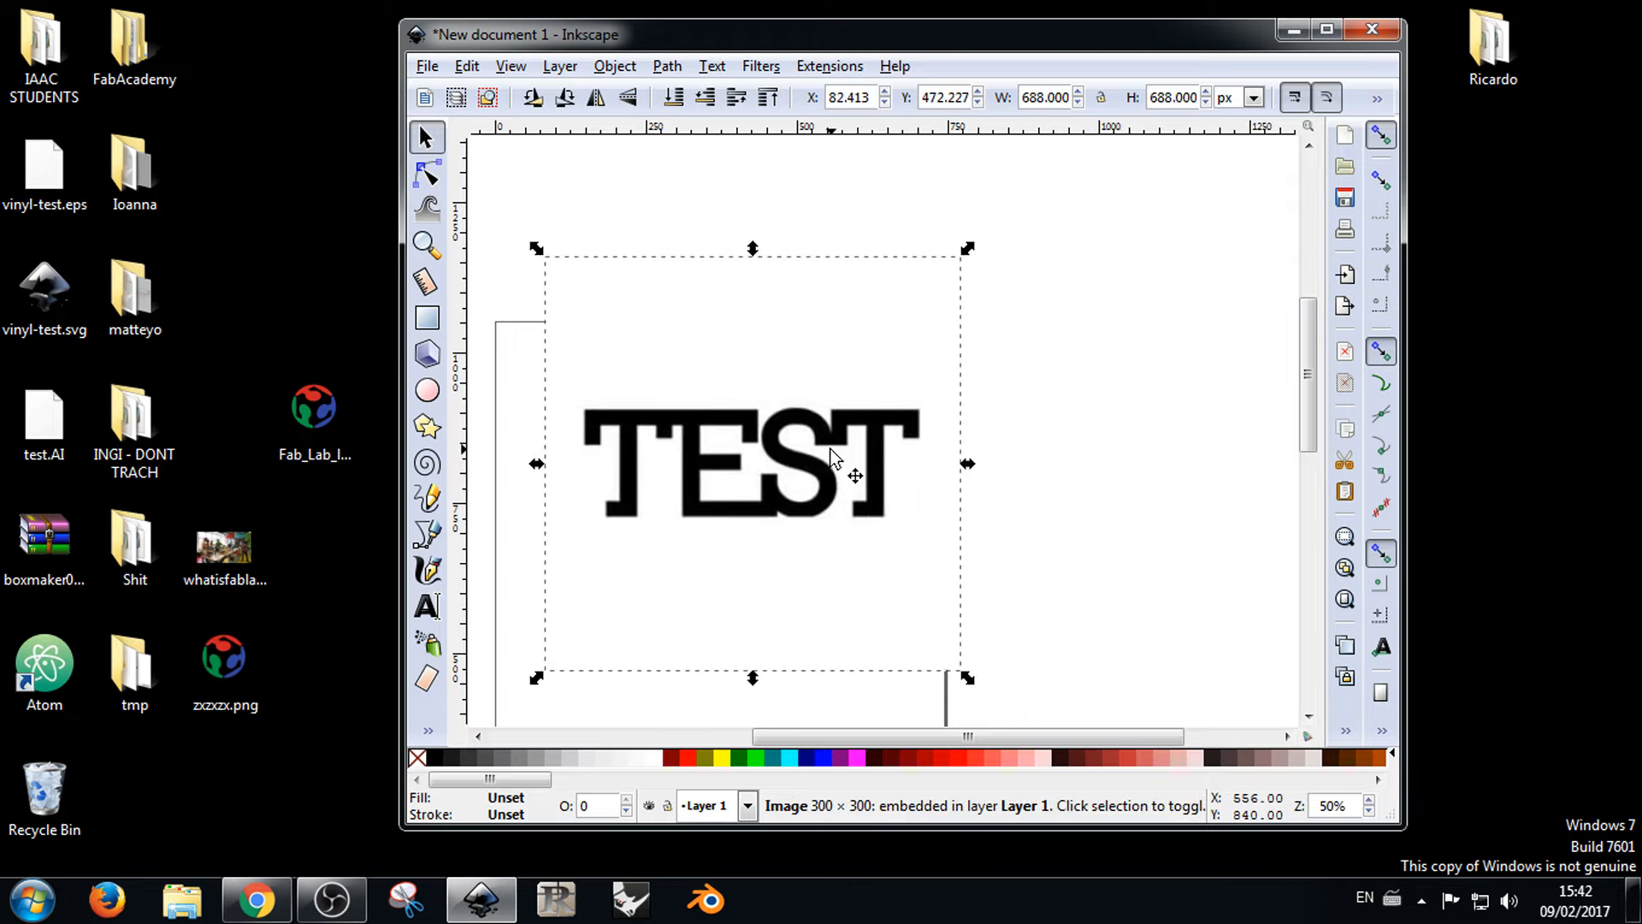
{"action": "left_click", "coordinate": [1326, 31]}
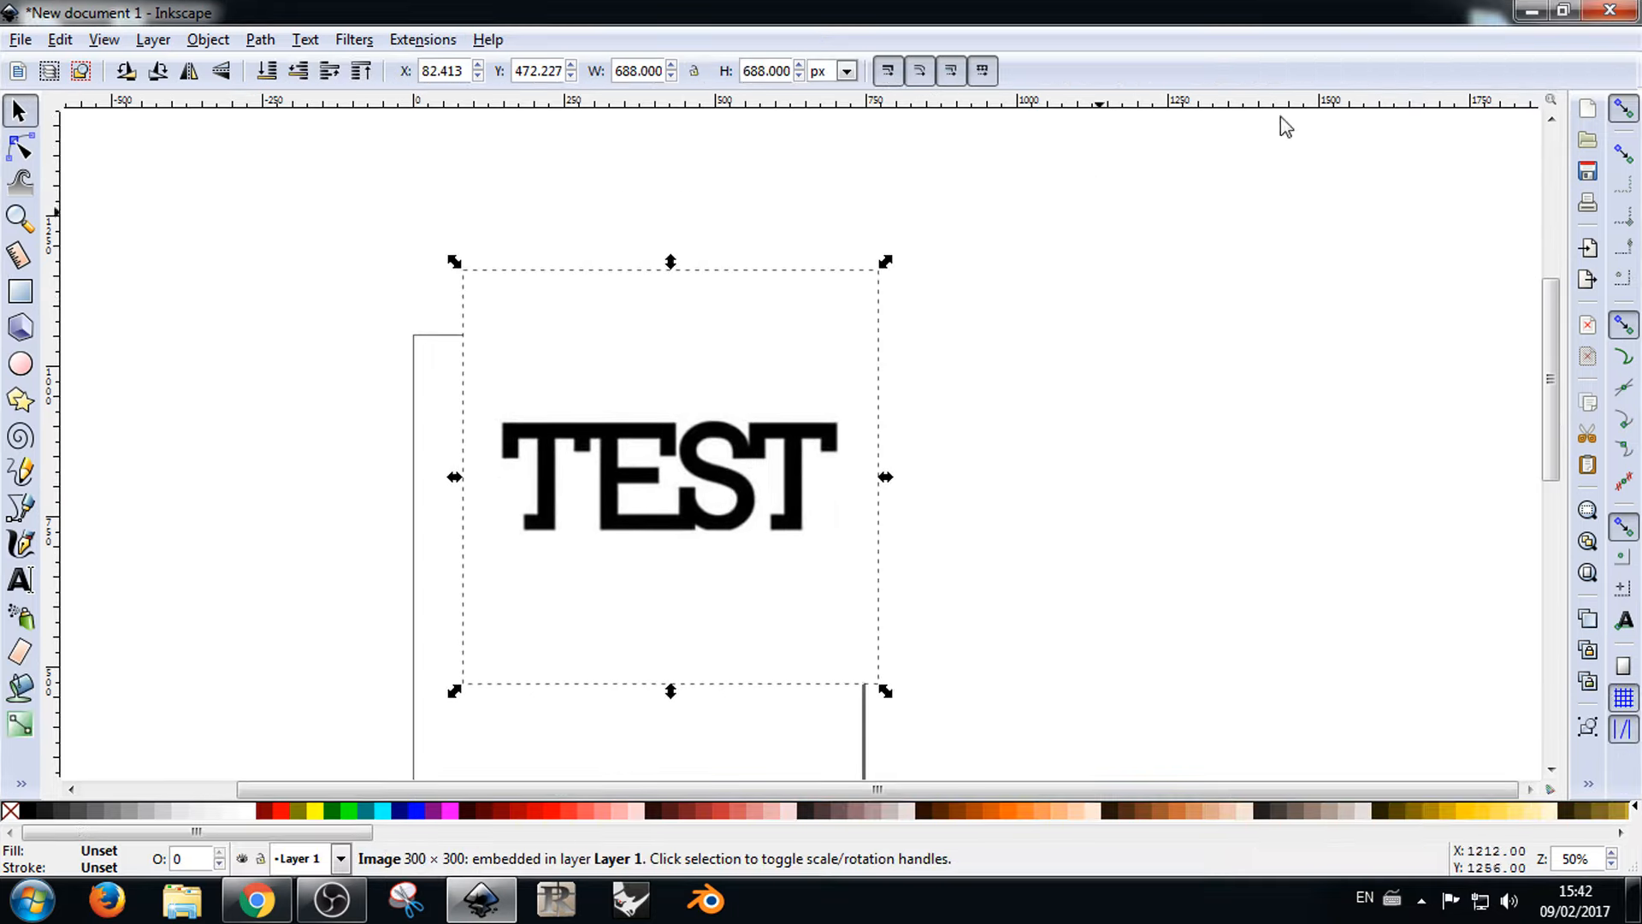
{"action": "left_click_drag", "start_coordinate": [787, 452], "coordinate": [771, 505]}
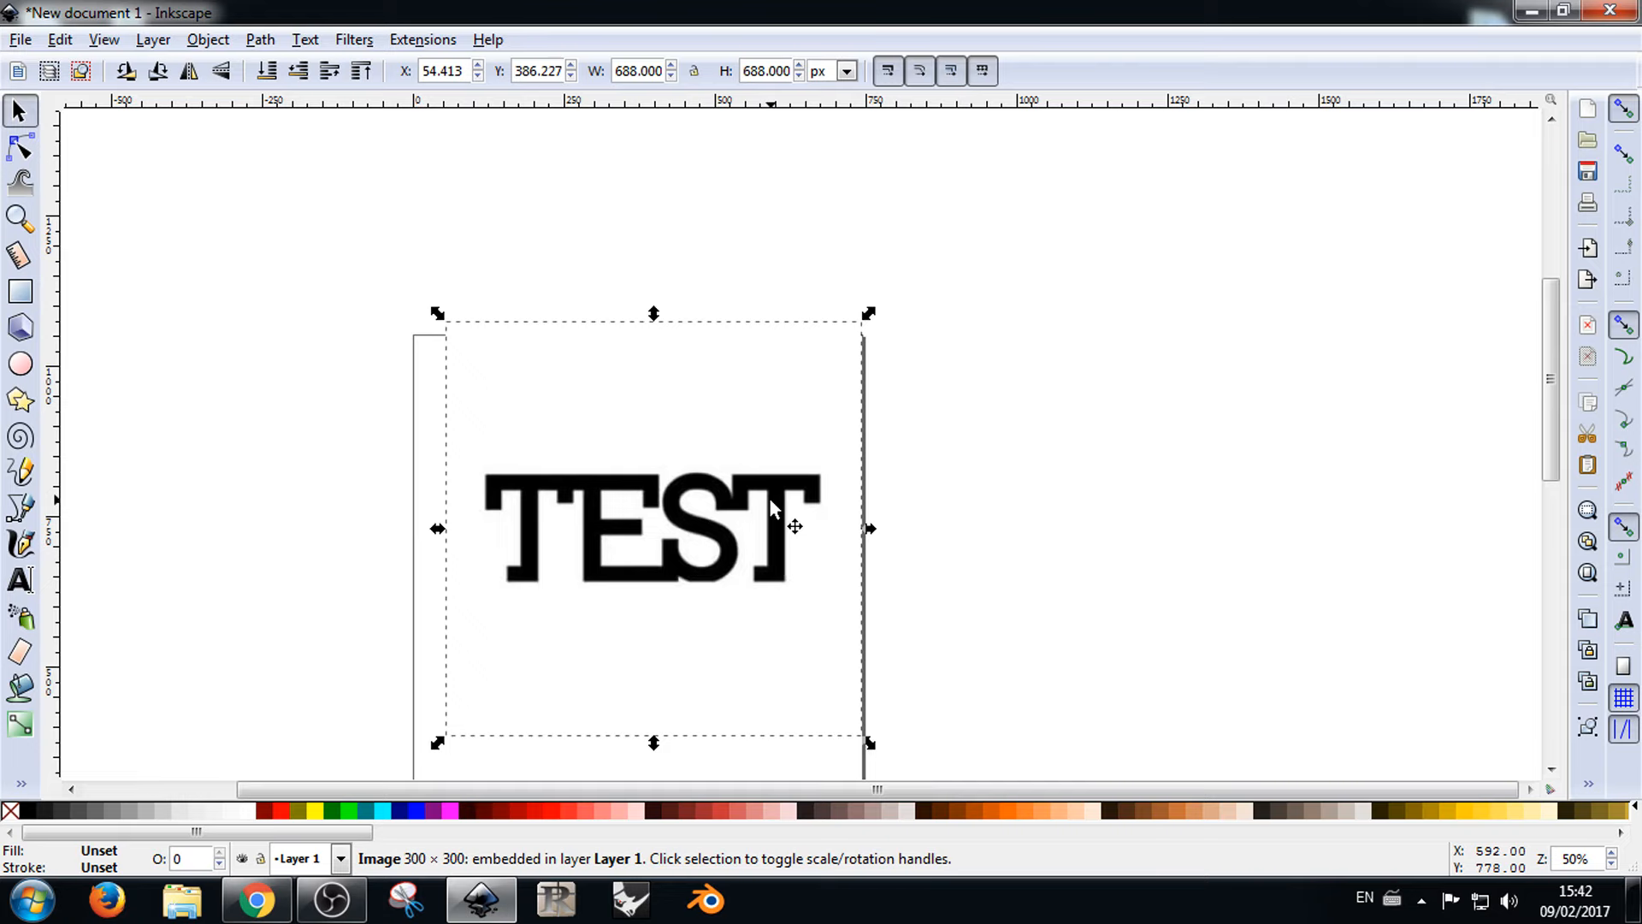
Step: Open Trace Bitmap for the enlarged TEST image and move the image down so that it lies within the page
{"action": "scroll", "coordinate": [505, 530], "scroll_direction": "up", "scroll_amount": 5}
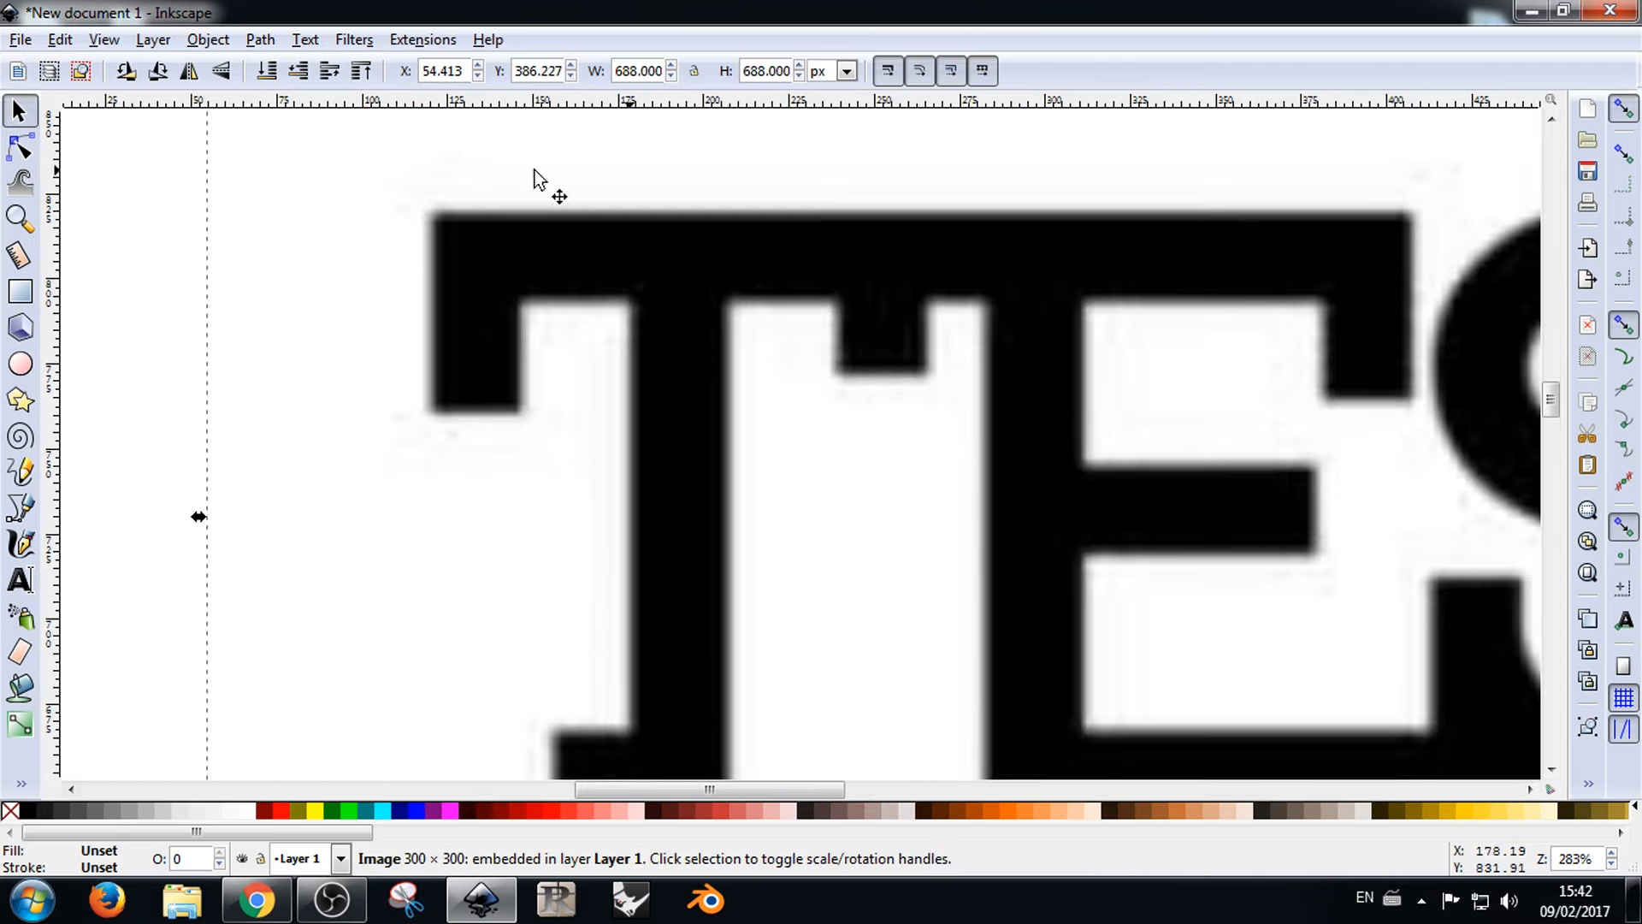
{"action": "scroll", "coordinate": [432, 238], "scroll_direction": "down", "scroll_amount": 2}
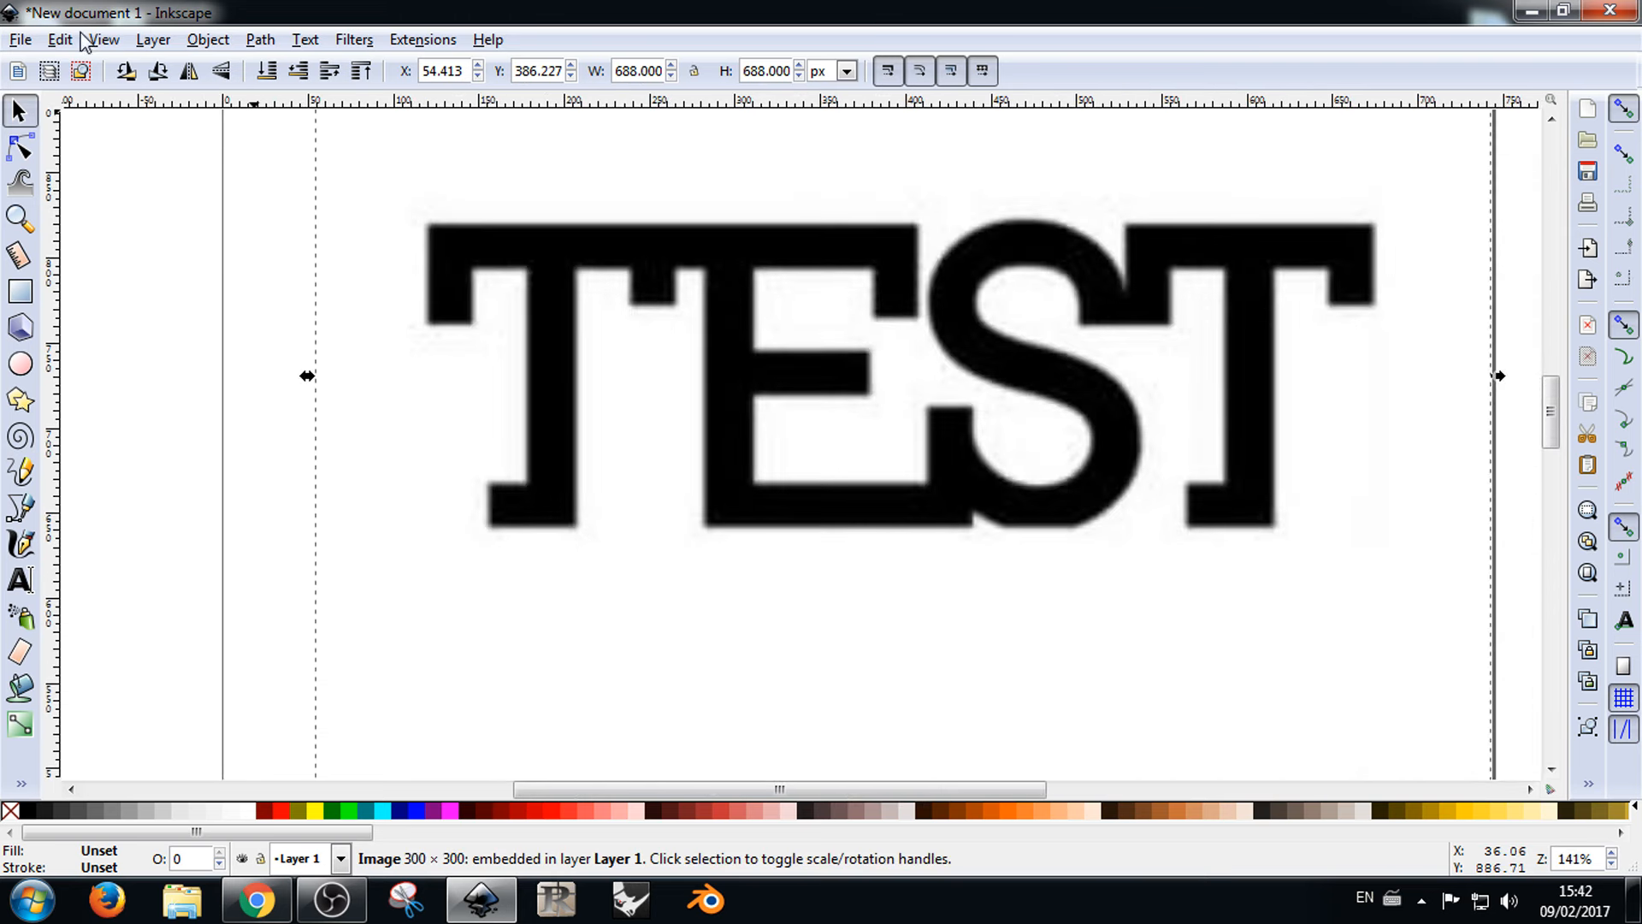
{"action": "left_click", "coordinate": [213, 41]}
{"action": "mouse_move", "coordinate": [263, 40]}
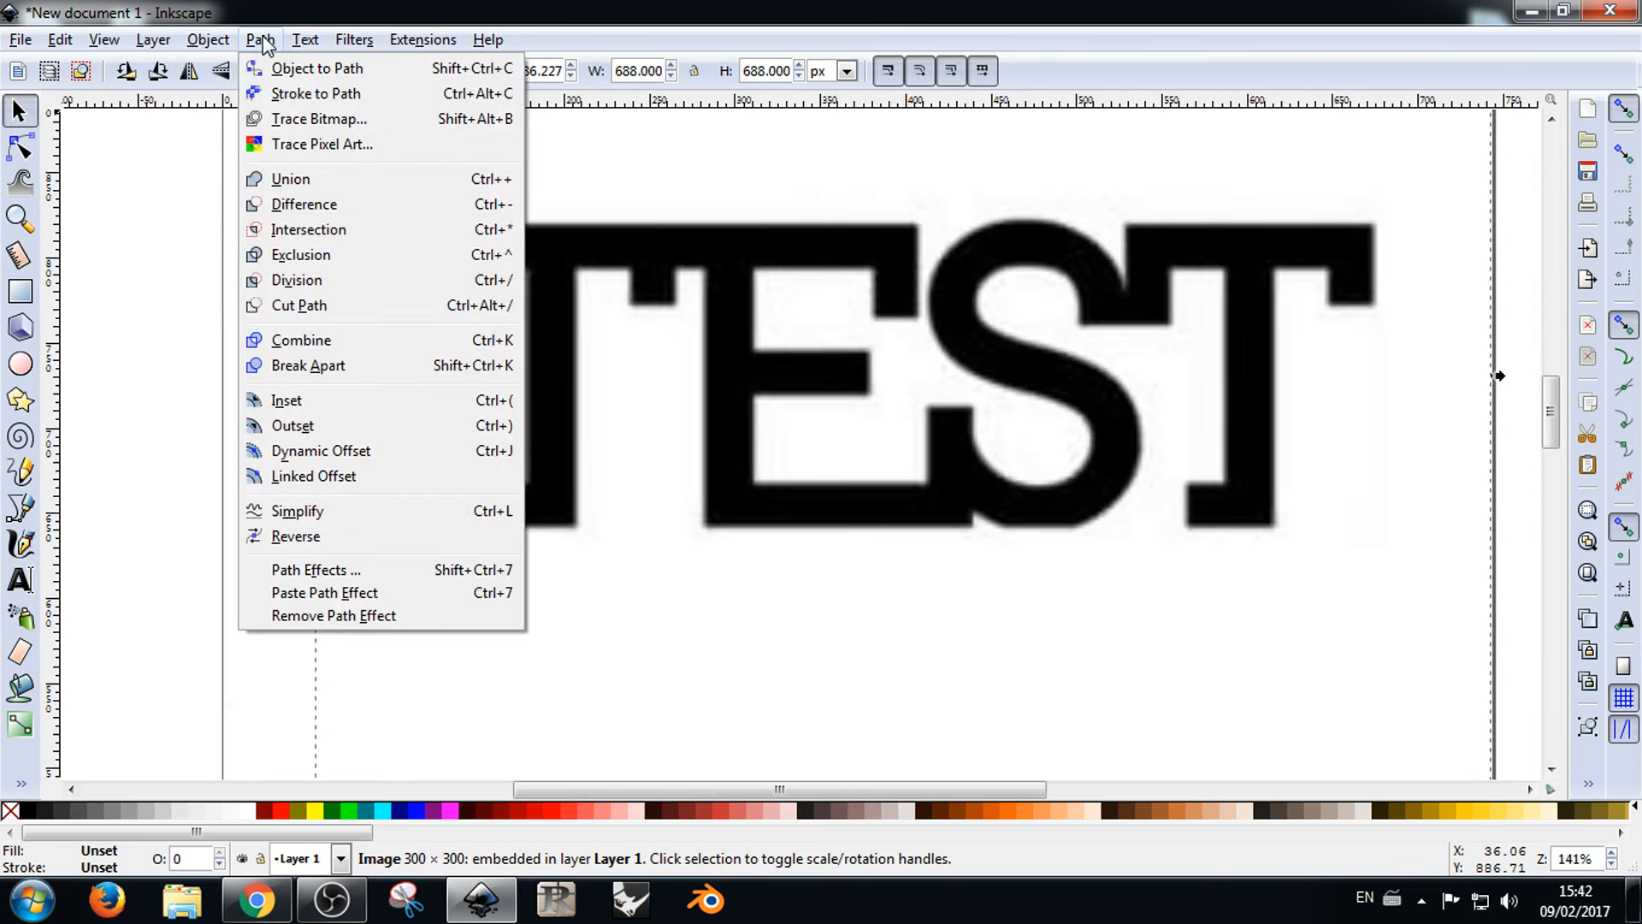
{"action": "left_click", "coordinate": [346, 121]}
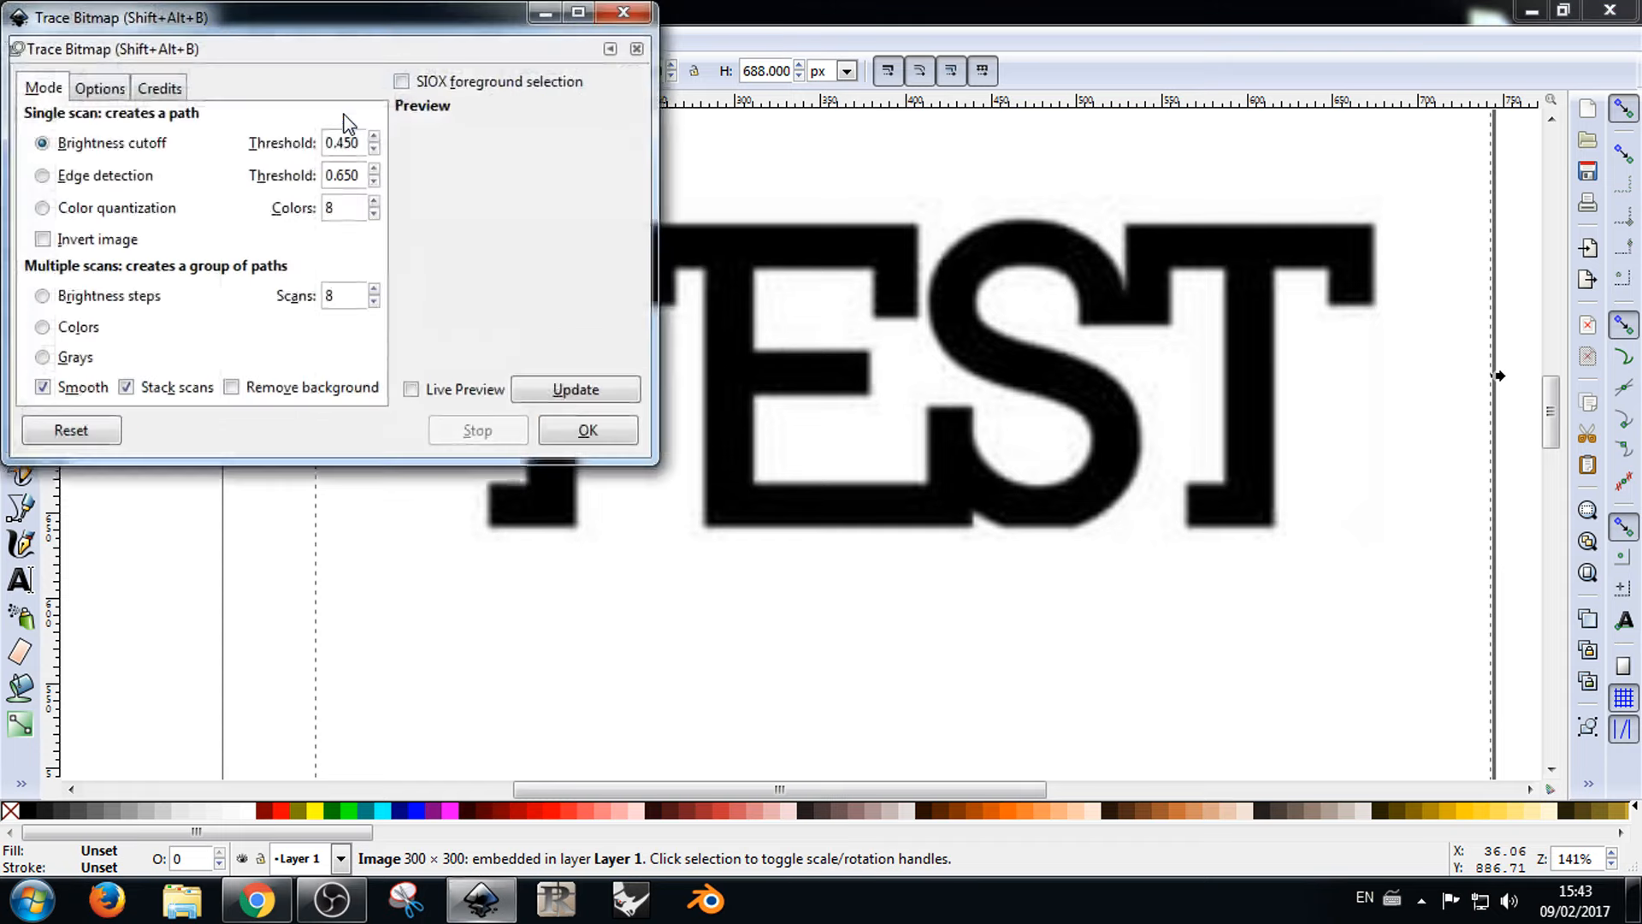
{"action": "left_click_drag", "start_coordinate": [330, 51], "coordinate": [411, 260]}
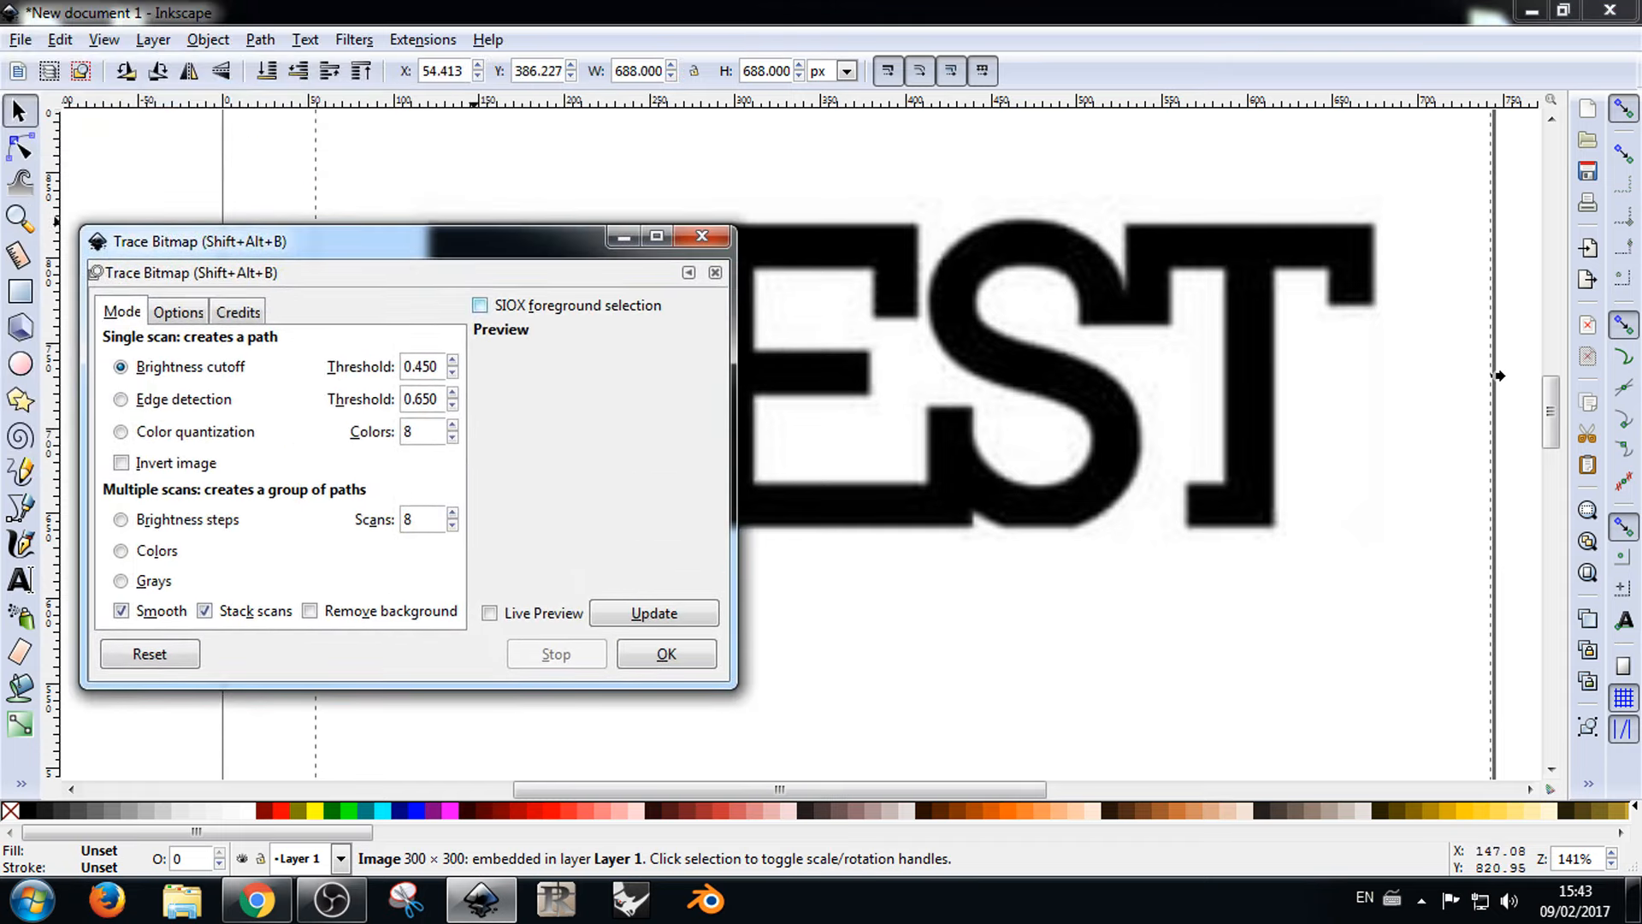
{"action": "scroll", "coordinate": [1052, 365], "scroll_direction": "down", "scroll_amount": 2}
{"action": "scroll", "coordinate": [1053, 389], "scroll_direction": "down", "scroll_amount": 2}
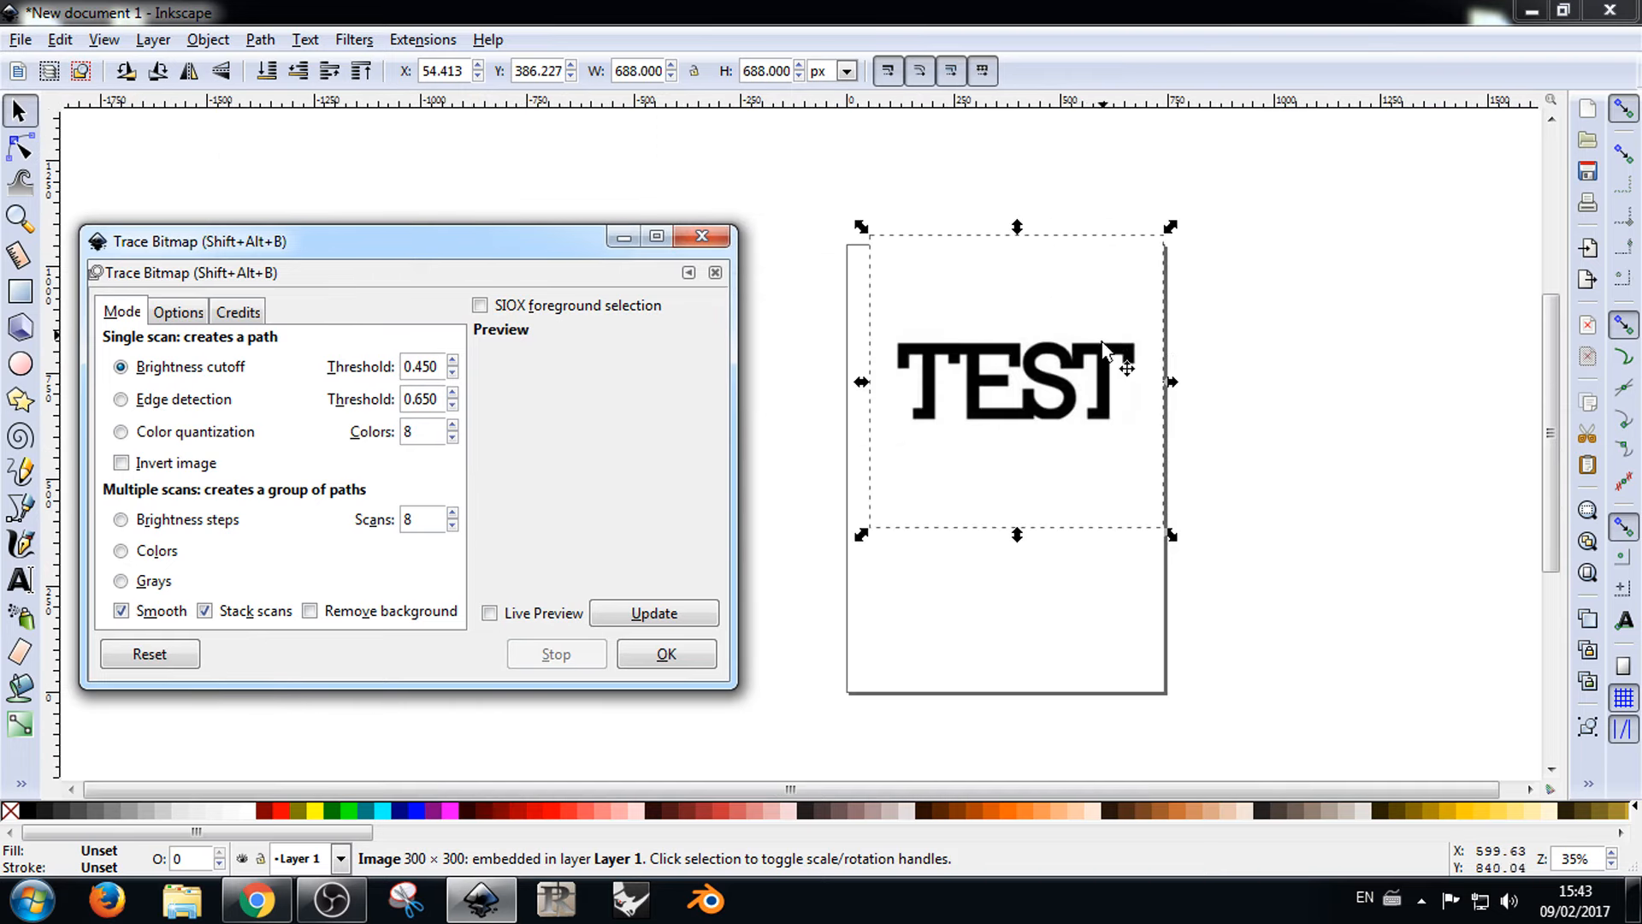
{"action": "left_click_drag", "start_coordinate": [1073, 335], "coordinate": [1079, 364]}
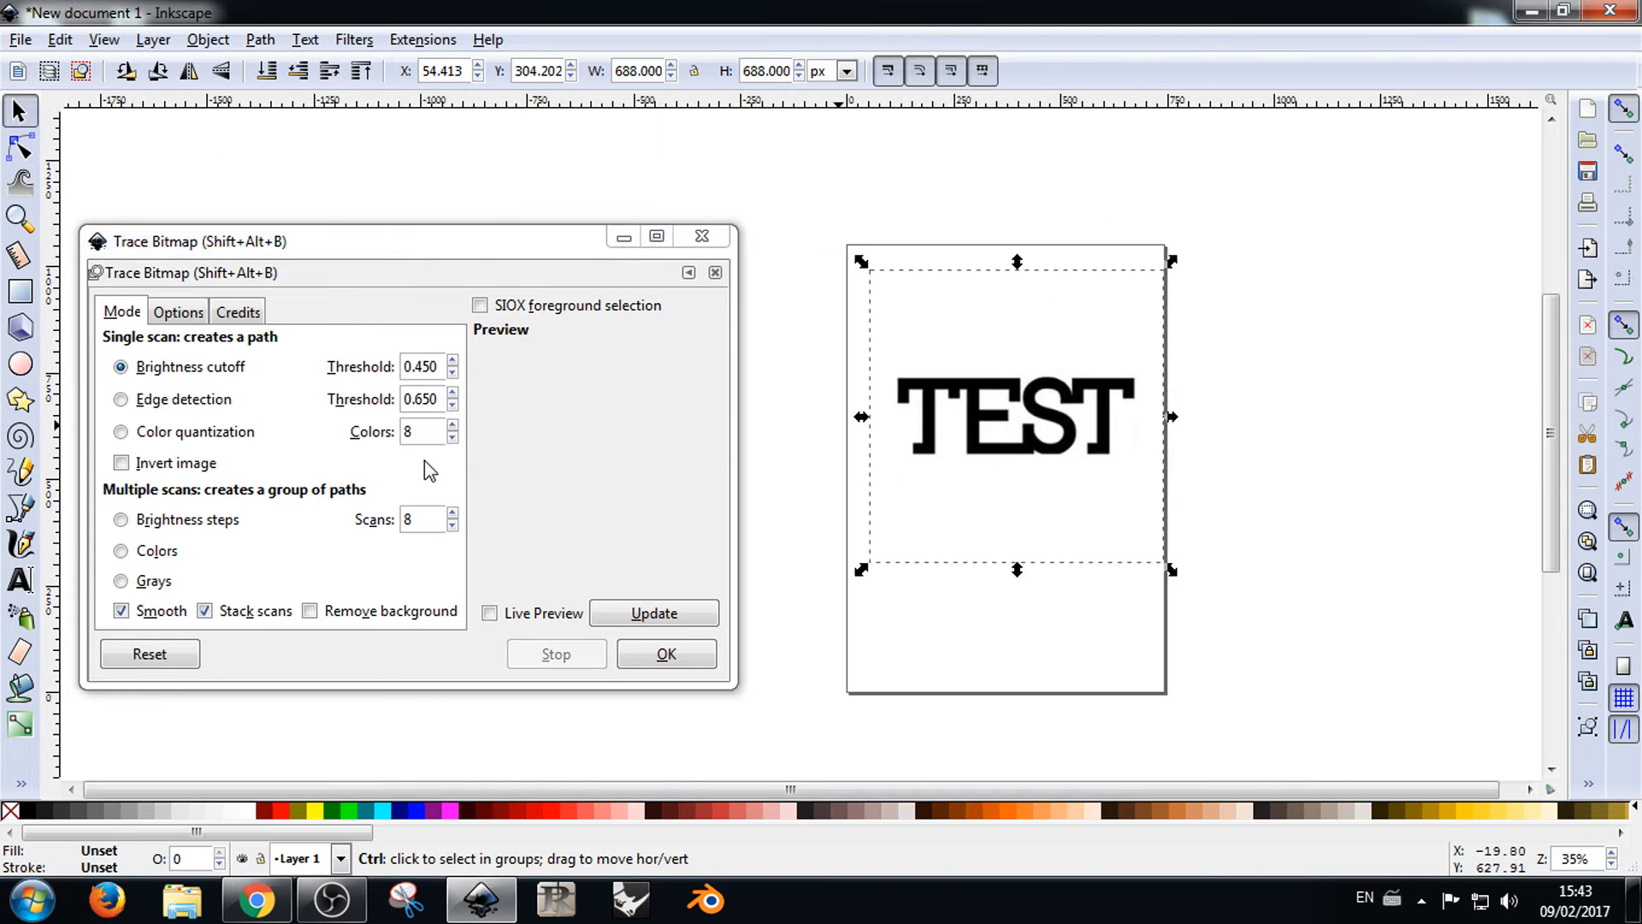
Step: Select Brightness cutoff for the trace, turn on Live Preview and enlarge the Trace Bitmap dialog
{"action": "left_click", "coordinate": [438, 252]}
{"action": "left_click", "coordinate": [124, 363]}
{"action": "left_click", "coordinate": [126, 395]}
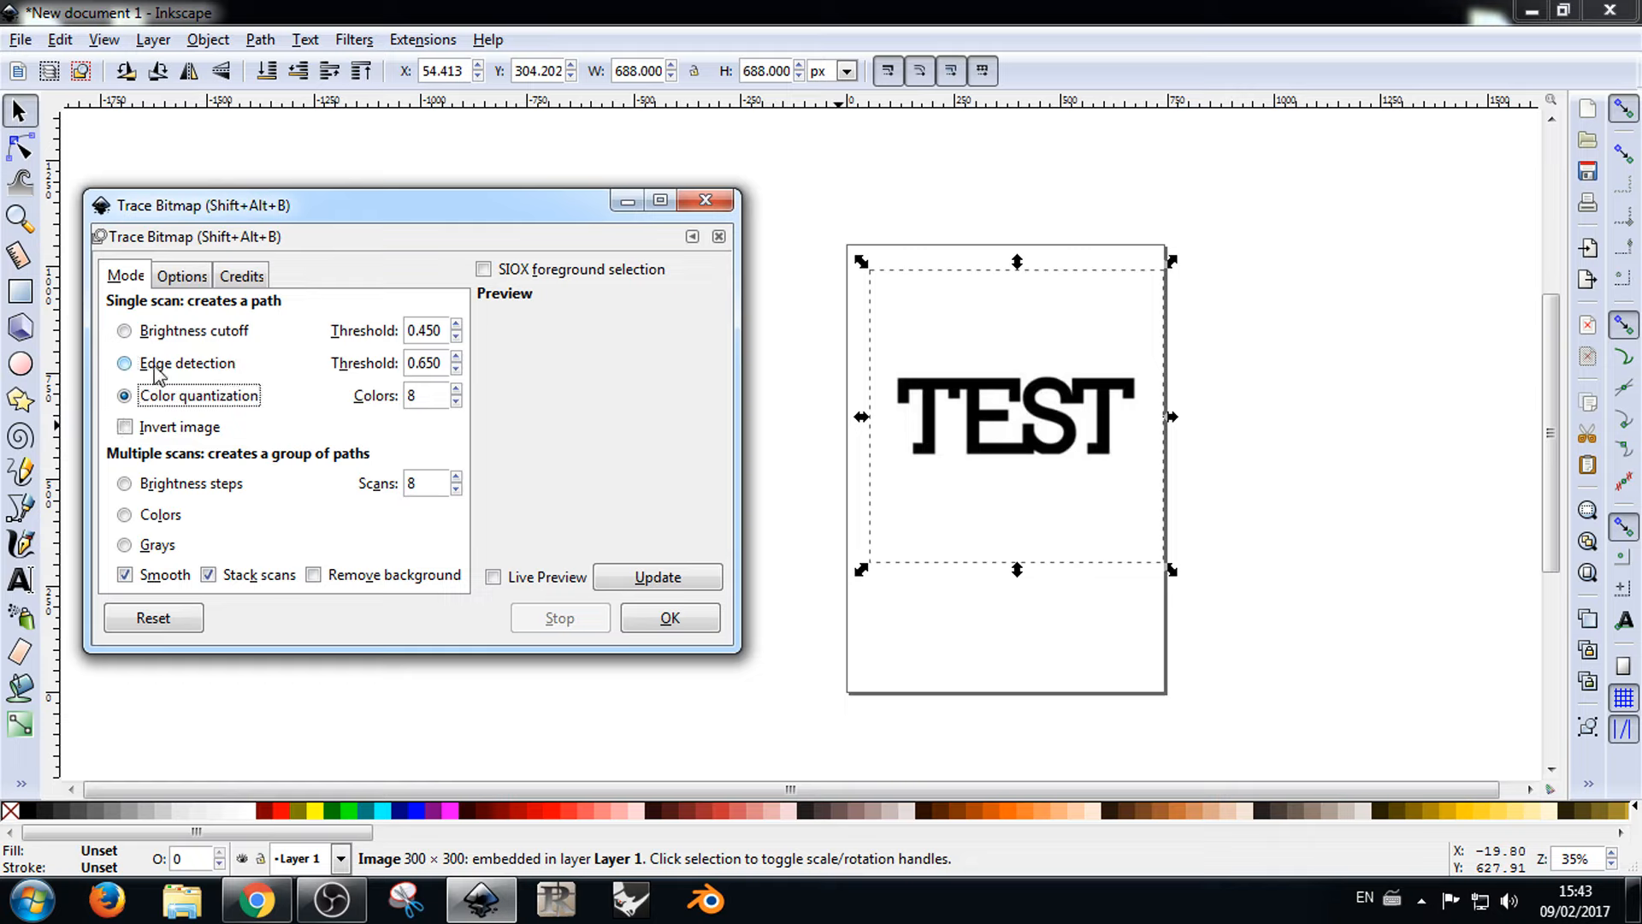
{"action": "left_click", "coordinate": [156, 333]}
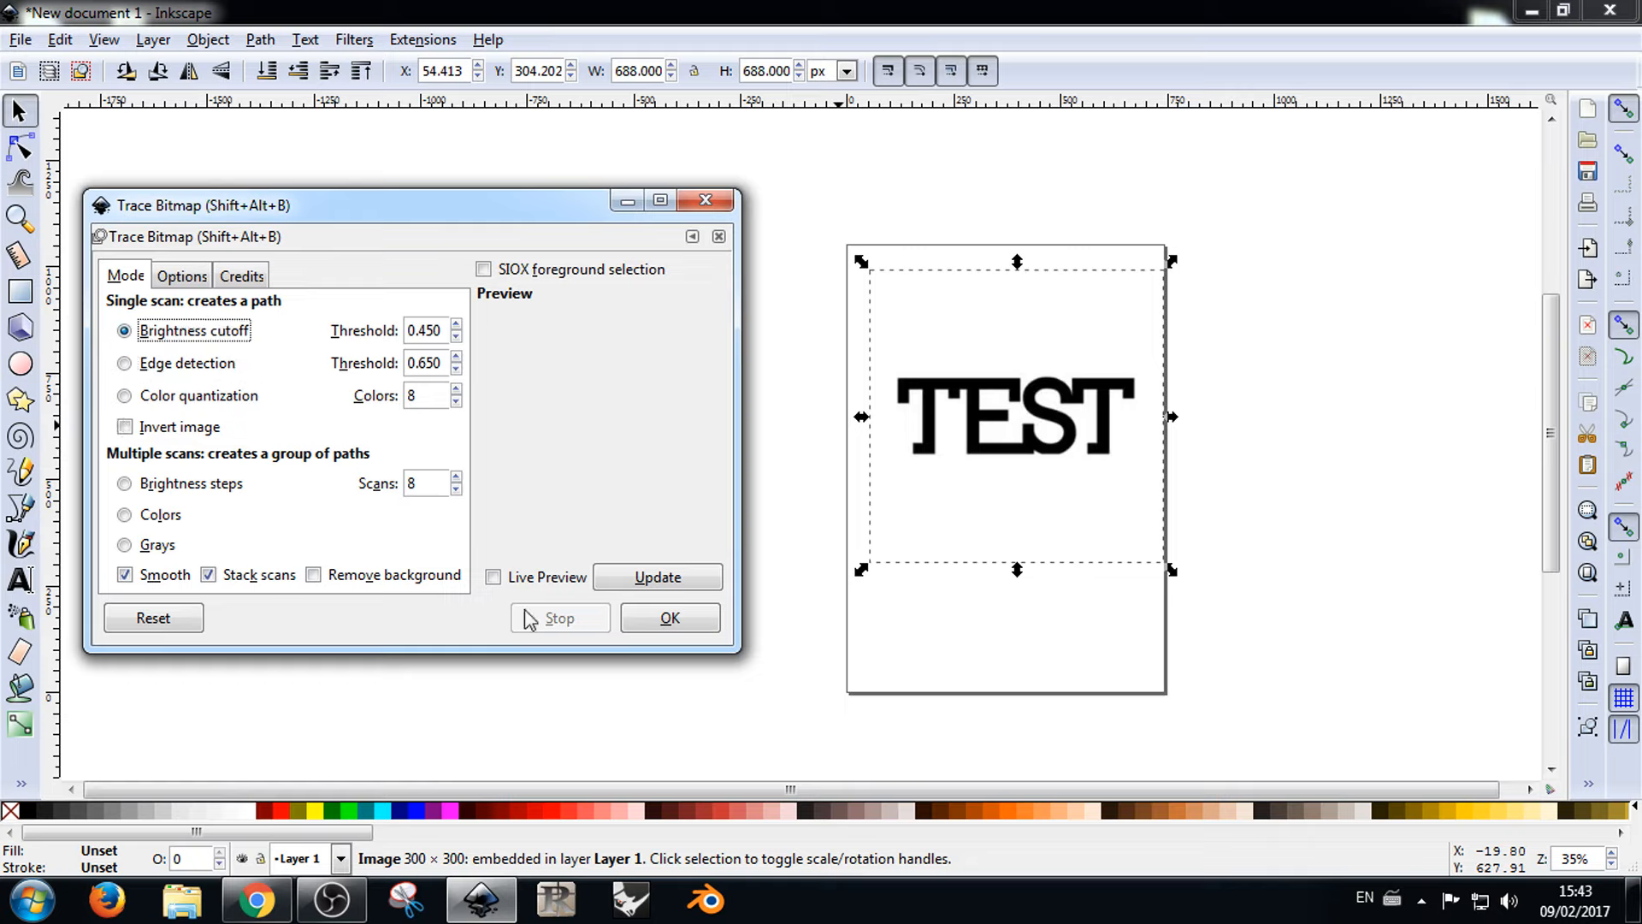
{"action": "left_click", "coordinate": [503, 580]}
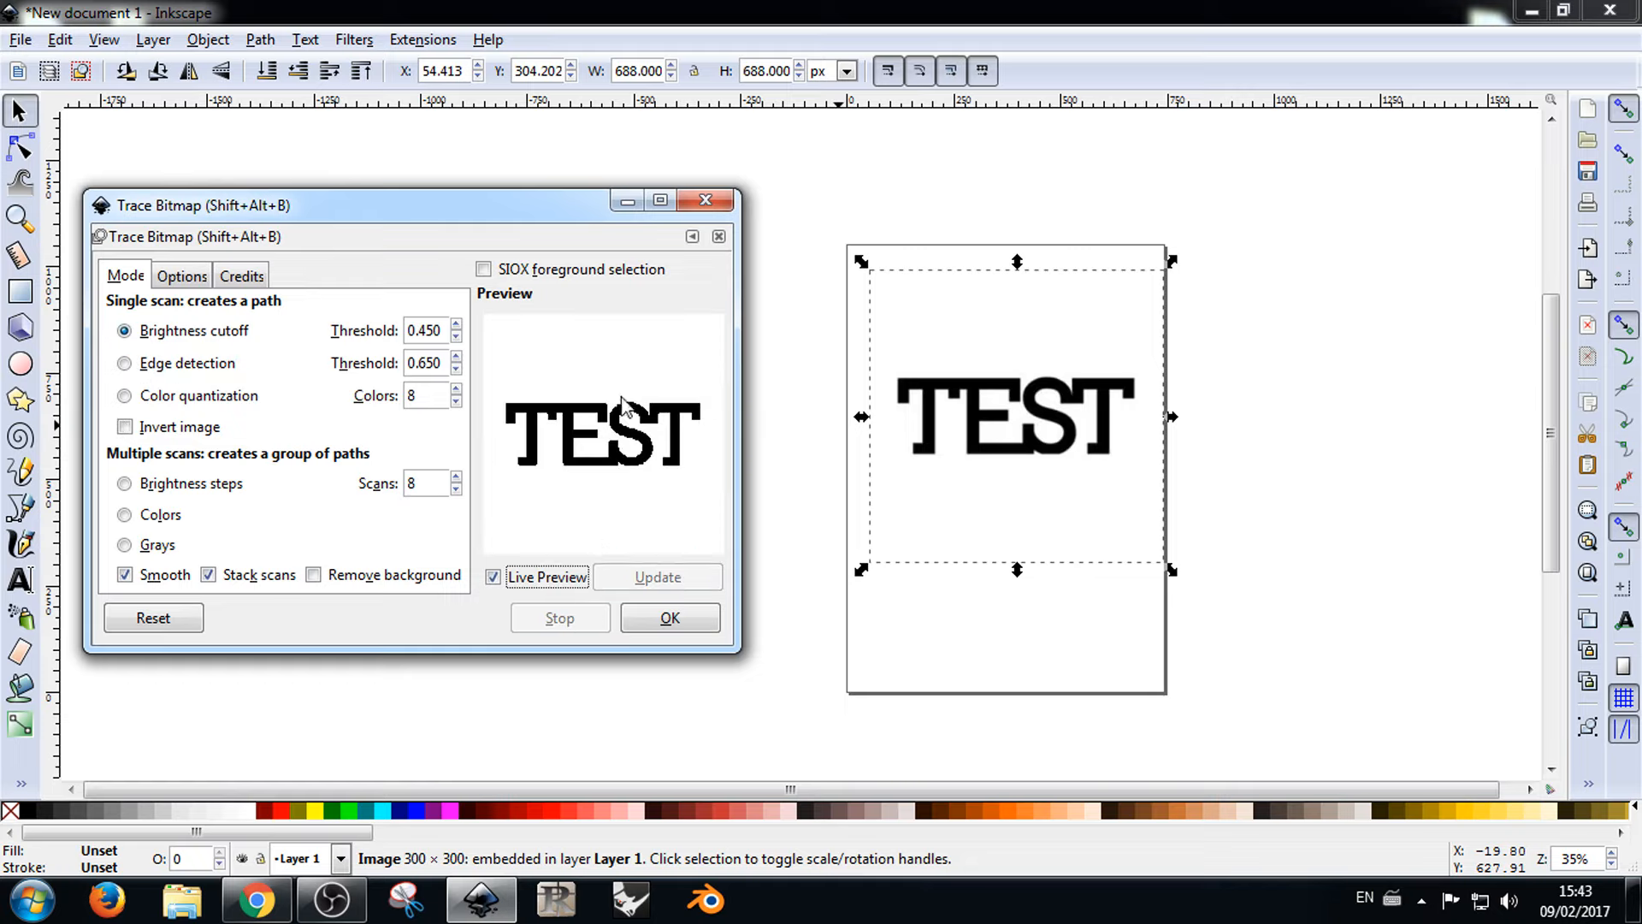
{"action": "left_click_drag", "start_coordinate": [738, 651], "coordinate": [890, 737]}
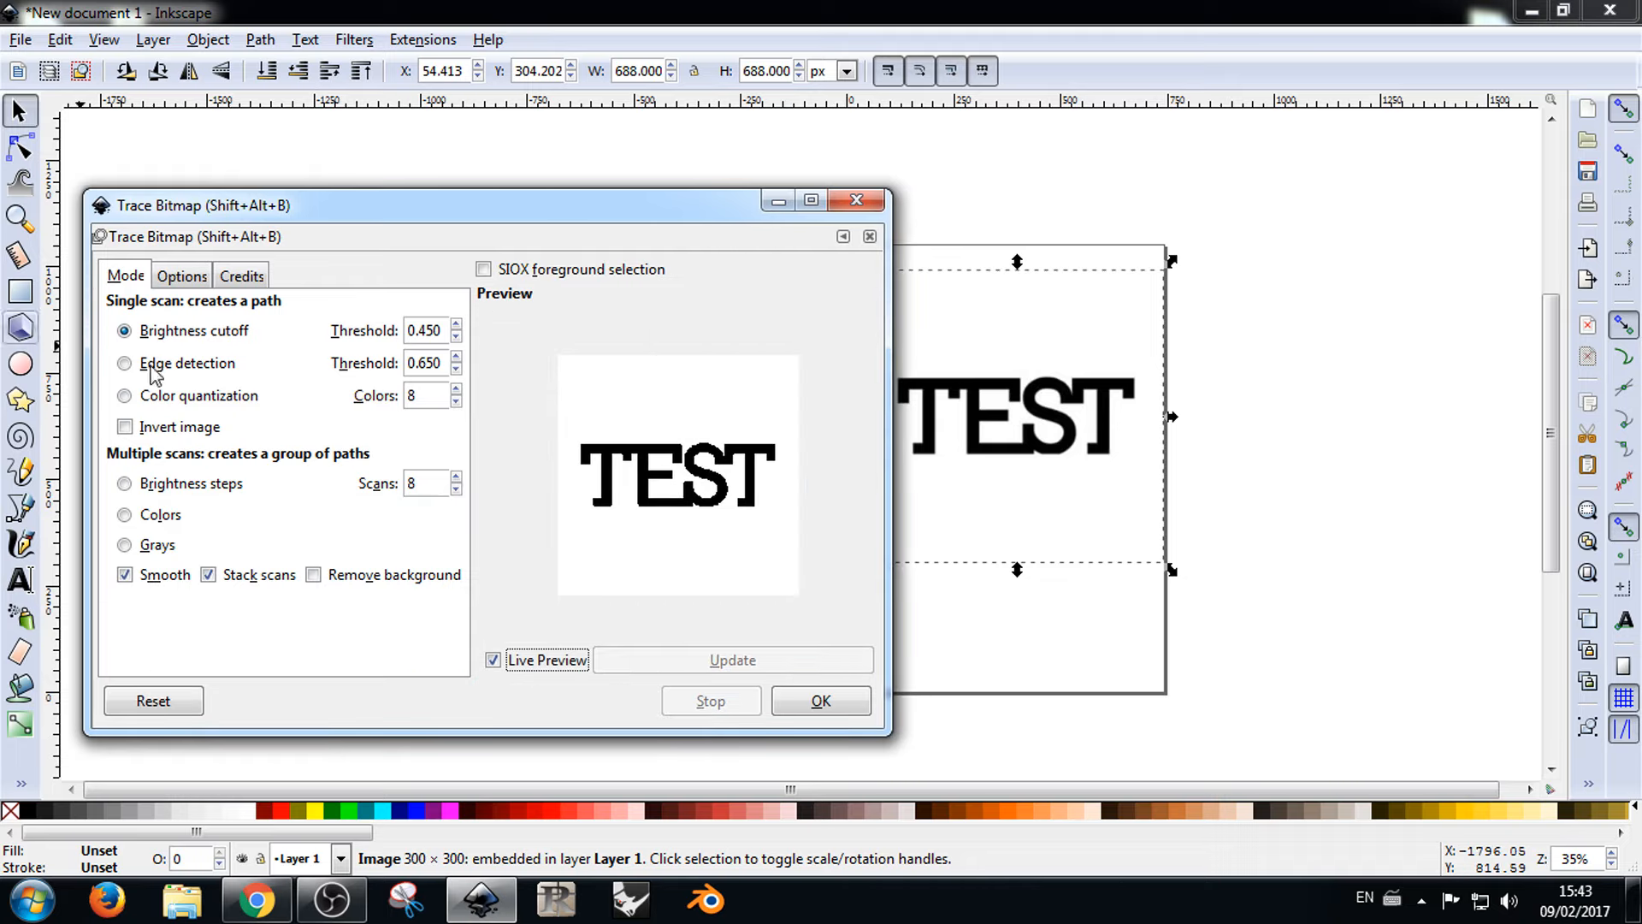
Step: Compare Edge detection, Color quantization, Brightness cutoff and Invert image in the live trace preview
{"action": "left_click", "coordinate": [125, 364]}
{"action": "left_click", "coordinate": [126, 396]}
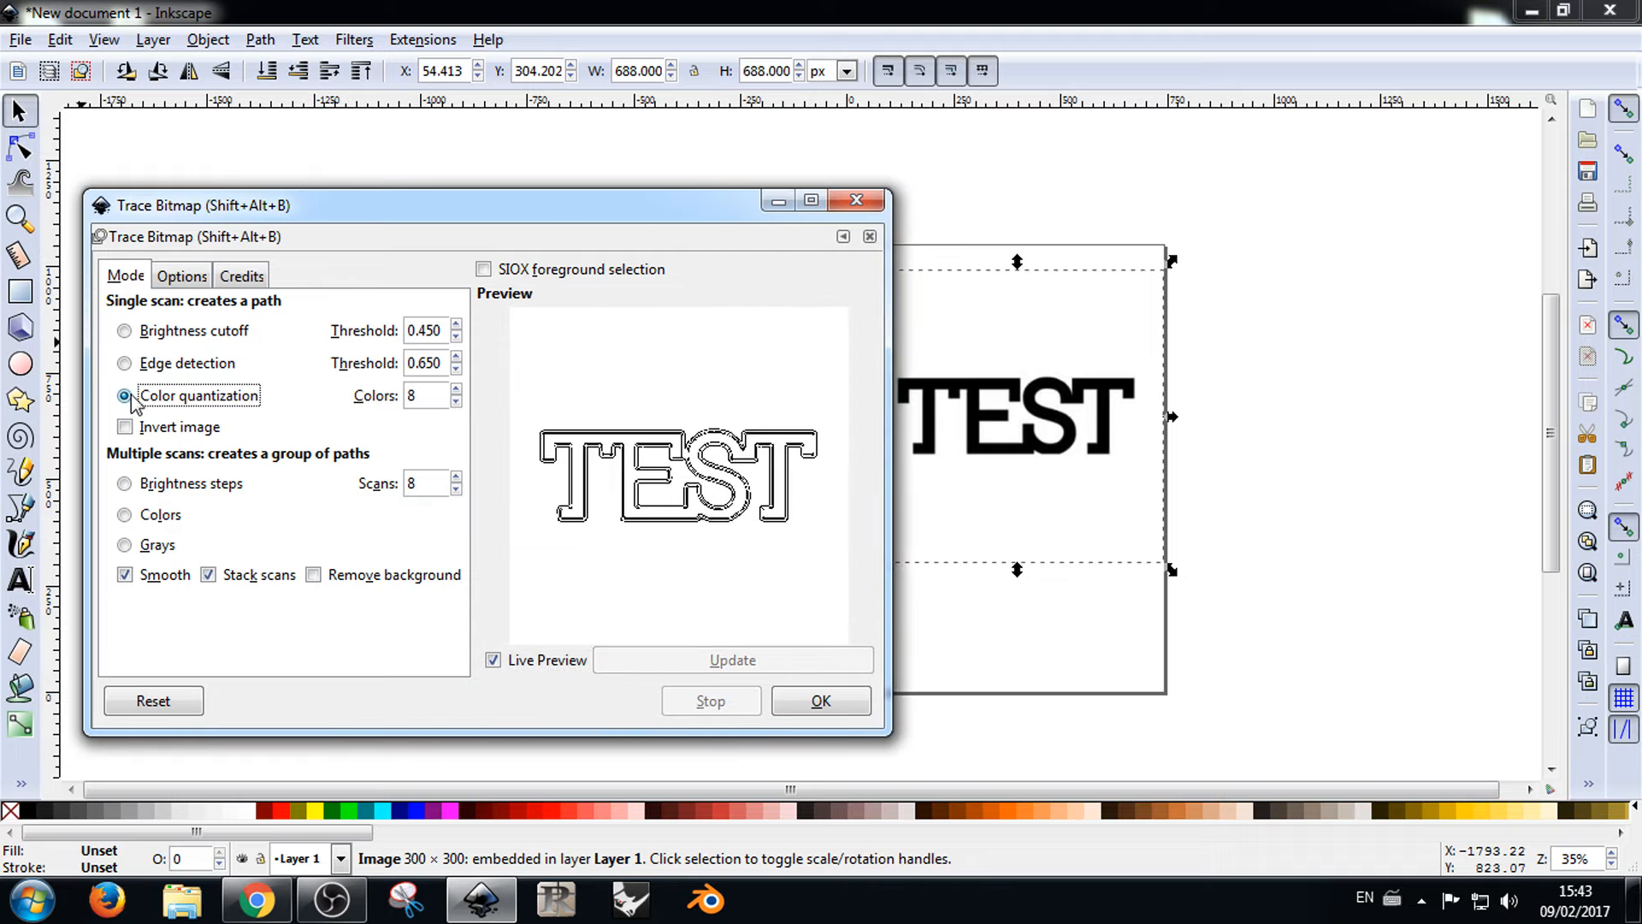
{"action": "left_click", "coordinate": [137, 368]}
{"action": "left_click", "coordinate": [142, 333]}
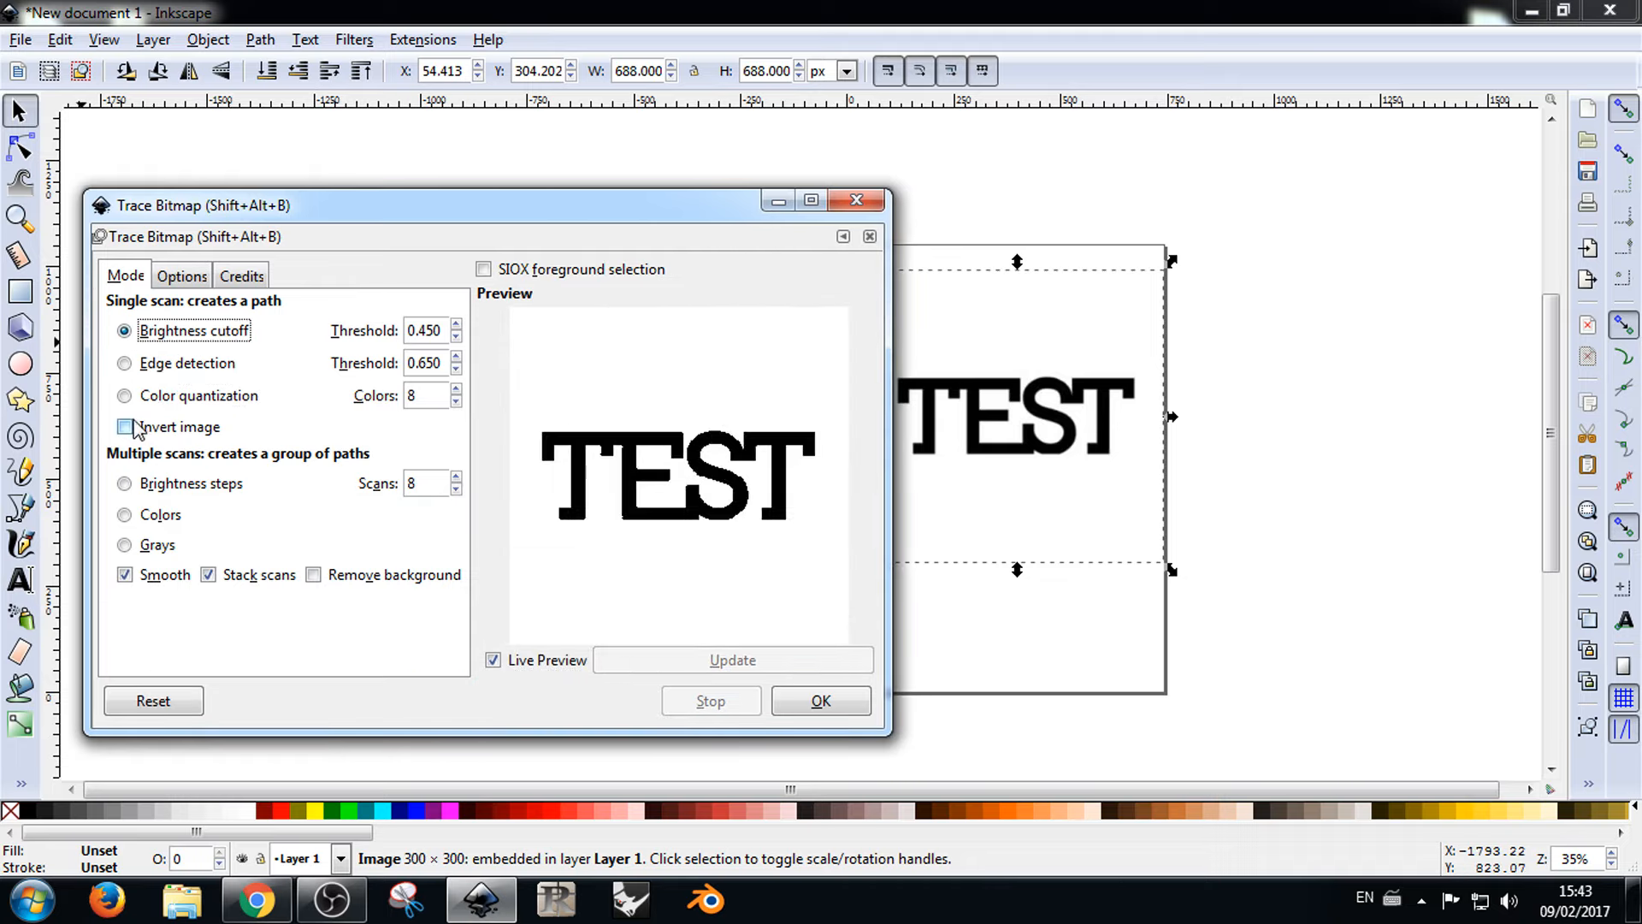
{"action": "left_click", "coordinate": [132, 427]}
{"action": "left_click", "coordinate": [133, 426]}
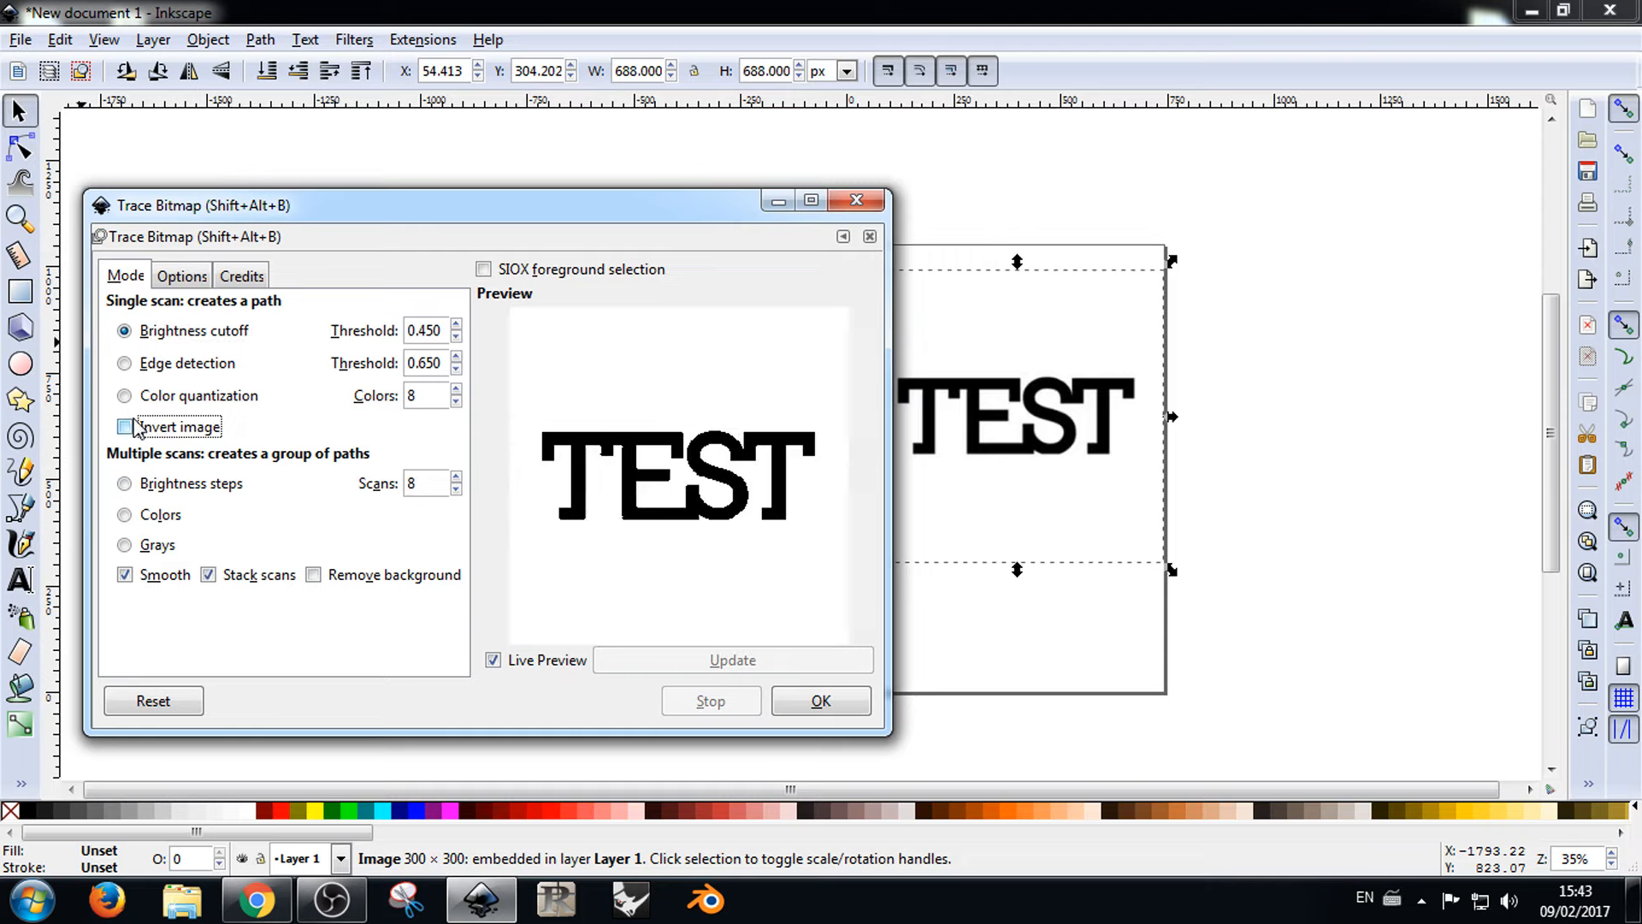
{"action": "left_click", "coordinate": [135, 366]}
{"action": "left_click", "coordinate": [138, 397]}
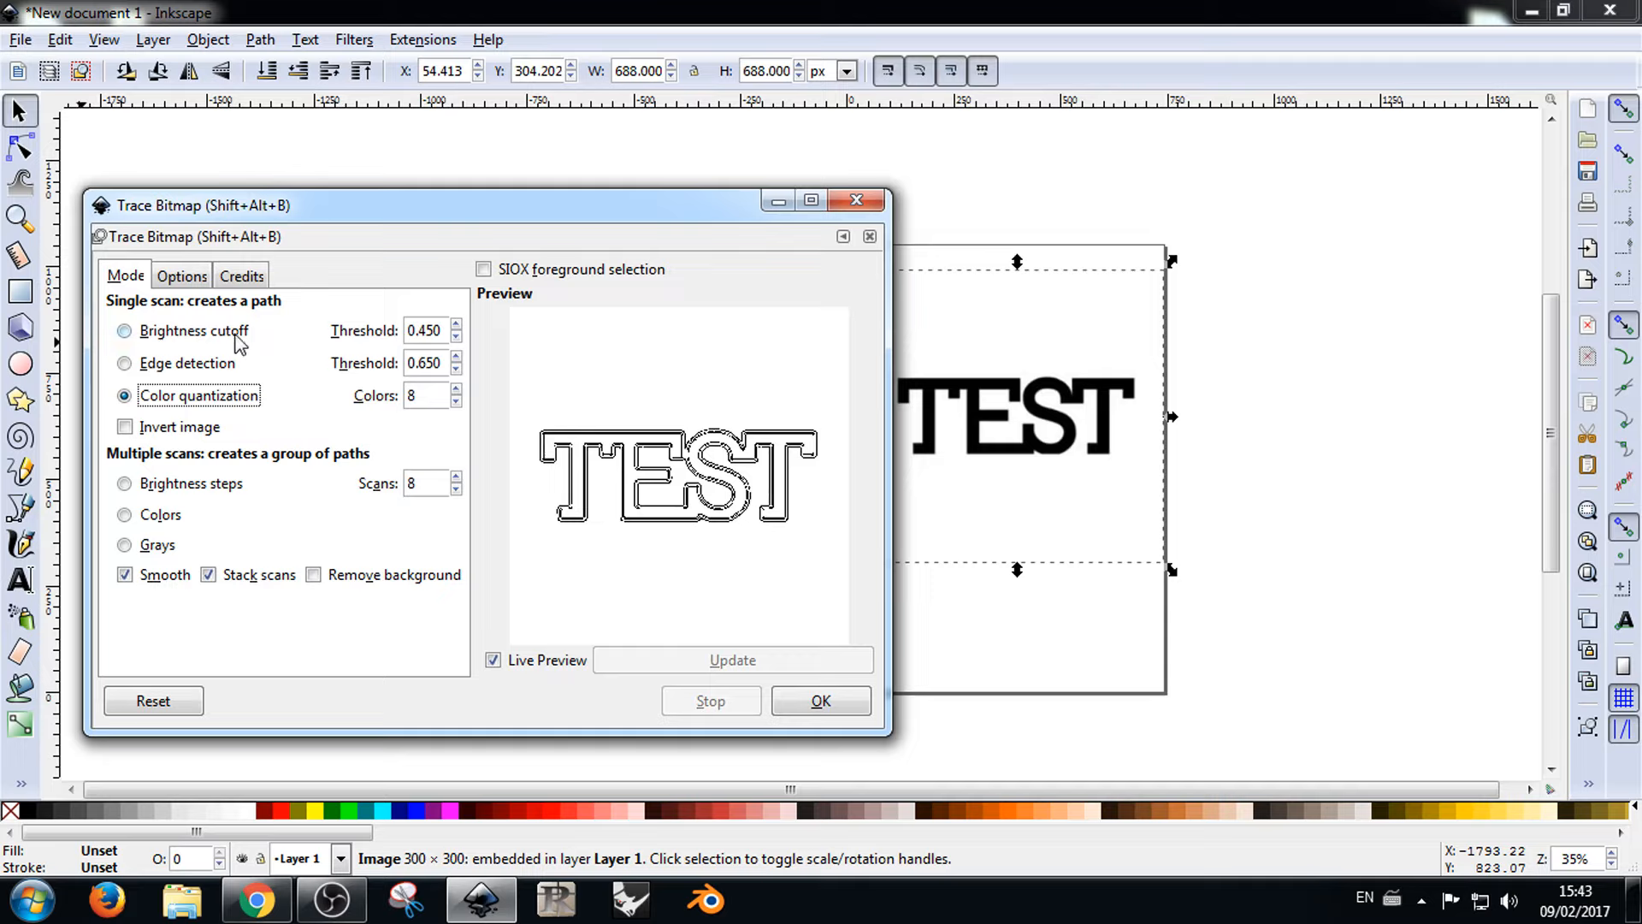
Step: Trace the TEST image using Brightness cutoff with a threshold of 0.450, and close the dialog
{"action": "left_click", "coordinate": [145, 332]}
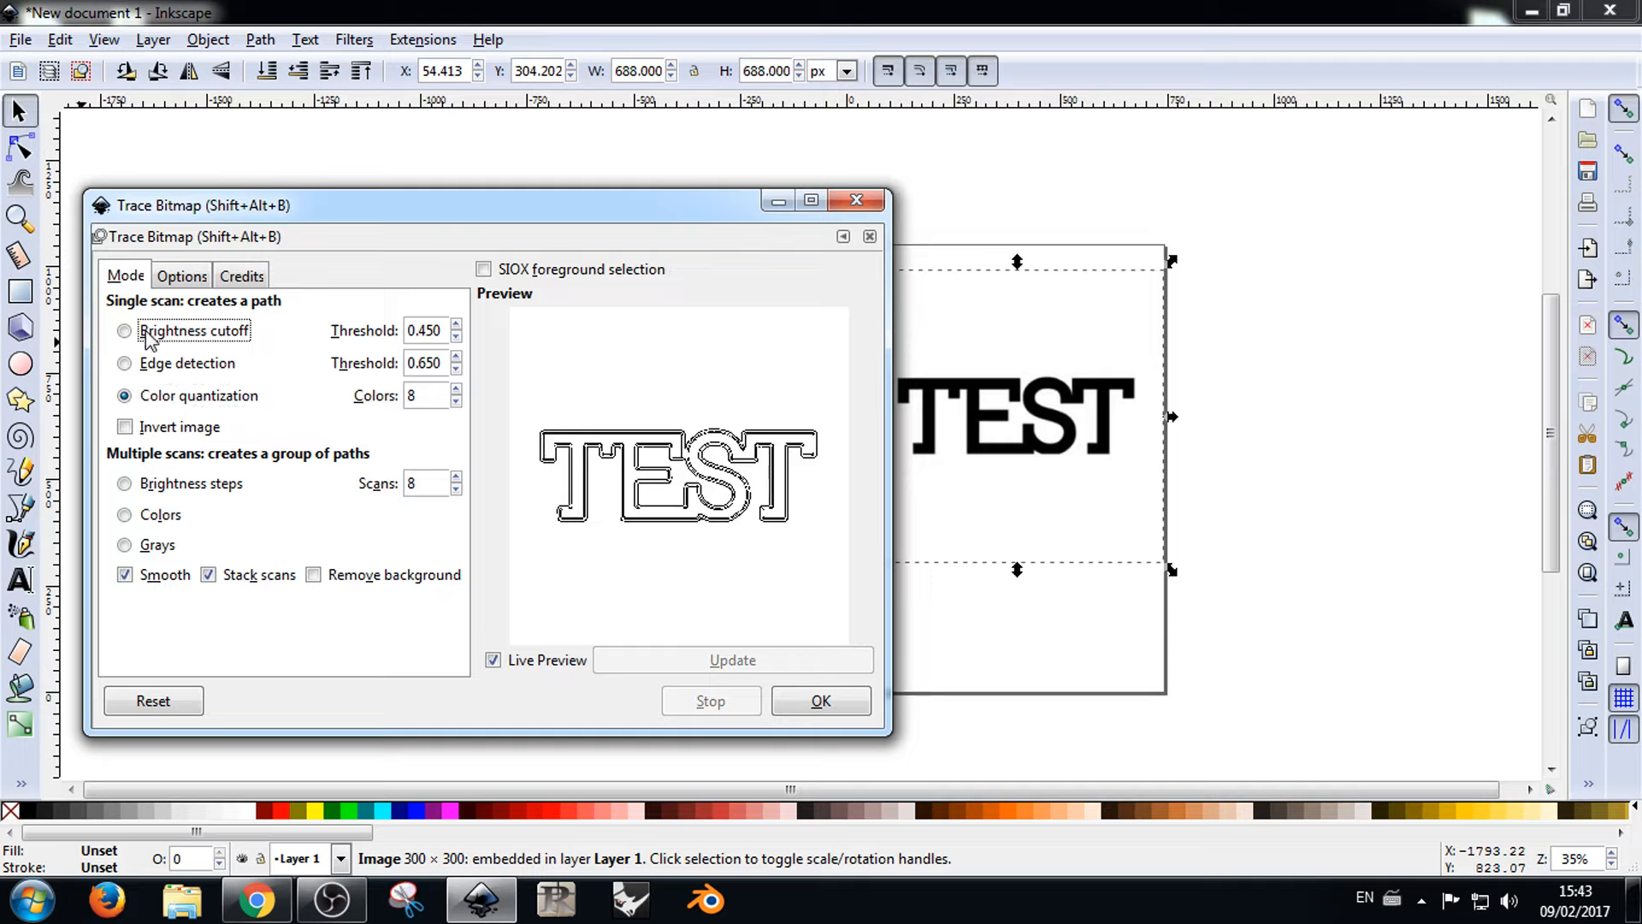
{"action": "left_click", "coordinate": [796, 705]}
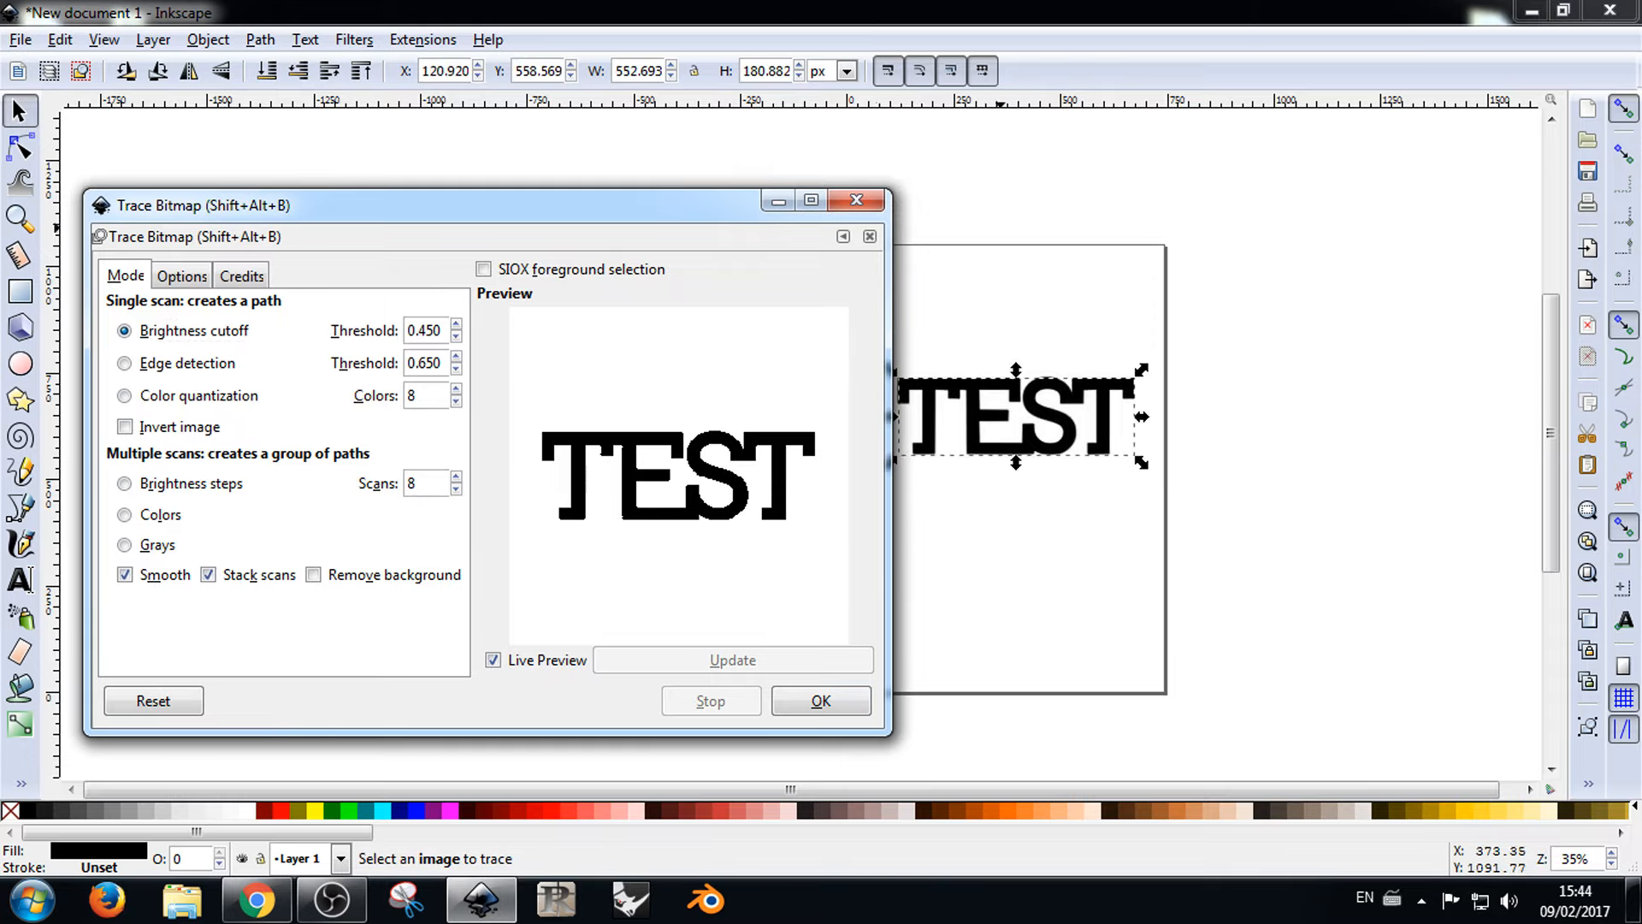
{"action": "left_click", "coordinate": [856, 200]}
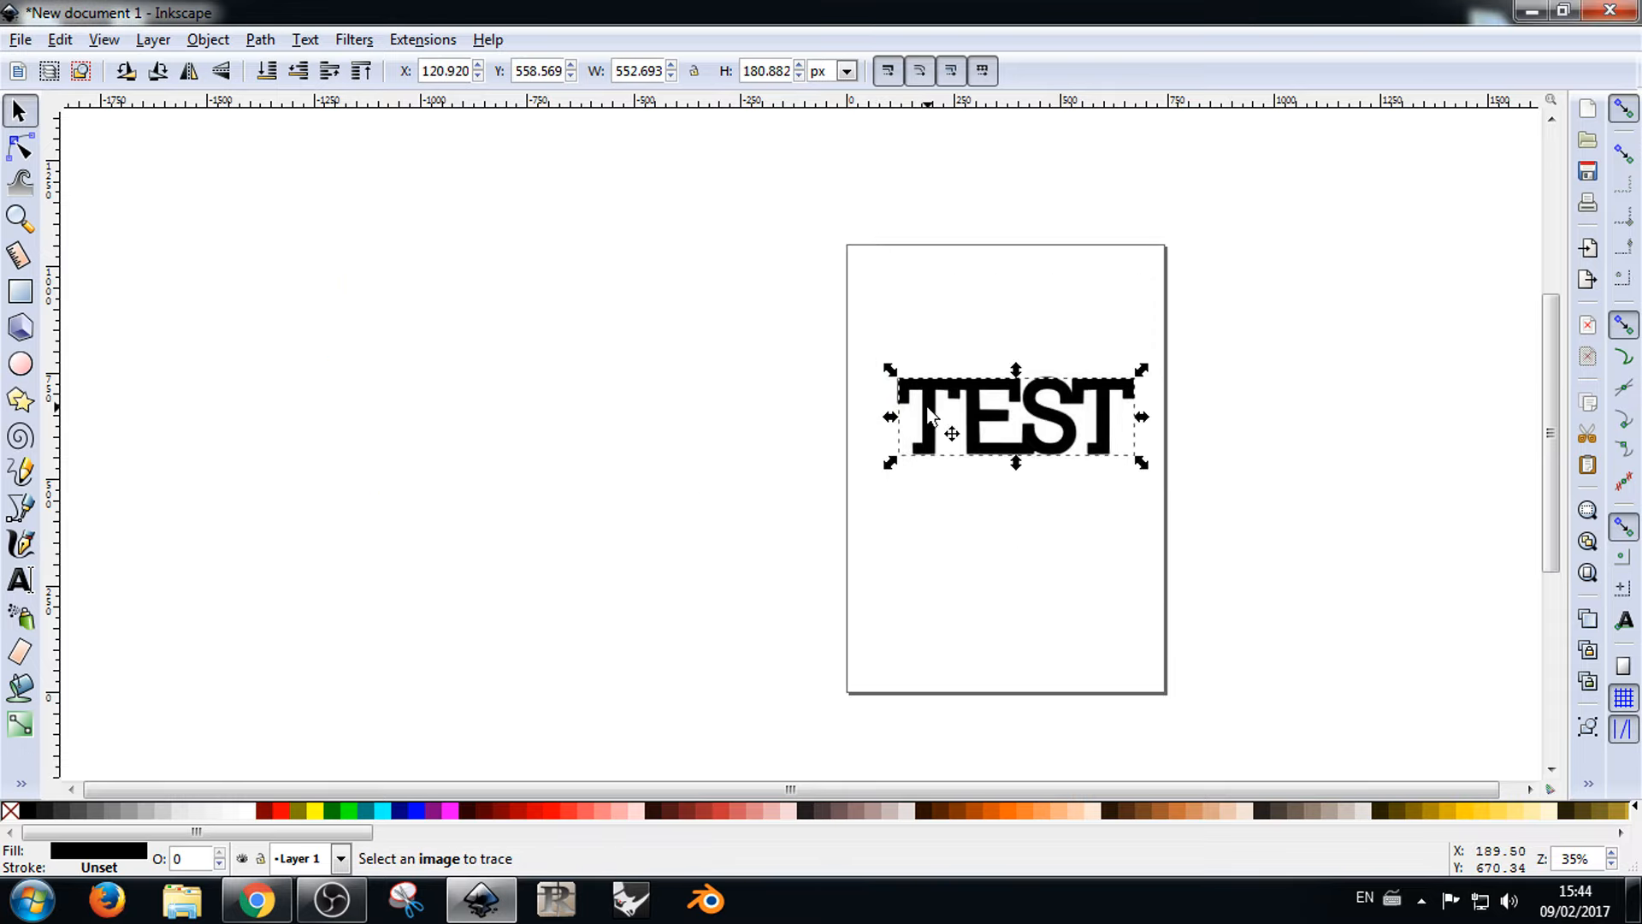
Step: Move the traced TEST path to the lower part of the page and shift the original bitmap upward to separate them
{"action": "scroll", "coordinate": [1005, 423], "scroll_direction": "up", "scroll_amount": 3}
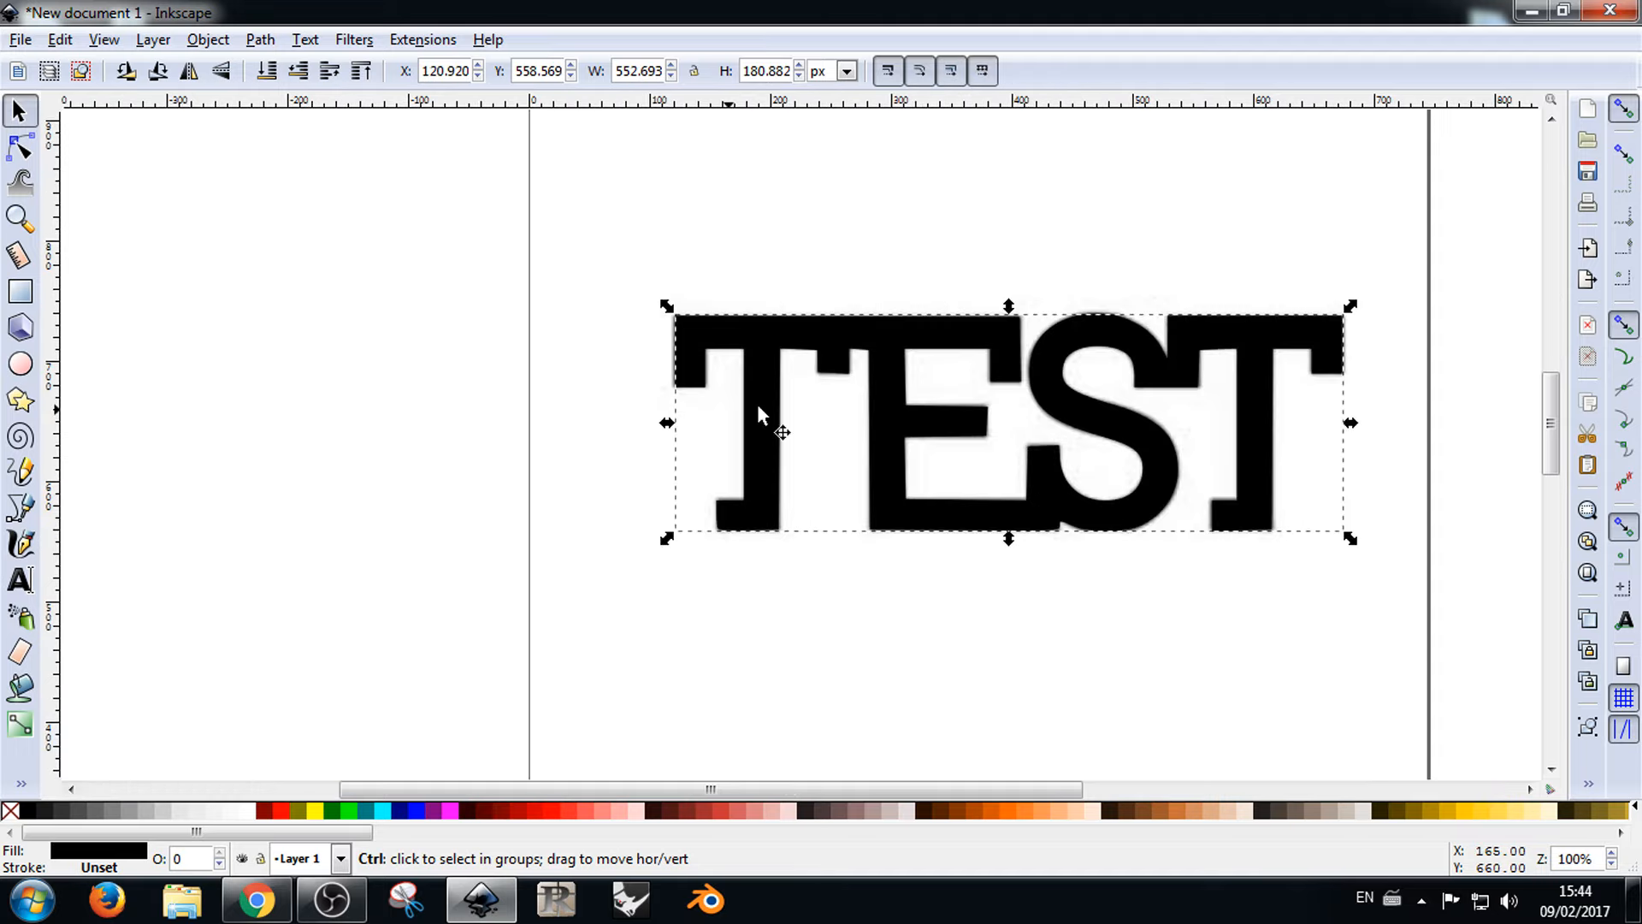
{"action": "scroll", "coordinate": [759, 413], "scroll_direction": "down", "scroll_amount": 2}
{"action": "left_click_drag", "start_coordinate": [714, 419], "coordinate": [703, 603]}
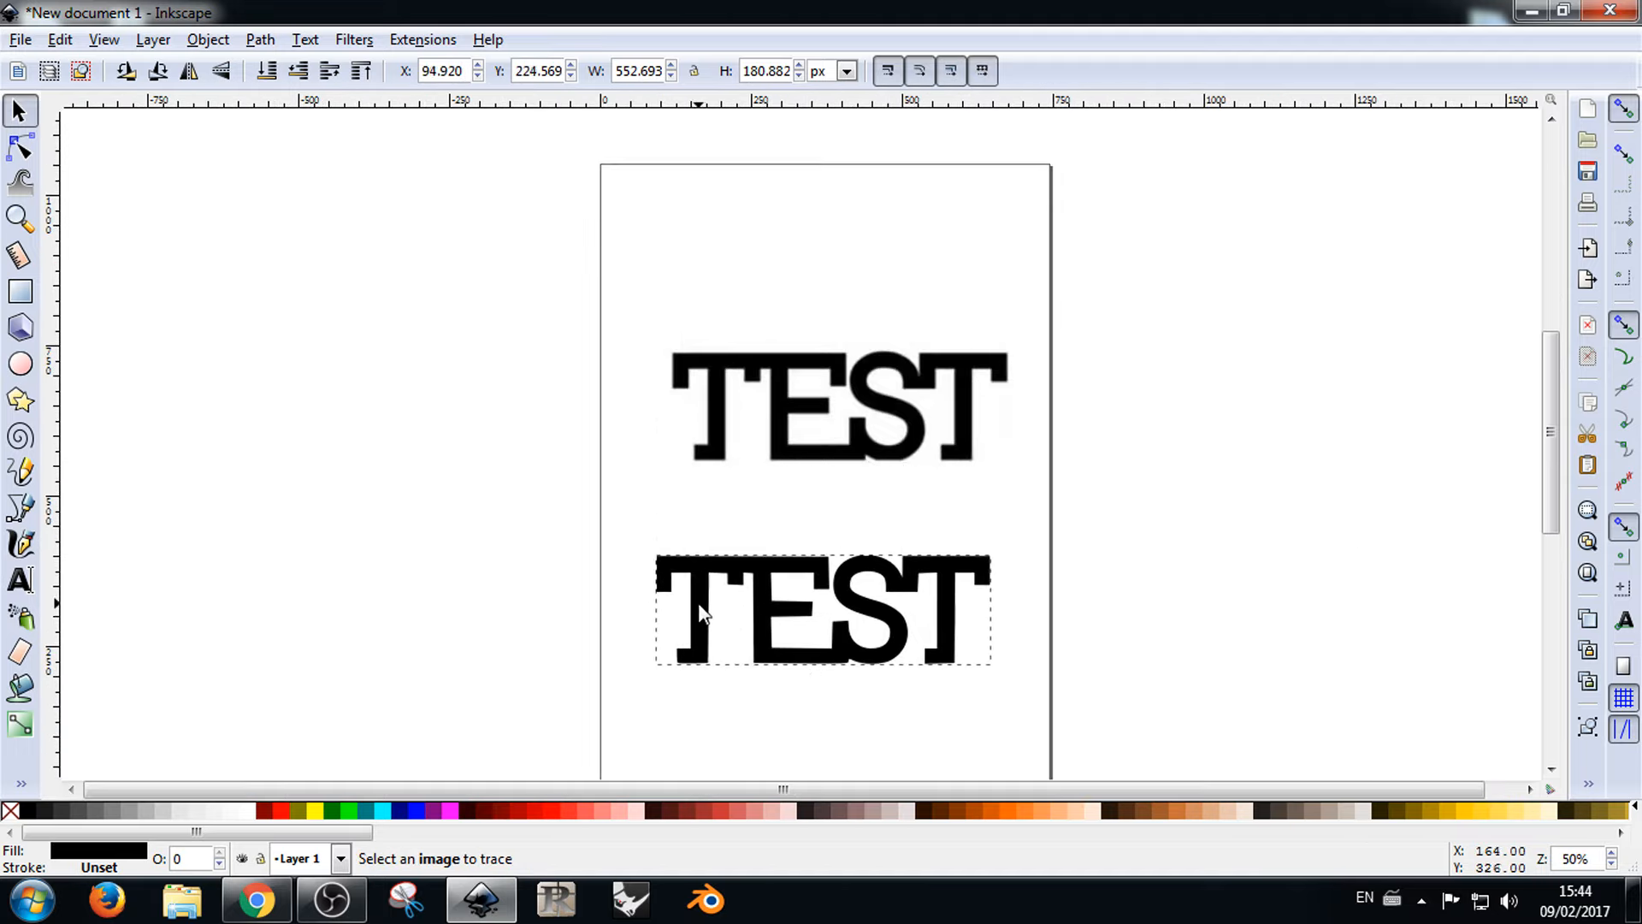
{"action": "left_click", "coordinate": [1296, 475]}
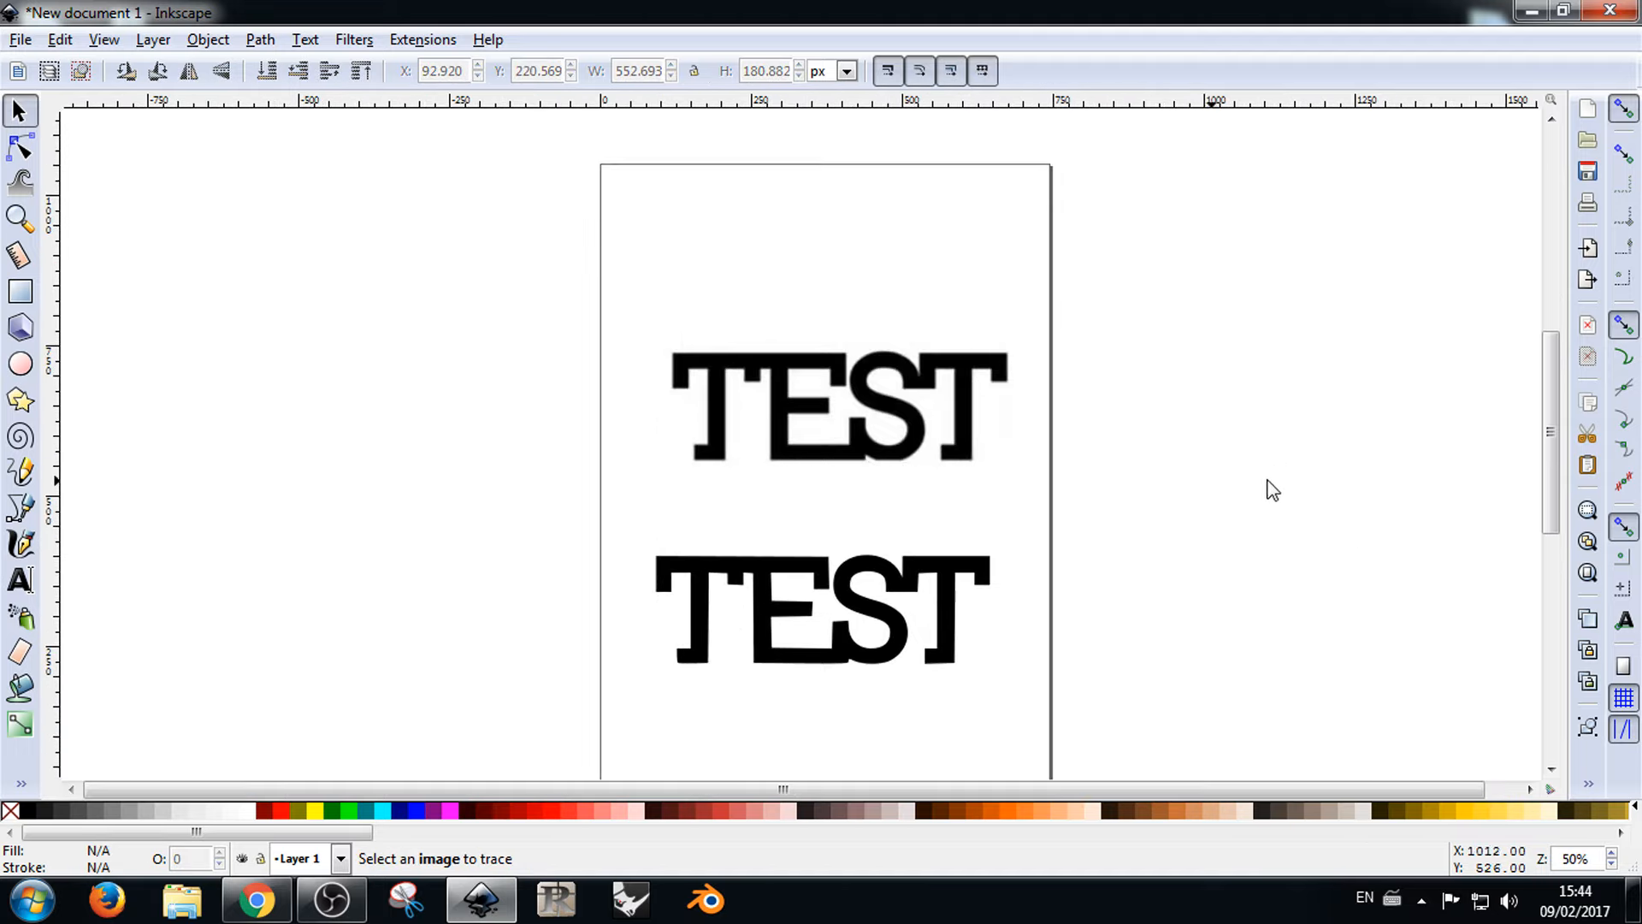
{"action": "left_click_drag", "start_coordinate": [813, 432], "coordinate": [809, 338]}
Step: Examine the letter edges of the bitmap and of the traced path at very high magnification
{"action": "scroll", "coordinate": [805, 340], "scroll_direction": "up", "scroll_amount": 13}
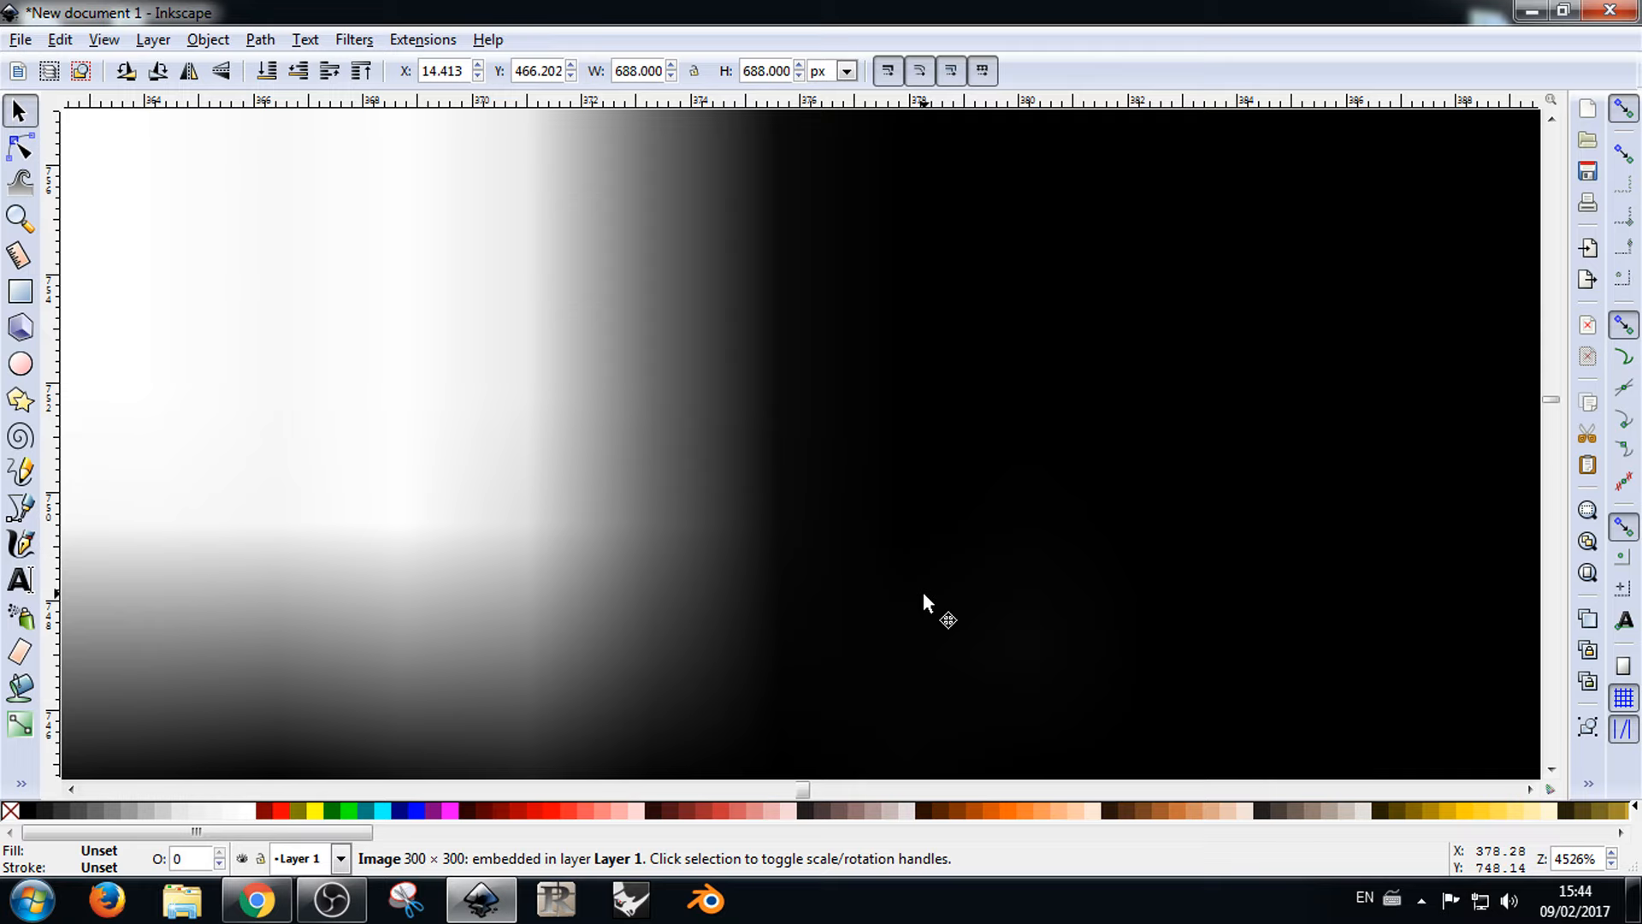
{"action": "scroll", "coordinate": [719, 428], "scroll_direction": "down", "scroll_amount": 14}
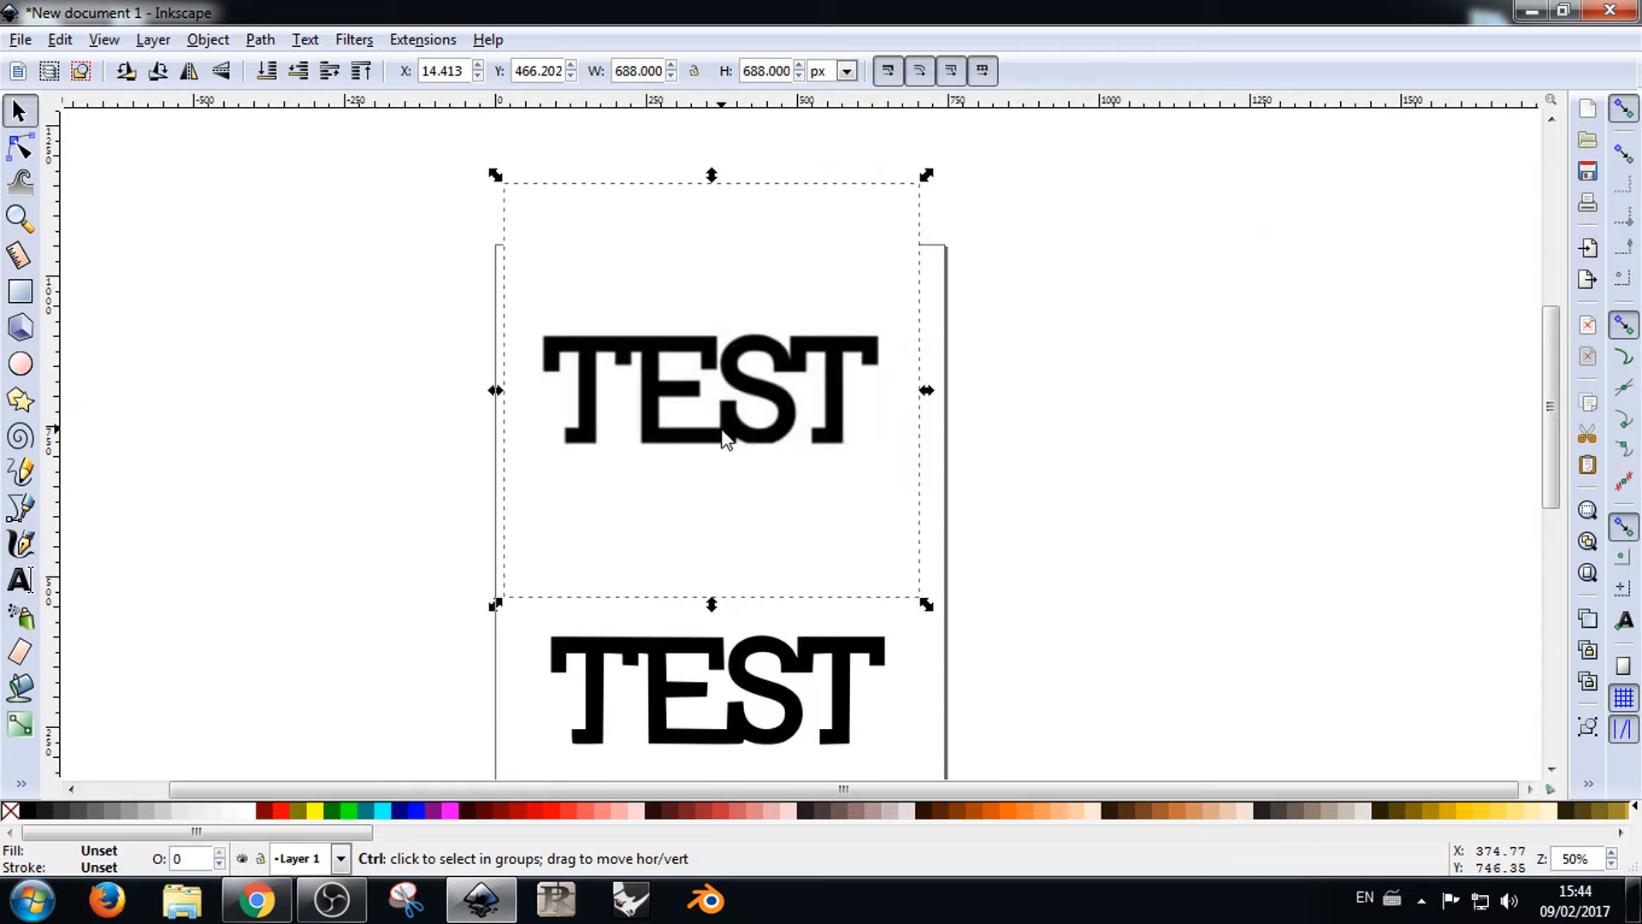
{"action": "scroll", "coordinate": [696, 625], "scroll_direction": "up", "scroll_amount": 13}
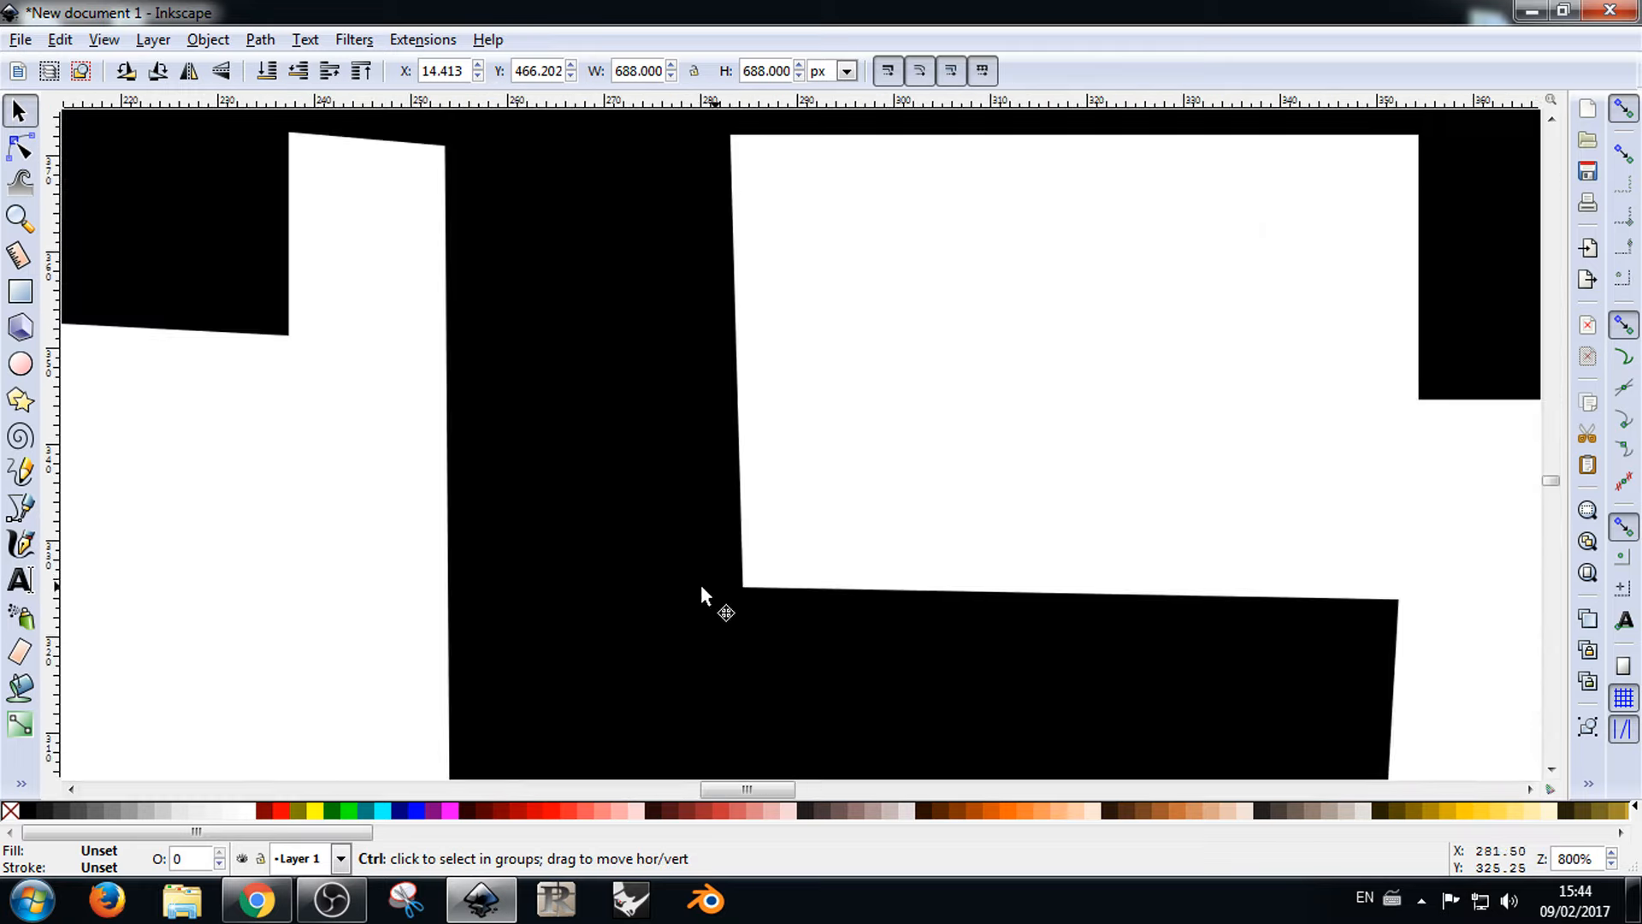
{"action": "scroll", "coordinate": [741, 596], "scroll_direction": "up", "scroll_amount": 6}
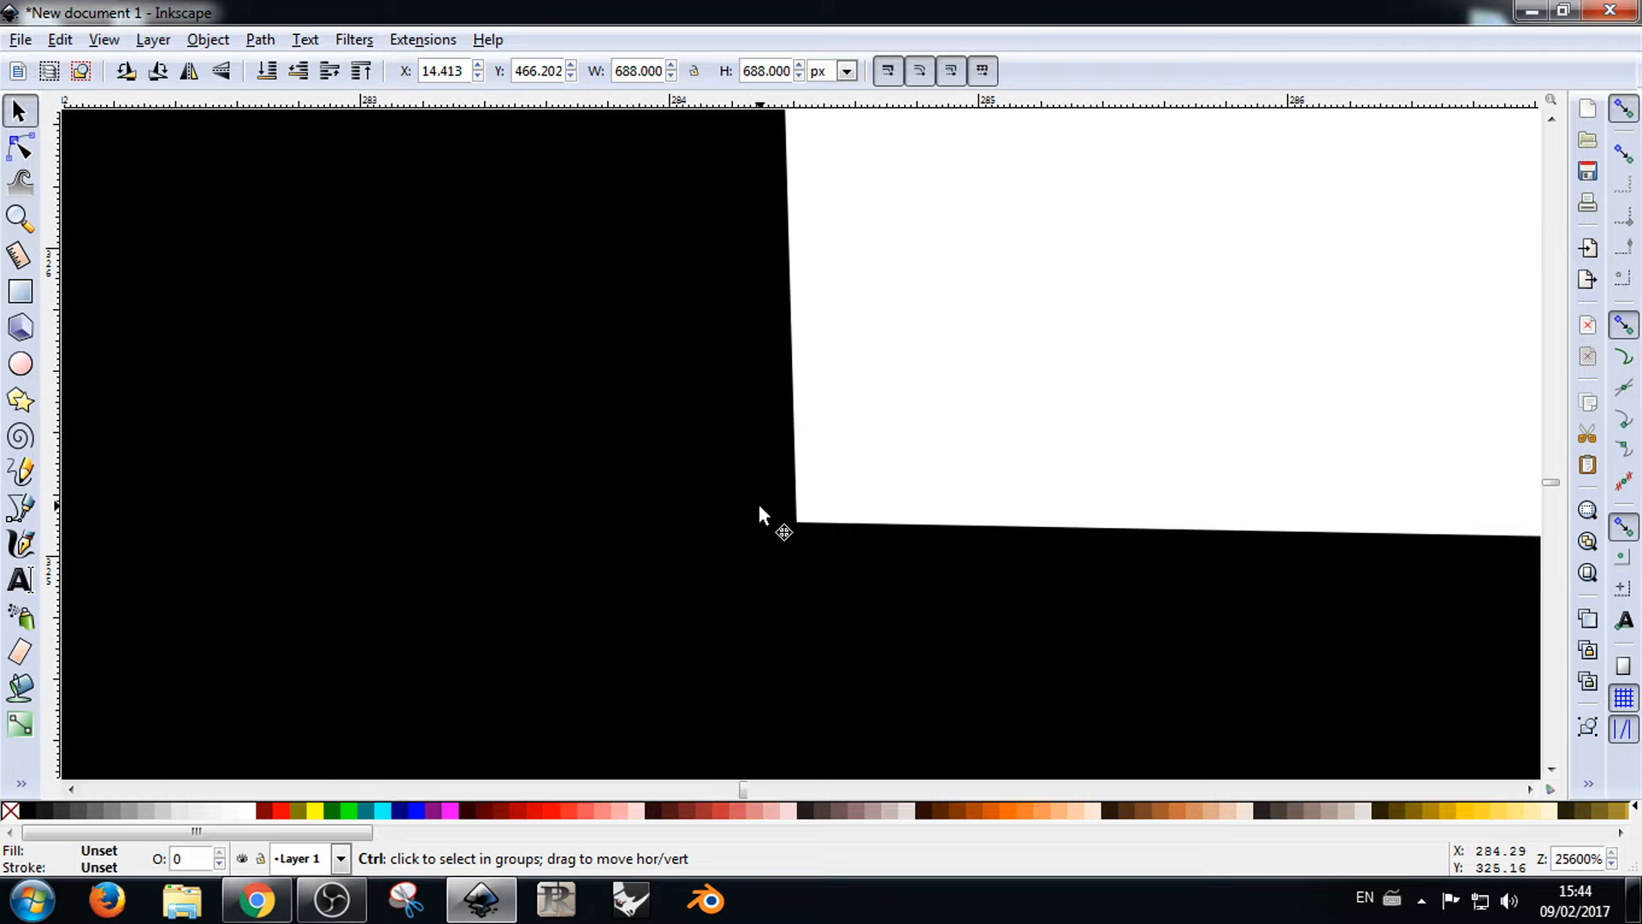
{"action": "scroll", "coordinate": [758, 513], "scroll_direction": "down", "scroll_amount": 16}
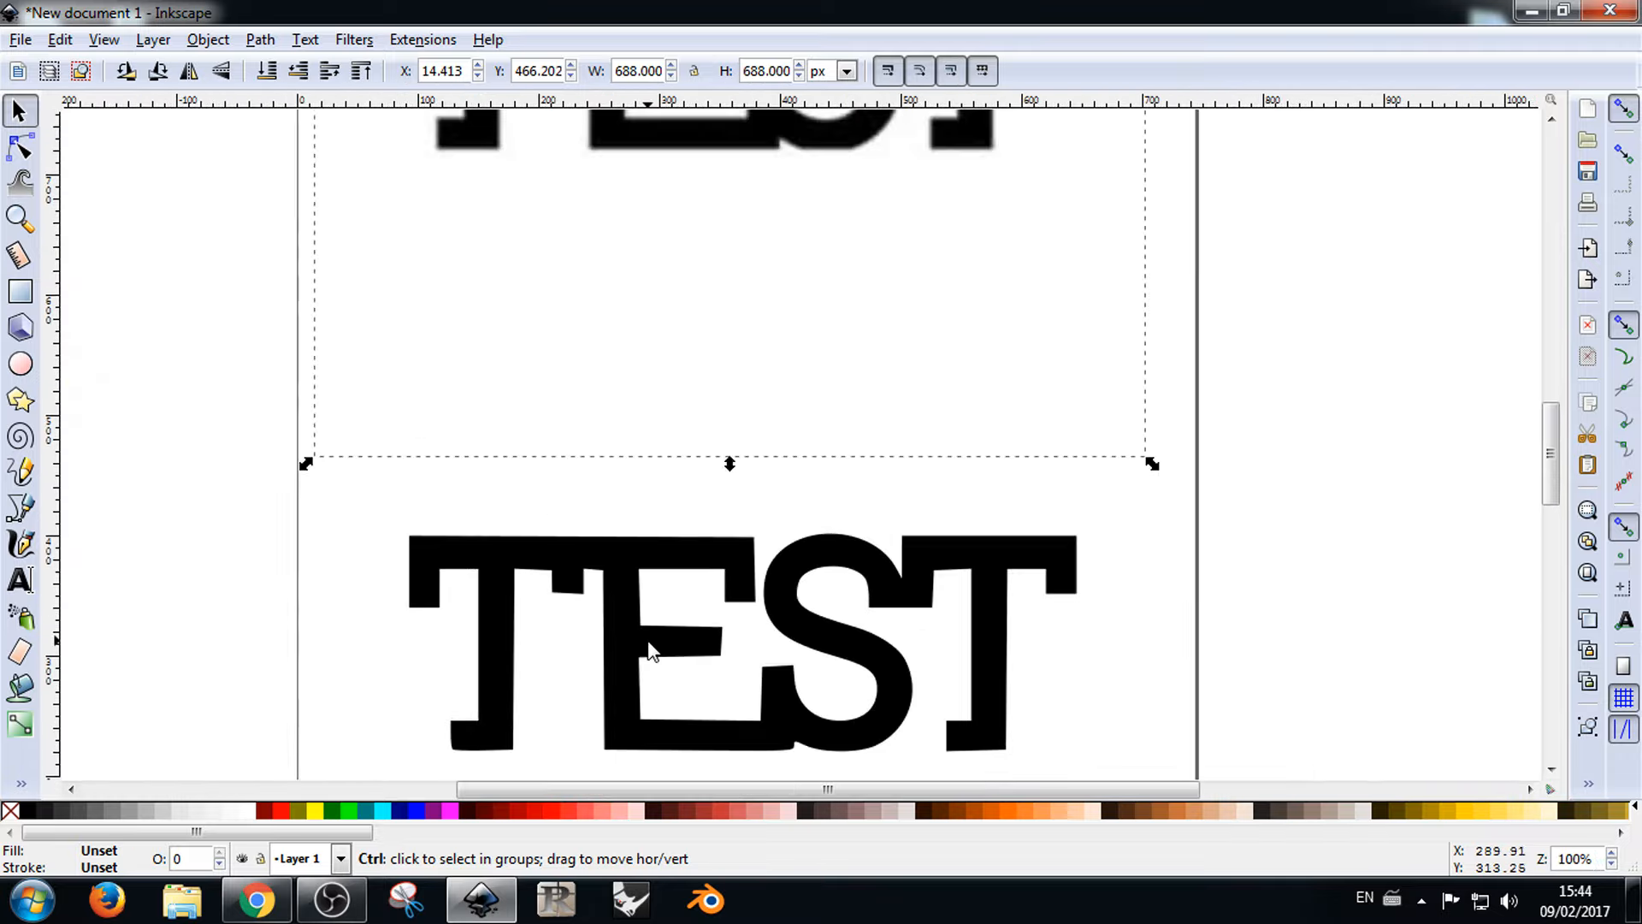
Step: Move the traced TEST slightly further down and compare its edges with those of the bitmap up close
{"action": "left_click", "coordinate": [620, 570]}
{"action": "left_click_drag", "start_coordinate": [621, 570], "coordinate": [618, 605]}
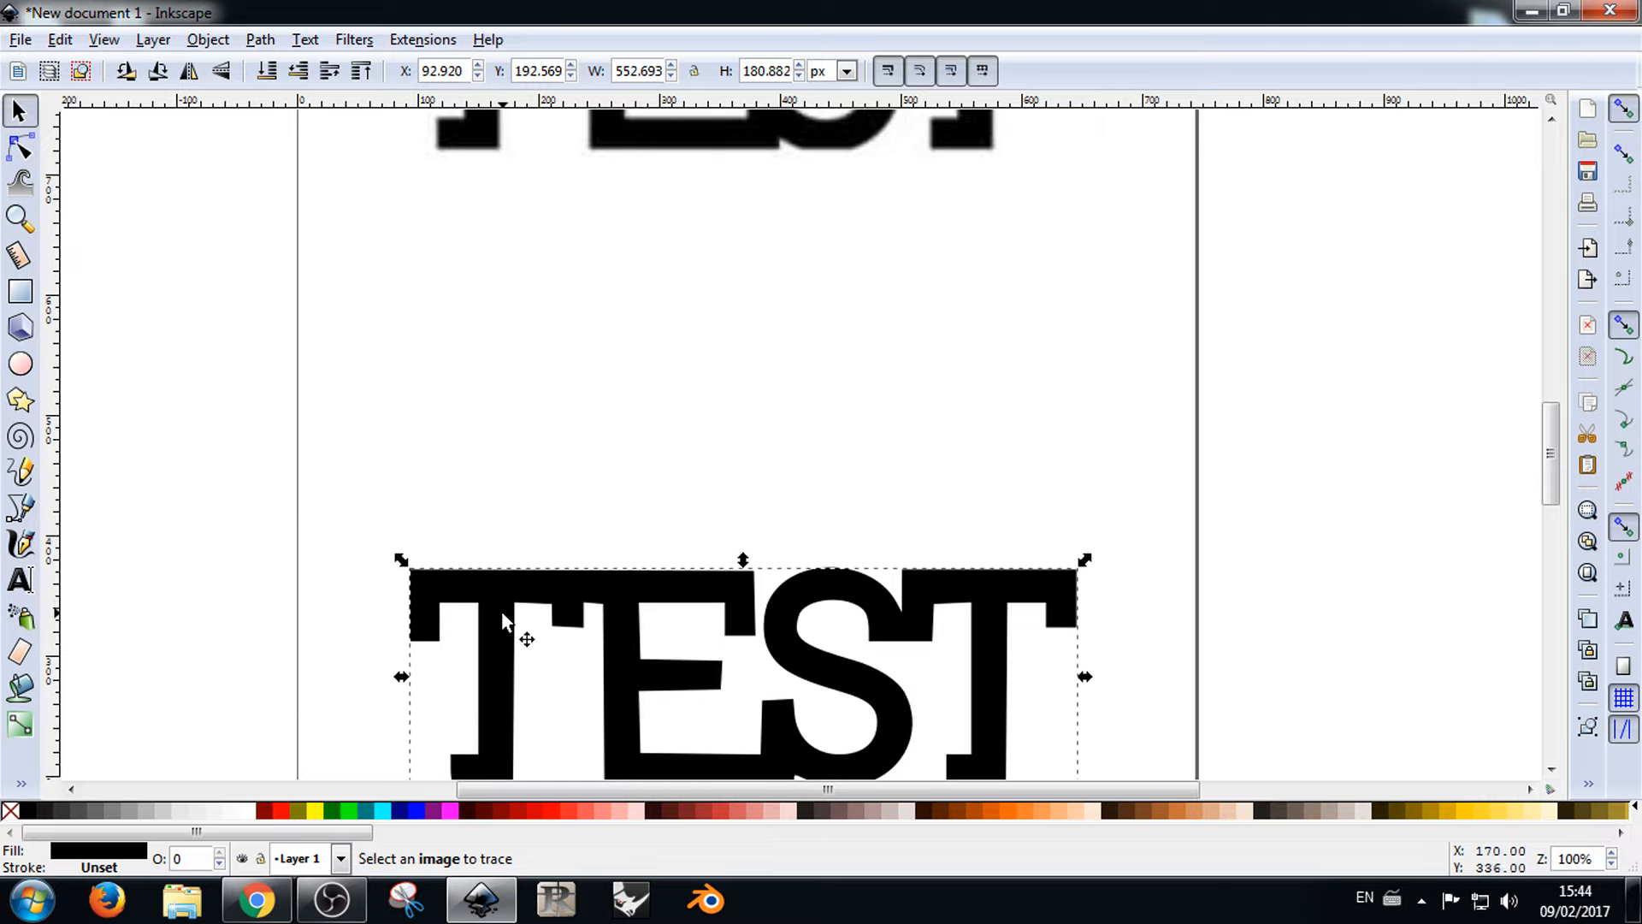
{"action": "scroll", "coordinate": [530, 590], "scroll_direction": "up", "scroll_amount": 5}
{"action": "scroll", "coordinate": [659, 608], "scroll_direction": "down", "scroll_amount": 5}
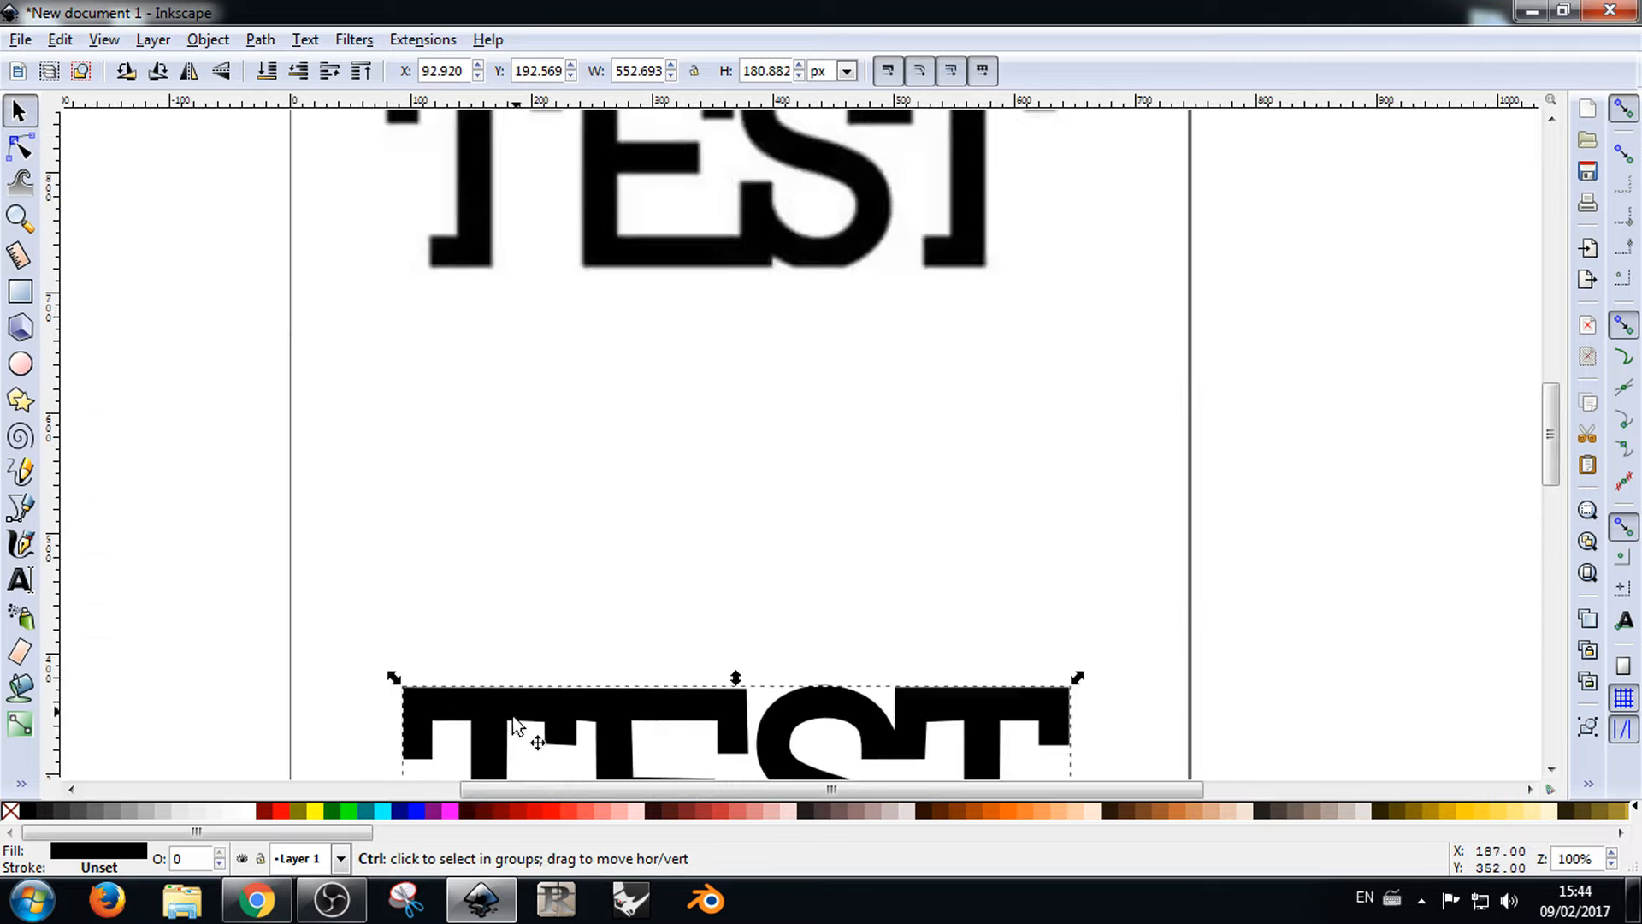
{"action": "scroll", "coordinate": [524, 654], "scroll_direction": "down", "scroll_amount": 2}
{"action": "scroll", "coordinate": [566, 445], "scroll_direction": "up", "scroll_amount": 4}
{"action": "left_click", "coordinate": [568, 439]}
{"action": "scroll", "coordinate": [574, 494], "scroll_direction": "up", "scroll_amount": 5}
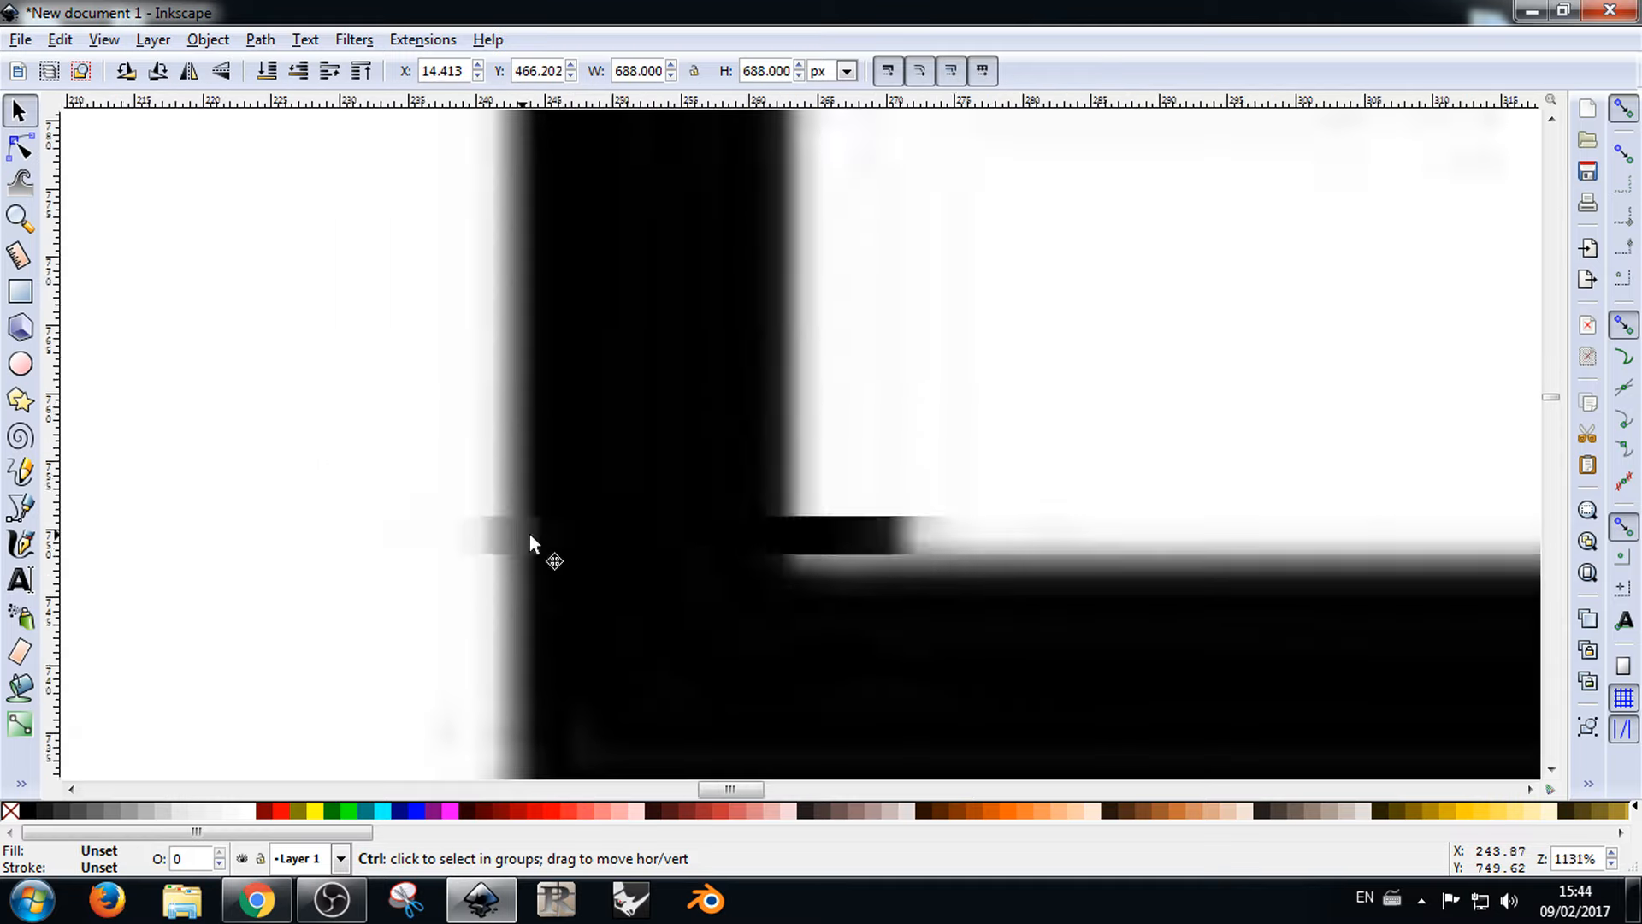
{"action": "scroll", "coordinate": [530, 539], "scroll_direction": "down", "scroll_amount": 11}
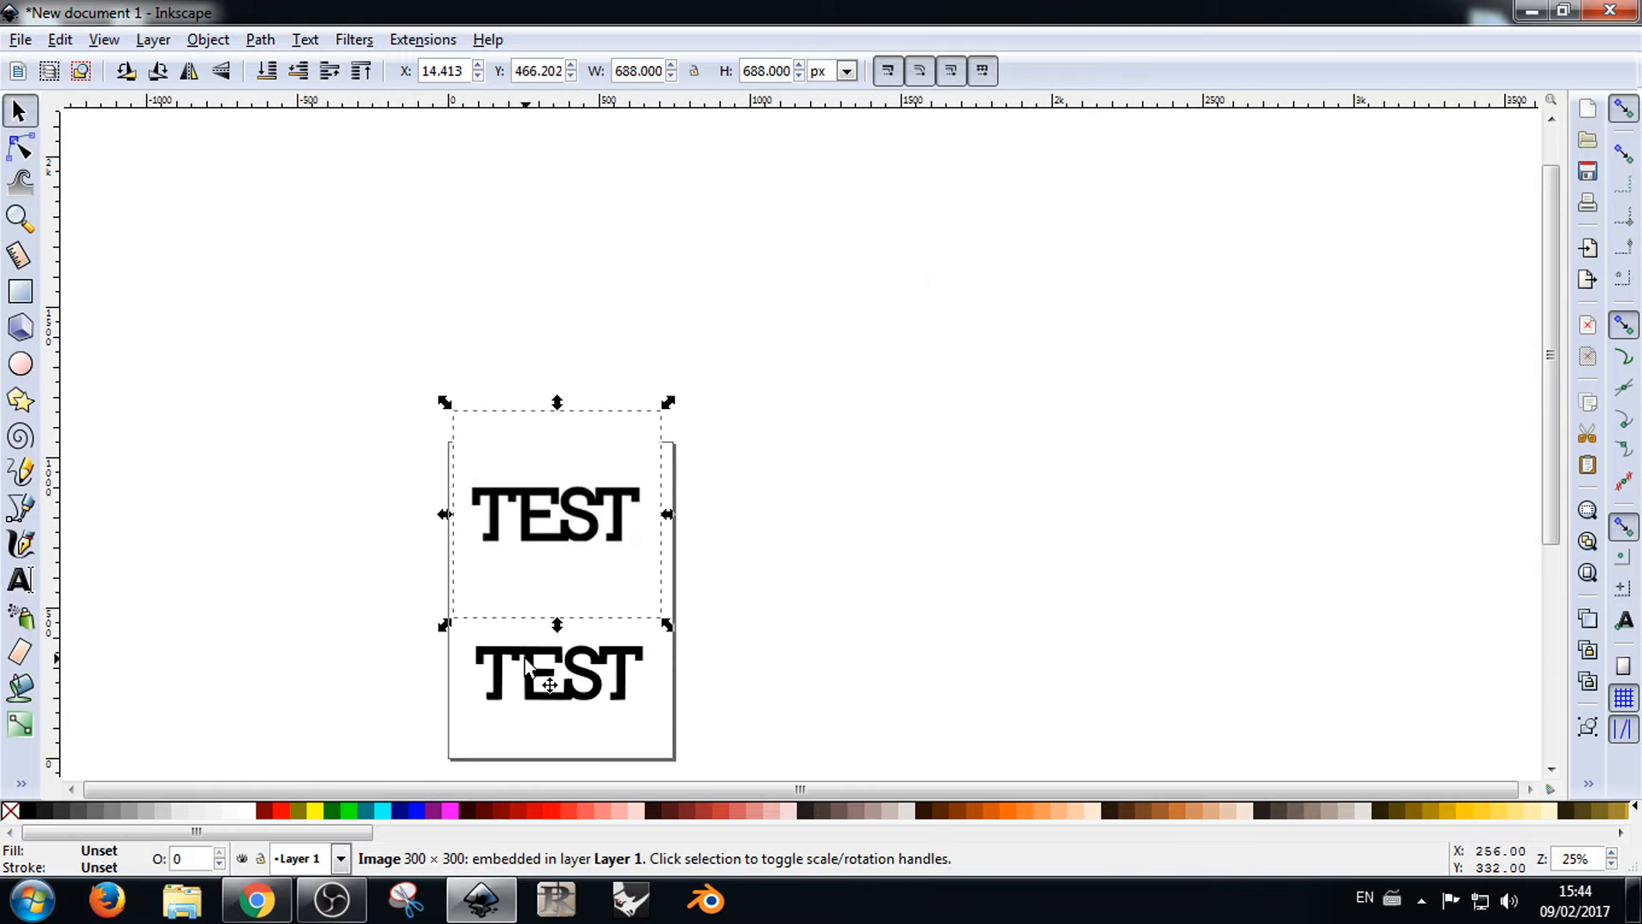
{"action": "scroll", "coordinate": [509, 667], "scroll_direction": "up", "scroll_amount": 1}
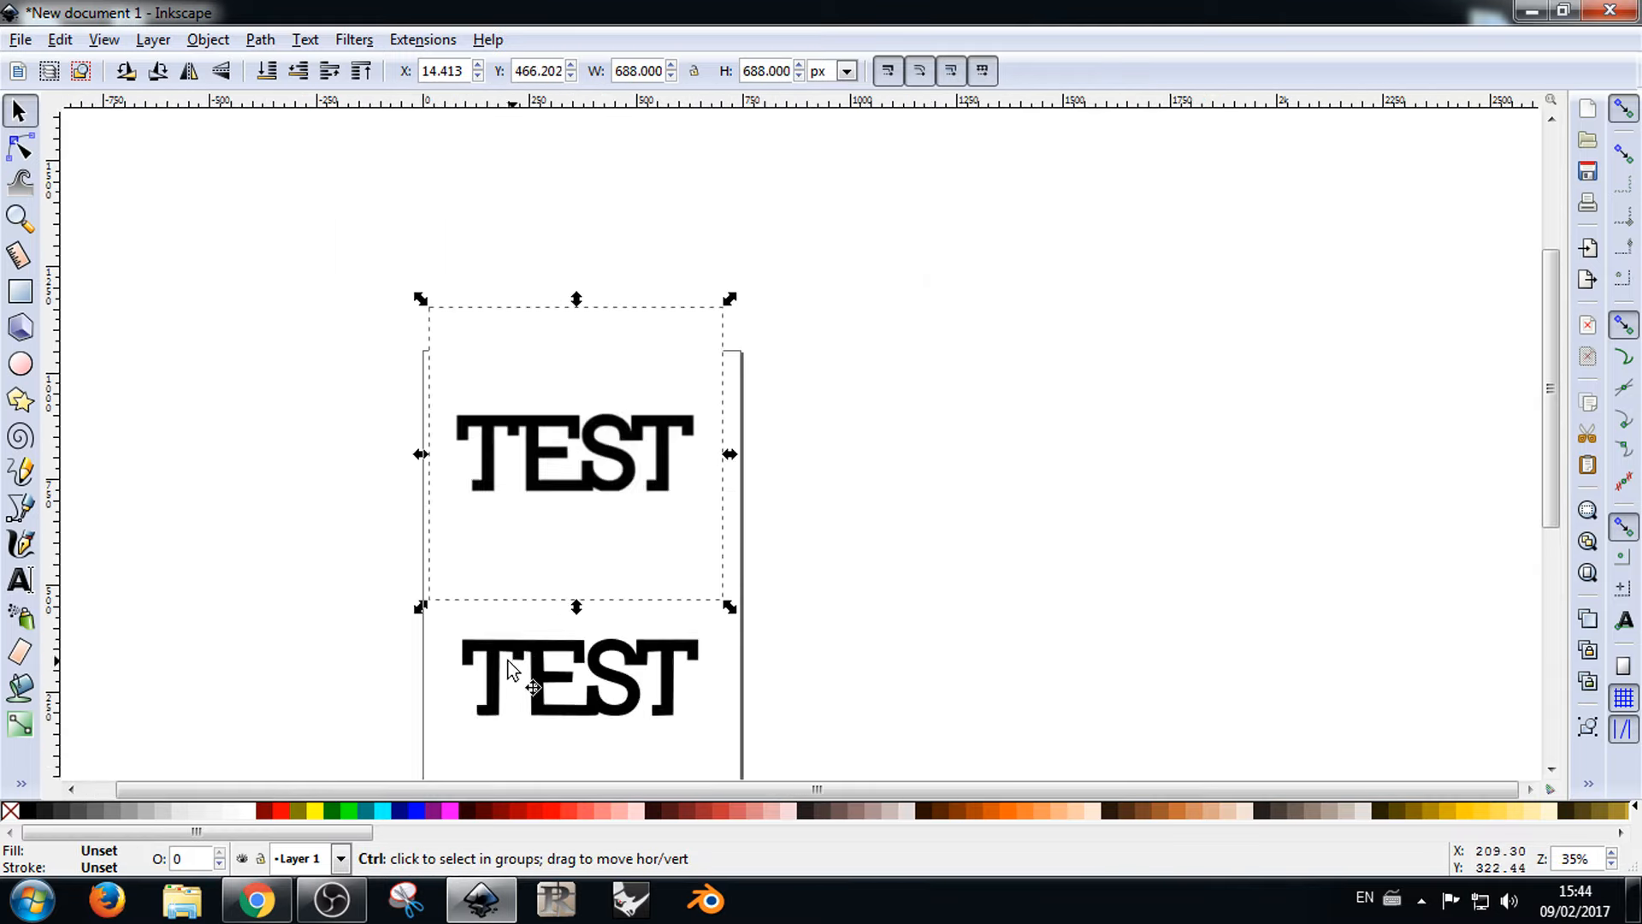
Step: Display the editable nodes of the traced TEST path
{"action": "double_click", "coordinate": [544, 667]}
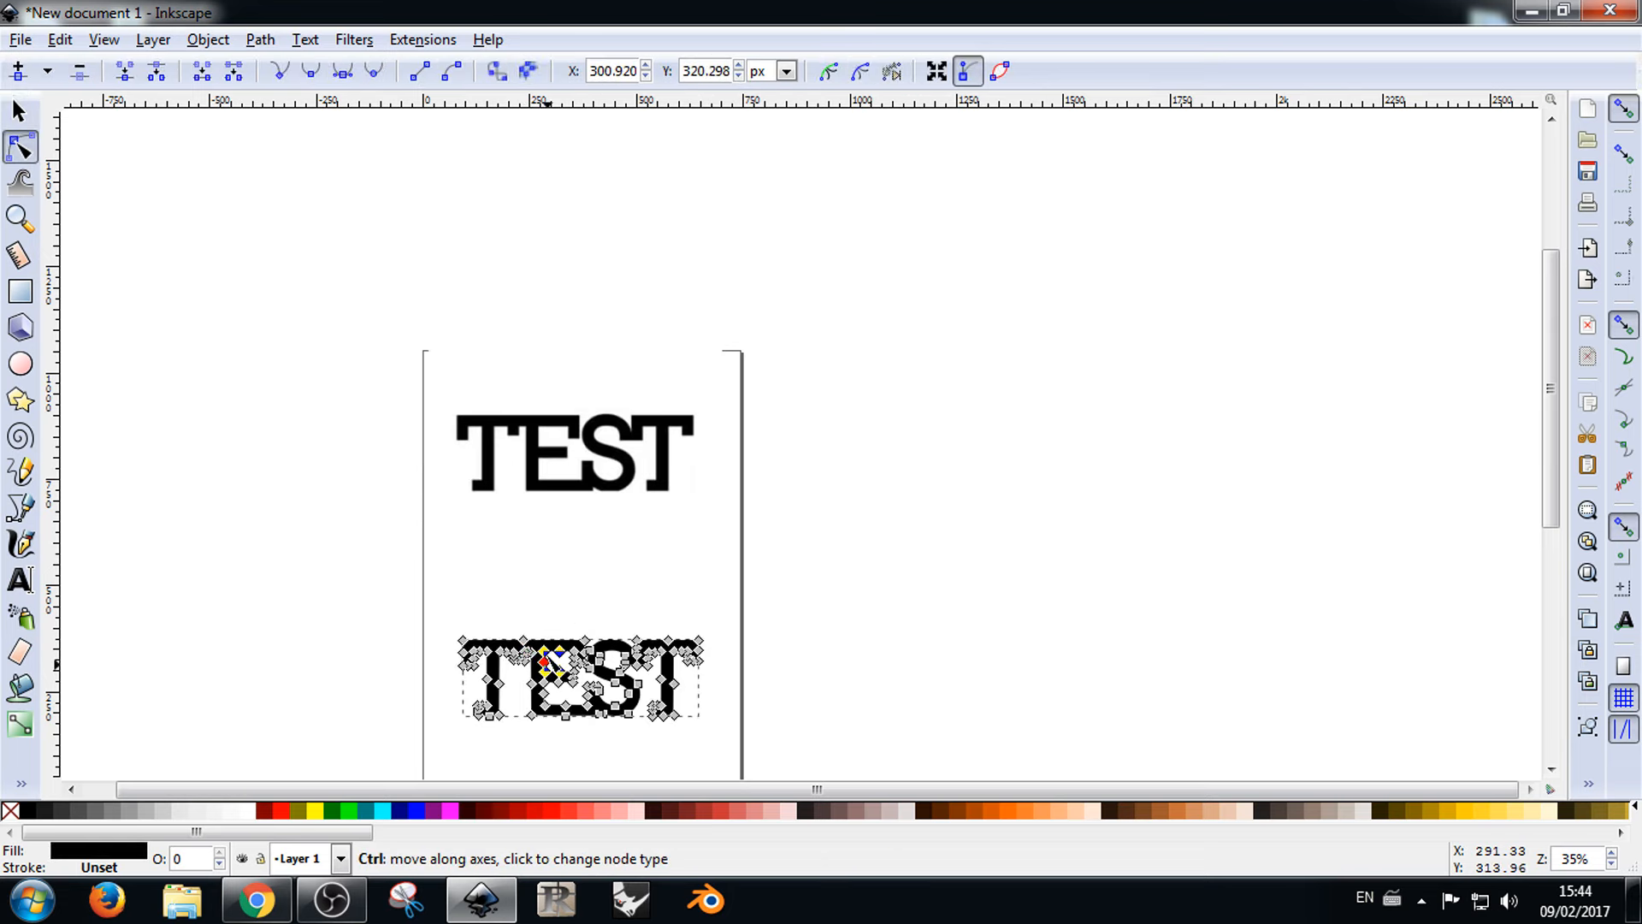
{"action": "scroll", "coordinate": [574, 663], "scroll_direction": "up", "scroll_amount": 8}
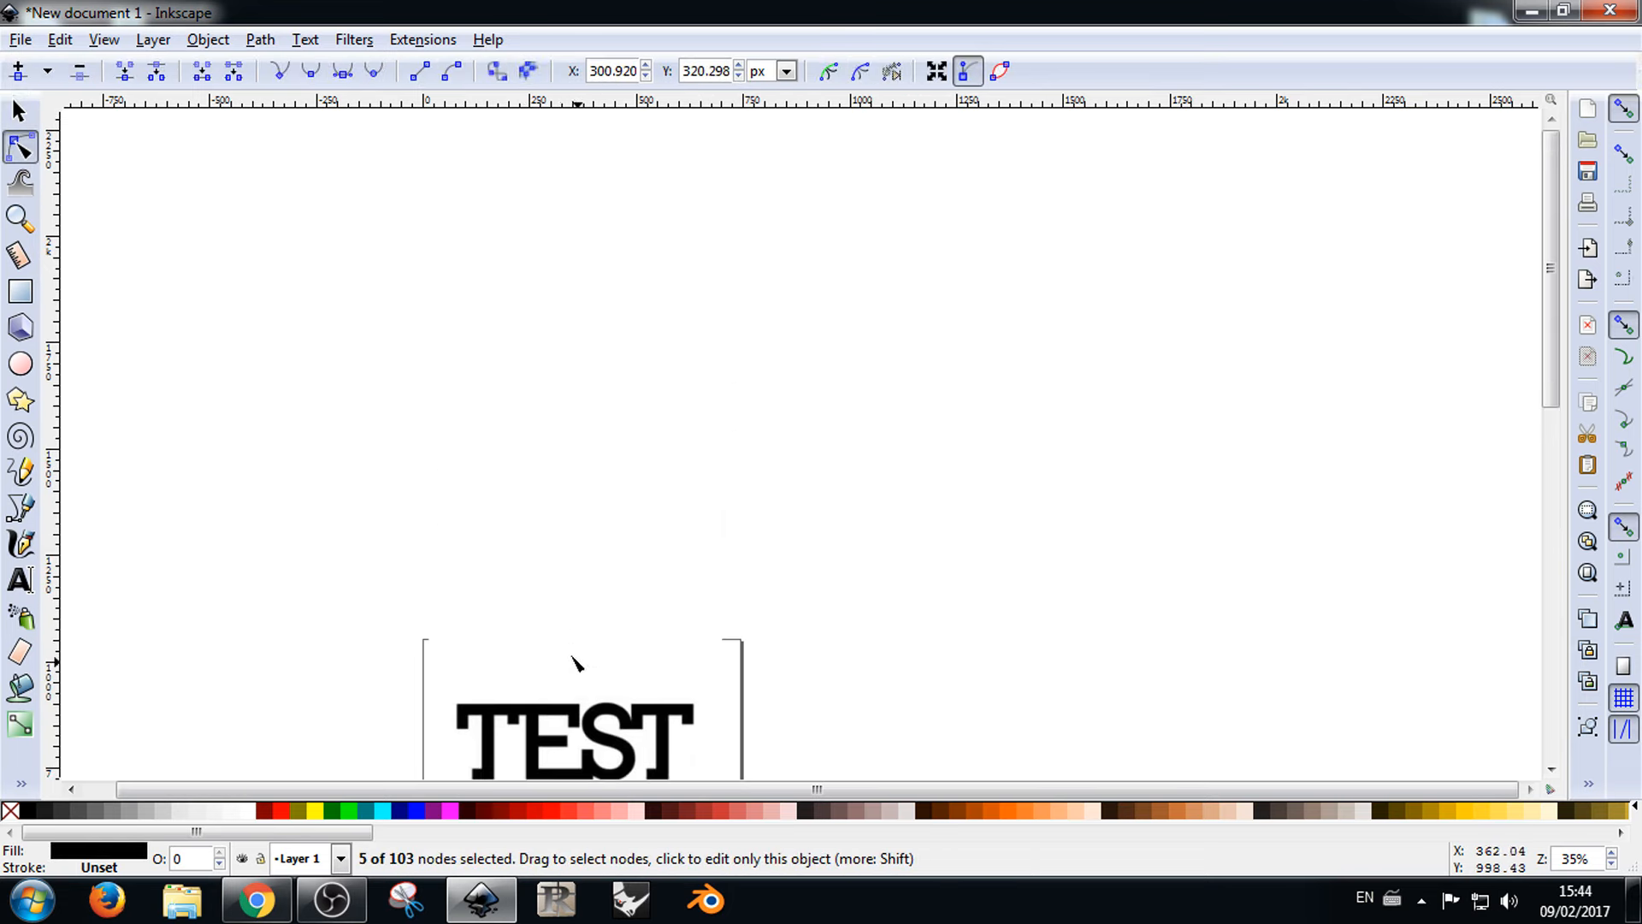
{"action": "scroll", "coordinate": [575, 662], "scroll_direction": "down", "scroll_amount": 10}
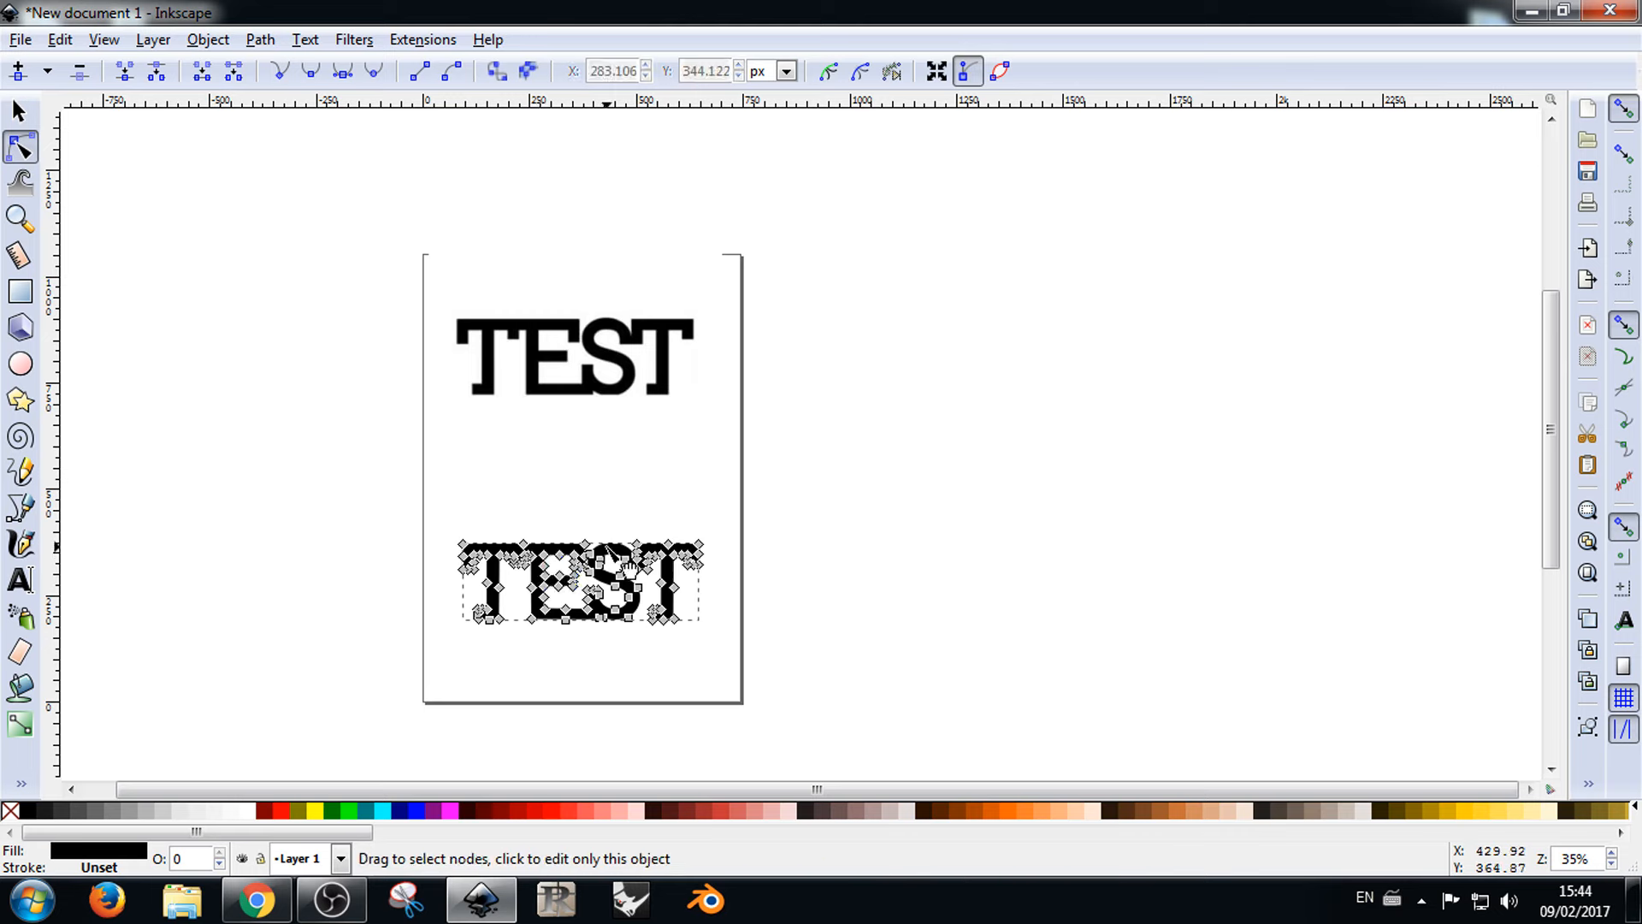
Step: Leave node editing and select the original bitmap TEST image with the Selector tool
{"action": "key", "text": "F1"}
{"action": "key", "text": "Escape"}
{"action": "left_click", "coordinate": [593, 373]}
{"action": "left_click", "coordinate": [593, 373]}
{"action": "left_click", "coordinate": [592, 373]}
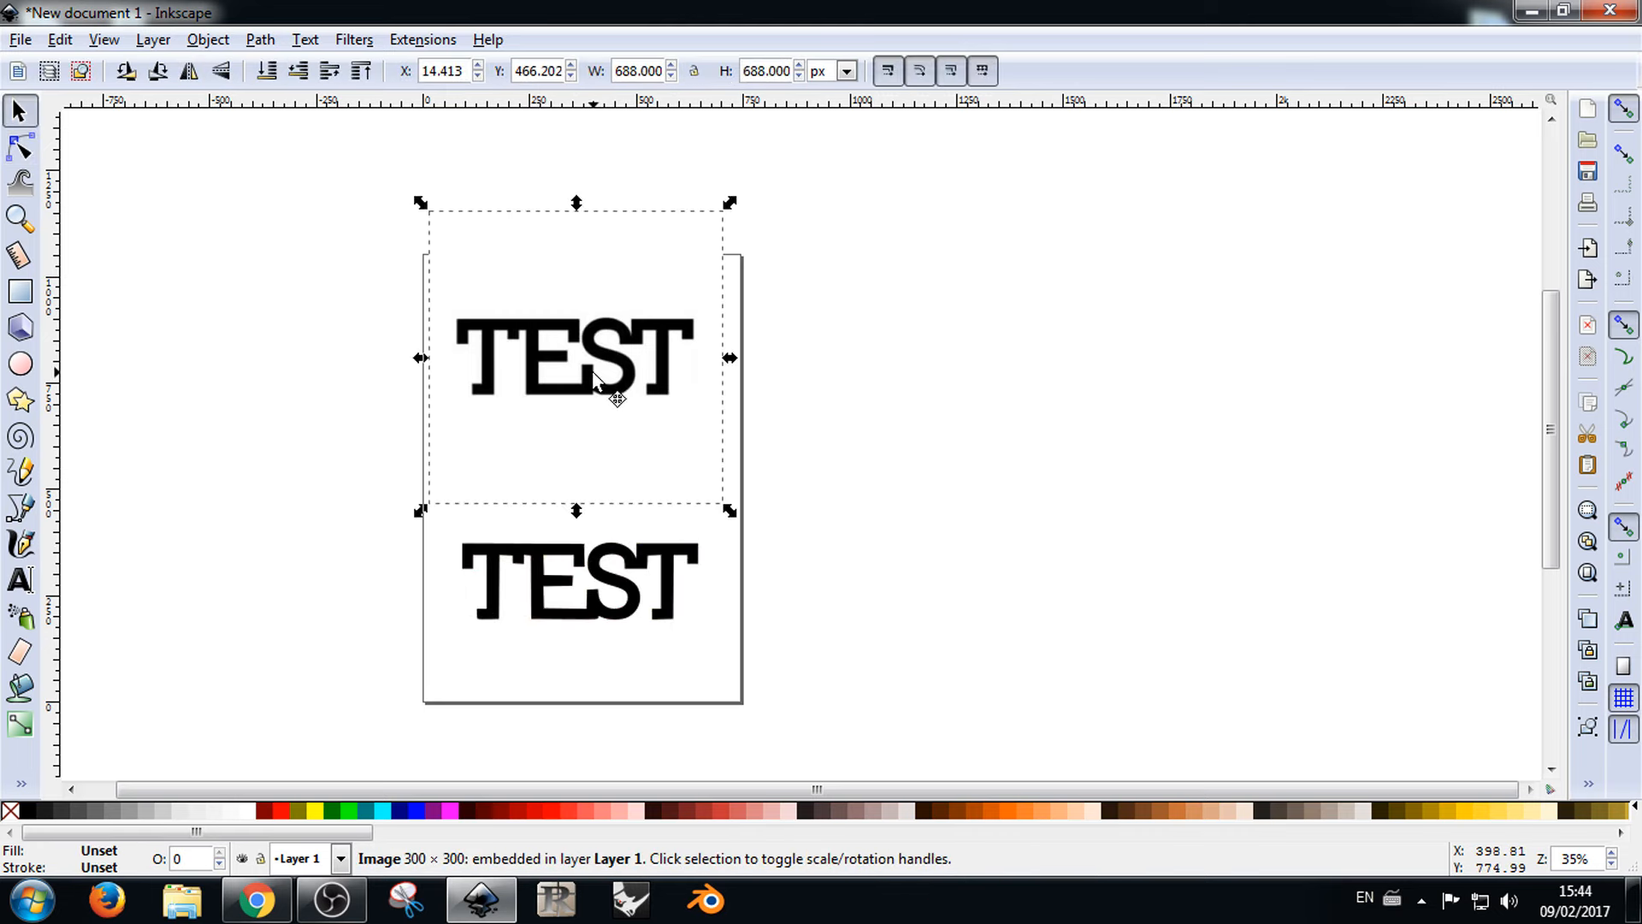
{"action": "left_click", "coordinate": [593, 373]}
{"action": "left_click", "coordinate": [592, 372]}
{"action": "left_click", "coordinate": [593, 373]}
{"action": "left_click", "coordinate": [592, 373]}
{"action": "left_click", "coordinate": [592, 373]}
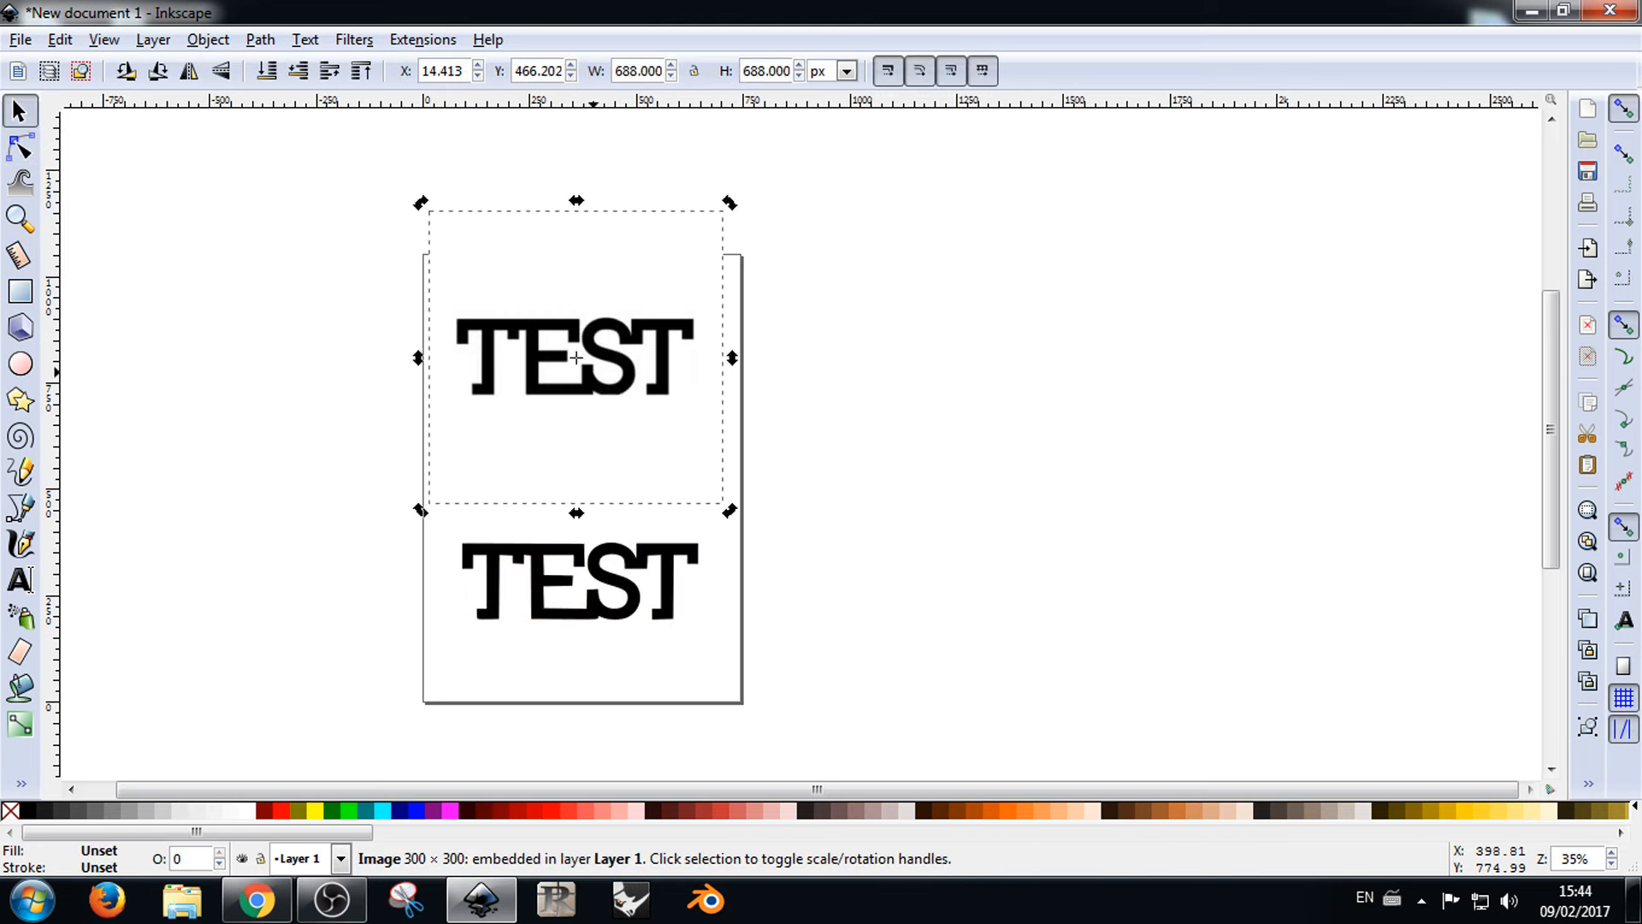
{"action": "left_click", "coordinate": [593, 373]}
{"action": "left_click", "coordinate": [593, 373]}
{"action": "left_click", "coordinate": [592, 373]}
{"action": "left_click", "coordinate": [592, 373]}
{"action": "left_click", "coordinate": [592, 373]}
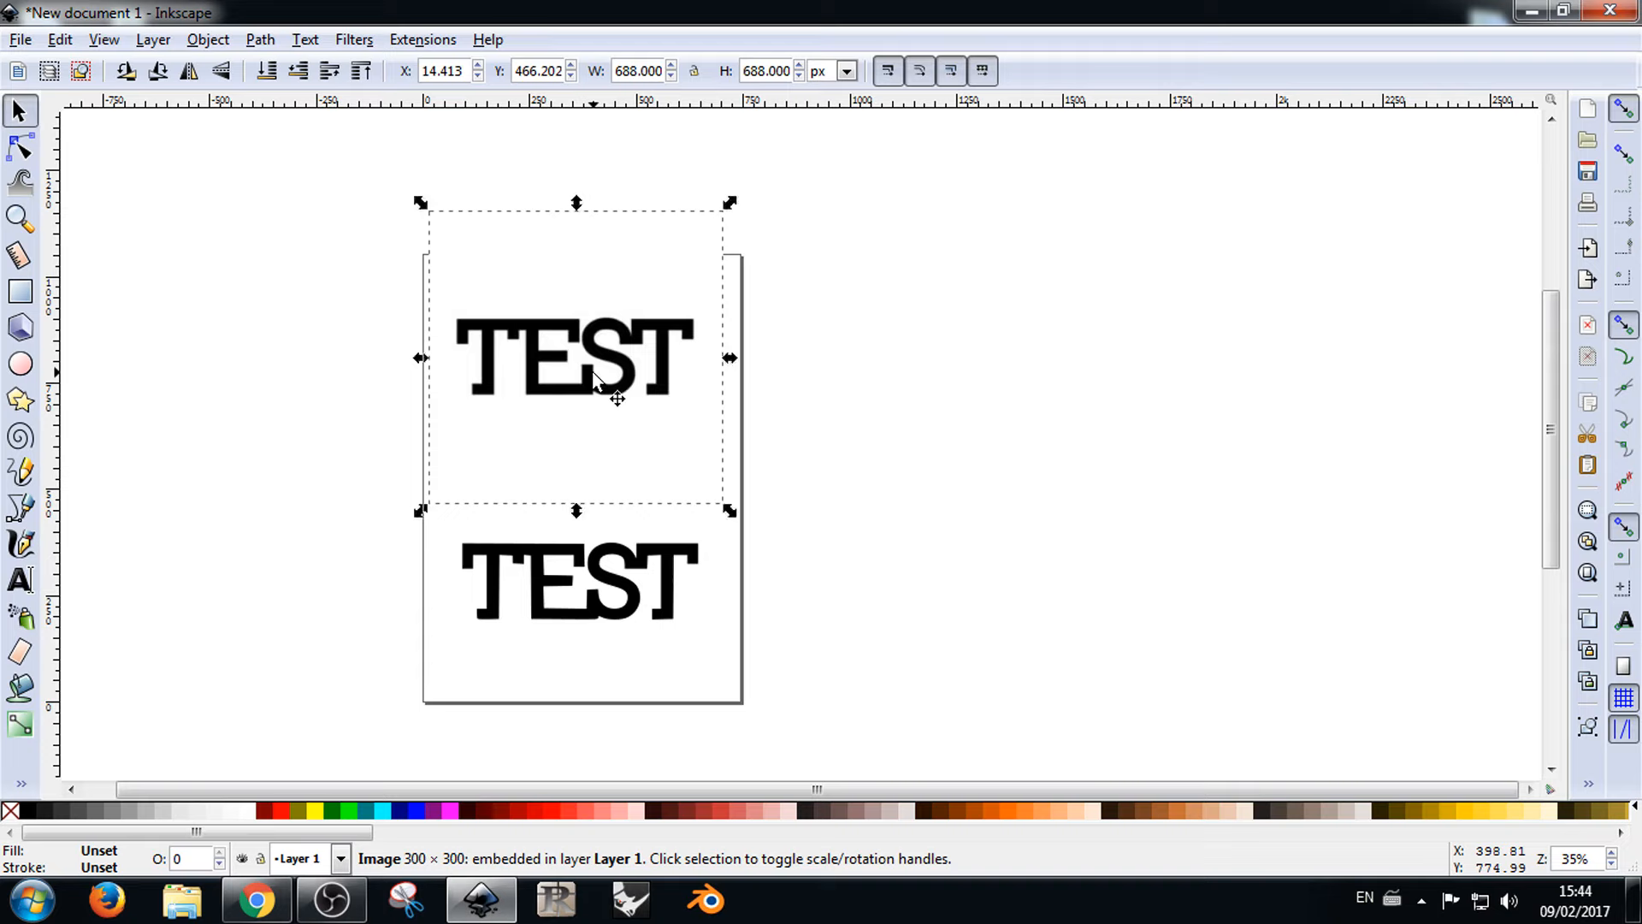
{"action": "left_click", "coordinate": [929, 473]}
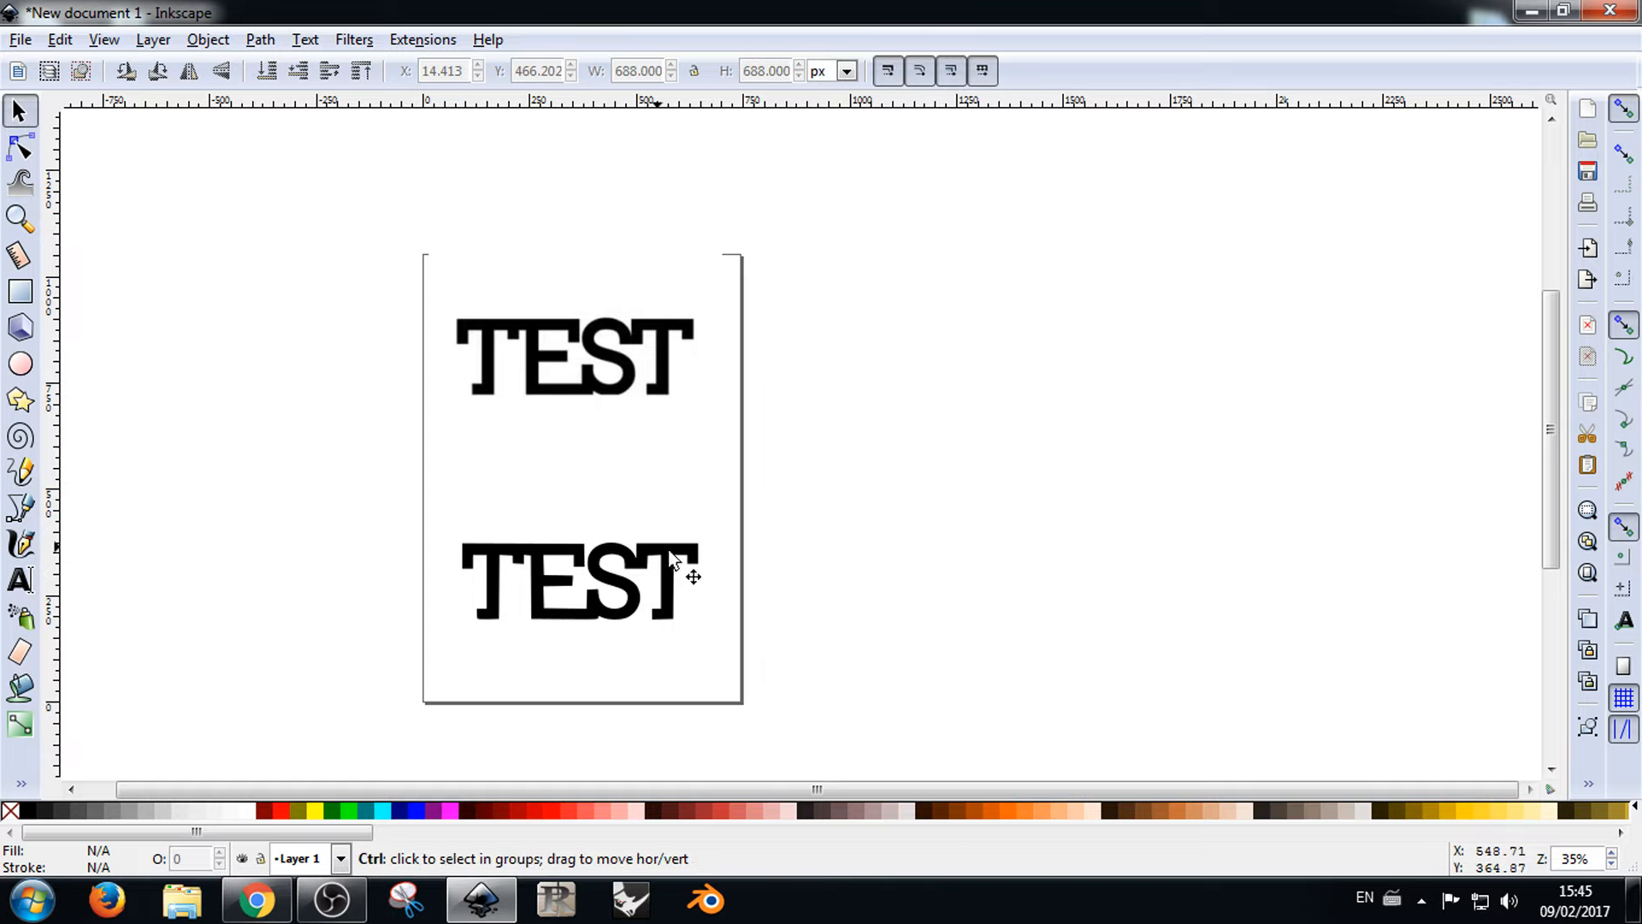
Step: Open the traced TEST path for node editing and try distorting the S by pulling its corner node down and its upper curve up
{"action": "scroll", "coordinate": [685, 571], "scroll_direction": "up", "scroll_amount": 5, "text": "ctrl"}
{"action": "left_click", "coordinate": [782, 505]}
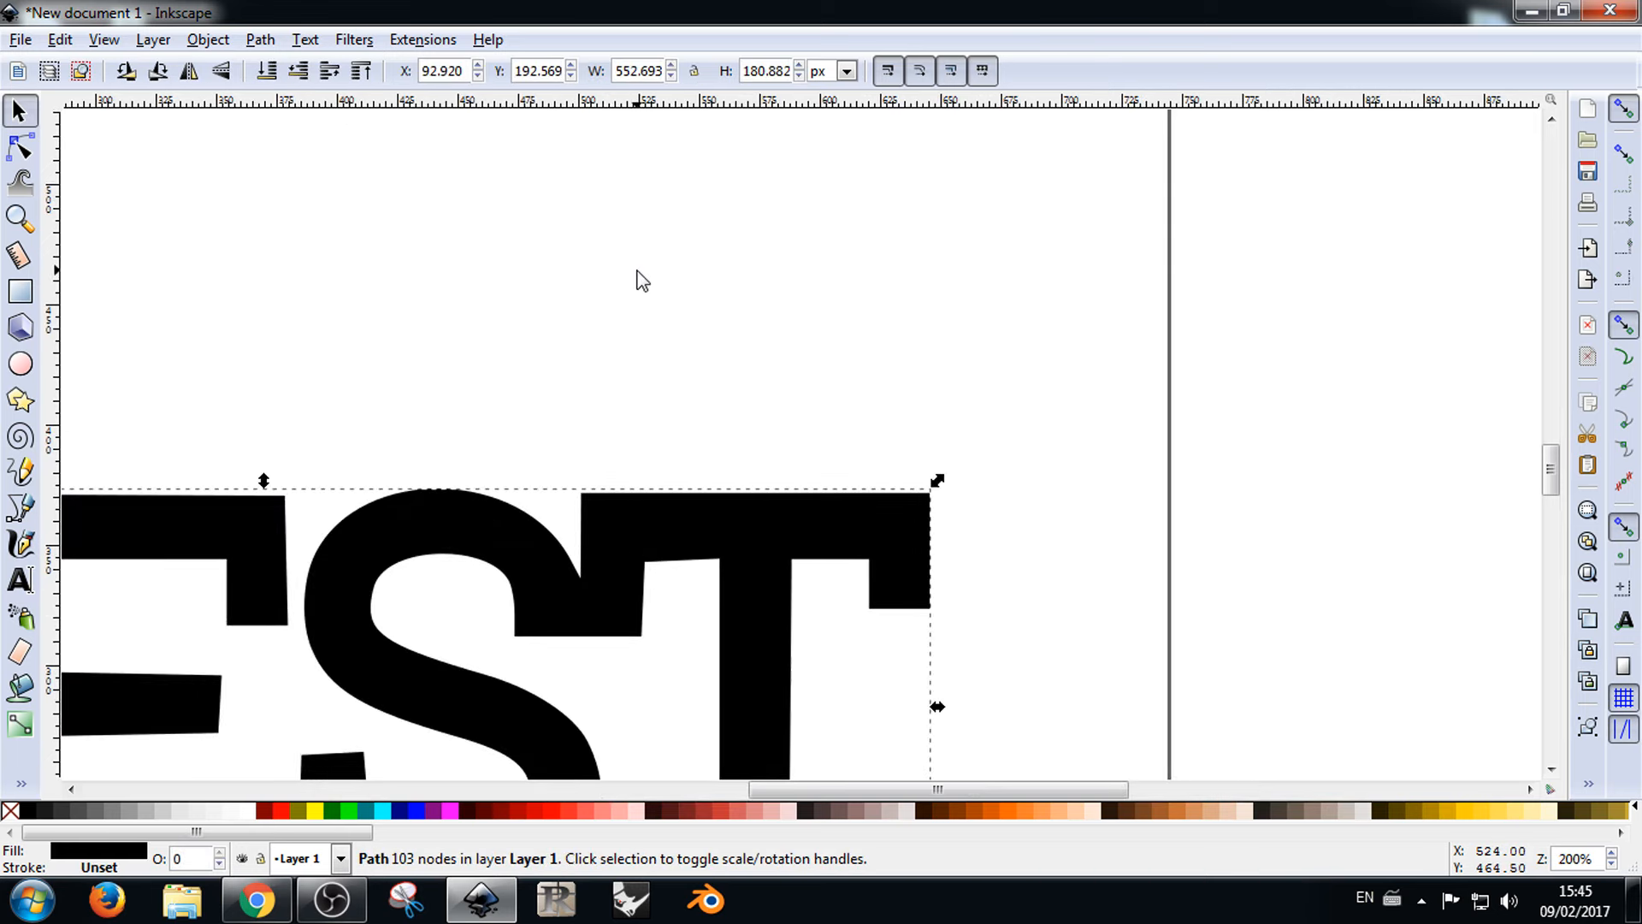
{"action": "scroll", "coordinate": [710, 325], "scroll_direction": "down", "scroll_amount": 5}
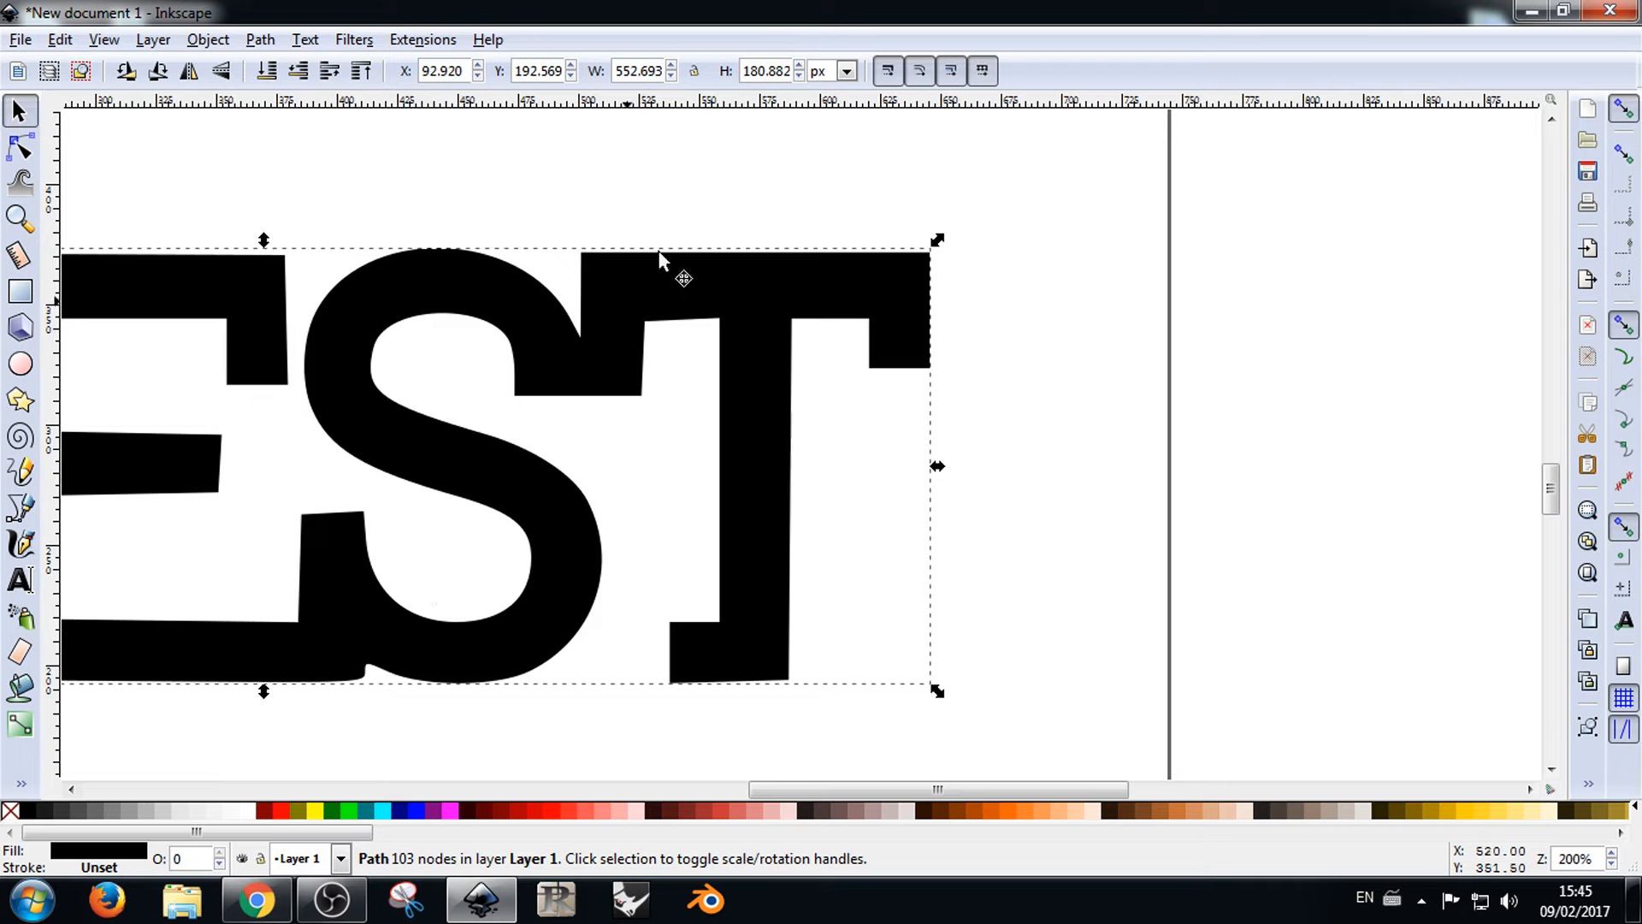
{"action": "double_click", "coordinate": [626, 350]}
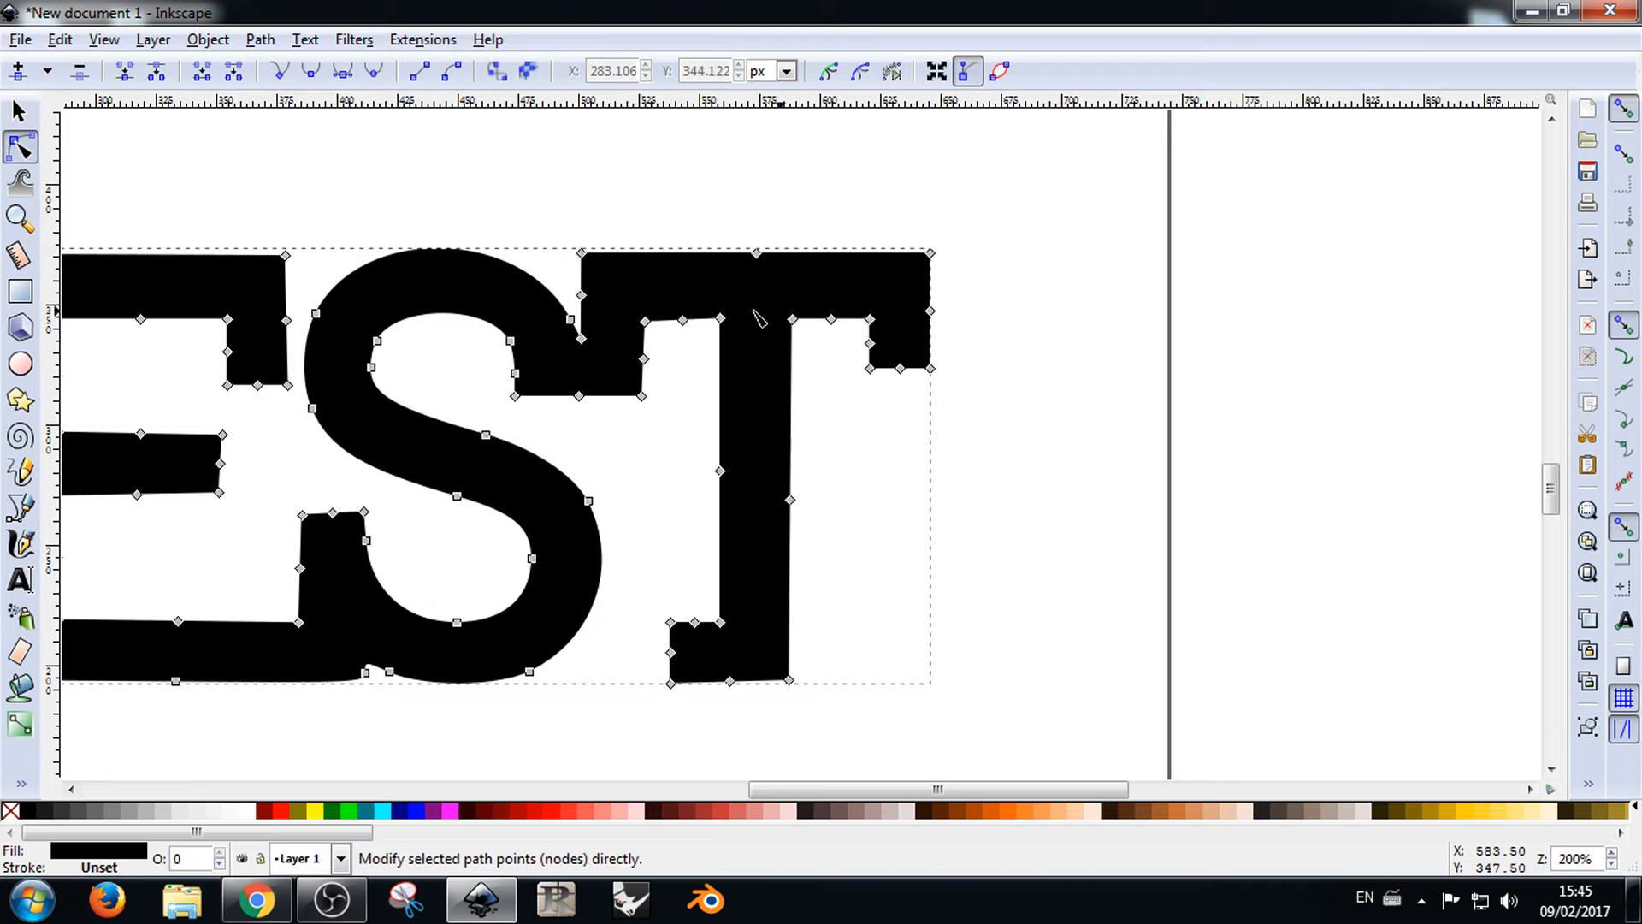
{"action": "scroll", "coordinate": [785, 310], "scroll_direction": "down", "scroll_amount": 1}
{"action": "scroll", "coordinate": [692, 404], "scroll_direction": "up", "scroll_amount": 1}
{"action": "left_click_drag", "start_coordinate": [680, 358], "coordinate": [705, 474]}
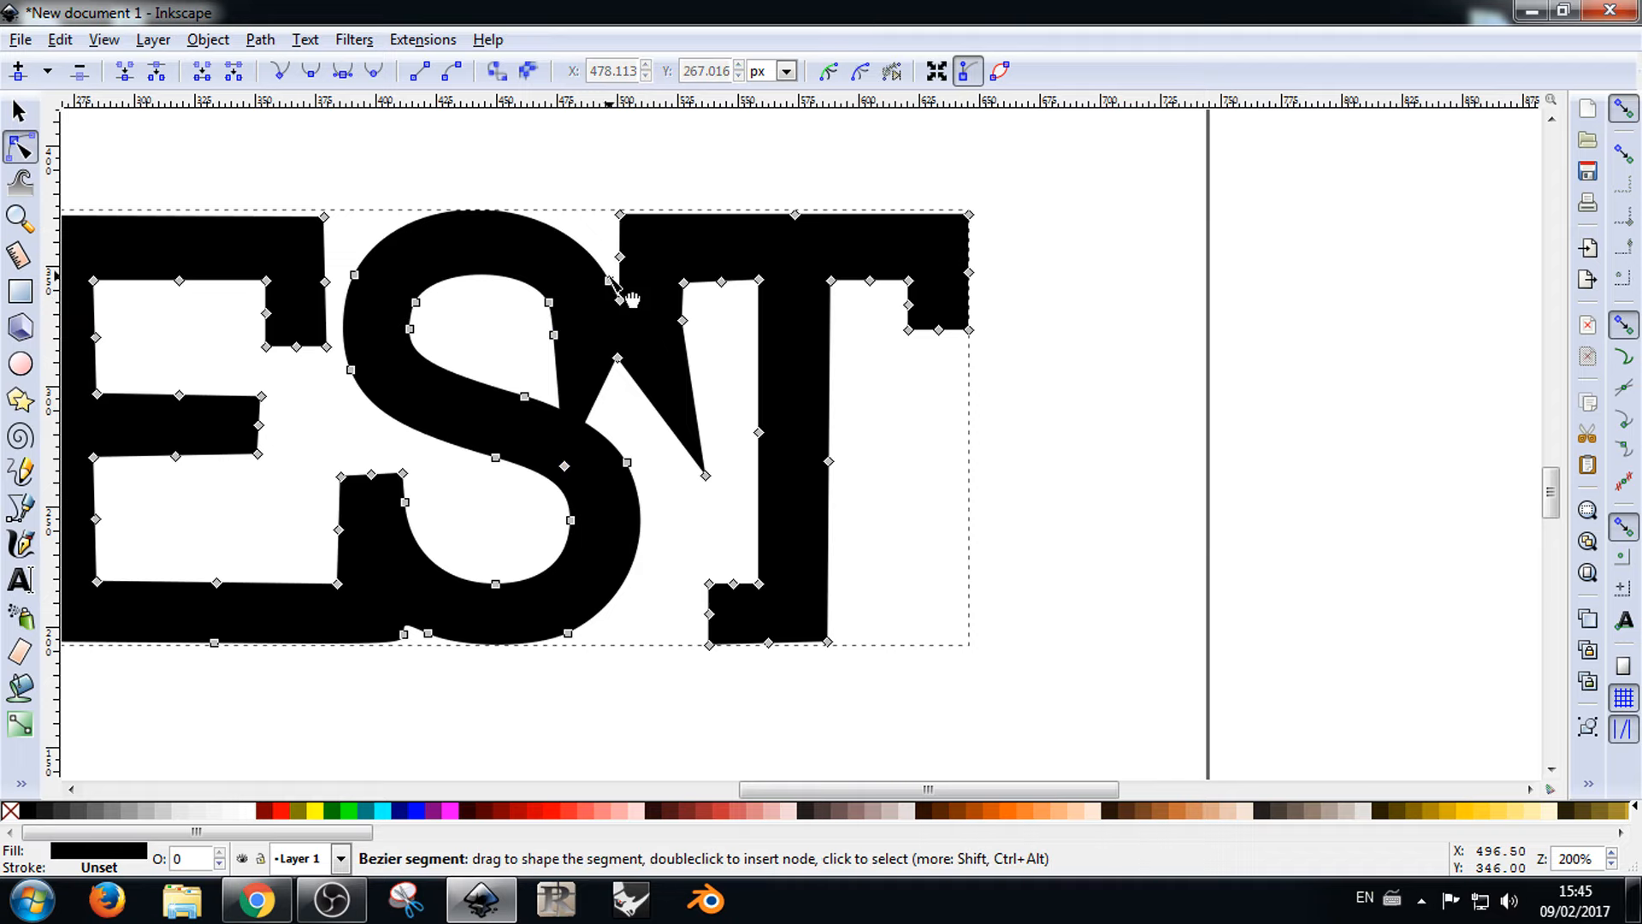
{"action": "left_click_drag", "start_coordinate": [610, 282], "coordinate": [567, 169]}
{"action": "scroll", "coordinate": [523, 383], "scroll_direction": "down", "scroll_amount": 1}
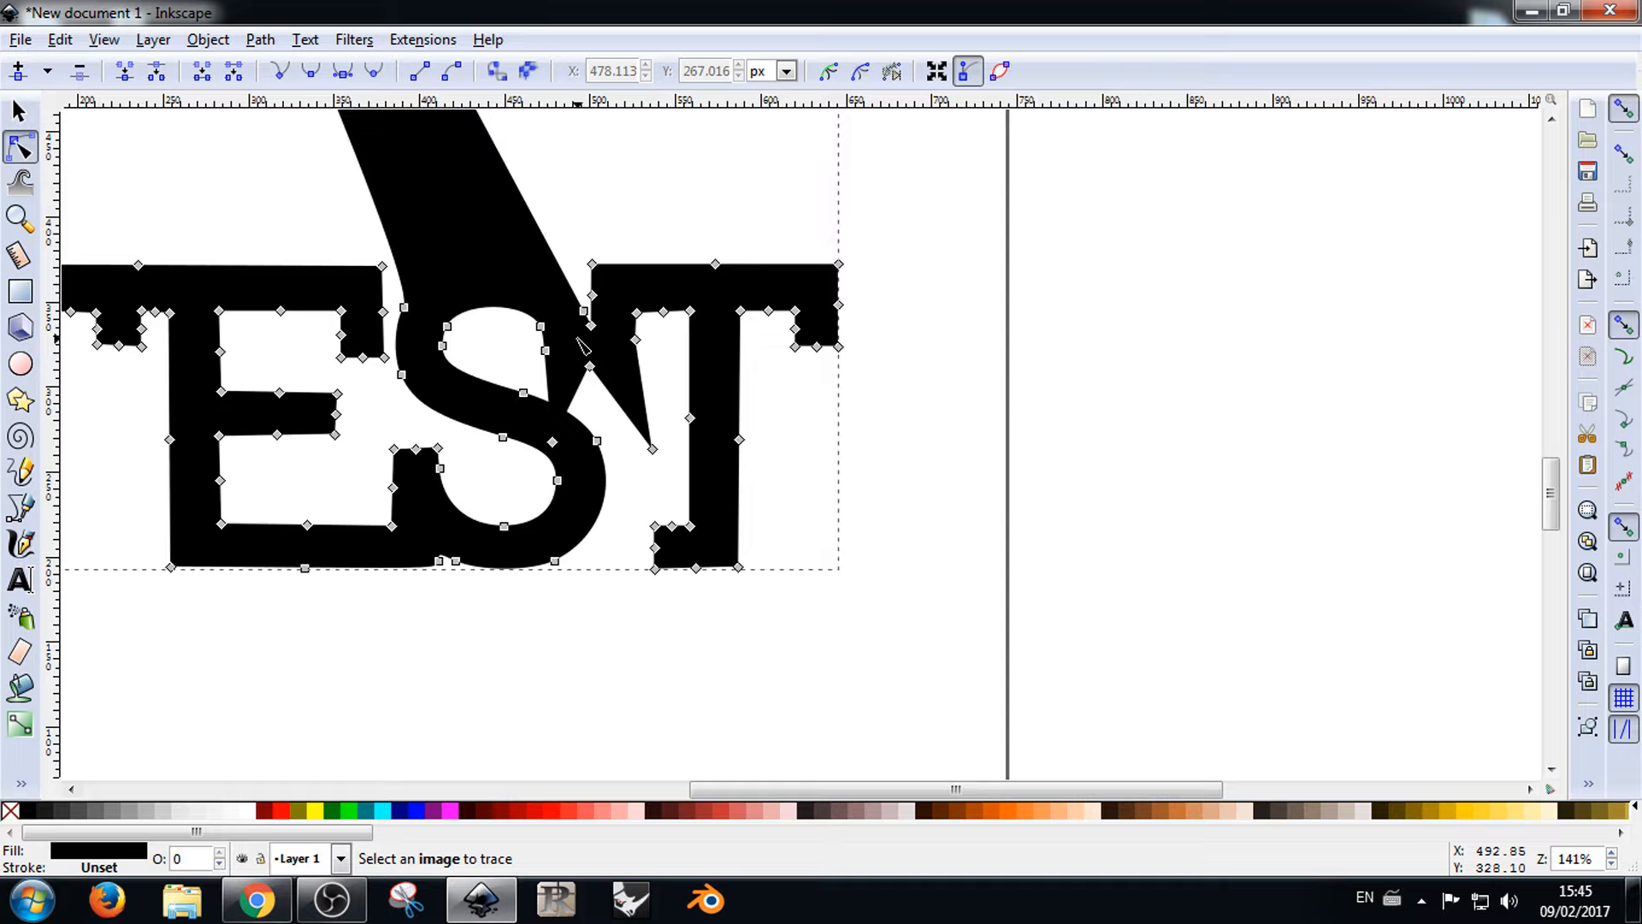
Step: Undo the node and curve changes made to the traced TEST path
{"action": "key", "text": "ctrl+z"}
{"action": "key", "text": "ctrl+z"}
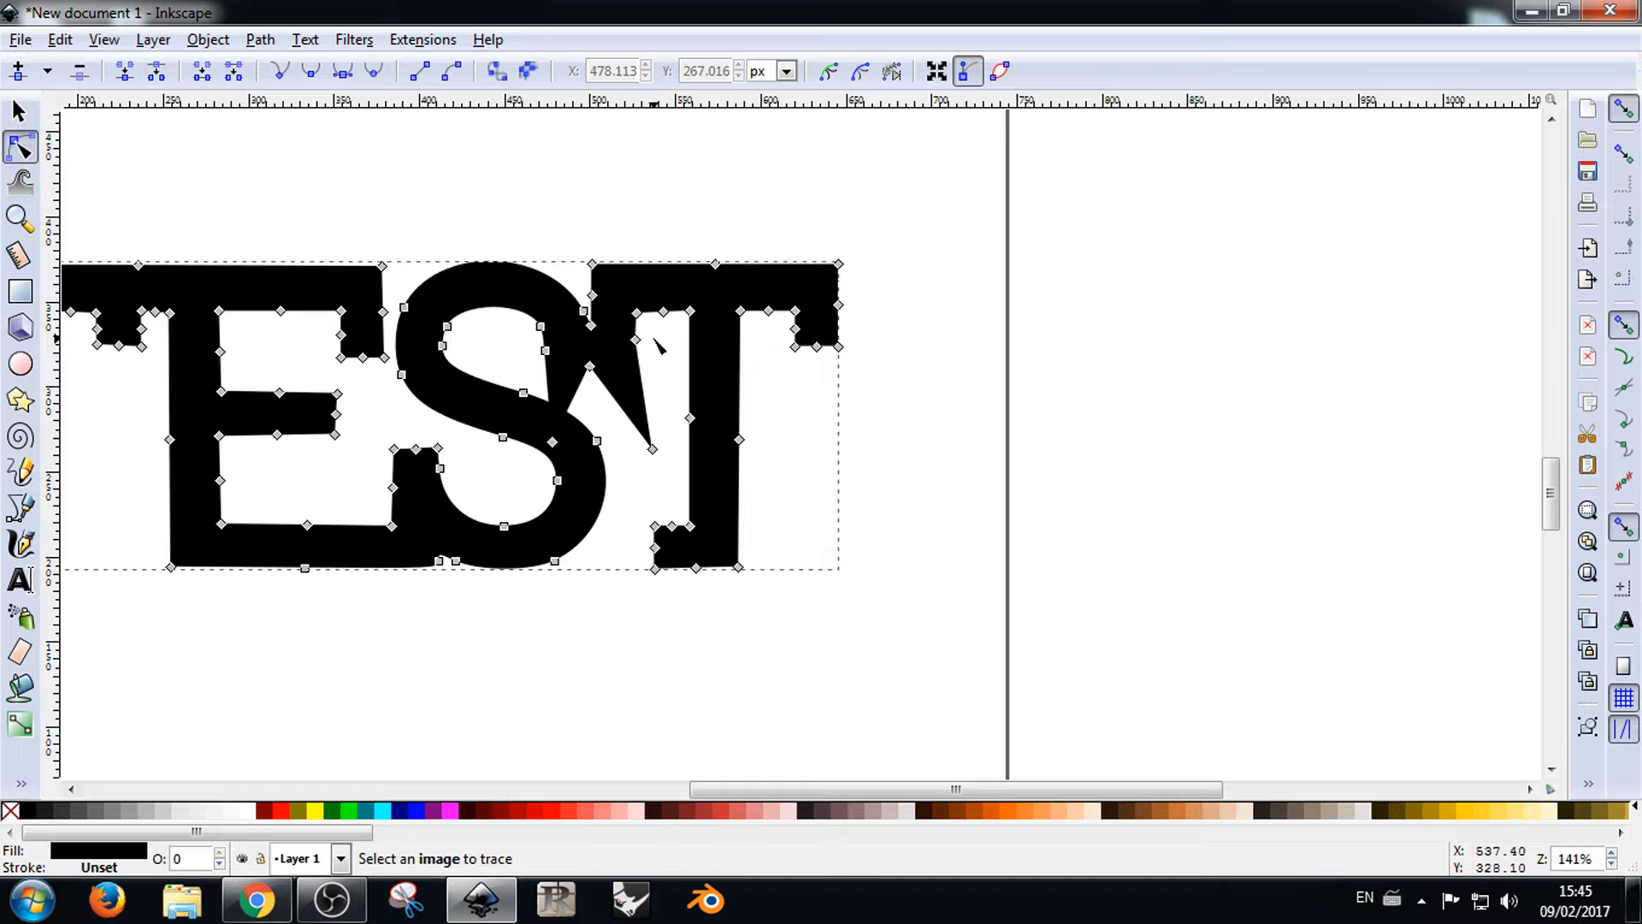
{"action": "scroll", "coordinate": [773, 415], "scroll_direction": "down", "scroll_amount": 5}
{"action": "scroll", "coordinate": [792, 479], "scroll_direction": "down", "scroll_amount": 2, "text": "ctrl"}
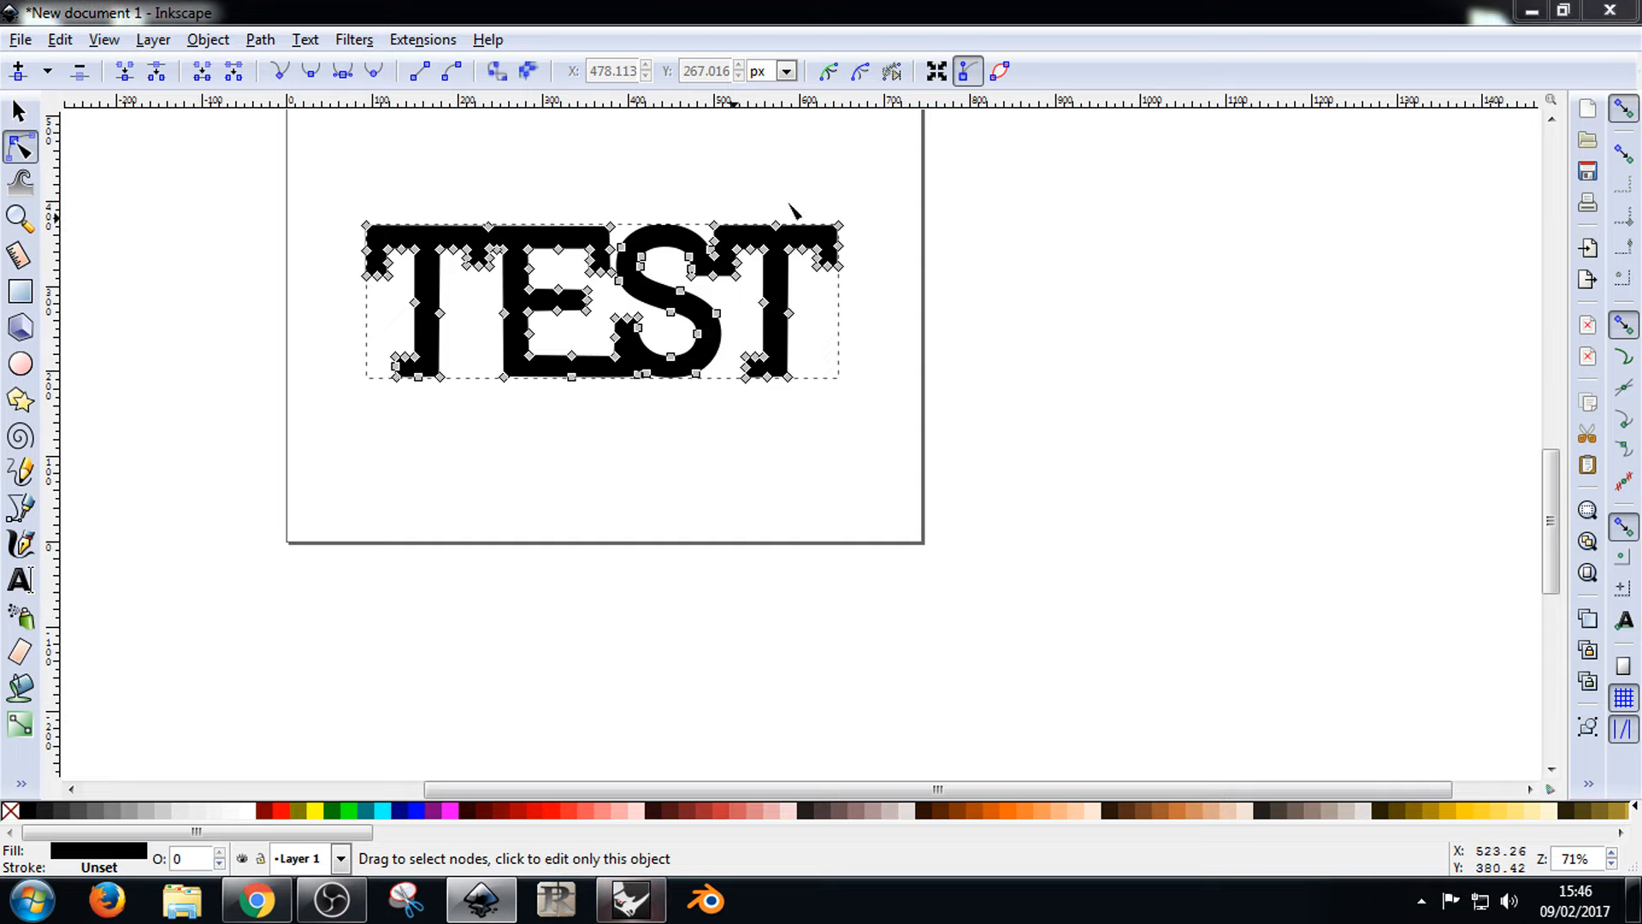
Step: Leave node editing, deselect the traced TEST and close the Rhino start window covering the drawing
{"action": "key", "text": "s"}
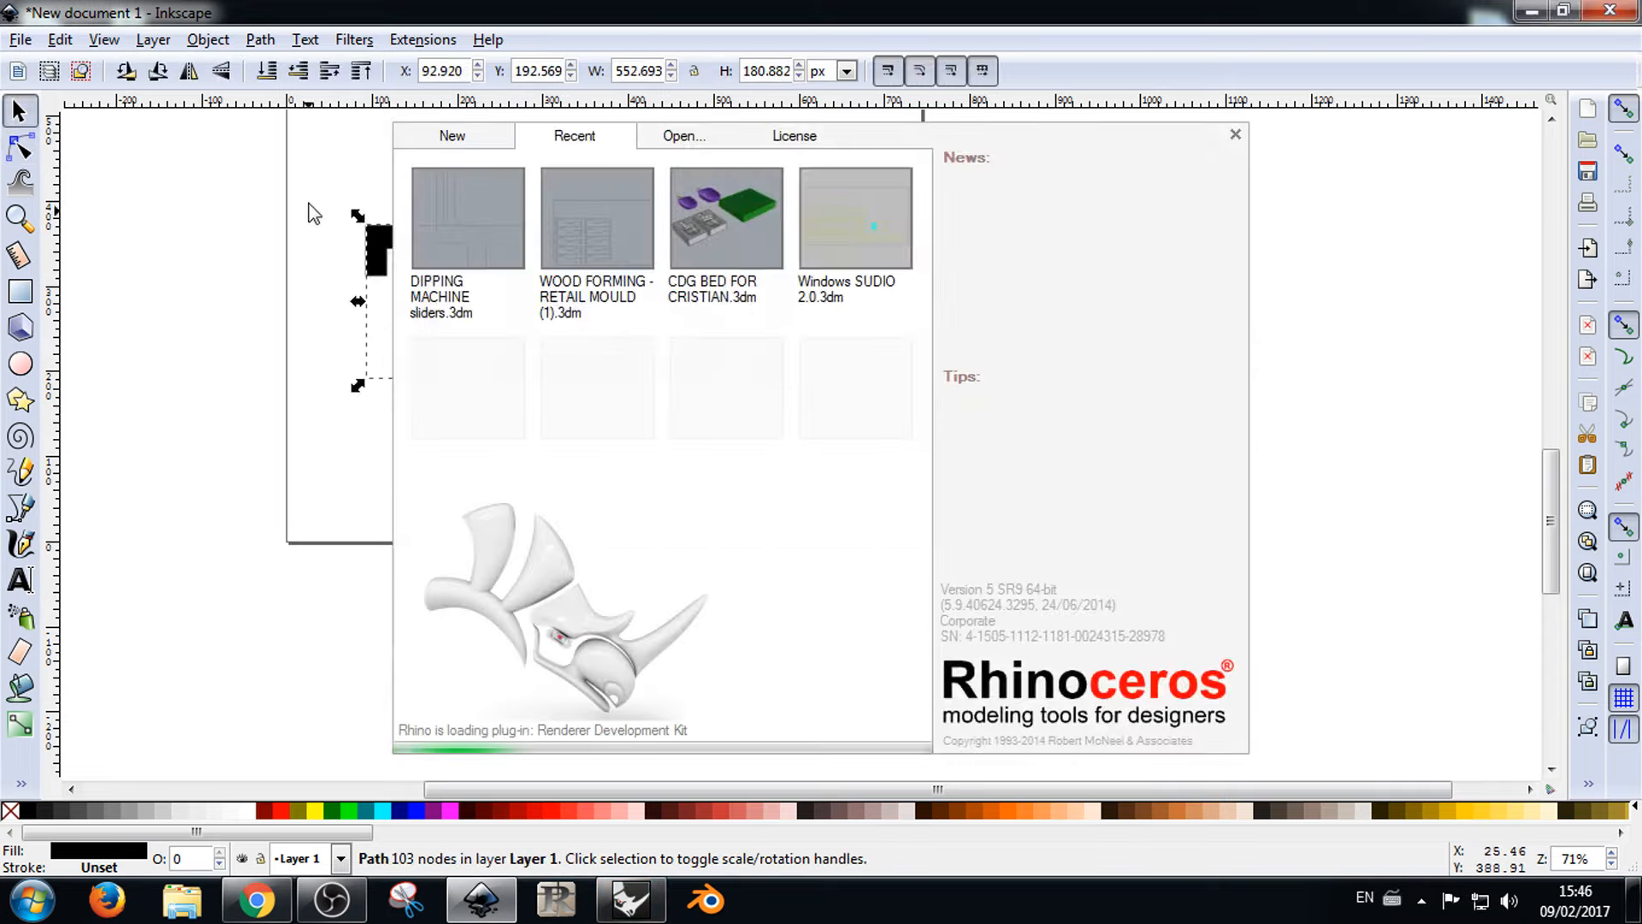
{"action": "left_click", "coordinate": [313, 214]}
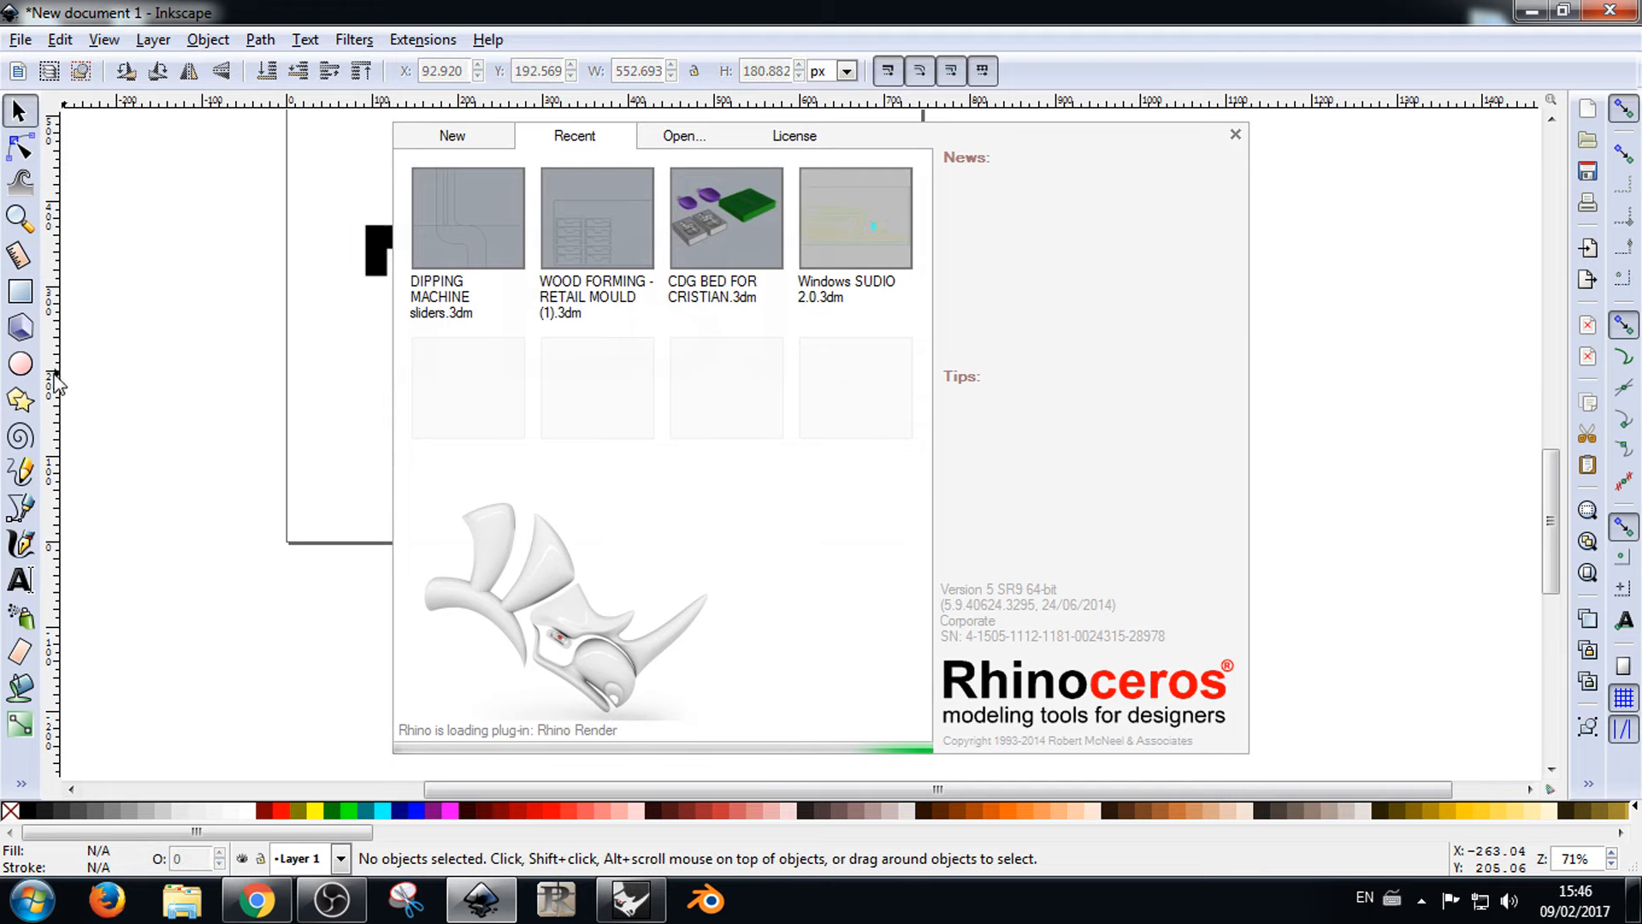
{"action": "left_click", "coordinate": [1235, 134]}
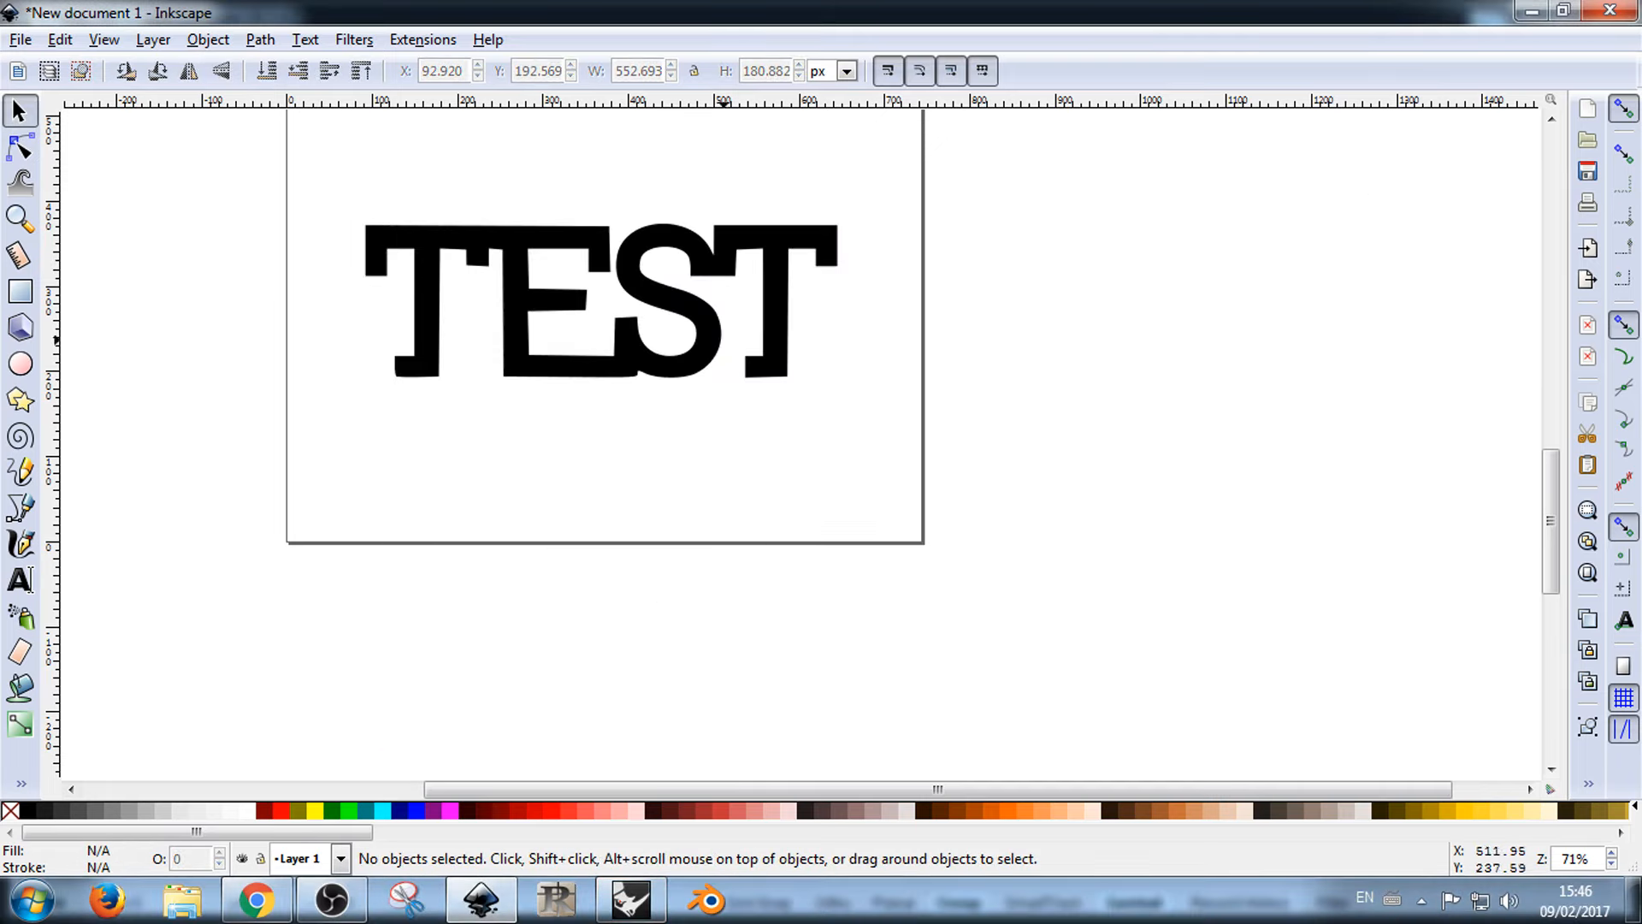
Step: Draw three tall blue rectangles over the joints between the traced letters, the first about 34 × 341 px and the third about 72 × 314 px
{"action": "left_click", "coordinate": [21, 291]}
{"action": "left_click_drag", "start_coordinate": [495, 159], "coordinate": [524, 448]}
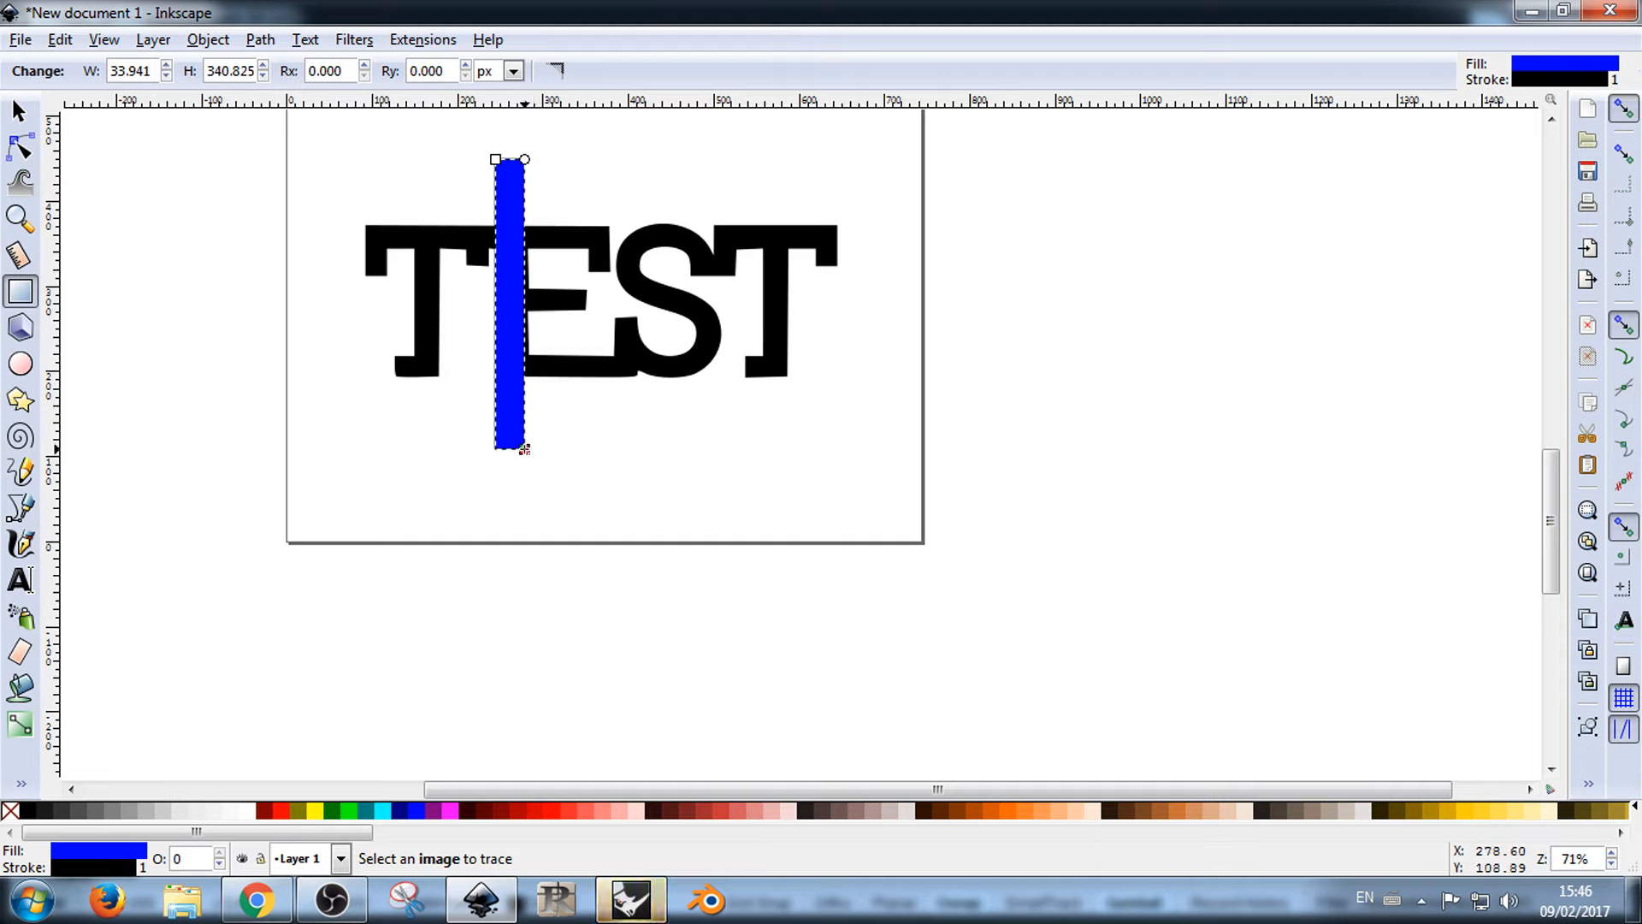
{"action": "left_click_drag", "start_coordinate": [615, 168], "coordinate": [642, 480]}
{"action": "left_click_drag", "start_coordinate": [693, 162], "coordinate": [755, 429]}
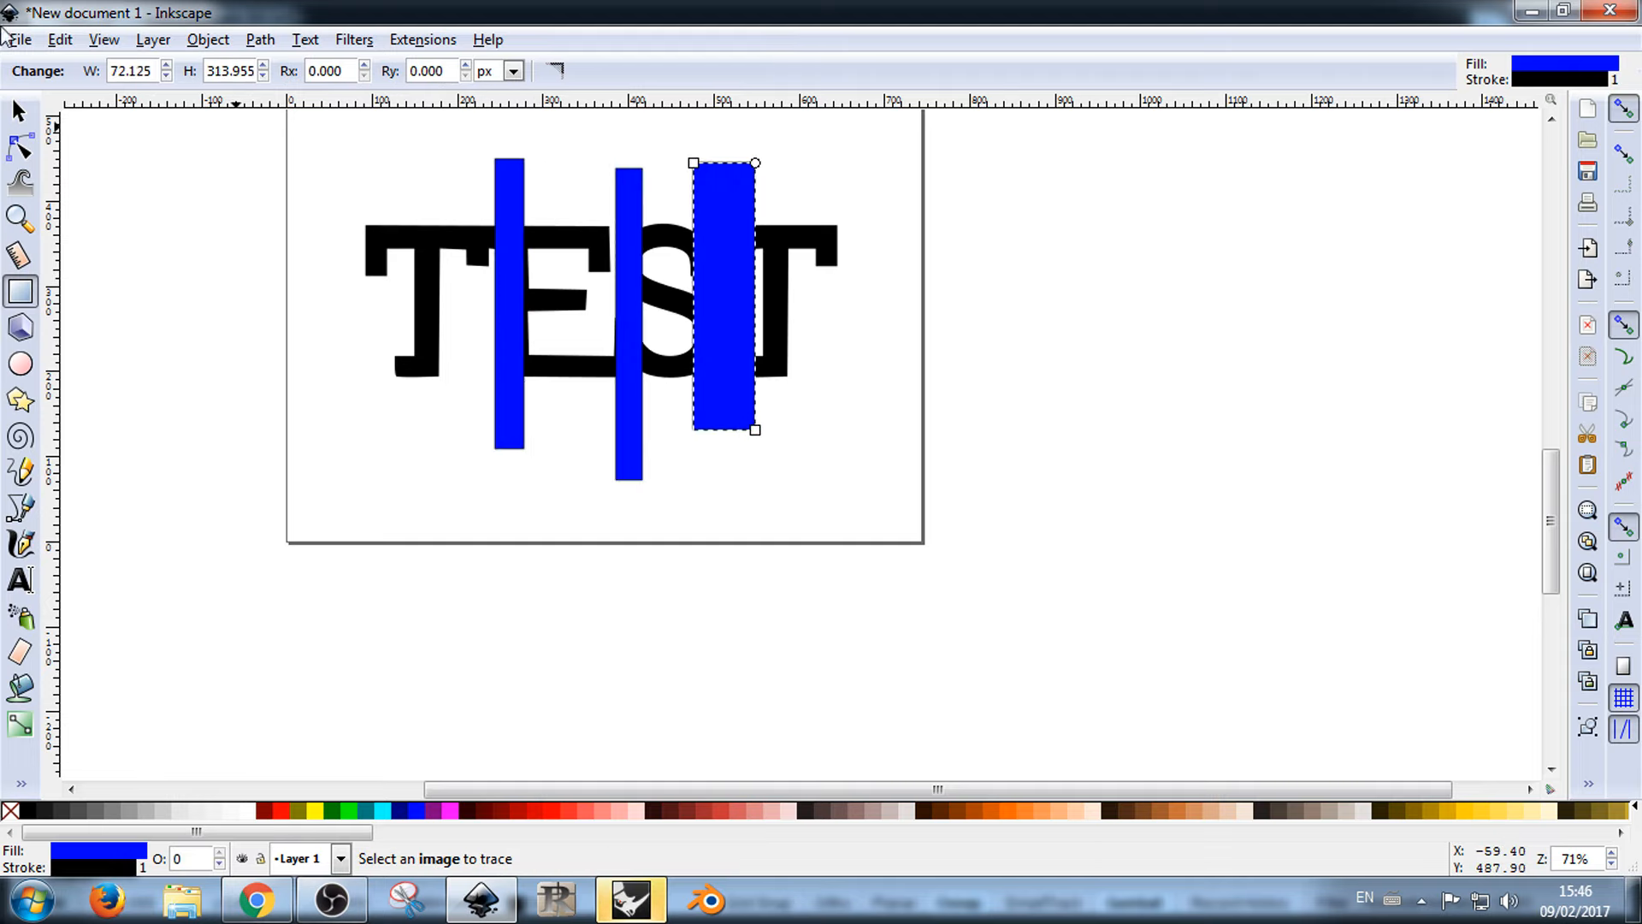
Step: Try to subtract all three blue rectangles from the traced TEST at once with the Difference operation
{"action": "left_click", "coordinate": [19, 111]}
{"action": "left_click_drag", "start_coordinate": [901, 143], "coordinate": [323, 599]}
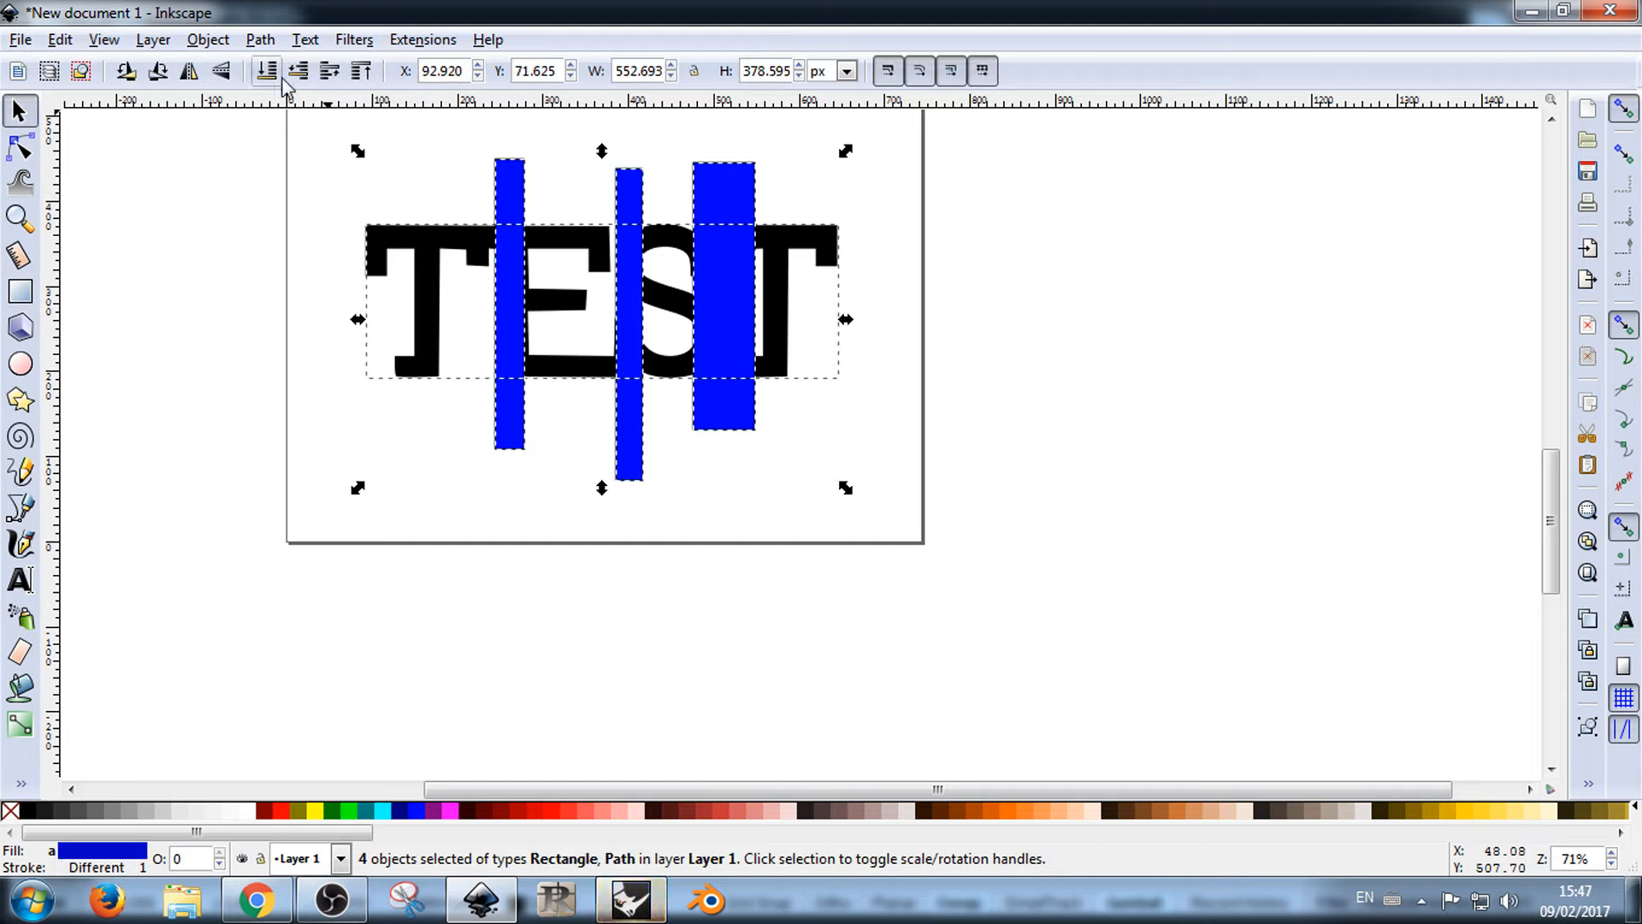
{"action": "left_click", "coordinate": [208, 40]}
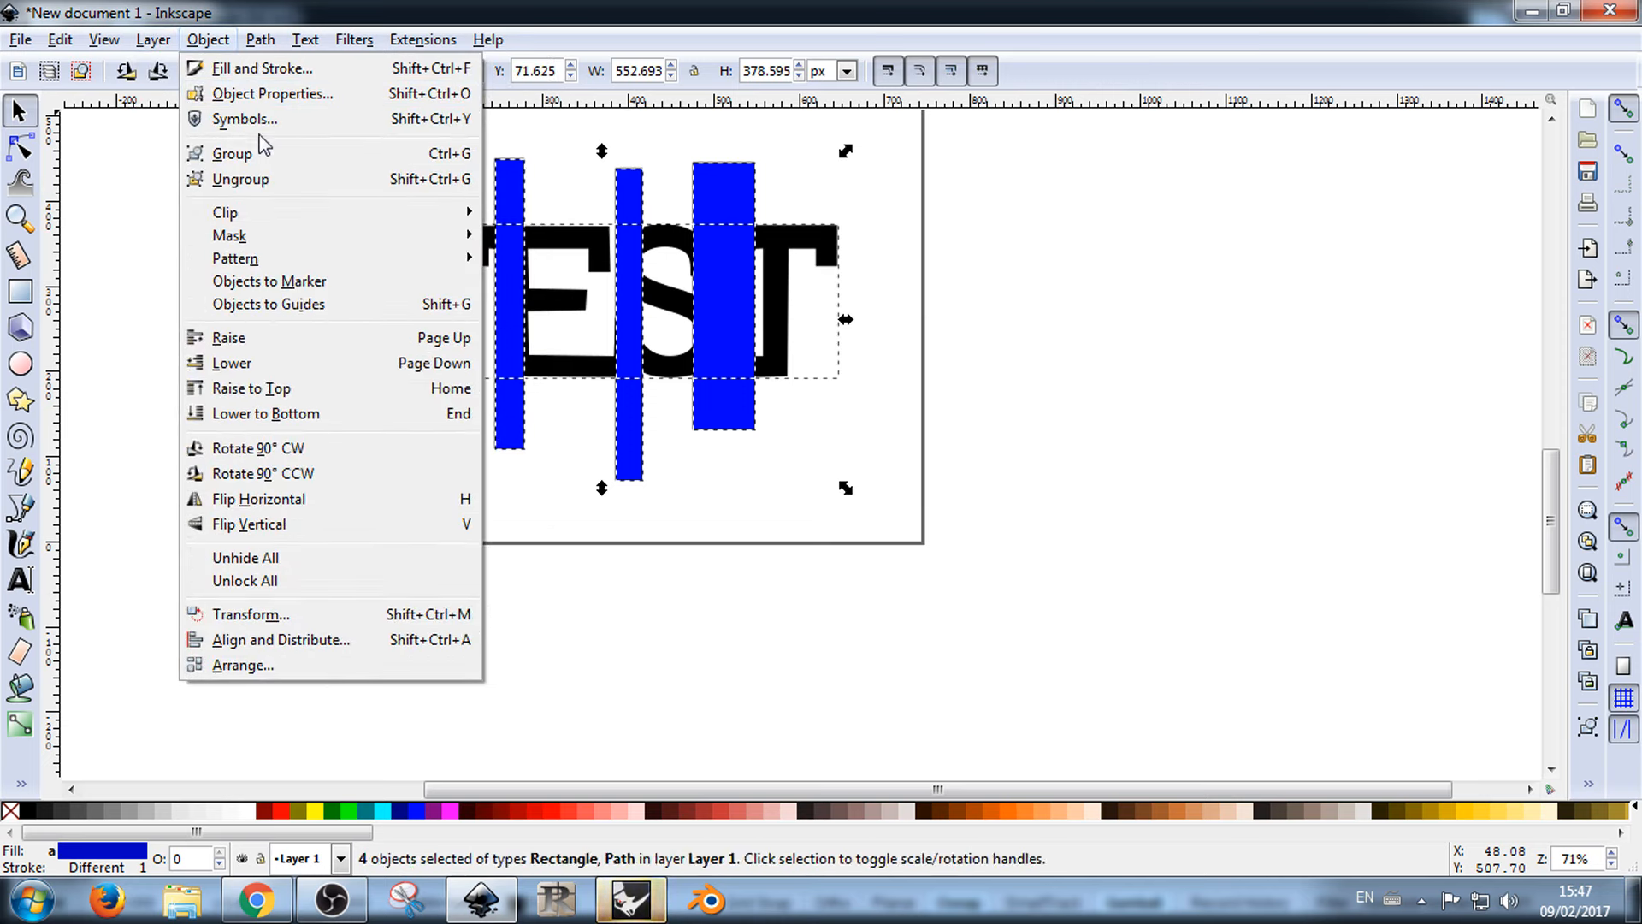
{"action": "mouse_move", "coordinate": [266, 42]}
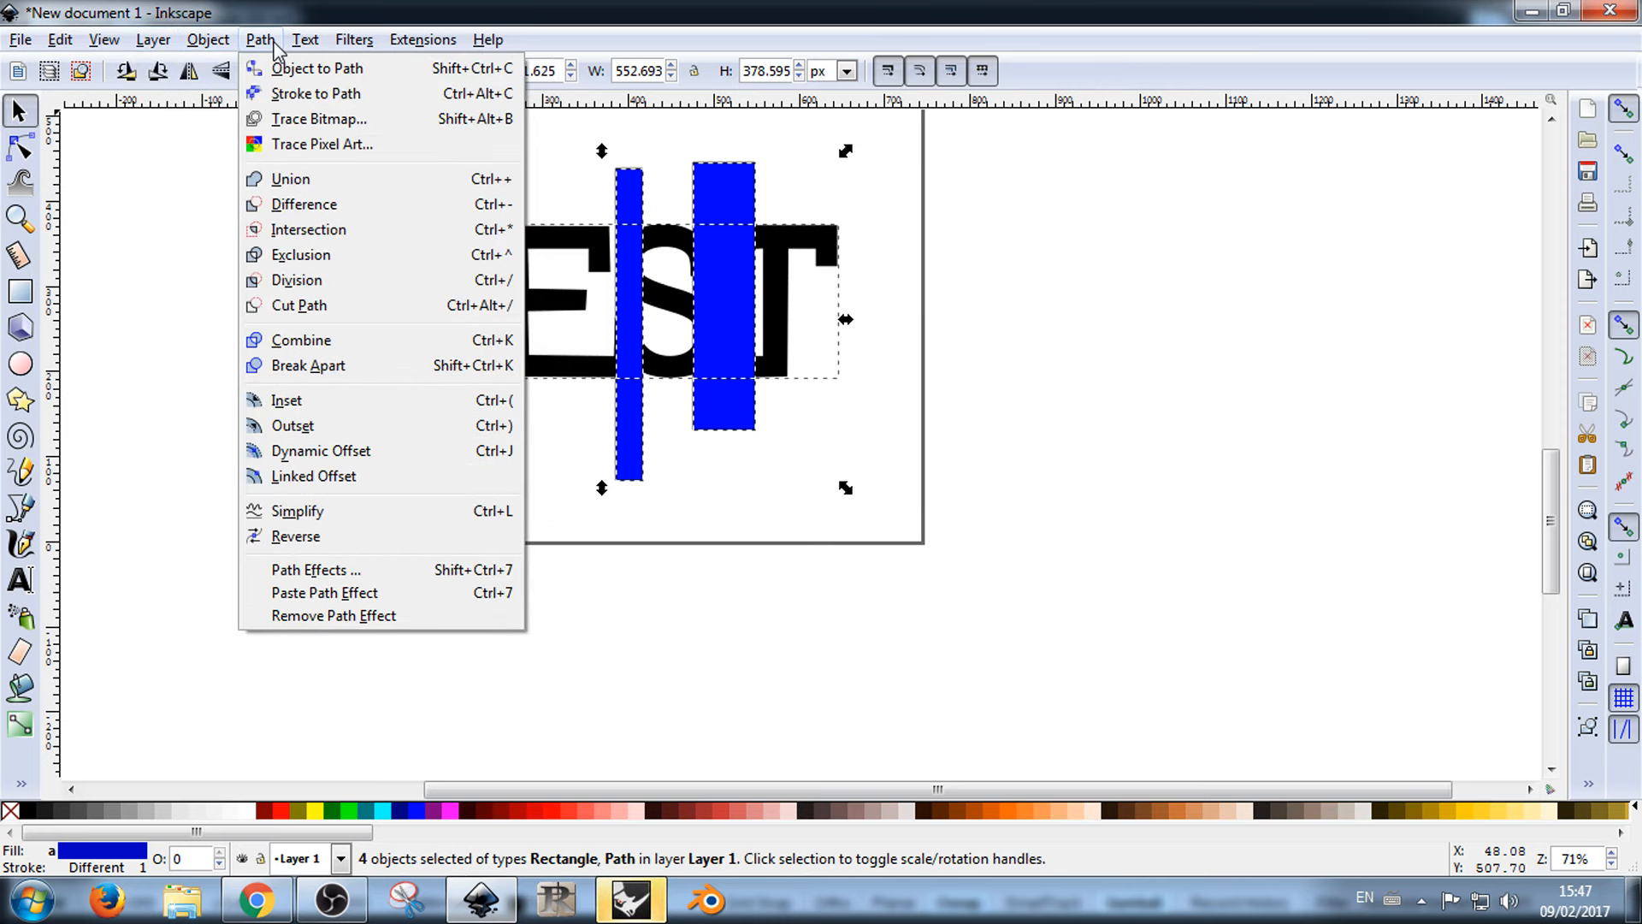
{"action": "left_click", "coordinate": [310, 206]}
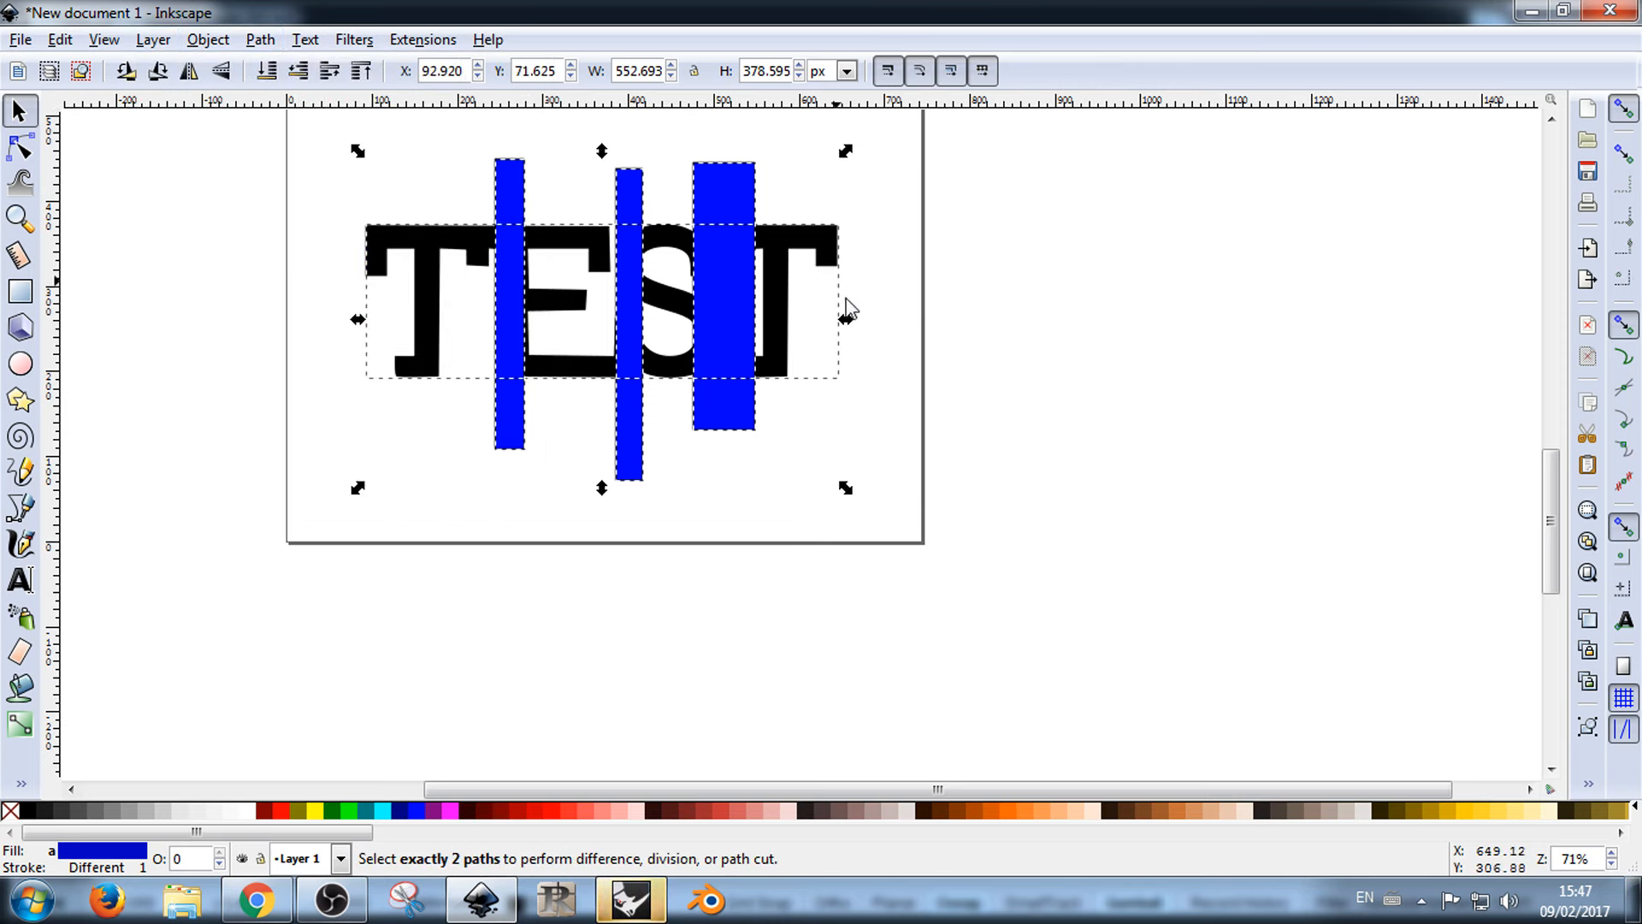
{"action": "left_click", "coordinate": [993, 234]}
Step: Subtract the wide blue rectangle between the S and the last T from the traced TEST with Difference
{"action": "scroll", "coordinate": [645, 222], "scroll_direction": "up", "scroll_amount": 2}
{"action": "left_click", "coordinate": [841, 229]}
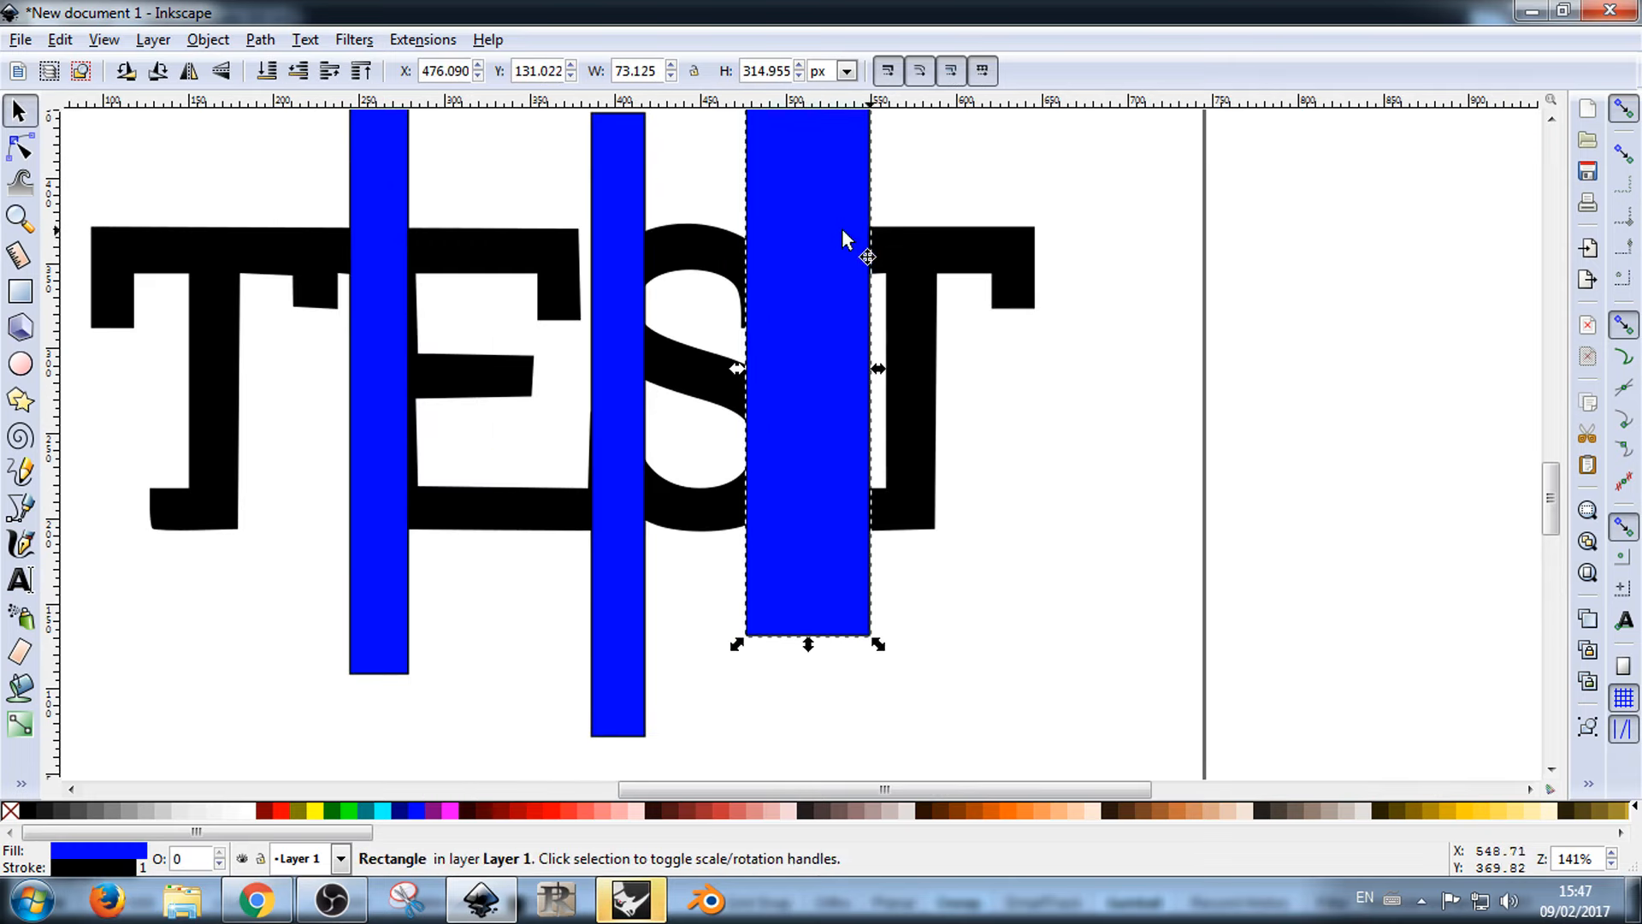
{"action": "left_click", "coordinate": [891, 235], "text": "shift"}
{"action": "left_click", "coordinate": [205, 40]}
{"action": "mouse_move", "coordinate": [260, 40]}
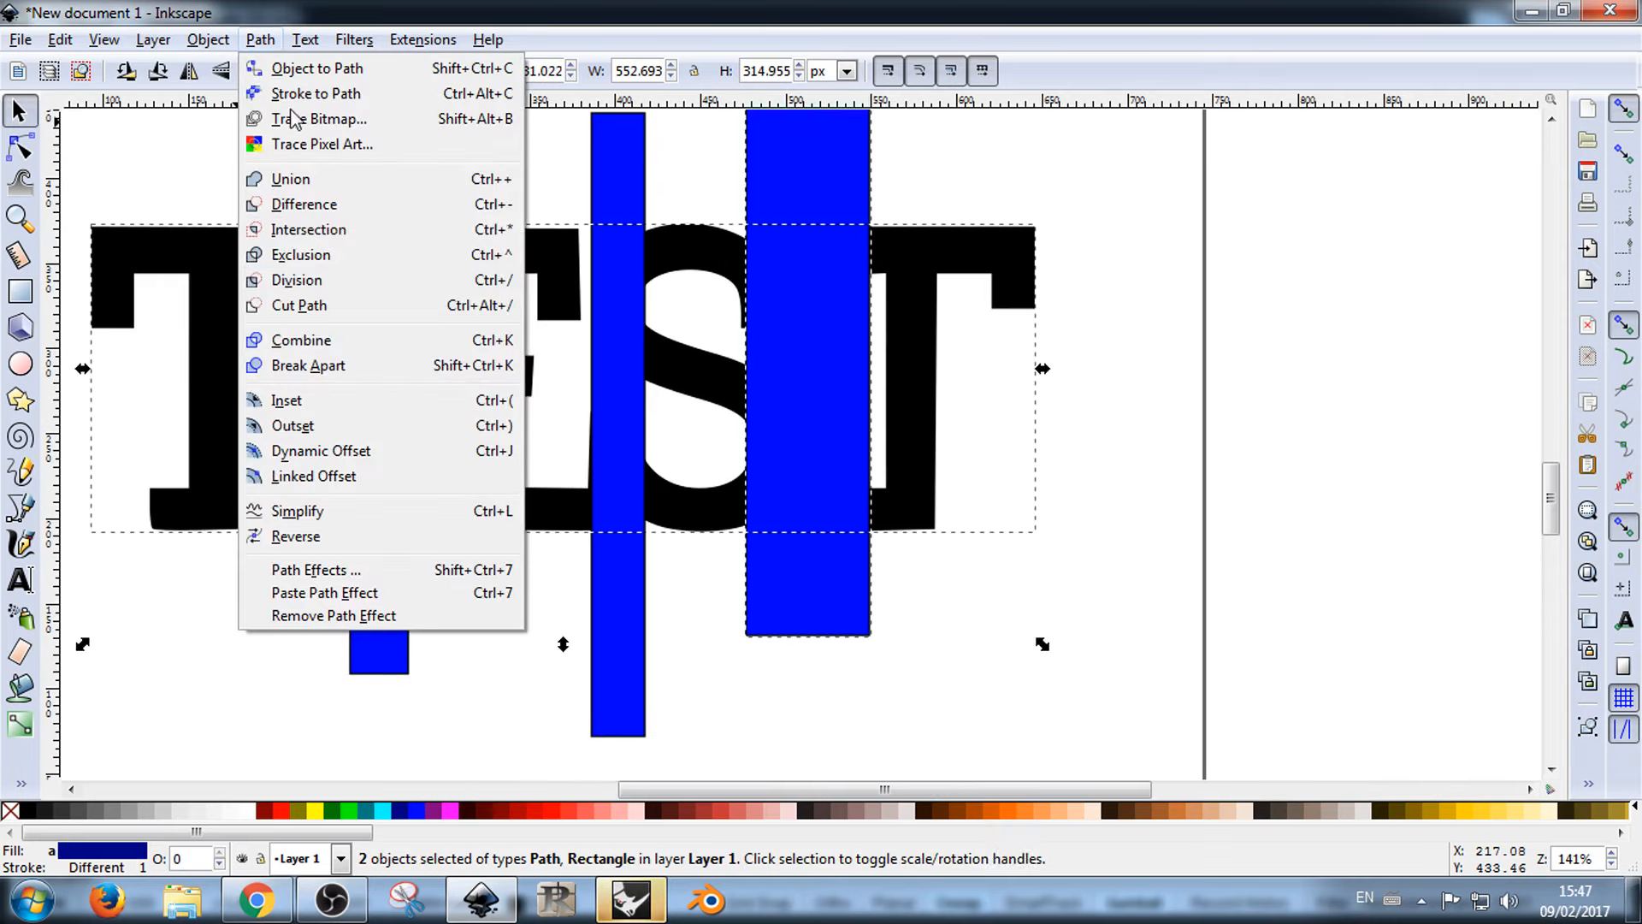
{"action": "left_click", "coordinate": [308, 205]}
{"action": "left_click", "coordinate": [1209, 403]}
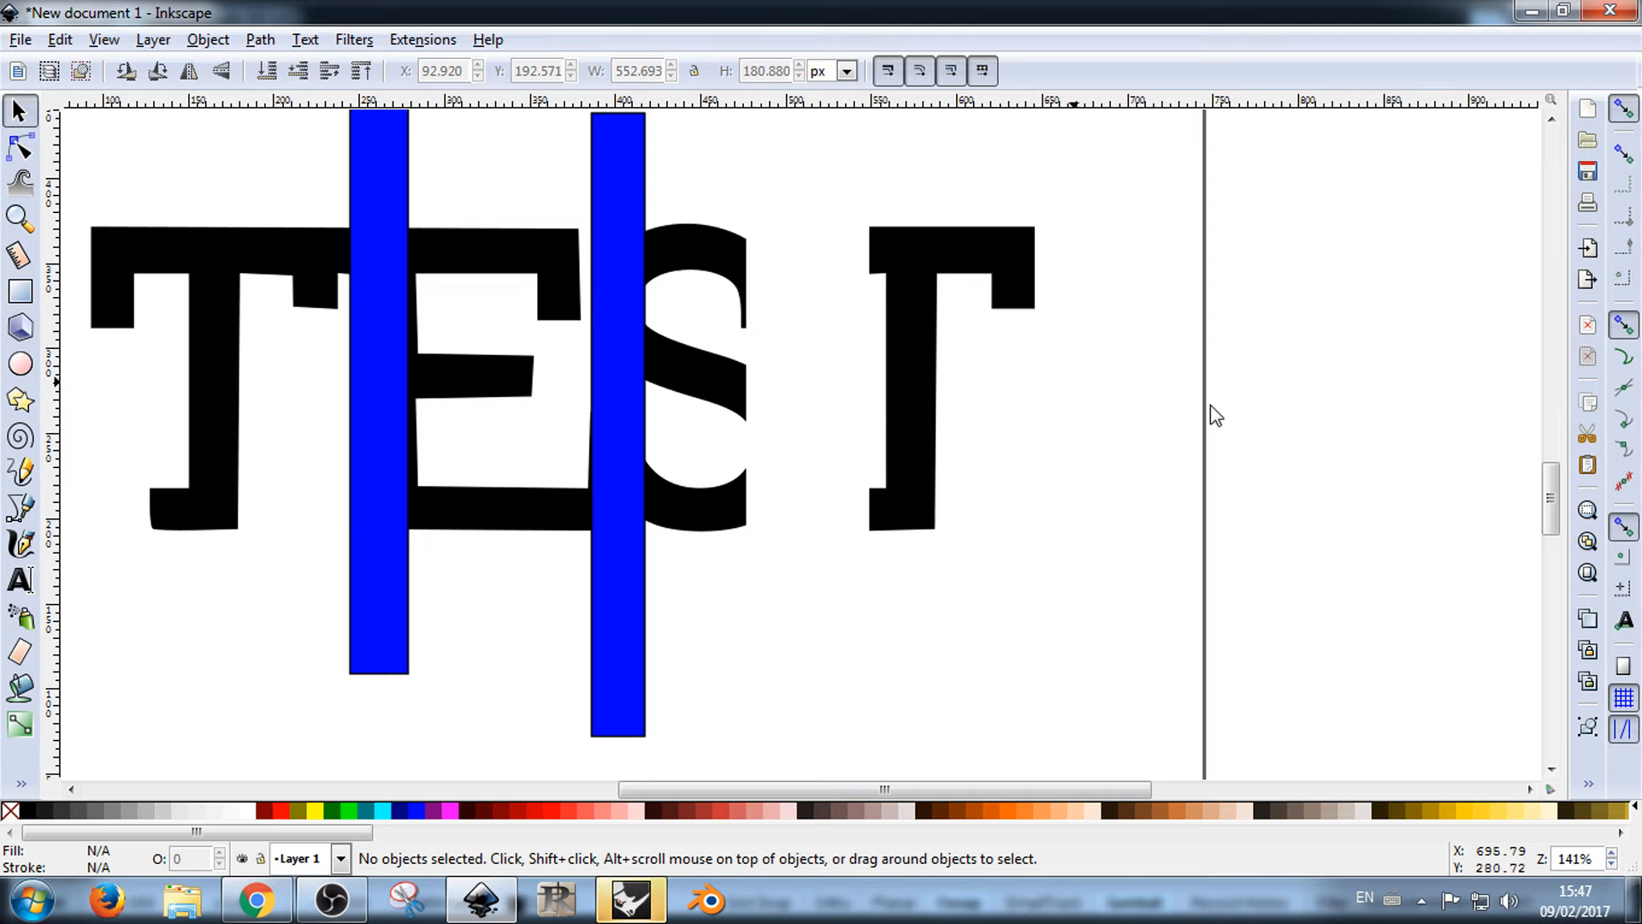
Step: Subtract the blue rectangle between the E and the S from the traced TEST with Difference
{"action": "left_click", "coordinate": [622, 212]}
{"action": "left_click", "coordinate": [496, 376], "text": "shift"}
{"action": "left_click", "coordinate": [208, 40]}
{"action": "mouse_move", "coordinate": [260, 40]}
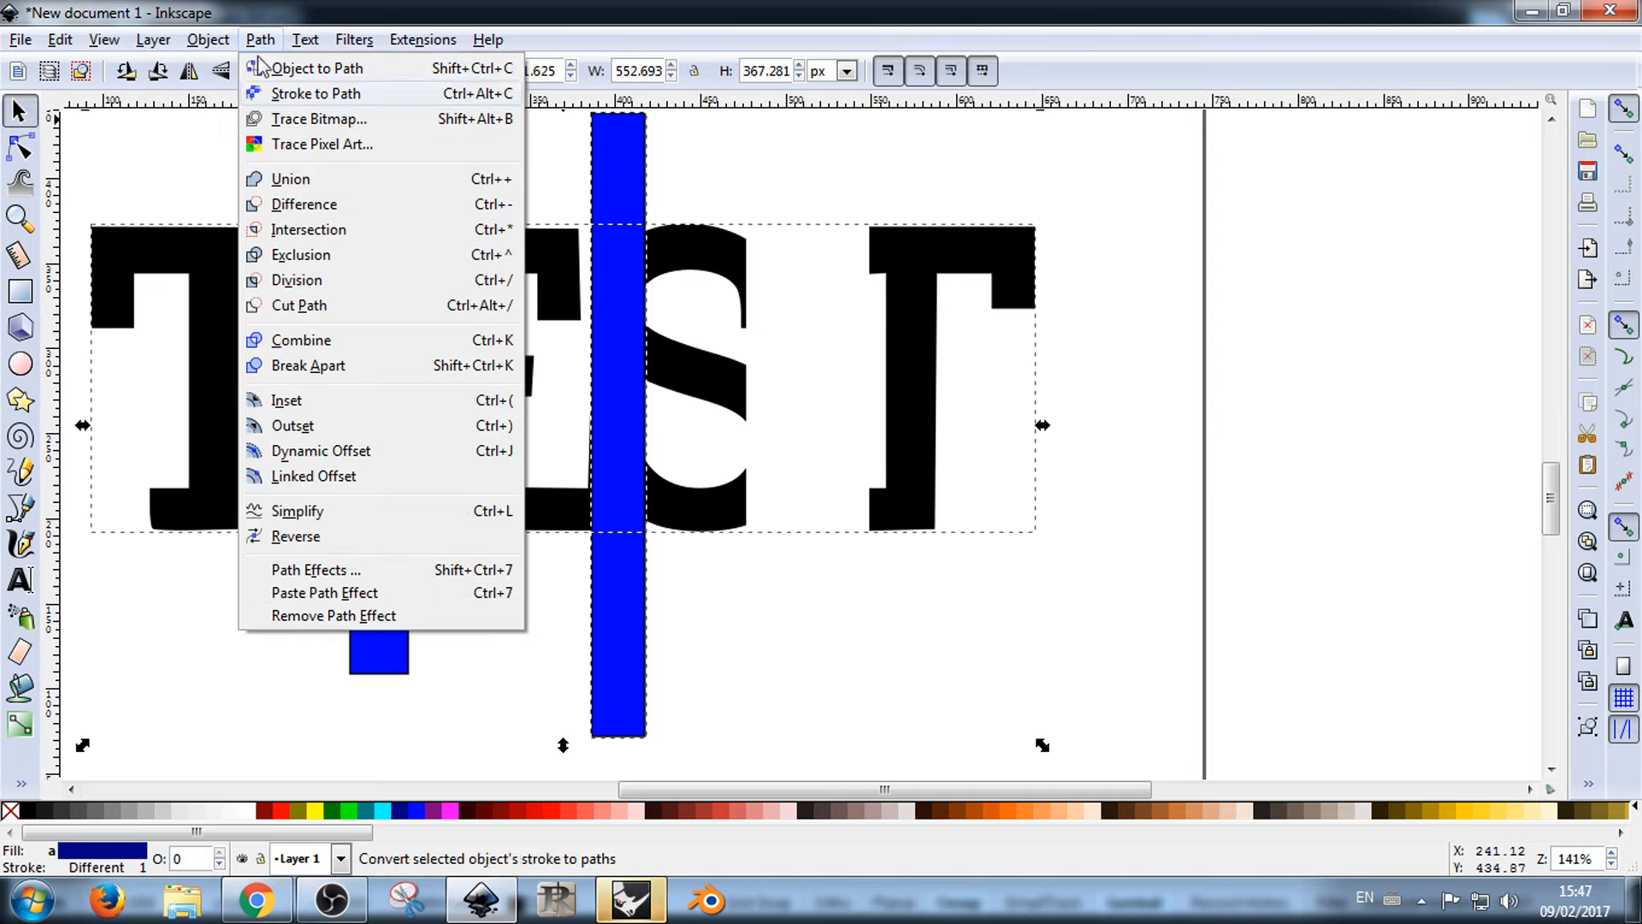
{"action": "left_click", "coordinate": [345, 202]}
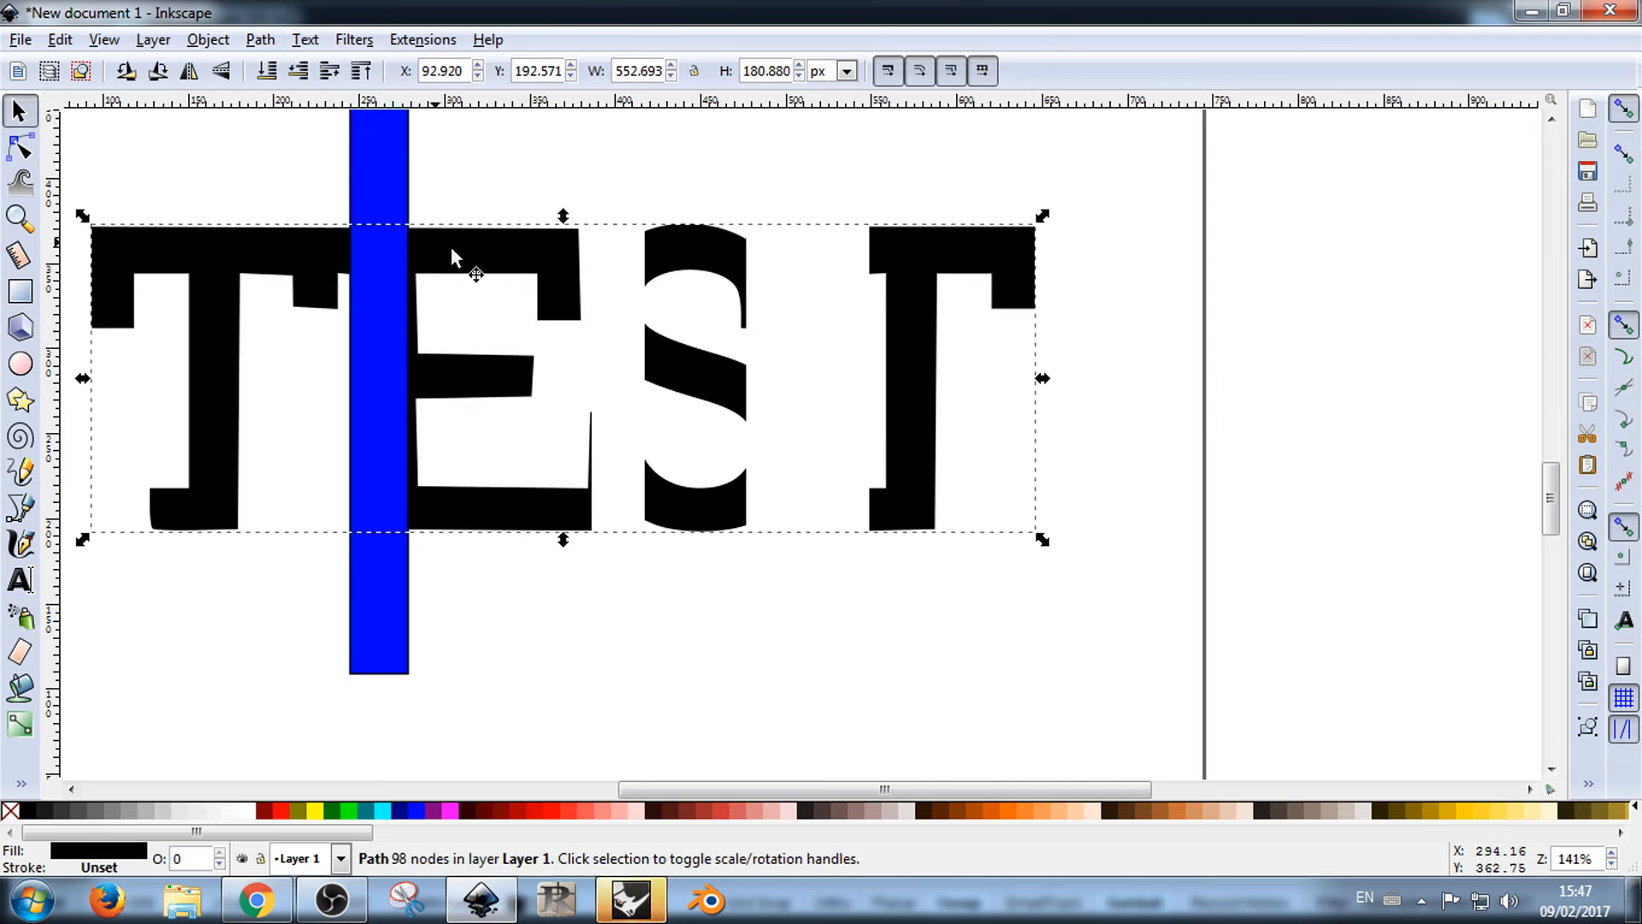
Step: Try the Intersection operation on the traced TEST and the remaining blue rectangle, and undo it
{"action": "left_click", "coordinate": [378, 193], "text": "shift"}
{"action": "left_click", "coordinate": [221, 40]}
{"action": "mouse_move", "coordinate": [260, 40]}
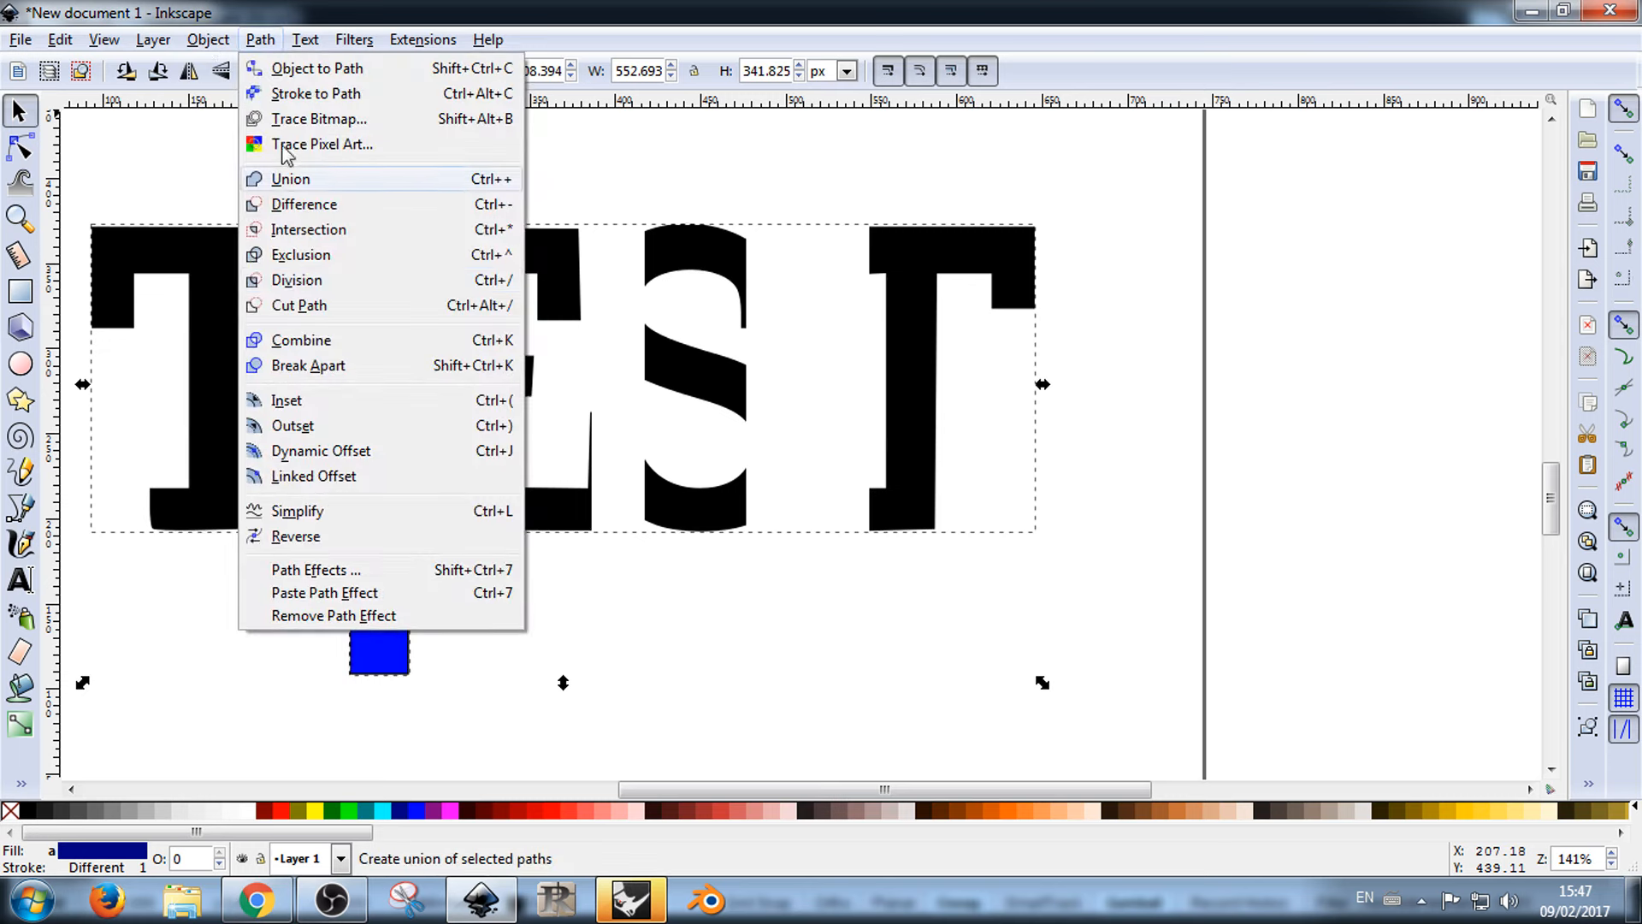
{"action": "left_click", "coordinate": [308, 229]}
{"action": "key", "text": "ctrl+z"}
Step: Subtract the remaining blue rectangle between the first T and the E from the traced TEST with Difference
{"action": "left_click", "coordinate": [397, 228]}
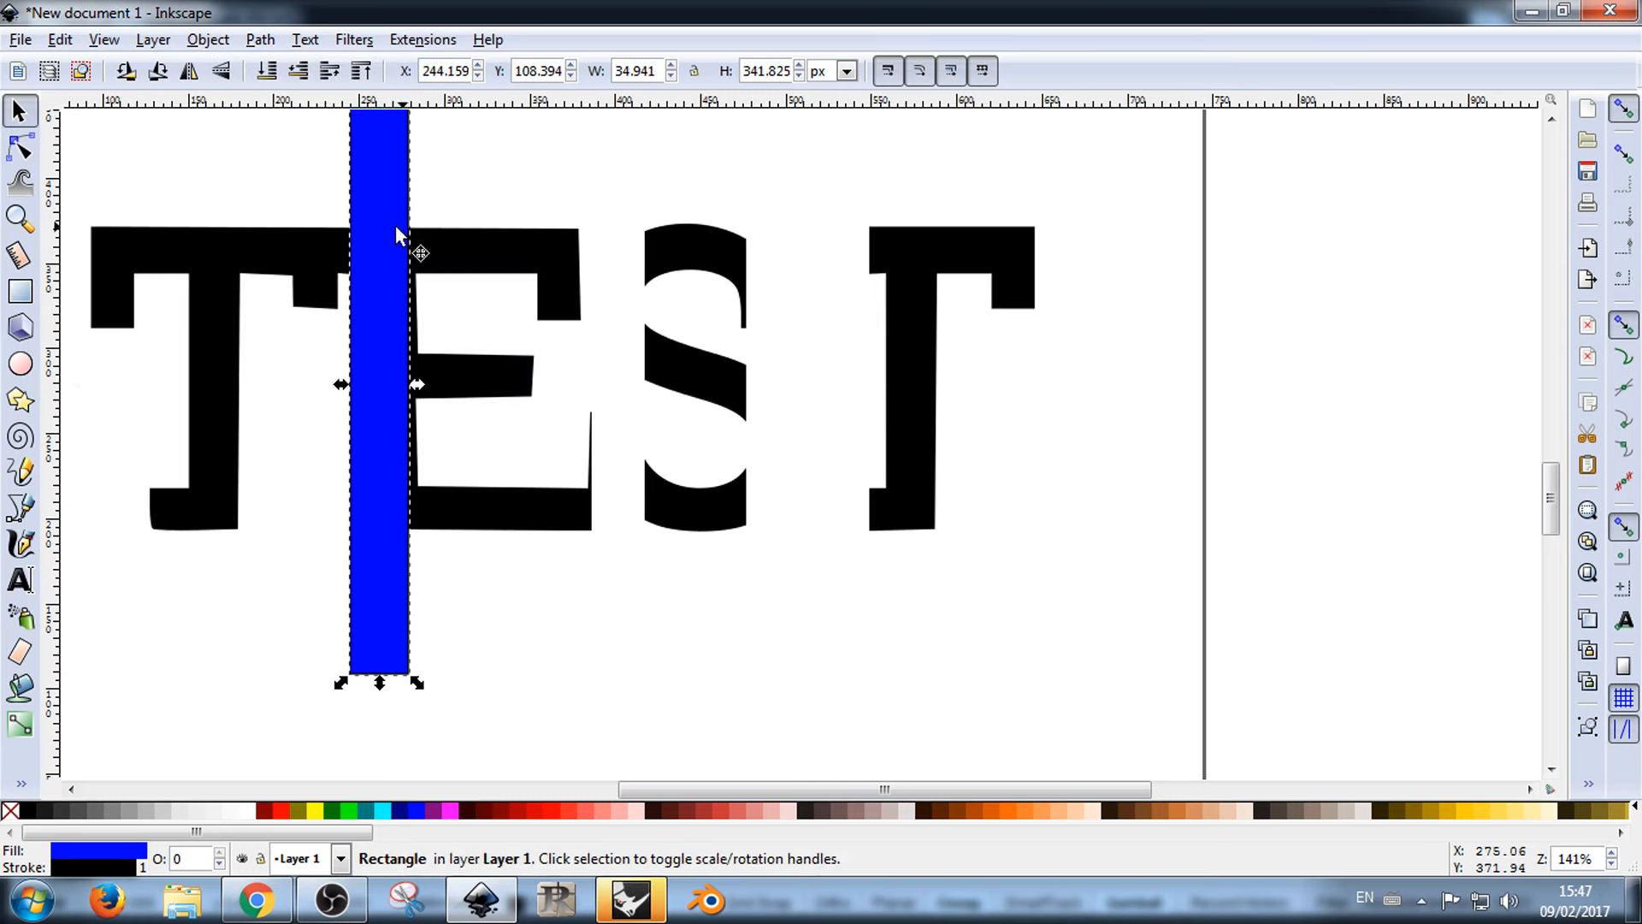
{"action": "left_click", "coordinate": [332, 243], "text": "shift"}
{"action": "left_click", "coordinate": [258, 40]}
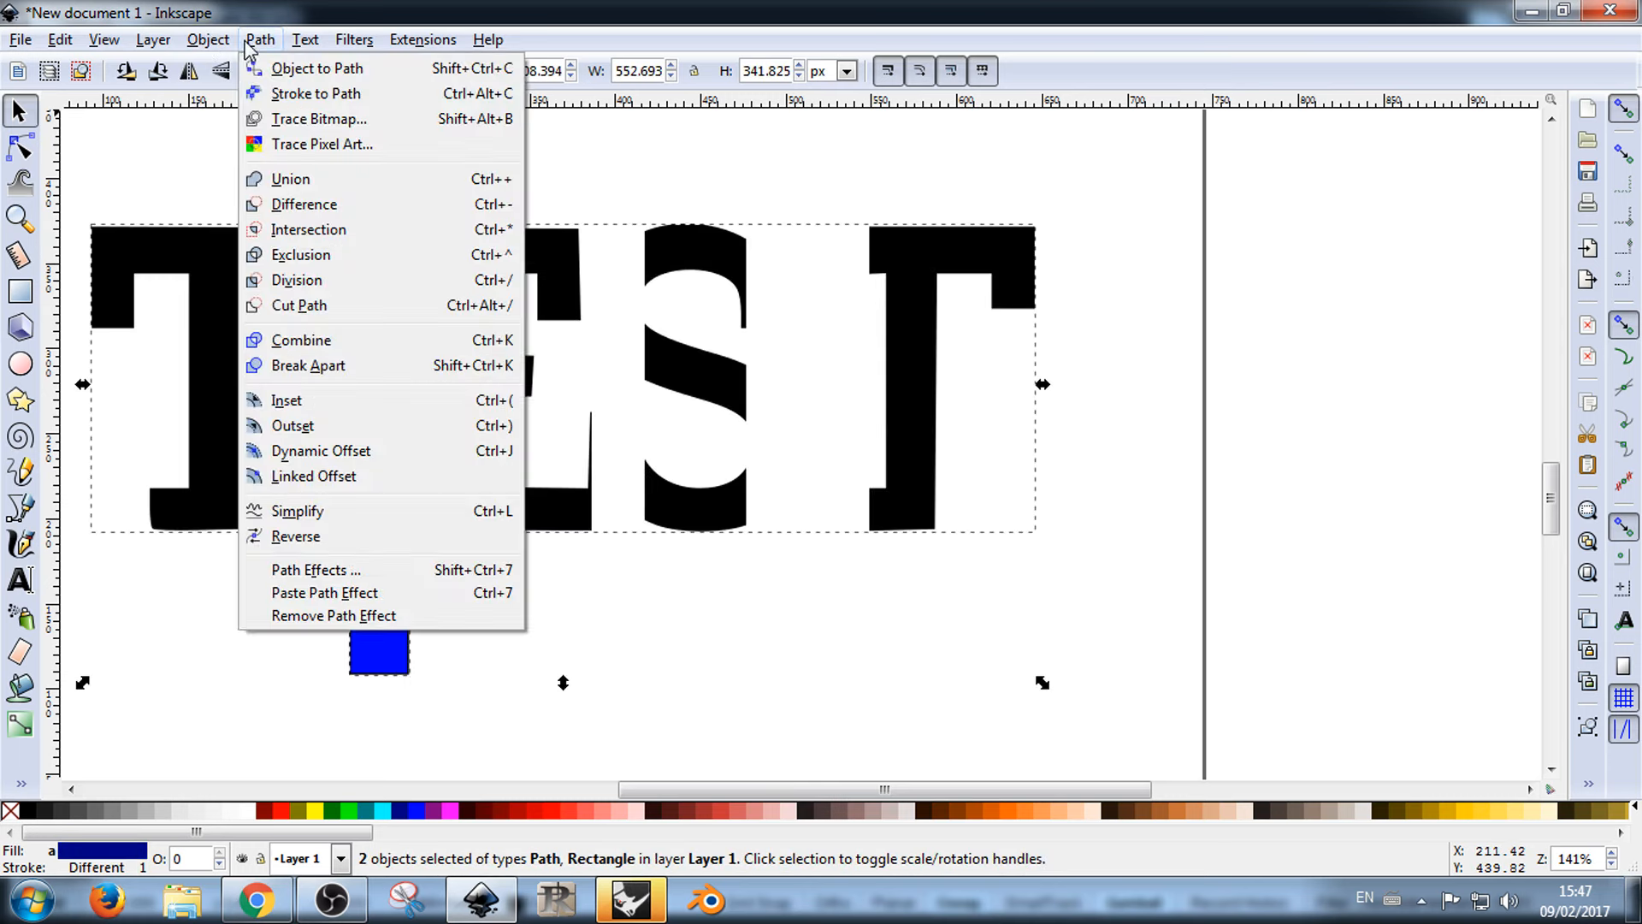
{"action": "left_click", "coordinate": [319, 204]}
Step: Display the editable nodes of the cut TEST path and select all nodes belonging to the S
{"action": "scroll", "coordinate": [459, 496], "scroll_direction": "right", "scroll_amount": 5}
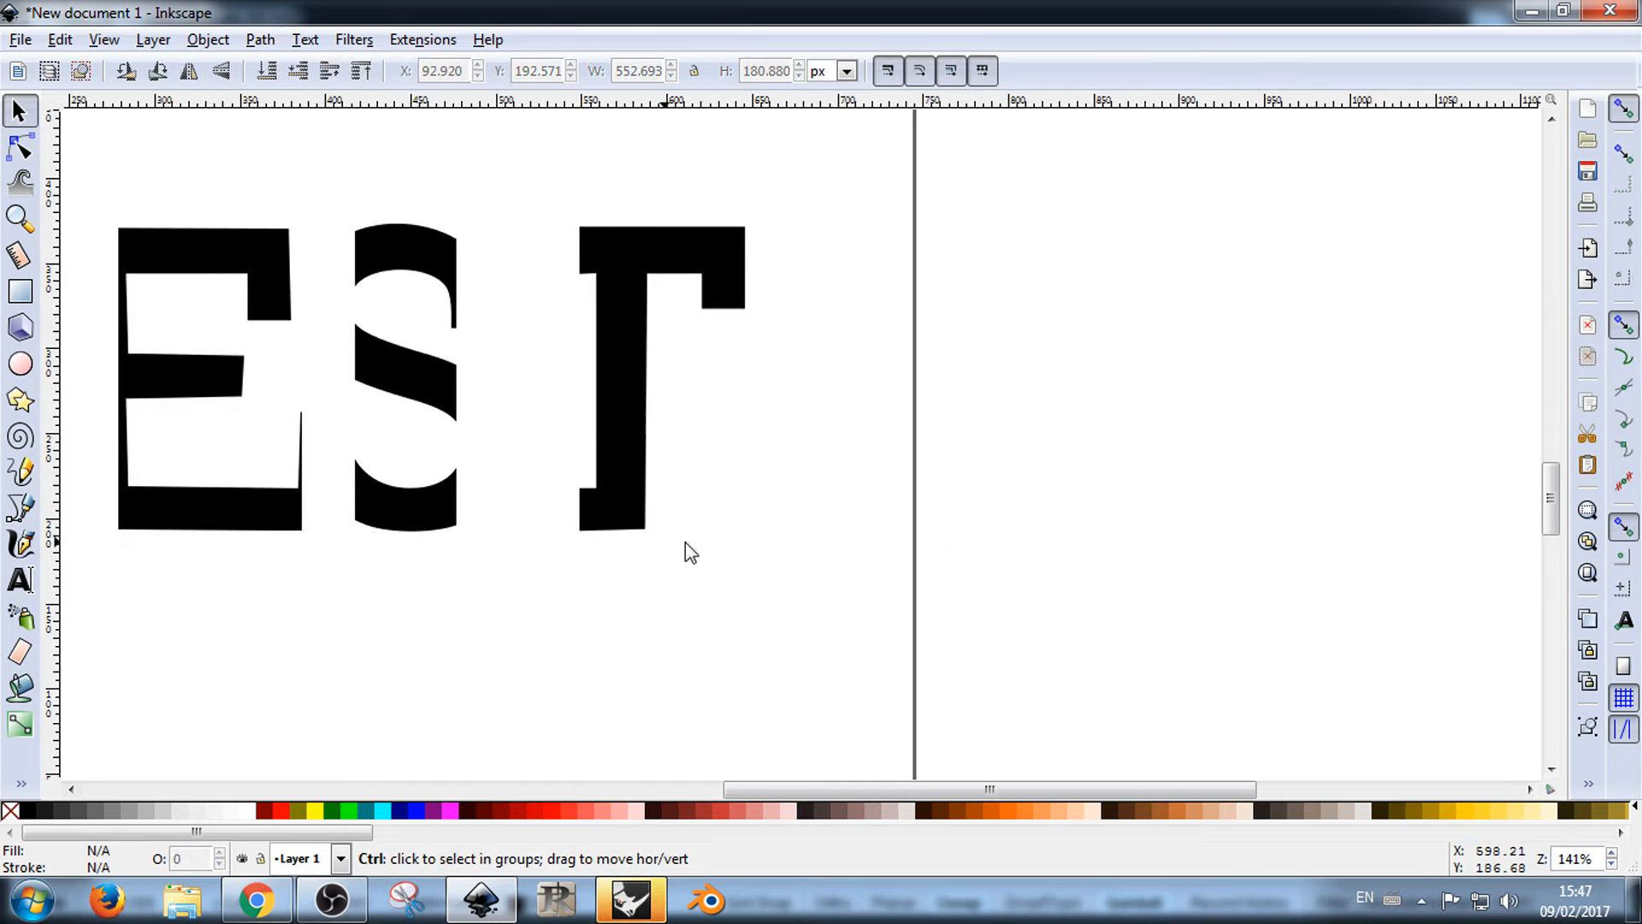
{"action": "scroll", "coordinate": [662, 543], "scroll_direction": "down", "scroll_amount": 2}
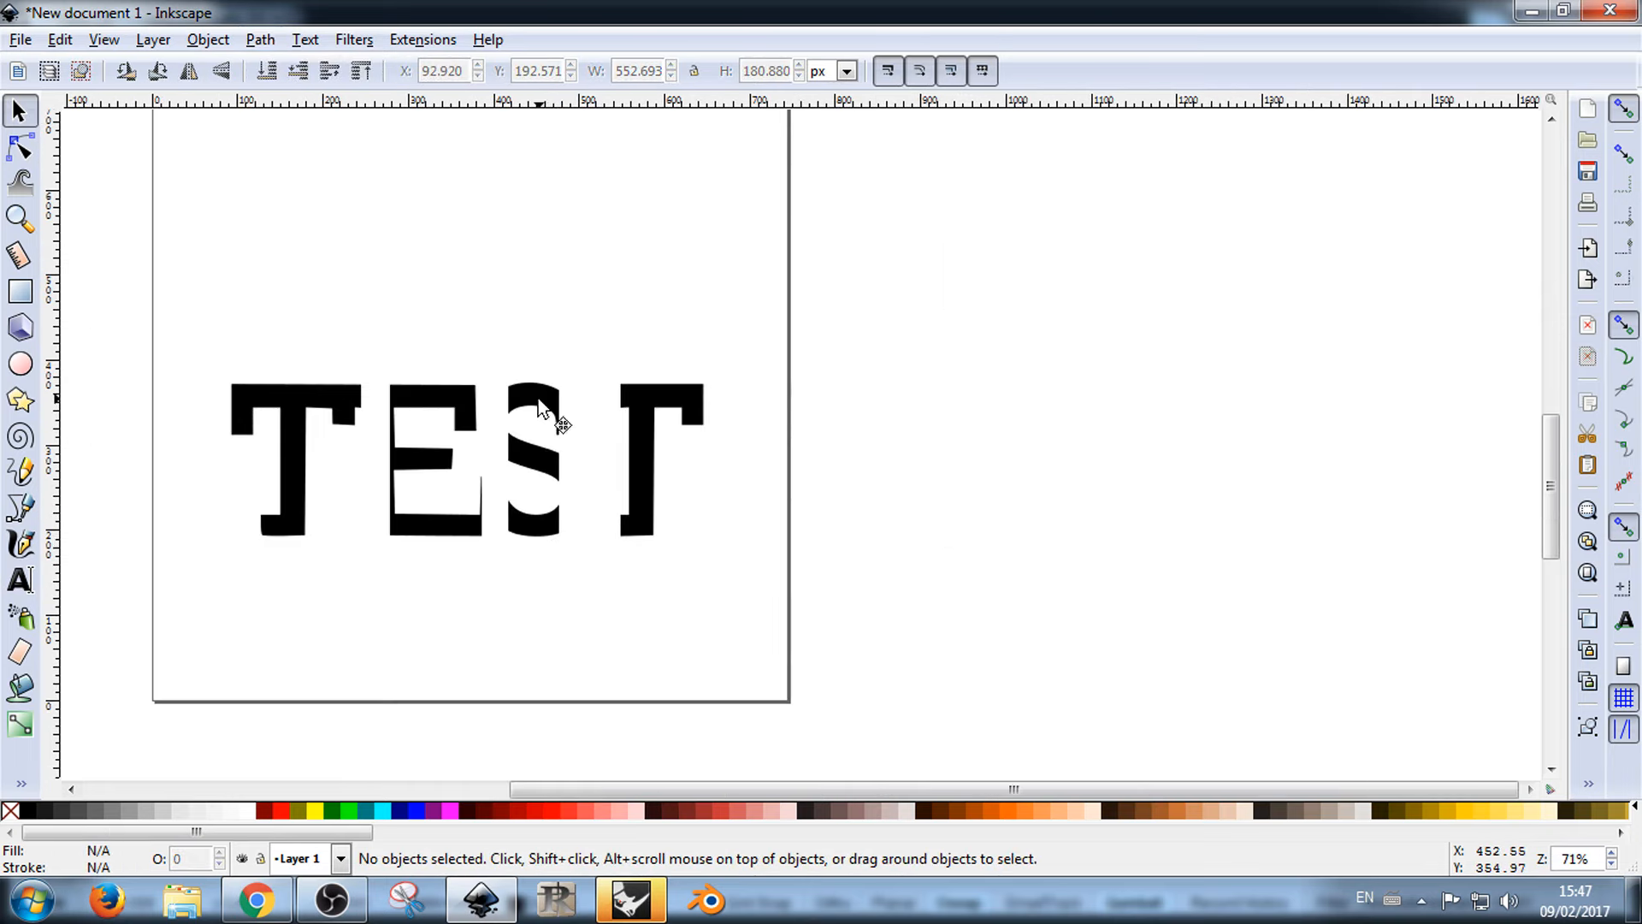
{"action": "double_click", "coordinate": [556, 414]}
{"action": "left_click", "coordinate": [586, 349]}
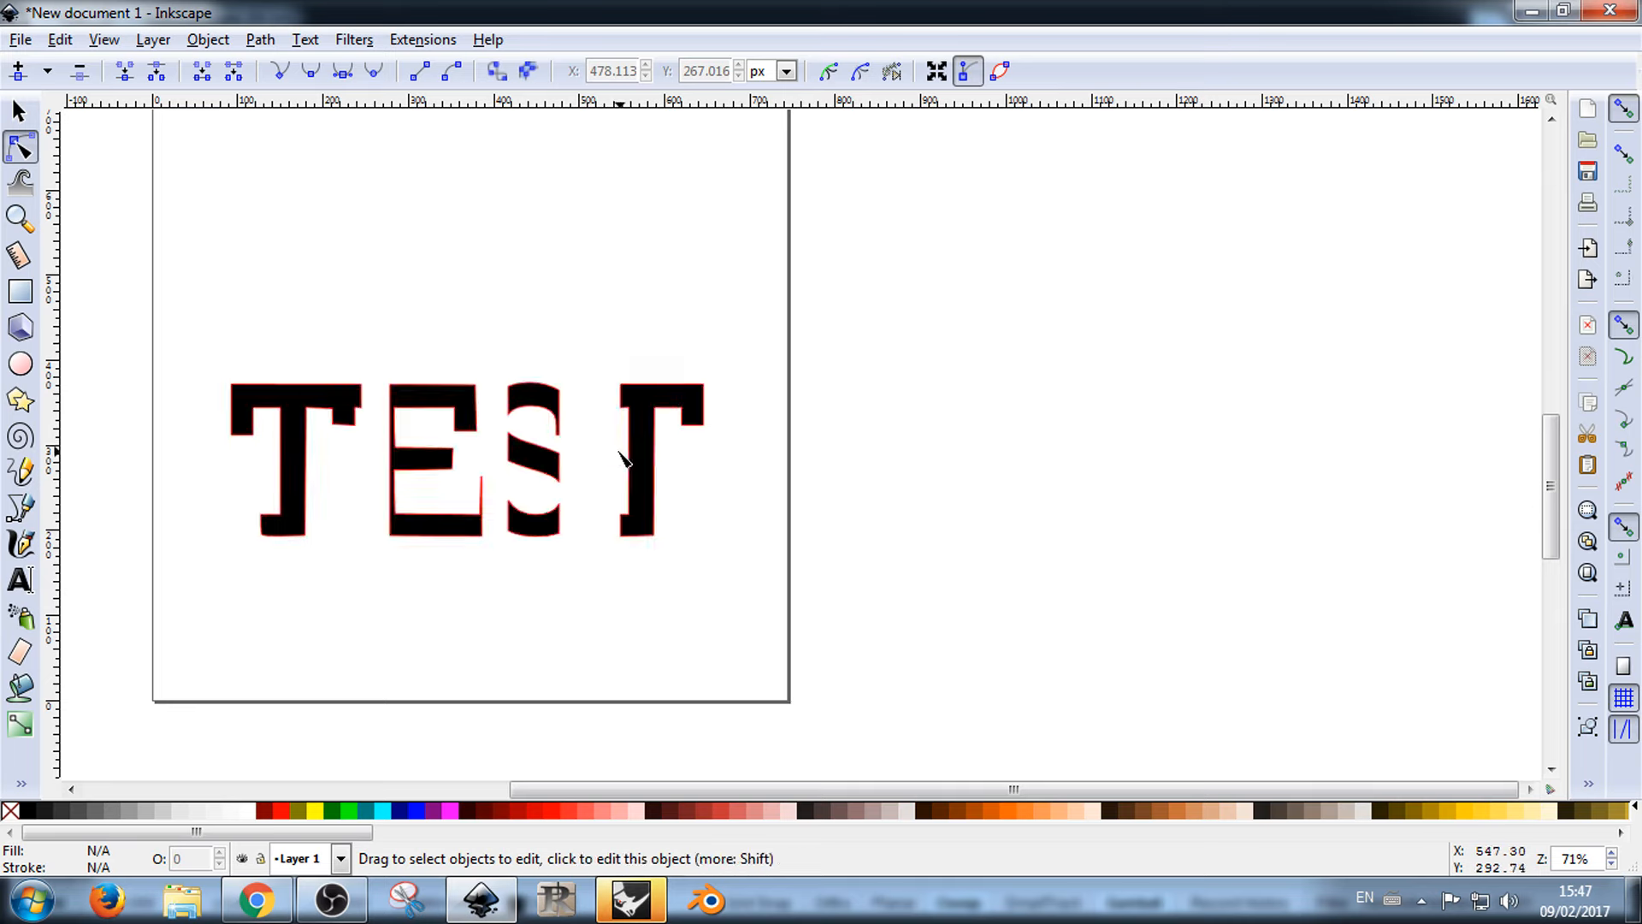
{"action": "key", "text": "s"}
{"action": "left_click", "coordinate": [551, 409]}
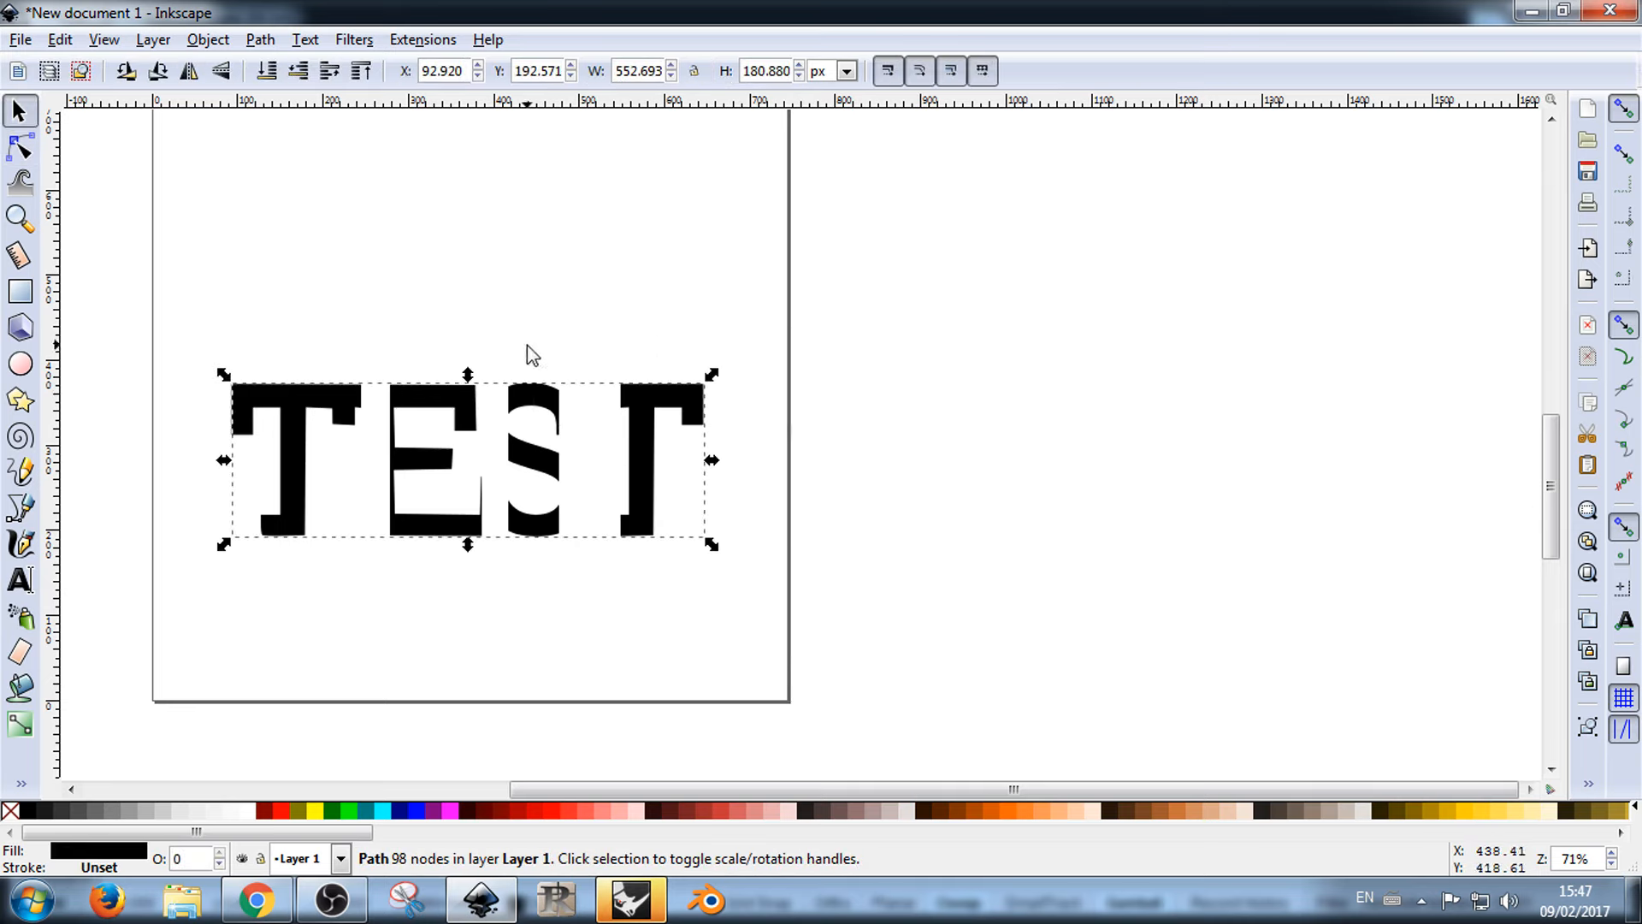
{"action": "double_click", "coordinate": [551, 395]}
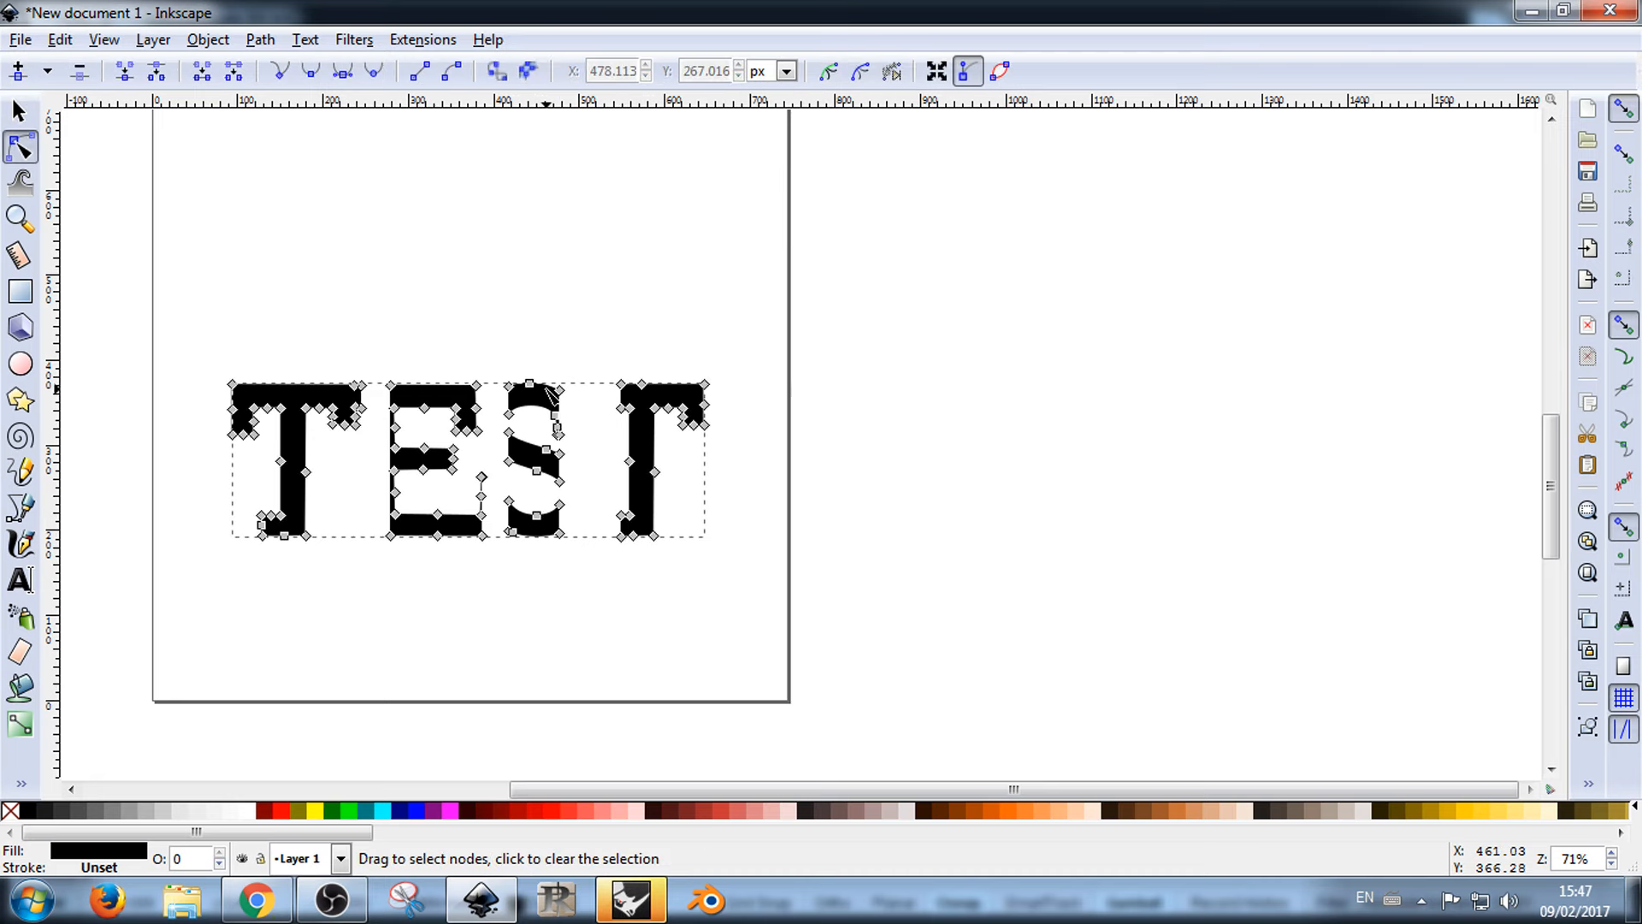
{"action": "left_click_drag", "start_coordinate": [498, 344], "coordinate": [601, 605]}
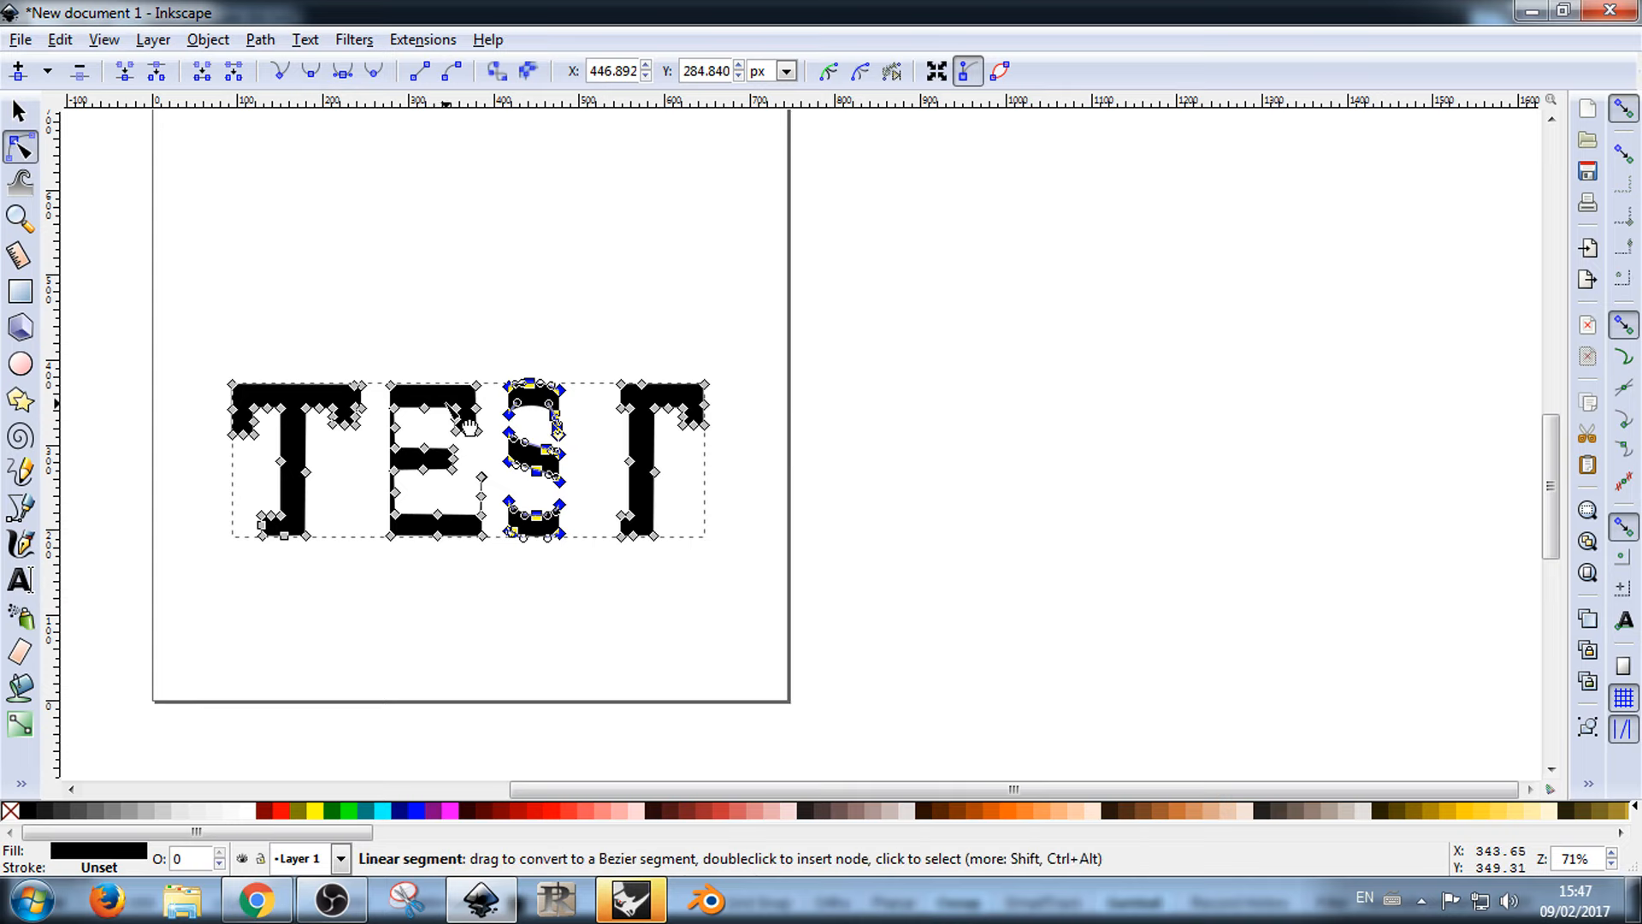
Step: Duplicate the whole cut TEST path, move the copy above the original and delete that copy
{"action": "left_click", "coordinate": [18, 111]}
{"action": "key", "text": "ctrl+d"}
{"action": "left_click_drag", "start_coordinate": [519, 475], "coordinate": [557, 275]}
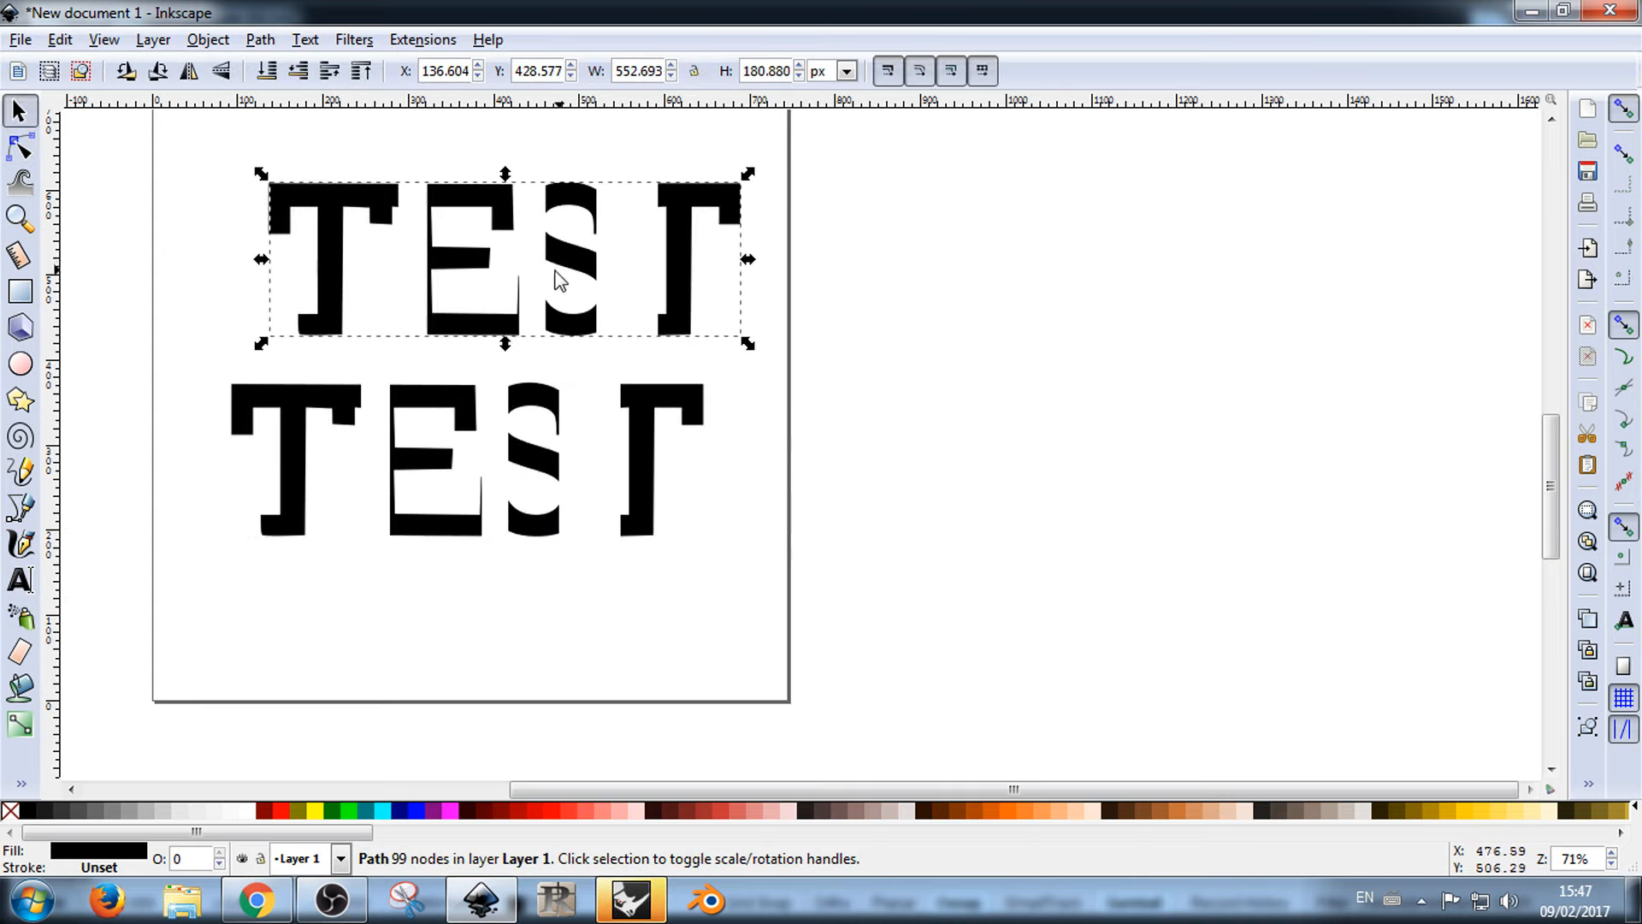
{"action": "key", "text": "Delete"}
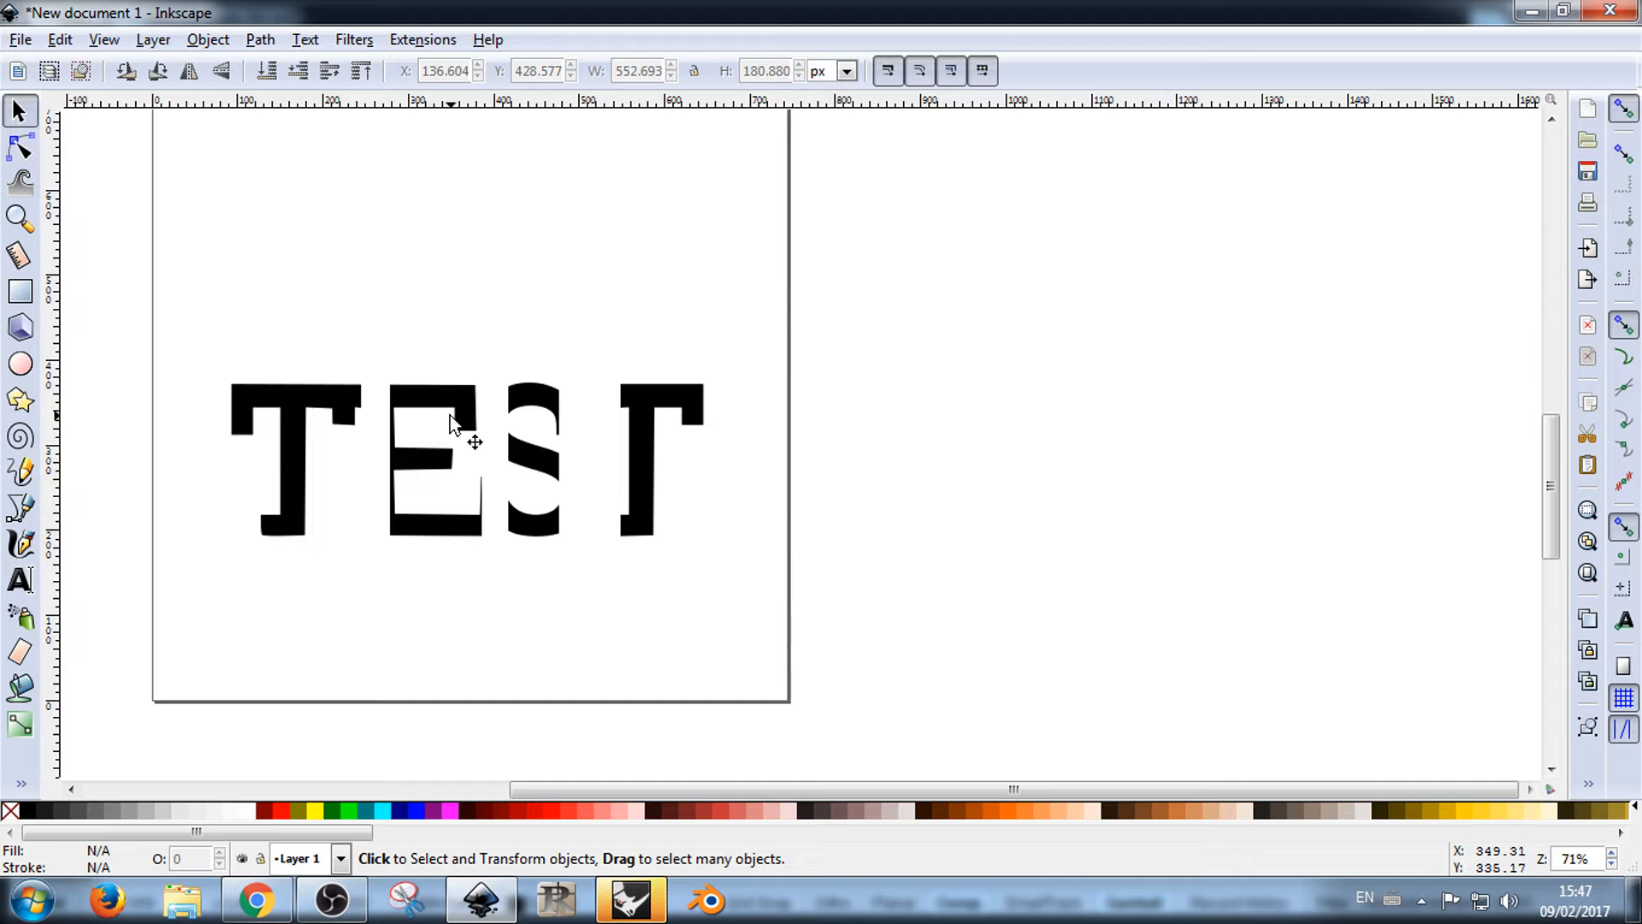
Step: Bucket-fill the shape of the E in red and move the red E outside the page's right edge
{"action": "scroll", "coordinate": [368, 448], "scroll_direction": "up", "scroll_amount": 1}
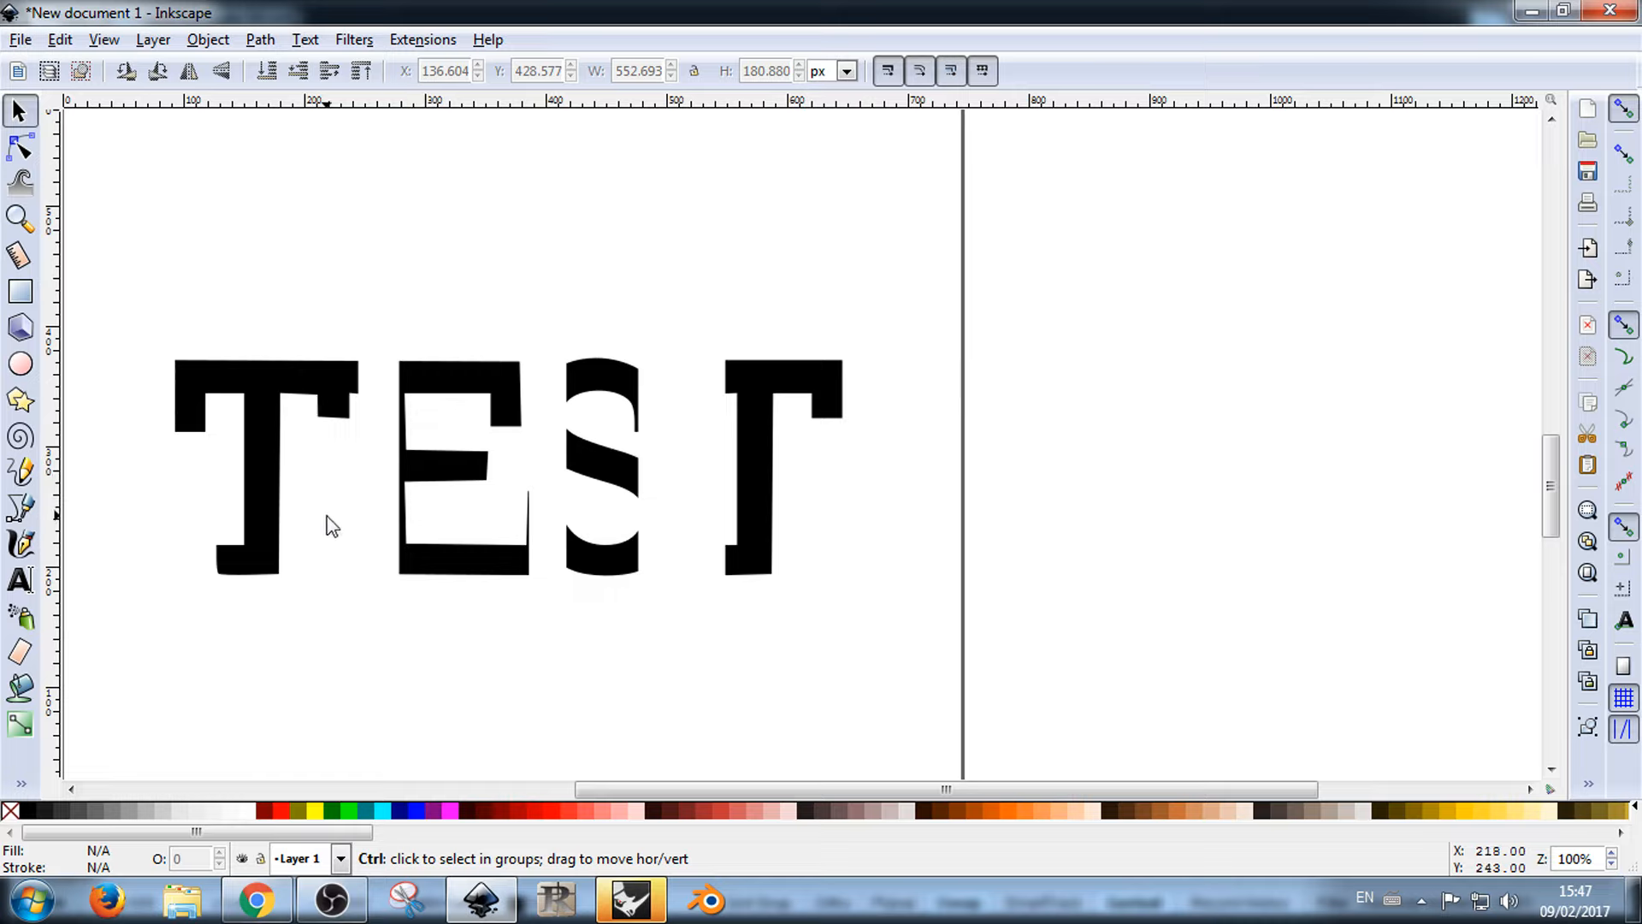
{"action": "left_click", "coordinate": [18, 687]}
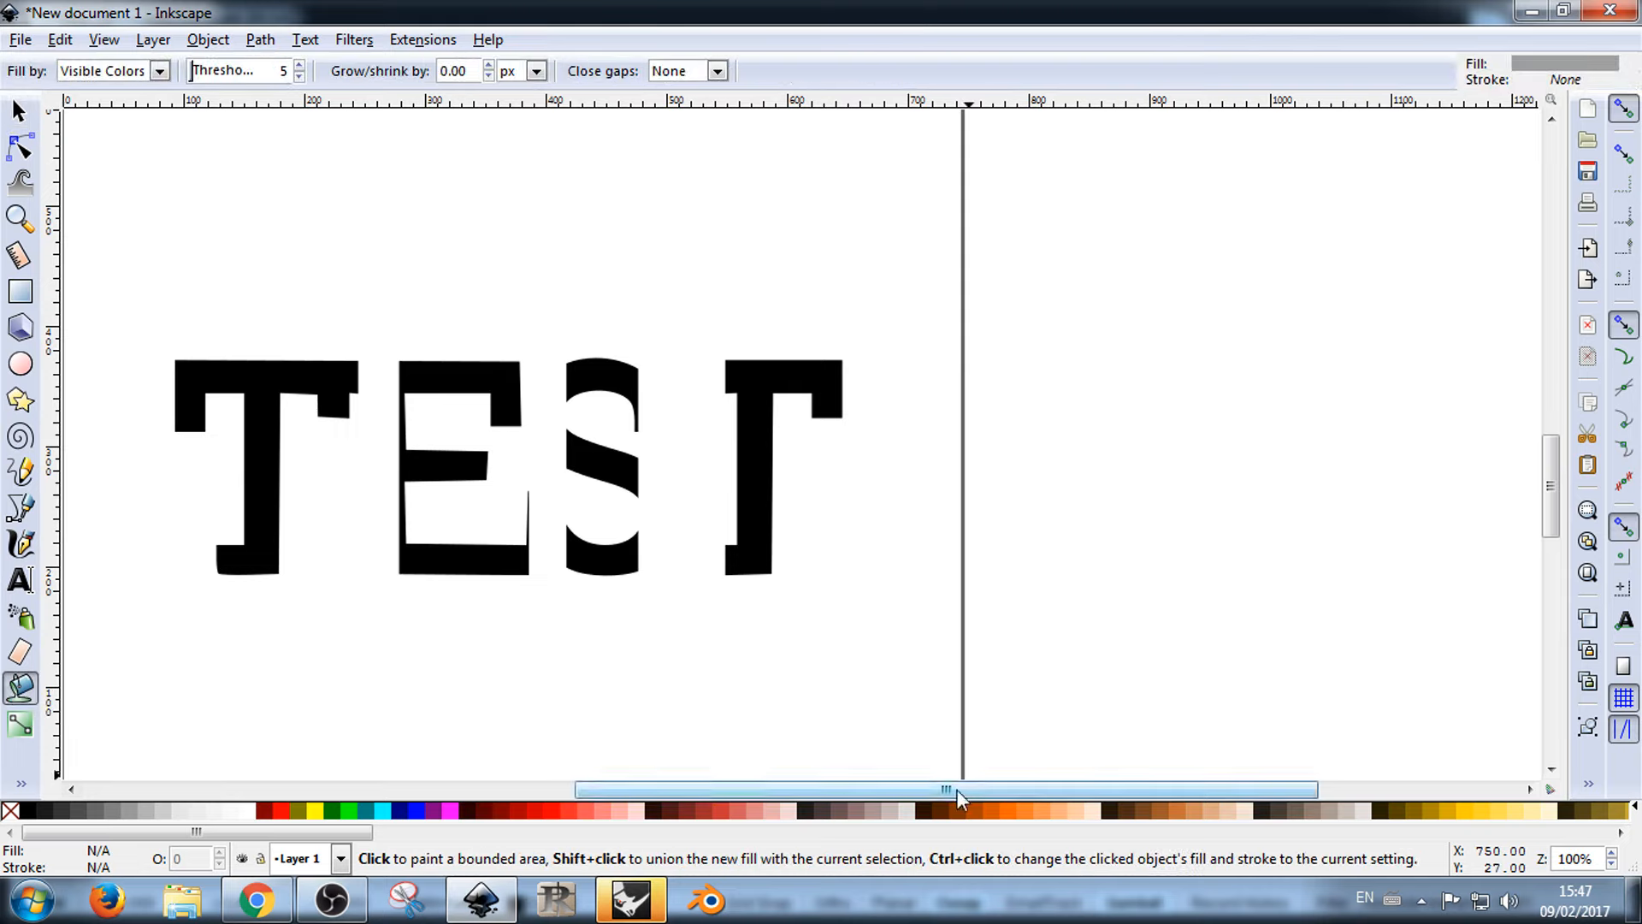
{"action": "left_click", "coordinate": [568, 805]}
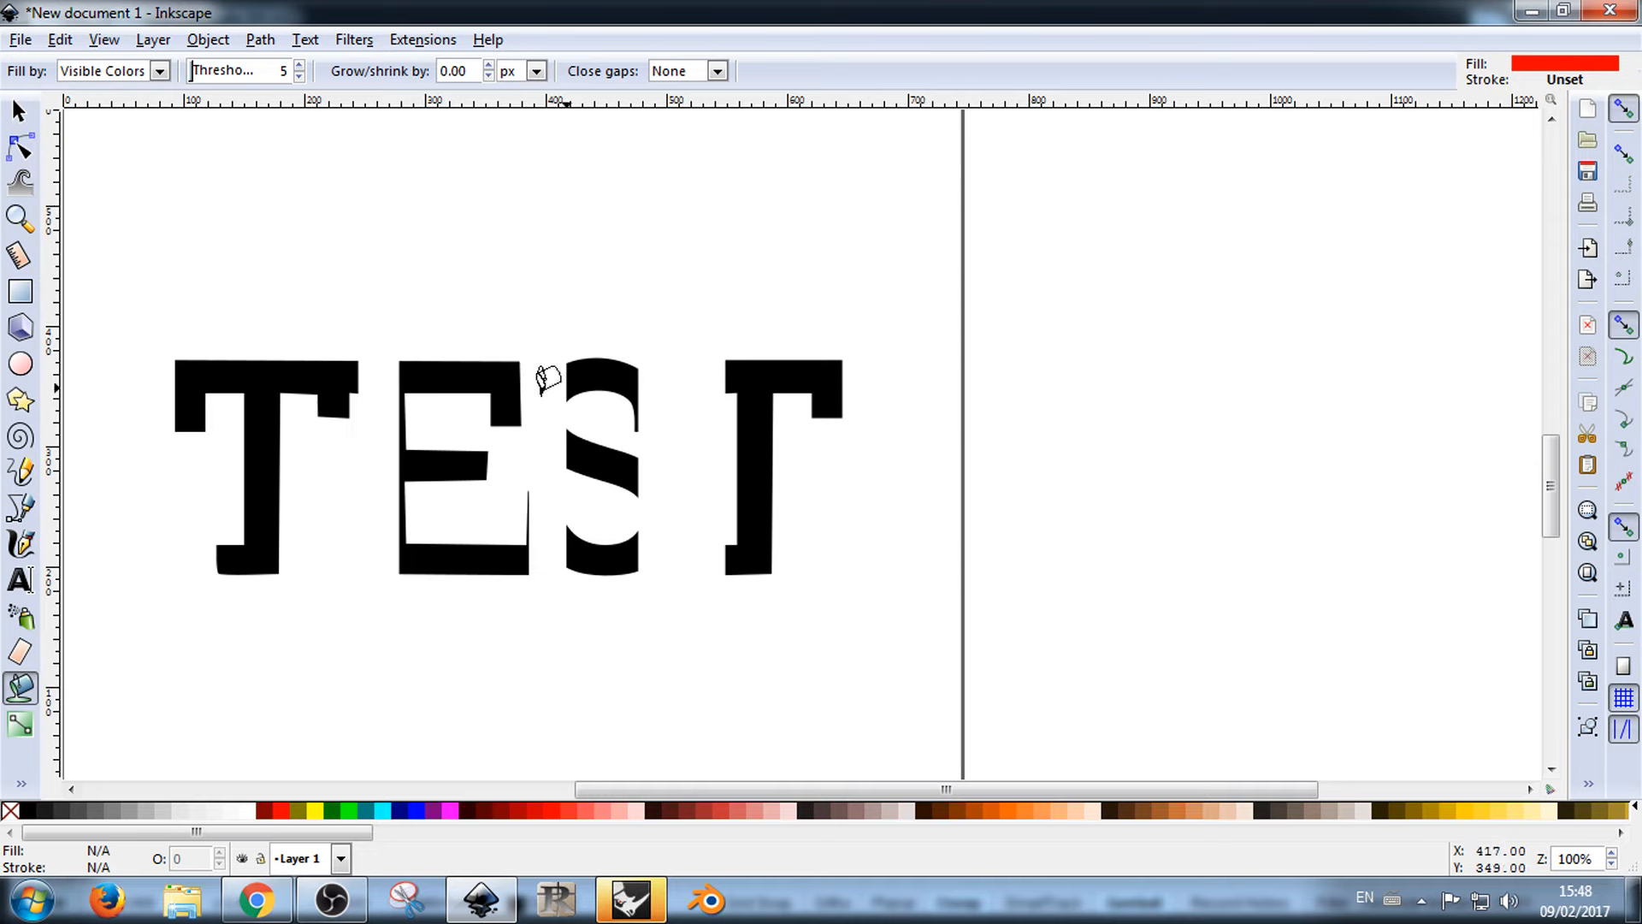
{"action": "scroll", "coordinate": [444, 367], "scroll_direction": "up", "scroll_amount": 1, "text": "ctrl"}
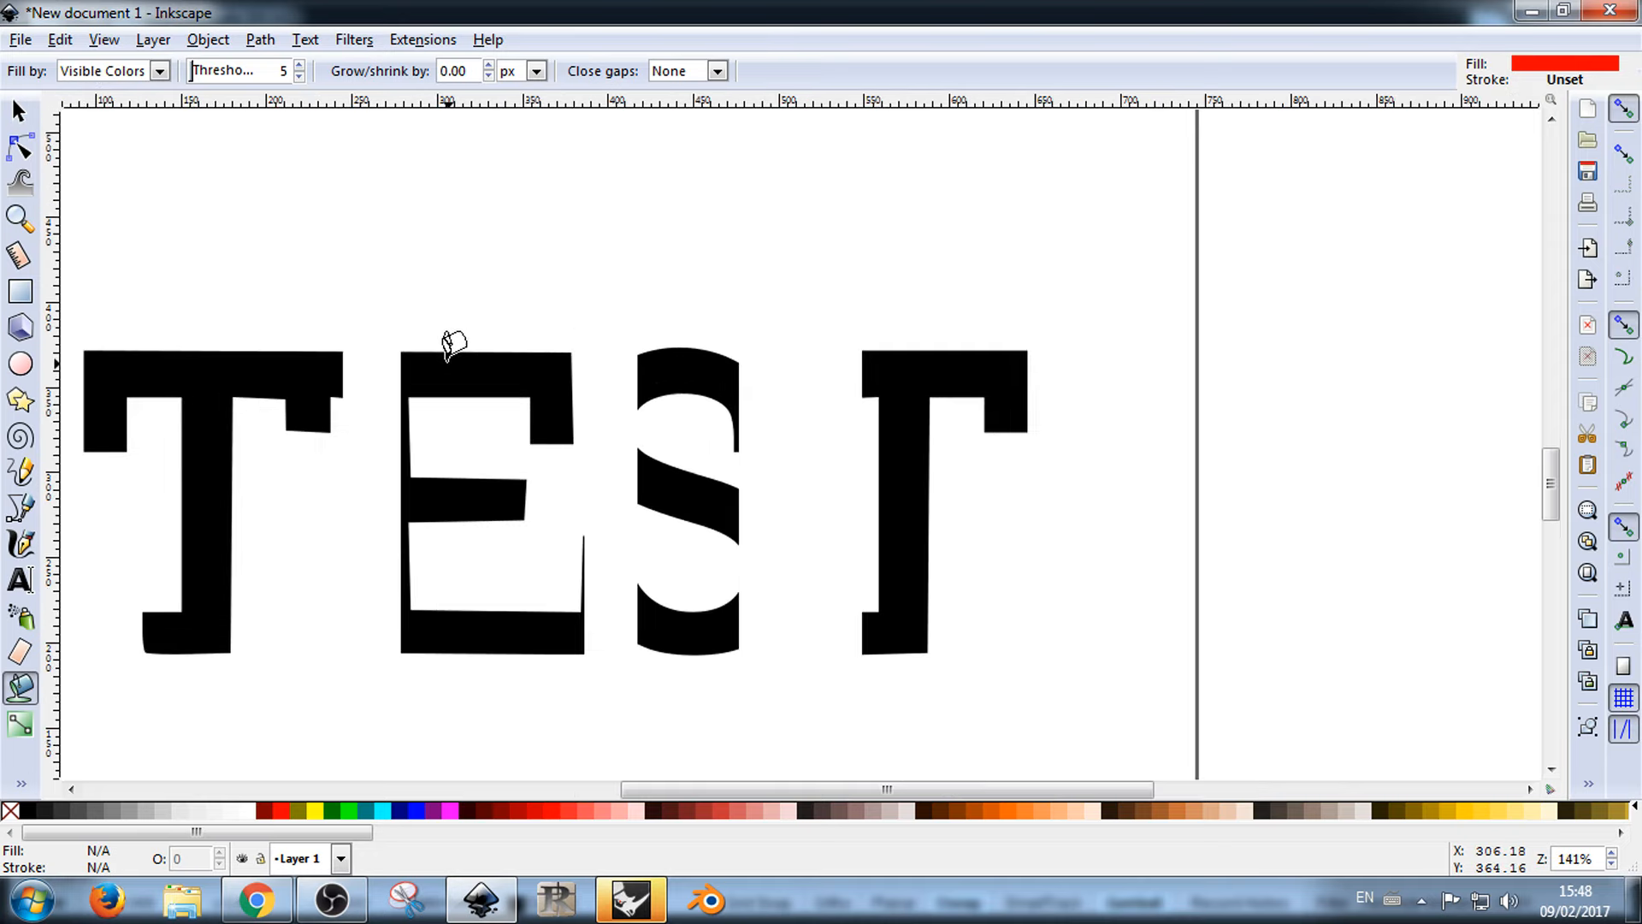
{"action": "left_click", "coordinate": [446, 355]}
{"action": "key", "text": "s"}
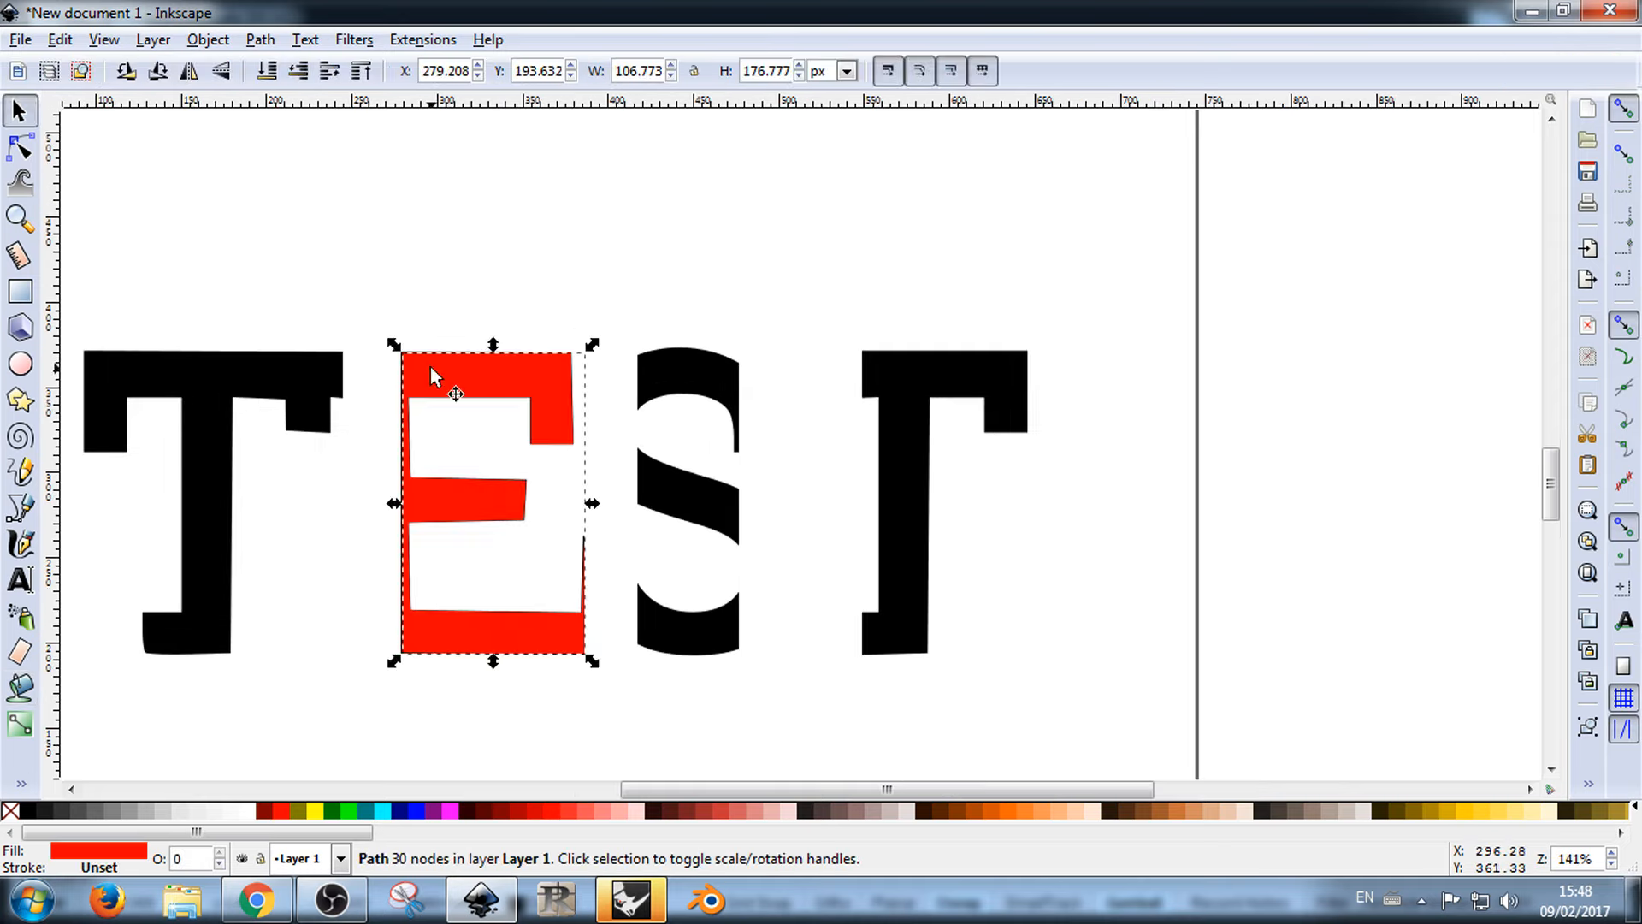
{"action": "left_click_drag", "start_coordinate": [429, 366], "coordinate": [1244, 270]}
{"action": "left_click", "coordinate": [711, 257]}
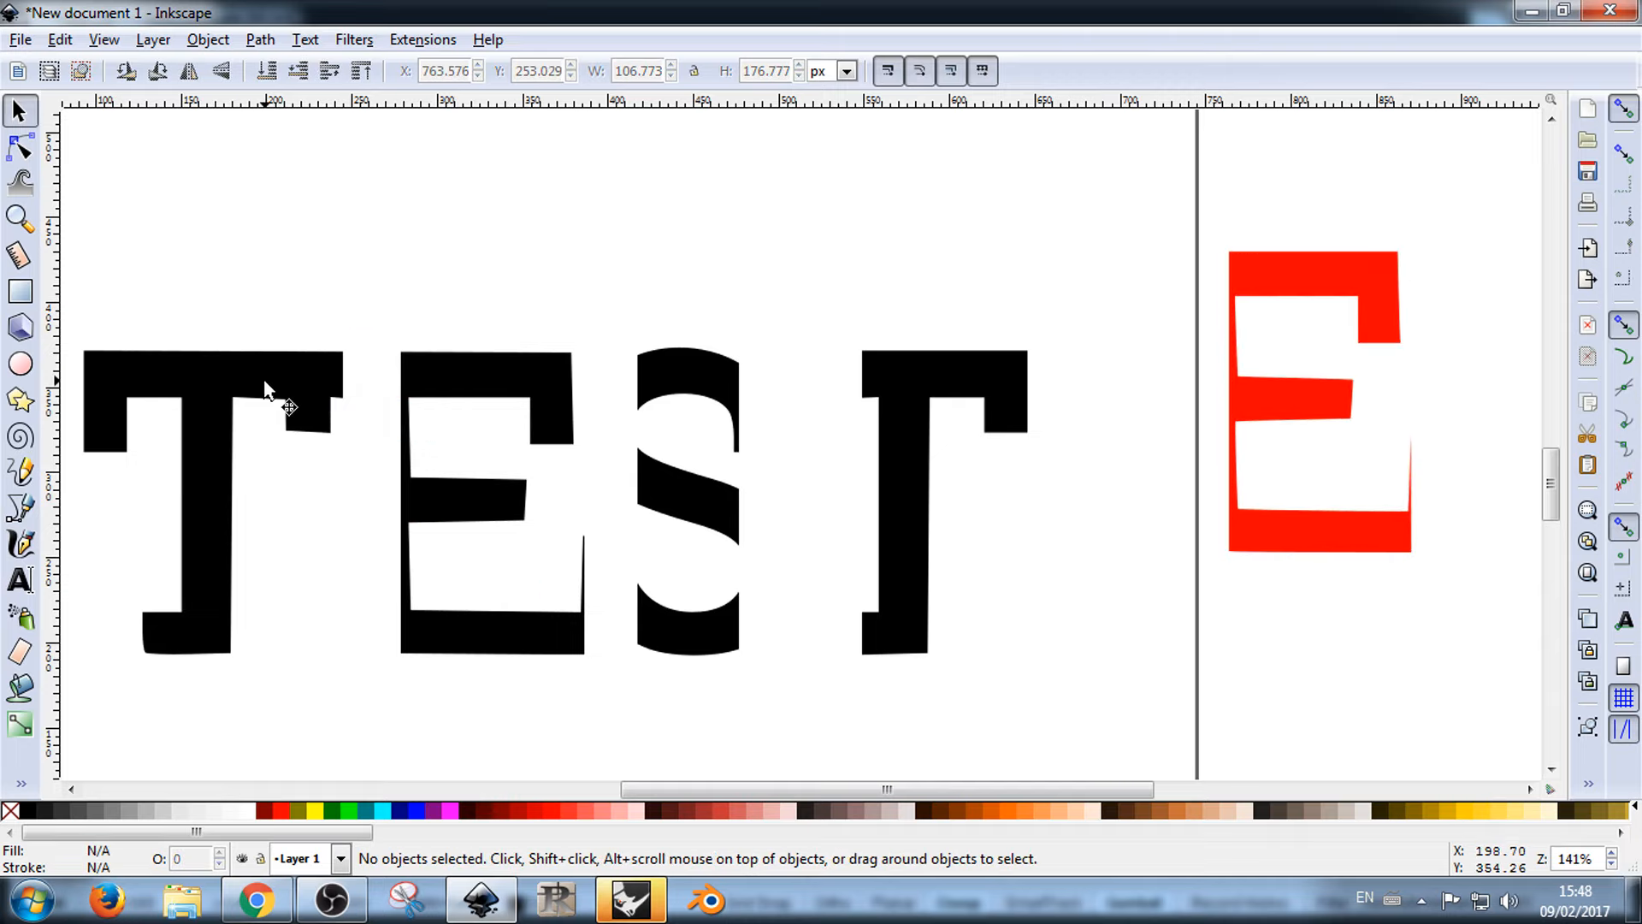
Step: Delete the cut TEST path together with the red E, keeping only the bitmap TEST image
{"action": "scroll", "coordinate": [170, 476], "scroll_direction": "down", "scroll_amount": 3}
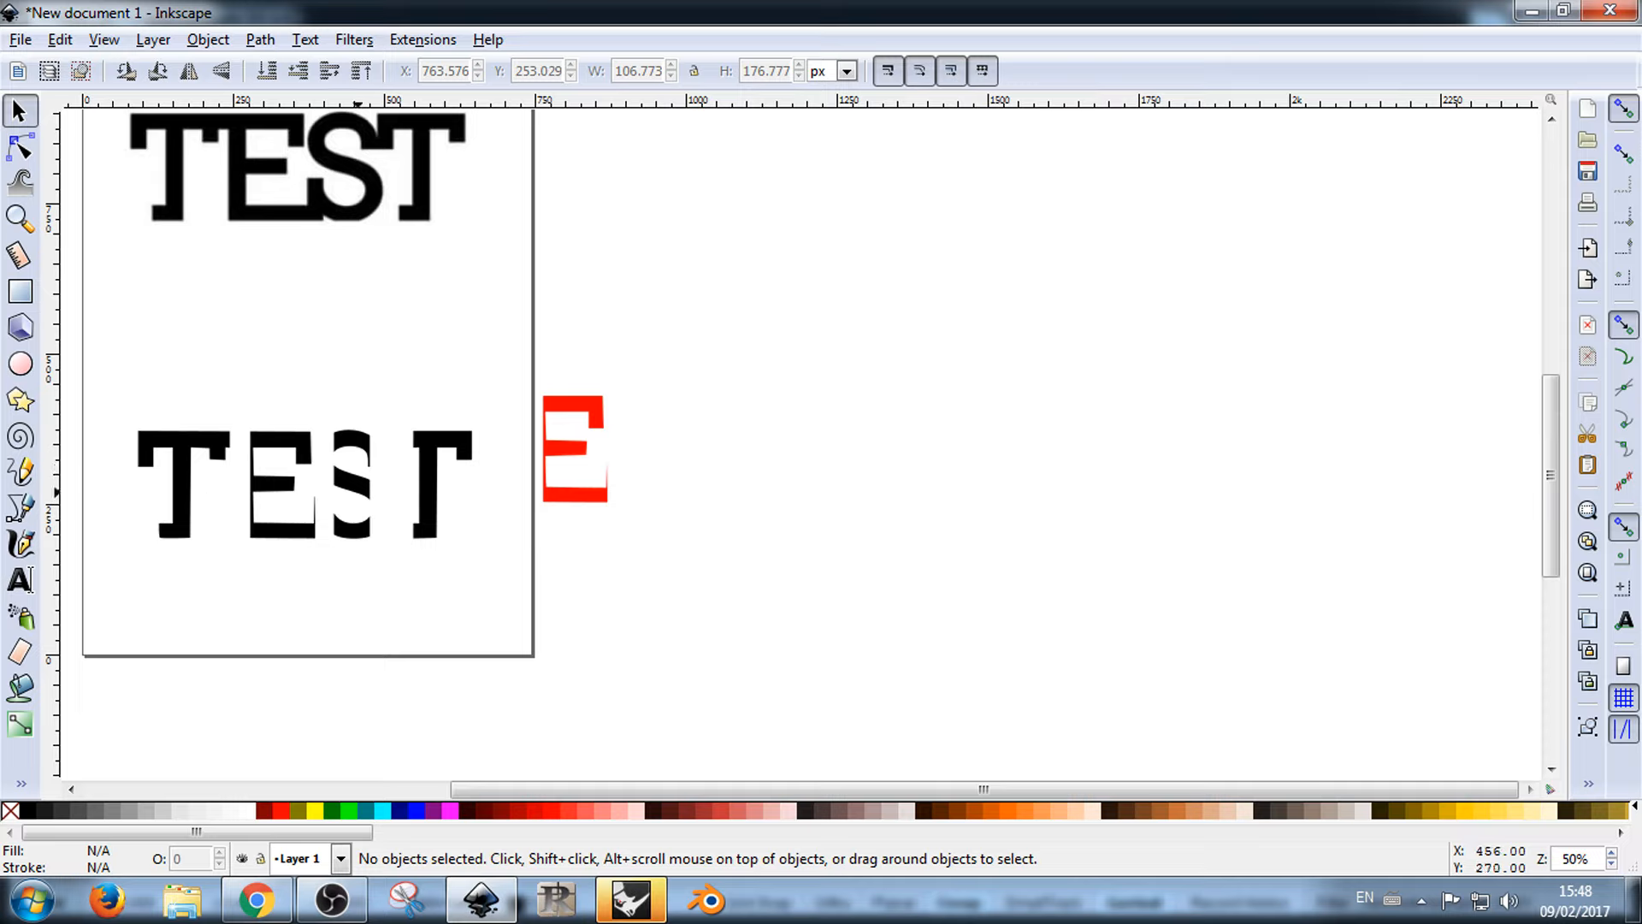
{"action": "scroll", "coordinate": [753, 471], "scroll_direction": "down", "scroll_amount": 2}
{"action": "left_click_drag", "start_coordinate": [791, 416], "coordinate": [355, 593]}
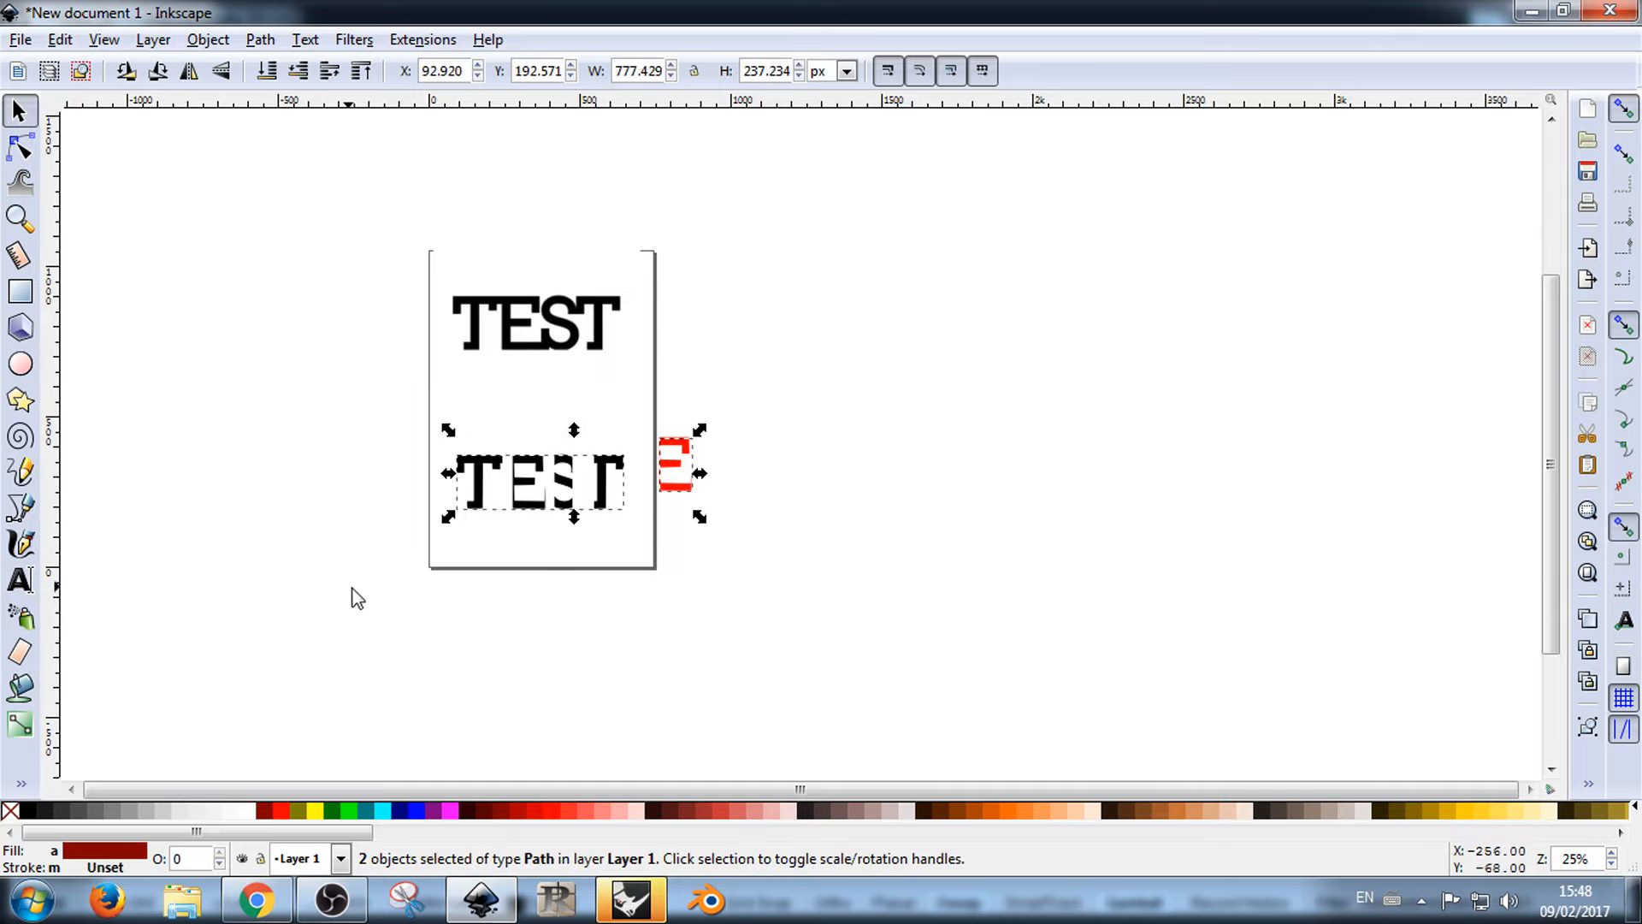
{"action": "key", "text": "Delete"}
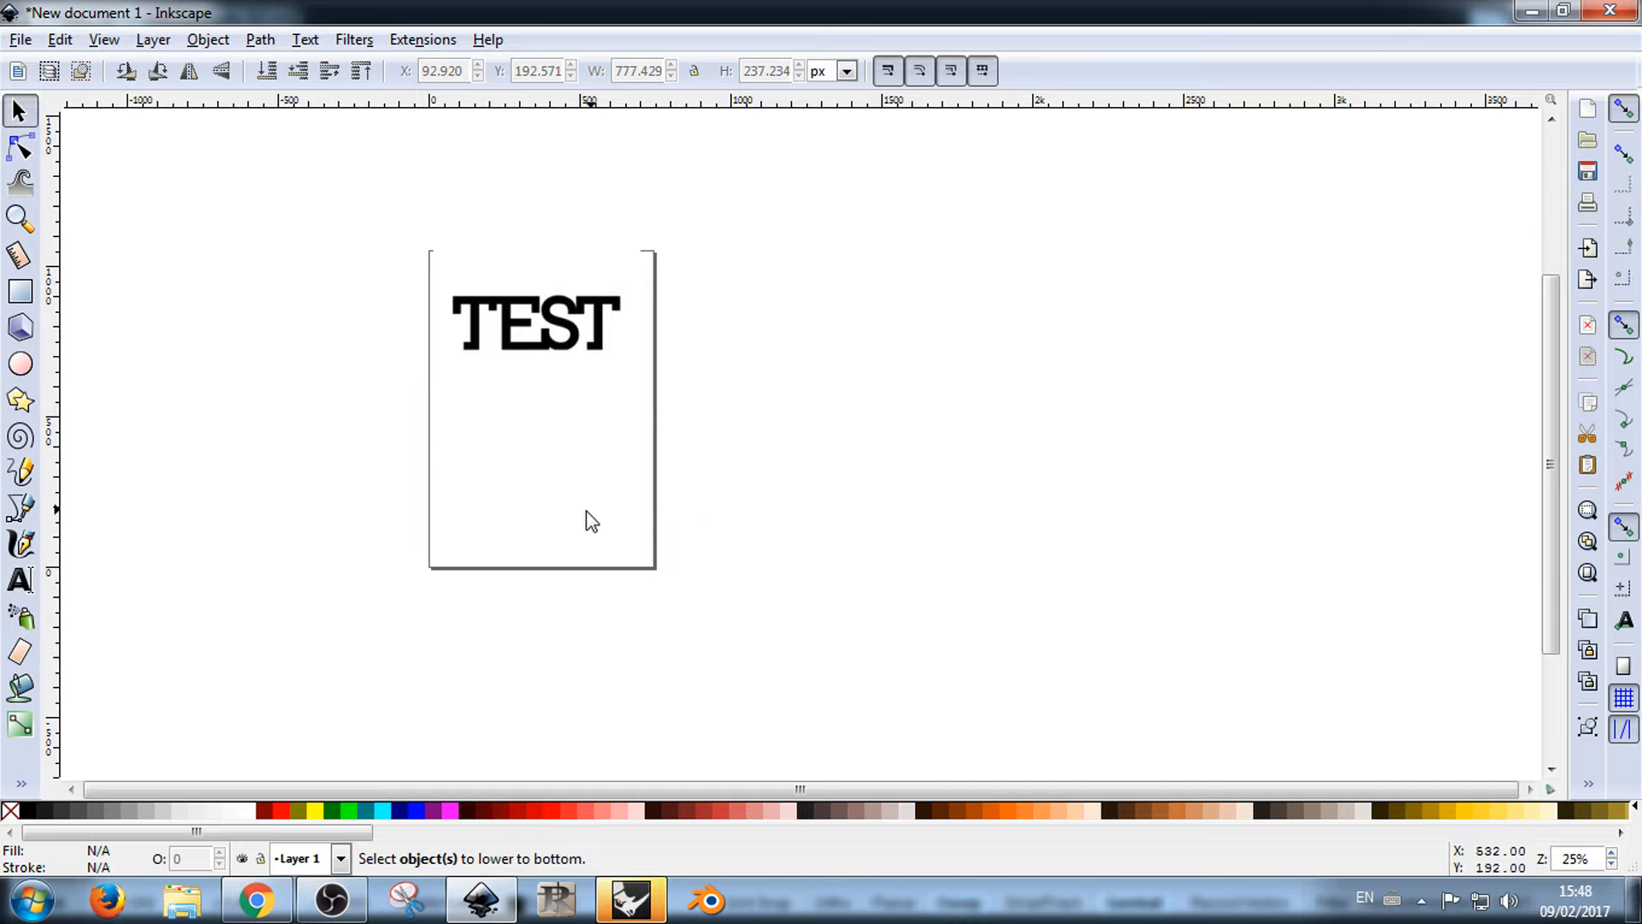
Step: Shift the bitmap TEST image around within the upper part of the page
{"action": "left_click_drag", "start_coordinate": [568, 314], "coordinate": [603, 318]}
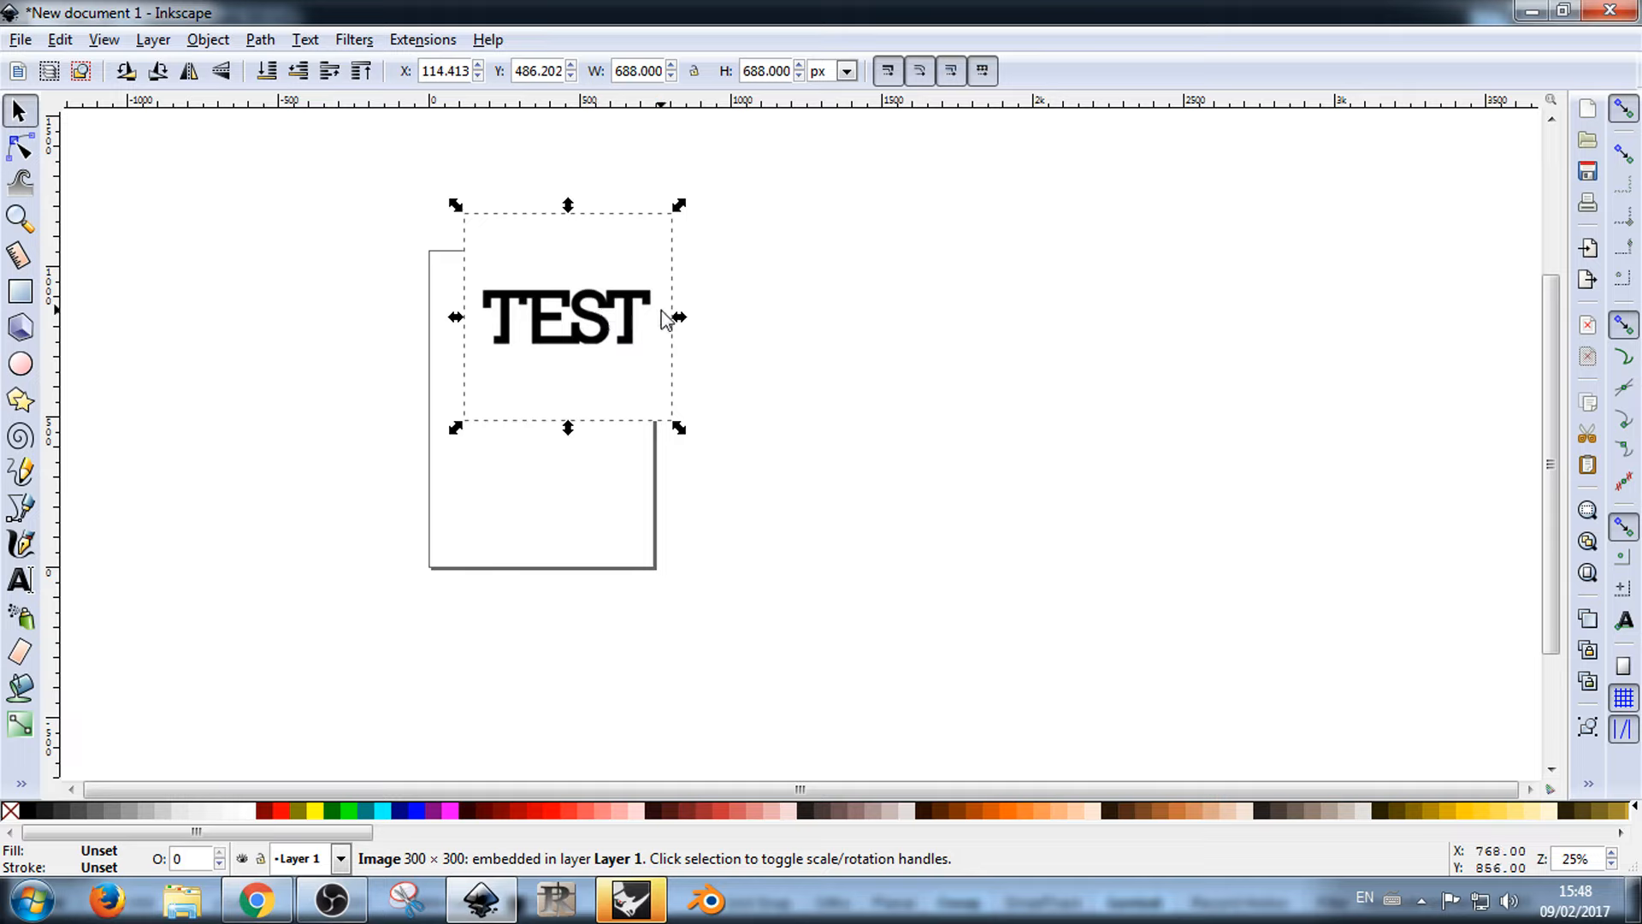
{"action": "left_click", "coordinate": [935, 532]}
{"action": "mouse_move", "coordinate": [598, 337]}
{"action": "left_mouse_down"}
{"action": "mouse_move", "coordinate": [1171, 236]}
{"action": "mouse_move", "coordinate": [710, 335]}
{"action": "mouse_move", "coordinate": [583, 334]}
{"action": "left_mouse_up"}
{"action": "left_click", "coordinate": [1060, 404]}
{"action": "left_click", "coordinate": [684, 331]}
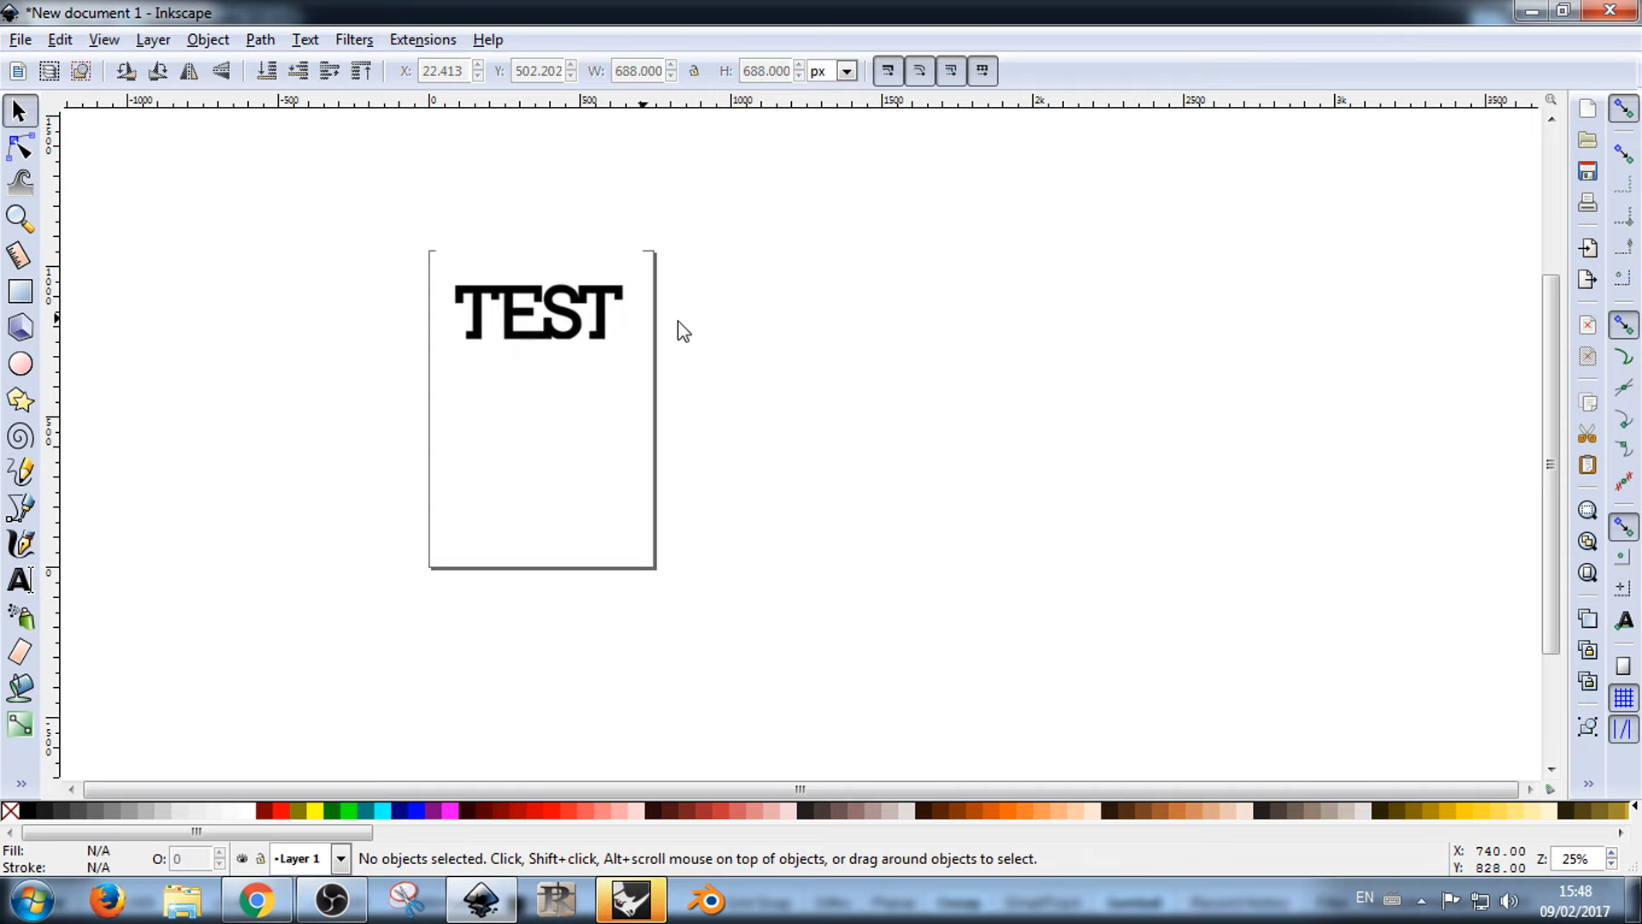
Step: Move the bitmap TEST image out past the page's right edge
{"action": "scroll", "coordinate": [433, 301], "scroll_direction": "up", "scroll_amount": 2}
{"action": "left_click", "coordinate": [602, 318]}
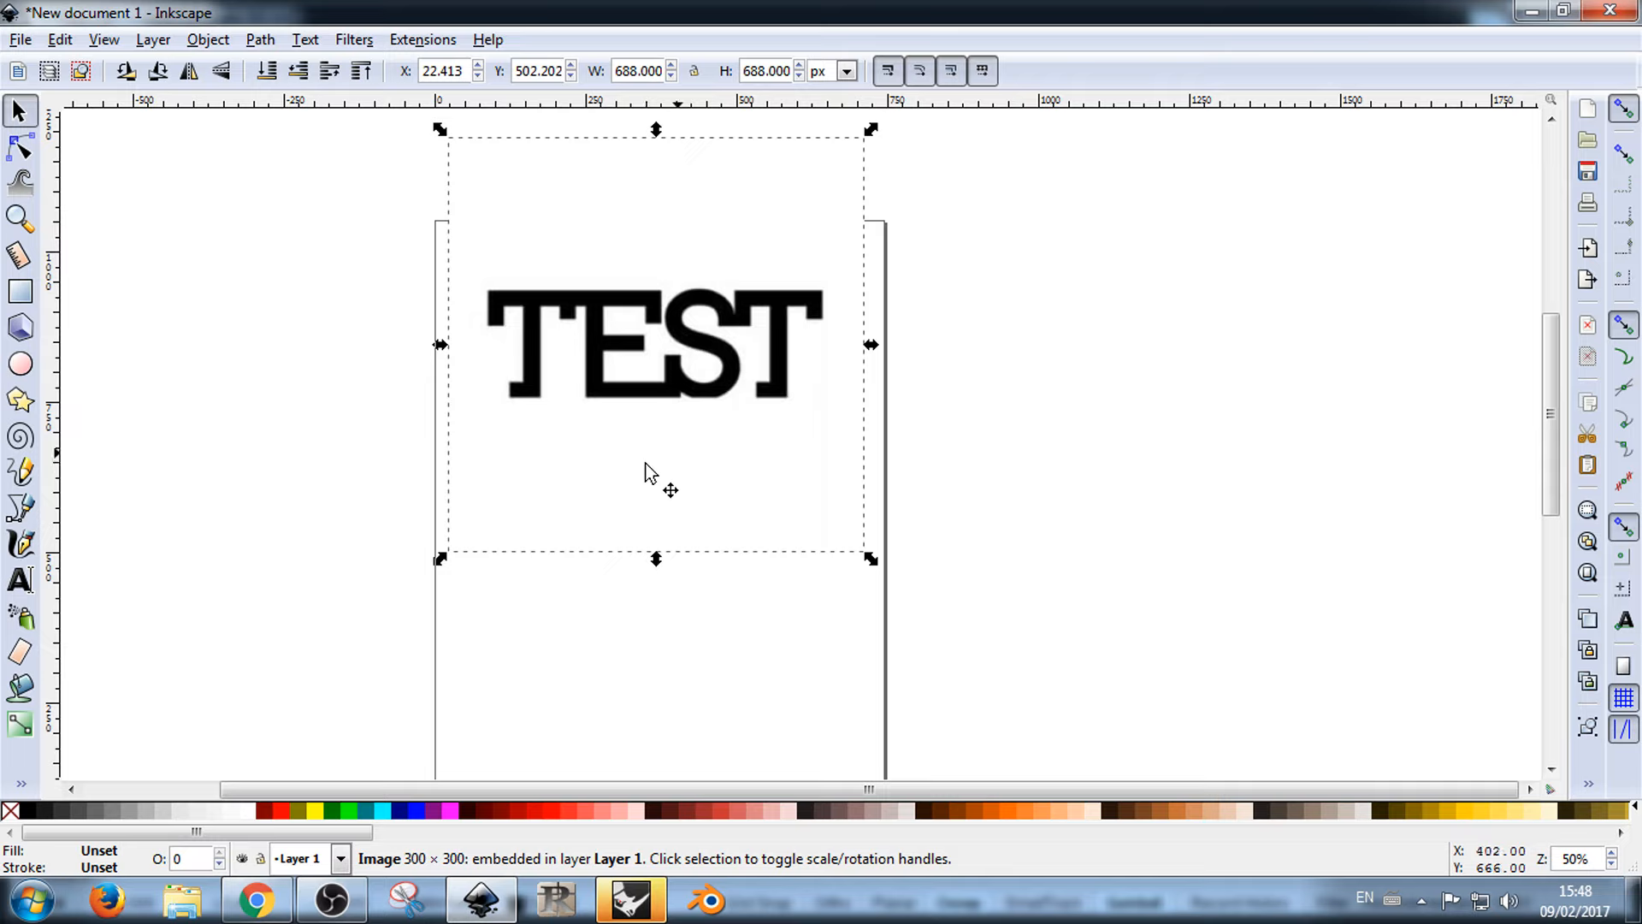
{"action": "left_click", "coordinate": [911, 423]}
{"action": "left_click", "coordinate": [763, 340]}
{"action": "left_click_drag", "start_coordinate": [728, 355], "coordinate": [1156, 338]}
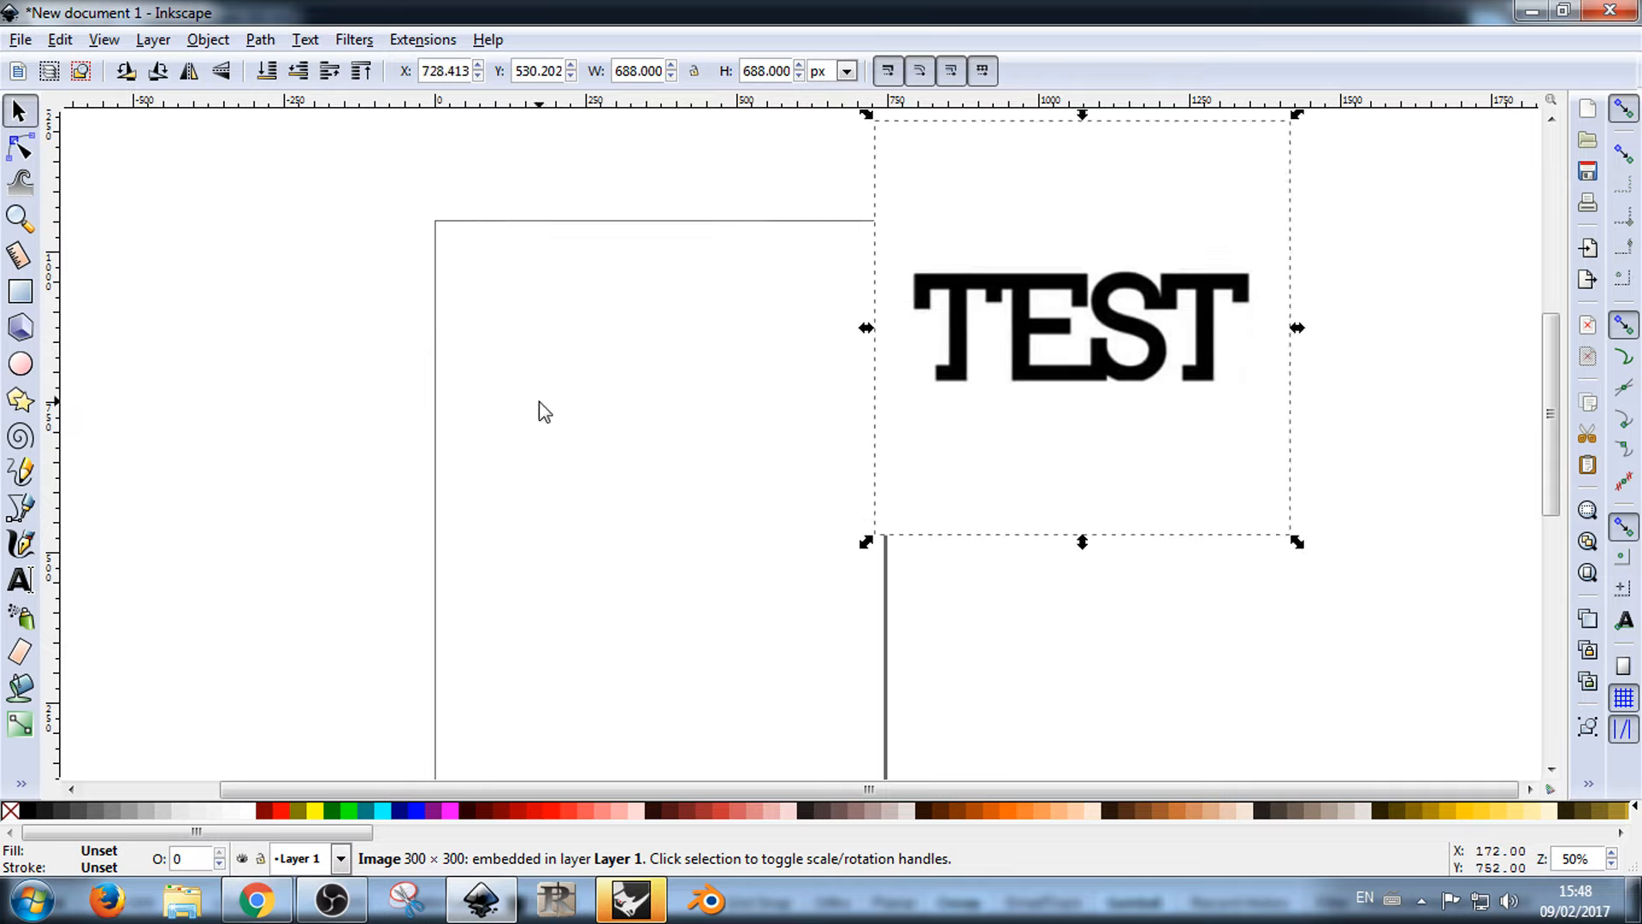
Step: Move the bitmap TEST image back onto the page, centred just below the top edge
{"action": "left_click", "coordinate": [539, 402]}
{"action": "scroll", "coordinate": [669, 332], "scroll_direction": "down", "scroll_amount": 2}
{"action": "scroll", "coordinate": [866, 332], "scroll_direction": "up", "scroll_amount": 1}
{"action": "left_click_drag", "start_coordinate": [867, 332], "coordinate": [634, 285]}
{"action": "left_click", "coordinate": [830, 394]}
{"action": "left_click", "coordinate": [804, 301]}
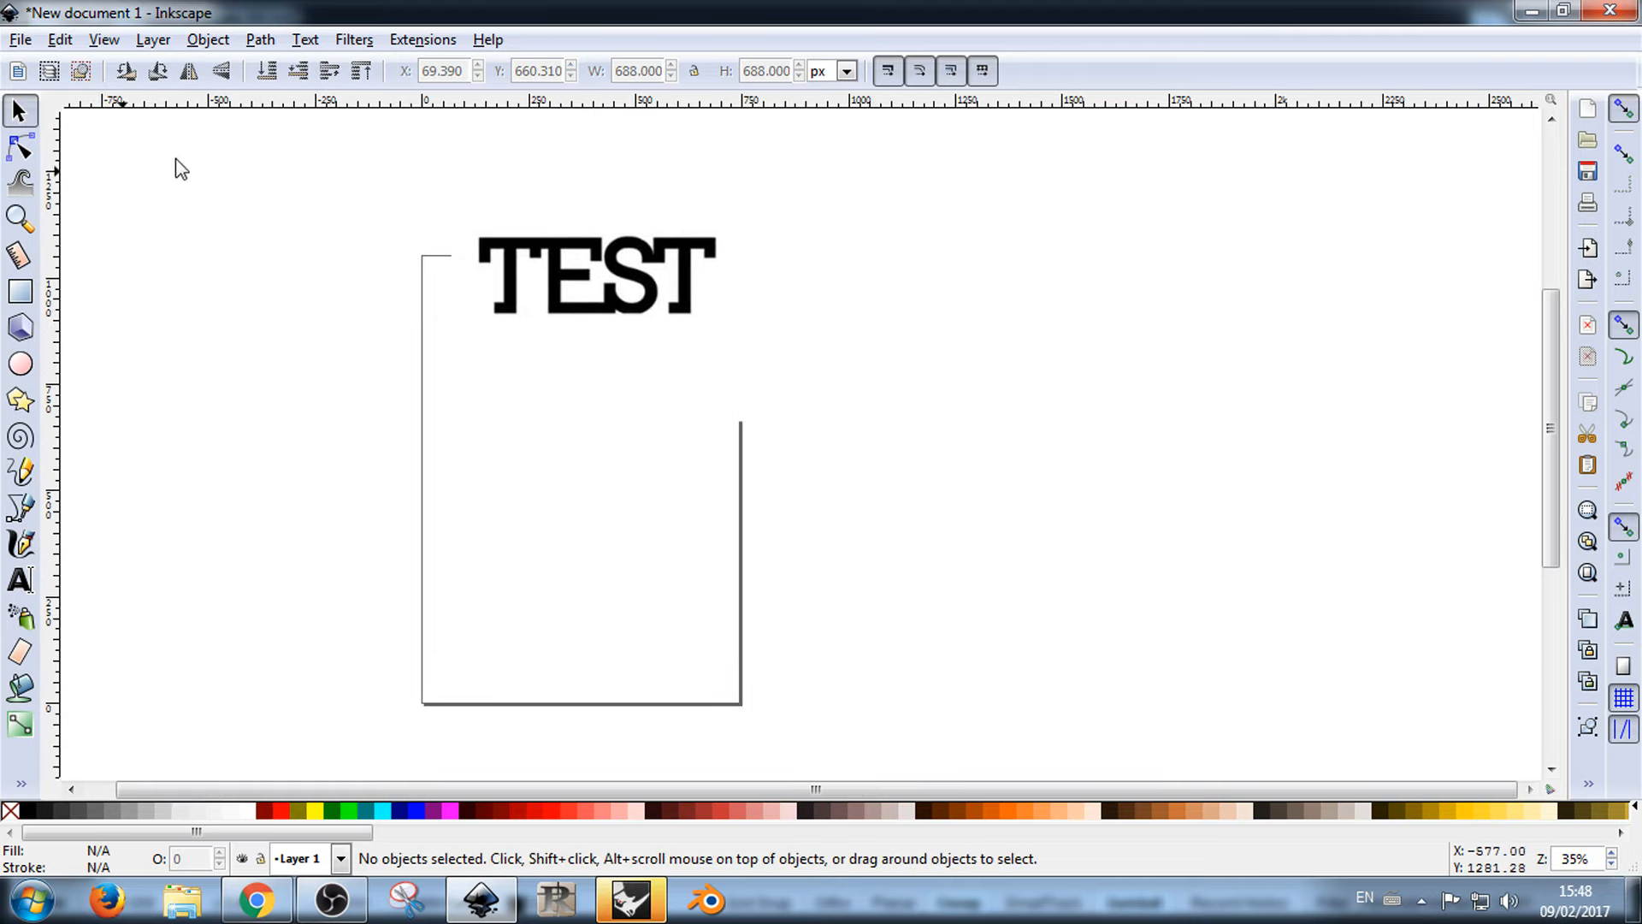
{"action": "left_click_drag", "start_coordinate": [566, 258], "coordinate": [546, 284]}
{"action": "left_click", "coordinate": [843, 292]}
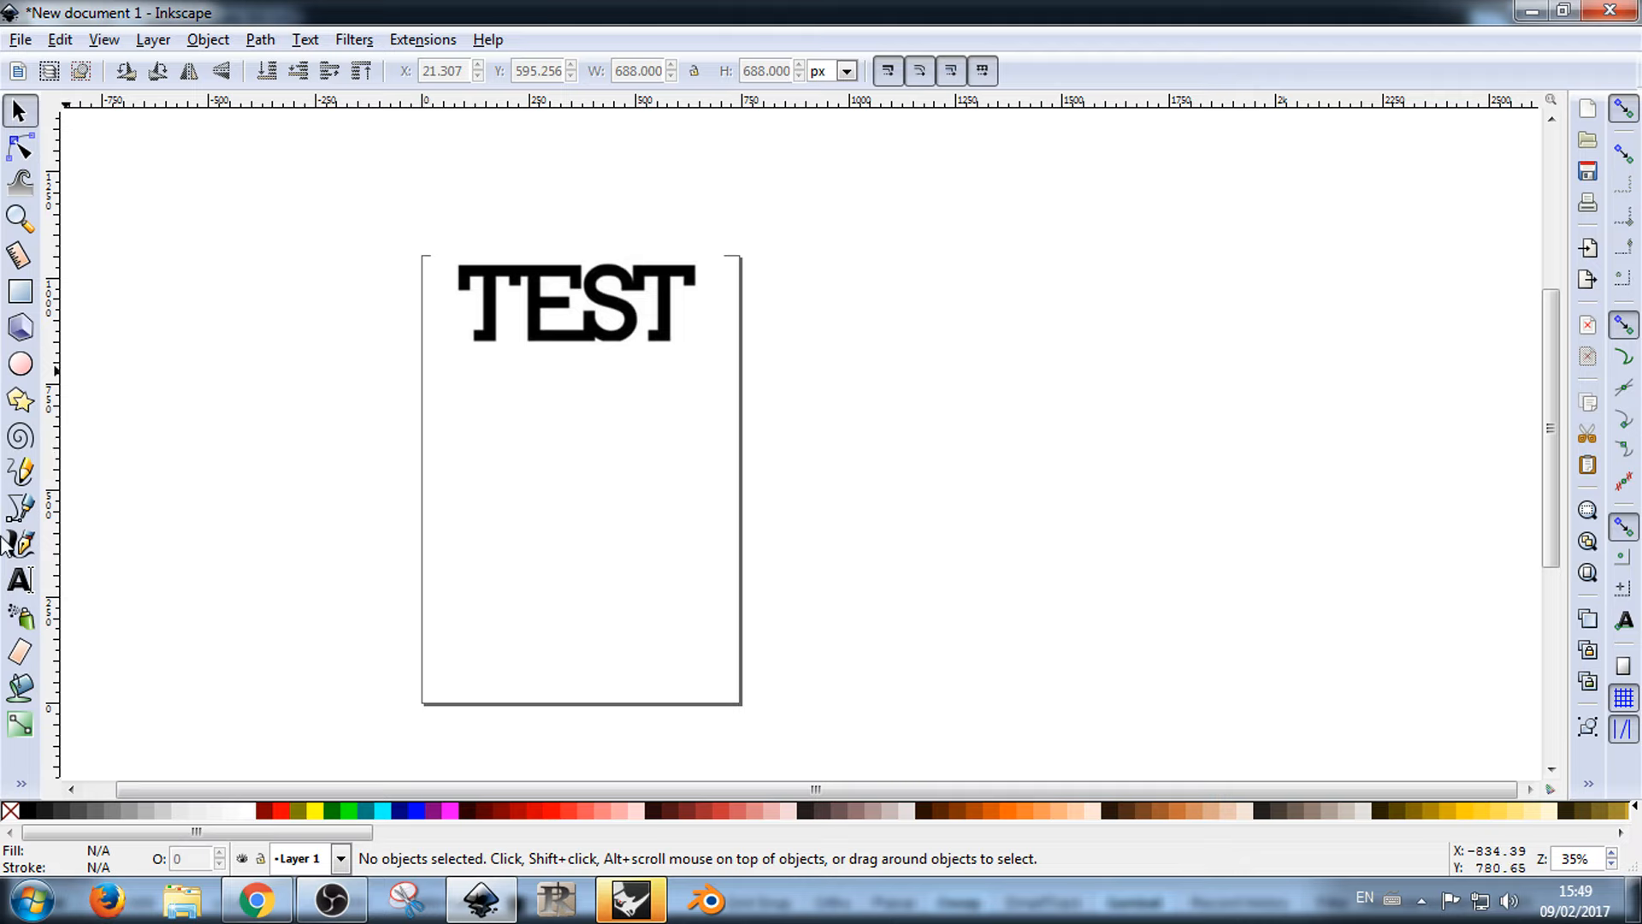
Step: Draw a small red circle below the TEST image and a large one about 520 px across over the page's right edge
{"action": "left_click", "coordinate": [21, 363]}
{"action": "left_click_drag", "start_coordinate": [631, 459], "coordinate": [510, 577]}
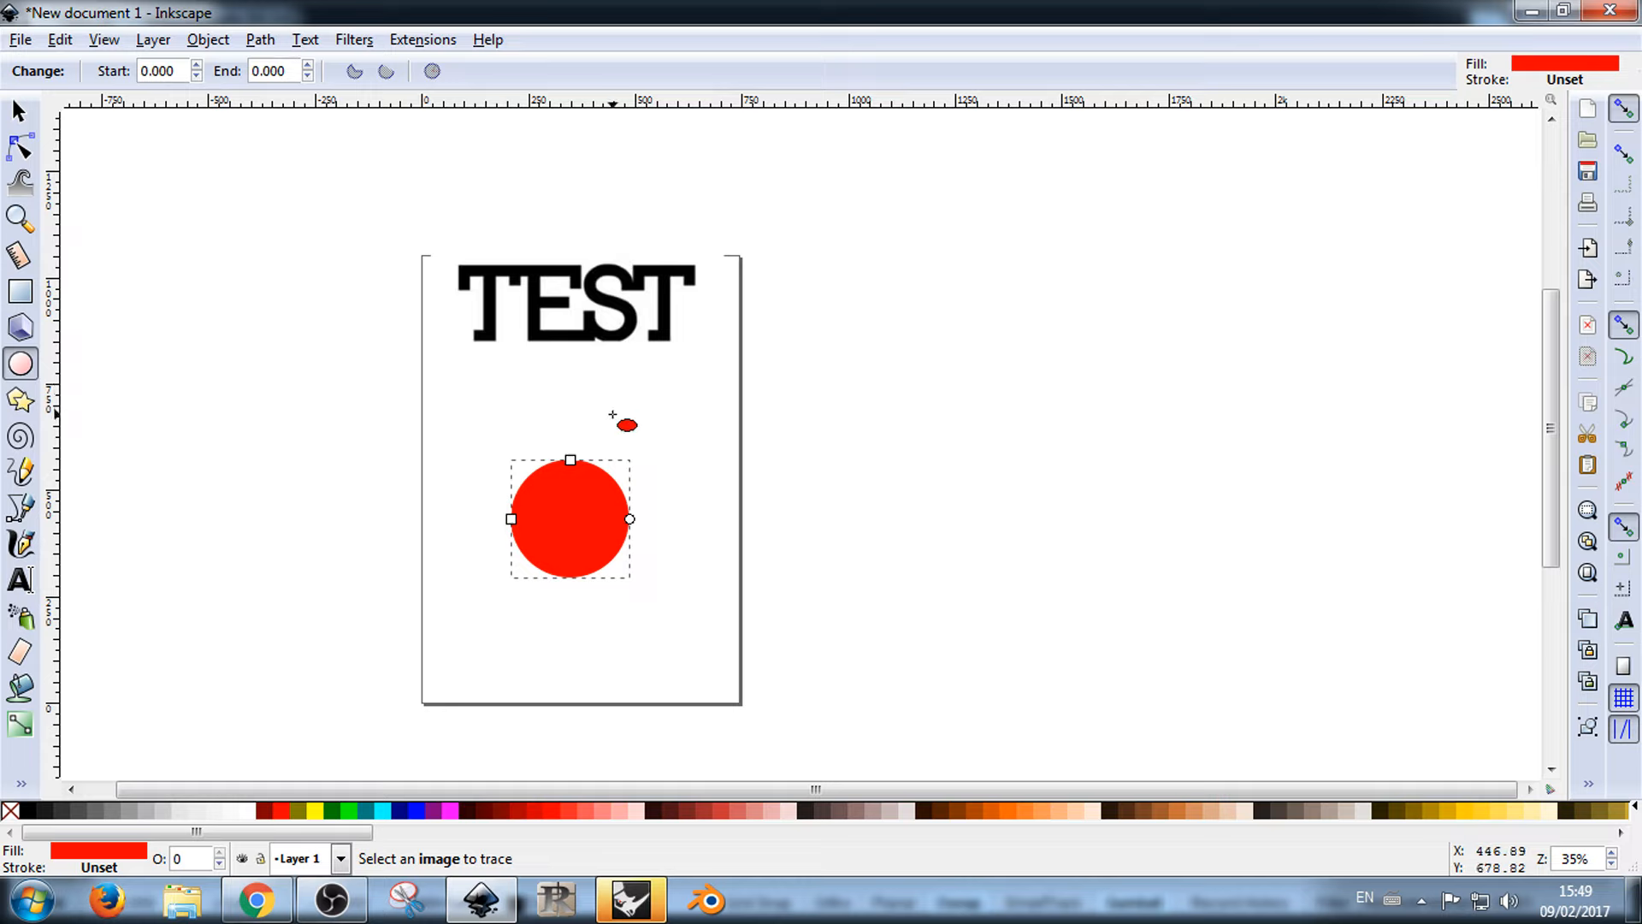
{"action": "left_click", "coordinate": [918, 351]}
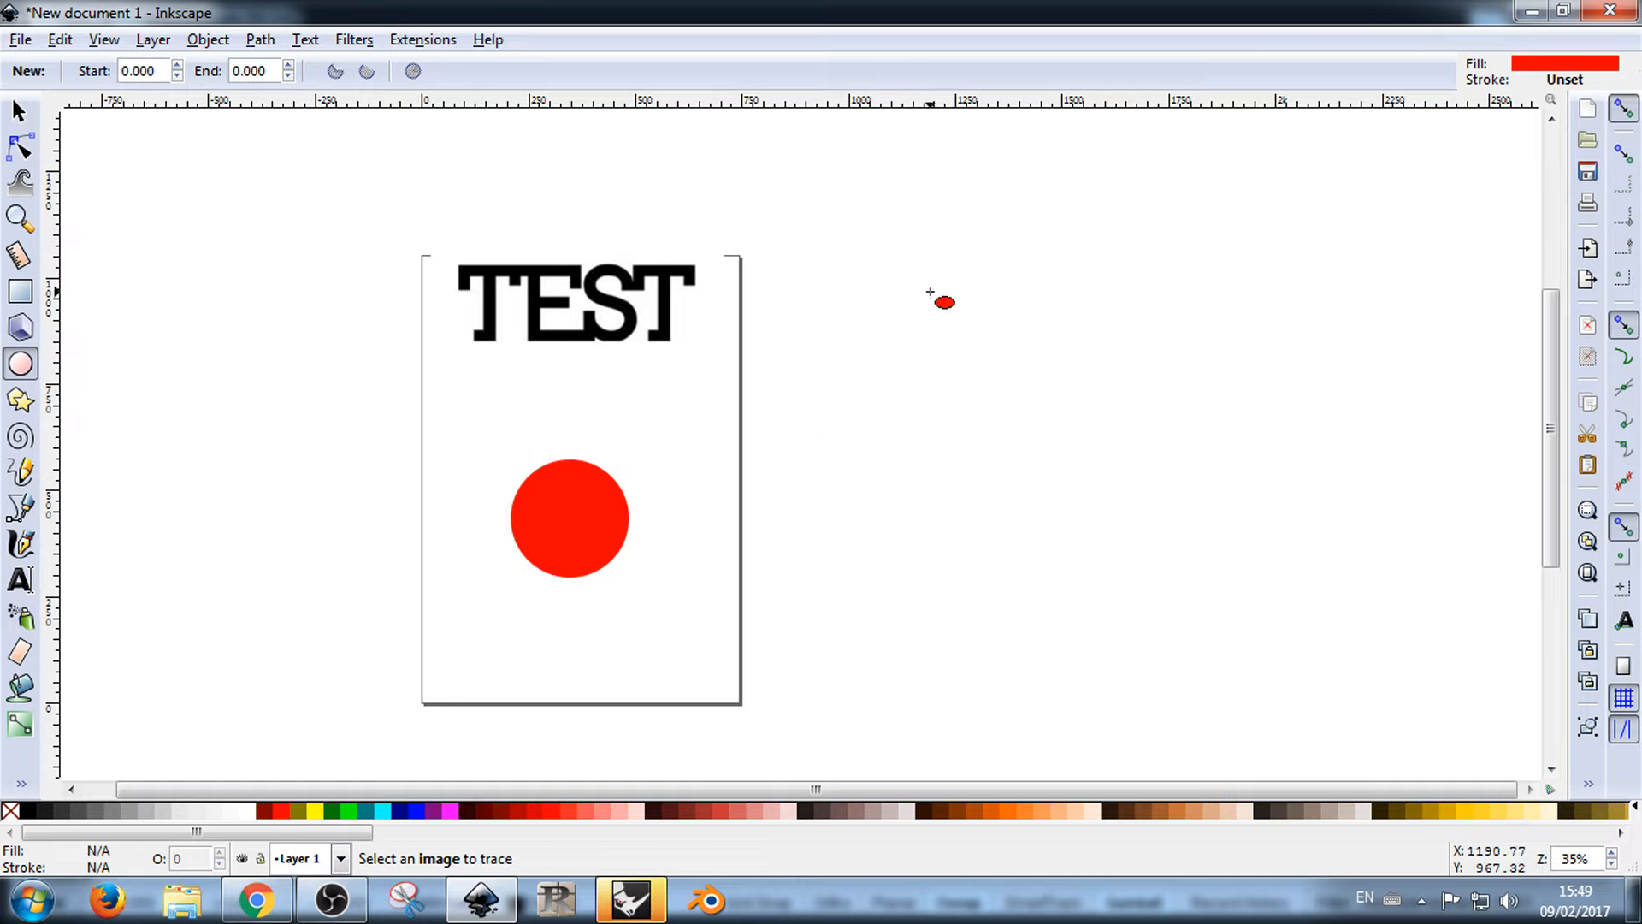
{"action": "left_click_drag", "start_coordinate": [930, 291], "coordinate": [706, 535]}
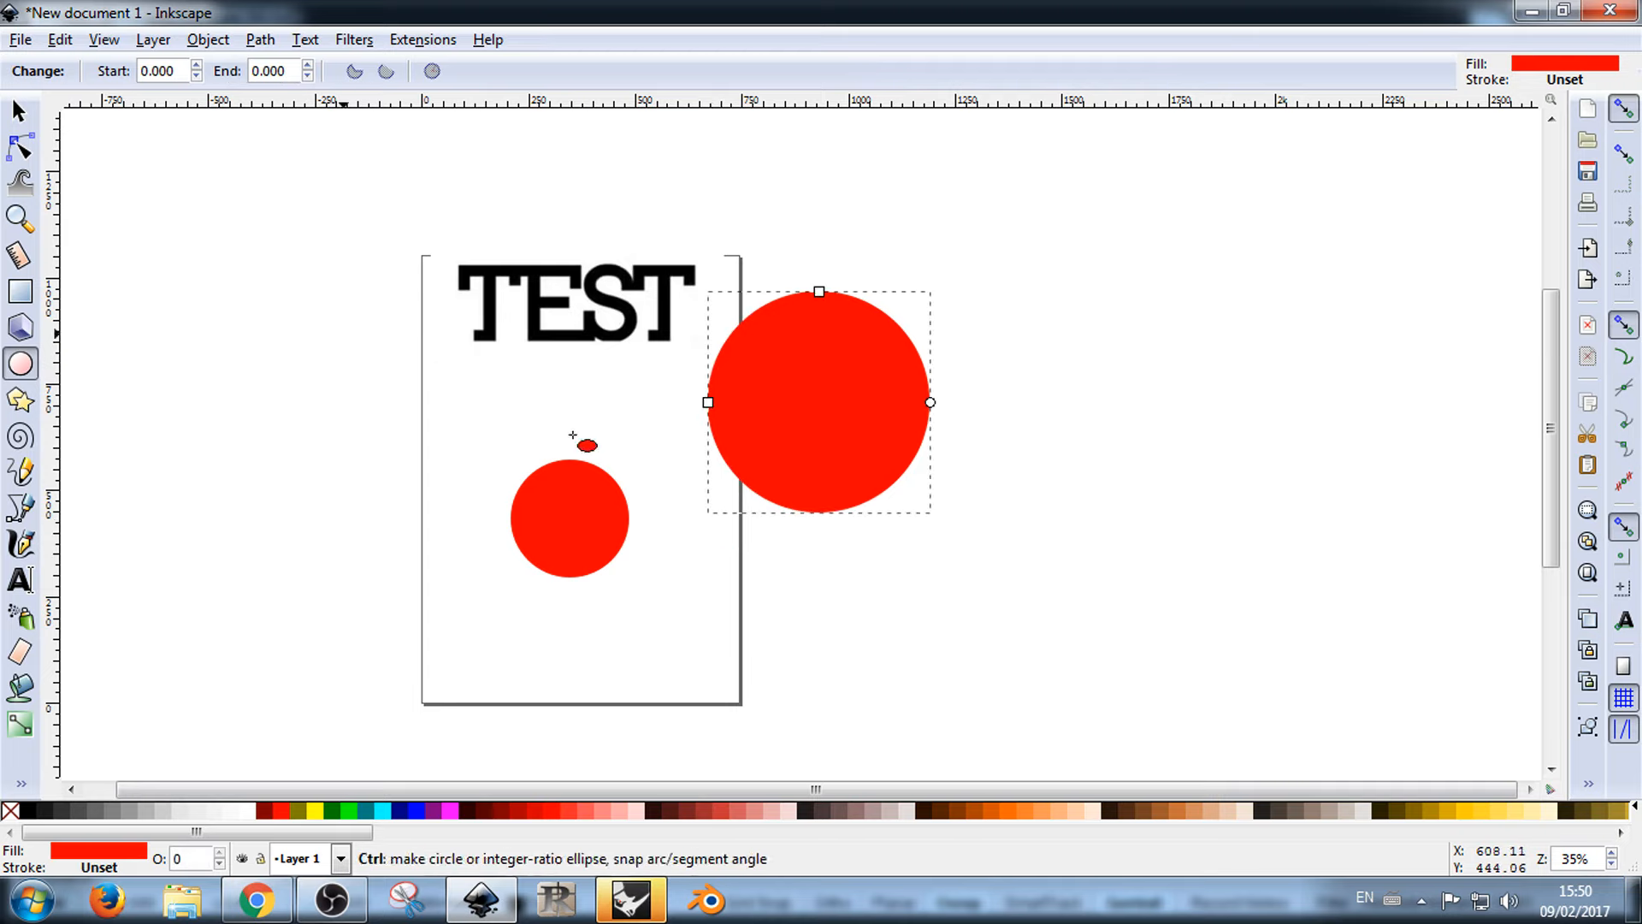
Step: Draw a red square about 379 px wide outside the page's left edge
{"action": "left_click", "coordinate": [20, 291]}
{"action": "left_click_drag", "start_coordinate": [190, 393], "coordinate": [389, 557]}
{"action": "key", "text": "s"}
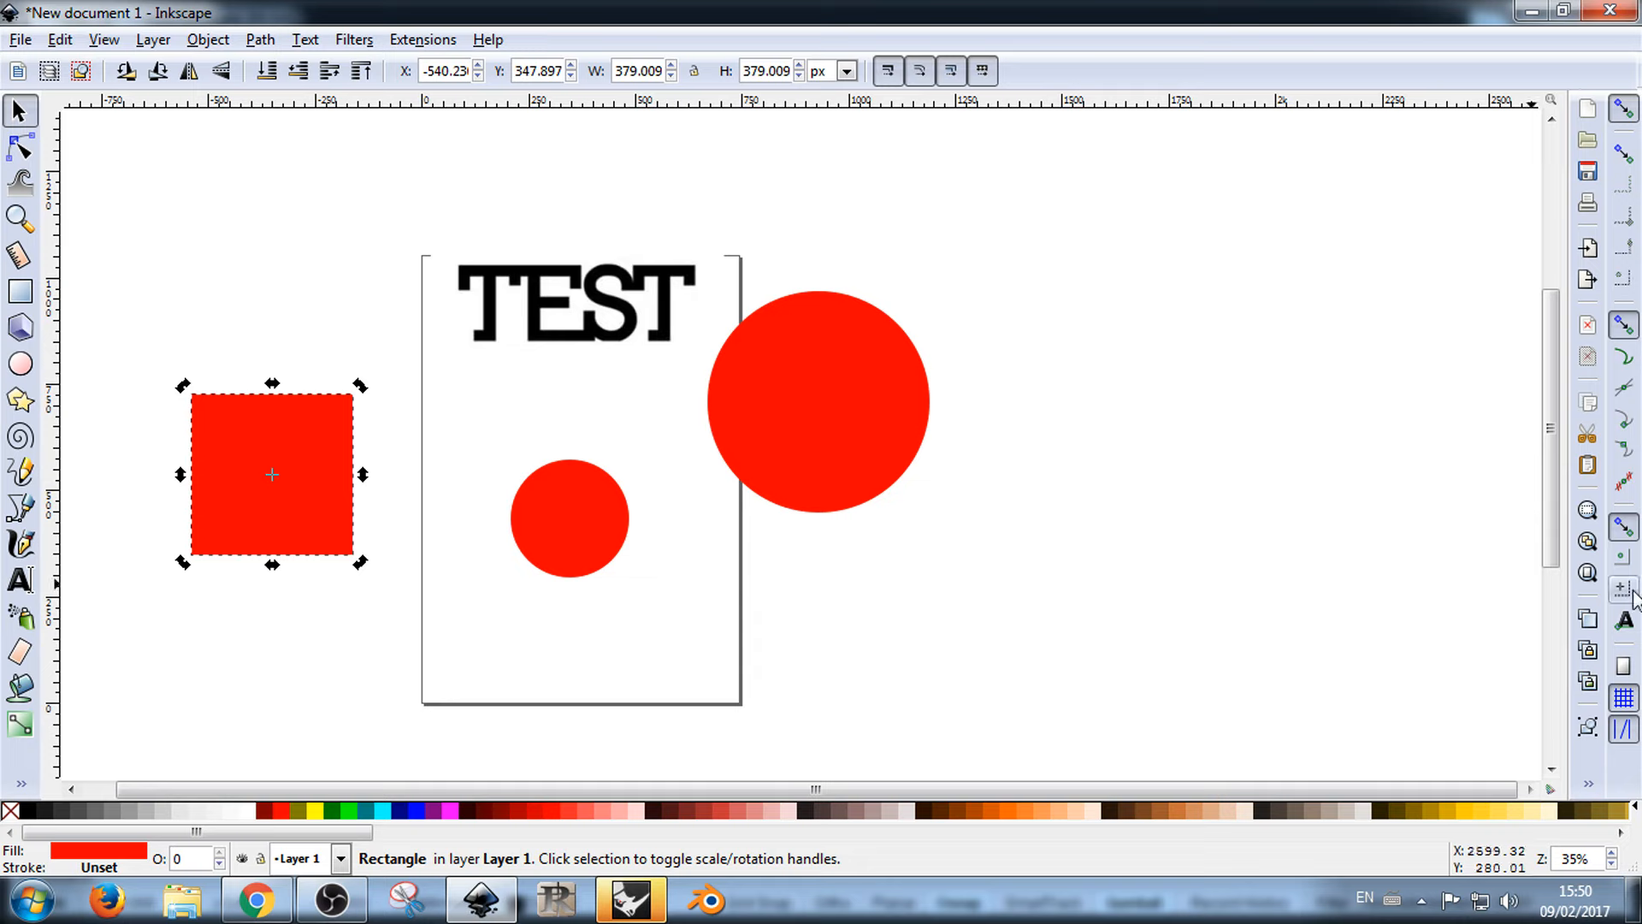
Step: Open the Fill and Stroke settings for the red square and view its fill, stroke paint and stroke style
{"action": "left_click", "coordinate": [261, 40]}
{"action": "mouse_move", "coordinate": [209, 41]}
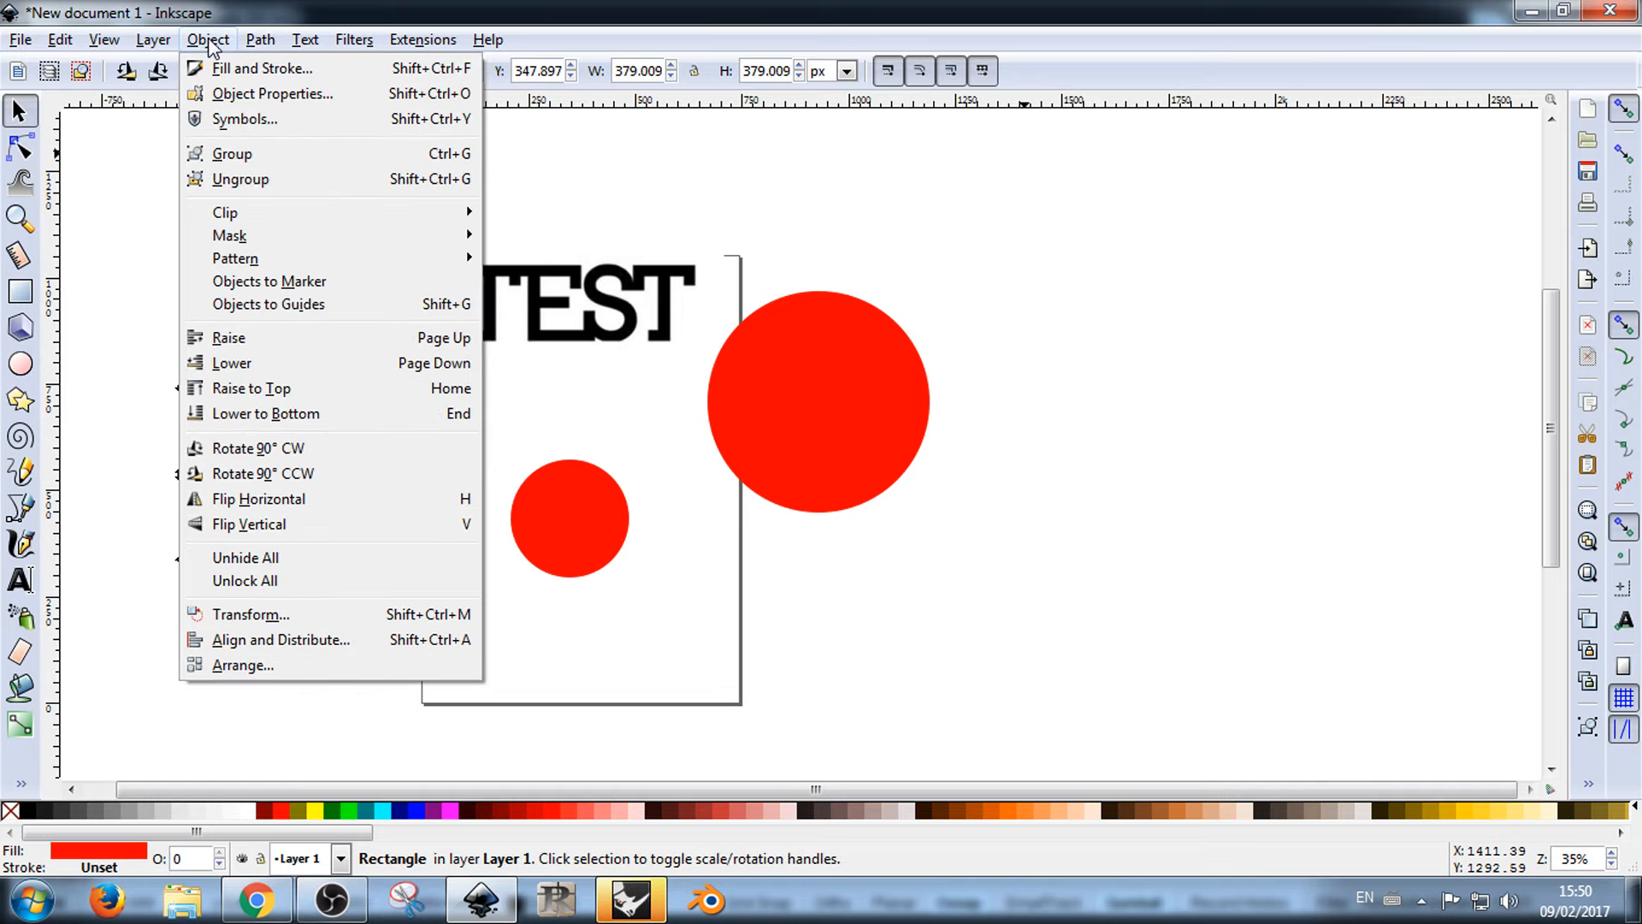
{"action": "left_click", "coordinate": [287, 74]}
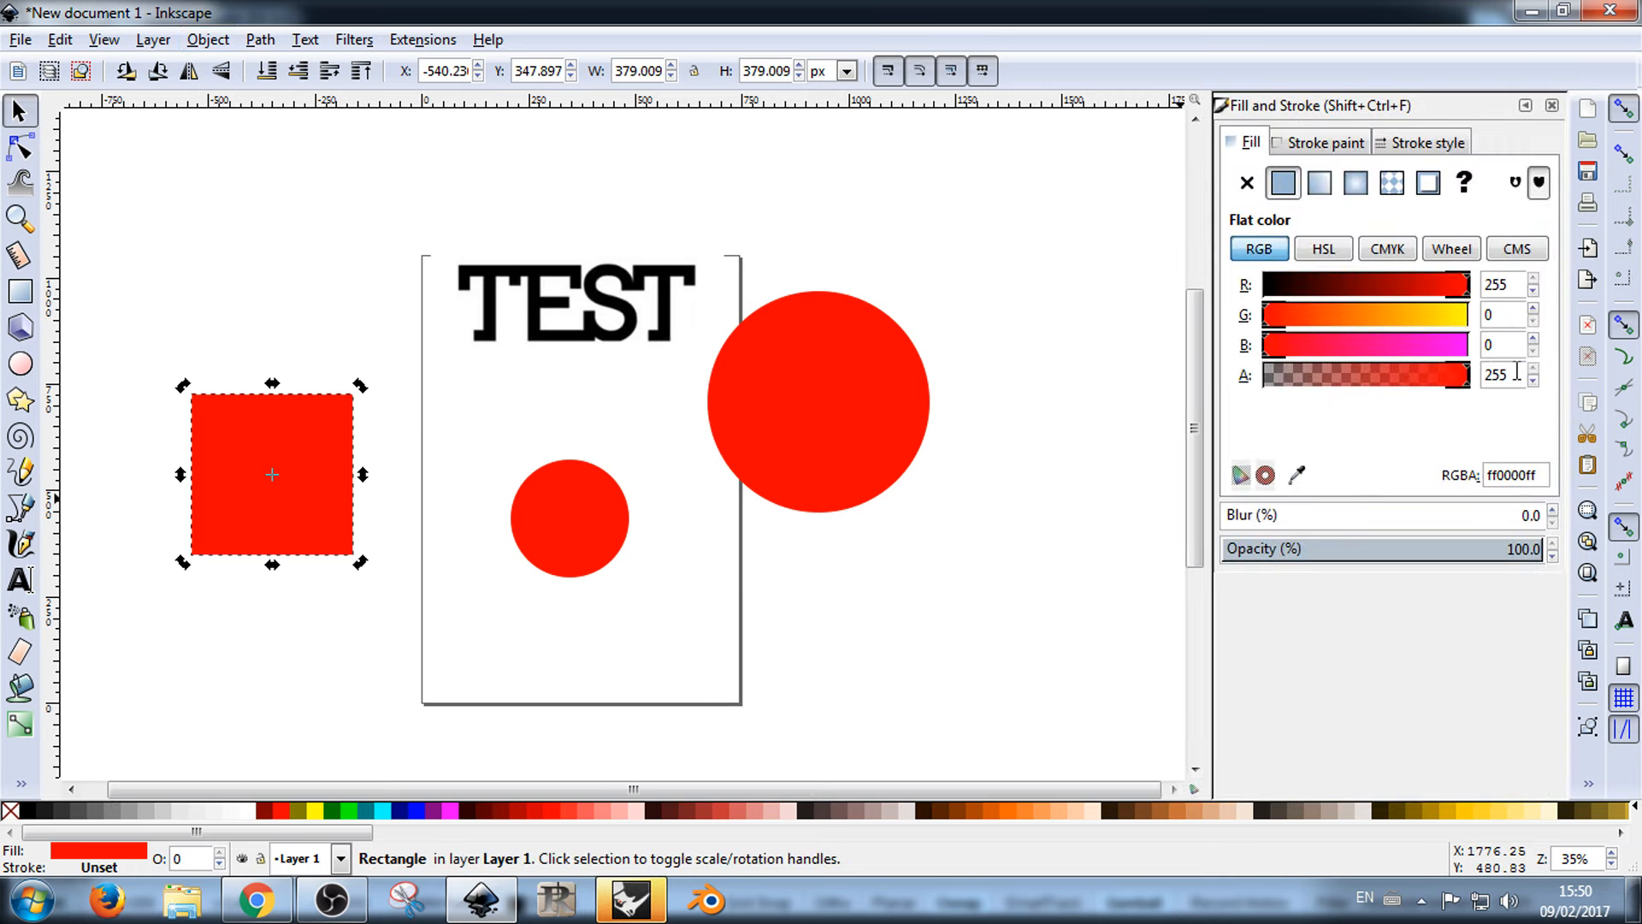
{"action": "left_click", "coordinate": [1324, 145]}
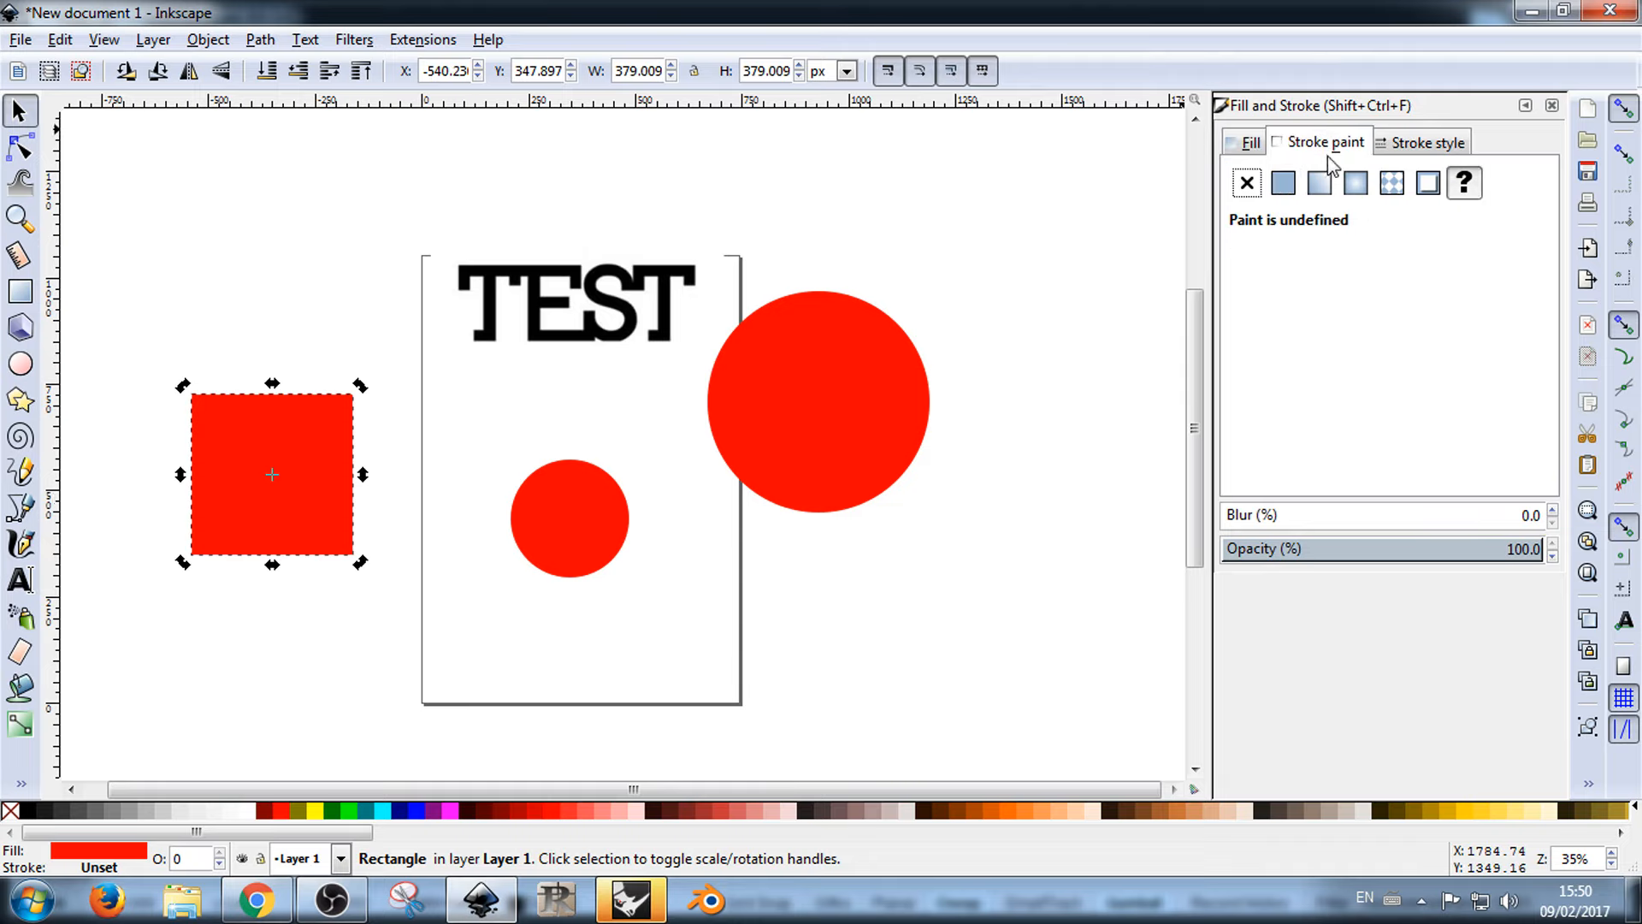
{"action": "left_click", "coordinate": [1426, 144]}
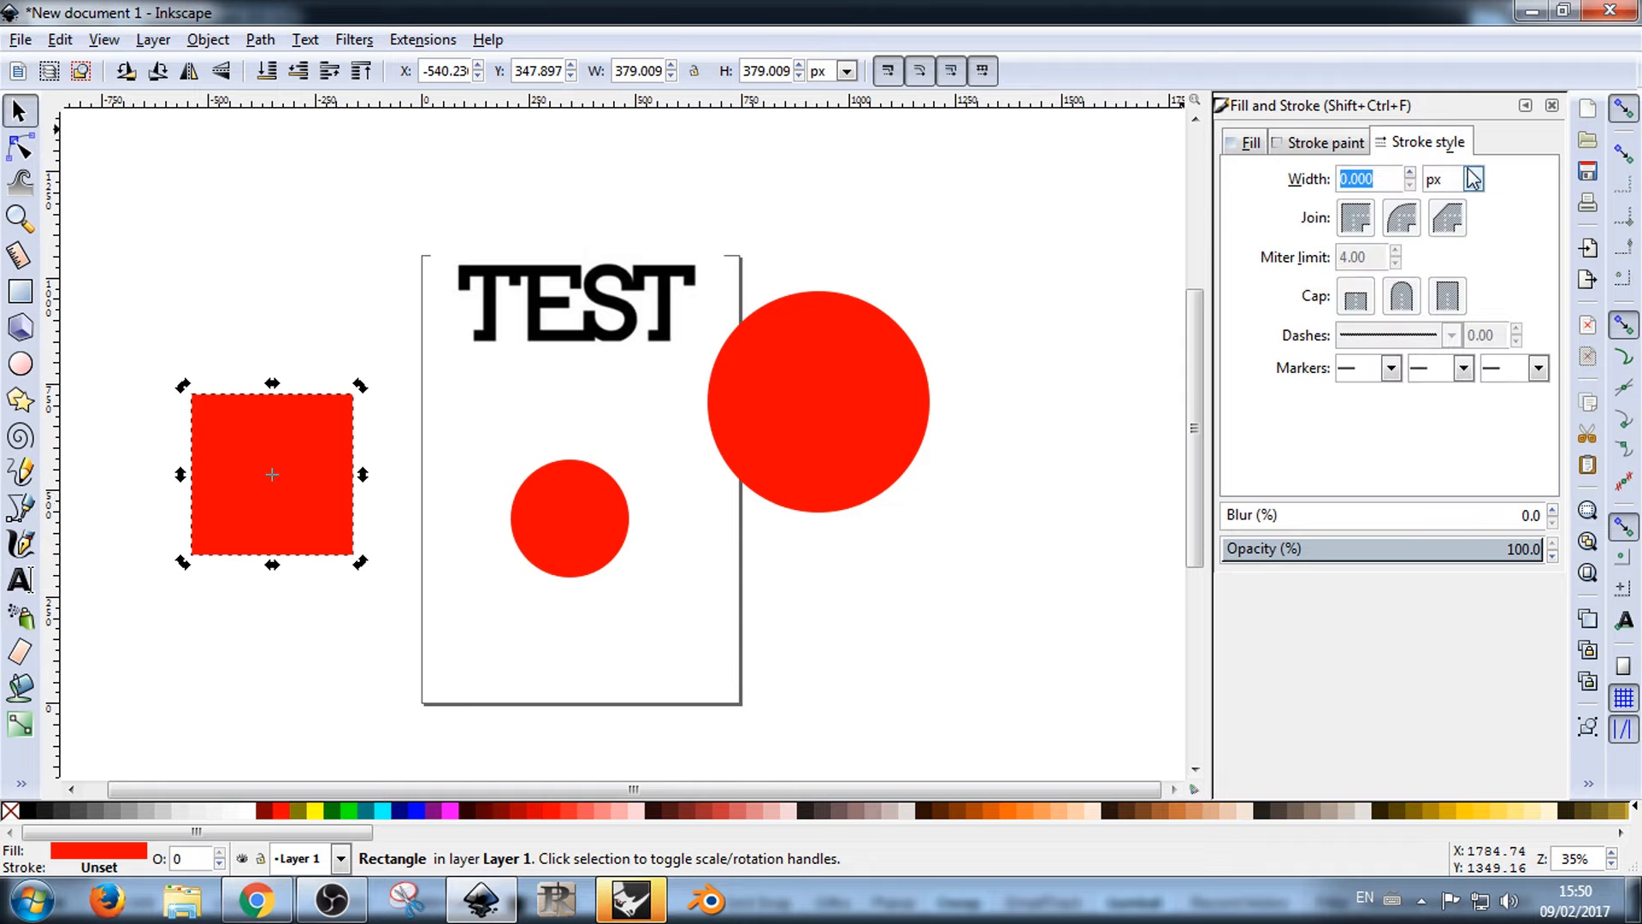
Step: Try linear gradient, radial gradient, pattern and swatch fills on the large circle
{"action": "left_click", "coordinate": [488, 414]}
{"action": "left_click", "coordinate": [785, 423]}
{"action": "left_click", "coordinate": [1249, 144]}
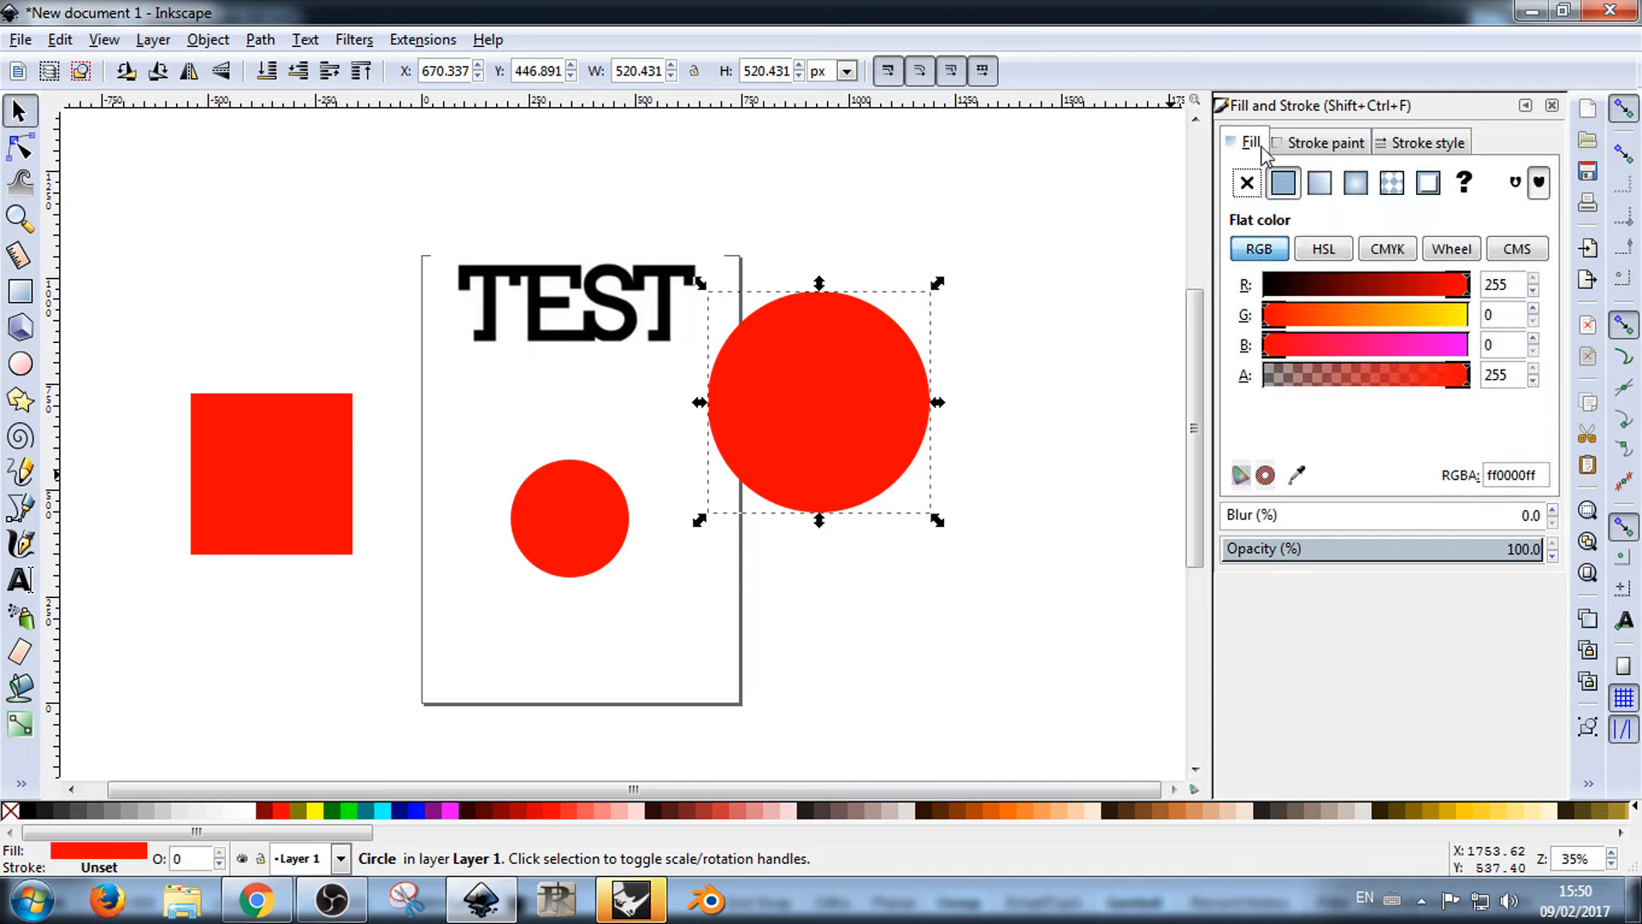
{"action": "left_click", "coordinate": [1320, 182]}
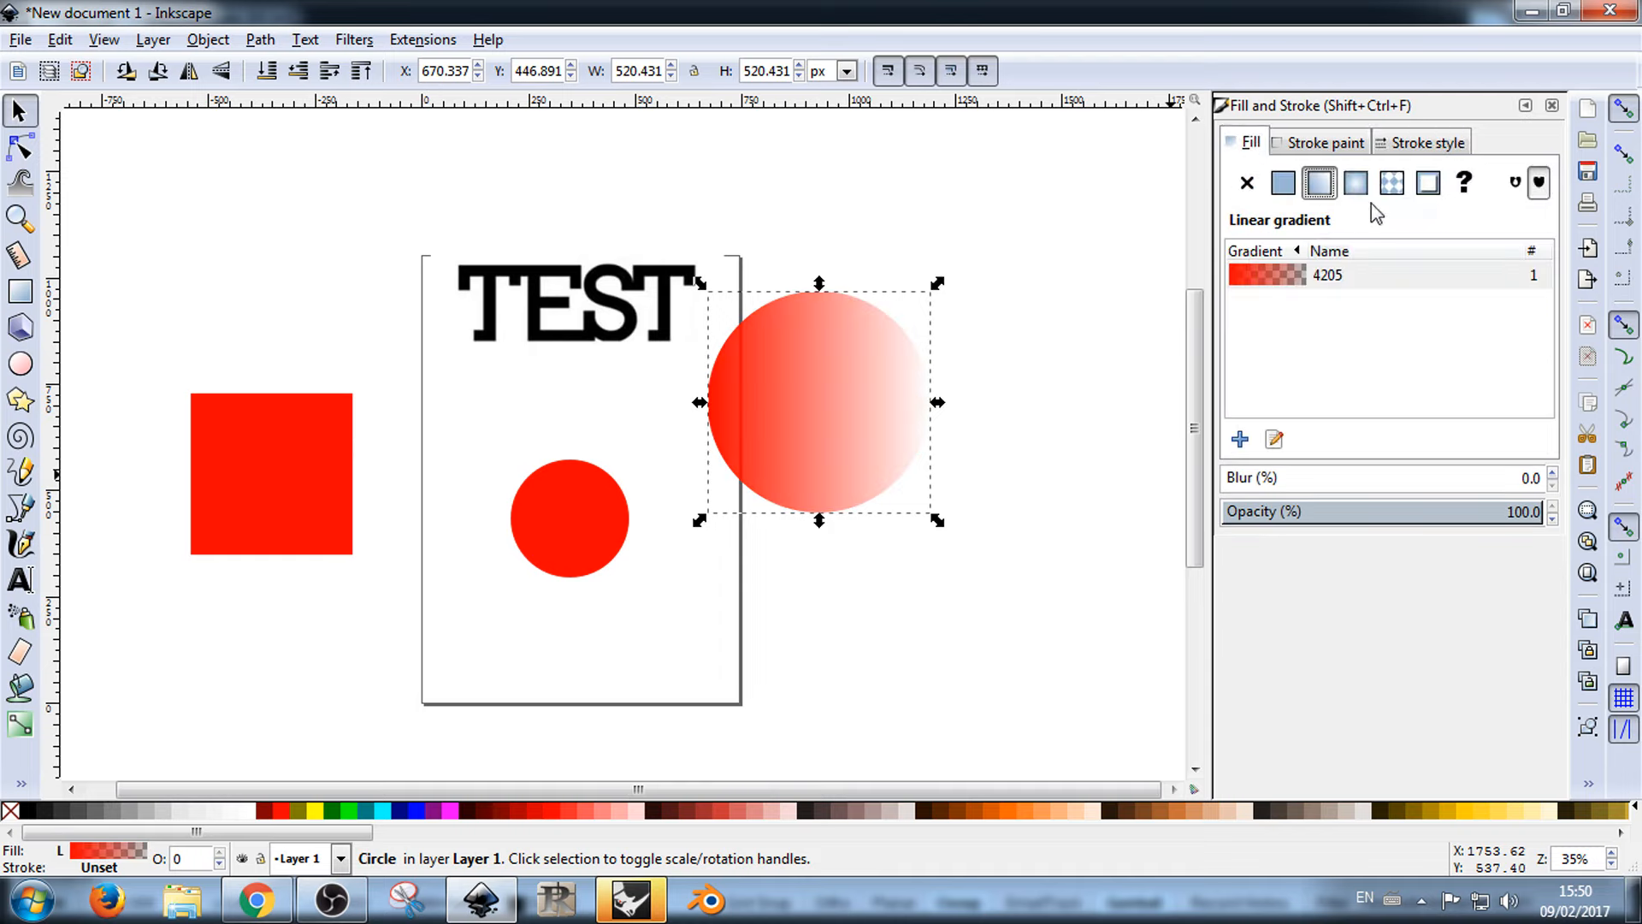
{"action": "left_click", "coordinate": [1391, 182]}
{"action": "left_click", "coordinate": [1355, 182]}
{"action": "left_click", "coordinate": [1392, 182]}
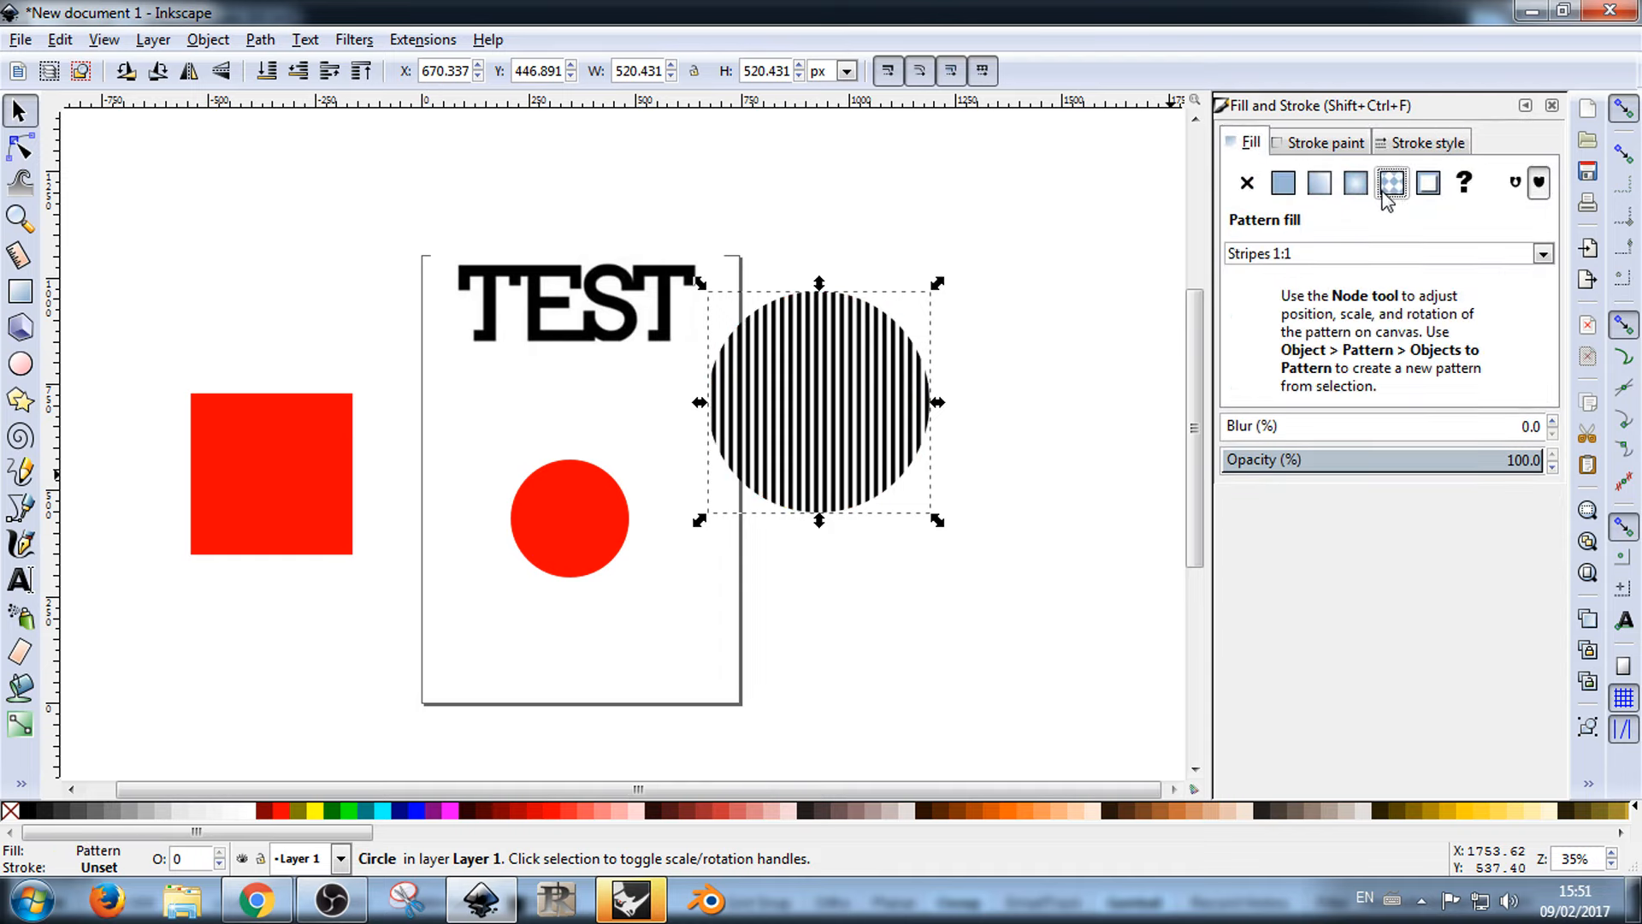
{"action": "left_click", "coordinate": [1427, 182]}
{"action": "left_click", "coordinate": [1392, 183]}
{"action": "left_click", "coordinate": [1318, 186]}
Step: Give the large circle a flat dark green fill with RGB 0, 112, 0
{"action": "left_click", "coordinate": [1282, 182]}
{"action": "mouse_move", "coordinate": [1387, 285]}
{"action": "left_mouse_down"}
{"action": "mouse_move", "coordinate": [1464, 285]}
{"action": "mouse_move", "coordinate": [1297, 323]}
{"action": "mouse_move", "coordinate": [1480, 327]}
{"action": "mouse_move", "coordinate": [1326, 344]}
{"action": "mouse_move", "coordinate": [1354, 324]}
{"action": "left_mouse_up"}
{"action": "left_click_drag", "start_coordinate": [1445, 282], "coordinate": [1238, 291]}
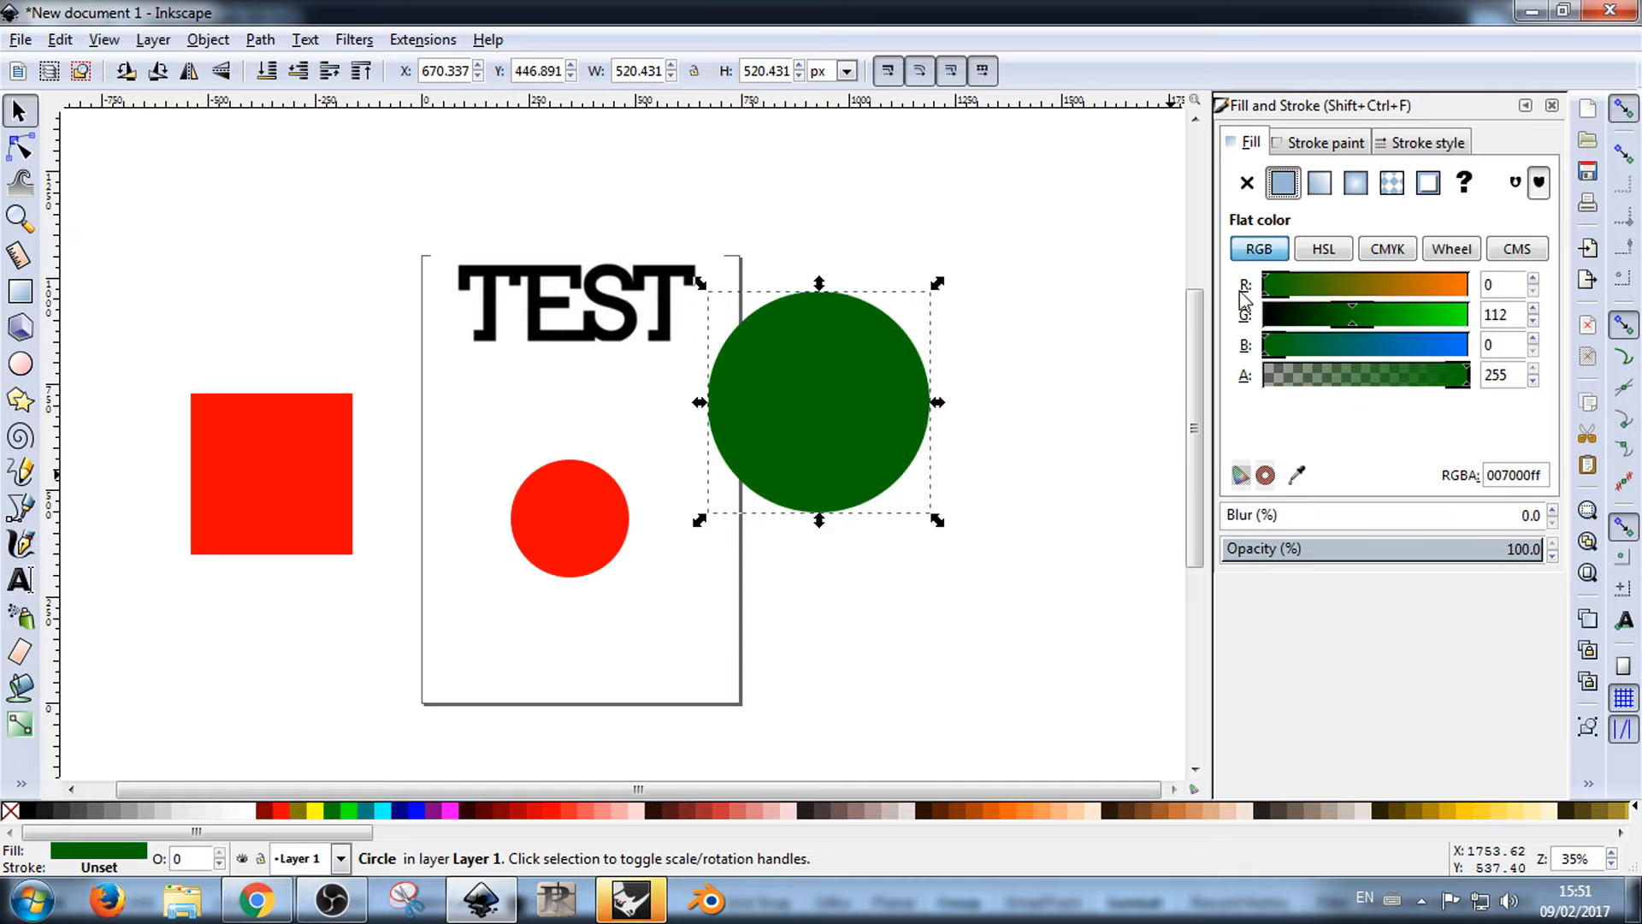
Step: Remove the large circle's fill and give it a flat black stroke
{"action": "left_click", "coordinate": [1248, 190]}
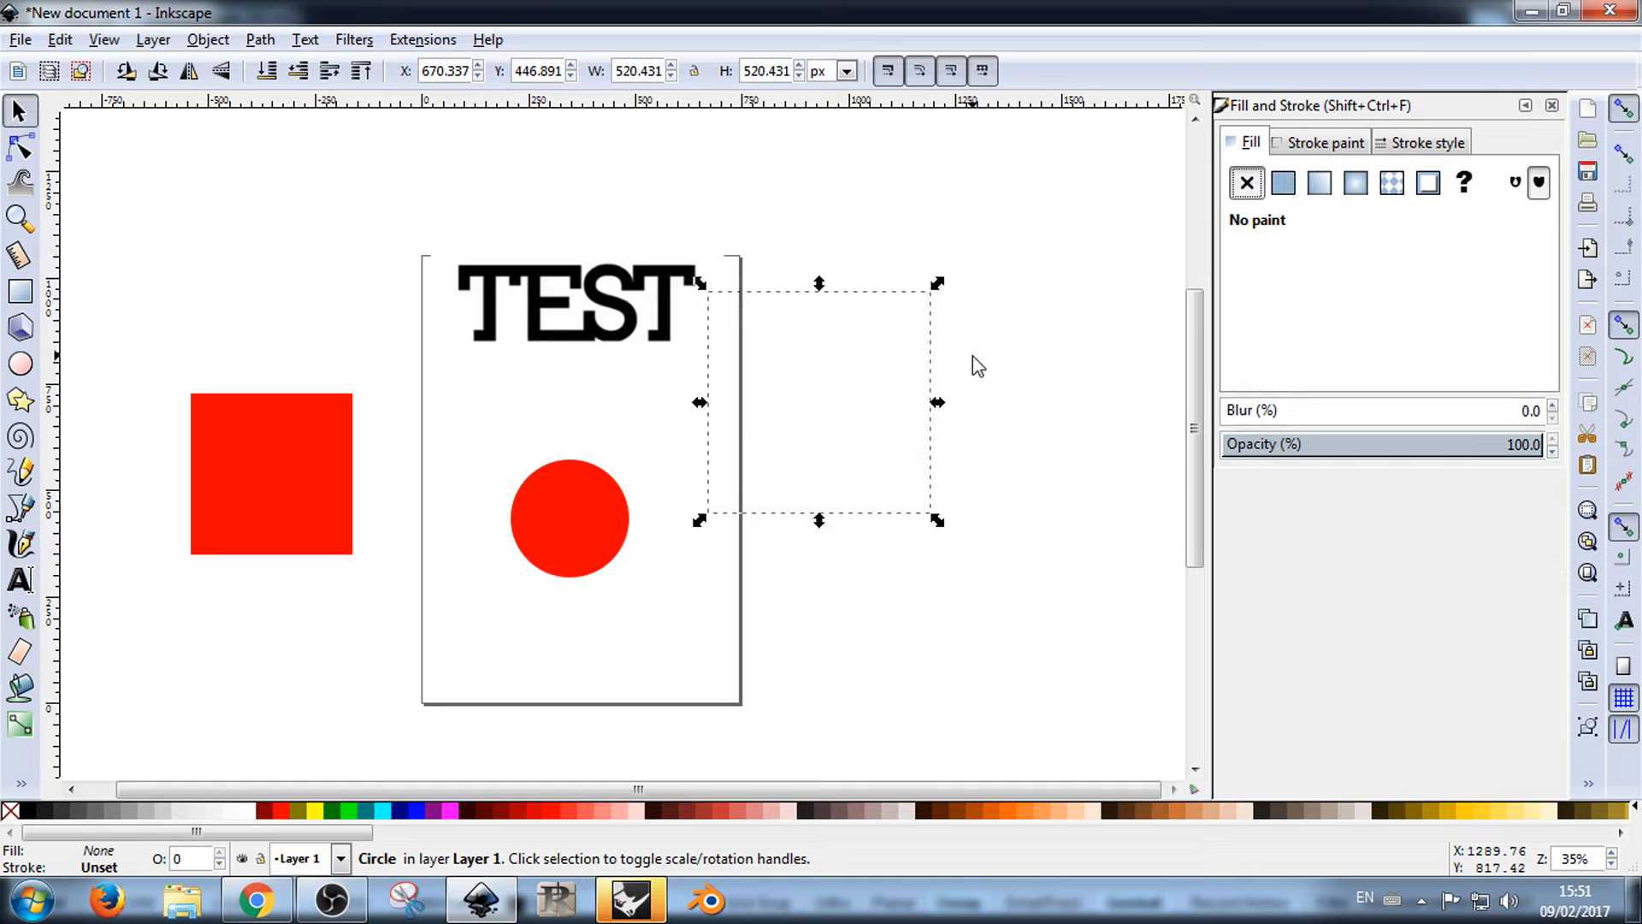
{"action": "left_click", "coordinate": [1321, 142]}
{"action": "left_click", "coordinate": [1283, 183]}
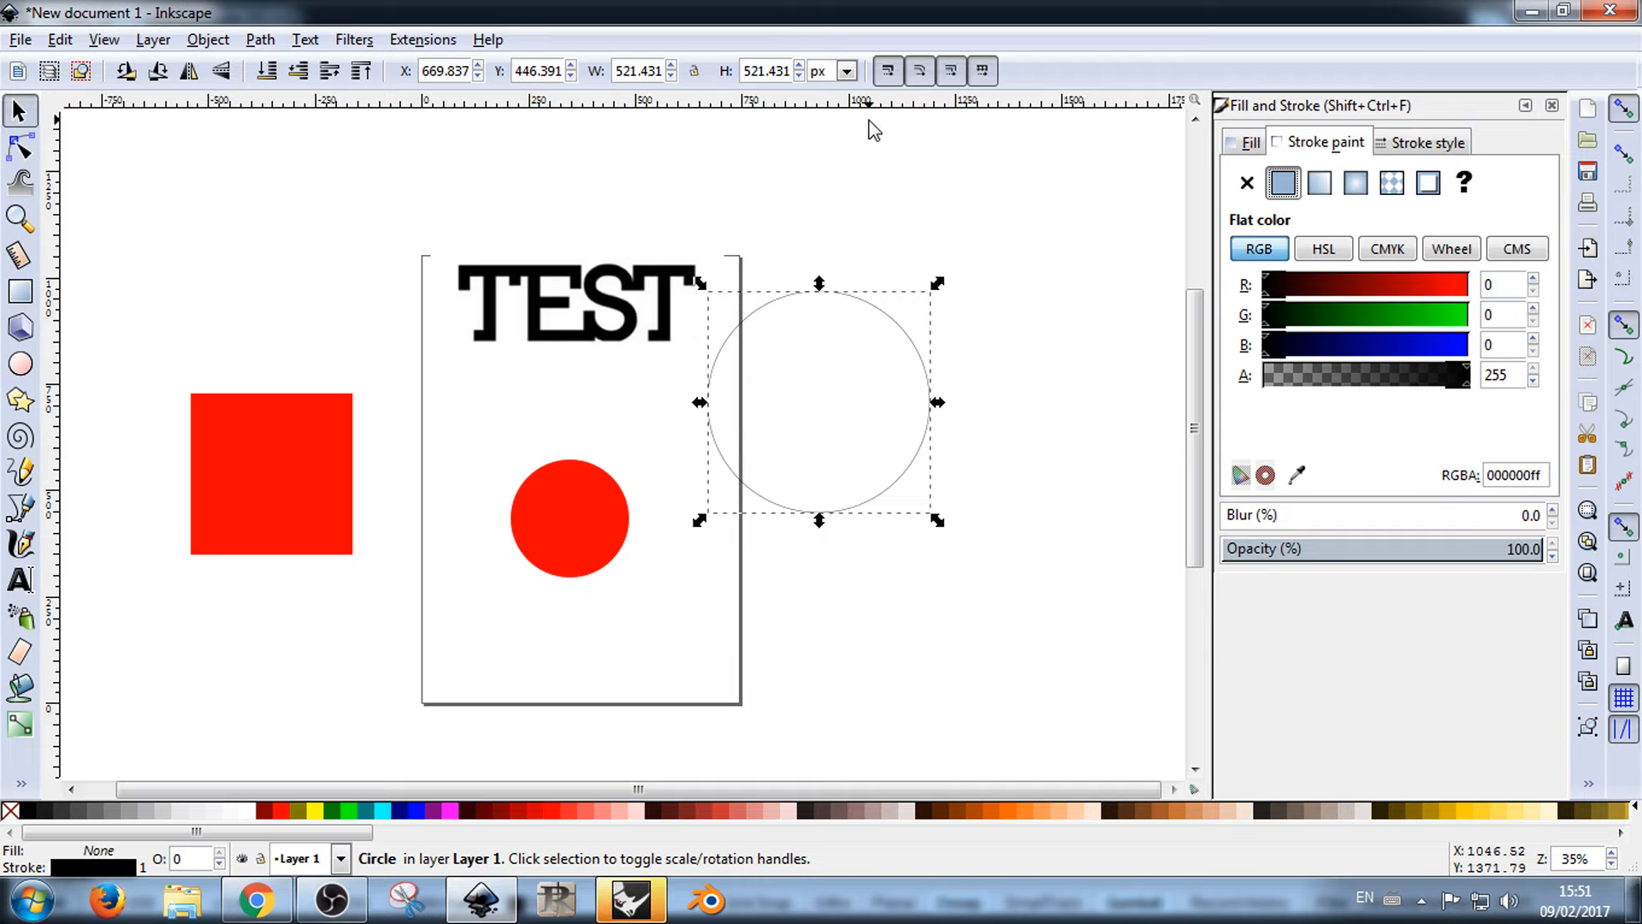
{"action": "mouse_move", "coordinate": [1300, 286]}
{"action": "left_mouse_down"}
{"action": "mouse_move", "coordinate": [1363, 282]}
{"action": "mouse_move", "coordinate": [1172, 282]}
{"action": "left_mouse_up"}
Step: Increase the large circle's stroke width to 2.1 px
{"action": "left_click", "coordinate": [1424, 141]}
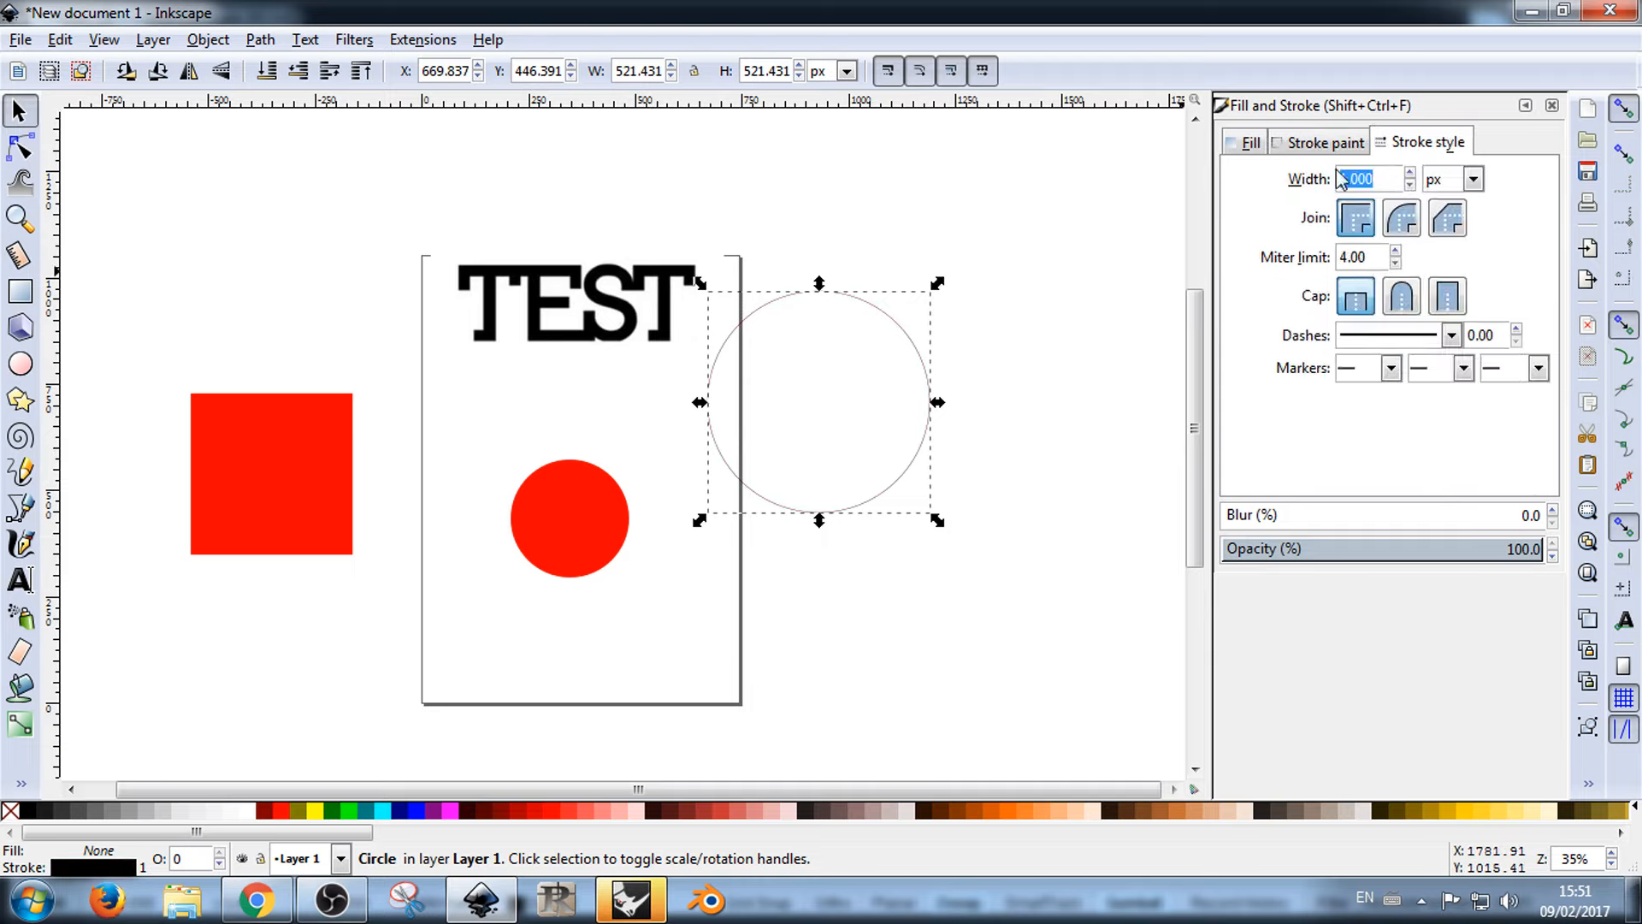
{"action": "left_click", "coordinate": [1409, 172]}
{"action": "left_click", "coordinate": [1408, 172]}
{"action": "left_click", "coordinate": [1408, 172]}
{"action": "double_click", "coordinate": [1409, 172]}
{"action": "left_click", "coordinate": [1408, 172]}
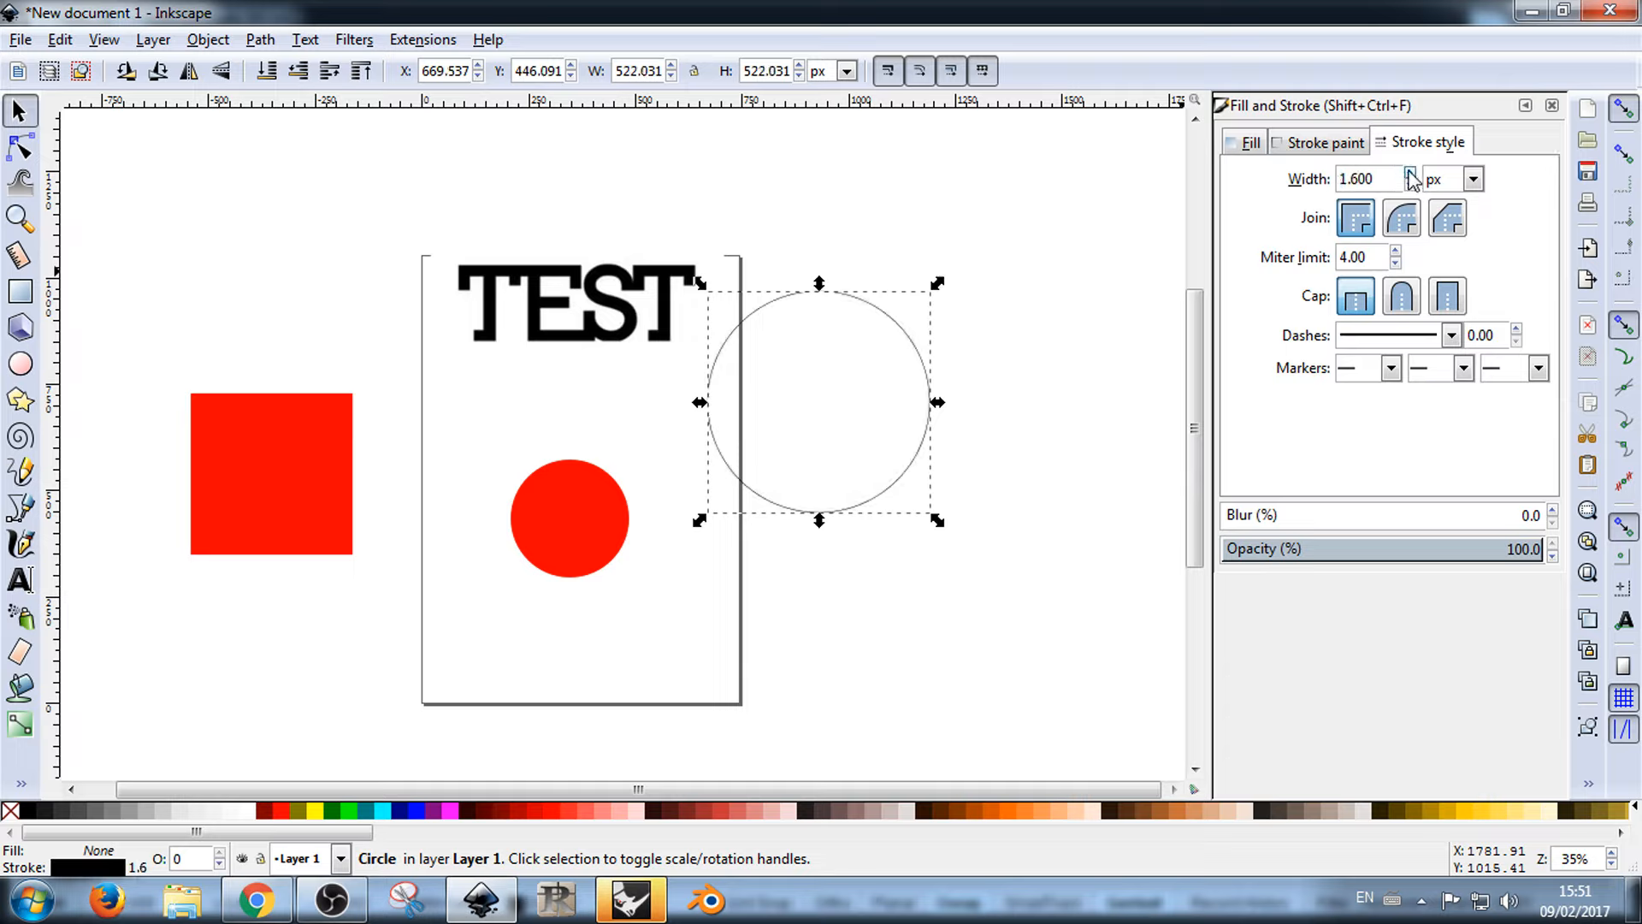
{"action": "double_click", "coordinate": [1409, 172]}
{"action": "double_click", "coordinate": [1409, 172]}
{"action": "left_click", "coordinate": [1409, 172]}
Step: Set the large circle's stroke width to 5 mm and move the circle slightly down
{"action": "left_click", "coordinate": [1473, 179]}
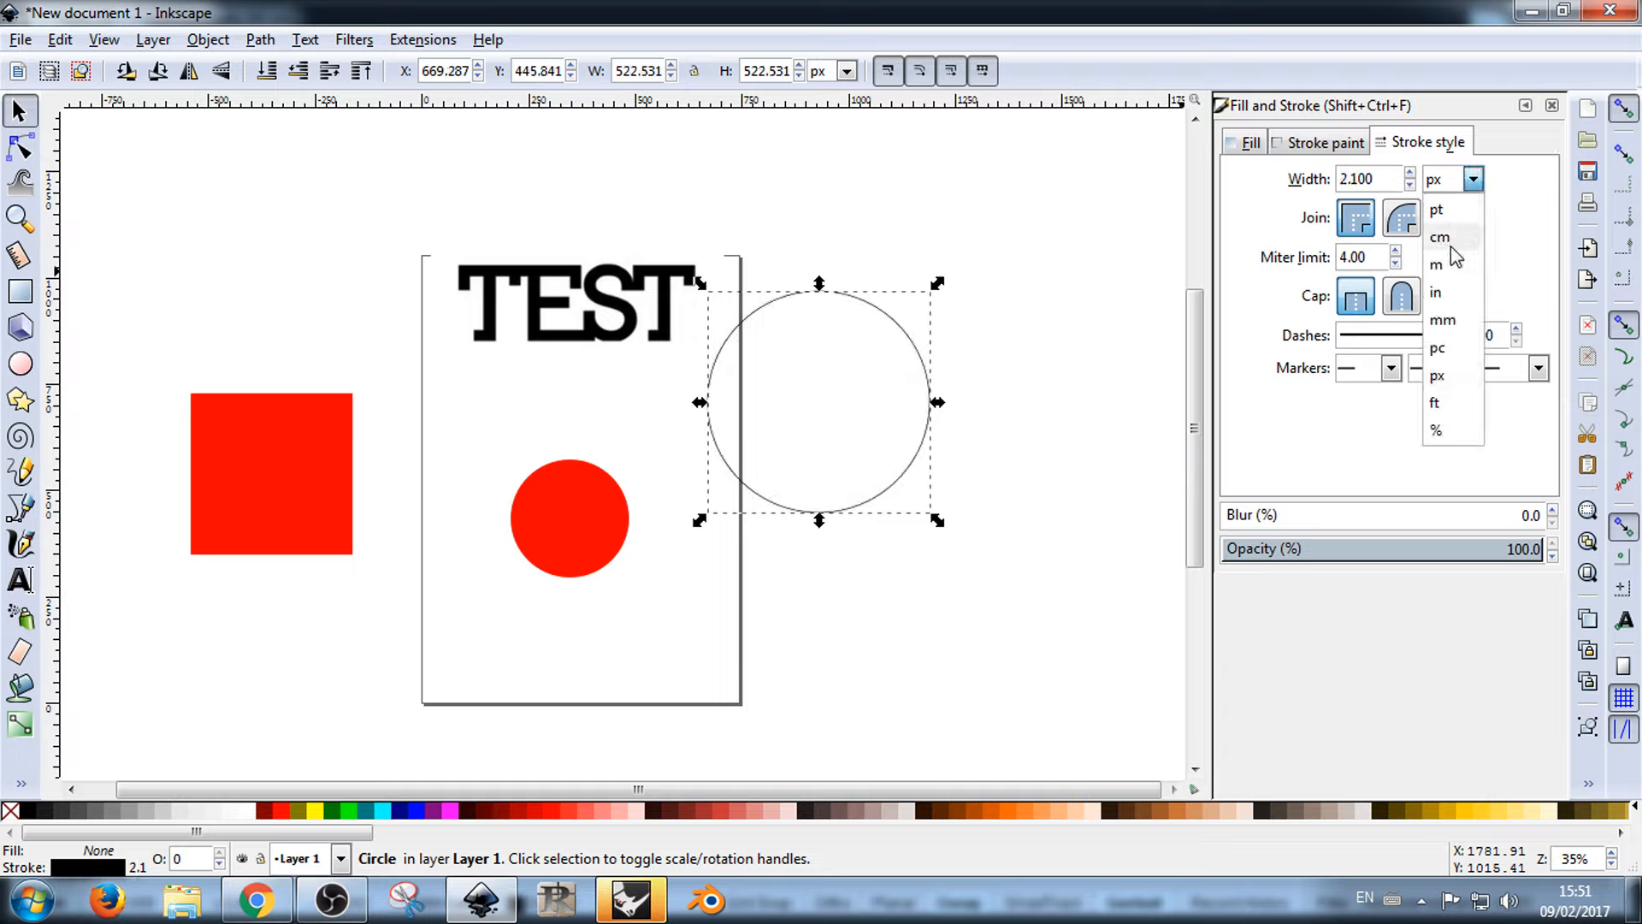
{"action": "left_click", "coordinate": [1442, 319]}
{"action": "left_click", "coordinate": [1383, 175]}
{"action": "double_click", "coordinate": [1384, 175]}
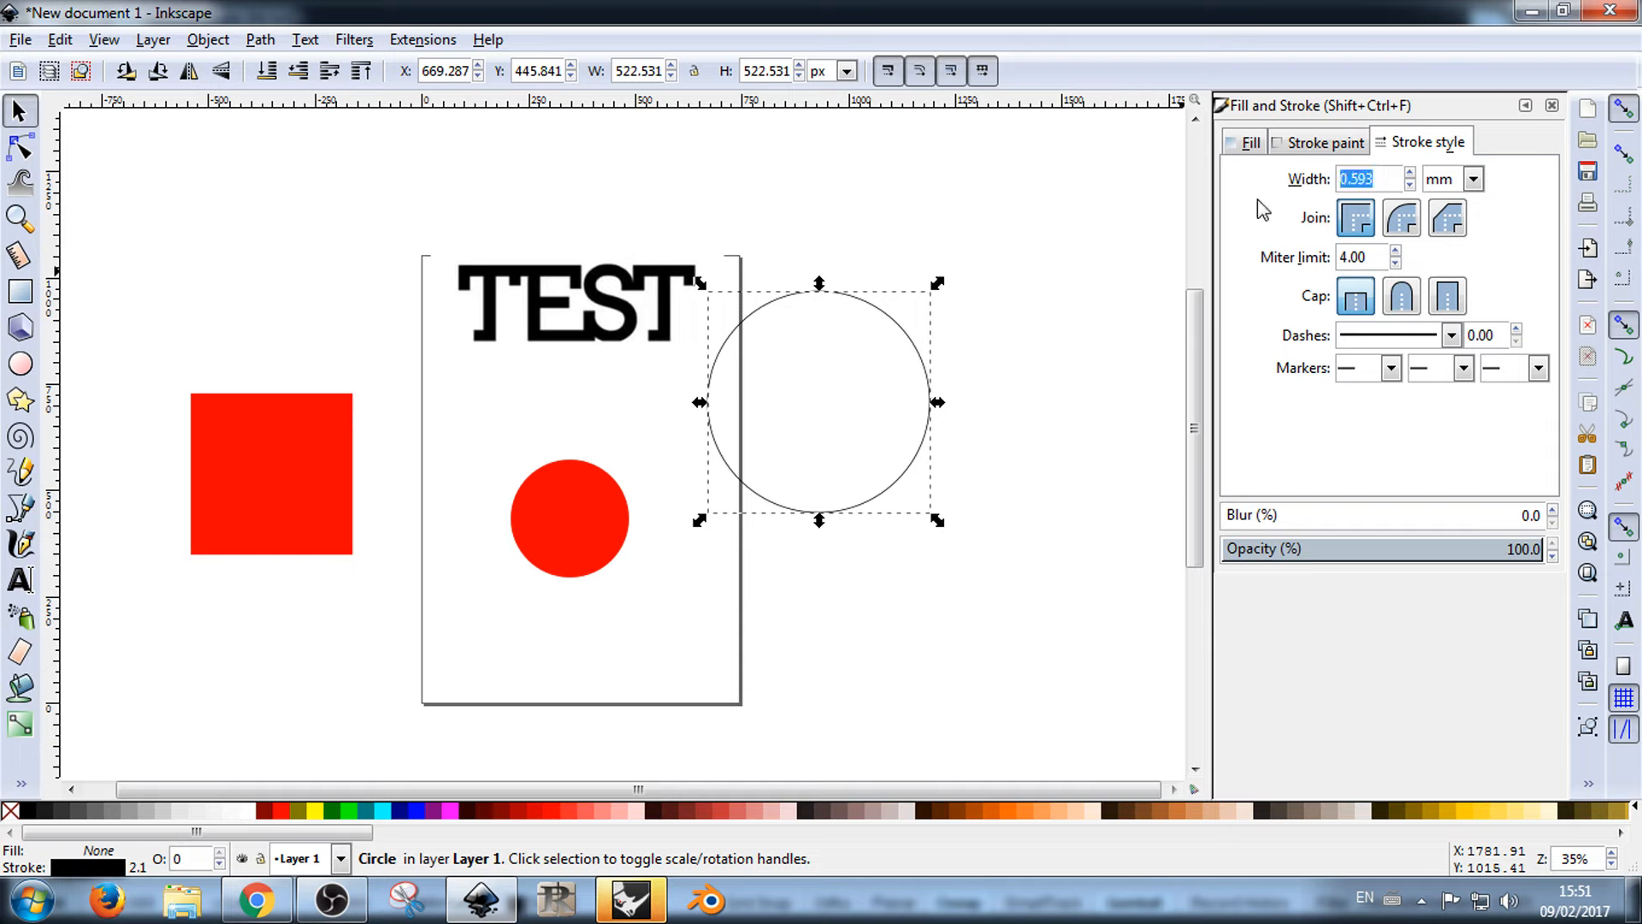
{"action": "type", "text": "5"}
{"action": "key", "text": "Return"}
{"action": "left_click", "coordinate": [990, 352]}
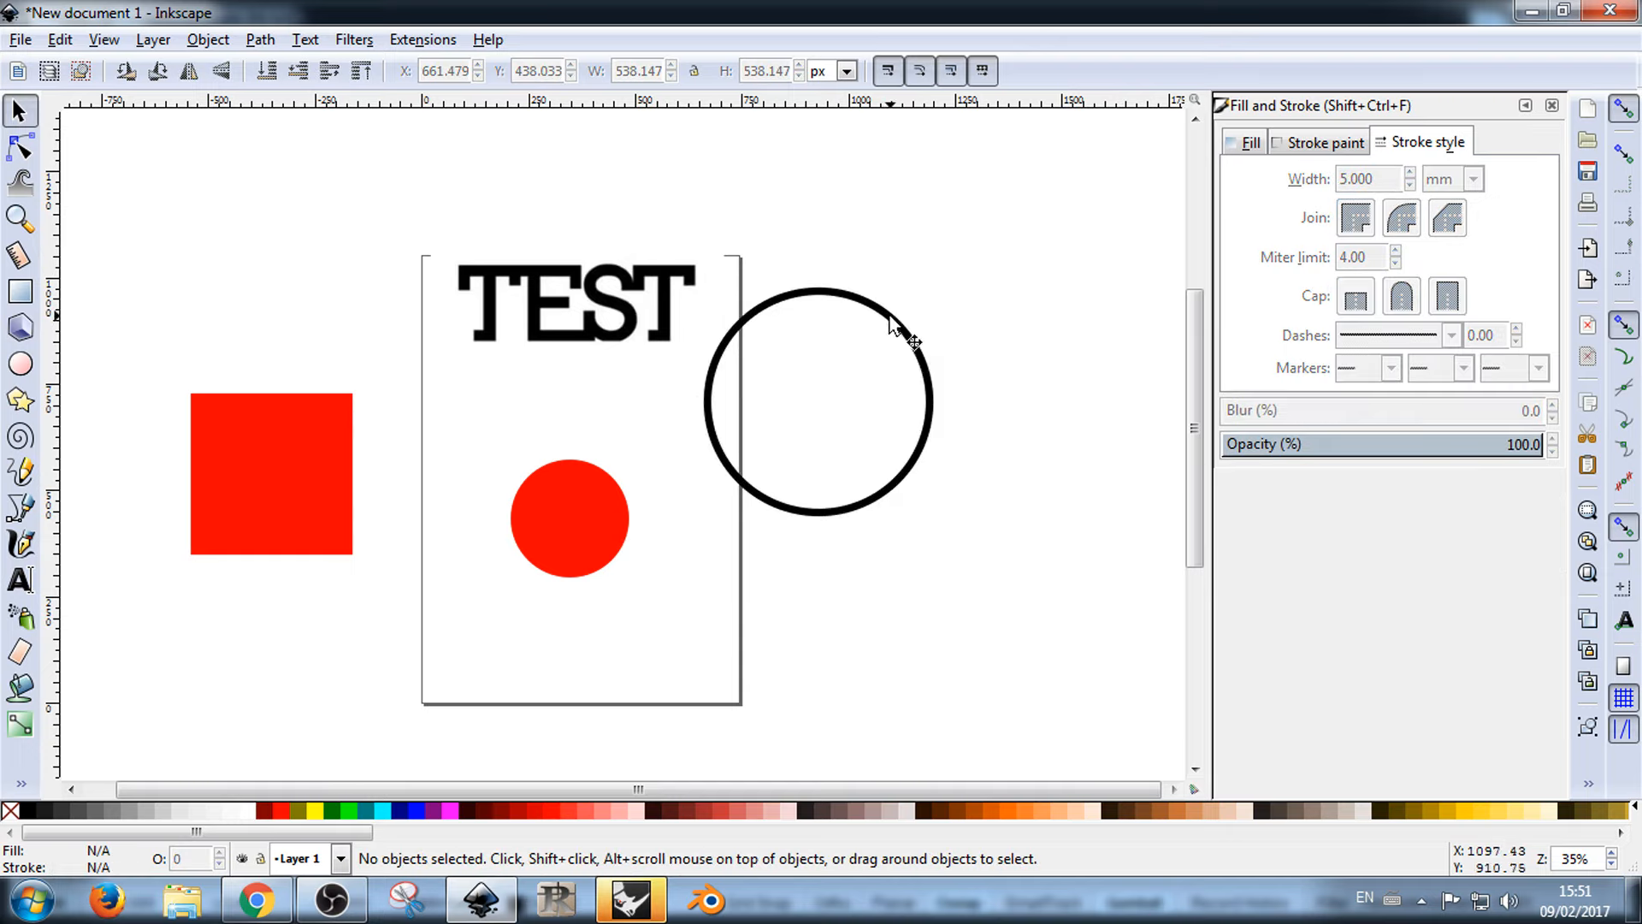
{"action": "left_click_drag", "start_coordinate": [890, 323], "coordinate": [898, 378]}
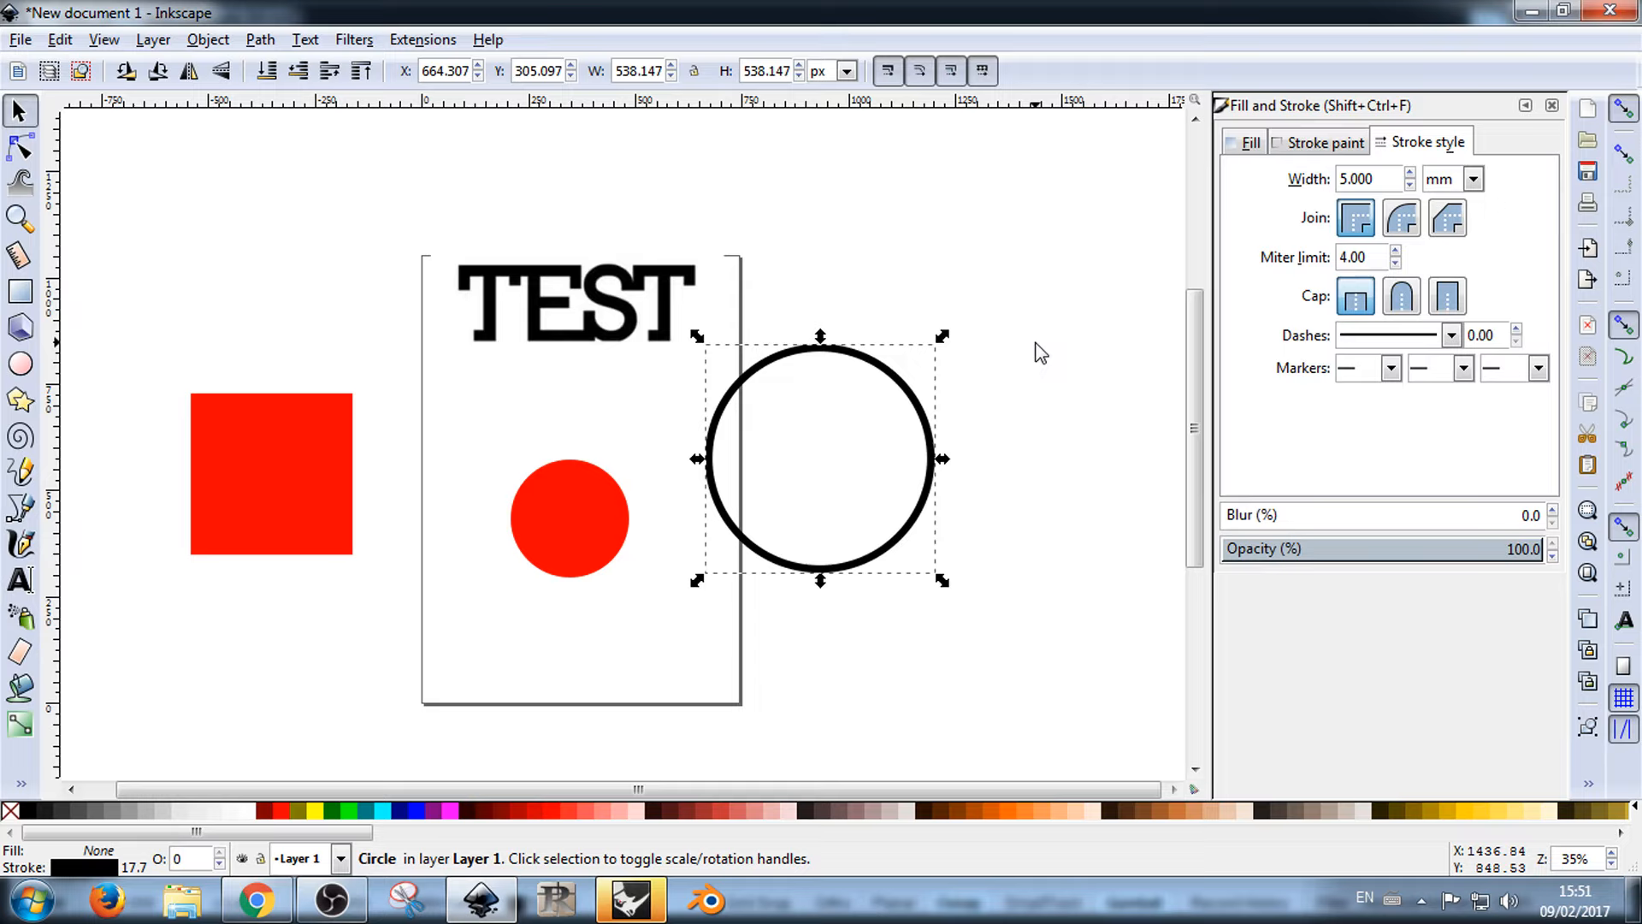
Step: Move the large outlined circle up and to the right until it sits just outside the page, and deselect it
{"action": "left_click", "coordinate": [1078, 300]}
{"action": "left_click_drag", "start_coordinate": [905, 403], "coordinate": [943, 307]}
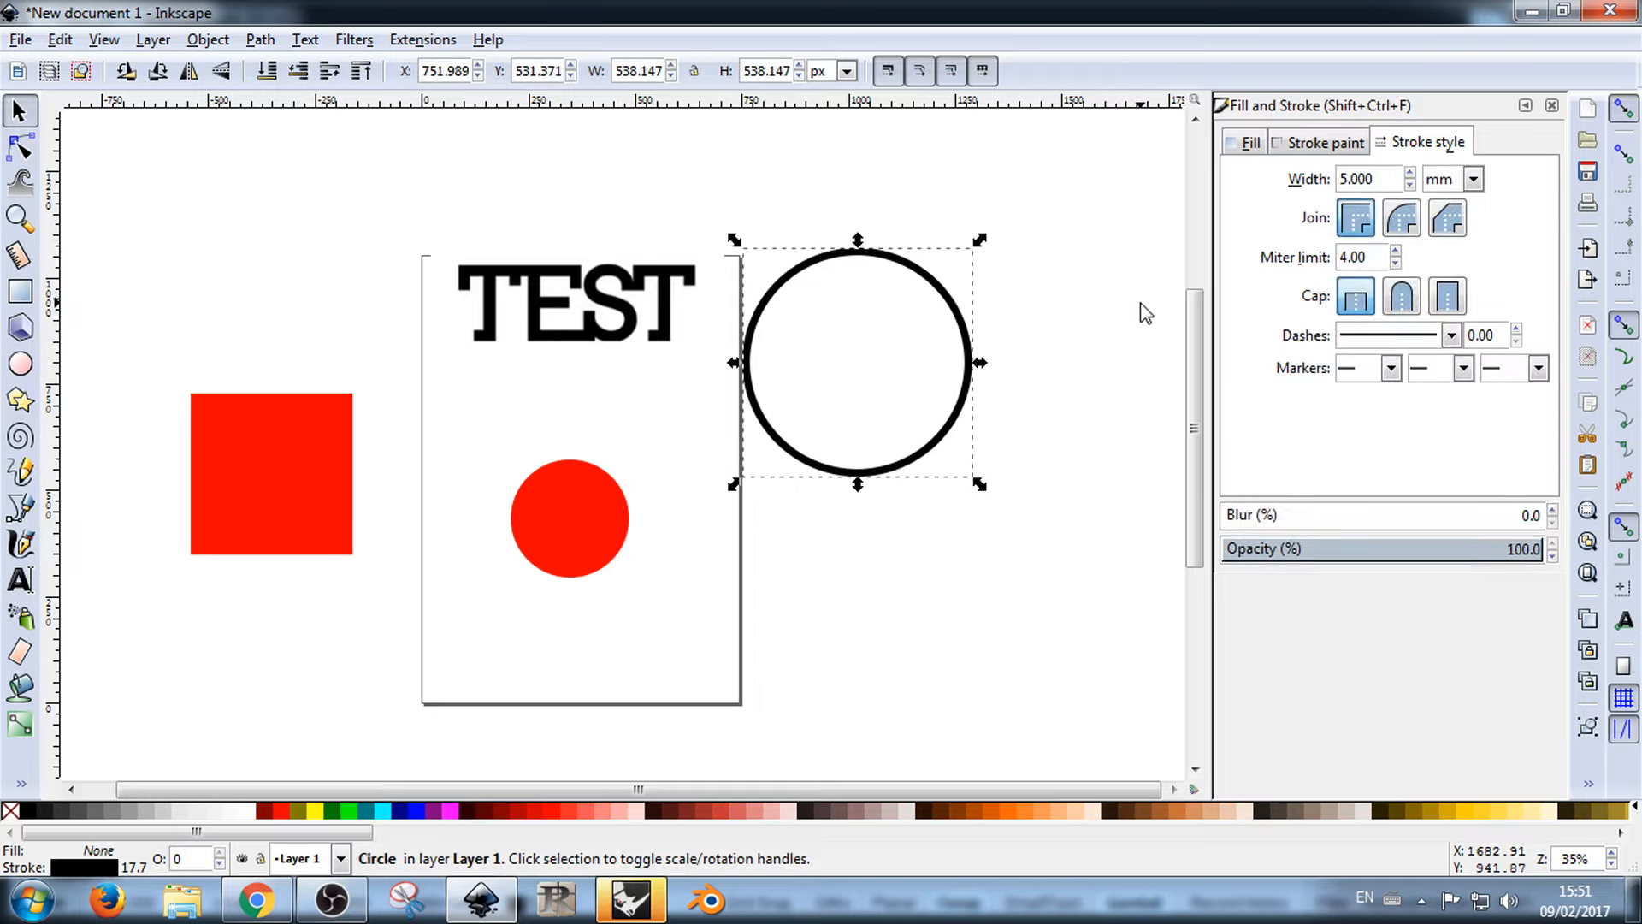
{"action": "left_click", "coordinate": [1147, 313]}
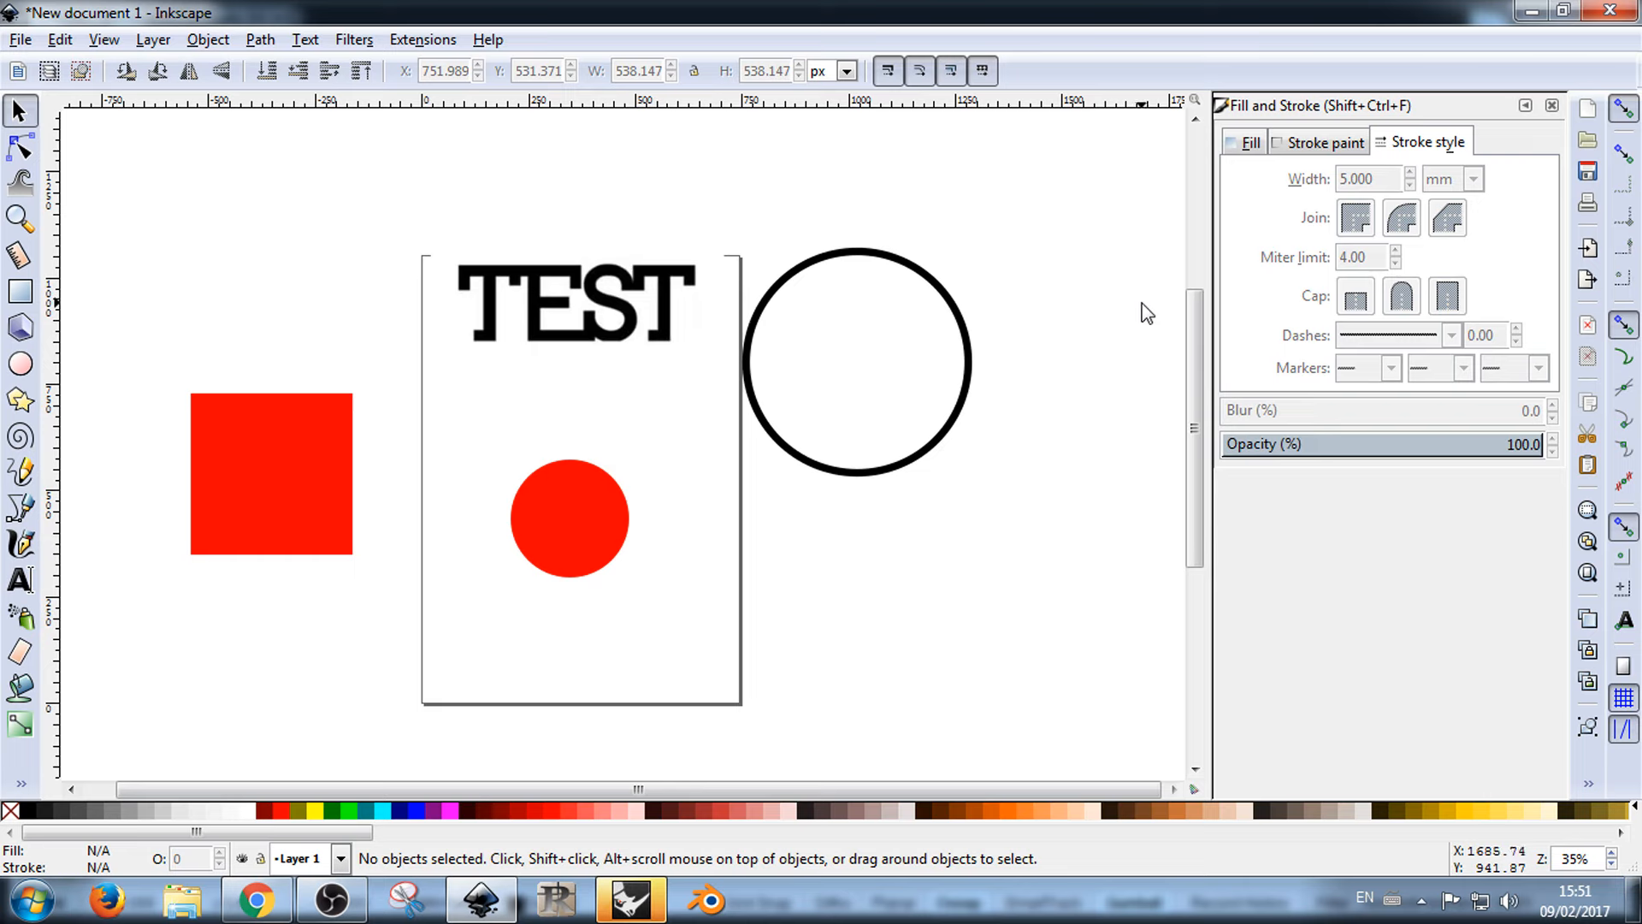
Step: Look up where the Fill and Stroke settings can be opened, and open them for the small red circle
{"action": "left_click", "coordinate": [946, 291]}
{"action": "left_click", "coordinate": [209, 40]}
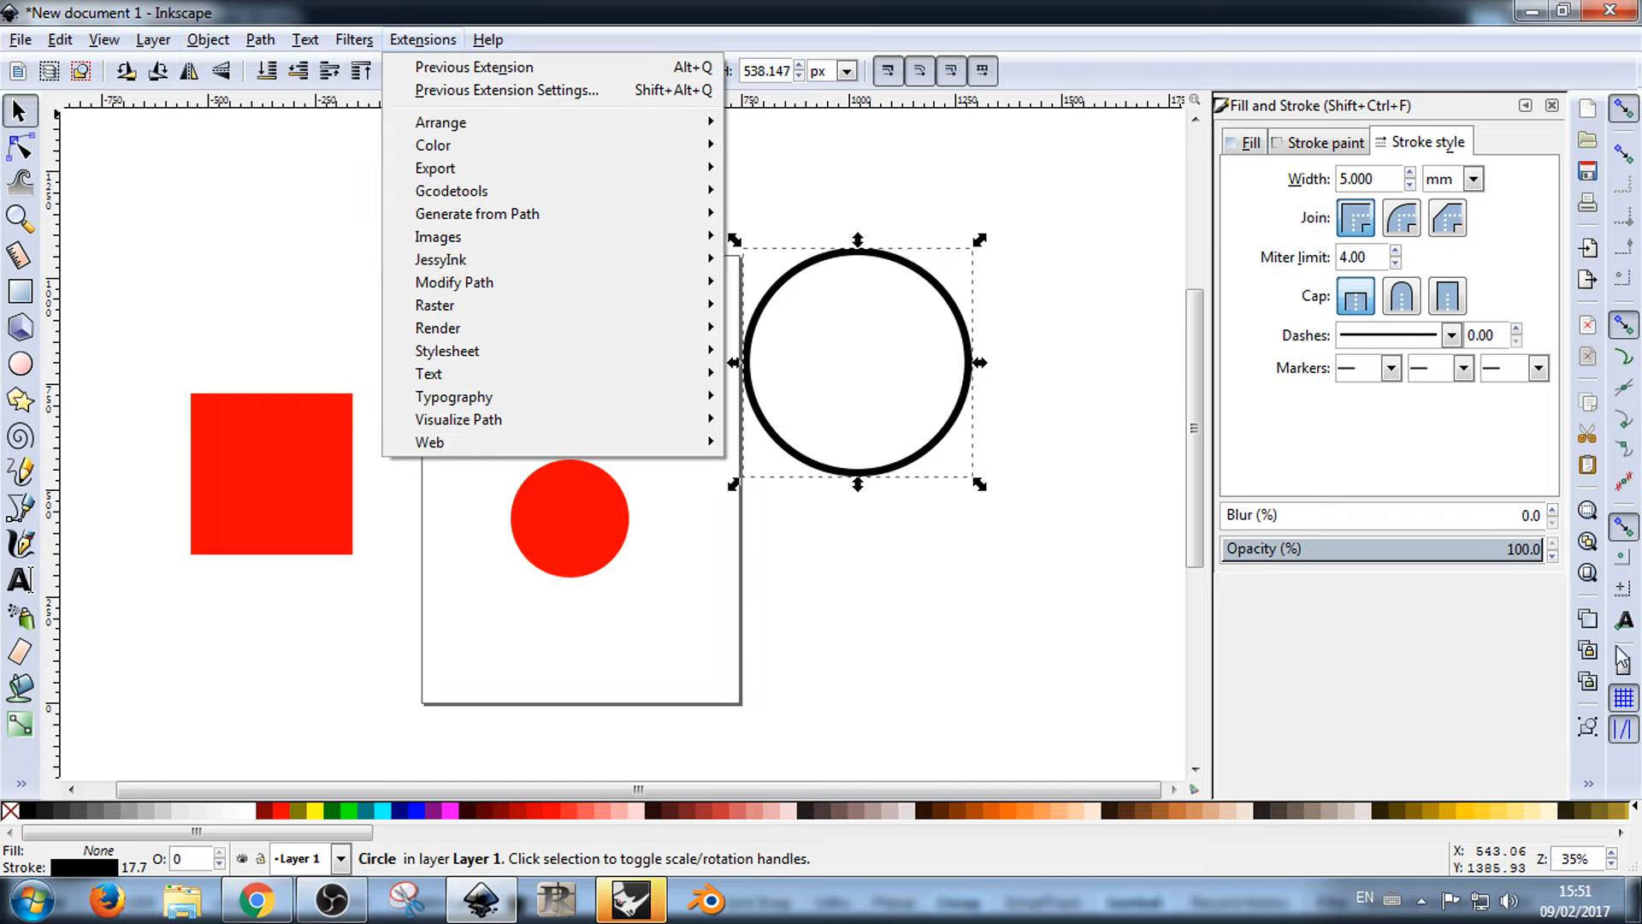
{"action": "left_click", "coordinate": [930, 658]}
{"action": "right_click", "coordinate": [585, 500]}
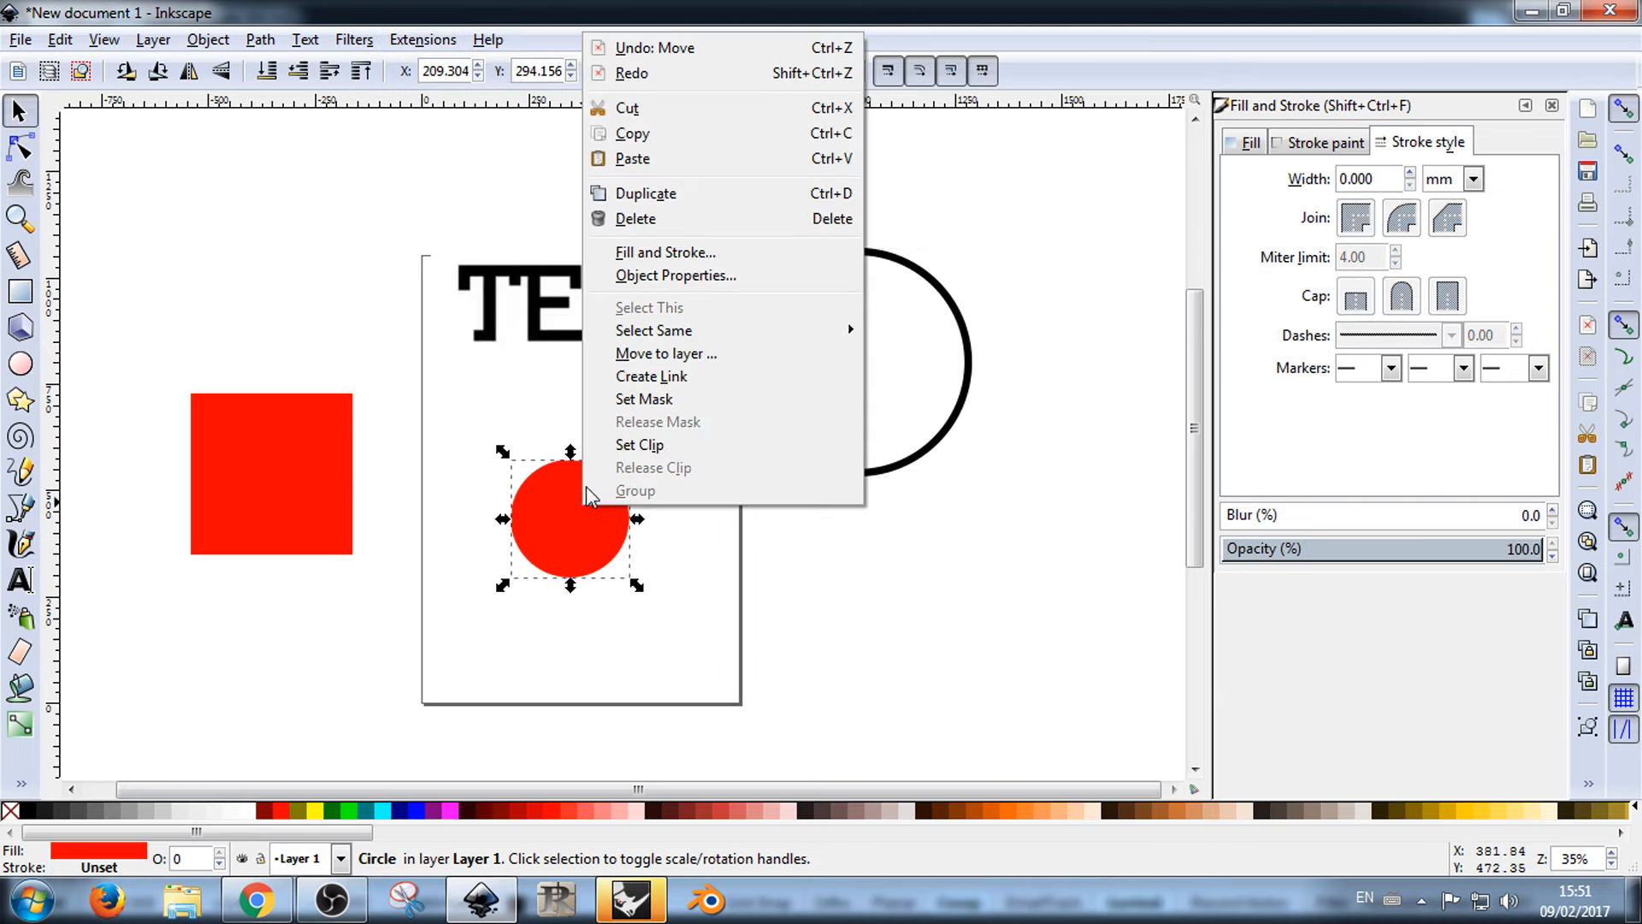
{"action": "left_click", "coordinate": [701, 253]}
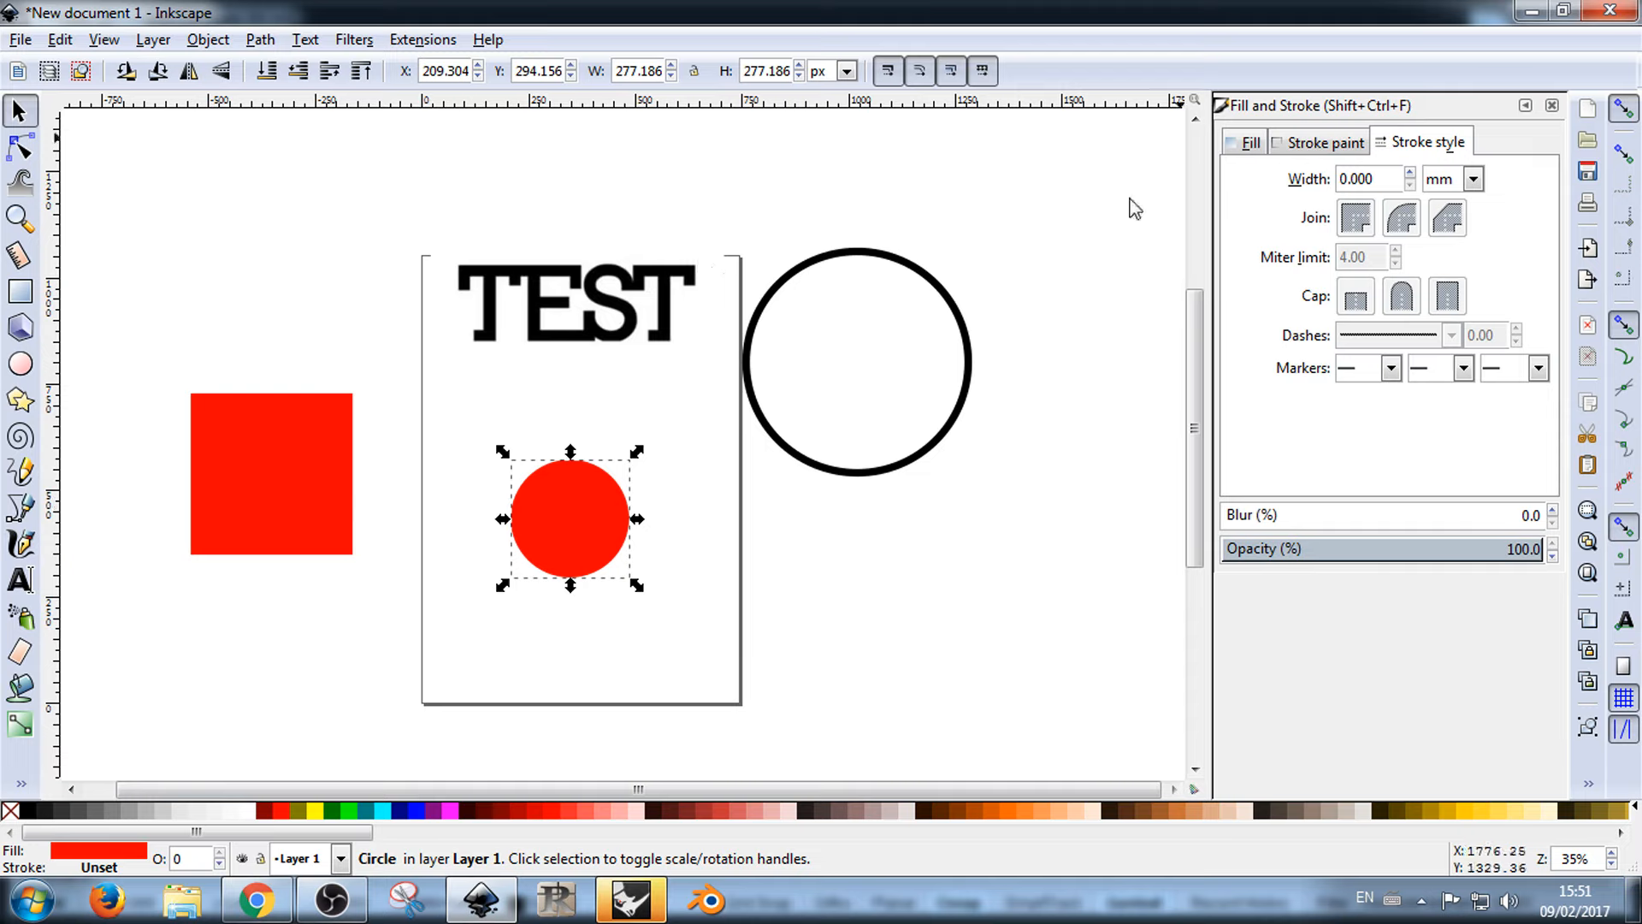
Step: Move the large outlined circle slightly farther right and up, away from the page edge, and deselect it
{"action": "left_click", "coordinate": [839, 640]}
{"action": "left_click_drag", "start_coordinate": [866, 474], "coordinate": [945, 450]}
{"action": "left_click", "coordinate": [919, 669]}
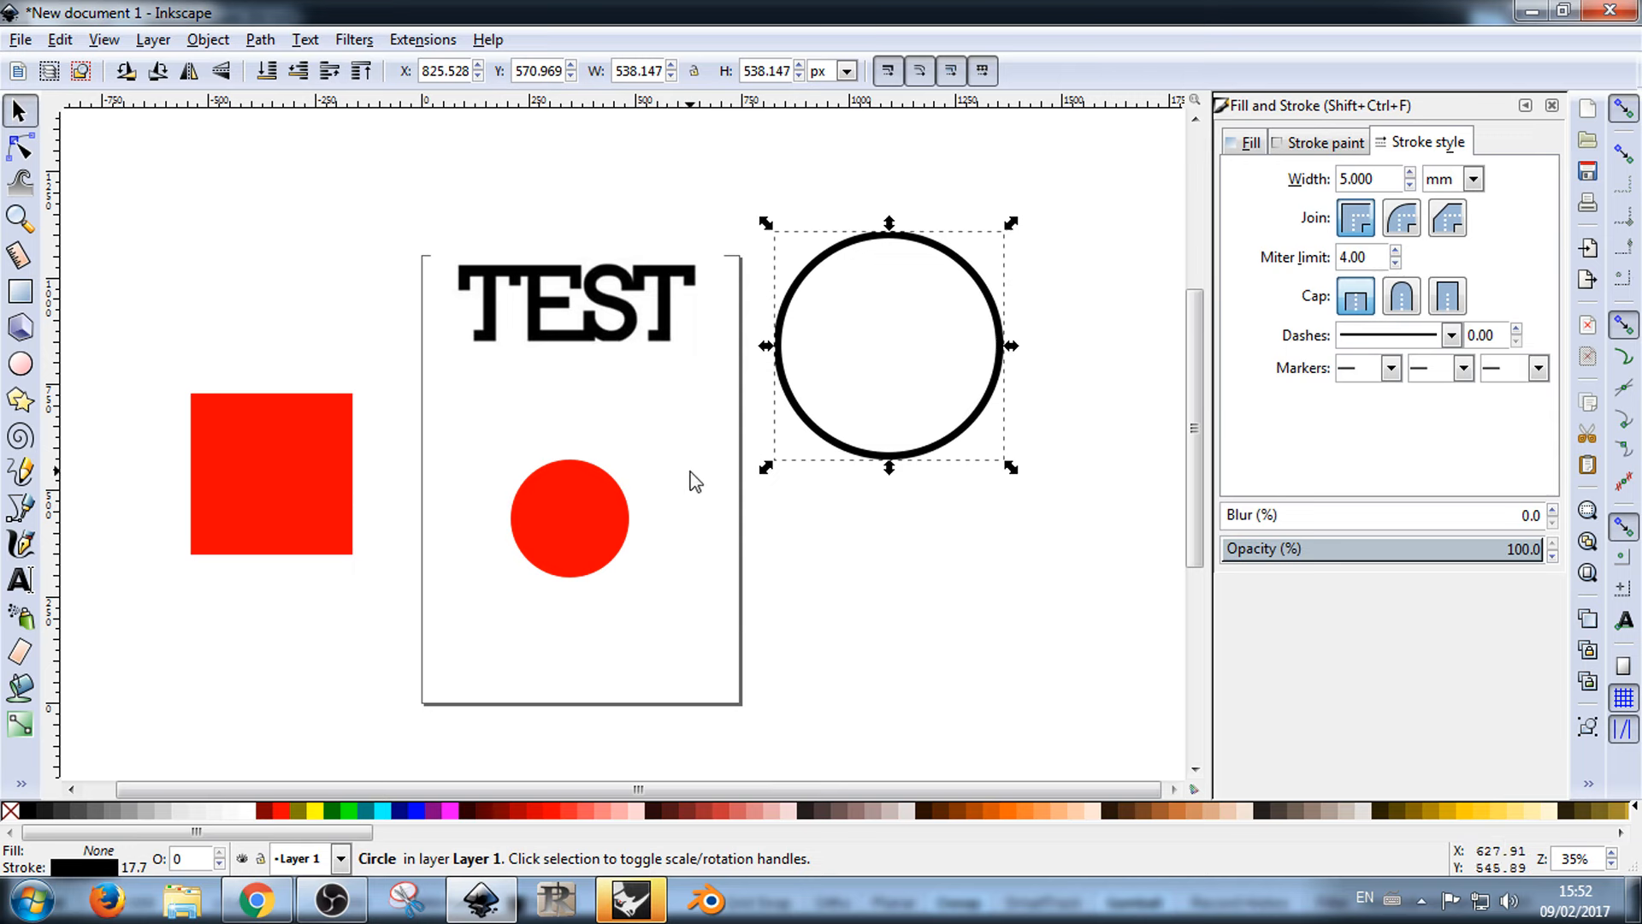
{"action": "left_click", "coordinate": [689, 481]}
Step: Move the TEST bitmap image off the page, placing it above the red square, and deselect it
{"action": "left_click", "coordinate": [212, 41]}
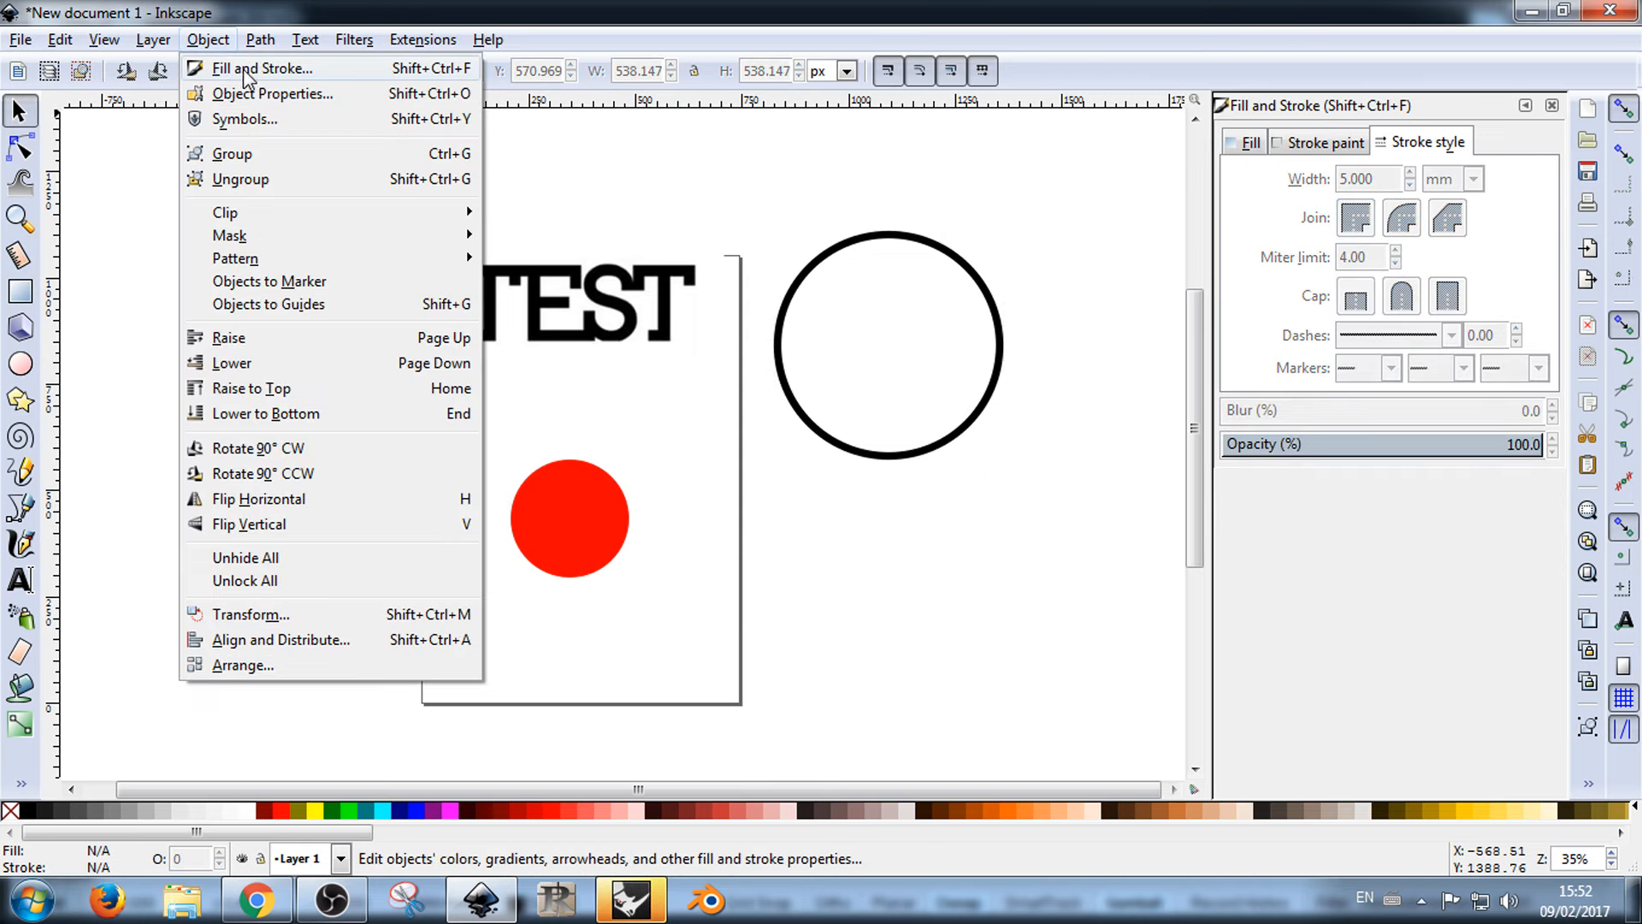
{"action": "mouse_move", "coordinate": [156, 41]}
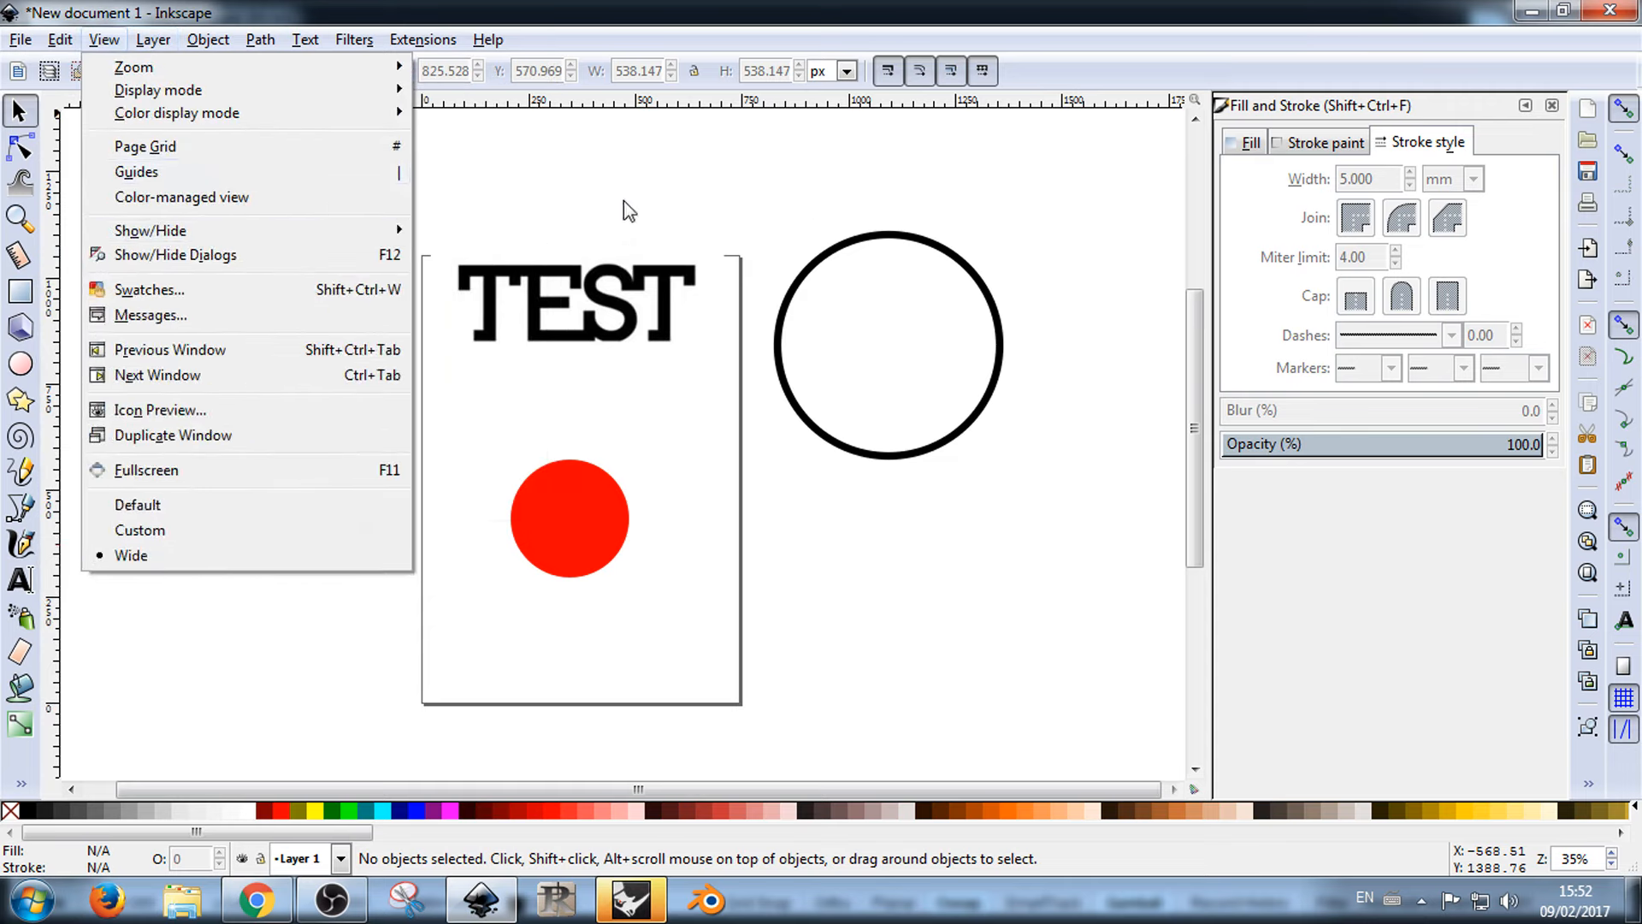
{"action": "left_click", "coordinate": [624, 200]}
{"action": "left_click_drag", "start_coordinate": [645, 334], "coordinate": [281, 230]}
{"action": "left_click", "coordinate": [667, 325]}
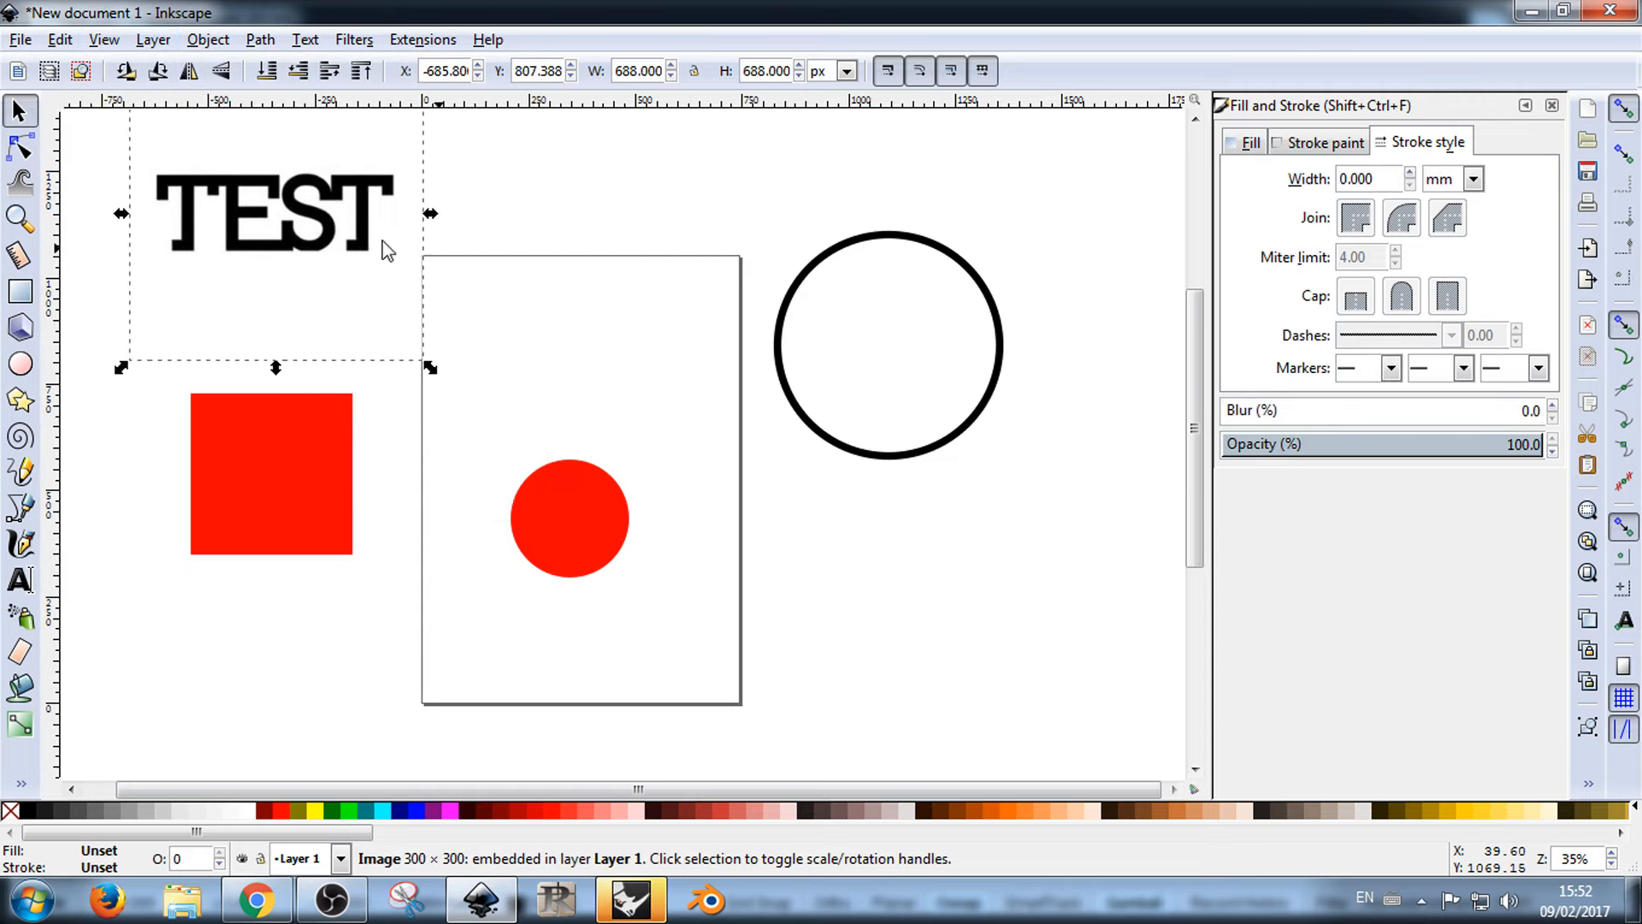
{"action": "left_click", "coordinate": [560, 266]}
Step: Move the large outlined circle beside the page edge and back out to a spot well beyond the page's upper right
{"action": "mouse_move", "coordinate": [826, 256]}
{"action": "left_mouse_down"}
{"action": "mouse_move", "coordinate": [678, 242]}
{"action": "mouse_move", "coordinate": [784, 345]}
{"action": "left_mouse_up"}
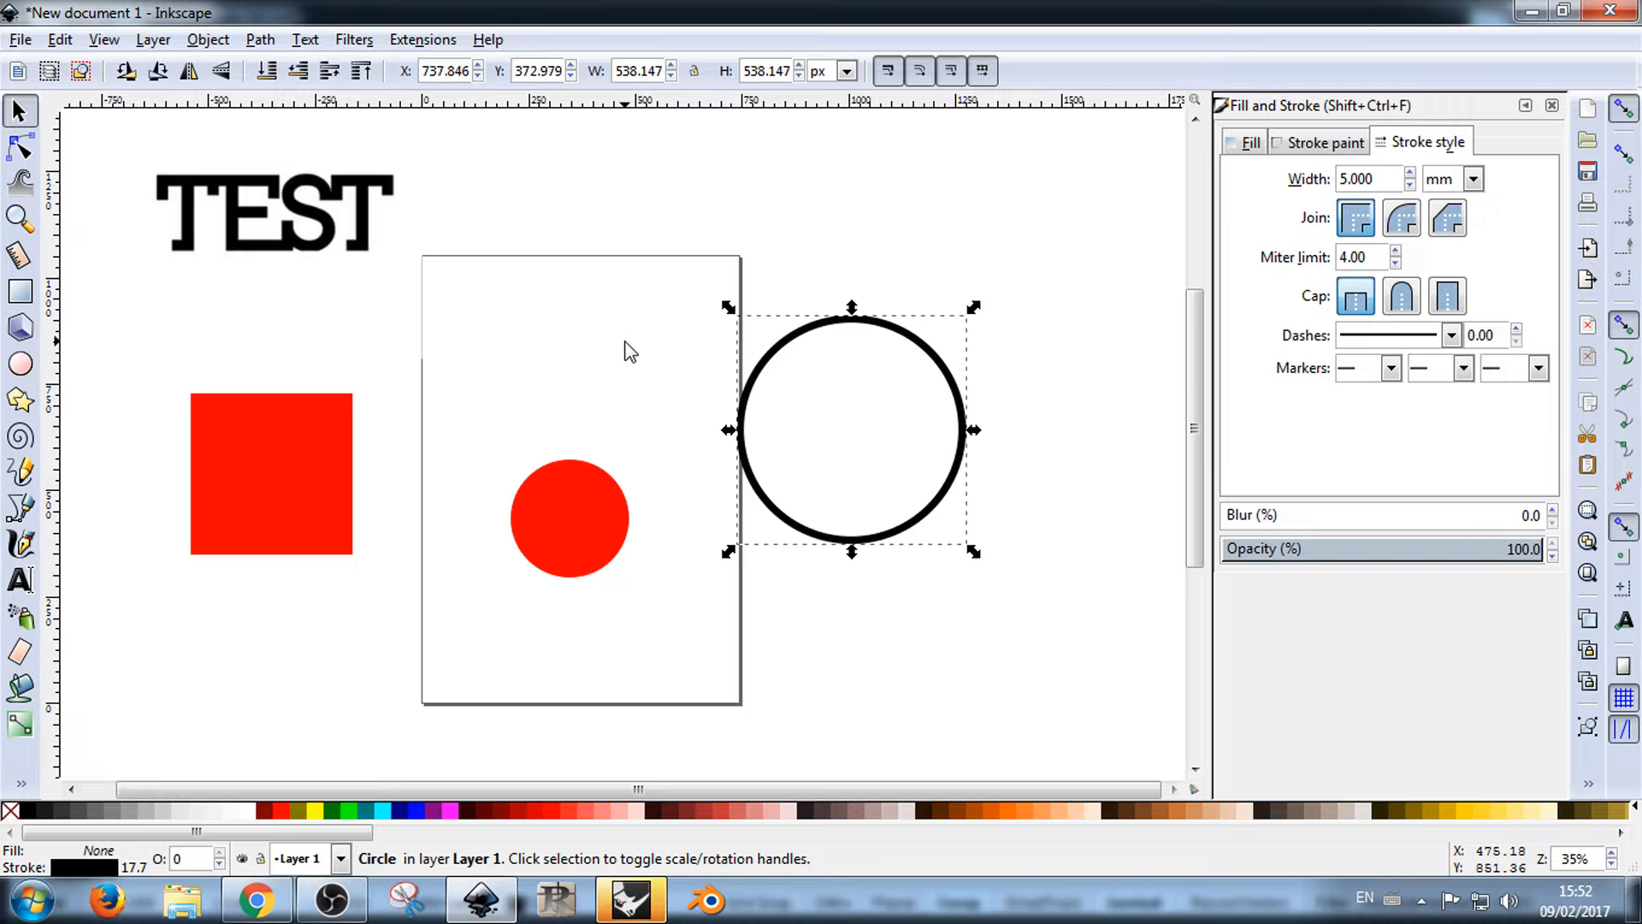
{"action": "left_click", "coordinate": [630, 352]}
{"action": "left_click_drag", "start_coordinate": [785, 345], "coordinate": [932, 193]}
{"action": "left_click", "coordinate": [678, 299]}
Step: Open the document properties and review the guides, grids, snap, color, scripting, metadata and license settings
{"action": "left_click", "coordinate": [15, 41]}
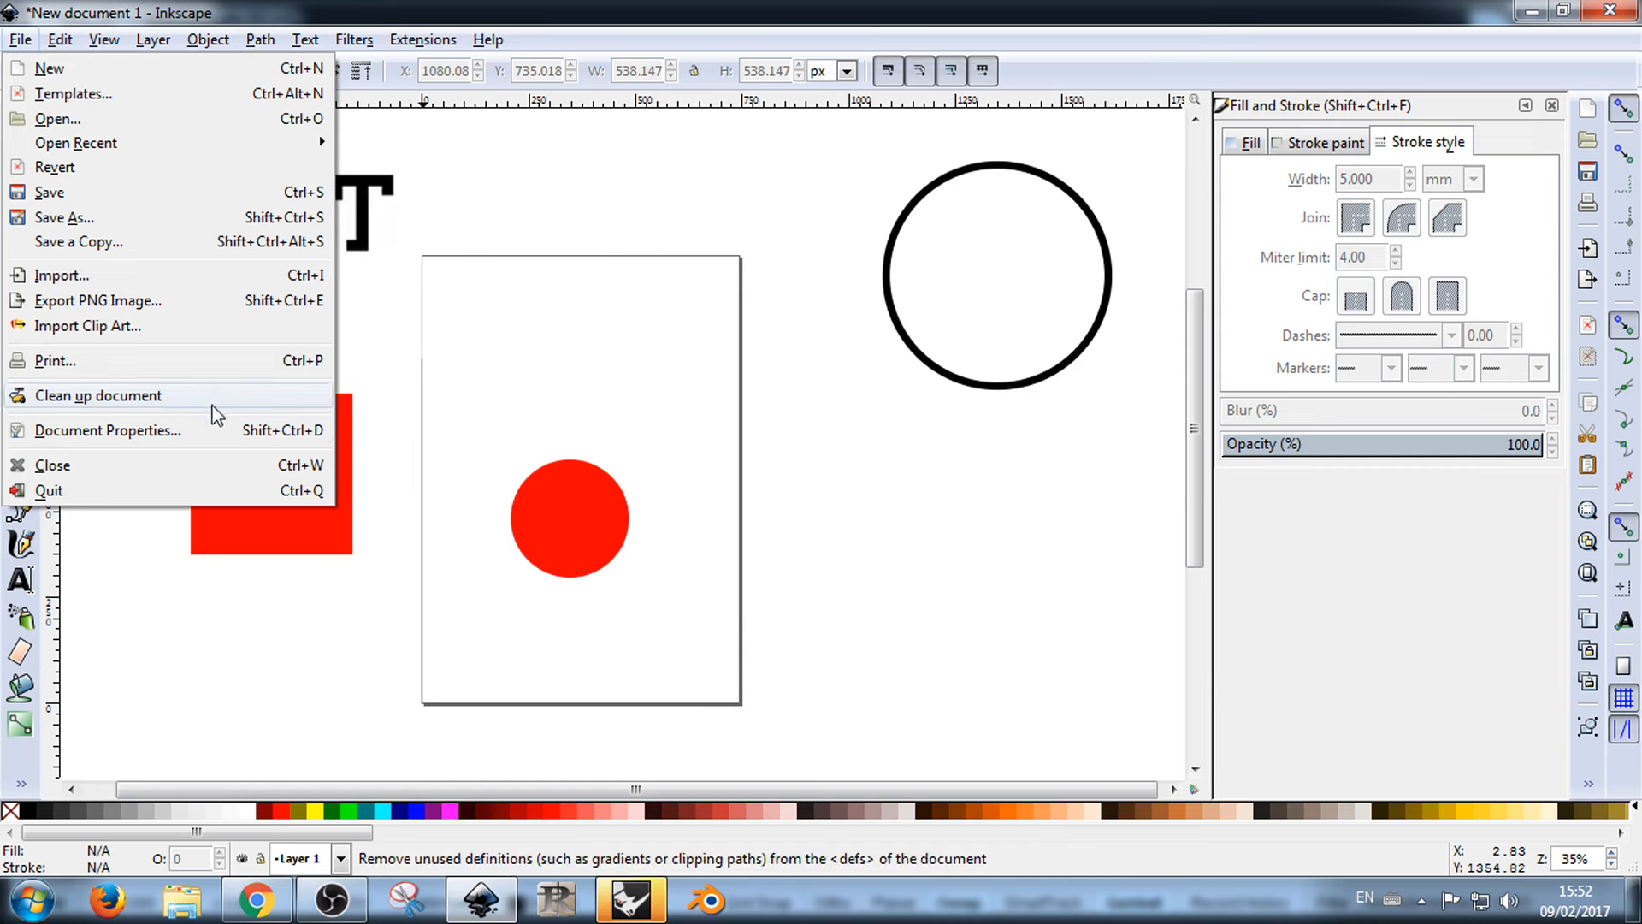
{"action": "left_click", "coordinate": [239, 429]}
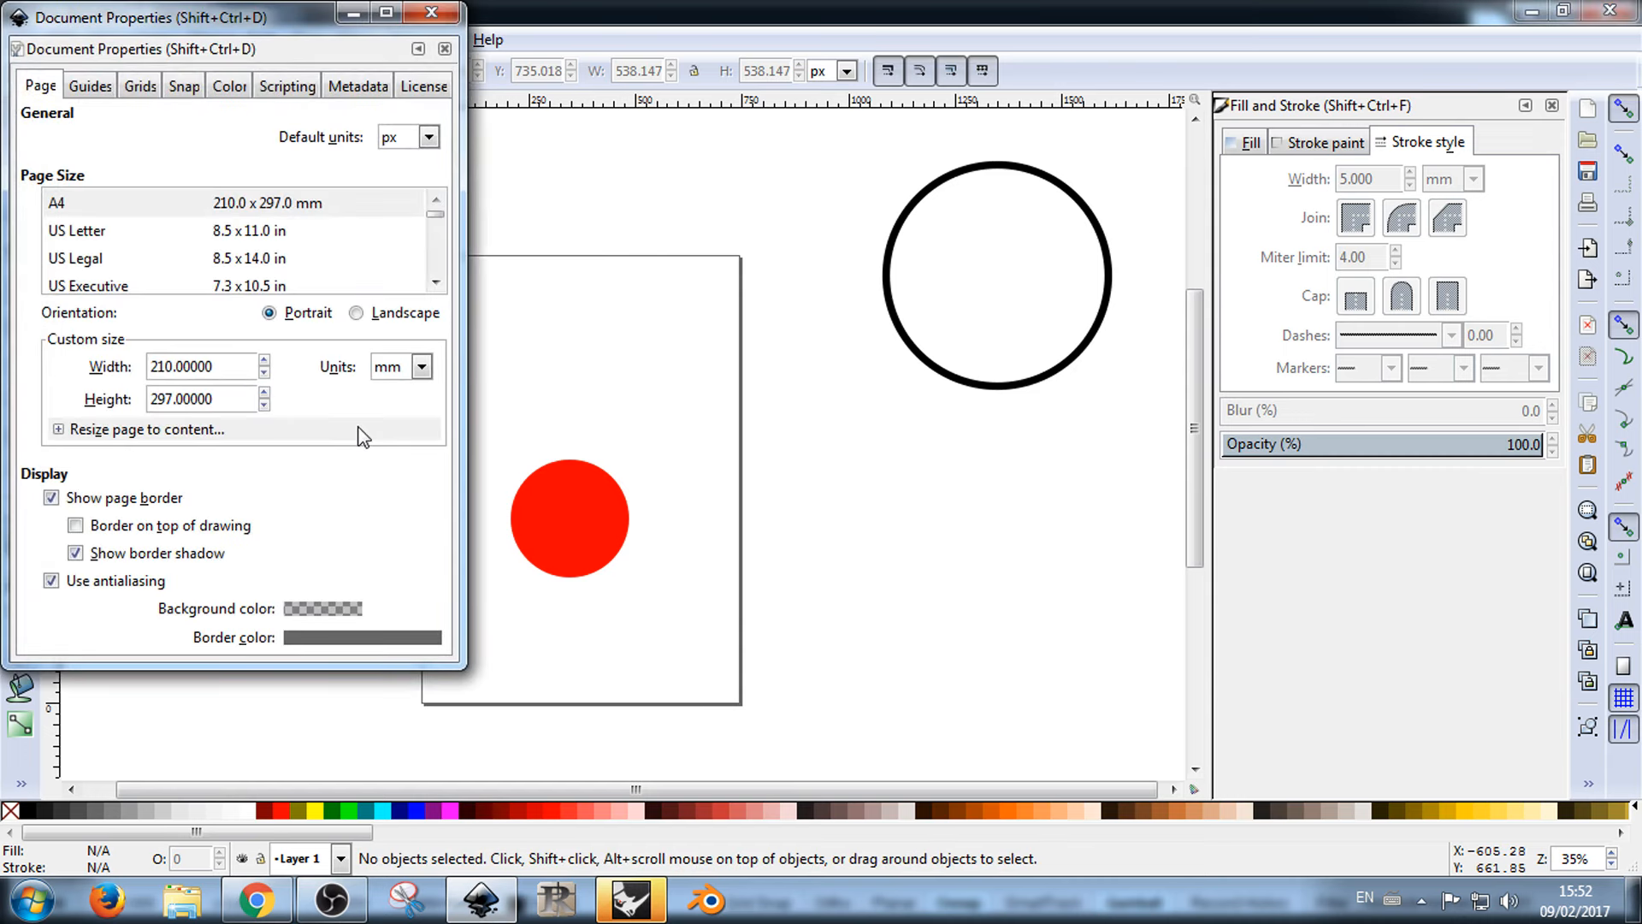
{"action": "left_click_drag", "start_coordinate": [277, 19], "coordinate": [356, 74]}
{"action": "left_click", "coordinate": [189, 147]}
{"action": "left_click", "coordinate": [219, 143]}
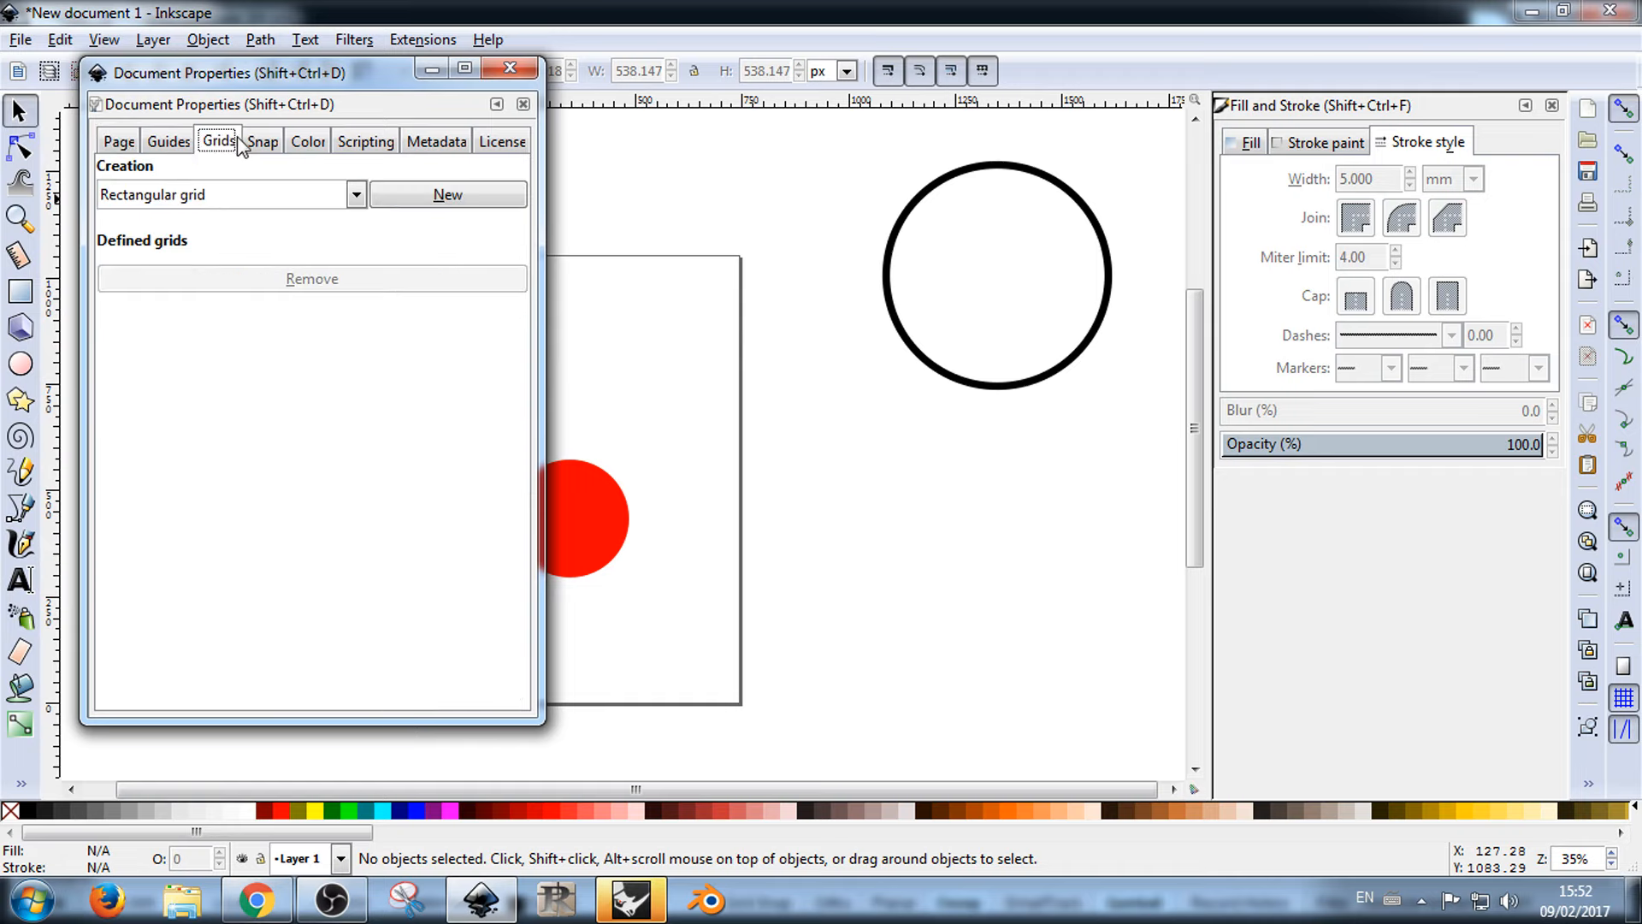
{"action": "left_click", "coordinate": [261, 144]}
{"action": "left_click", "coordinate": [295, 145]}
{"action": "left_click", "coordinate": [342, 143]}
{"action": "left_click", "coordinate": [427, 146]}
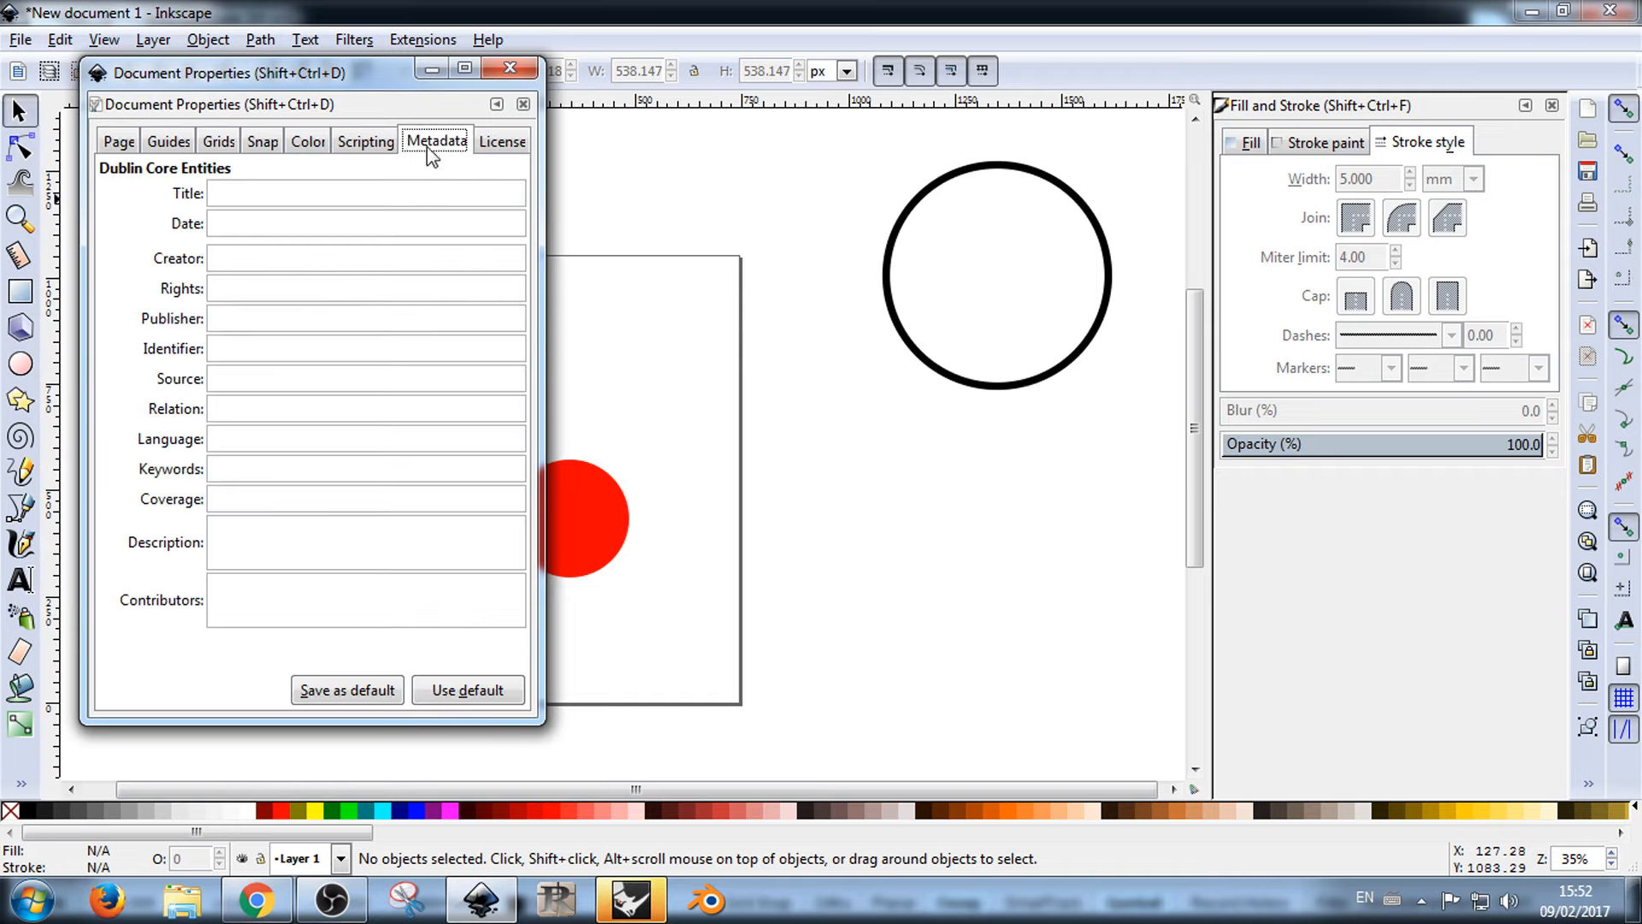
{"action": "left_click", "coordinate": [500, 145]}
Step: Widen the Document Properties dialog, return to the page settings and examine the available custom size units
{"action": "left_click_drag", "start_coordinate": [543, 155], "coordinate": [719, 156]}
{"action": "mouse_move", "coordinate": [218, 78]}
{"action": "left_mouse_down"}
{"action": "mouse_move", "coordinate": [261, 92]}
{"action": "mouse_move", "coordinate": [228, 83]}
{"action": "left_mouse_up"}
{"action": "left_click", "coordinate": [130, 147]}
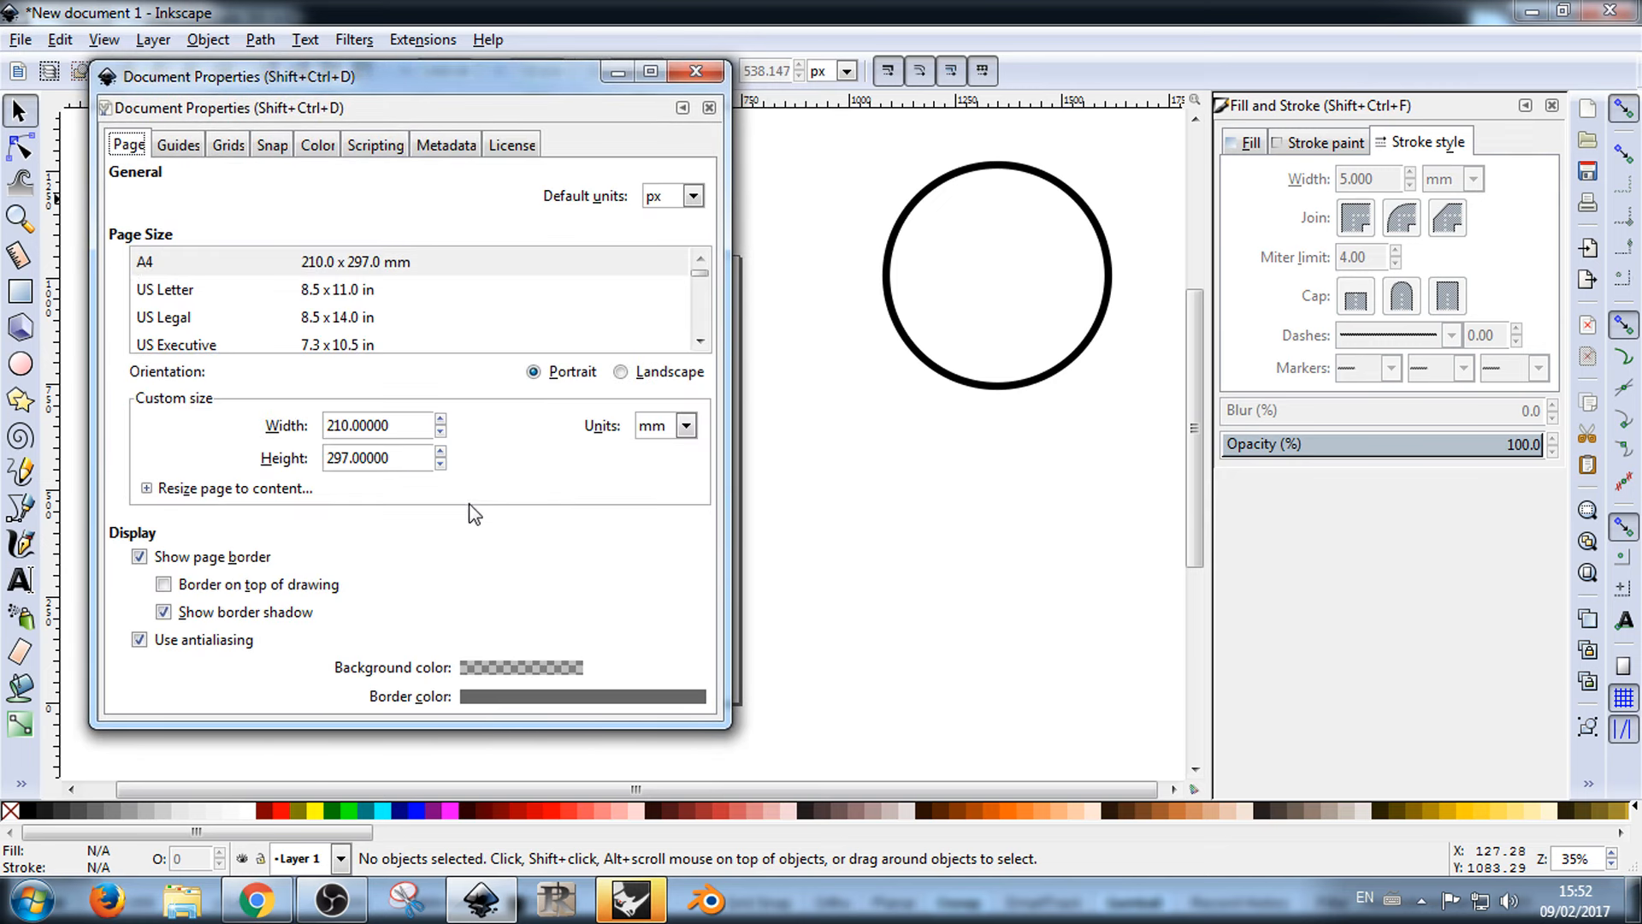
{"action": "left_click", "coordinate": [686, 426]}
{"action": "left_click", "coordinate": [691, 427]}
{"action": "left_click_drag", "start_coordinate": [505, 79], "coordinate": [835, 115]}
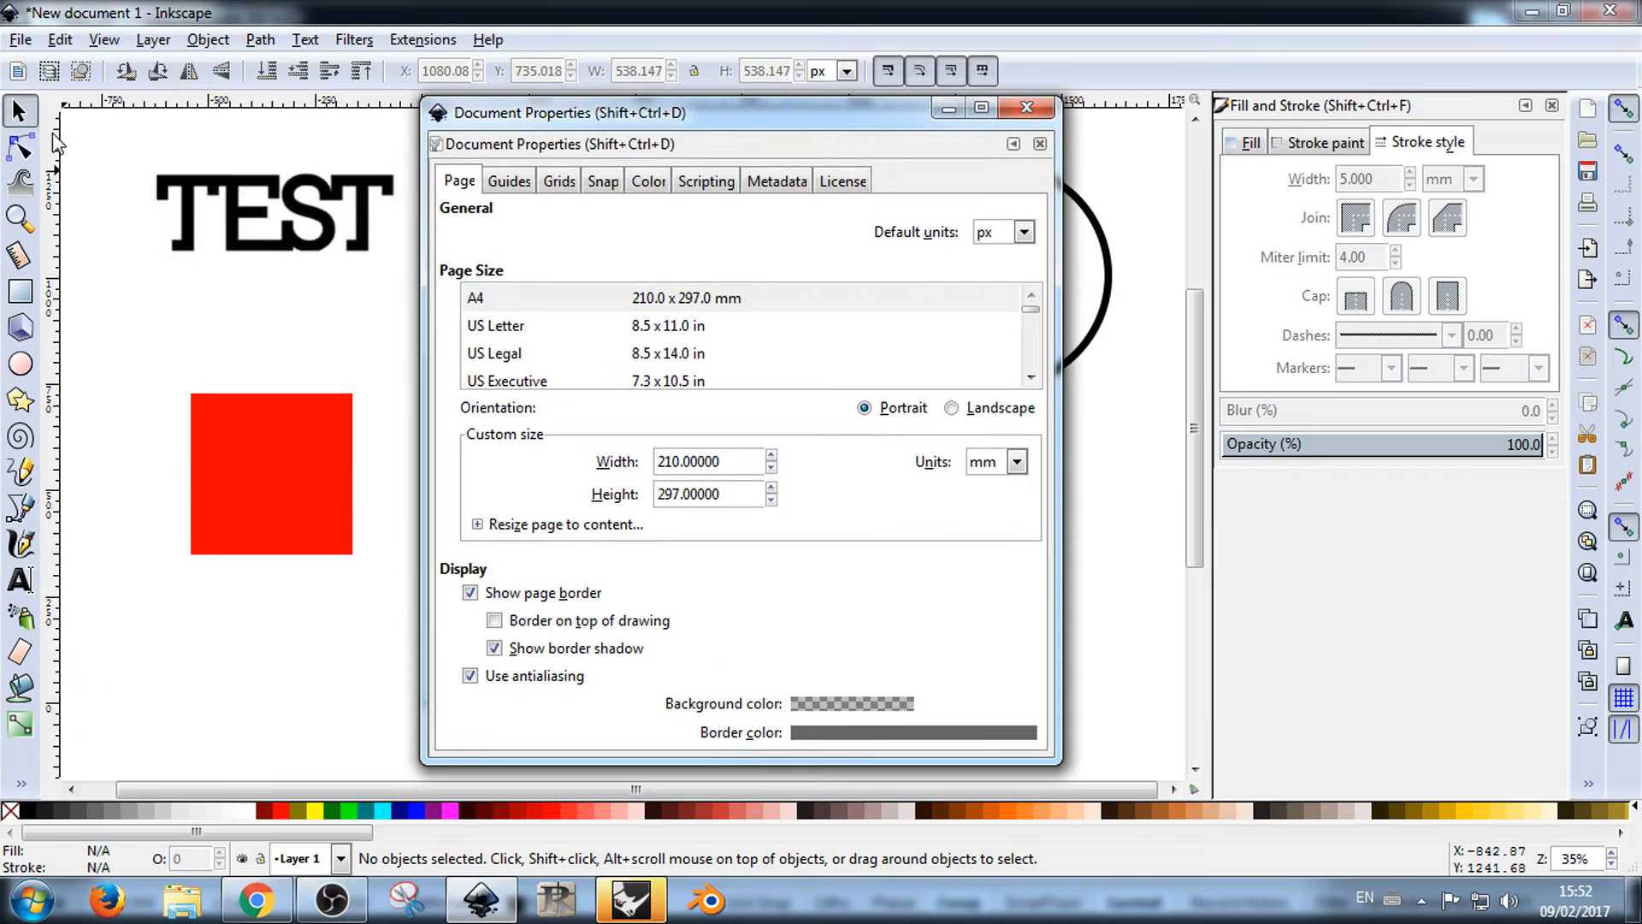
{"action": "left_click_drag", "start_coordinate": [760, 120], "coordinate": [544, 114]}
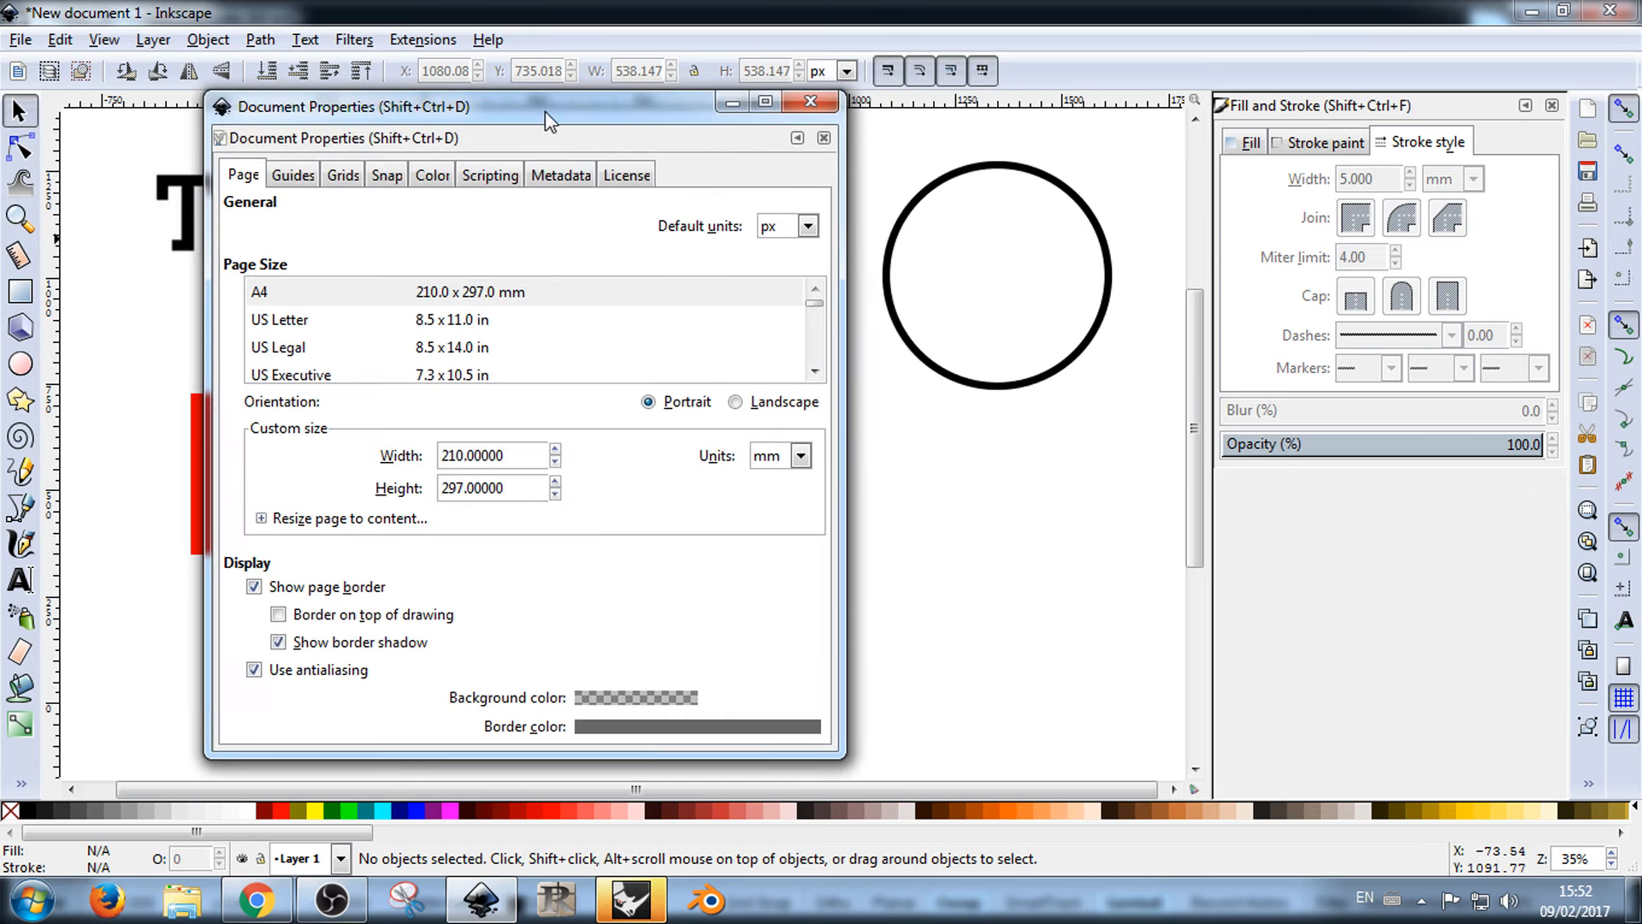
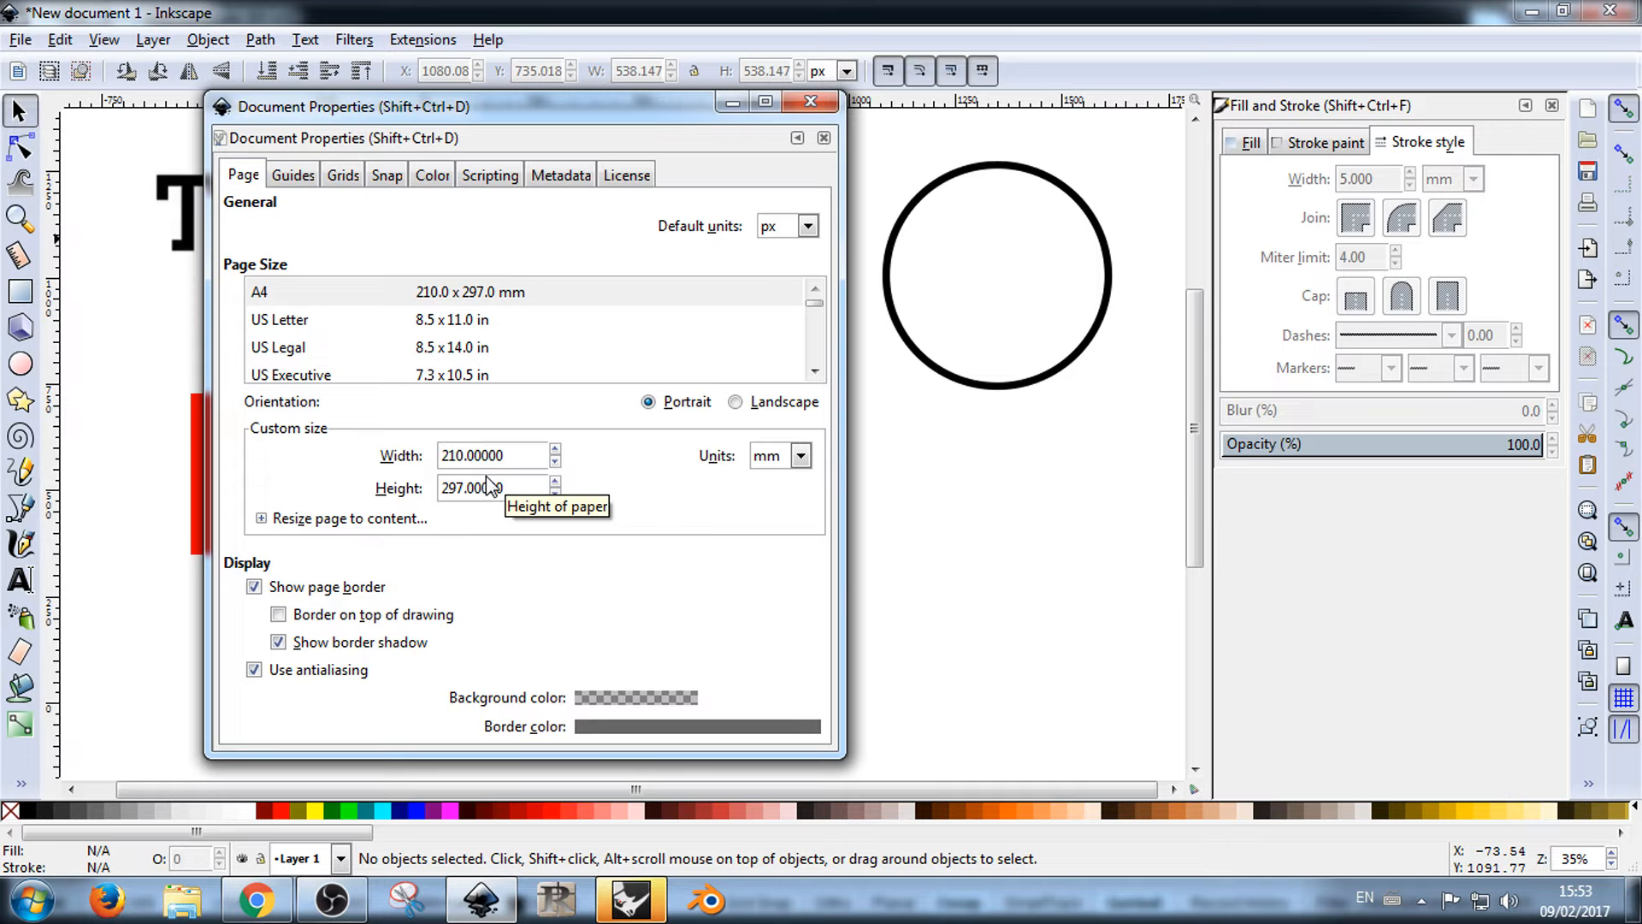
Step: Set the custom page size to 1000 mm wide and 1000 mm high
{"action": "left_click_drag", "start_coordinate": [504, 455], "coordinate": [397, 455]}
{"action": "type", "text": "1000"}
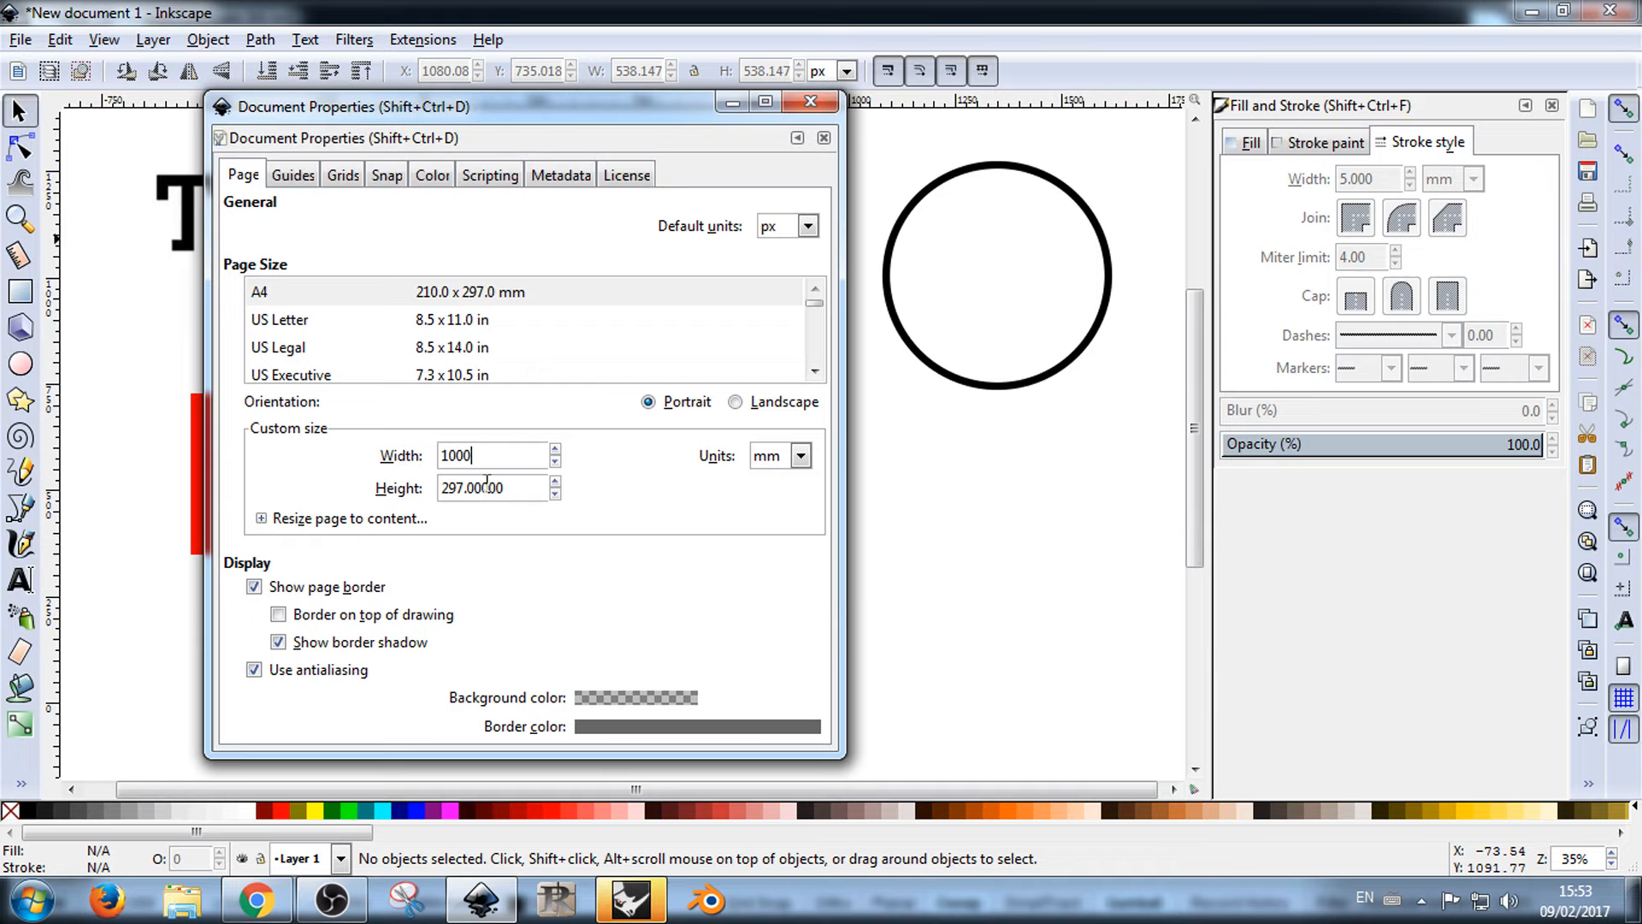
{"action": "key", "text": "Tab"}
{"action": "type", "text": "1000"}
{"action": "key", "text": "Return"}
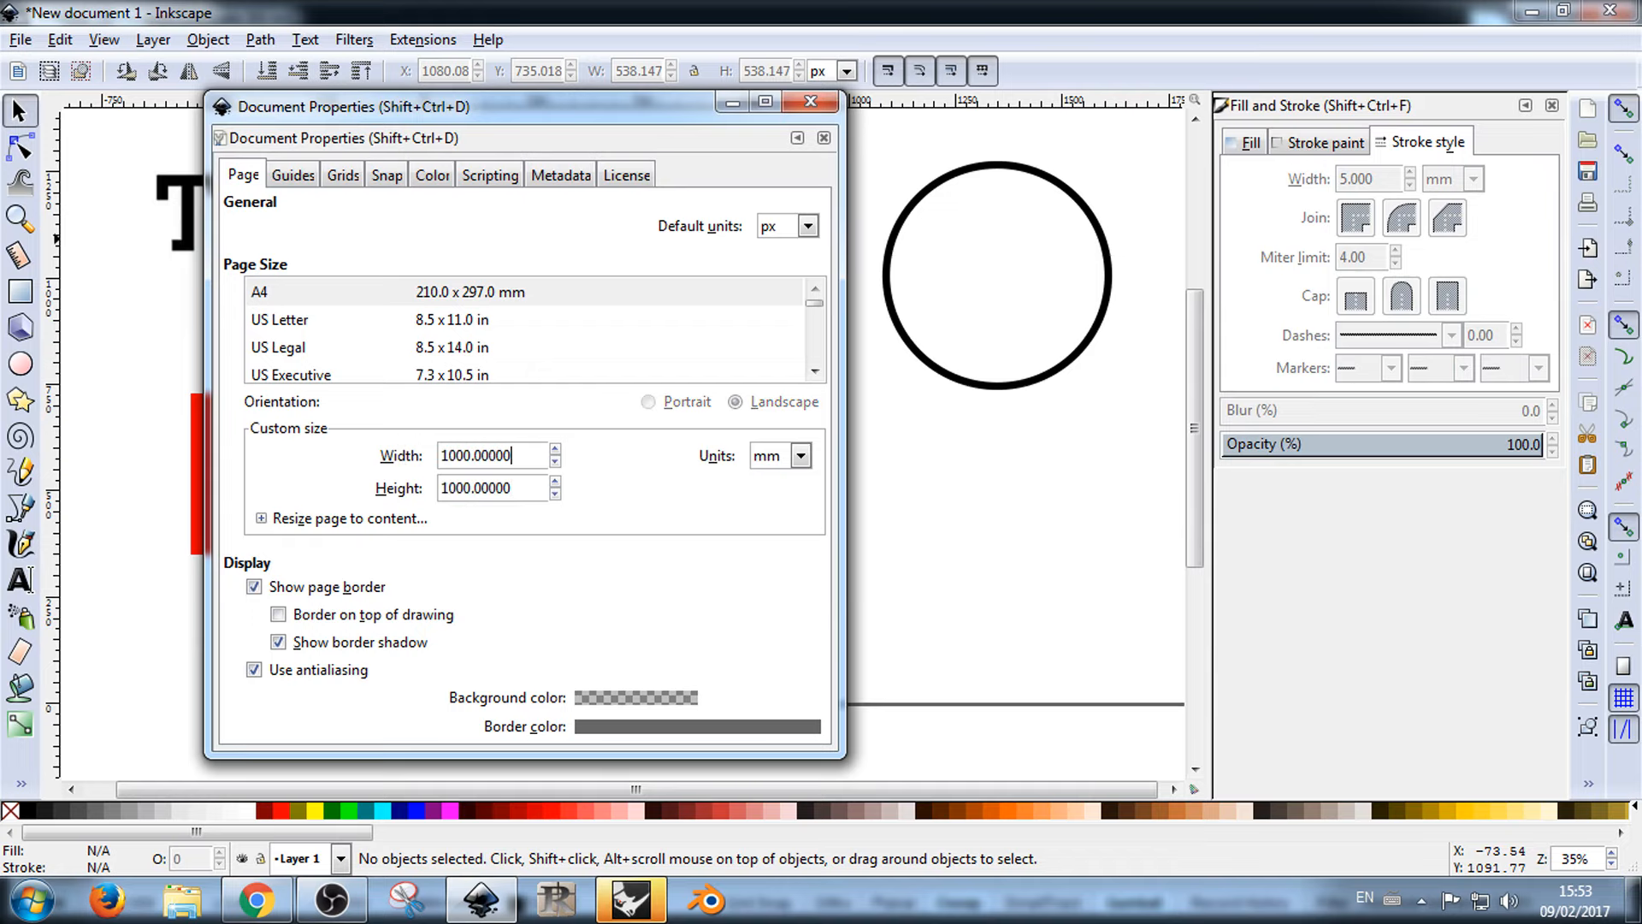
Step: Expand the resize-to-content options, change the document's default units to mm and close the document properties
{"action": "left_click", "coordinate": [694, 516]}
{"action": "left_click_drag", "start_coordinate": [686, 111], "coordinate": [609, 86]}
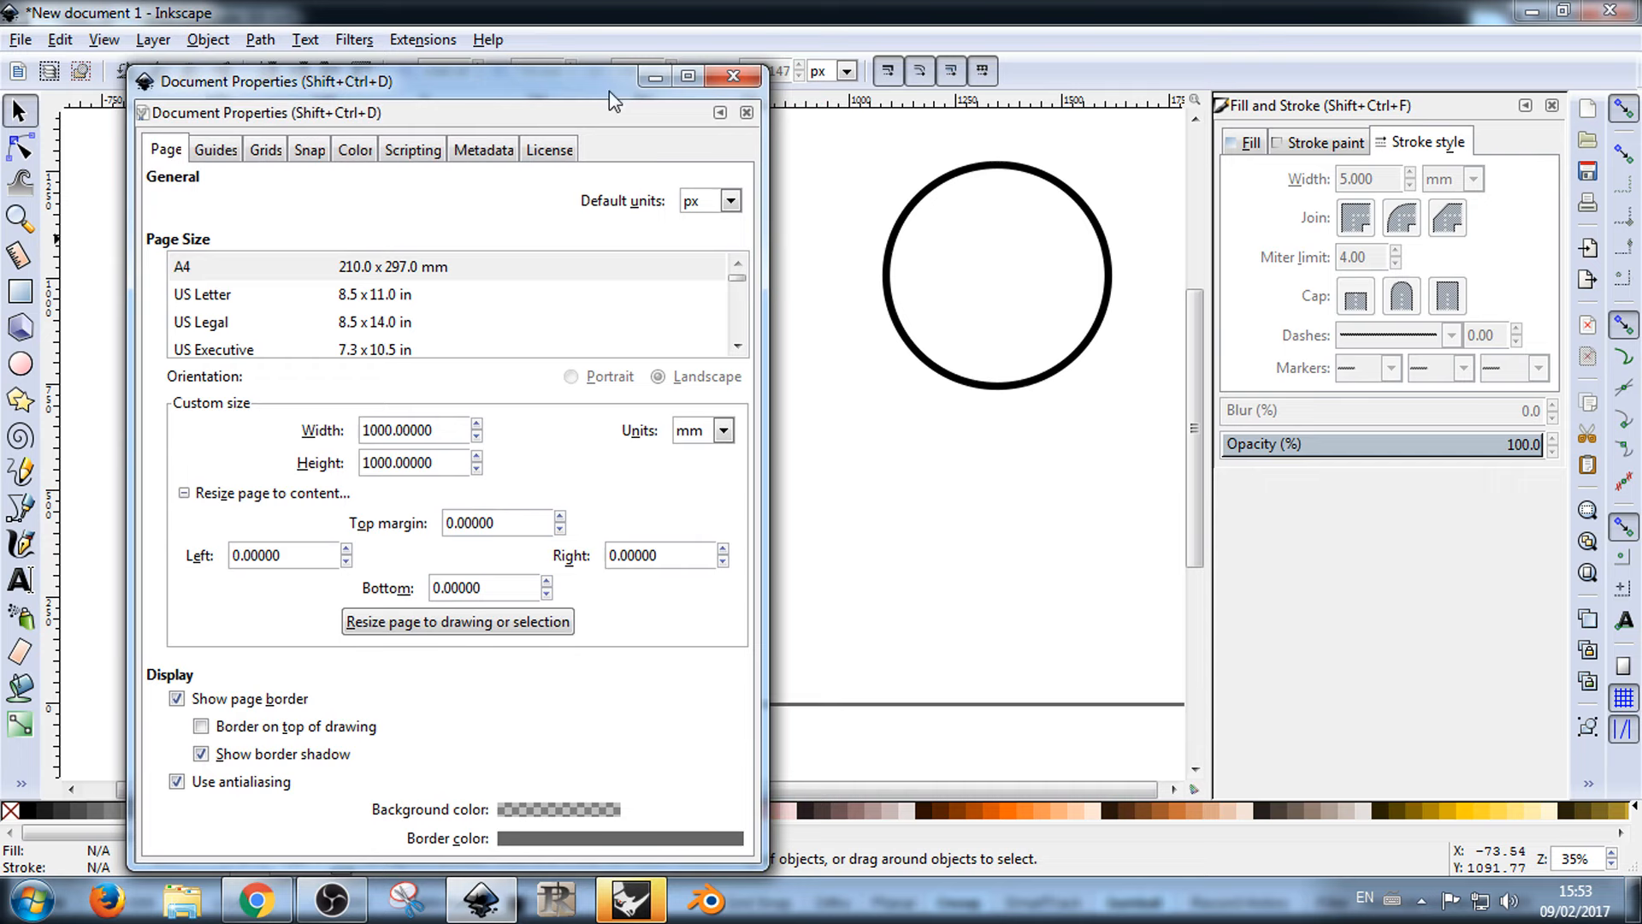
{"action": "left_click", "coordinate": [729, 202]}
{"action": "left_click", "coordinate": [728, 345]}
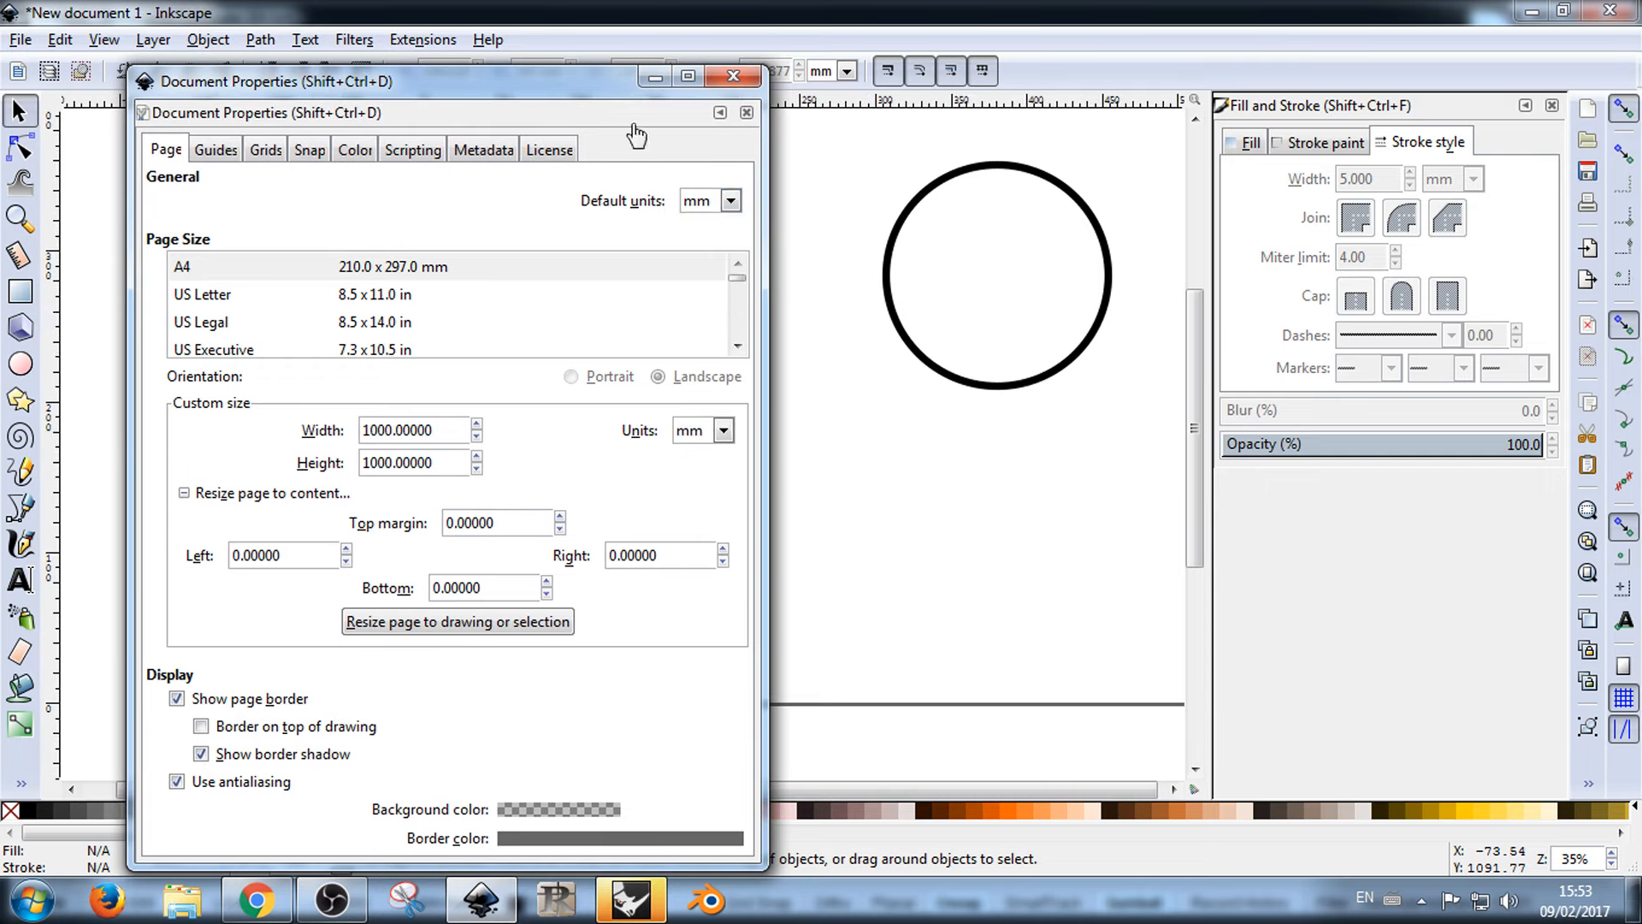
{"action": "left_click_drag", "start_coordinate": [567, 87], "coordinate": [656, 51]}
{"action": "left_click", "coordinate": [821, 41]}
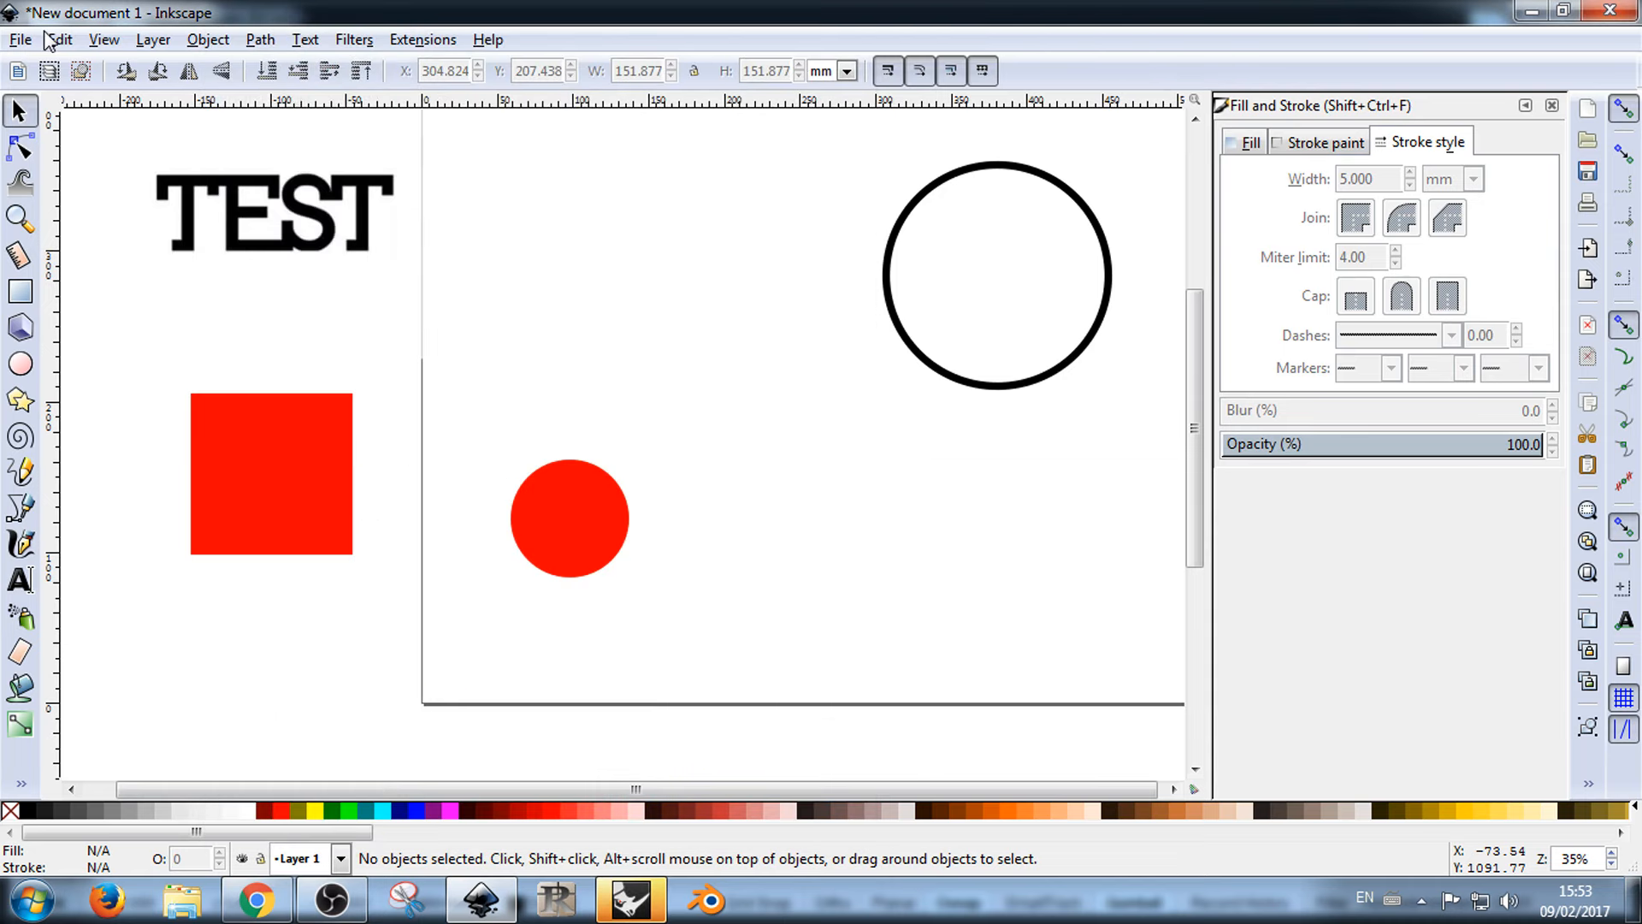
Step: Open the program preferences, examine the Interface language options, the Behavior settings and the Tools categories, and close them
{"action": "left_click", "coordinate": [20, 39]}
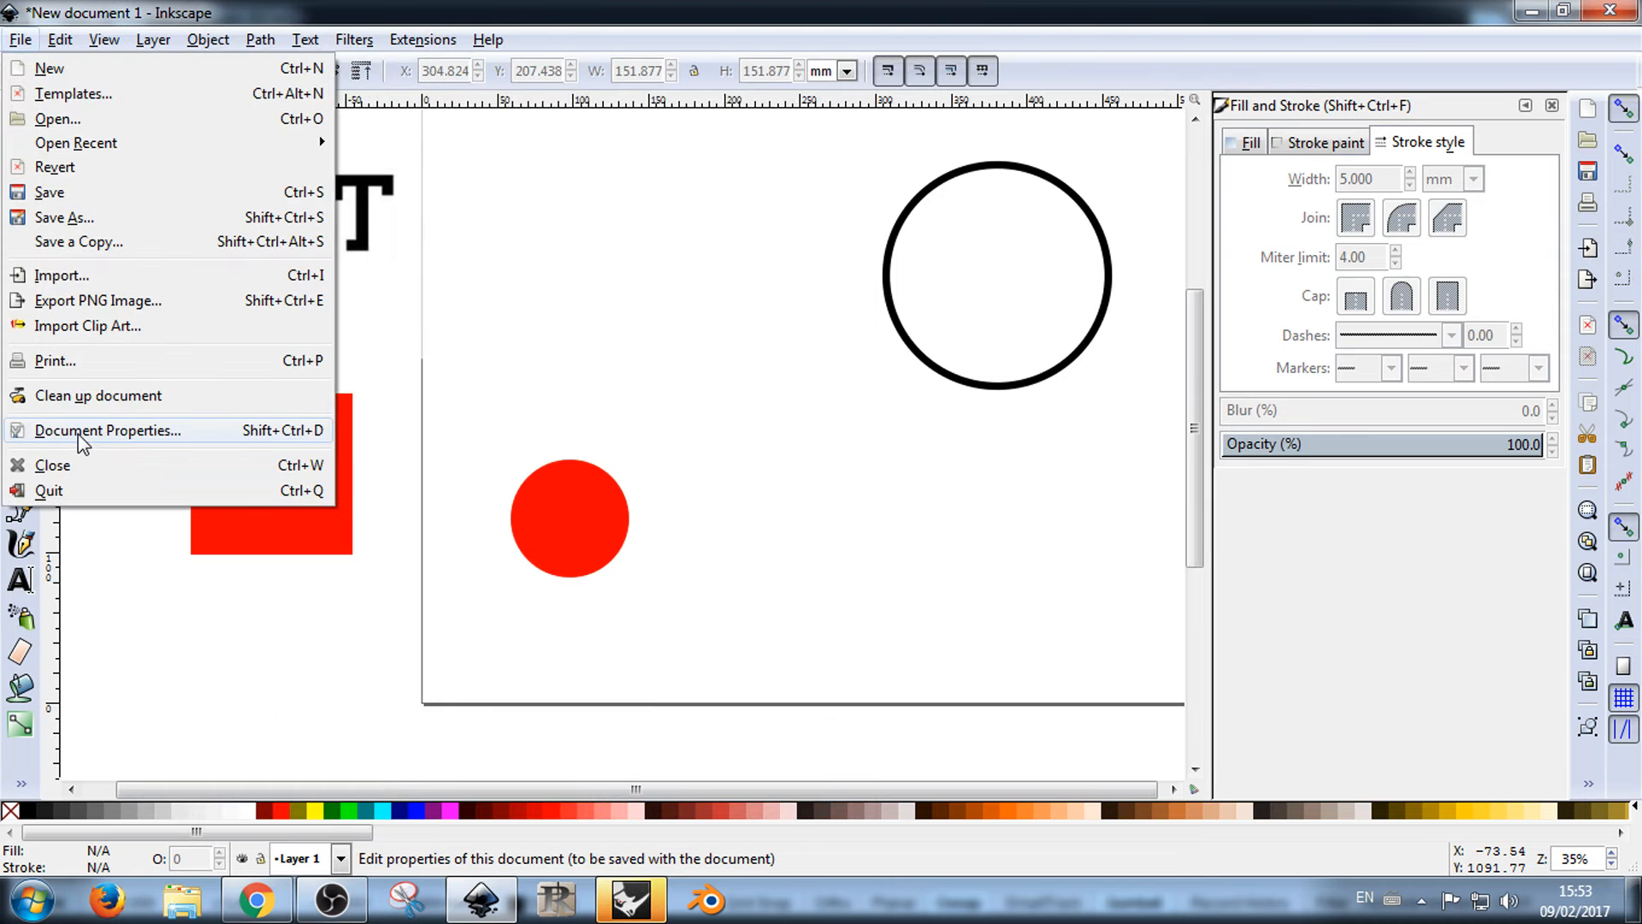
{"action": "key", "text": "Escape"}
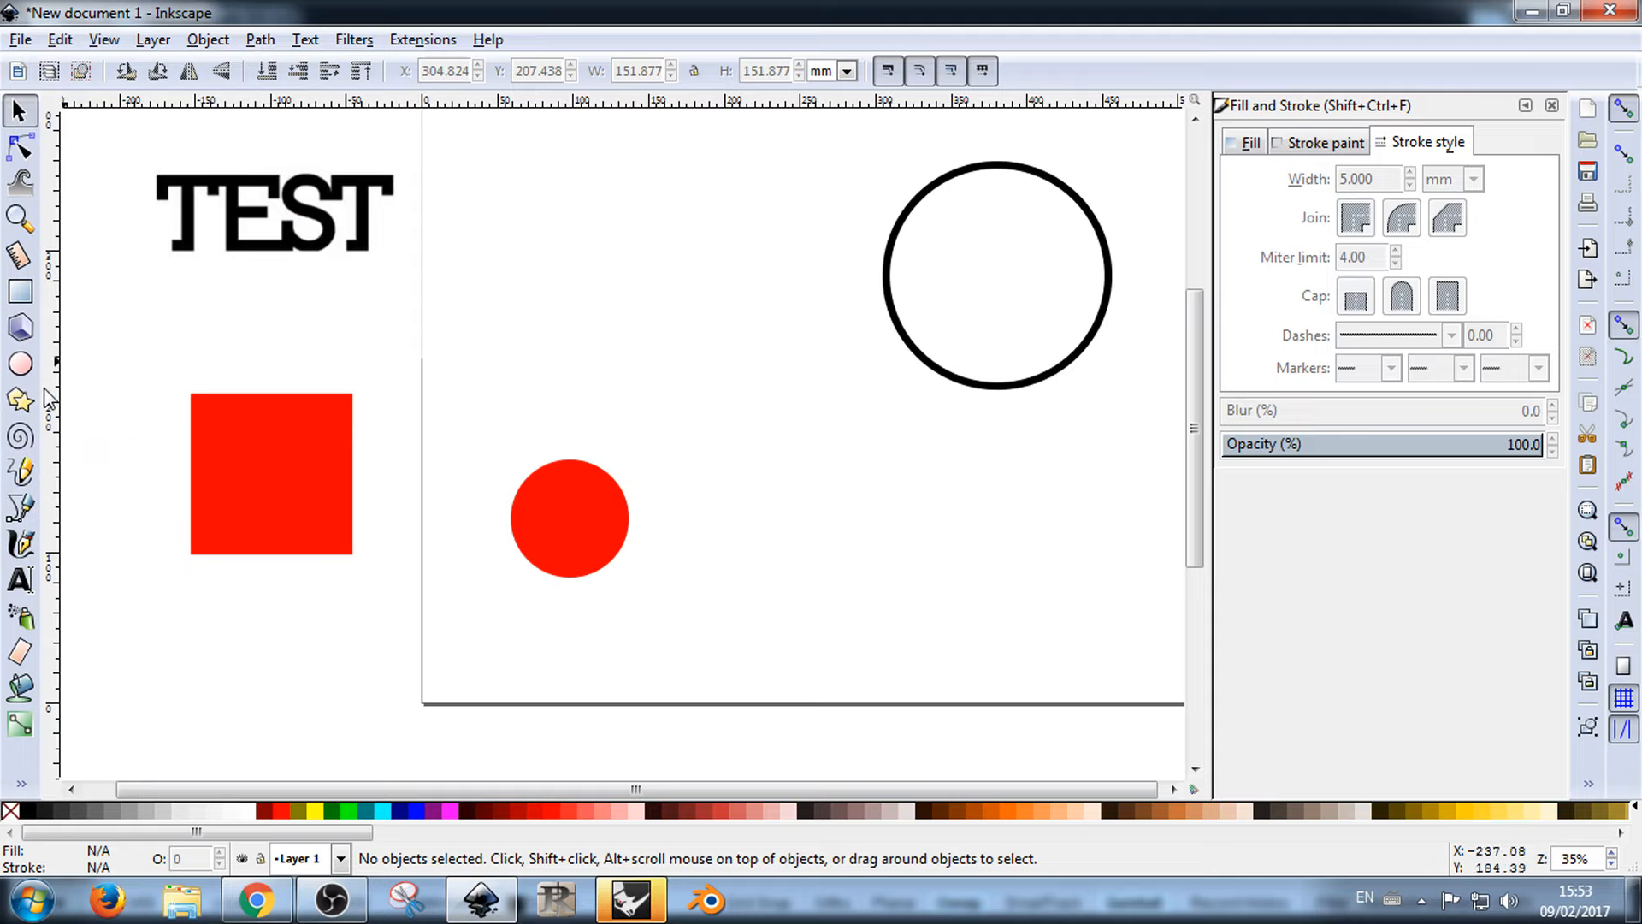
{"action": "left_click", "coordinate": [105, 40]}
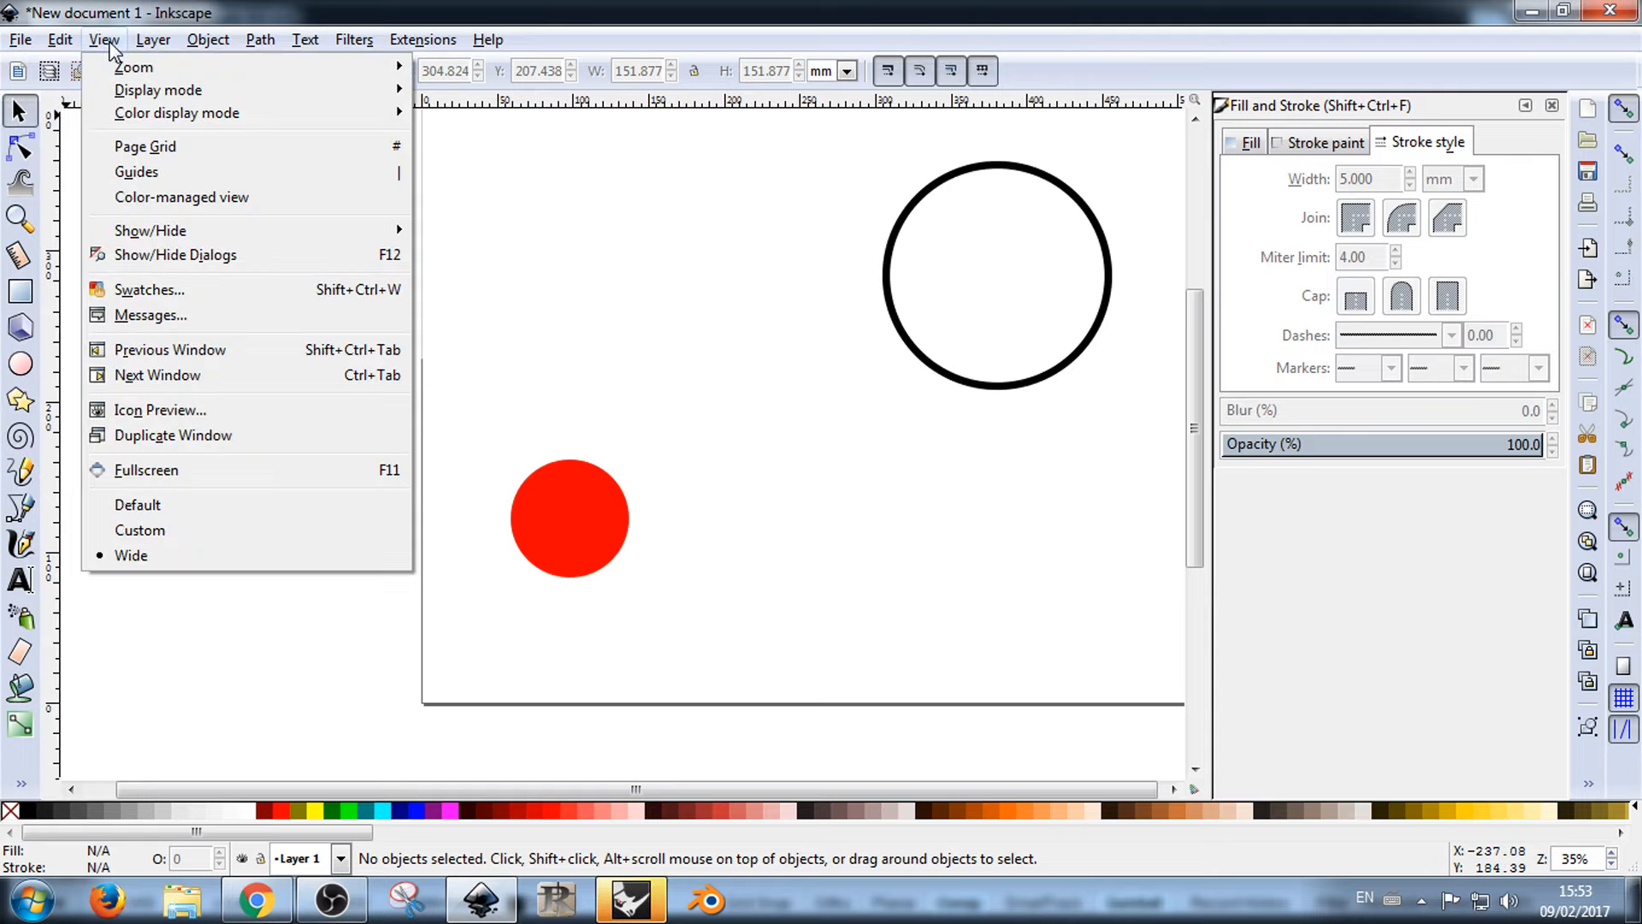
{"action": "mouse_move", "coordinate": [60, 40]}
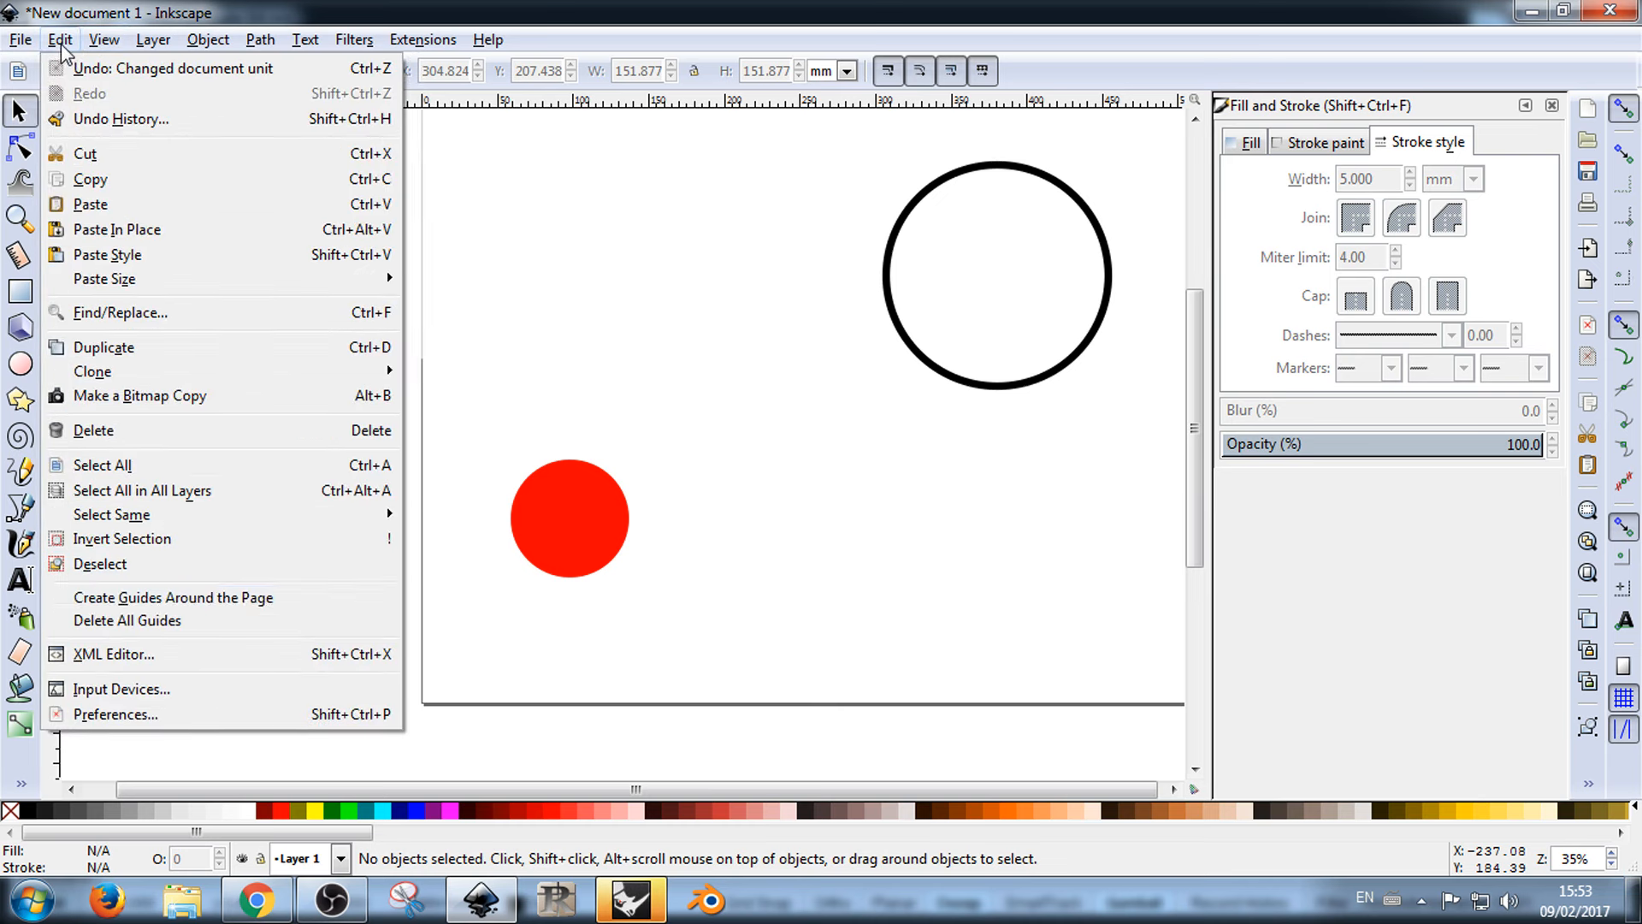
{"action": "left_click", "coordinate": [190, 715]}
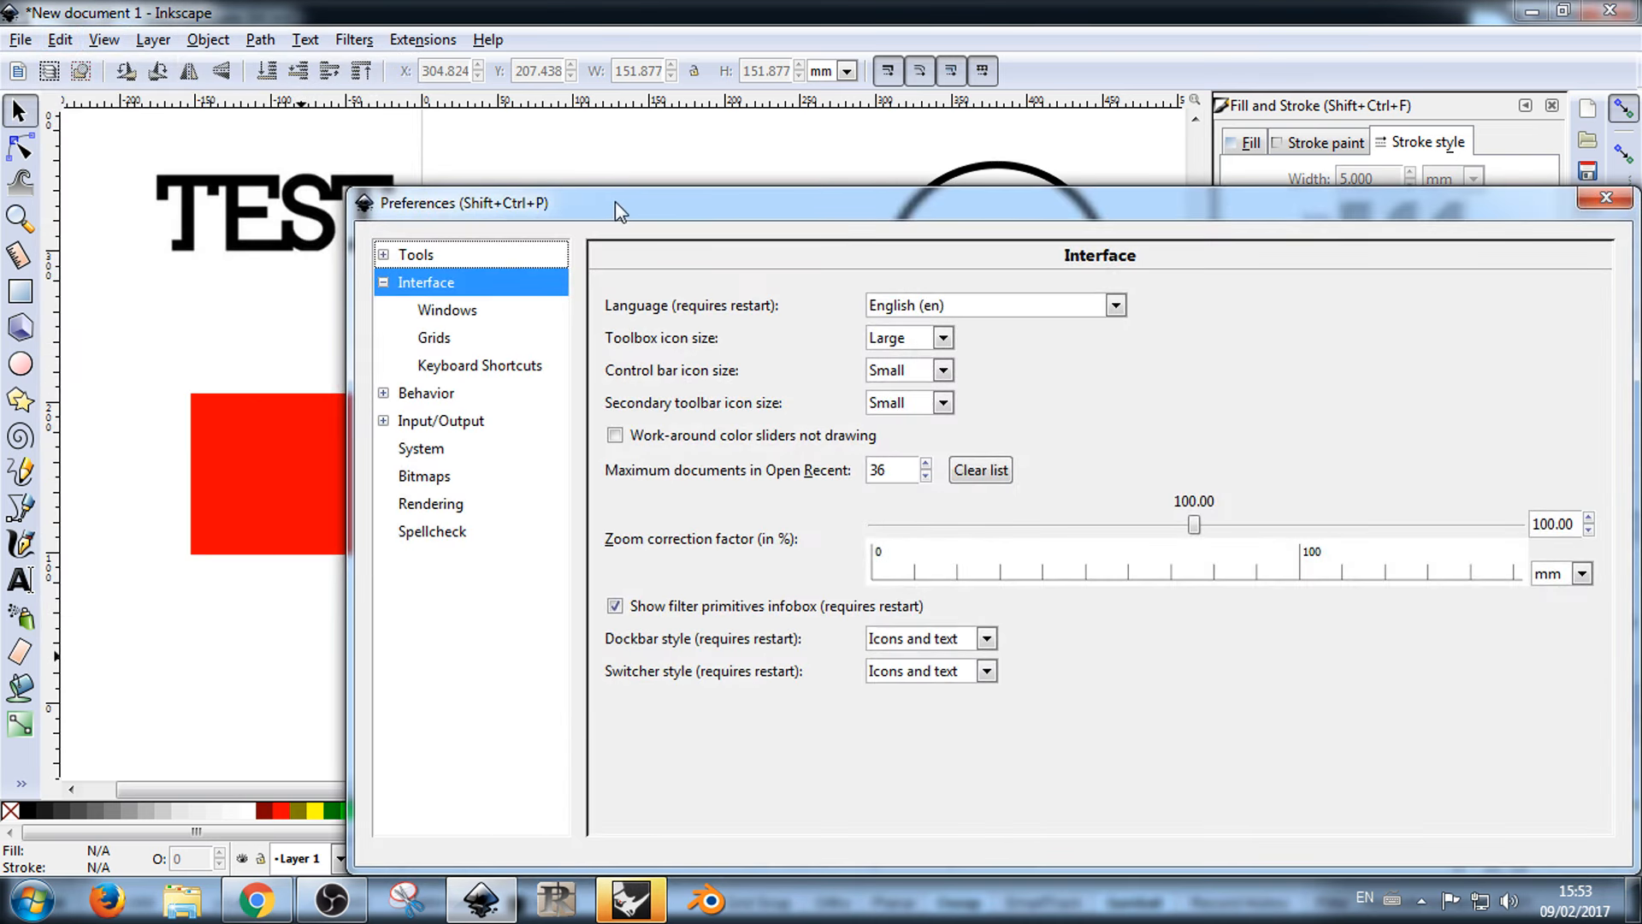
{"action": "left_click_drag", "start_coordinate": [614, 202], "coordinate": [359, 111]}
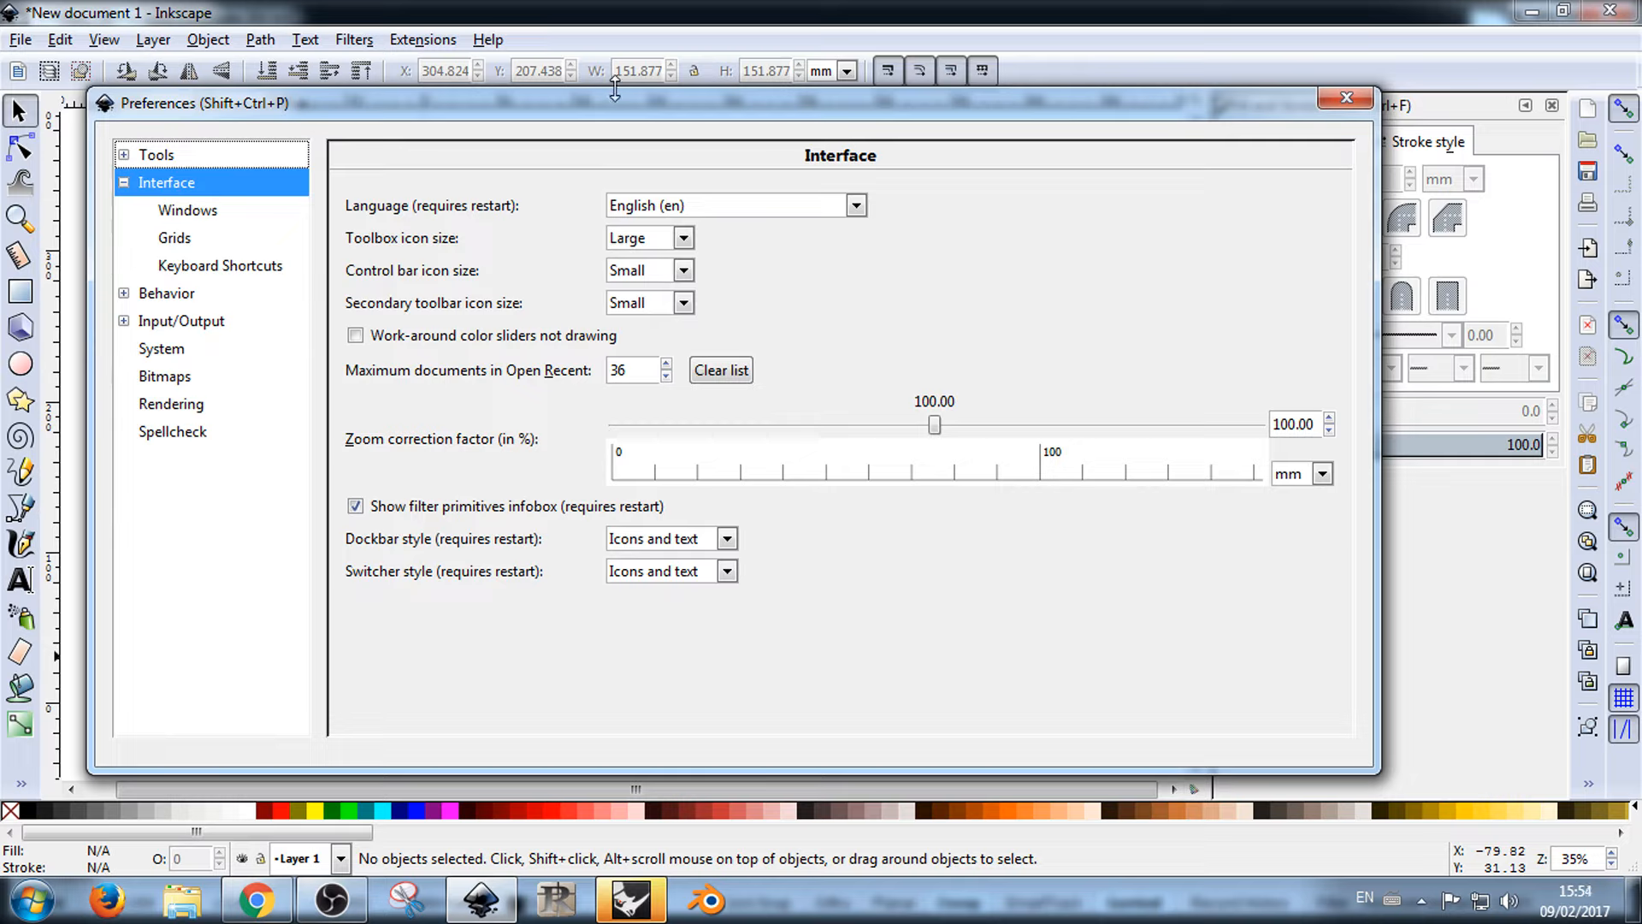
{"action": "left_click_drag", "start_coordinate": [625, 107], "coordinate": [646, 107]}
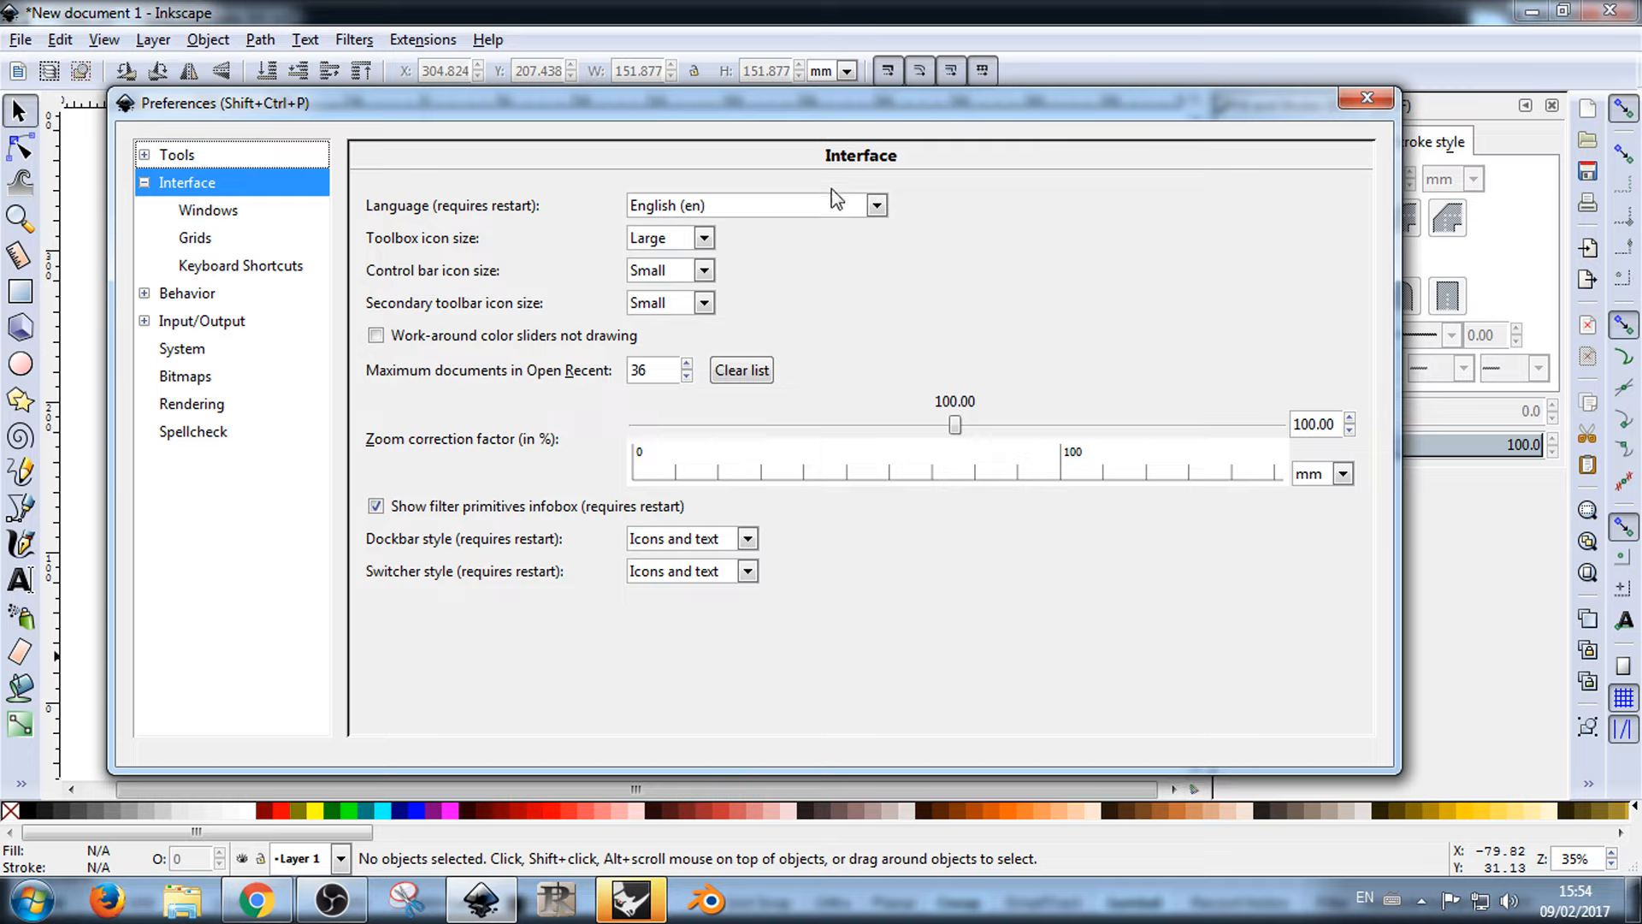
{"action": "left_click", "coordinate": [874, 205]}
{"action": "left_click", "coordinate": [1190, 262]}
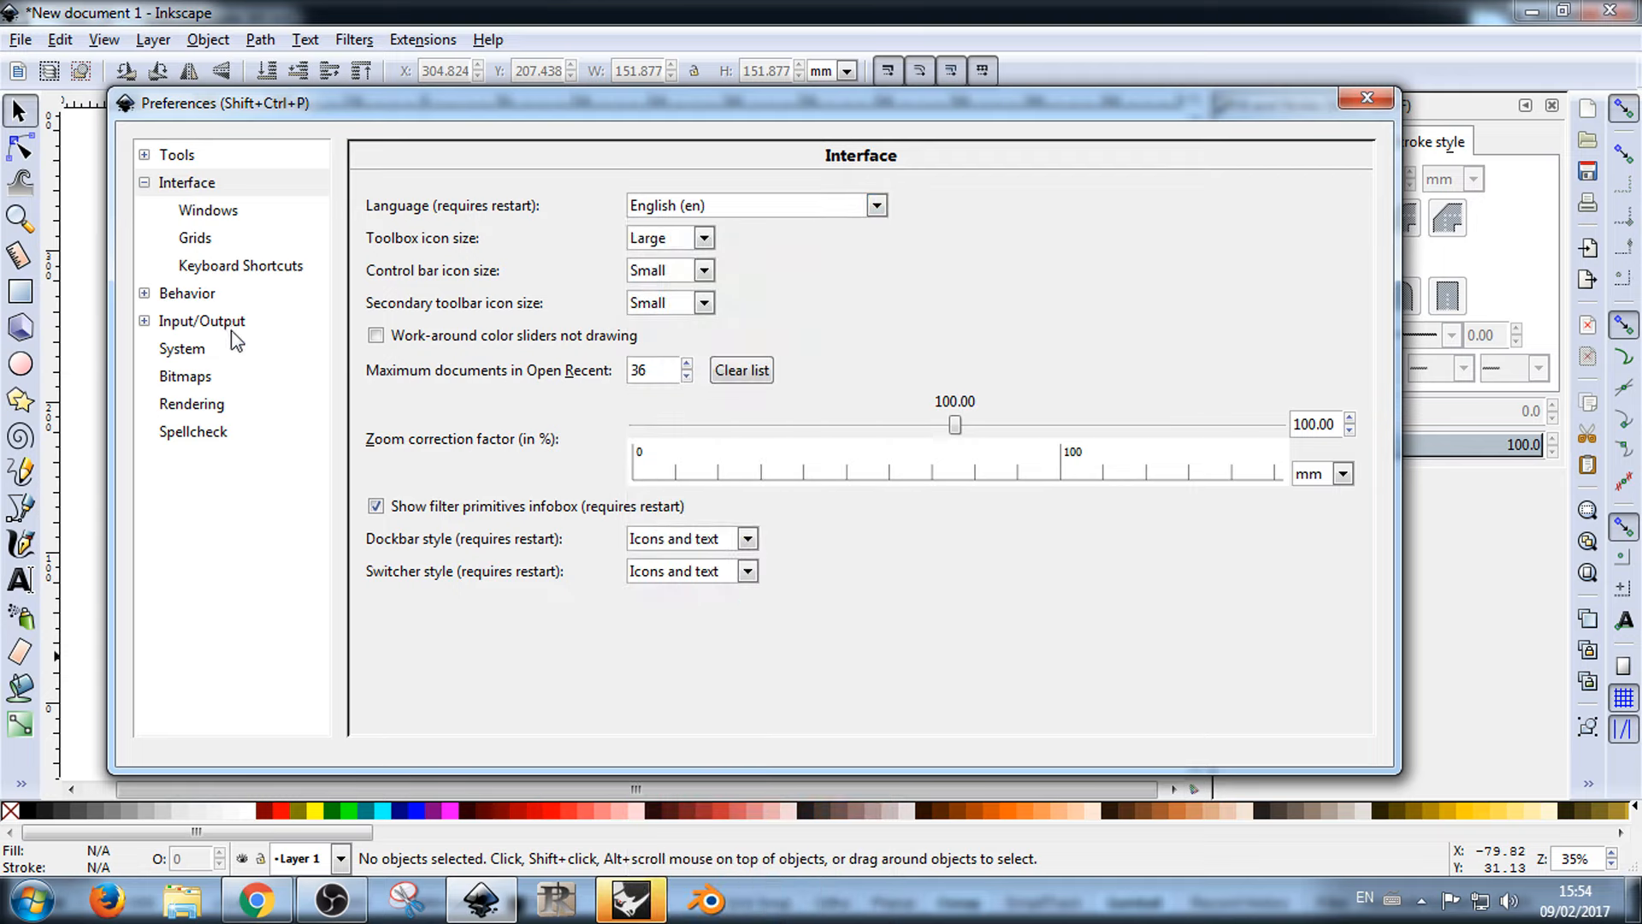
{"action": "left_click", "coordinate": [216, 301]}
{"action": "left_click", "coordinate": [143, 155]}
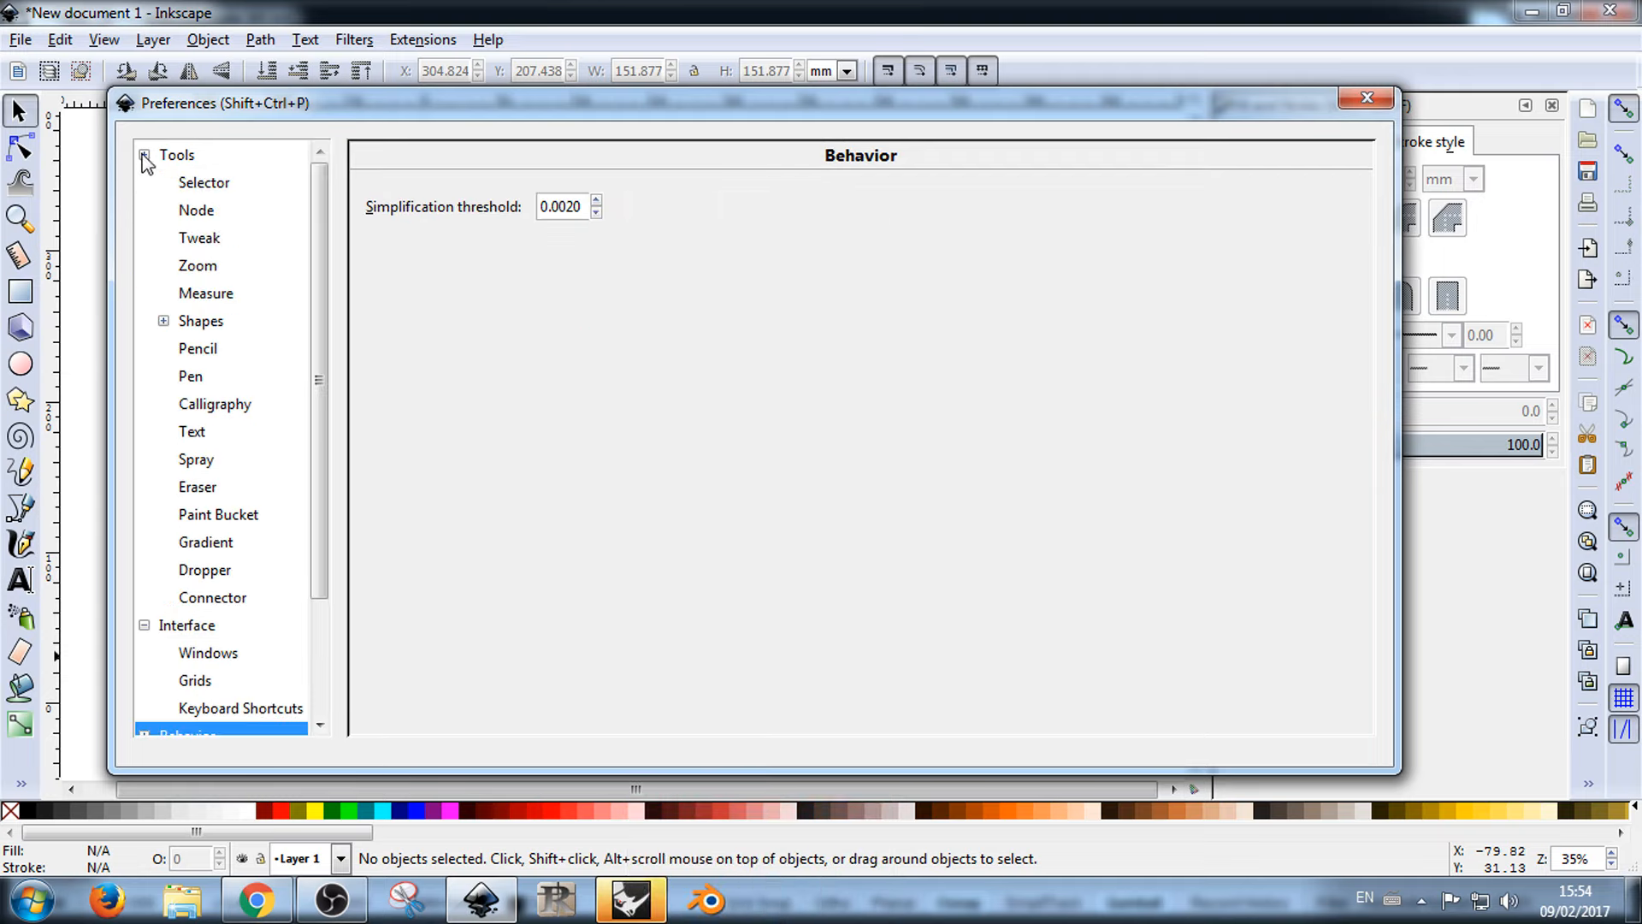
{"action": "left_click", "coordinate": [1367, 98]}
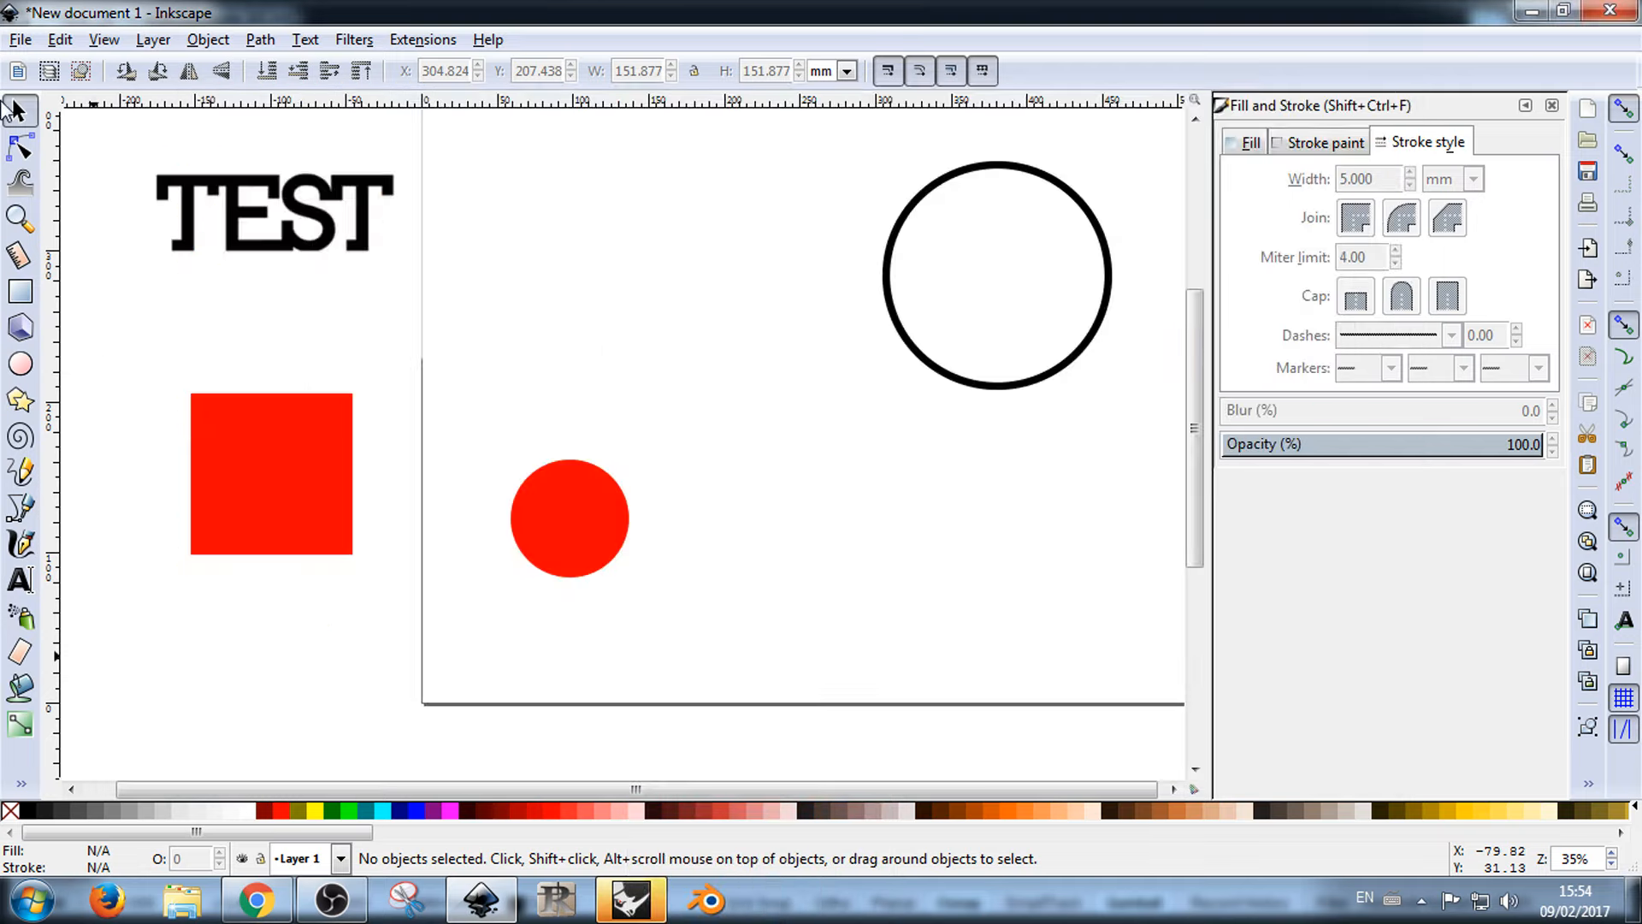
Step: Reopen the document properties at the page settings and move the dialog clear of the large circle
{"action": "left_click", "coordinate": [19, 40]}
{"action": "left_click", "coordinate": [135, 432]}
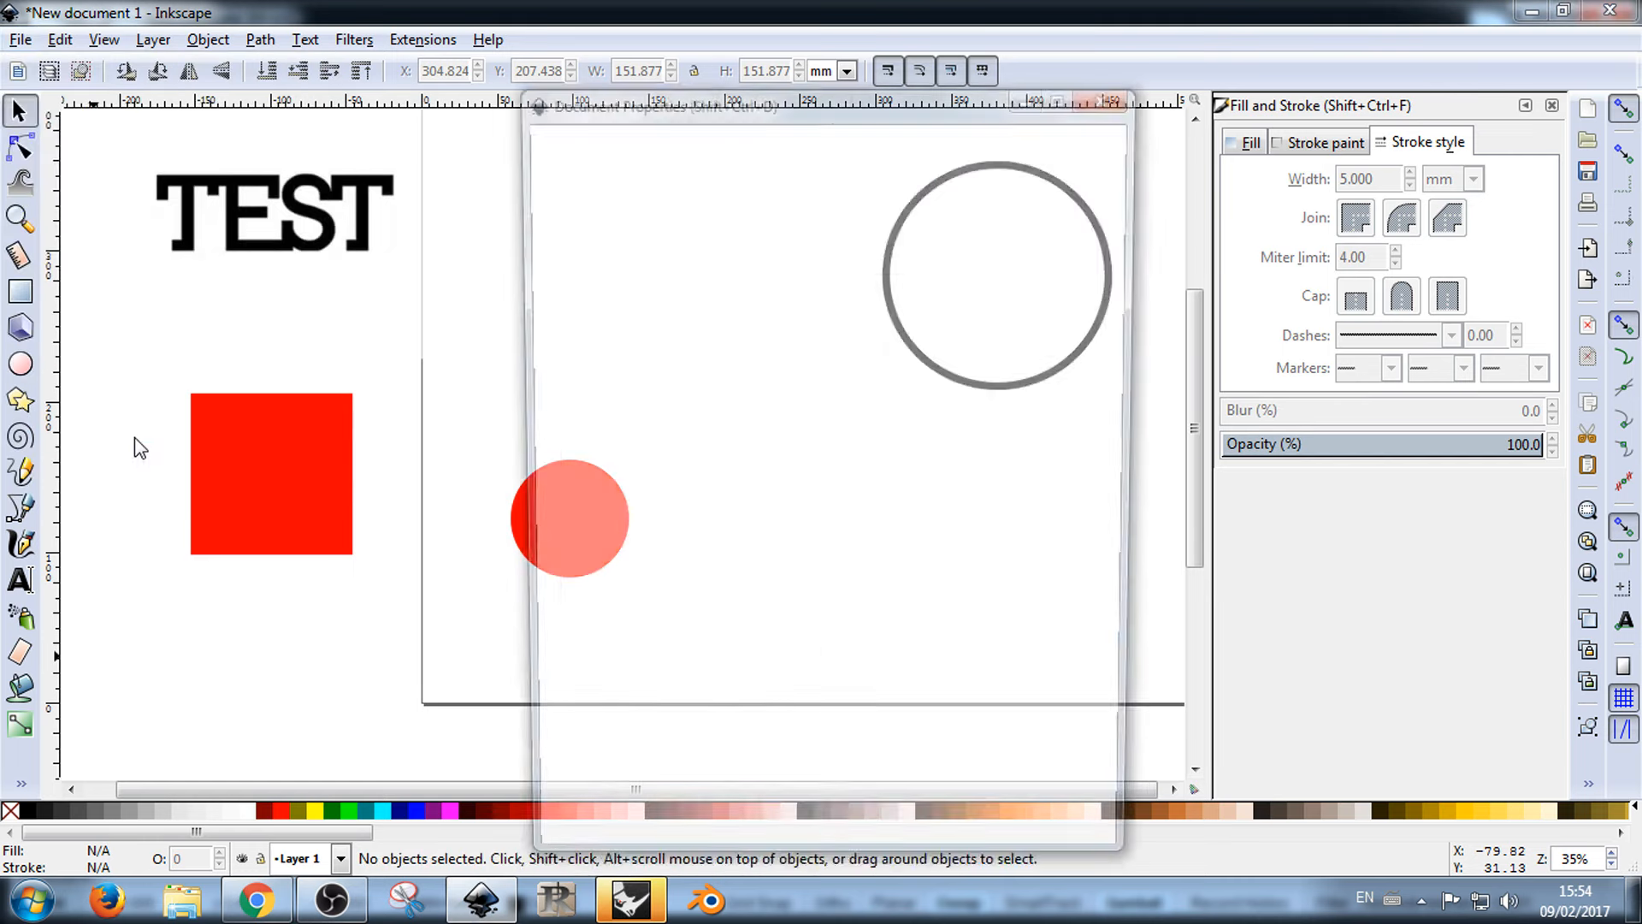
{"action": "left_click_drag", "start_coordinate": [784, 91], "coordinate": [322, 88]}
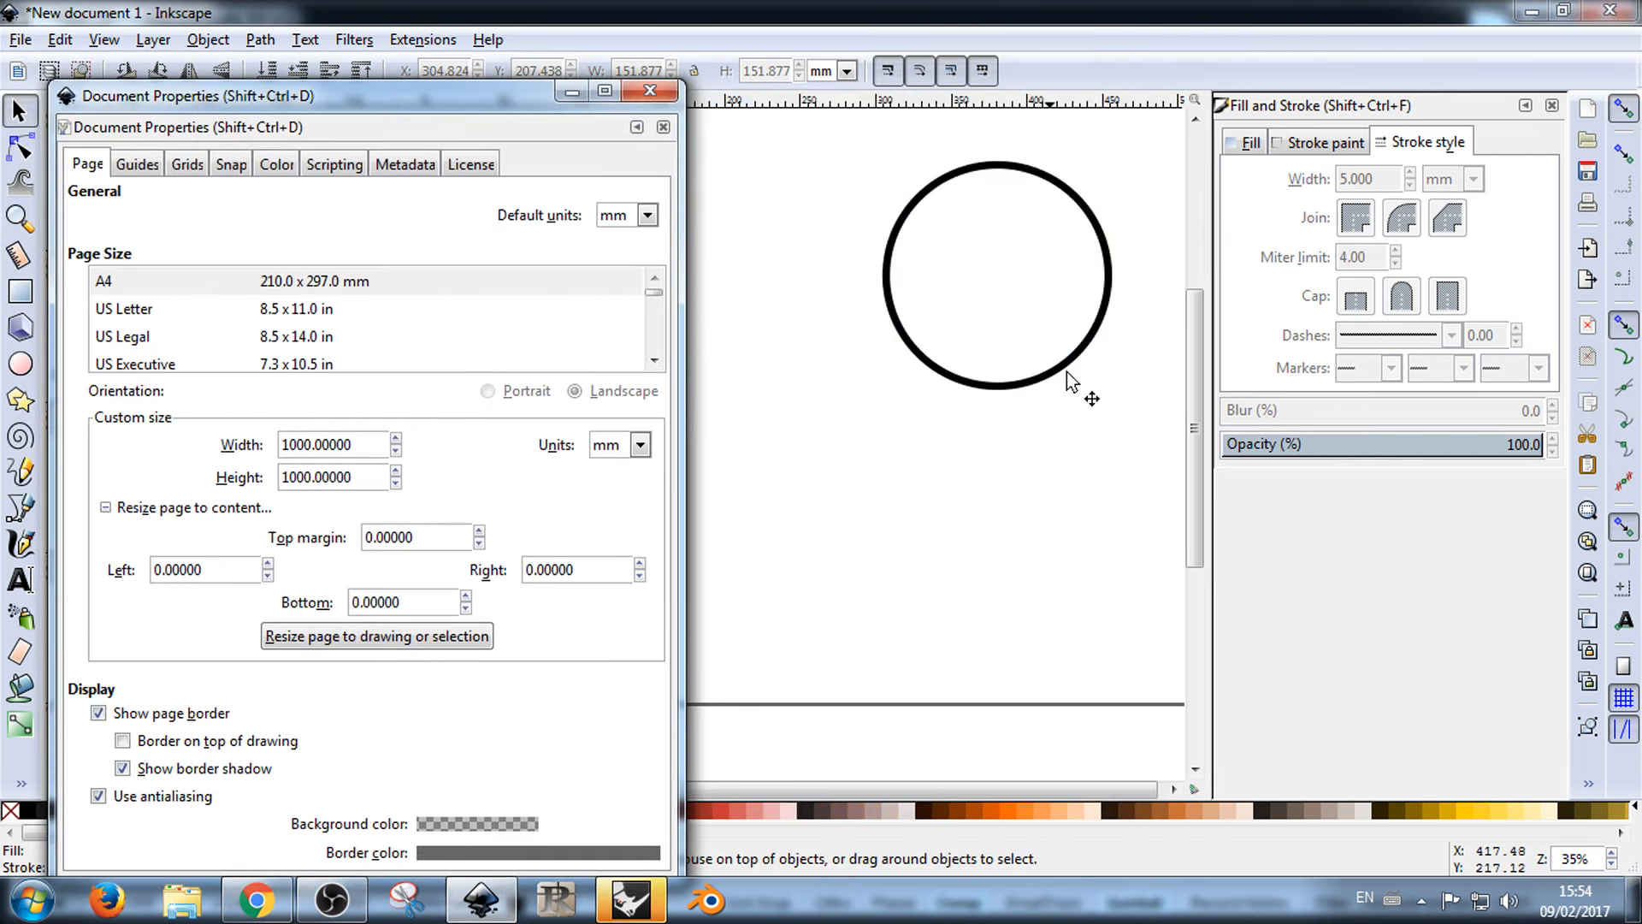
Step: Close the document properties, open the program preferences, look through the Tools, Interface and Behavior categories, and close them
{"action": "left_click", "coordinate": [650, 90]}
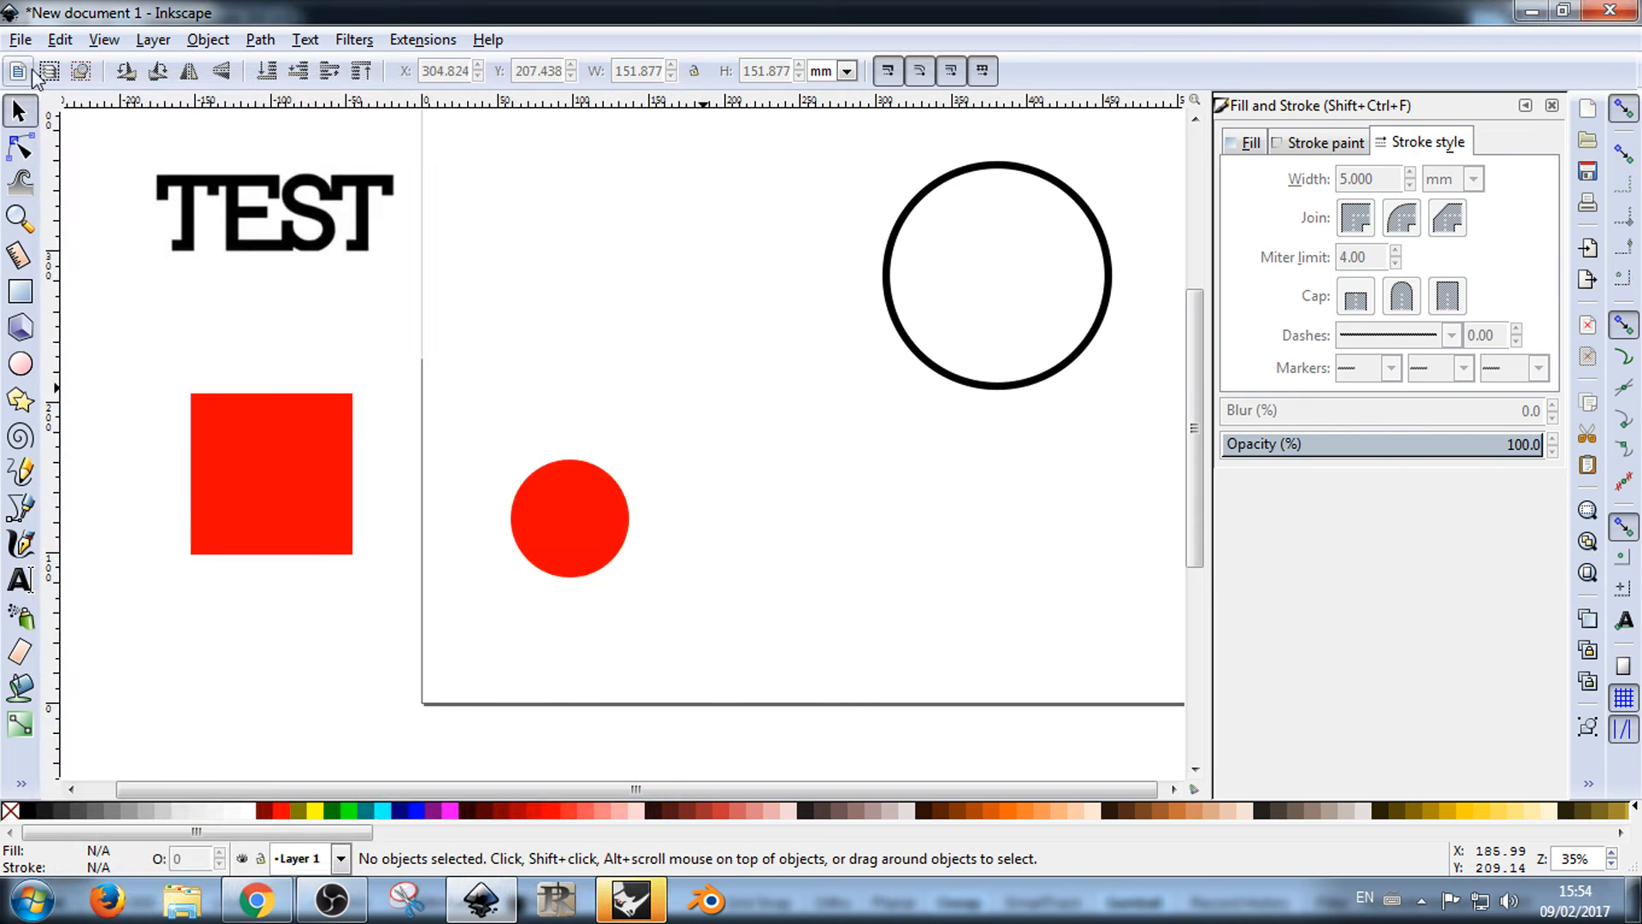
{"action": "left_click", "coordinate": [104, 40]}
{"action": "mouse_move", "coordinate": [67, 43]}
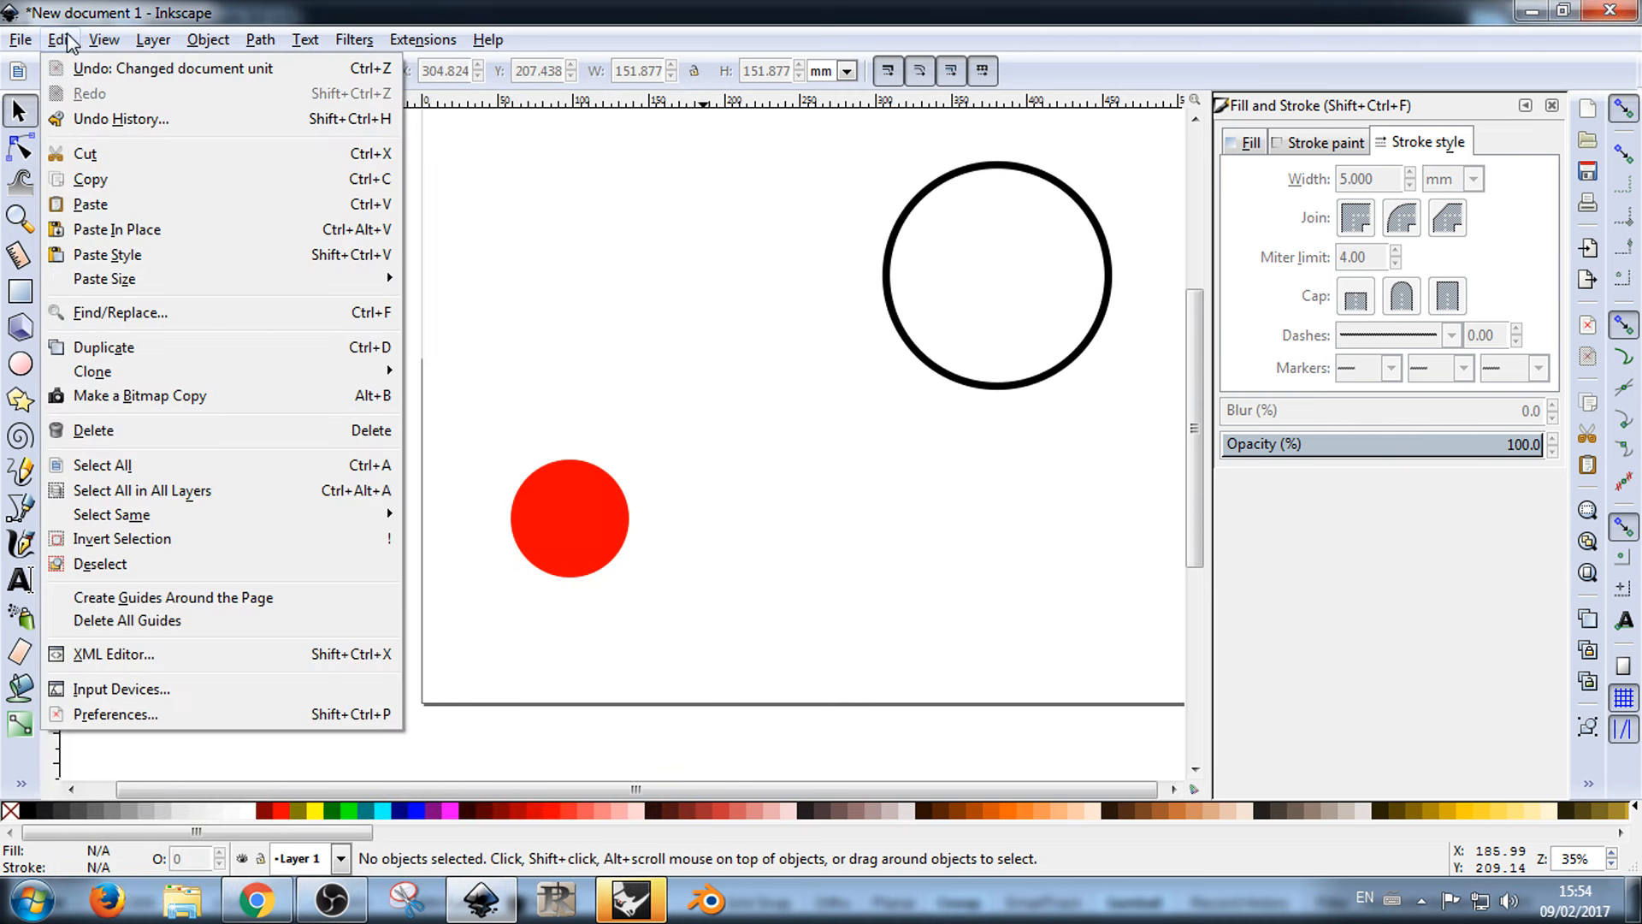
{"action": "left_click", "coordinate": [174, 725]}
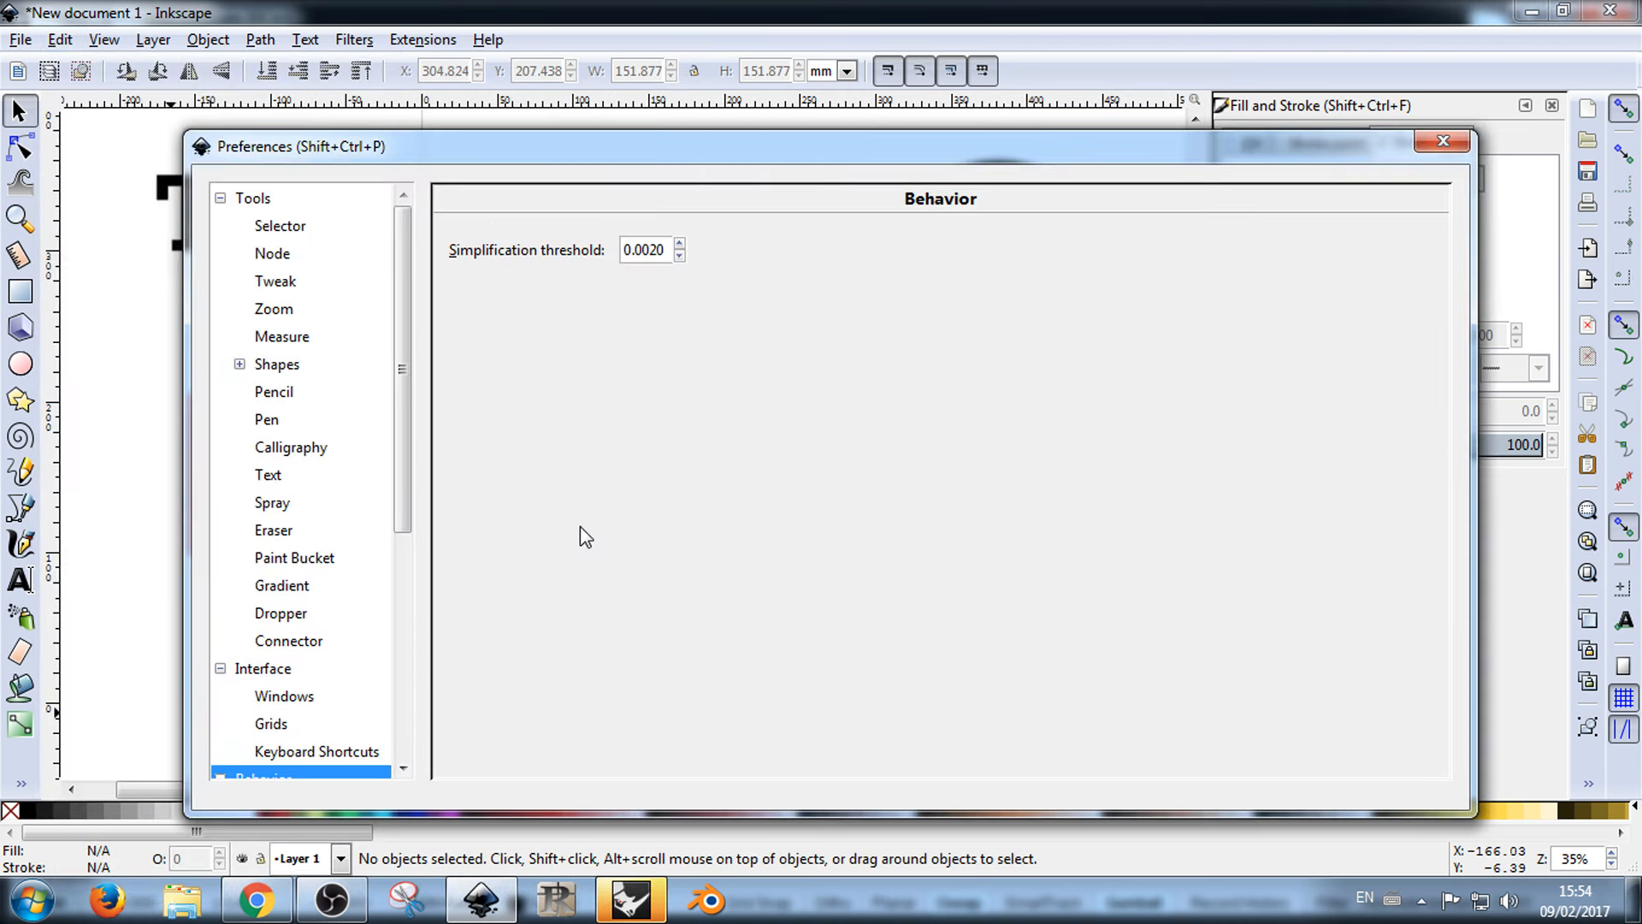
{"action": "left_click_drag", "start_coordinate": [404, 483], "coordinate": [407, 591]}
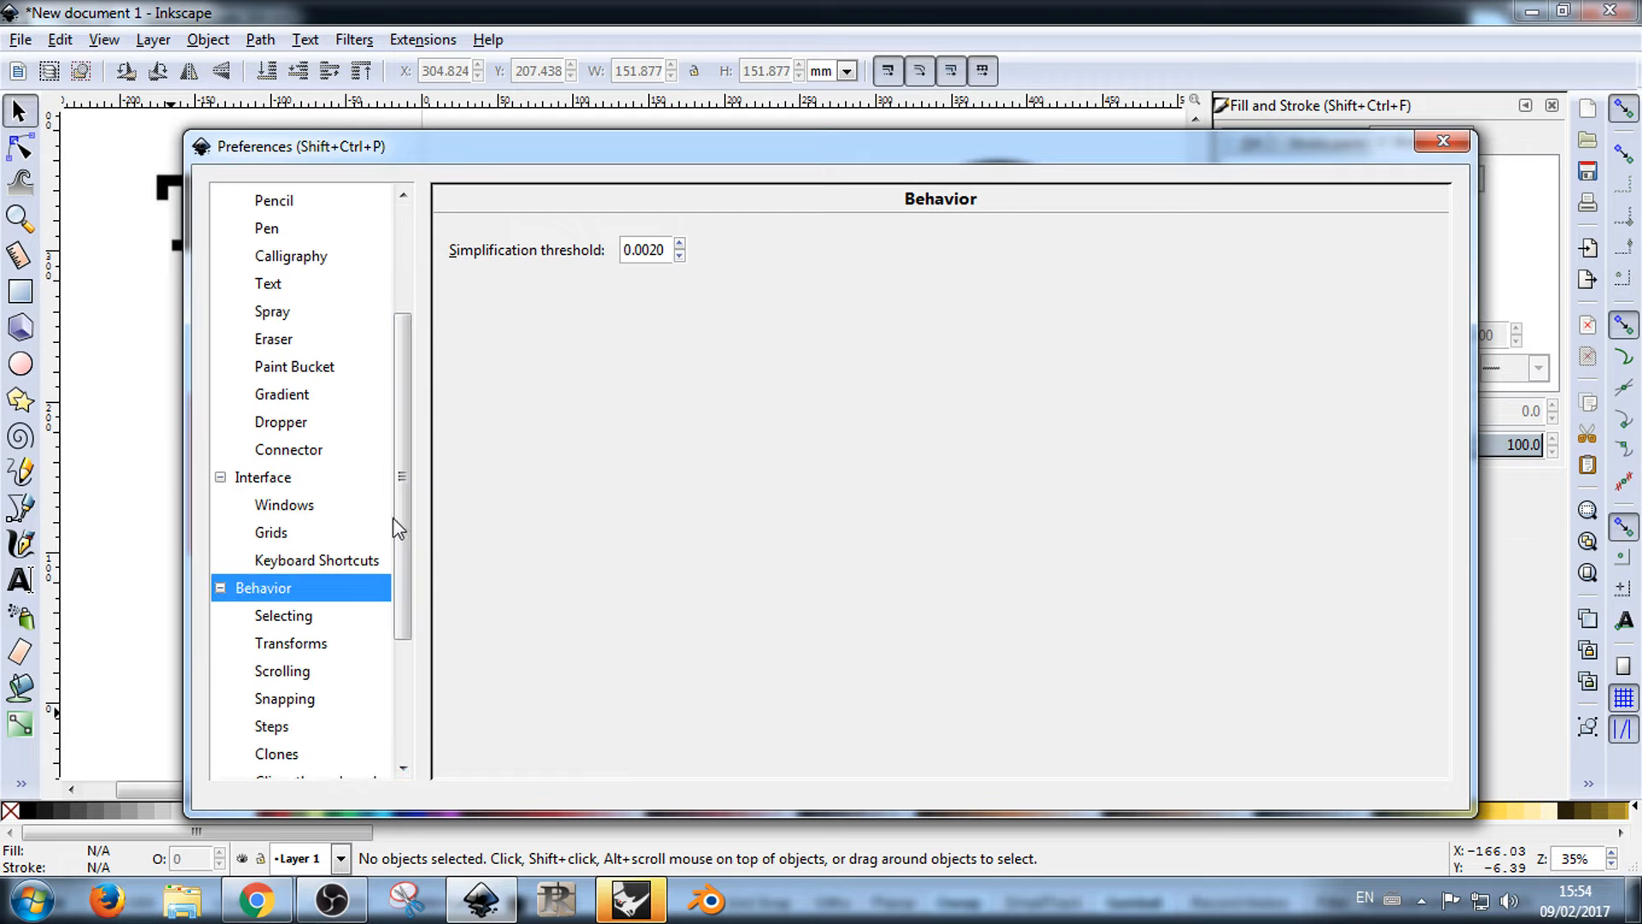
{"action": "left_click", "coordinate": [335, 359]}
{"action": "left_click", "coordinate": [329, 312]}
{"action": "left_click", "coordinate": [1442, 142]}
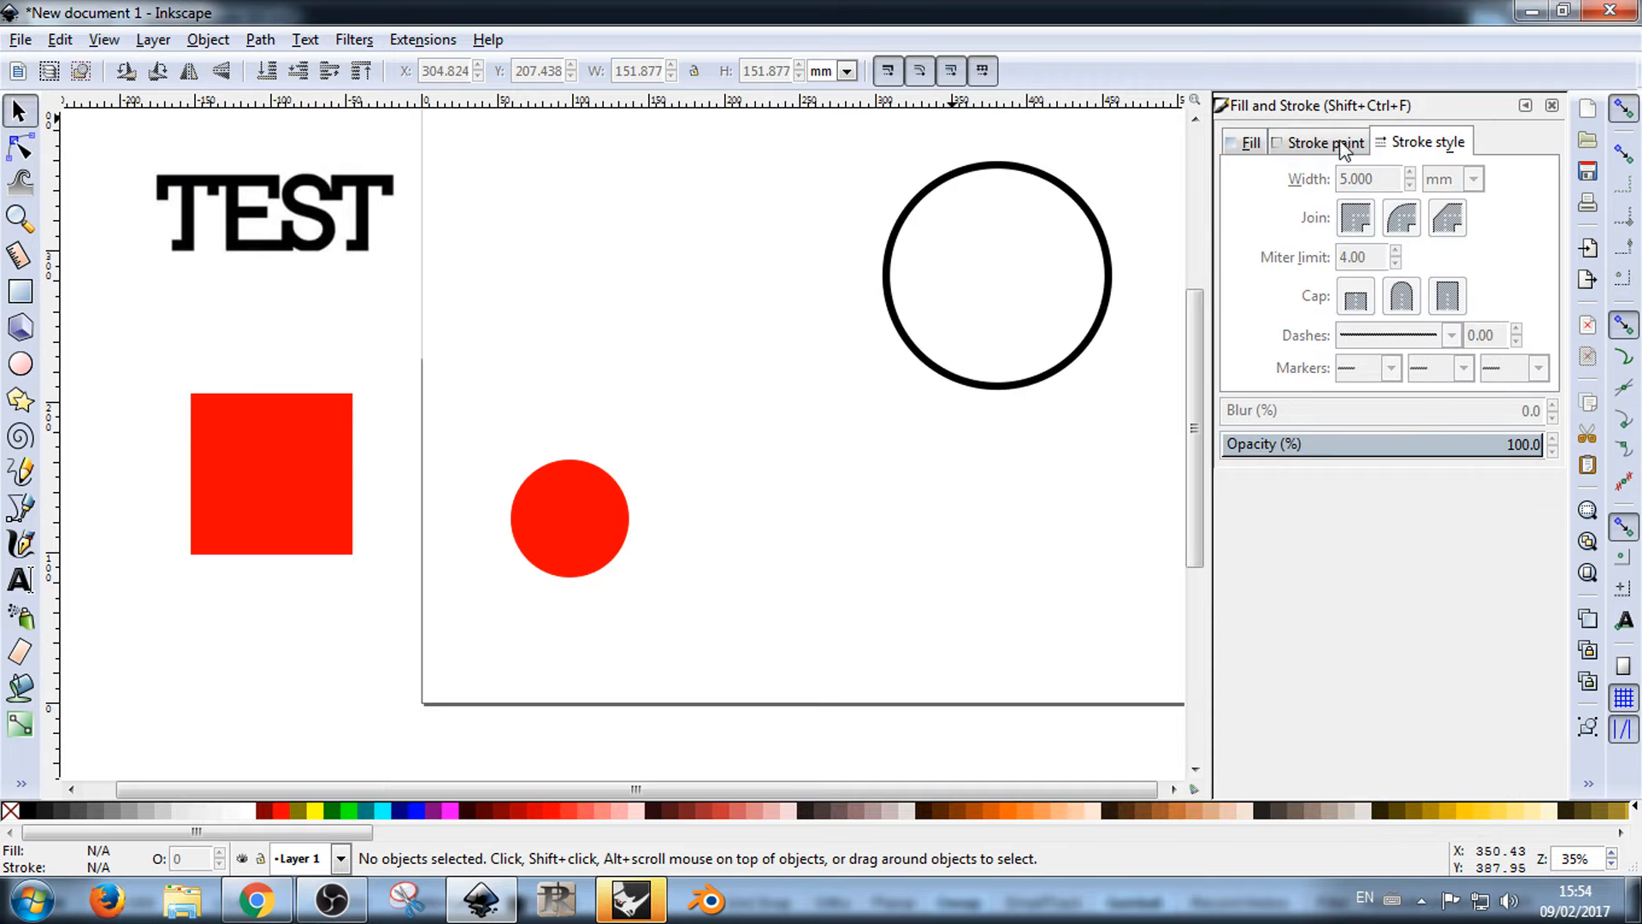
Step: Move the red square and small red circle off the page to its left, and shift the outlined circle toward the page's left edge
{"action": "scroll", "coordinate": [613, 399], "scroll_direction": "down", "scroll_amount": 3}
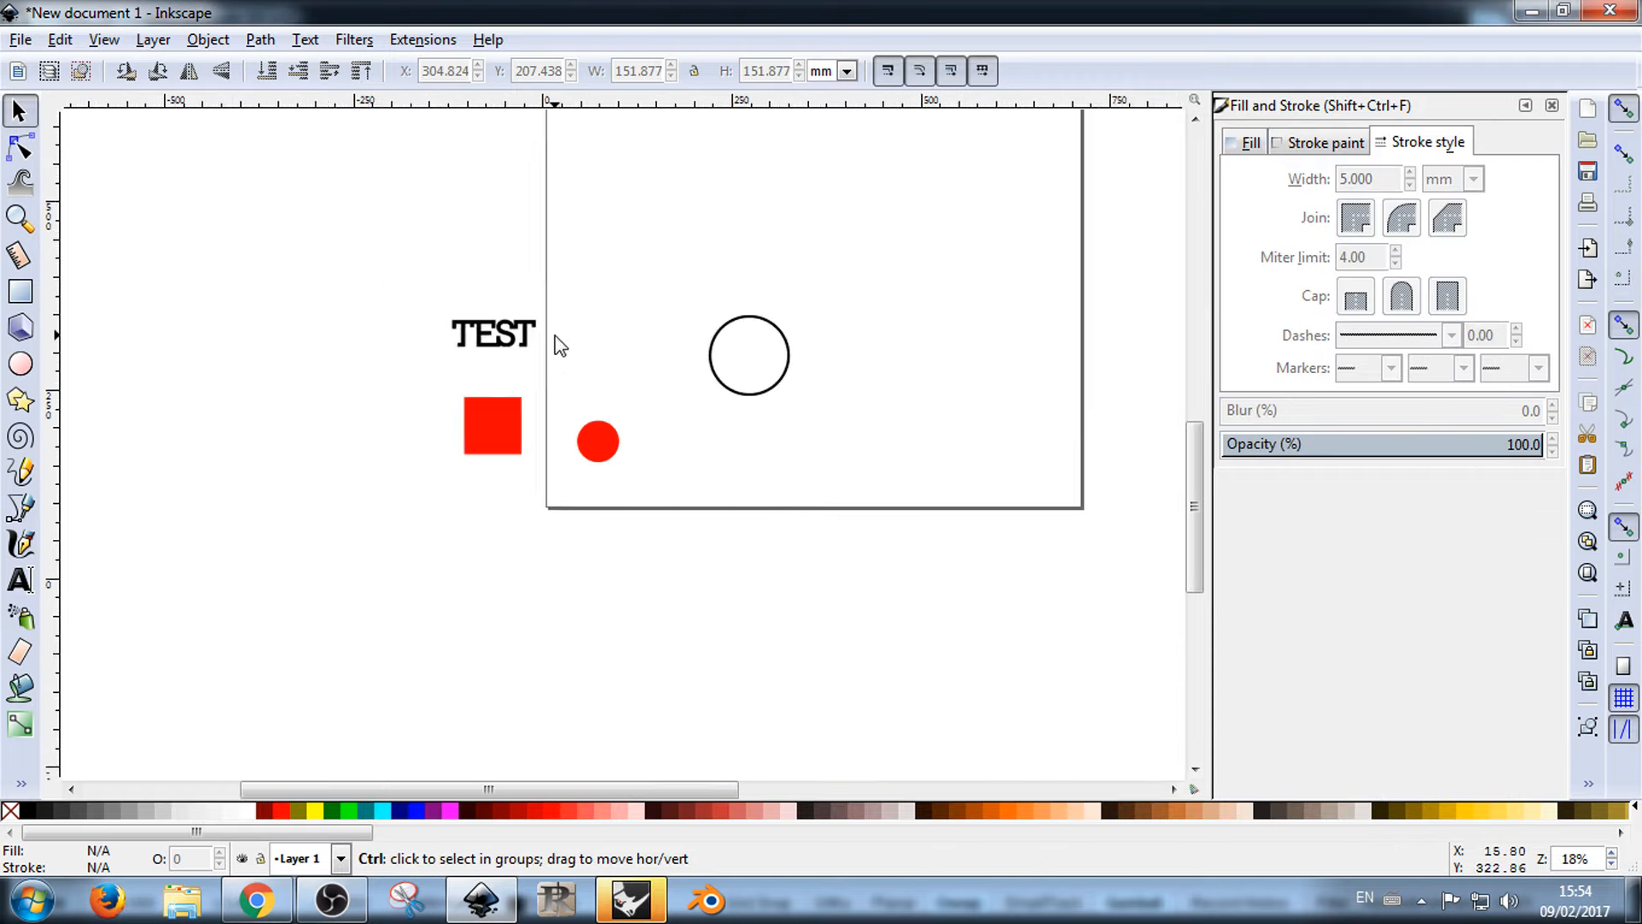
{"action": "scroll", "coordinate": [556, 334], "scroll_direction": "up", "scroll_amount": 2}
{"action": "left_click", "coordinate": [343, 234]}
{"action": "left_click_drag", "start_coordinate": [455, 499], "coordinate": [239, 428]}
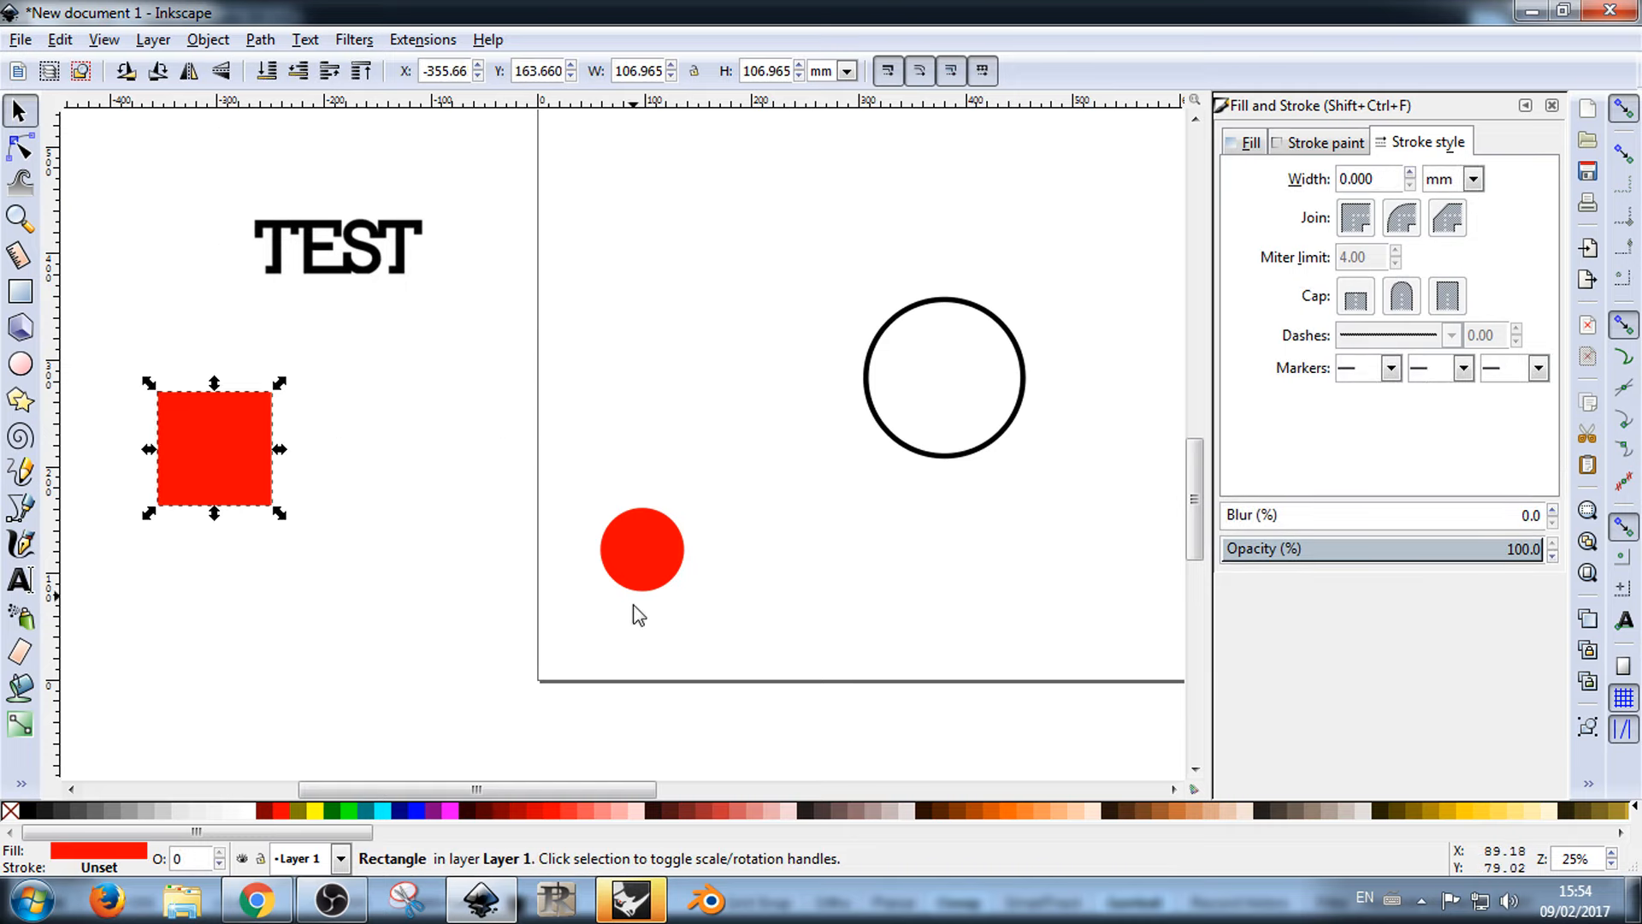
{"action": "left_click_drag", "start_coordinate": [635, 551], "coordinate": [282, 622]}
{"action": "left_click_drag", "start_coordinate": [896, 318], "coordinate": [780, 324]}
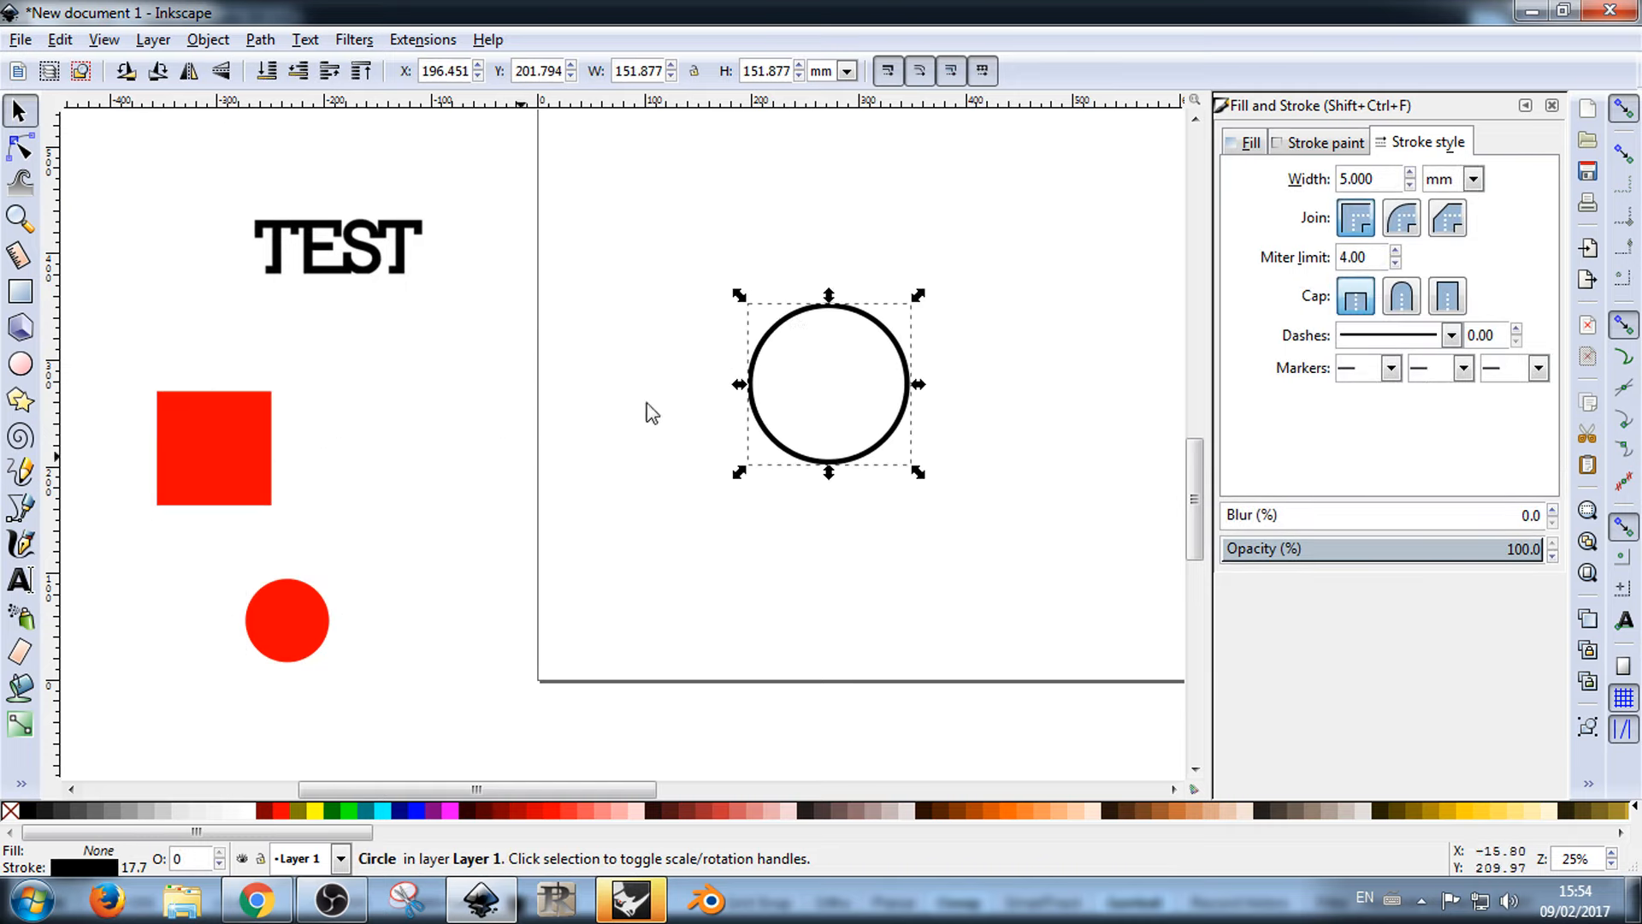
Step: Rearrange the red square and red circle beside the page so they sit diagonally apart, and clear the selection
{"action": "left_click_drag", "start_coordinate": [293, 652], "coordinate": [316, 503]}
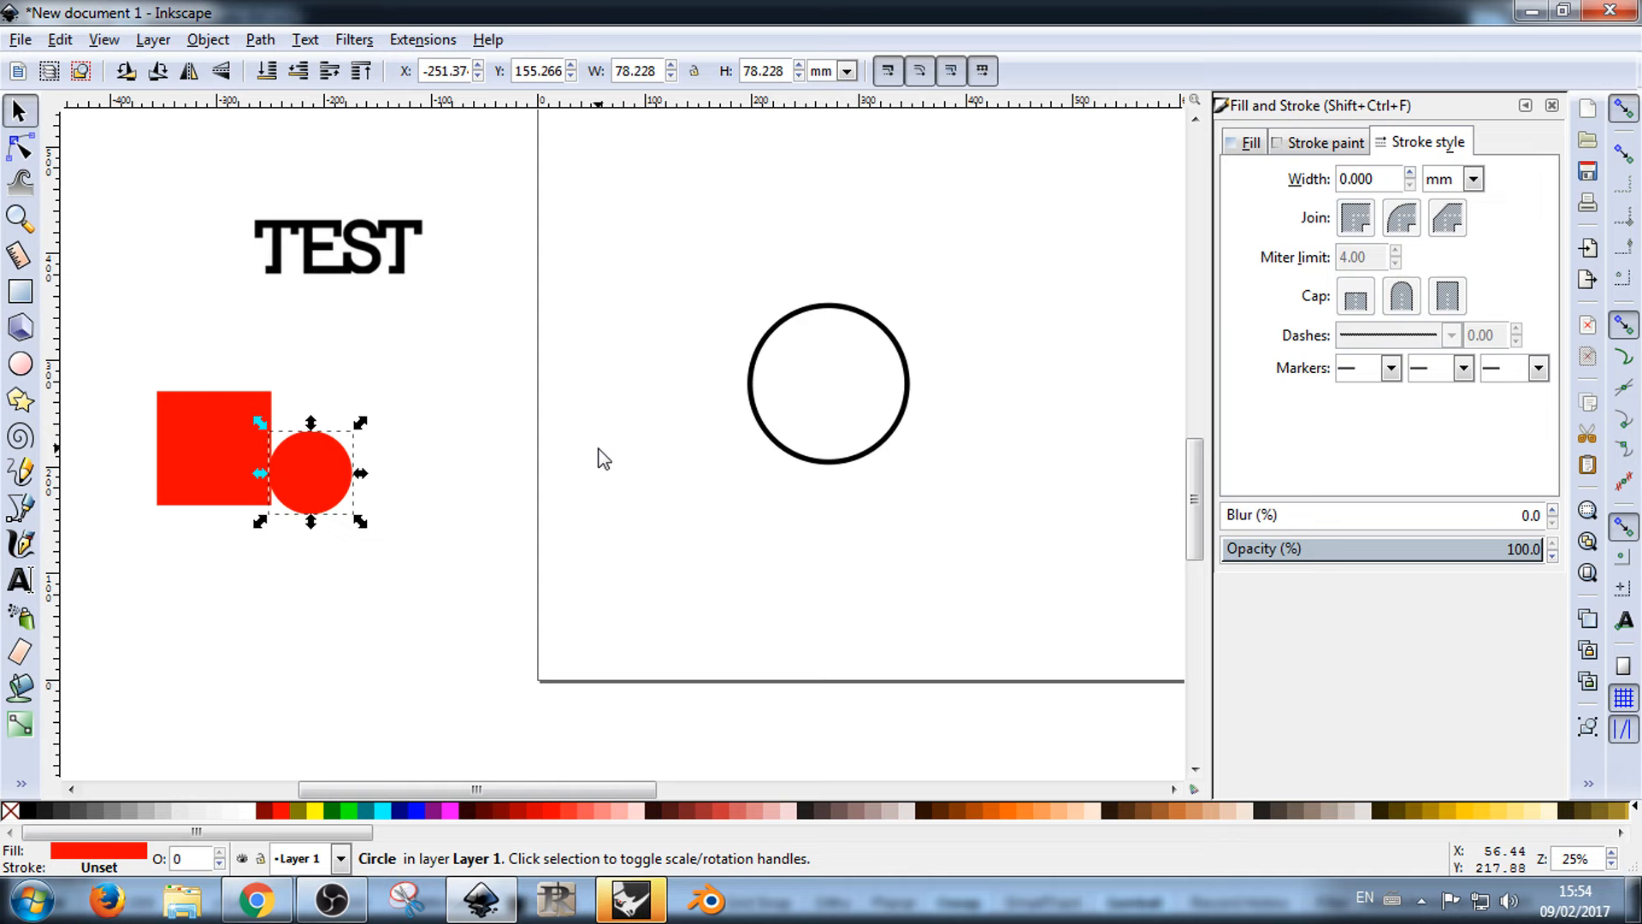
{"action": "left_click", "coordinate": [330, 403]}
{"action": "left_click_drag", "start_coordinate": [189, 415], "coordinate": [167, 362]}
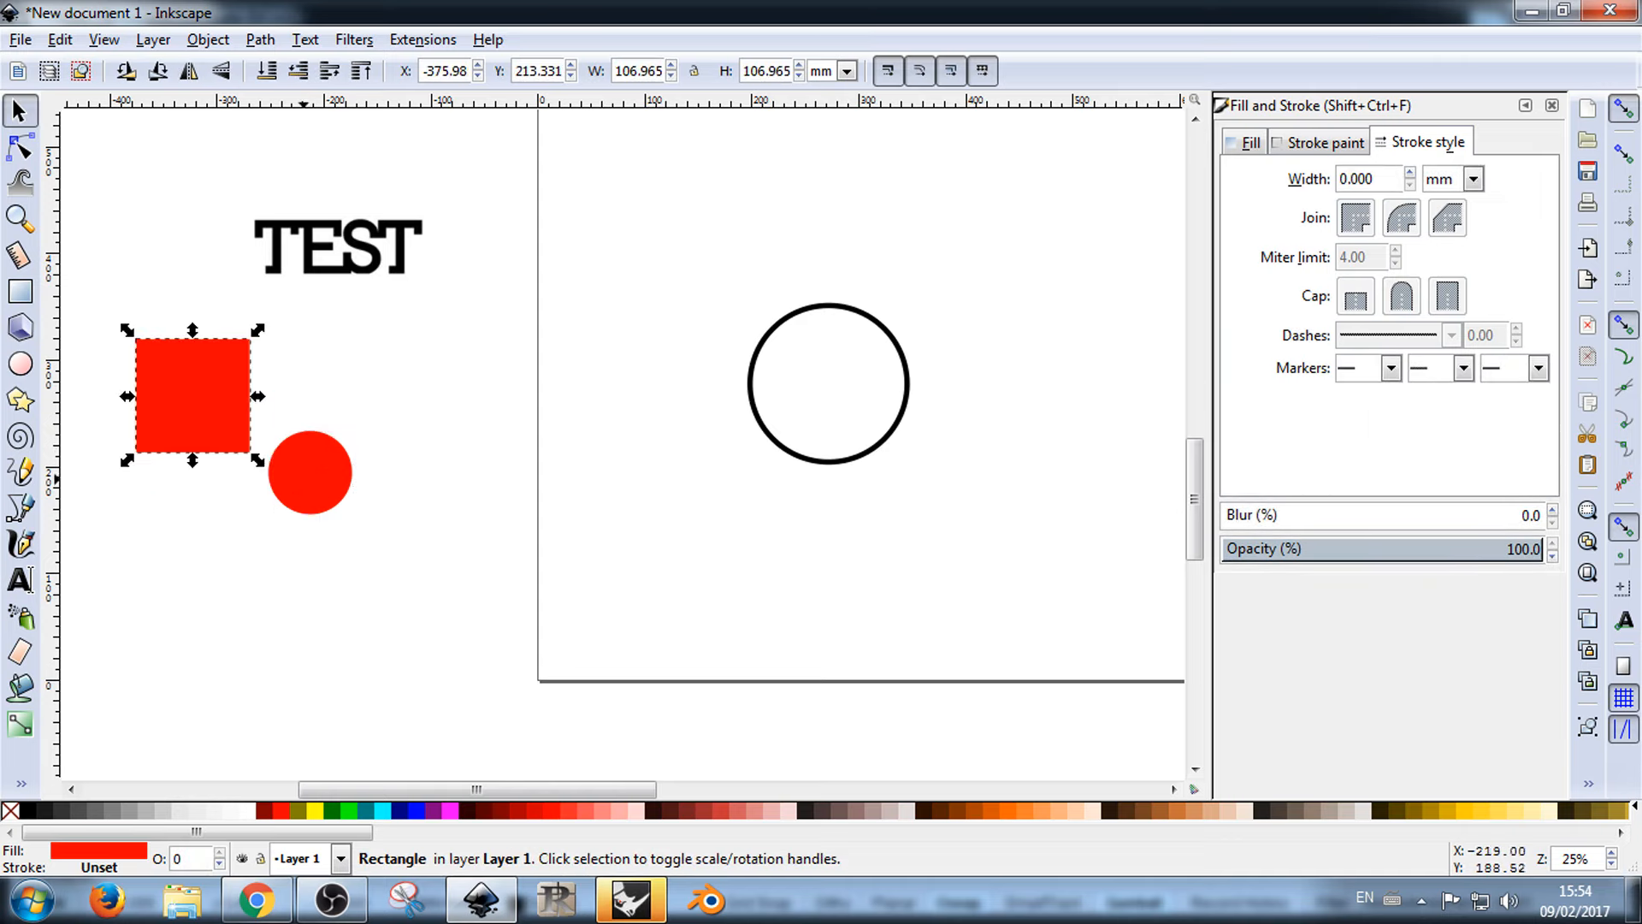
{"action": "left_click_drag", "start_coordinate": [303, 479], "coordinate": [391, 559]}
{"action": "left_click_drag", "start_coordinate": [205, 397], "coordinate": [267, 432]}
{"action": "left_click", "coordinate": [538, 359]}
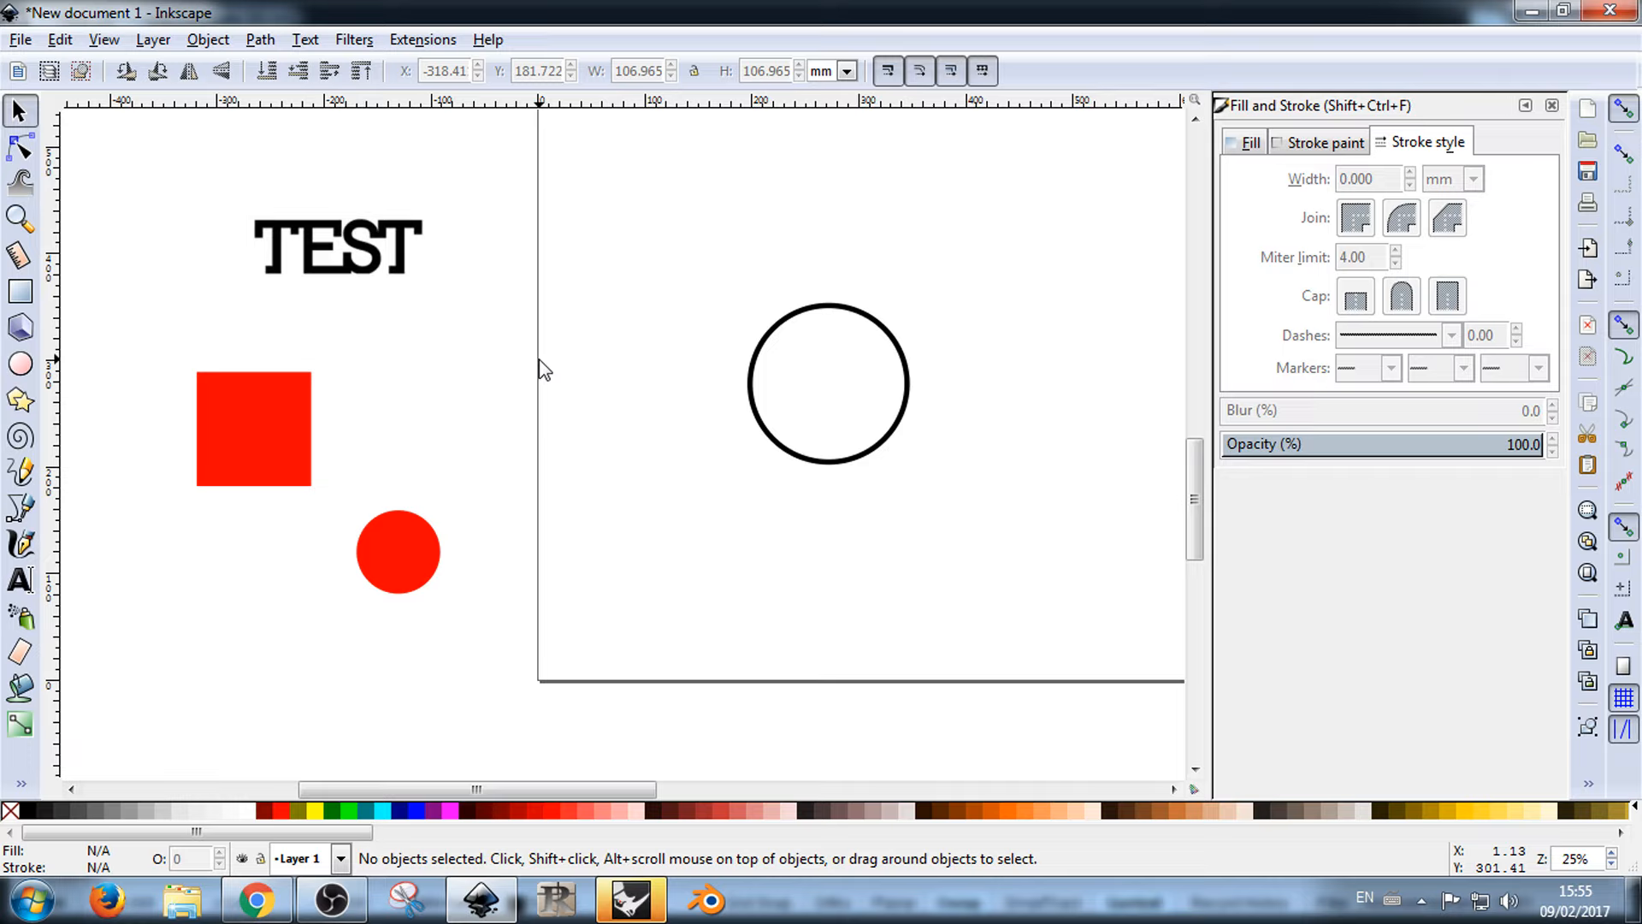
Step: Reposition the red square and place the red circle so it overlaps the square's lower-right corner
{"action": "left_click", "coordinate": [264, 425]}
{"action": "left_click_drag", "start_coordinate": [264, 443], "coordinate": [299, 416]}
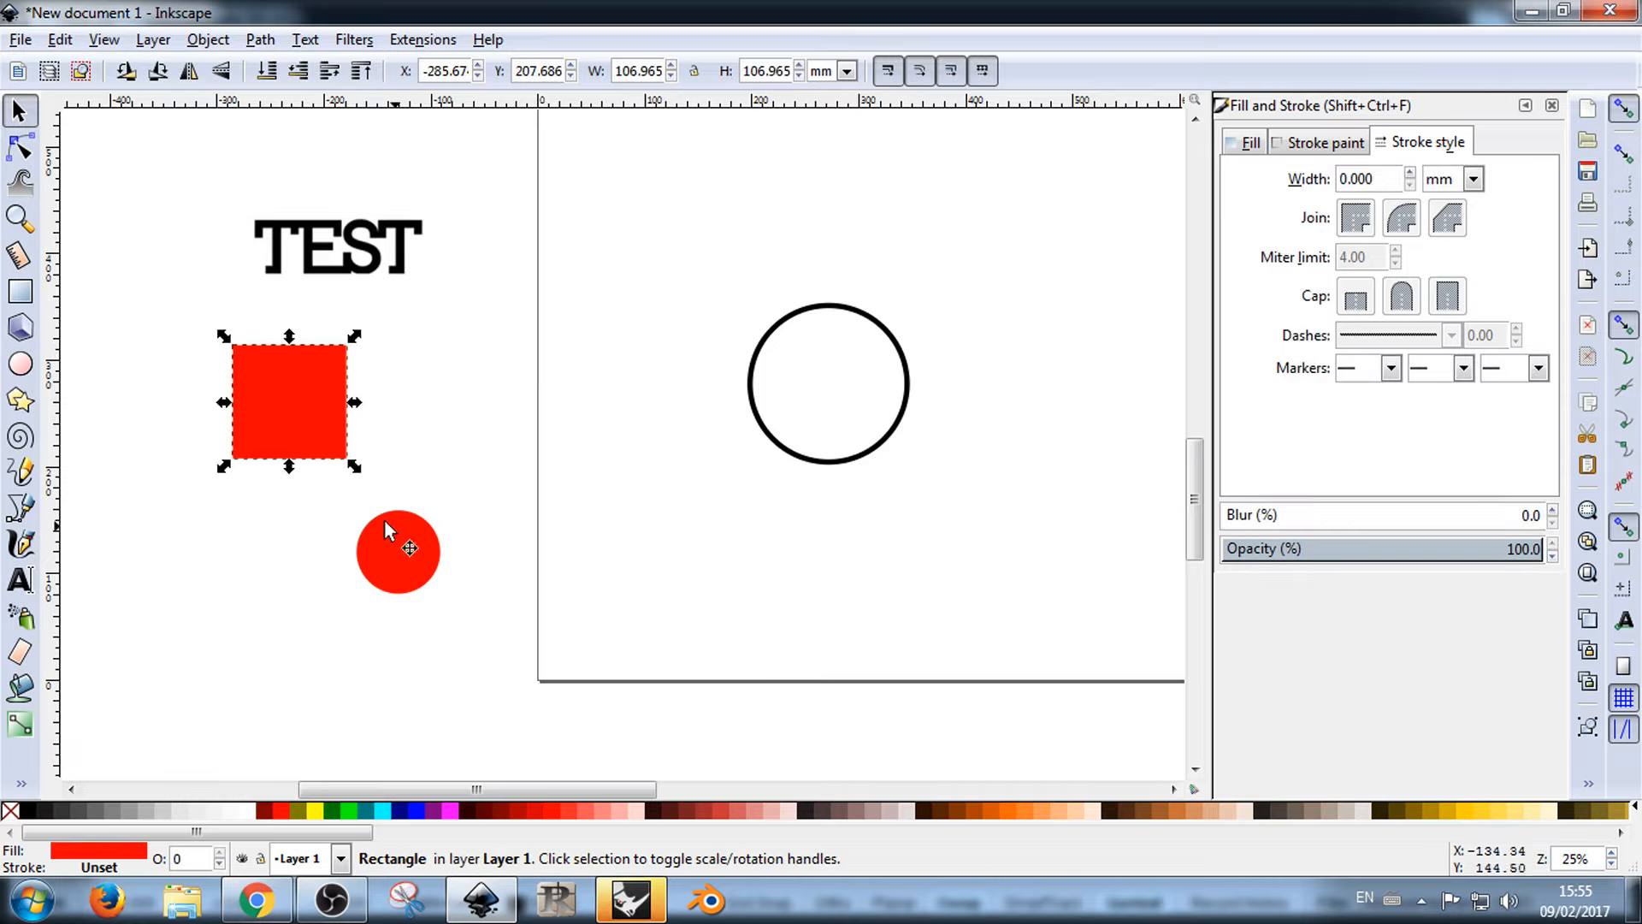
{"action": "left_click_drag", "start_coordinate": [385, 531], "coordinate": [363, 474]}
{"action": "left_click", "coordinate": [364, 474]}
{"action": "left_click", "coordinate": [451, 455]}
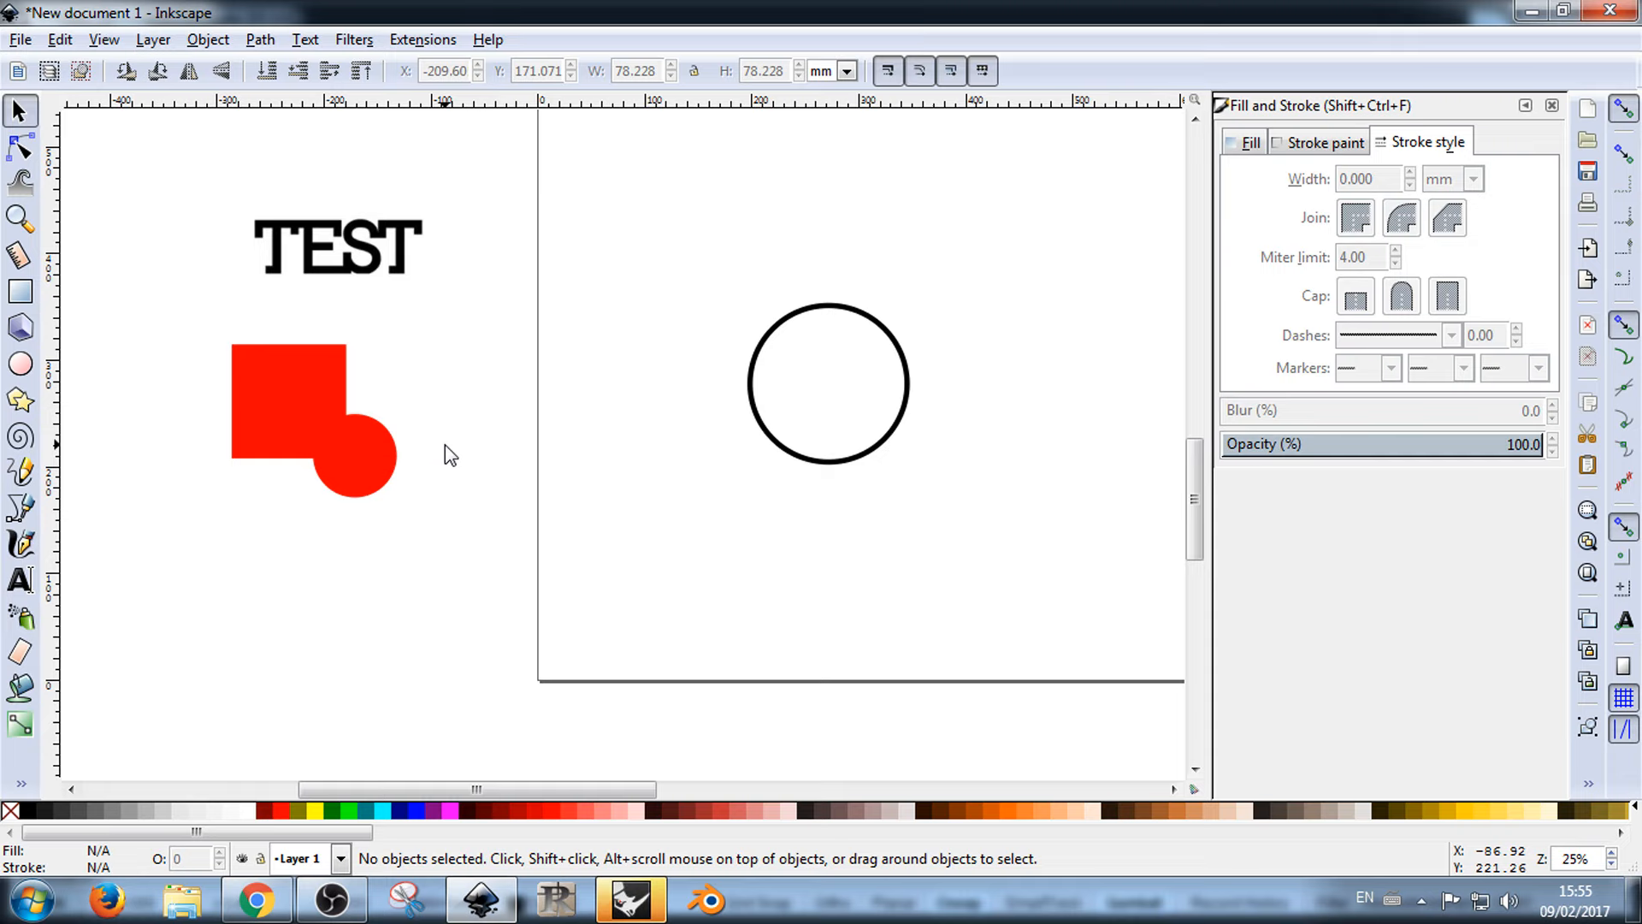
Step: Select the red square and red circle together and examine their overlap up close
{"action": "left_click_drag", "start_coordinate": [495, 330], "coordinate": [172, 571]}
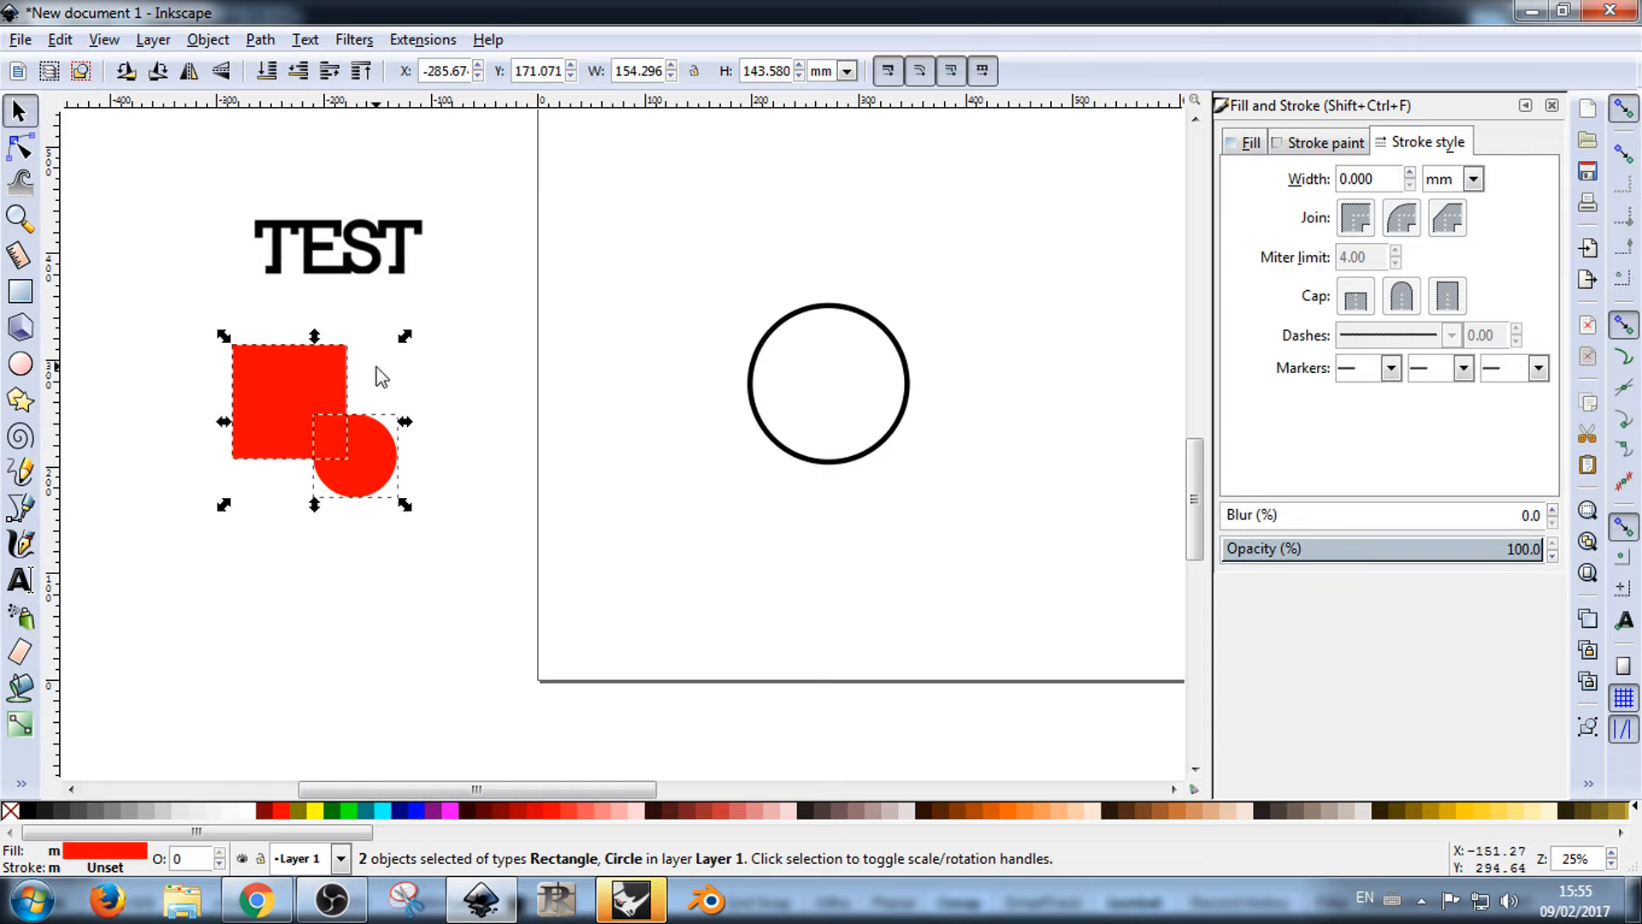
{"action": "scroll", "coordinate": [261, 434], "scroll_direction": "up", "scroll_amount": 4, "text": "ctrl"}
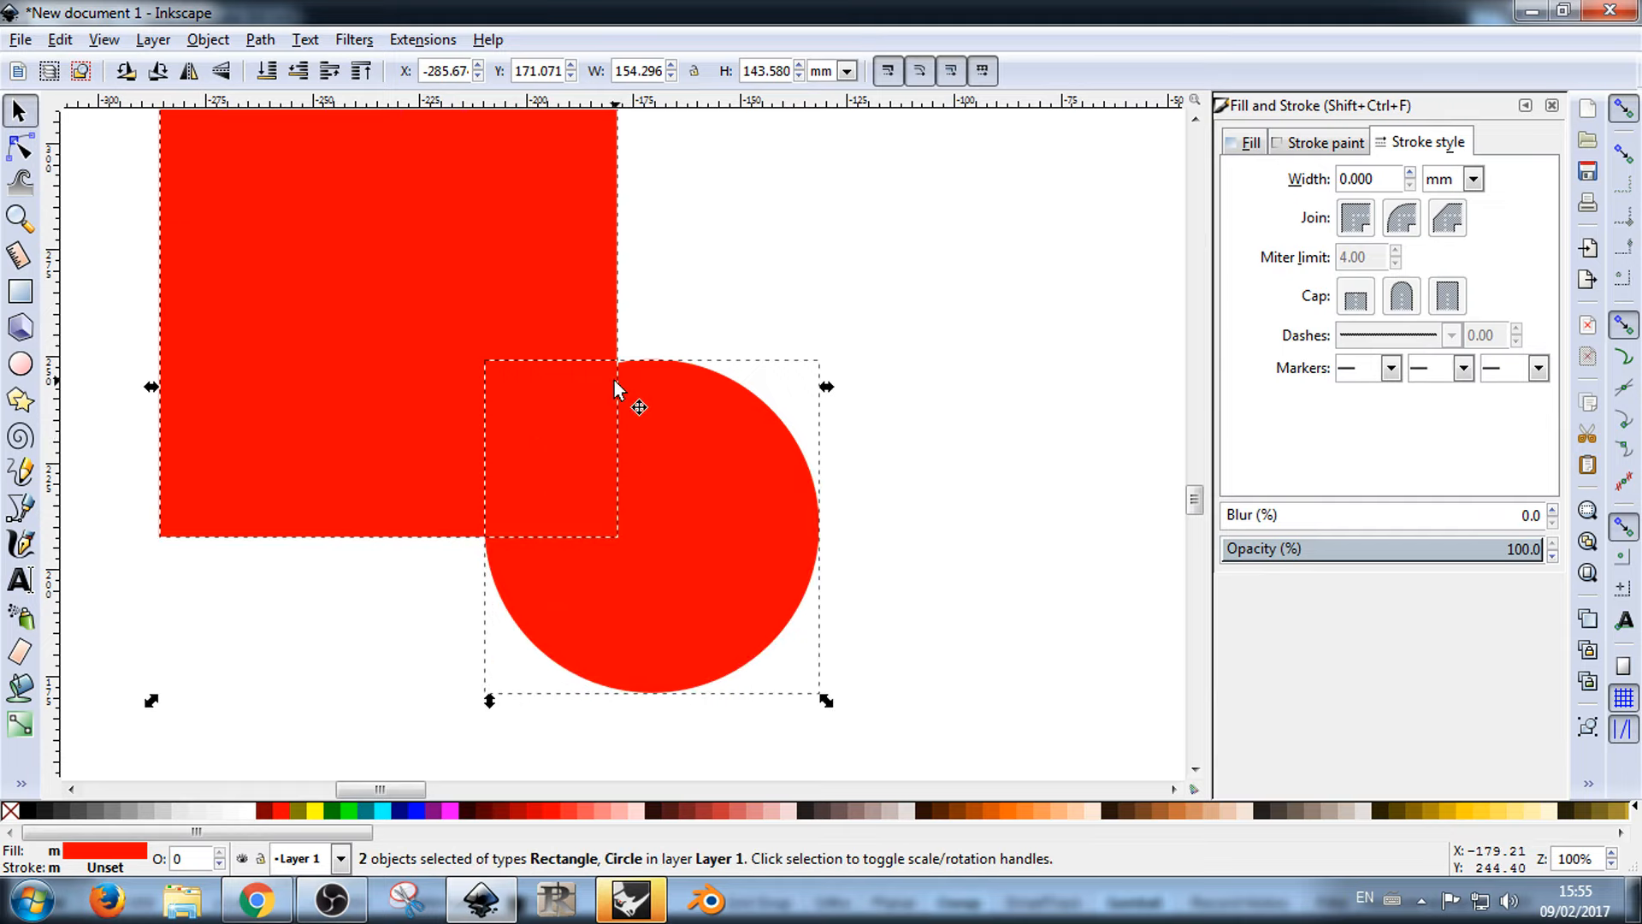
{"action": "scroll", "coordinate": [612, 539], "scroll_direction": "down", "scroll_amount": 2}
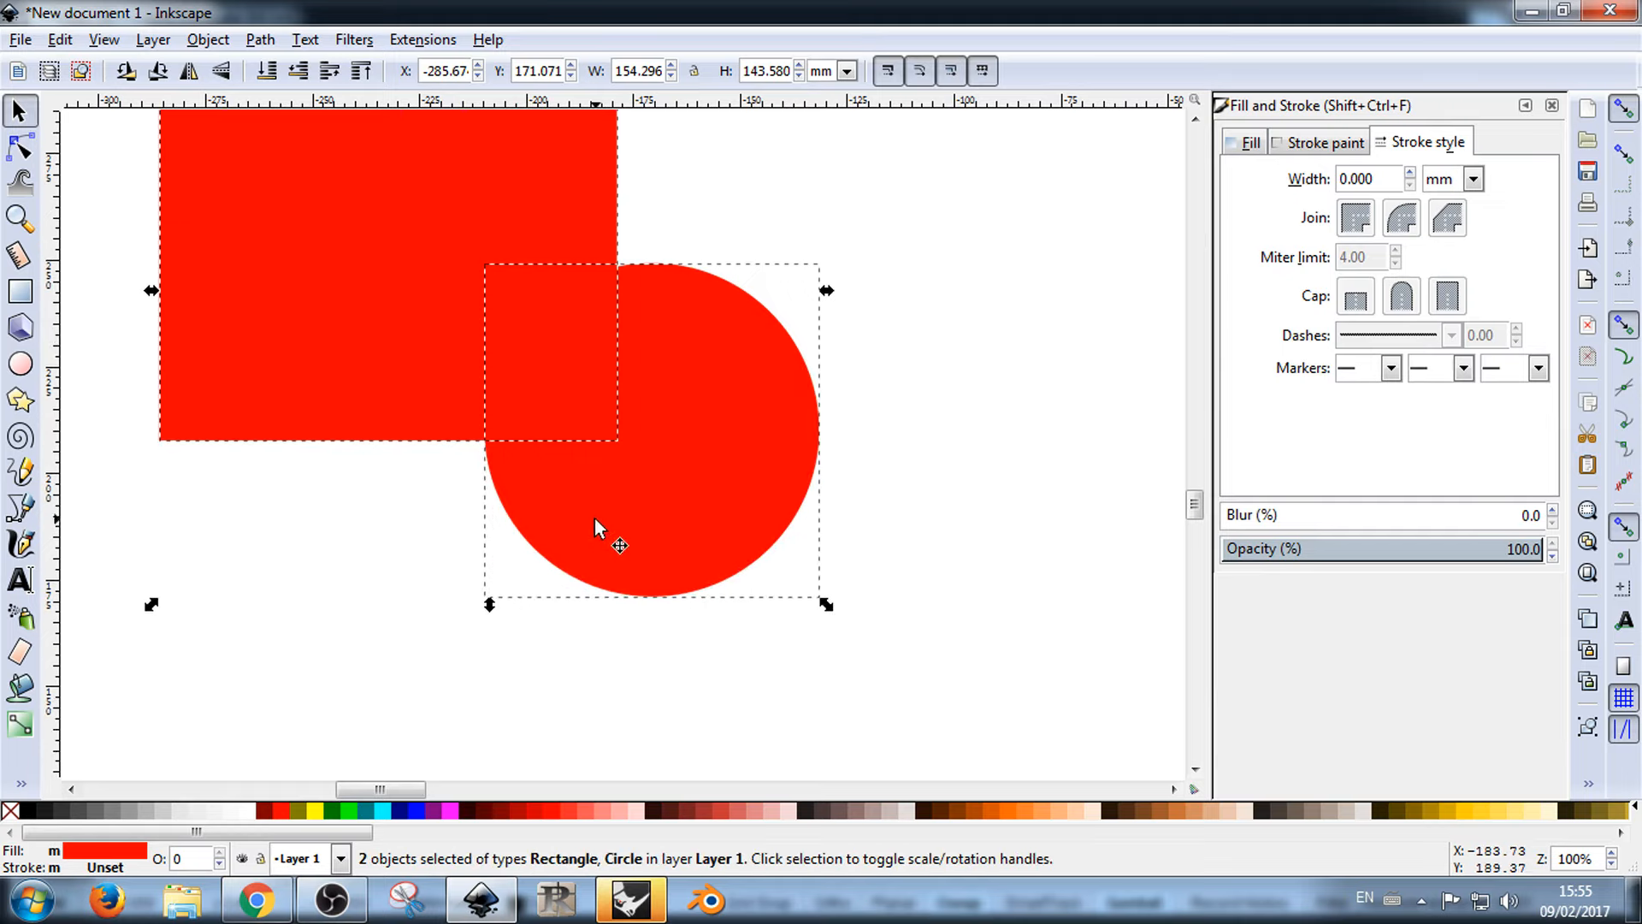
{"action": "scroll", "coordinate": [582, 518], "scroll_direction": "down", "scroll_amount": 1, "text": "ctrl"}
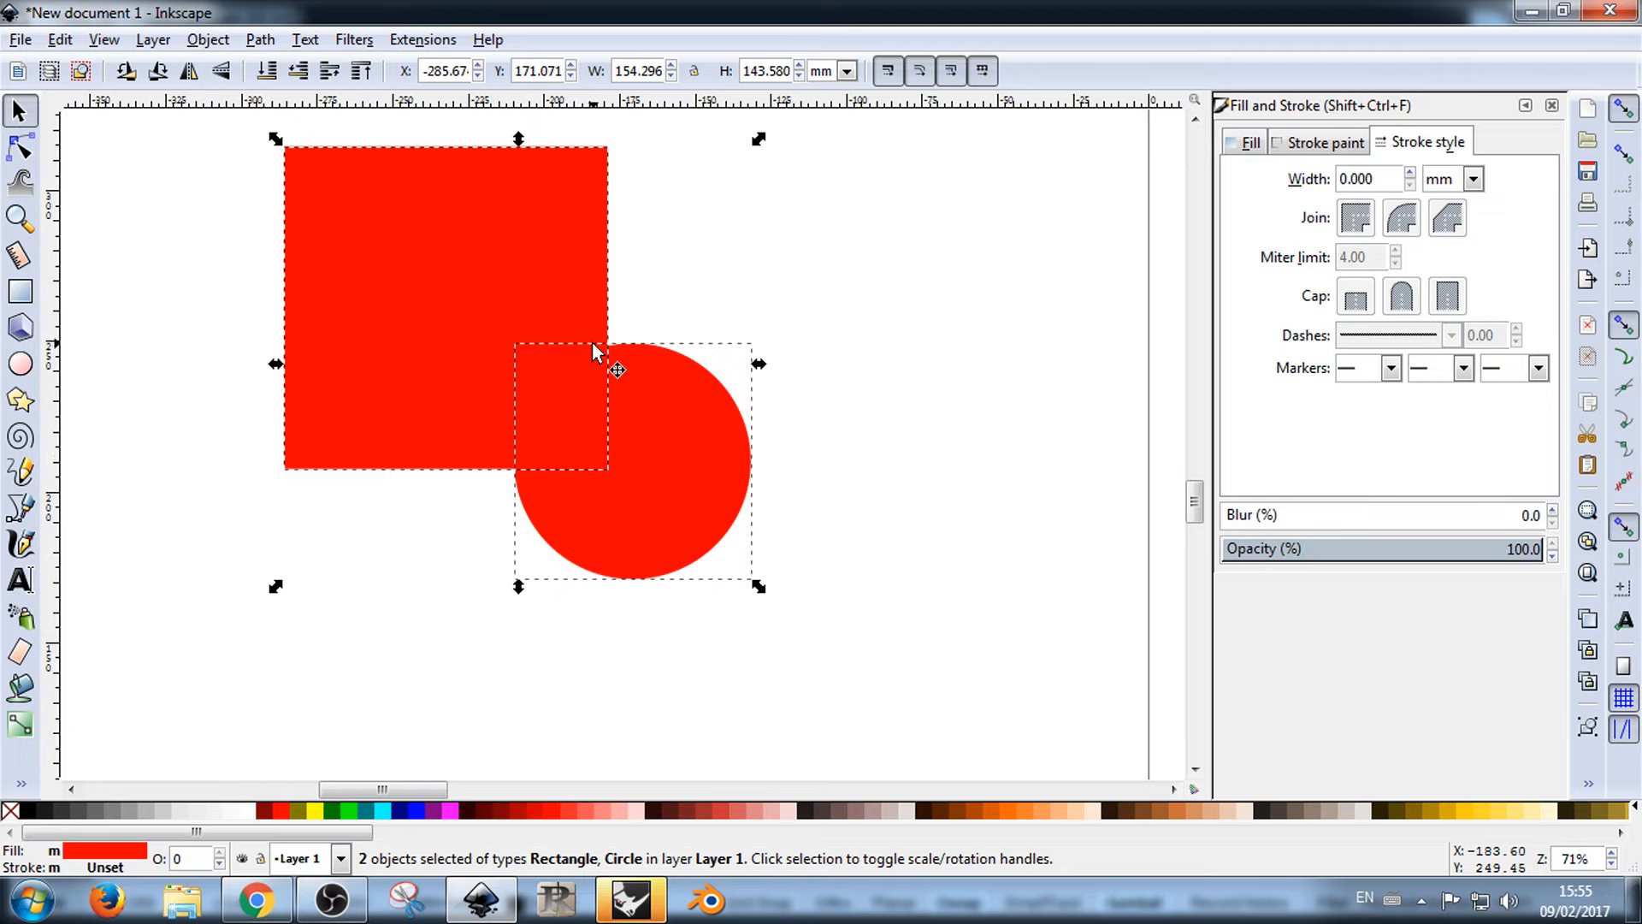
{"action": "left_click", "coordinate": [773, 246]}
{"action": "scroll", "coordinate": [432, 475], "scroll_direction": "down", "scroll_amount": 3, "text": "ctrl"}
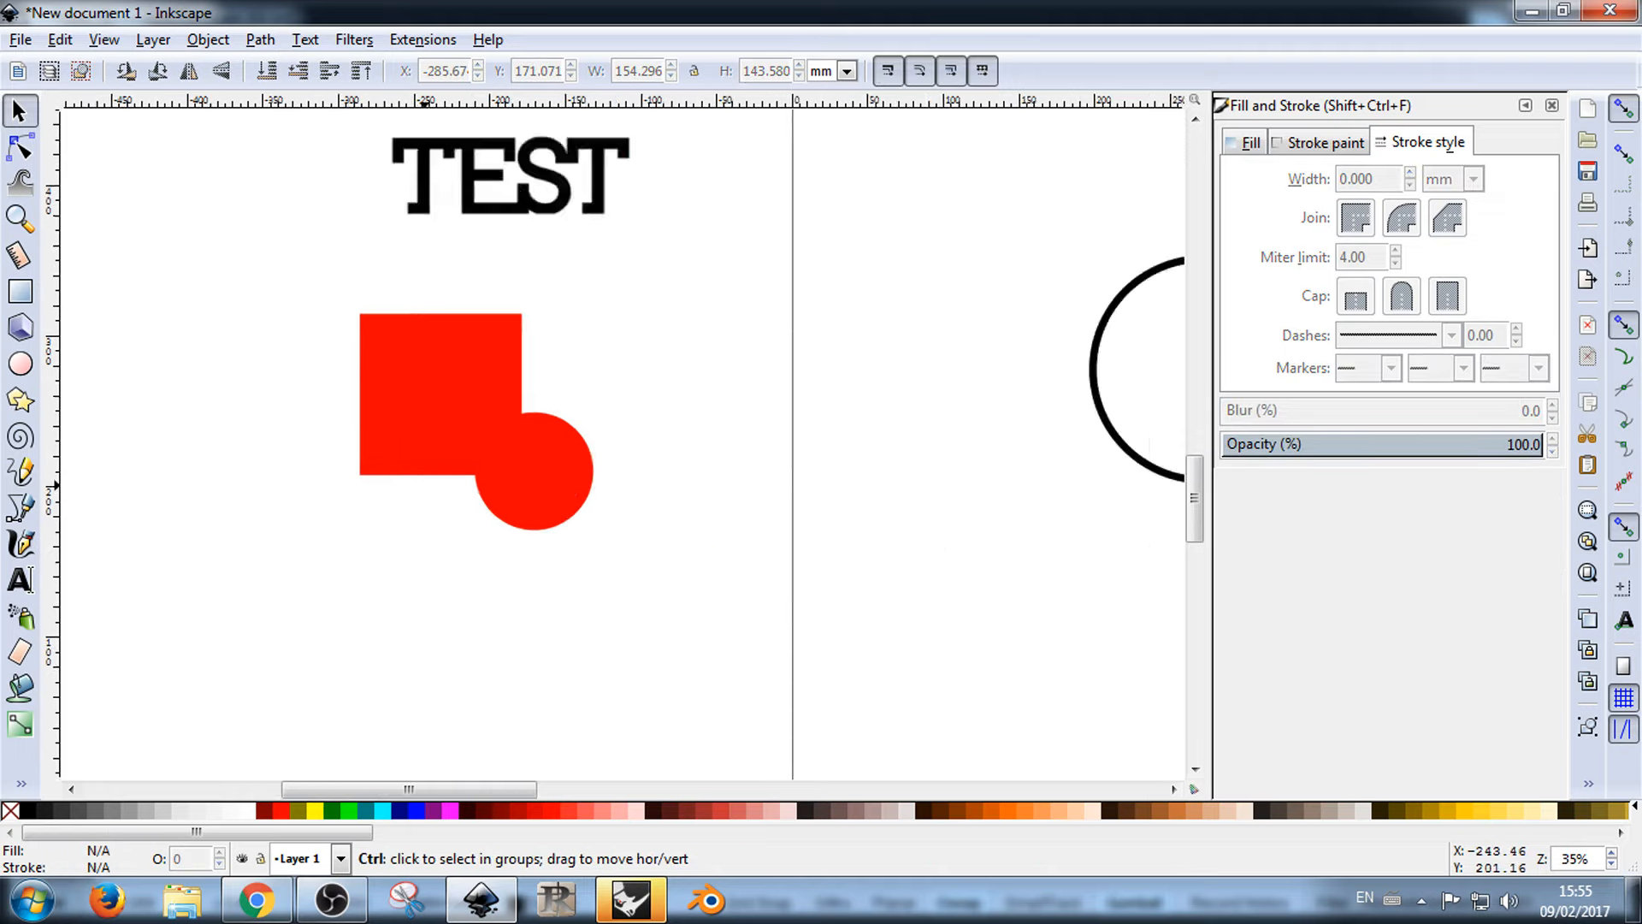
Step: Move the TEST text straight up, farther away from the overlapping red shapes
{"action": "left_click", "coordinate": [442, 385]}
{"action": "left_click", "coordinate": [522, 472]}
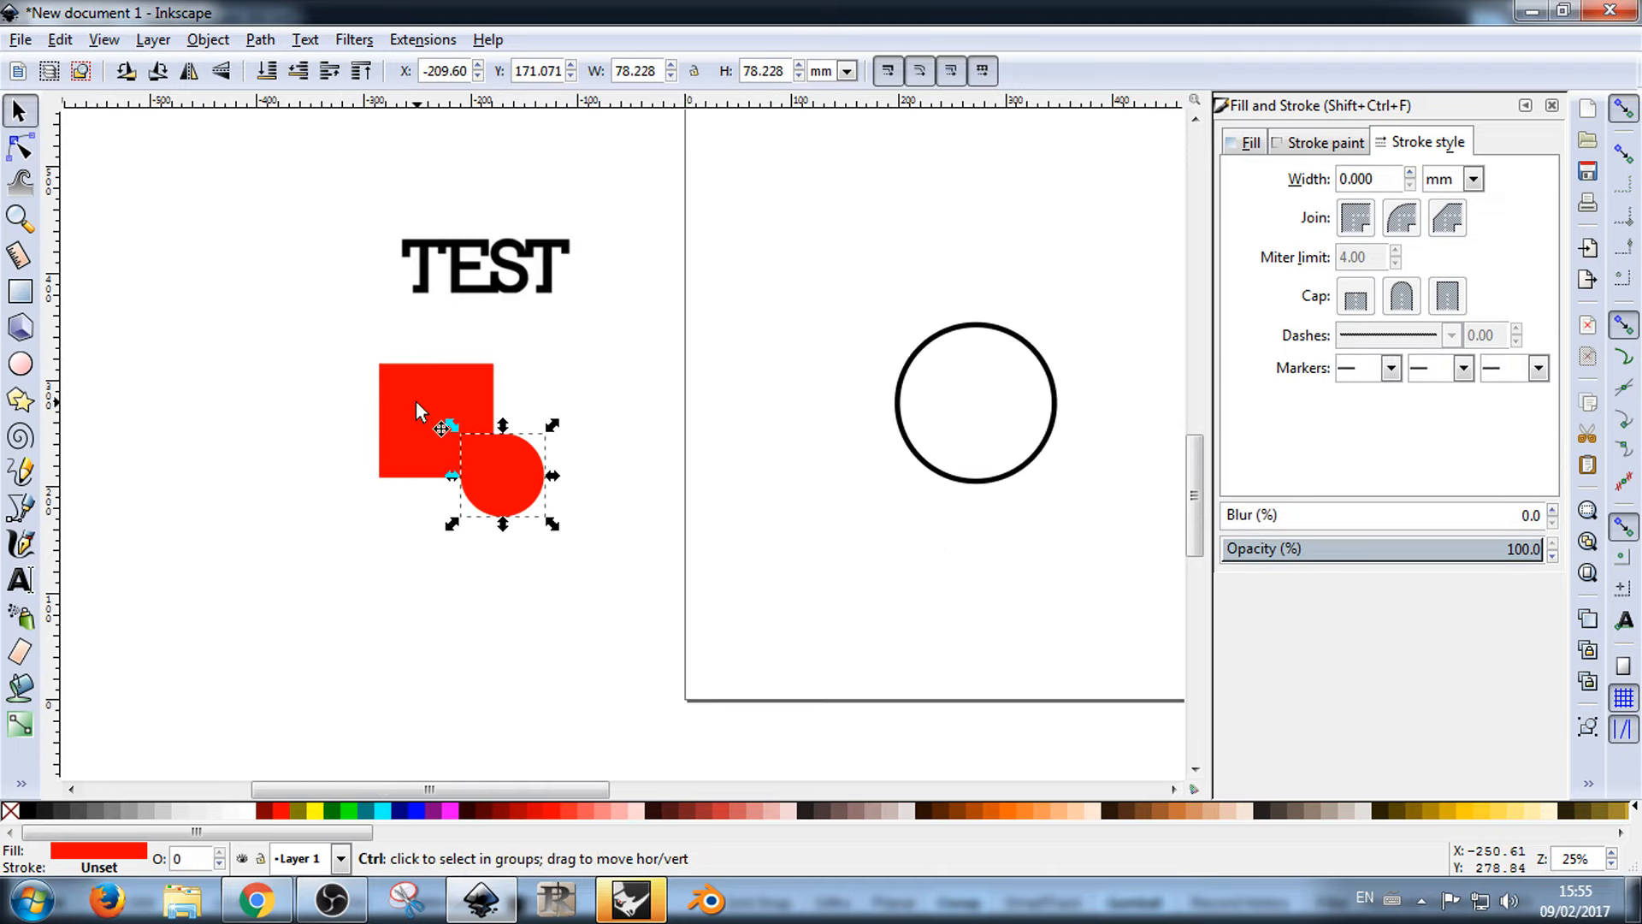
{"action": "left_click", "coordinate": [416, 400], "text": "ctrl"}
{"action": "left_click", "coordinate": [551, 360]}
{"action": "left_click_drag", "start_coordinate": [553, 291], "coordinate": [550, 212]}
Step: Select the square and circle together, examine the available Layer, Object and Path commands, and clear the selection
{"action": "left_click", "coordinate": [411, 407]}
{"action": "left_click", "coordinate": [531, 480], "text": "shift"}
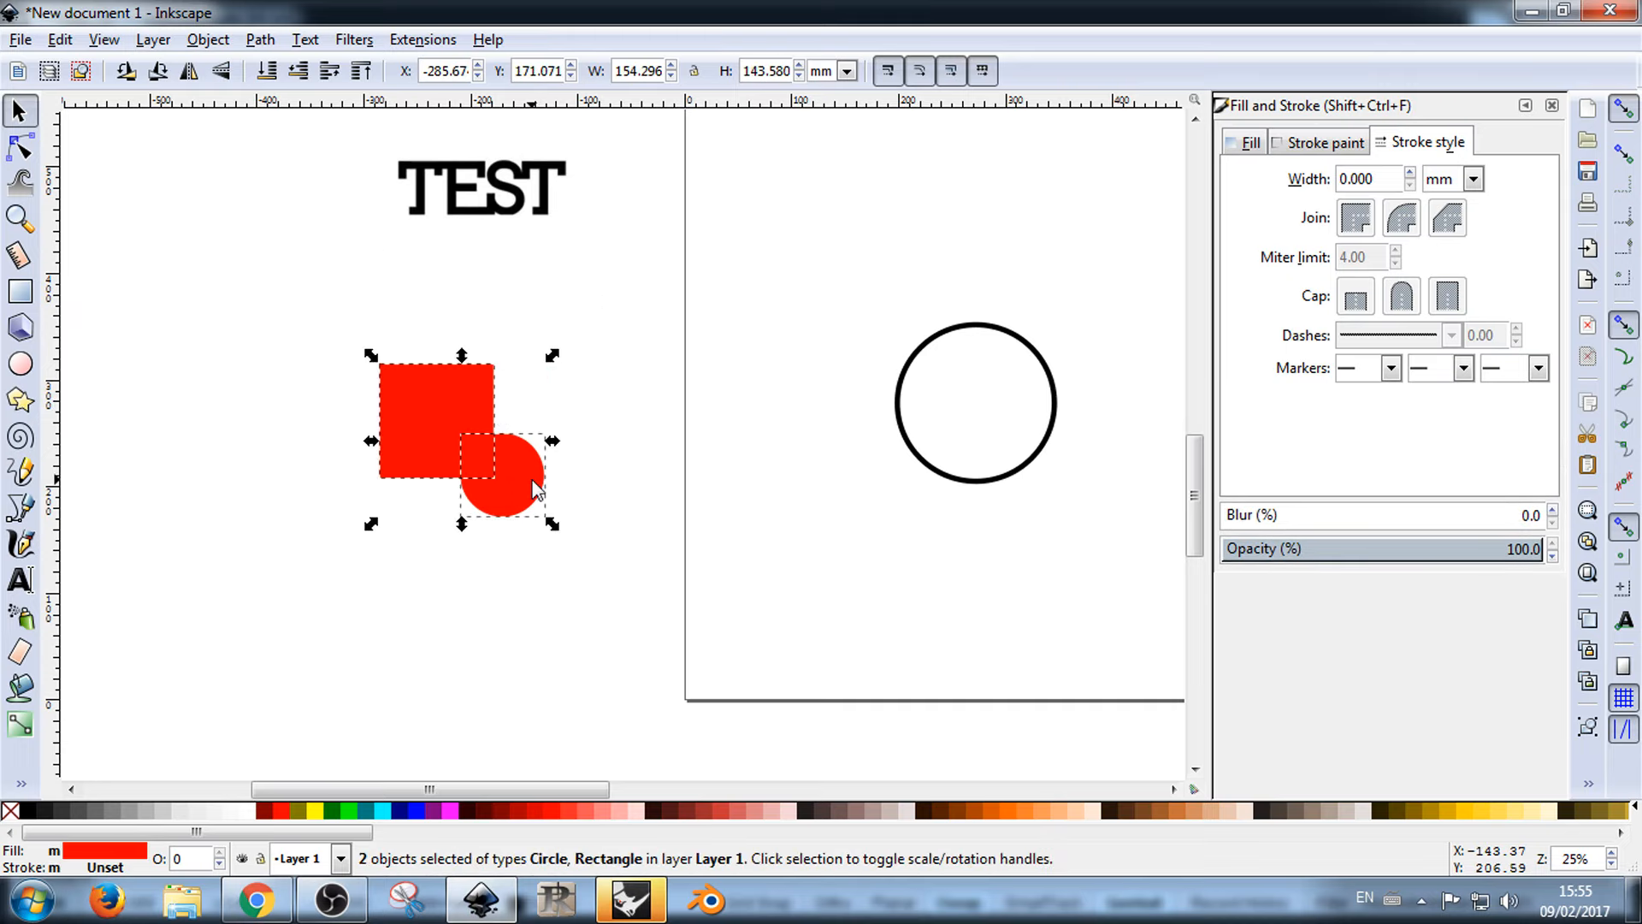
{"action": "left_click", "coordinate": [154, 41]}
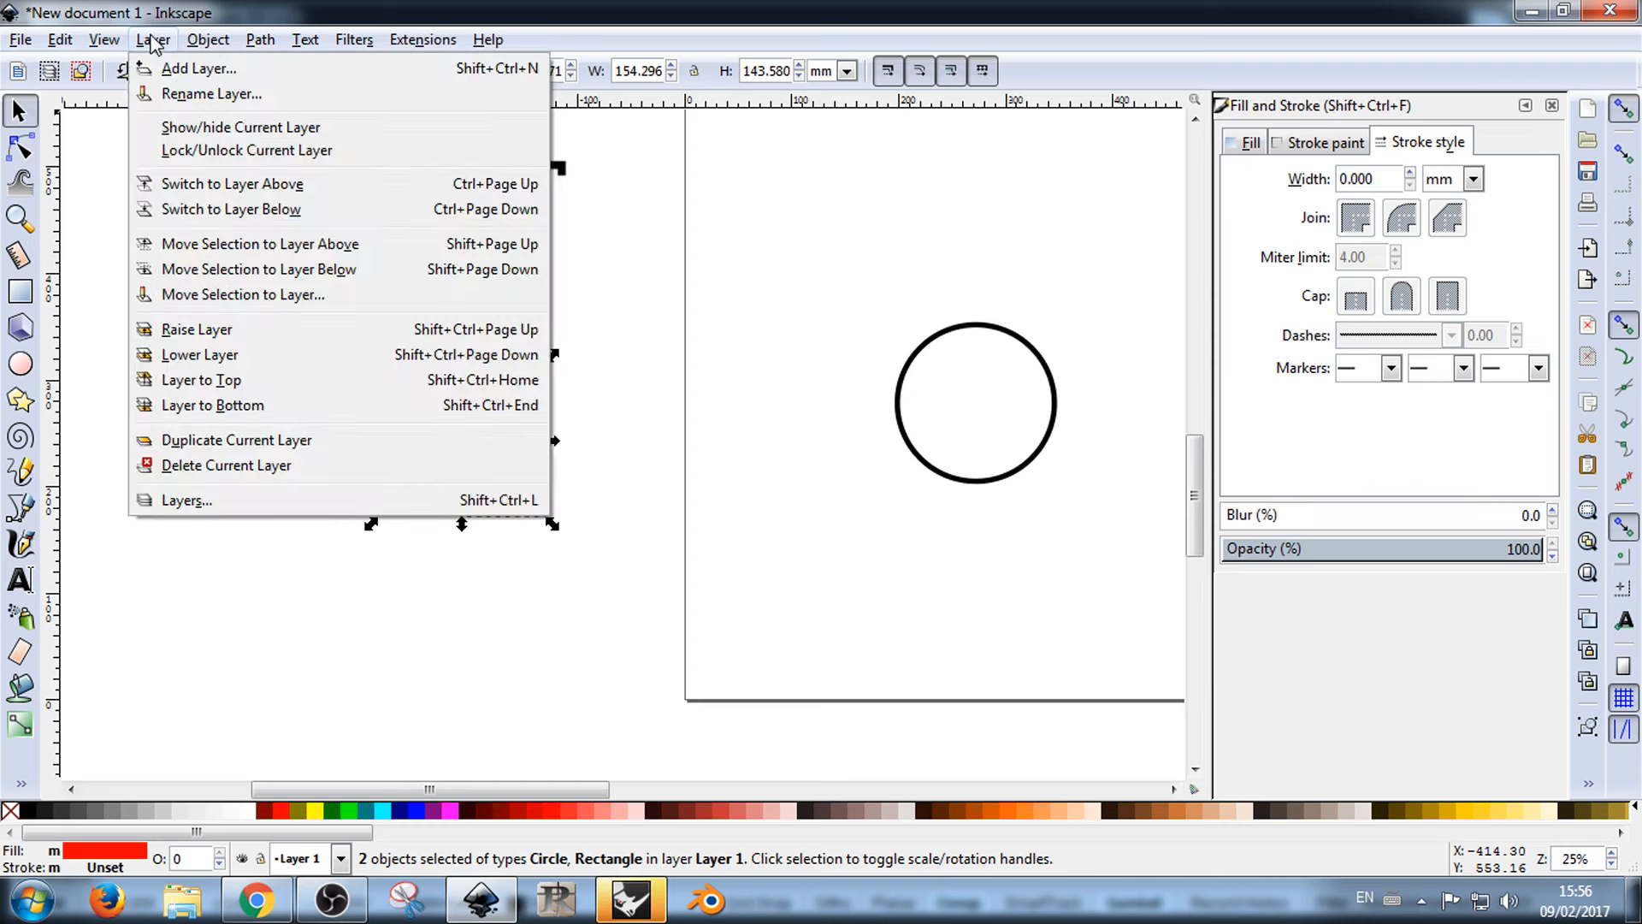
{"action": "mouse_move", "coordinate": [107, 42]}
{"action": "mouse_move", "coordinate": [196, 49]}
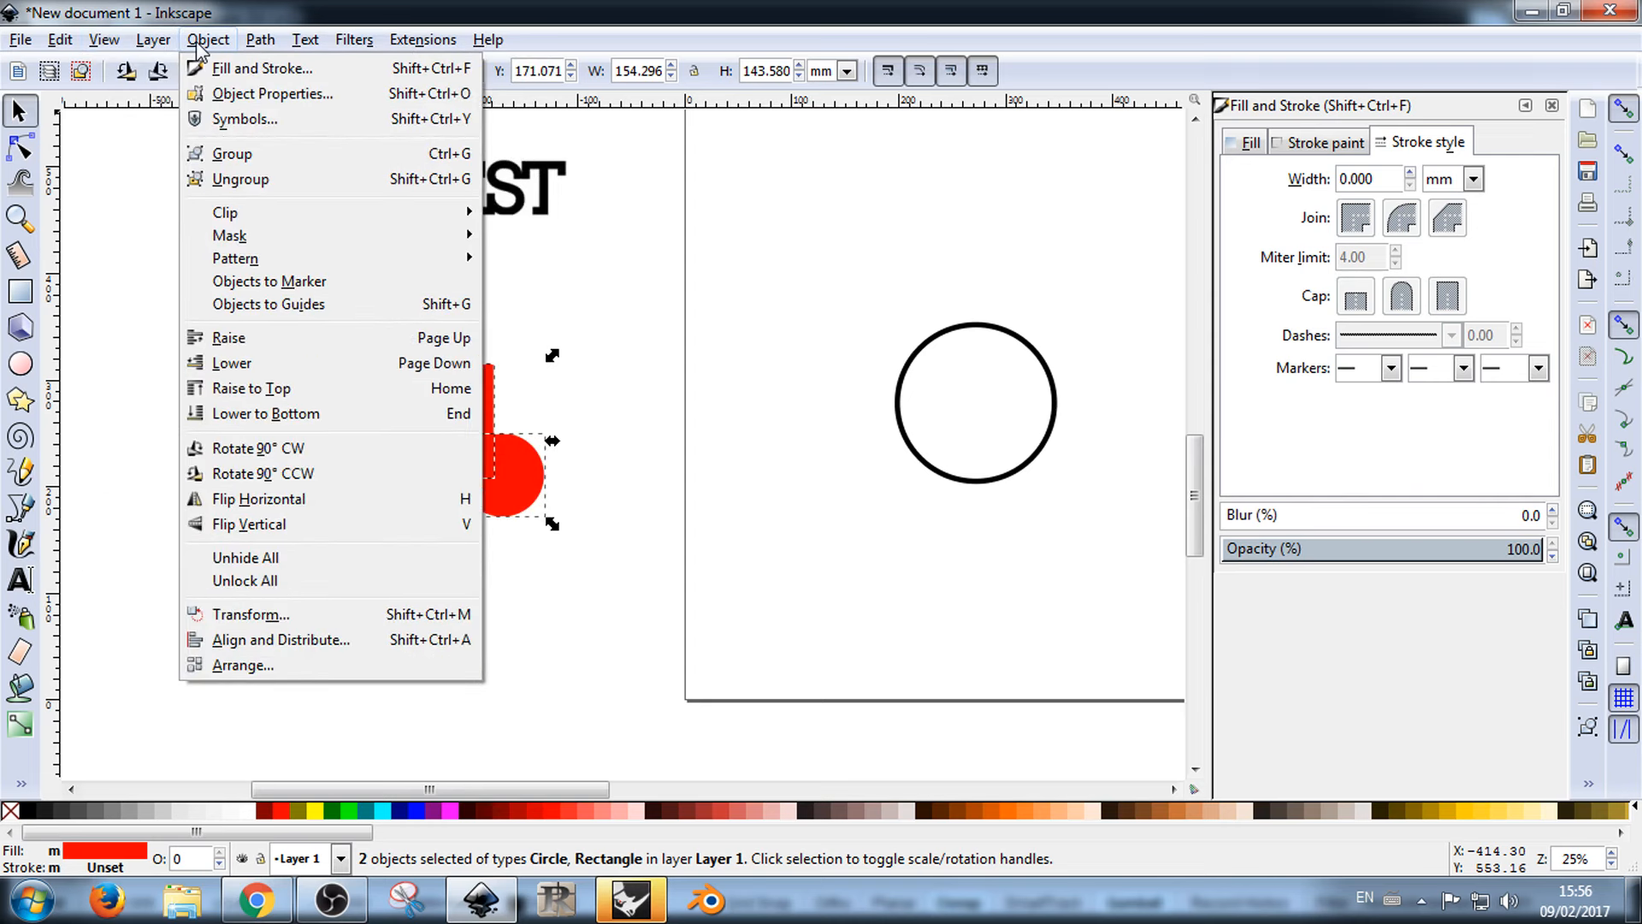
{"action": "mouse_move", "coordinate": [255, 50]}
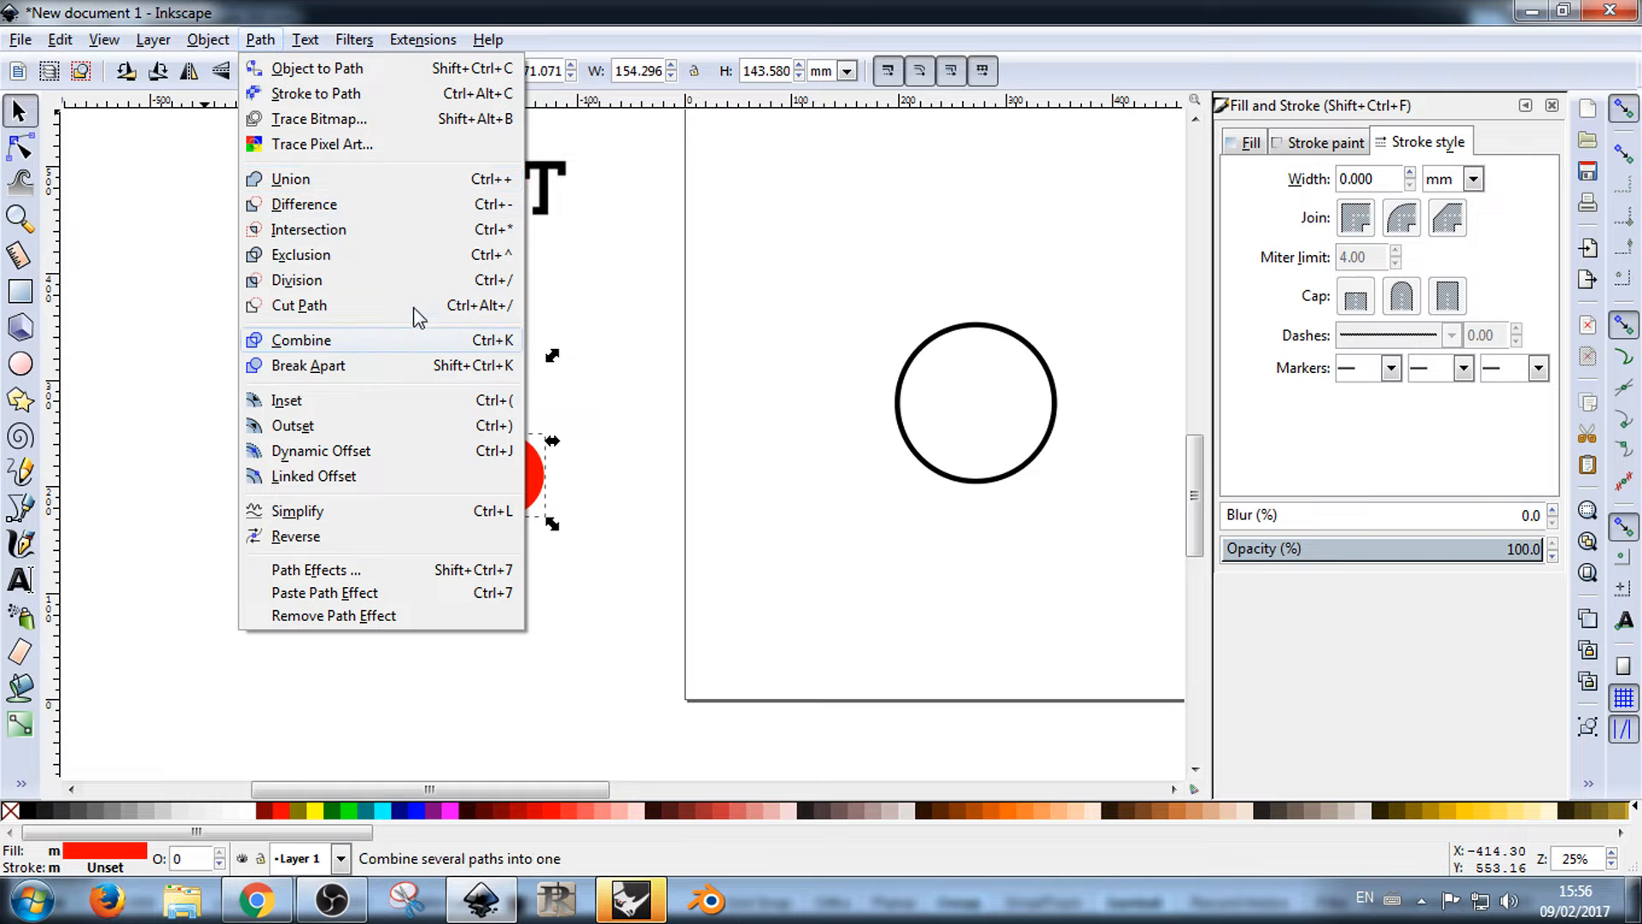
{"action": "left_click", "coordinate": [682, 389]}
{"action": "left_click", "coordinate": [652, 428]}
Step: Change the fill of the circle overlapping the square to dark green, RGBA 004e00ff
{"action": "left_click", "coordinate": [444, 385]}
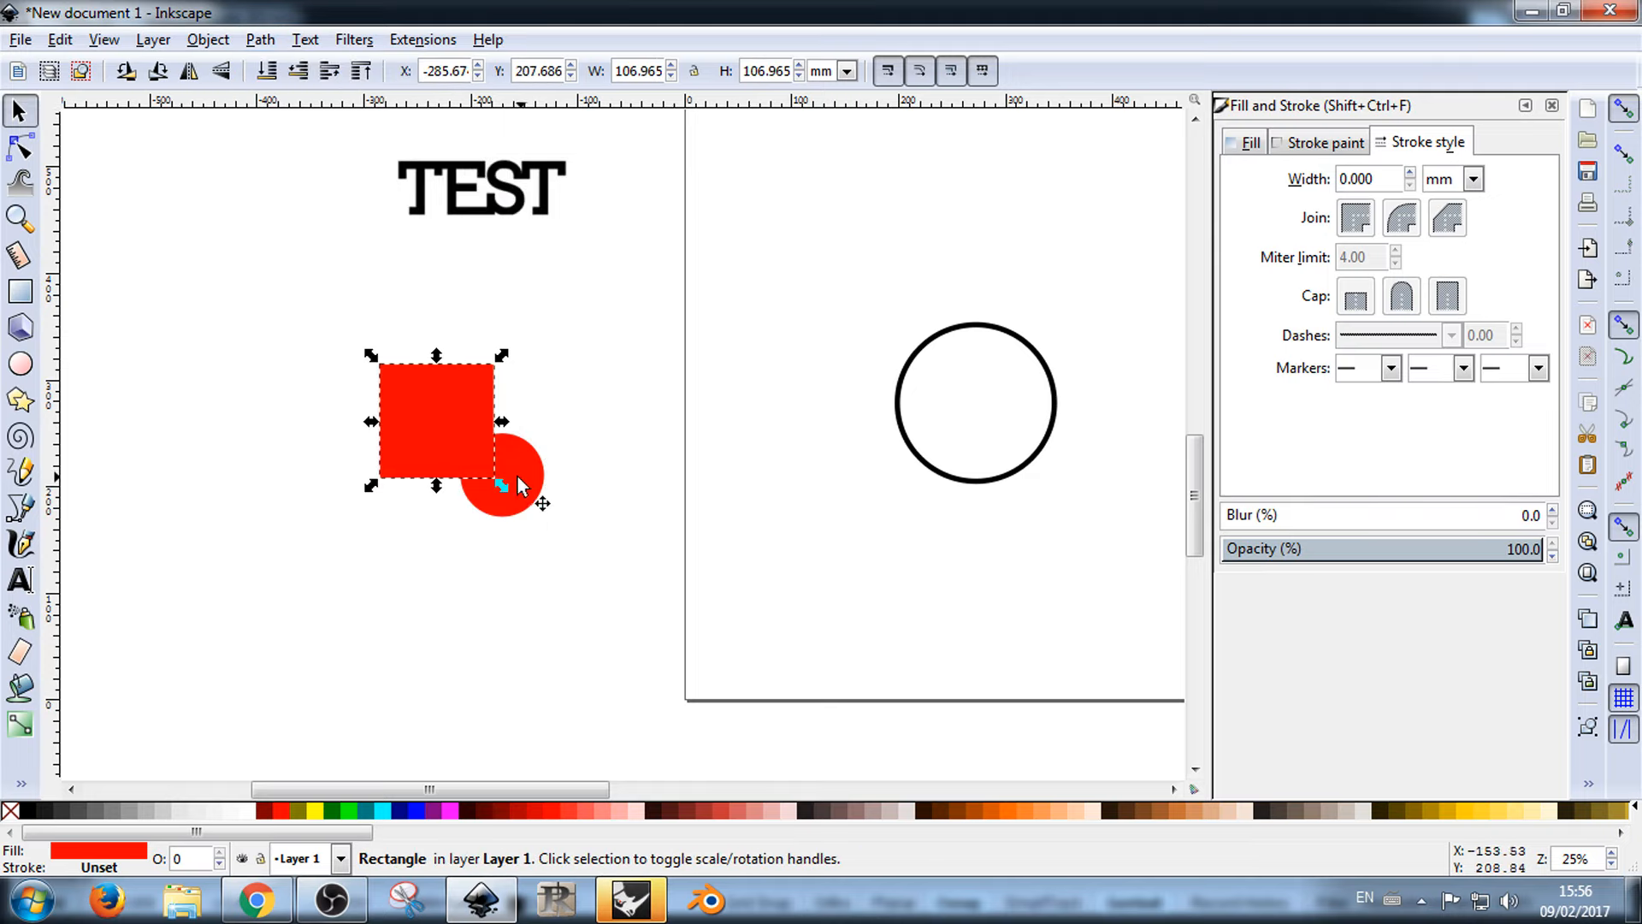
{"action": "left_click", "coordinate": [523, 470]}
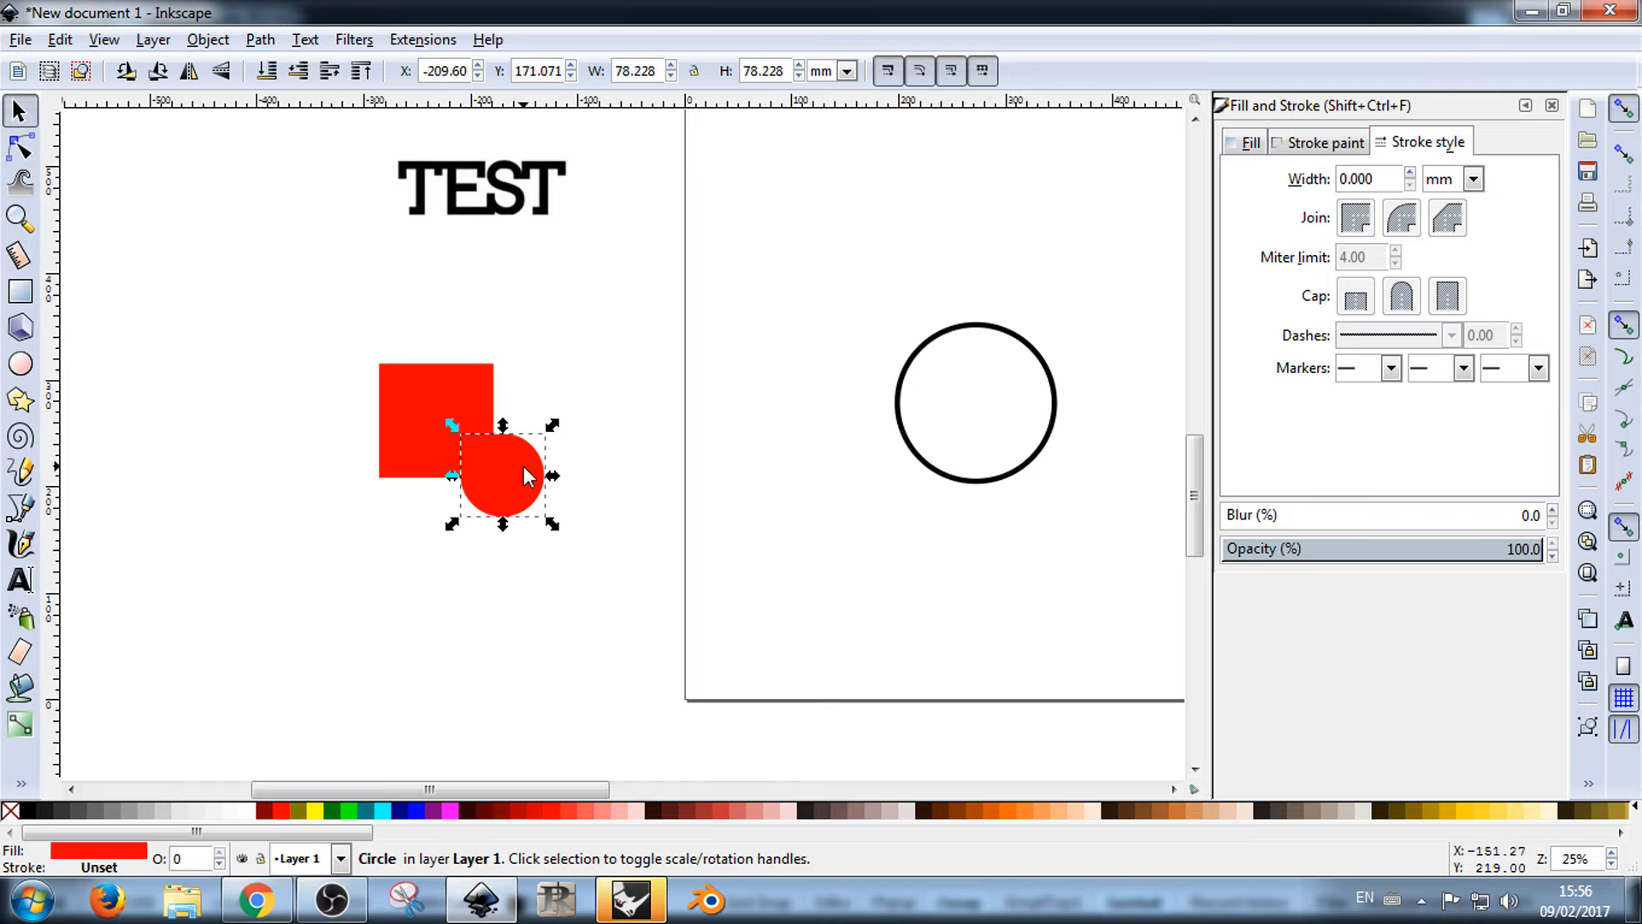
{"action": "left_click", "coordinate": [1313, 144]}
{"action": "left_click", "coordinate": [1251, 142]}
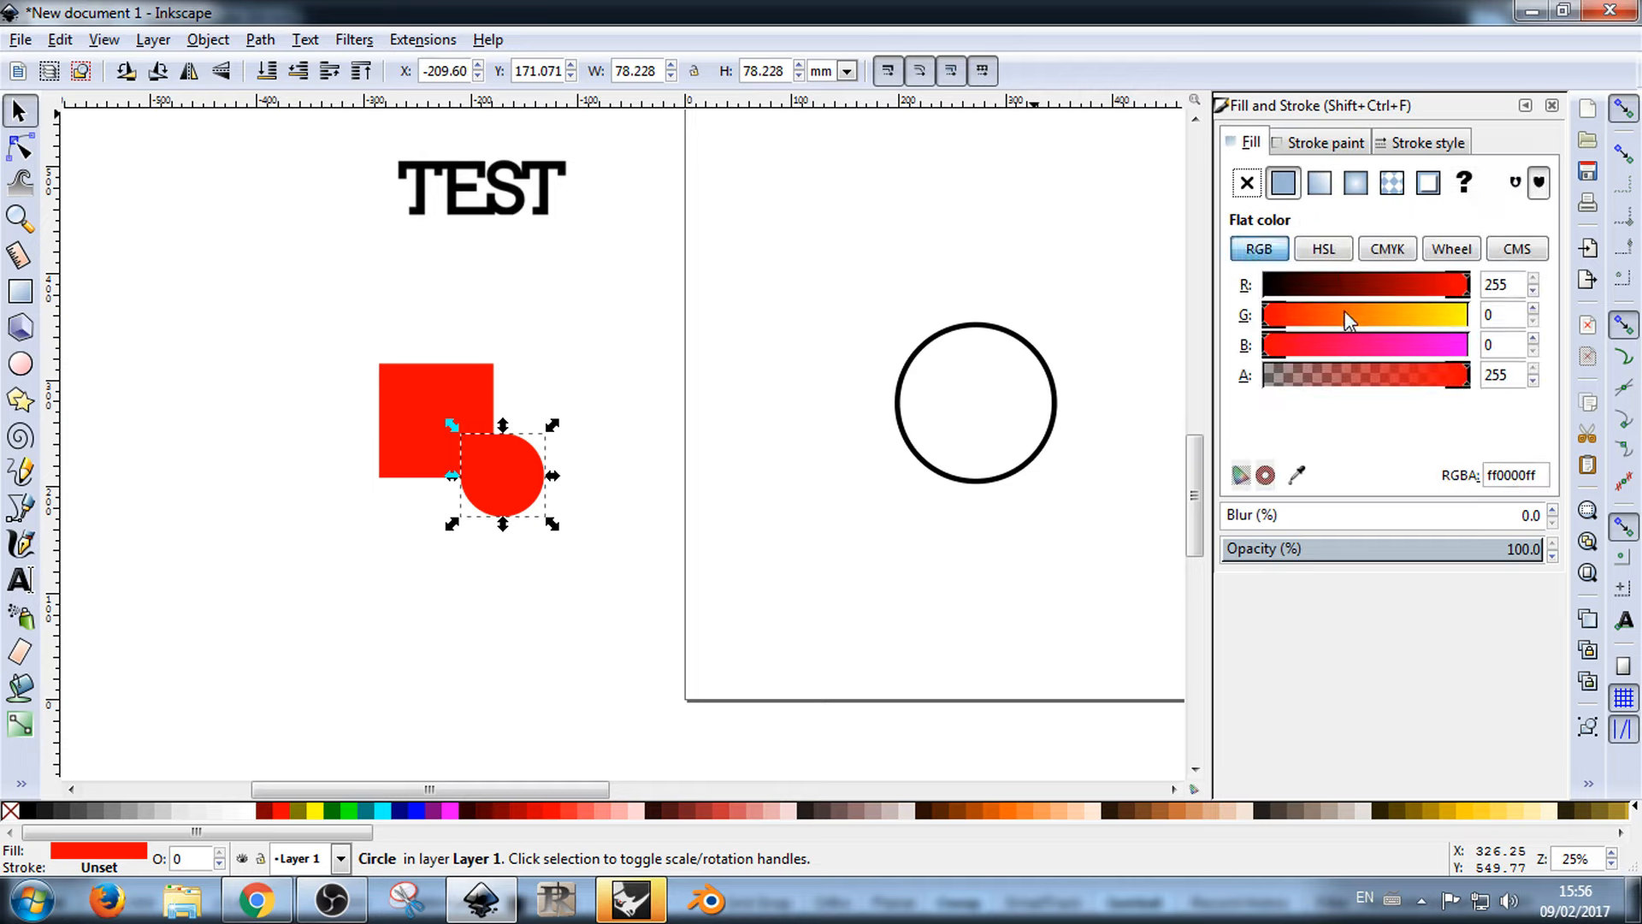
{"action": "left_click_drag", "start_coordinate": [1348, 321], "coordinate": [715, 410]}
{"action": "left_click", "coordinate": [715, 410]}
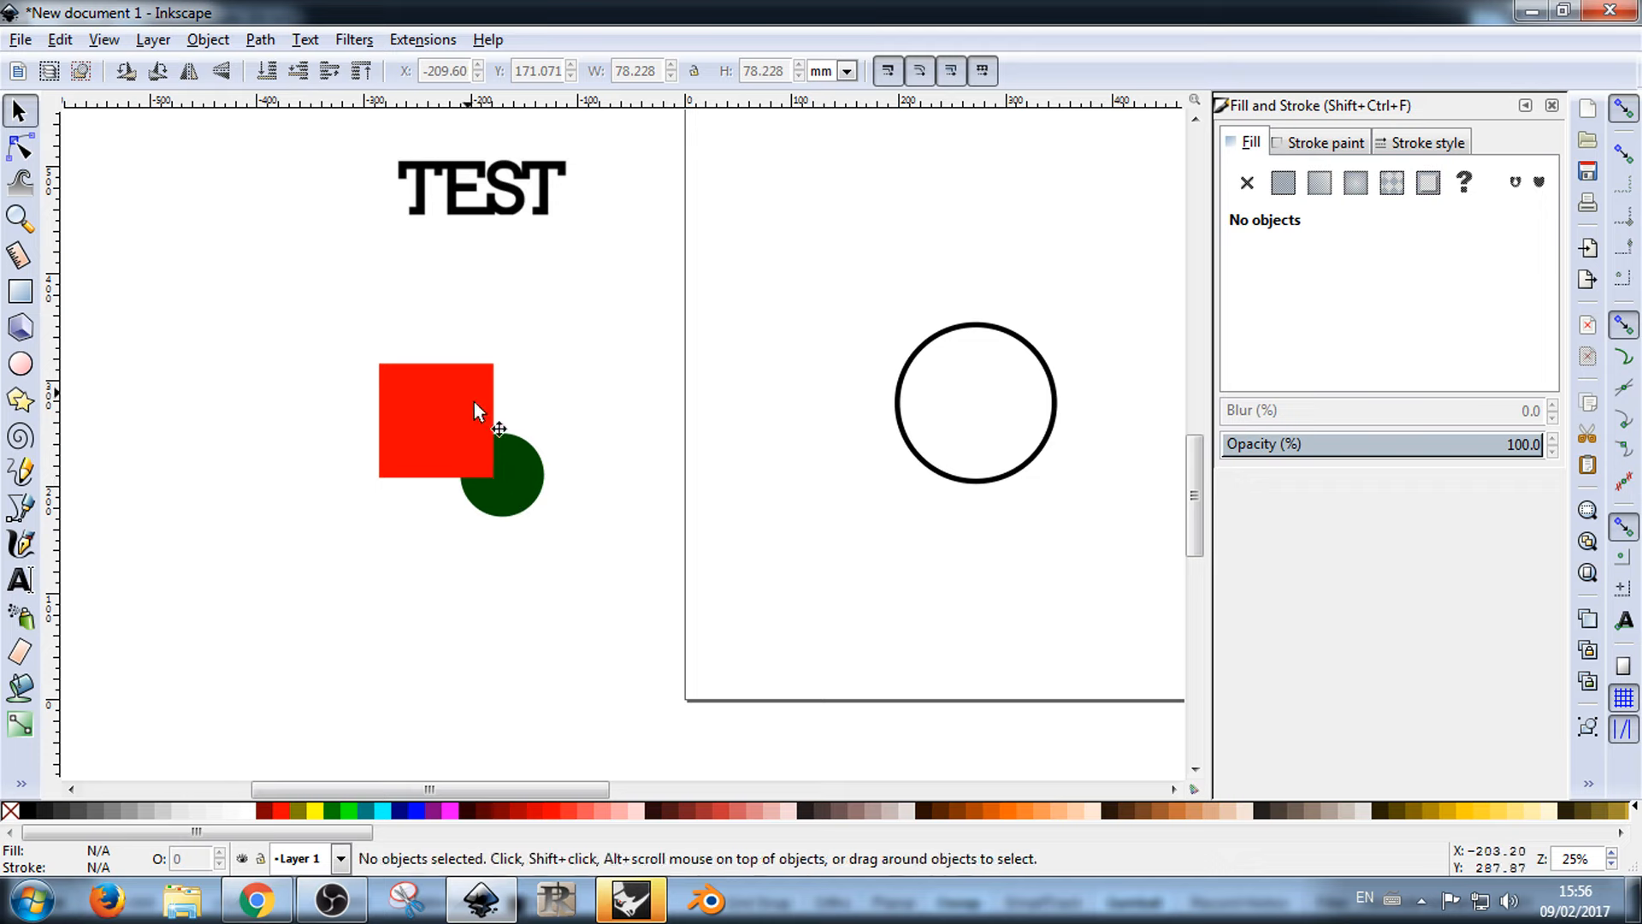
Step: Select the red square and the dark green circle together and merge them into one shape with Union
{"action": "left_click", "coordinate": [493, 452]}
{"action": "left_click", "coordinate": [513, 466]}
{"action": "left_click", "coordinate": [647, 420]}
{"action": "scroll", "coordinate": [534, 475], "scroll_direction": "up", "scroll_amount": 2}
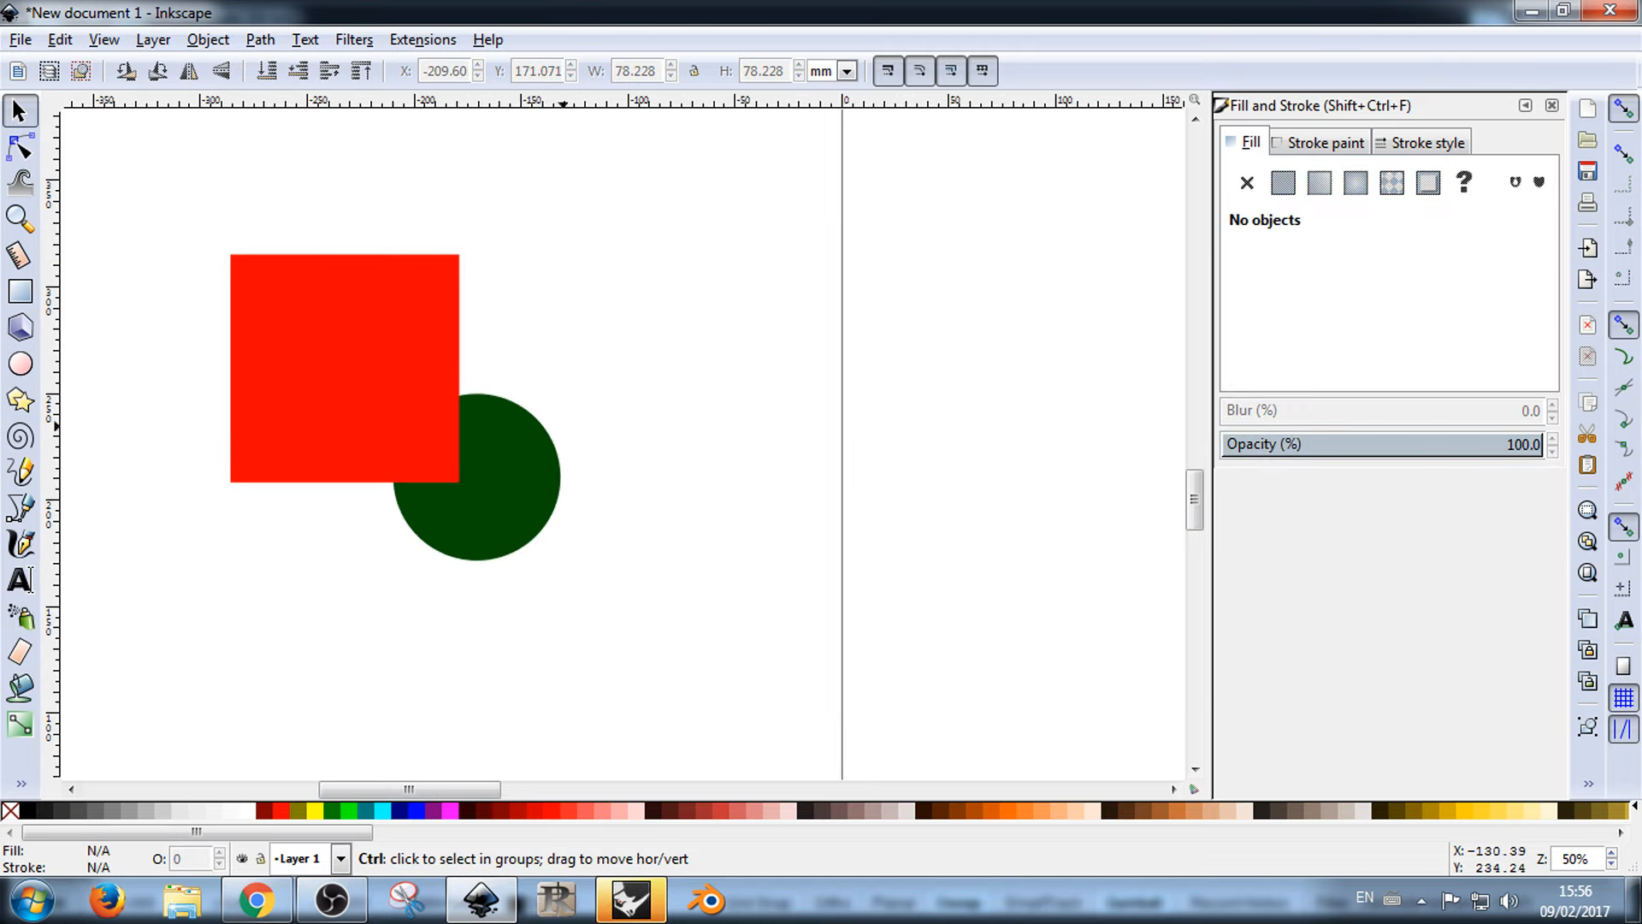
{"action": "scroll", "coordinate": [633, 468], "scroll_direction": "down", "scroll_amount": 1}
{"action": "left_click_drag", "start_coordinate": [621, 281], "coordinate": [194, 667]}
{"action": "left_click", "coordinate": [695, 368]}
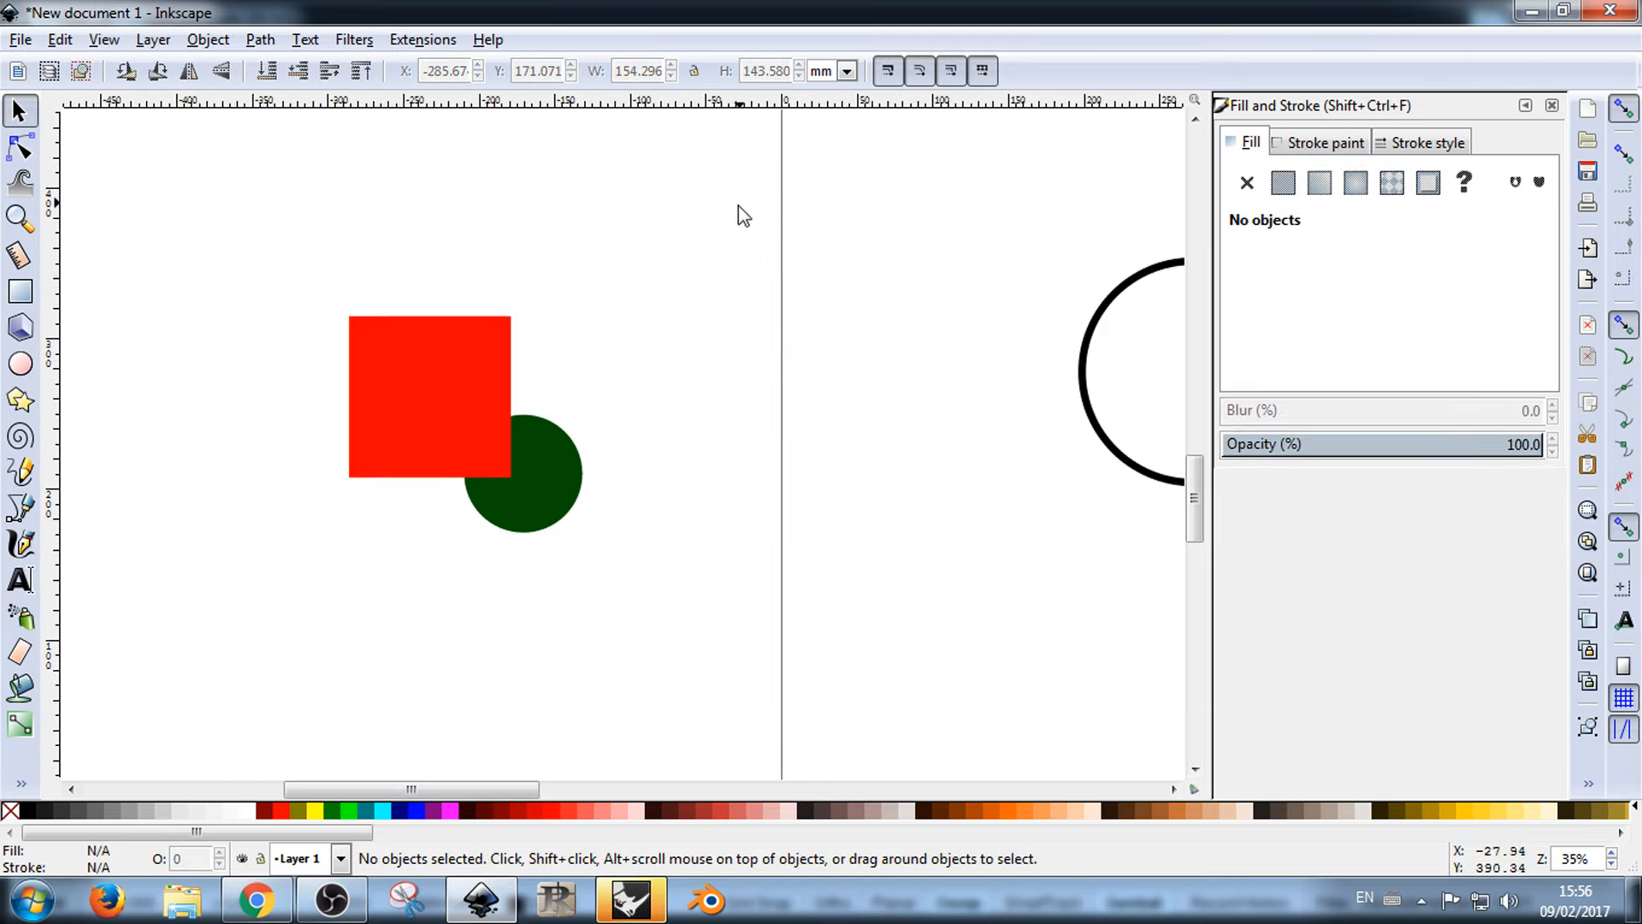
{"action": "left_click_drag", "start_coordinate": [751, 203], "coordinate": [137, 667]}
{"action": "left_click", "coordinate": [209, 40]}
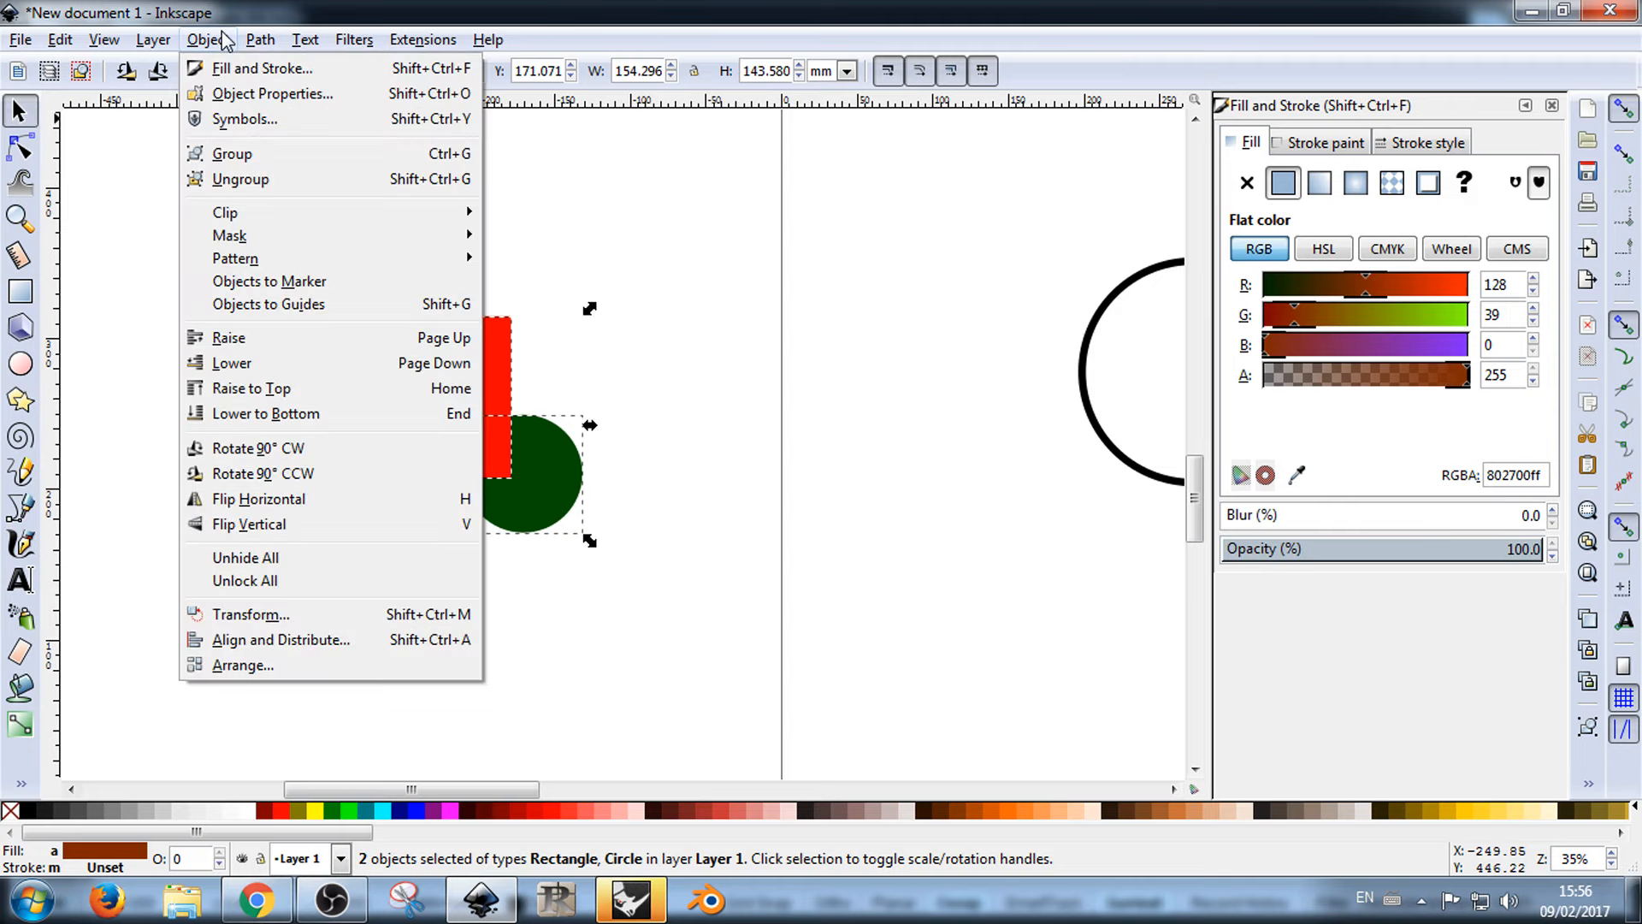
{"action": "mouse_move", "coordinate": [260, 39]}
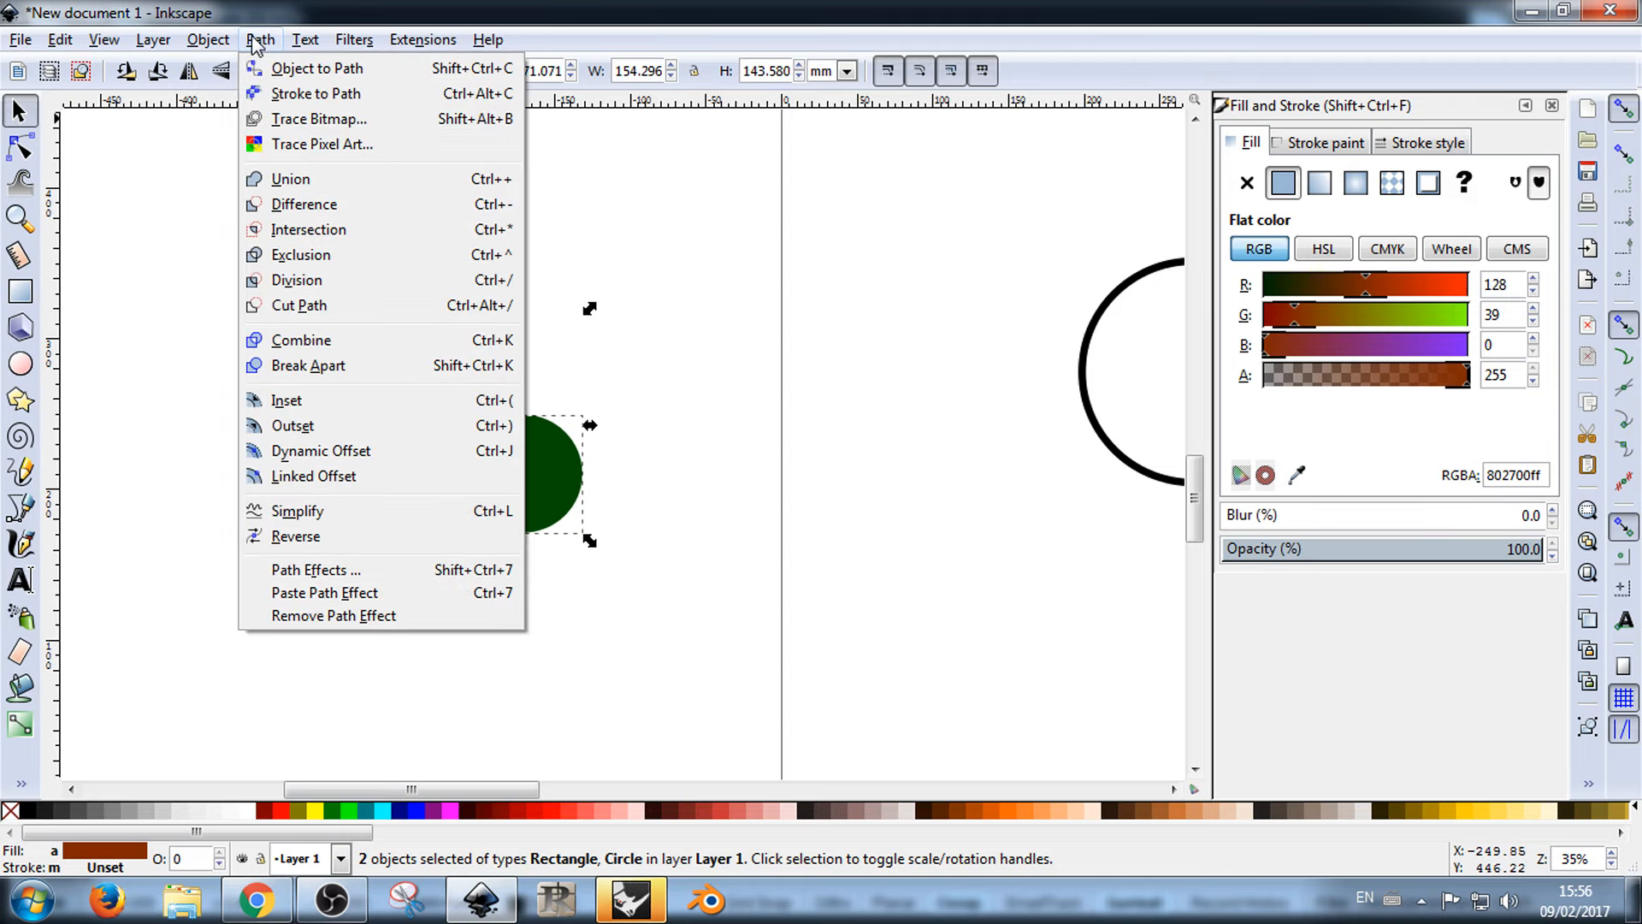
{"action": "left_click", "coordinate": [299, 173]}
{"action": "left_click", "coordinate": [693, 499]}
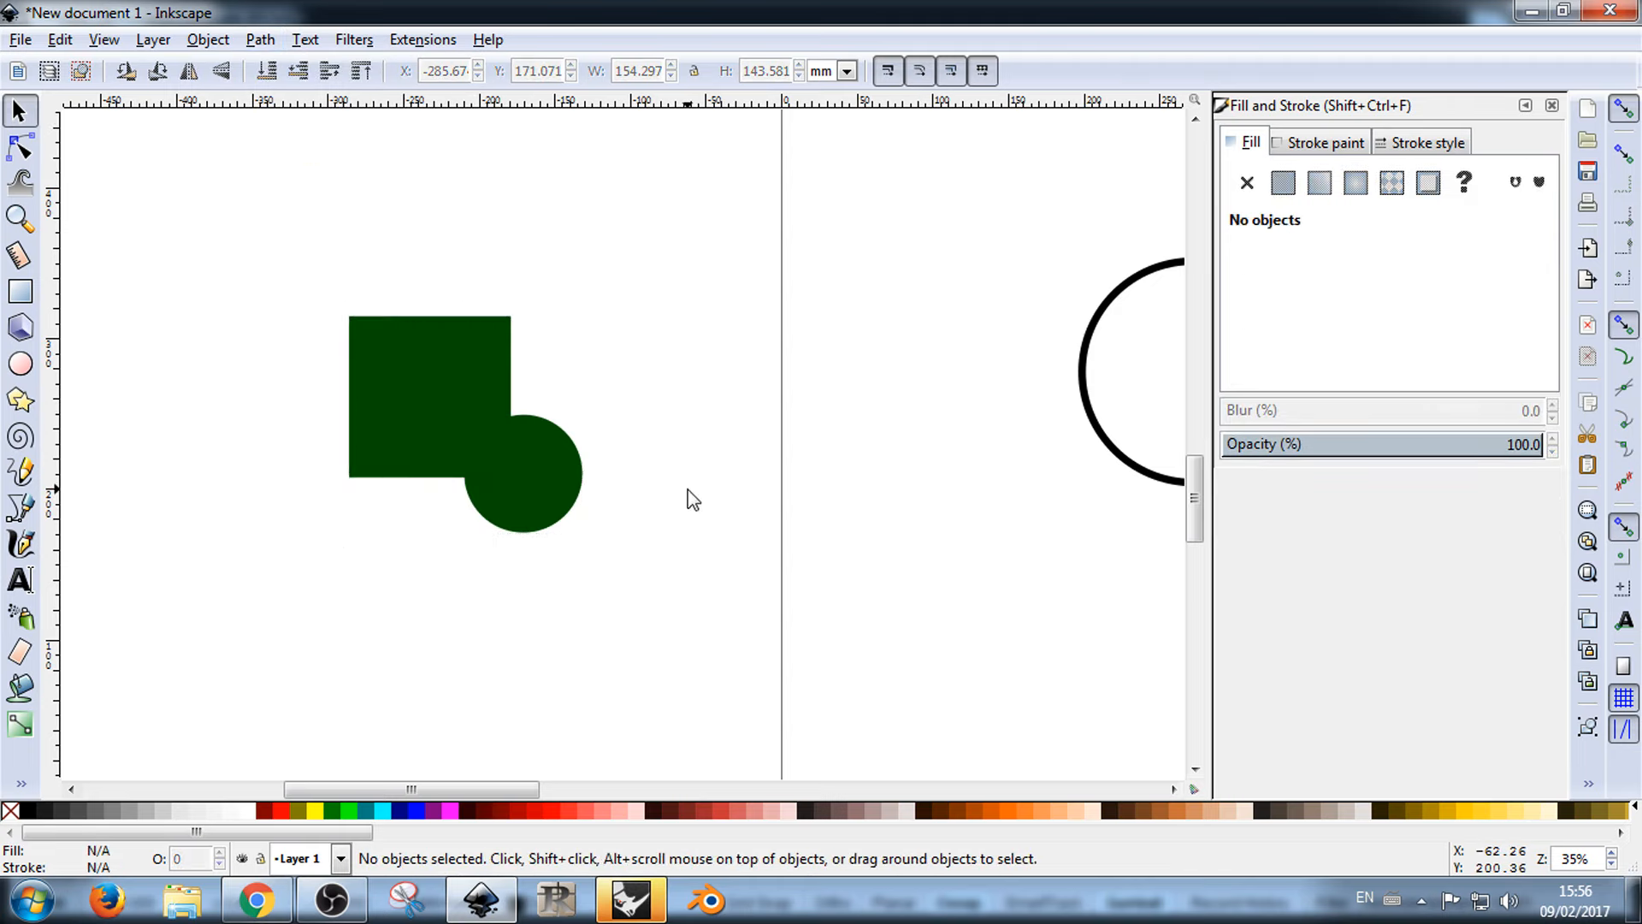
Step: Try reshaping the merged shape by moving nodes near its inner corner outward, and undo the node edits
{"action": "double_click", "coordinate": [525, 449]}
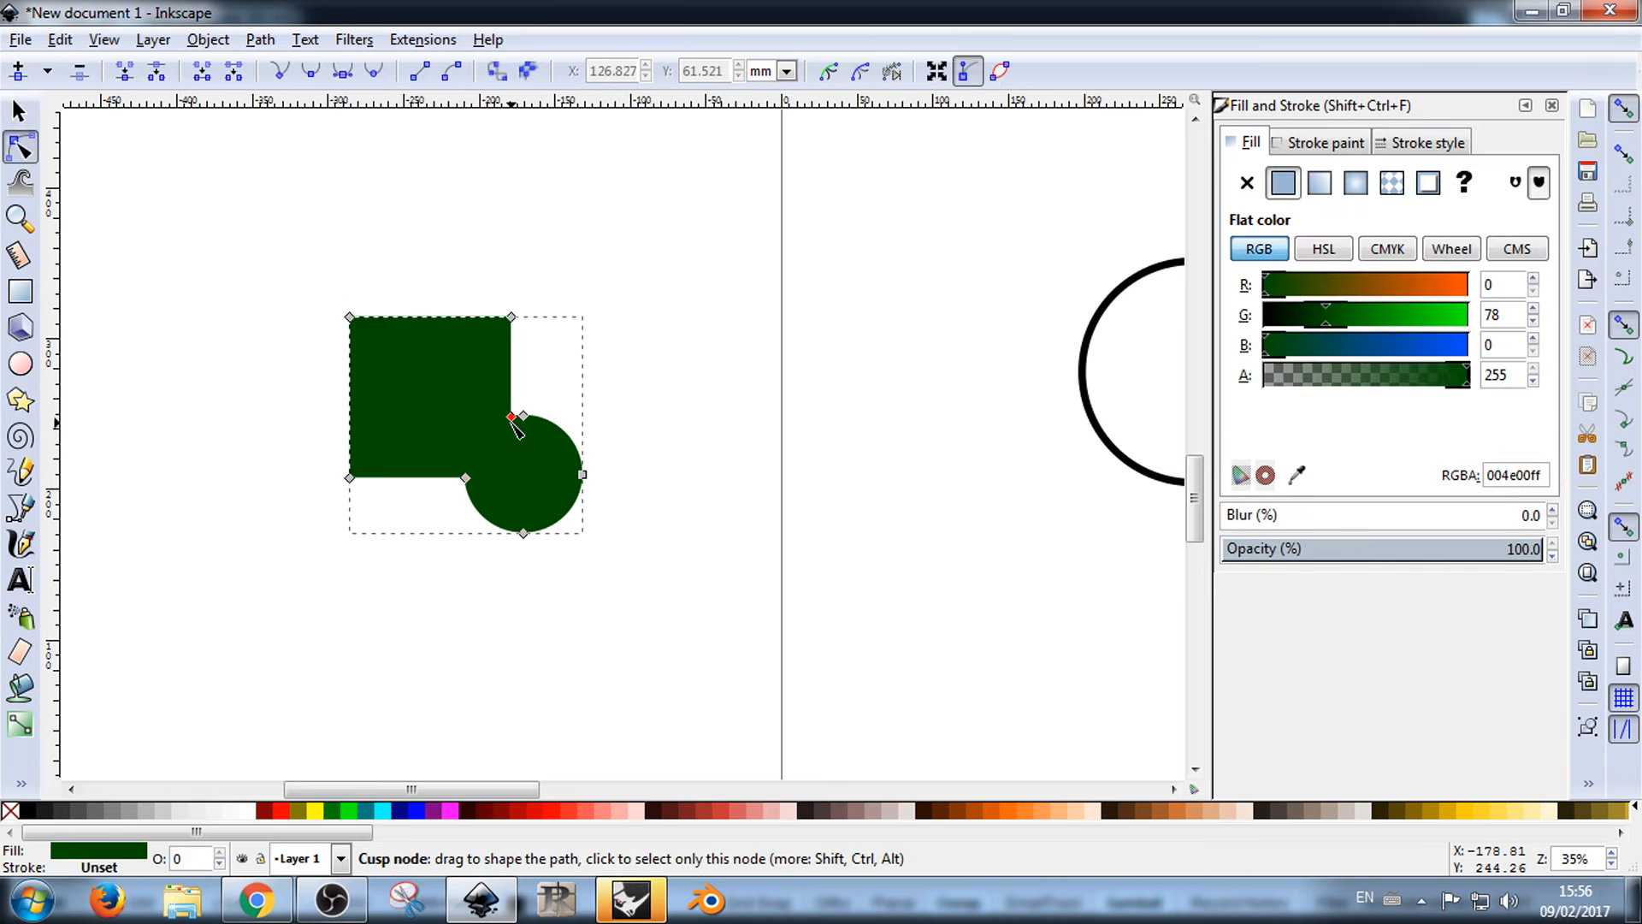
{"action": "left_click_drag", "start_coordinate": [512, 417], "coordinate": [664, 215]}
{"action": "scroll", "coordinate": [525, 423], "scroll_direction": "up", "scroll_amount": 3, "text": "ctrl"}
{"action": "scroll", "coordinate": [377, 414], "scroll_direction": "down", "scroll_amount": 4, "text": "ctrl"}
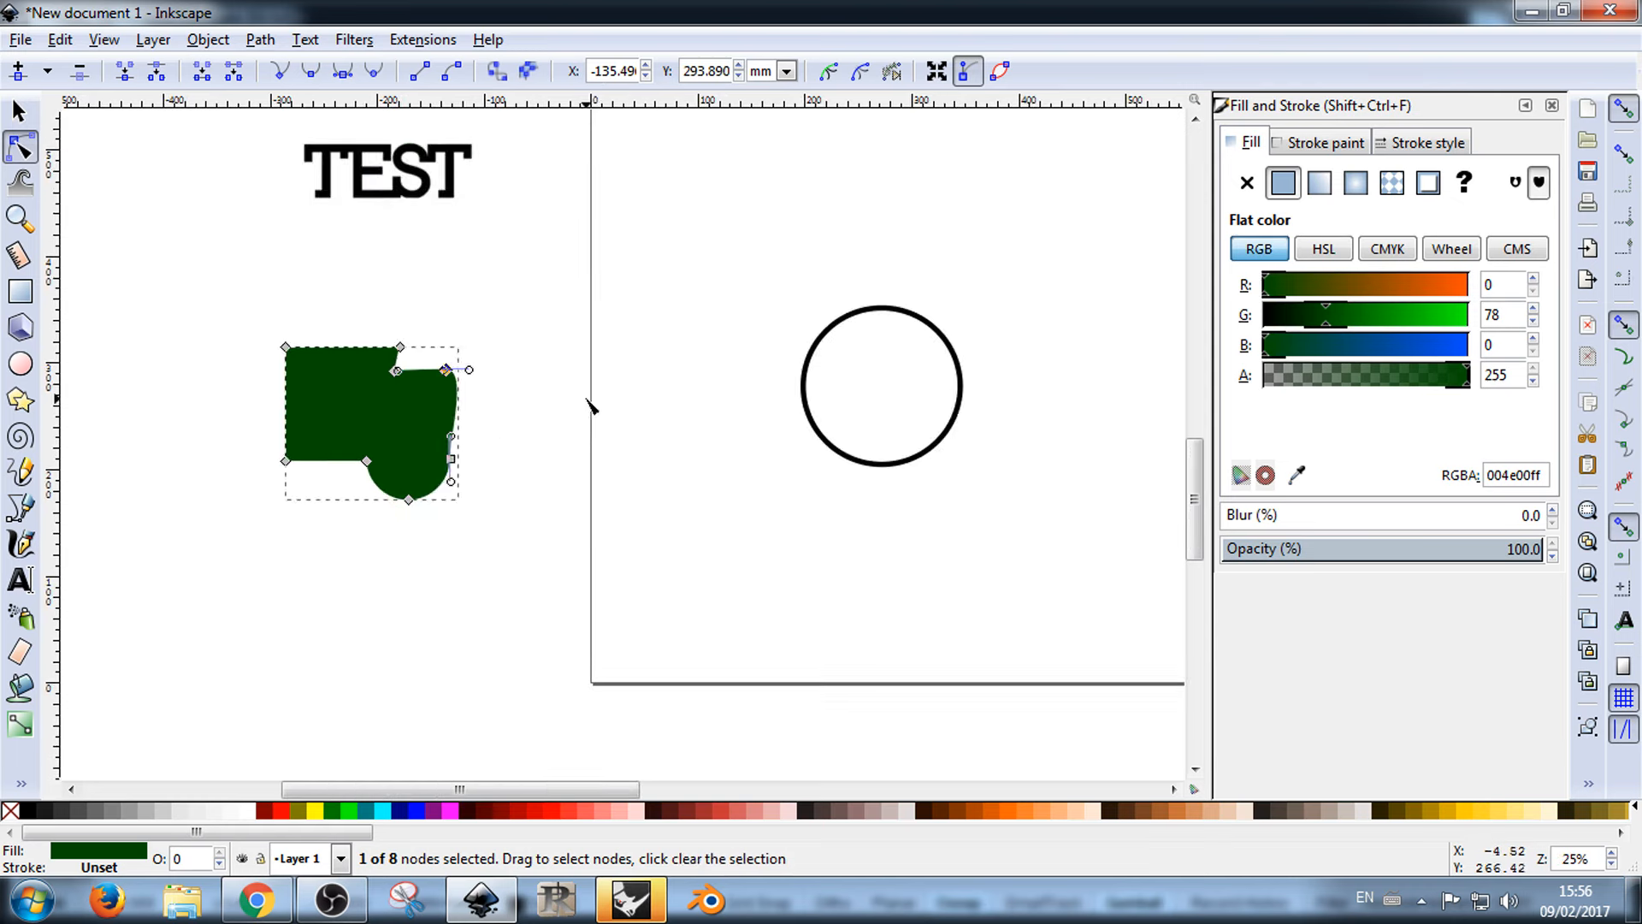
{"action": "key", "text": "ctrl+z"}
{"action": "key", "text": "ctrl+z"}
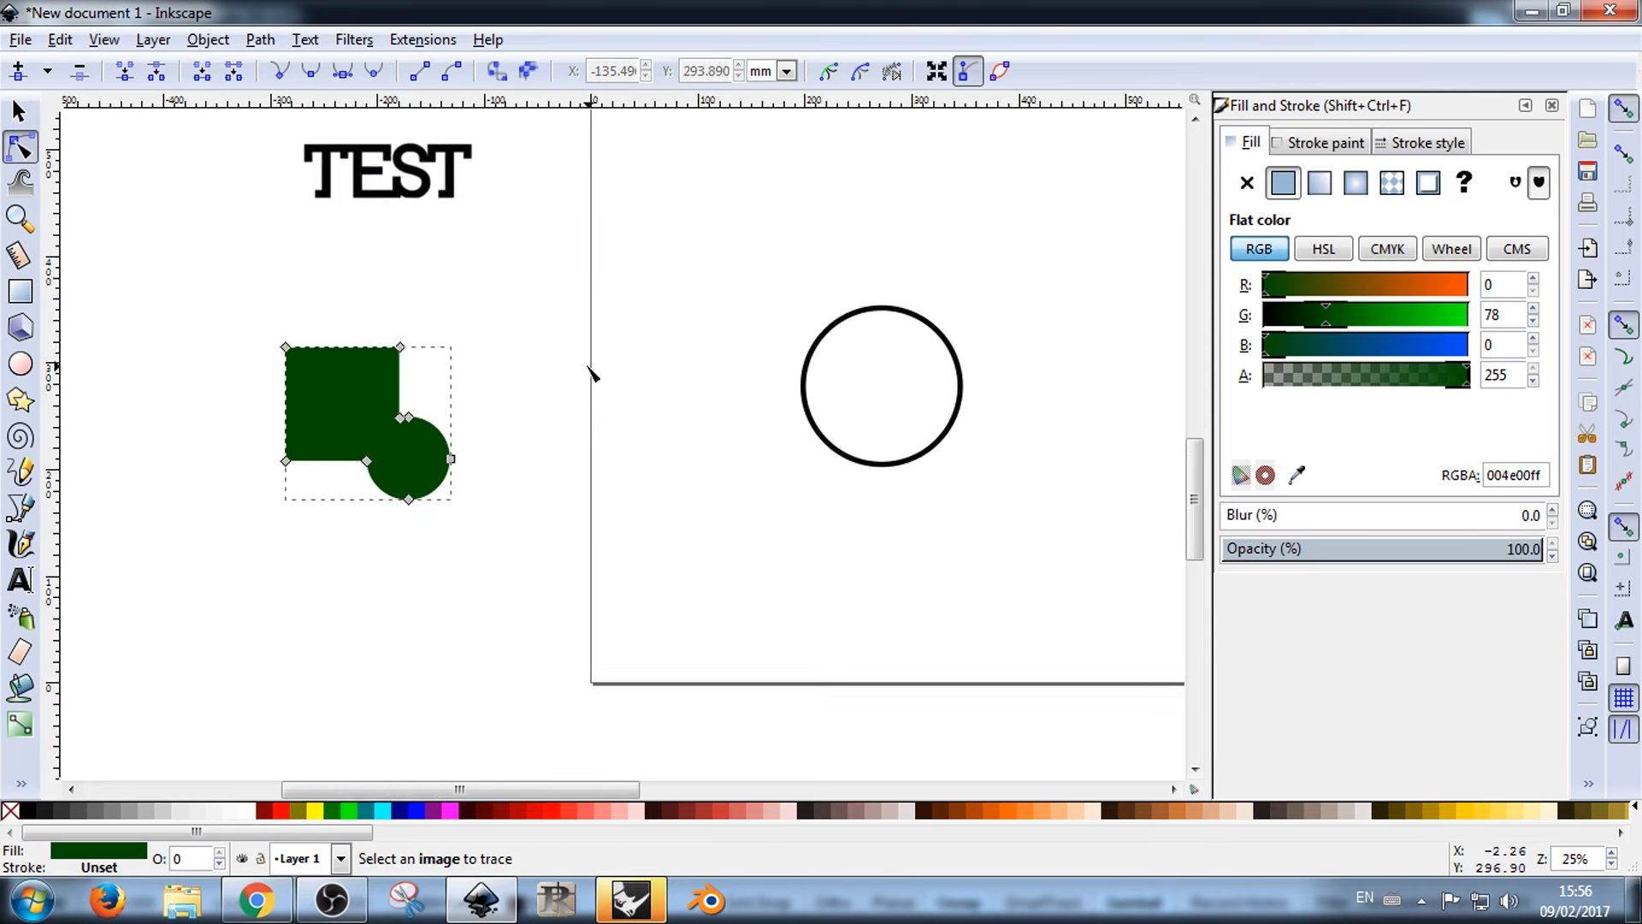
Step: Try moving the merged green shape, and undo the edits back to the separate red square and orange circle
{"action": "left_click", "coordinate": [19, 112]}
{"action": "left_click", "coordinate": [154, 245]}
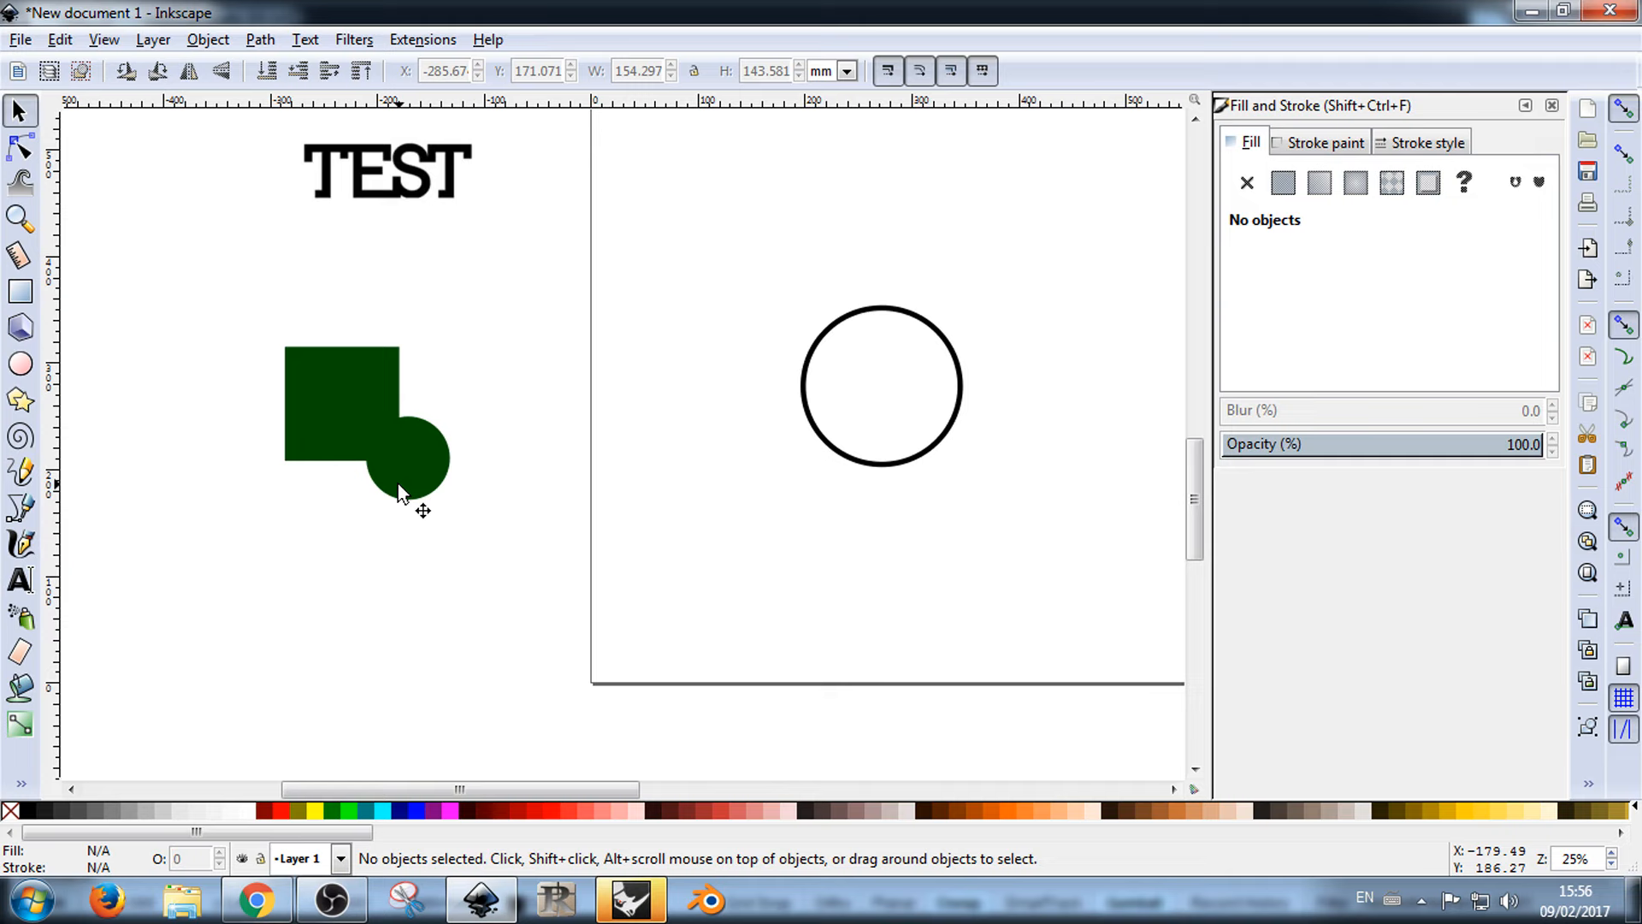
{"action": "mouse_move", "coordinate": [315, 413]}
{"action": "left_mouse_down"}
{"action": "mouse_move", "coordinate": [258, 275]}
{"action": "mouse_move", "coordinate": [332, 424]}
{"action": "left_mouse_up"}
{"action": "key", "text": "ctrl+z"}
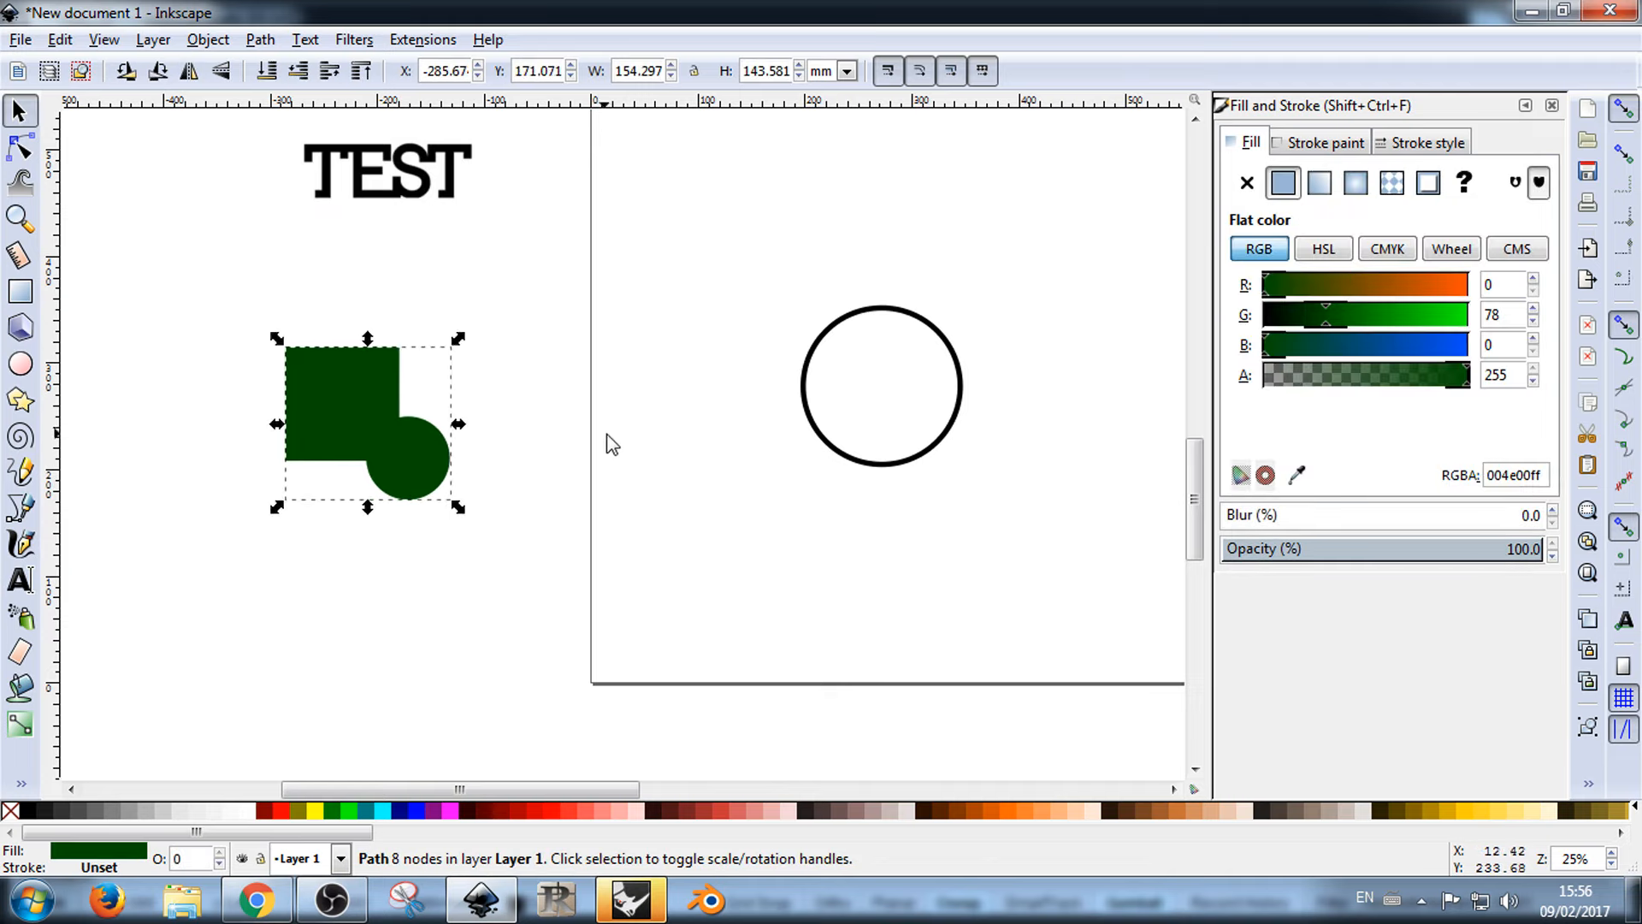
{"action": "key", "text": "ctrl+z"}
{"action": "key", "text": "ctrl+z"}
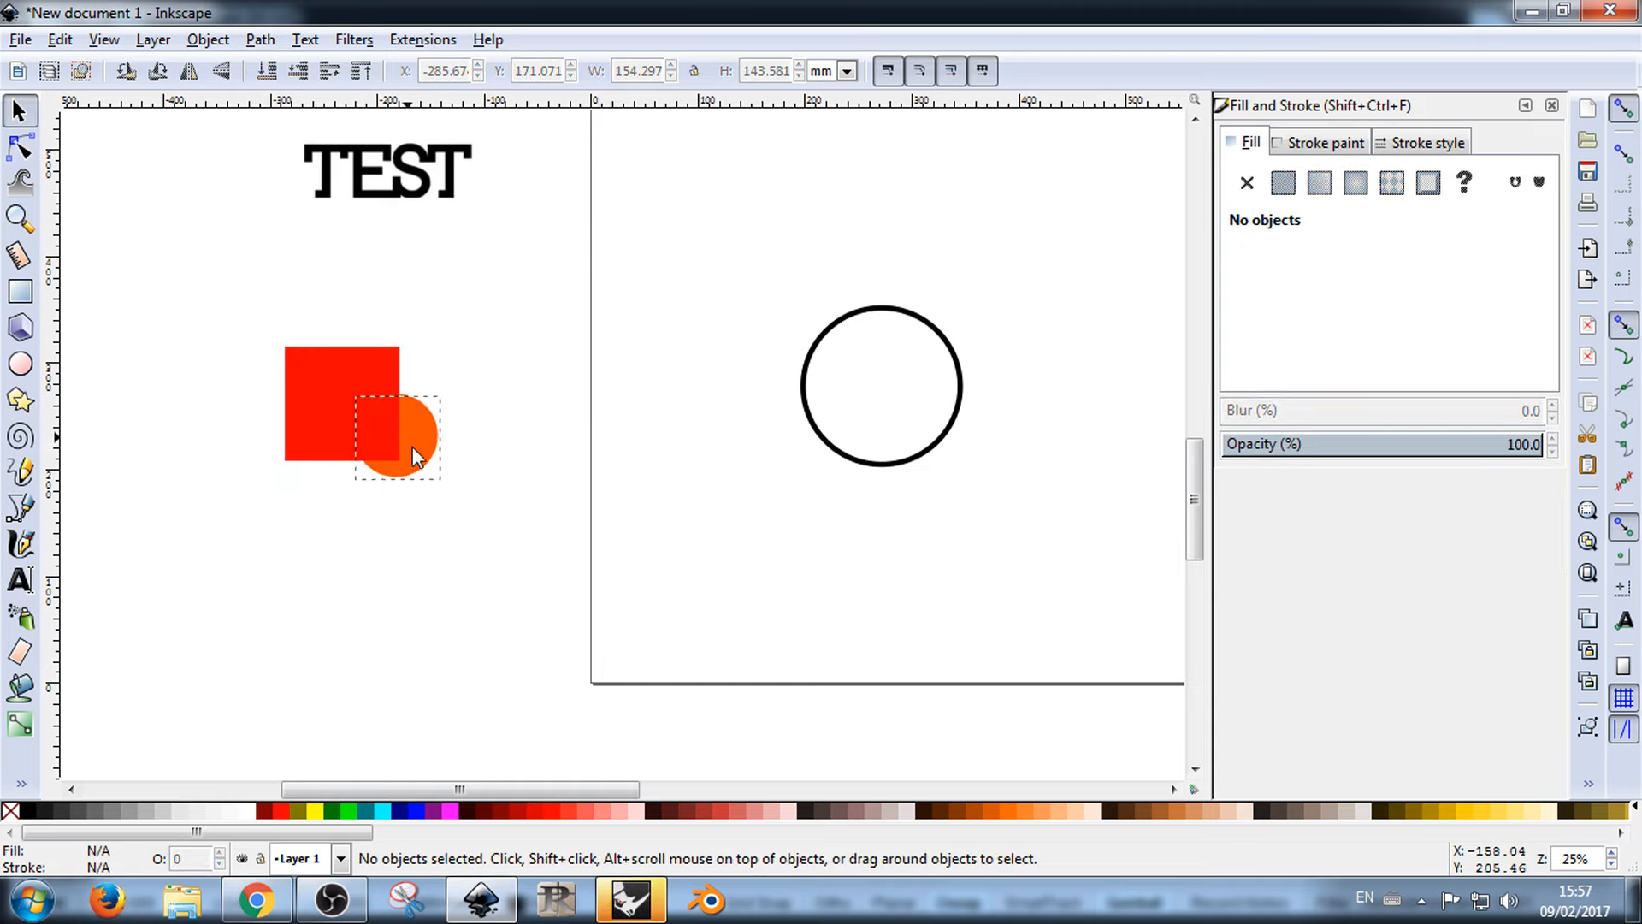
Step: Shrink the orange circle to about 34 mm within the red square's area and change its fill to black, RGBA 000000ff
{"action": "left_click_drag", "start_coordinate": [413, 447], "coordinate": [351, 419]}
{"action": "left_click_drag", "start_coordinate": [1316, 306], "coordinate": [1263, 286]}
{"action": "left_click", "coordinate": [425, 403]}
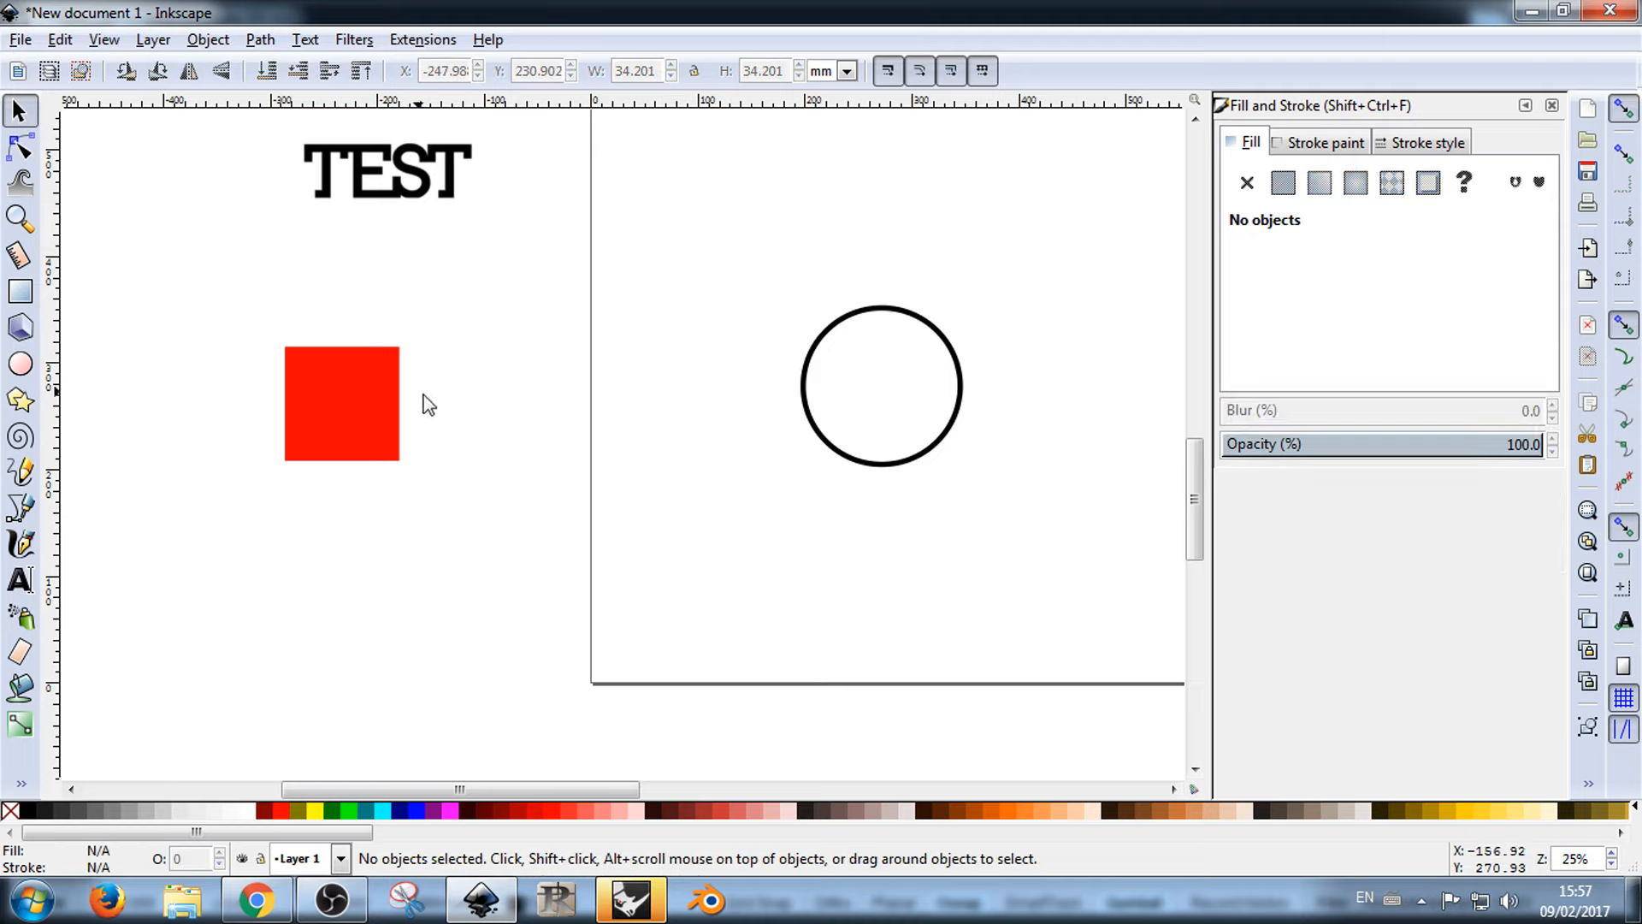
Step: Lower the red square one level in the stacking order, behind the black circle
{"action": "right_click", "coordinate": [358, 374]}
{"action": "left_click", "coordinate": [368, 344]}
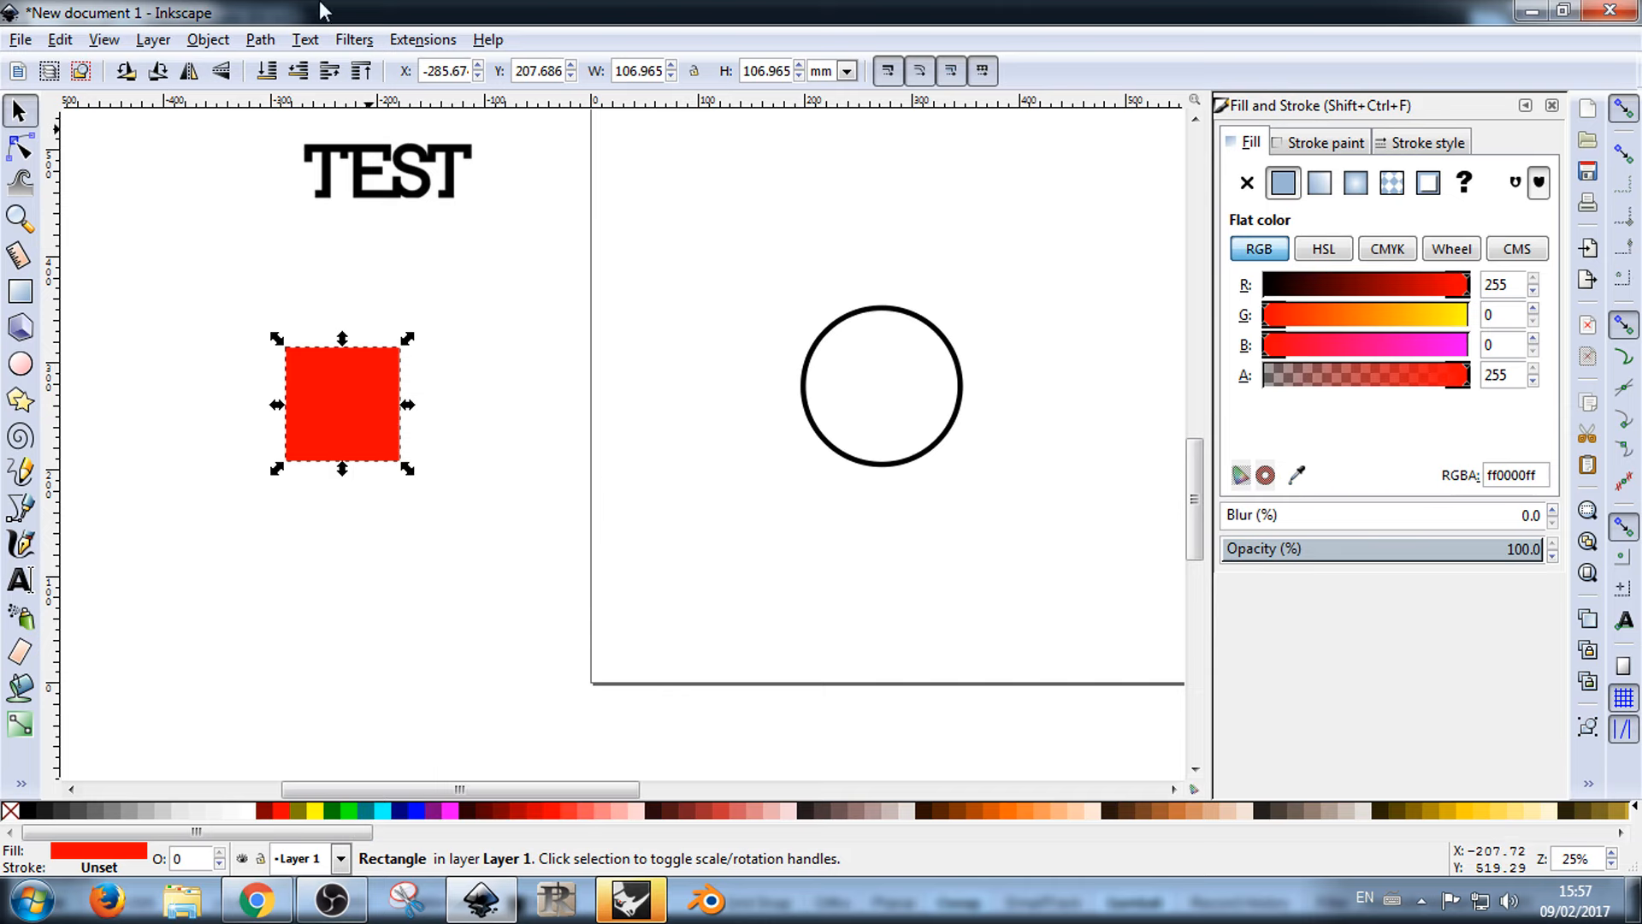
{"action": "left_click", "coordinate": [154, 41]}
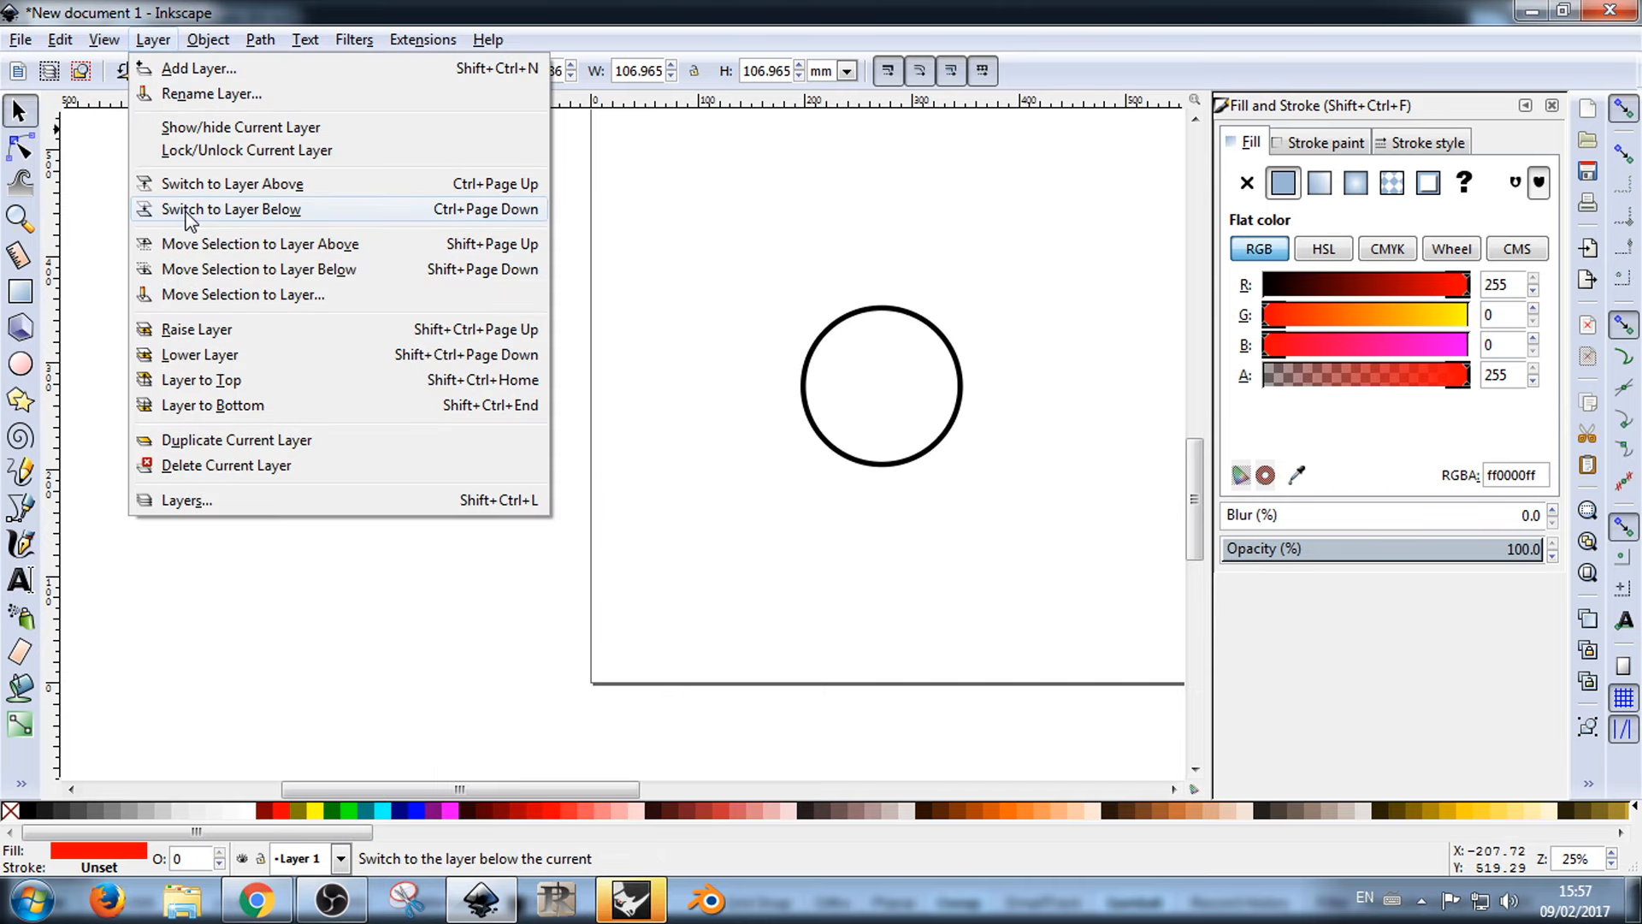
{"action": "mouse_move", "coordinate": [212, 38]}
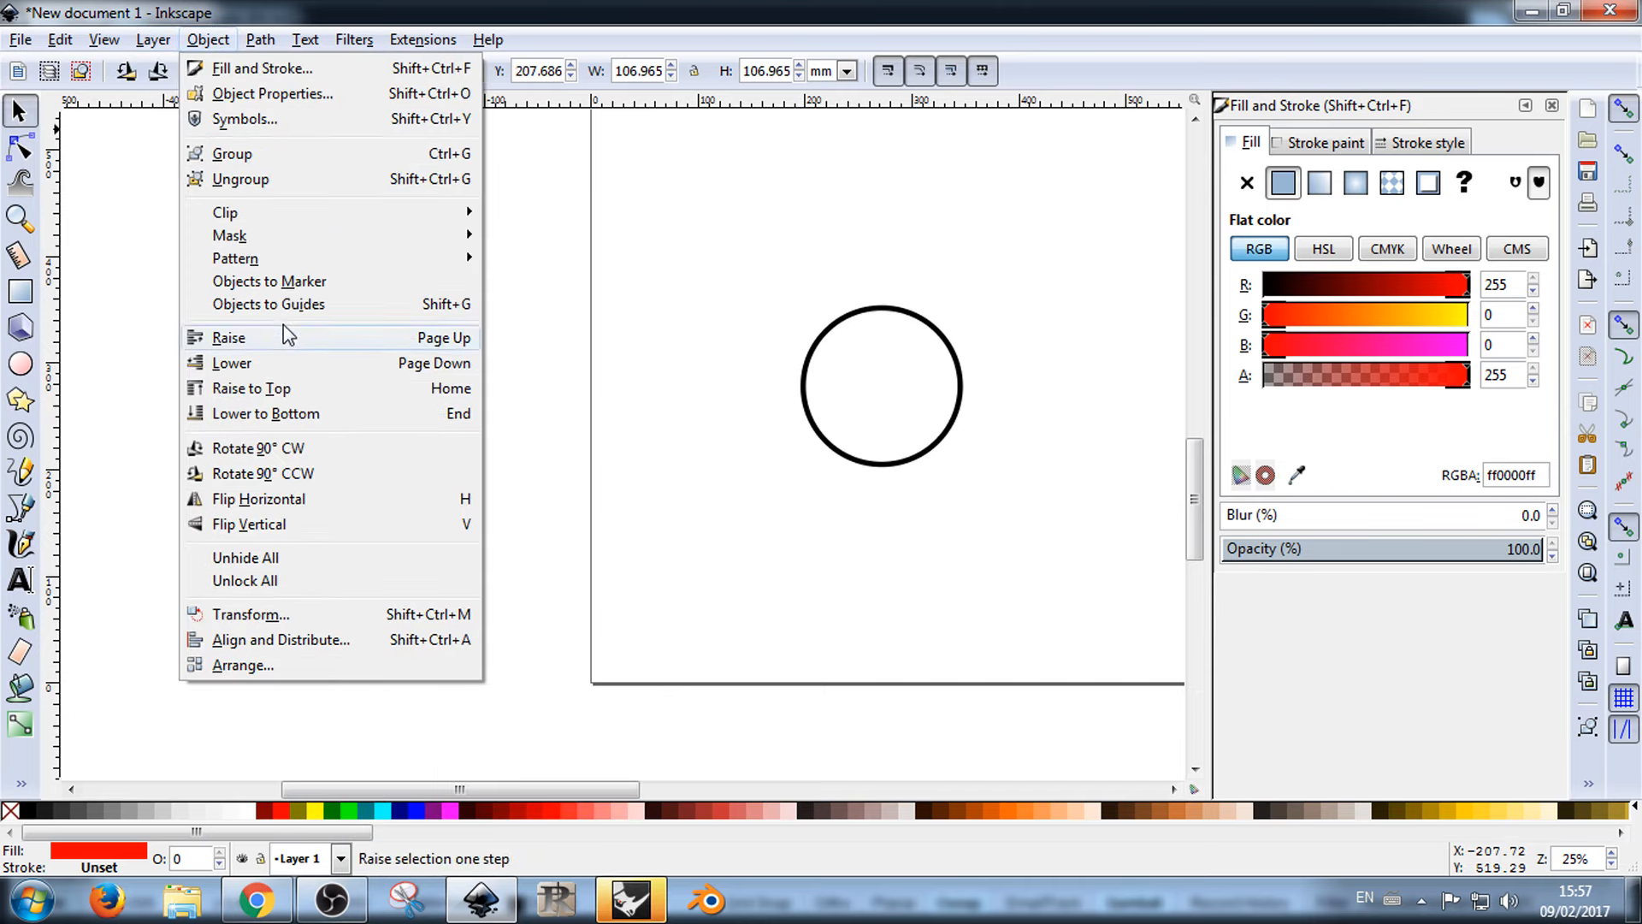
{"action": "left_click", "coordinate": [283, 362]}
{"action": "left_click", "coordinate": [425, 391]}
{"action": "left_click", "coordinate": [383, 425]}
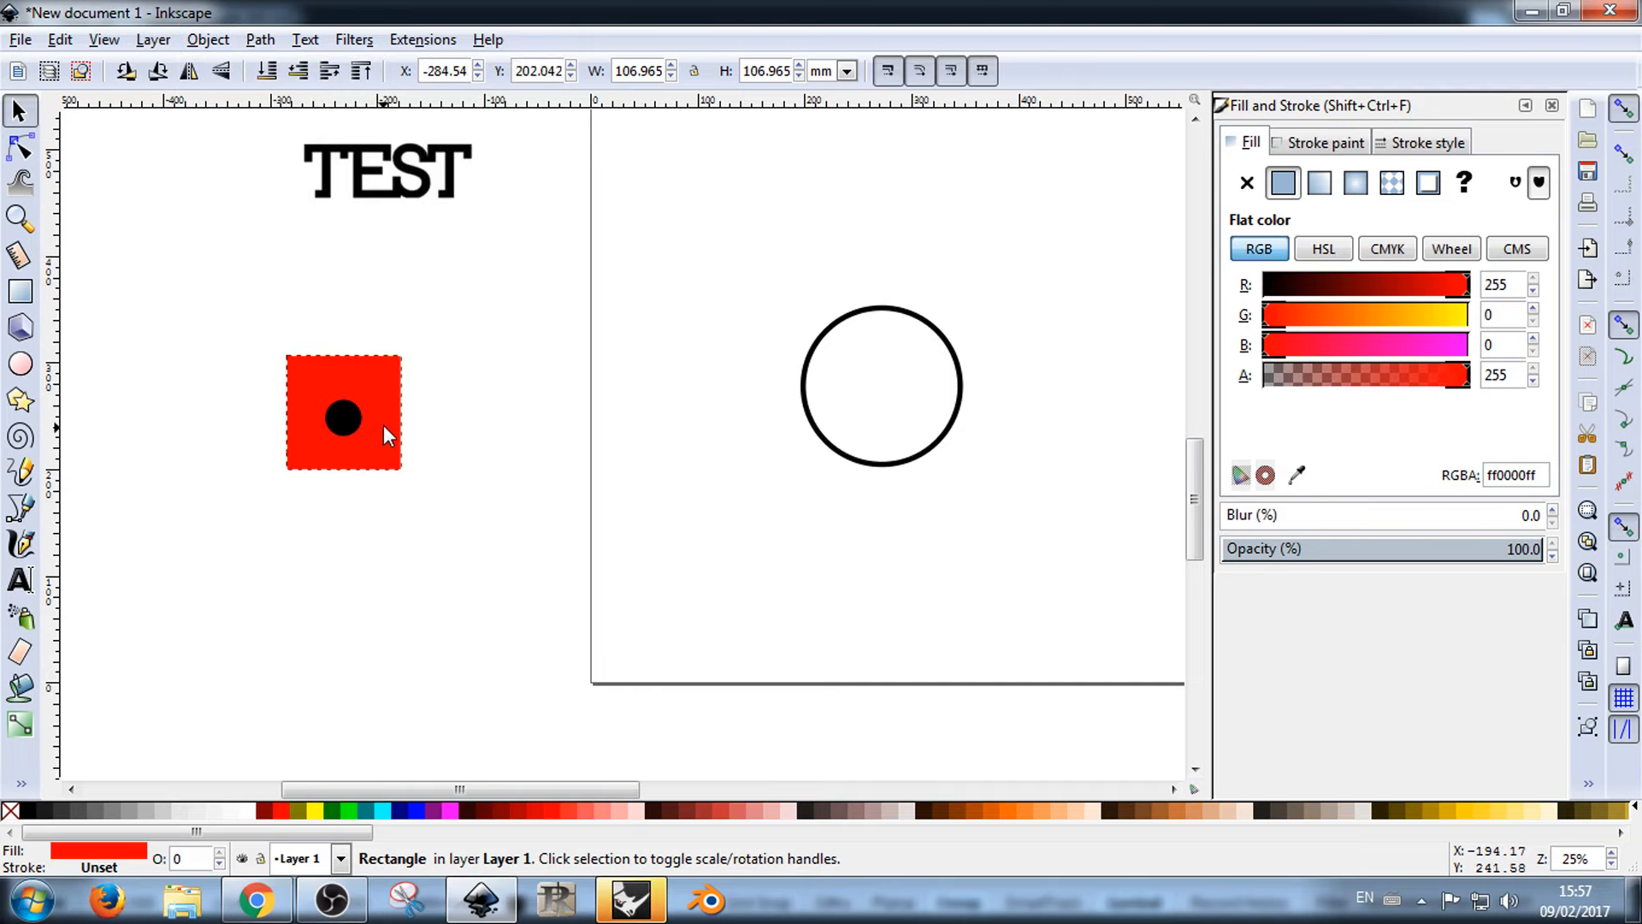
{"action": "left_click", "coordinate": [383, 424]}
{"action": "left_click", "coordinate": [426, 402]}
Step: Place the black circle near the square's upper-left corner and a second, smaller black circle about 22 mm wide in its lower part
{"action": "scroll", "coordinate": [301, 427], "scroll_direction": "up", "scroll_amount": 3}
{"action": "left_click_drag", "start_coordinate": [413, 378], "coordinate": [466, 487]}
{"action": "left_click_drag", "start_coordinate": [529, 414], "coordinate": [488, 447]}
{"action": "left_click", "coordinate": [466, 309]}
{"action": "left_click", "coordinate": [355, 346]}
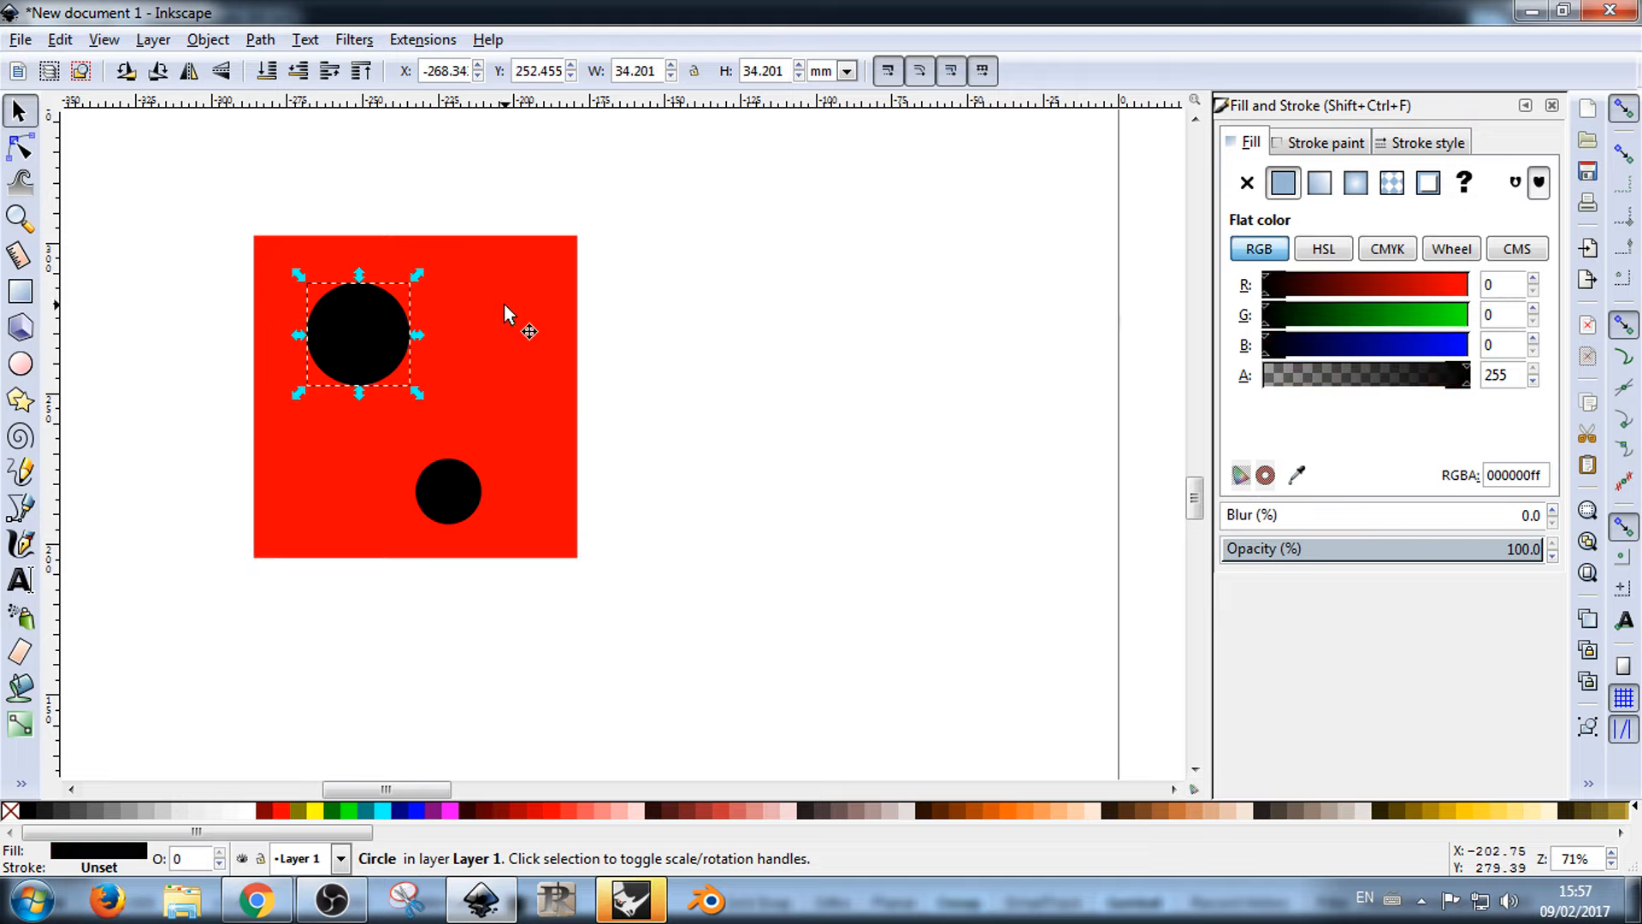
Step: Select the red square and the larger black circle together and cut the circle out of the square with Difference
{"action": "left_click", "coordinate": [504, 303]}
{"action": "left_click", "coordinate": [385, 294]}
{"action": "left_click", "coordinate": [500, 264]}
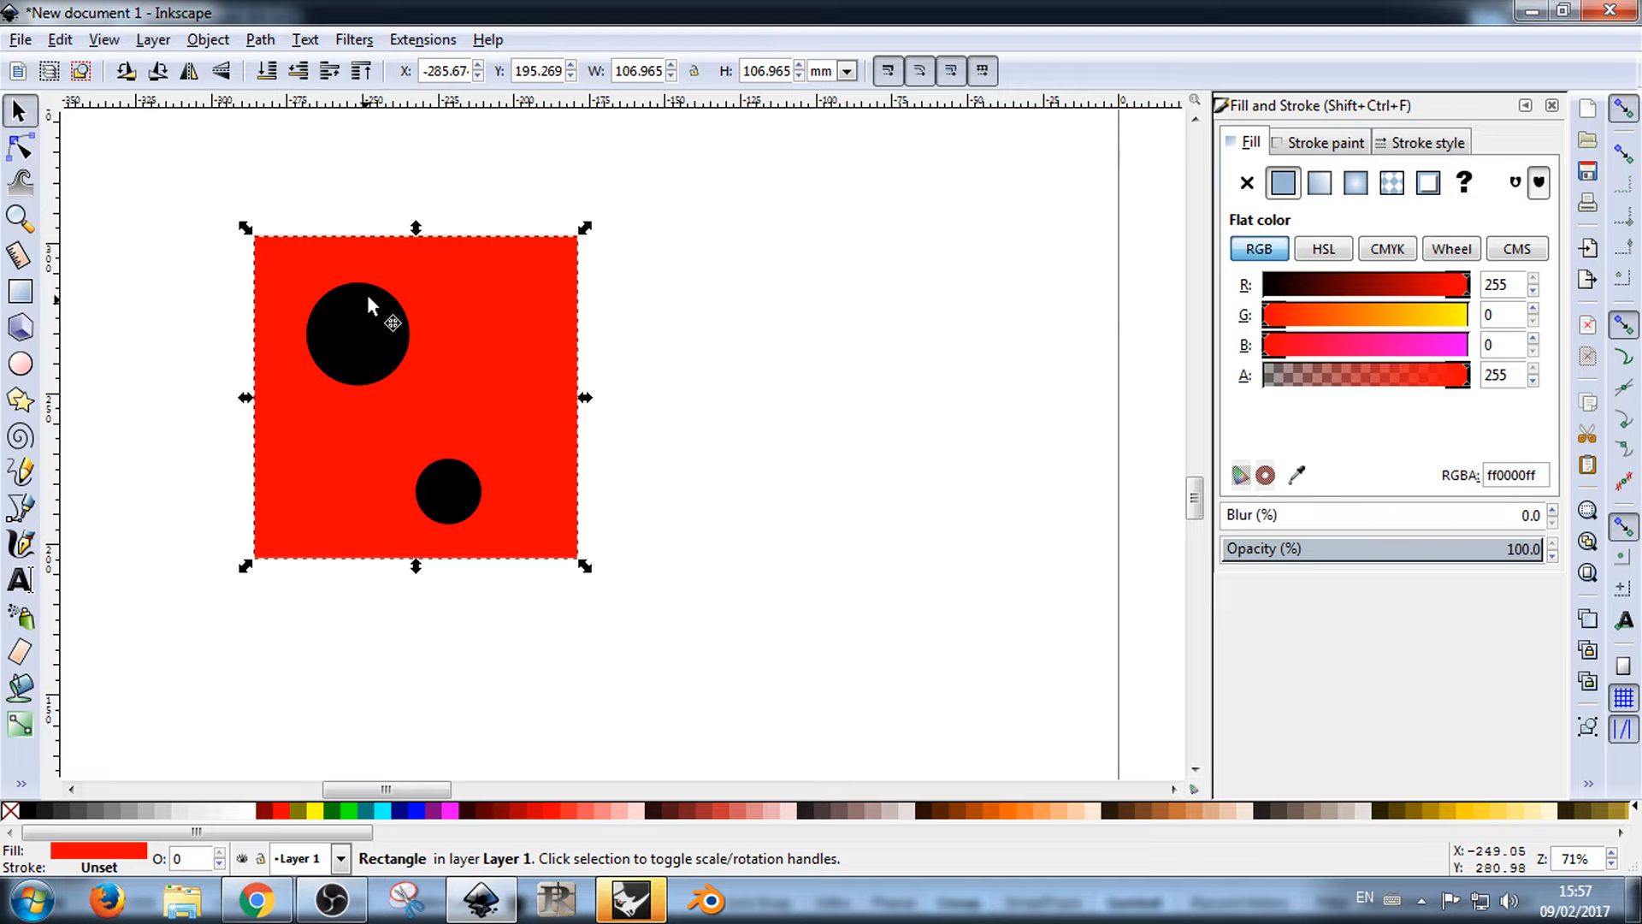
{"action": "left_click", "coordinate": [367, 294]}
{"action": "left_click", "coordinate": [490, 279]}
{"action": "left_click", "coordinate": [389, 313]}
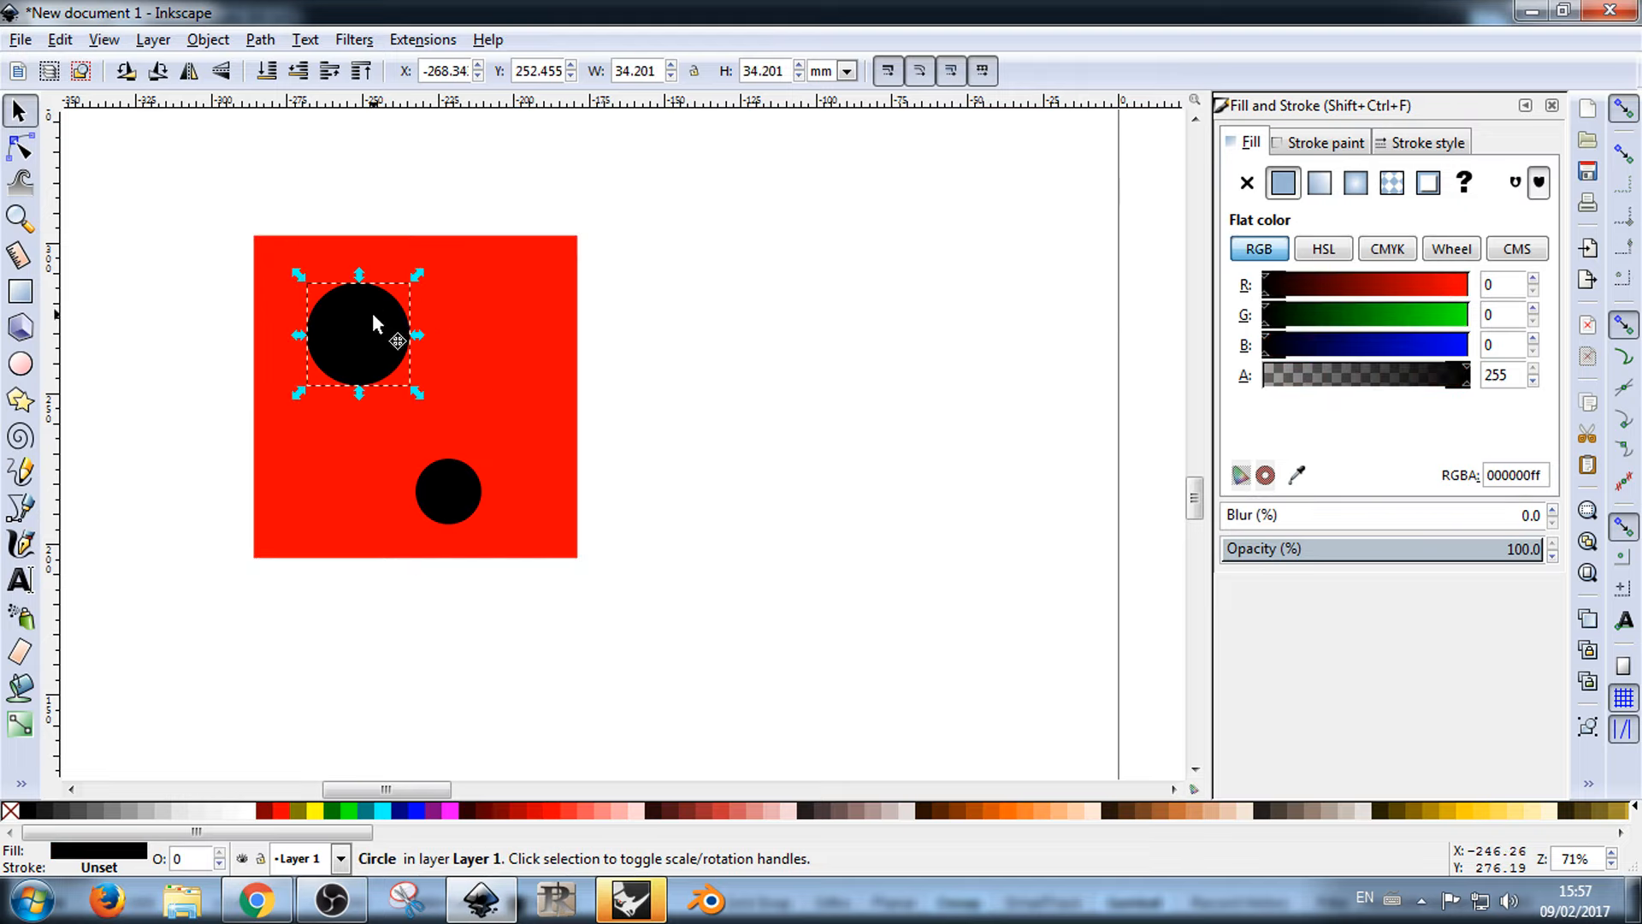
{"action": "left_click", "coordinate": [448, 283]}
{"action": "left_click", "coordinate": [393, 321], "text": "shift"}
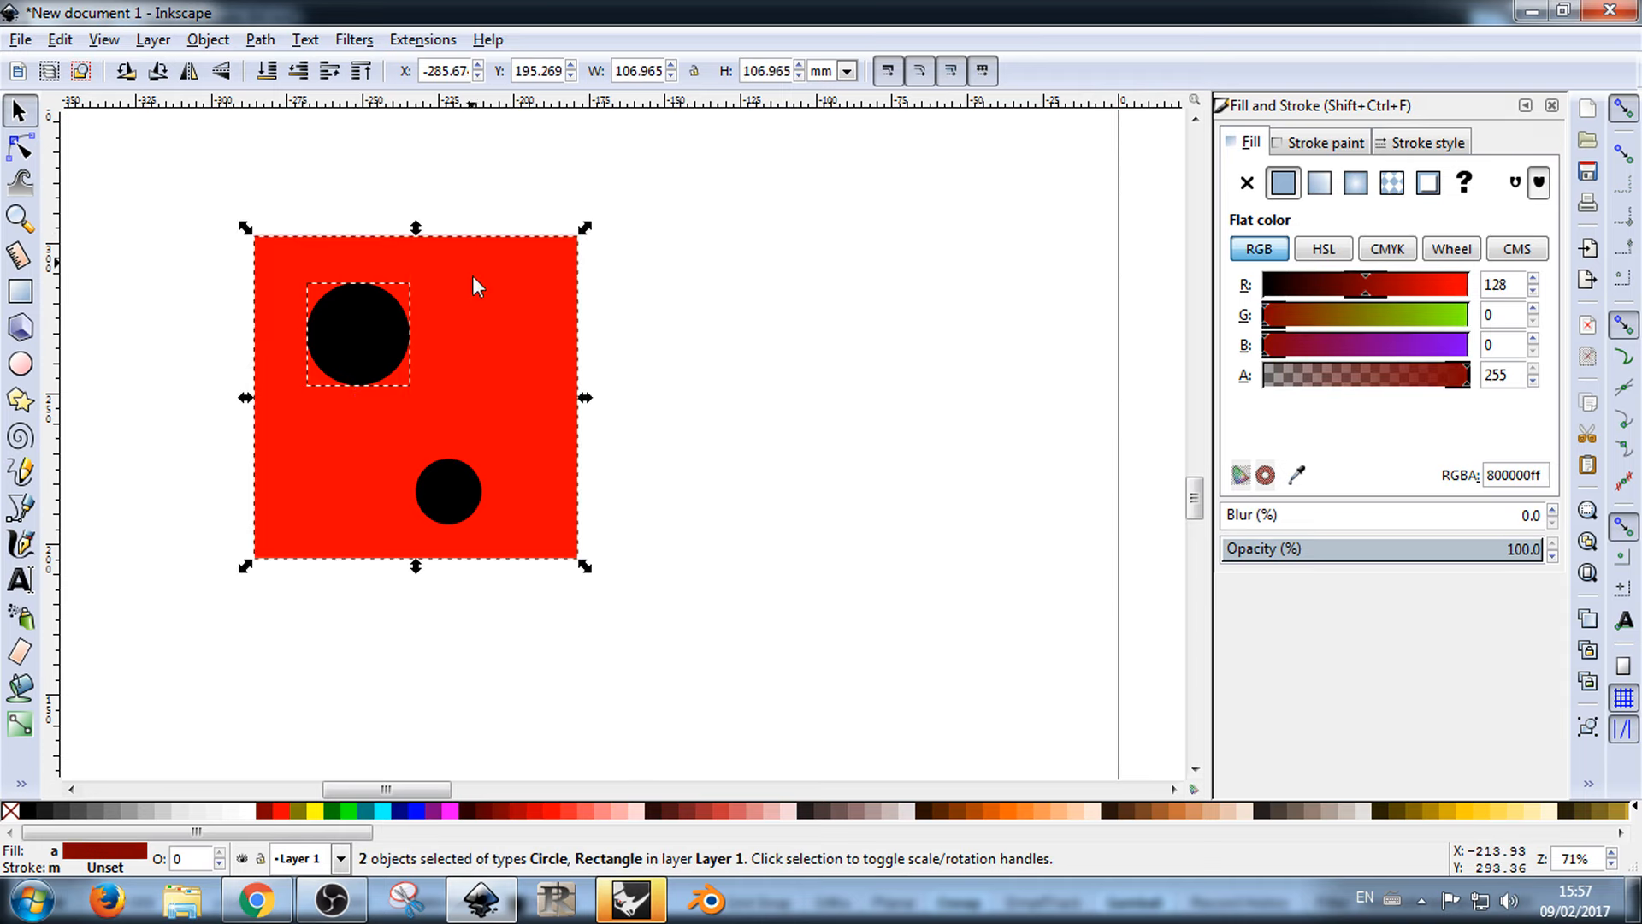
{"action": "left_click", "coordinate": [280, 45]}
{"action": "left_click", "coordinate": [274, 194]}
{"action": "left_click", "coordinate": [640, 359]}
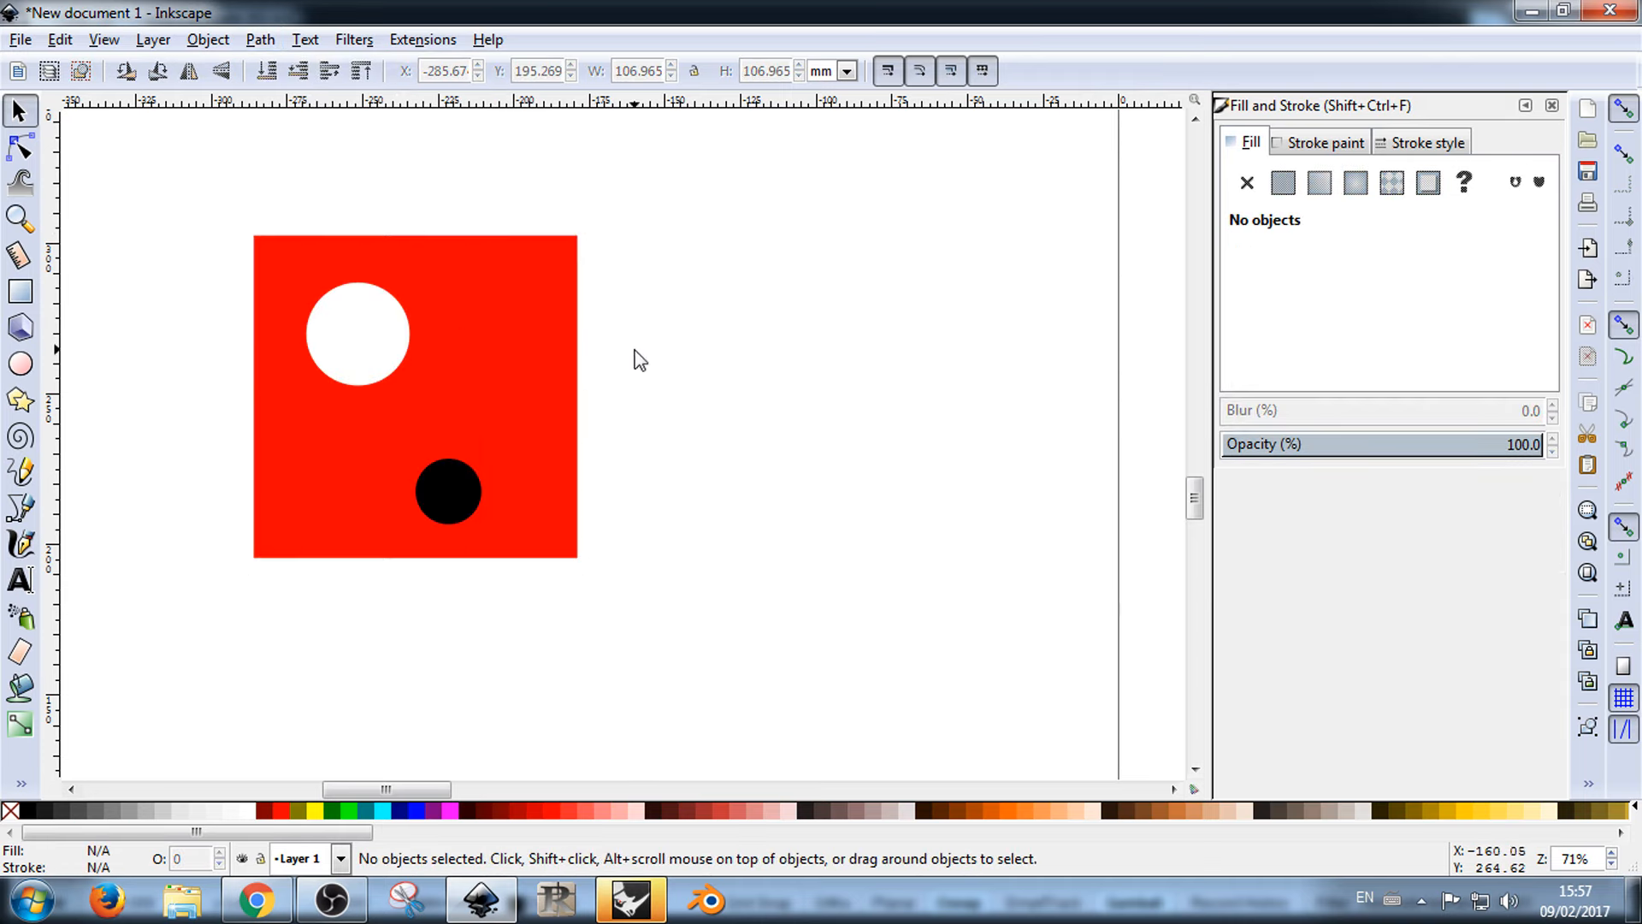
Step: Reshape the round hole into a teardrop by moving its right-hand node outward and slightly down
{"action": "double_click", "coordinate": [462, 330]}
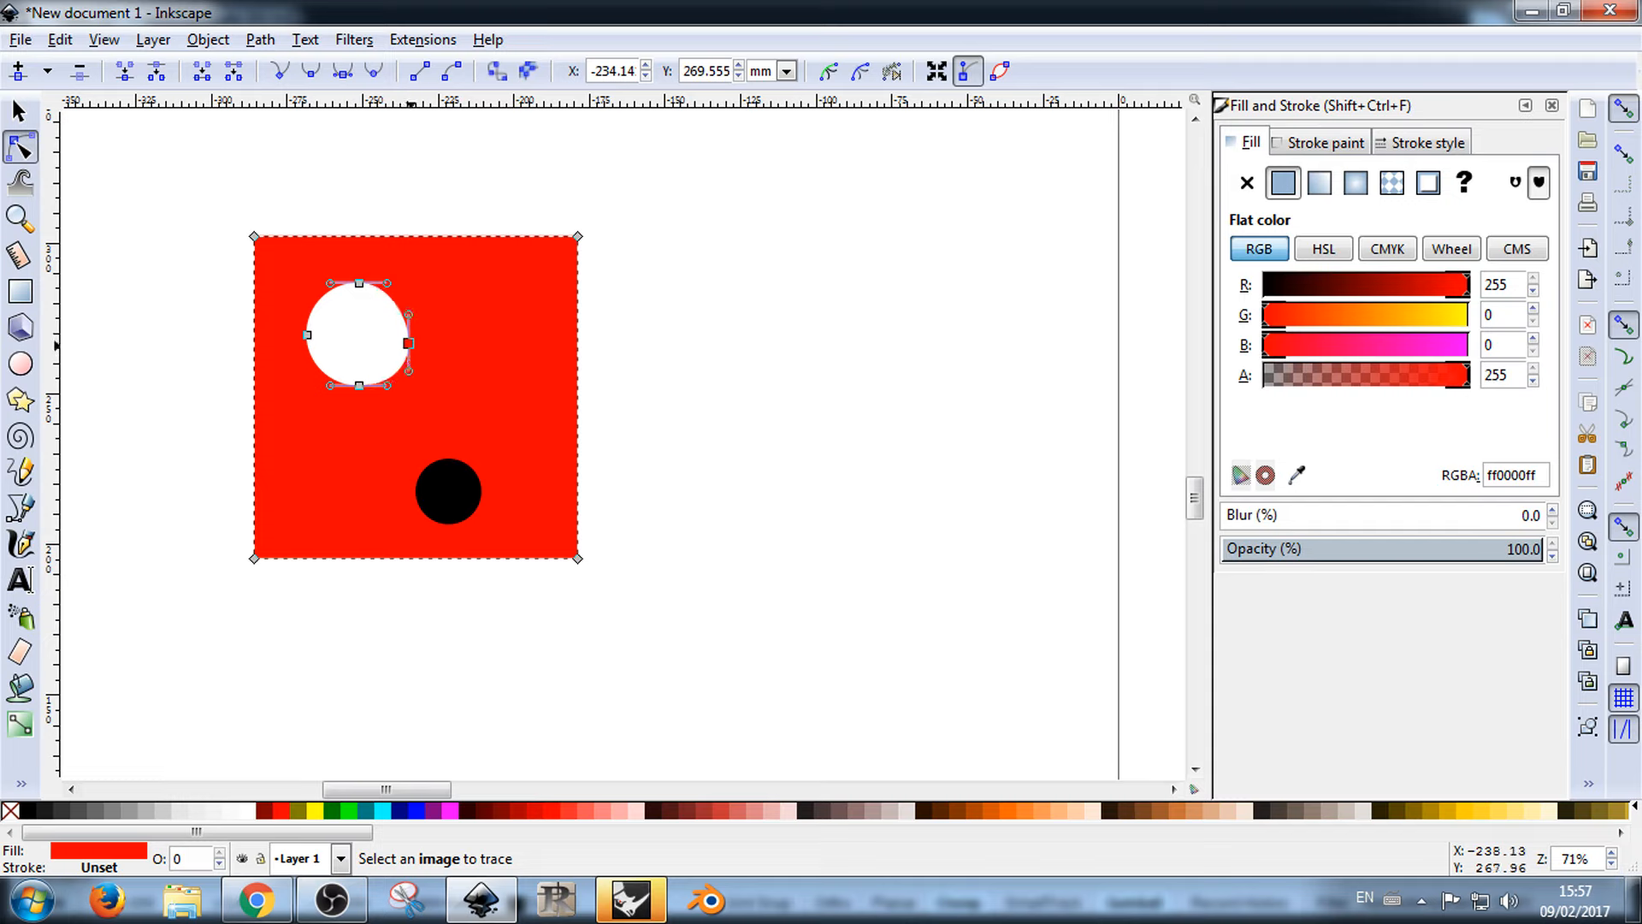
{"action": "left_click_drag", "start_coordinate": [409, 334], "coordinate": [489, 369]}
{"action": "left_click", "coordinate": [297, 224]}
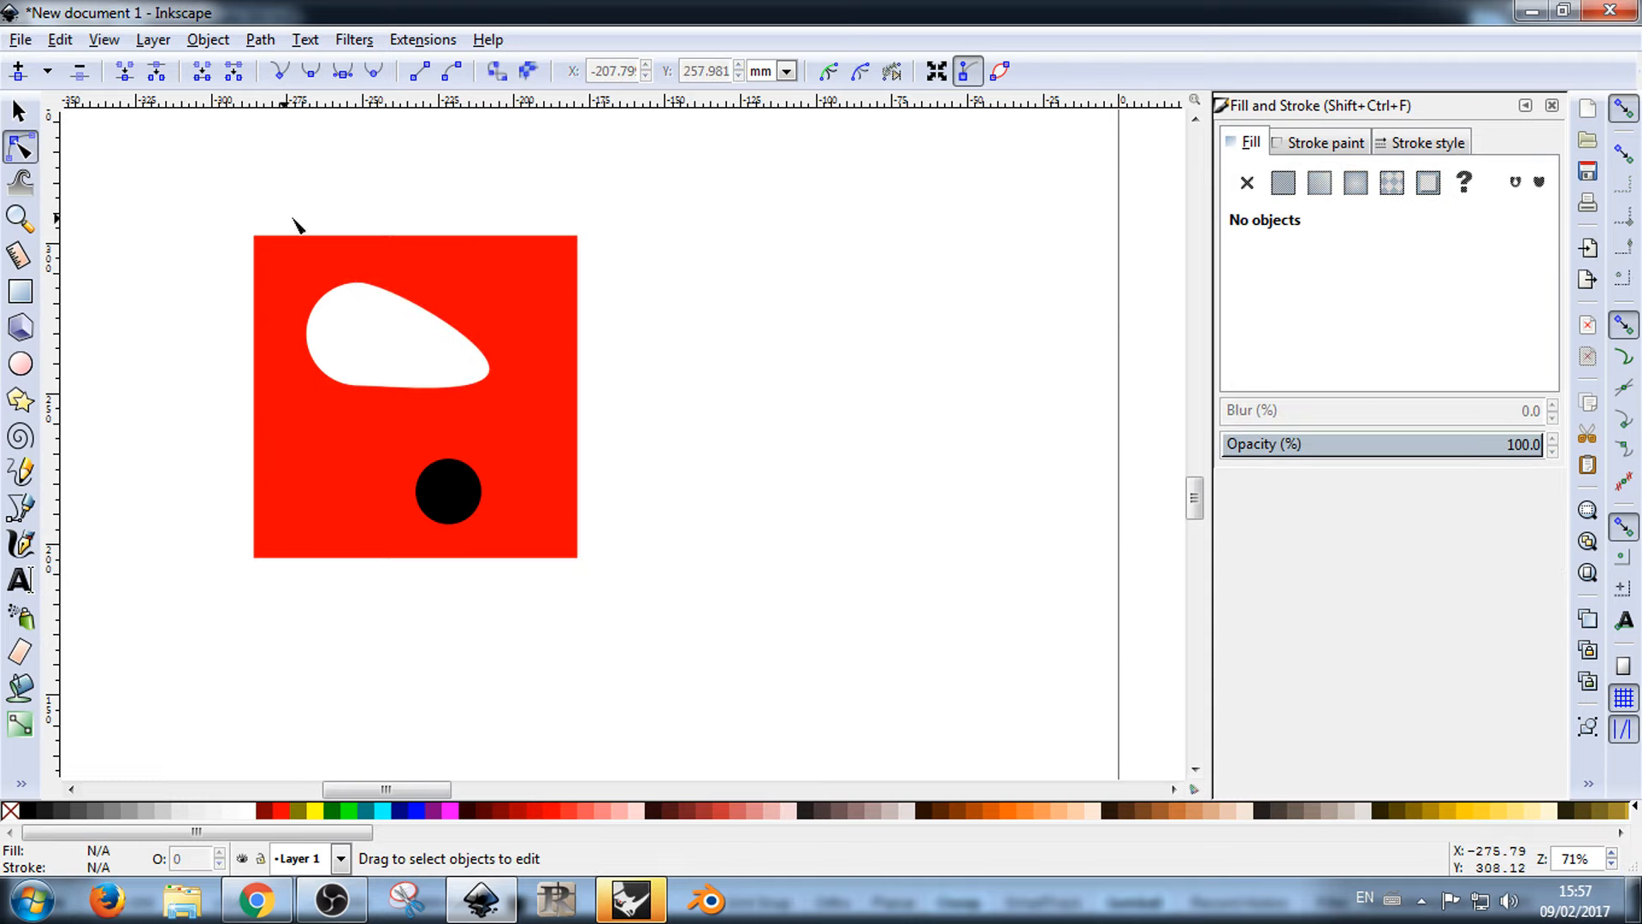
Step: Reposition the small black circle and the red shape slightly, and cut the circle out of the shape with Difference
{"action": "key", "text": "s"}
{"action": "left_click", "coordinate": [448, 494]}
{"action": "left_click_drag", "start_coordinate": [448, 494], "coordinate": [459, 475]}
{"action": "left_click", "coordinate": [752, 390]}
{"action": "left_click_drag", "start_coordinate": [542, 383], "coordinate": [507, 373]}
{"action": "left_click", "coordinate": [469, 462], "text": "shift"}
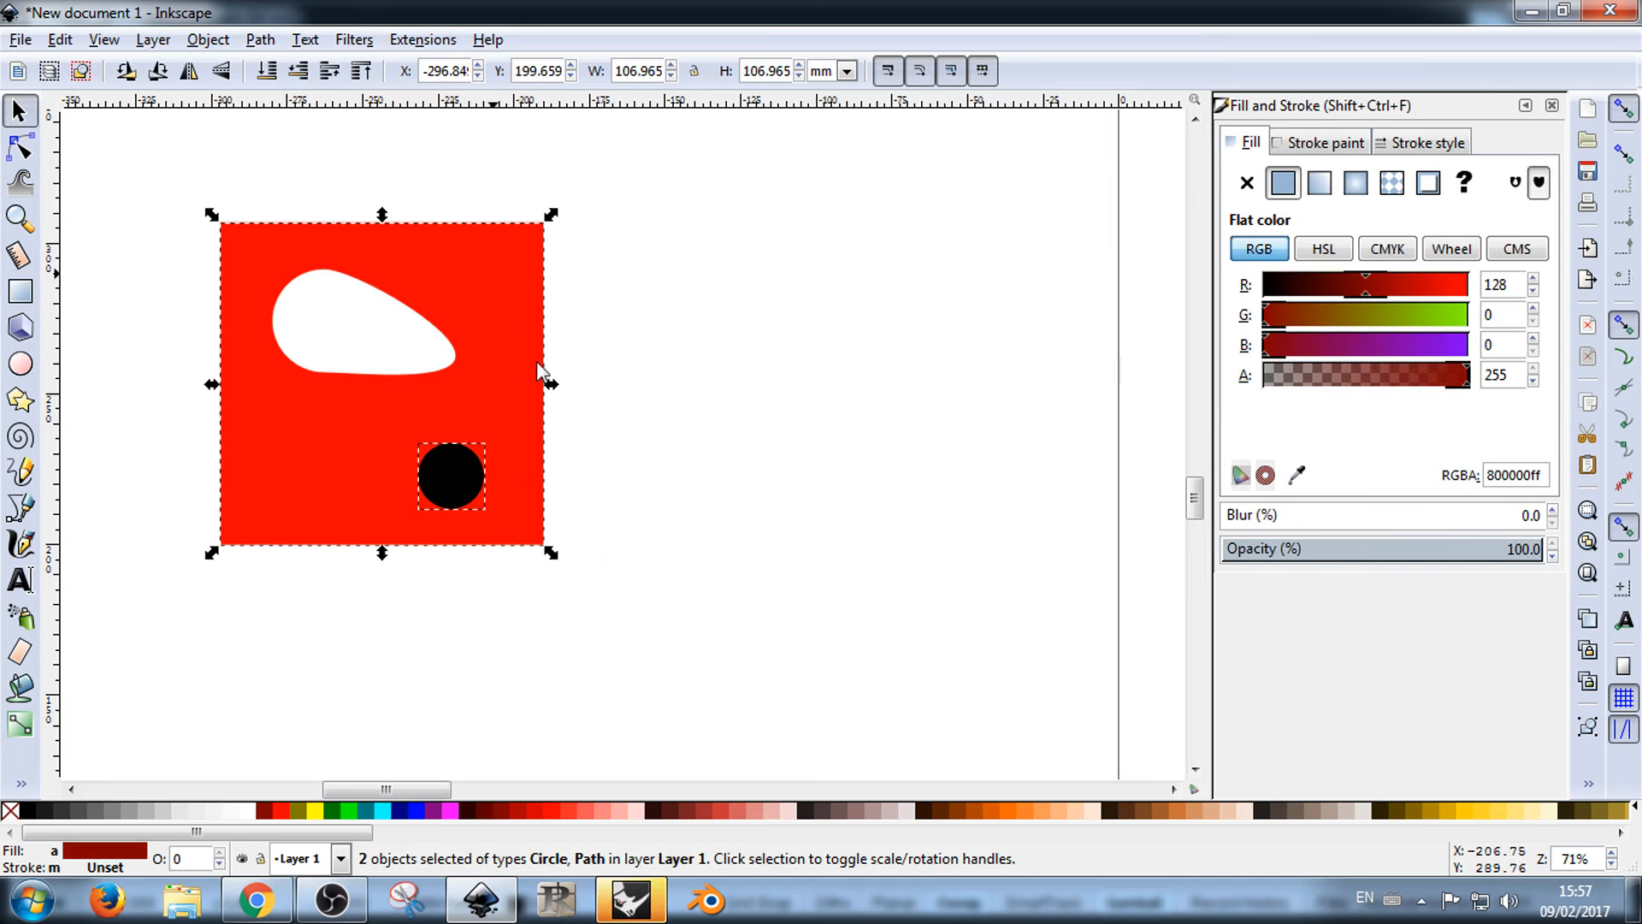
{"action": "left_click", "coordinate": [260, 39]}
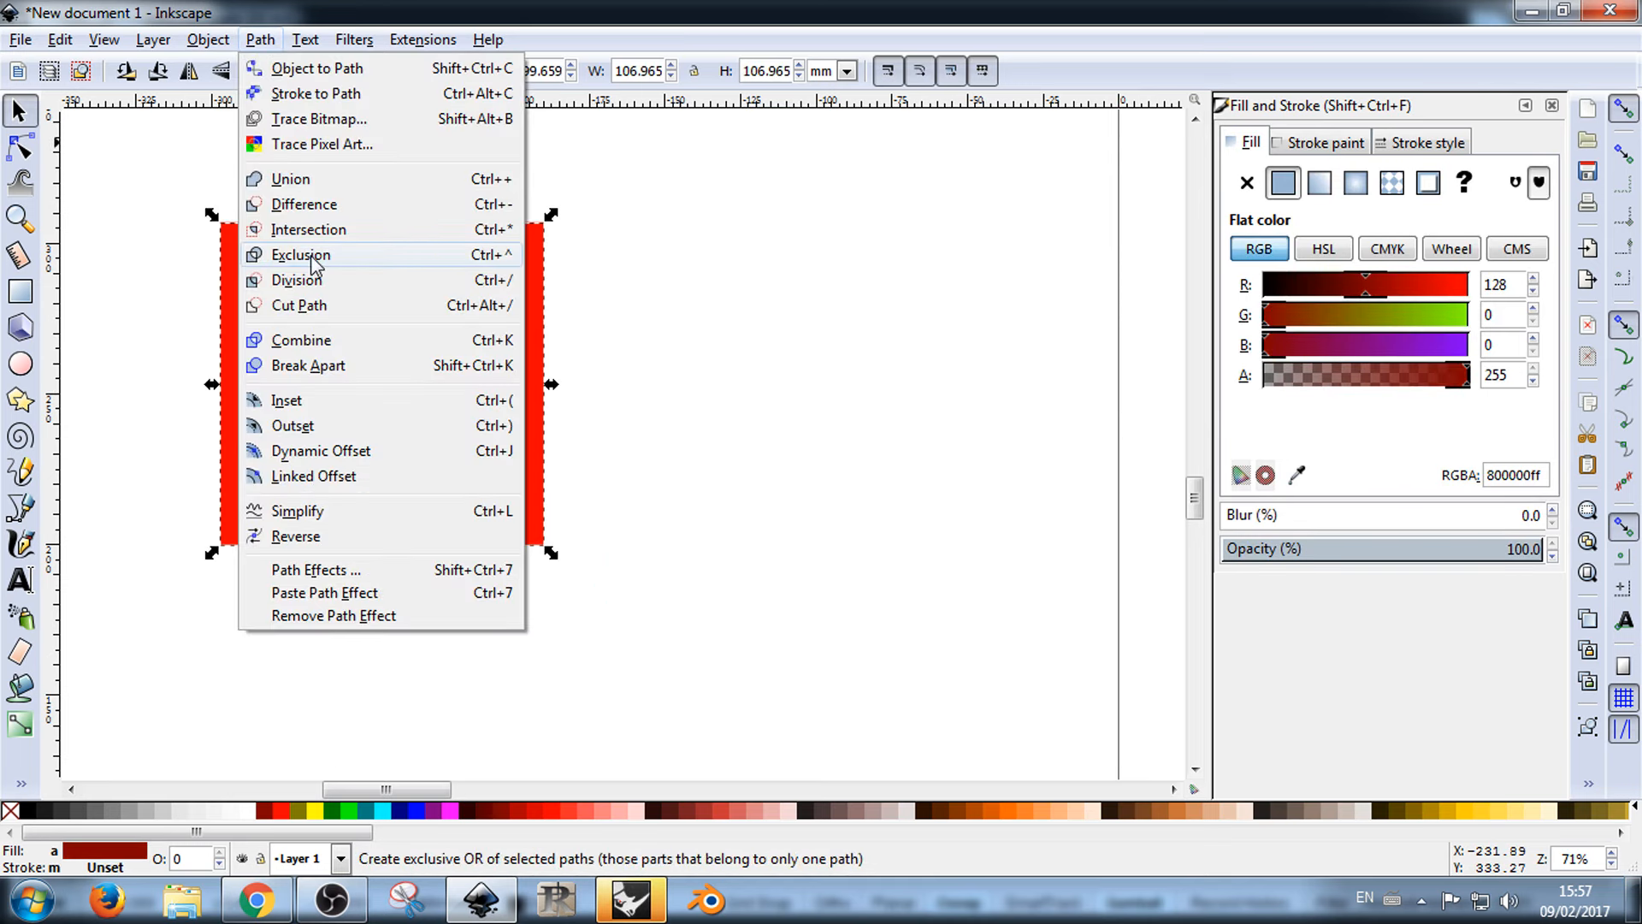
{"action": "left_click", "coordinate": [291, 202]}
{"action": "left_click", "coordinate": [674, 343]}
Step: Move the TEST image further up and place the red square with holes below it, left of the page
{"action": "left_click_drag", "start_coordinate": [513, 389], "coordinate": [274, 527]}
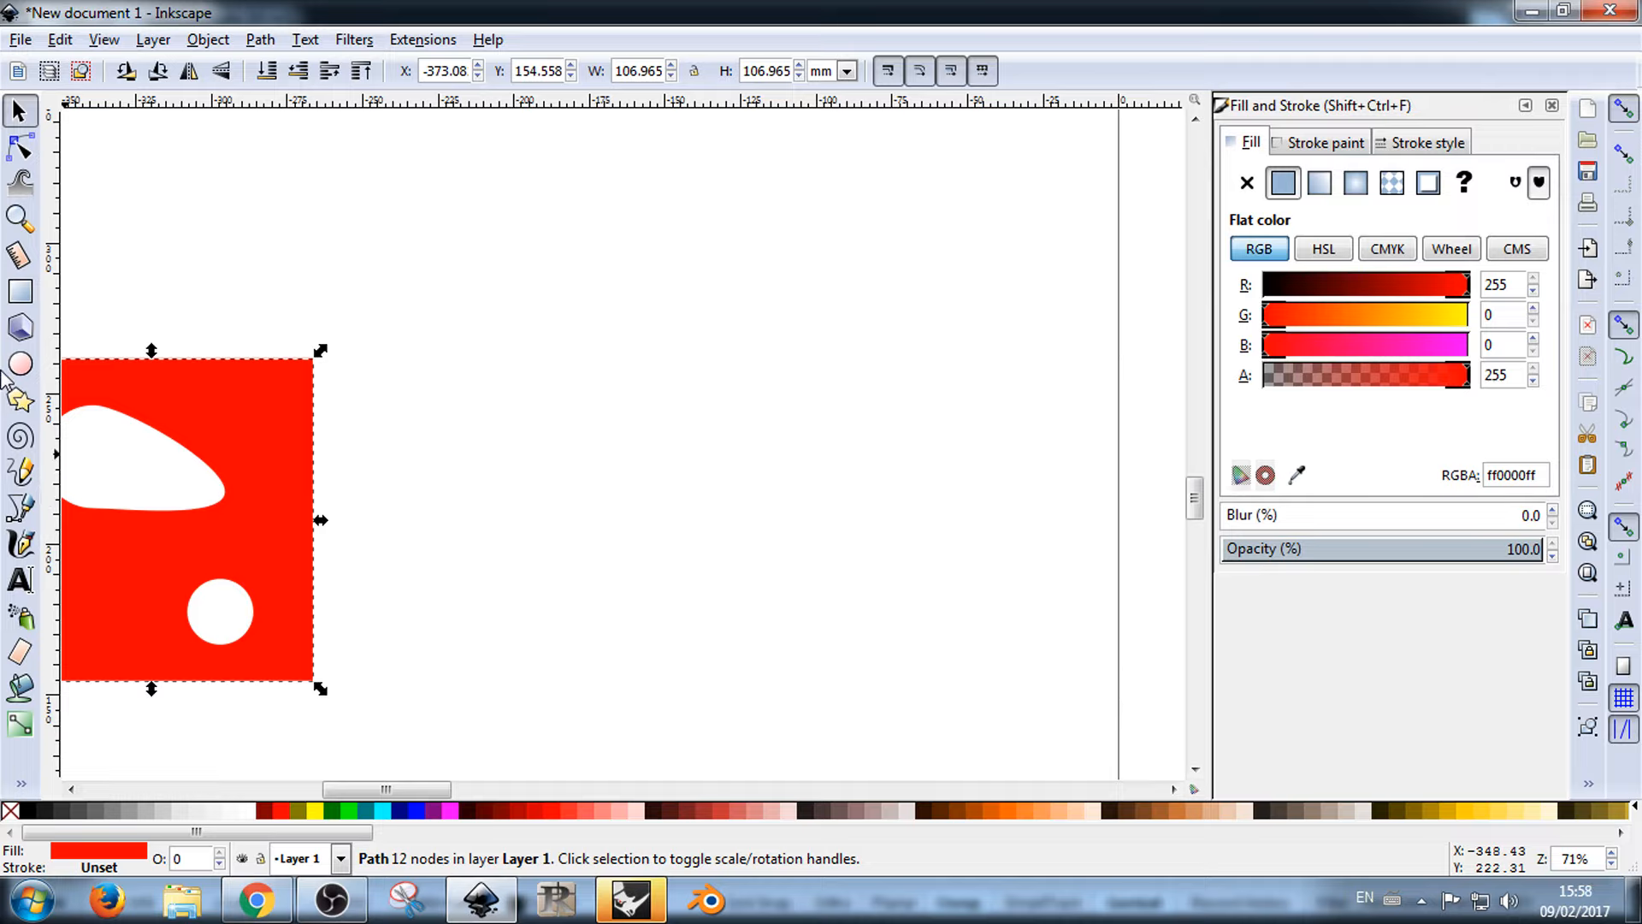
{"action": "scroll", "coordinate": [356, 510], "scroll_direction": "down", "scroll_amount": 5}
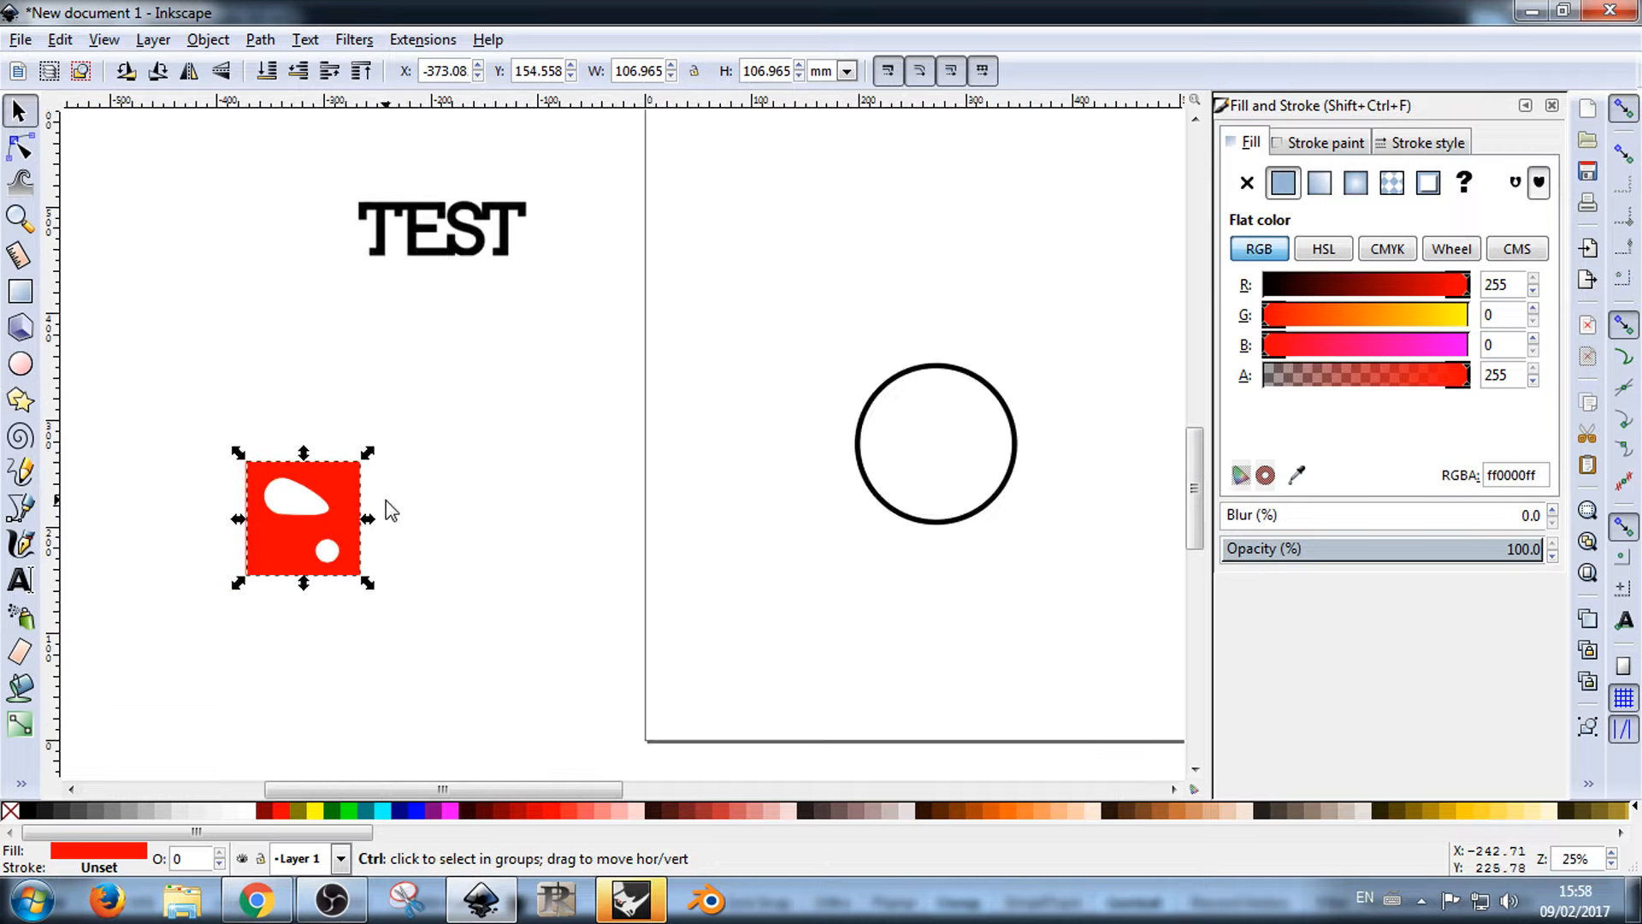
{"action": "mouse_move", "coordinate": [359, 526]}
{"action": "left_mouse_down"}
{"action": "mouse_move", "coordinate": [445, 367]}
{"action": "mouse_move", "coordinate": [539, 248]}
{"action": "left_mouse_up"}
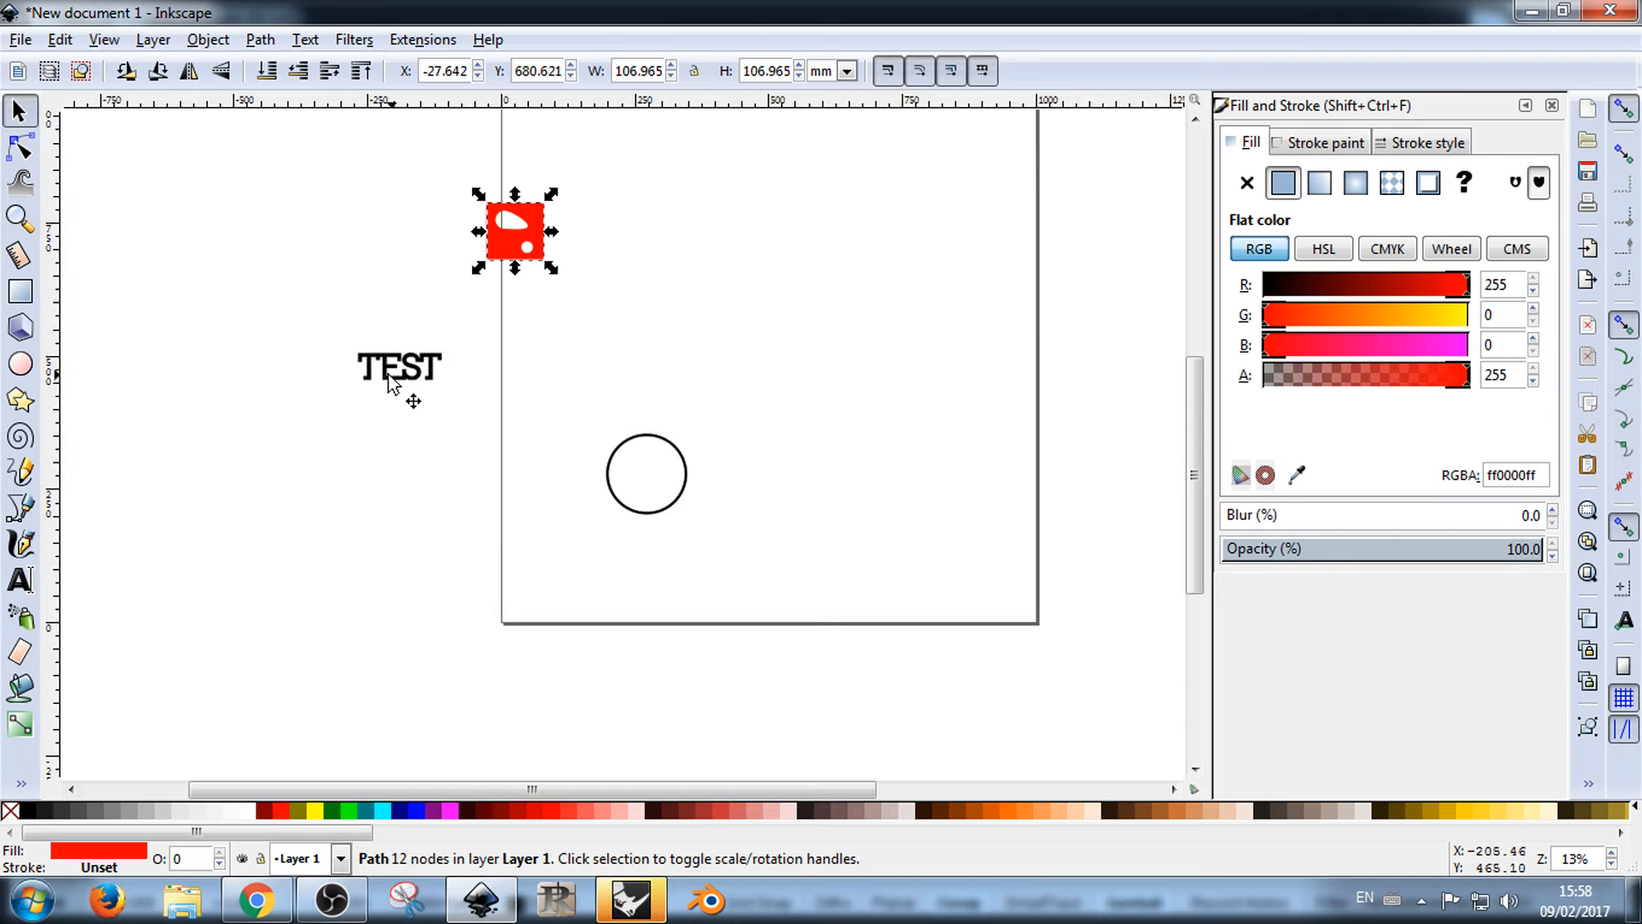
{"action": "left_click_drag", "start_coordinate": [424, 369], "coordinate": [353, 235]}
{"action": "left_click", "coordinate": [501, 236]}
{"action": "left_click_drag", "start_coordinate": [501, 235], "coordinate": [278, 349]}
{"action": "left_click", "coordinate": [469, 355]}
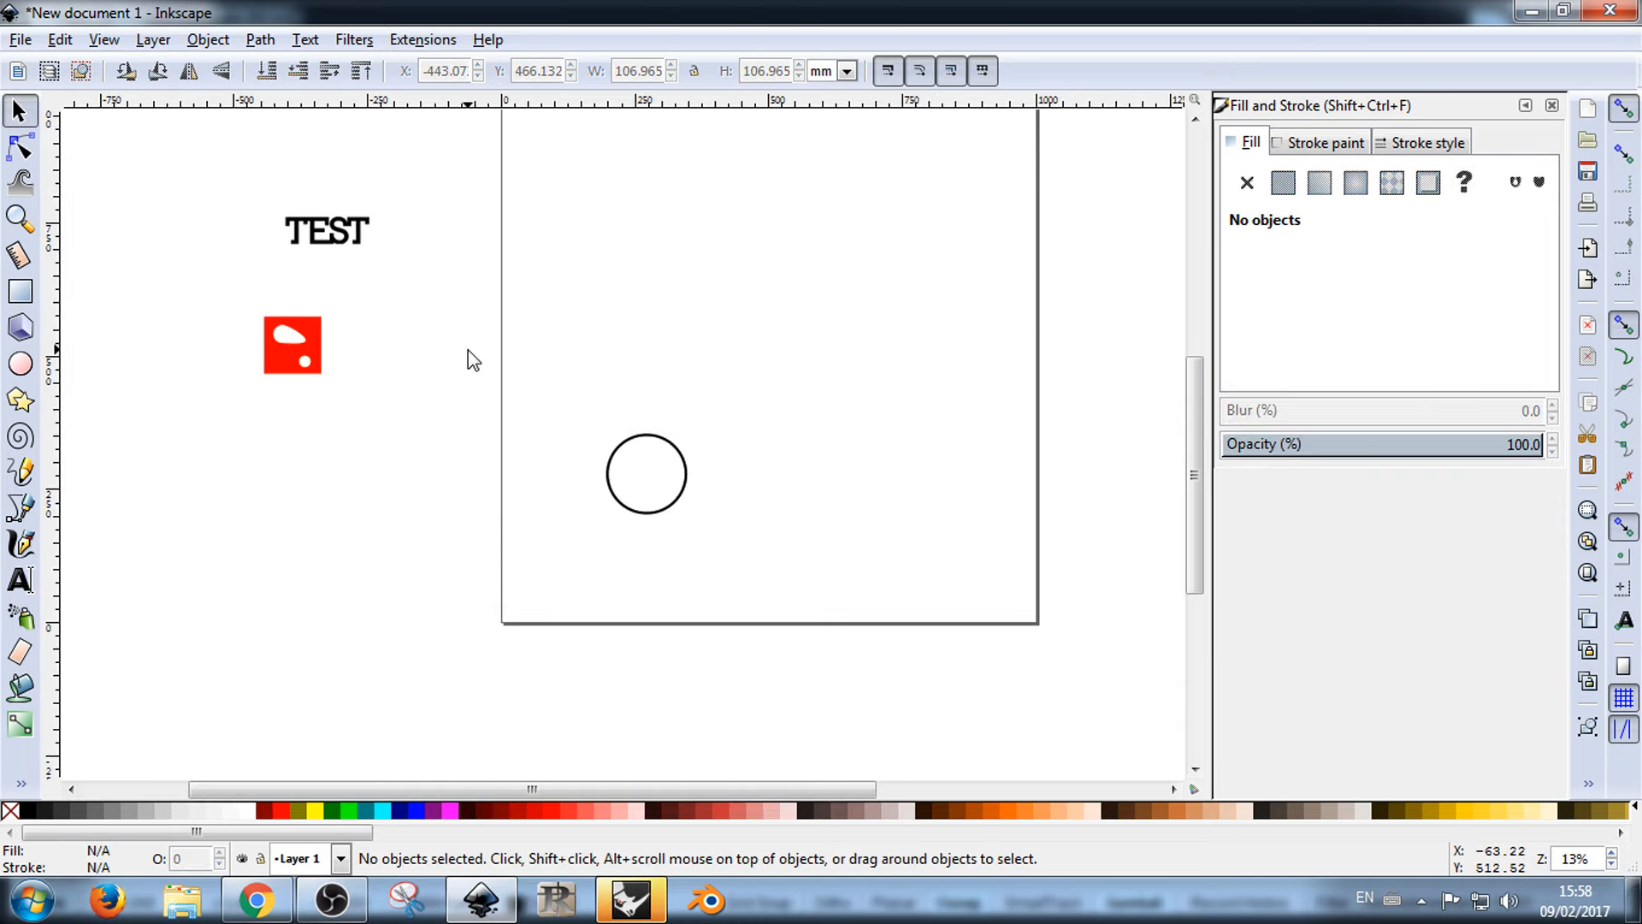
Step: Move the black-outlined circle off the page to just below the red square
{"action": "left_click_drag", "start_coordinate": [618, 453], "coordinate": [339, 436]}
{"action": "left_click", "coordinate": [447, 470]}
{"action": "left_click", "coordinate": [466, 347]}
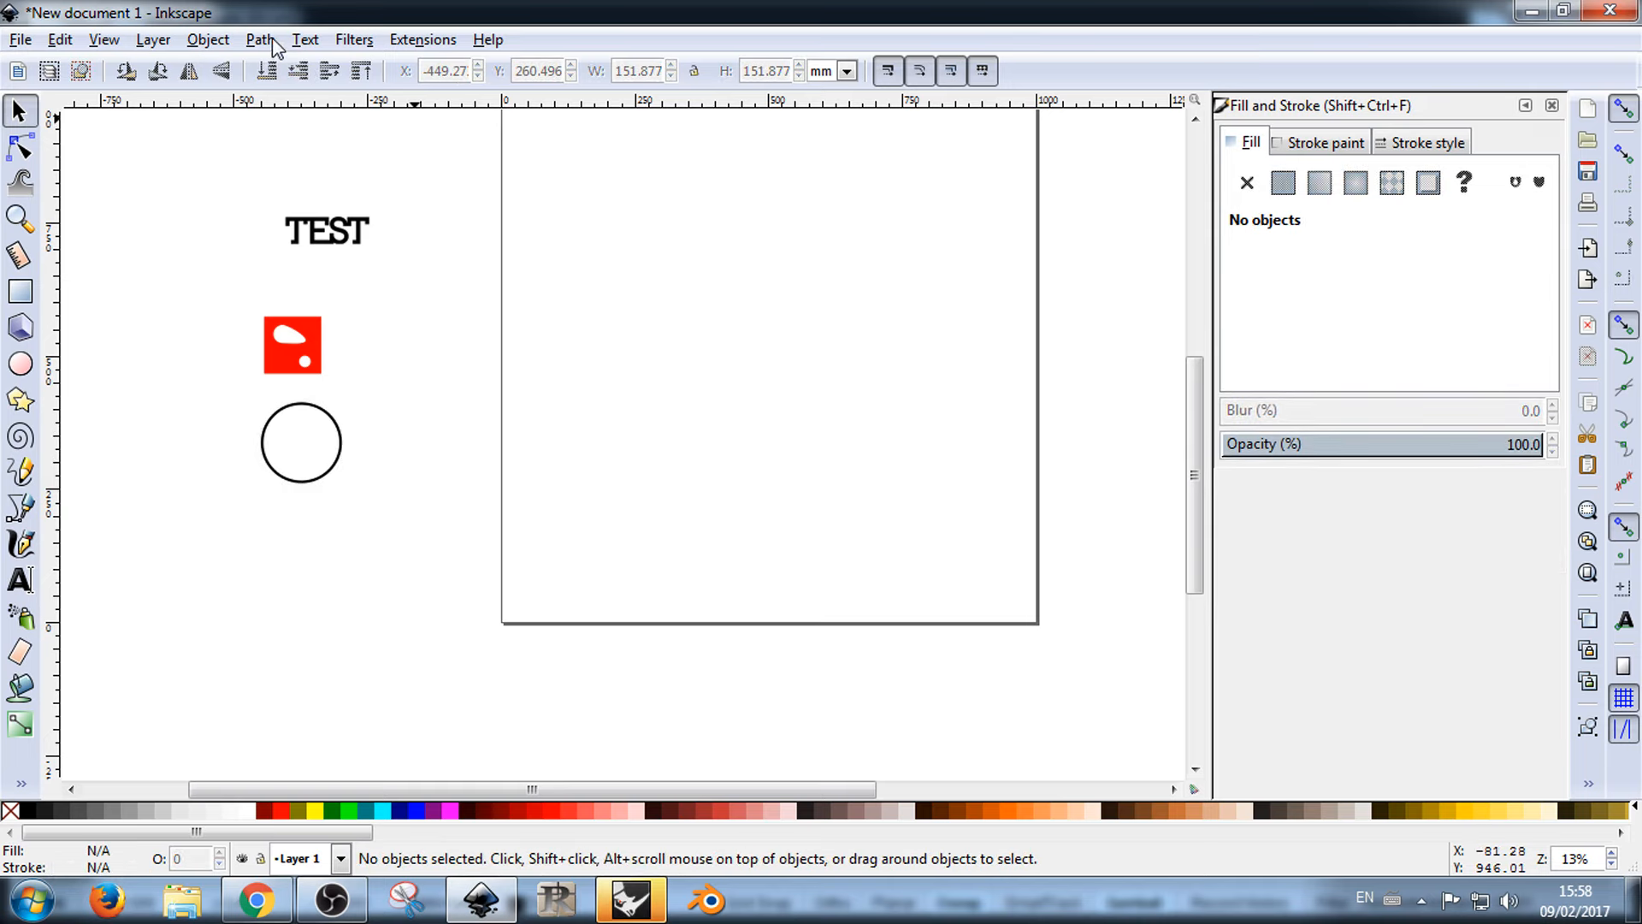
Step: Shift the TEST image and the red square with holes further up and to the left, spacing them above the outlined circle
{"action": "left_click", "coordinate": [215, 41]}
{"action": "left_click", "coordinate": [680, 332]}
{"action": "left_click_drag", "start_coordinate": [328, 231], "coordinate": [285, 175]}
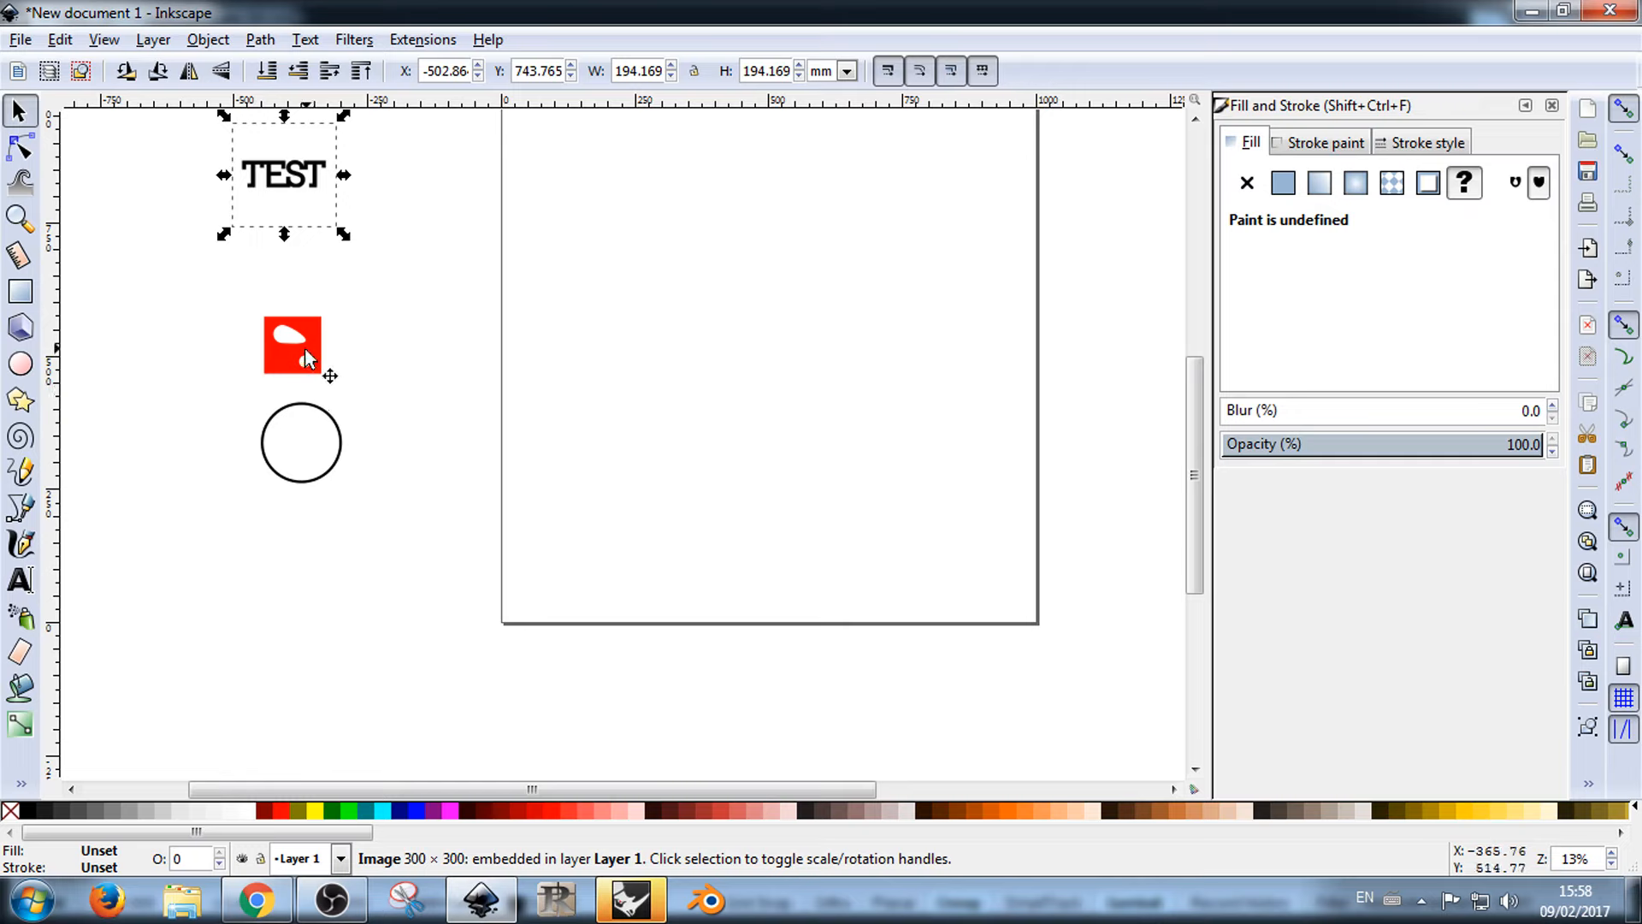
{"action": "left_click_drag", "start_coordinate": [318, 370], "coordinate": [303, 318]}
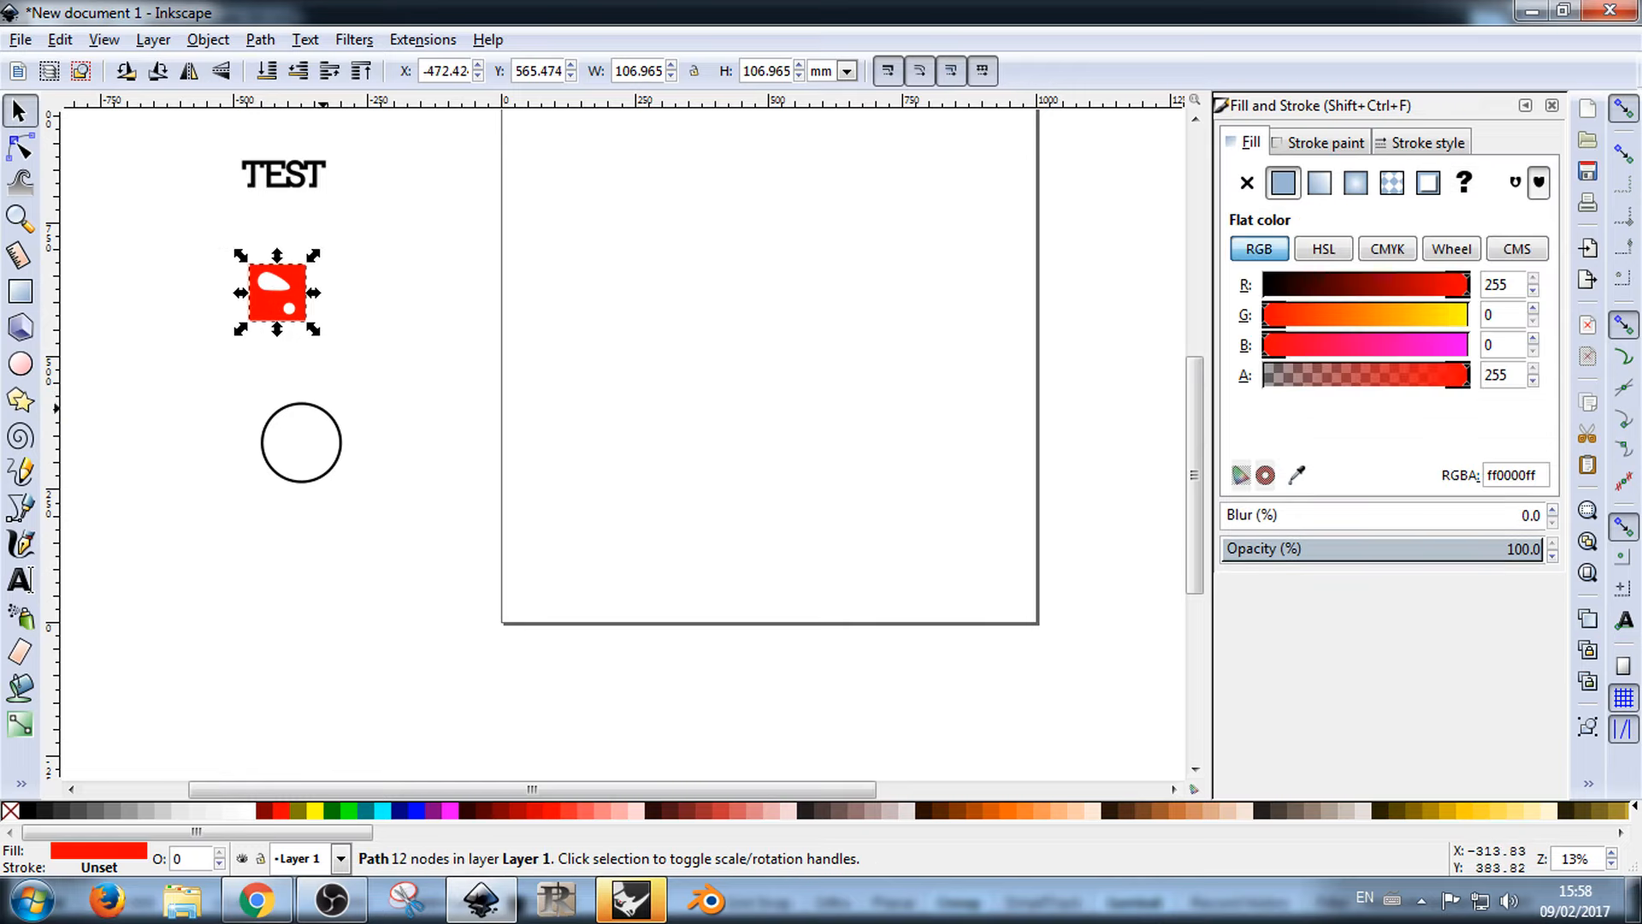
Step: Move the outlined circle up and the red square down and to the right, so they sit close together
{"action": "left_click_drag", "start_coordinate": [331, 419], "coordinate": [321, 366]}
{"action": "left_click", "coordinate": [397, 353]}
{"action": "left_click", "coordinate": [217, 41]}
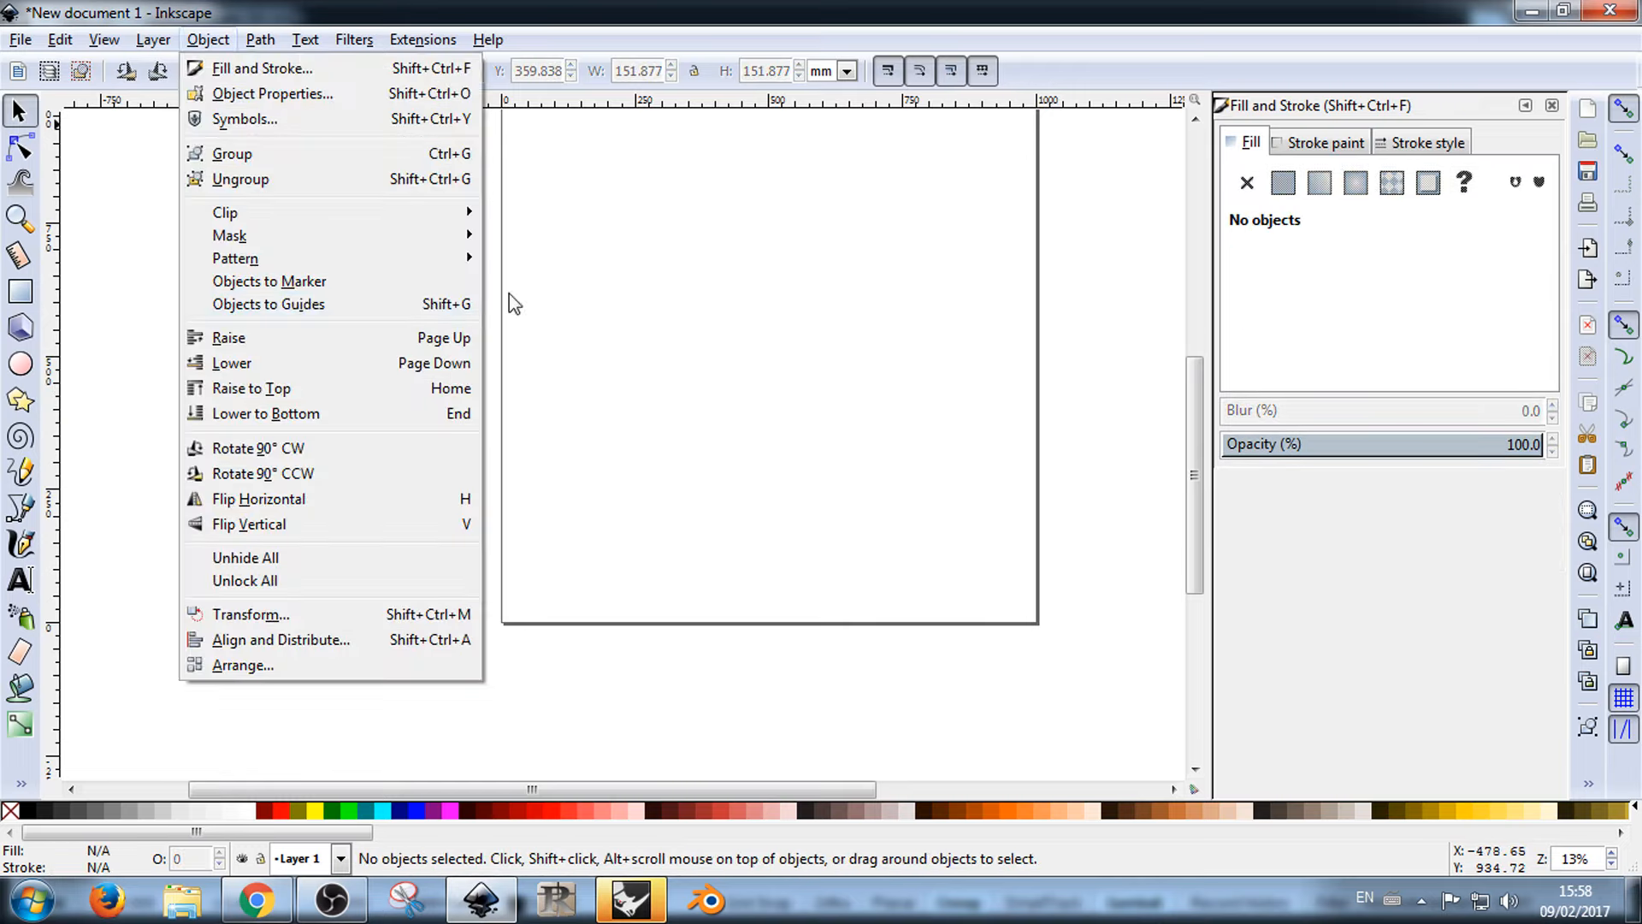
{"action": "left_click", "coordinate": [510, 294]}
{"action": "left_click_drag", "start_coordinate": [276, 305], "coordinate": [303, 320]}
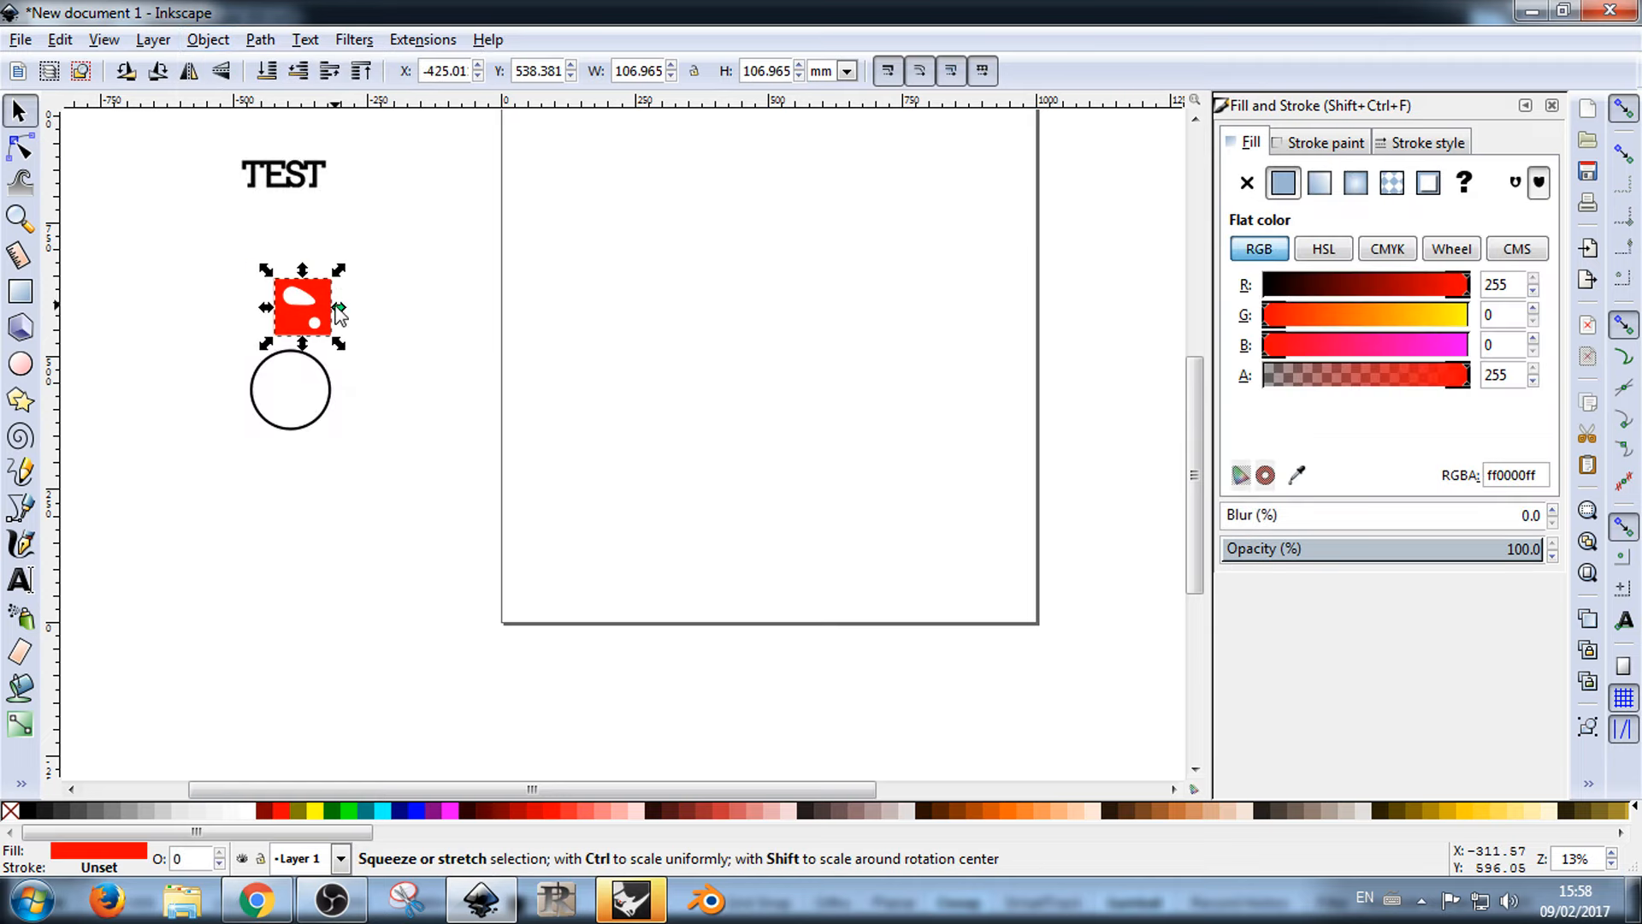
{"action": "left_click", "coordinate": [171, 280]}
Step: Draw a rectangle about 1228 by 438 mm across the lower part of the page and set its fill's red value to 255
{"action": "left_click", "coordinate": [12, 293]}
{"action": "mouse_move", "coordinate": [468, 311]}
{"action": "left_mouse_down"}
{"action": "mouse_move", "coordinate": [954, 554]}
{"action": "mouse_move", "coordinate": [1125, 543]}
{"action": "left_mouse_up"}
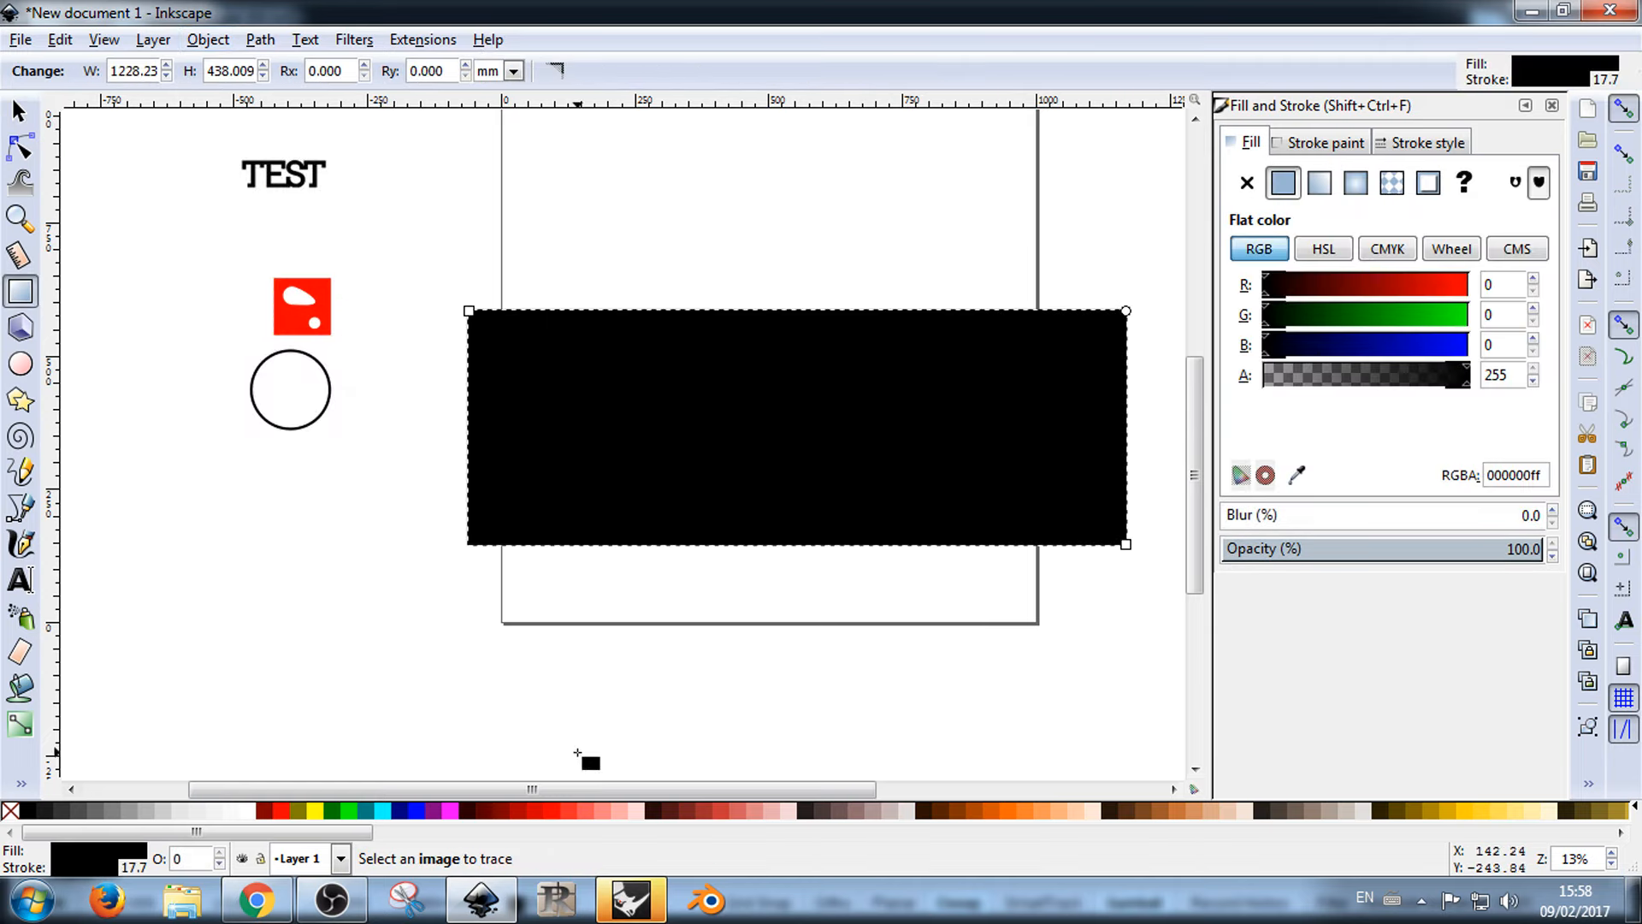
{"action": "left_click_drag", "start_coordinate": [578, 753], "coordinate": [571, 749]}
{"action": "left_click", "coordinate": [19, 112]}
{"action": "left_click", "coordinate": [1465, 285]}
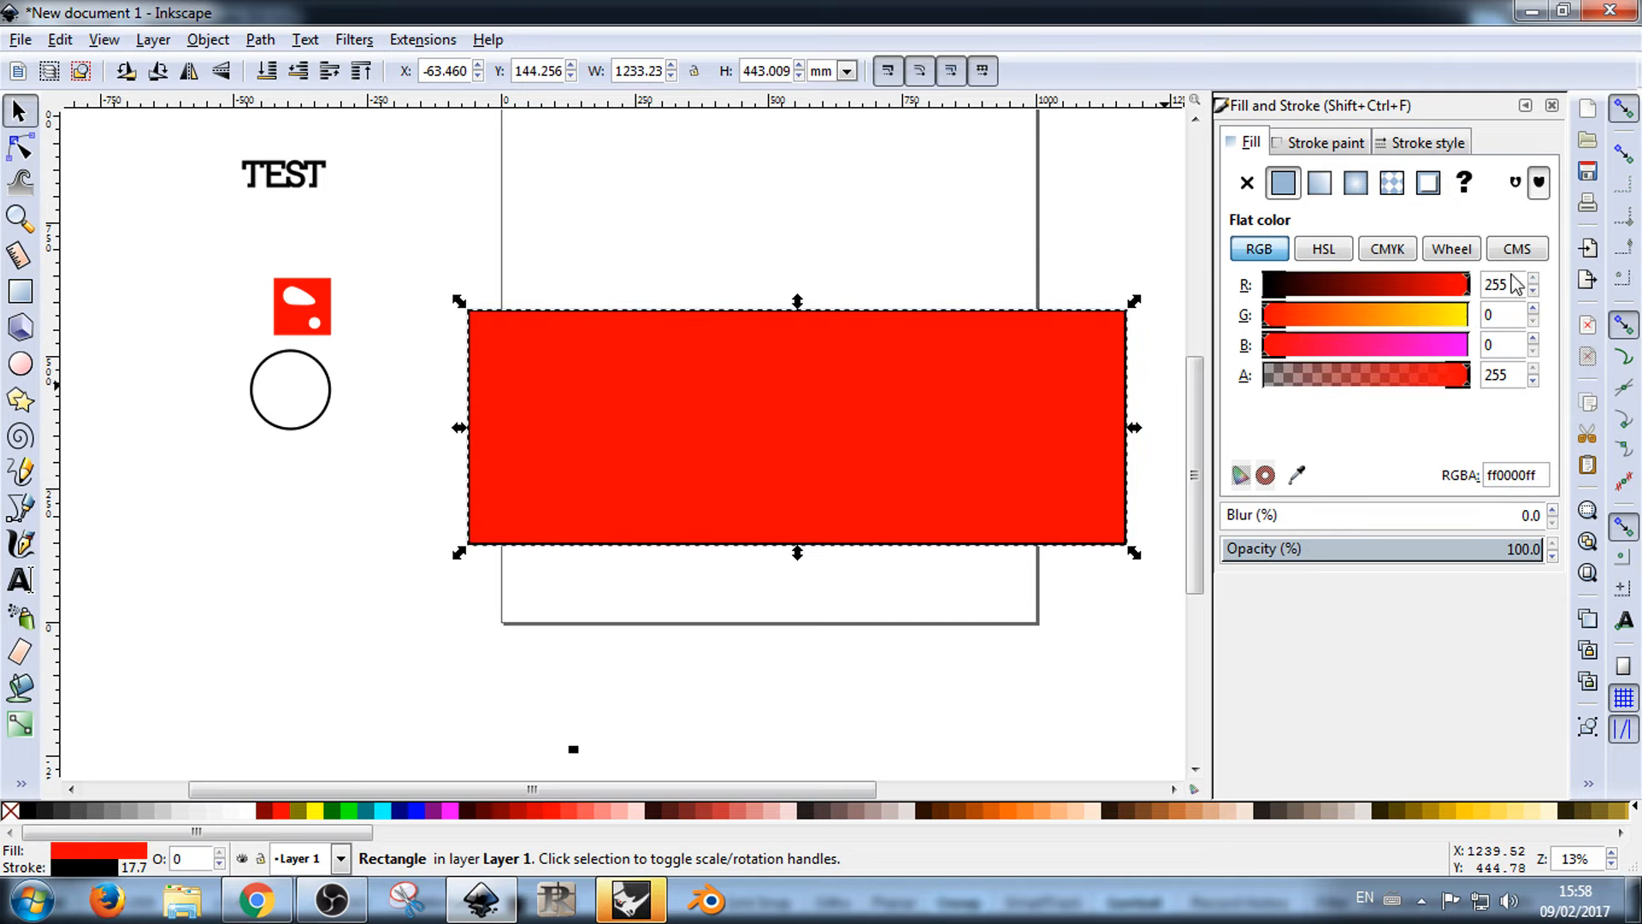
Step: Remove the large red rectangle's stroke paint and shift the rectangle slightly left and down
{"action": "left_click_drag", "start_coordinate": [752, 362], "coordinate": [706, 406]}
{"action": "left_click", "coordinate": [1325, 142]}
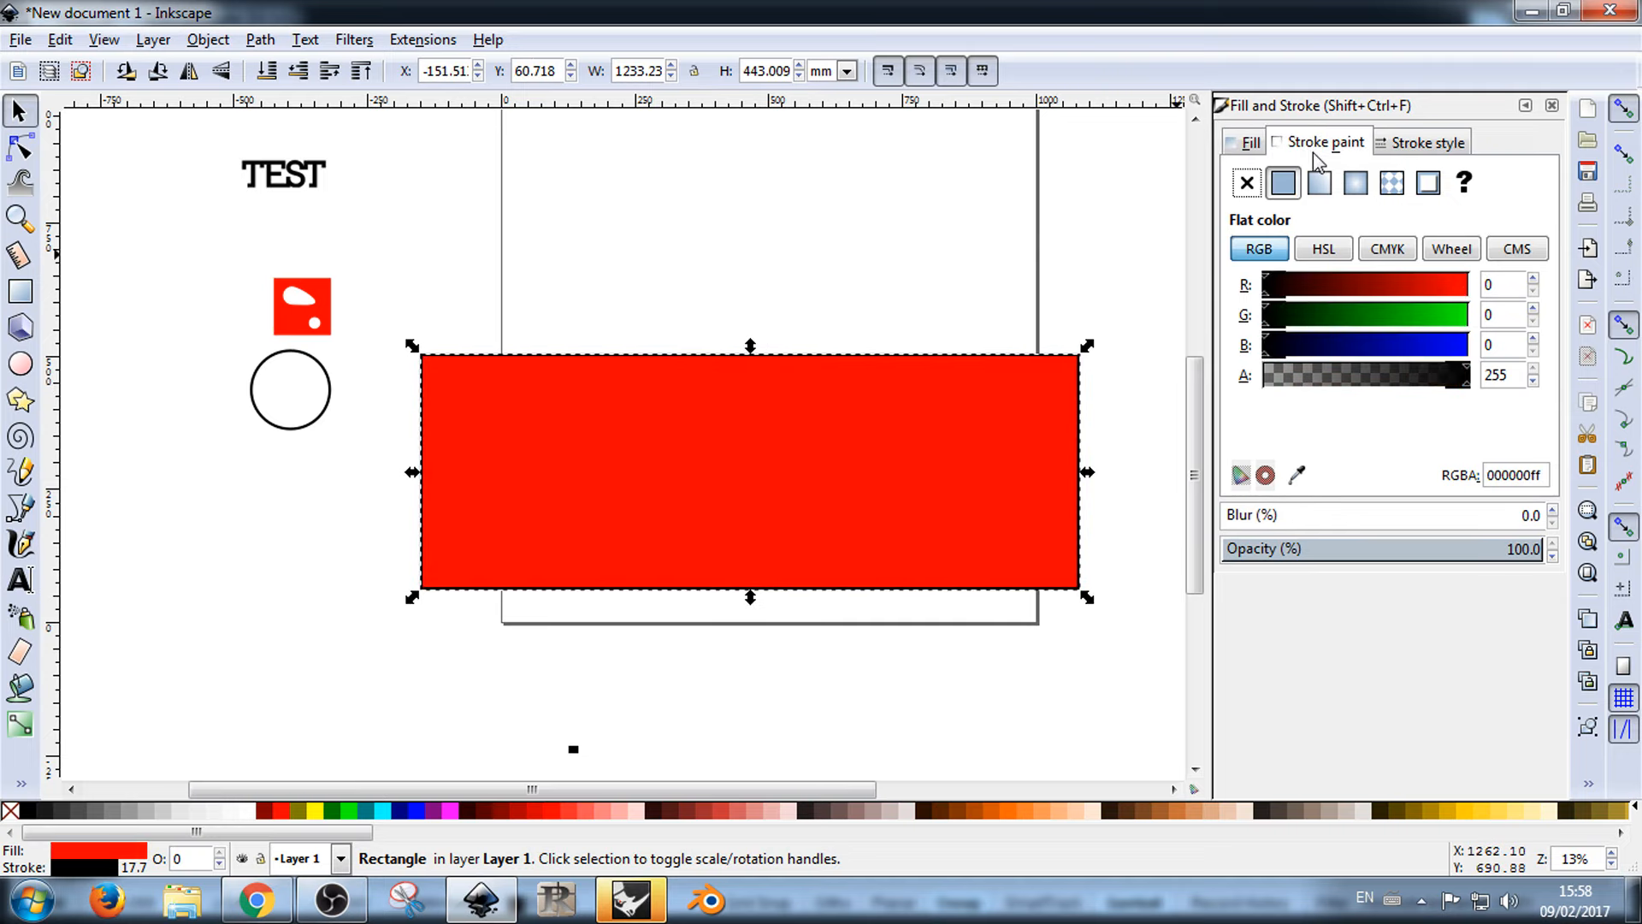
{"action": "left_click", "coordinate": [1246, 182]}
{"action": "left_click", "coordinate": [829, 291]}
{"action": "left_click_drag", "start_coordinate": [842, 425], "coordinate": [817, 418]}
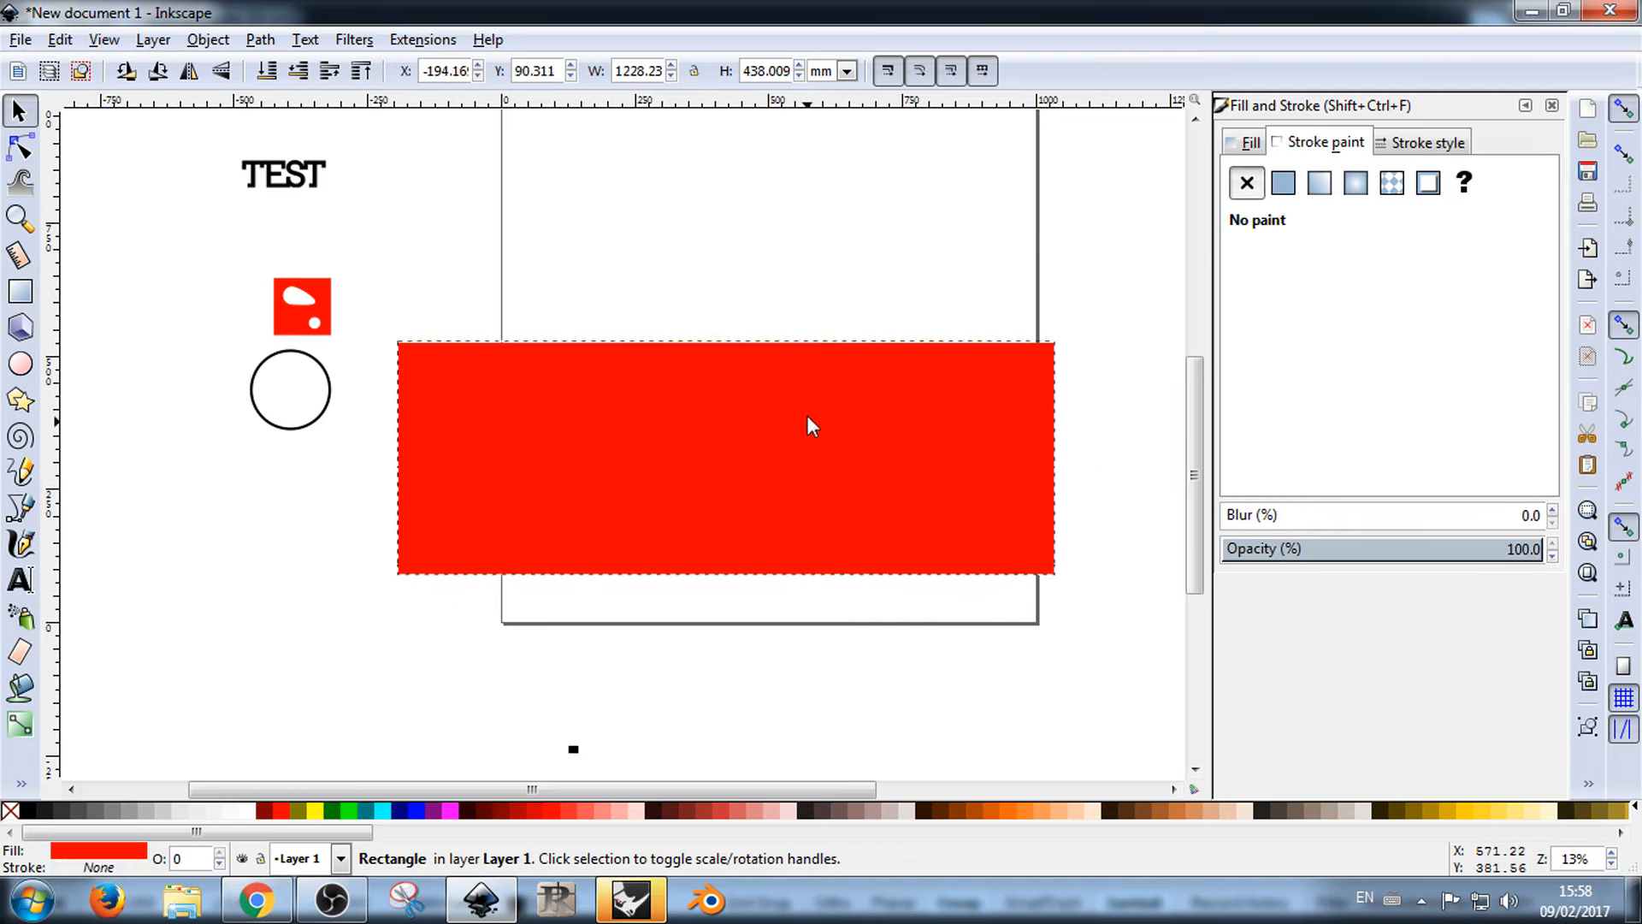
Step: Delete the tiny black rectangle below the page
{"action": "left_click", "coordinate": [721, 304]}
{"action": "left_click", "coordinate": [573, 749]}
{"action": "key", "text": "Delete"}
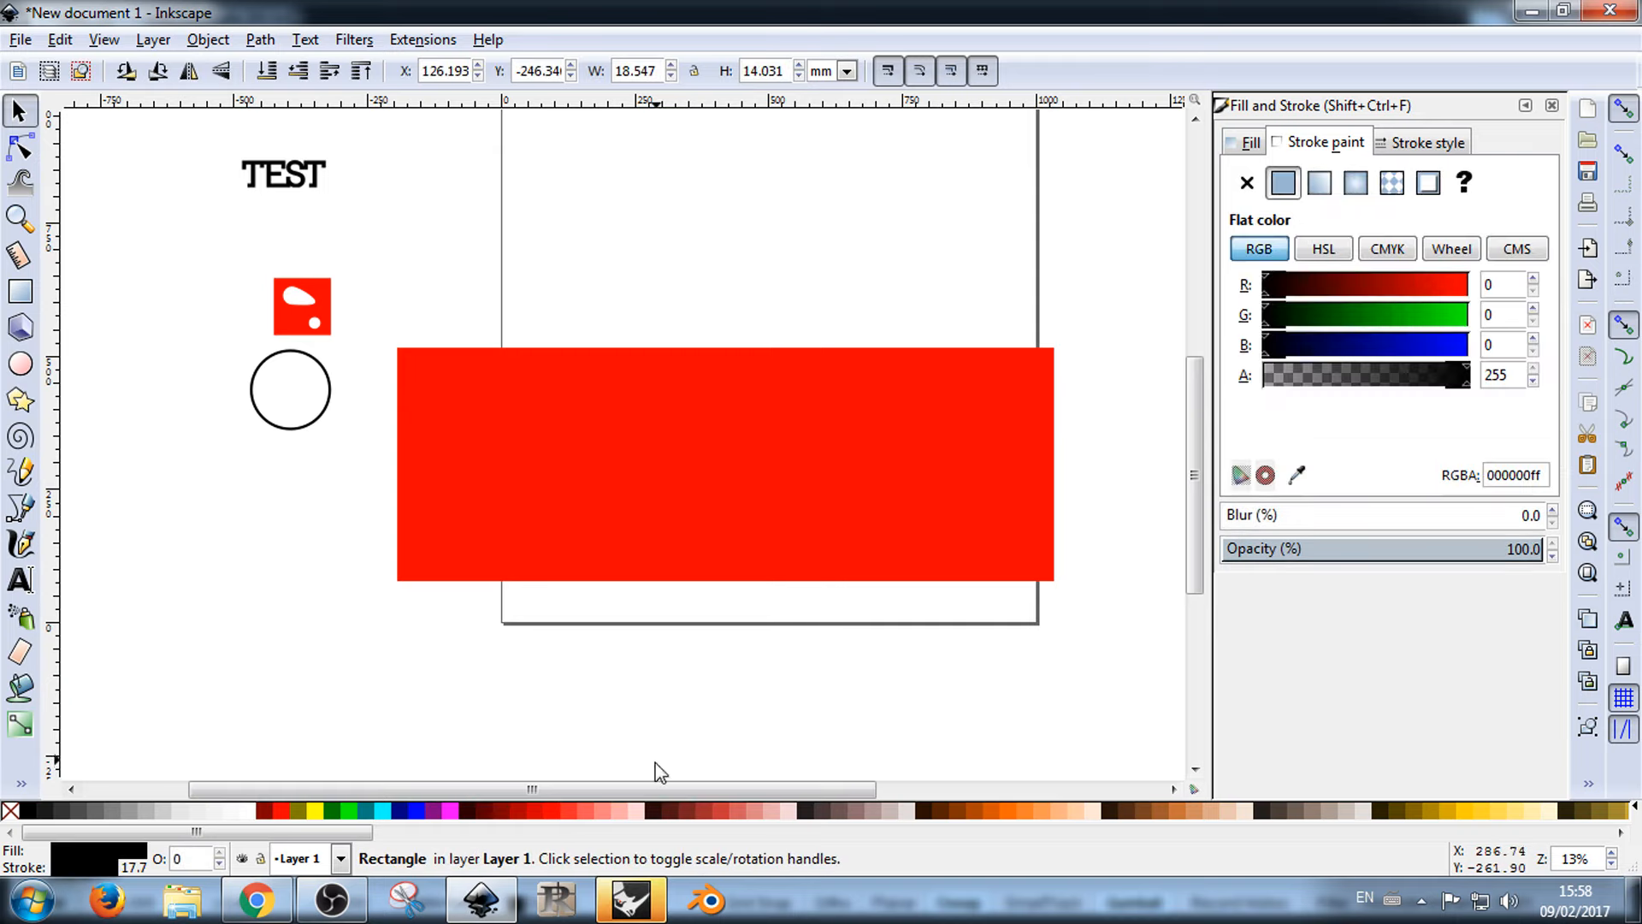
Step: Draw seven navy circles and ellipses of varied sizes scattered over the large red rectangle, two overlapping its upper edge
{"action": "left_click", "coordinate": [20, 363]}
{"action": "left_click_drag", "start_coordinate": [538, 306], "coordinate": [481, 357]}
{"action": "key", "text": "ctrl+z"}
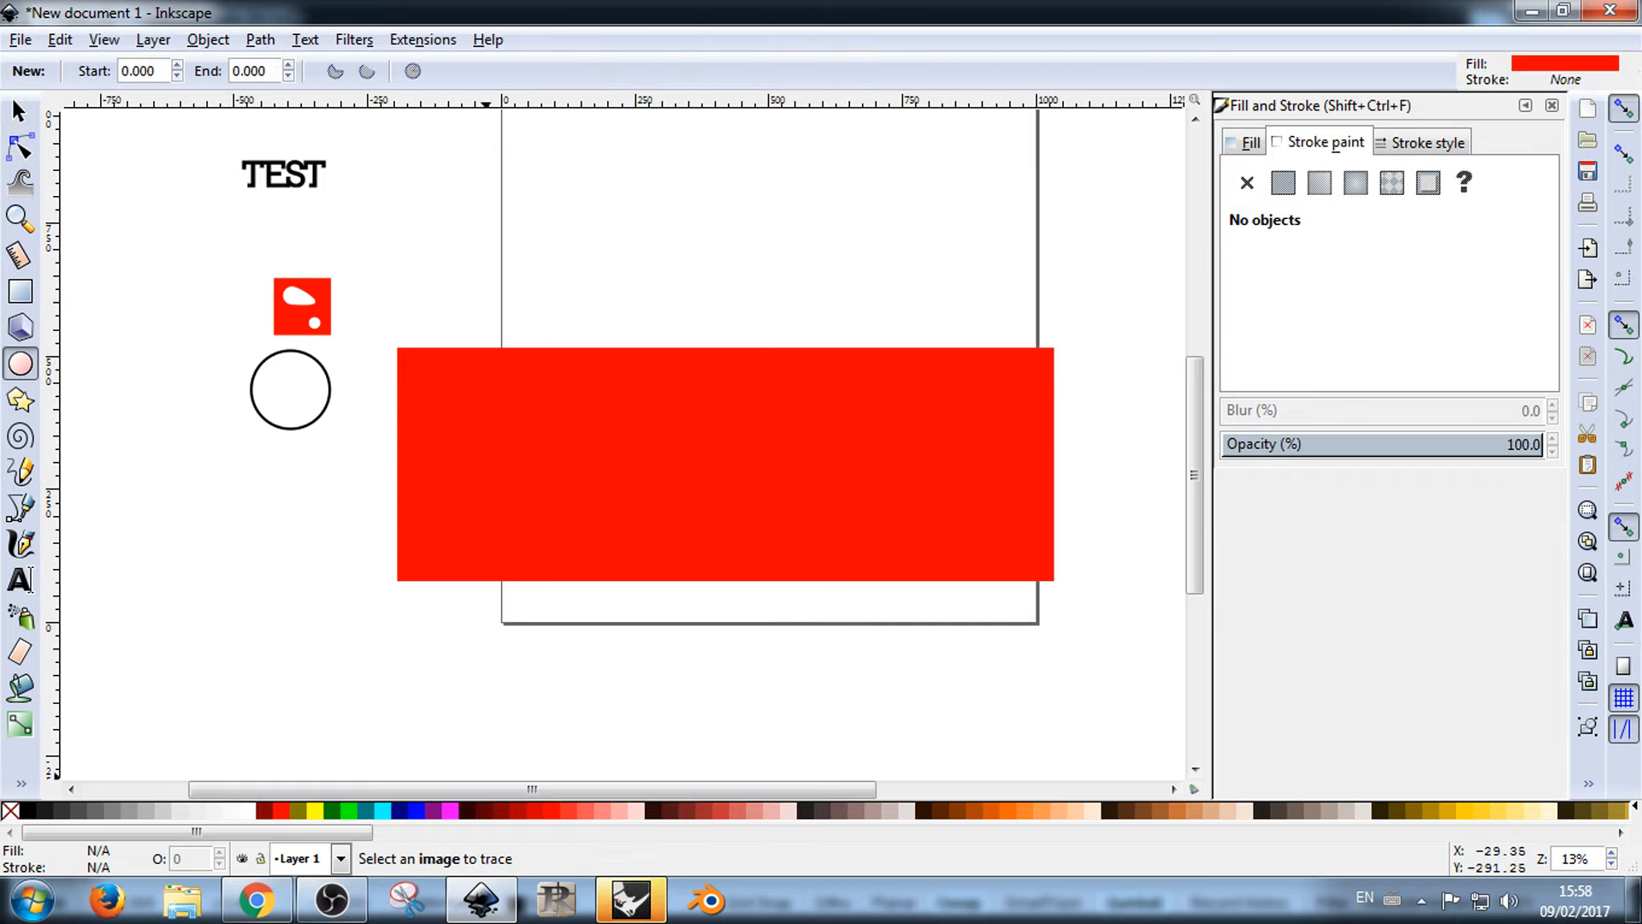
{"action": "left_click", "coordinate": [400, 809]}
{"action": "mouse_move", "coordinate": [619, 354]}
{"action": "left_mouse_down"}
{"action": "mouse_move", "coordinate": [612, 339]}
{"action": "mouse_move", "coordinate": [601, 377]}
{"action": "left_mouse_up"}
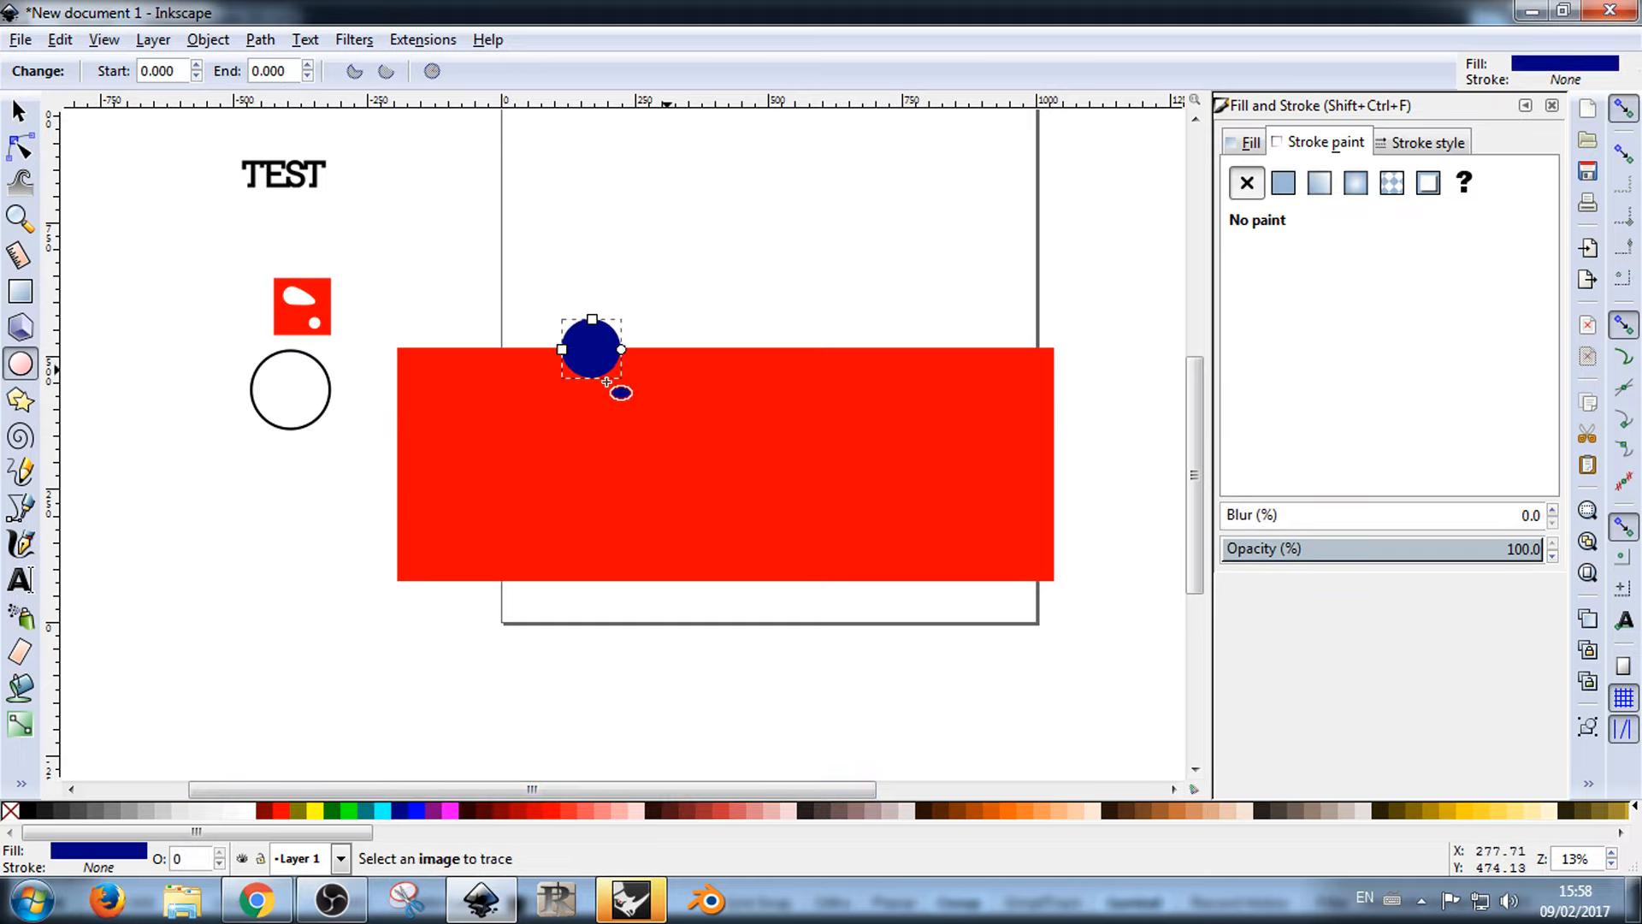
{"action": "mouse_move", "coordinate": [759, 423]}
{"action": "left_mouse_down"}
{"action": "mouse_move", "coordinate": [693, 477]}
{"action": "mouse_move", "coordinate": [710, 502]}
{"action": "left_mouse_up"}
{"action": "left_click_drag", "start_coordinate": [922, 401], "coordinate": [872, 469]}
{"action": "left_click_drag", "start_coordinate": [844, 315], "coordinate": [799, 387]}
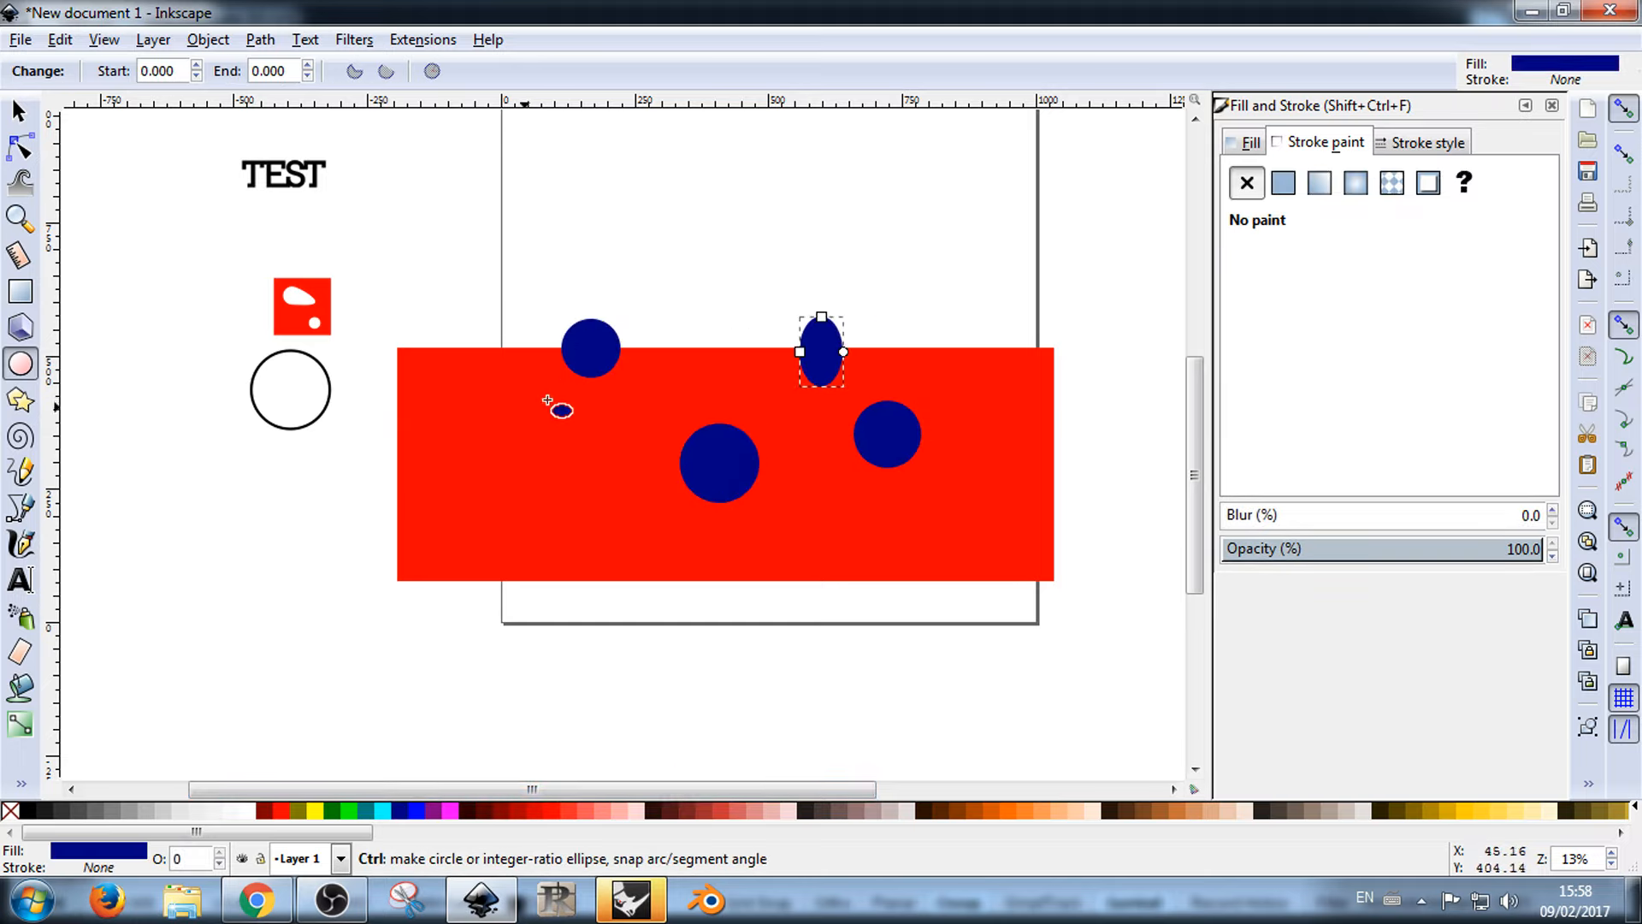
{"action": "left_click_drag", "start_coordinate": [452, 442], "coordinate": [519, 510]}
{"action": "left_click_drag", "start_coordinate": [645, 539], "coordinate": [558, 582]}
{"action": "left_click_drag", "start_coordinate": [618, 430], "coordinate": [596, 451]}
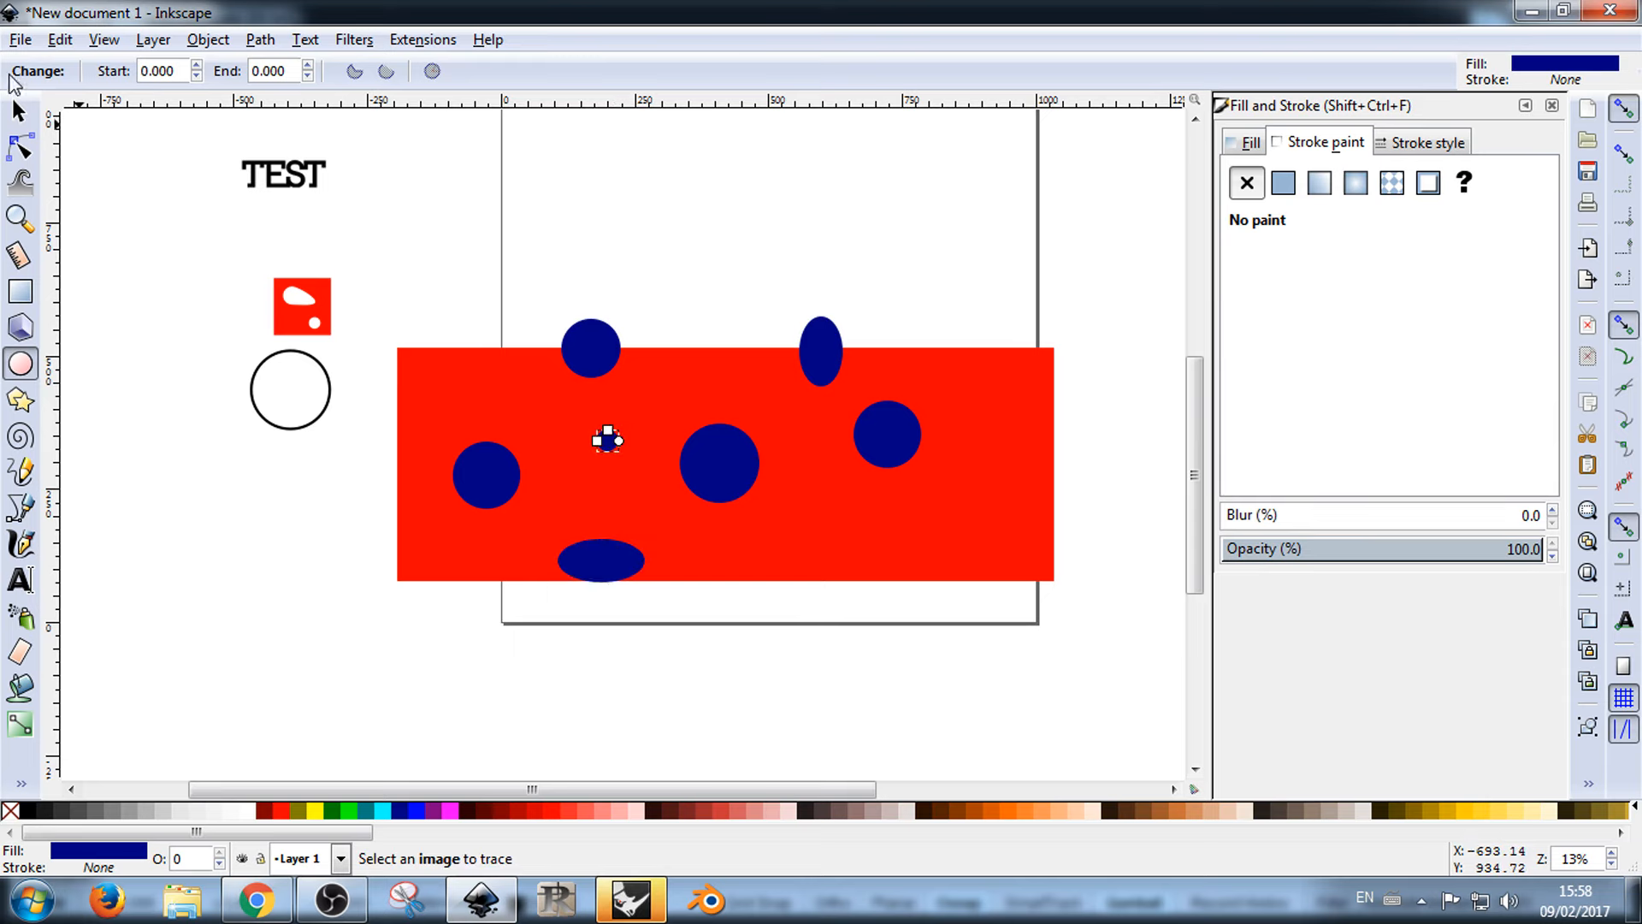
Step: Move the navy circle on the red rectangle's upper edge down so it lies fully inside the rectangle
{"action": "left_click", "coordinate": [19, 111]}
{"action": "left_click", "coordinate": [405, 237]}
{"action": "left_click_drag", "start_coordinate": [405, 220], "coordinate": [965, 577]}
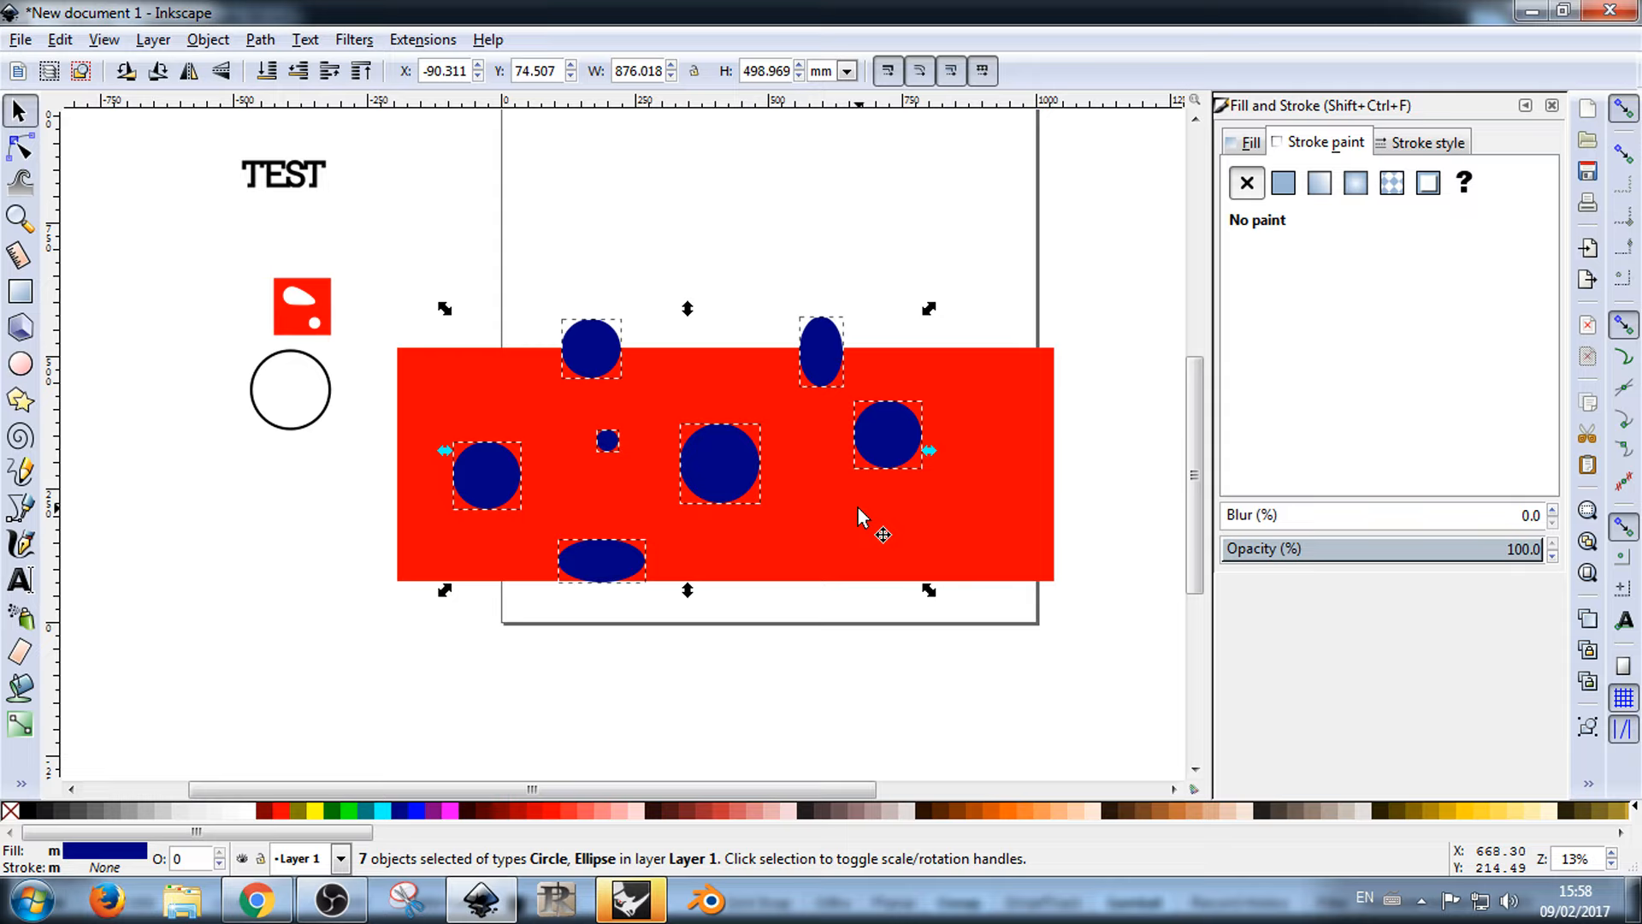
{"action": "left_click", "coordinate": [631, 279]}
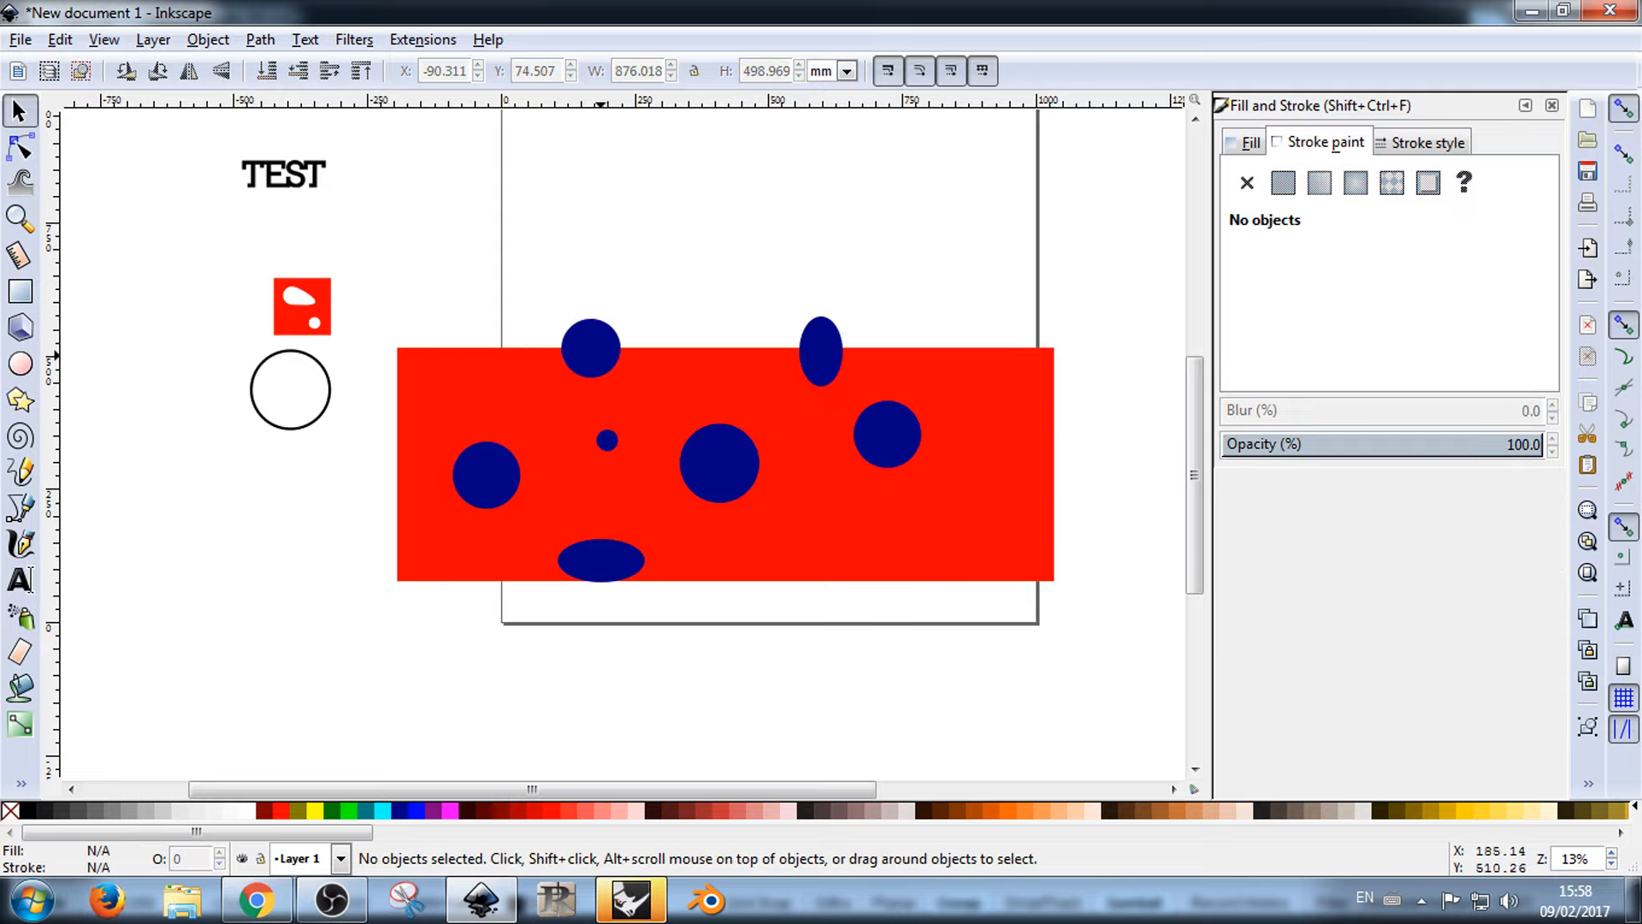
{"action": "left_click_drag", "start_coordinate": [591, 348], "coordinate": [573, 389]}
{"action": "left_click", "coordinate": [381, 246]}
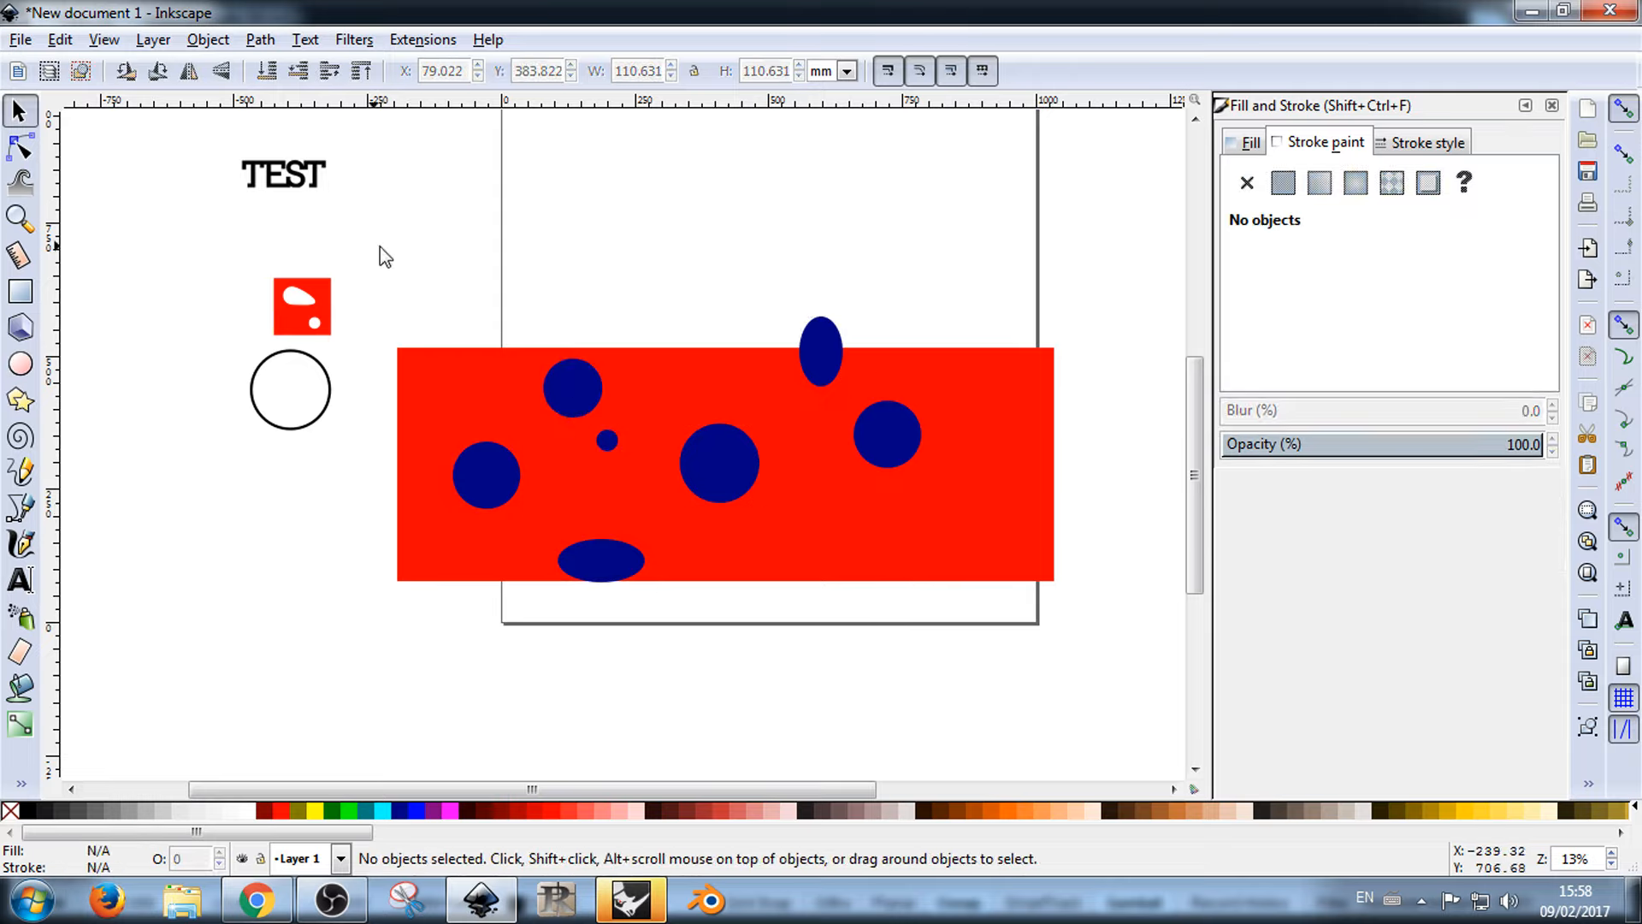
Step: Select all seven navy circles and ellipses without the red rectangle and combine them into a single path
{"action": "left_click_drag", "start_coordinate": [383, 241], "coordinate": [1017, 662]}
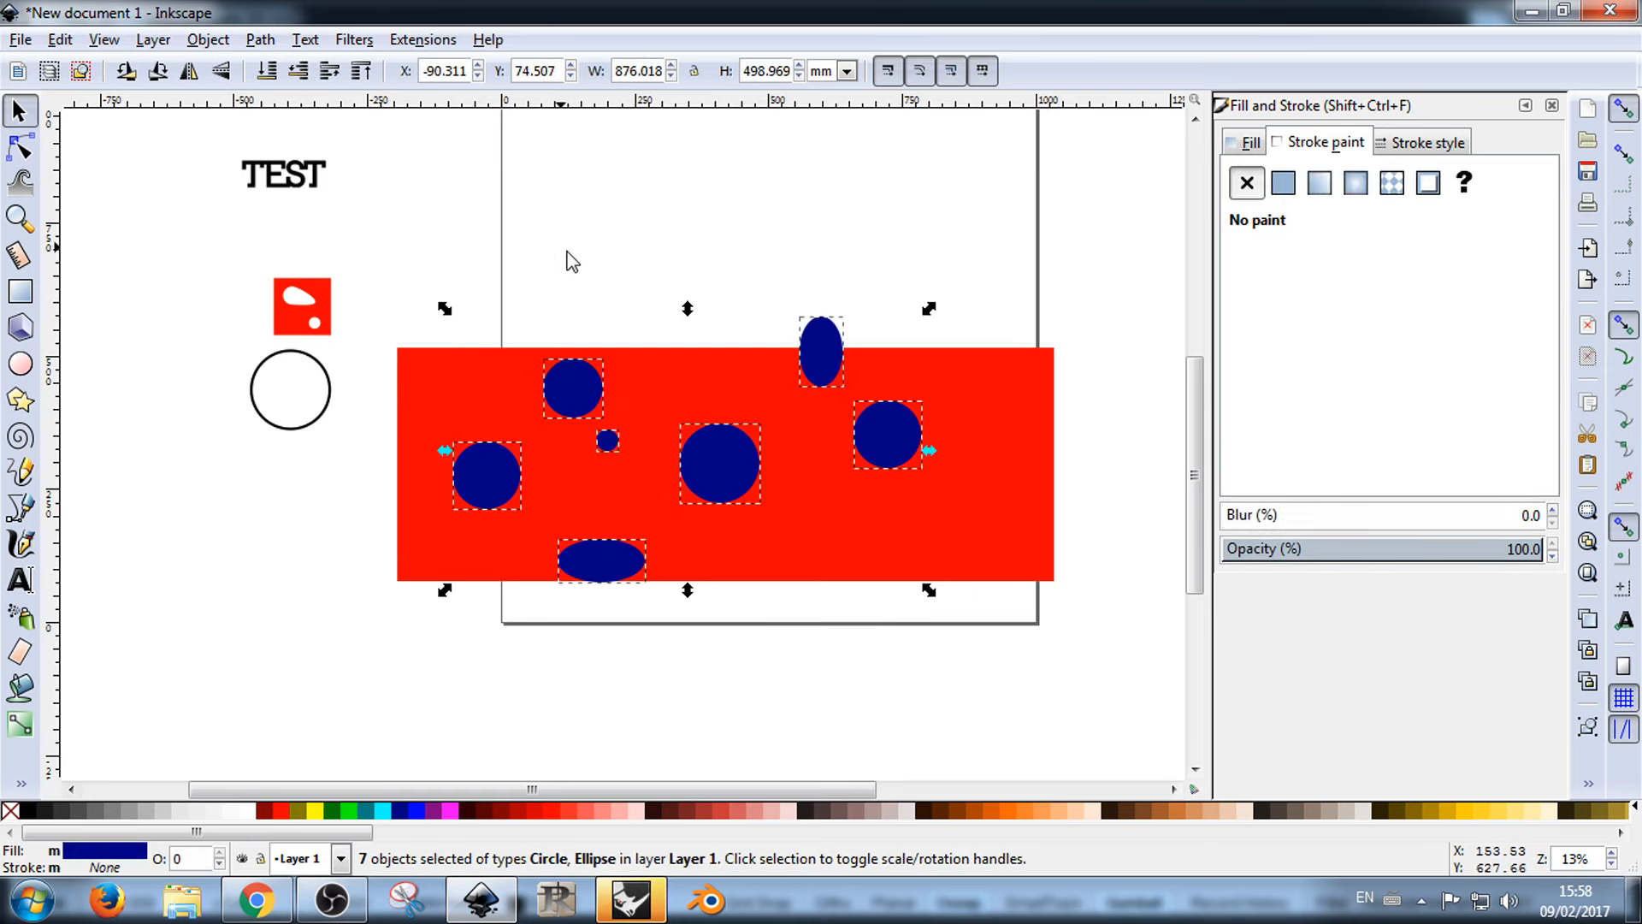
{"action": "left_click", "coordinate": [391, 254]}
{"action": "left_click_drag", "start_coordinate": [390, 254], "coordinate": [949, 672]}
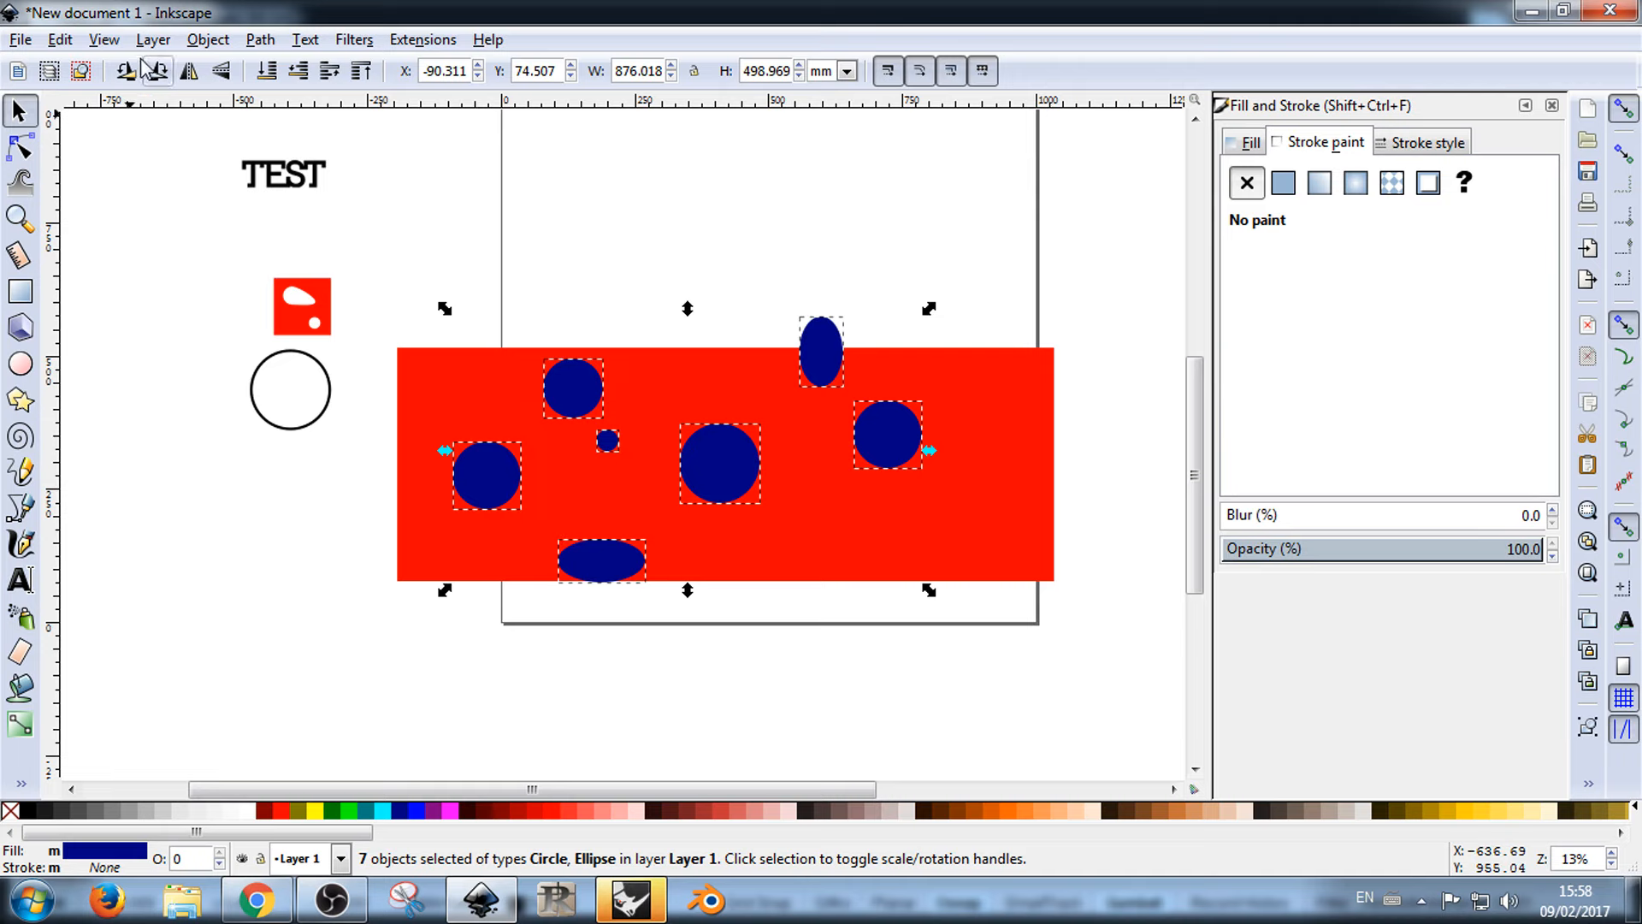
{"action": "left_click", "coordinate": [209, 40]}
{"action": "mouse_move", "coordinate": [261, 41]}
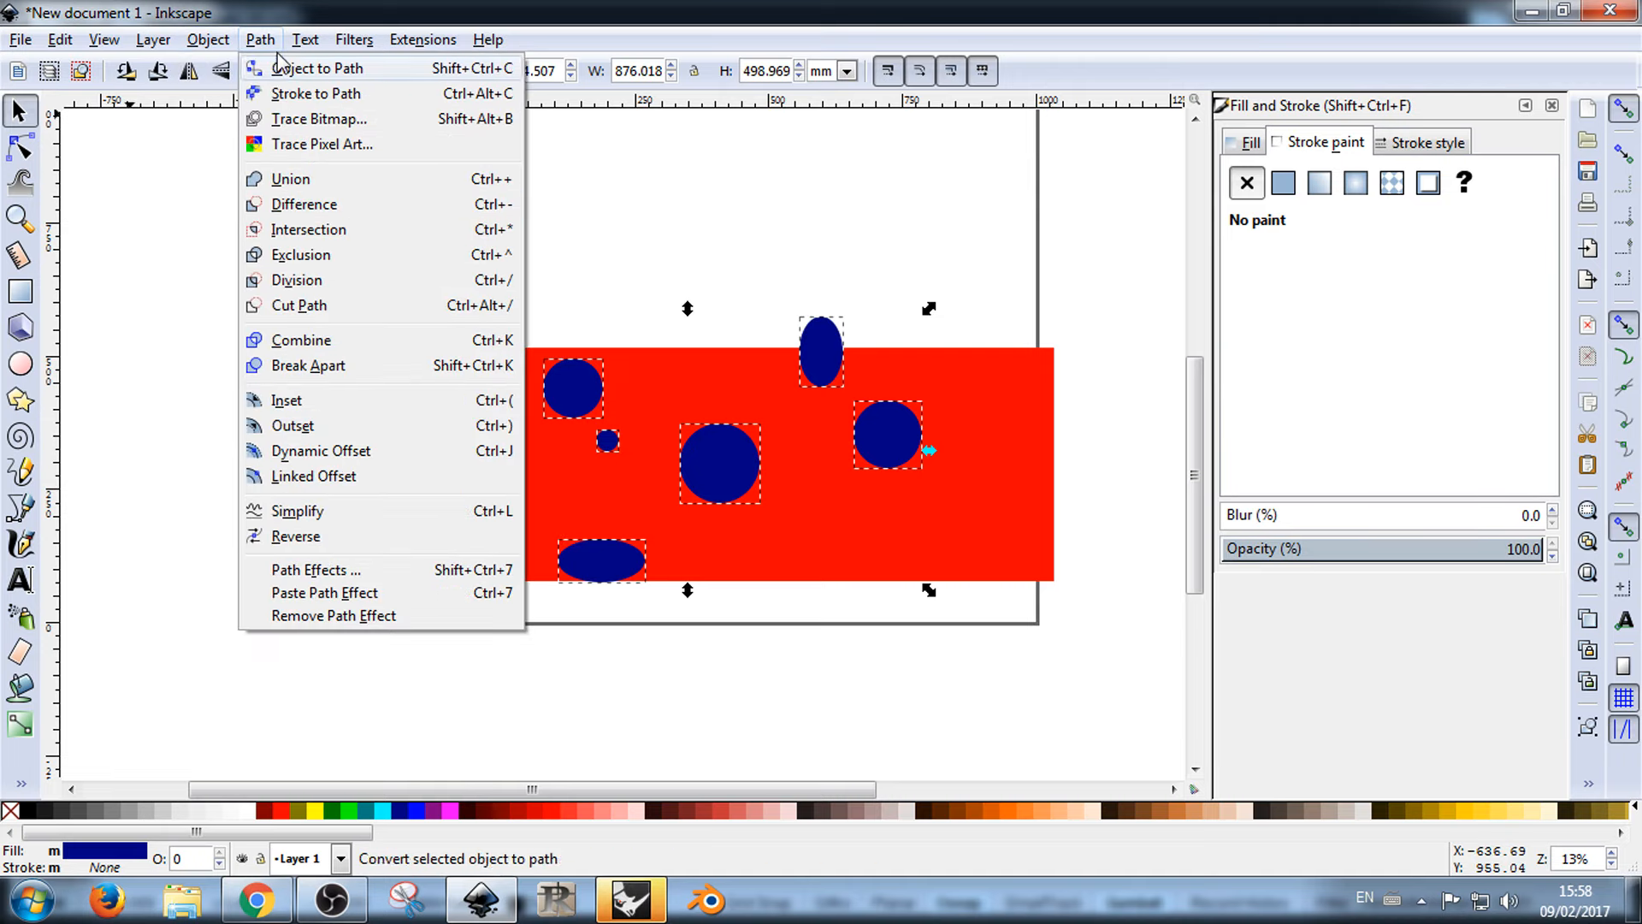
{"action": "left_click", "coordinate": [353, 340]}
{"action": "left_click", "coordinate": [829, 308]}
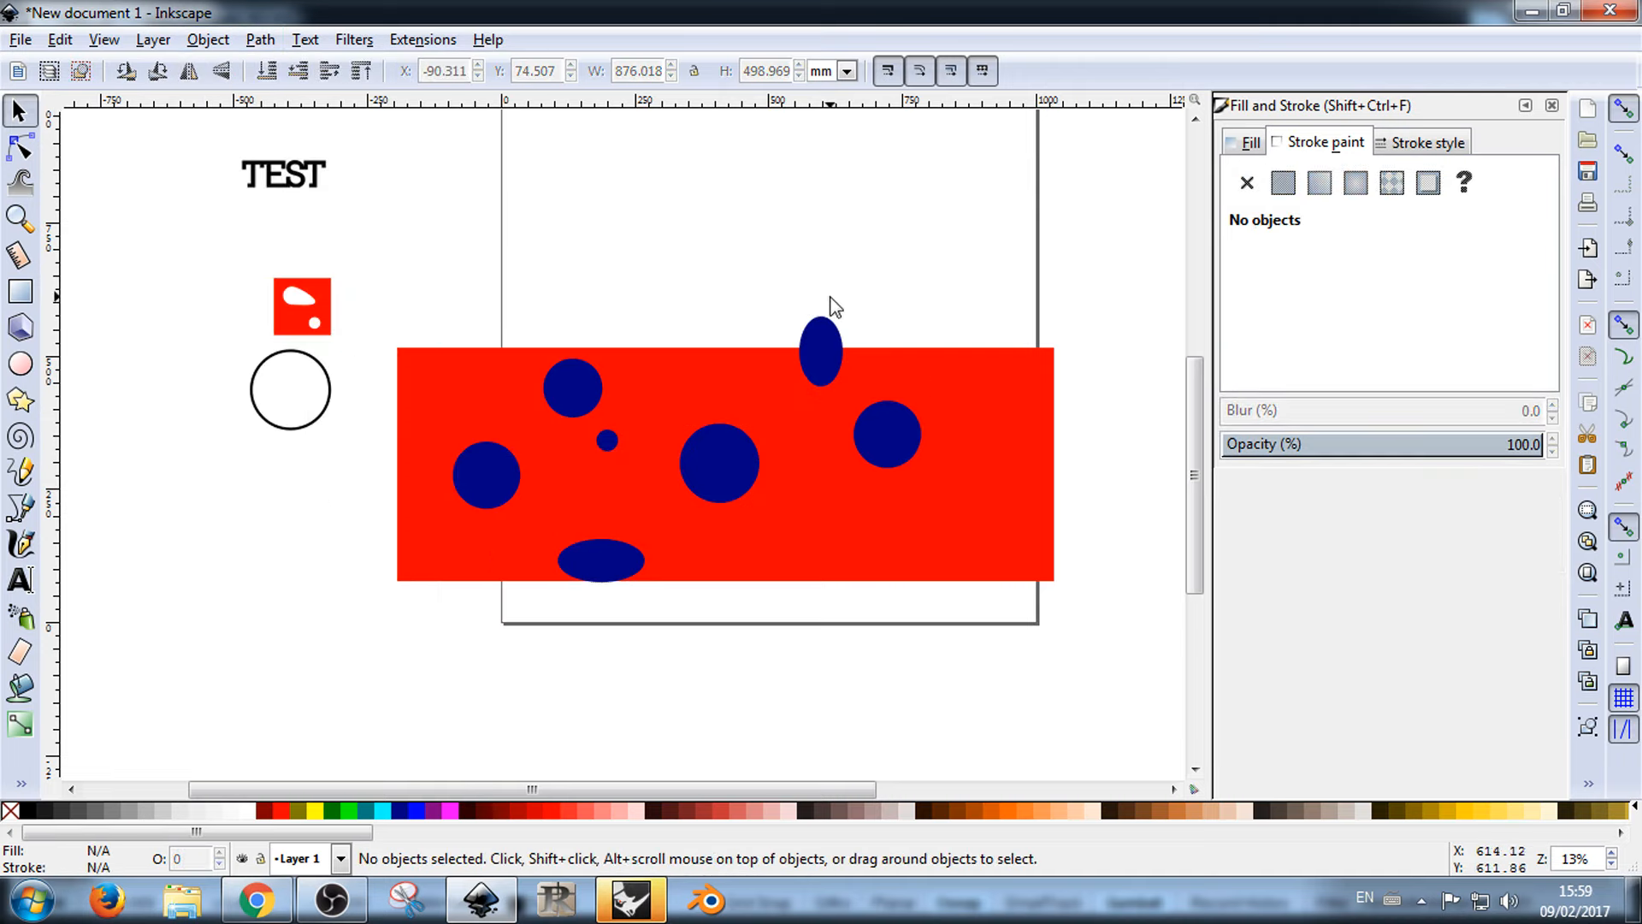
Step: Move the combined navy path upward and reshape its upper-right ellipse by shifting the top node slightly
{"action": "left_click", "coordinate": [834, 352]}
{"action": "left_click_drag", "start_coordinate": [825, 323], "coordinate": [861, 207]}
{"action": "key", "text": "n"}
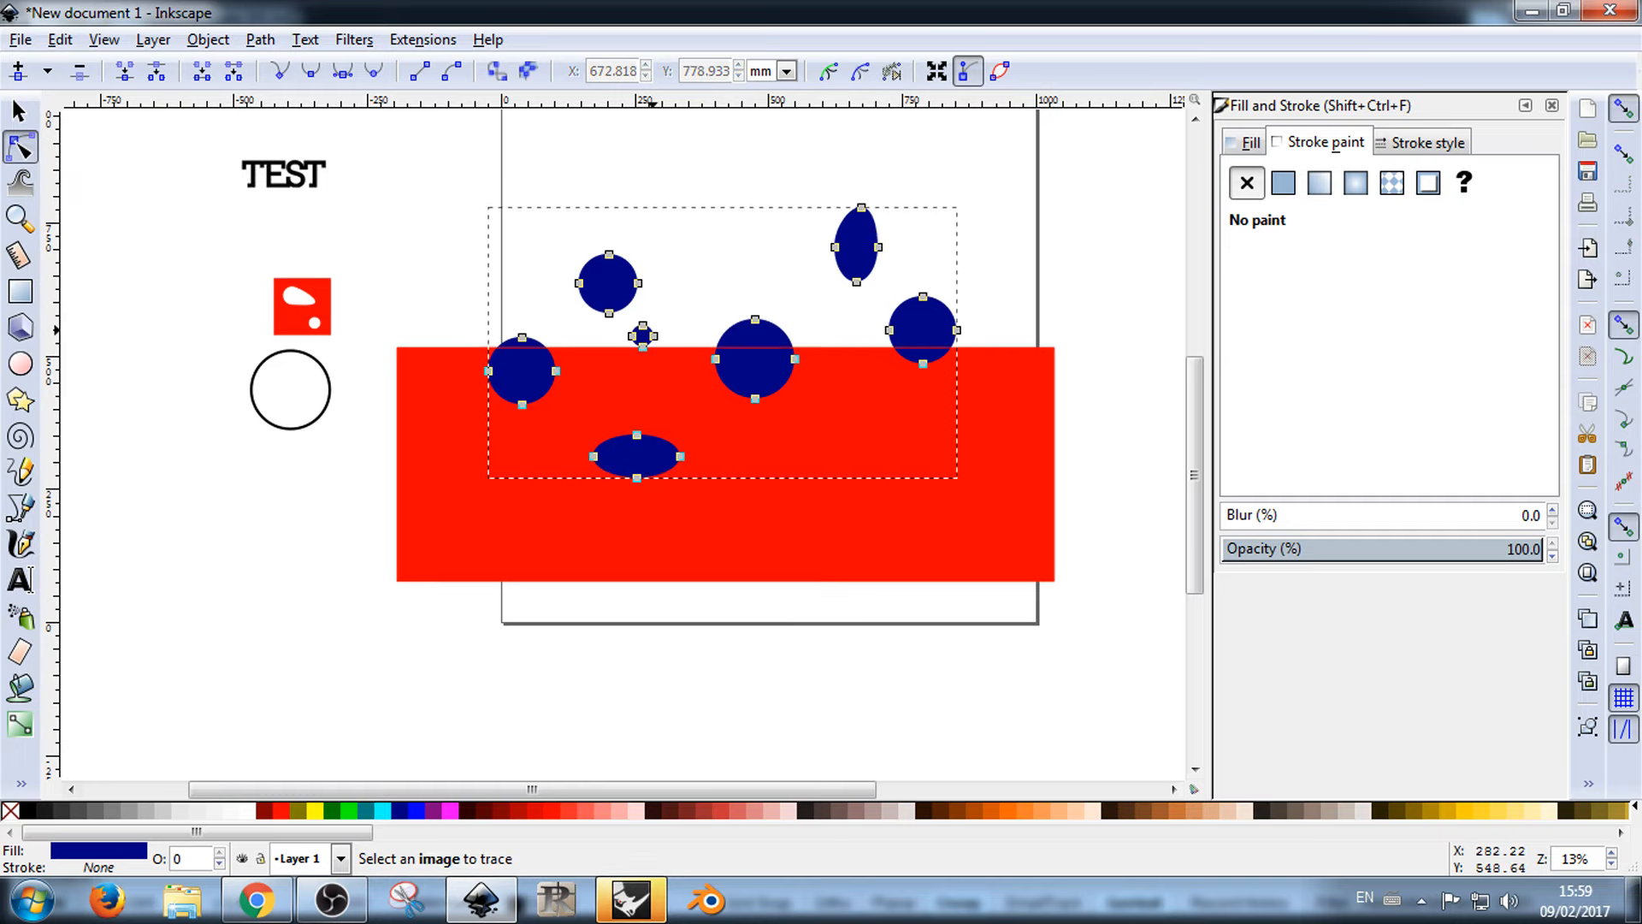
{"action": "key", "text": "s"}
{"action": "left_click_drag", "start_coordinate": [633, 304], "coordinate": [615, 336]}
Step: Try breaking the combined navy path apart and moving the upper-right ellipse on its own
{"action": "left_click", "coordinate": [225, 41]}
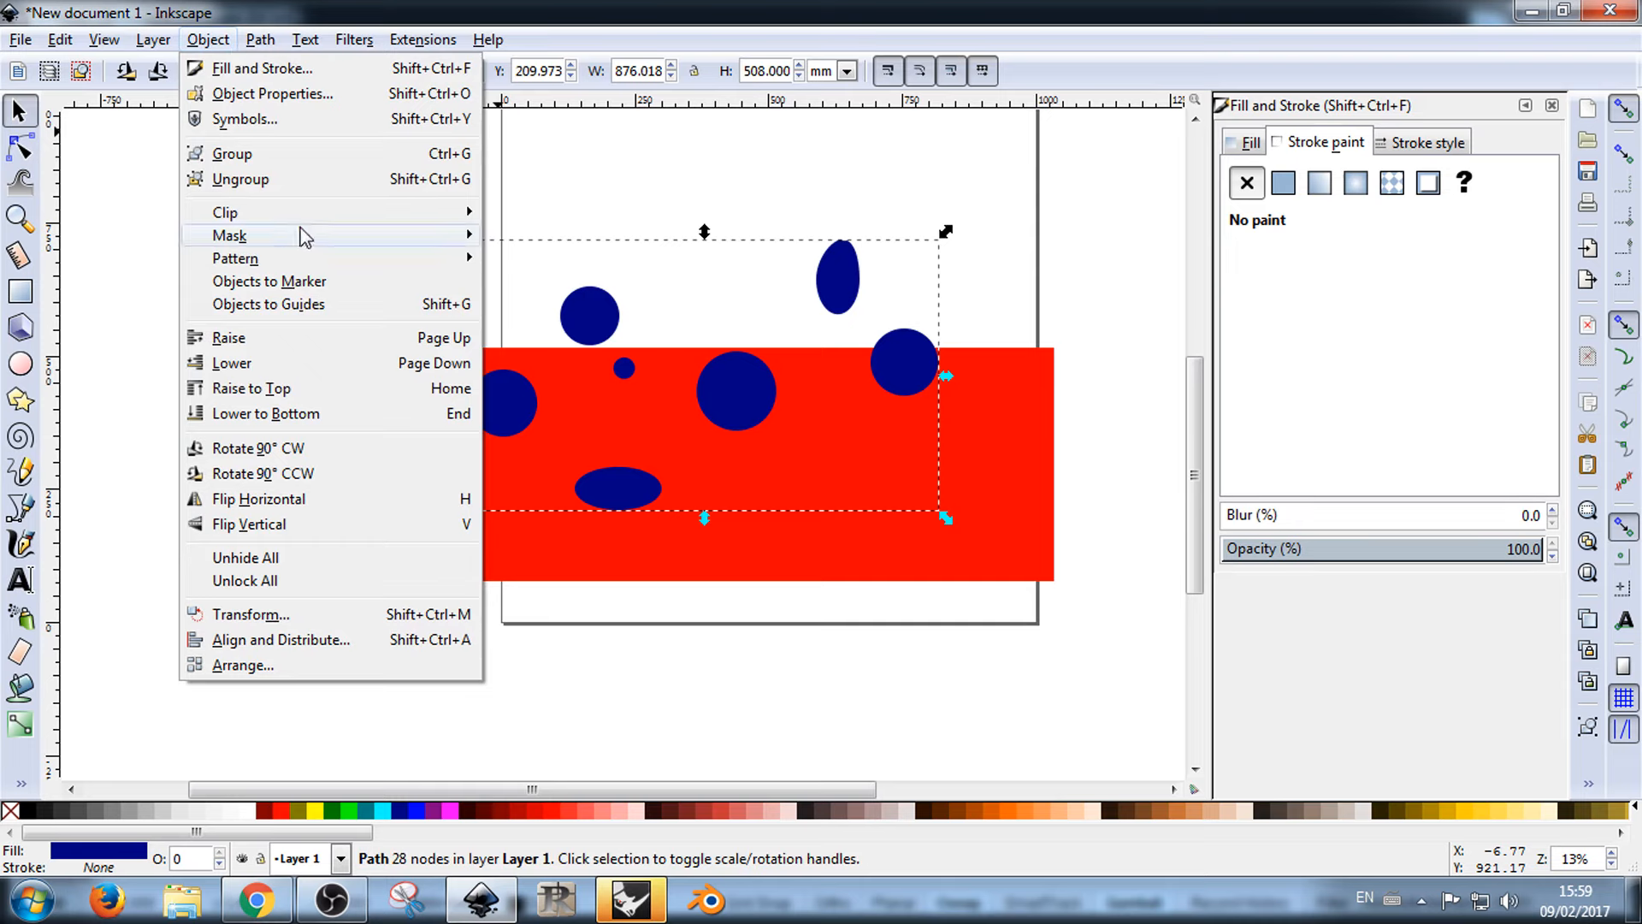
{"action": "mouse_move", "coordinate": [261, 40]}
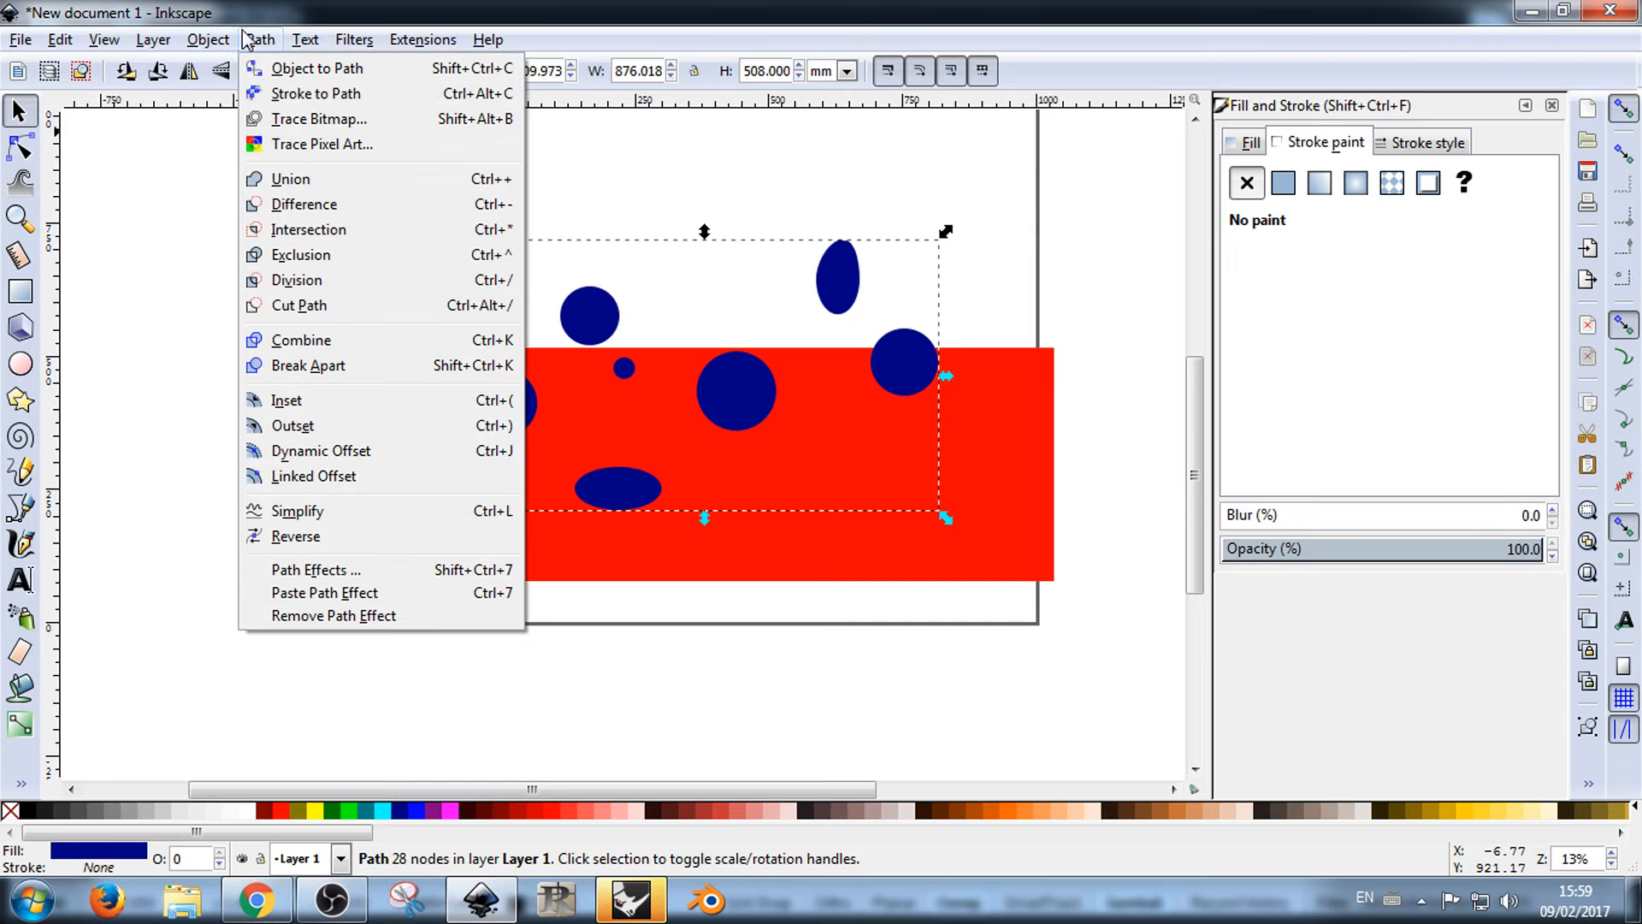
{"action": "left_click", "coordinate": [359, 366]}
{"action": "left_click", "coordinate": [802, 249]}
{"action": "left_click_drag", "start_coordinate": [833, 277], "coordinate": [795, 267]}
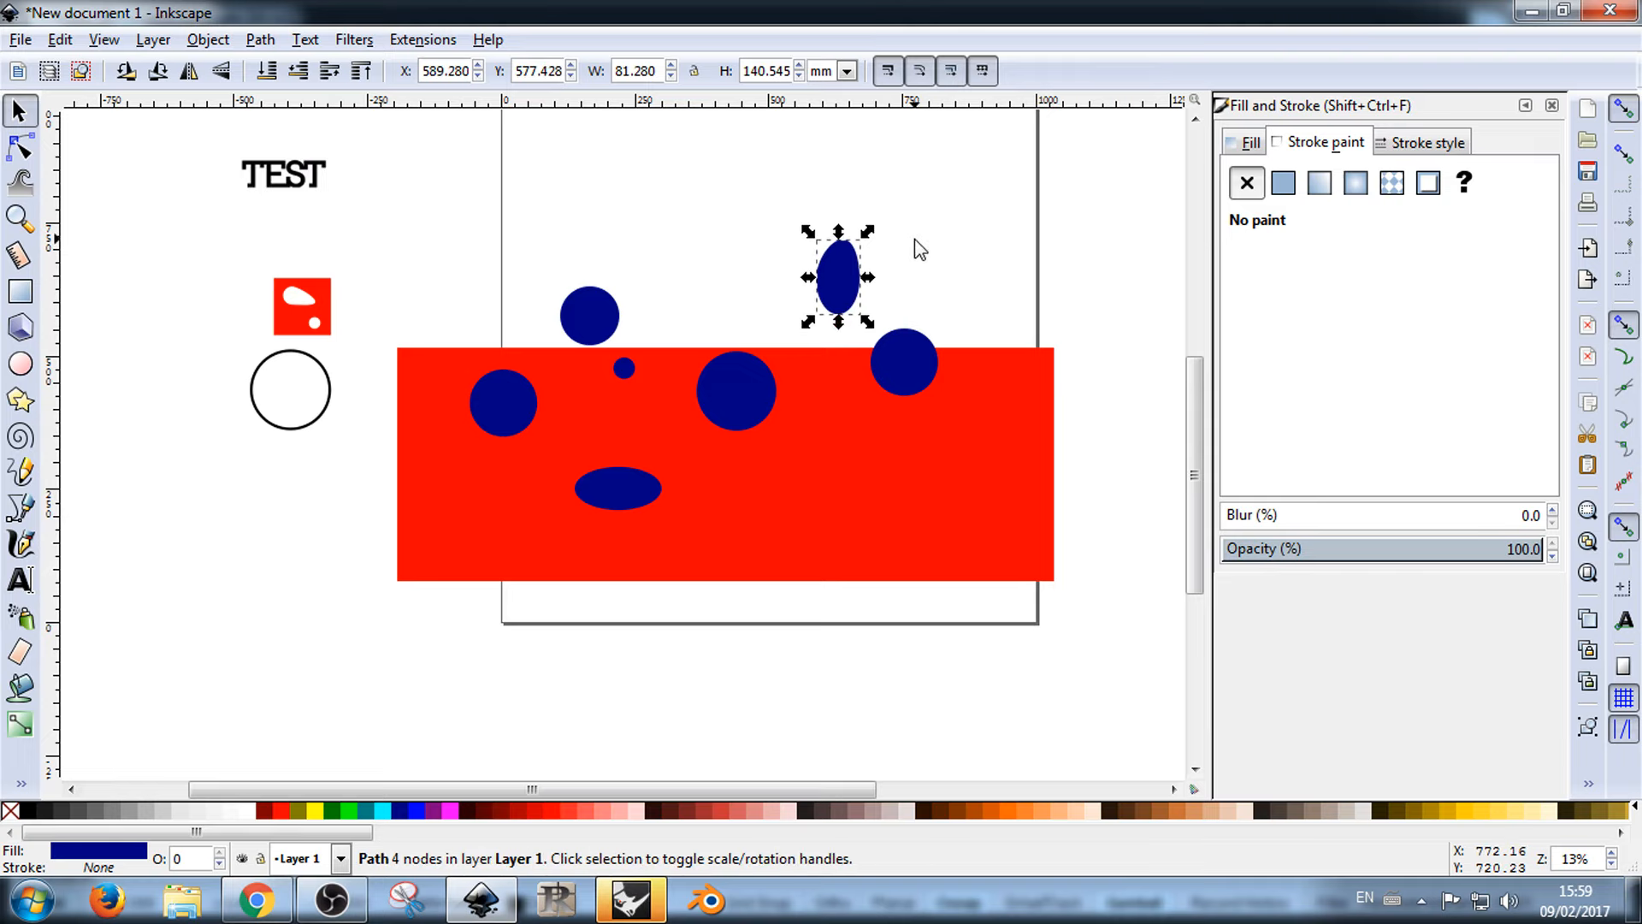
{"action": "key", "text": "ctrl+z"}
Step: Move the combined navy path down onto the red rectangle, leaving one ellipse across its upper edge
{"action": "left_click", "coordinate": [851, 268]}
{"action": "left_click_drag", "start_coordinate": [851, 269], "coordinate": [854, 334]}
{"action": "left_click", "coordinate": [1016, 258]}
Step: Cut the combined navy path out of the red rectangle with the Difference operation
{"action": "left_click", "coordinate": [954, 351]}
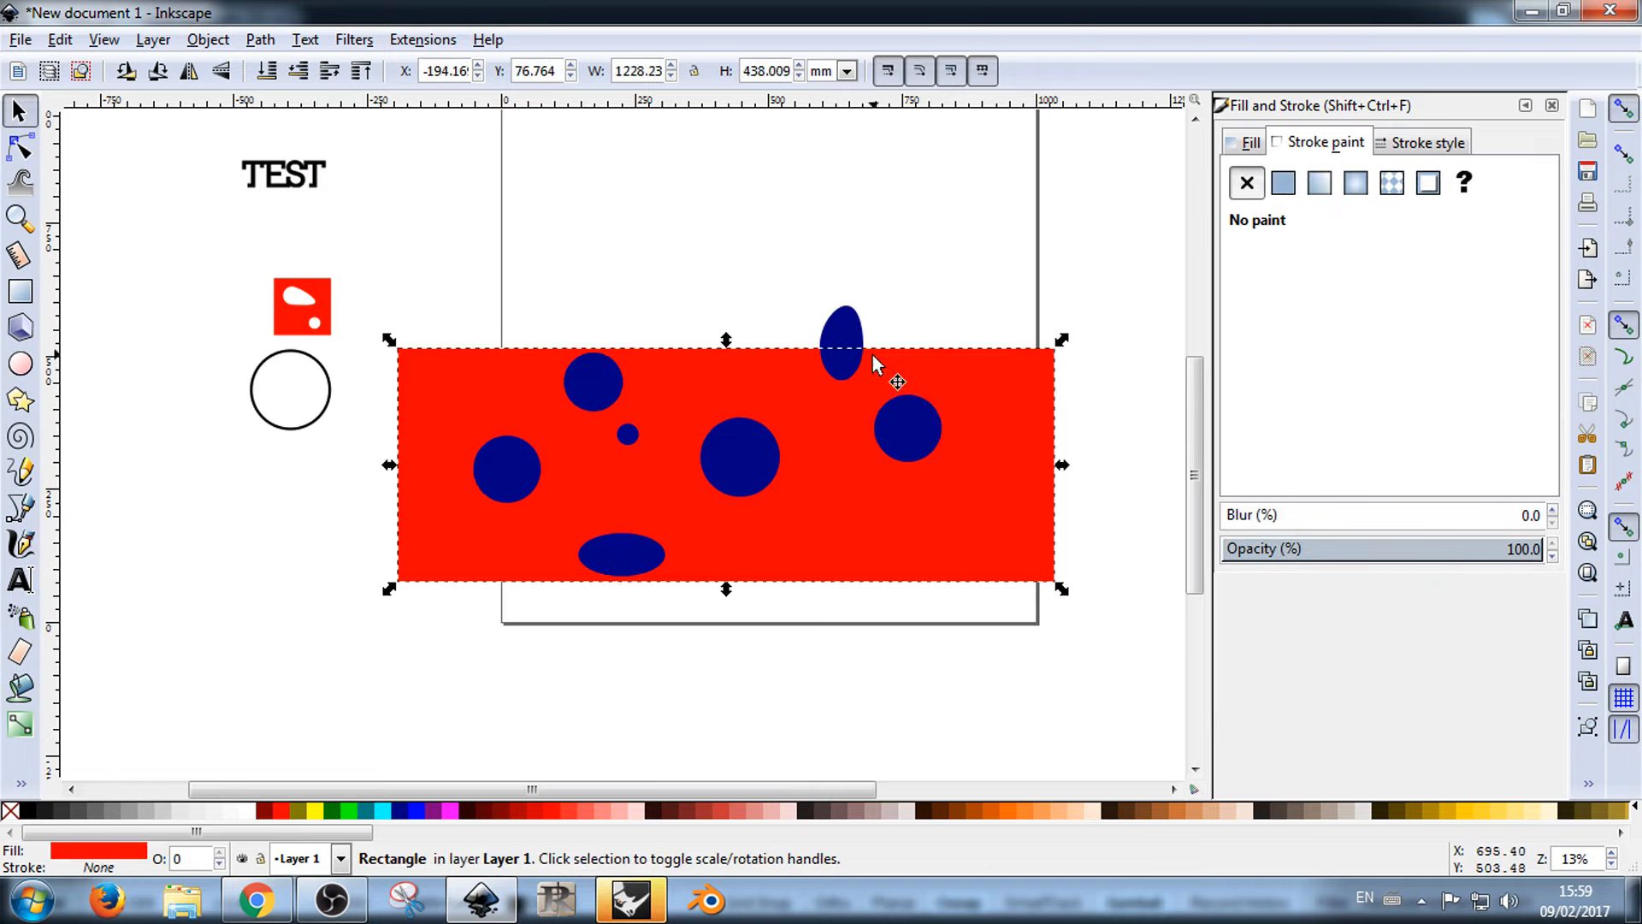
{"action": "left_click", "coordinate": [855, 330], "text": "shift"}
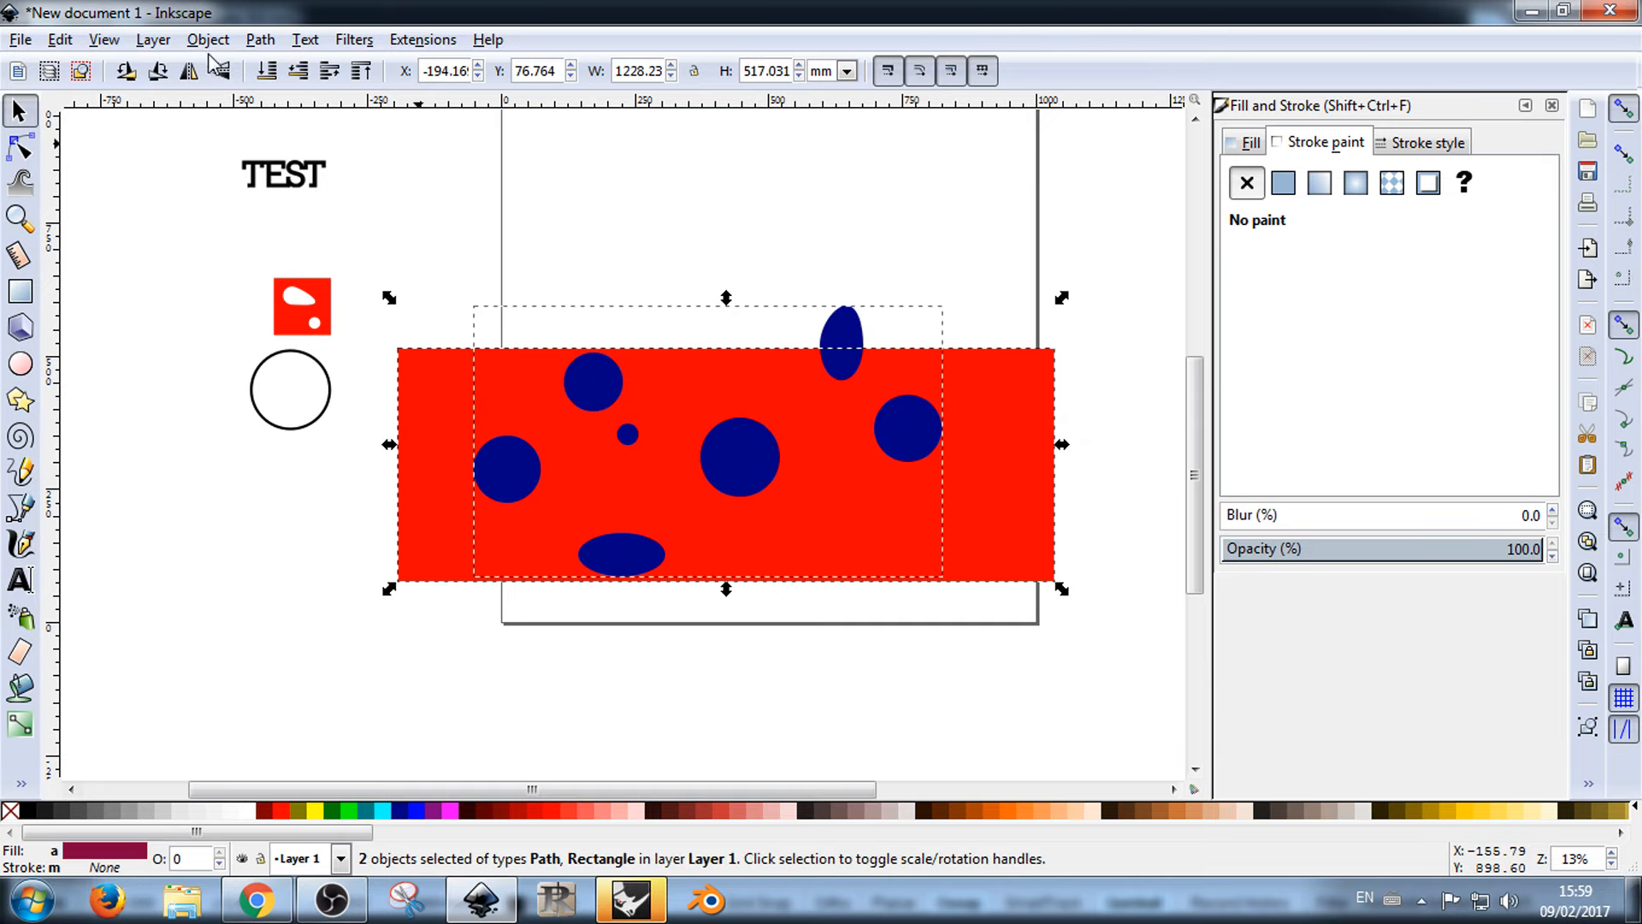
{"action": "left_click", "coordinate": [259, 39]}
{"action": "left_click", "coordinate": [356, 204]}
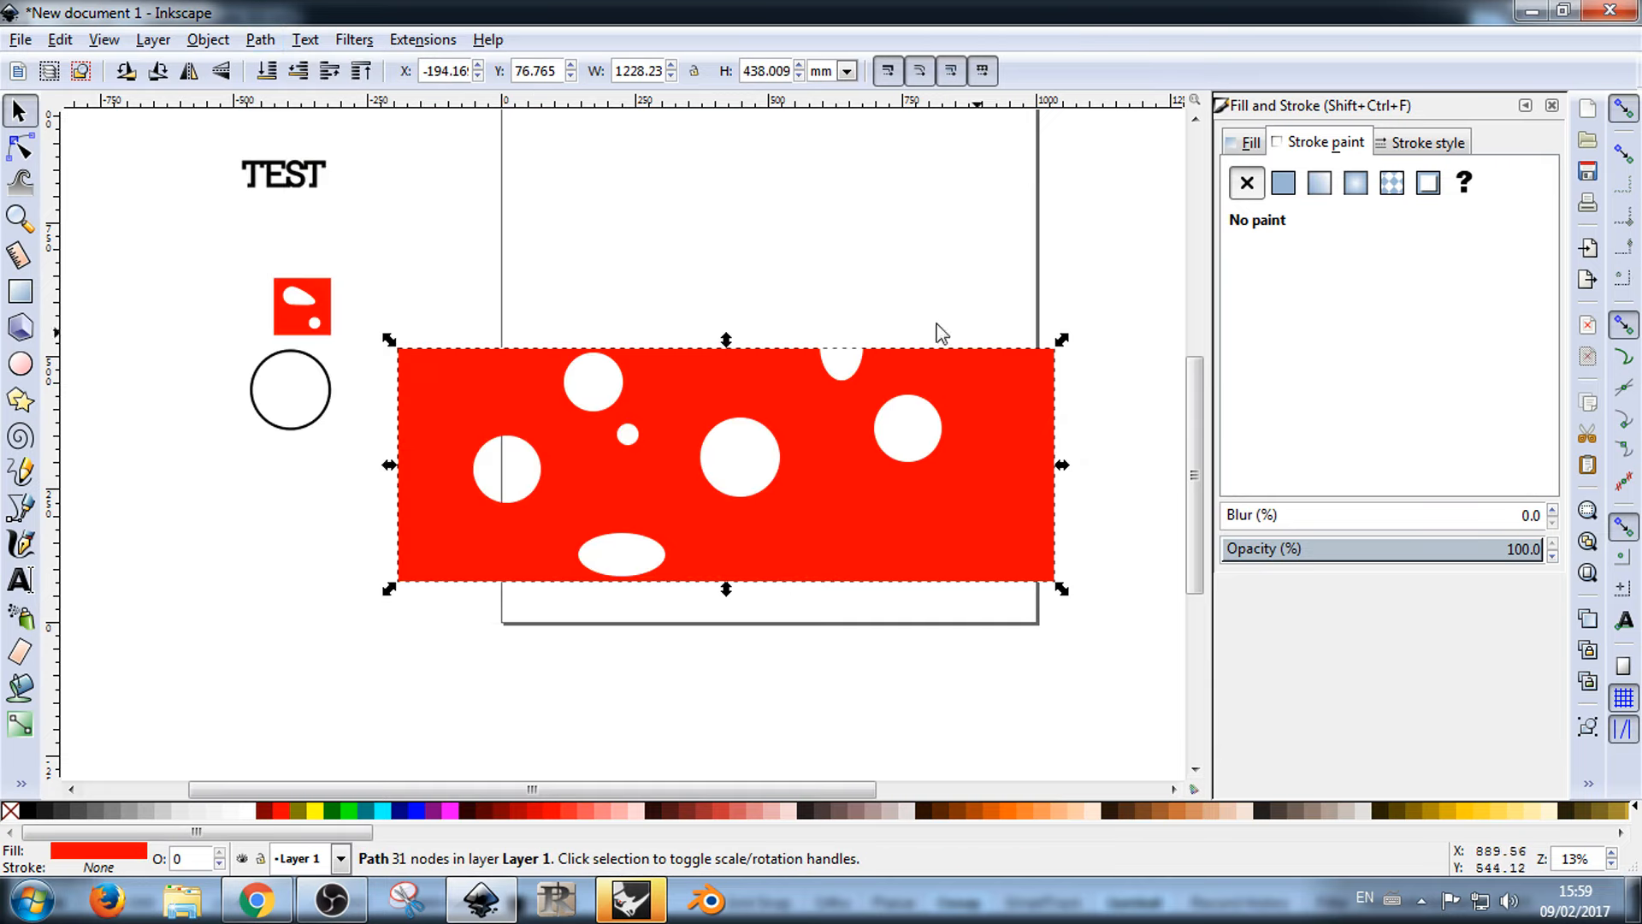
{"action": "left_click", "coordinate": [971, 228]}
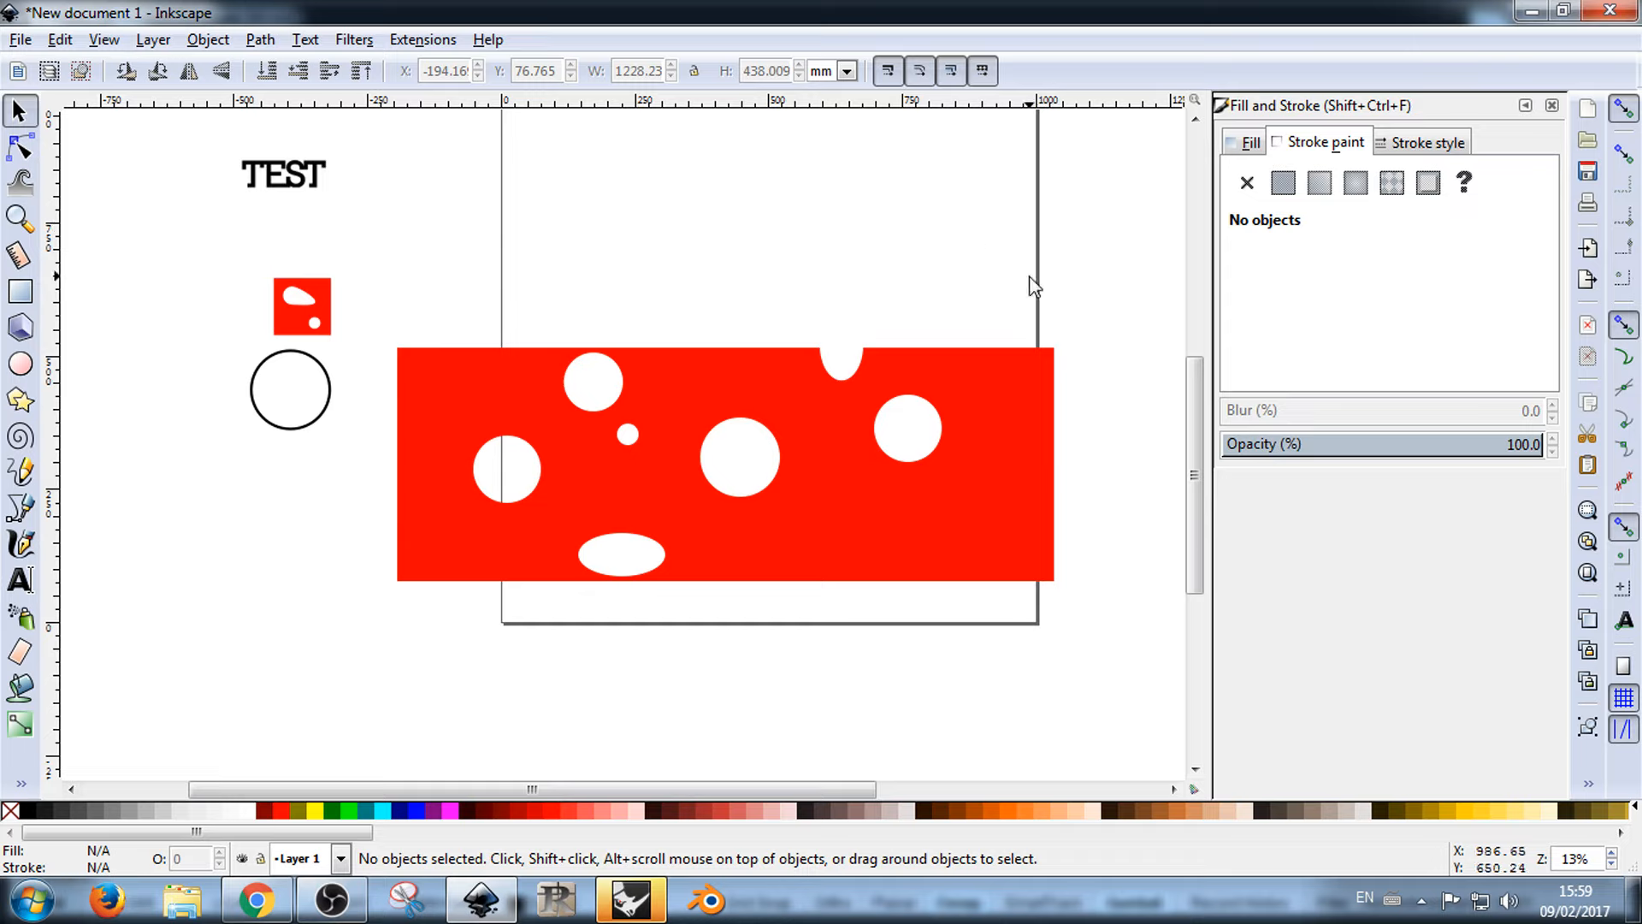
Step: Clear the canvas by deleting the perforated red rectangle, the small red square, the outlined circle and the TEST text
{"action": "left_click_drag", "start_coordinate": [906, 380], "coordinate": [872, 429]}
{"action": "key", "text": "Delete"}
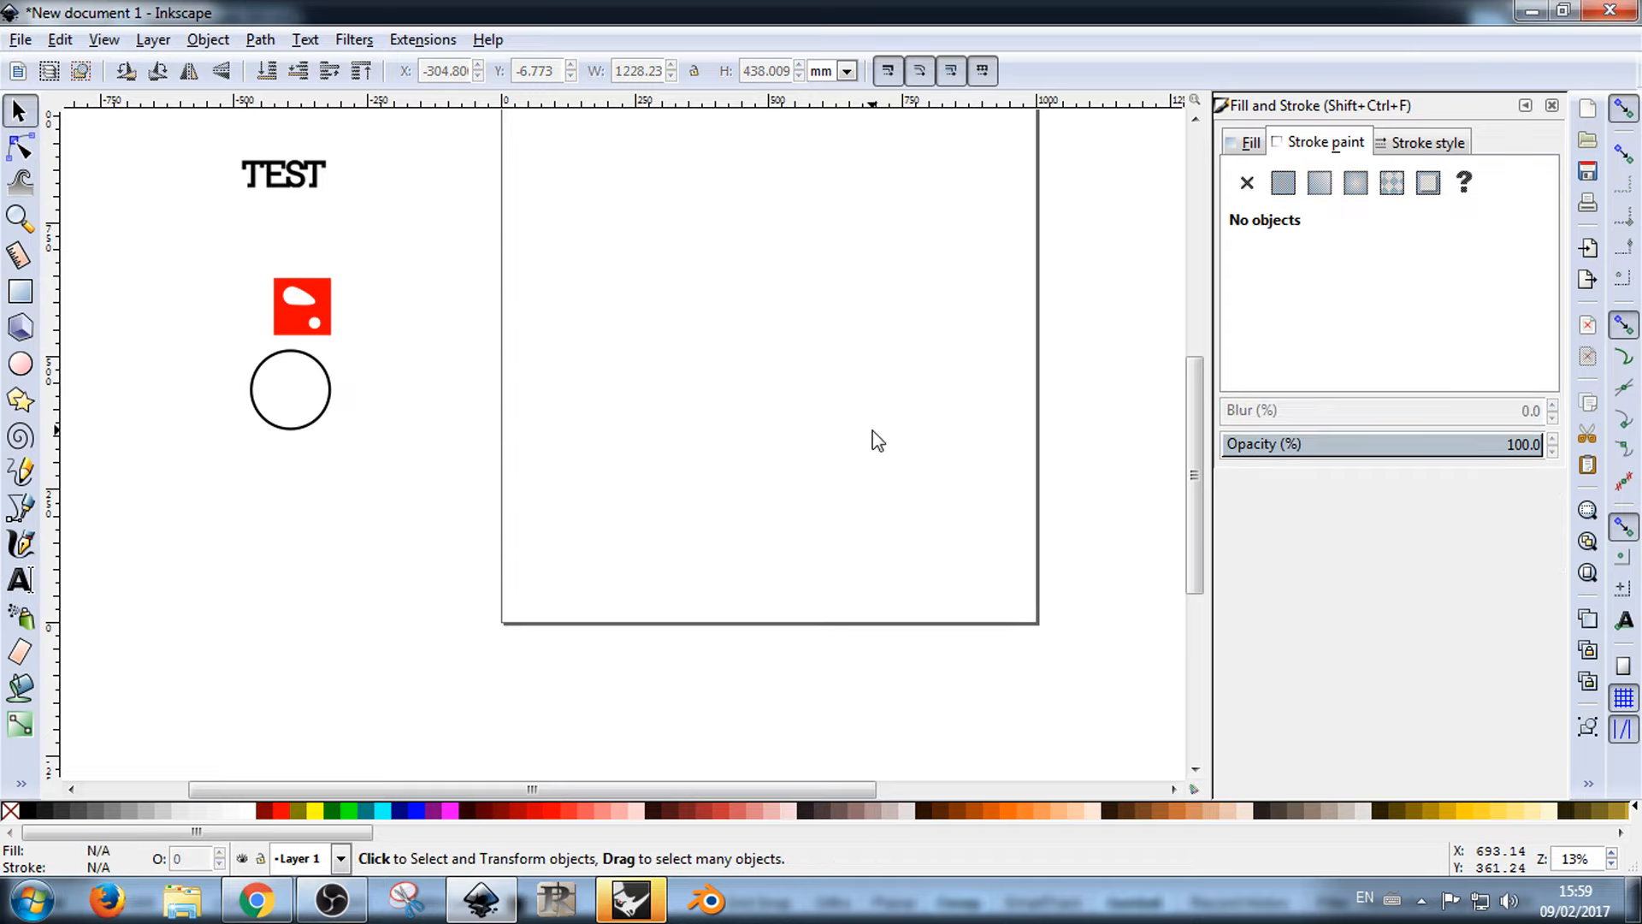
{"action": "left_click", "coordinate": [323, 293]}
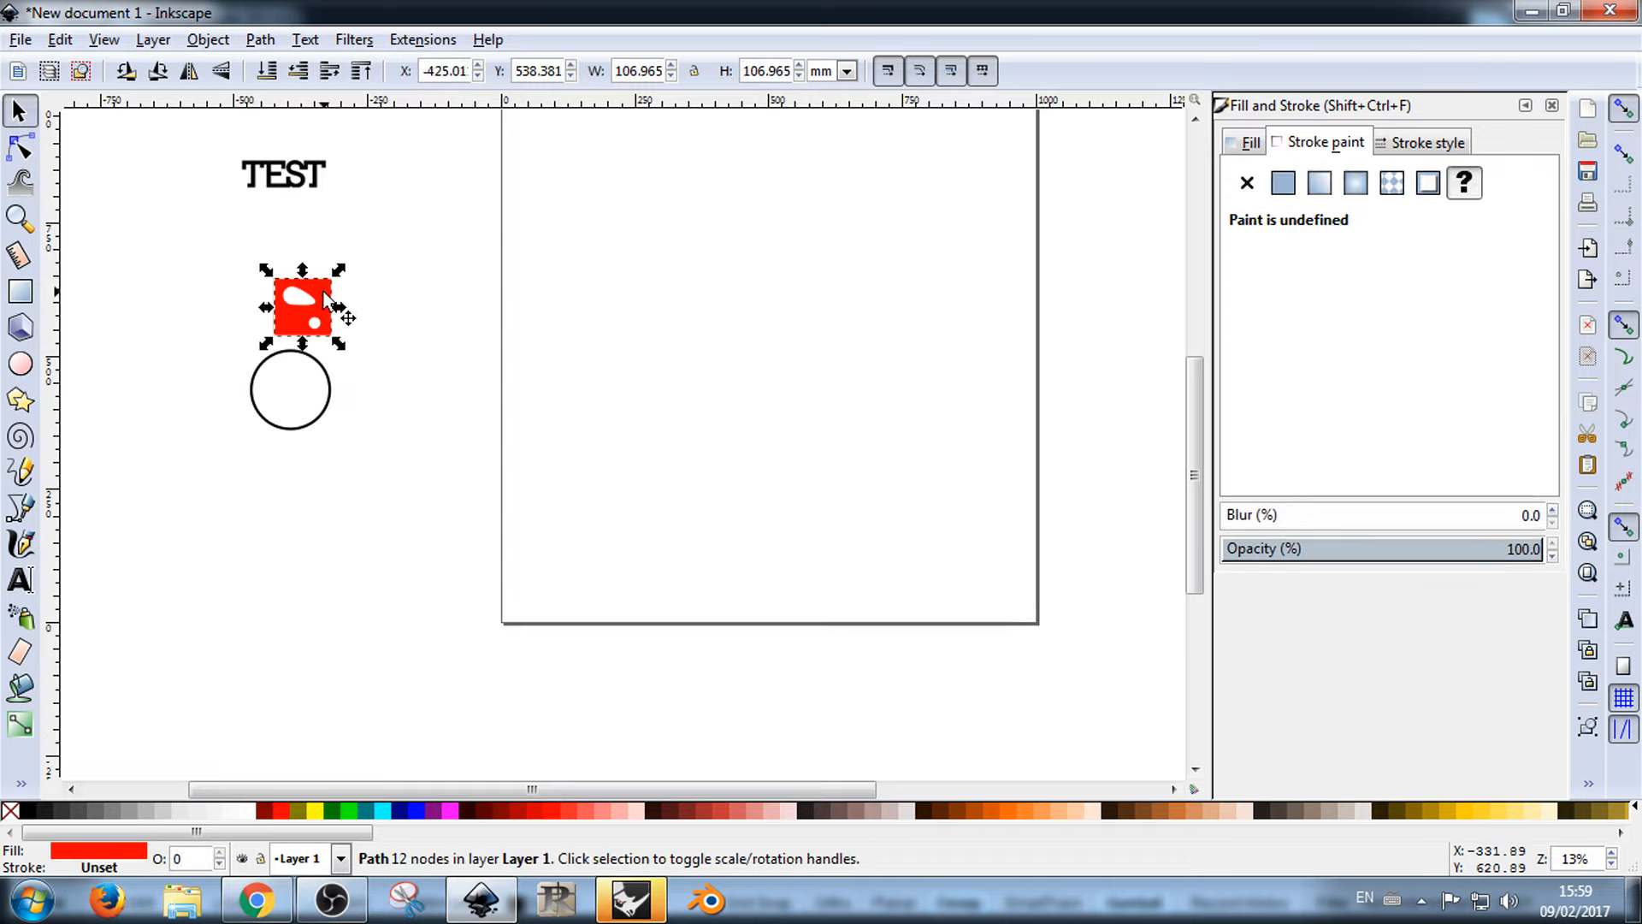
{"action": "key", "text": "Delete"}
{"action": "left_click", "coordinate": [325, 380]}
{"action": "key", "text": "Delete"}
{"action": "left_click", "coordinate": [307, 177]}
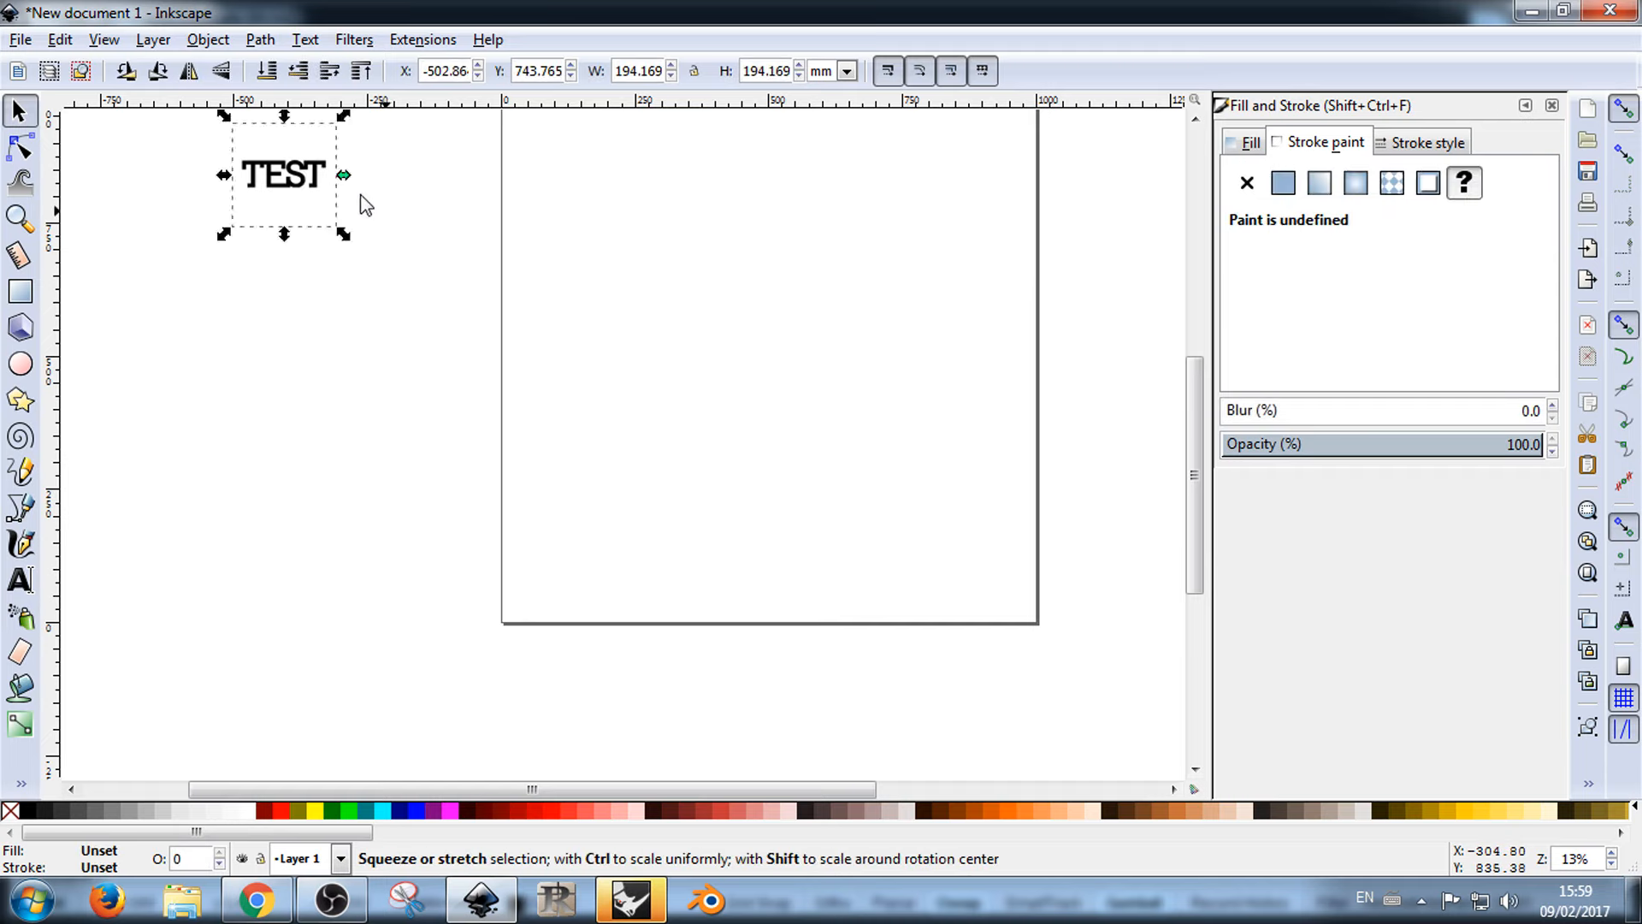
{"action": "key", "text": "Delete"}
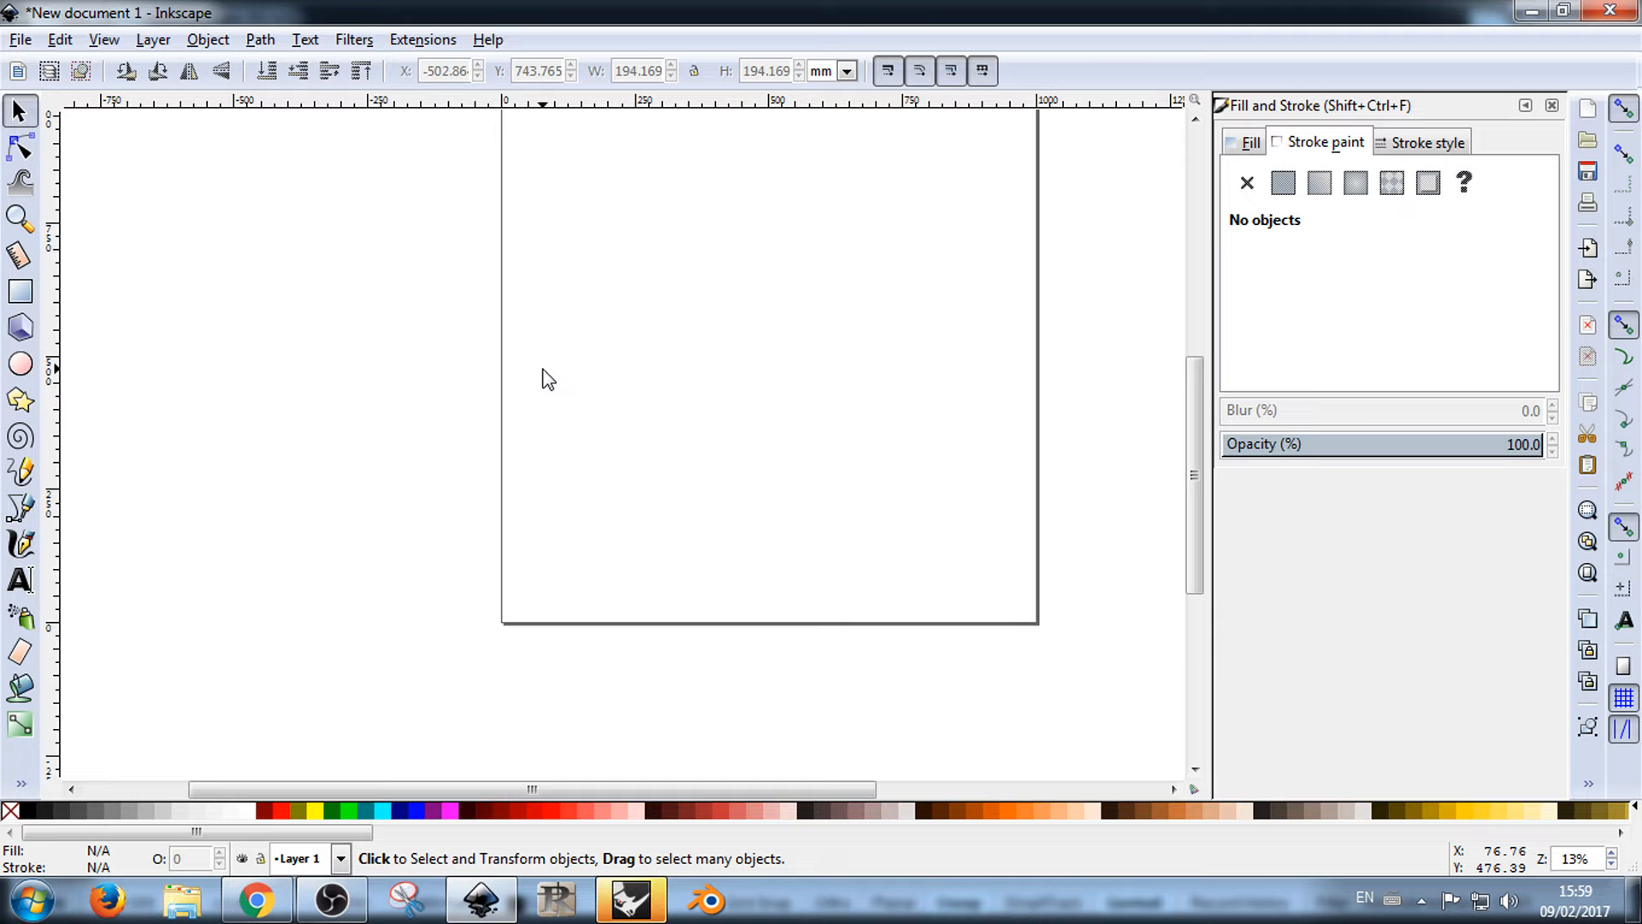
Step: Draw a navy rectangle about 528 by 169 mm near the page's lower-left corner
{"action": "left_click", "coordinate": [20, 292]}
{"action": "left_click_drag", "start_coordinate": [531, 505], "coordinate": [812, 595]}
{"action": "left_click", "coordinate": [18, 111]}
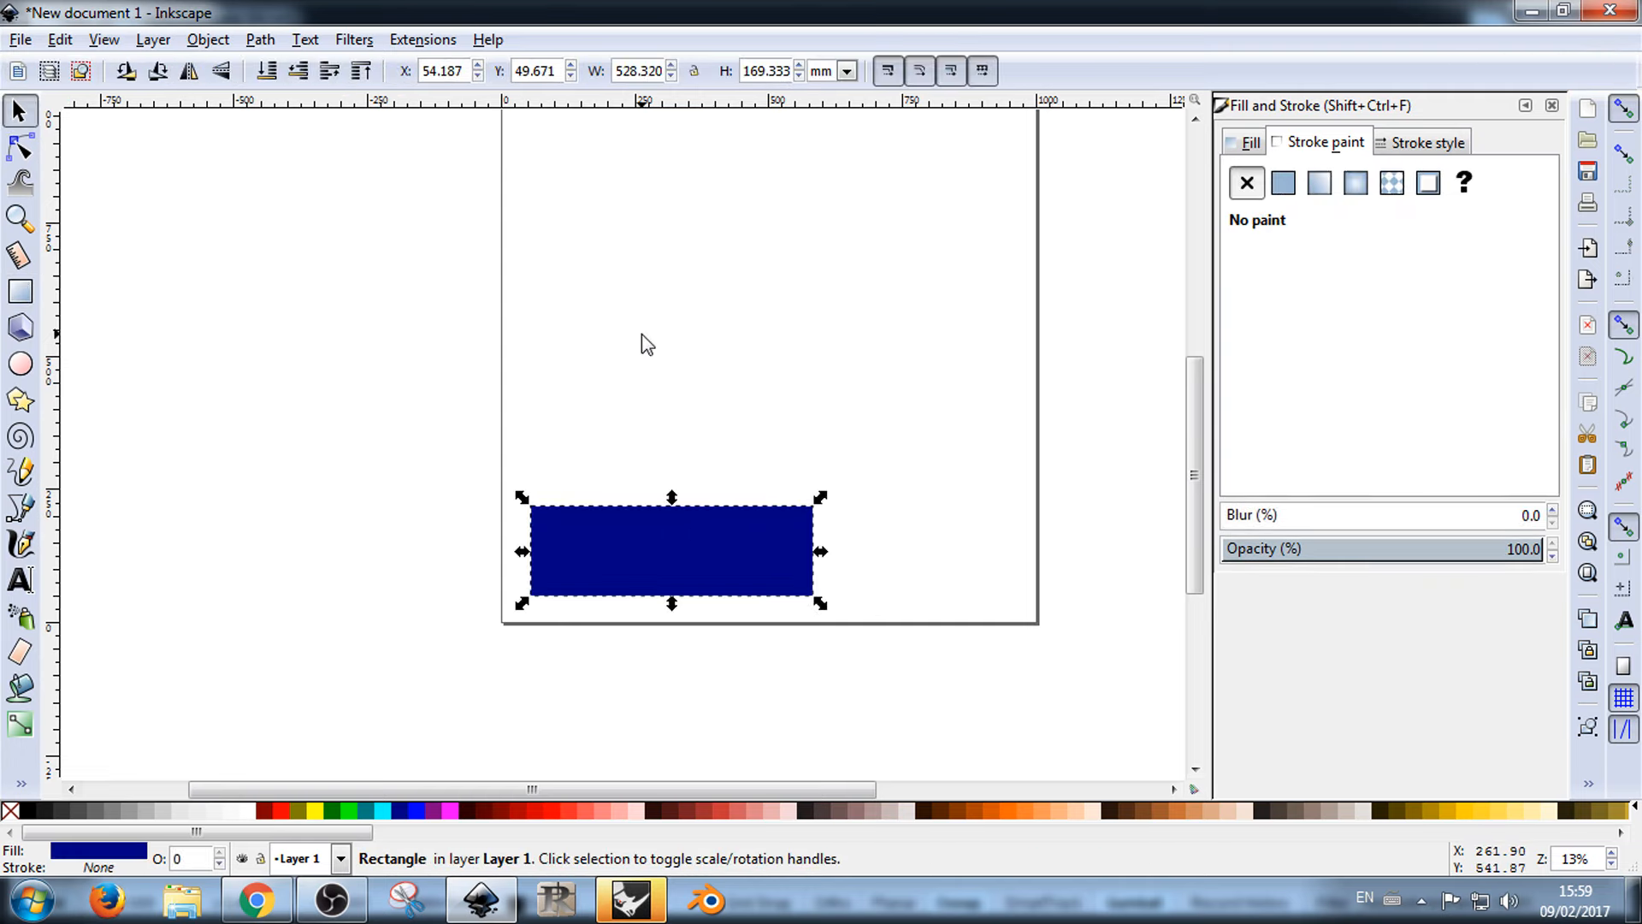
Step: Move the navy rectangle up and slightly right on the page, to about X 70 and Y 176 mm
{"action": "left_click", "coordinate": [641, 344]}
{"action": "left_click_drag", "start_coordinate": [657, 508], "coordinate": [660, 433]}
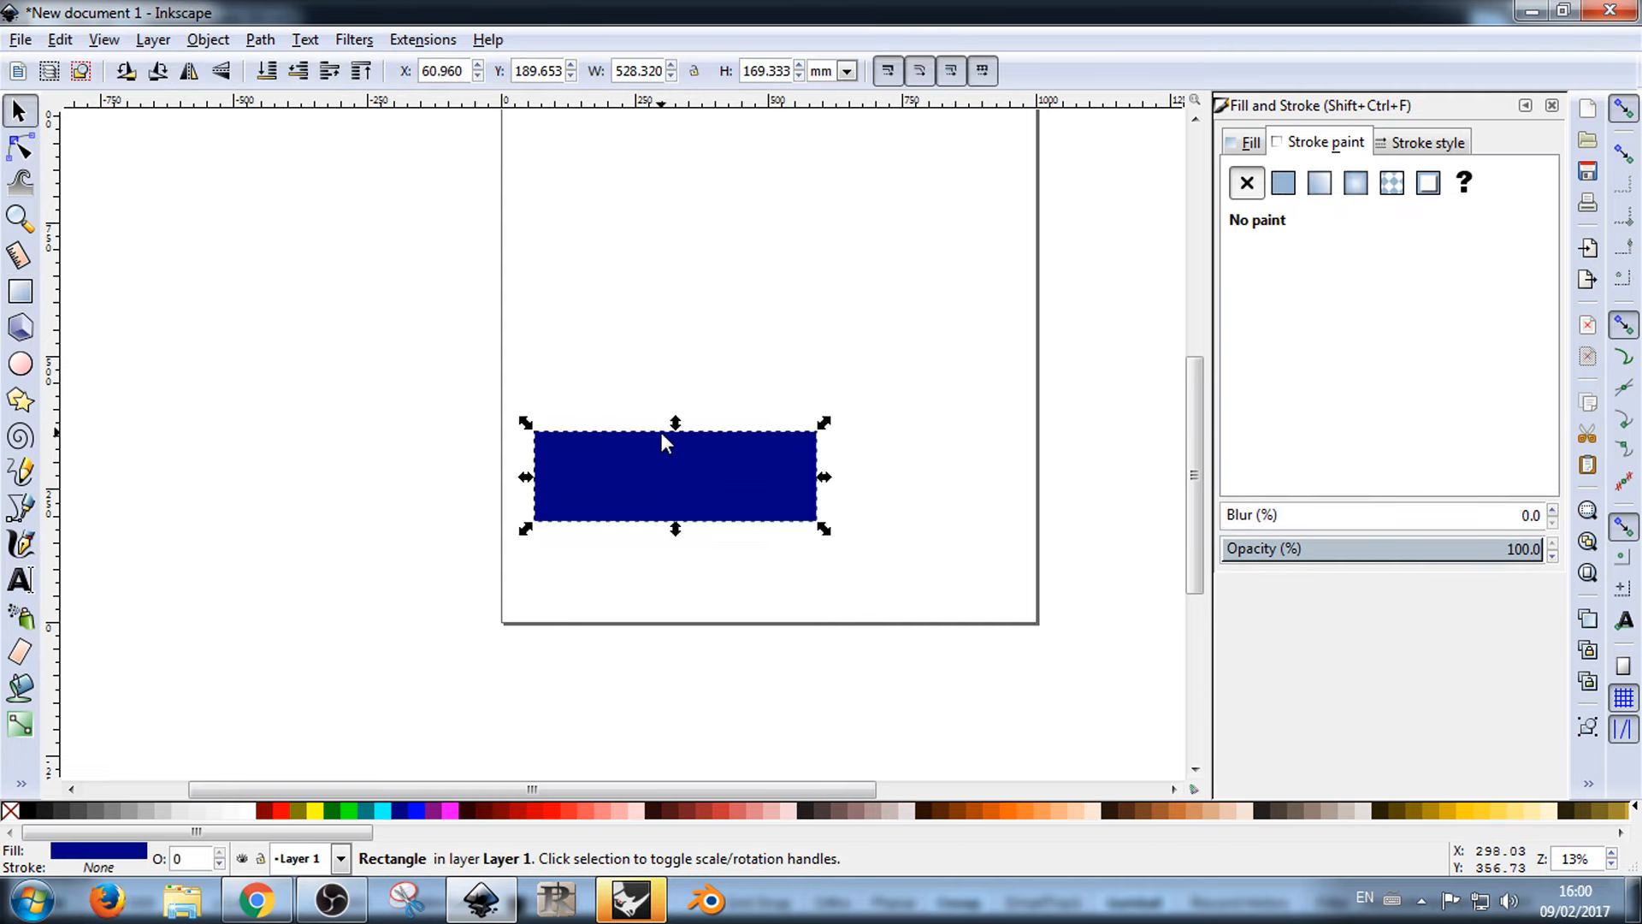
{"action": "left_click", "coordinate": [681, 312]}
{"action": "left_click_drag", "start_coordinate": [743, 469], "coordinate": [753, 503]}
{"action": "left_click", "coordinate": [803, 382]}
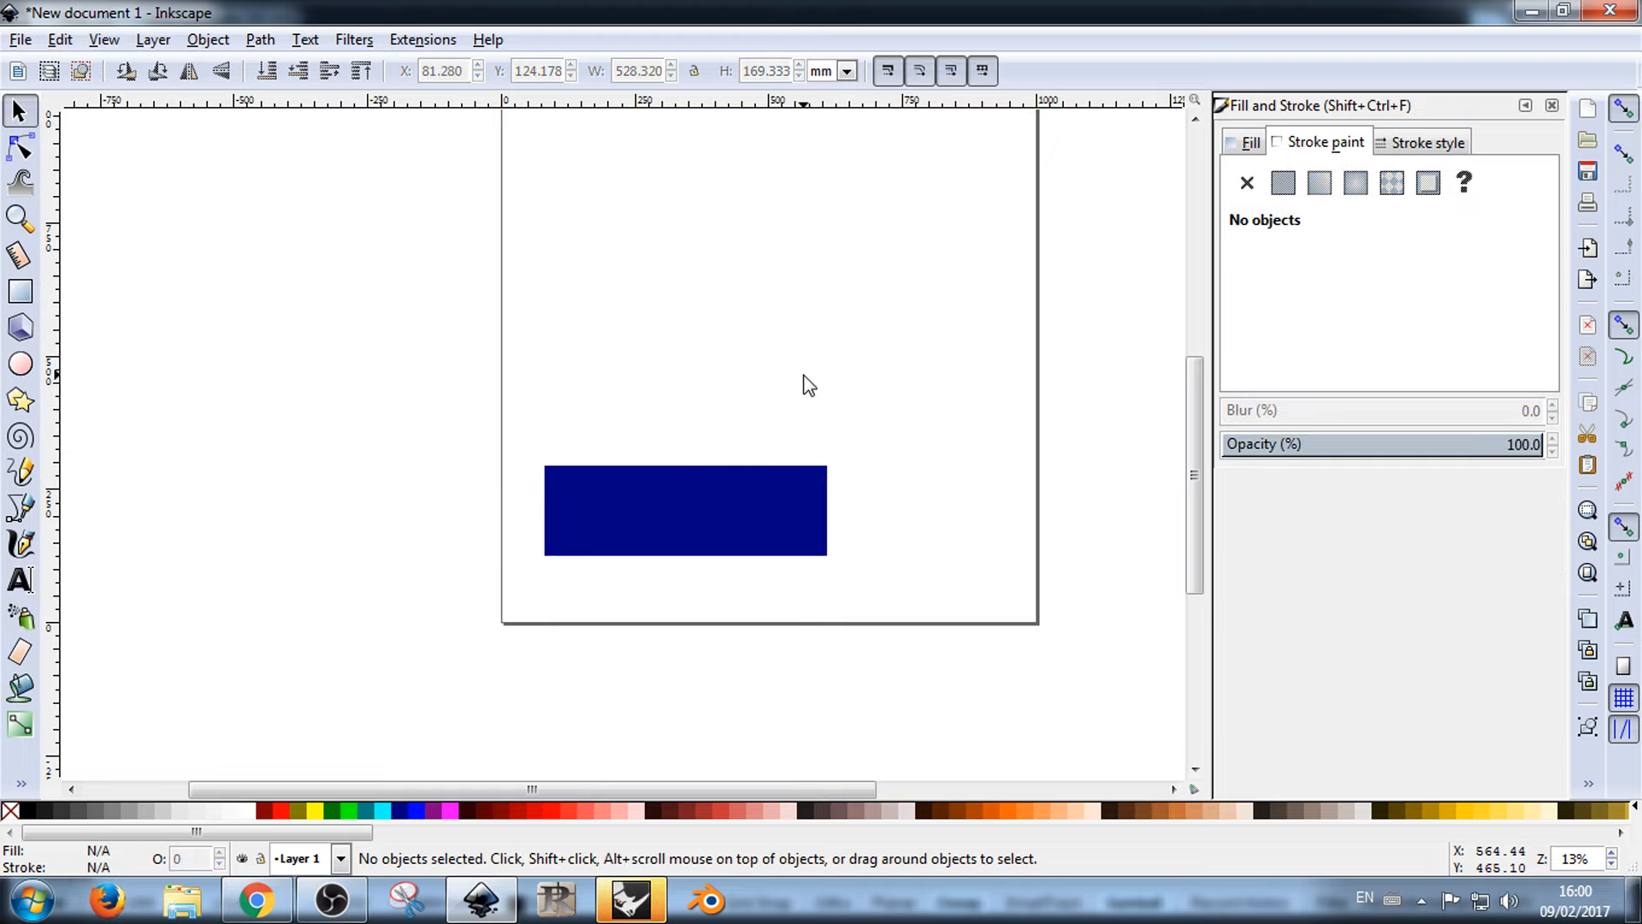
{"action": "left_click", "coordinate": [756, 503]}
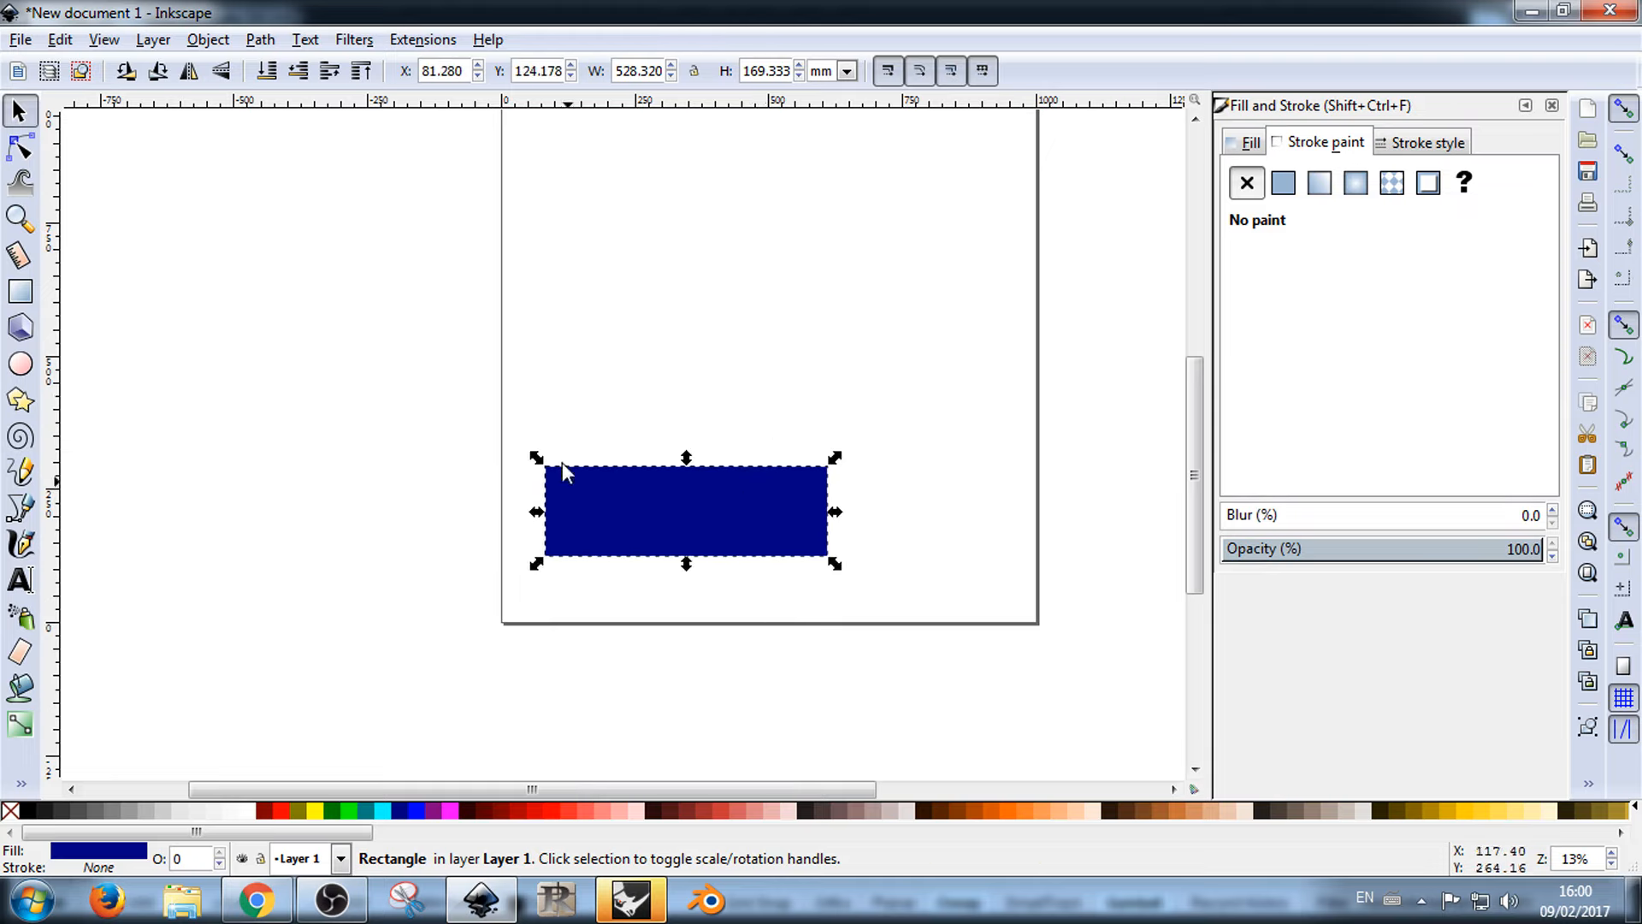
{"action": "left_click_drag", "start_coordinate": [788, 510], "coordinate": [775, 462]}
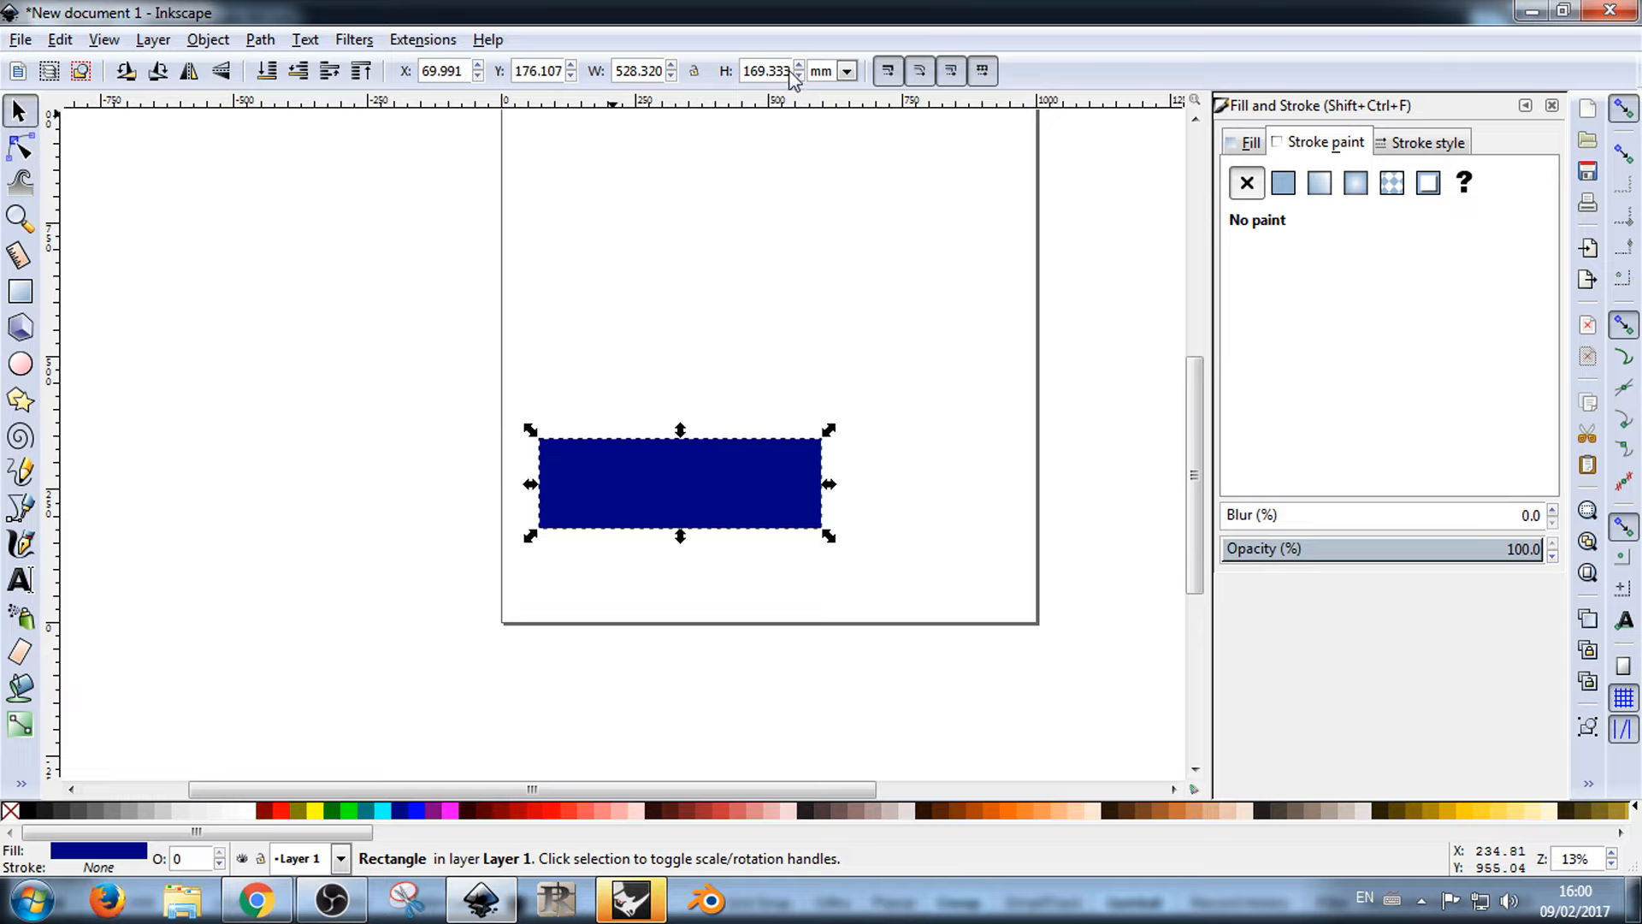
Step: Keep millimetres as the unit and set the navy rectangle's width to 50 mm
{"action": "left_click", "coordinate": [696, 338]}
{"action": "left_click", "coordinate": [732, 443]}
{"action": "left_click_drag", "start_coordinate": [660, 71], "coordinate": [641, 71]}
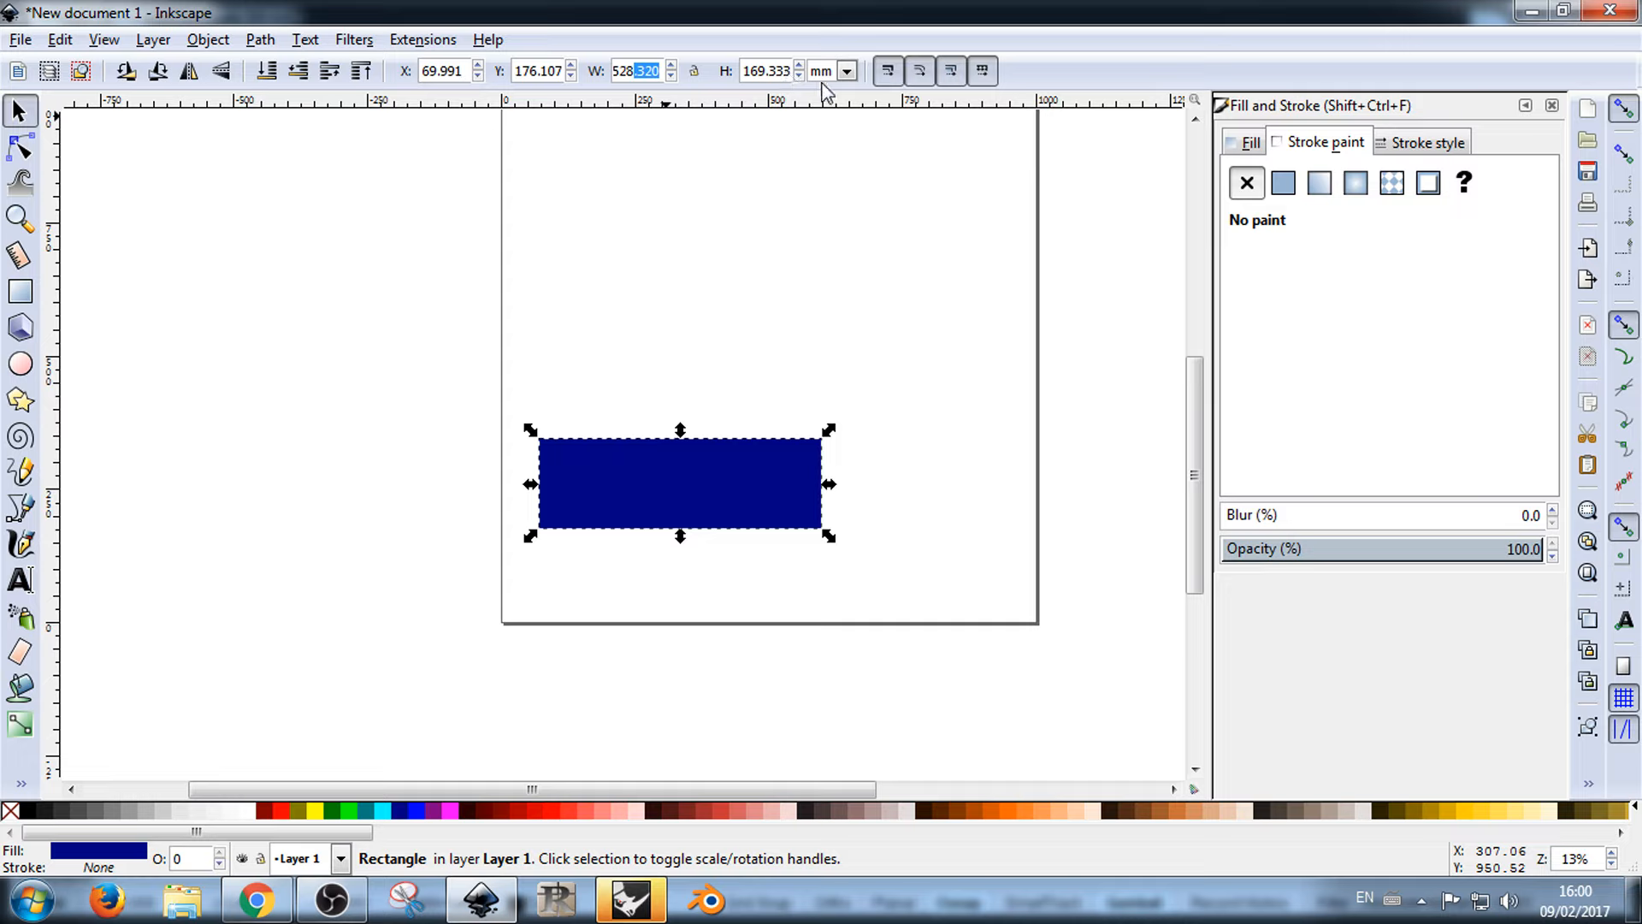
{"action": "left_click", "coordinate": [847, 71]}
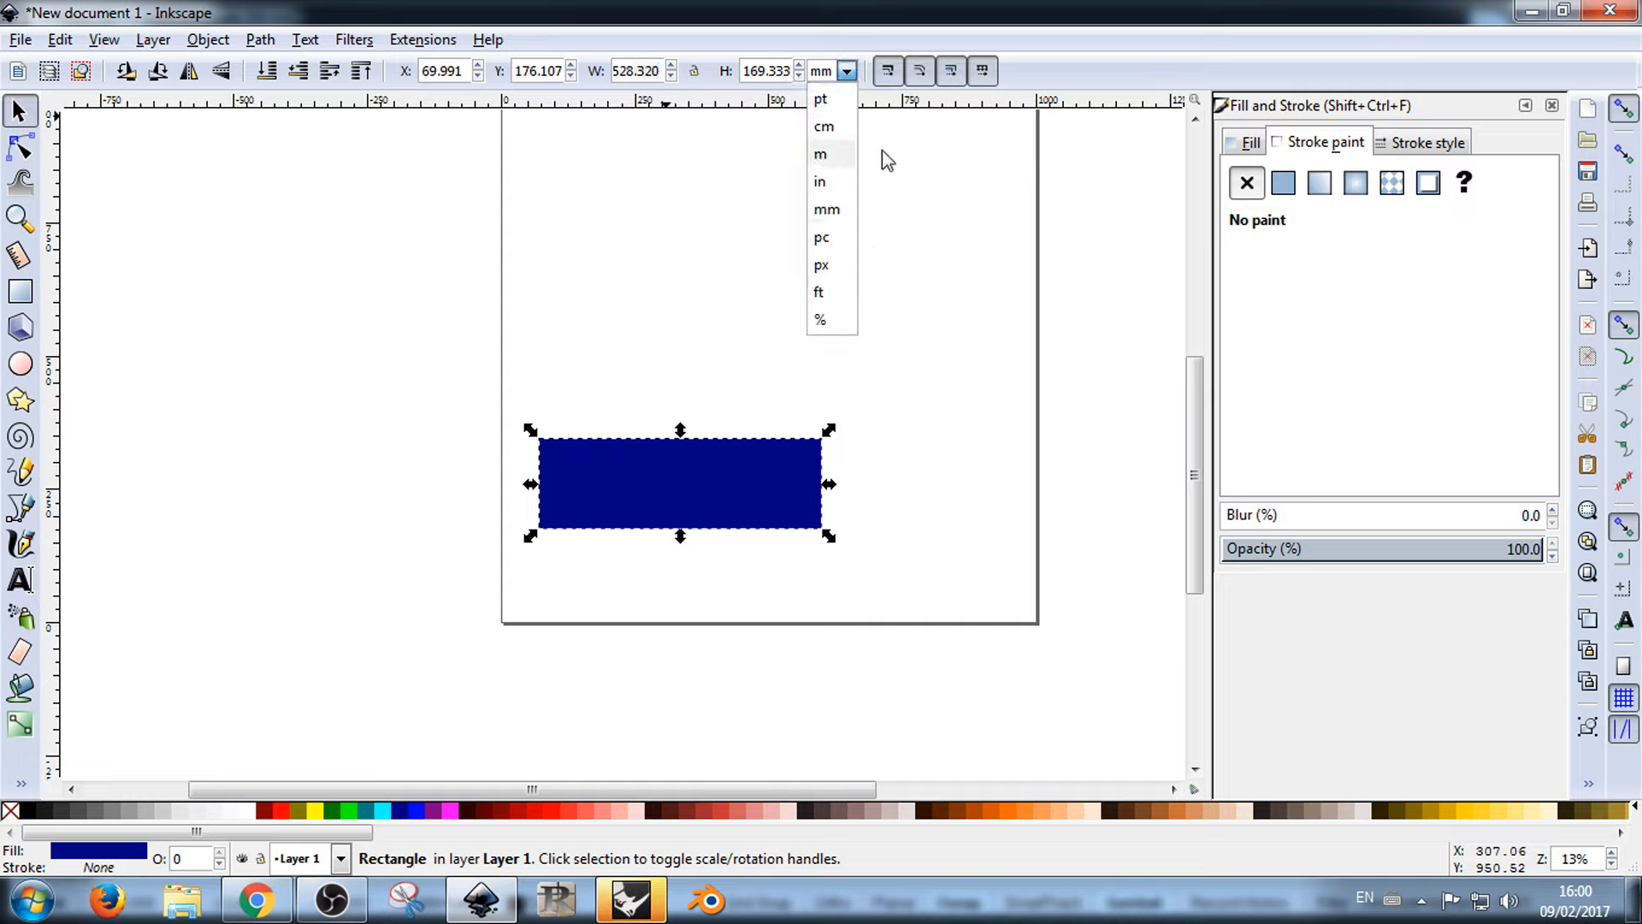
{"action": "left_click", "coordinate": [828, 208]}
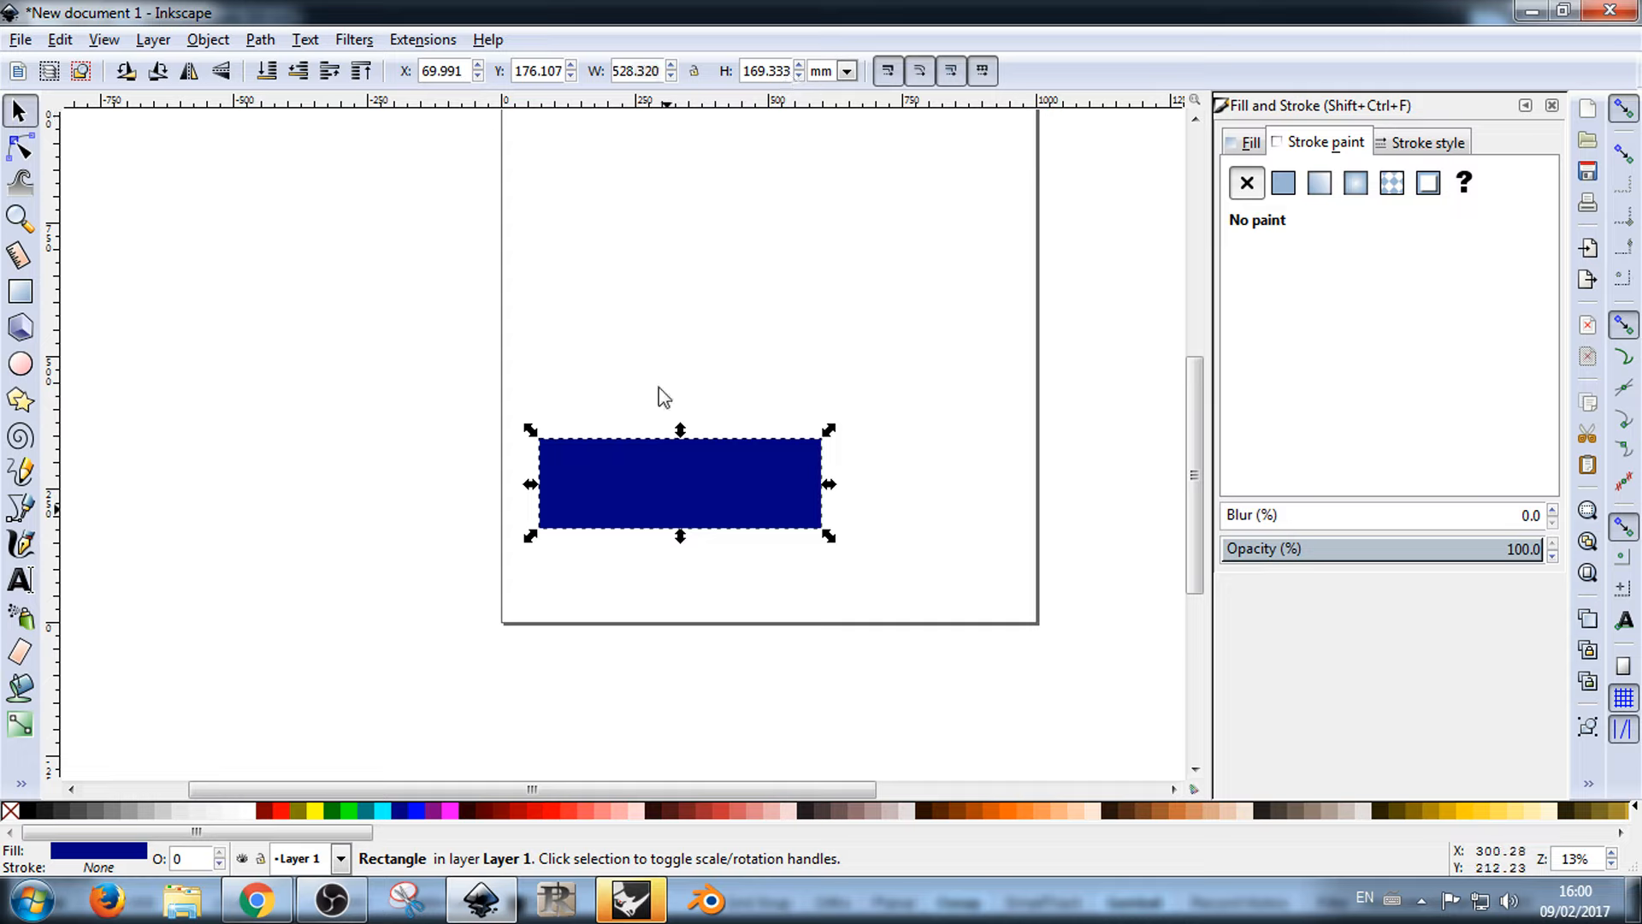
{"action": "triple_click", "coordinate": [636, 74]}
{"action": "type", "text": "50"}
{"action": "key", "text": "Return"}
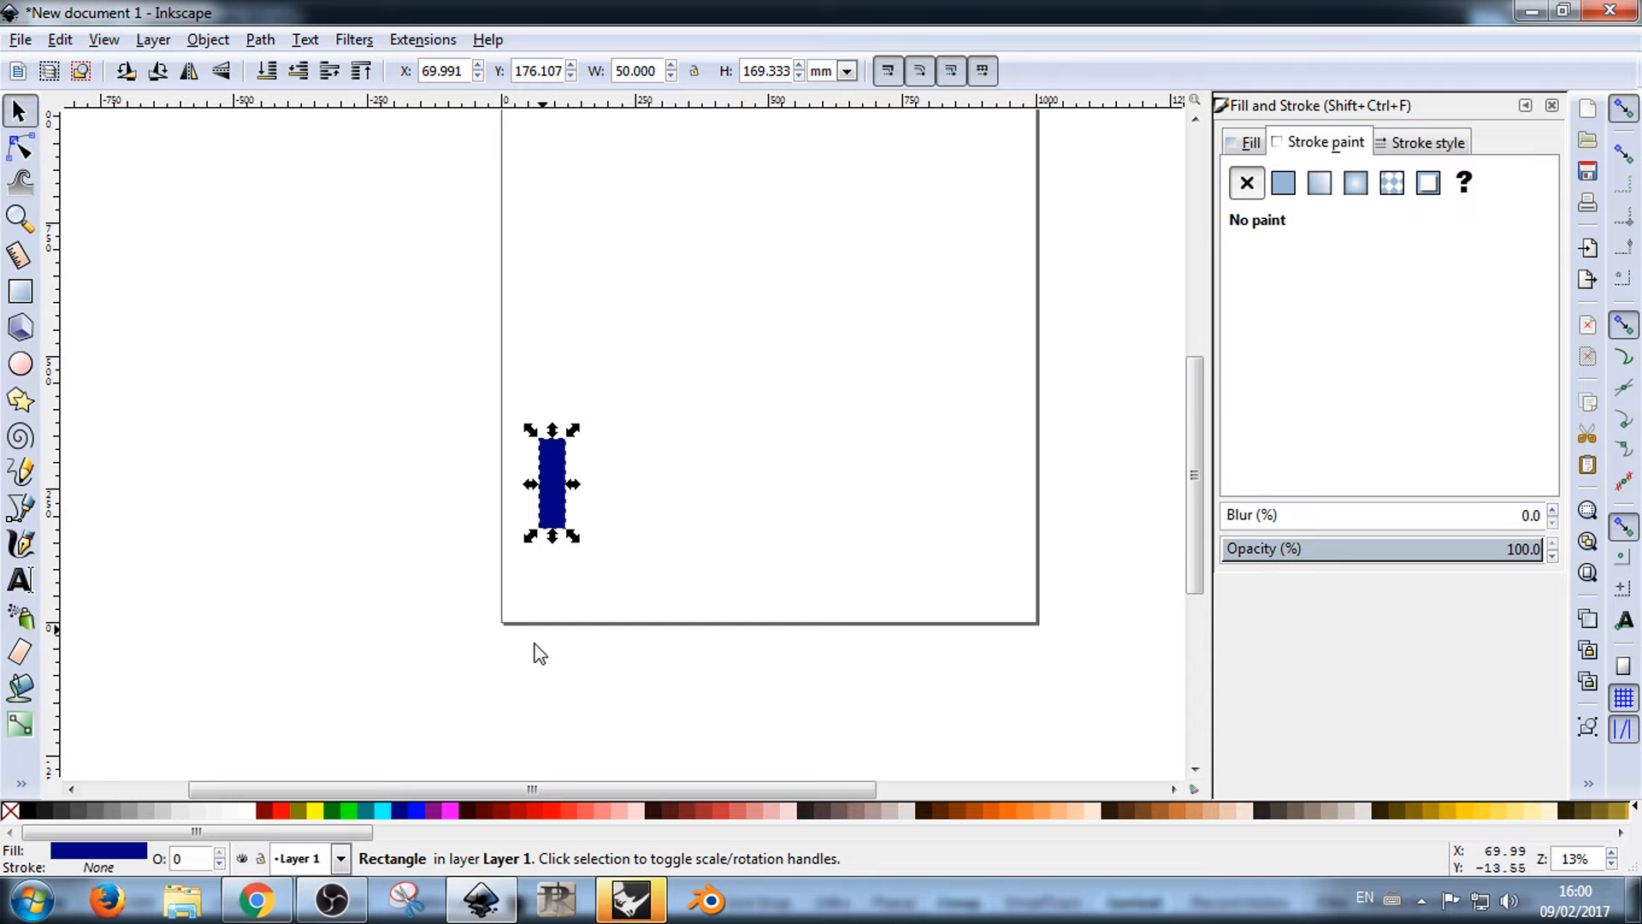
Step: Resize the navy rectangle to 80 mm wide and 40 mm high
{"action": "double_click", "coordinate": [647, 71]}
{"action": "type", "text": "80"}
{"action": "key", "text": "Return"}
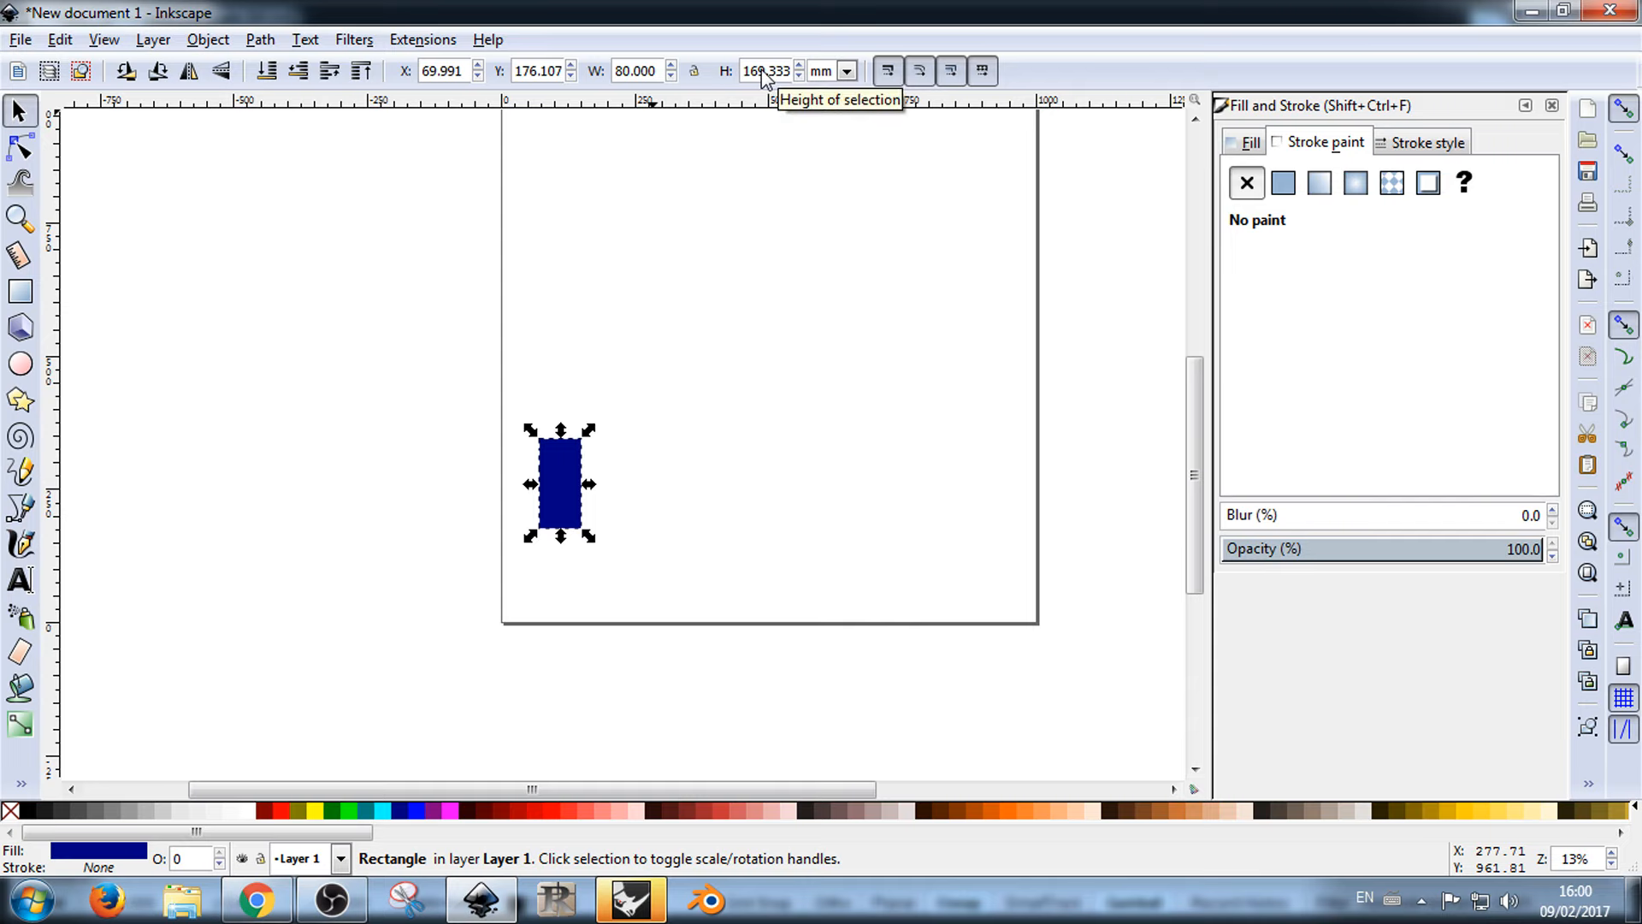
{"action": "key", "text": "3"}
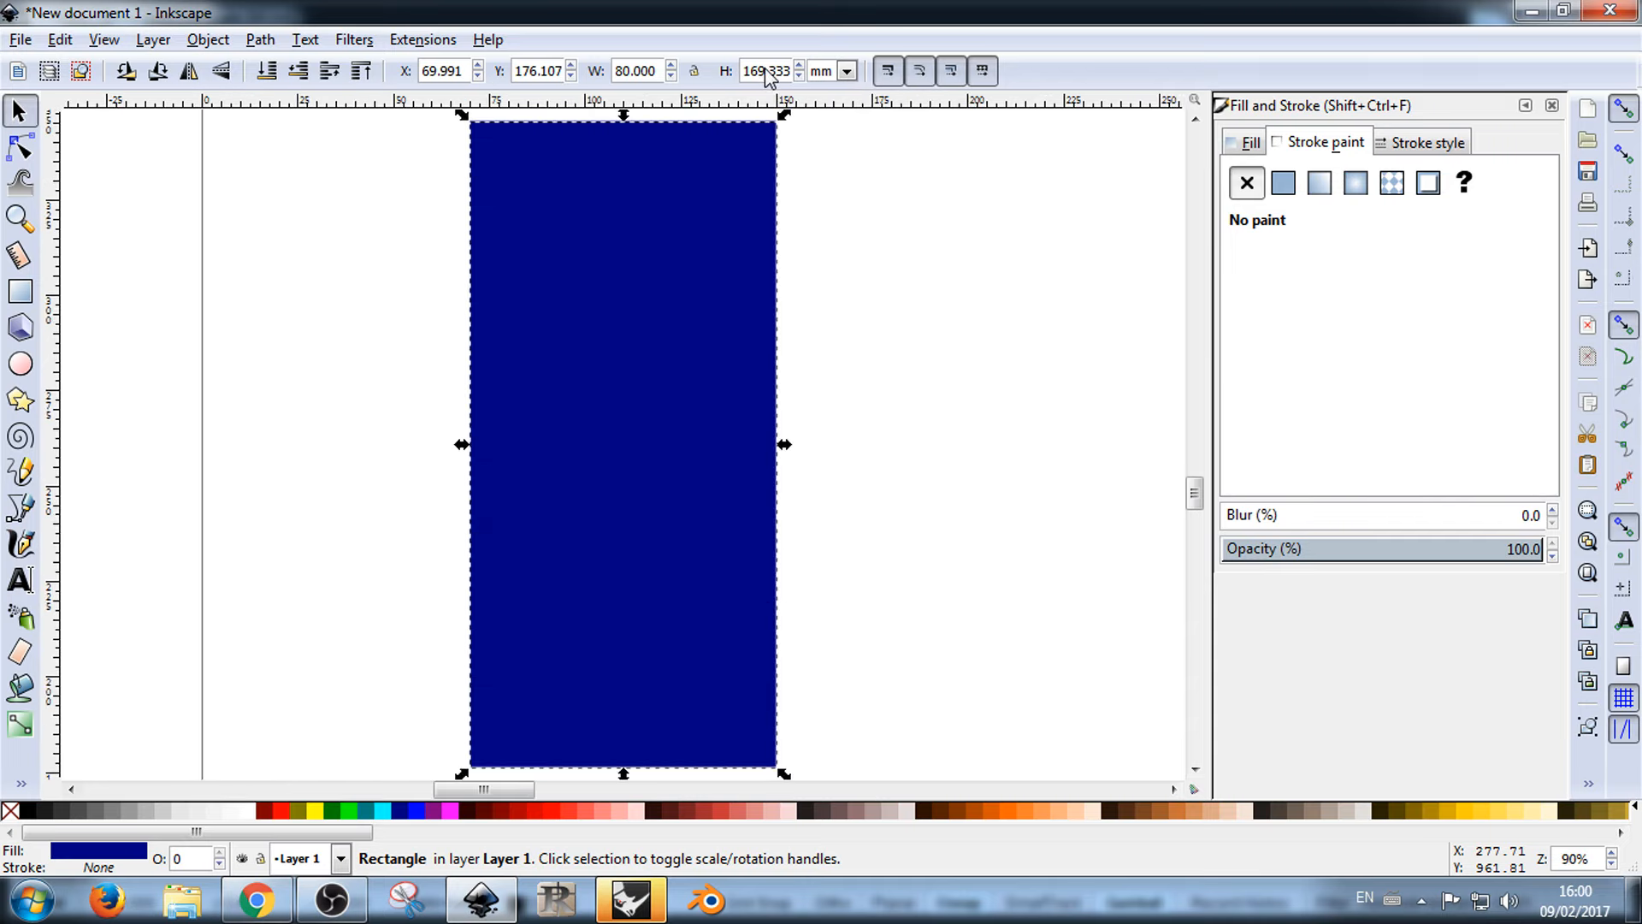
{"action": "double_click", "coordinate": [772, 74]}
{"action": "type", "text": "40"}
{"action": "left_click", "coordinate": [835, 221]}
{"action": "left_click", "coordinate": [664, 618]}
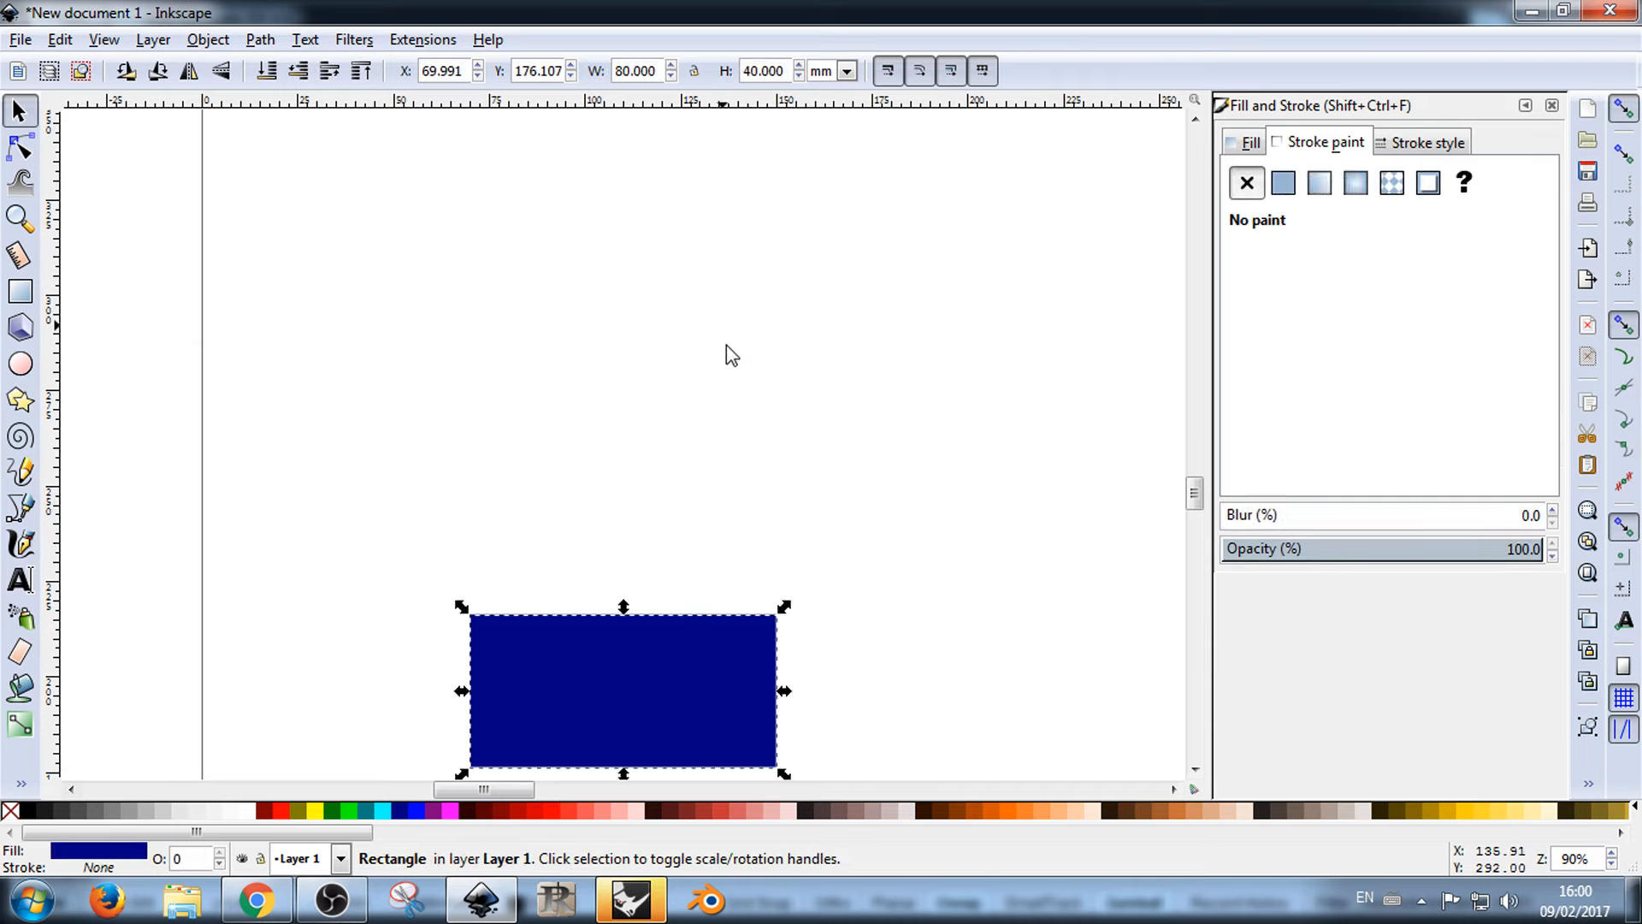
Step: Move the navy rectangle near the page's lower-left corner, to about X 15 and Y 29 mm, and deselect it
{"action": "scroll", "coordinate": [723, 346], "scroll_direction": "down", "scroll_amount": 10}
{"action": "scroll", "coordinate": [721, 339], "scroll_direction": "down", "scroll_amount": 3}
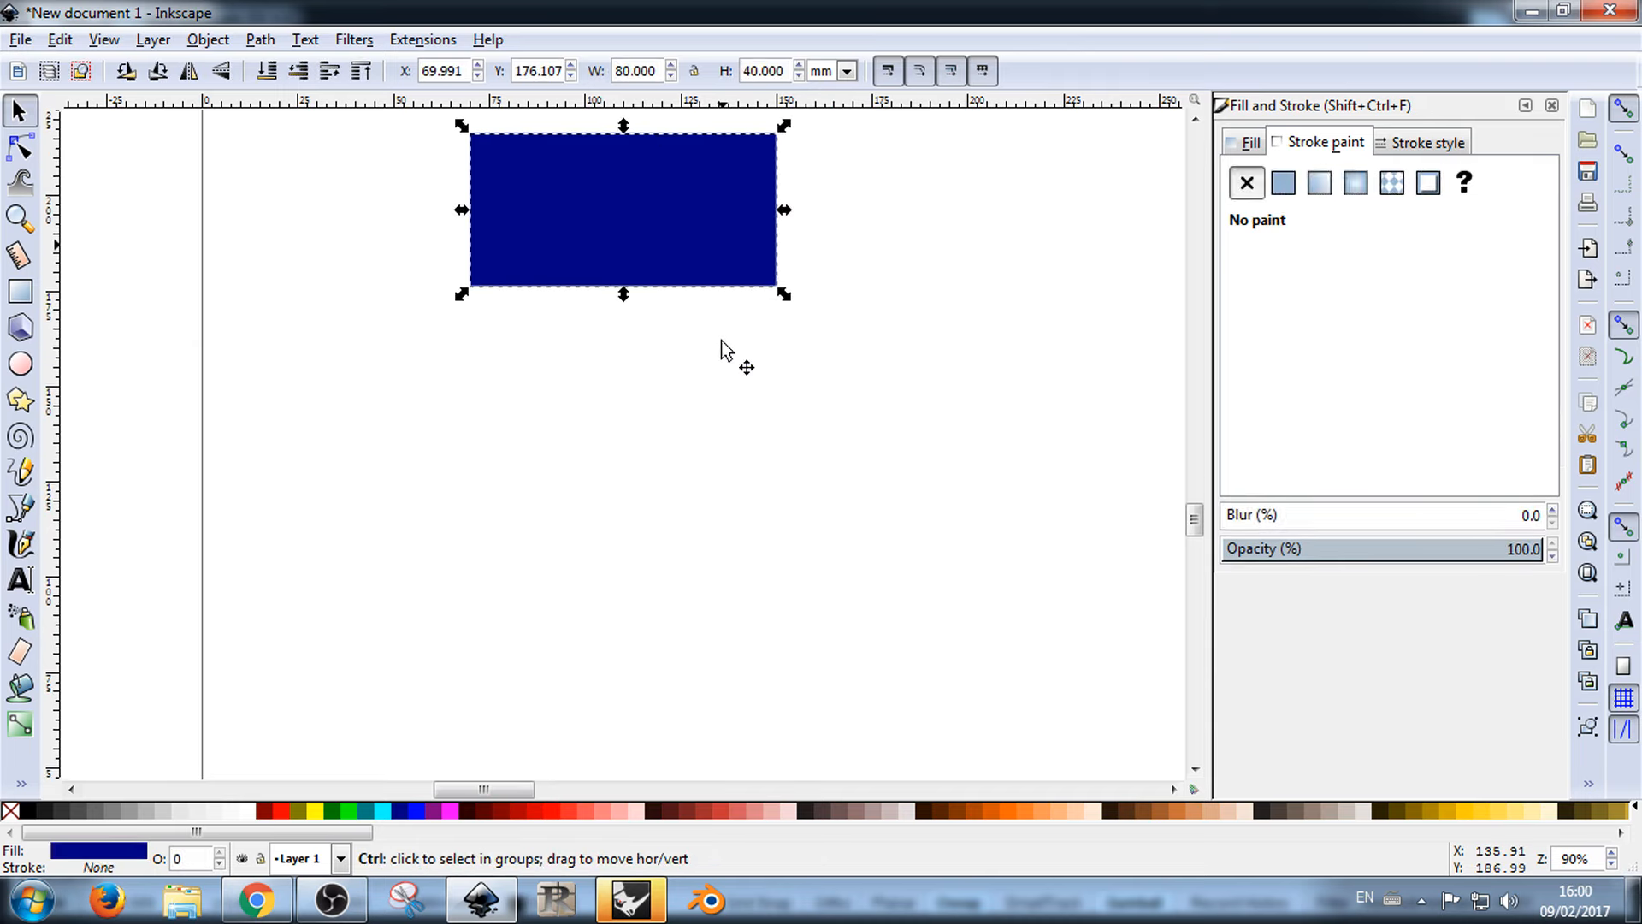
{"action": "scroll", "coordinate": [726, 352], "scroll_direction": "down", "scroll_amount": 2}
{"action": "left_click_drag", "start_coordinate": [700, 277], "coordinate": [595, 552]}
{"action": "left_click", "coordinate": [846, 433]}
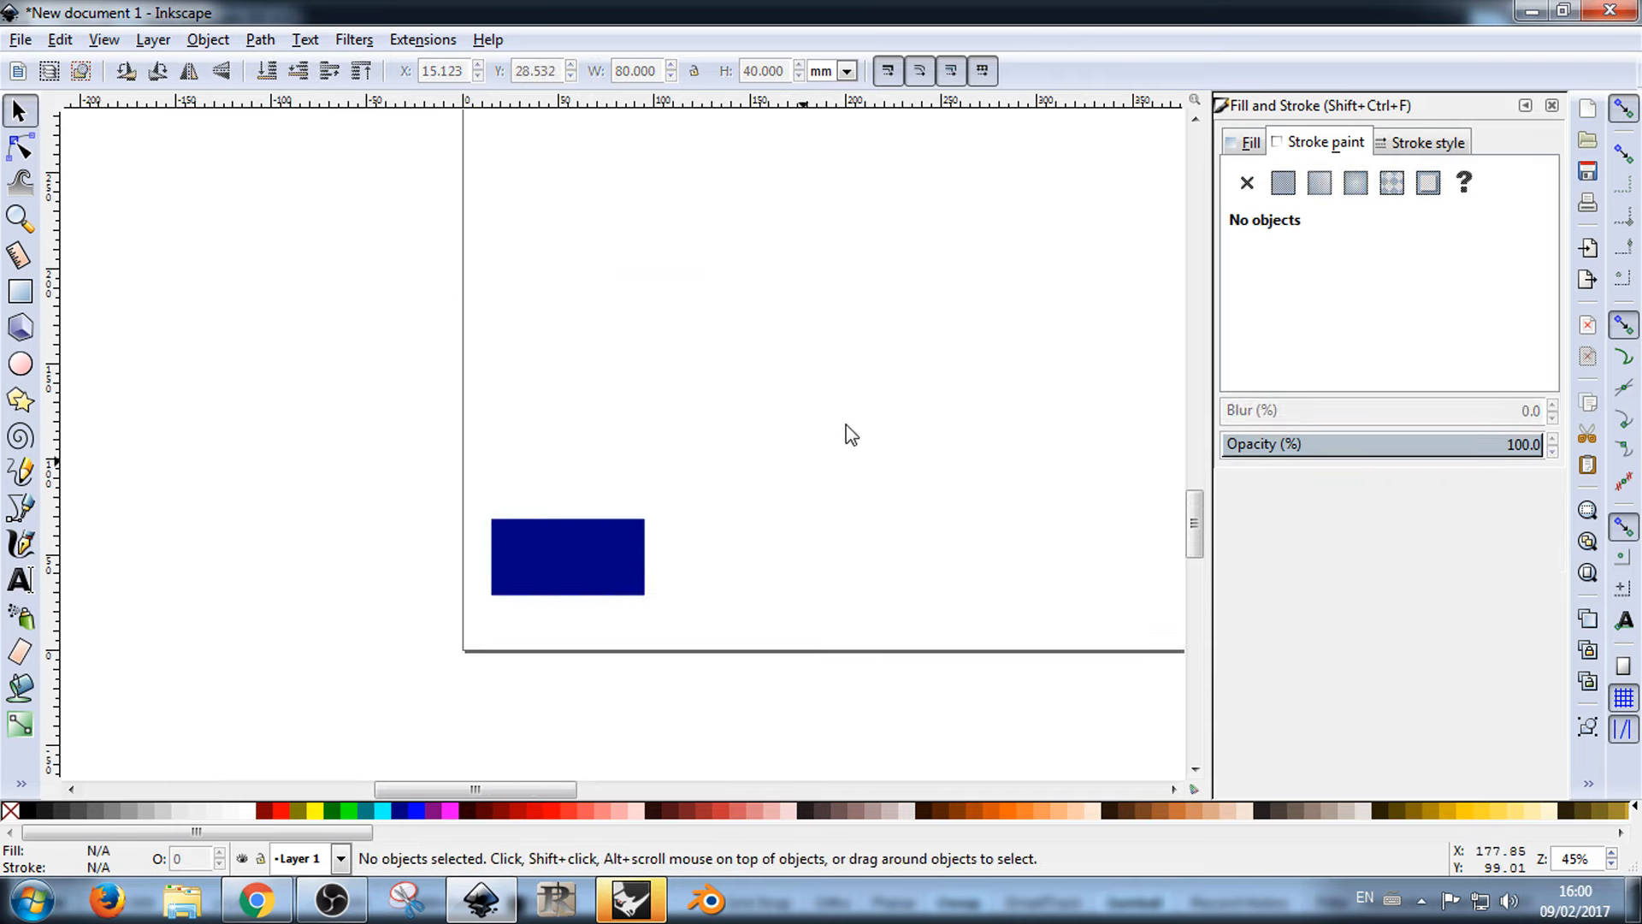
Step: Show the navy rectangle's fill settings and move it slightly down and left, to about X 12 and Y 19 mm
{"action": "scroll", "coordinate": [556, 557], "scroll_direction": "up", "scroll_amount": 3}
{"action": "left_click", "coordinate": [556, 561]}
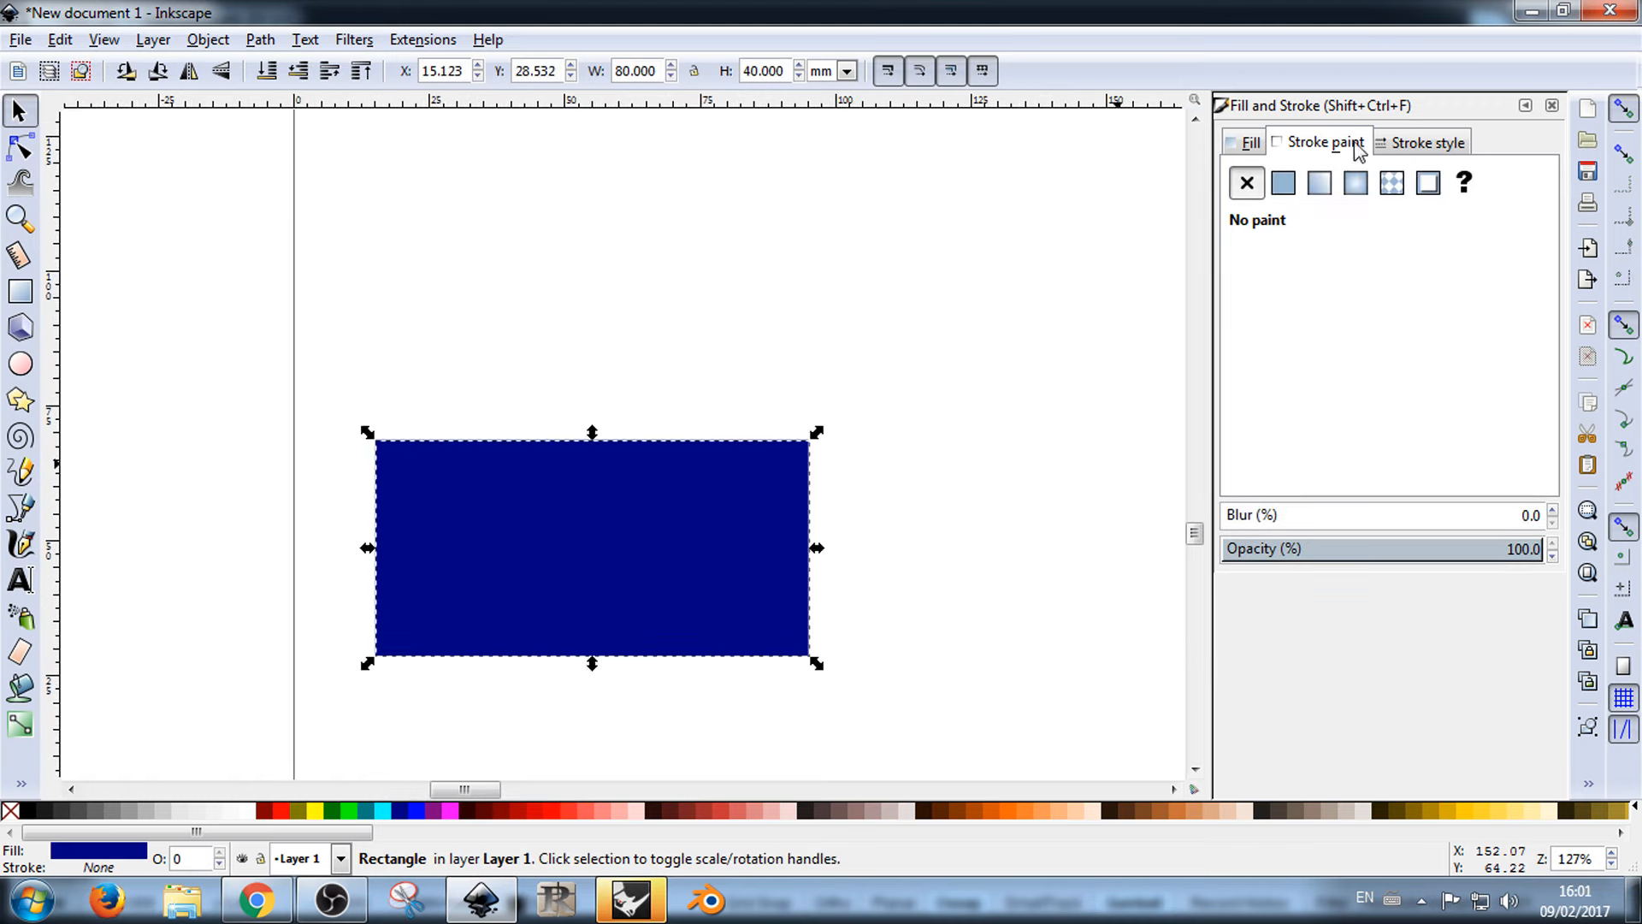
{"action": "left_click", "coordinate": [1248, 144]}
{"action": "left_click", "coordinate": [681, 514]}
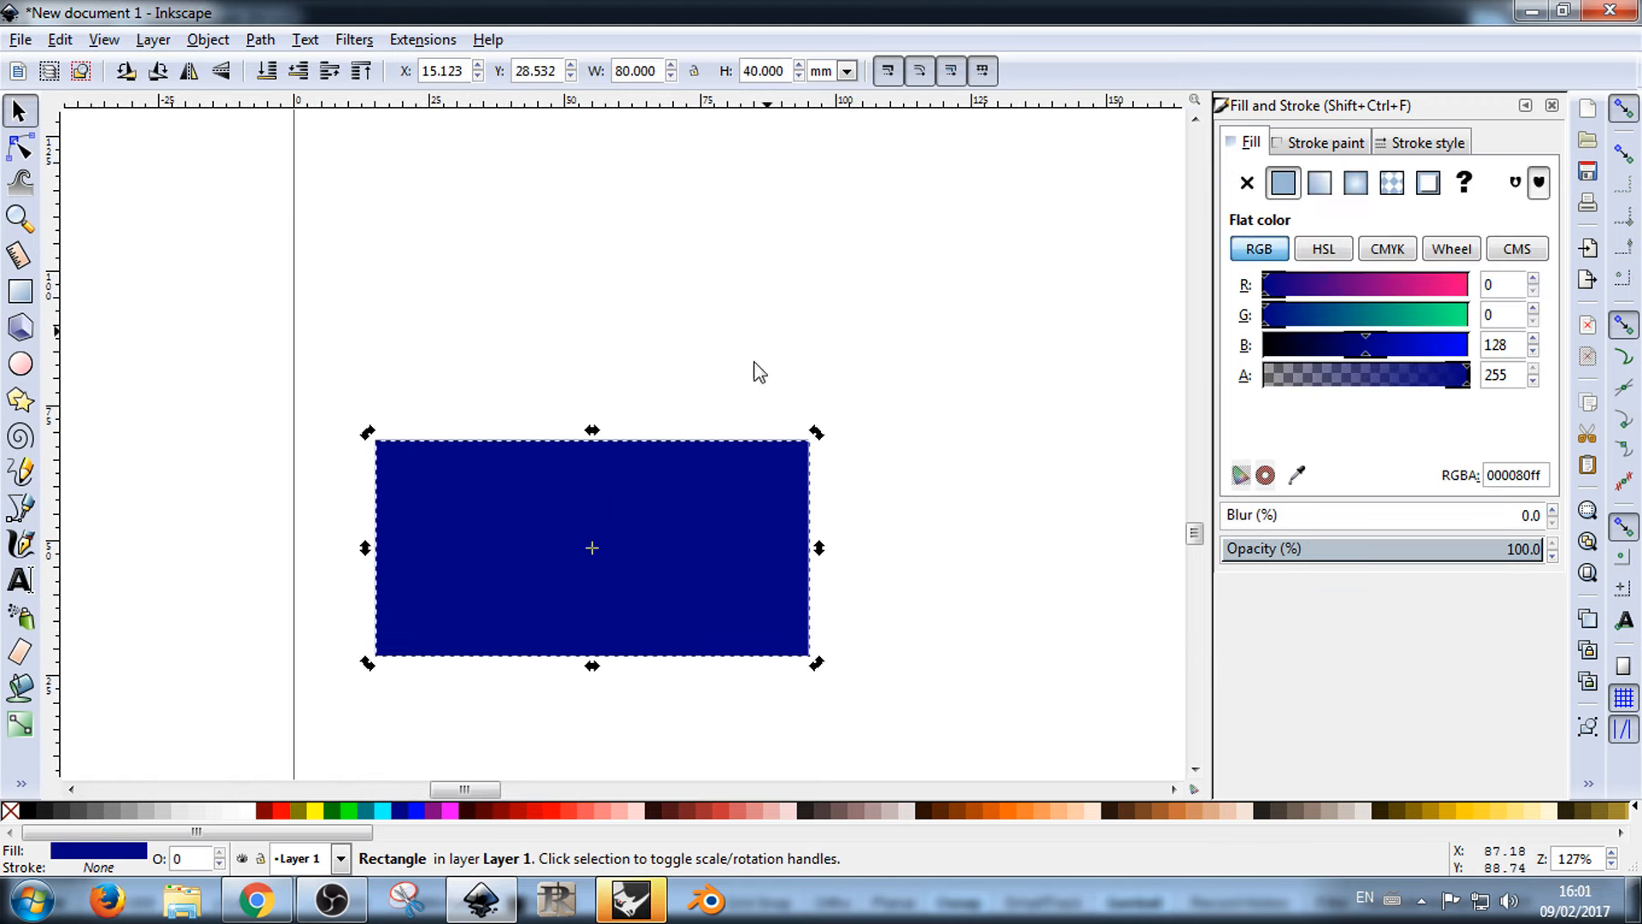
{"action": "left_click", "coordinate": [761, 341]}
{"action": "left_click_drag", "start_coordinate": [703, 479], "coordinate": [688, 531]}
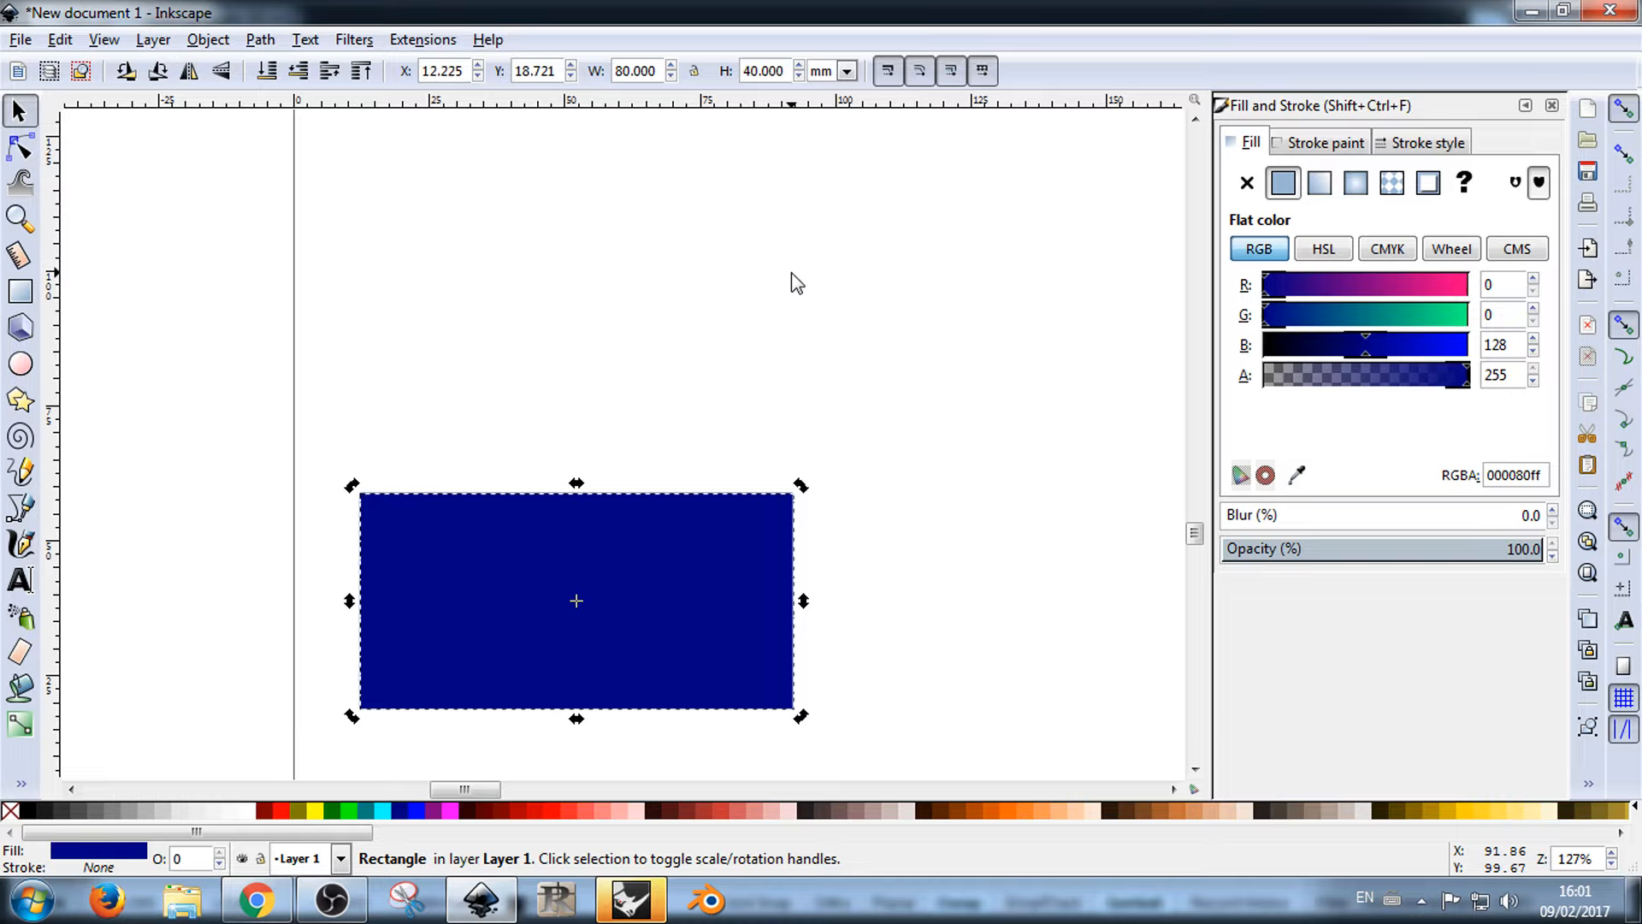
Step: Draw a narrow upright rectangle about 4 by 22 mm above the large rectangle, placed at about X 33 and Y 81 mm
{"action": "key", "text": "r"}
{"action": "left_click_drag", "start_coordinate": [428, 248], "coordinate": [452, 370]}
{"action": "key", "text": "s"}
{"action": "left_click_drag", "start_coordinate": [443, 292], "coordinate": [487, 296]}
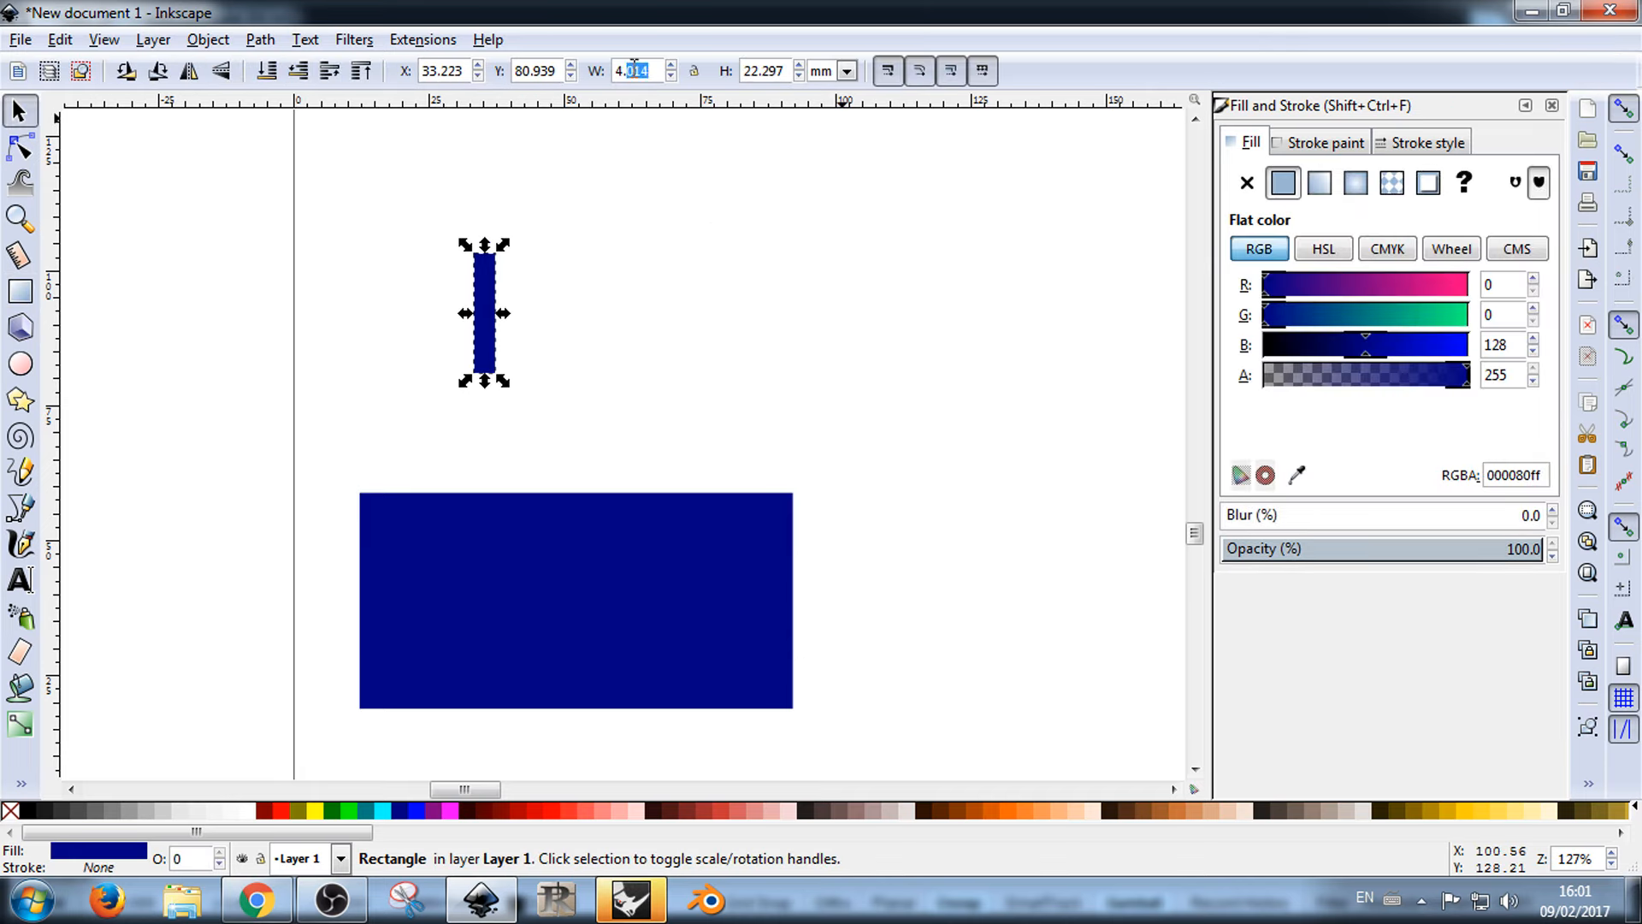
Step: Resize the narrow rectangle to 4 mm wide and 20 mm high
{"action": "type", "text": "5"}
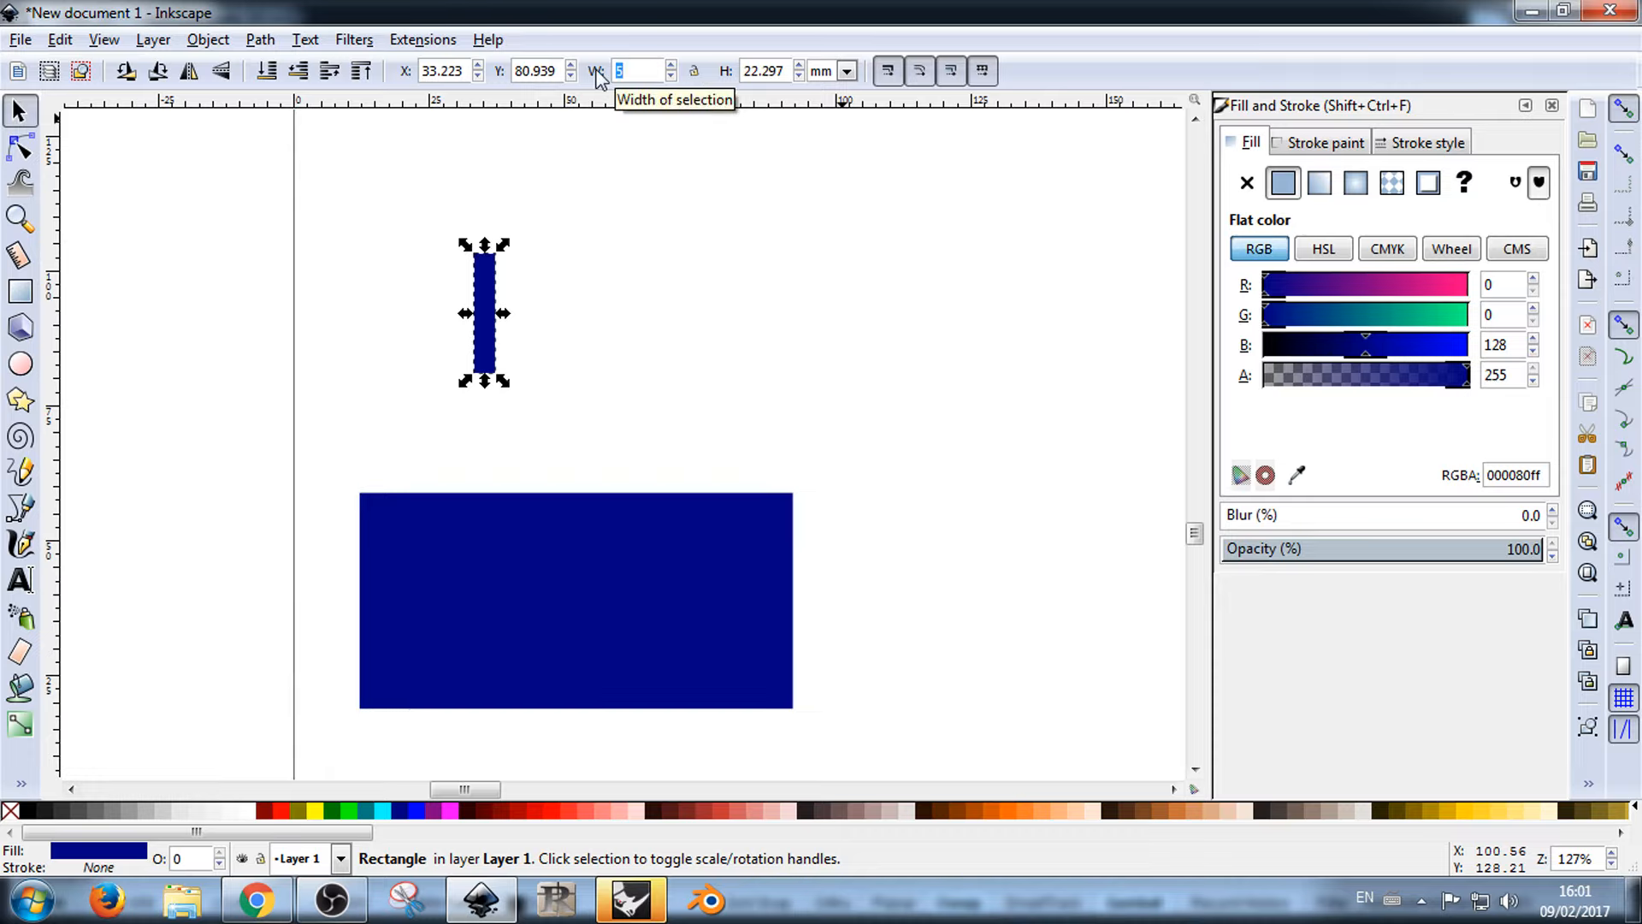
{"action": "type", "text": "4"}
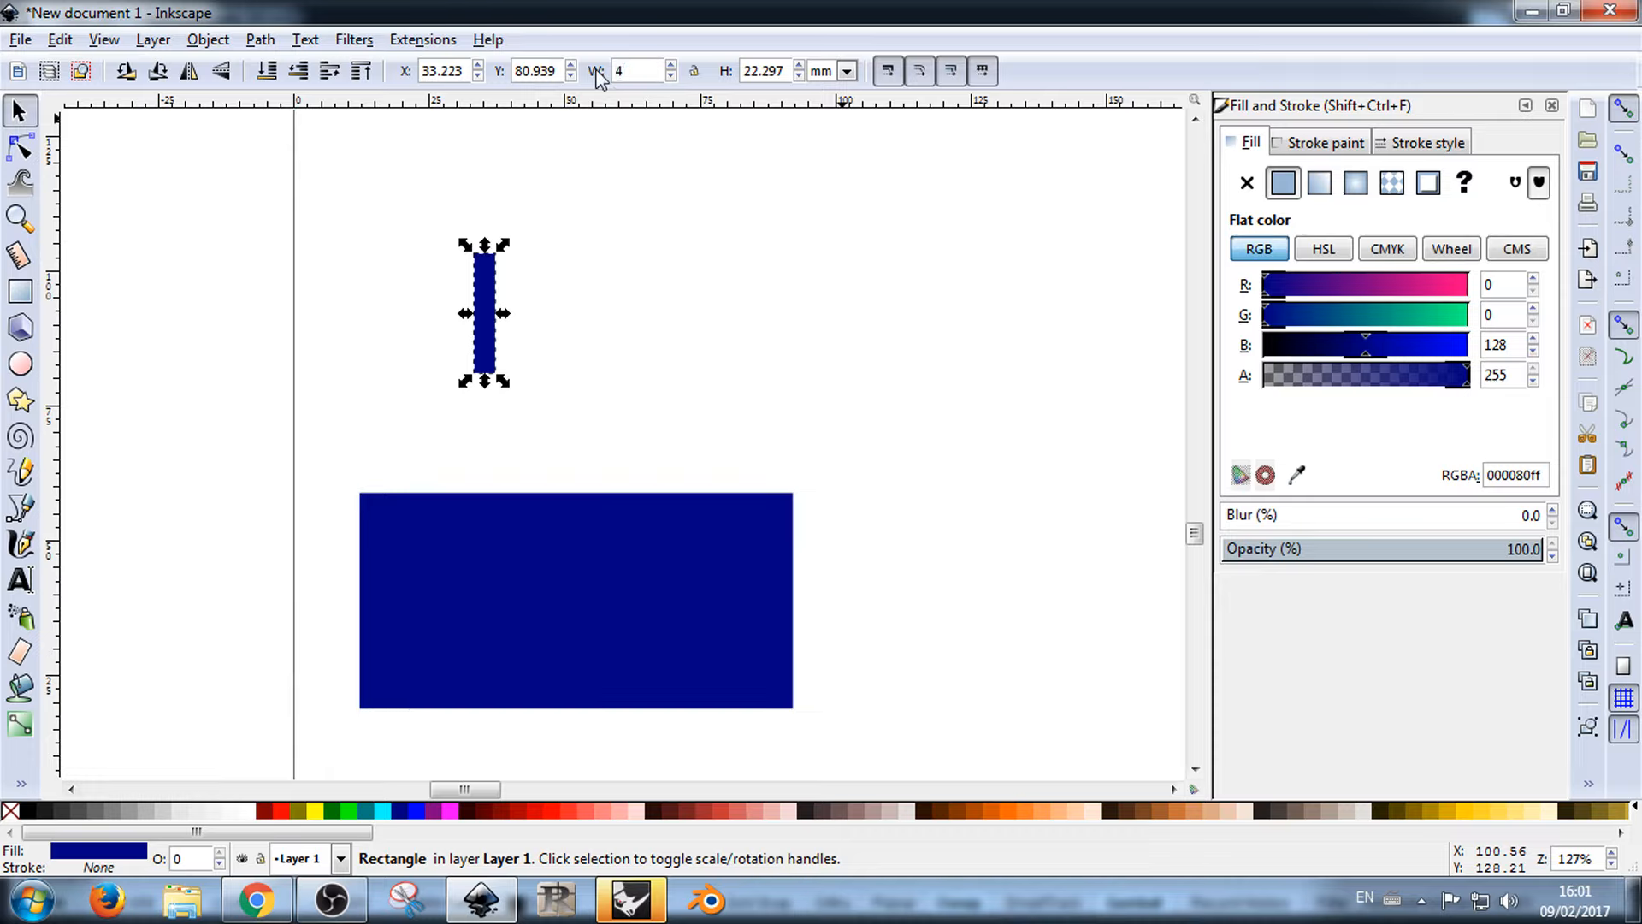
{"action": "left_click", "coordinate": [634, 268]}
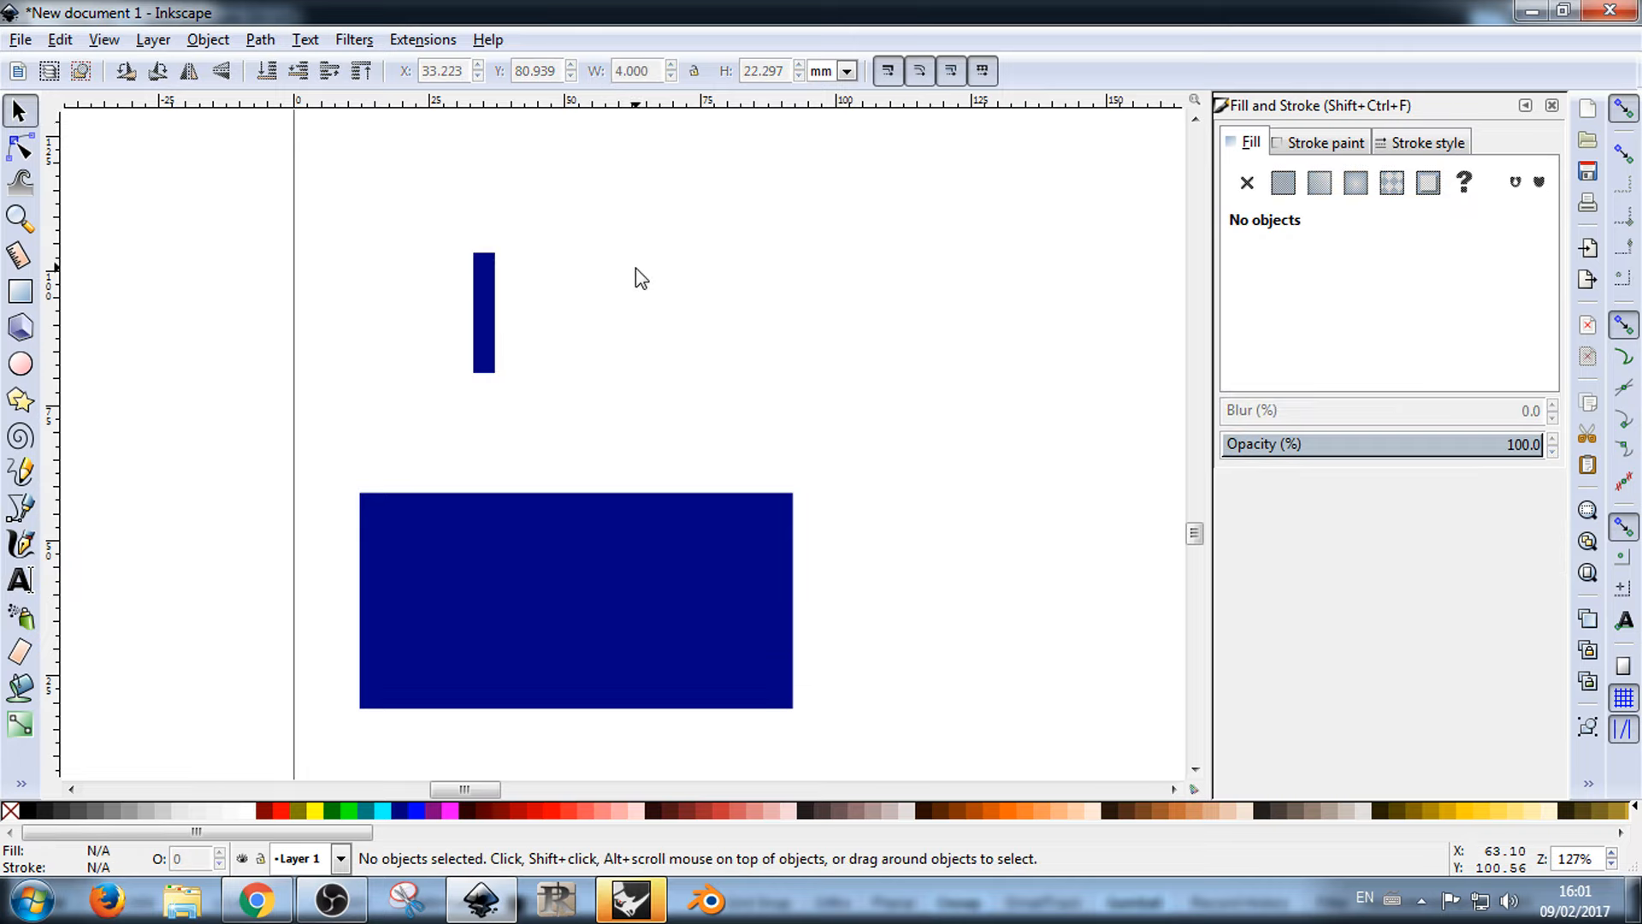
{"action": "left_click", "coordinate": [486, 299]}
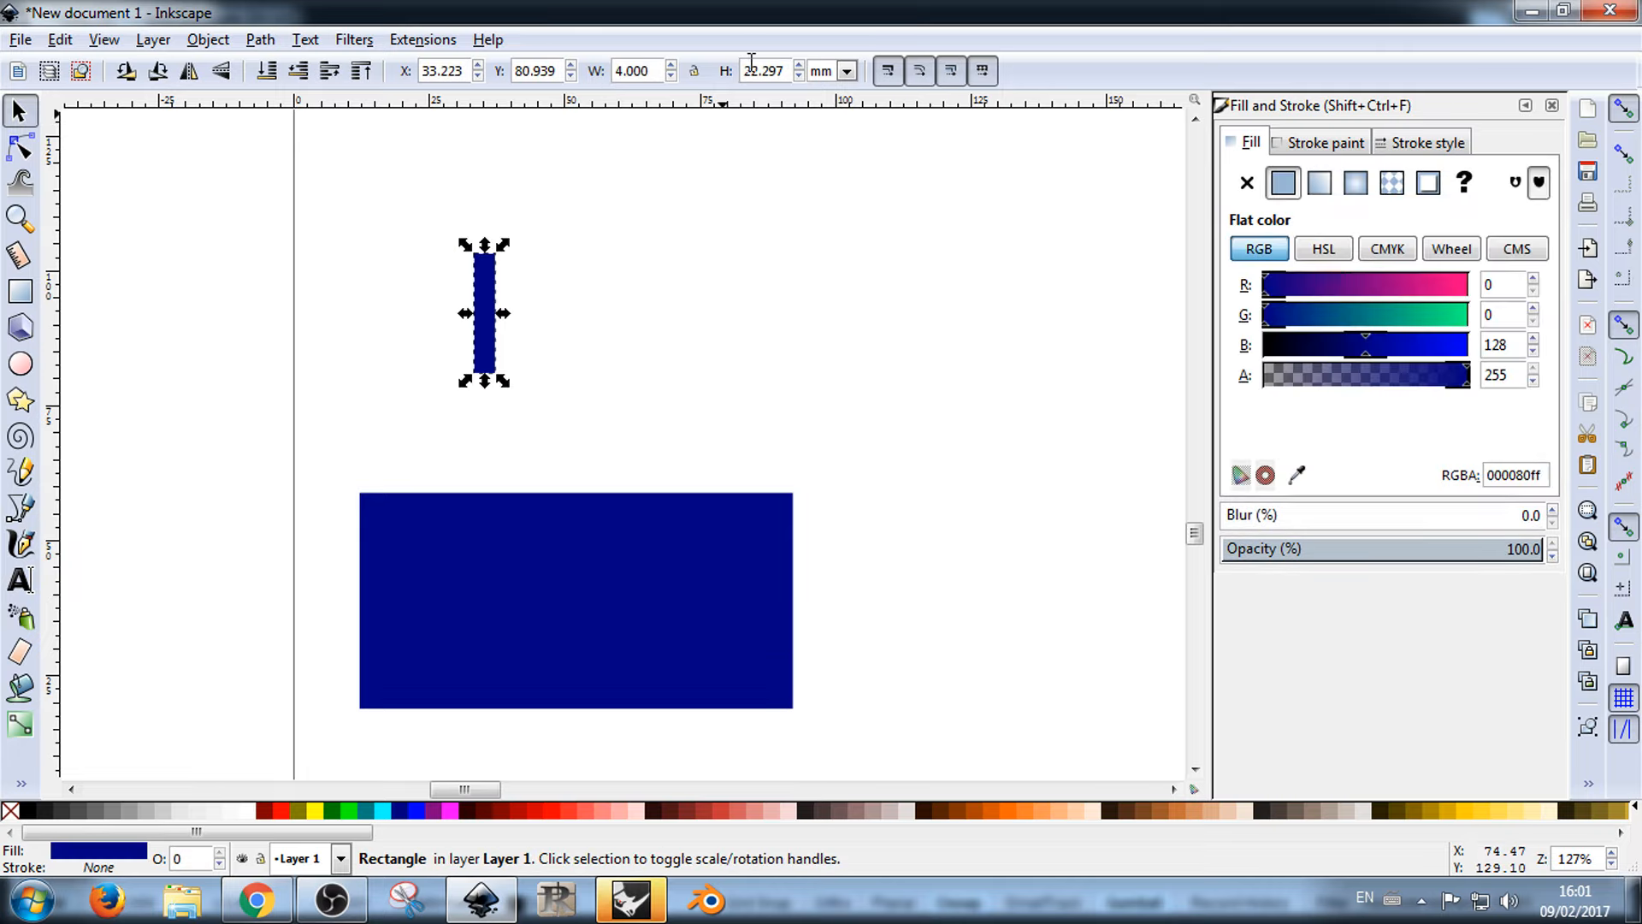
{"action": "left_click_drag", "start_coordinate": [753, 60], "coordinate": [783, 61]}
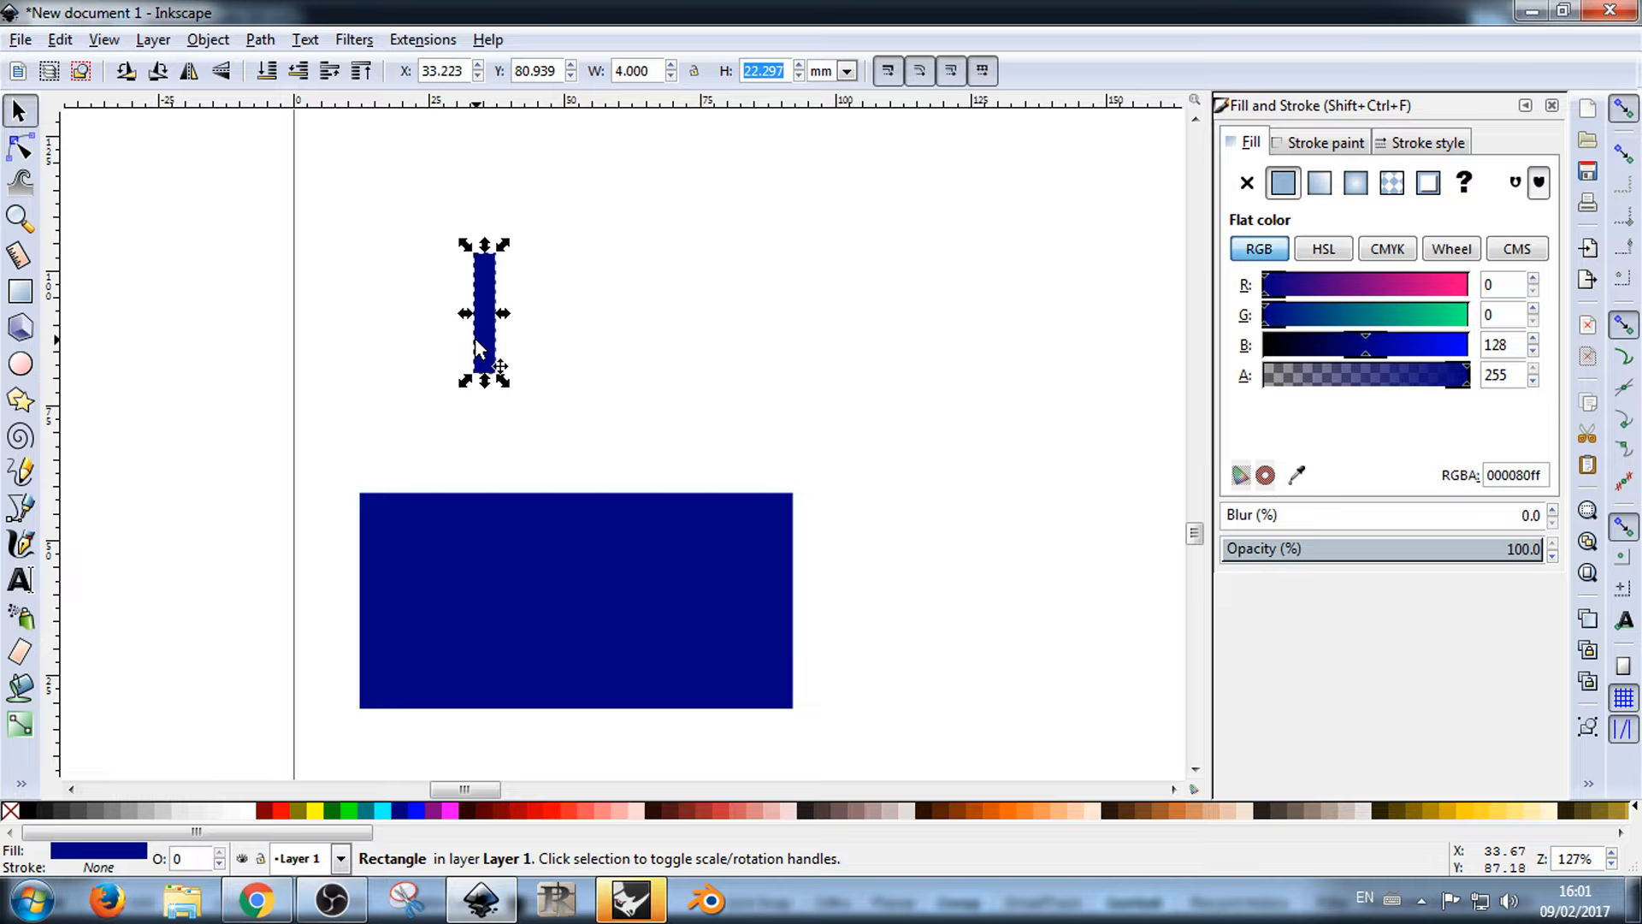
{"action": "type", "text": "20"}
{"action": "key", "text": "Return"}
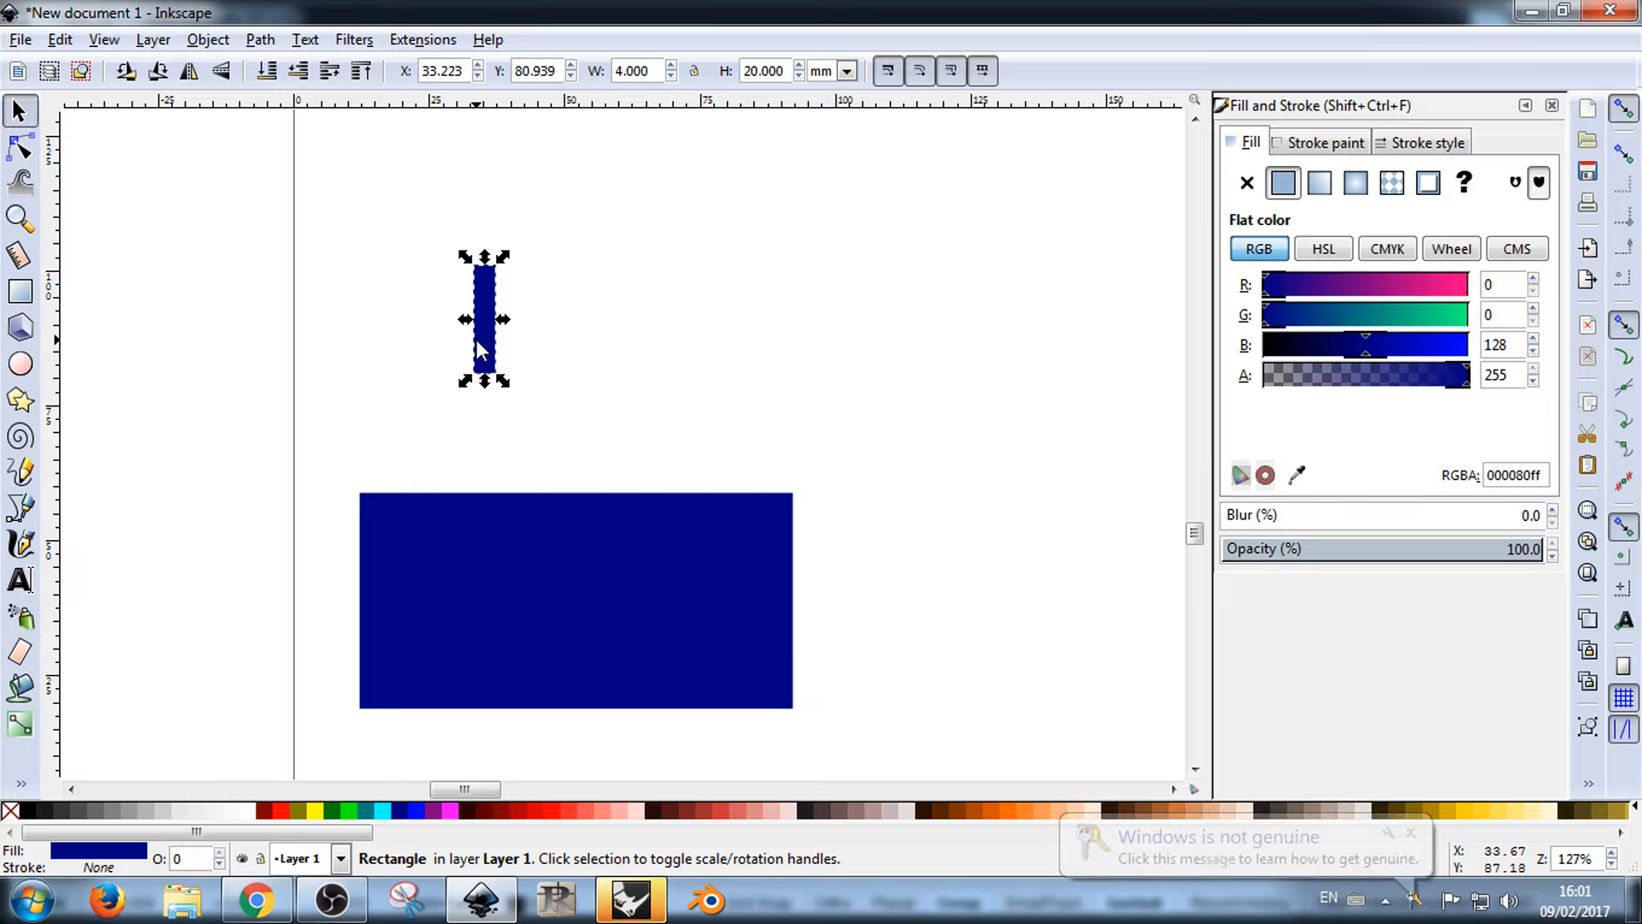
Step: Place the narrow rectangle across the large rectangle's upper edge and cut a slot with the Difference operation
{"action": "left_click_drag", "start_coordinate": [487, 327], "coordinate": [433, 520]}
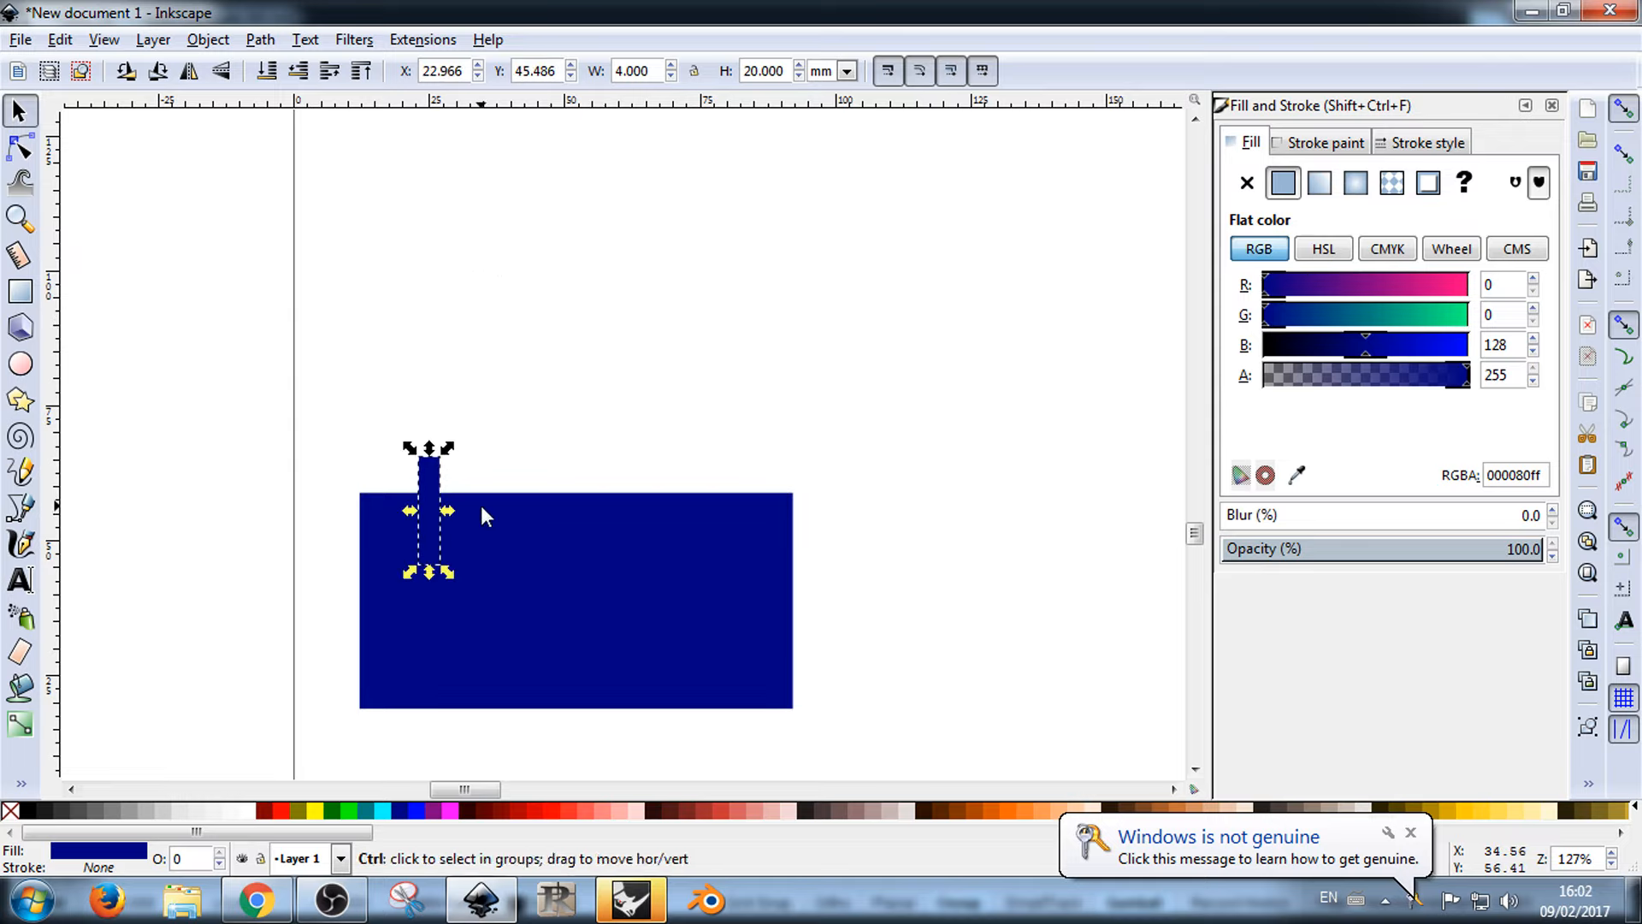
{"action": "key", "text": "ctrl+a"}
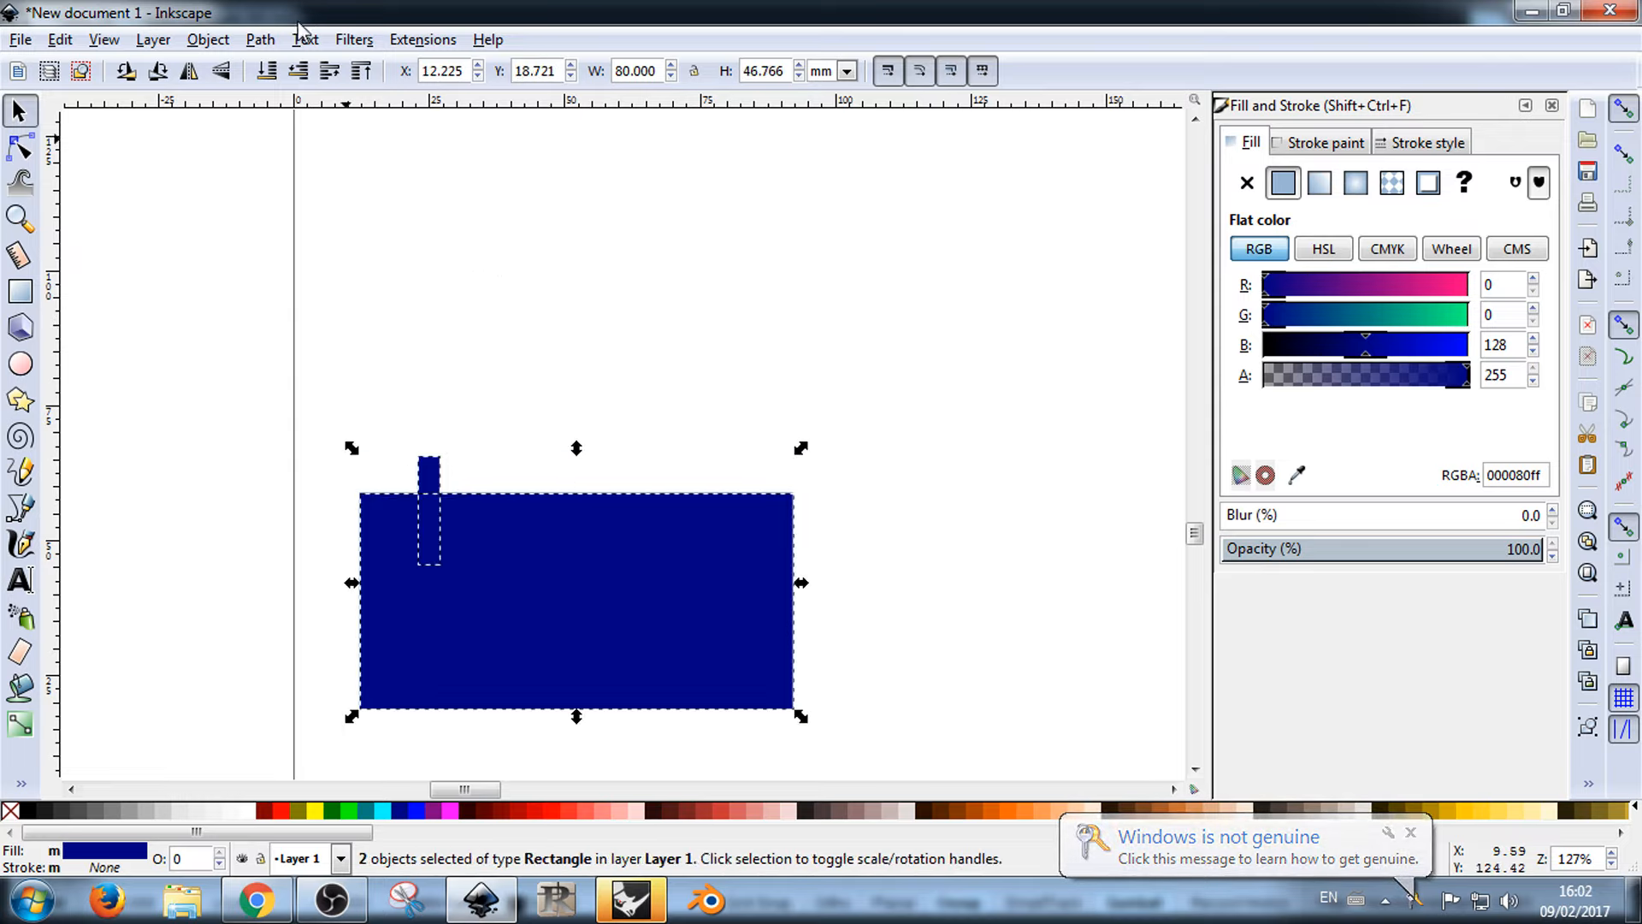
{"action": "left_click", "coordinate": [260, 39]}
{"action": "left_click", "coordinate": [305, 205]}
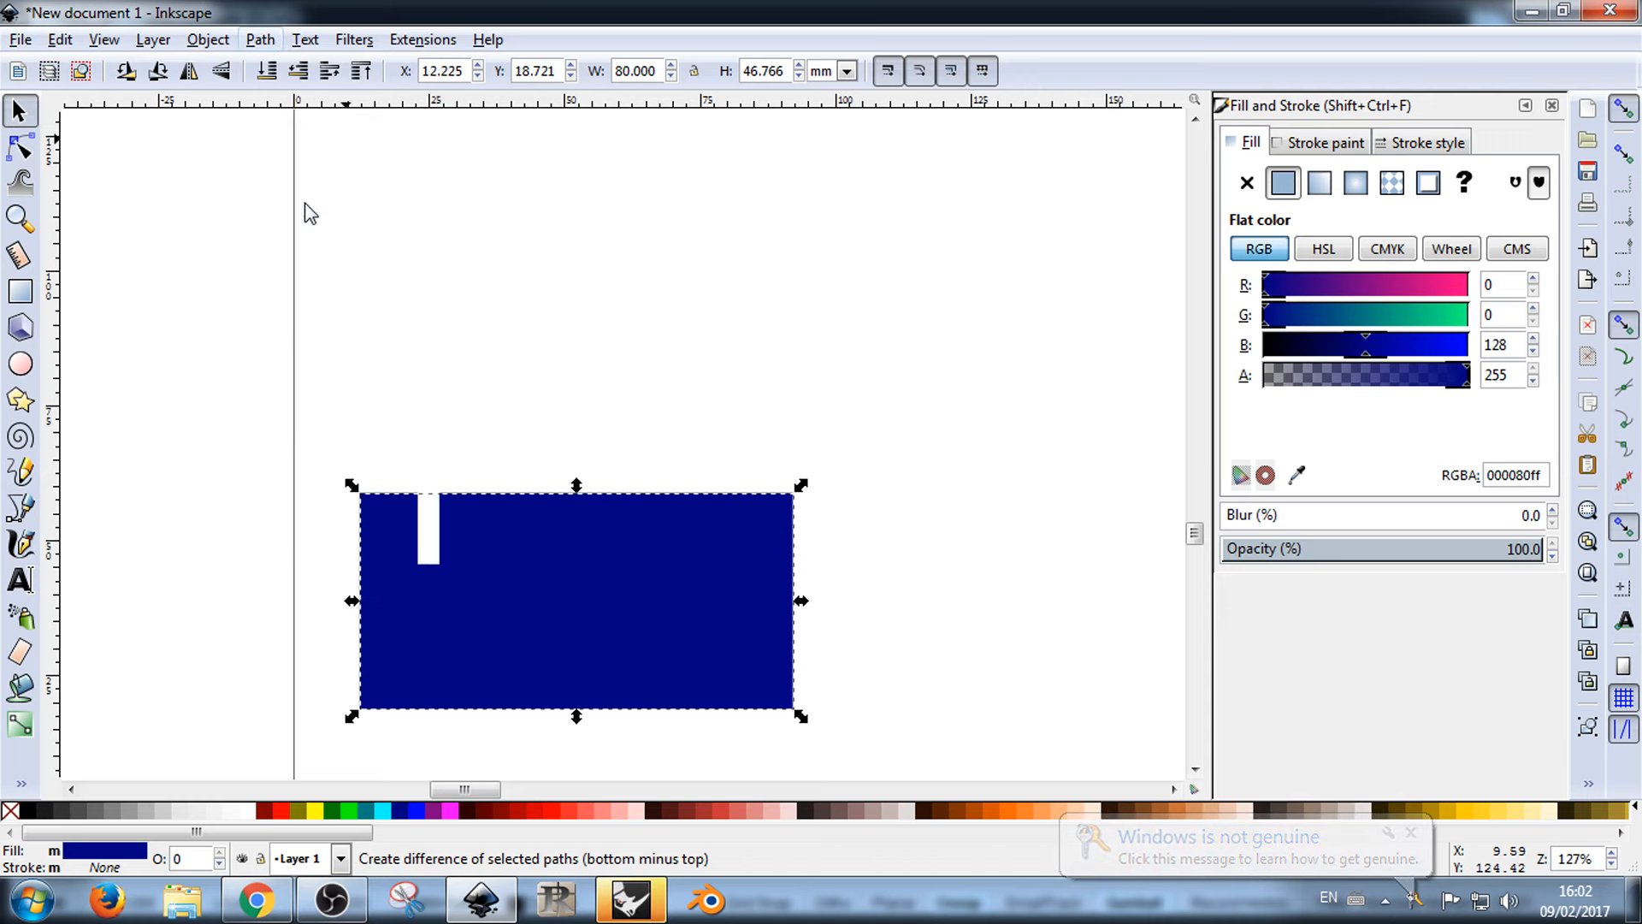
{"action": "left_click", "coordinate": [794, 341]}
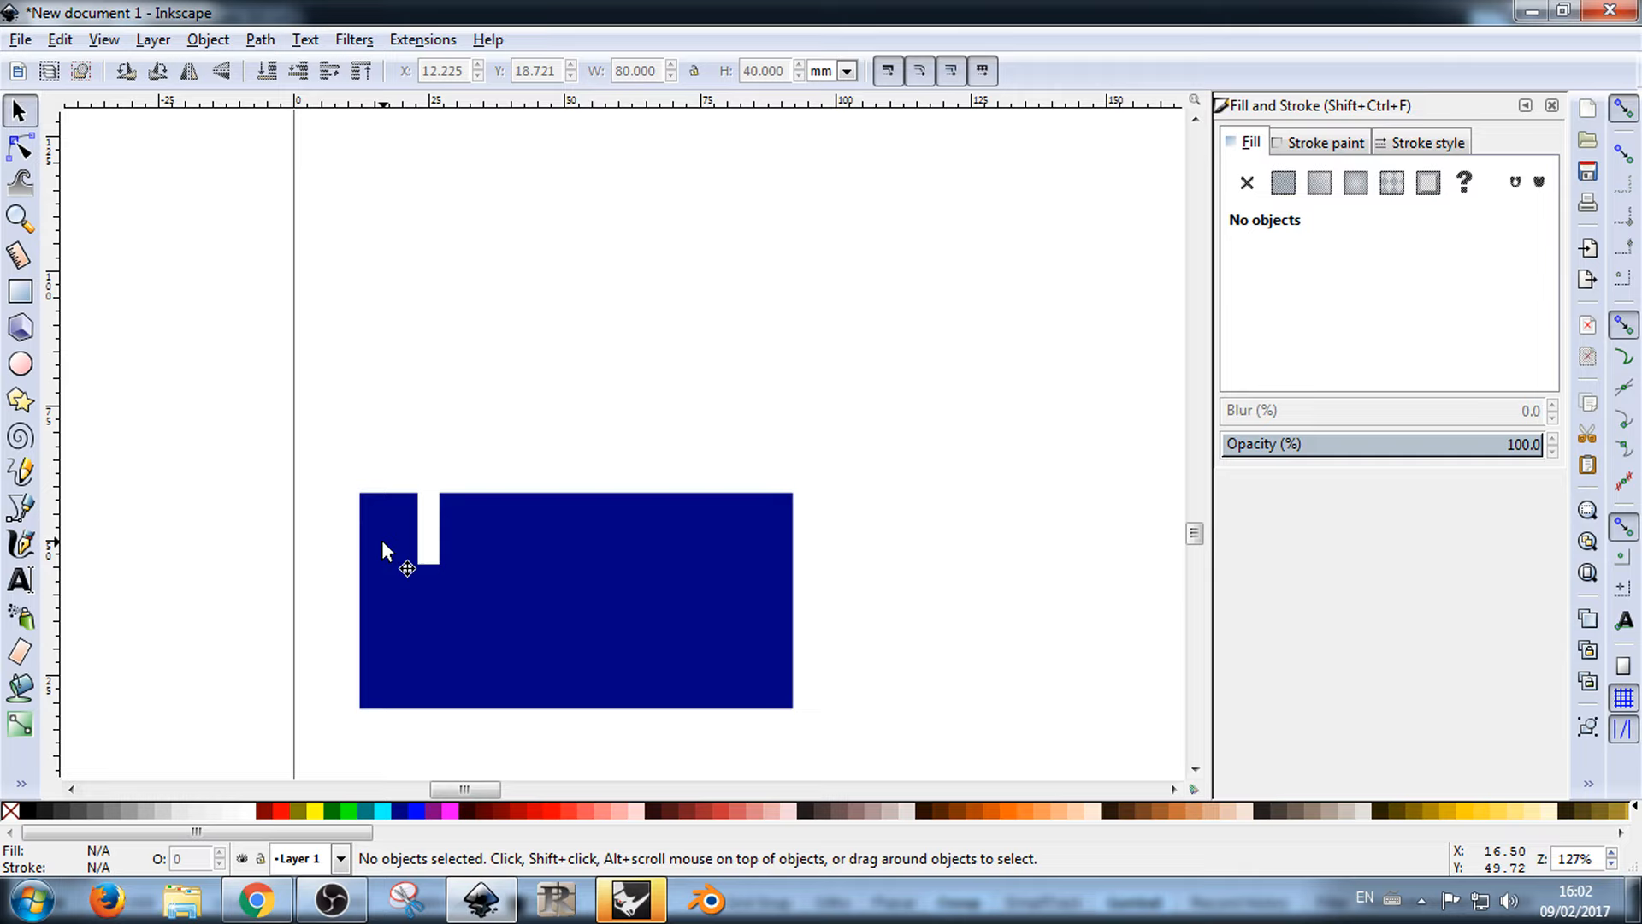
Step: Undo the slot cut and delete the narrow rectangle, leaving only the large navy rectangle
{"action": "left_click_drag", "start_coordinate": [382, 540], "coordinate": [204, 392]}
{"action": "left_click", "coordinate": [392, 454]}
{"action": "left_click", "coordinate": [428, 466]}
{"action": "key", "text": "Delete"}
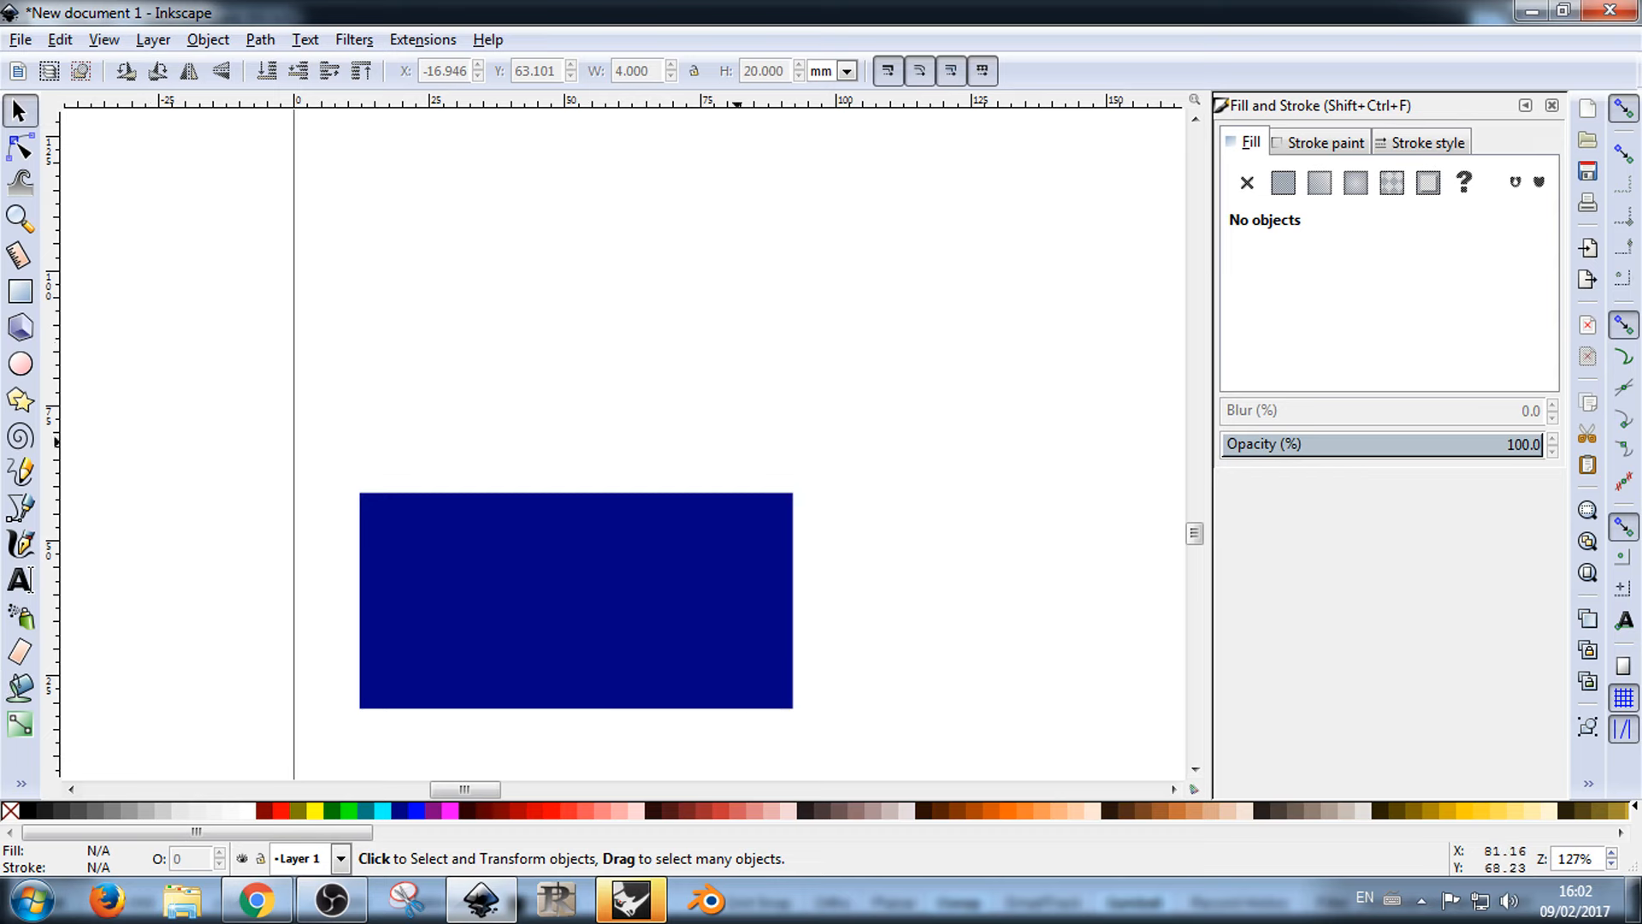
{"action": "double_click", "coordinate": [646, 569]}
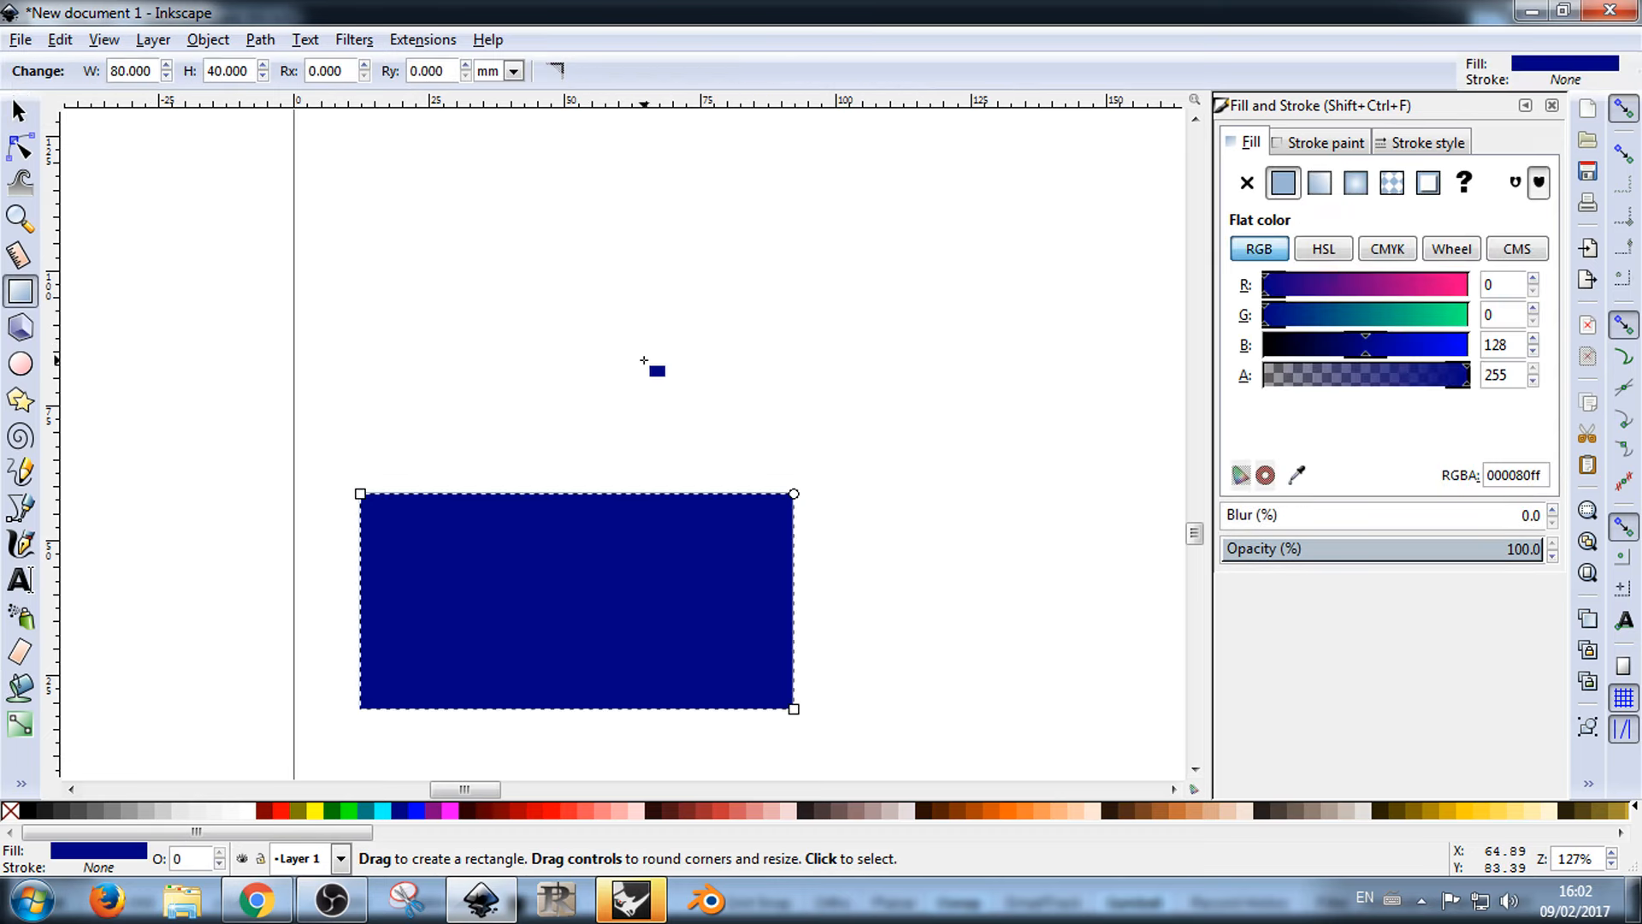
{"action": "double_click", "coordinate": [588, 362]}
{"action": "left_click", "coordinate": [15, 112]}
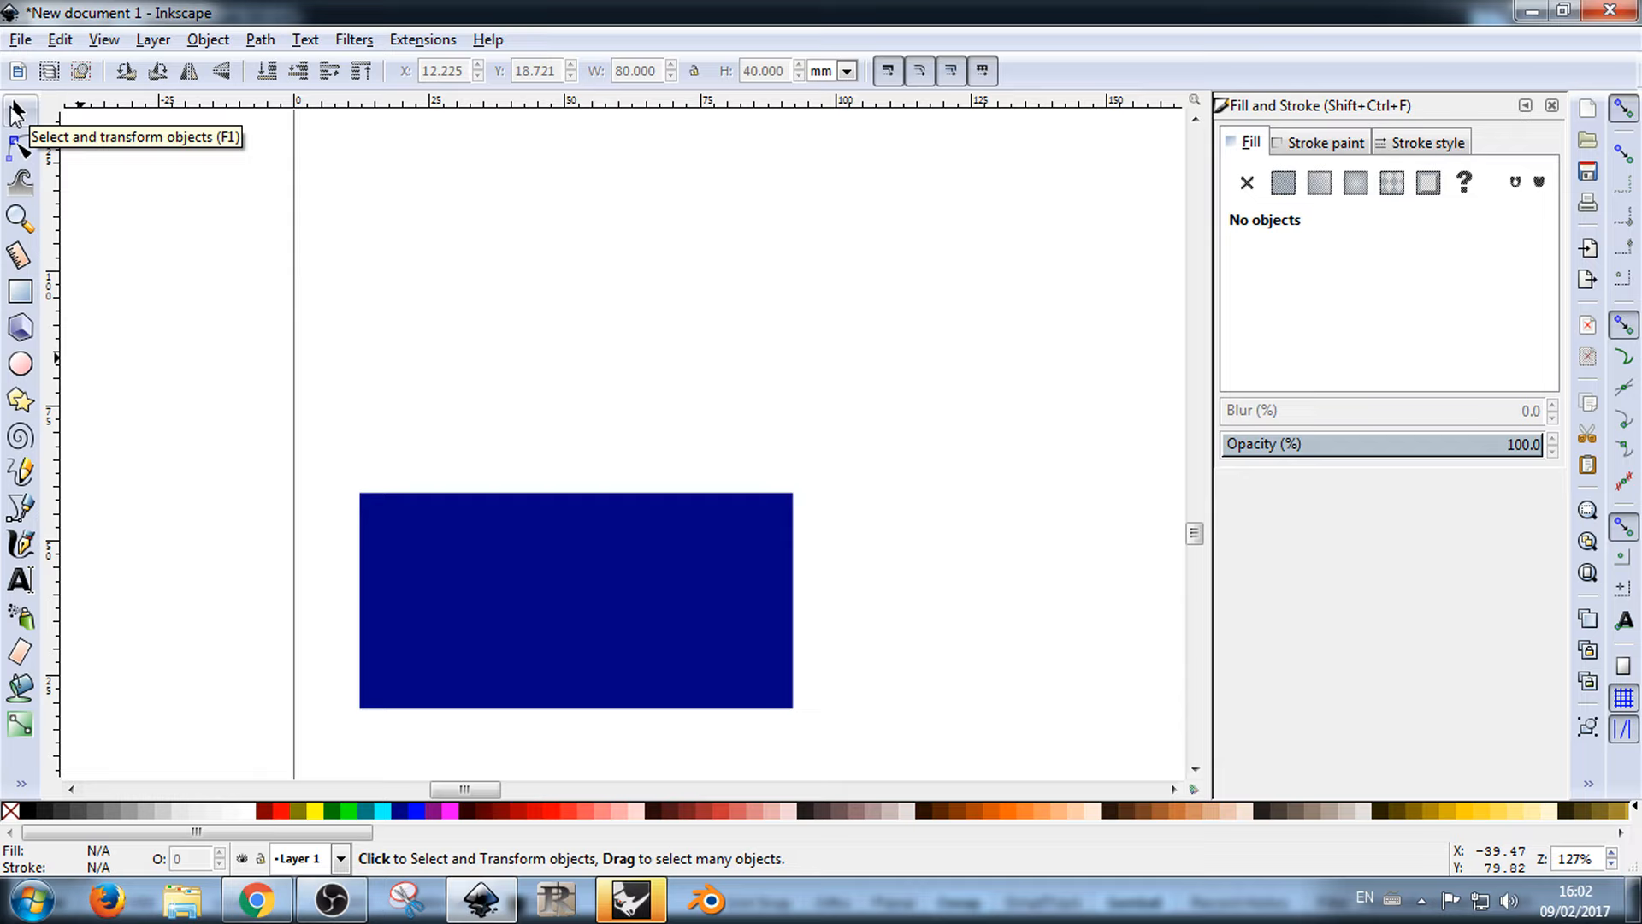
Step: Remove the large rectangle's fill and give it a flat black stroke 1 mm wide
{"action": "left_click", "coordinate": [635, 633]}
{"action": "left_click", "coordinate": [1245, 182]}
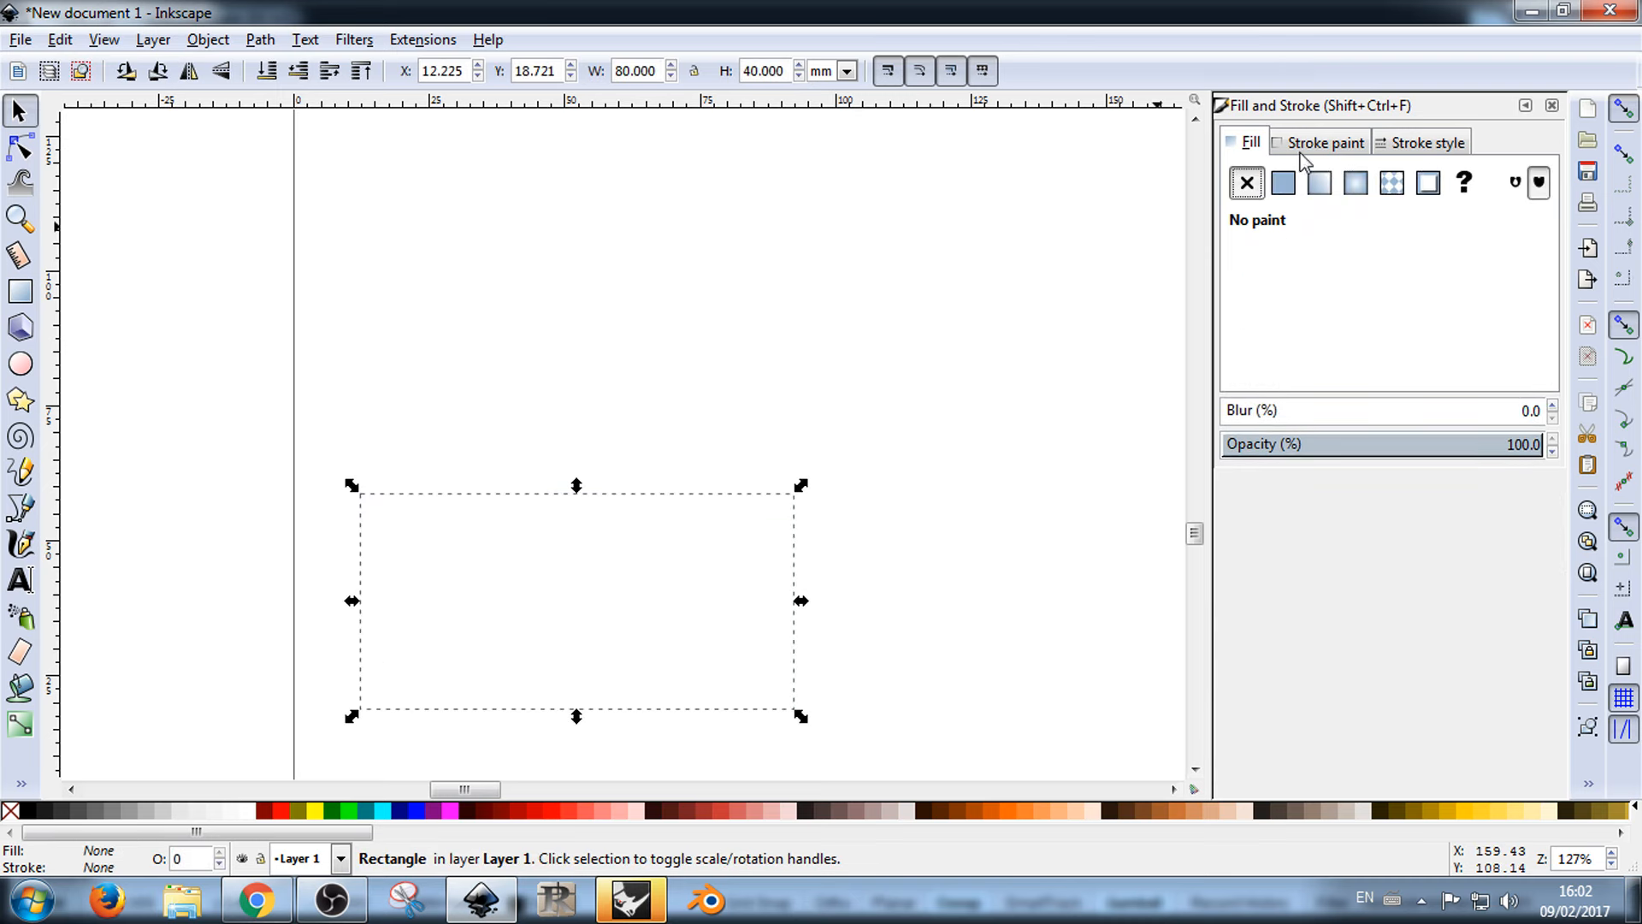
{"action": "left_click", "coordinate": [1317, 142]}
{"action": "left_click", "coordinate": [1282, 182]}
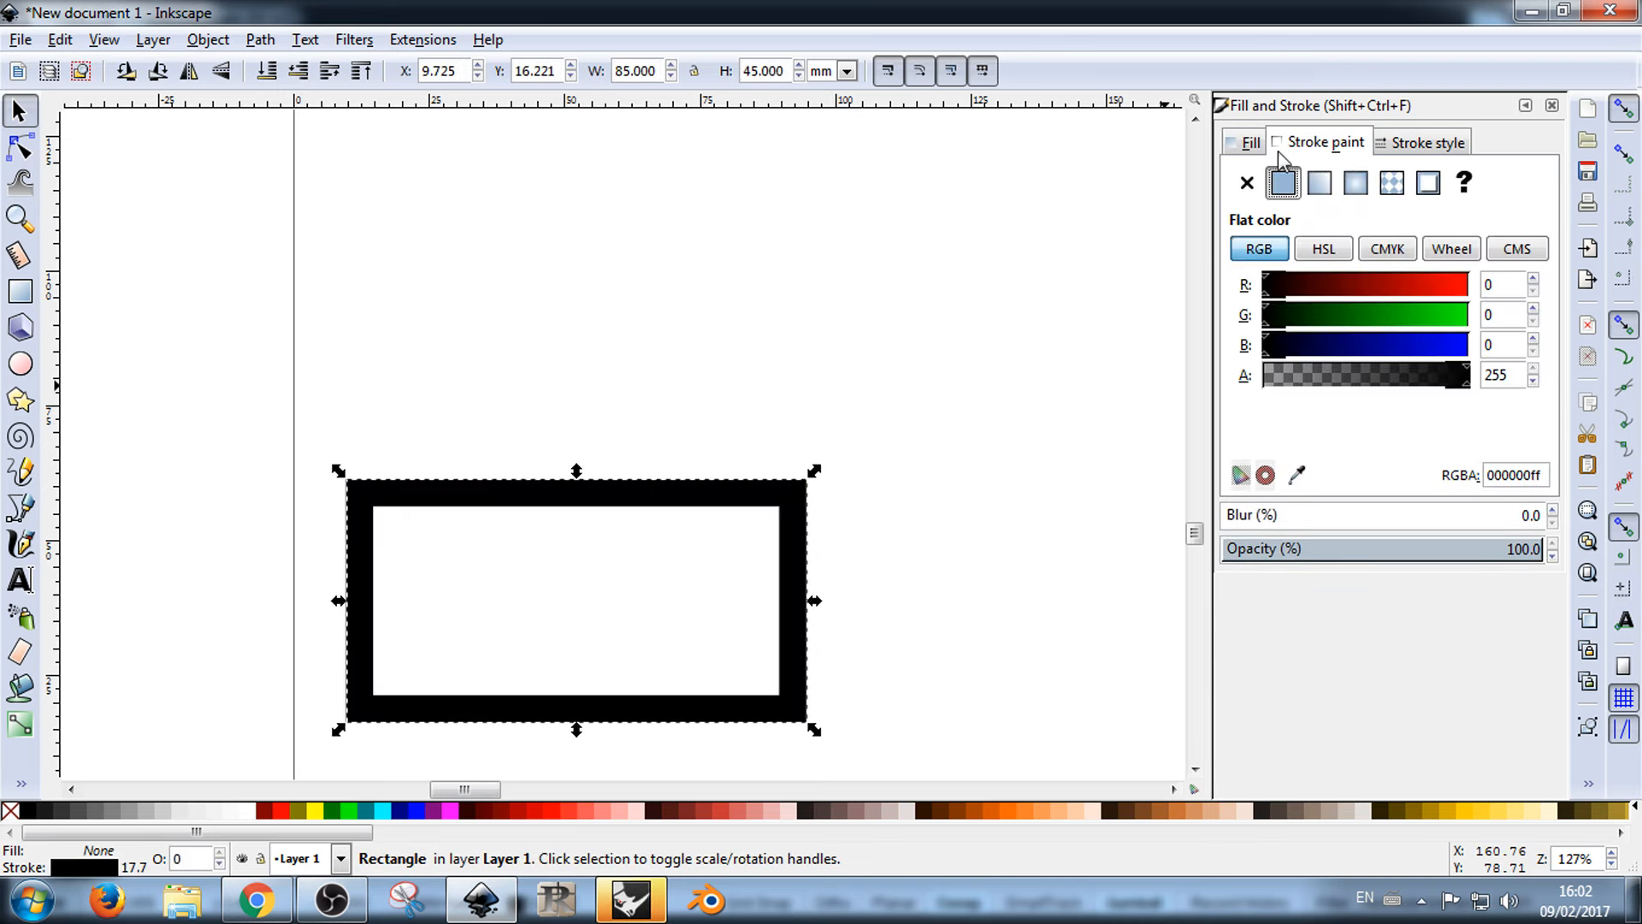
{"action": "left_click", "coordinate": [1420, 143]}
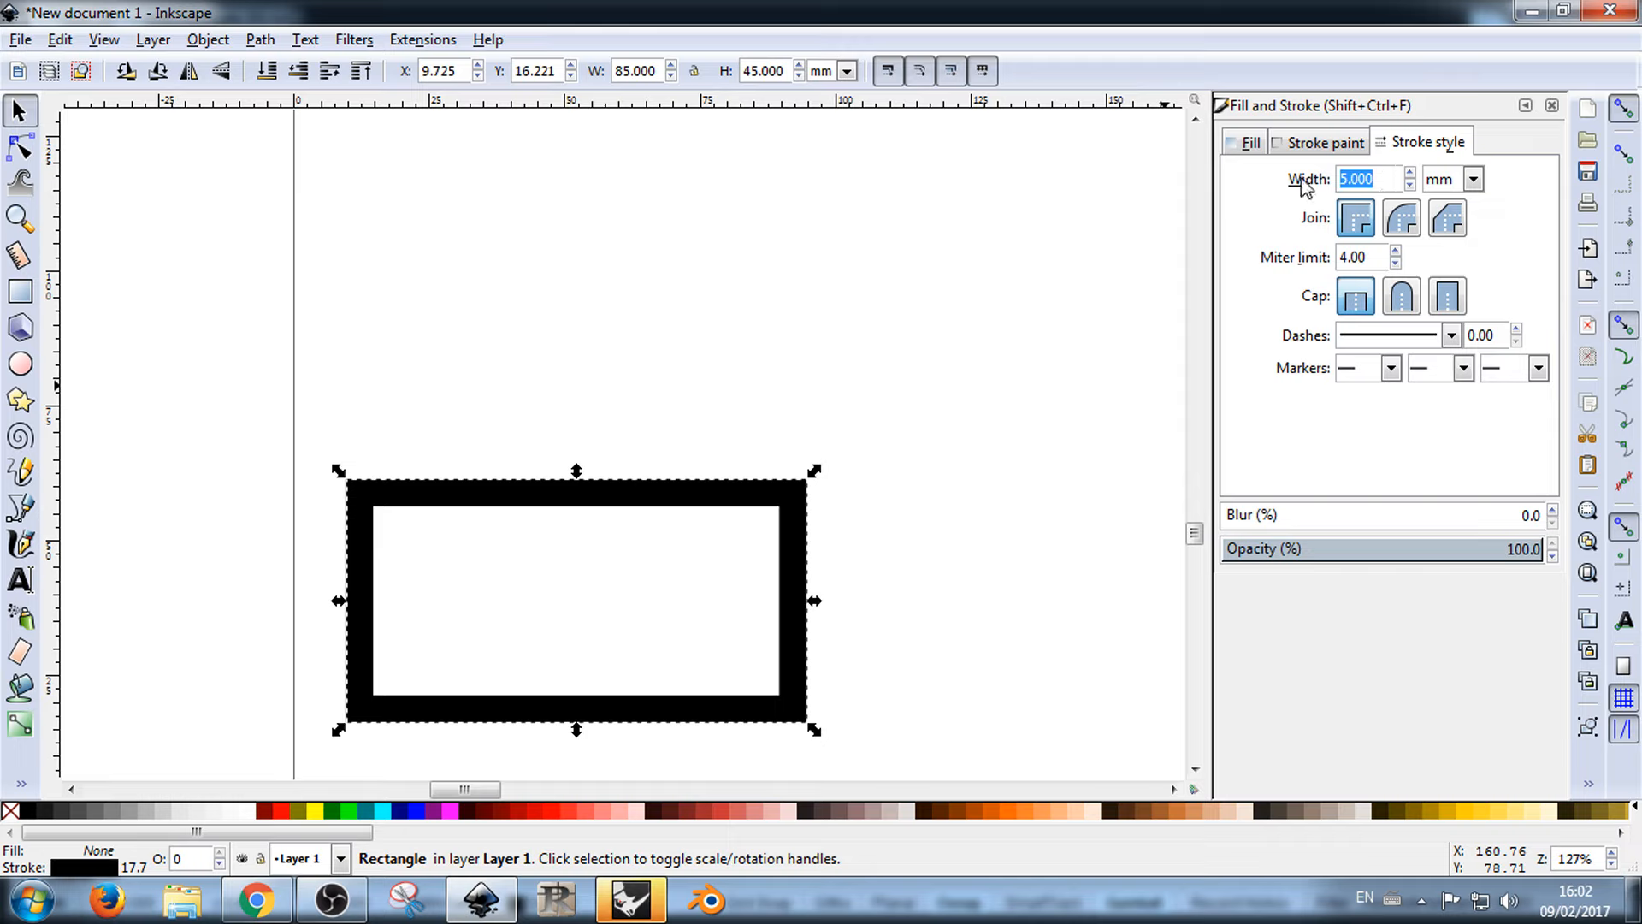
{"action": "type", "text": "1"}
{"action": "key", "text": "Return"}
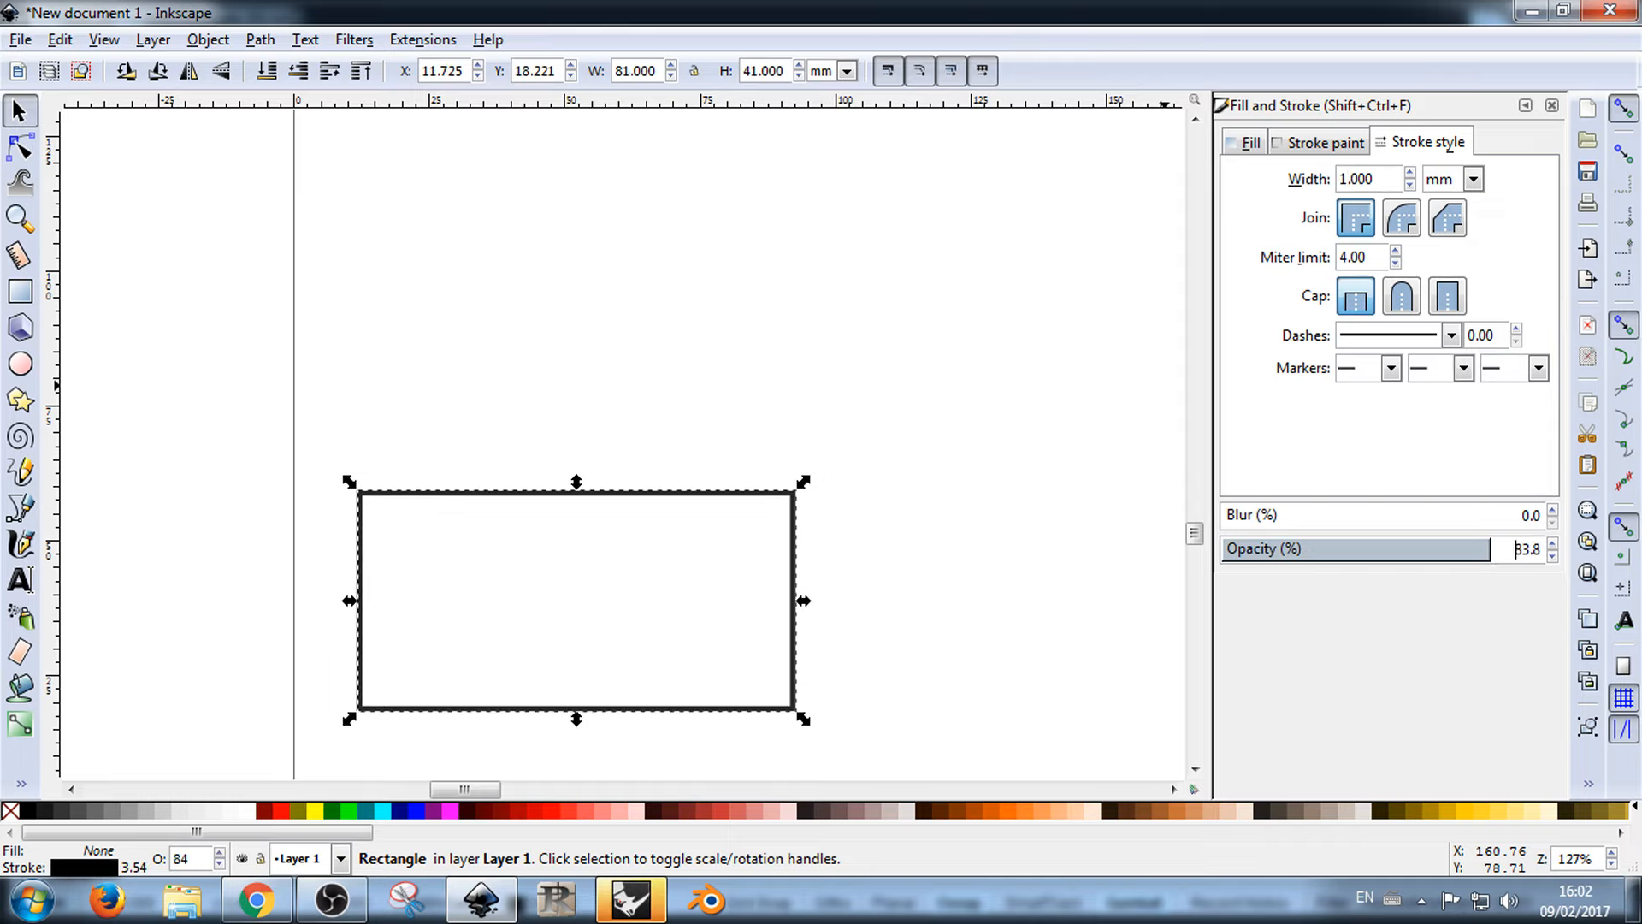
Step: Remove the rectangle's stroke and give it a flat red fill
{"action": "left_click", "coordinate": [970, 533]}
{"action": "left_click", "coordinate": [795, 513]}
{"action": "left_click", "coordinate": [1317, 143]}
{"action": "left_click", "coordinate": [1246, 183]}
{"action": "left_click", "coordinate": [1248, 143]}
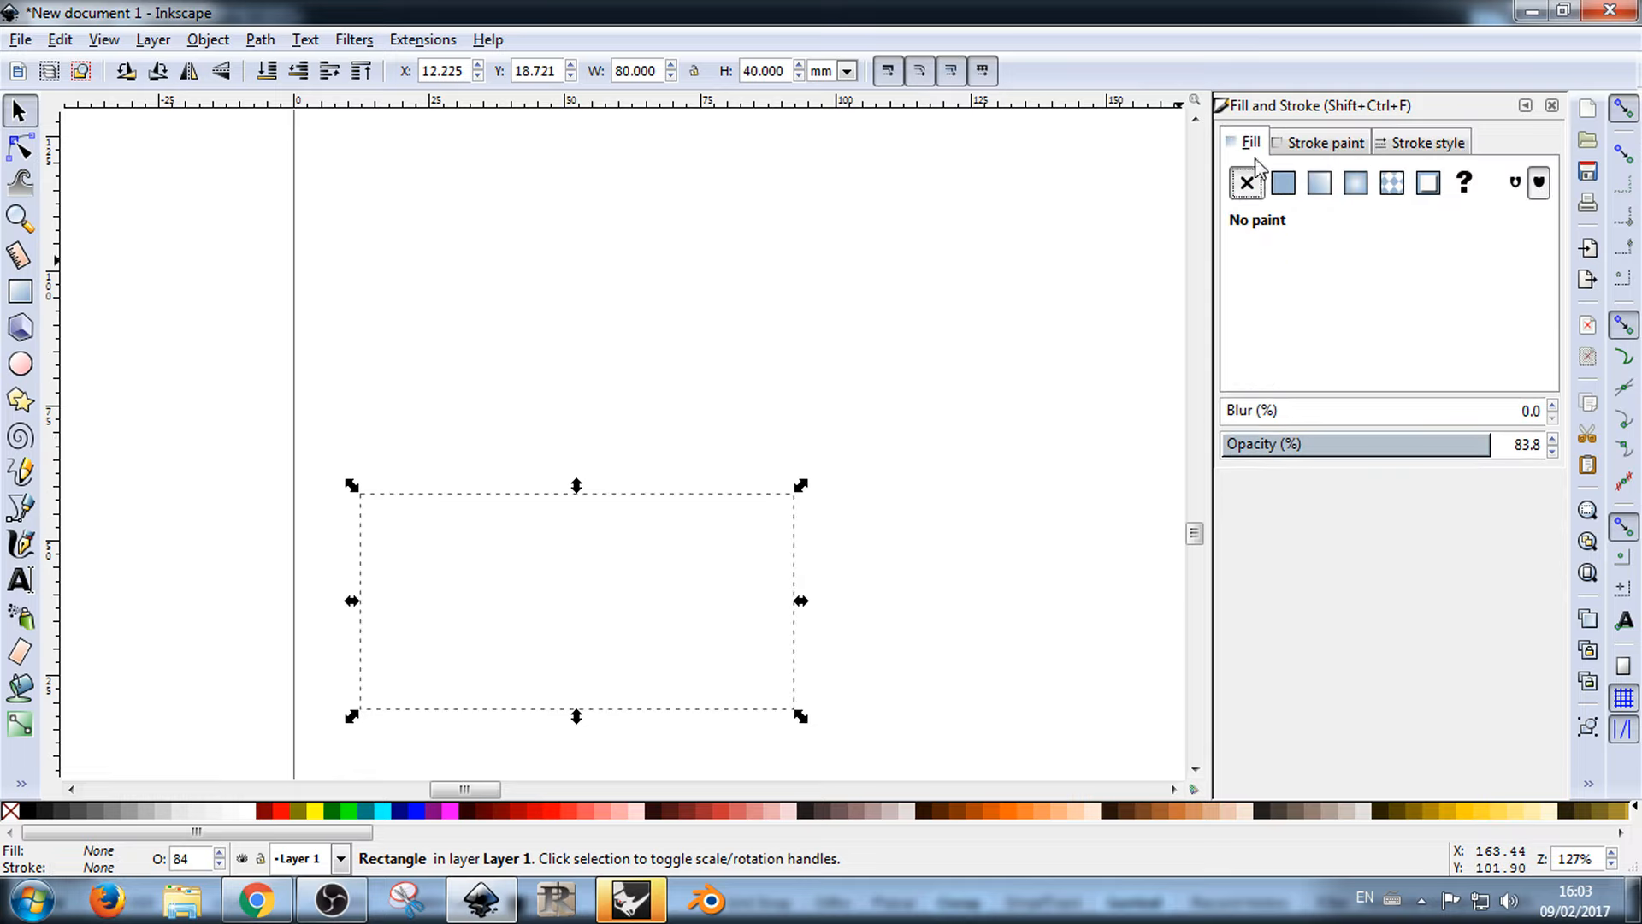
{"action": "left_click", "coordinate": [1283, 183]}
{"action": "left_click", "coordinate": [720, 469]}
{"action": "left_click", "coordinate": [685, 522]}
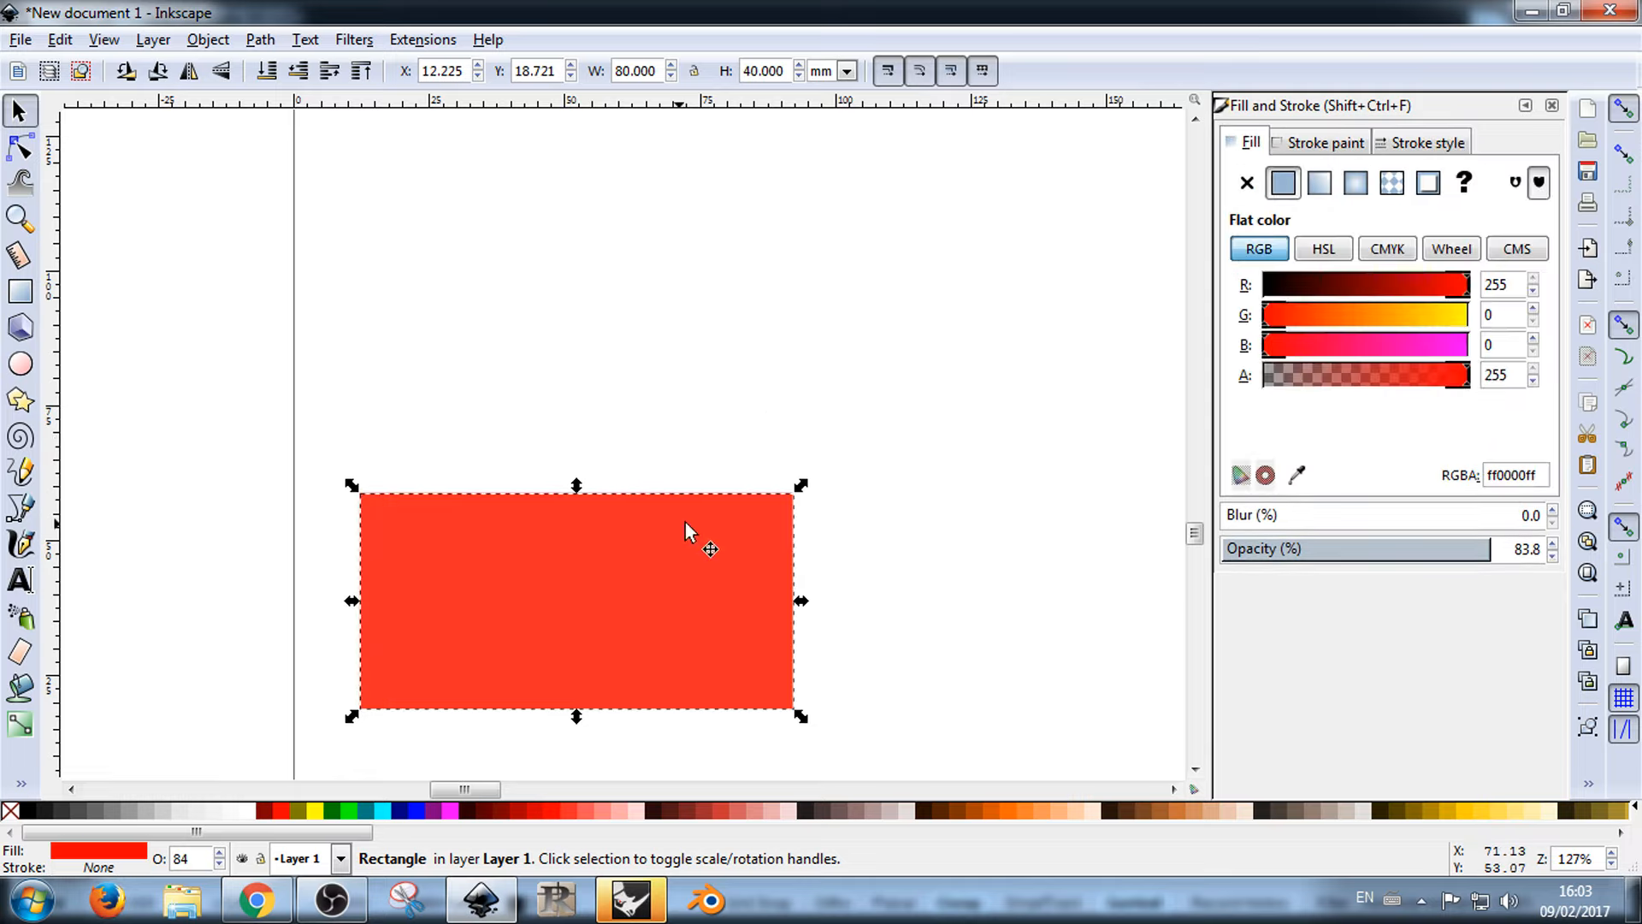
Step: Switch the canvas display mode to Outline
{"action": "left_click", "coordinate": [72, 41]}
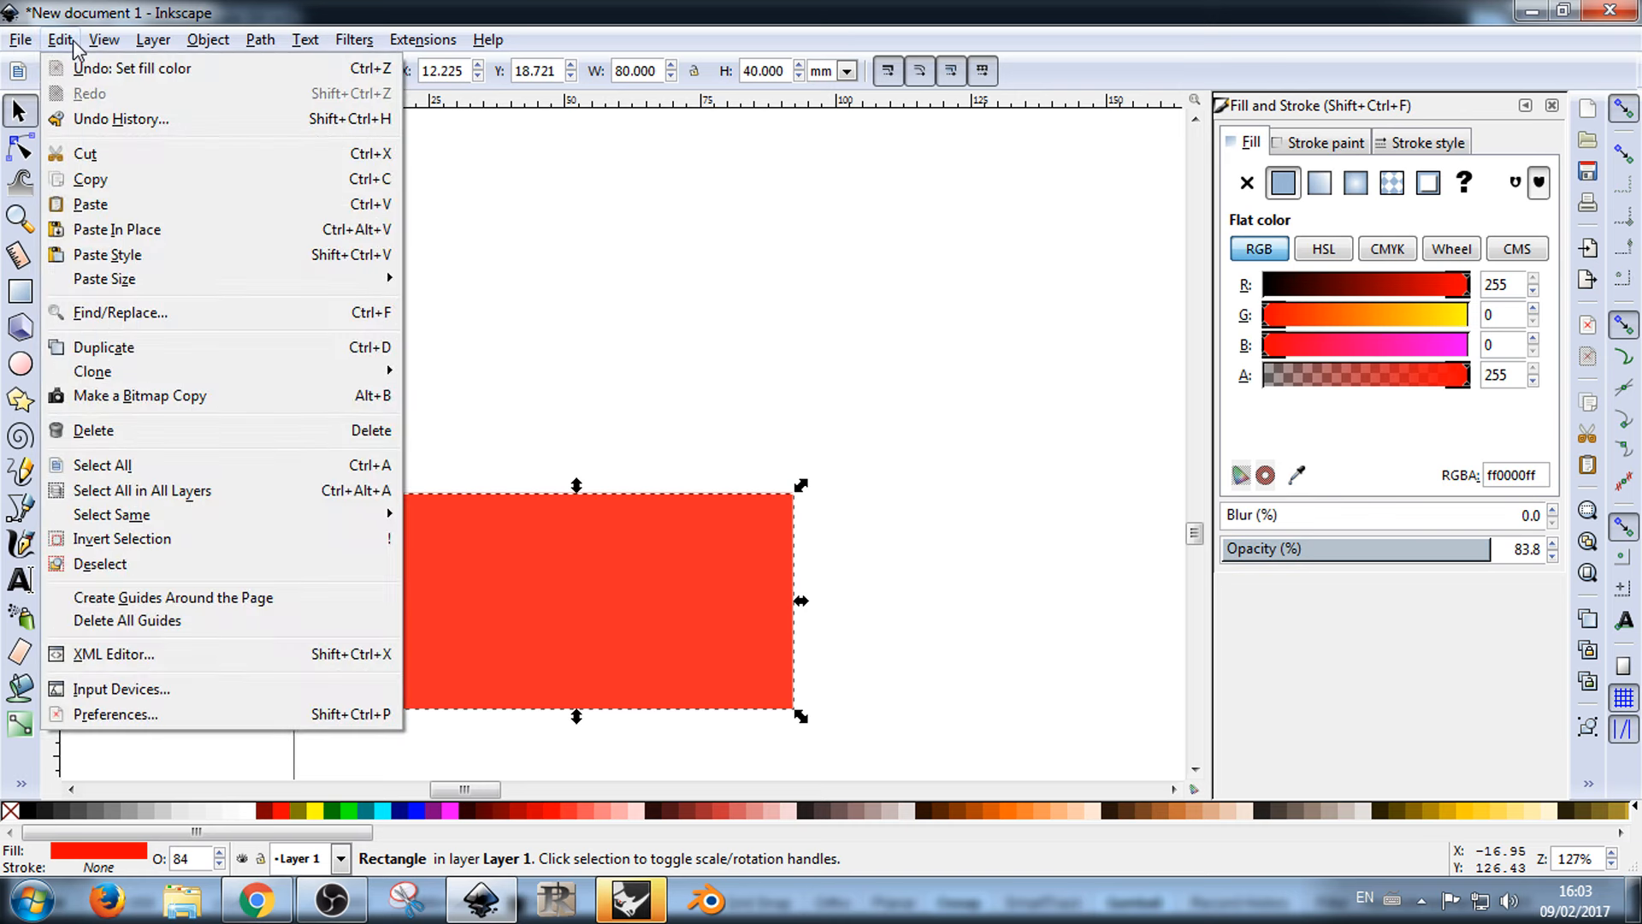
{"action": "mouse_move", "coordinate": [104, 40]}
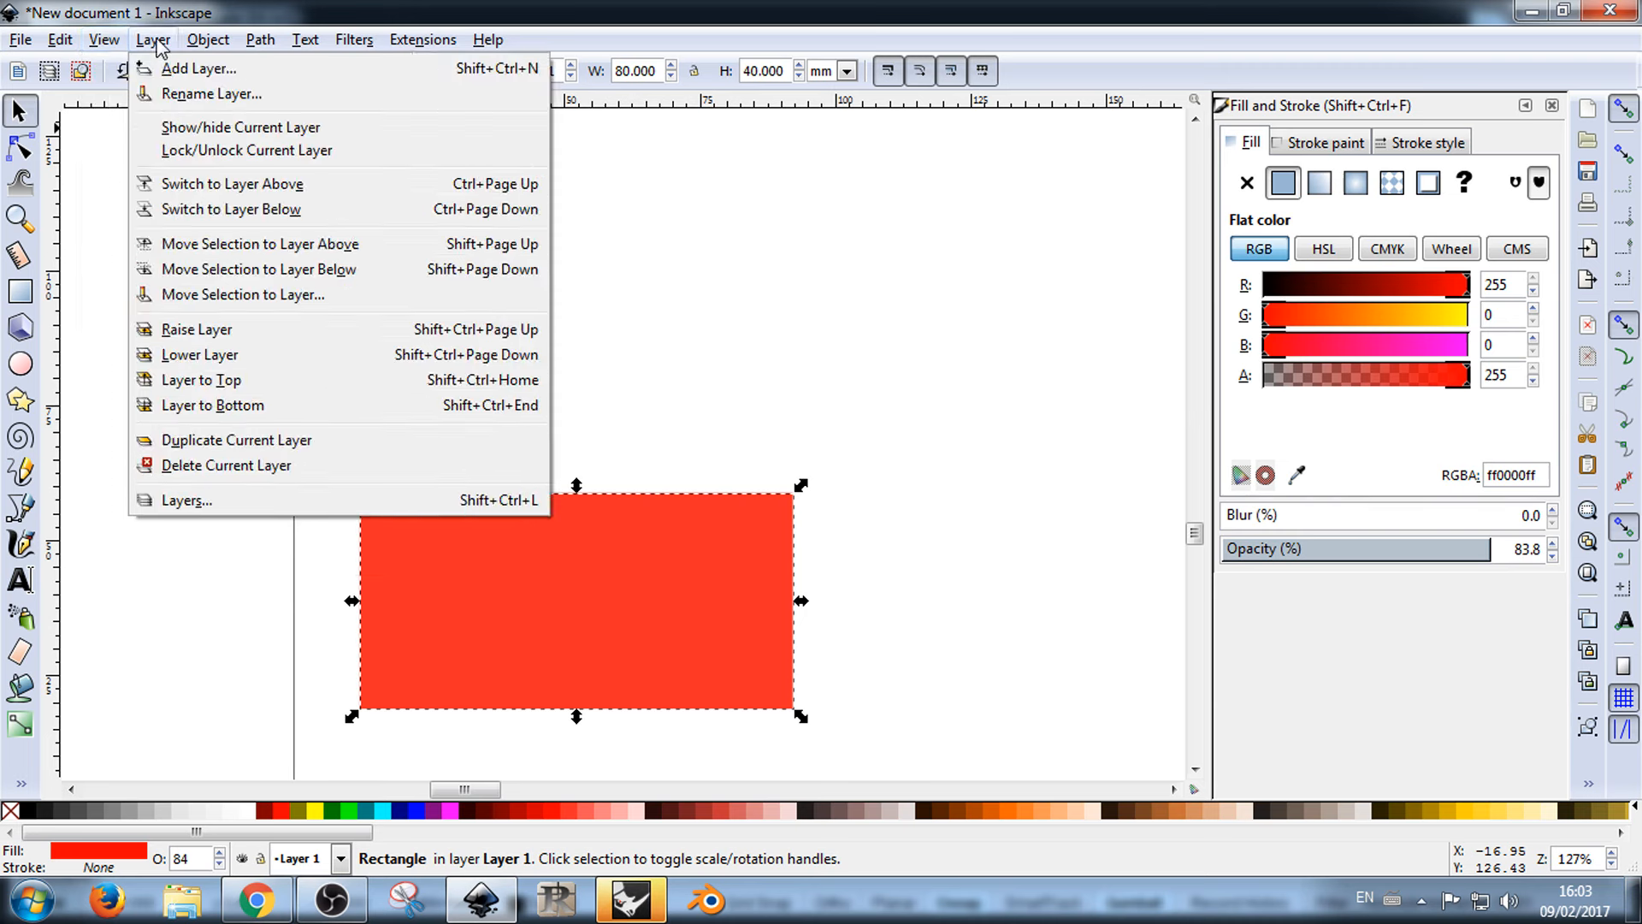
{"action": "mouse_move", "coordinate": [181, 94]}
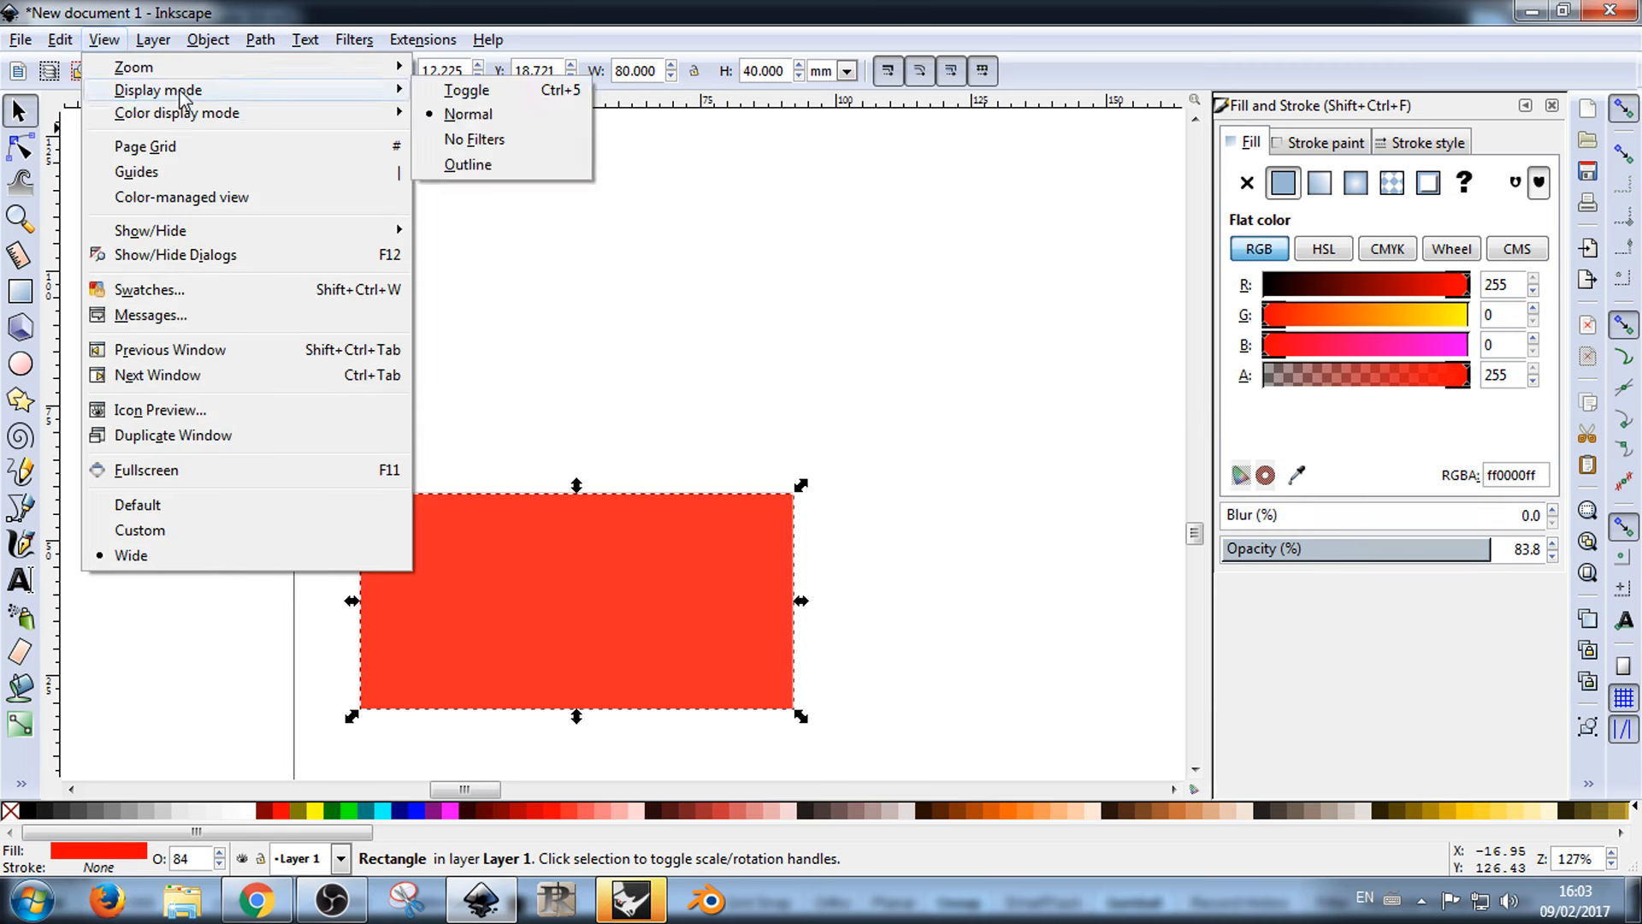
{"action": "left_click", "coordinate": [540, 165]}
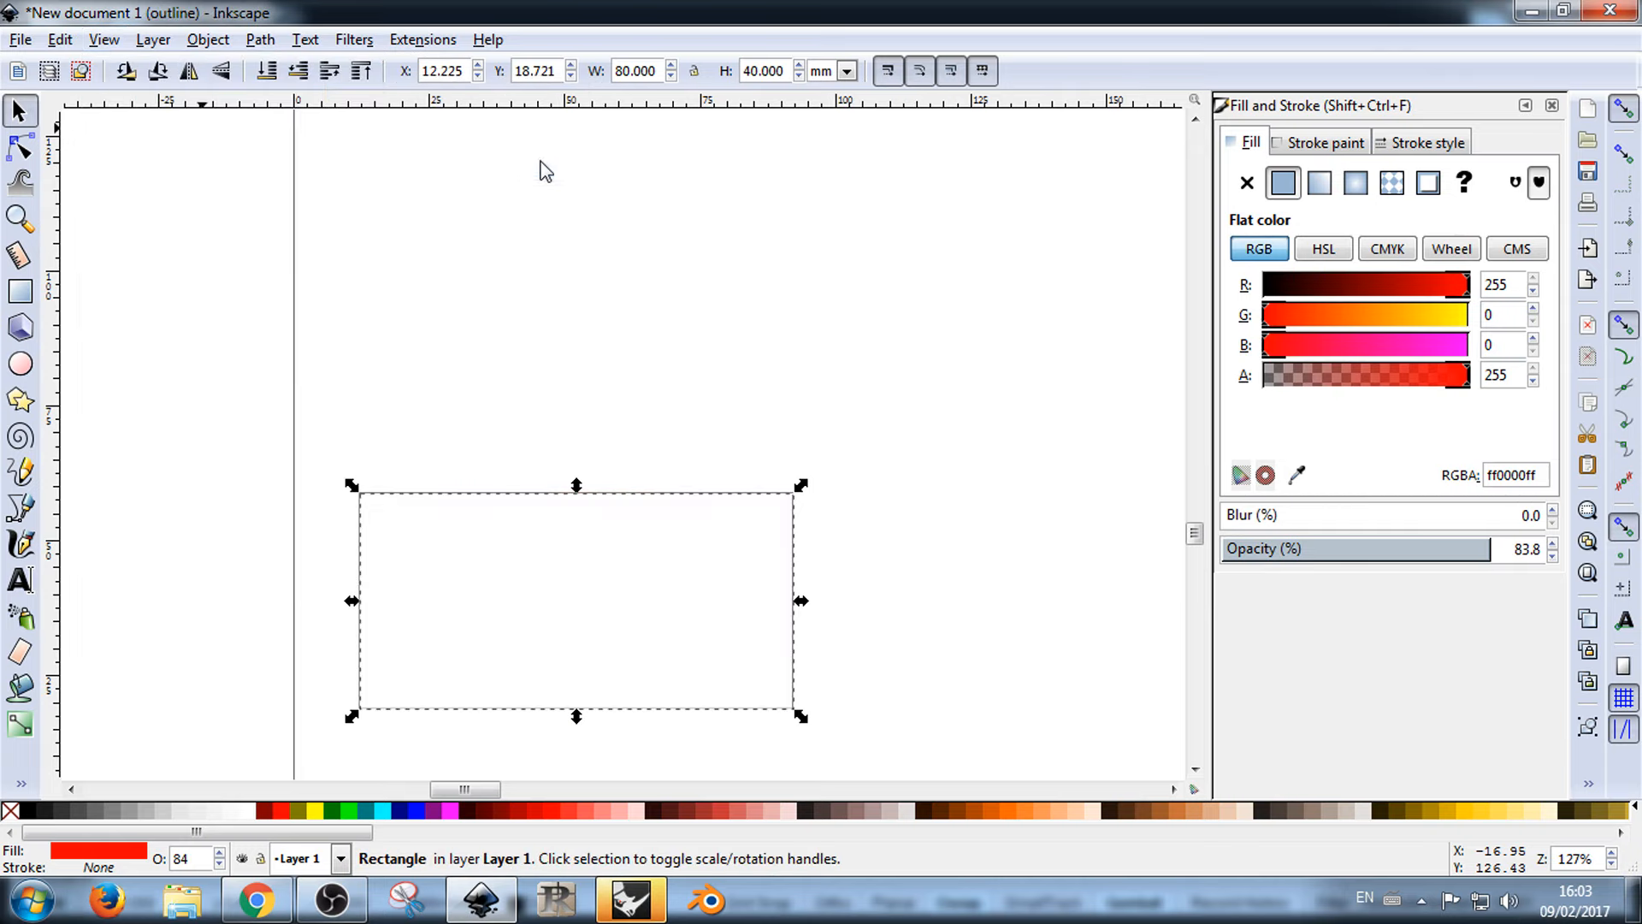
Step: Move the outlined rectangle by its edge and narrow it to about 59.5 mm wide
{"action": "left_click", "coordinate": [856, 374]}
{"action": "left_click_drag", "start_coordinate": [748, 496], "coordinate": [823, 364]}
{"action": "left_click", "coordinate": [1118, 279]}
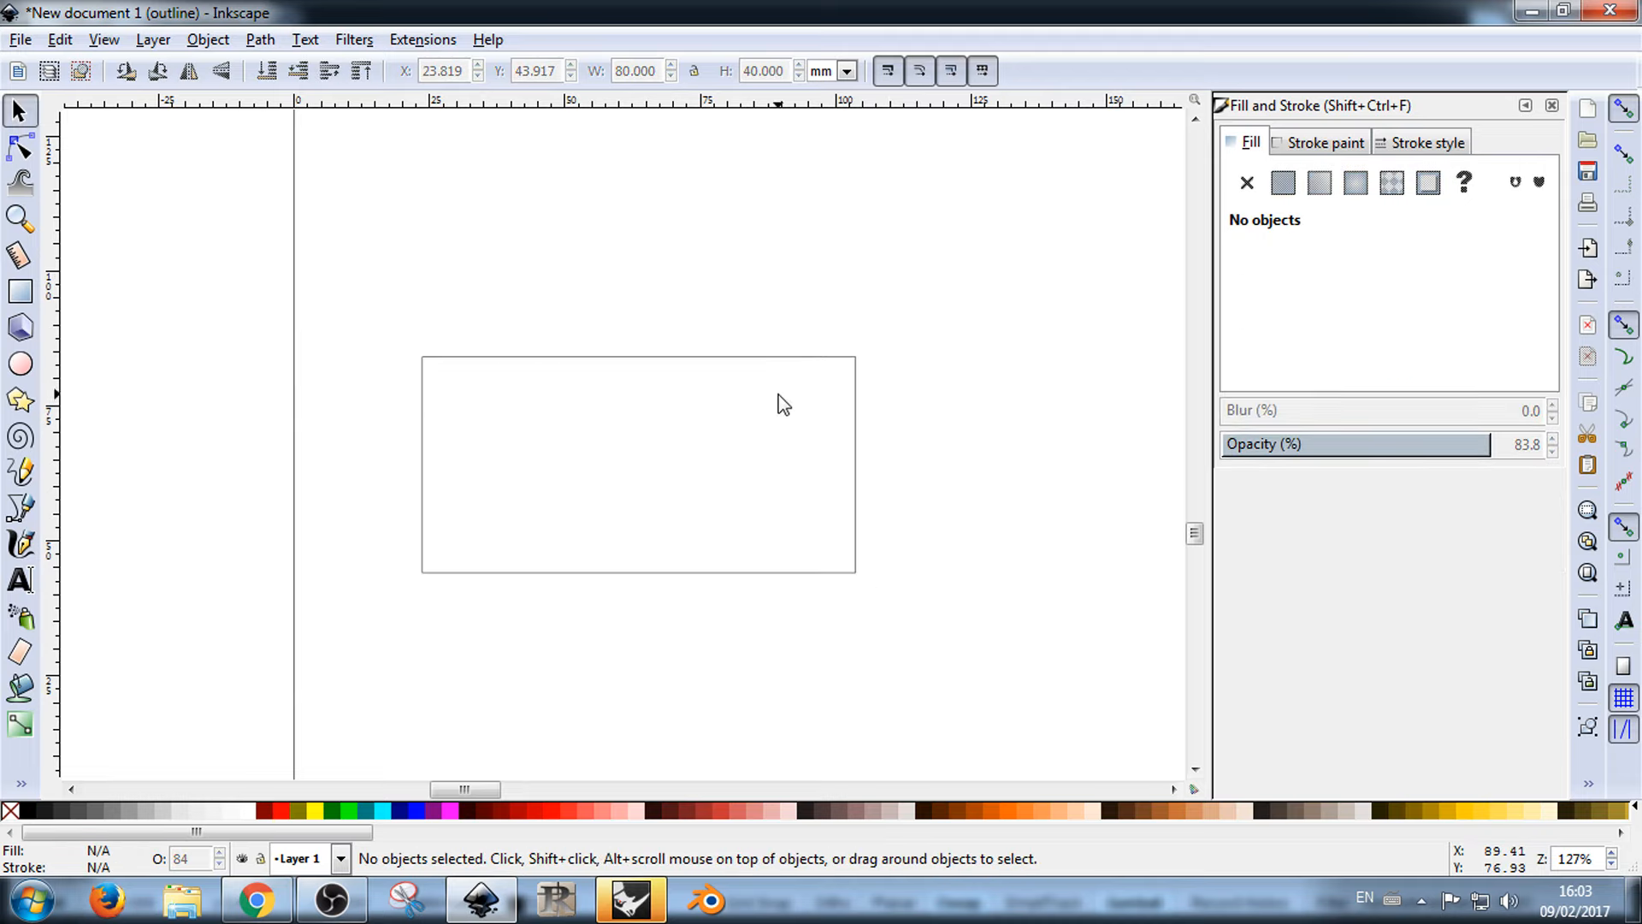
{"action": "left_click", "coordinate": [841, 357]}
{"action": "left_click_drag", "start_coordinate": [870, 475], "coordinate": [757, 428]}
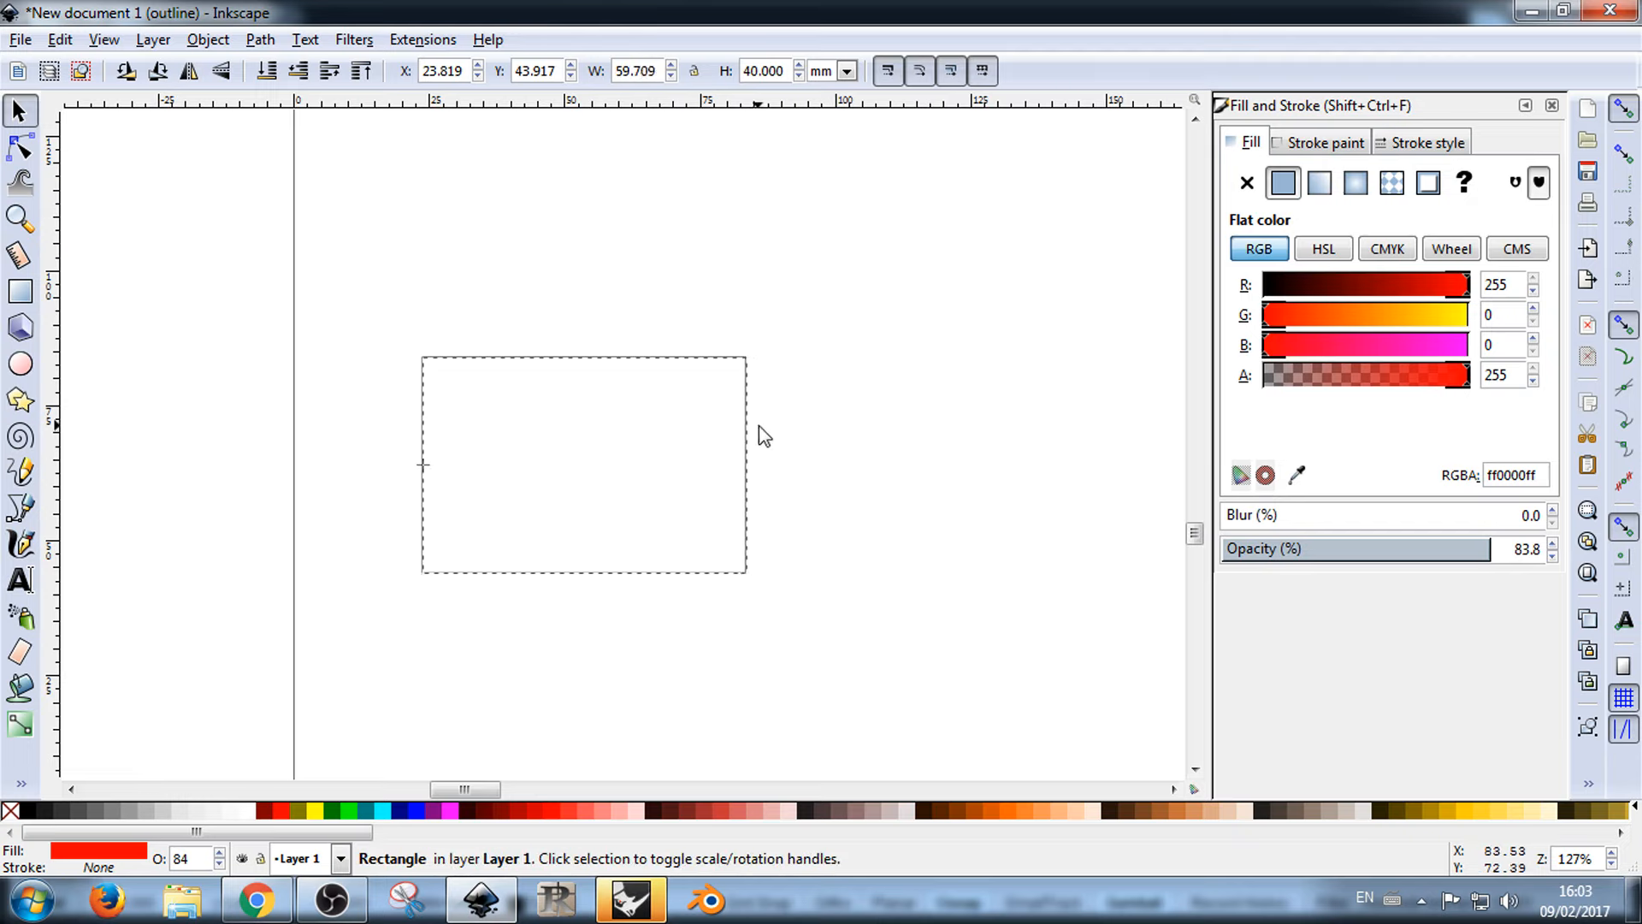
{"action": "left_click", "coordinate": [612, 271]}
{"action": "left_click_drag", "start_coordinate": [578, 357], "coordinate": [521, 372]}
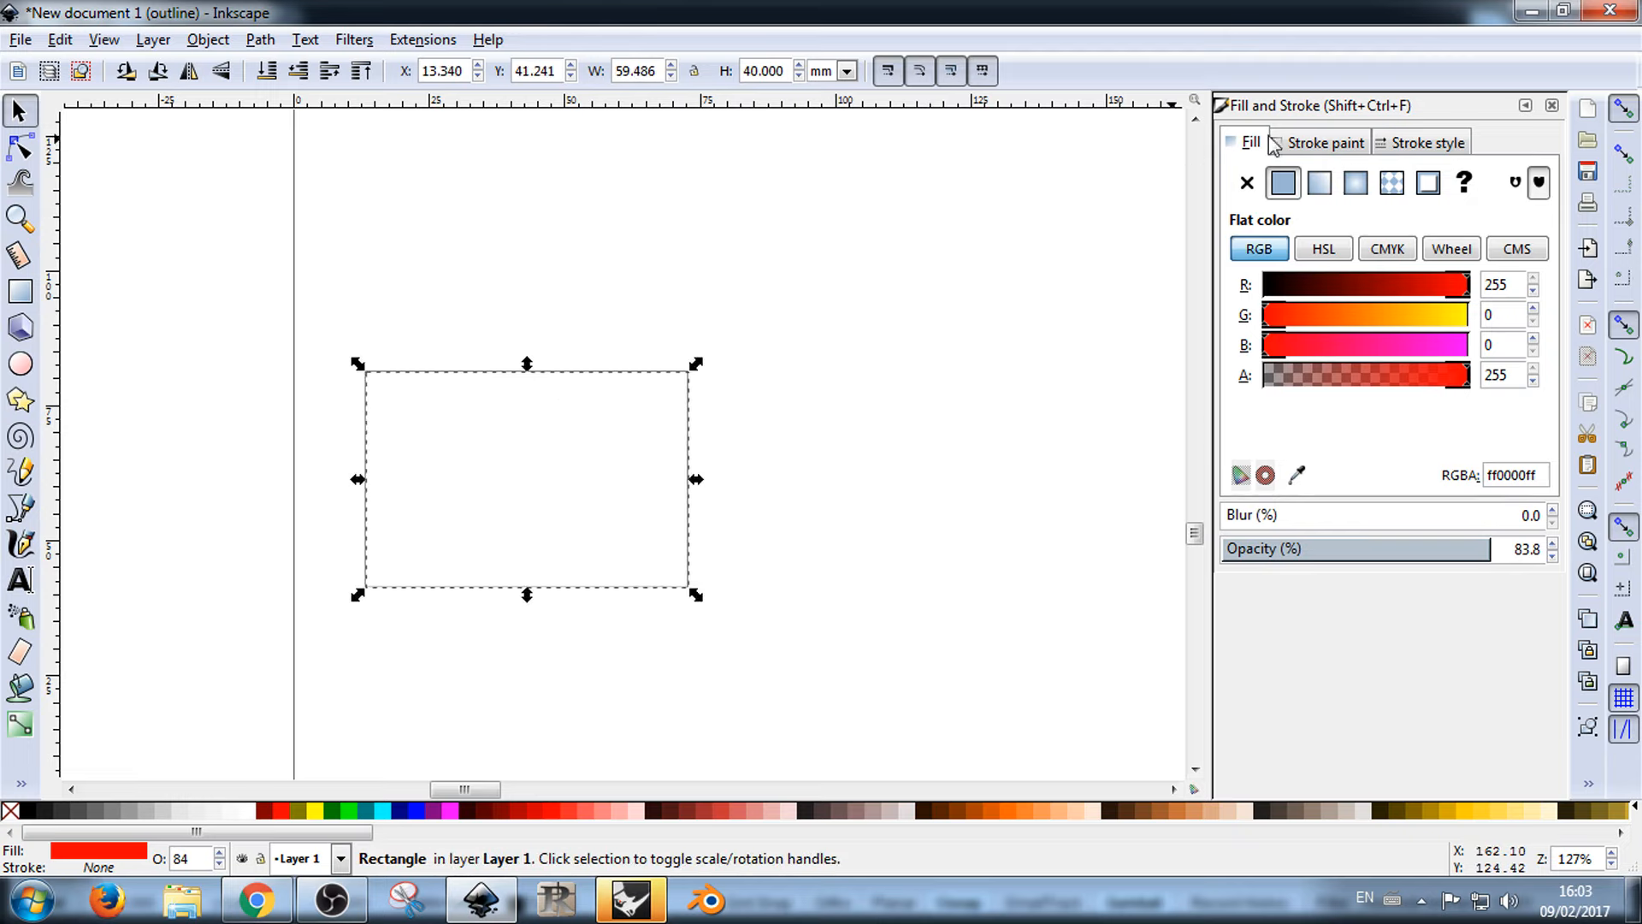
Step: Review the rectangle's stroke and fill settings, and move it by its outline to about X 31 mm, Y 35 mm
{"action": "left_click", "coordinate": [1319, 141]}
{"action": "left_click", "coordinate": [1434, 149]}
{"action": "left_click", "coordinate": [1238, 143]}
{"action": "left_click", "coordinate": [787, 277]}
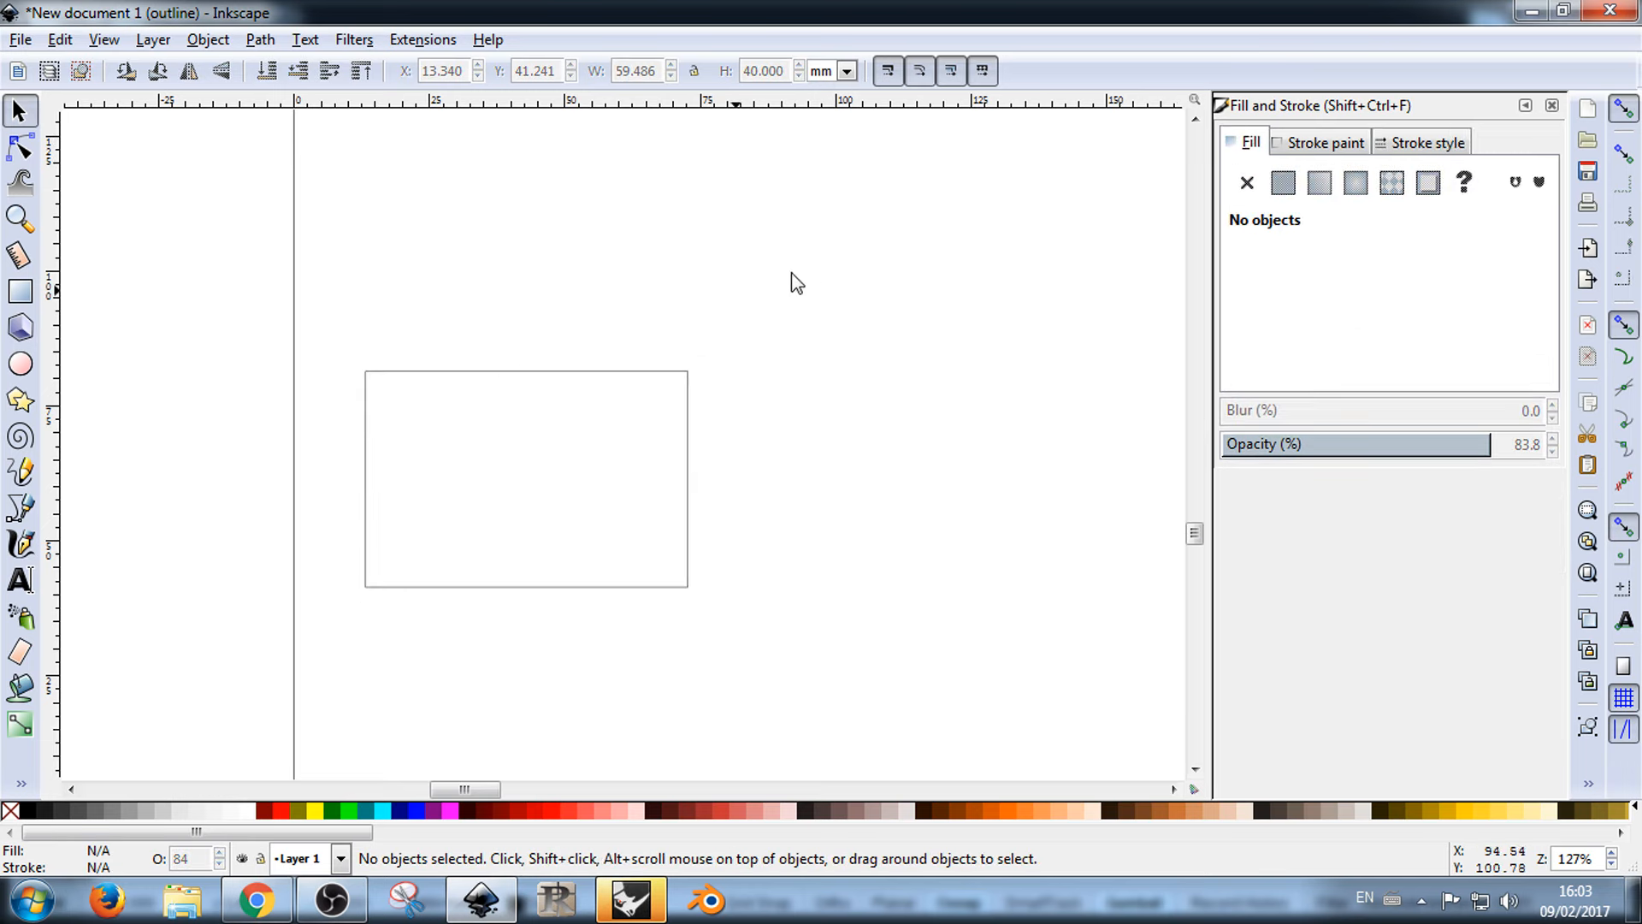
{"action": "left_click_drag", "start_coordinate": [593, 371], "coordinate": [700, 410]}
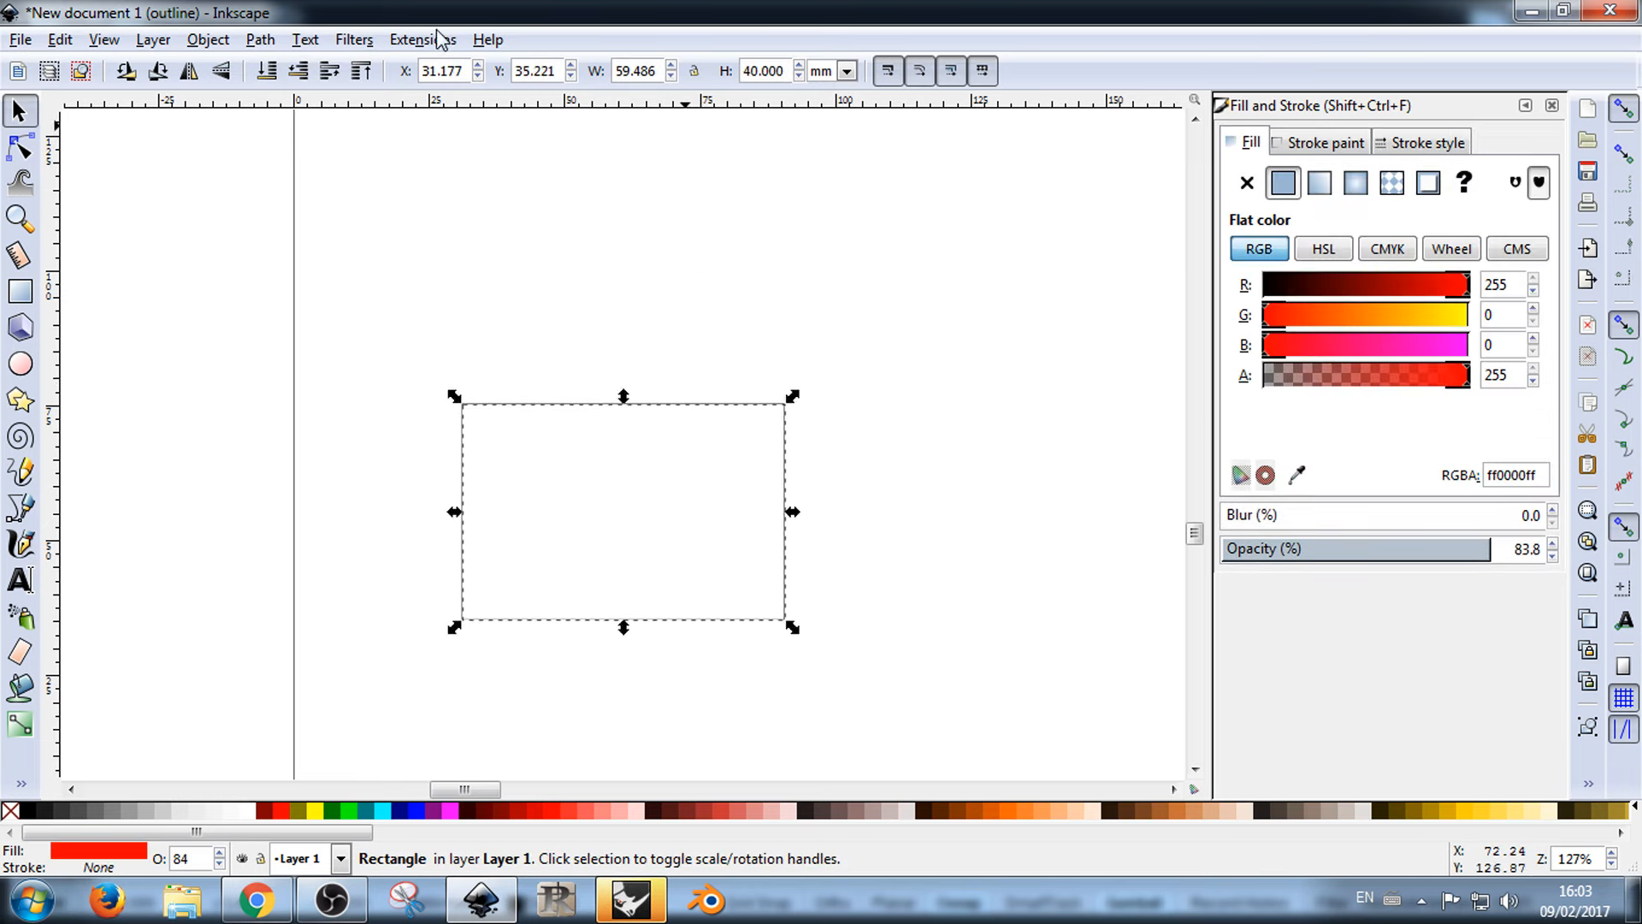
Step: Return the canvas display mode to Normal and deselect the rectangle
{"action": "left_click", "coordinate": [103, 39]}
{"action": "mouse_move", "coordinate": [158, 90]}
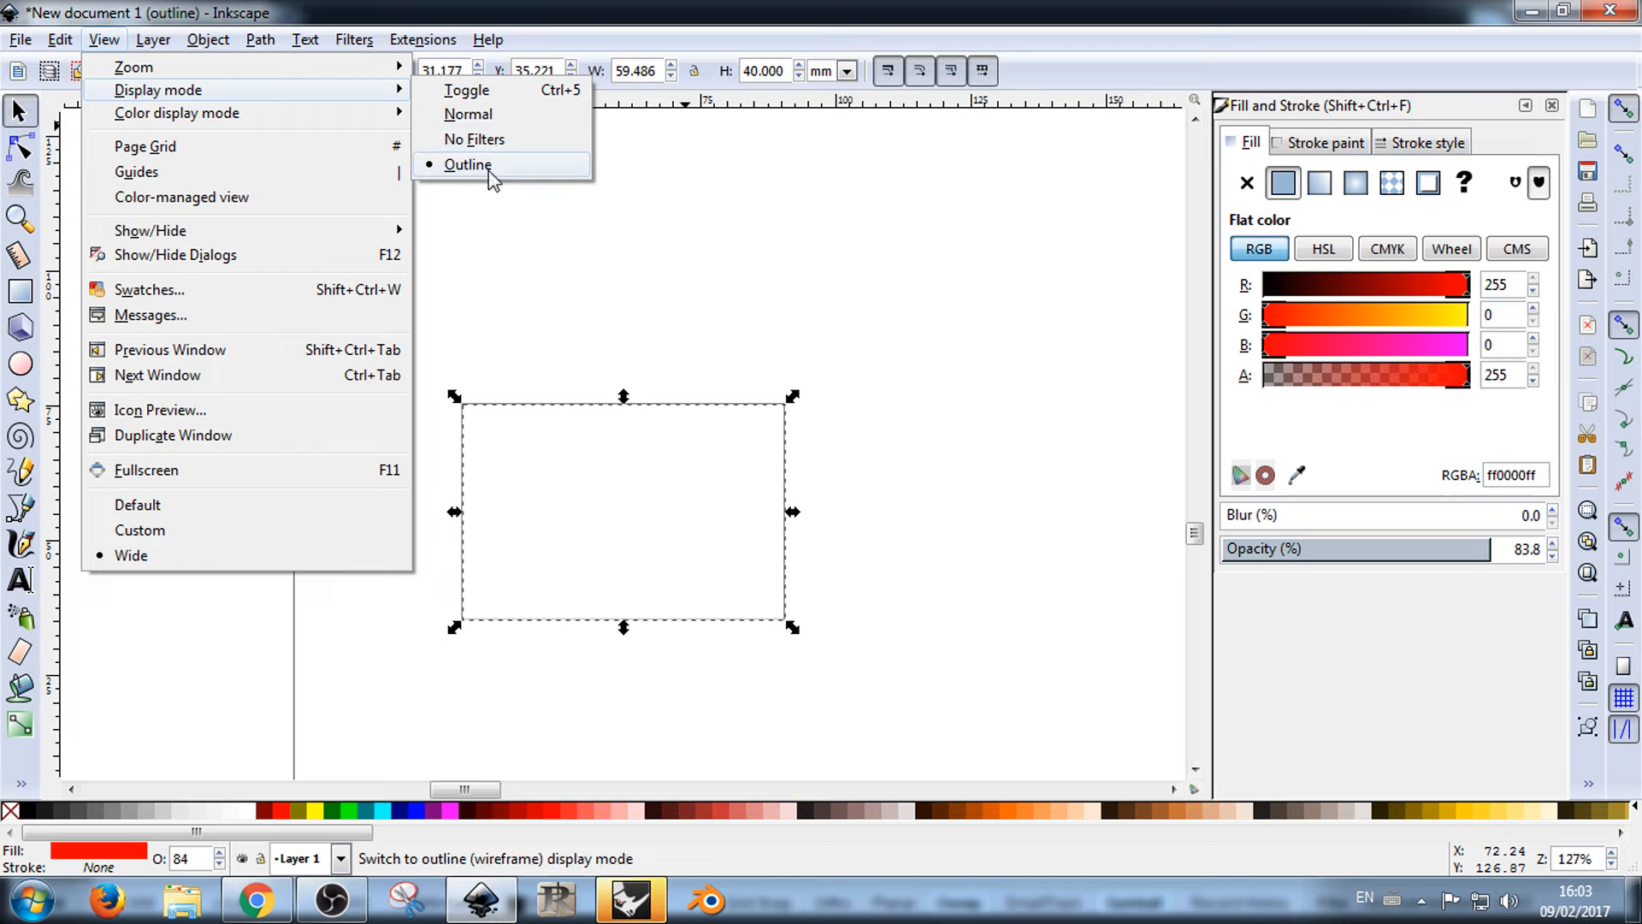
{"action": "left_click", "coordinate": [468, 114]}
{"action": "left_click", "coordinate": [732, 209]}
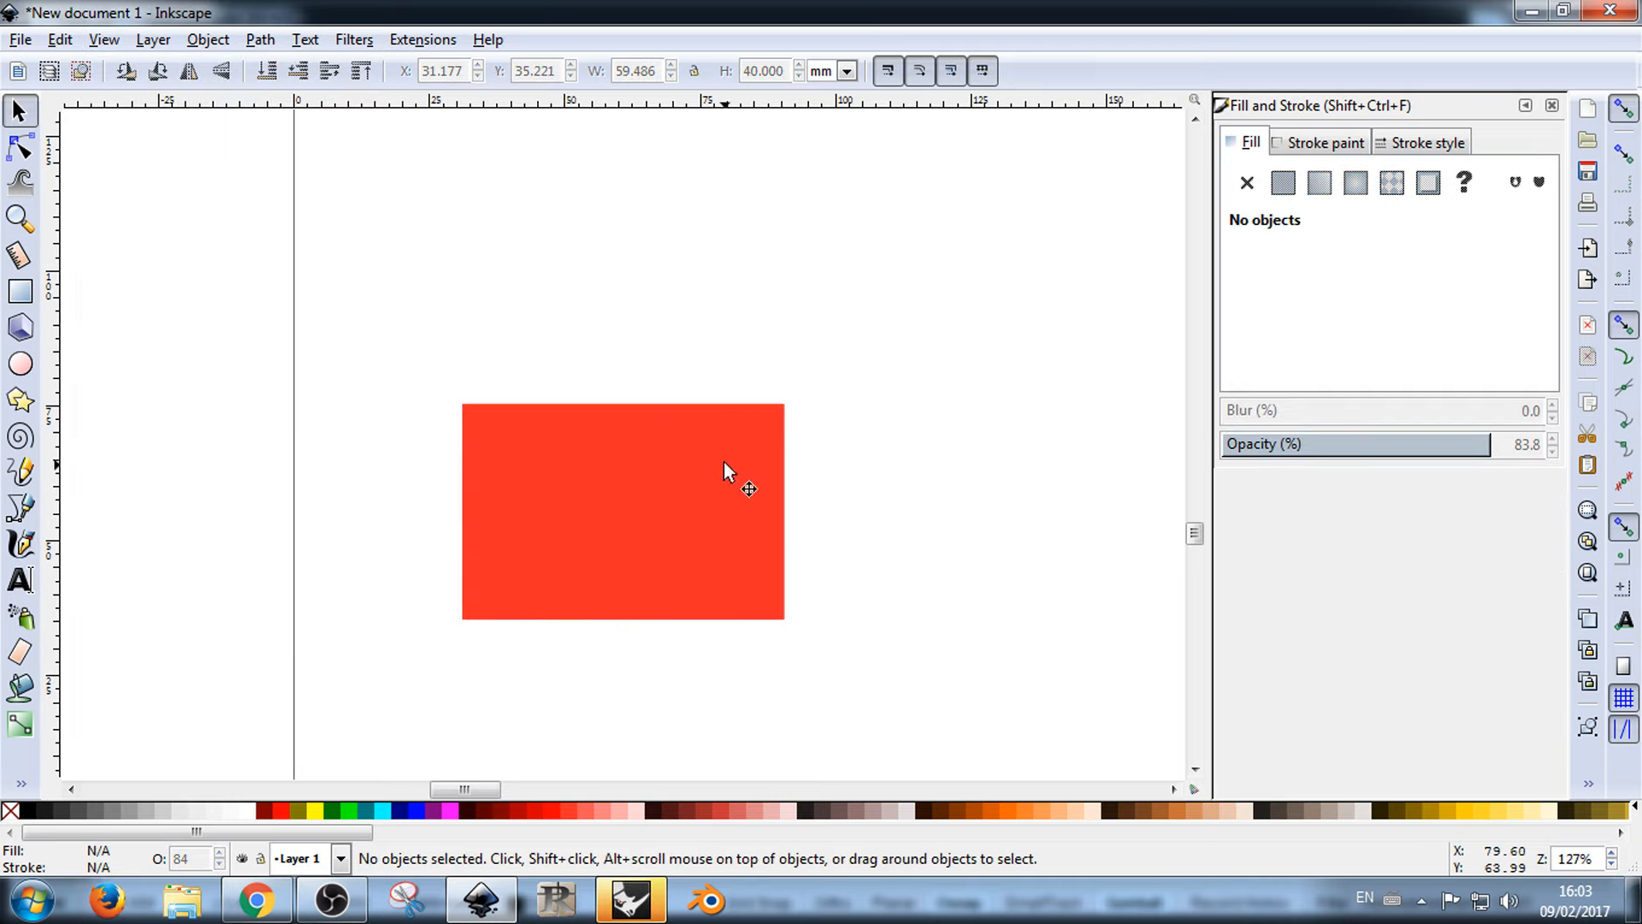
Step: Set the red rectangle's width to 80 mm and move it to about X 26 mm, Y 14 mm
{"action": "left_click_drag", "start_coordinate": [723, 460], "coordinate": [743, 461]}
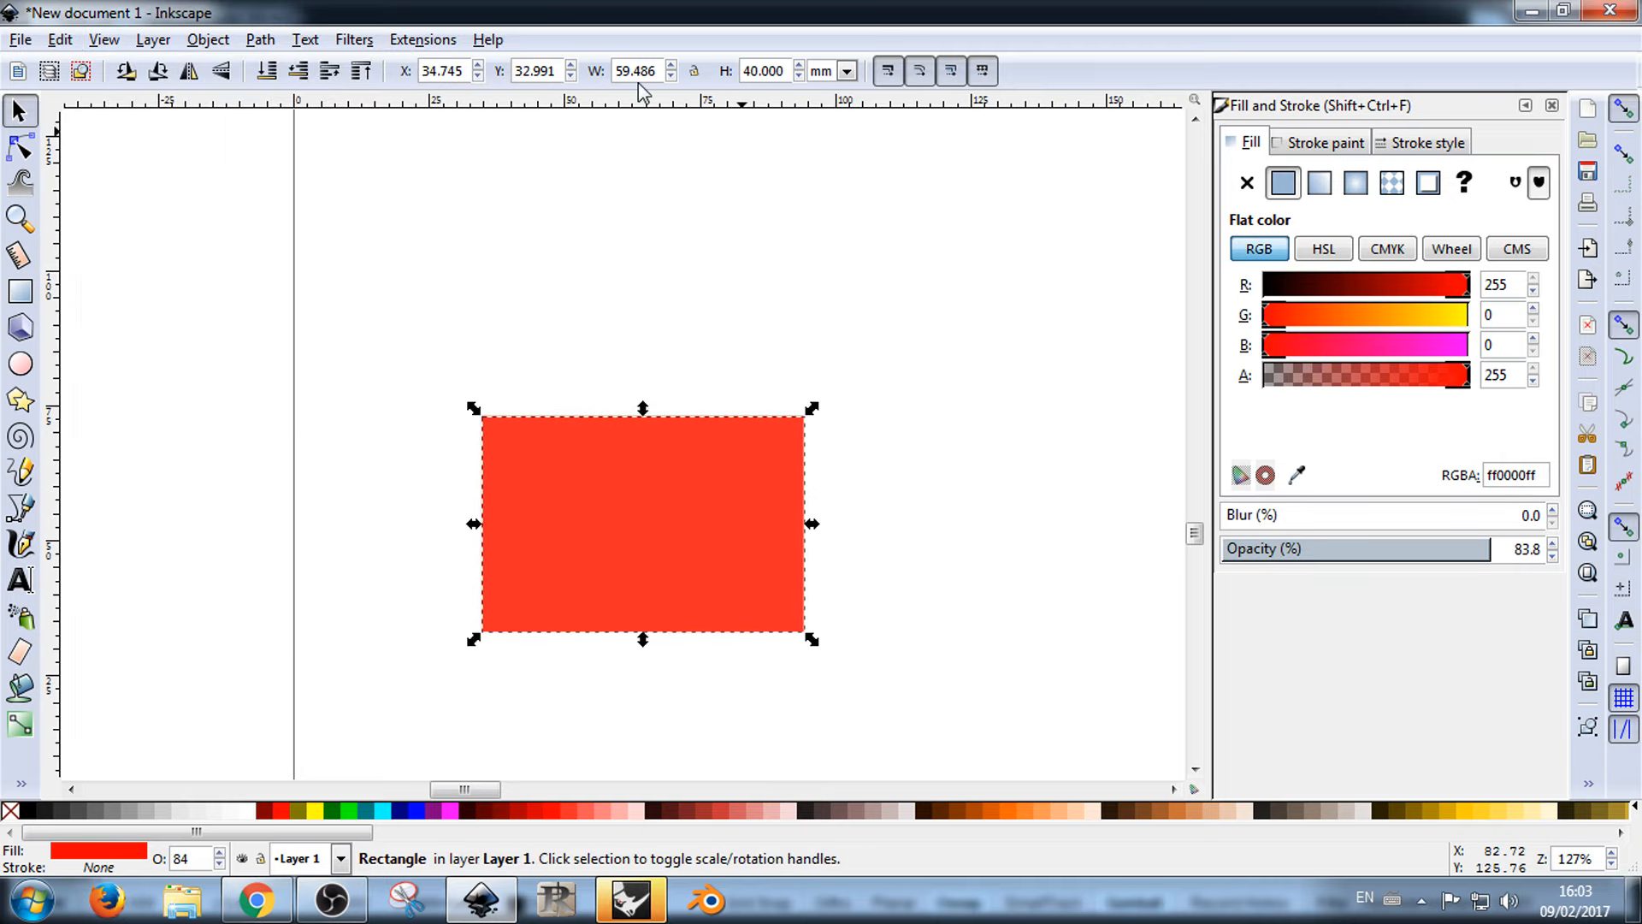
{"action": "type", "text": "80"}
{"action": "key", "text": "Return"}
{"action": "left_click", "coordinate": [732, 298]}
{"action": "left_click_drag", "start_coordinate": [710, 505], "coordinate": [662, 606]}
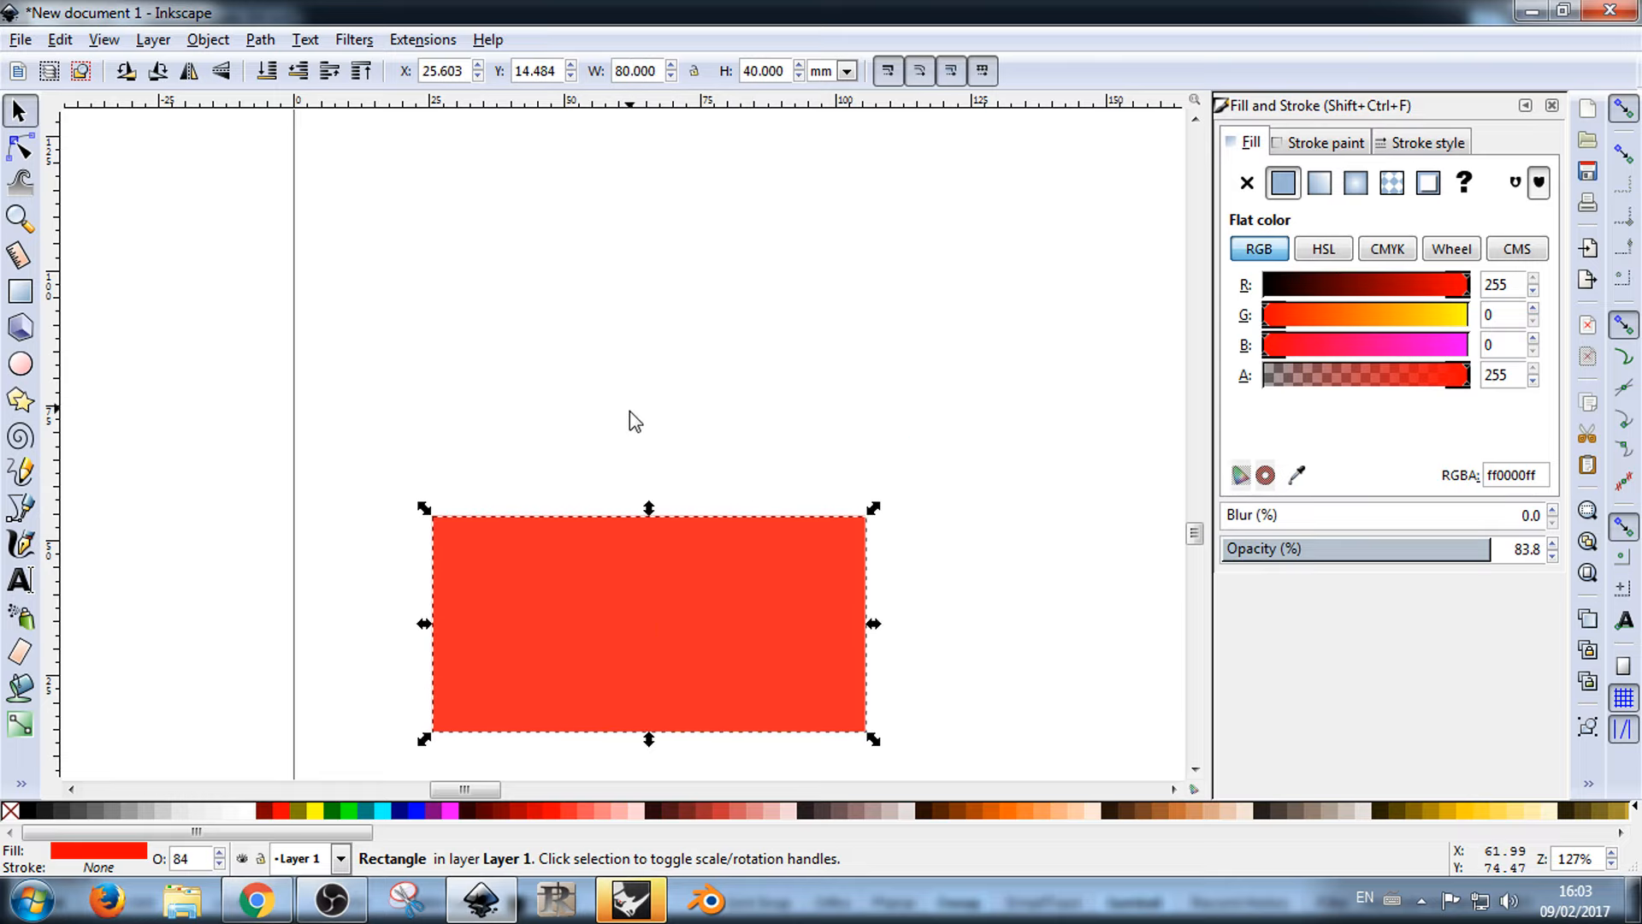
{"action": "left_click", "coordinate": [630, 412]}
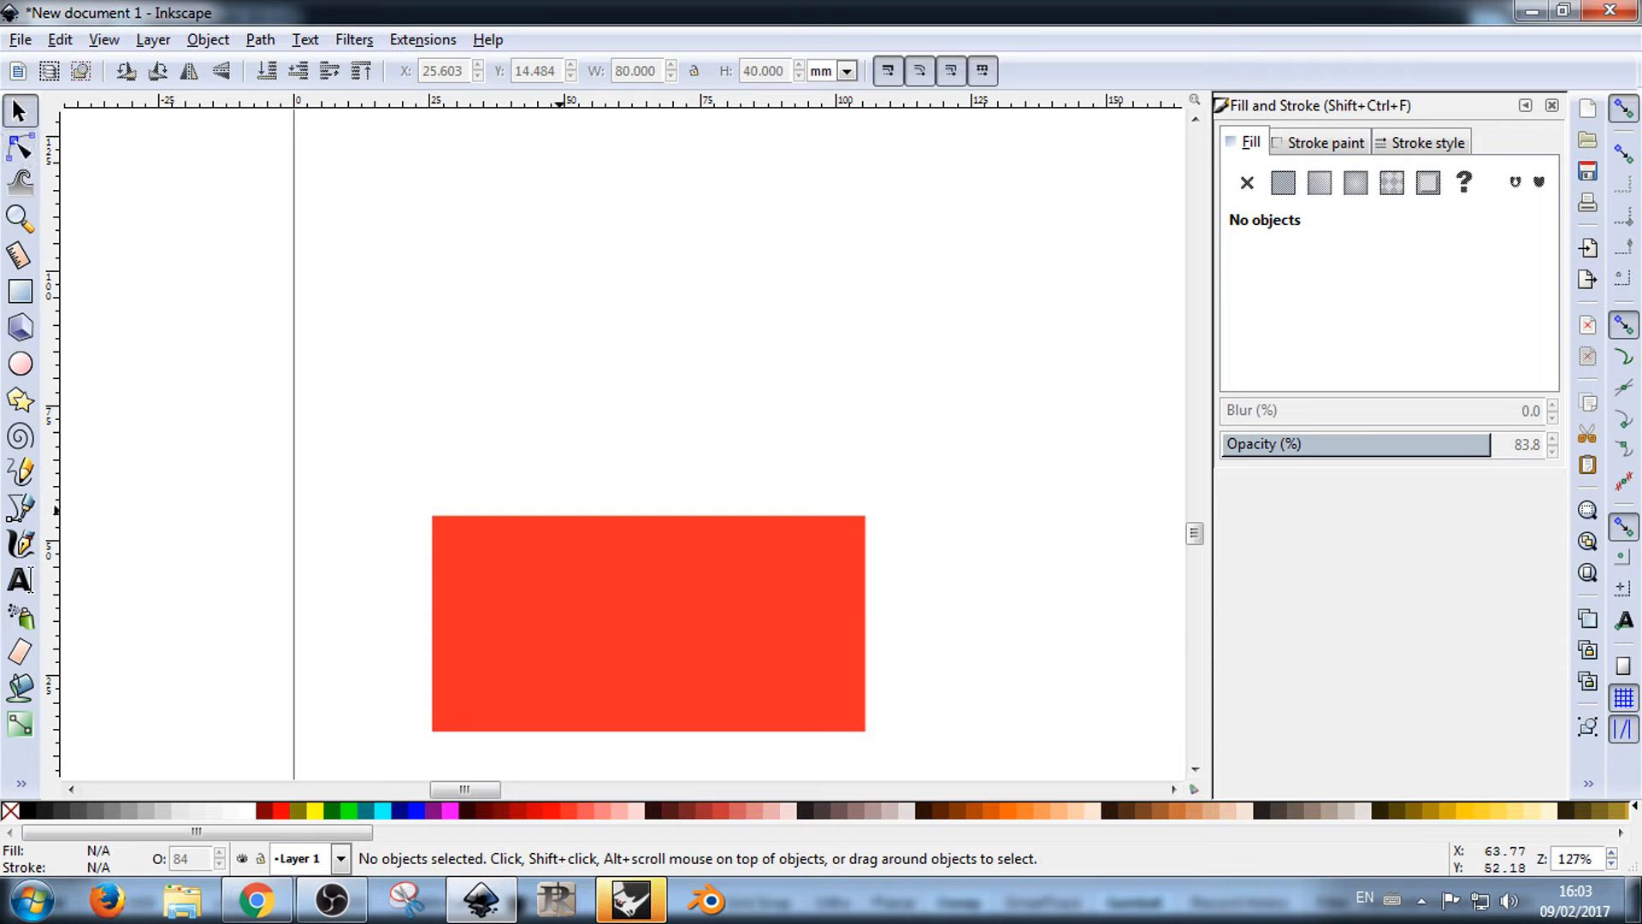
Step: Draw a straight vertical line about 32 mm long above the red rectangle with the Bezier pen
{"action": "left_click", "coordinate": [22, 544]}
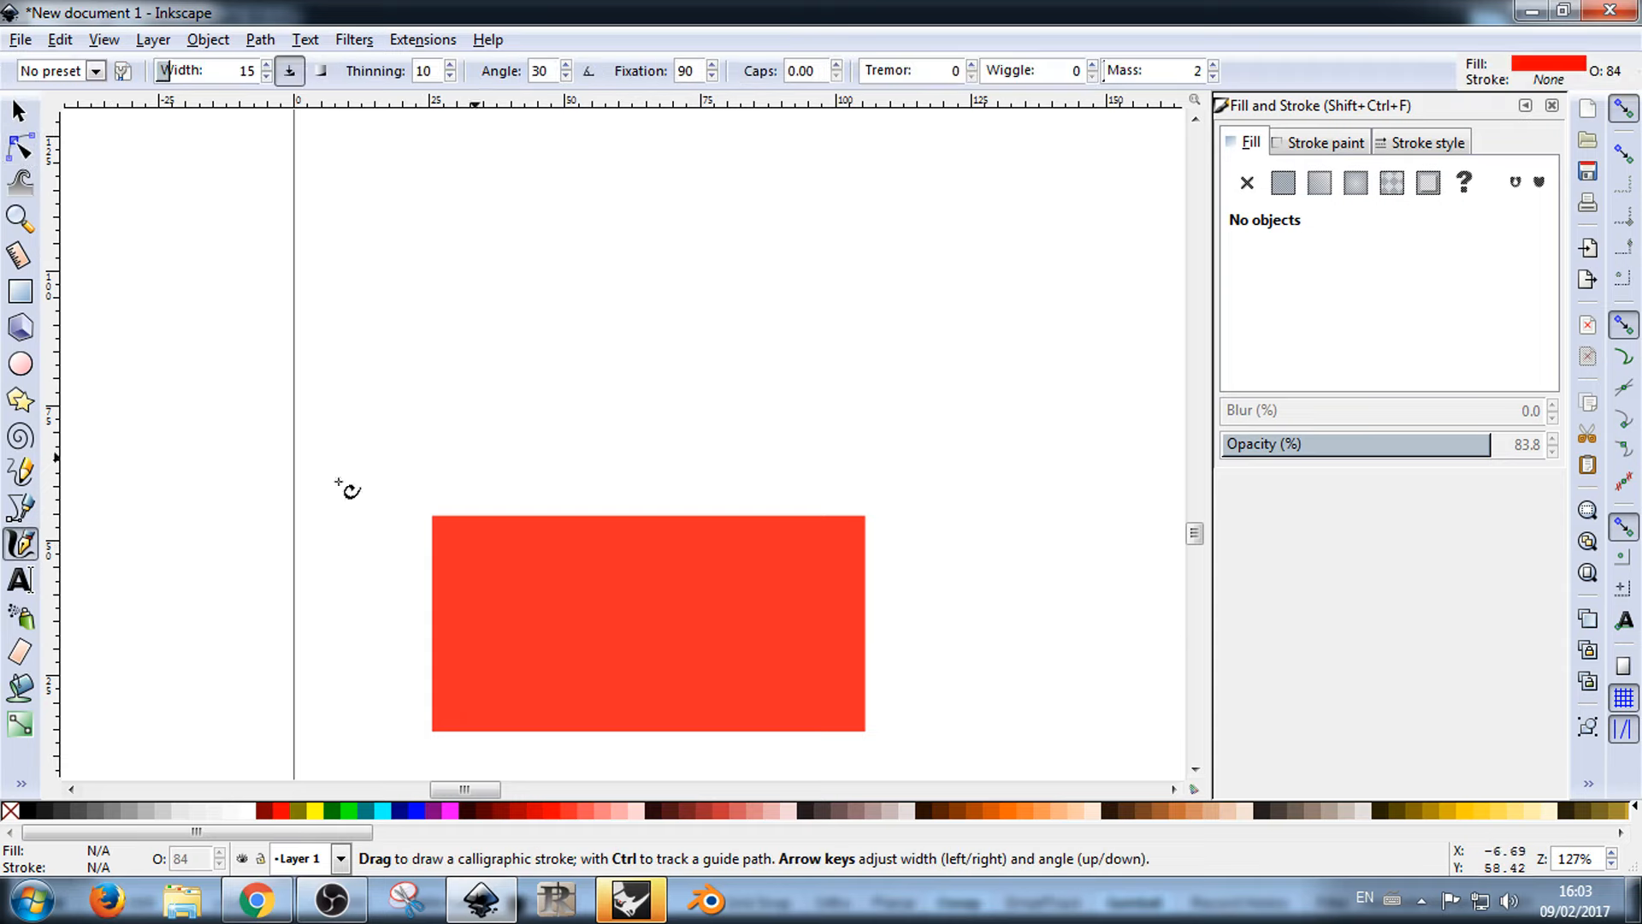
{"action": "left_click", "coordinate": [21, 508]}
{"action": "left_click", "coordinate": [1431, 143]}
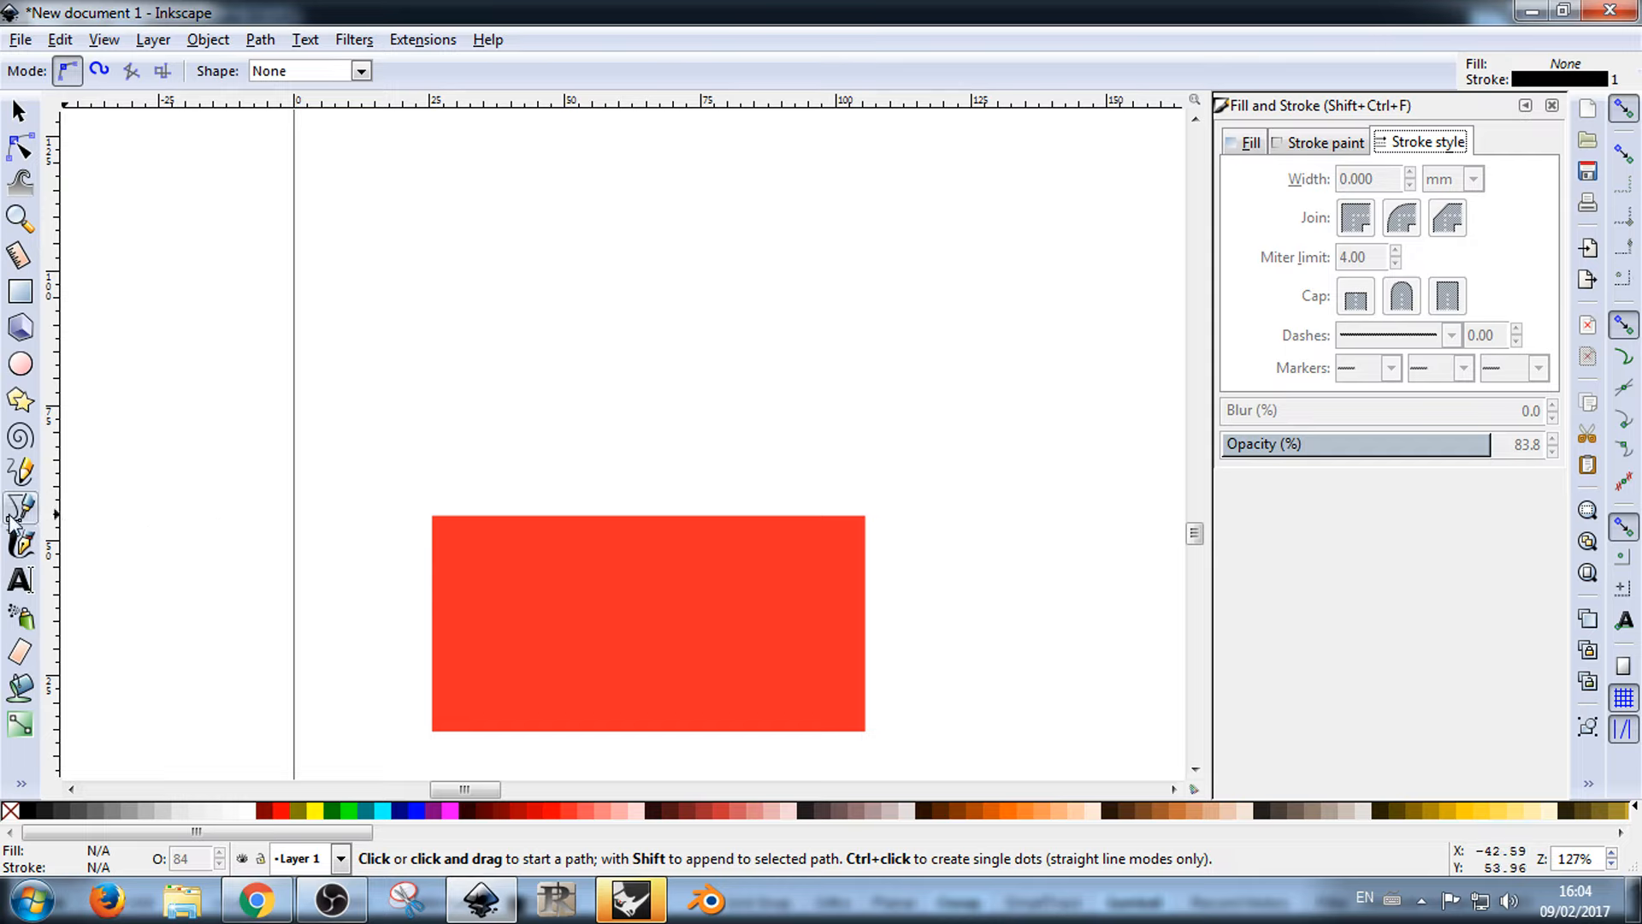
{"action": "left_click", "coordinate": [515, 328]}
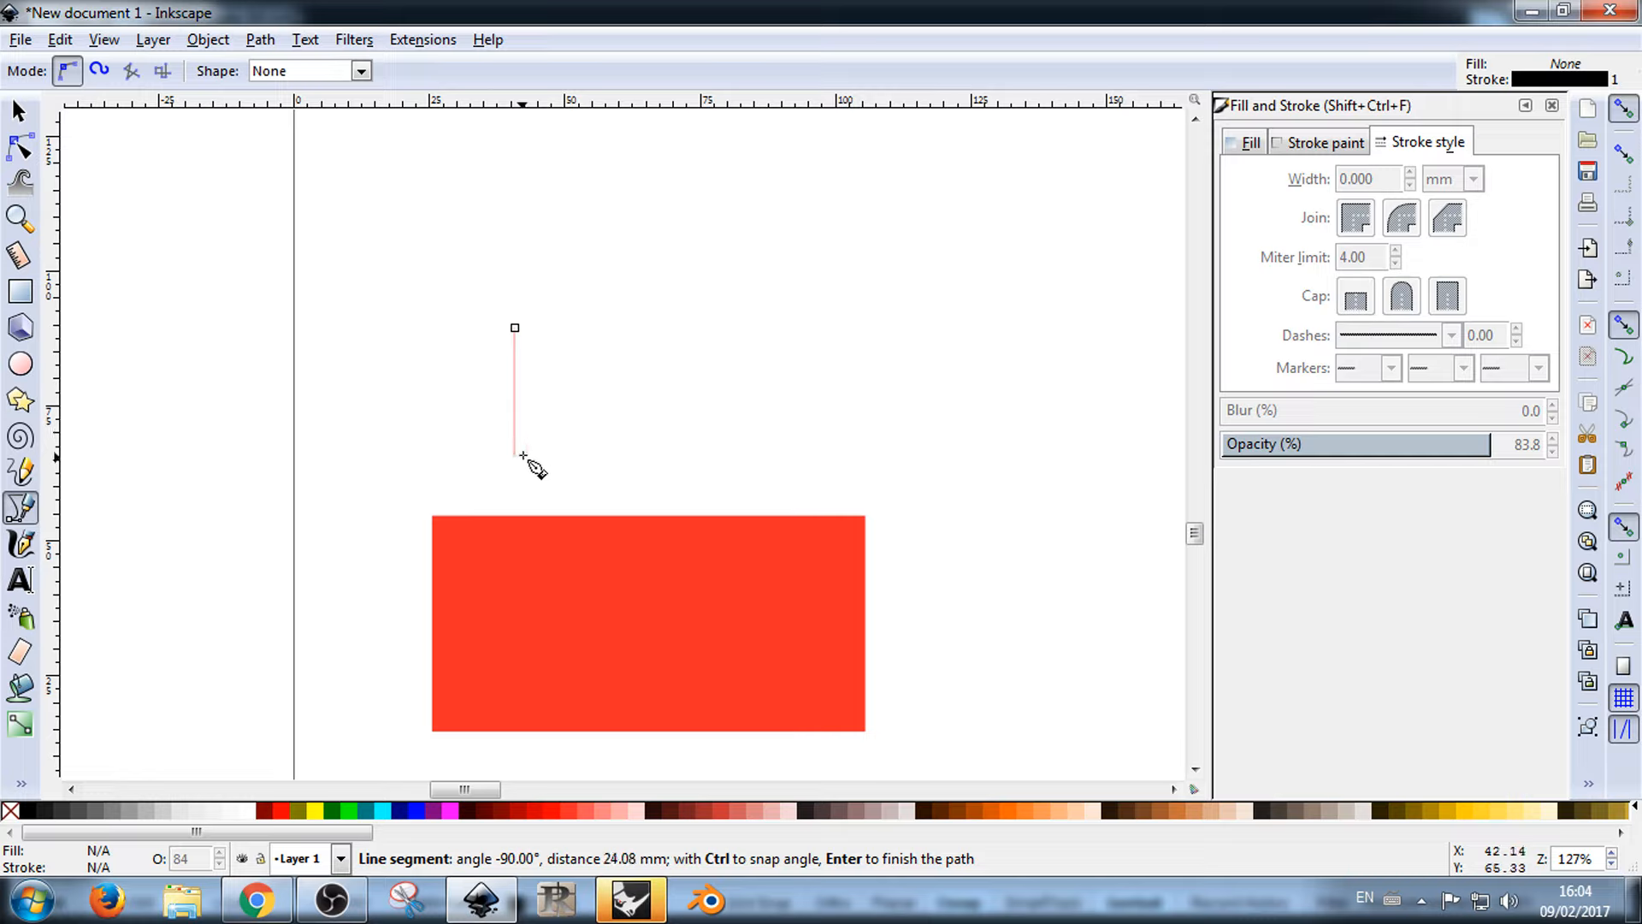
{"action": "left_click", "coordinate": [514, 497]}
{"action": "key", "text": "Return"}
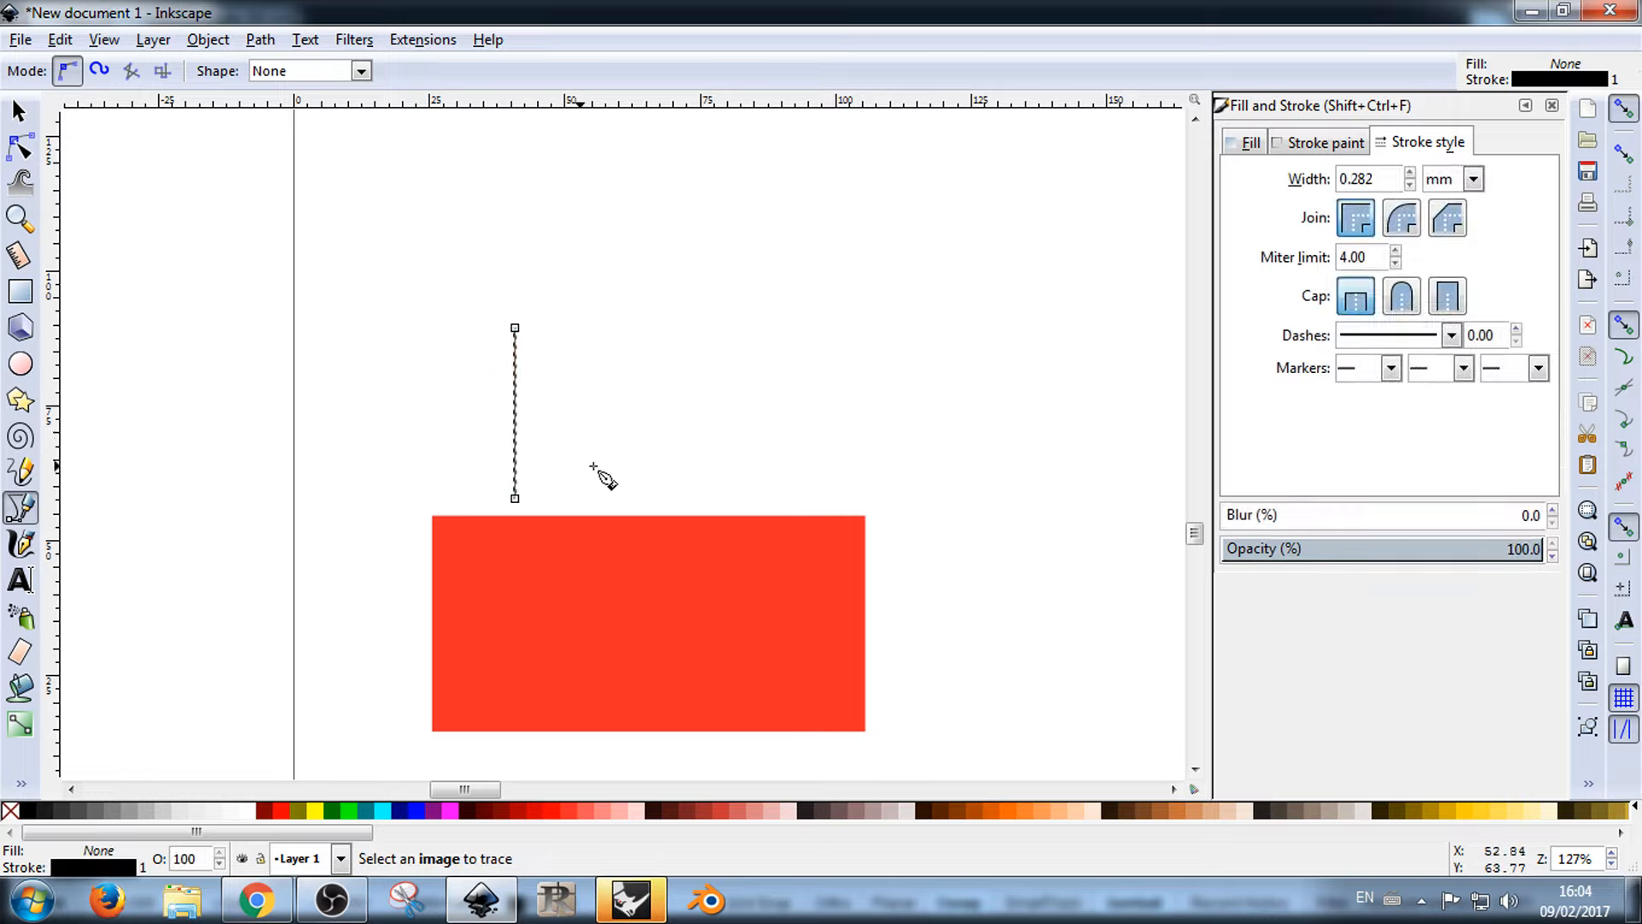
Step: Inspect the vertical line's thickness up close and set its stroke width to 5 mm
{"action": "scroll", "coordinate": [523, 353], "scroll_direction": "up", "scroll_amount": 4}
{"action": "scroll", "coordinate": [523, 352], "scroll_direction": "up", "scroll_amount": 6}
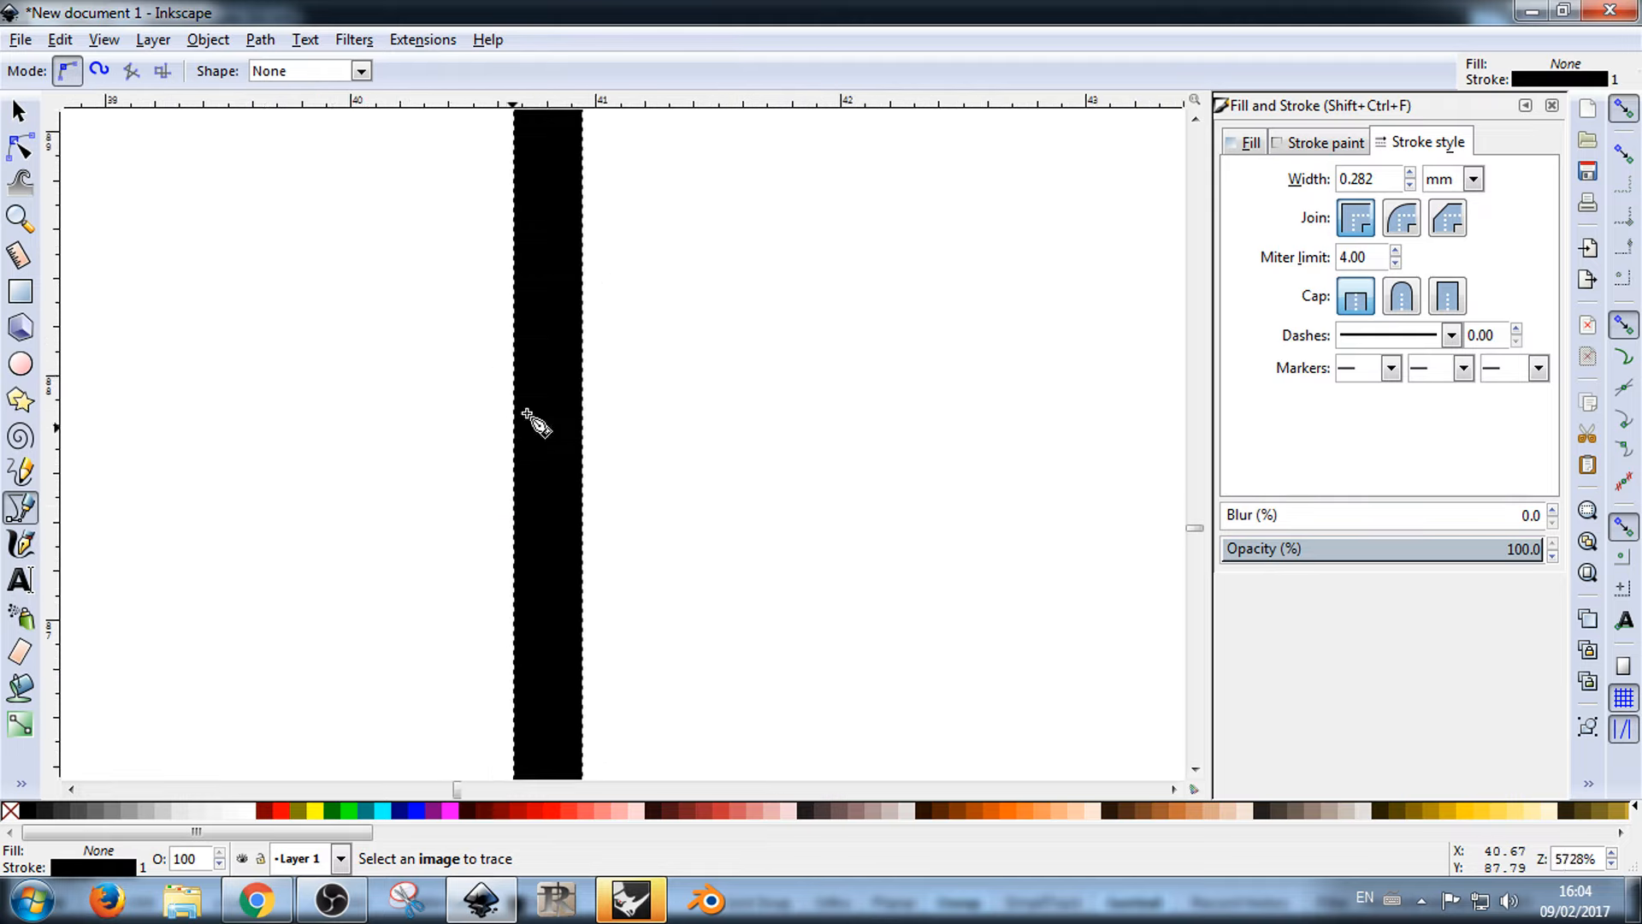
{"action": "scroll", "coordinate": [531, 410], "scroll_direction": "down", "scroll_amount": 5}
{"action": "left_click", "coordinate": [19, 111]}
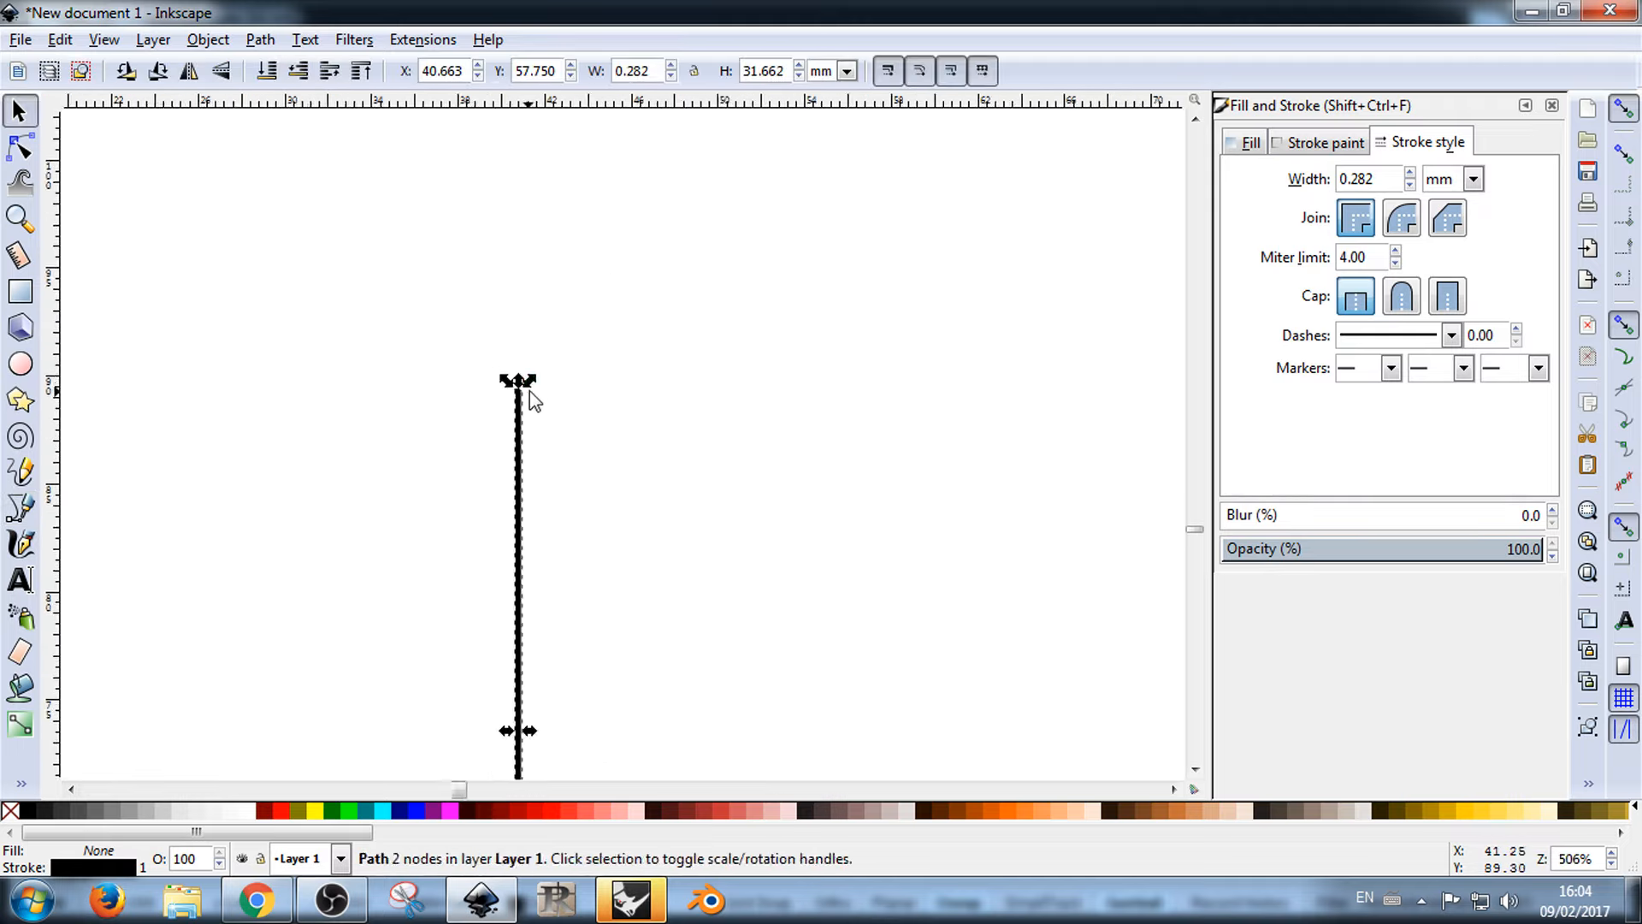
{"action": "scroll", "coordinate": [494, 383], "scroll_direction": "up", "scroll_amount": 8}
{"action": "scroll", "coordinate": [491, 359], "scroll_direction": "down", "scroll_amount": 4}
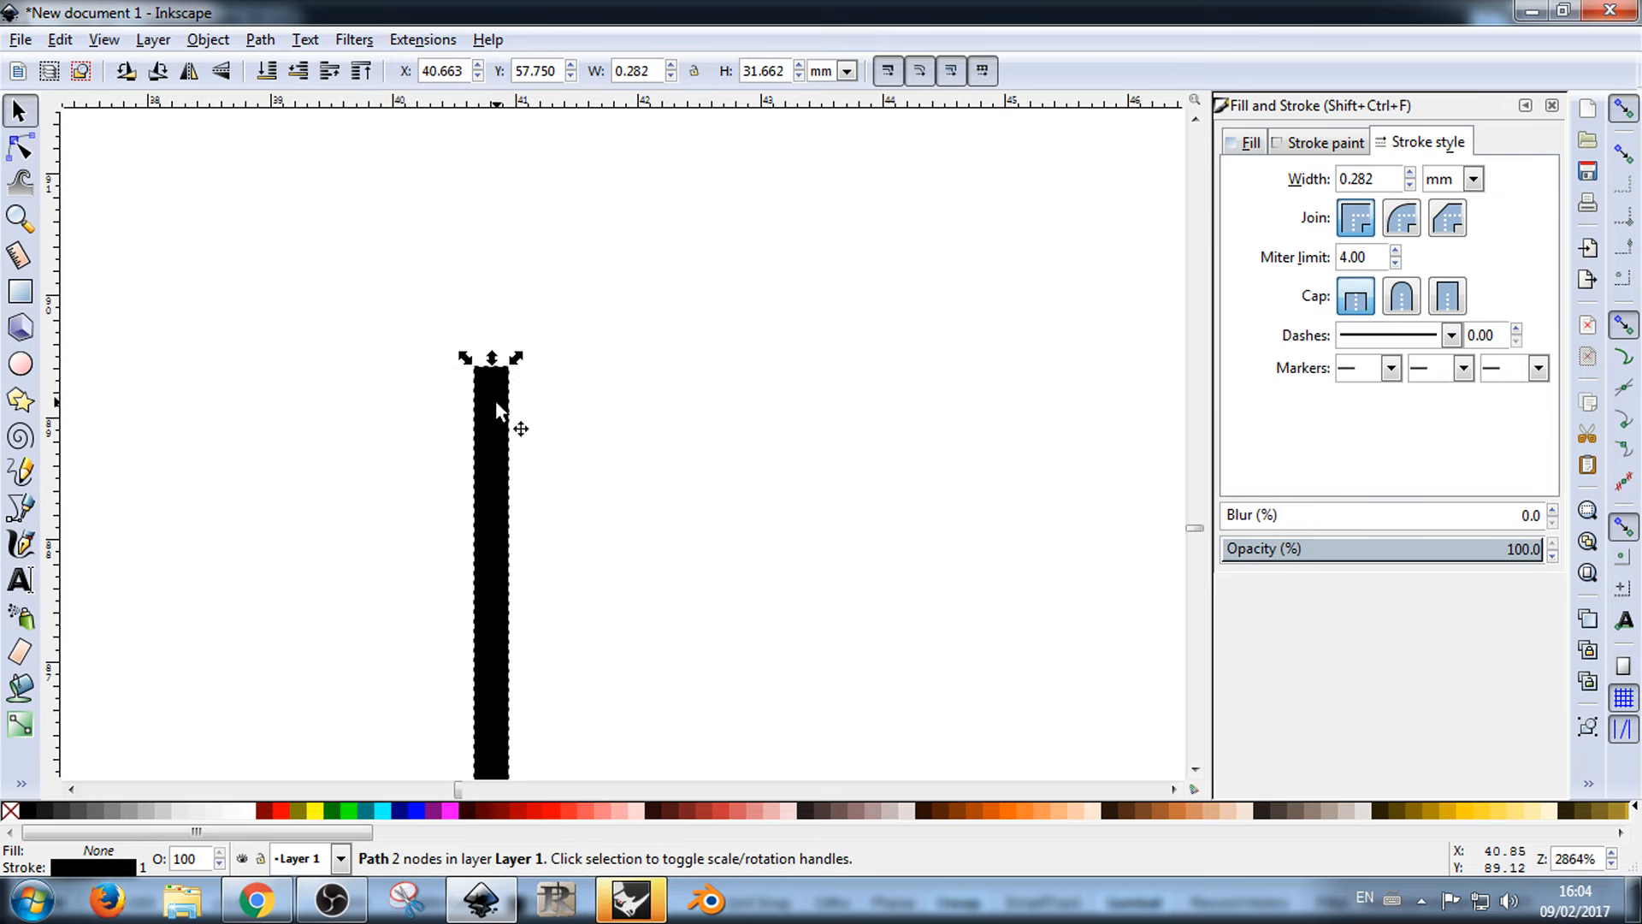
{"action": "left_click", "coordinate": [633, 387]}
{"action": "left_click", "coordinate": [501, 399]}
{"action": "left_click_drag", "start_coordinate": [1375, 179], "coordinate": [1293, 186]}
{"action": "type", "text": "5"}
{"action": "key", "text": "Return"}
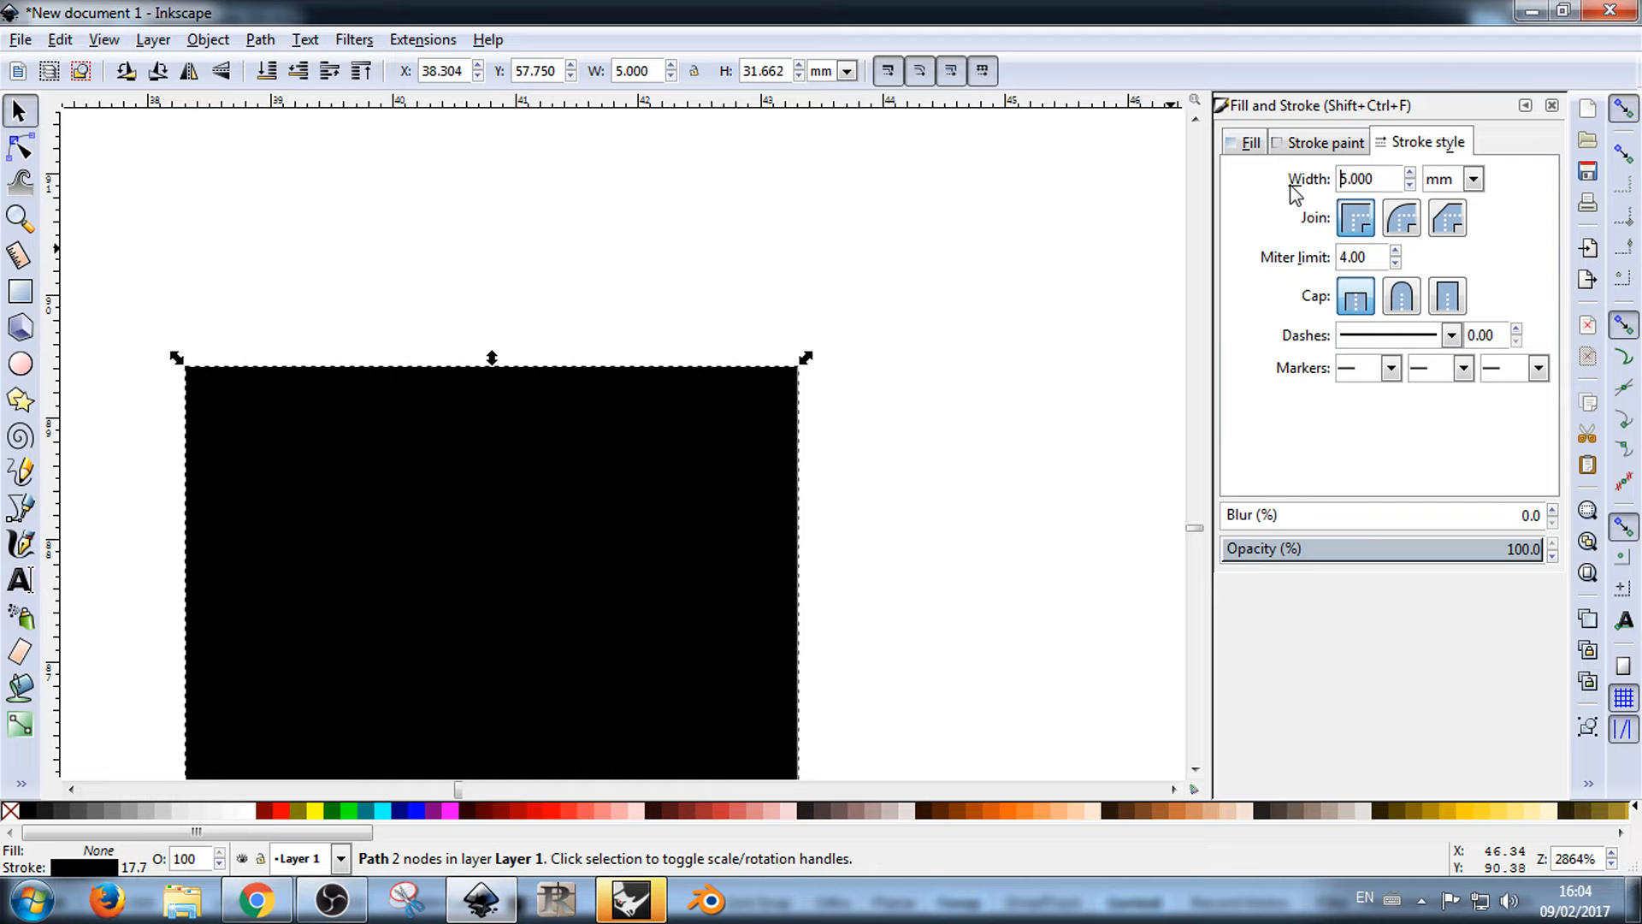
{"action": "left_click", "coordinate": [1397, 523]}
{"action": "left_click", "coordinate": [990, 502]}
Step: Move the thick black line across the red rectangle's upper edge near its left end, at about X 34 mm, Y 36 mm
{"action": "scroll", "coordinate": [453, 307], "scroll_direction": "down", "scroll_amount": 1}
{"action": "scroll", "coordinate": [469, 325], "scroll_direction": "down", "scroll_amount": 7}
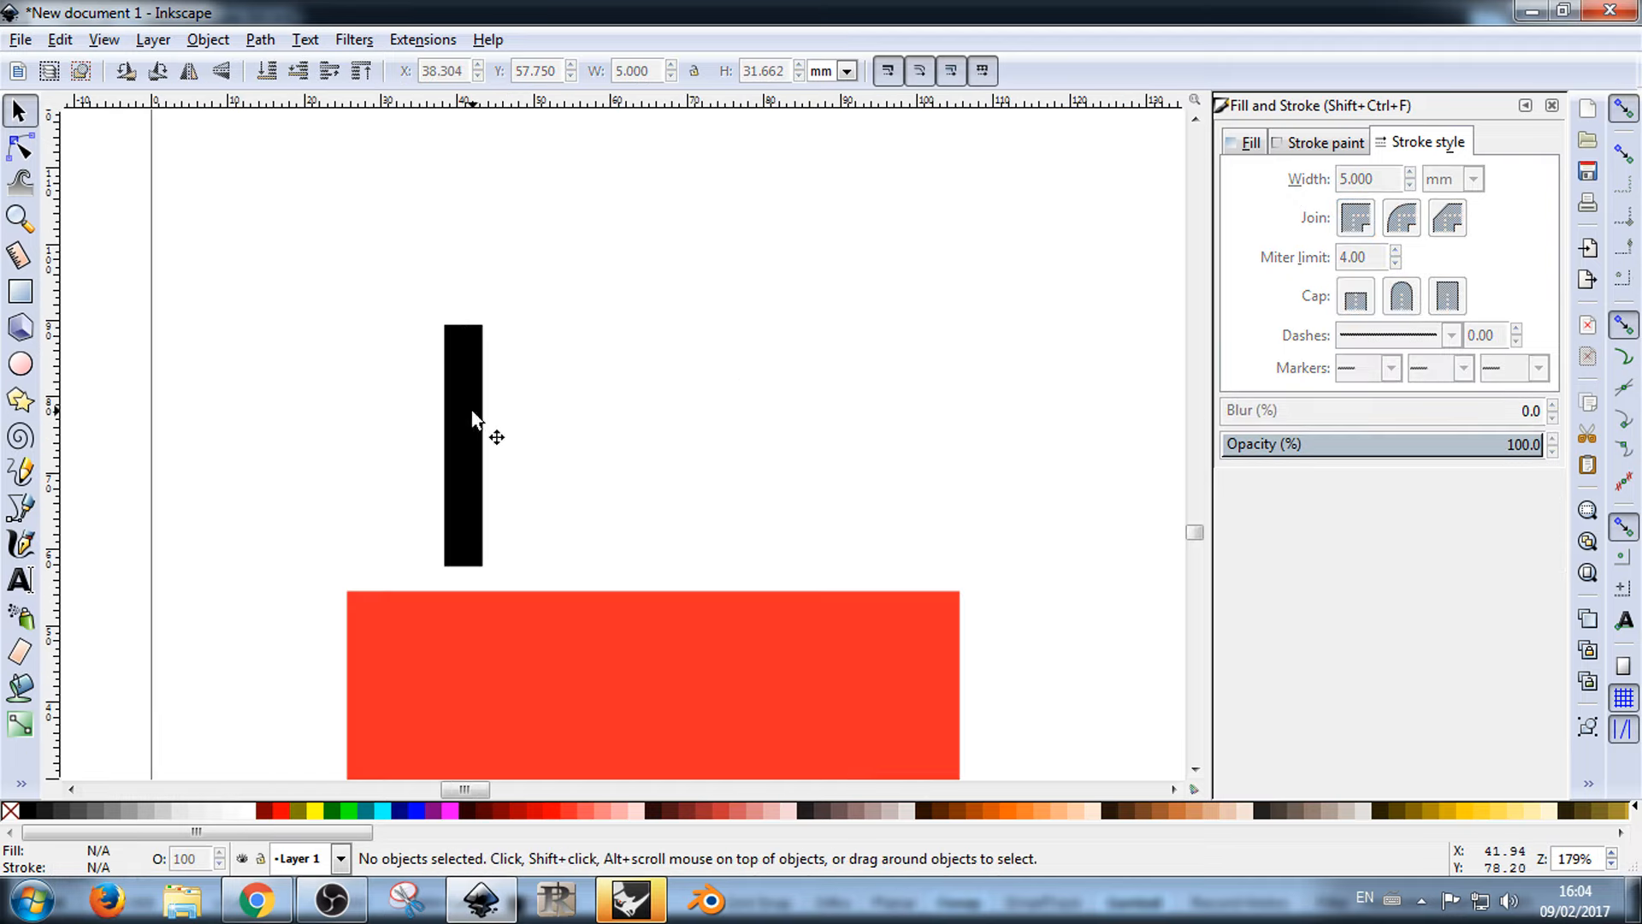
{"action": "mouse_move", "coordinate": [472, 425]}
{"action": "left_mouse_down"}
{"action": "mouse_move", "coordinate": [438, 513]}
{"action": "mouse_move", "coordinate": [437, 584]}
{"action": "left_mouse_up"}
{"action": "left_click", "coordinate": [524, 495]}
{"action": "left_click", "coordinate": [429, 516]}
{"action": "left_click", "coordinate": [549, 485]}
{"action": "scroll", "coordinate": [399, 469], "scroll_direction": "down", "scroll_amount": 10}
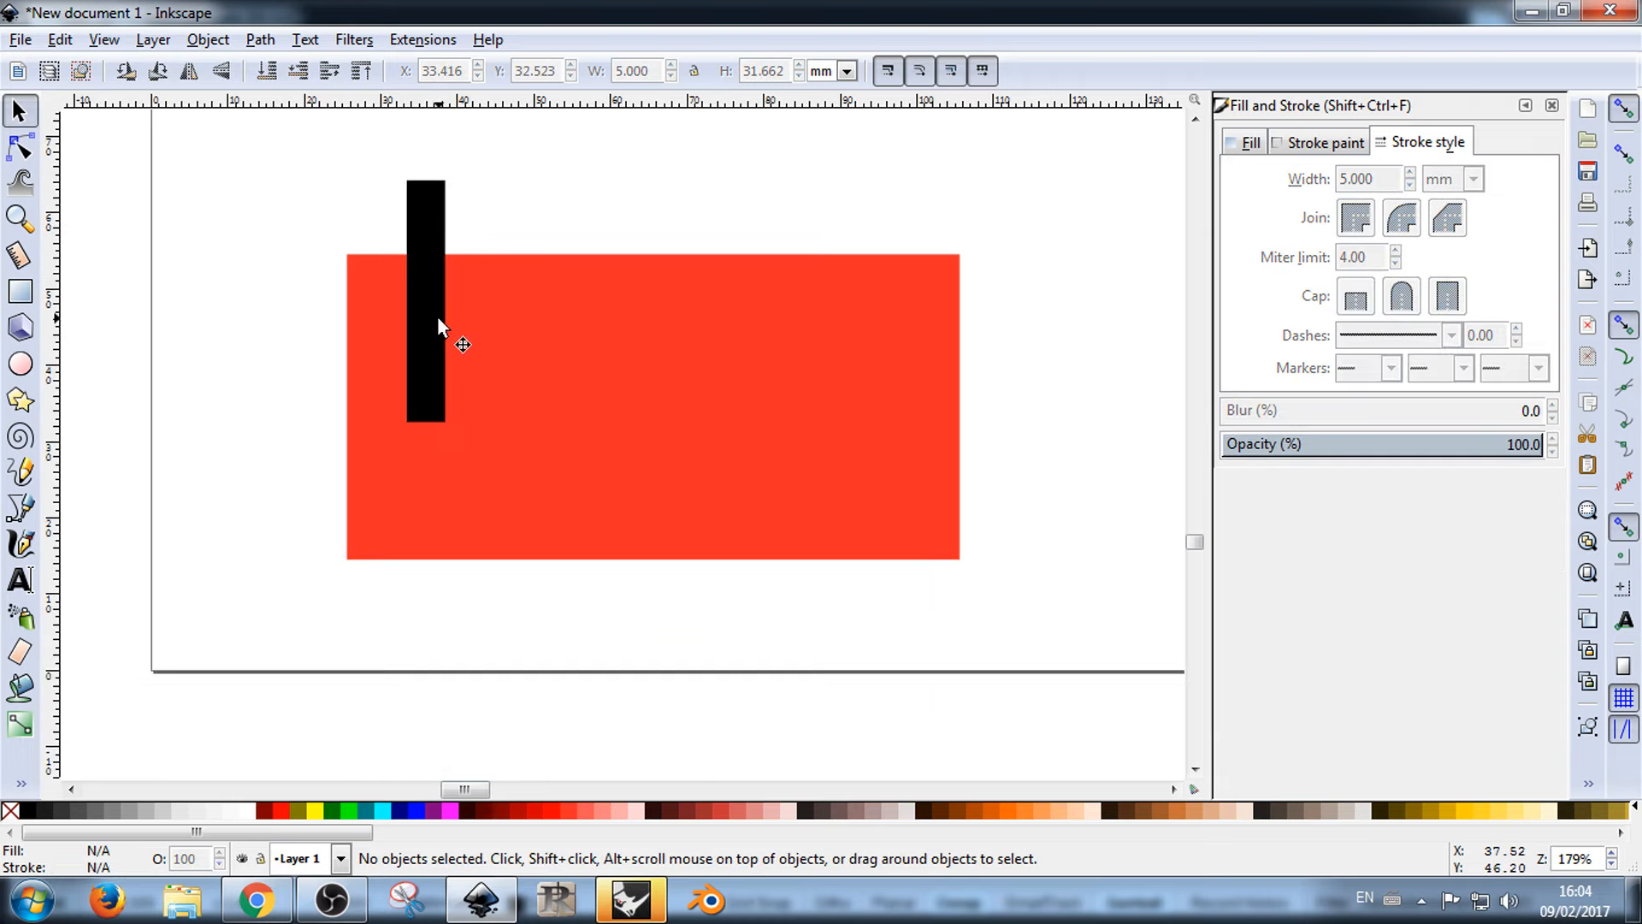
{"action": "left_click_drag", "start_coordinate": [439, 306], "coordinate": [441, 276]}
{"action": "left_click", "coordinate": [578, 215]}
{"action": "left_click", "coordinate": [432, 221]}
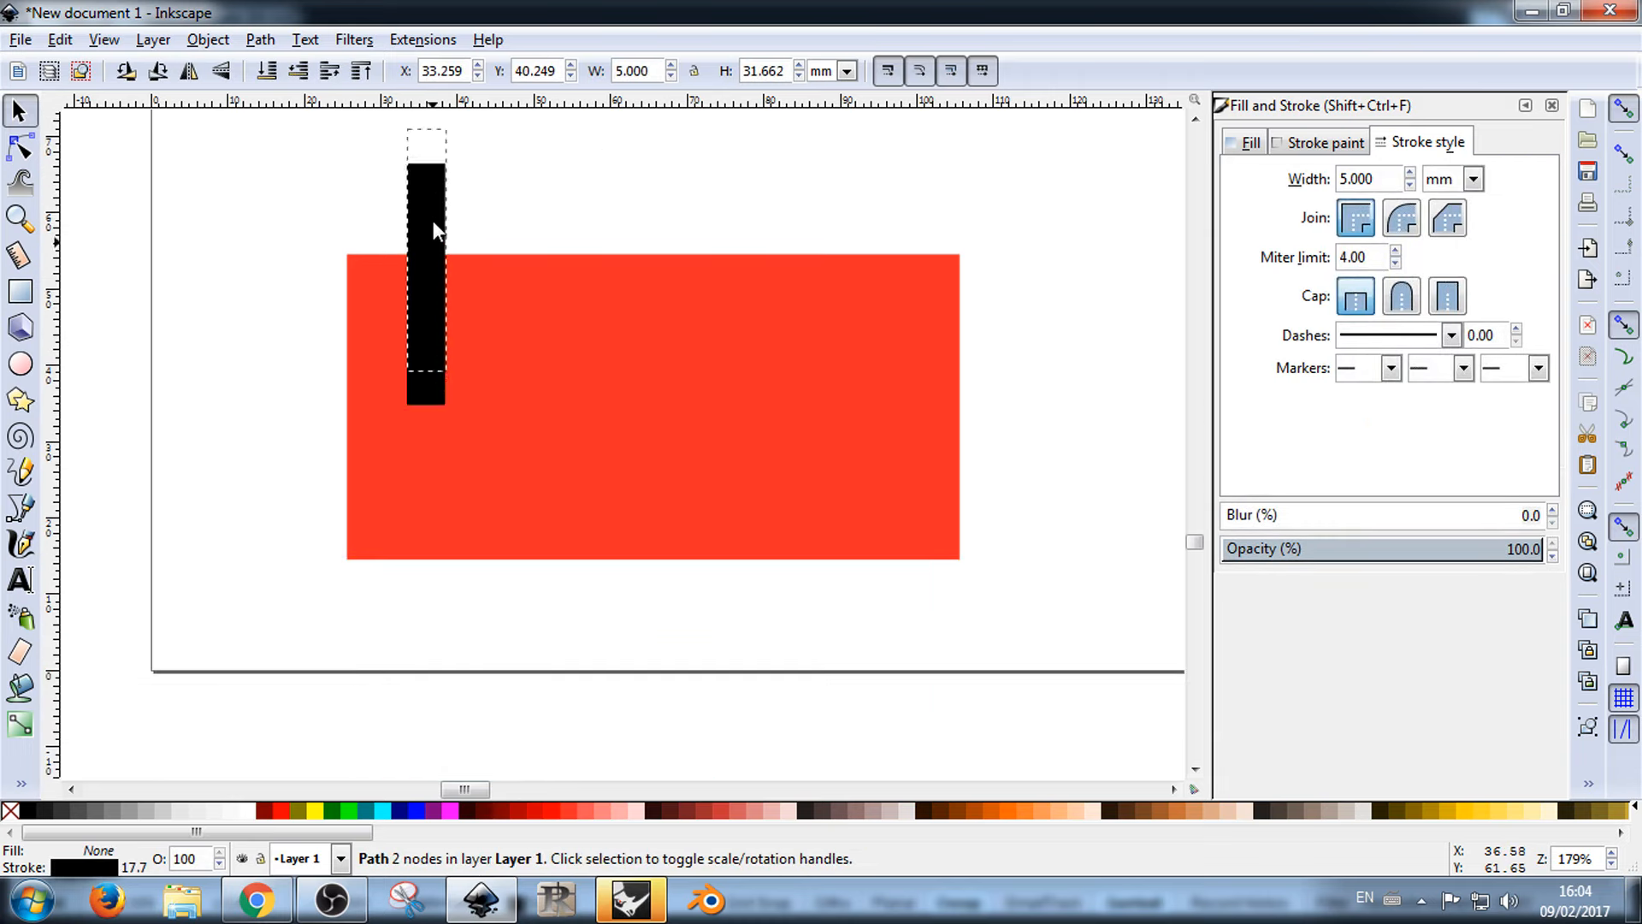
{"action": "left_click_drag", "start_coordinate": [432, 221], "coordinate": [434, 233]}
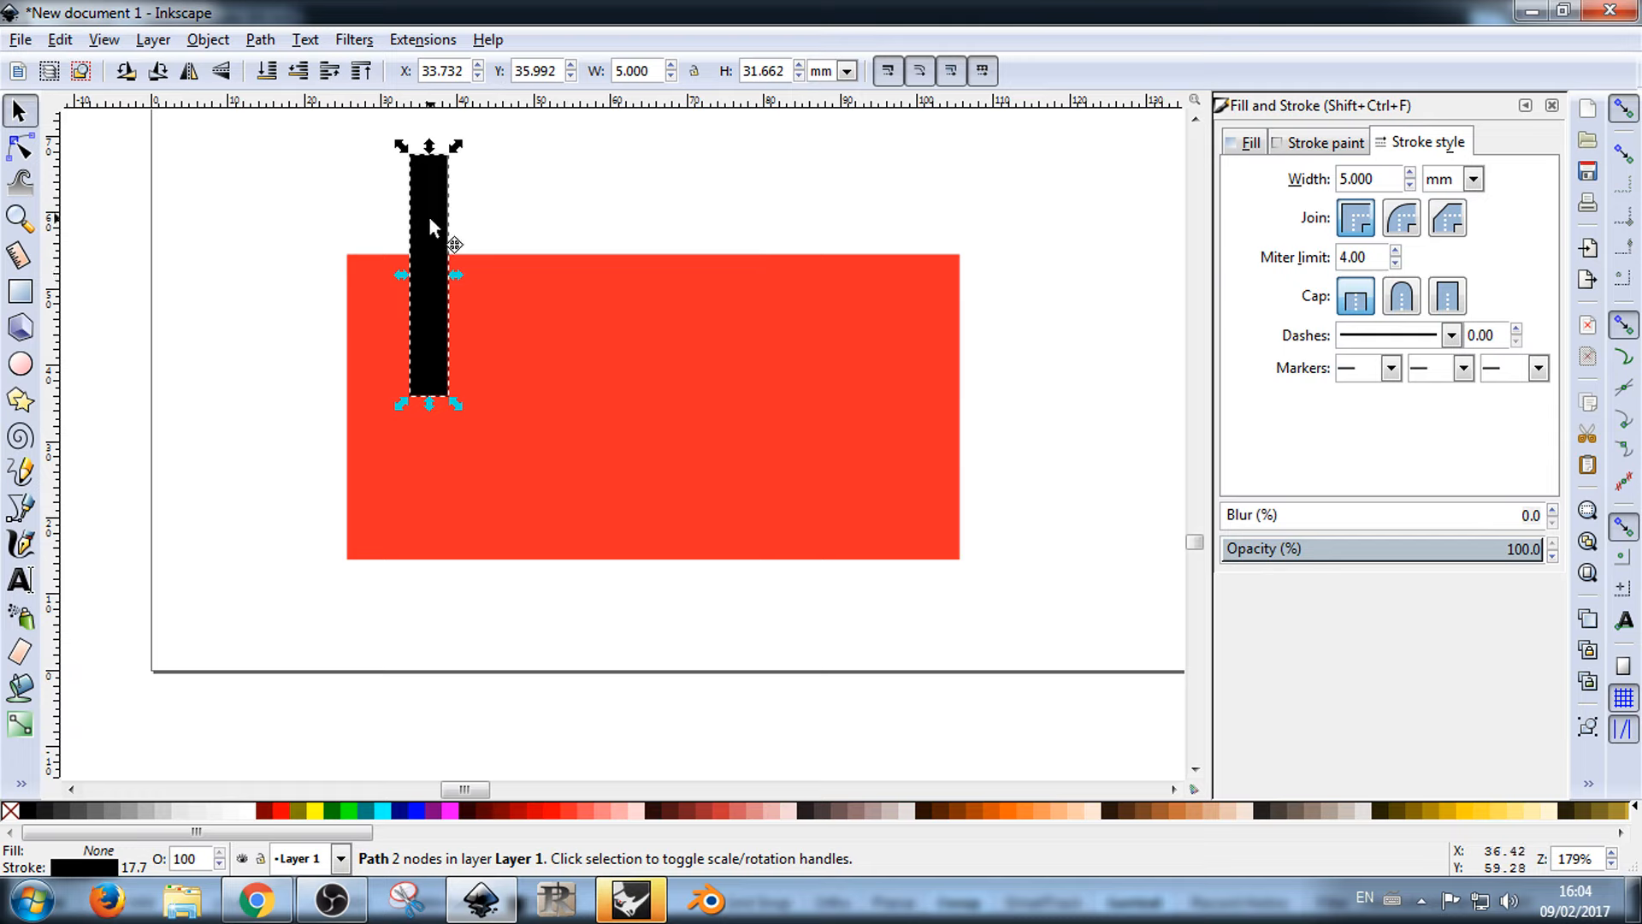
Step: Set the black line's stroke width to 3.5 mm and deselect it
{"action": "left_click", "coordinate": [568, 209]}
{"action": "left_click", "coordinate": [439, 183]}
{"action": "left_click_drag", "start_coordinate": [1389, 178], "coordinate": [1317, 178]}
{"action": "type", "text": "3.5"}
{"action": "key", "text": "Return"}
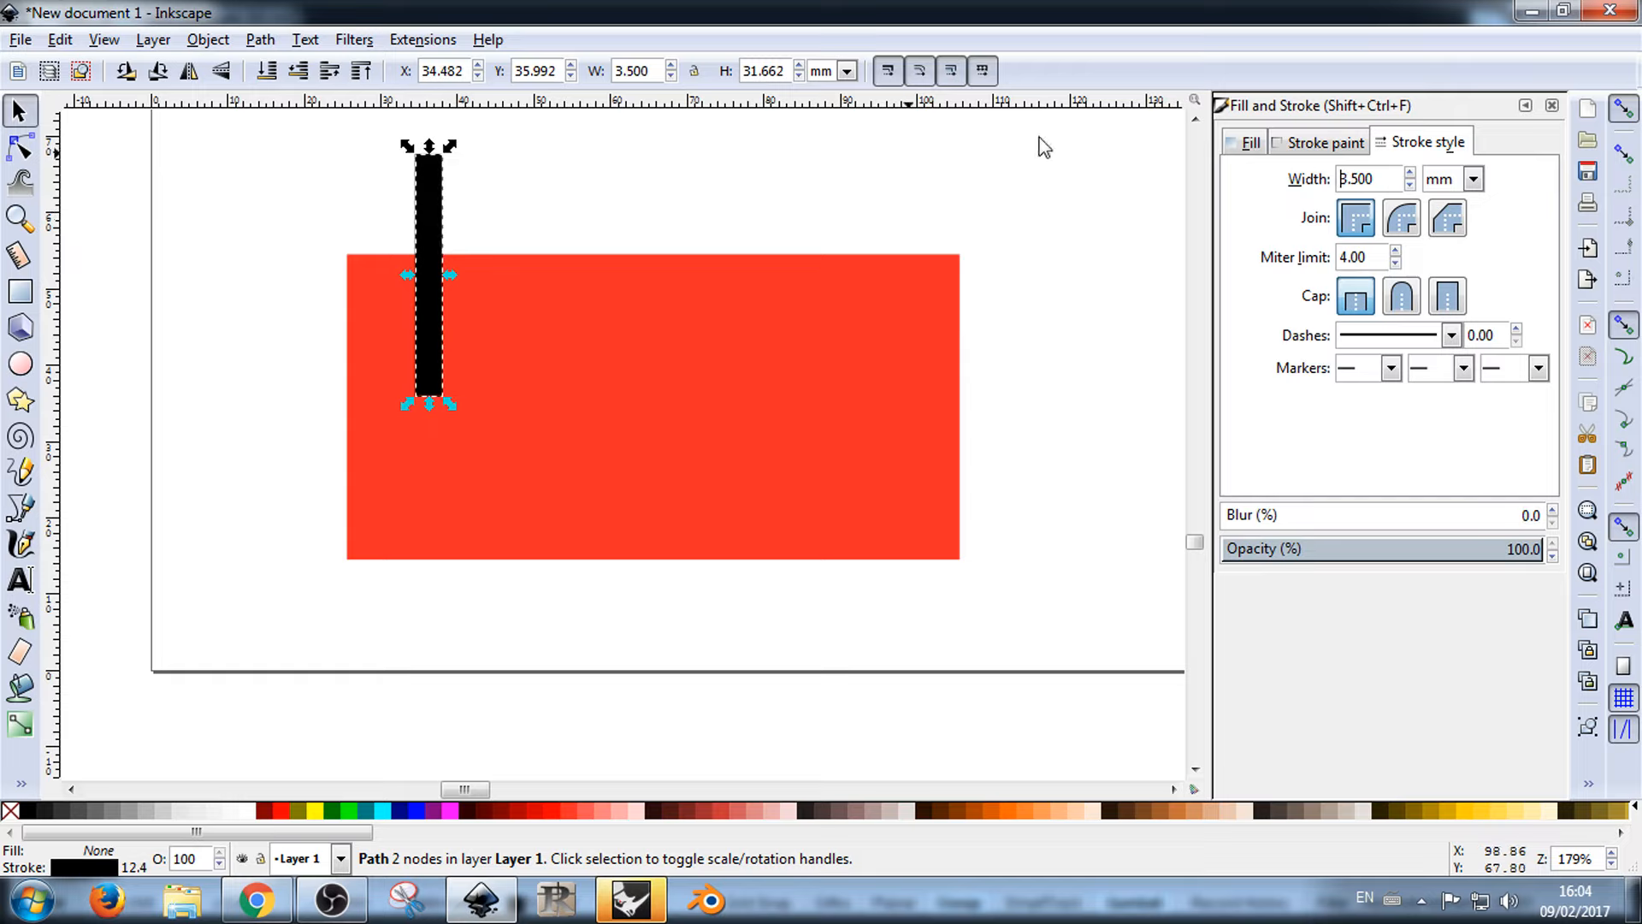
{"action": "left_click", "coordinate": [659, 233]}
Step: Duplicate the 3.5 mm line until there are six, and spread them in a rough row above the red rectangle
{"action": "left_click", "coordinate": [437, 222]}
{"action": "key", "text": "ctrl+d"}
{"action": "left_click_drag", "start_coordinate": [445, 227], "coordinate": [658, 173]}
{"action": "key", "text": "ctrl+d"}
{"action": "key", "text": "ctrl+d"}
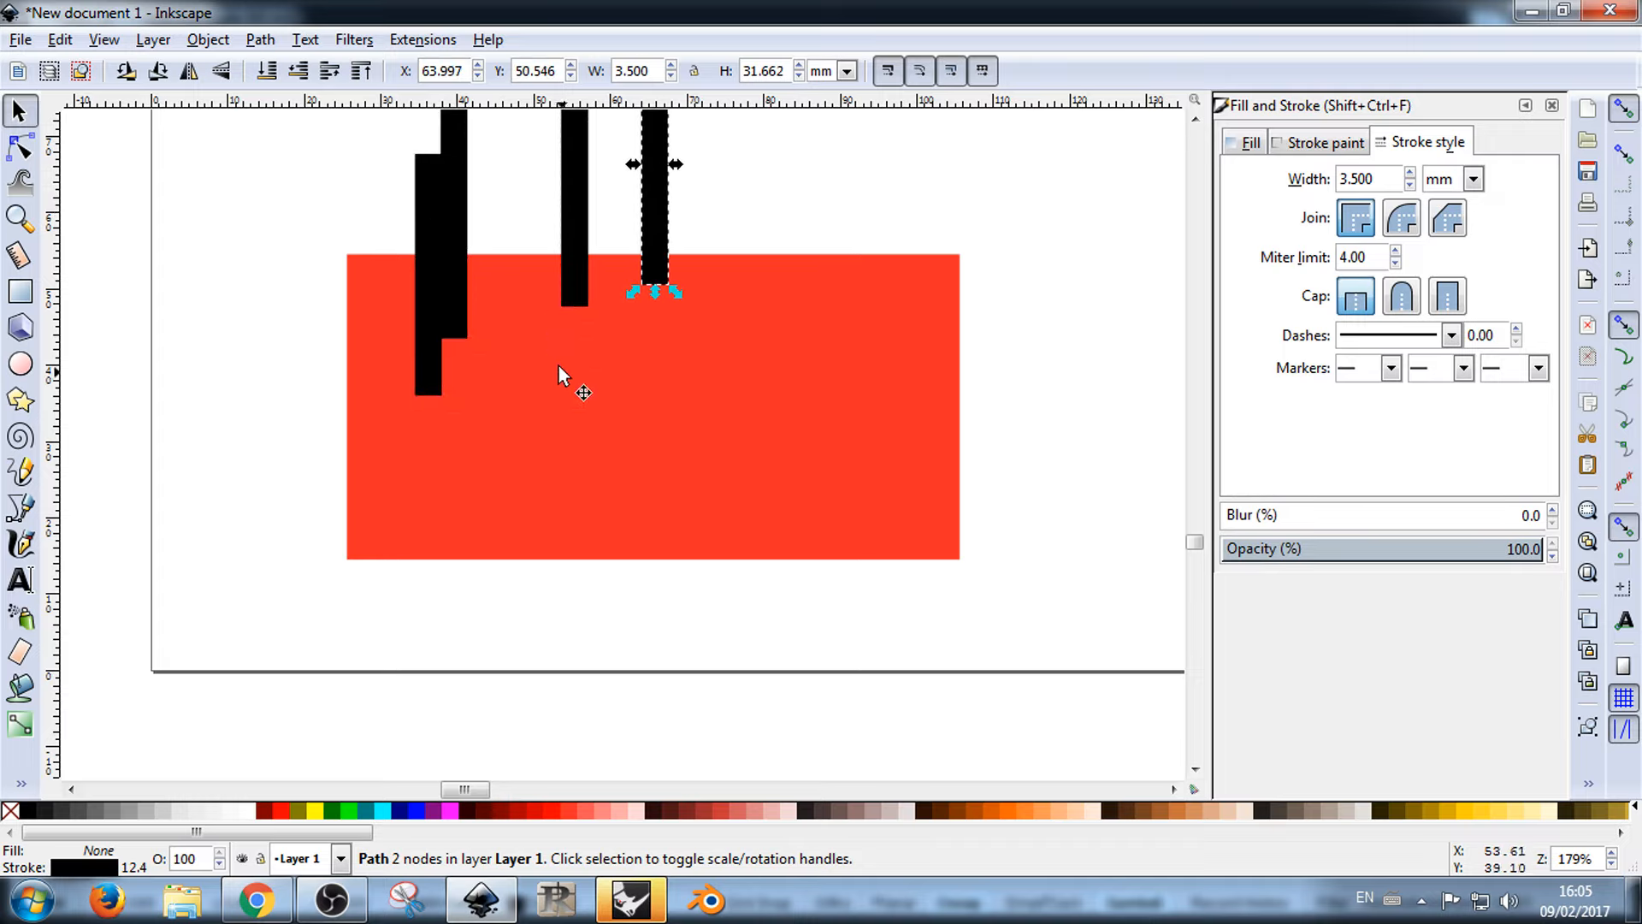
{"action": "scroll", "coordinate": [576, 453], "scroll_direction": "down", "scroll_amount": 3}
{"action": "left_click", "coordinate": [747, 246]}
{"action": "left_click_drag", "start_coordinate": [512, 357], "coordinate": [672, 326]}
{"action": "mouse_move", "coordinate": [573, 344]}
{"action": "left_mouse_down"}
{"action": "mouse_move", "coordinate": [589, 326]}
{"action": "mouse_move", "coordinate": [637, 341]}
{"action": "left_mouse_up"}
{"action": "left_click", "coordinate": [670, 301]}
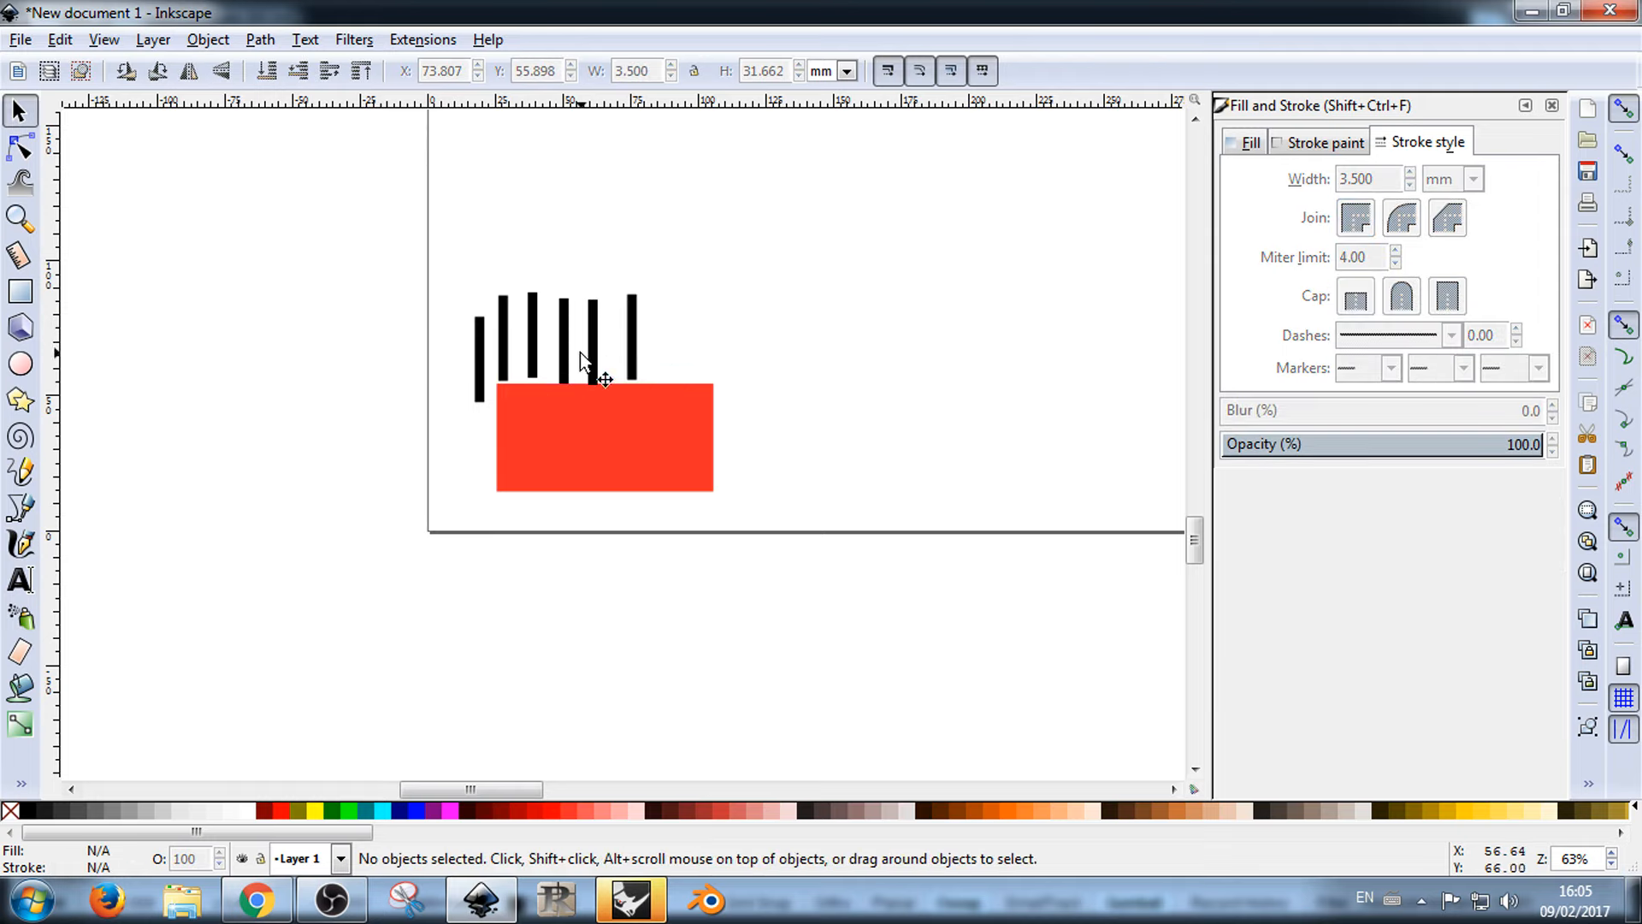
Step: Align the six lines' bottom edges to the selection area's top edge and distribute their centers evenly in the horizontal direction
{"action": "scroll", "coordinate": [575, 370], "scroll_direction": "up", "scroll_amount": 2}
{"action": "left_click_drag", "start_coordinate": [345, 175], "coordinate": [757, 476]}
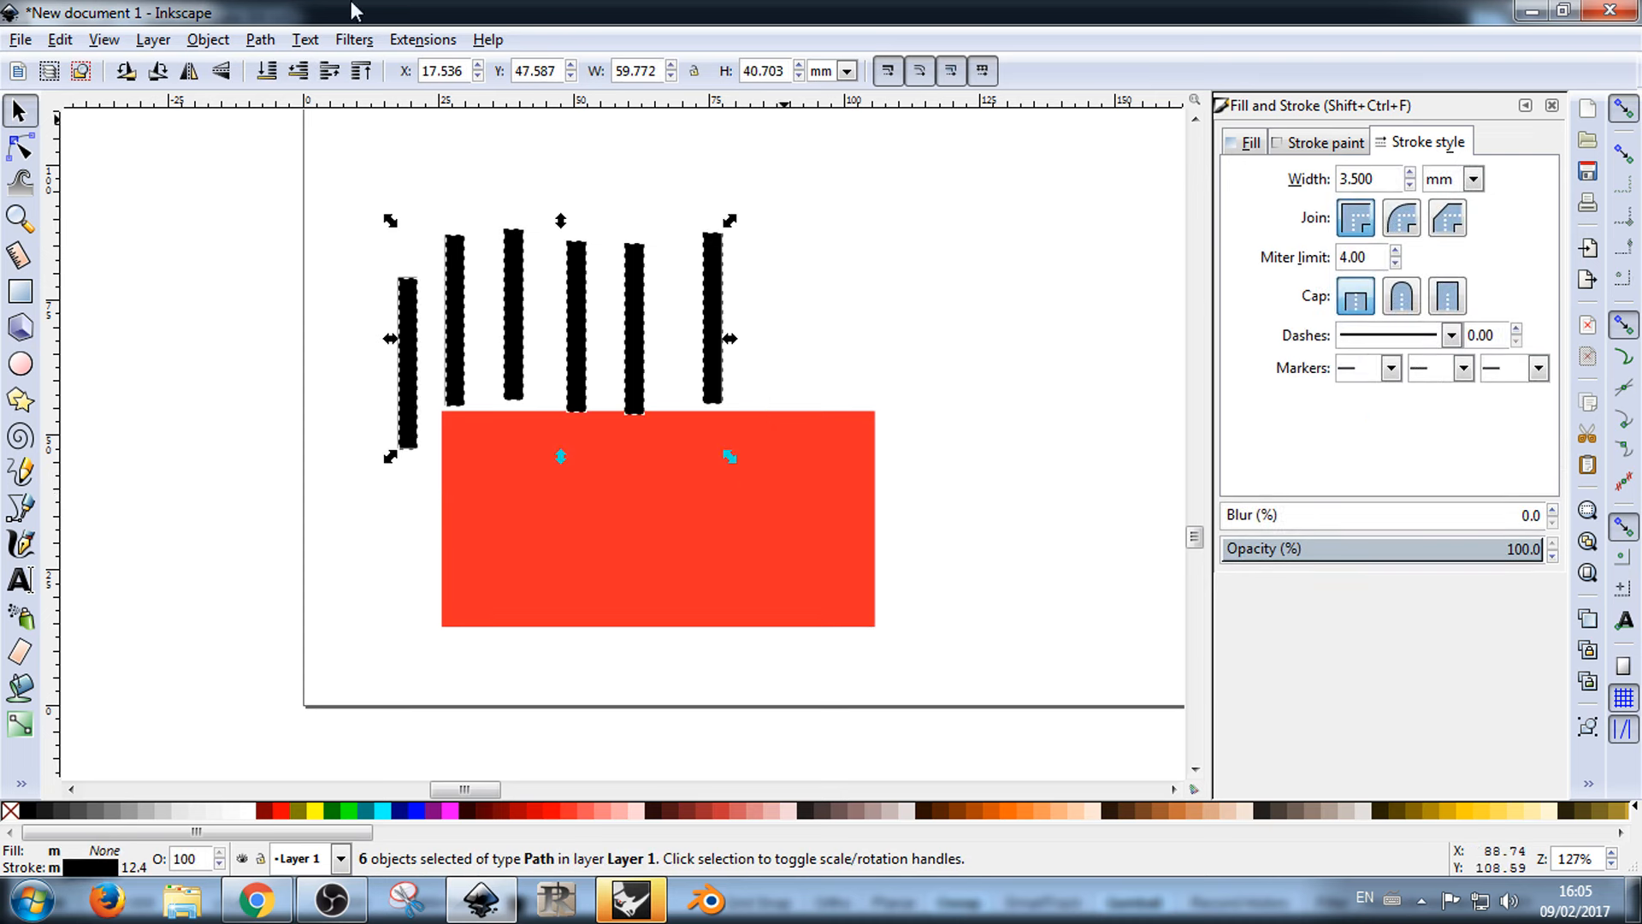
{"action": "left_click", "coordinate": [208, 42]}
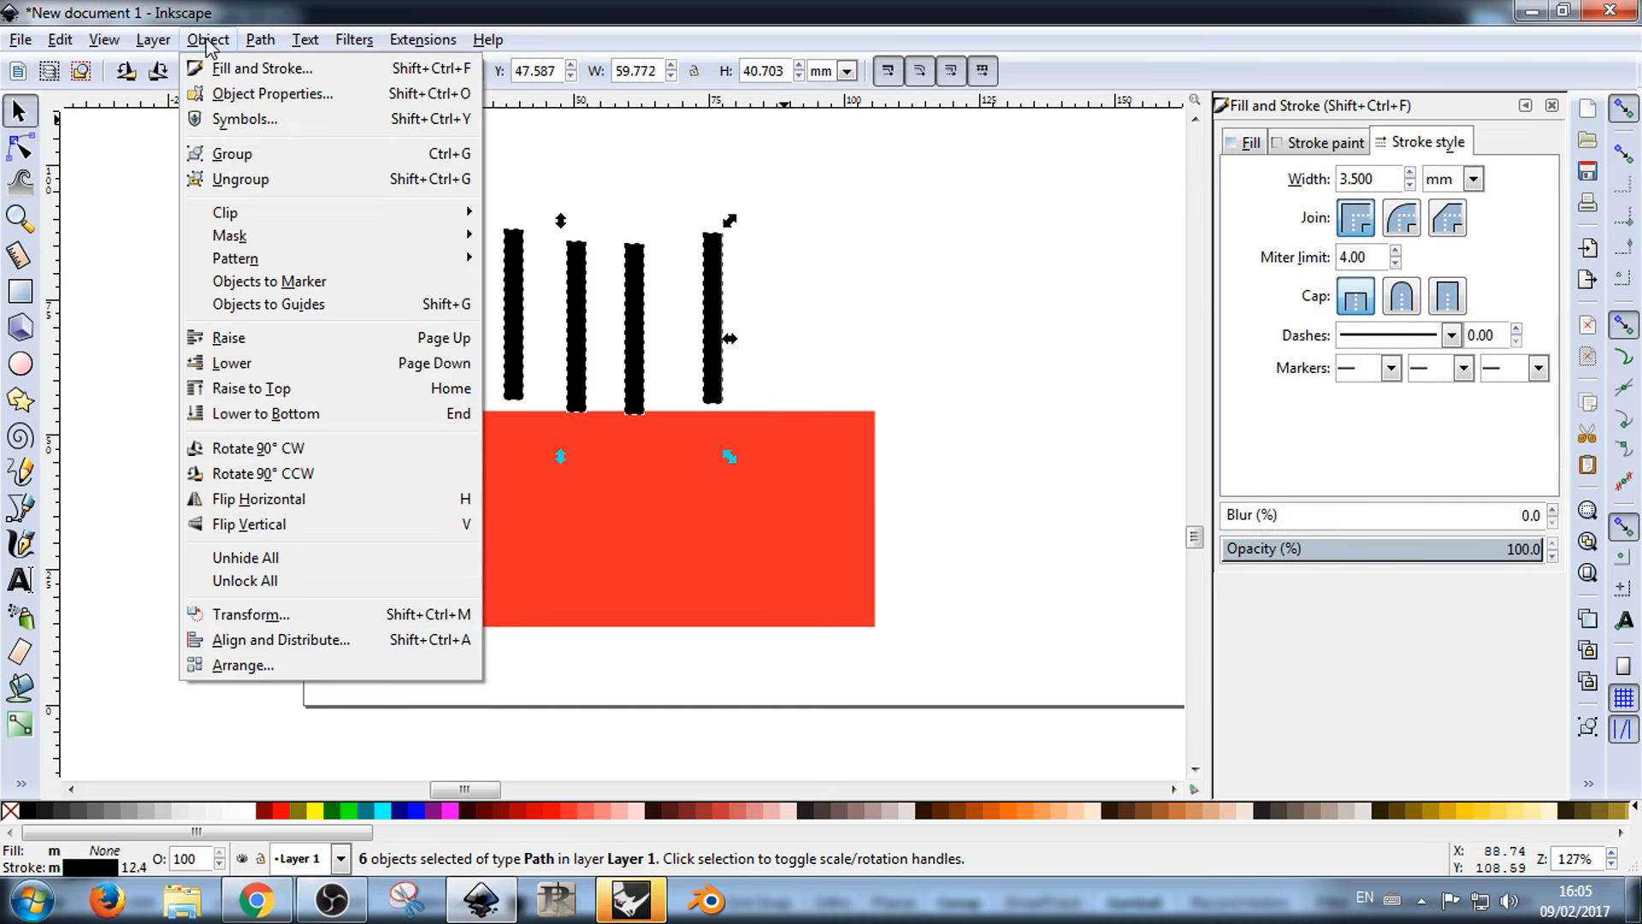
{"action": "left_click", "coordinate": [283, 640]}
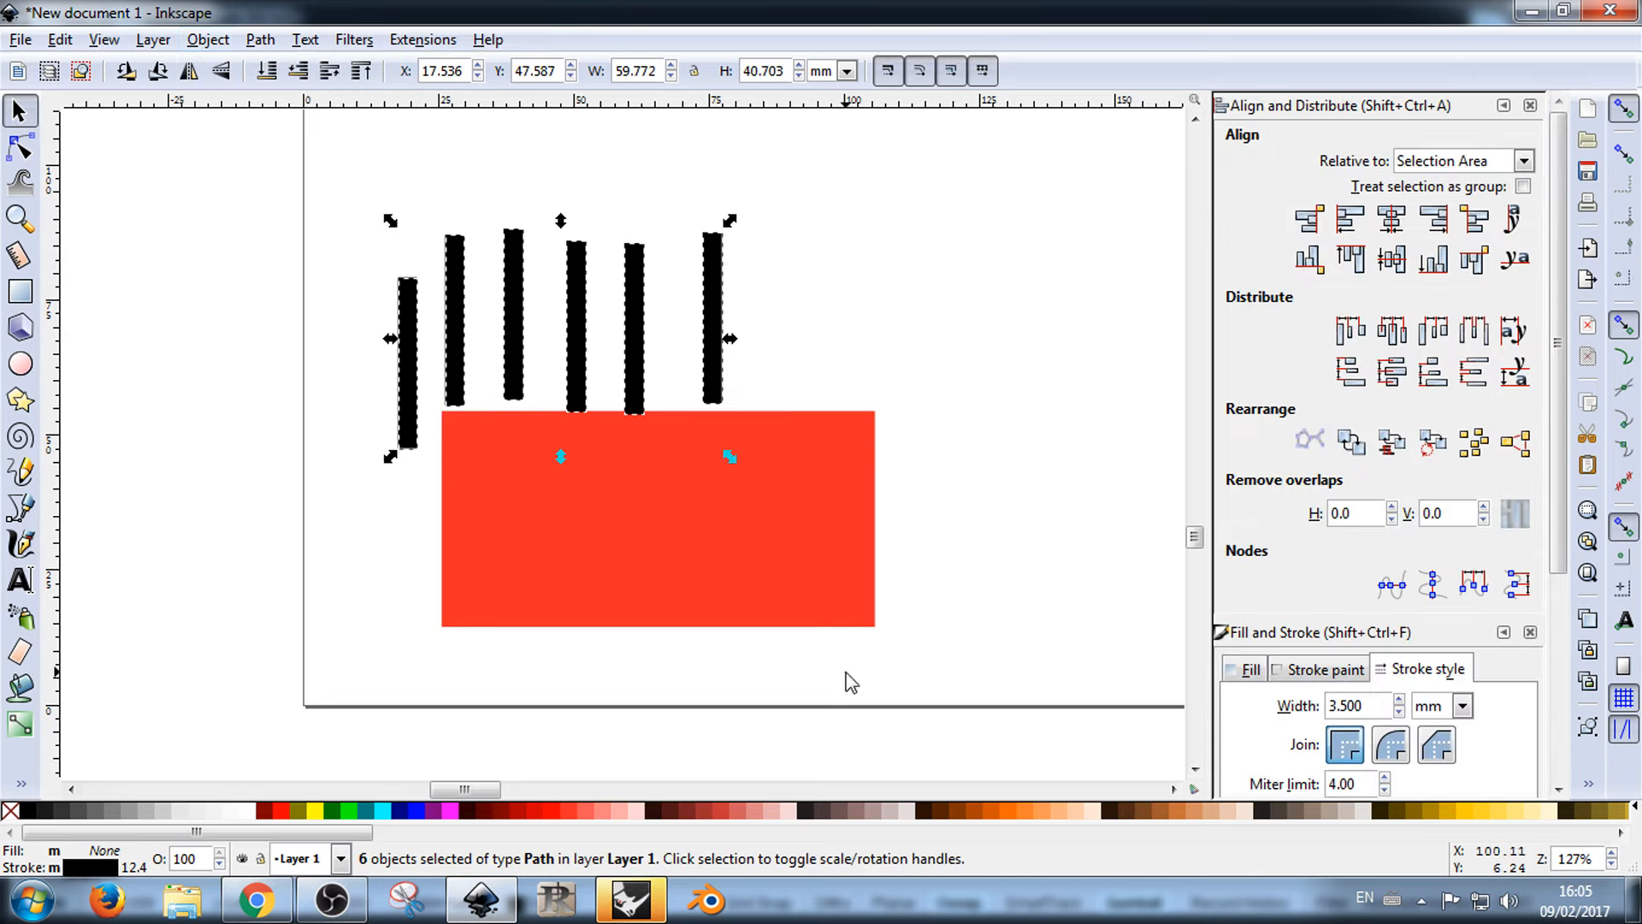
{"action": "left_click", "coordinate": [1315, 258]}
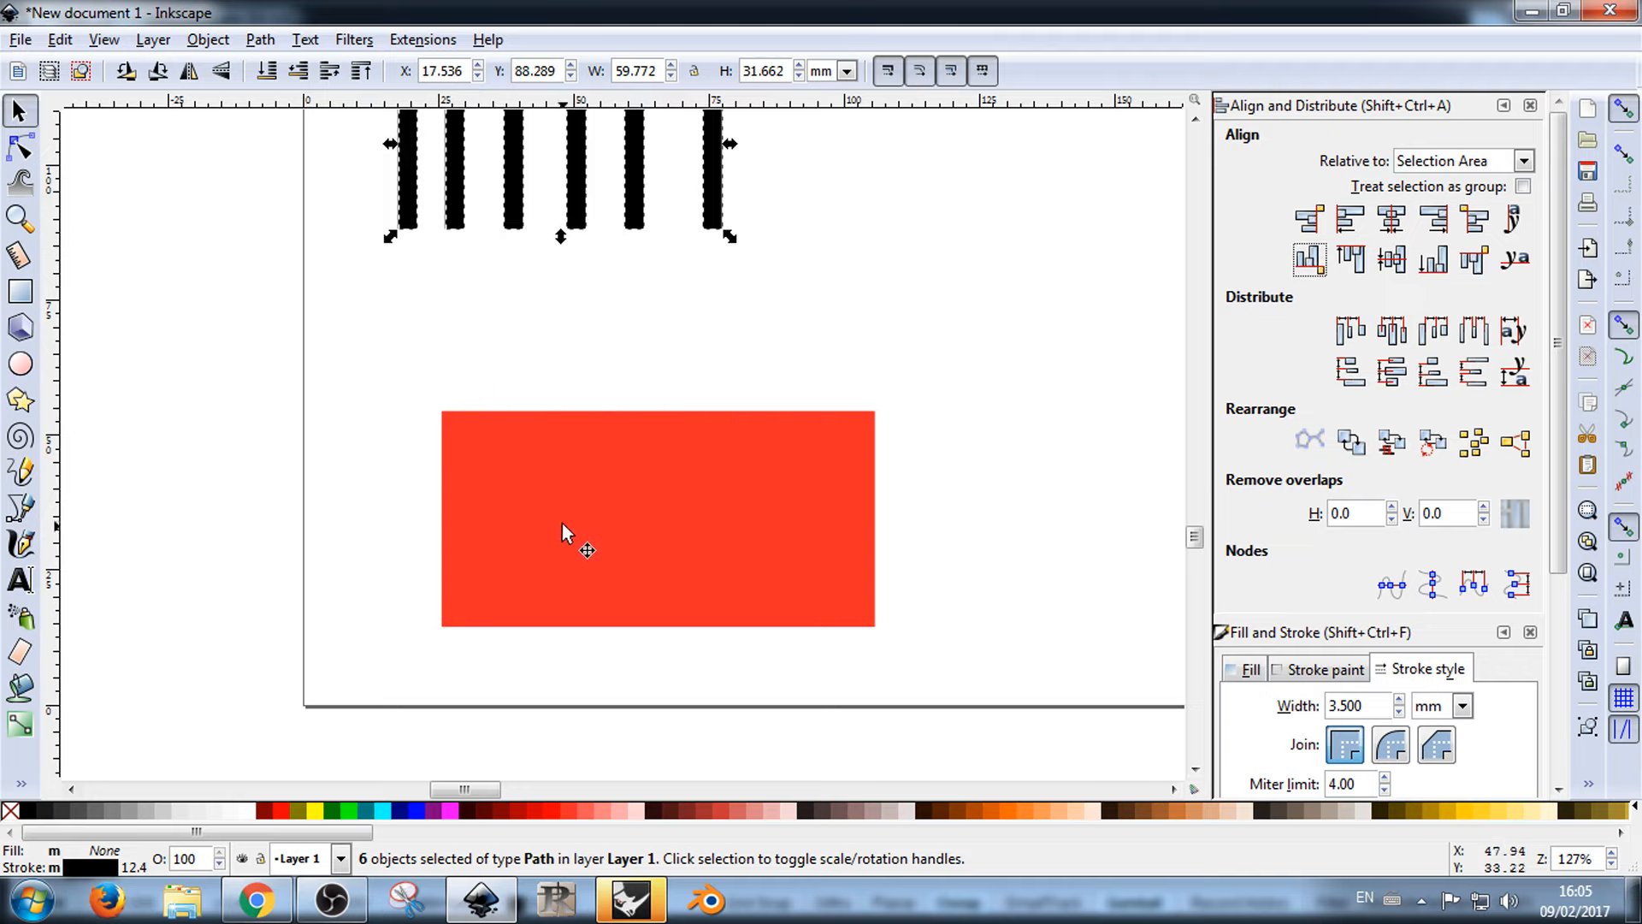
{"action": "scroll", "coordinate": [587, 678], "scroll_direction": "down", "scroll_amount": 2}
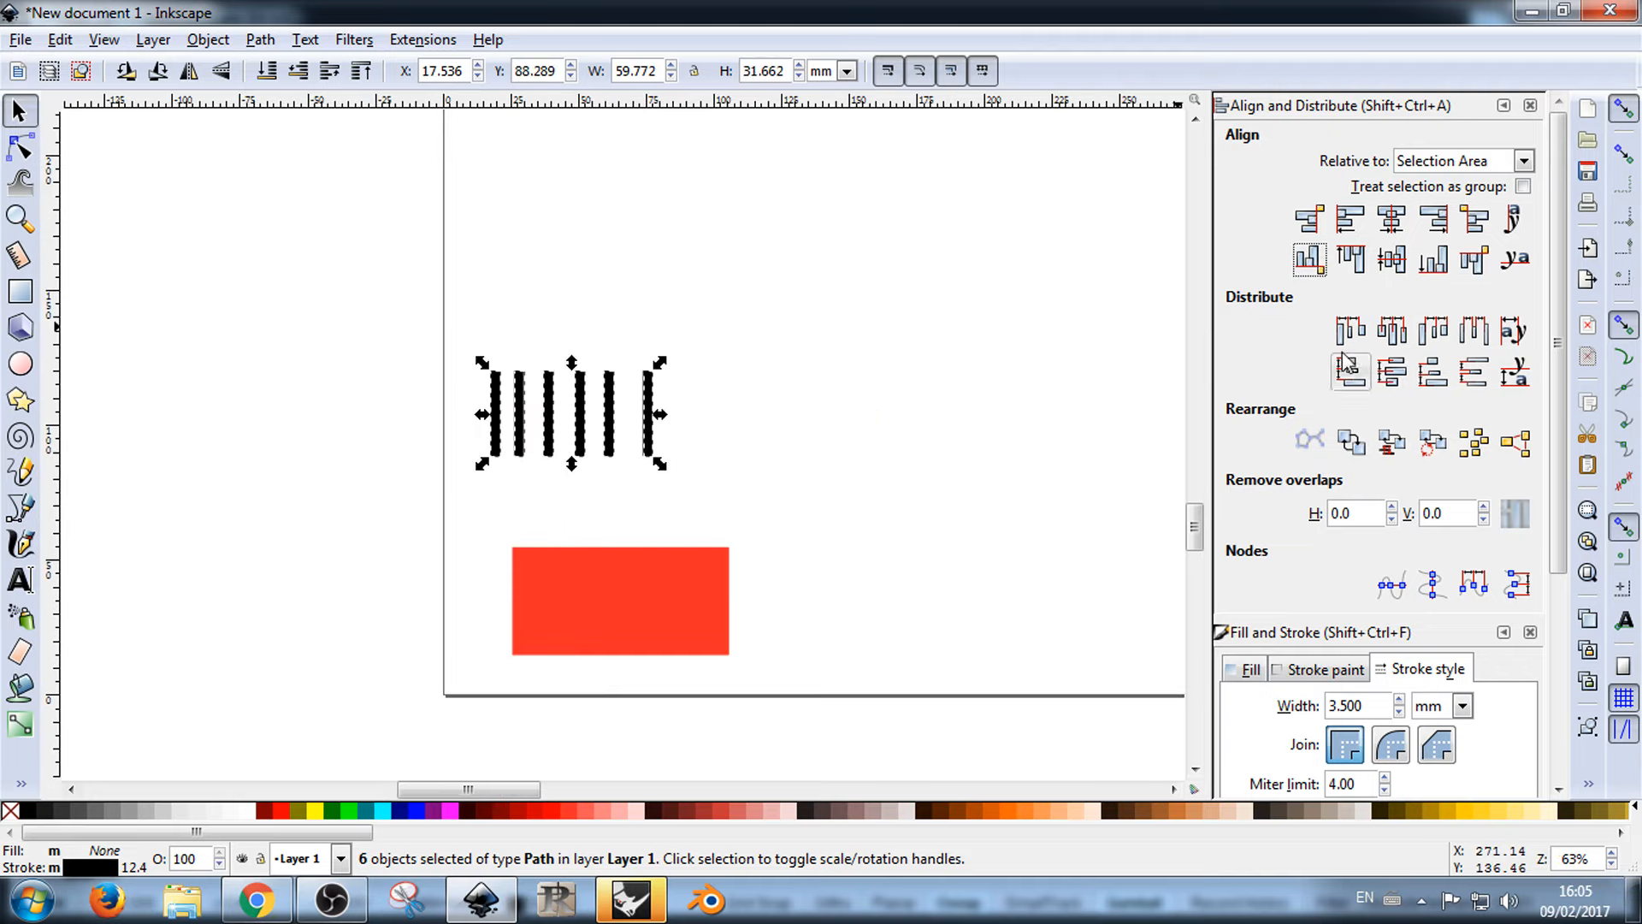
{"action": "left_click", "coordinate": [1391, 329]}
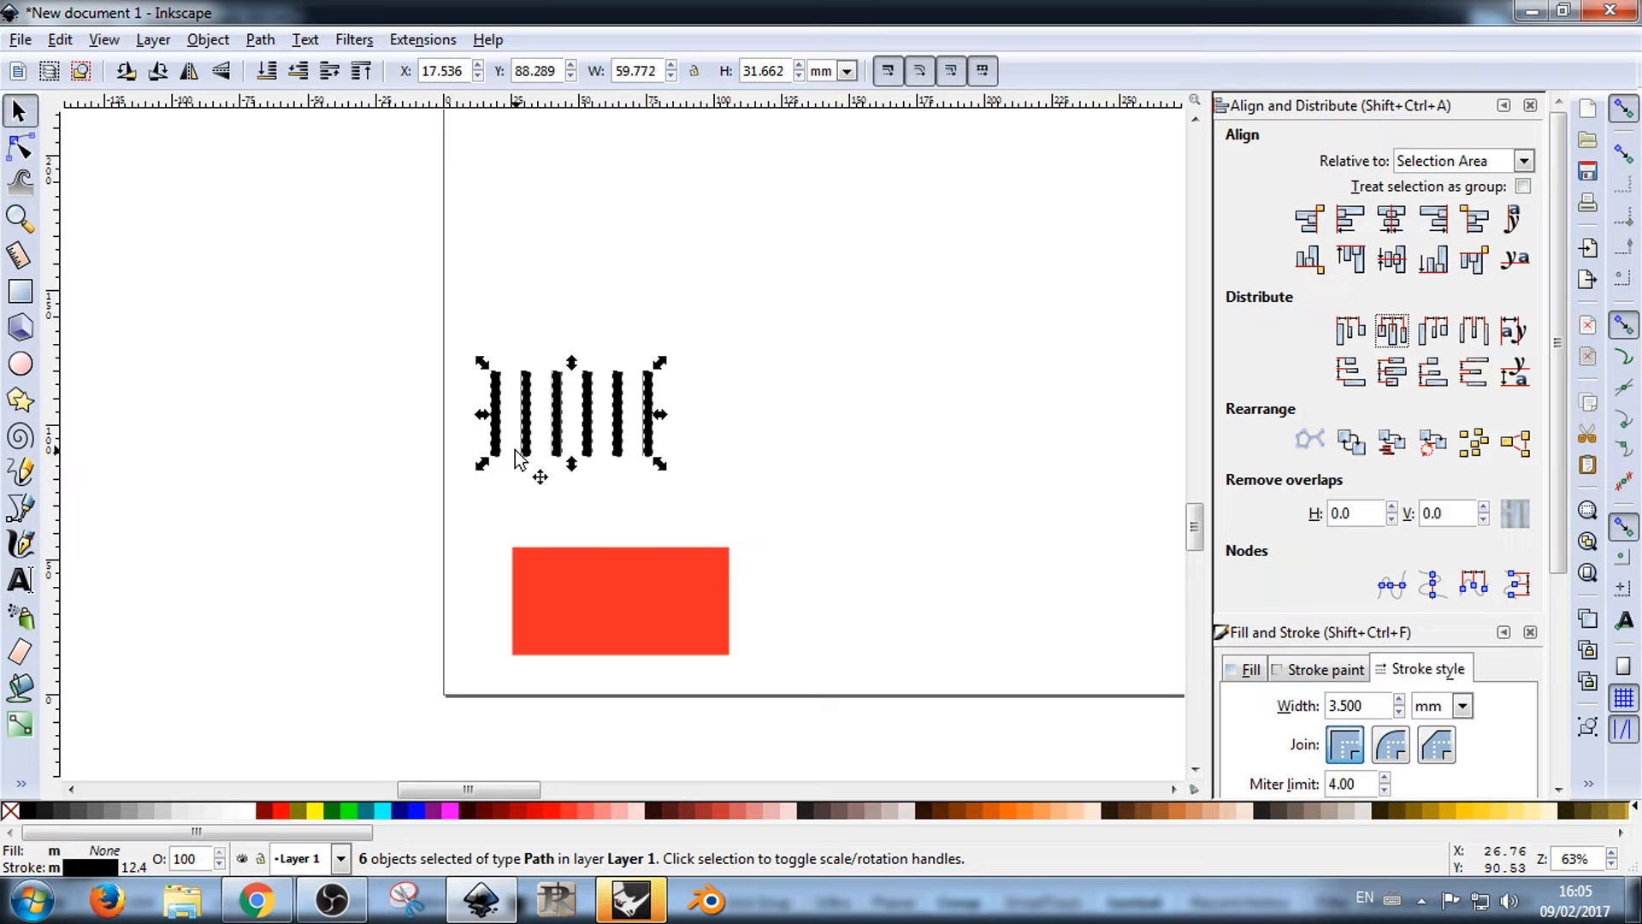
Step: Move the six black lines across the red rectangle's upper edge, to about X 36.3 mm, Y 35 mm, and deselect them
{"action": "scroll", "coordinate": [513, 408], "scroll_direction": "up", "scroll_amount": 2}
{"action": "left_click_drag", "start_coordinate": [507, 414], "coordinate": [592, 681]}
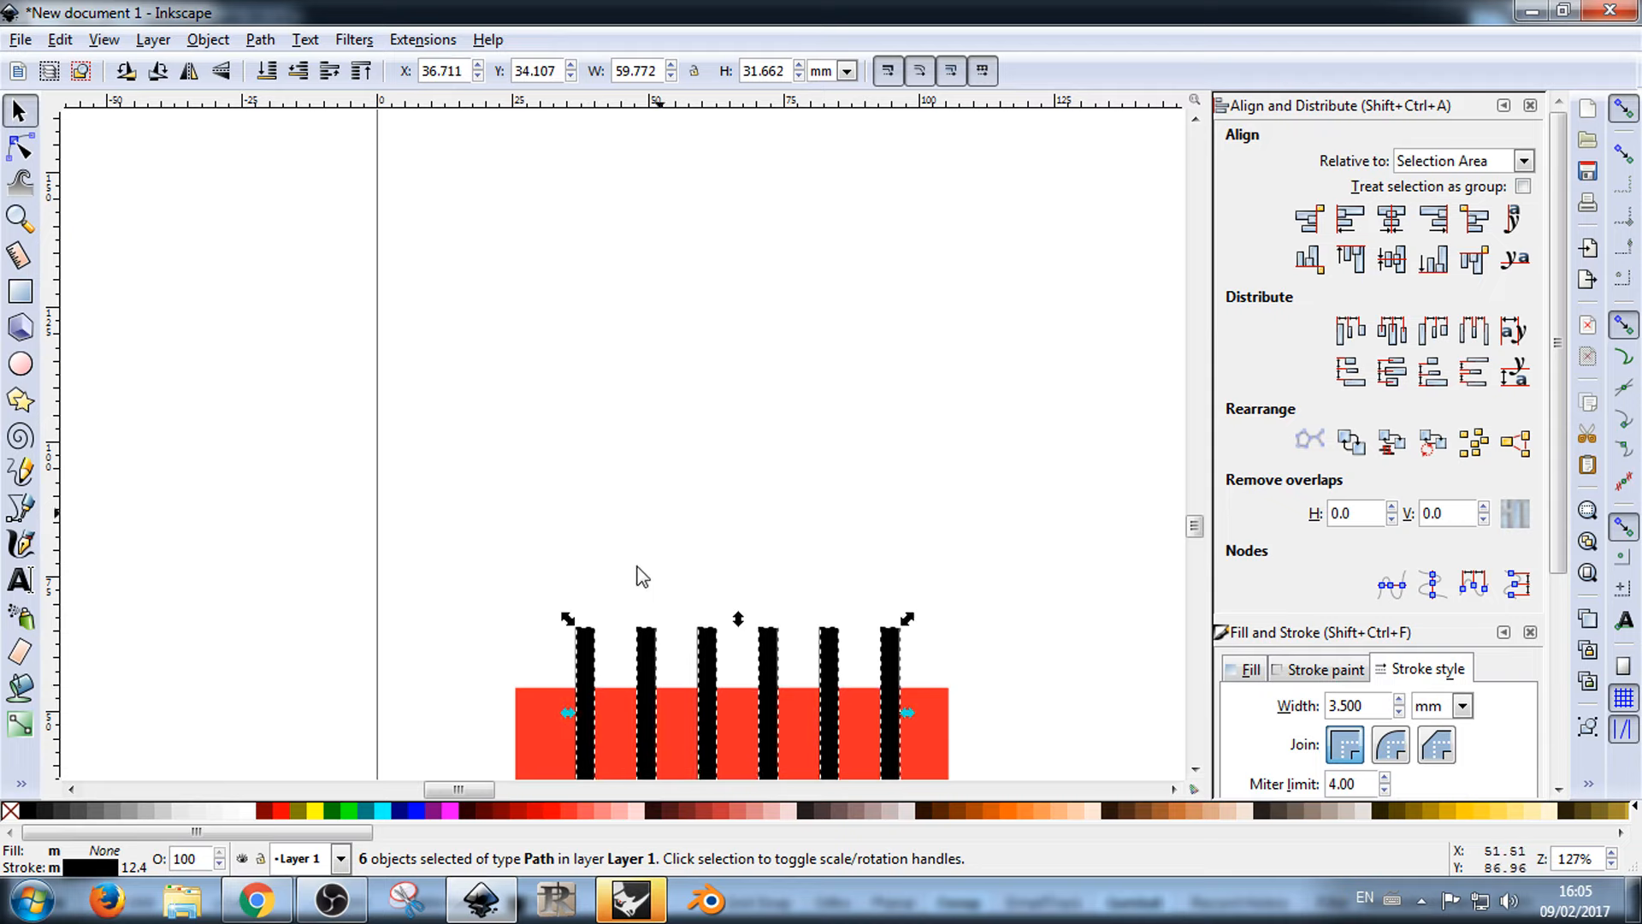
{"action": "scroll", "coordinate": [643, 577], "scroll_direction": "down", "scroll_amount": 6}
{"action": "left_click_drag", "start_coordinate": [587, 424], "coordinate": [582, 440]}
{"action": "left_click", "coordinate": [667, 289]}
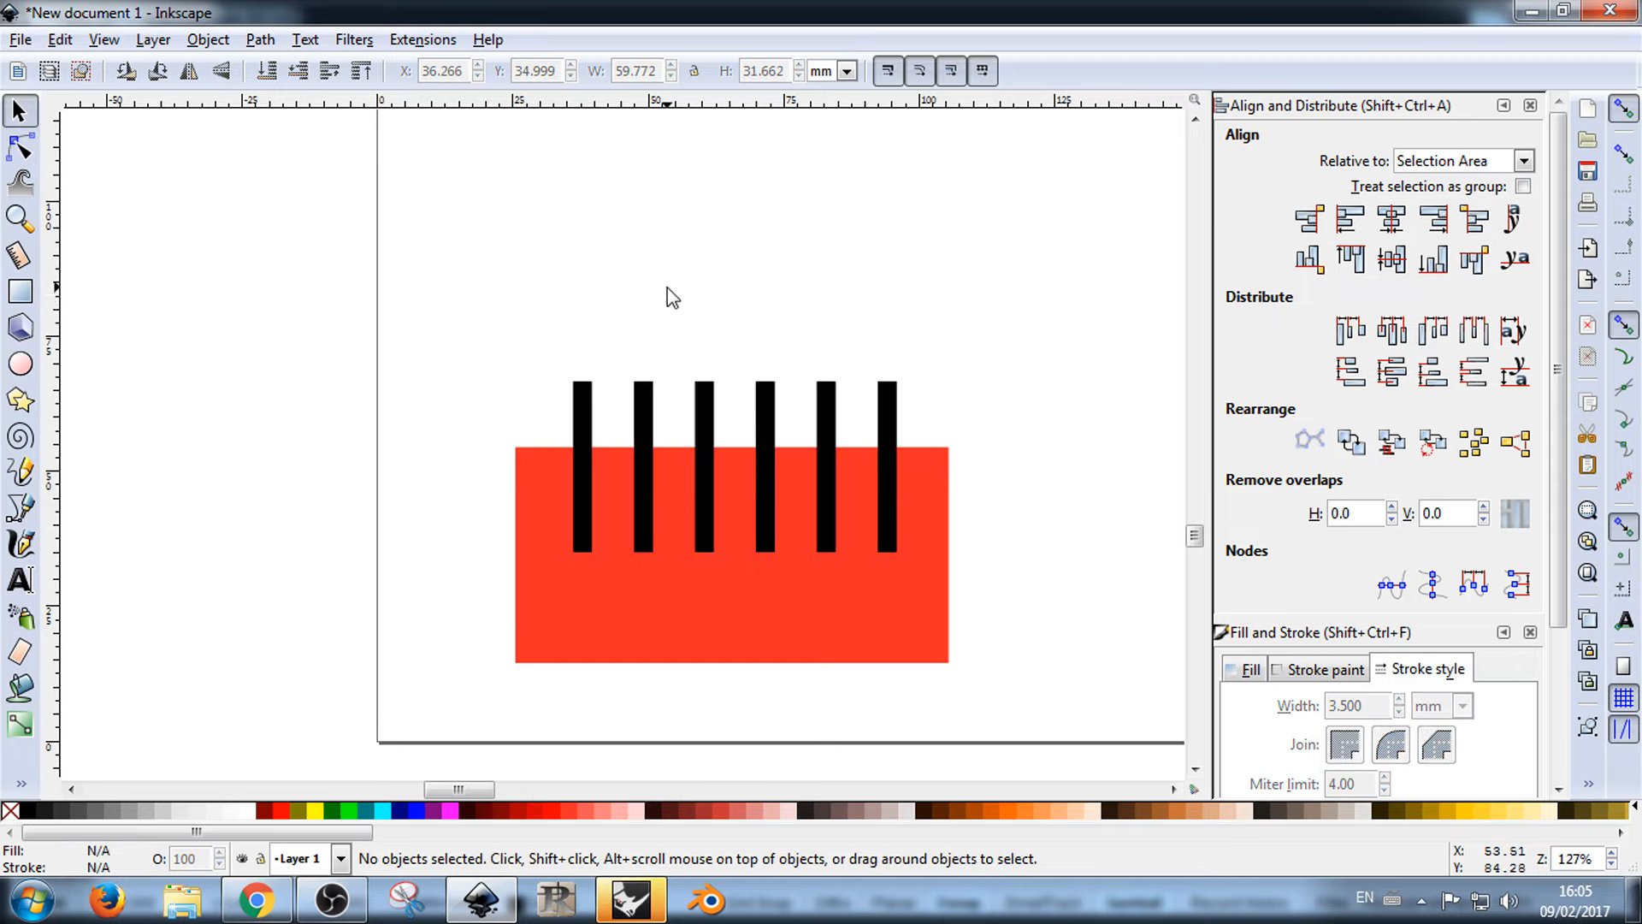
Step: Cycle the selection through the individual black lines one after another, ending with nothing selected
{"action": "scroll", "coordinate": [403, 585], "scroll_direction": "down", "scroll_amount": 3}
{"action": "scroll", "coordinate": [736, 535], "scroll_direction": "up", "scroll_amount": 3}
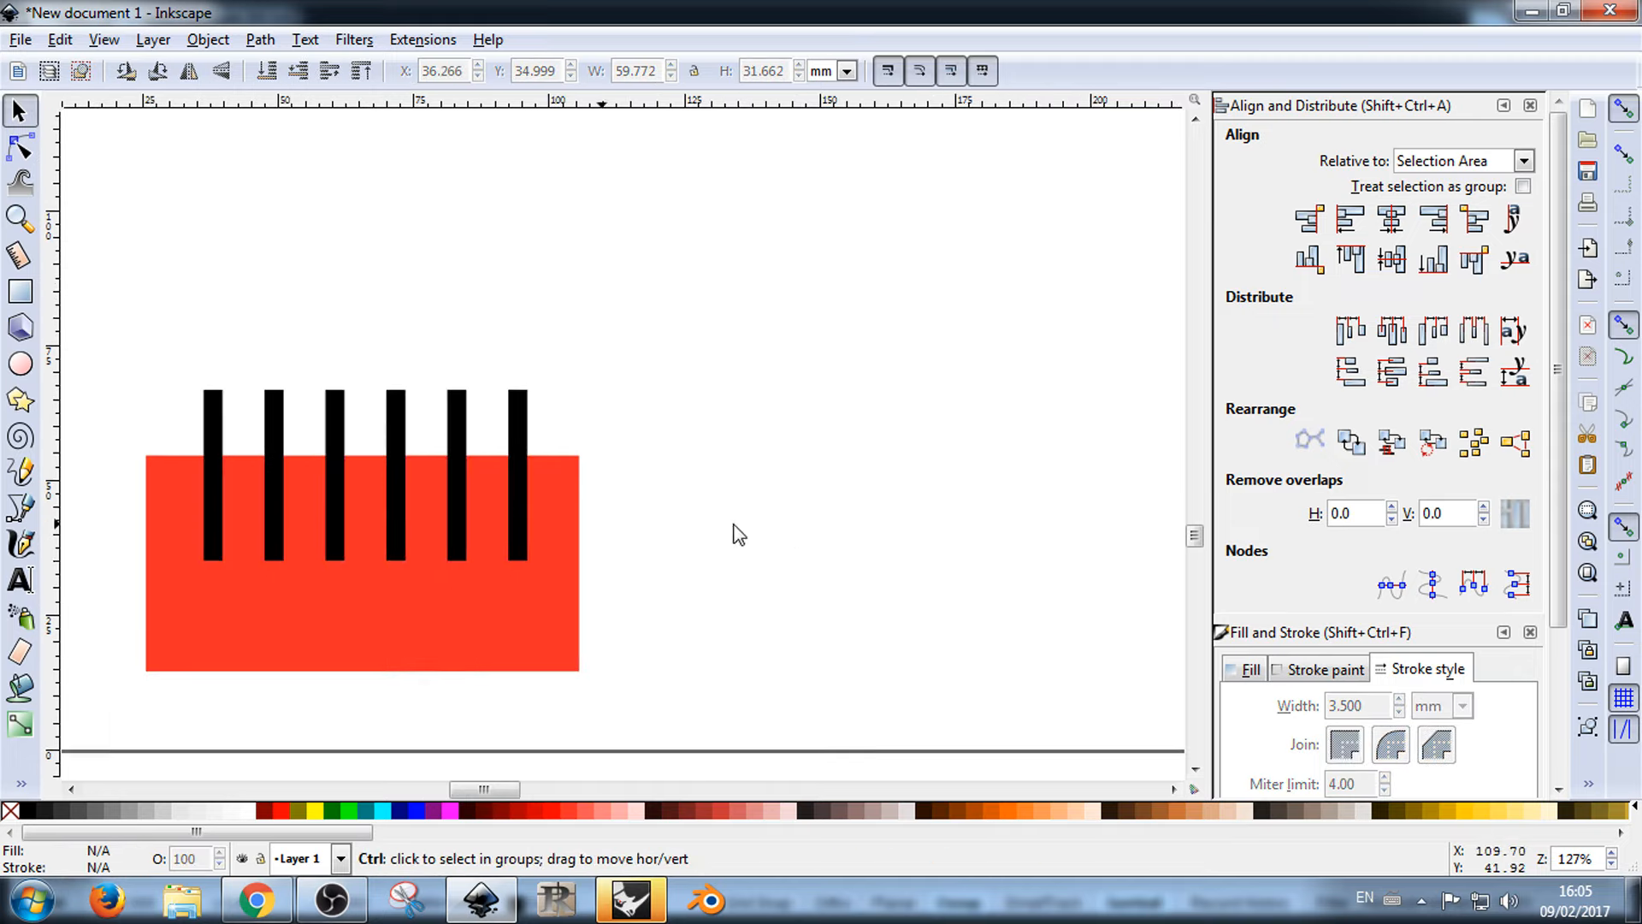
{"action": "scroll", "coordinate": [208, 356], "scroll_direction": "up", "scroll_amount": 2}
{"action": "scroll", "coordinate": [325, 367], "scroll_direction": "down", "scroll_amount": 3}
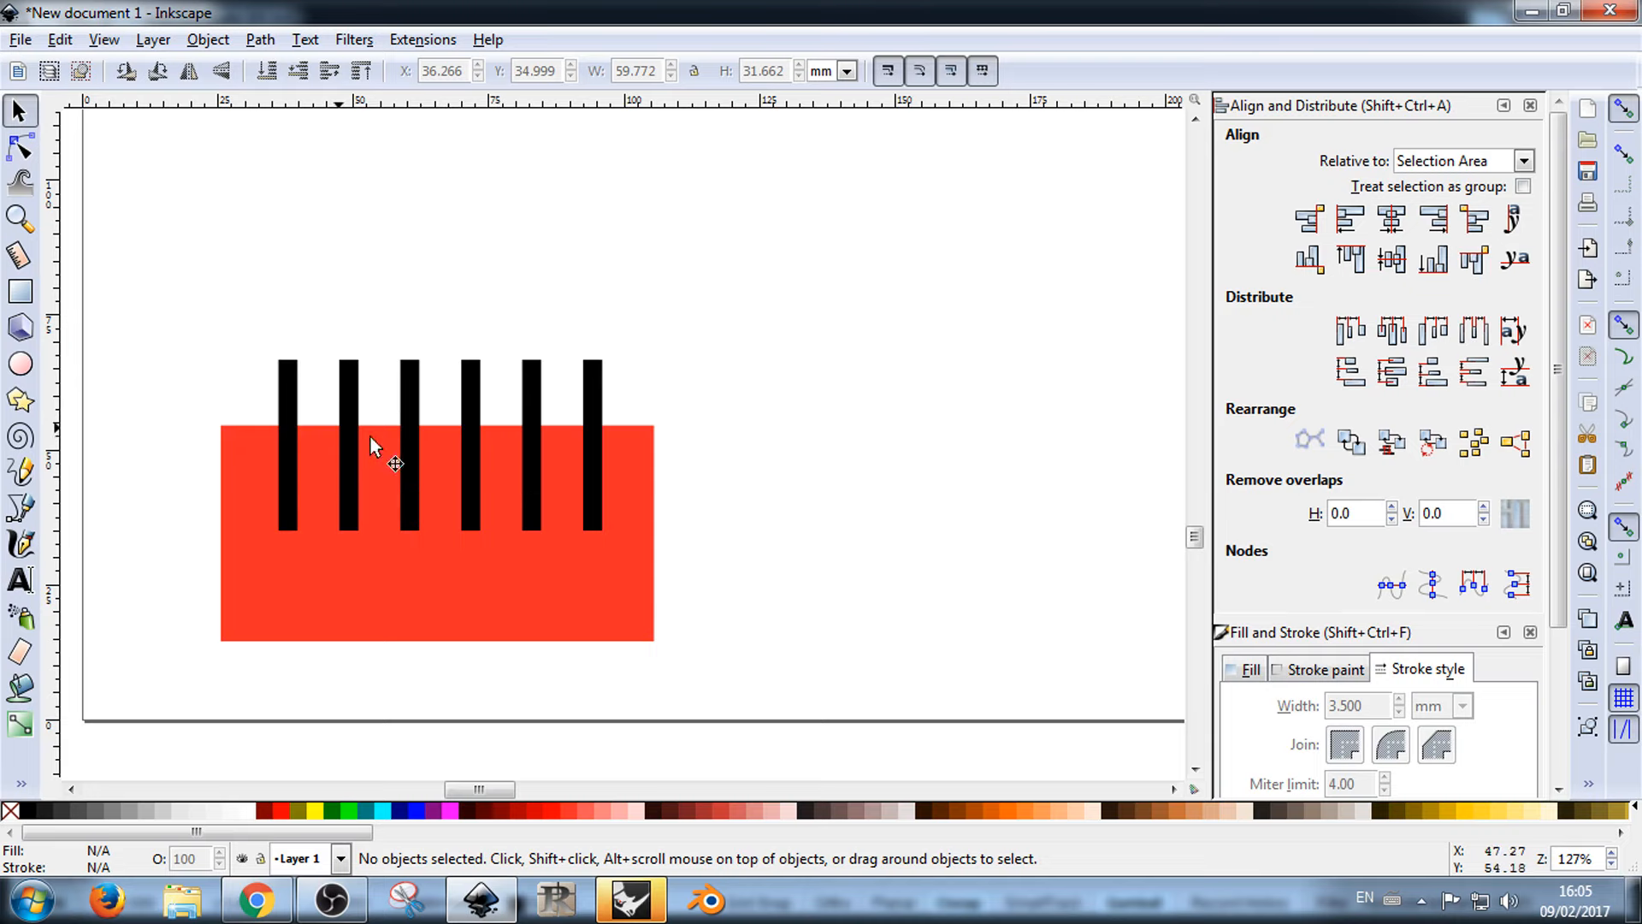
{"action": "key", "text": "Tab"}
{"action": "key", "text": "Tab"}
{"action": "key", "text": "Tab"}
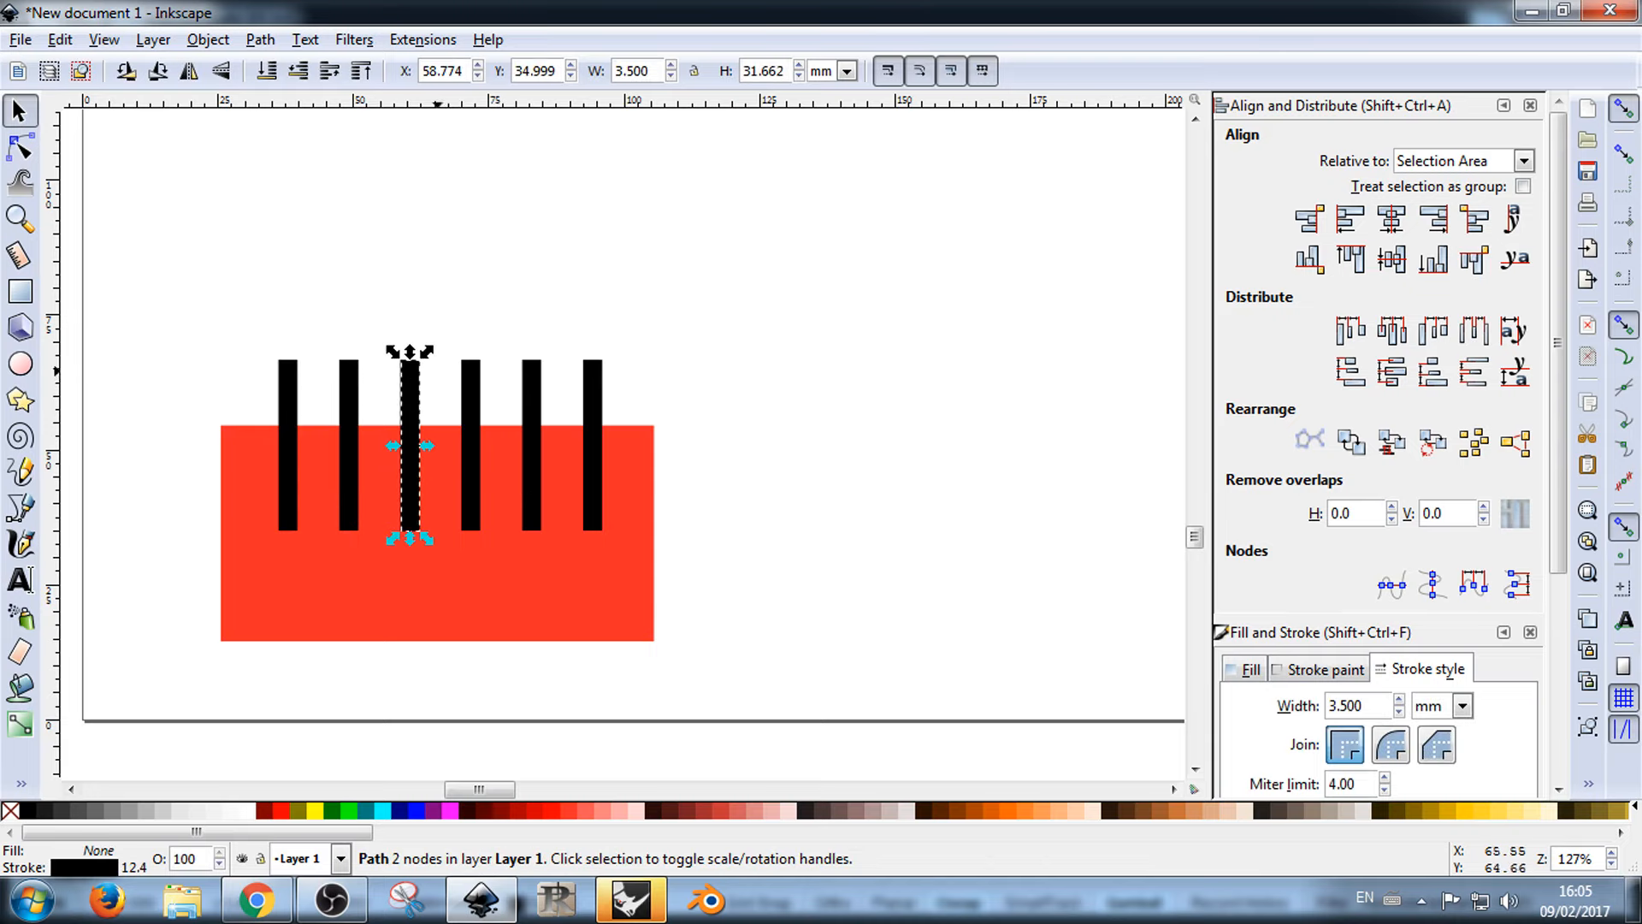
{"action": "key", "text": "Tab"}
{"action": "key", "text": "Escape"}
Step: Add a flowed text frame below the red rectangle containing the label 3.53
{"action": "scroll", "coordinate": [889, 469], "scroll_direction": "down", "scroll_amount": 1, "text": "ctrl"}
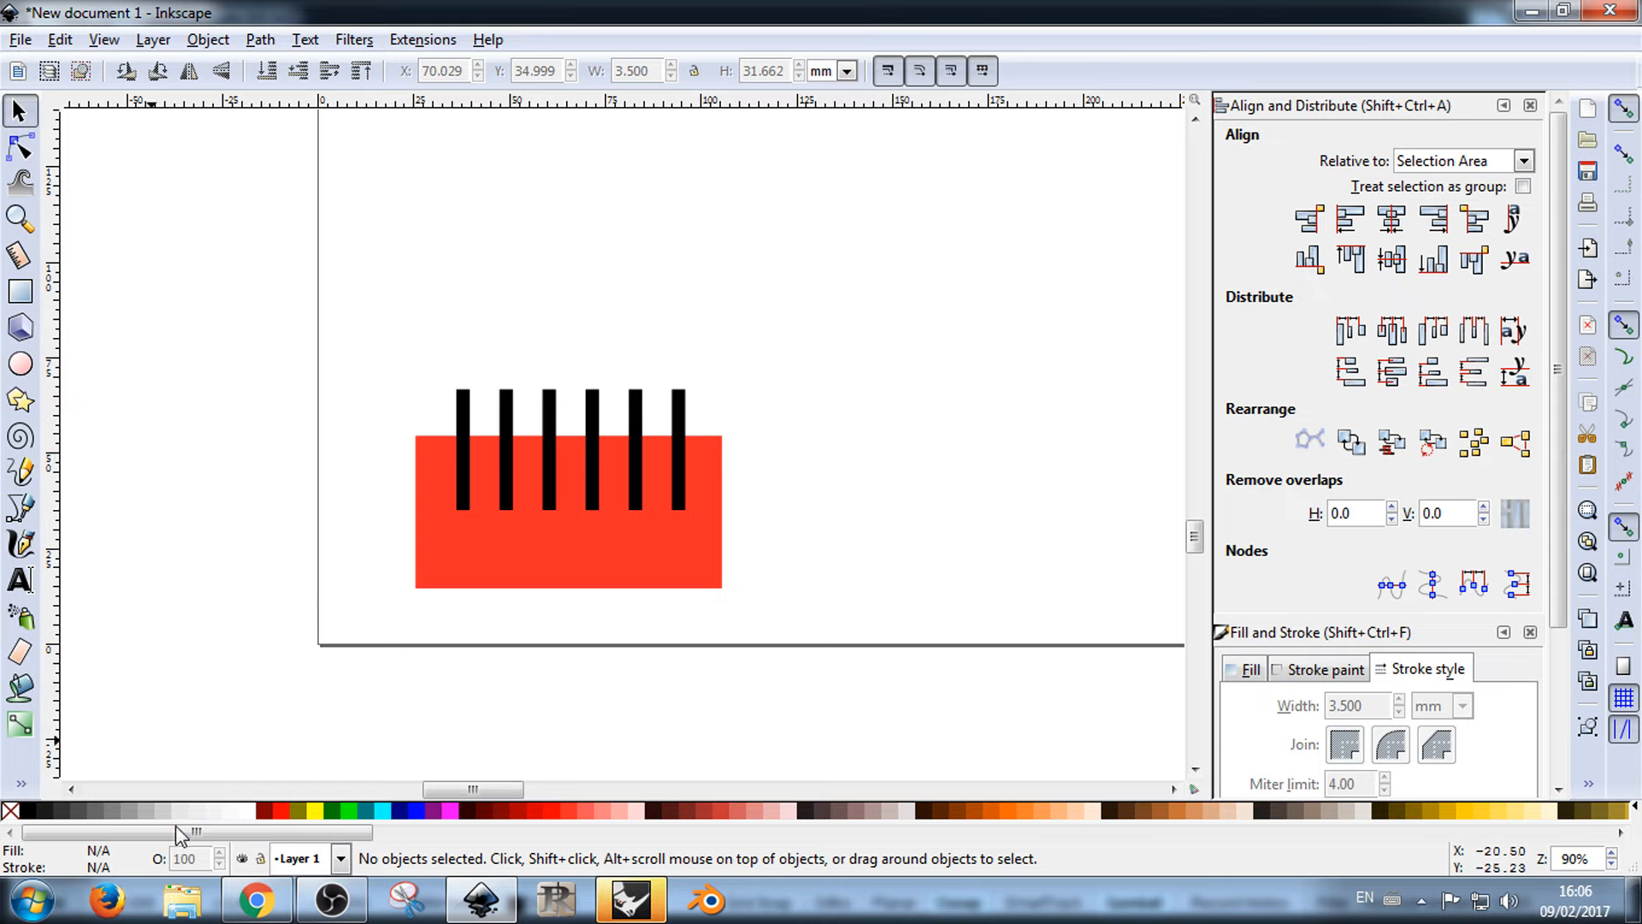
{"action": "left_click", "coordinate": [23, 585]}
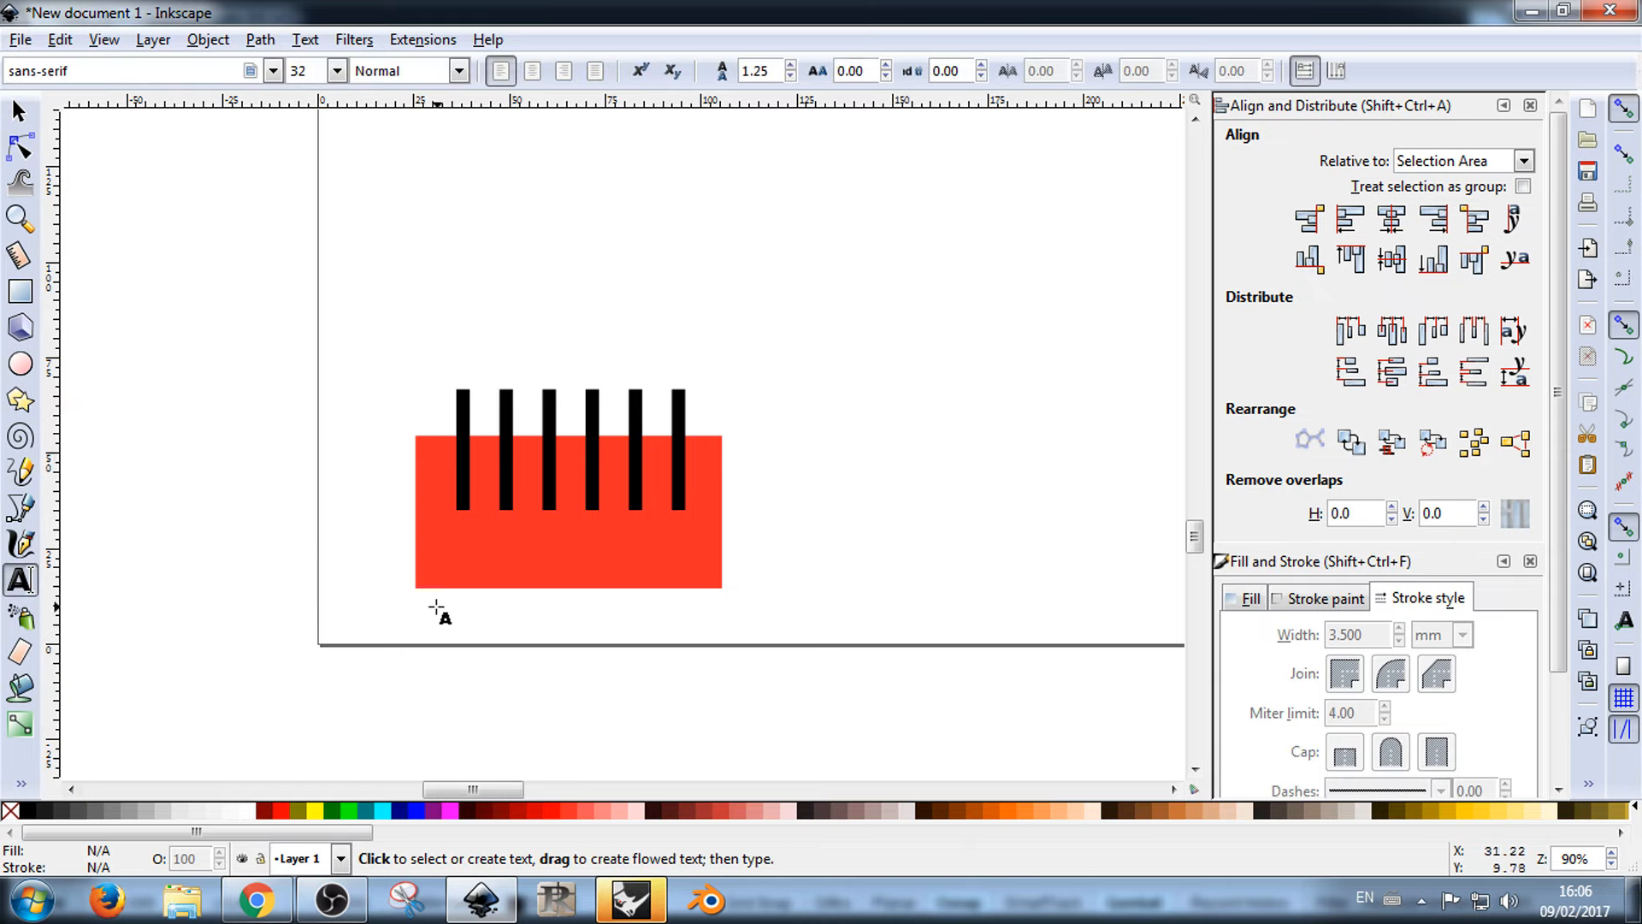
{"action": "left_click_drag", "start_coordinate": [438, 616], "coordinate": [511, 662]}
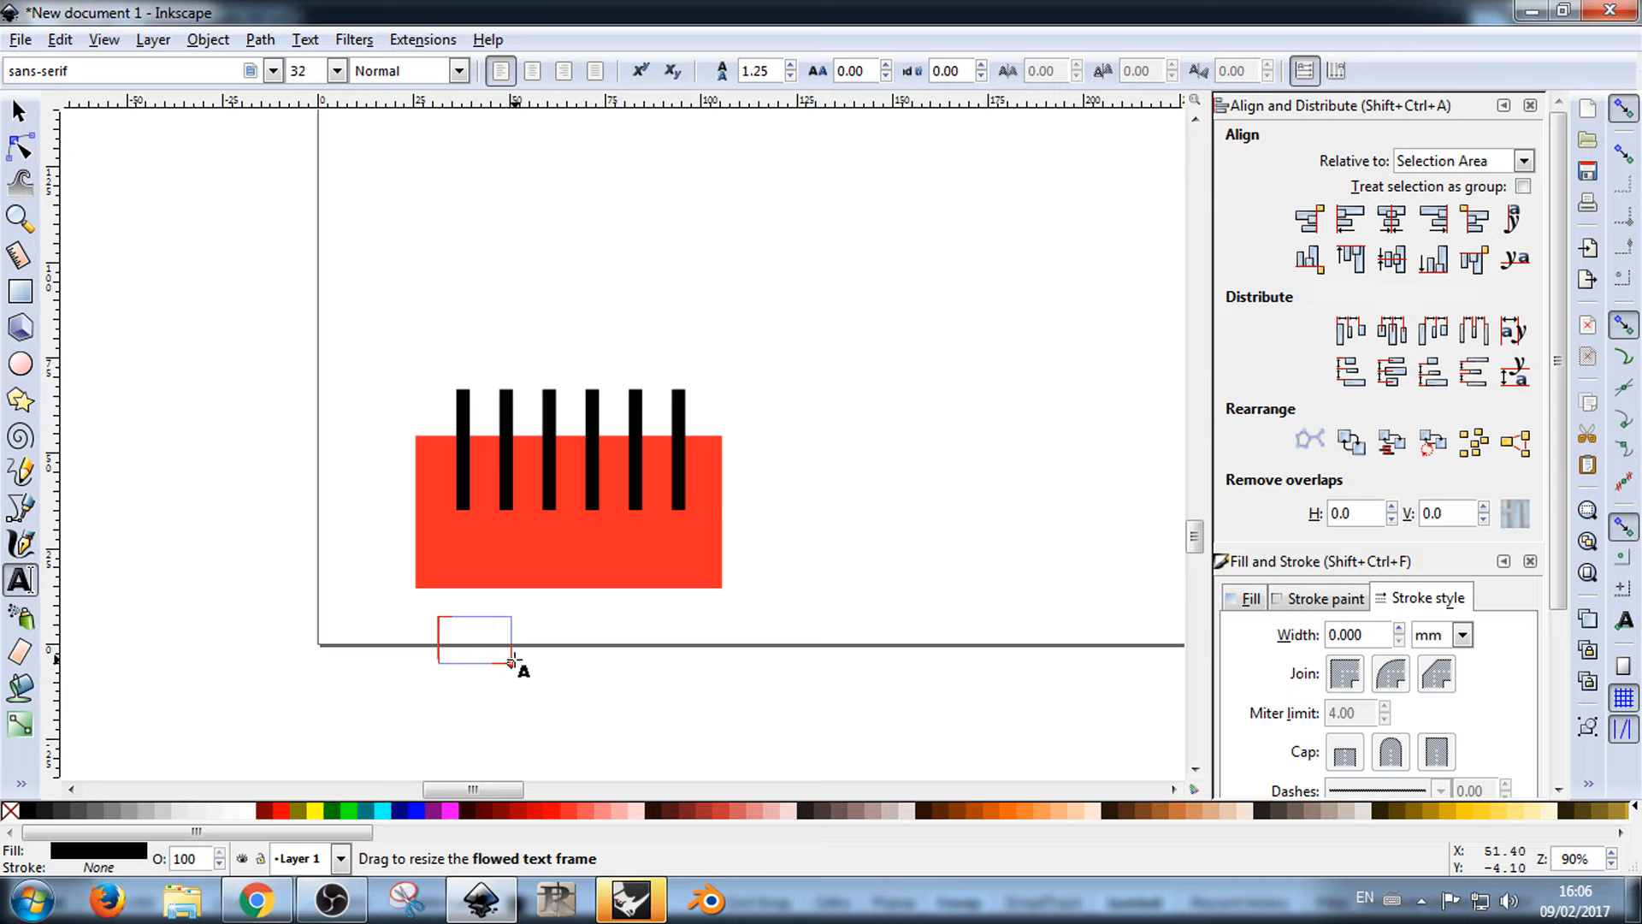
{"action": "left_click_drag", "start_coordinate": [514, 665], "coordinate": [673, 779]}
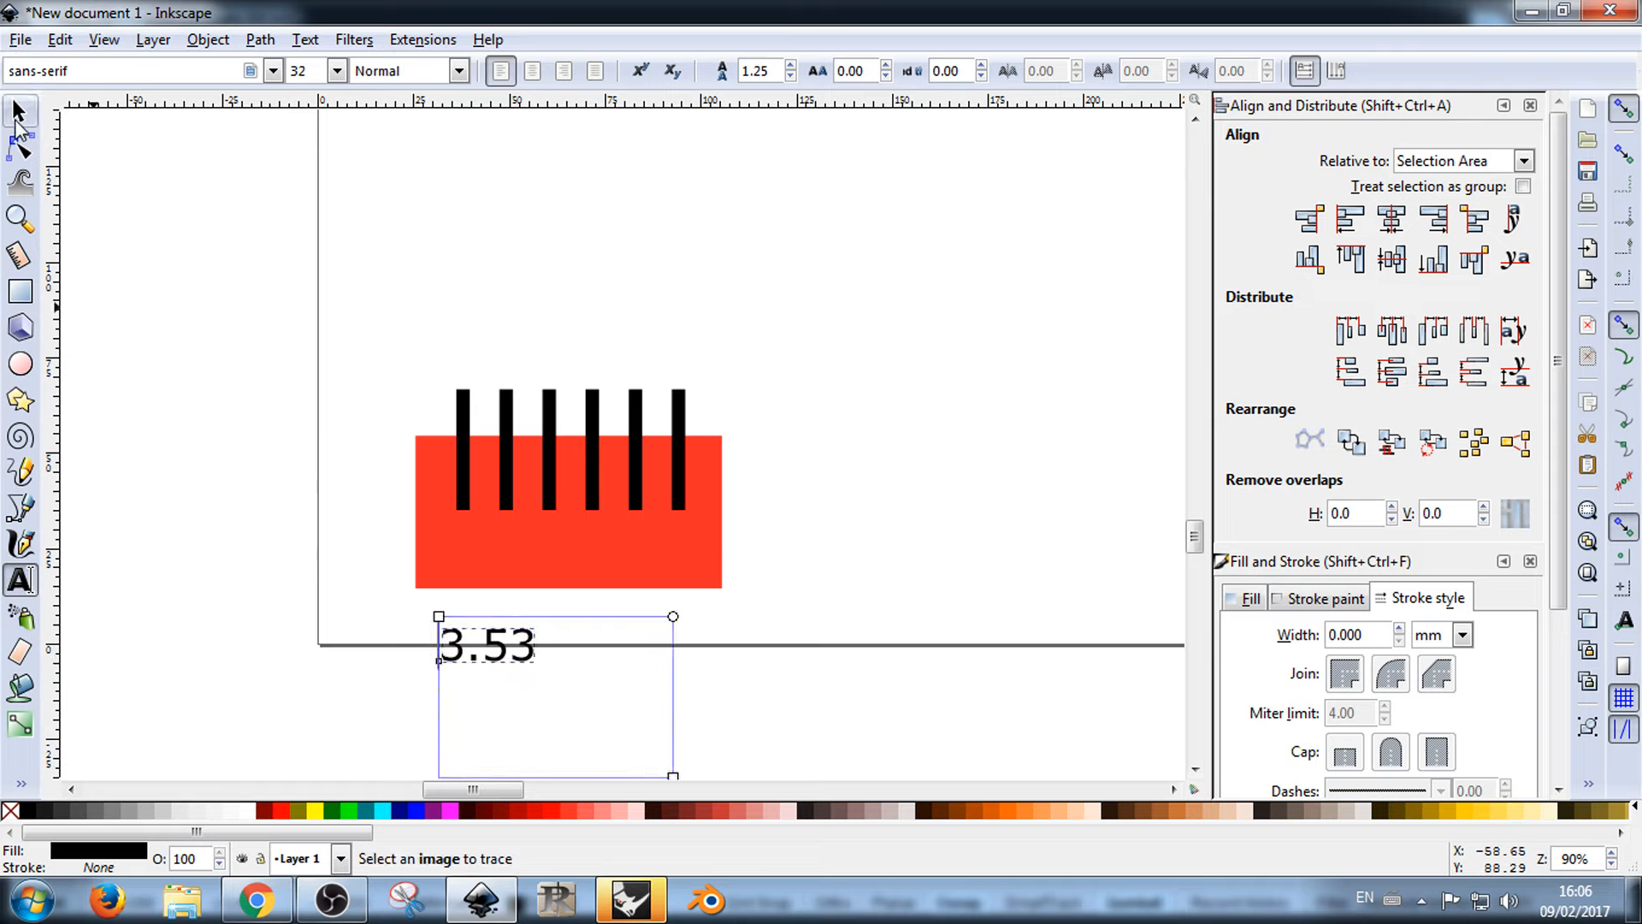
Step: Set the 3.53 label's line spacing to 1.23 and its font size to 12, and deselect it
{"action": "left_click", "coordinate": [19, 112]}
{"action": "triple_click", "coordinate": [500, 638]}
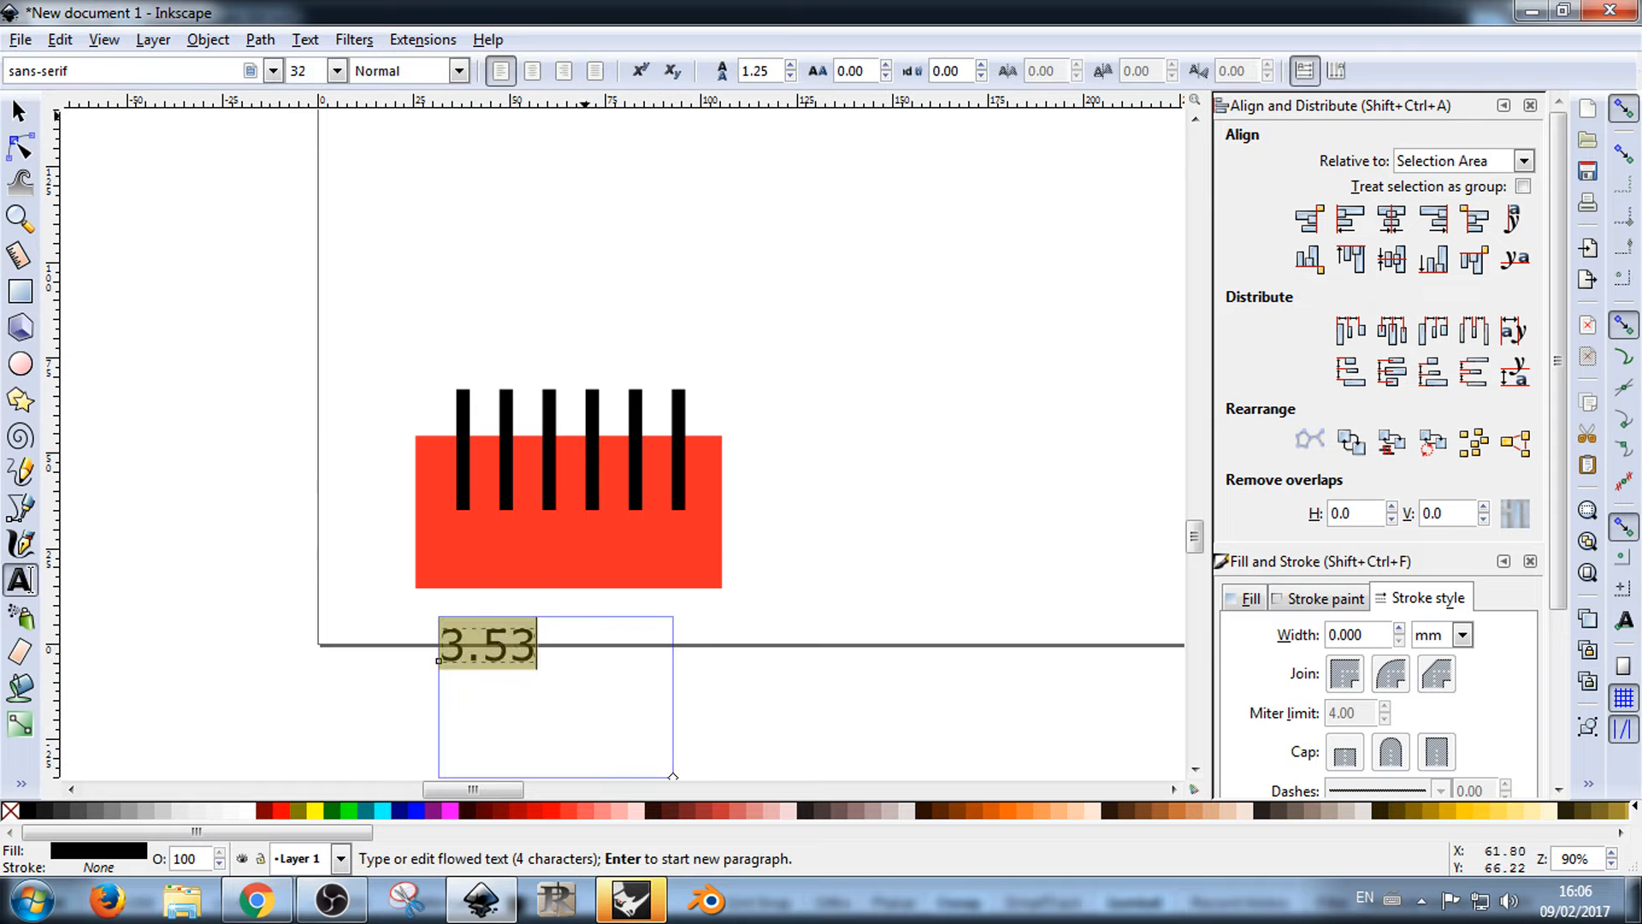
{"action": "left_click", "coordinate": [790, 77]}
{"action": "left_click", "coordinate": [790, 77]}
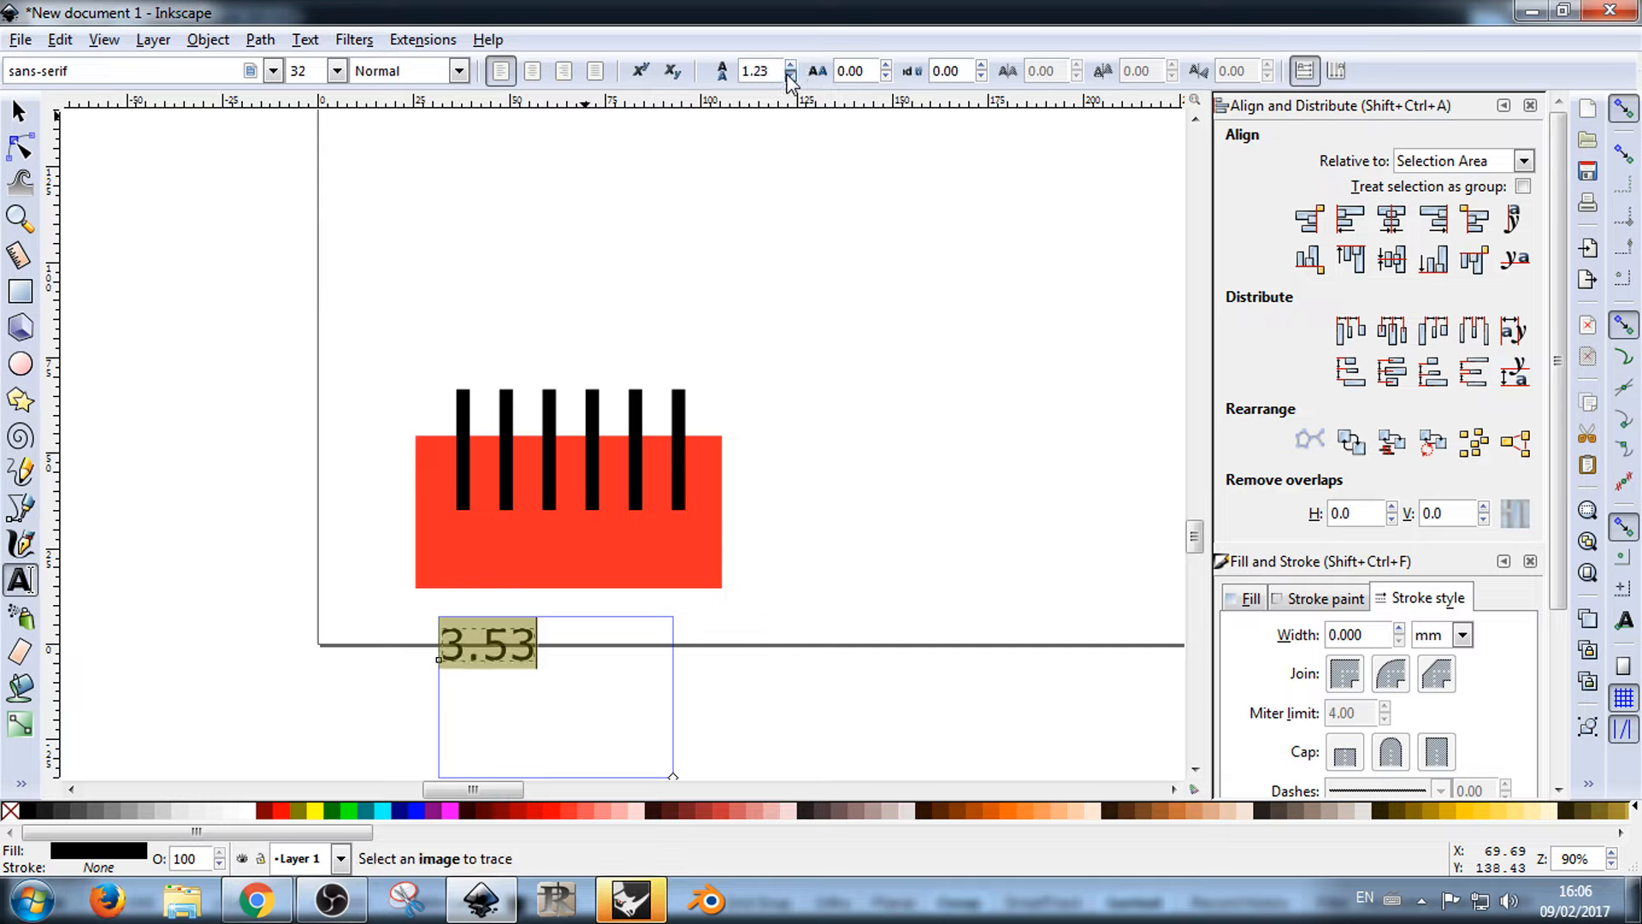
{"action": "left_click", "coordinate": [337, 71]}
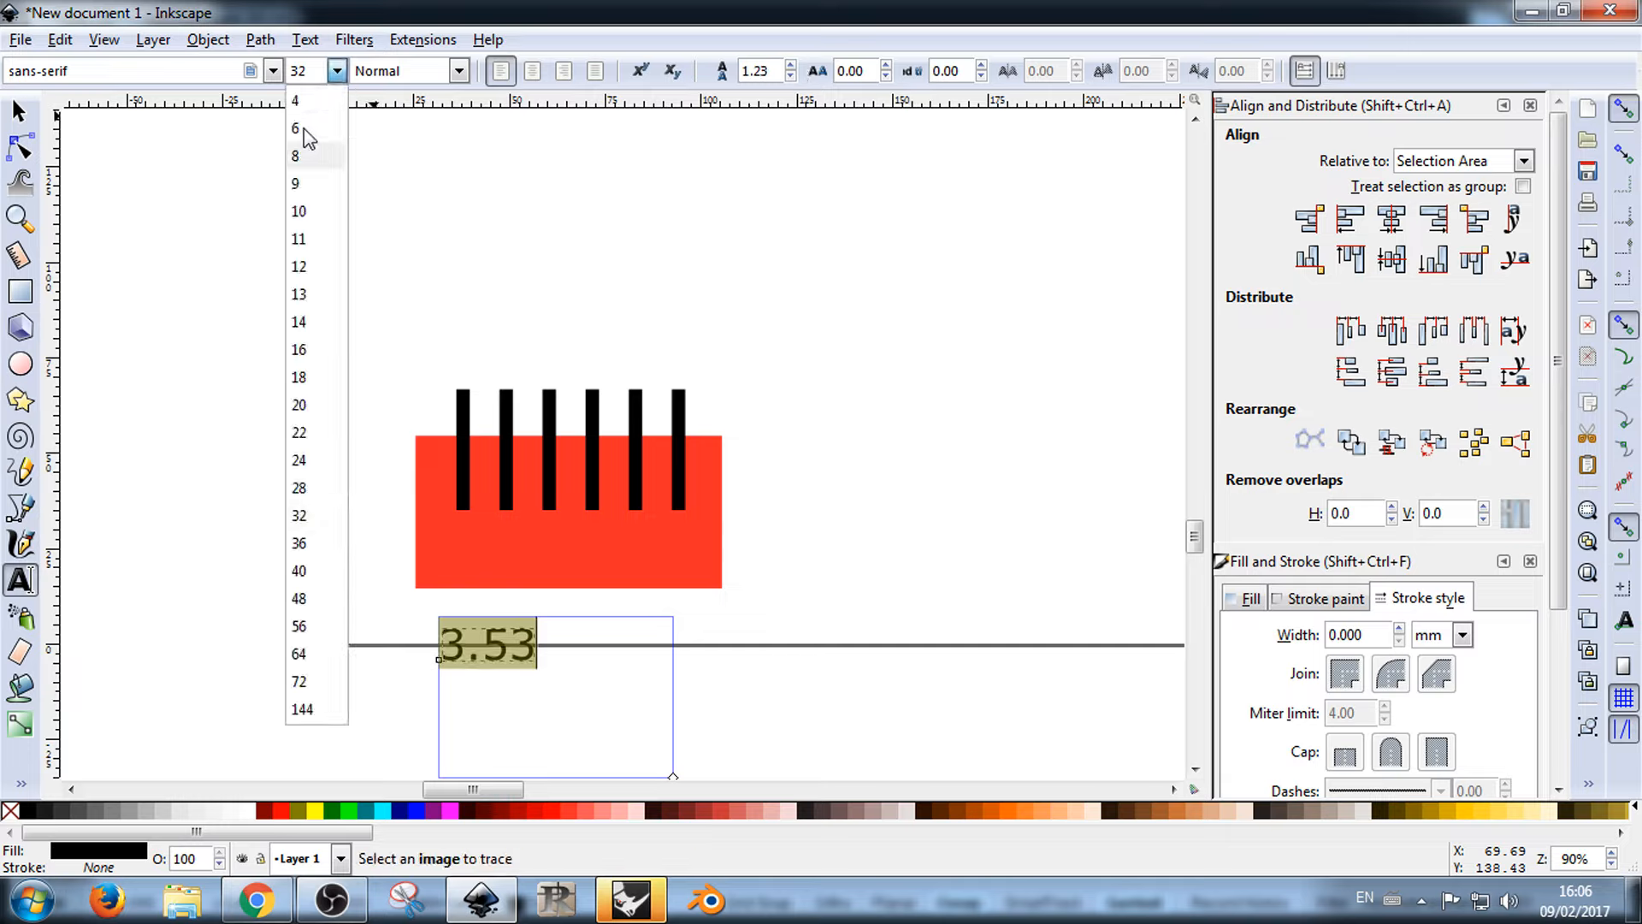
{"action": "left_click", "coordinate": [303, 325]}
{"action": "left_click", "coordinate": [336, 73]}
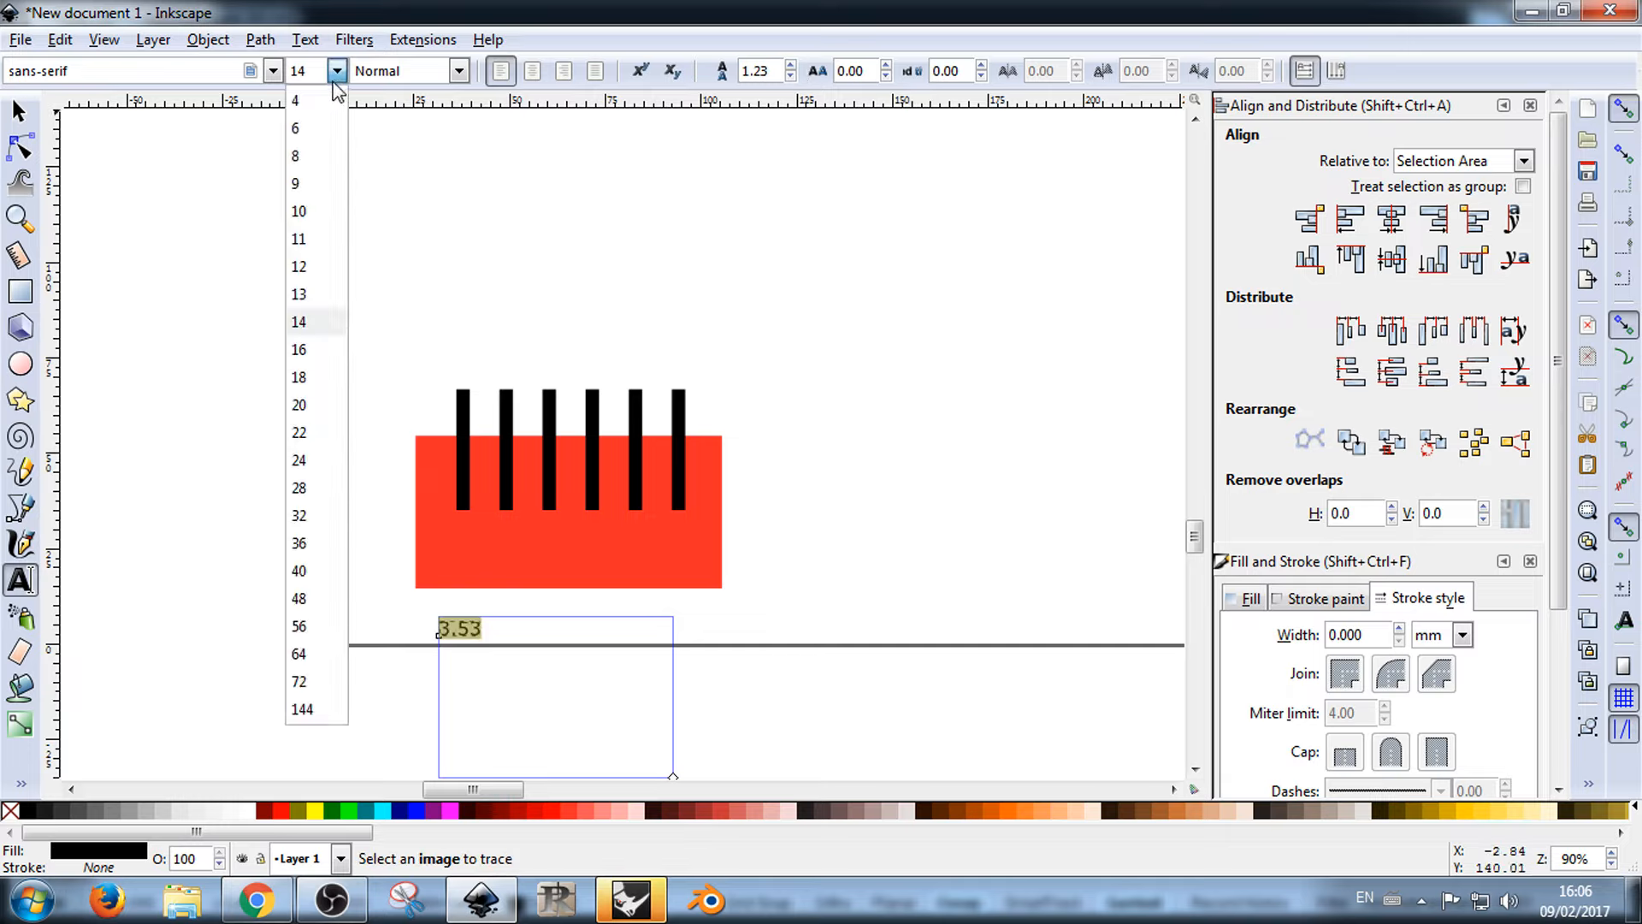
{"action": "left_click", "coordinate": [315, 268]}
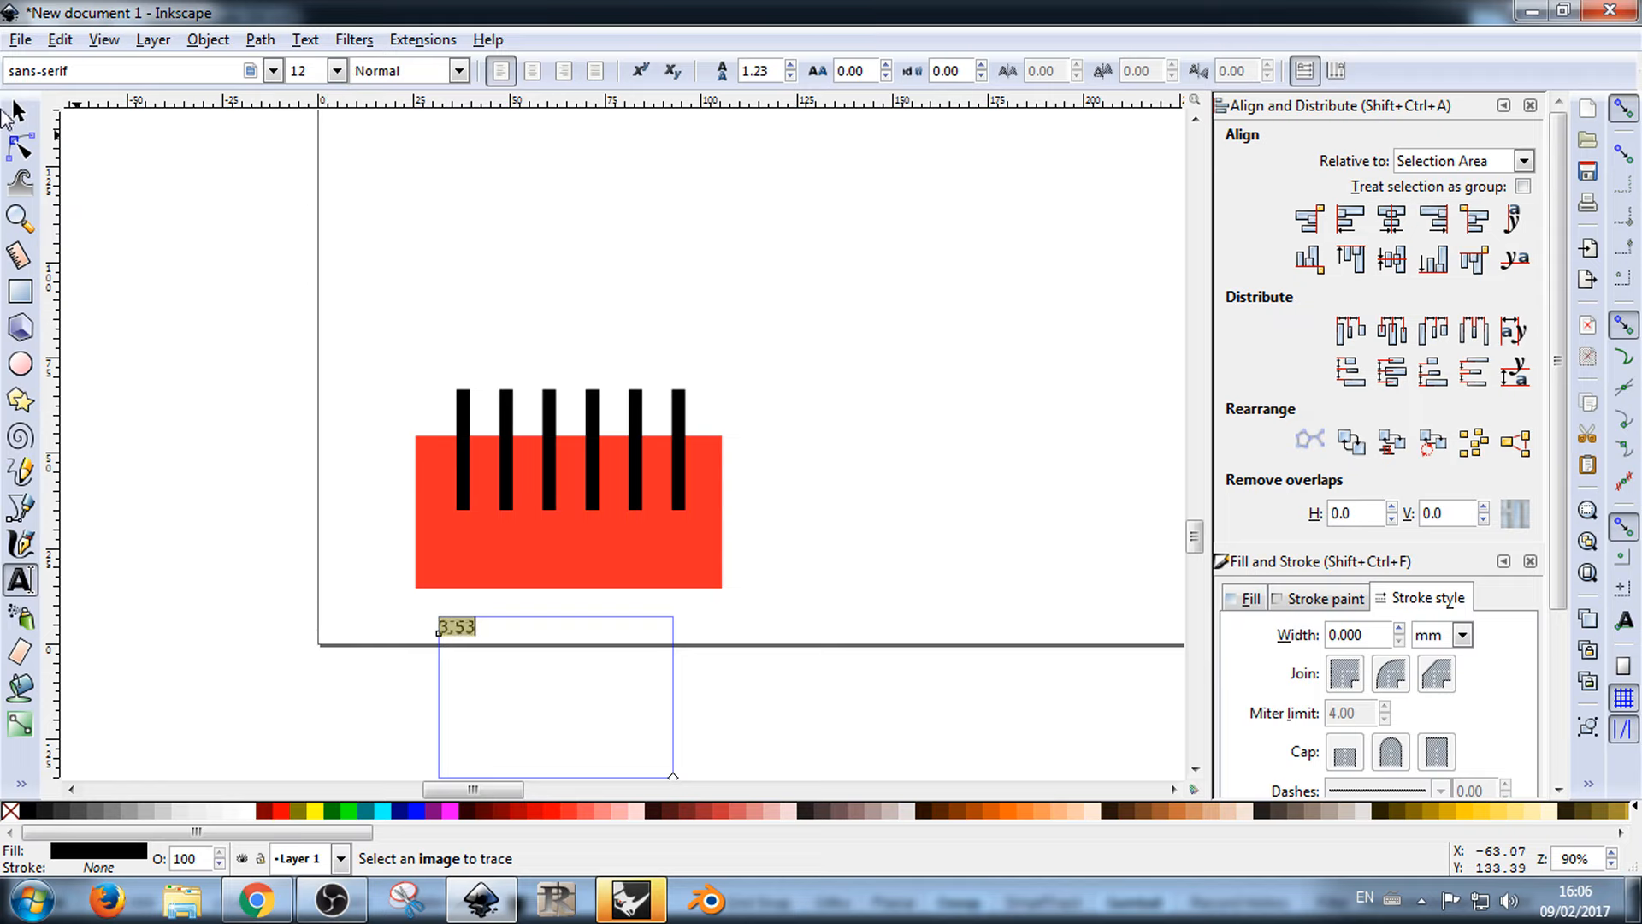
{"action": "left_click", "coordinate": [19, 112]}
{"action": "left_click", "coordinate": [396, 652]}
Step: Move the 3.53 label onto the red rectangle, near its lower edge below the first black line
{"action": "scroll", "coordinate": [459, 632], "scroll_direction": "up", "scroll_amount": 3, "text": "ctrl"}
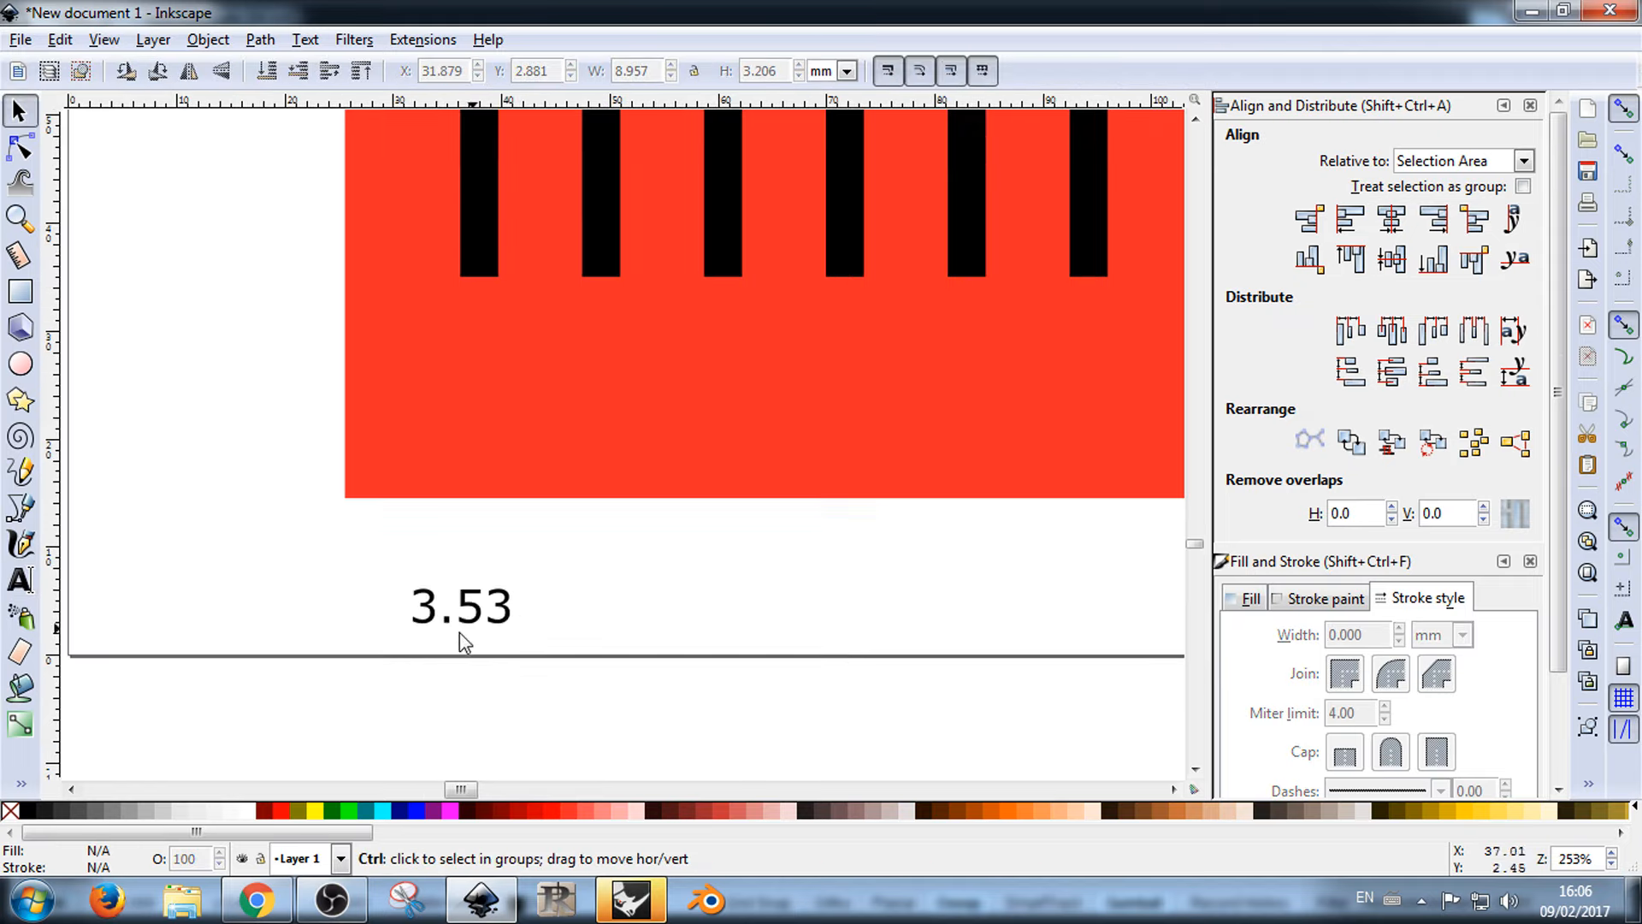
{"action": "left_click_drag", "start_coordinate": [472, 605], "coordinate": [489, 437]}
{"action": "double_click", "coordinate": [500, 429]}
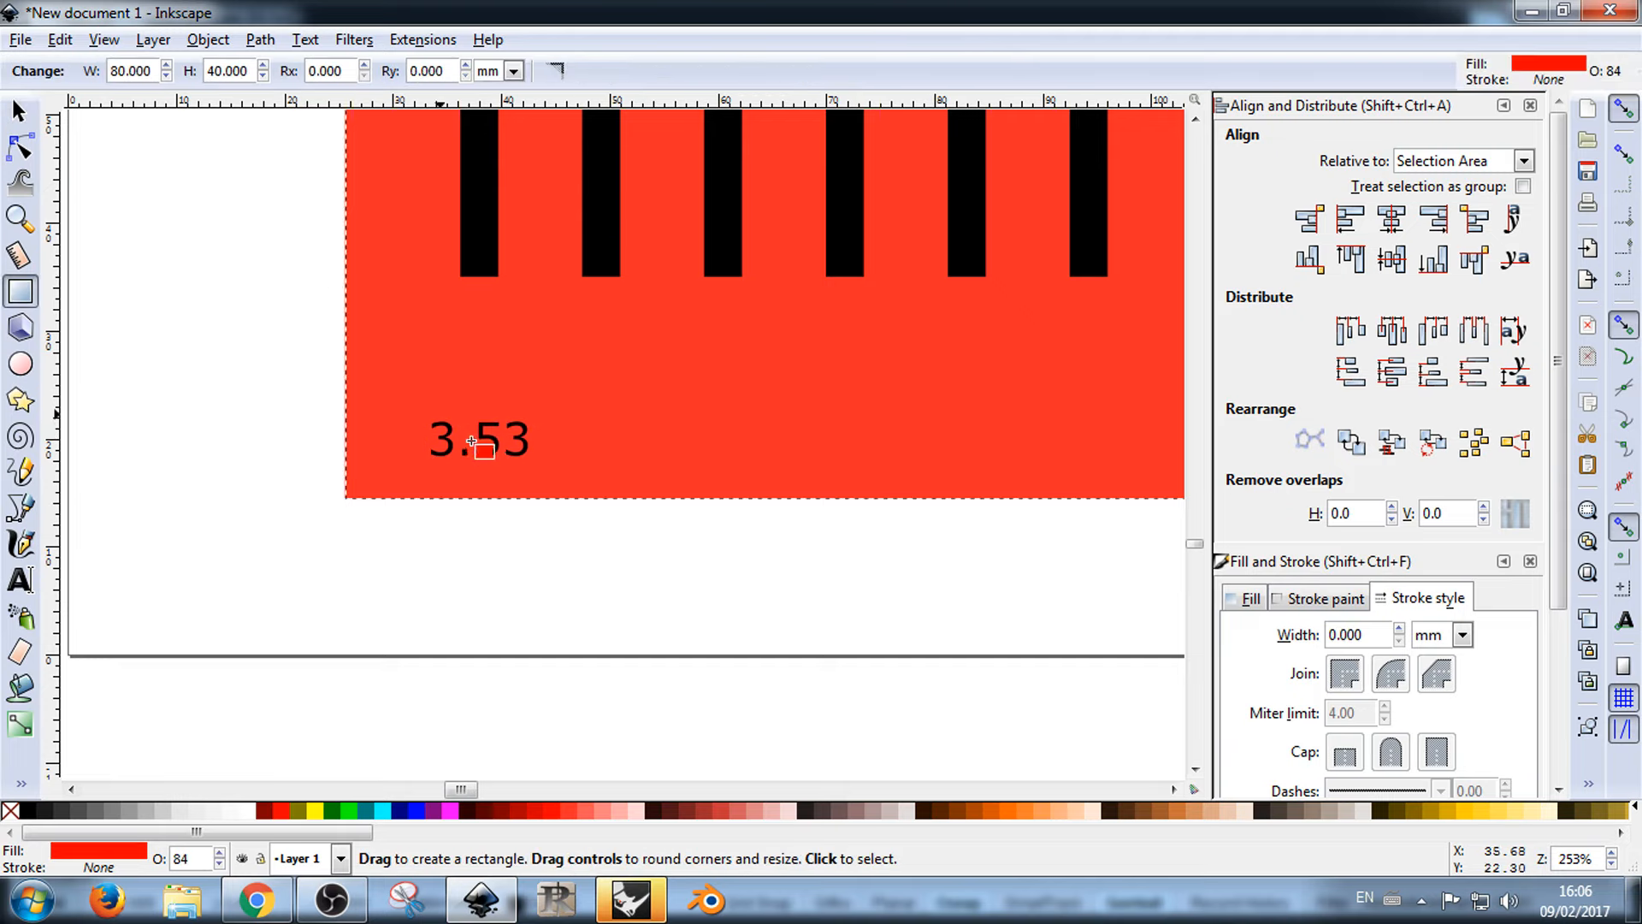
{"action": "left_click", "coordinate": [15, 115]}
Step: Reduce the 3.53 label's font size to 9
{"action": "double_click", "coordinate": [492, 443]}
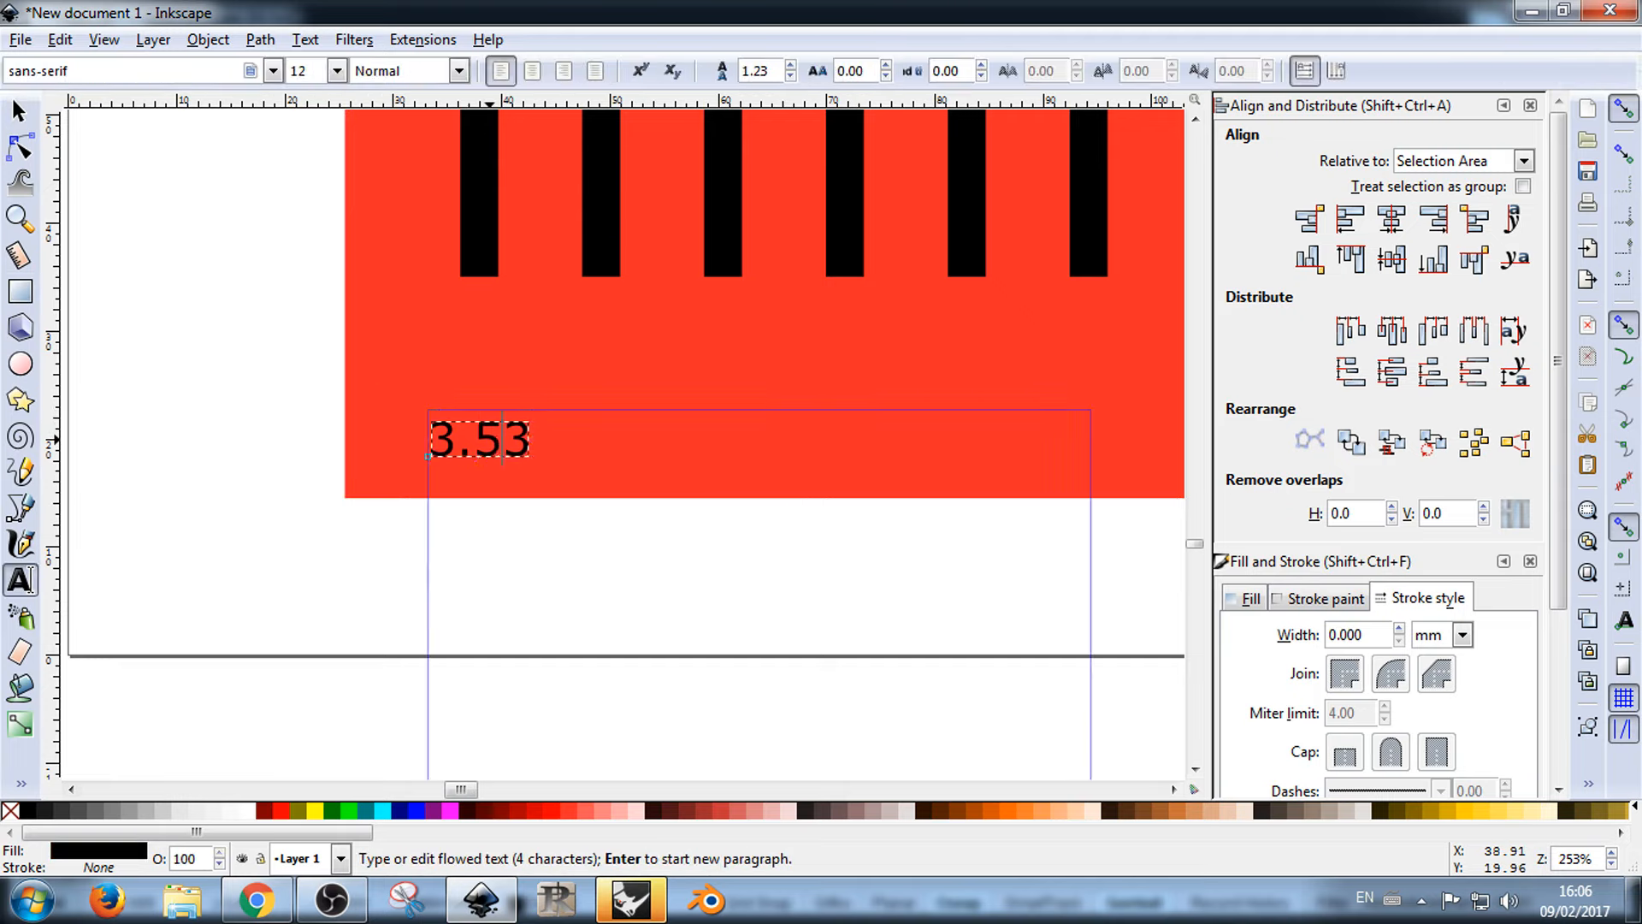
{"action": "left_click_drag", "start_coordinate": [434, 427], "coordinate": [537, 440]}
{"action": "left_click", "coordinate": [337, 71]}
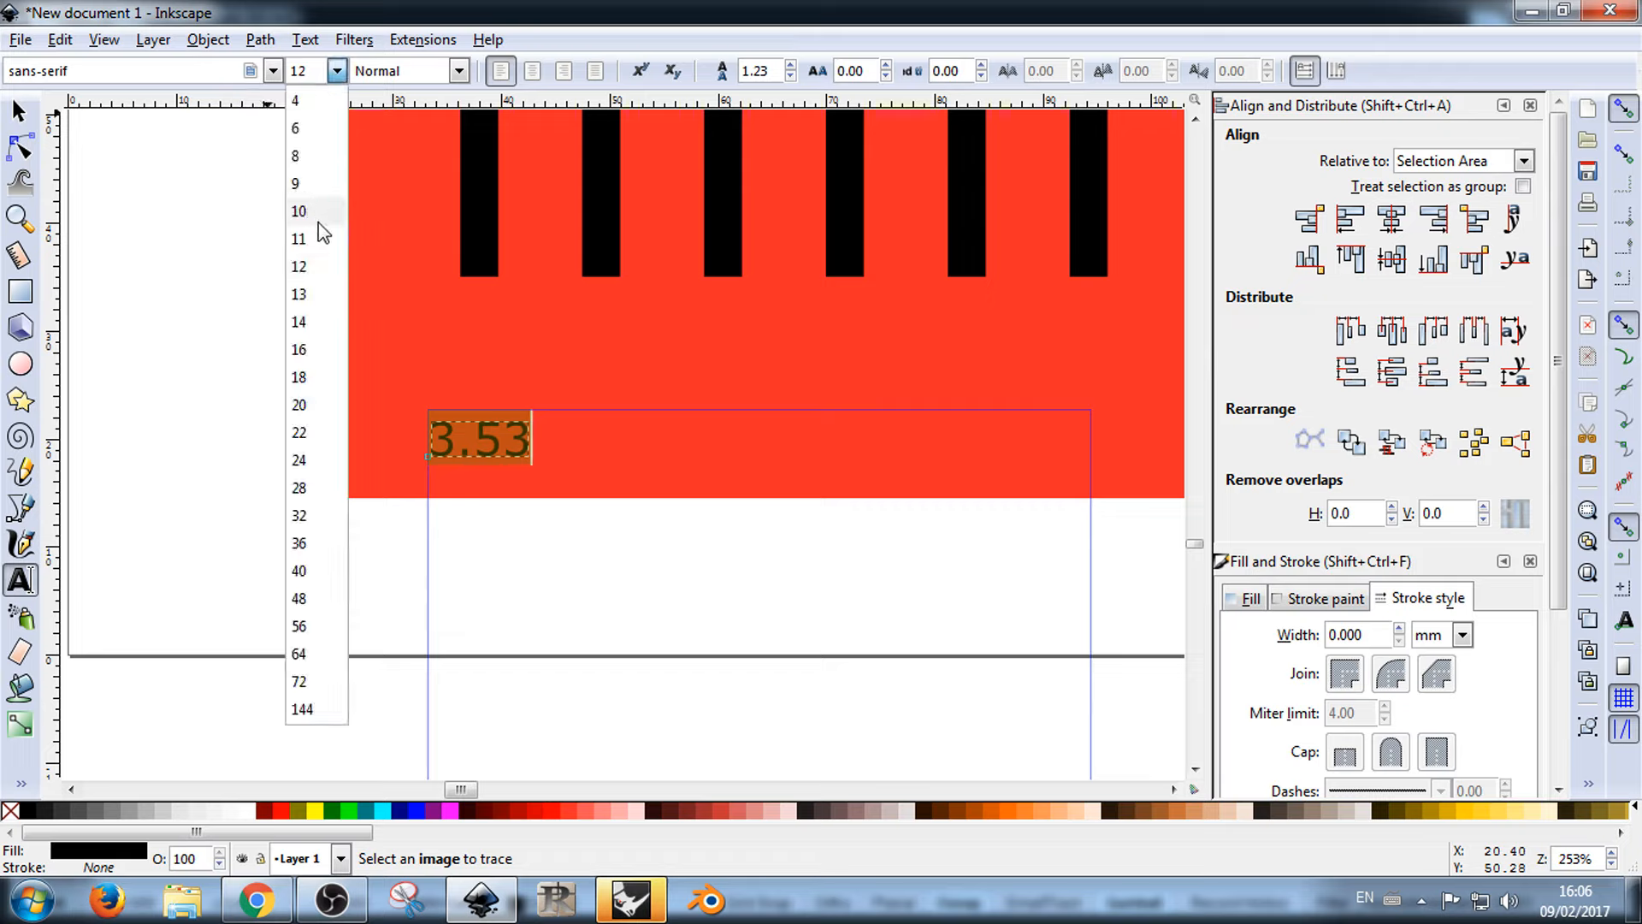
{"action": "left_click", "coordinate": [318, 188]}
{"action": "left_click", "coordinate": [19, 112]}
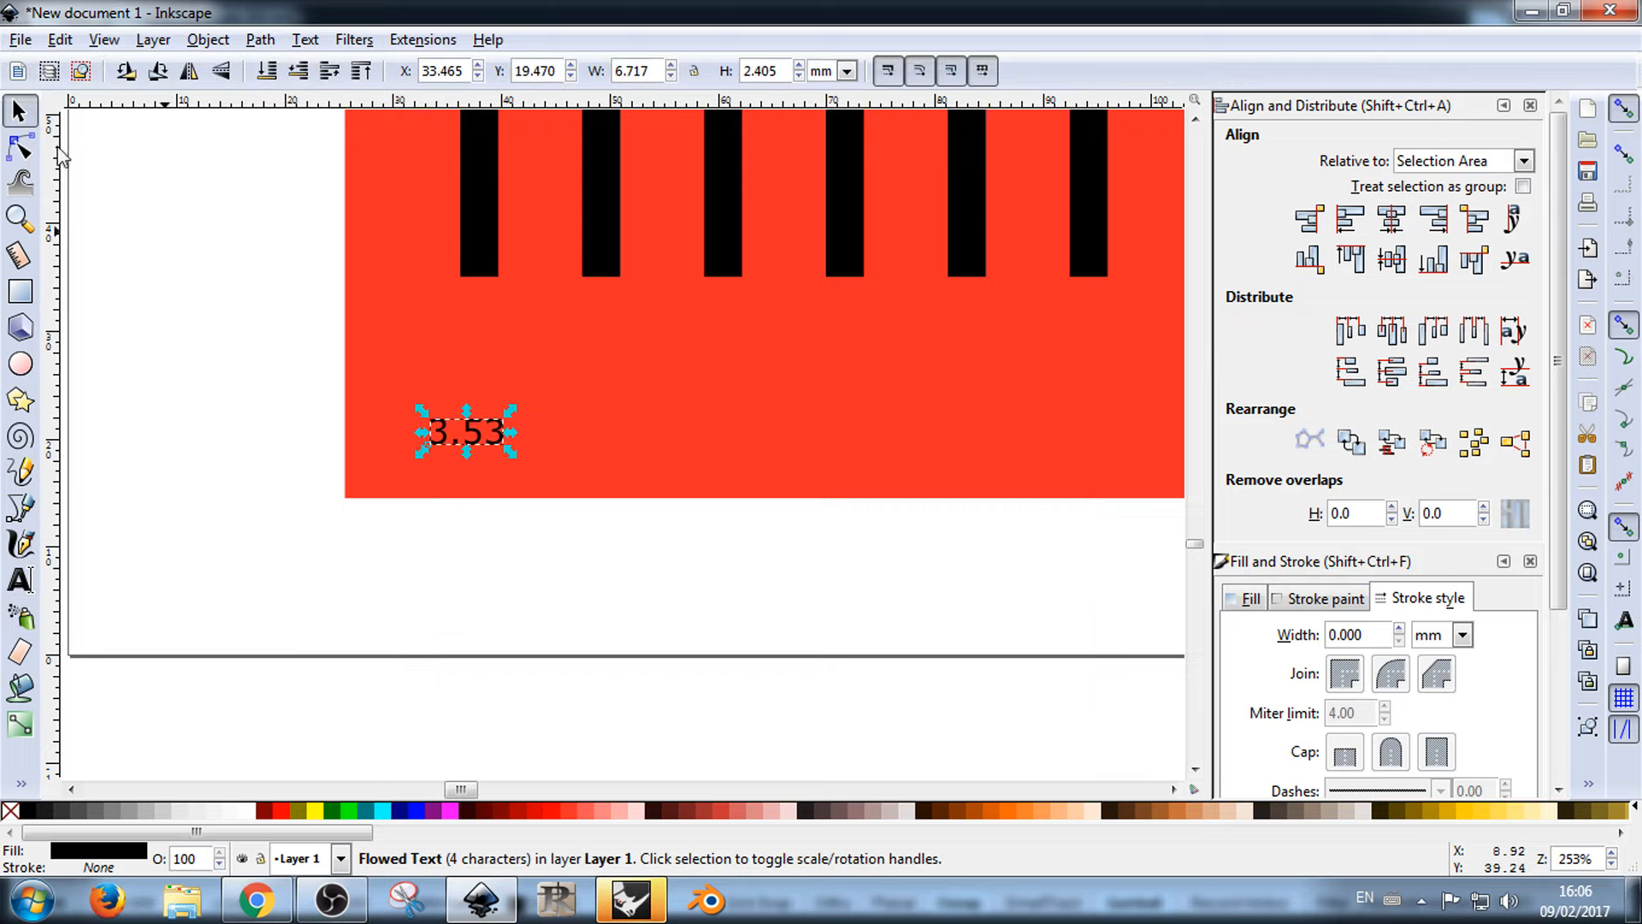
Step: Nudge the label to about X 34.6 mm, Y 19 mm and change its text to 3.5
{"action": "left_click_drag", "start_coordinate": [470, 426], "coordinate": [516, 437]}
{"action": "double_click", "coordinate": [496, 436]}
{"action": "left_click", "coordinate": [478, 433]}
{"action": "type", "text": "5"}
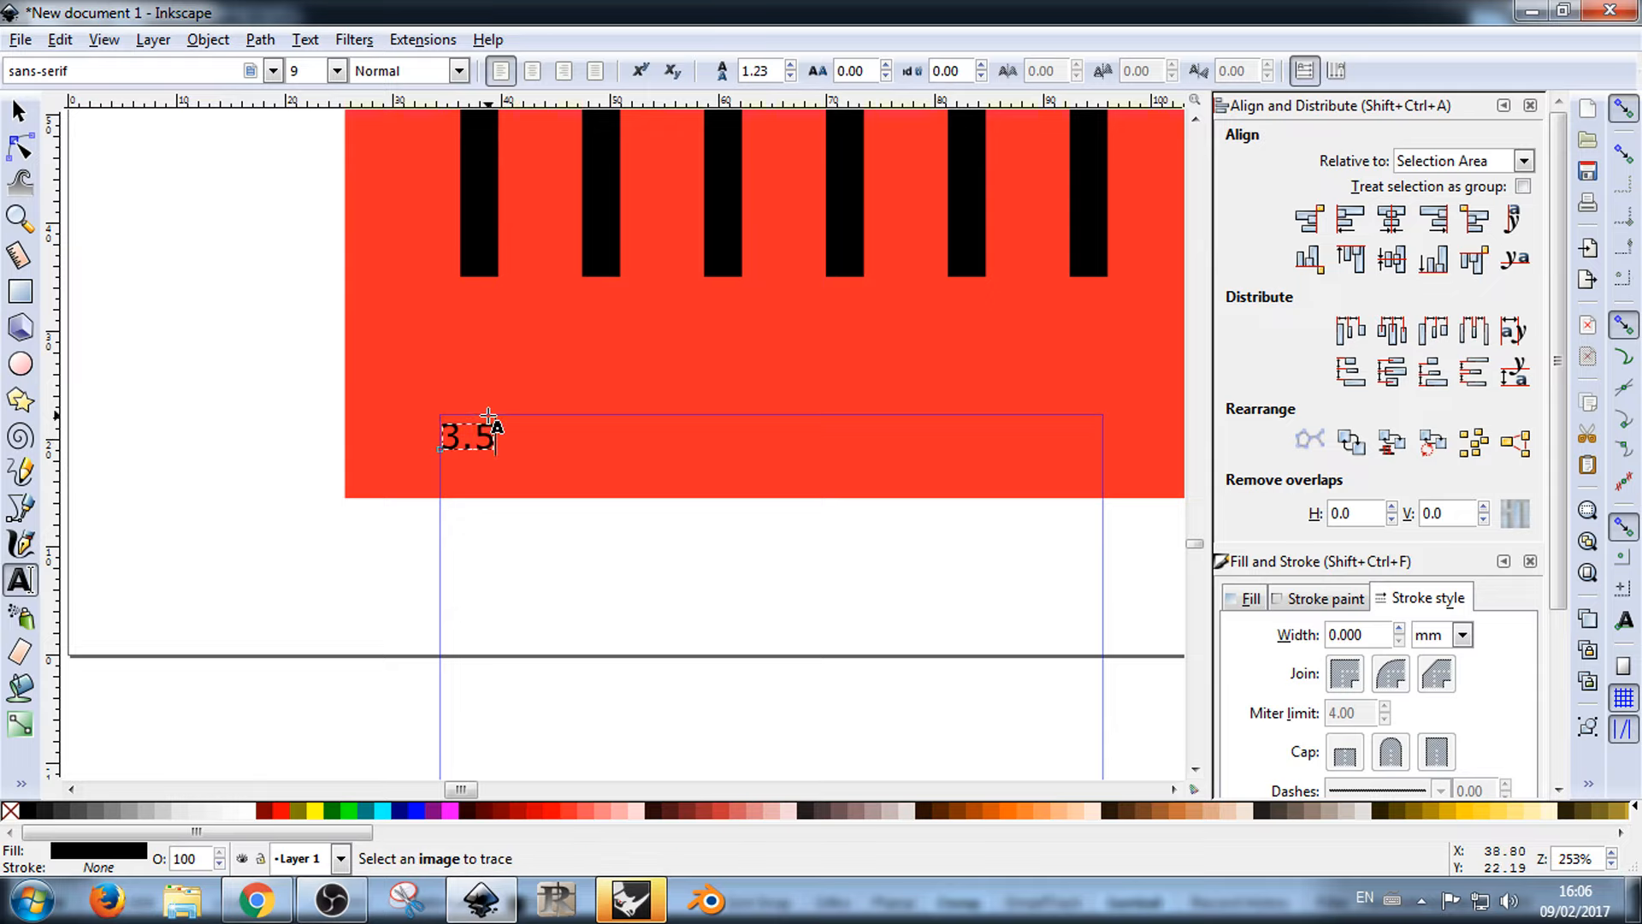
{"action": "left_click", "coordinate": [19, 111]}
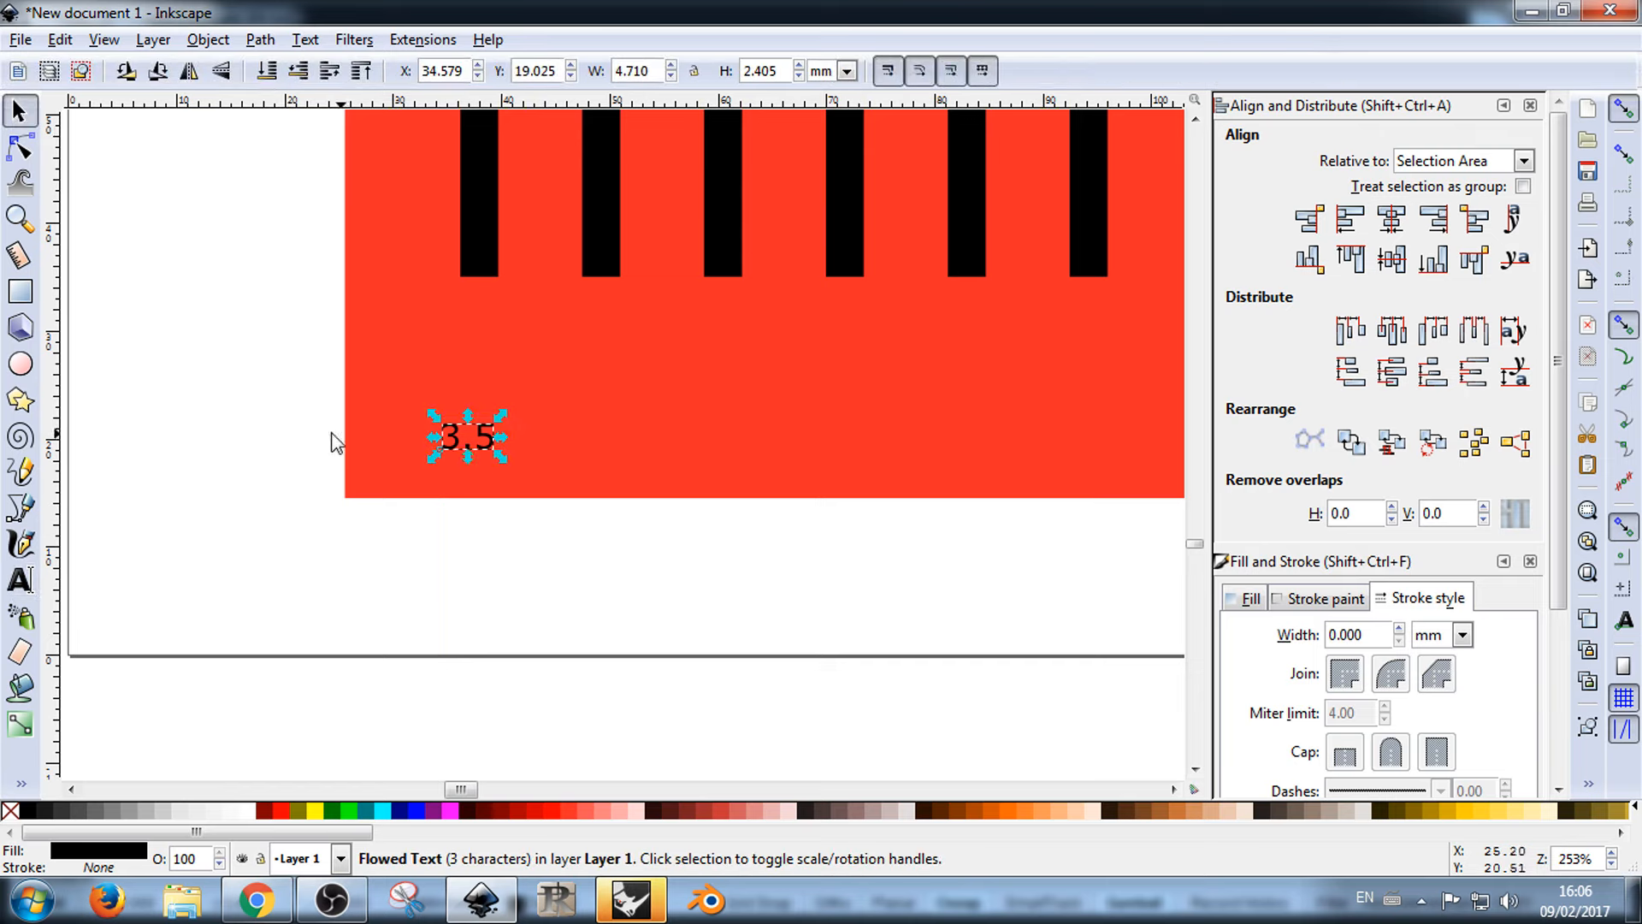
Step: Copy the 3.5 label until there are six, placed roughly along the red rectangle's lower edge
{"action": "left_click_drag", "start_coordinate": [484, 438], "coordinate": [621, 434]}
{"action": "key", "text": "ctrl+d"}
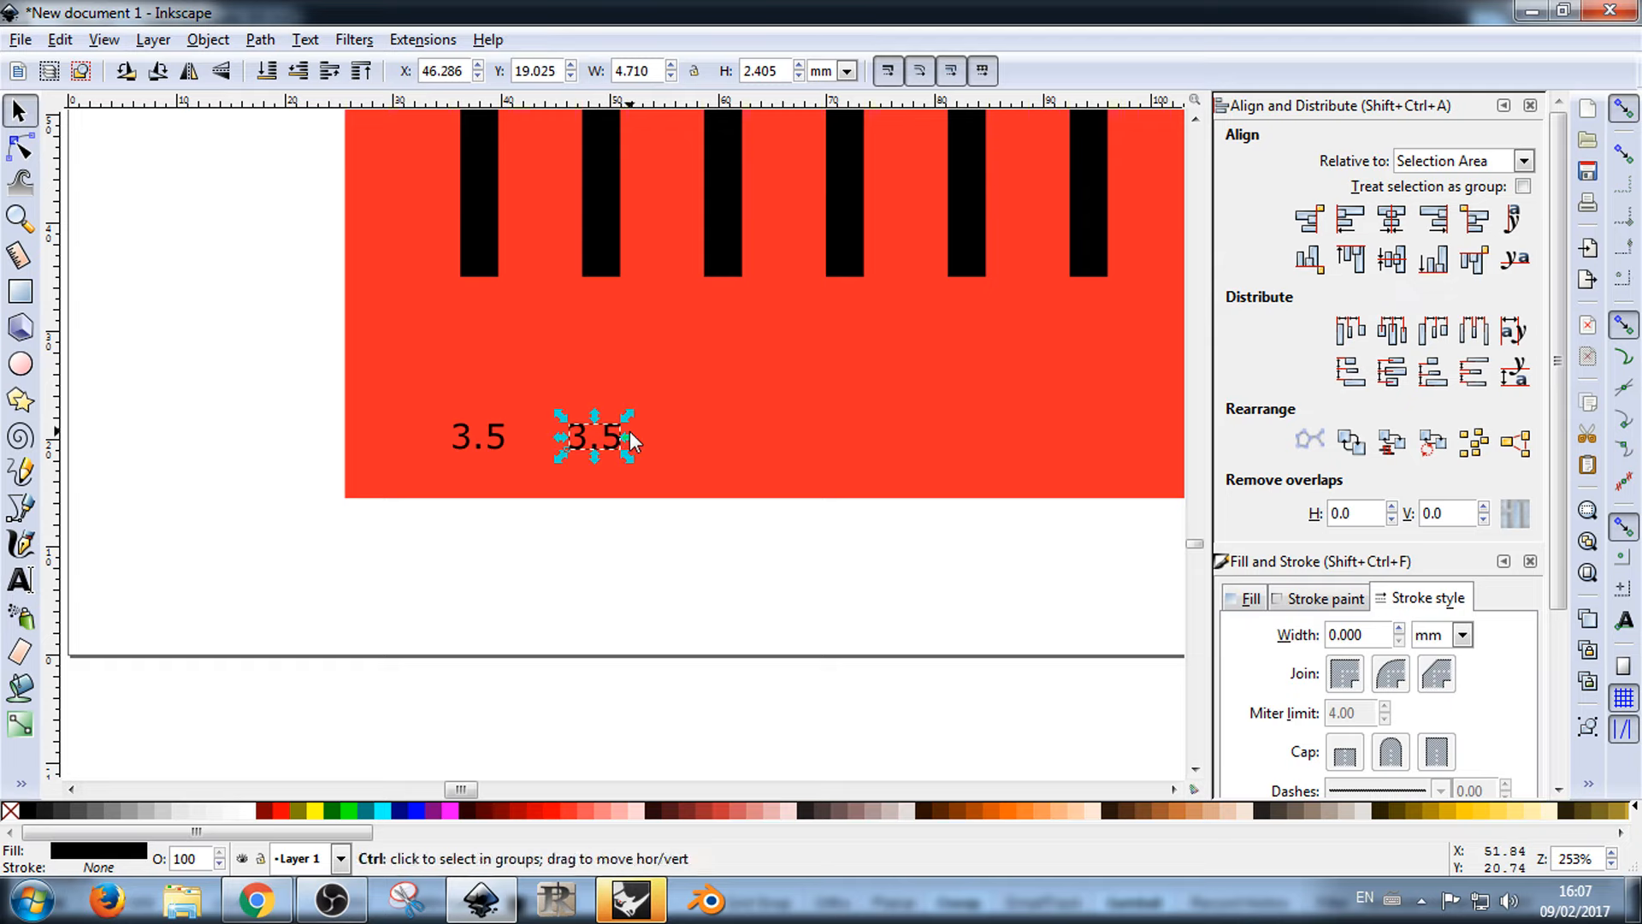
{"action": "key", "text": "ctrl+v"}
{"action": "key", "text": "Delete"}
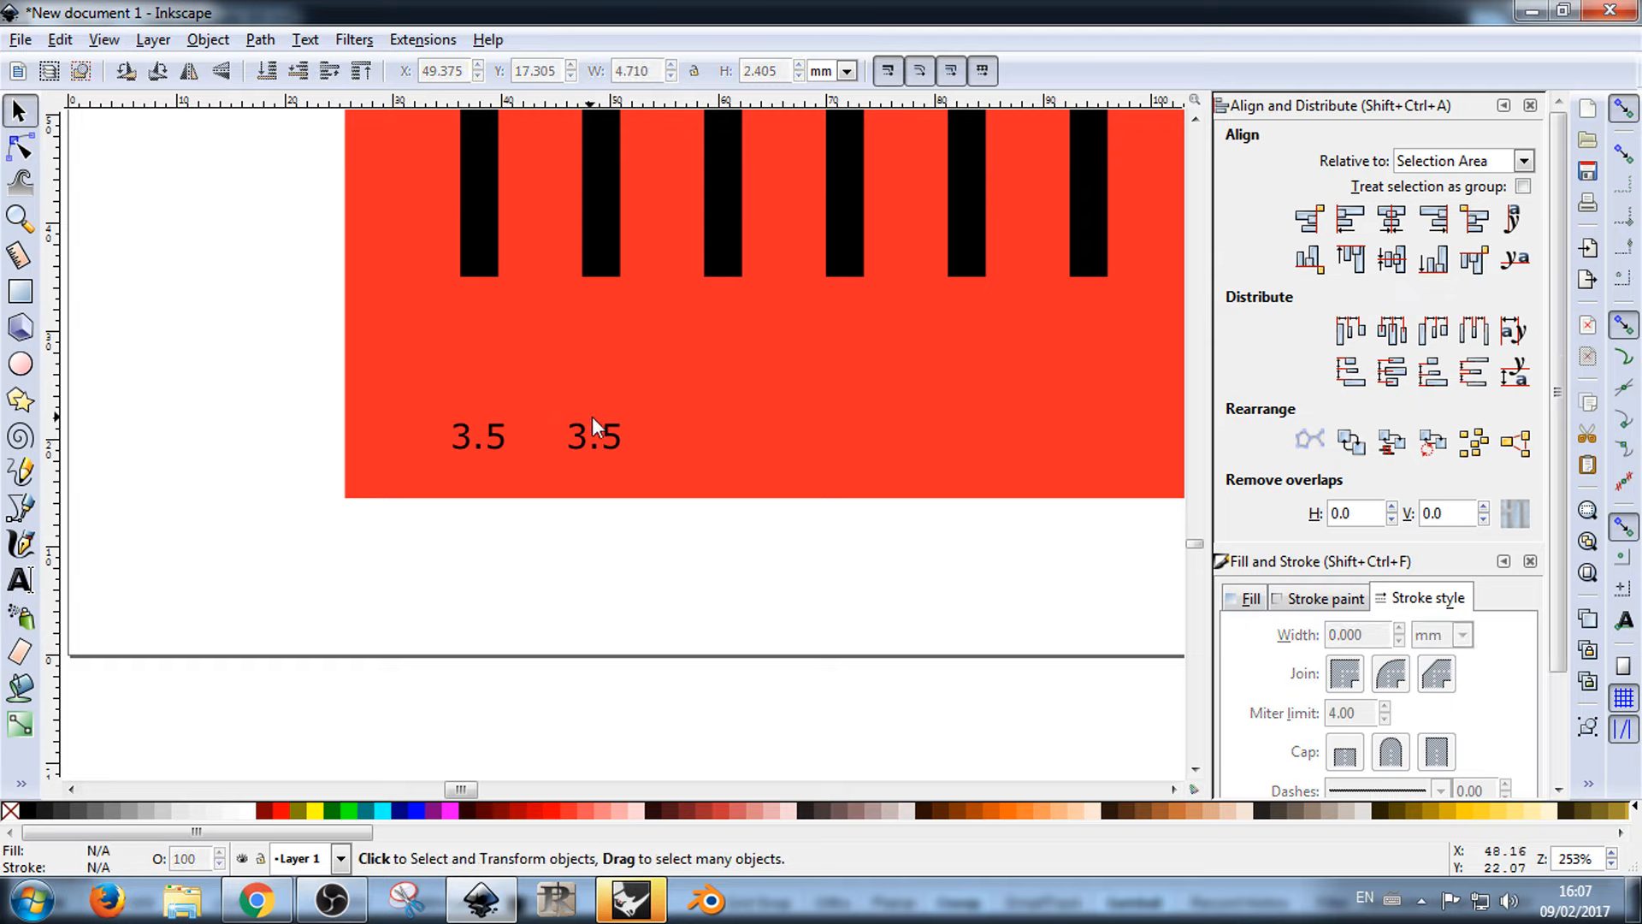
{"action": "key", "text": "ctrl+c"}
{"action": "key", "text": "ctrl+v"}
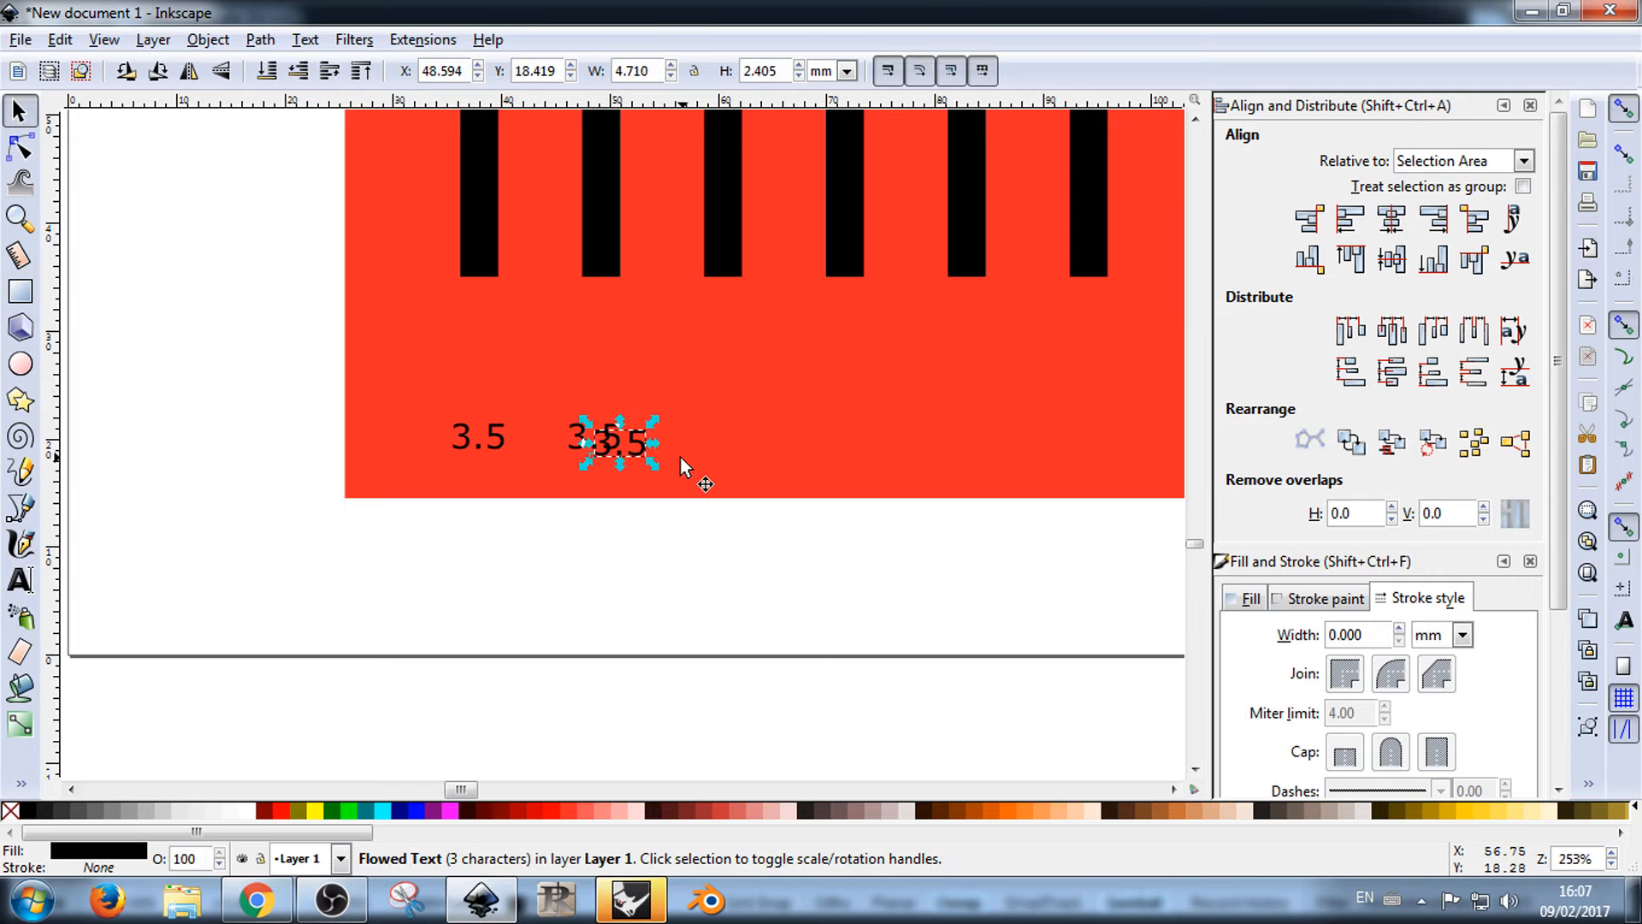
{"action": "key", "text": "ctrl+v"}
{"action": "key", "text": "ctrl+v"}
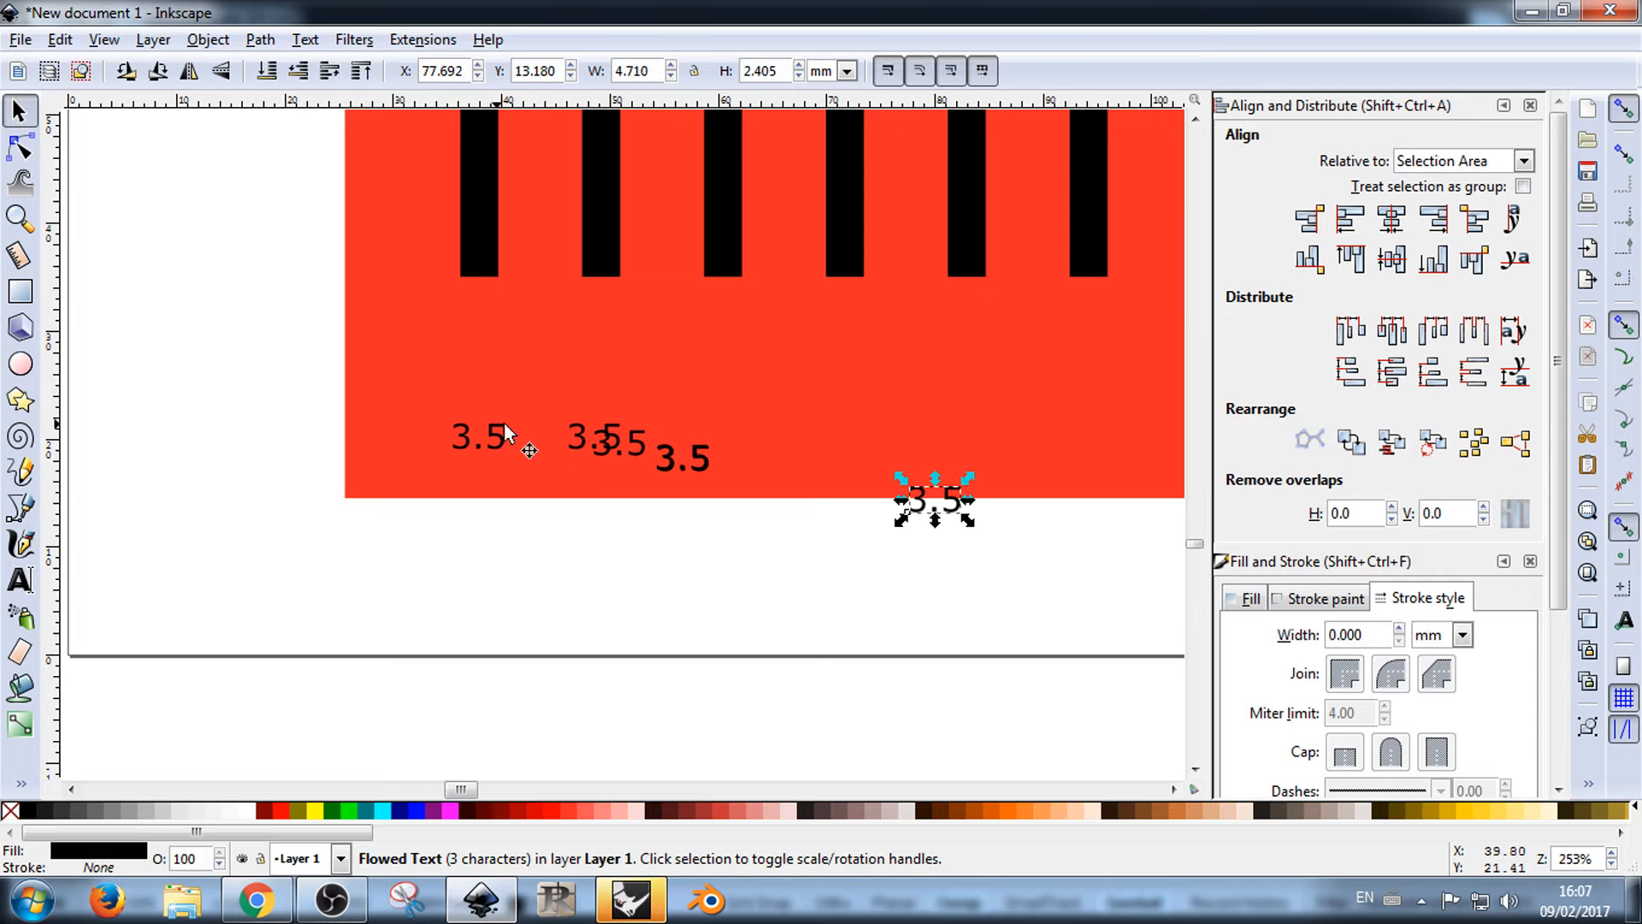
Step: Align the top edges of all six 3.5 labels, distribute their centers evenly in the horizontal direction, and deselect them
{"action": "scroll", "coordinate": [560, 506], "scroll_direction": "down", "scroll_amount": 2}
{"action": "left_click_drag", "start_coordinate": [384, 569], "coordinate": [770, 439]}
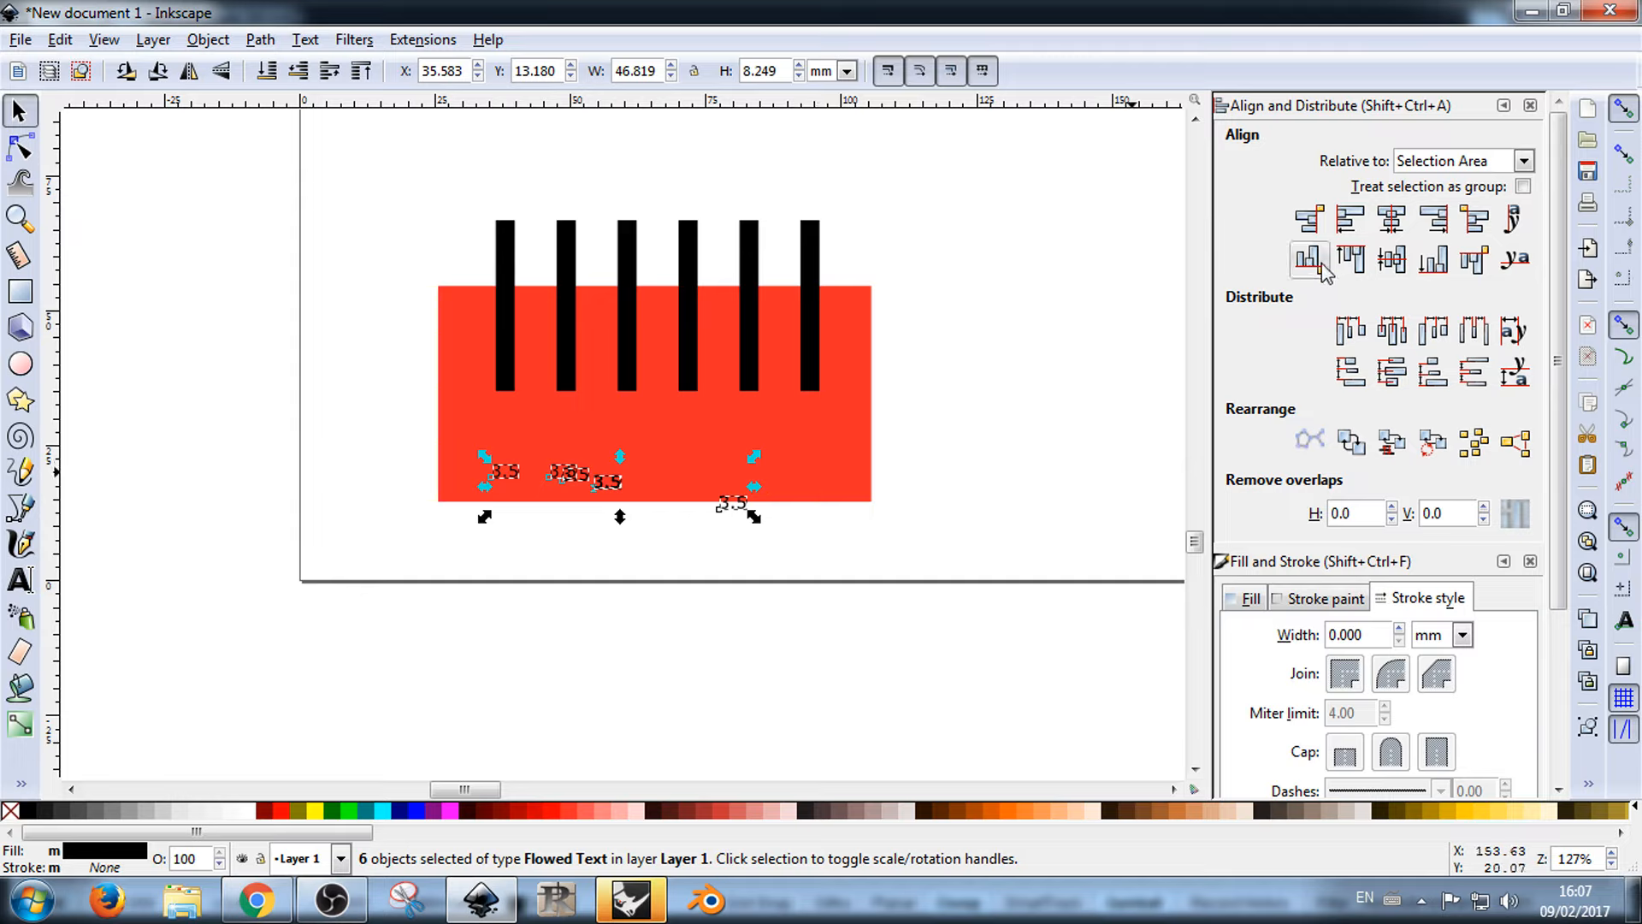
{"action": "left_click", "coordinate": [1349, 260]}
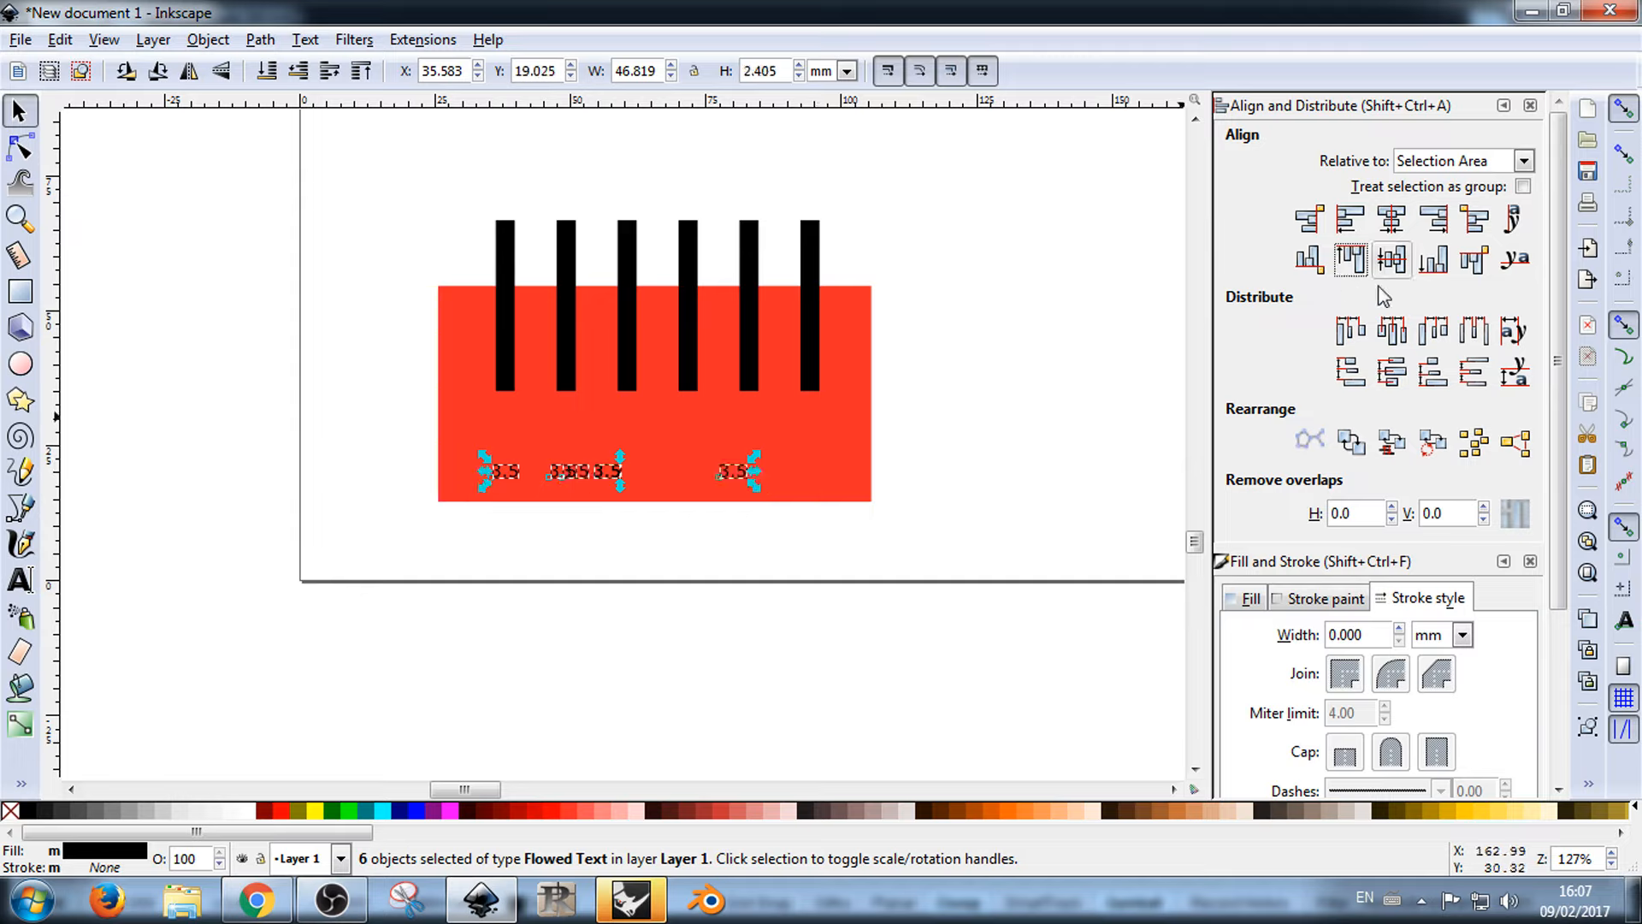
{"action": "left_click", "coordinate": [1402, 329]}
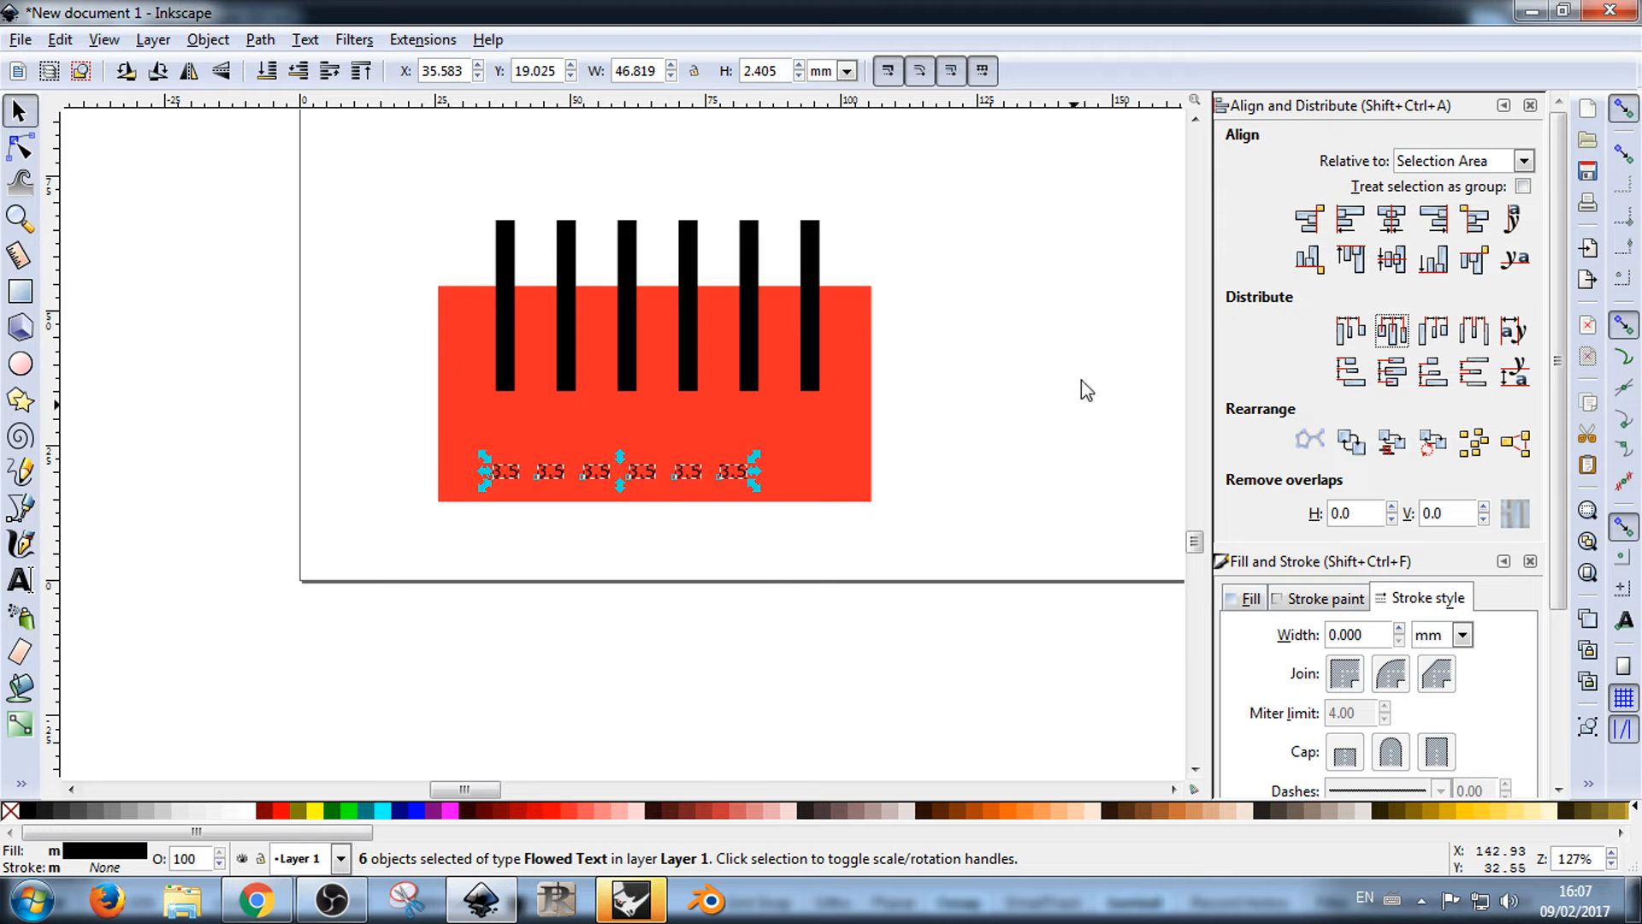
{"action": "left_click", "coordinate": [837, 641]}
Step: Move the last 3.5 label under the sixth black line, at about X 92.5 mm, and clear the selection
{"action": "scroll", "coordinate": [670, 517], "scroll_direction": "up", "scroll_amount": 2}
{"action": "left_click_drag", "start_coordinate": [770, 458], "coordinate": [935, 453]}
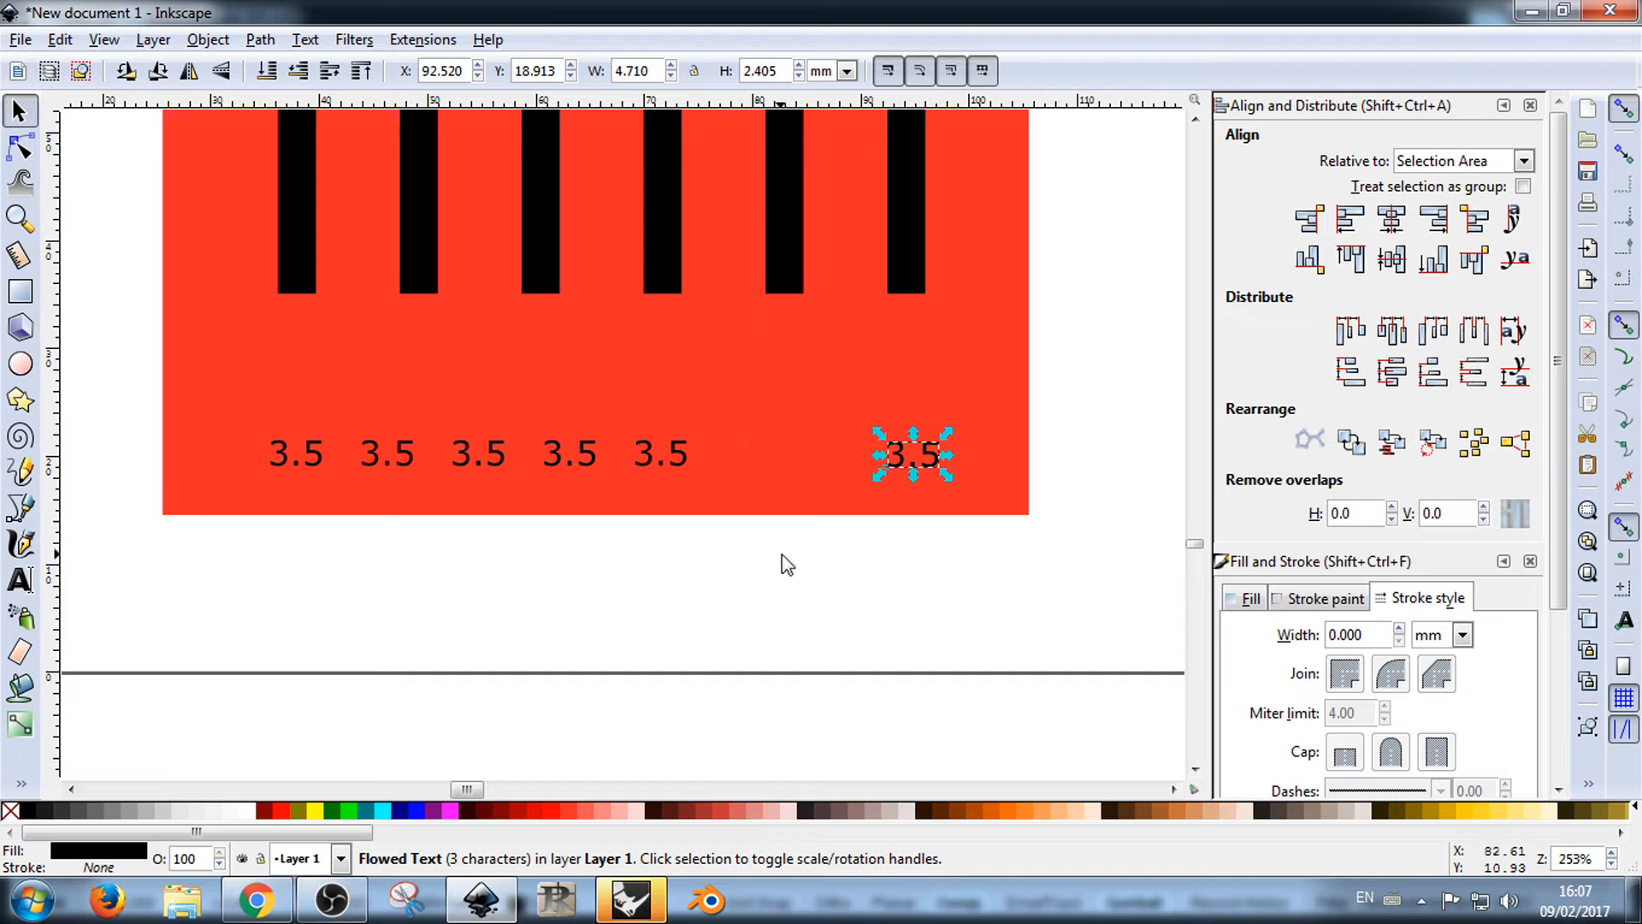
{"action": "left_click", "coordinate": [594, 465], "text": "shift"}
{"action": "left_click", "coordinate": [637, 460]}
{"action": "left_click", "coordinate": [601, 581]}
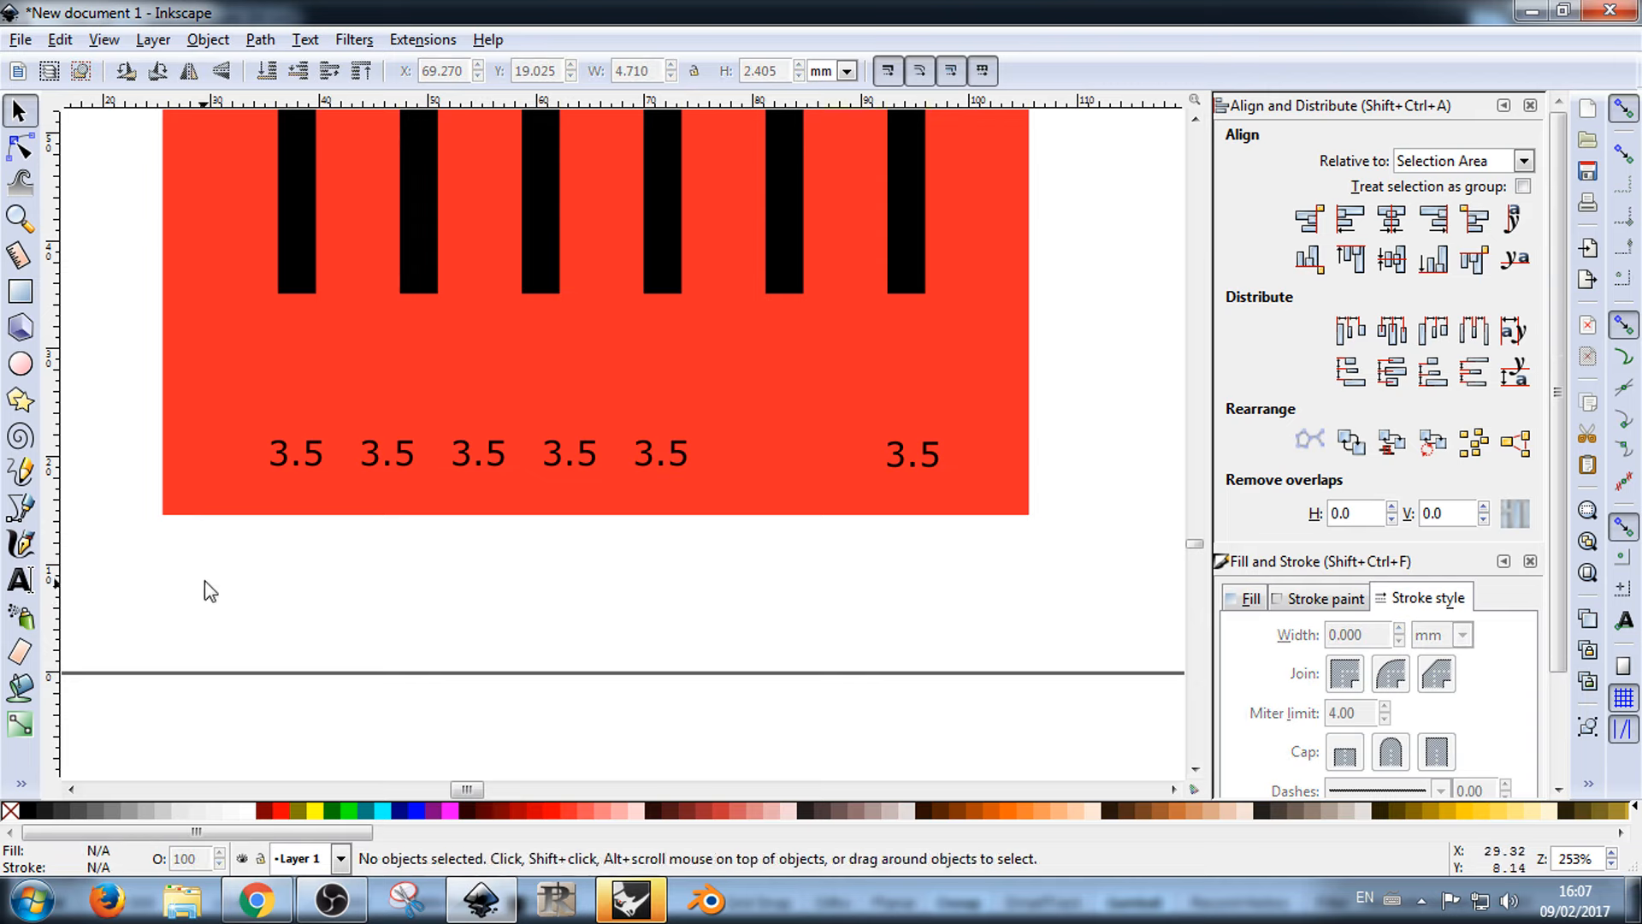
Step: Align all six labels' bottom edges to the selection area's top edge and redistribute their centers evenly in the horizontal direction
{"action": "left_click_drag", "start_coordinate": [206, 587], "coordinate": [974, 368]}
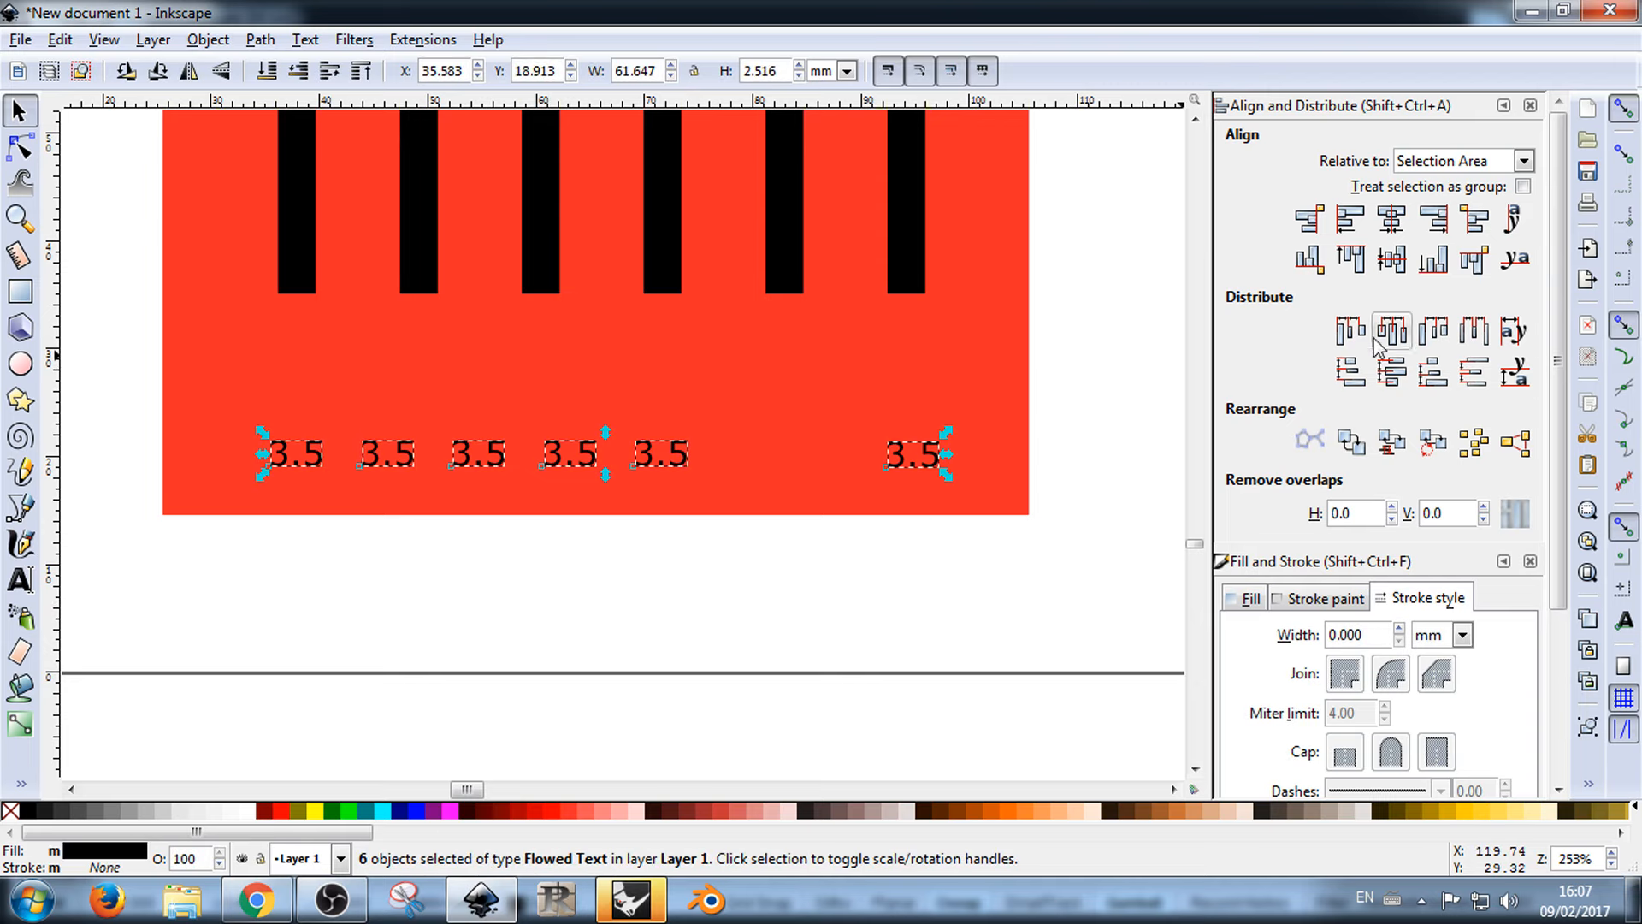
{"action": "left_click", "coordinate": [1309, 263]}
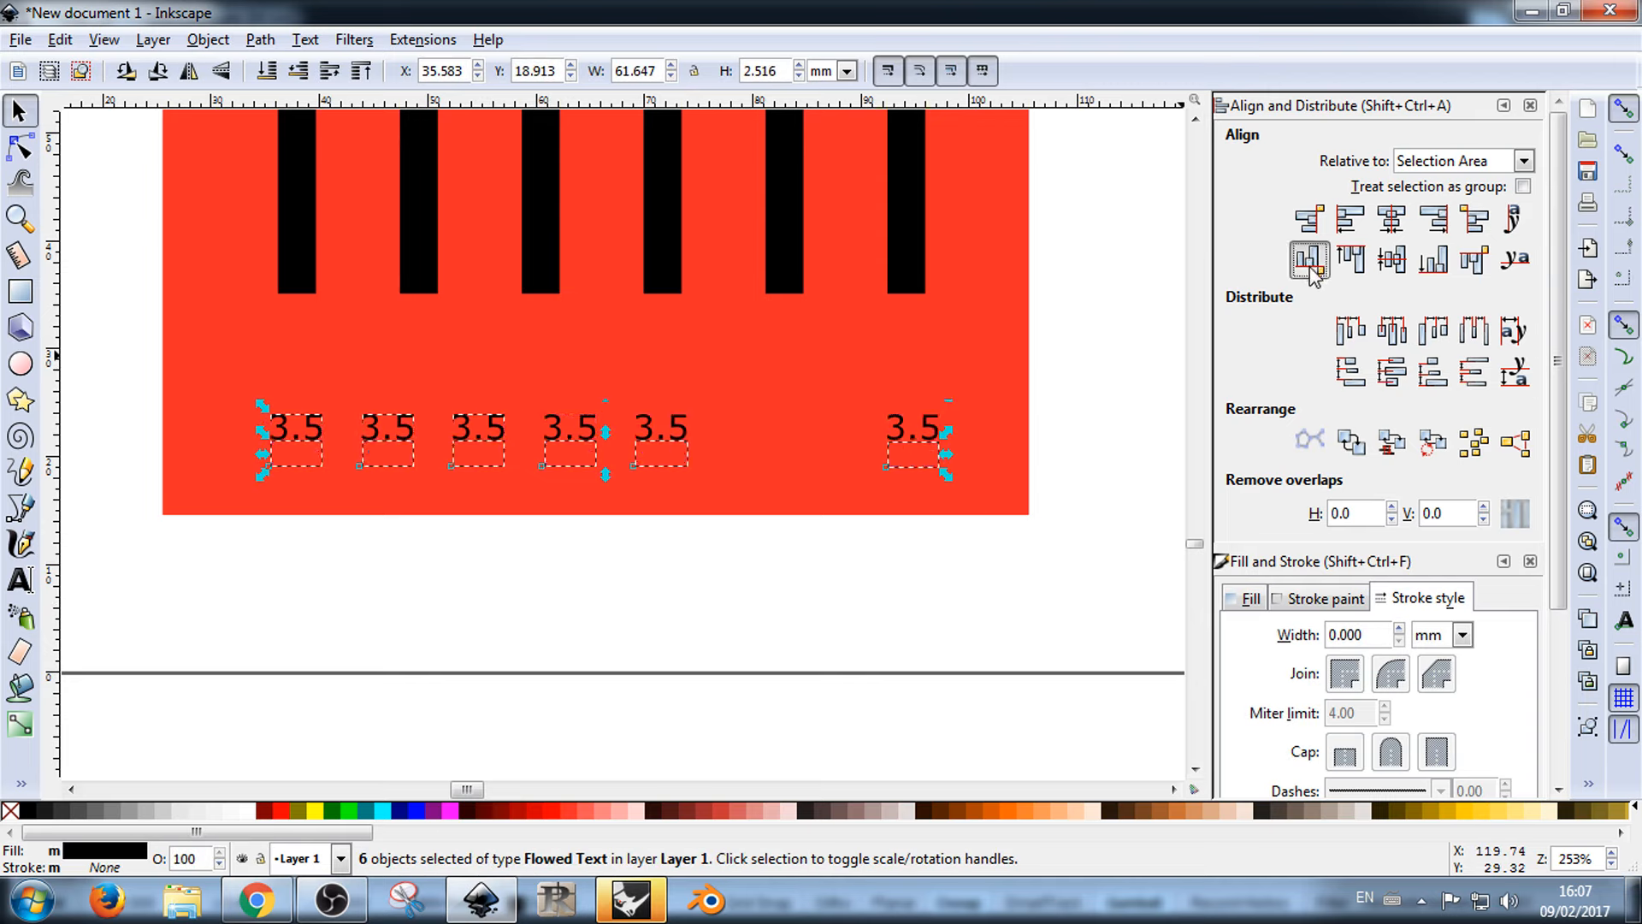
{"action": "left_click", "coordinate": [1391, 329]}
{"action": "left_click", "coordinate": [946, 566]}
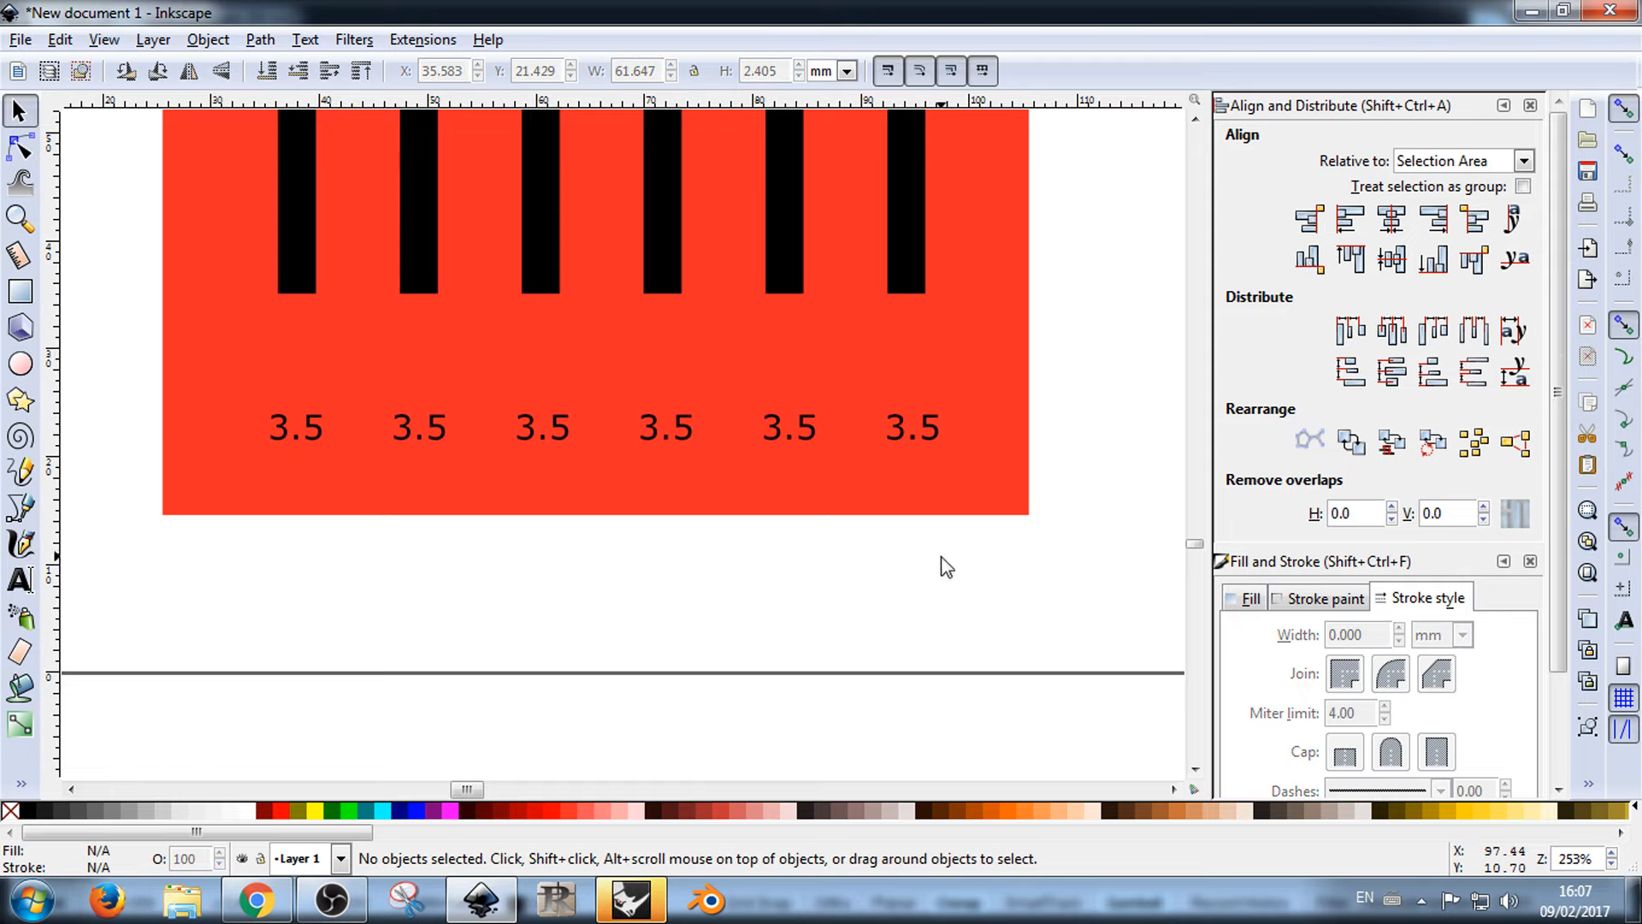
Step: Change the text of the label under the second black line to 3.45
{"action": "double_click", "coordinate": [435, 436]}
{"action": "left_click_drag", "start_coordinate": [425, 432], "coordinate": [448, 432]}
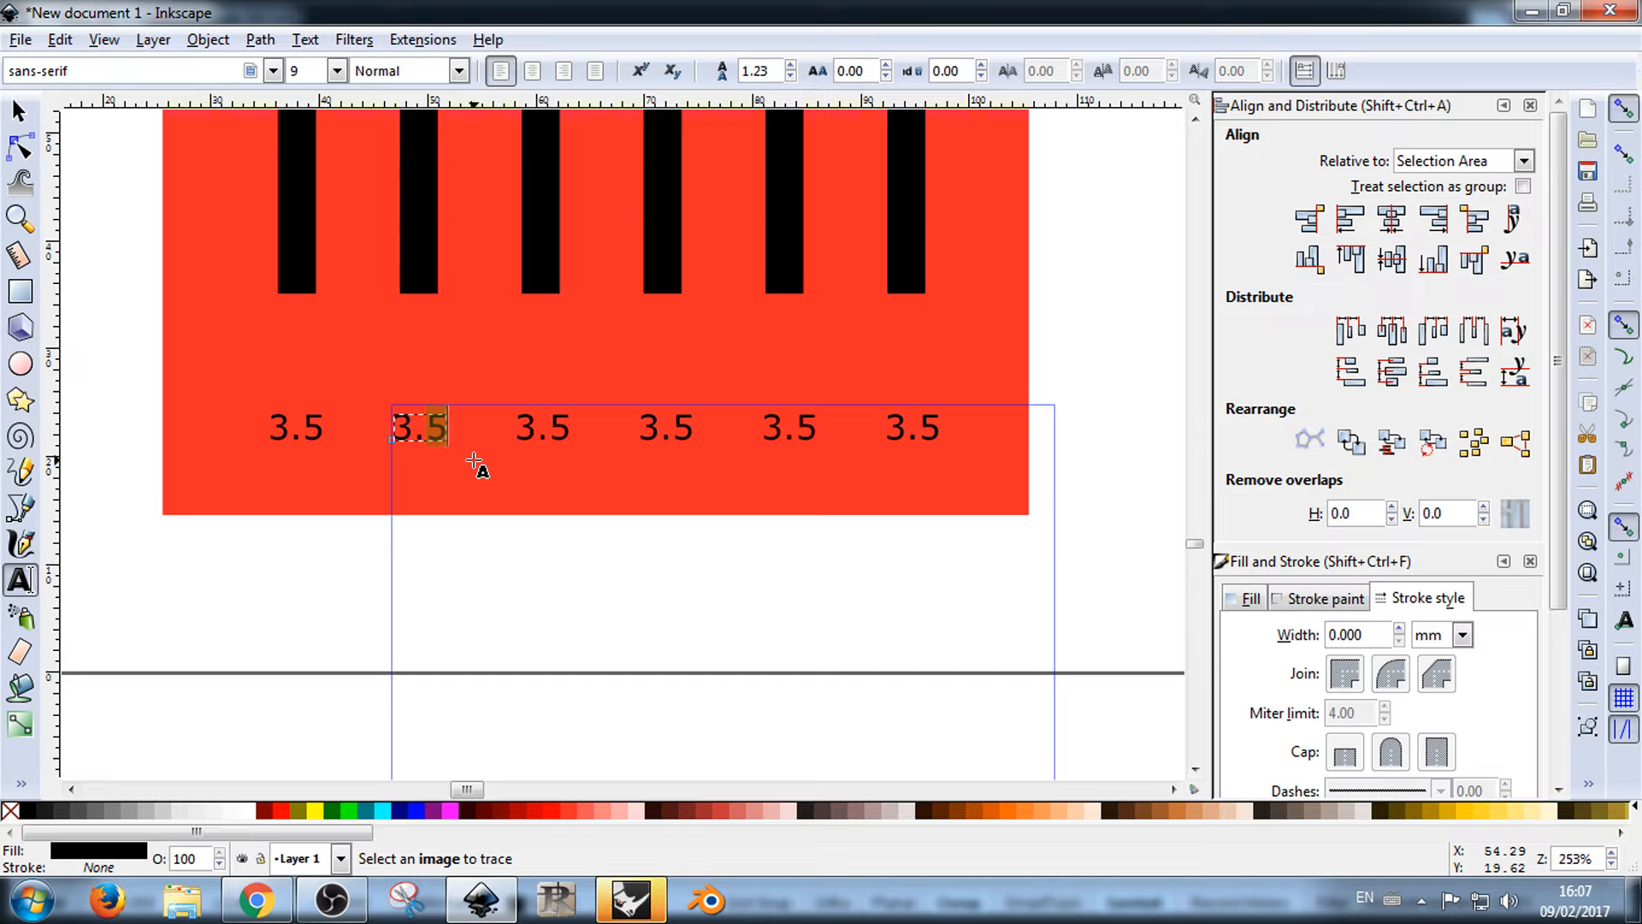
{"action": "type", "text": "45"}
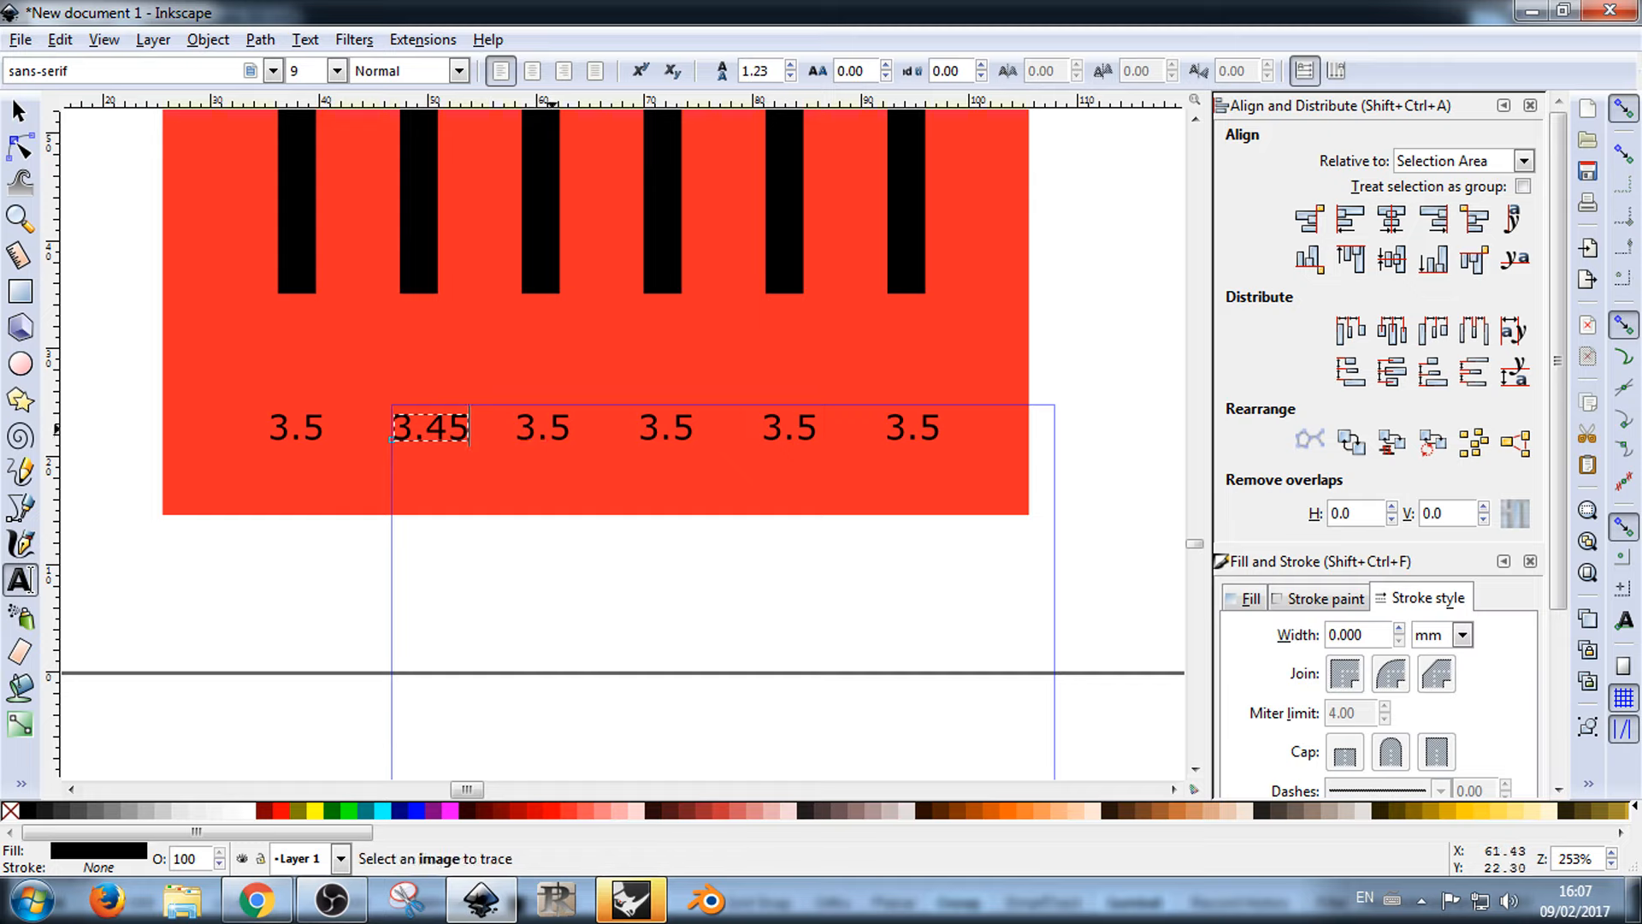
Step: Change the text of the label under the second black line to 3.55 and return to the selection tool
{"action": "left_click", "coordinate": [548, 426]}
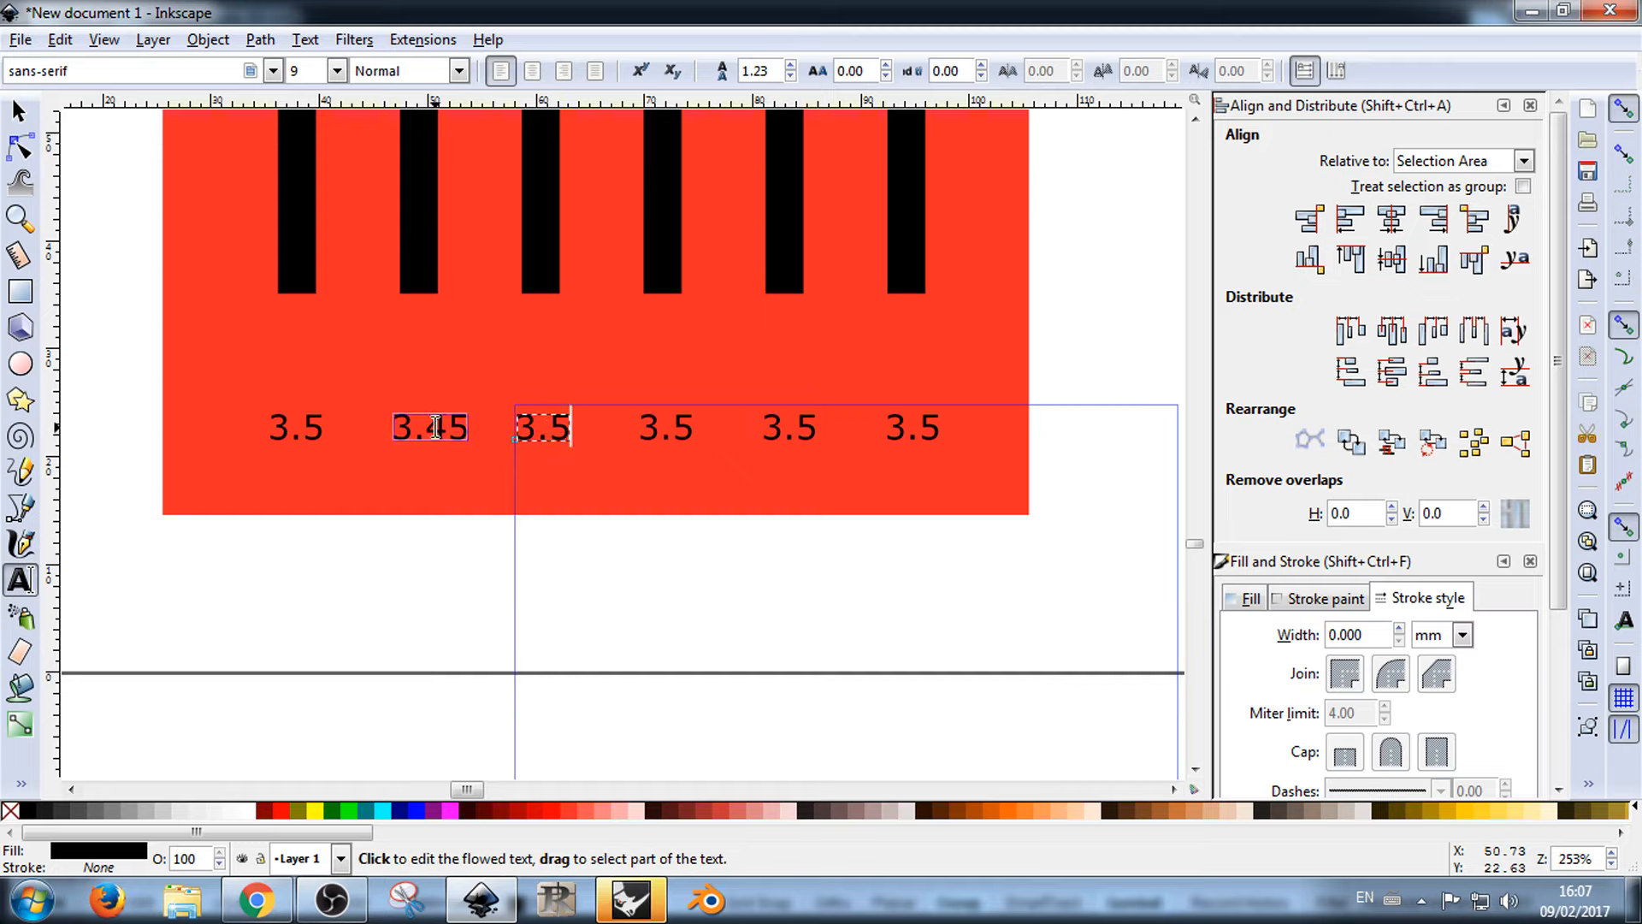
{"action": "left_click_drag", "start_coordinate": [436, 426], "coordinate": [445, 426]}
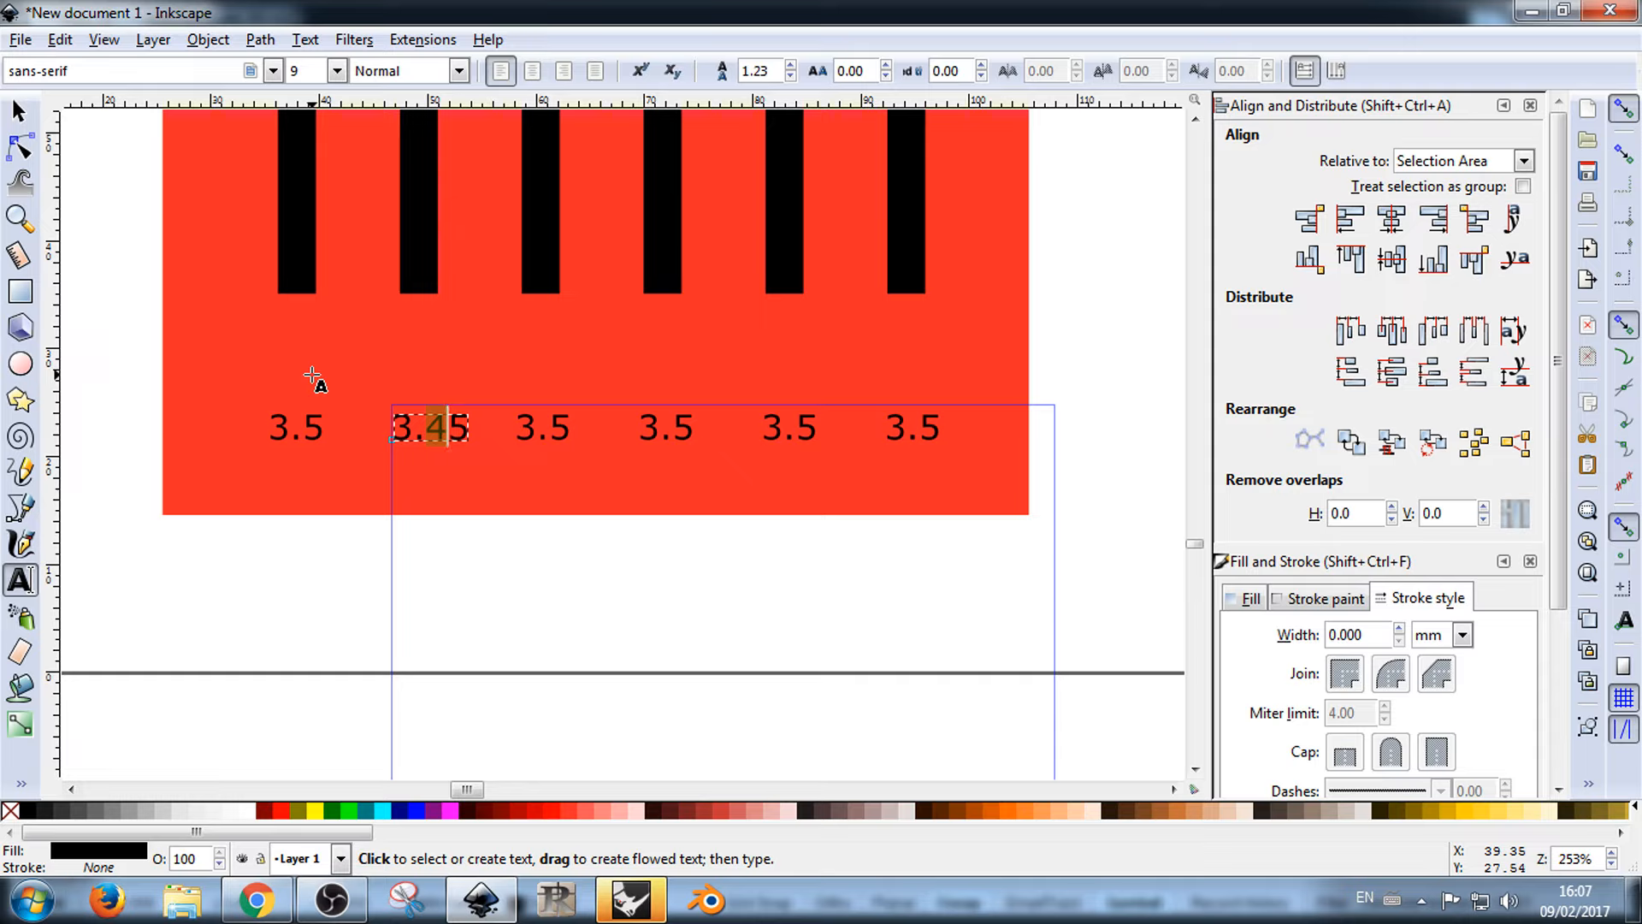
{"action": "key", "text": "BackSpace"}
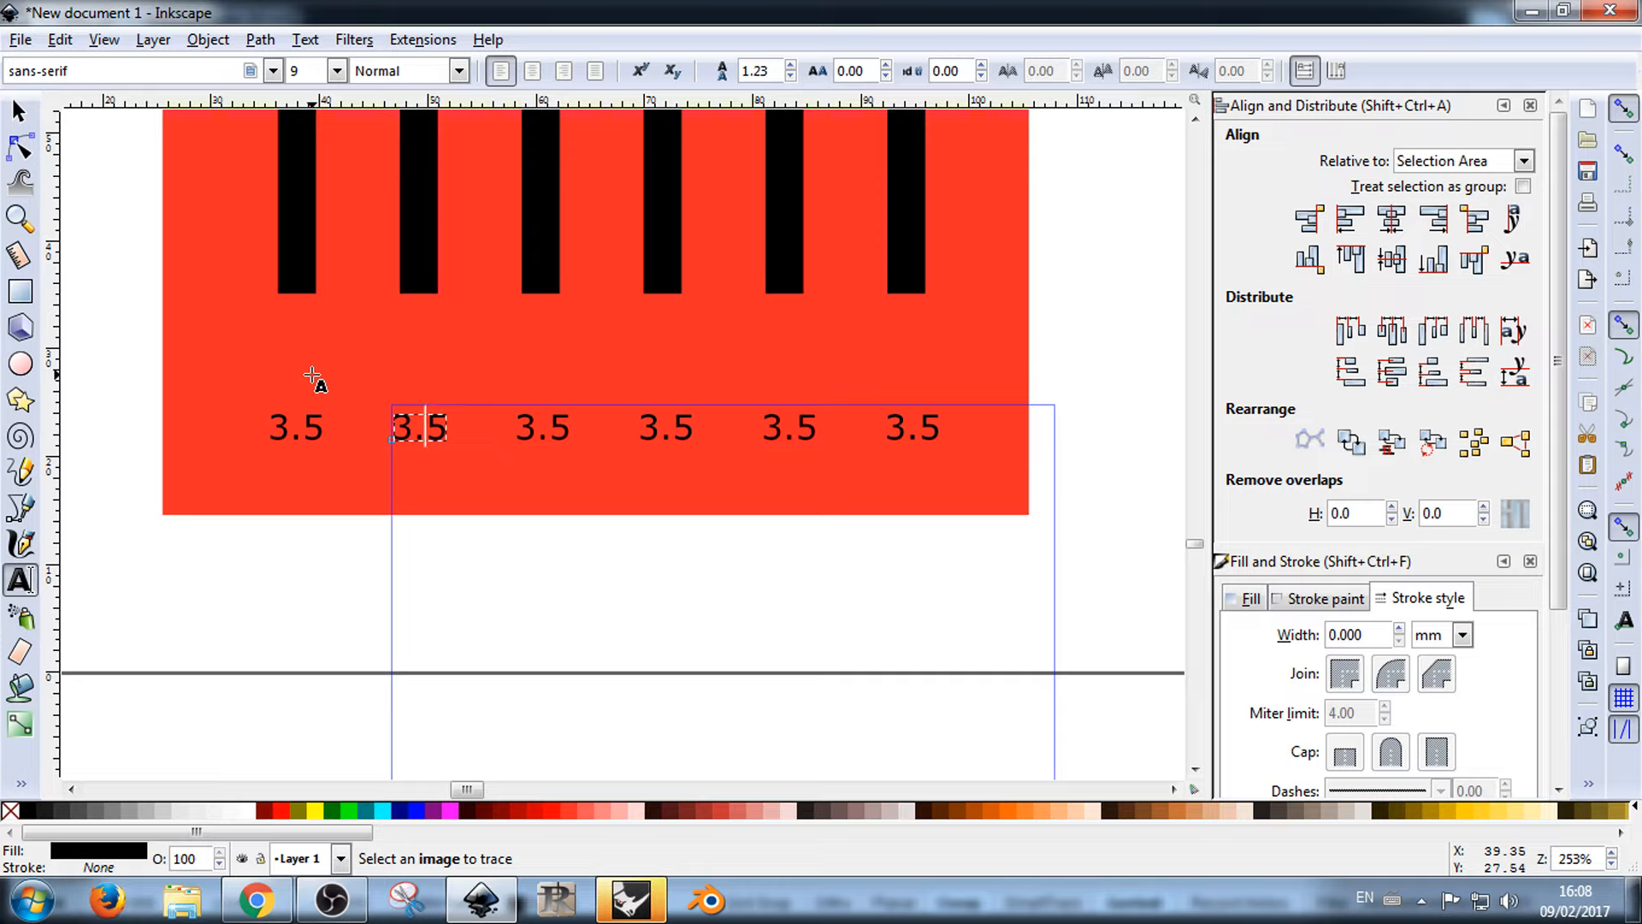
{"action": "key", "text": "Delete"}
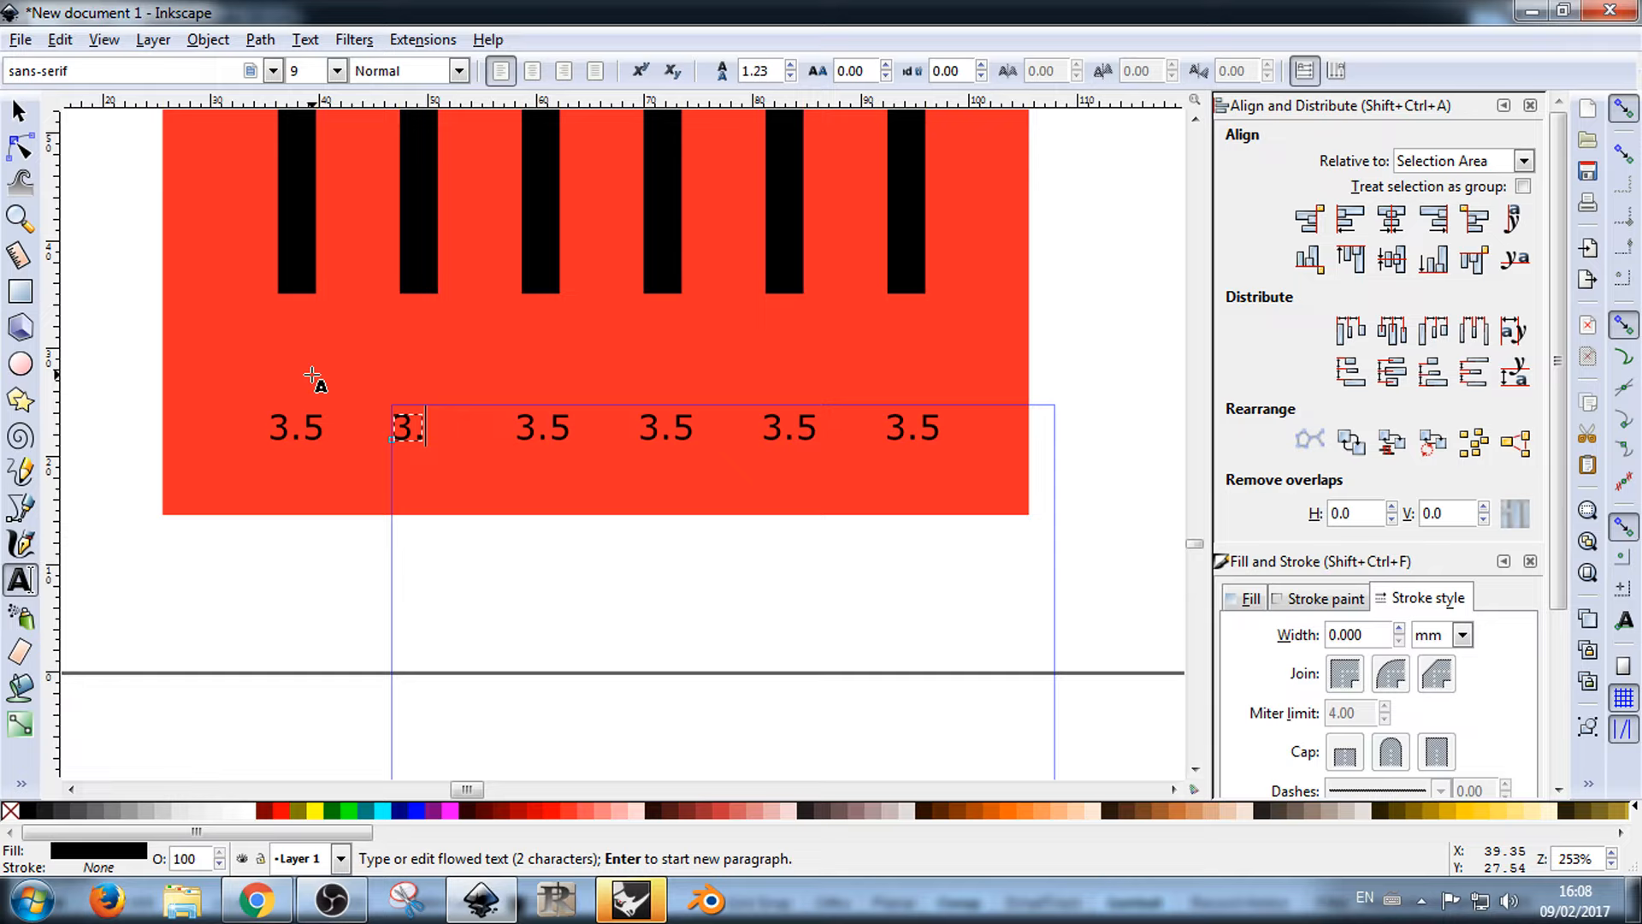
{"action": "type", "text": "55"}
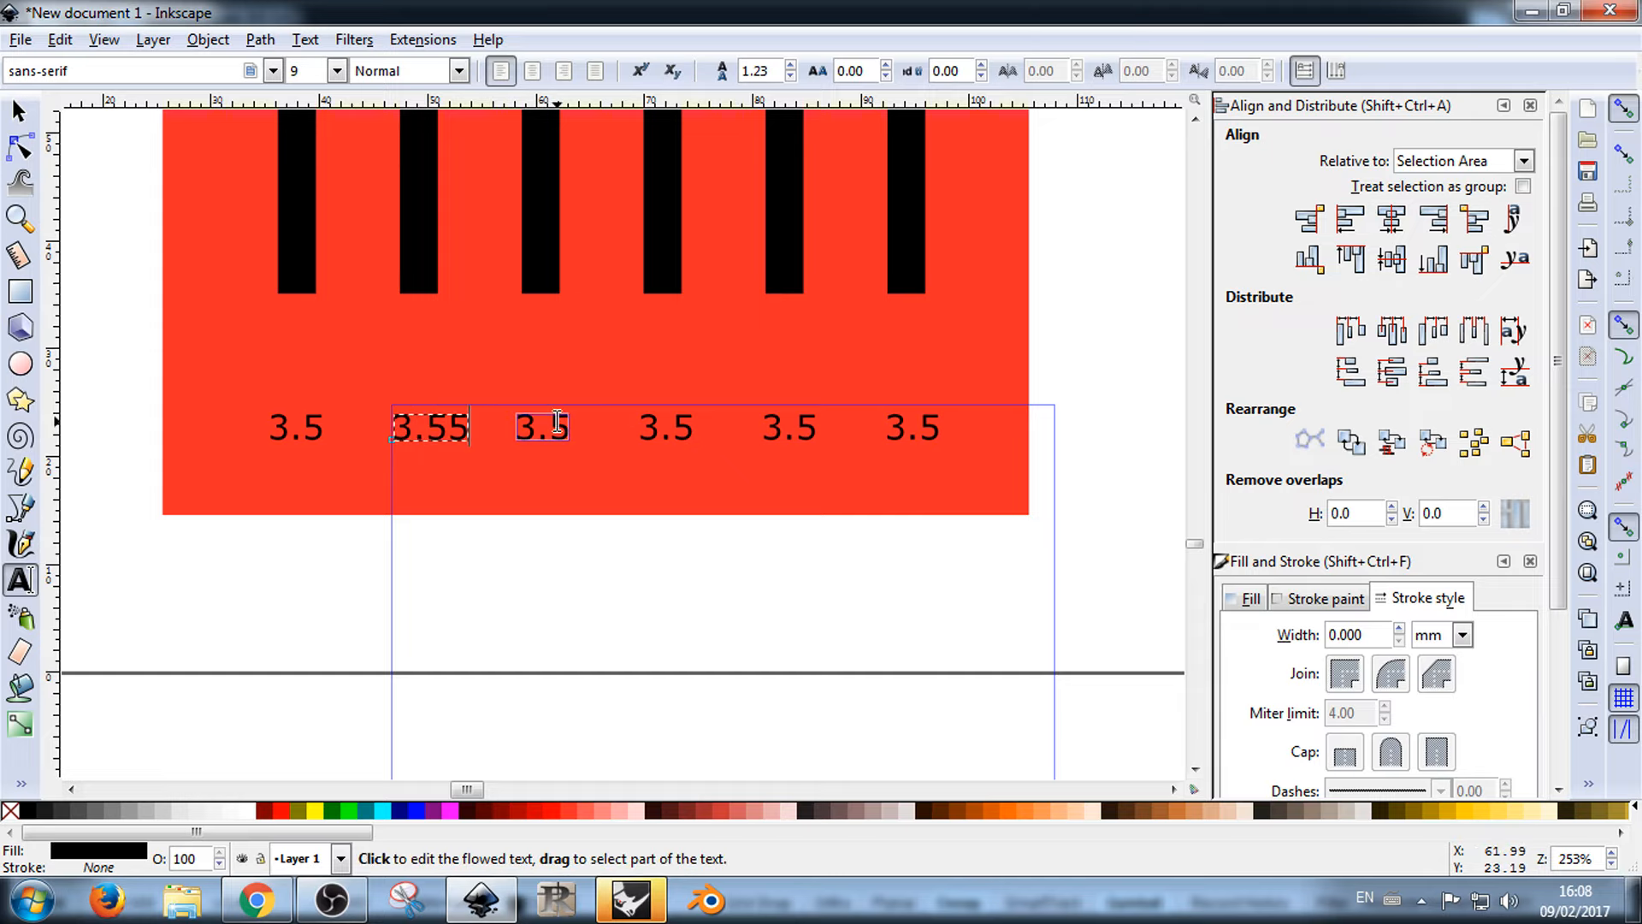
{"action": "scroll", "coordinate": [567, 466], "scroll_direction": "down", "scroll_amount": 2}
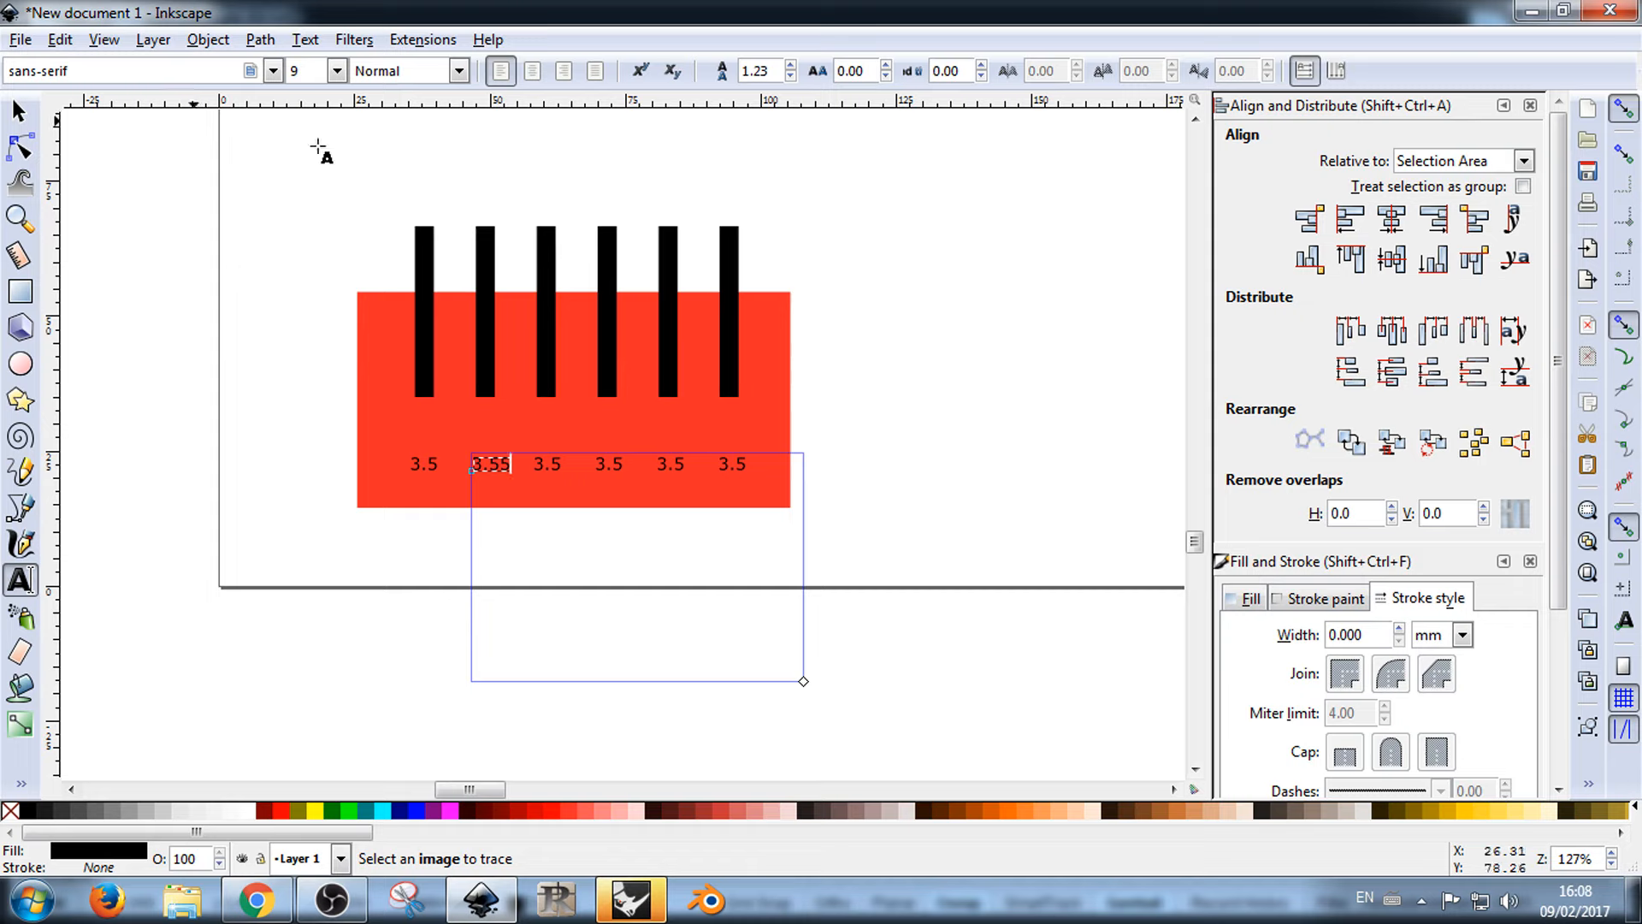
{"action": "left_click", "coordinate": [19, 111]}
{"action": "left_click", "coordinate": [547, 243]}
{"action": "left_click", "coordinate": [485, 248], "text": "shift"}
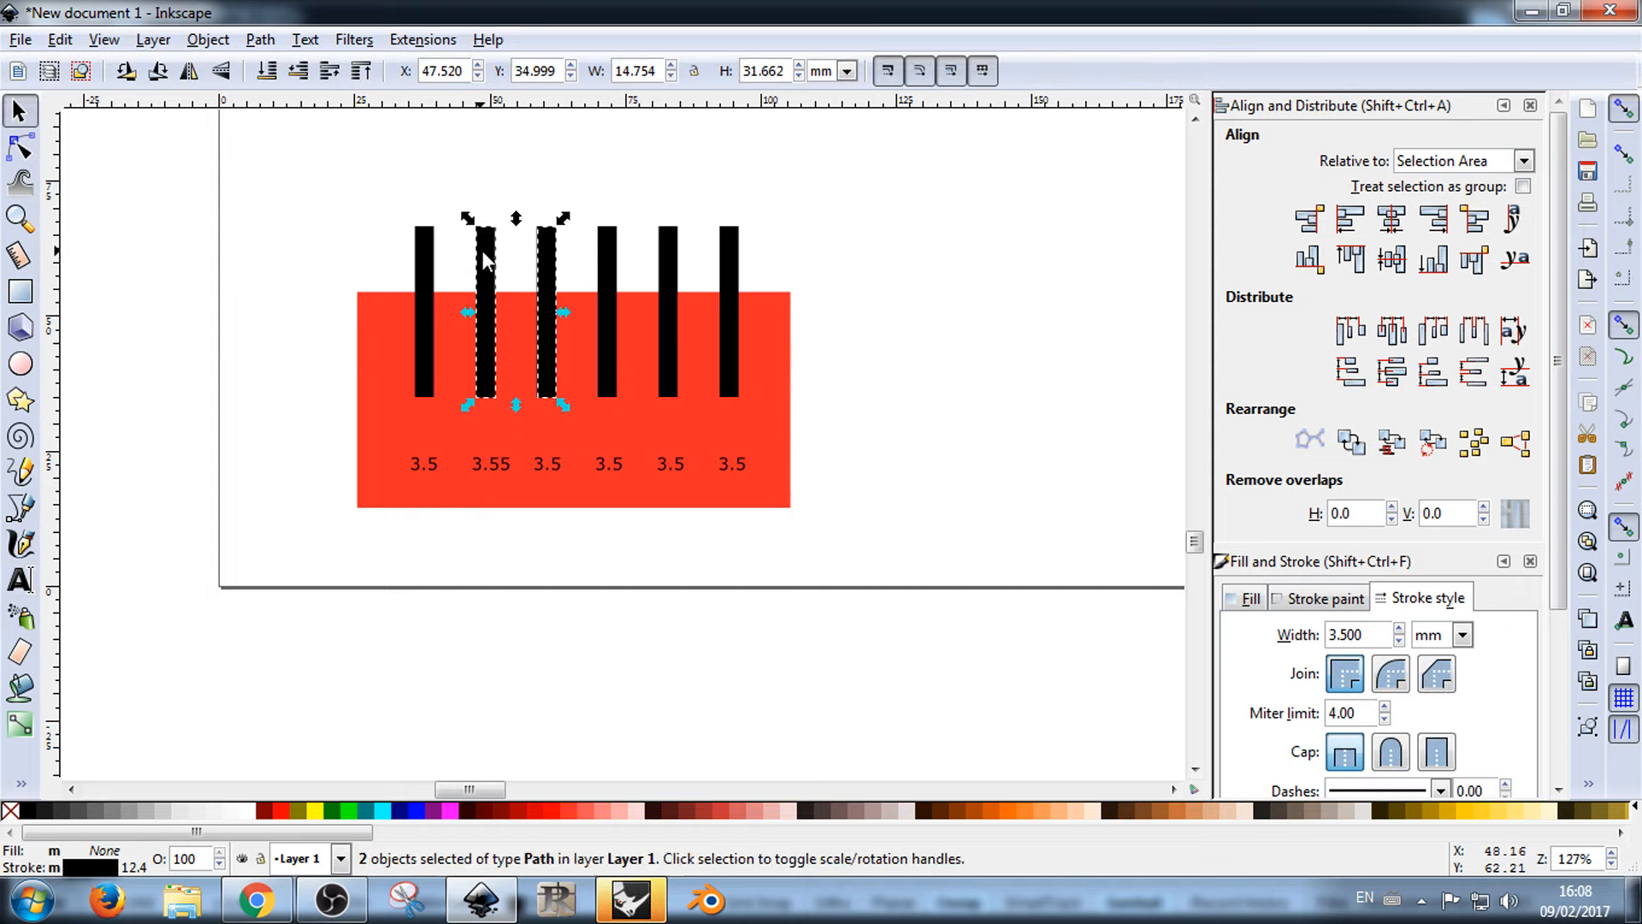
{"action": "left_click", "coordinate": [423, 245], "text": "shift"}
{"action": "left_click", "coordinate": [395, 239]}
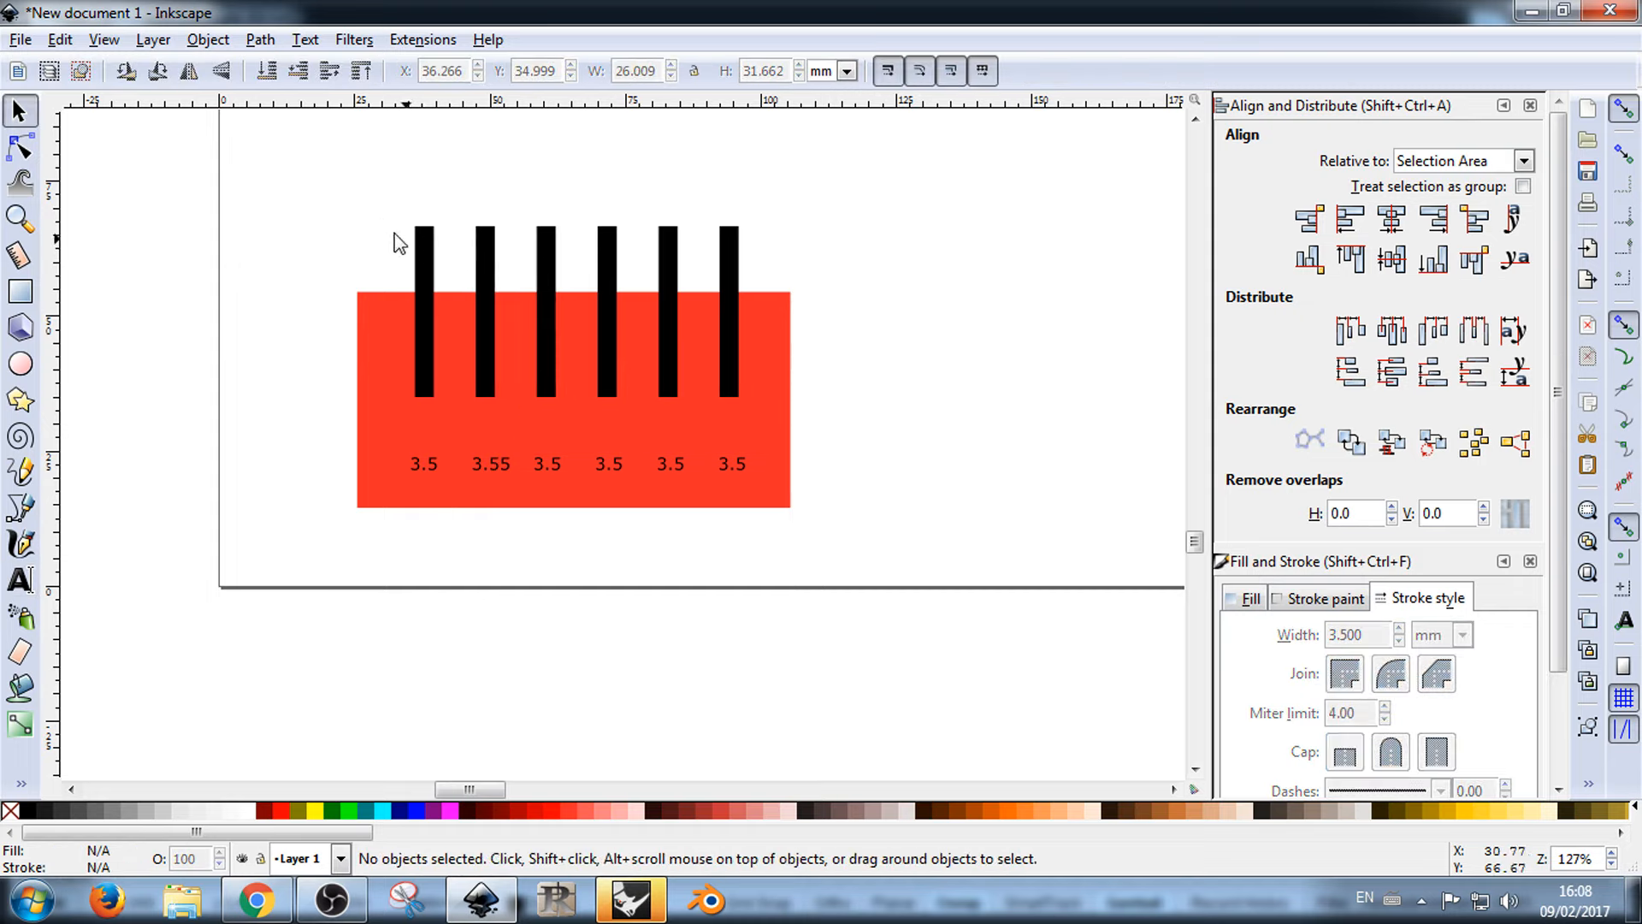
Step: Duplicate the first black line by copy and paste, placing the copy just before it at about X 29 mm
{"action": "left_click", "coordinate": [422, 248]}
{"action": "key", "text": "ctrl+c"}
{"action": "key", "text": "ctrl+v"}
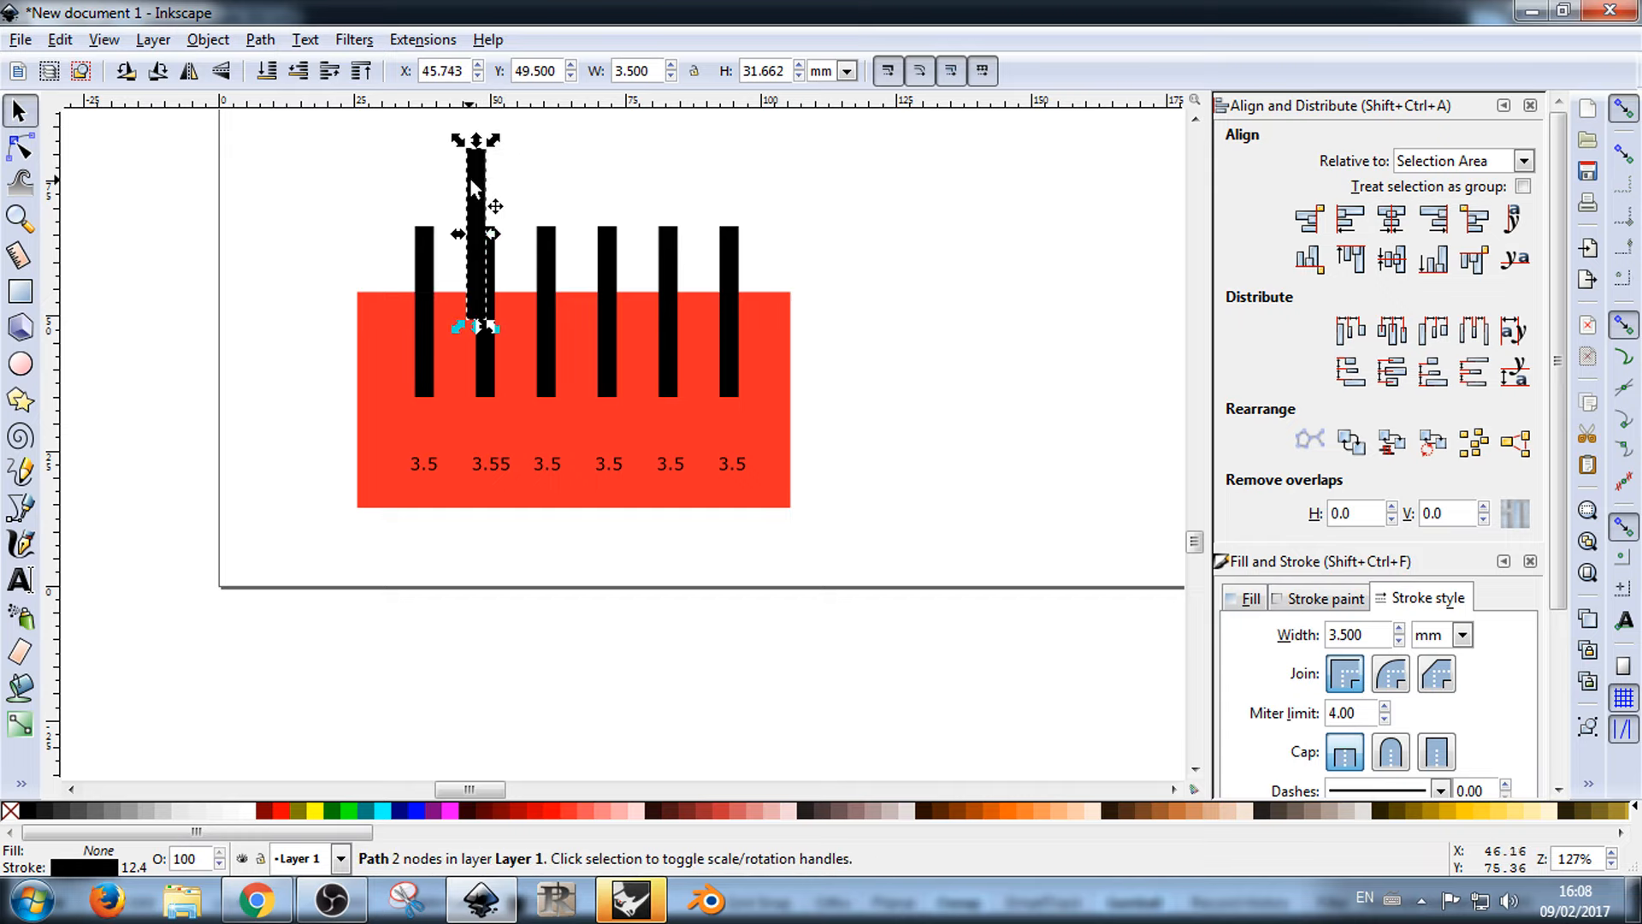
{"action": "left_click_drag", "start_coordinate": [478, 257], "coordinate": [387, 310]}
Step: Align the bottom edges of all seven black lines to the selection area's top edge and distribute their centers evenly in the horizontal direction
{"action": "left_click_drag", "start_coordinate": [323, 168], "coordinate": [775, 431]}
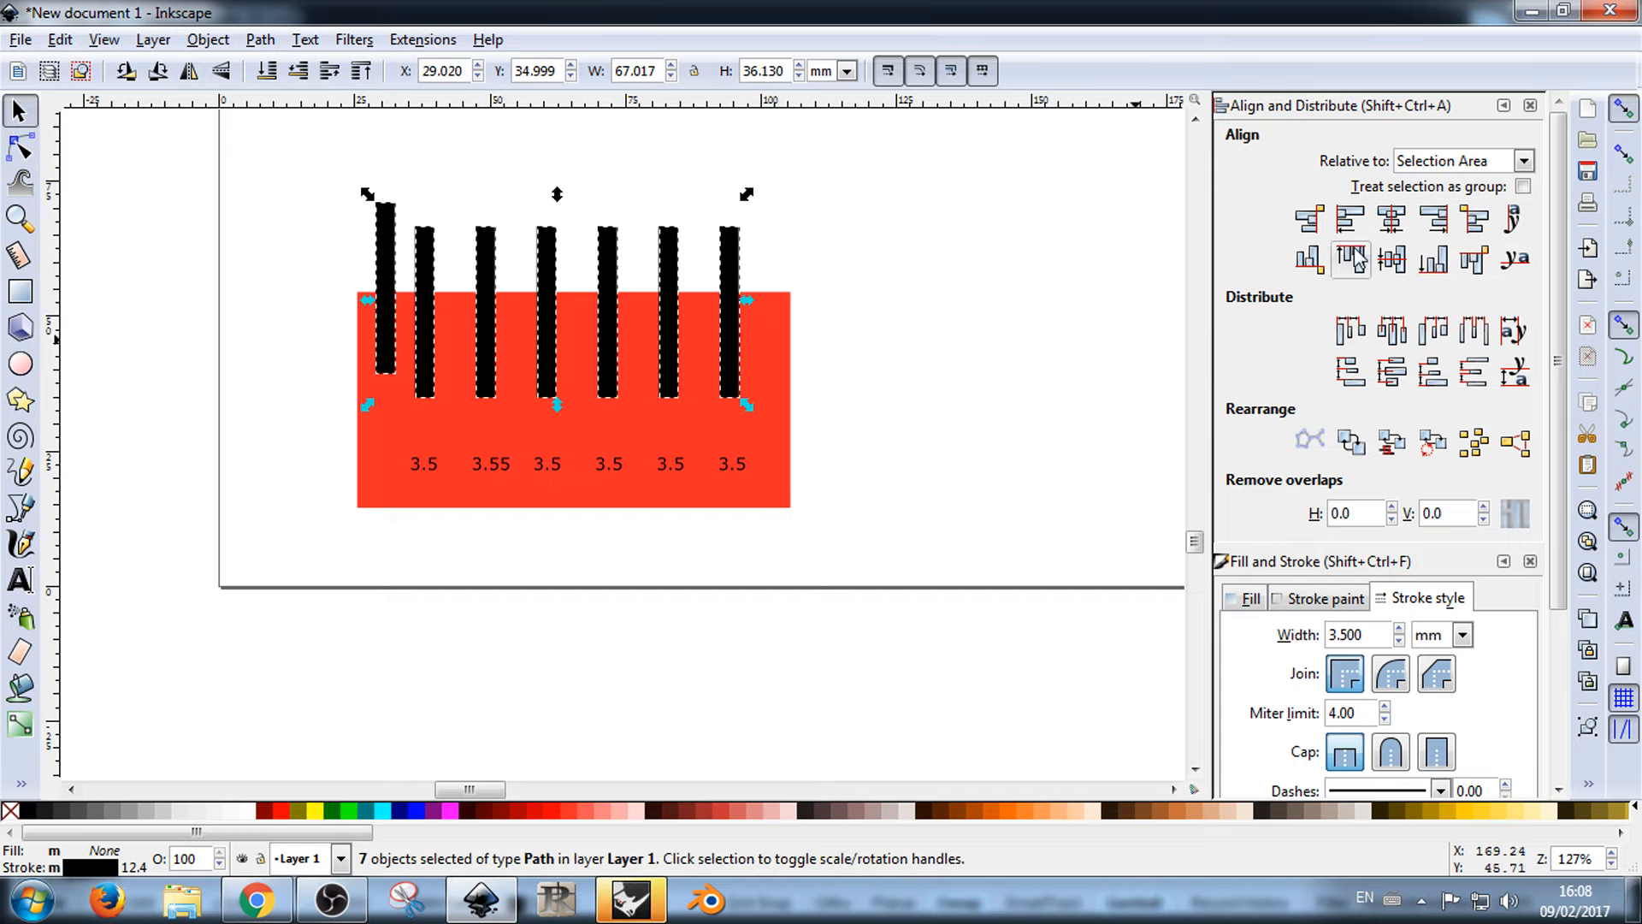
{"action": "left_click", "coordinate": [1309, 260]}
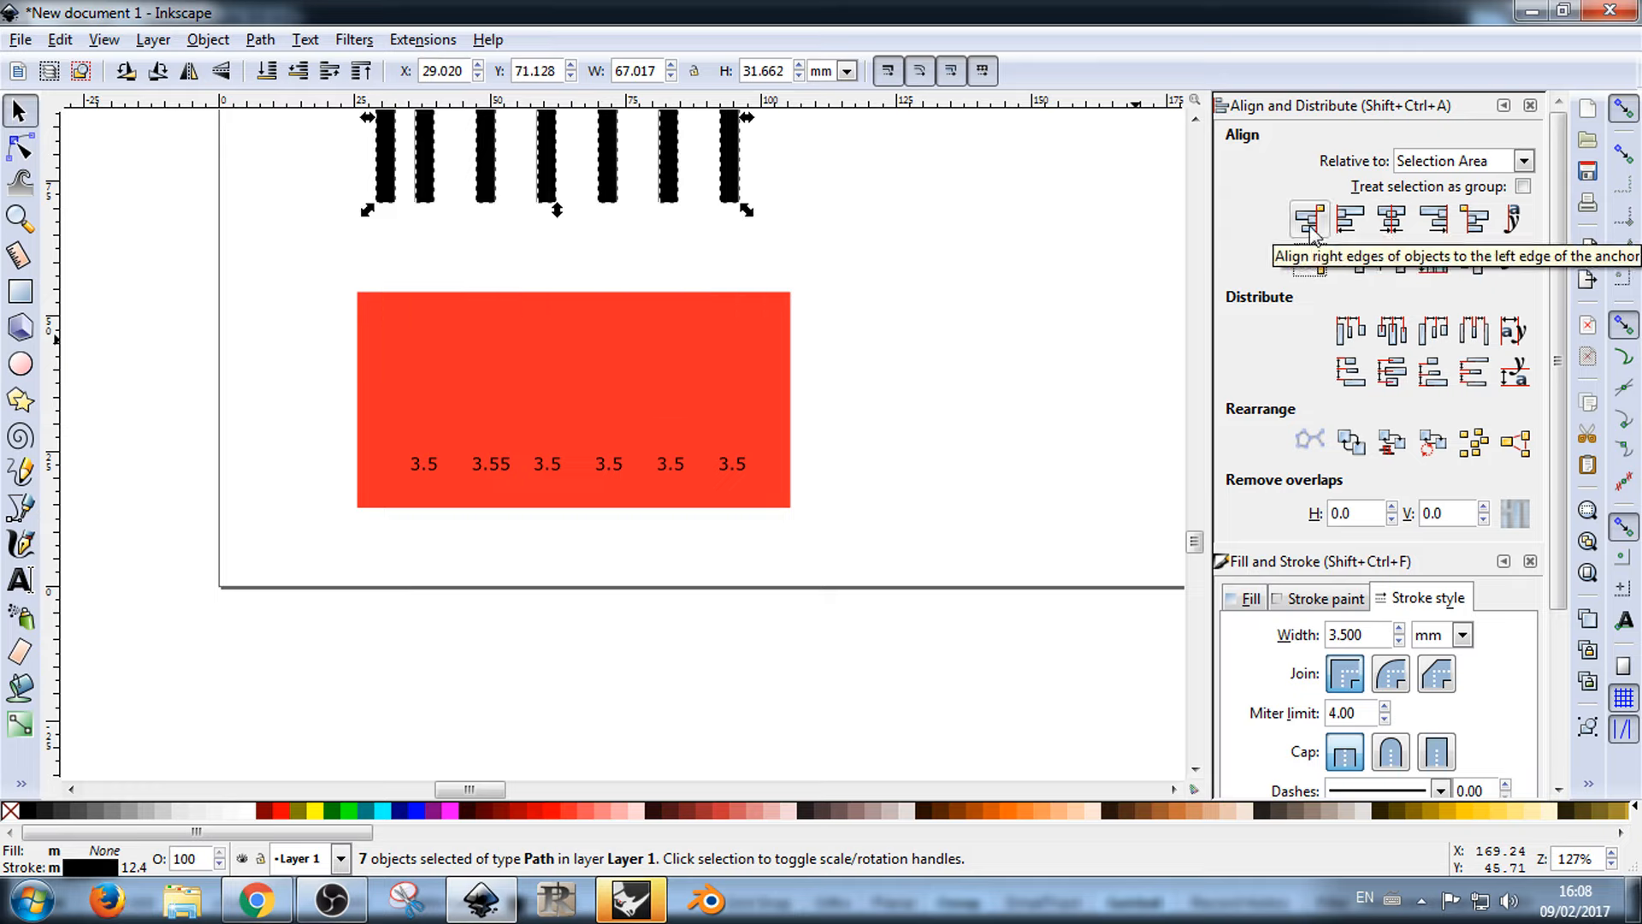
{"action": "left_click", "coordinate": [1392, 331]}
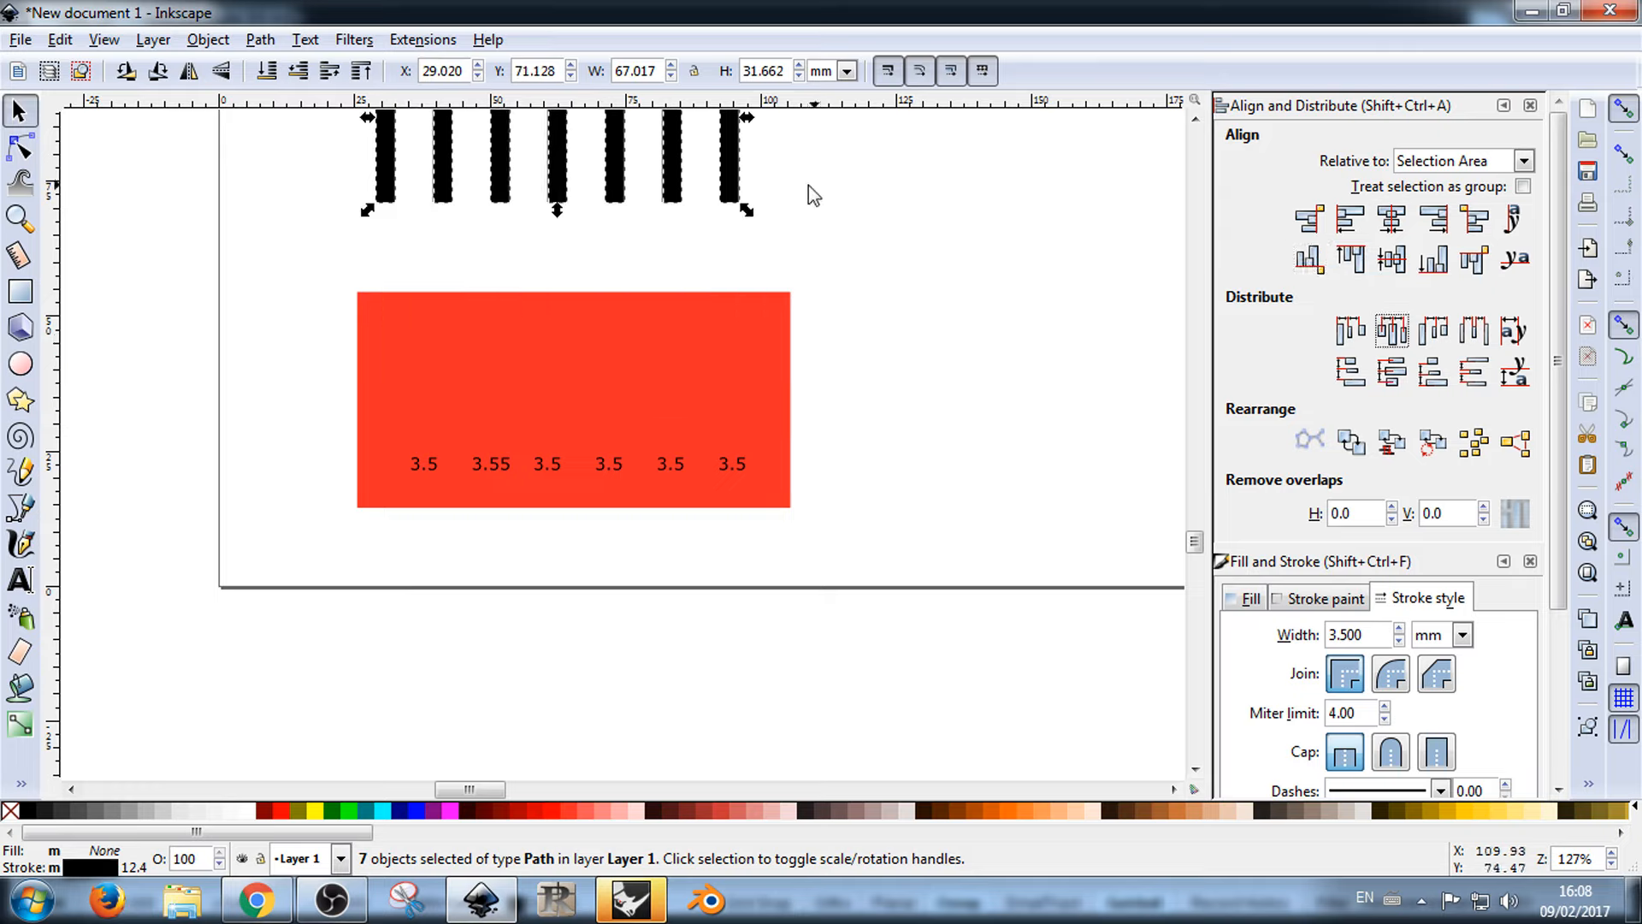
Step: Move the seven black lines back over the red rectangle, at about X 31.9 mm, Y 34.8 mm, and clear the selection
{"action": "left_click_drag", "start_coordinate": [739, 177], "coordinate": [756, 376]}
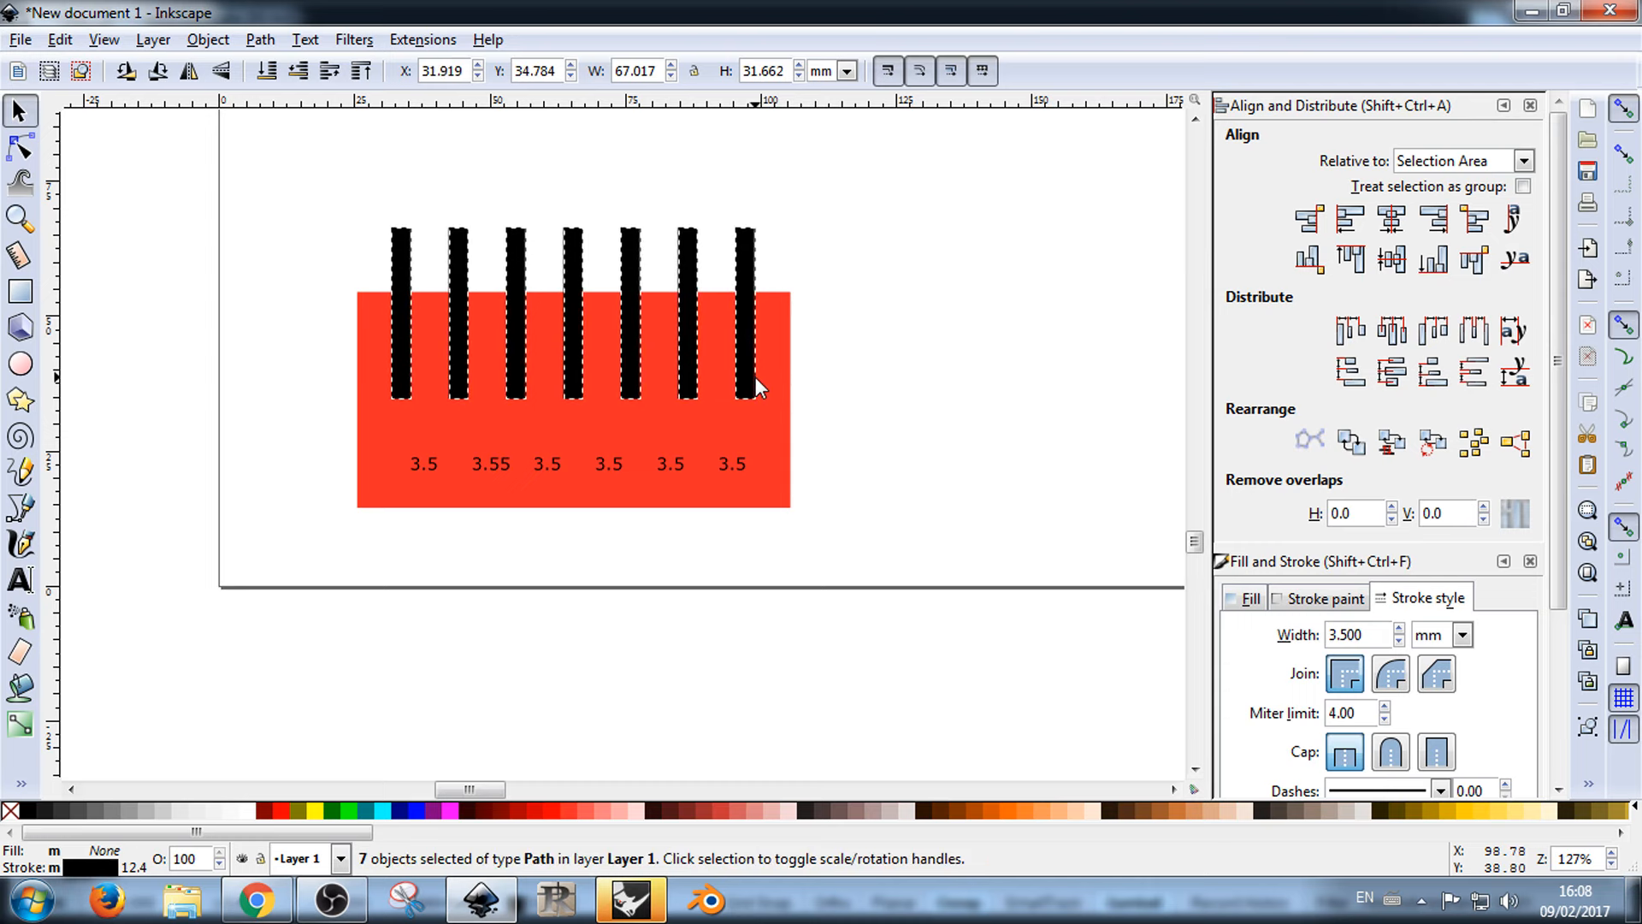
{"action": "left_click", "coordinate": [898, 376]}
{"action": "left_click", "coordinate": [735, 466]}
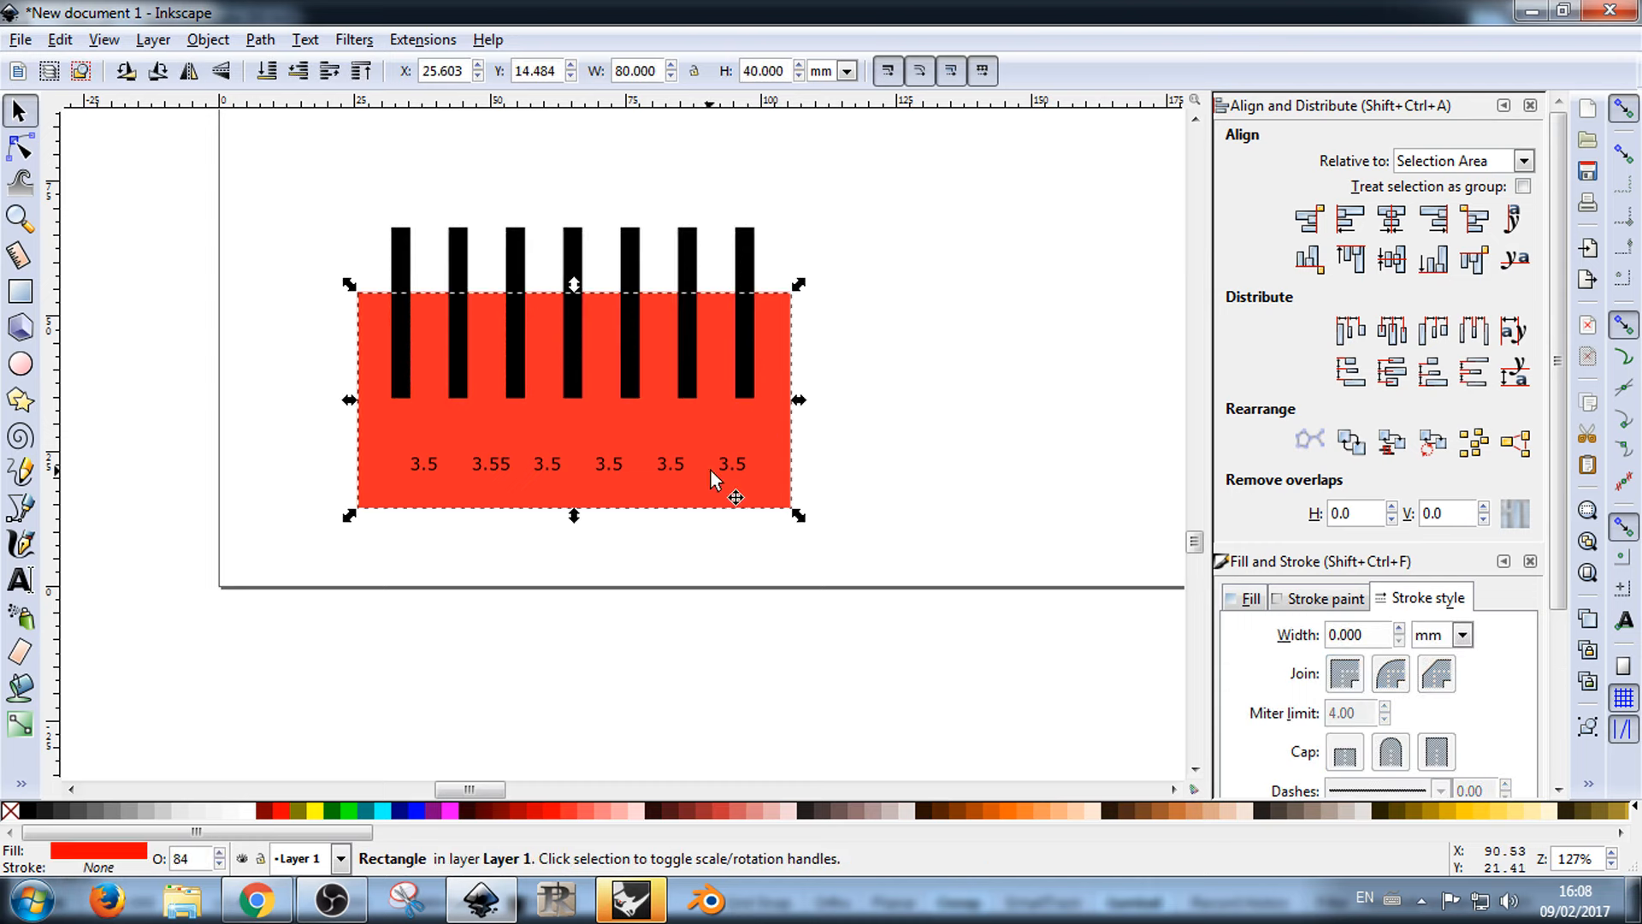
{"action": "left_click", "coordinate": [1071, 429]}
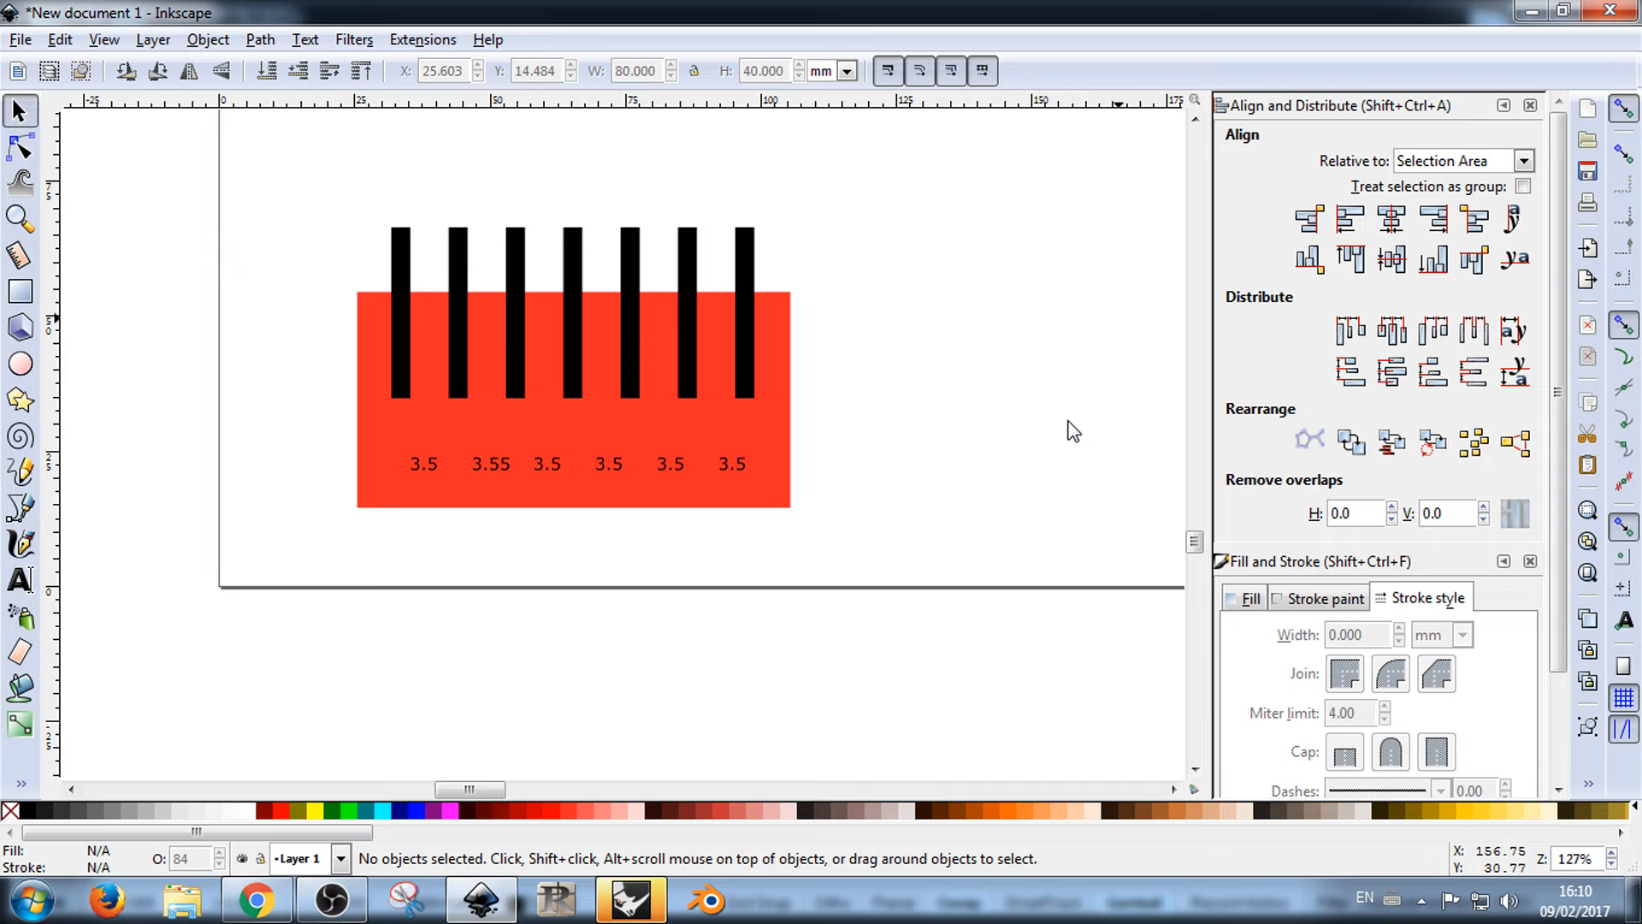
Step: Duplicate the first 3.5 label by copy and paste, place the copy before it at about X 27 mm, and deselect it
{"action": "scroll", "coordinate": [520, 463], "scroll_direction": "up", "scroll_amount": 1, "text": "ctrl"}
{"action": "left_click", "coordinate": [384, 465]}
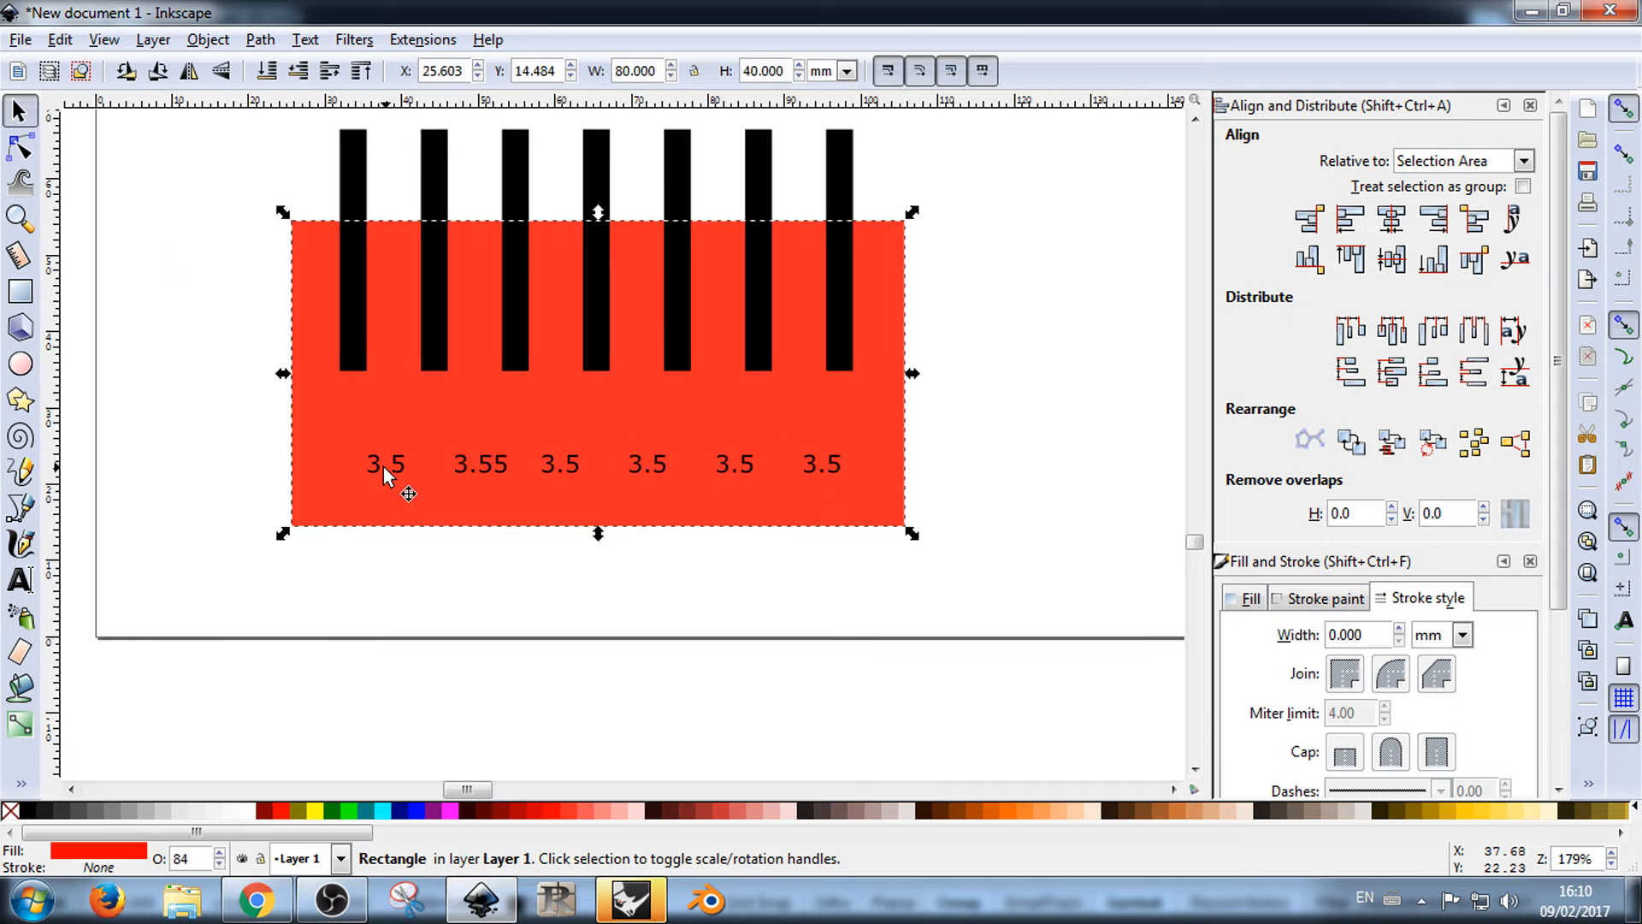
{"action": "left_click", "coordinate": [396, 464]}
{"action": "key", "text": "ctrl+c"}
{"action": "key", "text": "ctrl+v"}
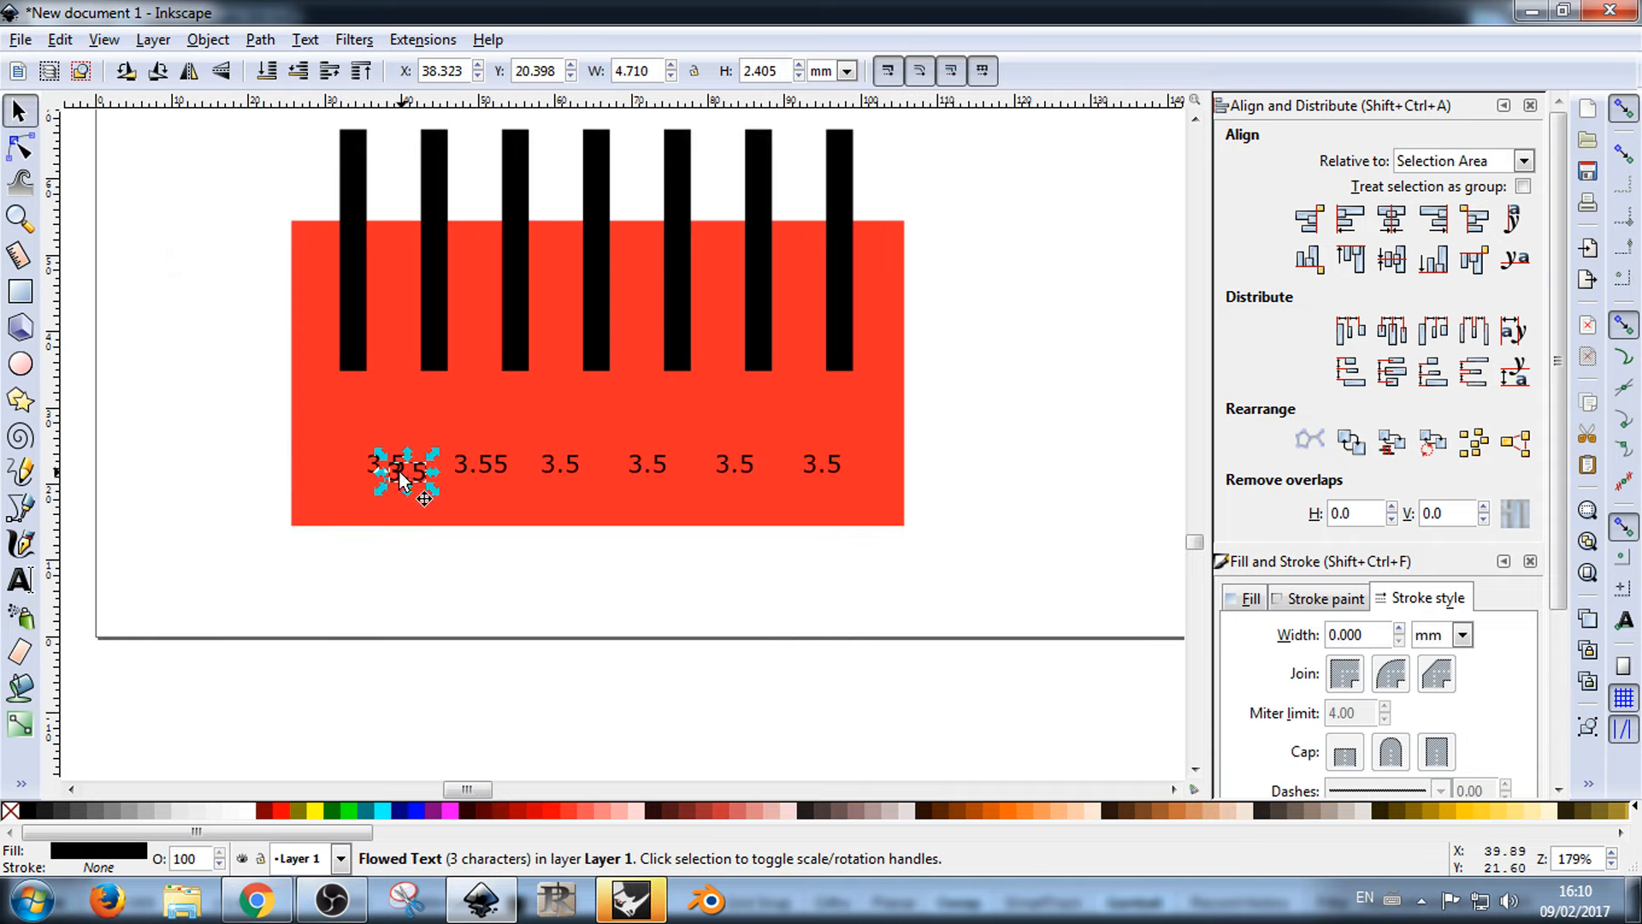
{"action": "left_click_drag", "start_coordinate": [412, 470], "coordinate": [327, 464]}
{"action": "key", "text": "ctrl+z"}
{"action": "left_click", "coordinate": [200, 433]}
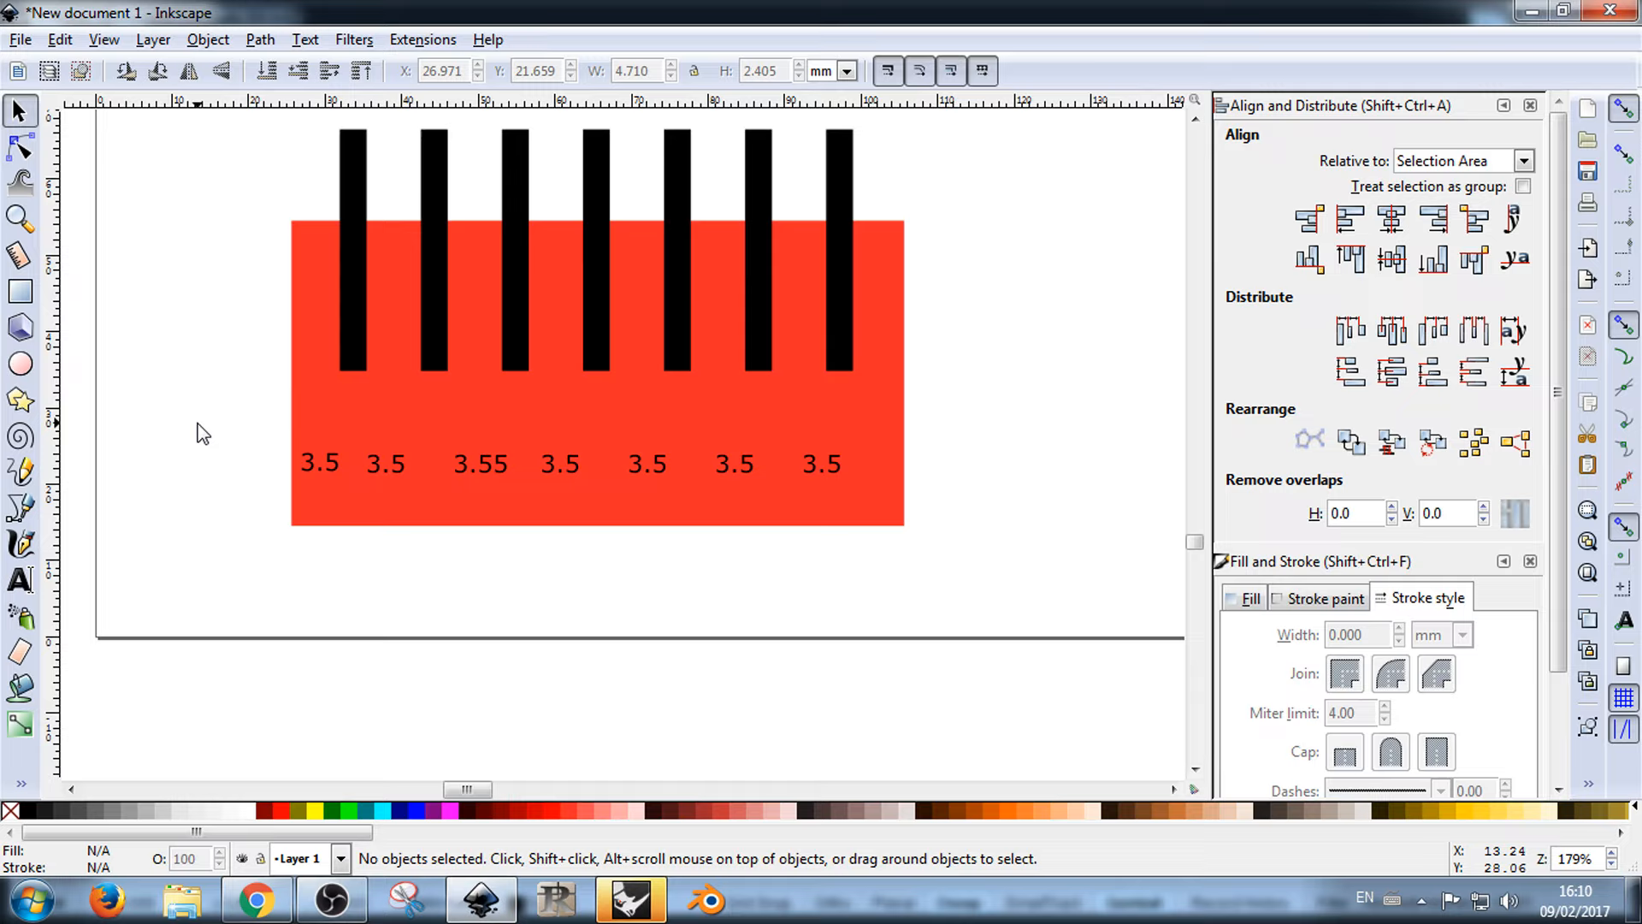
Step: Align and evenly distribute all seven labels horizontally by their centers, move them under the black lines to about X 30.6 mm, Y 22 mm, and deselect
{"action": "left_click_drag", "start_coordinate": [170, 431], "coordinate": [908, 565]}
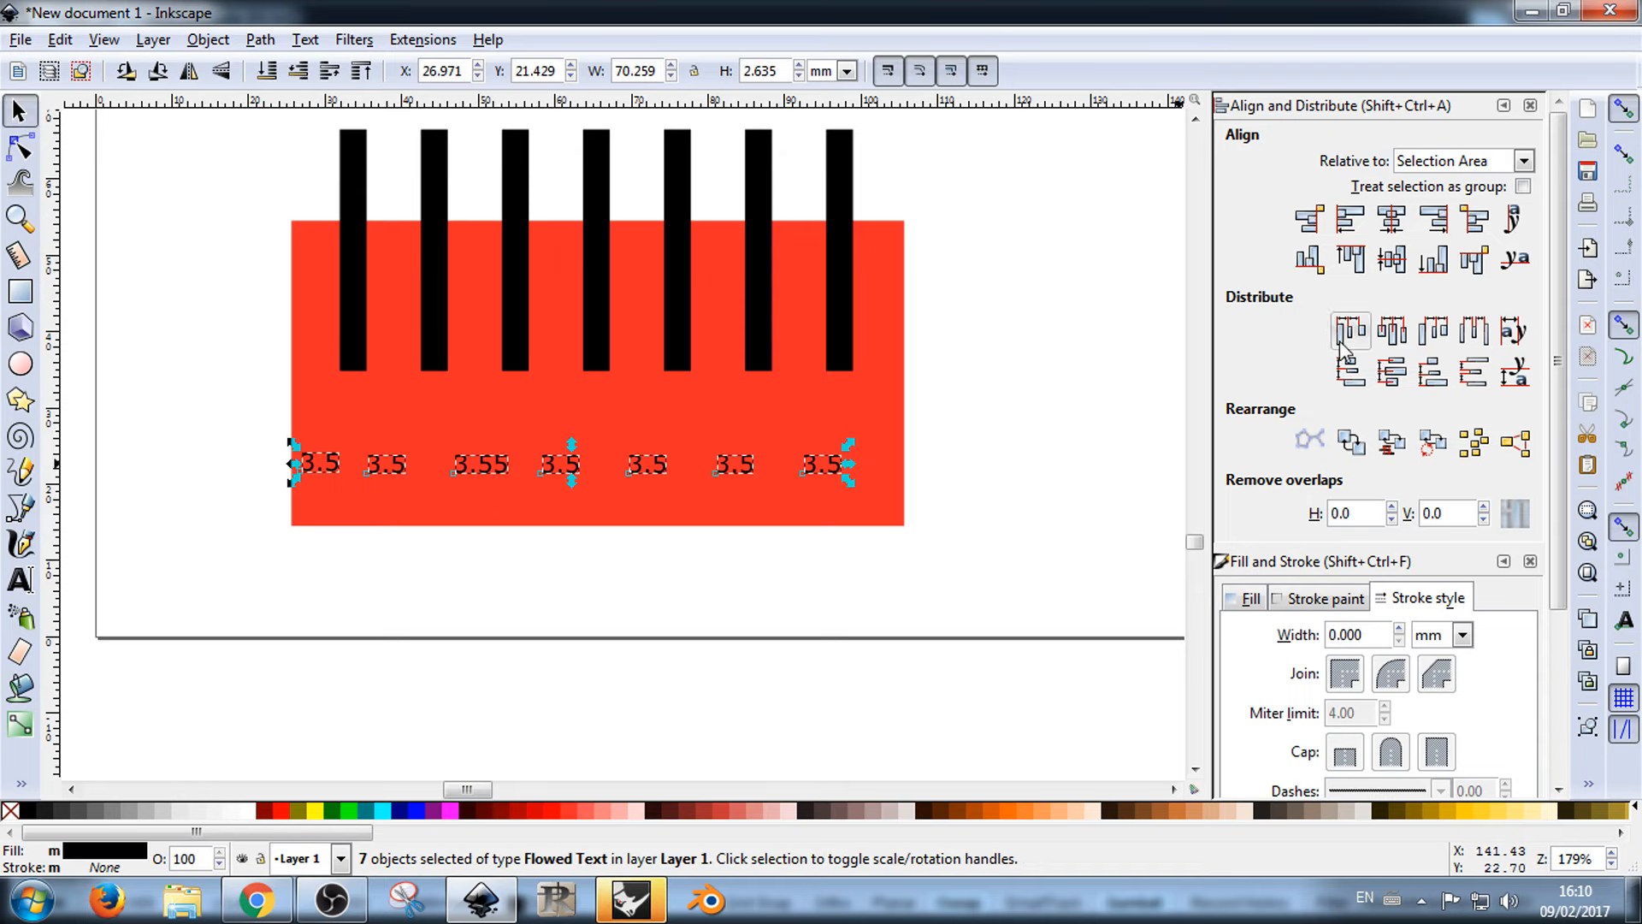
{"action": "left_click", "coordinate": [1395, 329]}
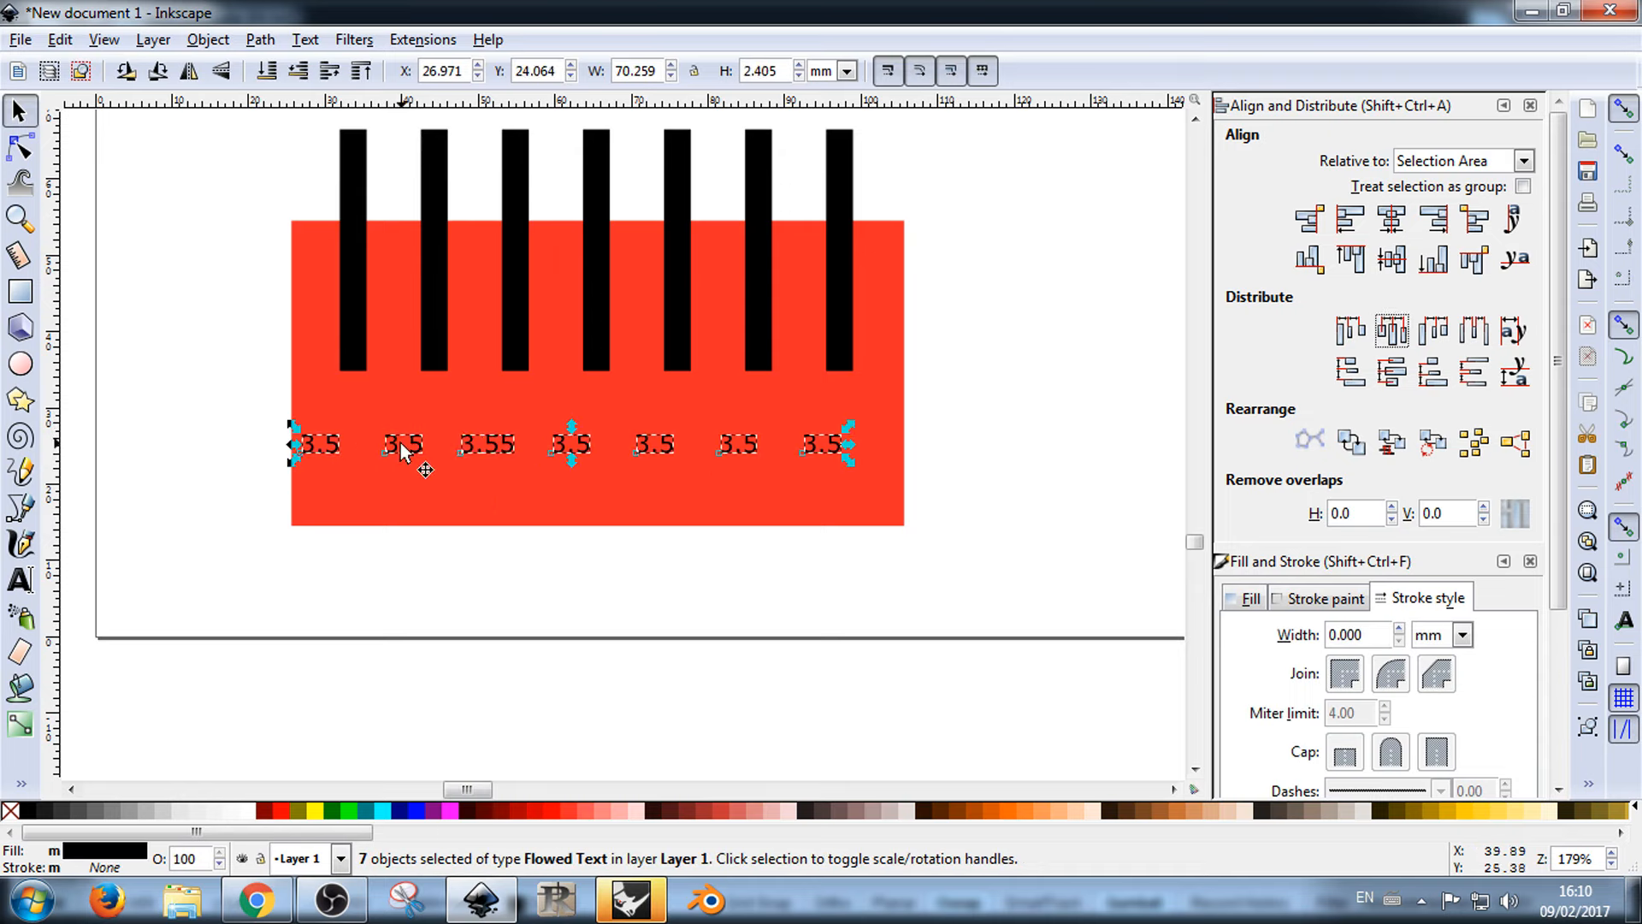
{"action": "left_click_drag", "start_coordinate": [414, 462], "coordinate": [441, 462]}
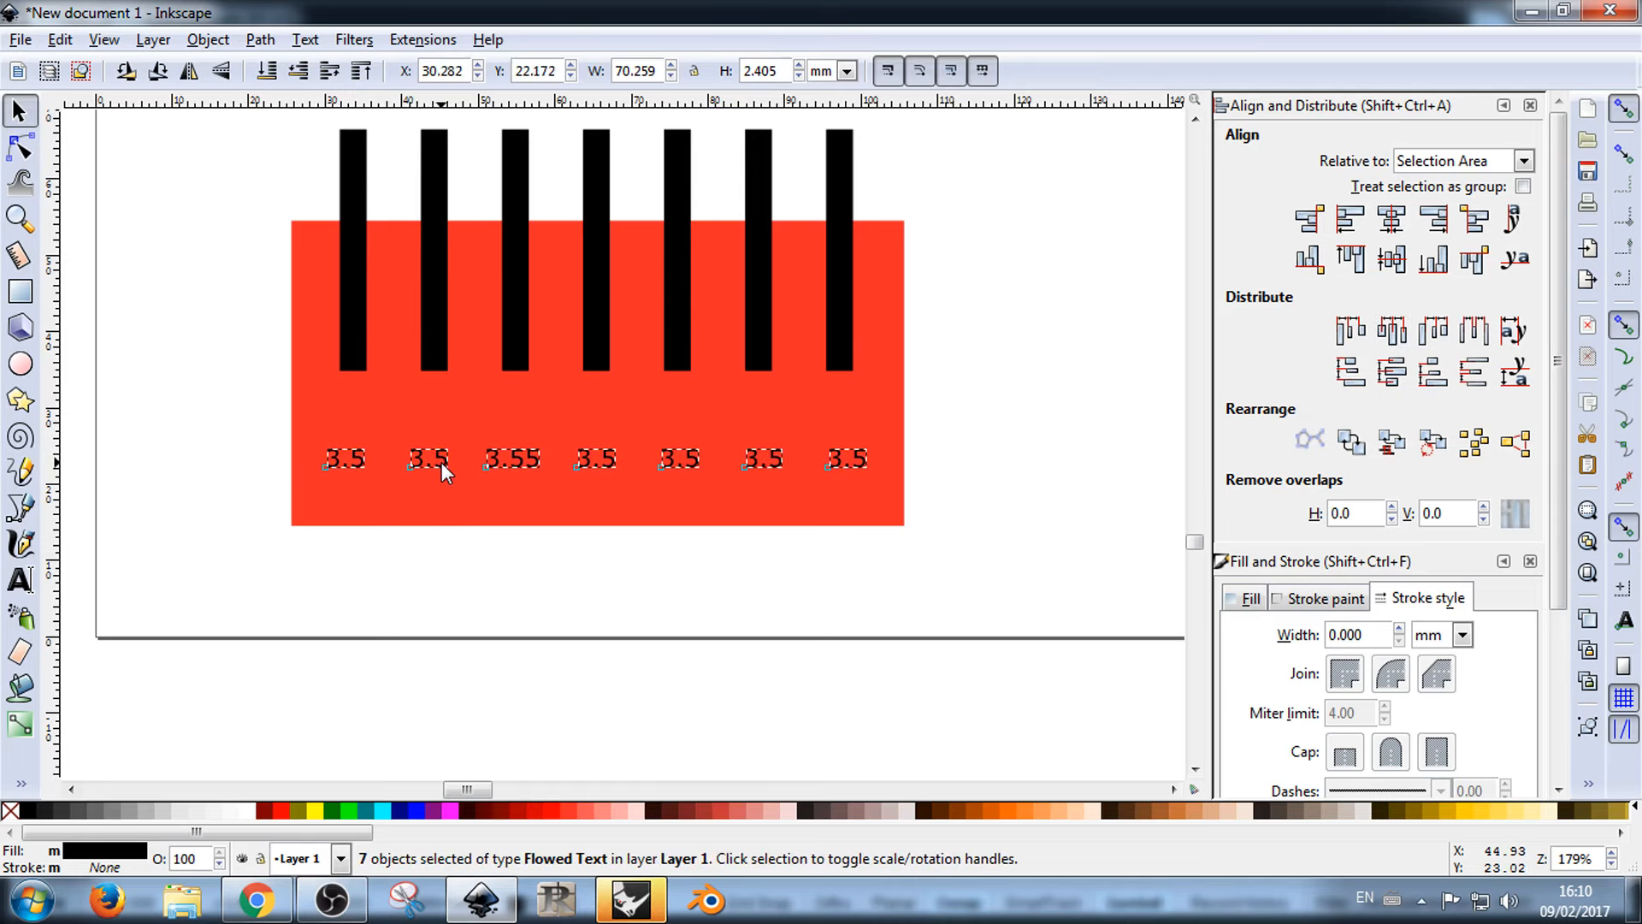
{"action": "left_click", "coordinate": [516, 580]}
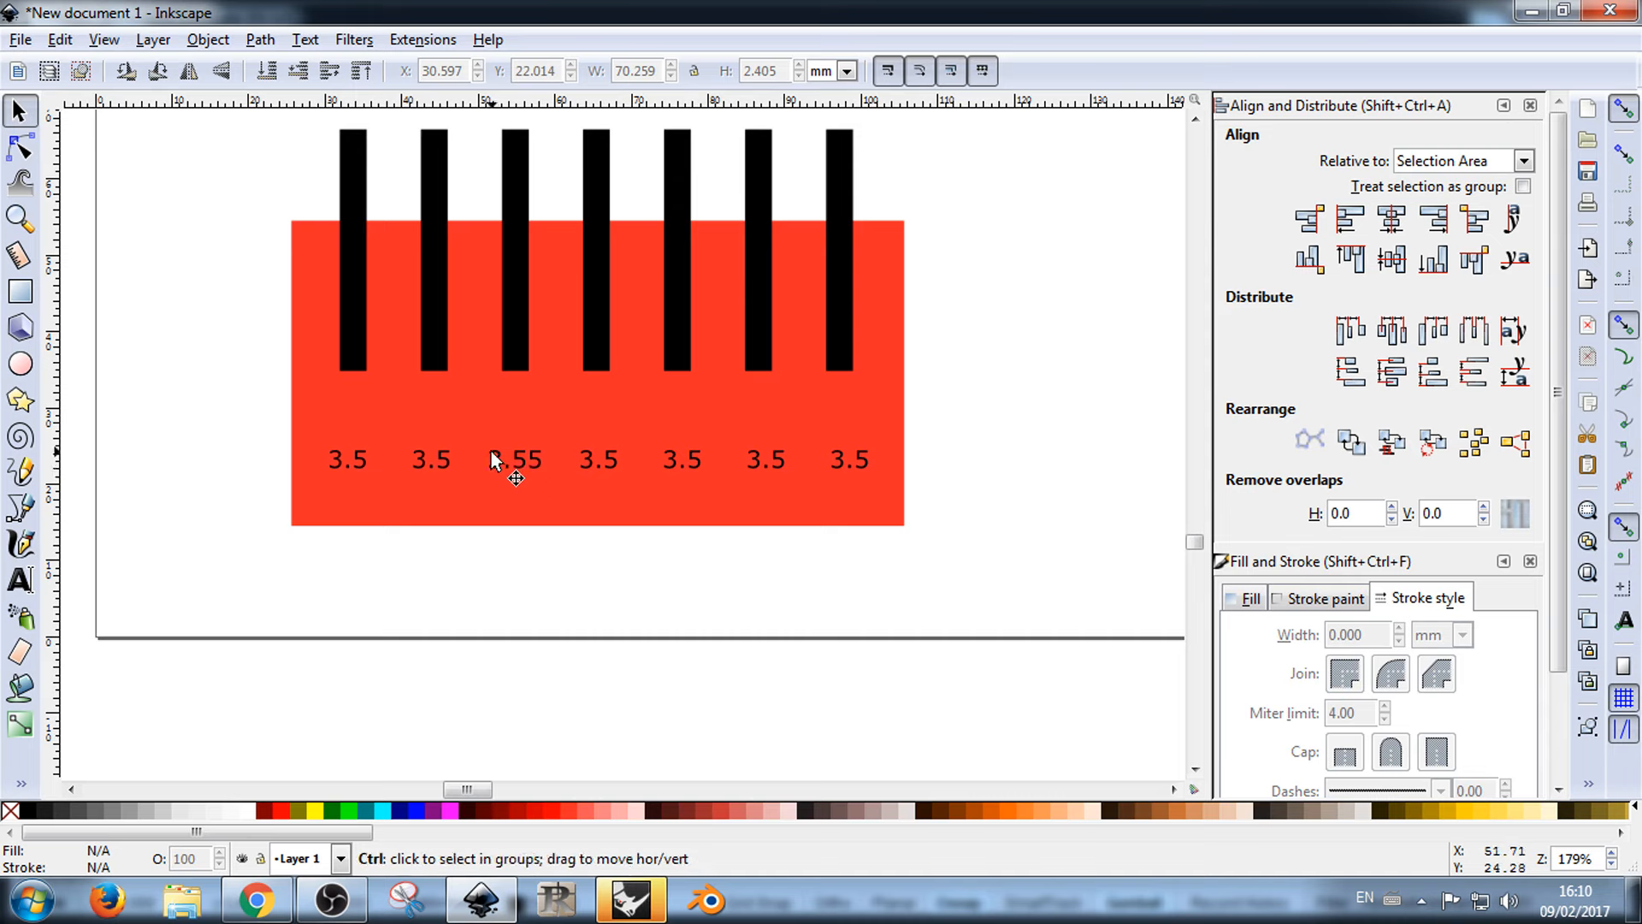
Step: Change the text of the label under the second black line to 3.6
{"action": "scroll", "coordinate": [490, 449], "scroll_direction": "up", "scroll_amount": 2}
{"action": "left_click", "coordinate": [400, 464]}
{"action": "double_click", "coordinate": [400, 464]}
{"action": "left_click_drag", "start_coordinate": [390, 468], "coordinate": [413, 468]}
{"action": "type", "text": "6"}
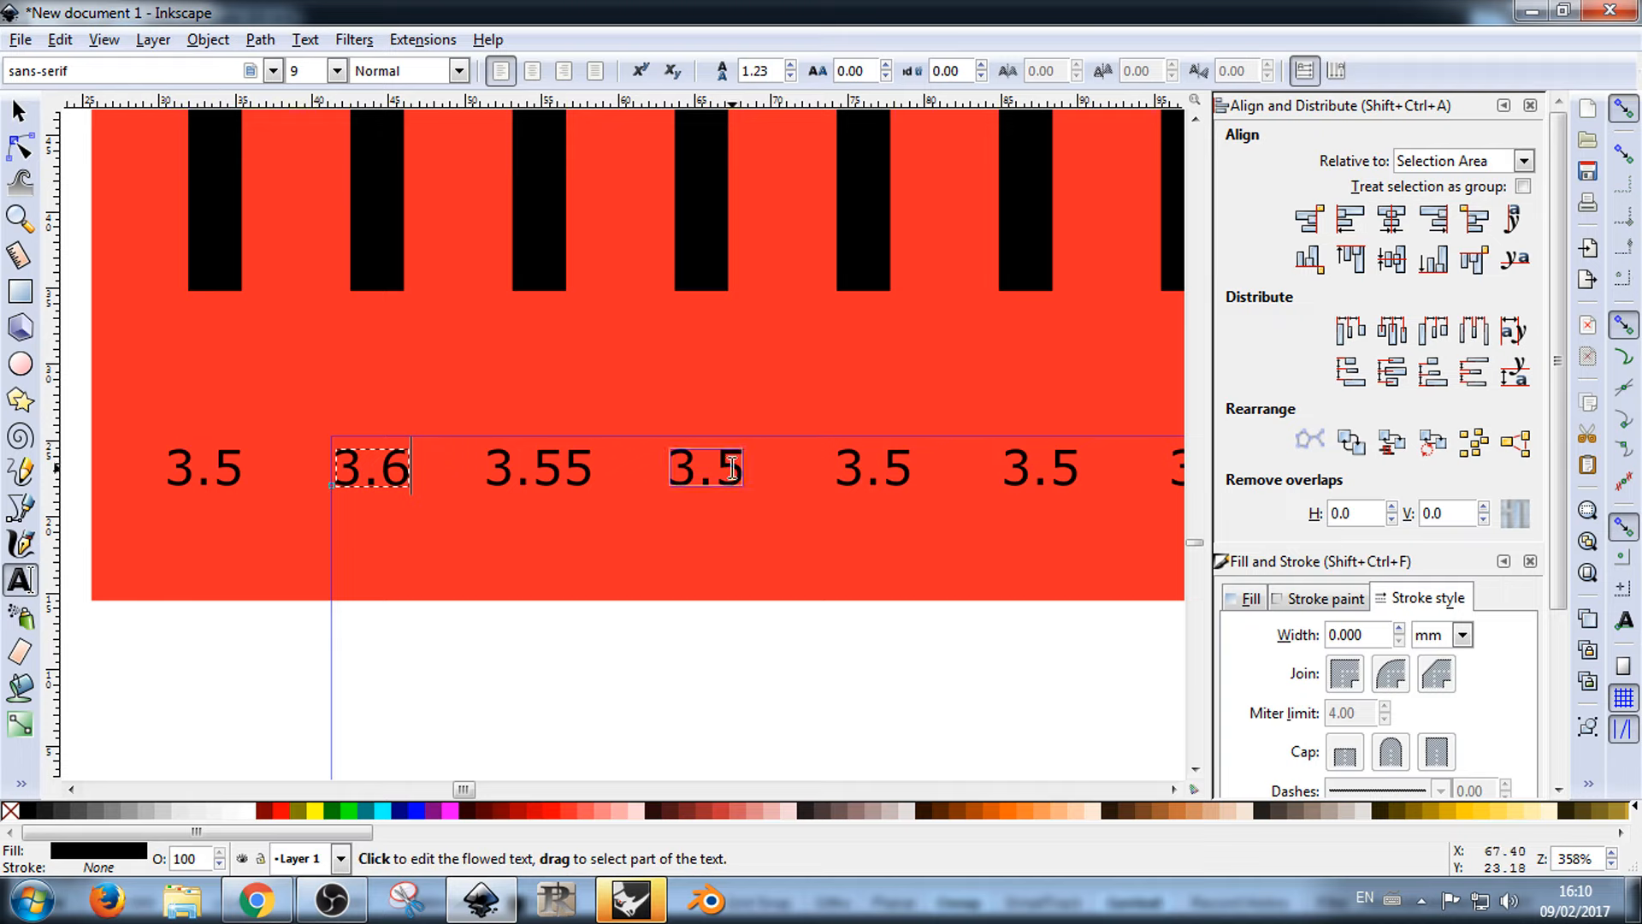
Step: Change the text of the label under the first black line to 3.65
{"action": "left_click", "coordinate": [214, 469]}
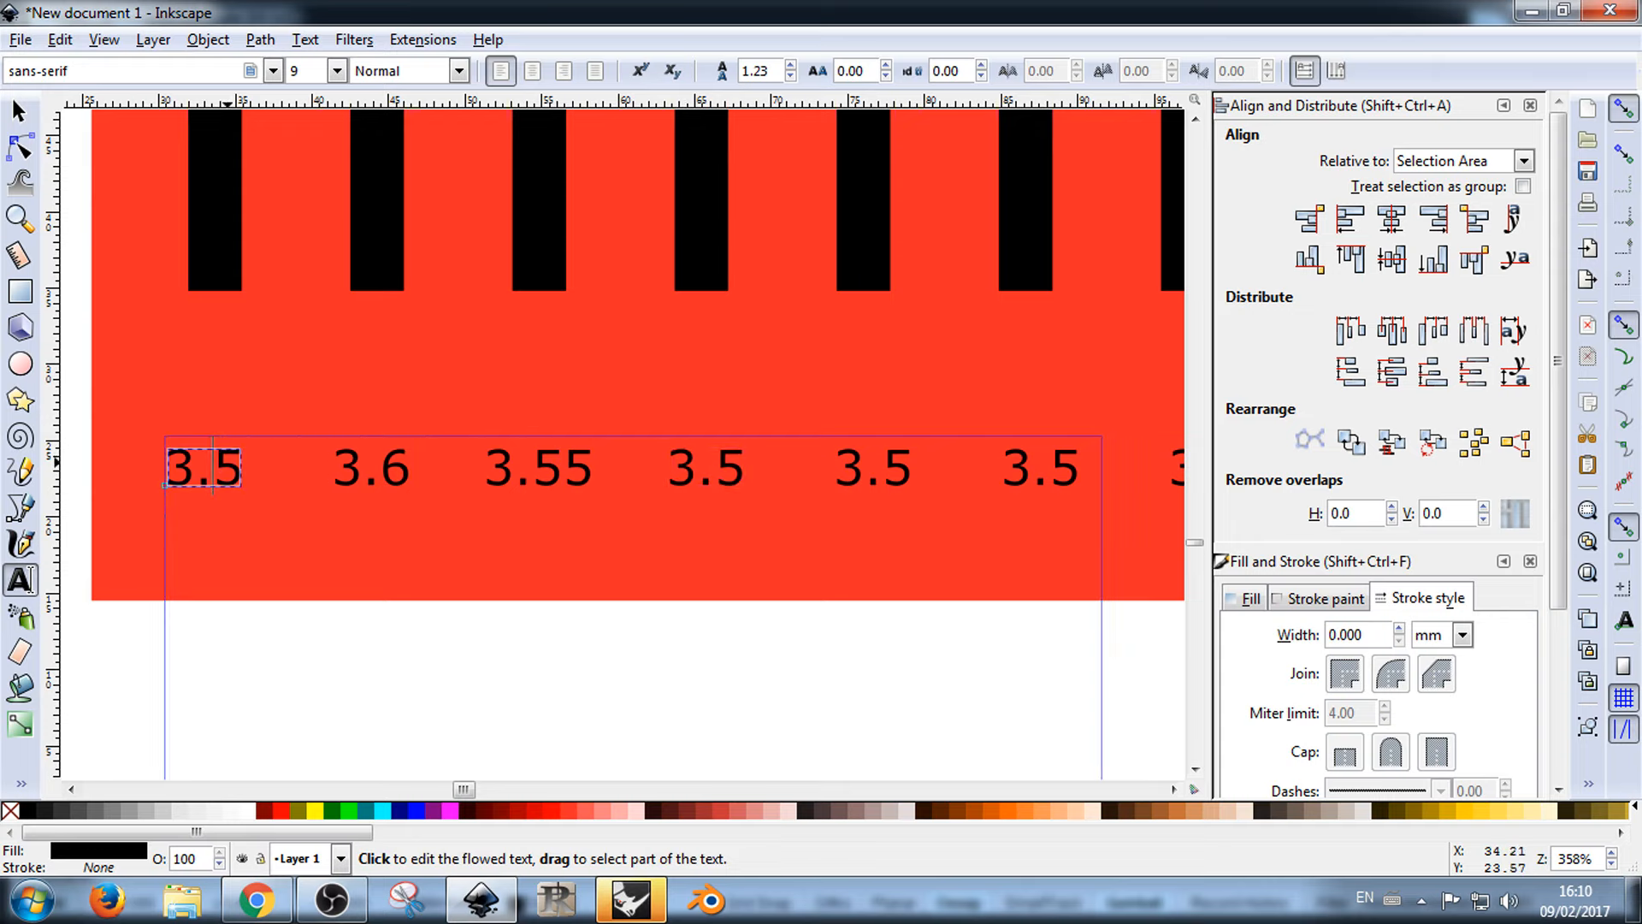
{"action": "left_click_drag", "start_coordinate": [214, 469], "coordinate": [233, 469]}
{"action": "type", "text": "65"}
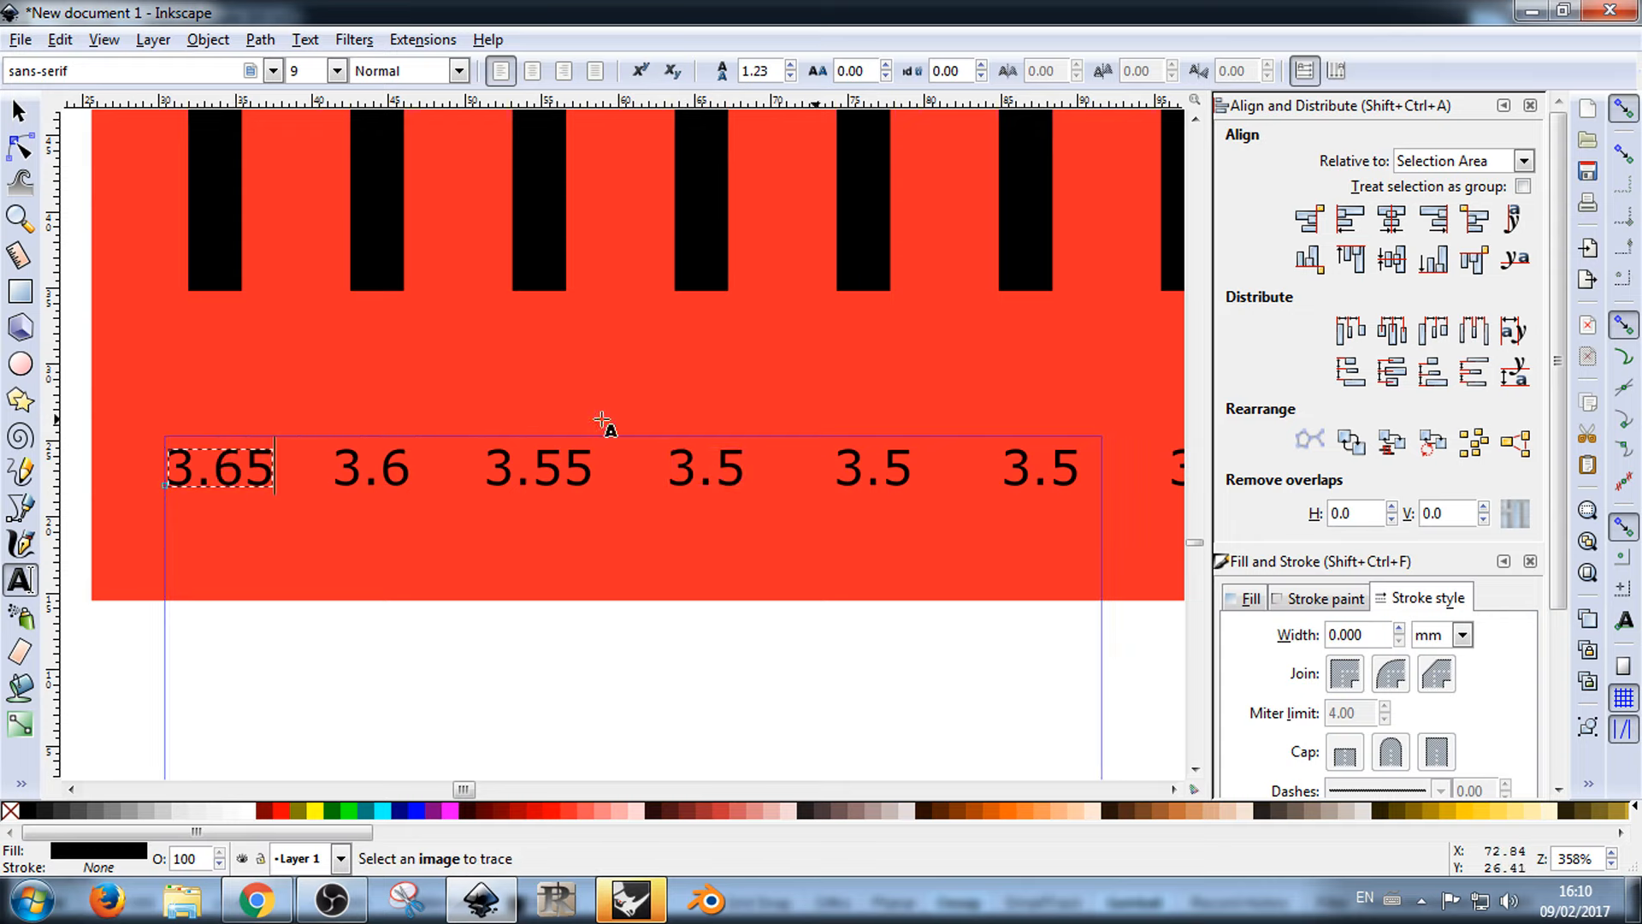
Step: Change the label under the fifth black line to 3.45 and the one under the sixth line to 3.4
{"action": "left_click", "coordinate": [879, 472]}
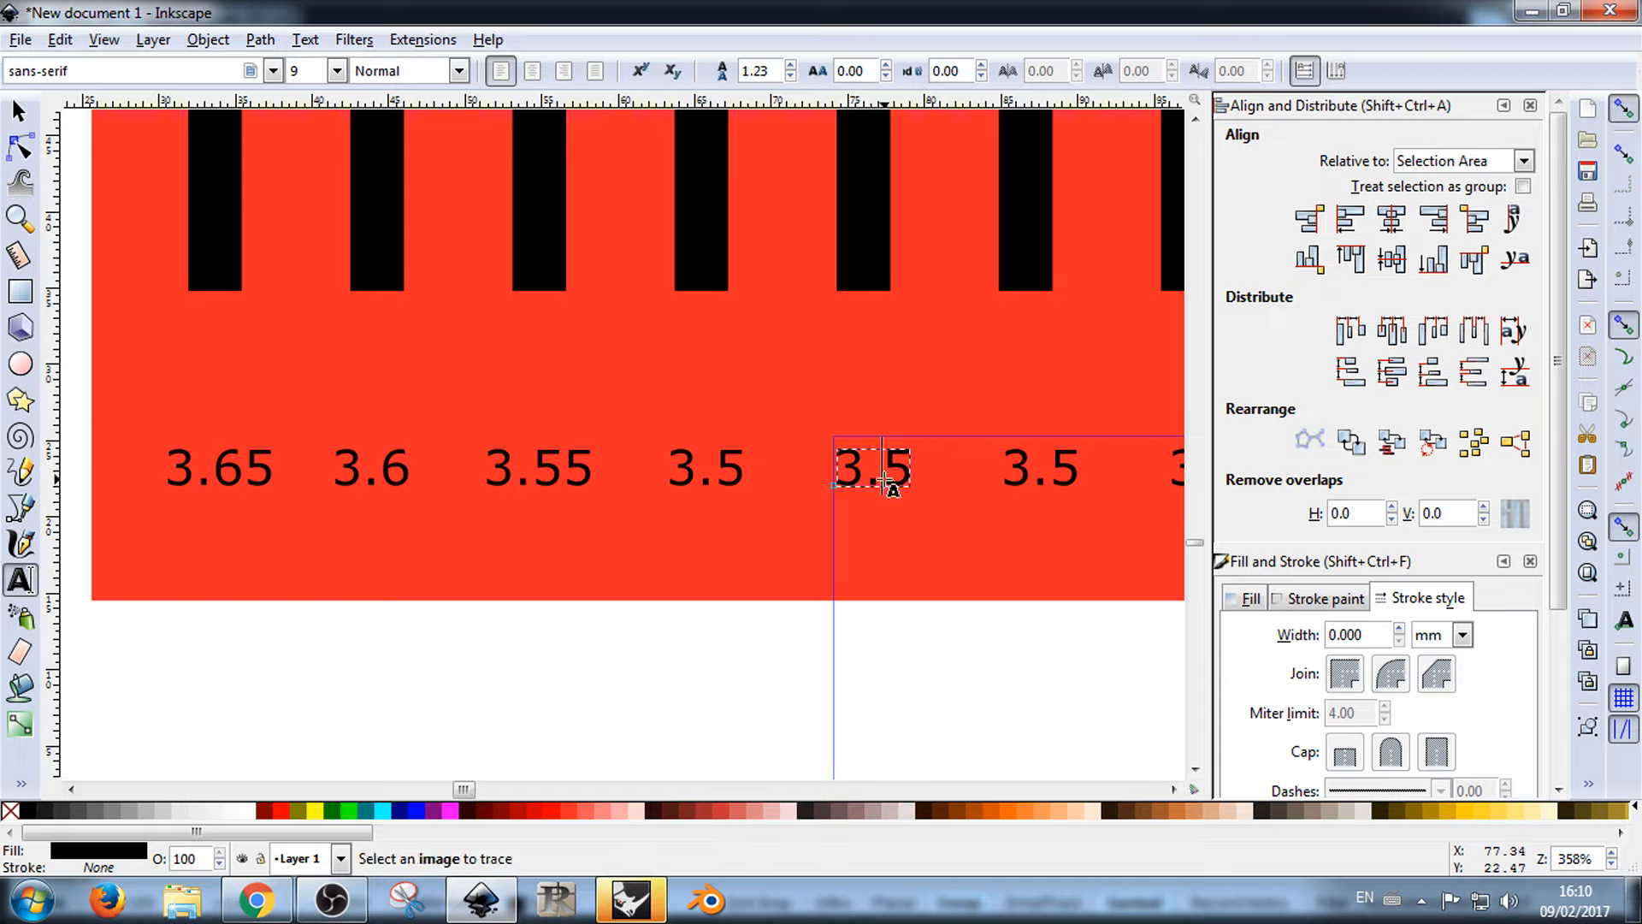
{"action": "type", "text": "4"}
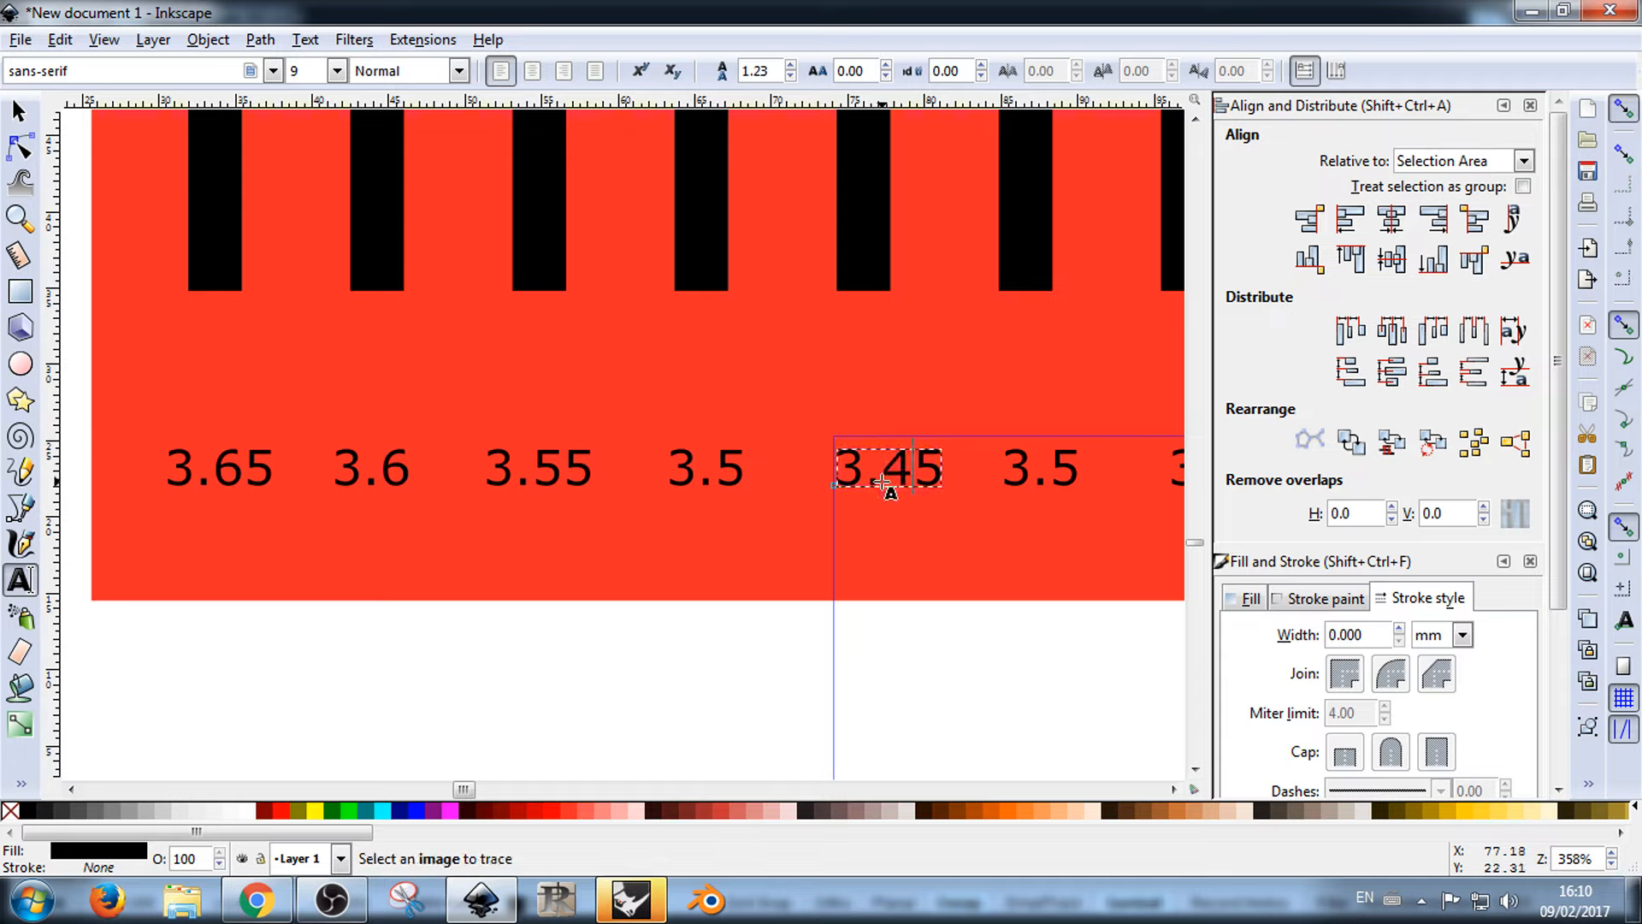
{"action": "left_click", "coordinate": [1069, 466]}
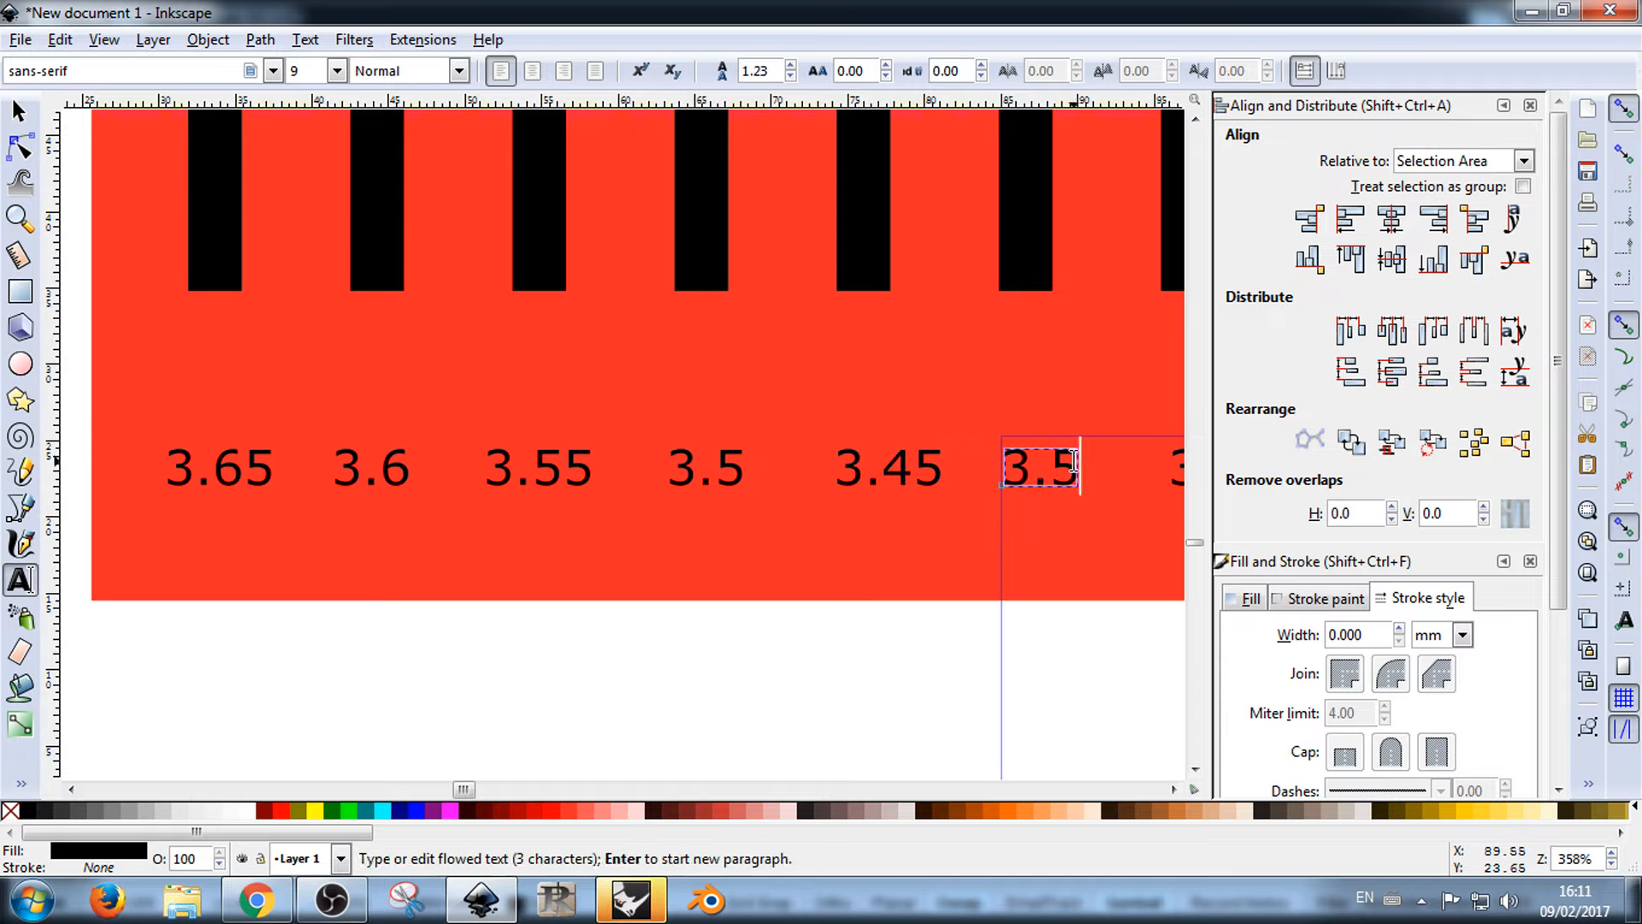
{"action": "left_click_drag", "start_coordinate": [1052, 466], "coordinate": [1079, 466]}
{"action": "type", "text": "4"}
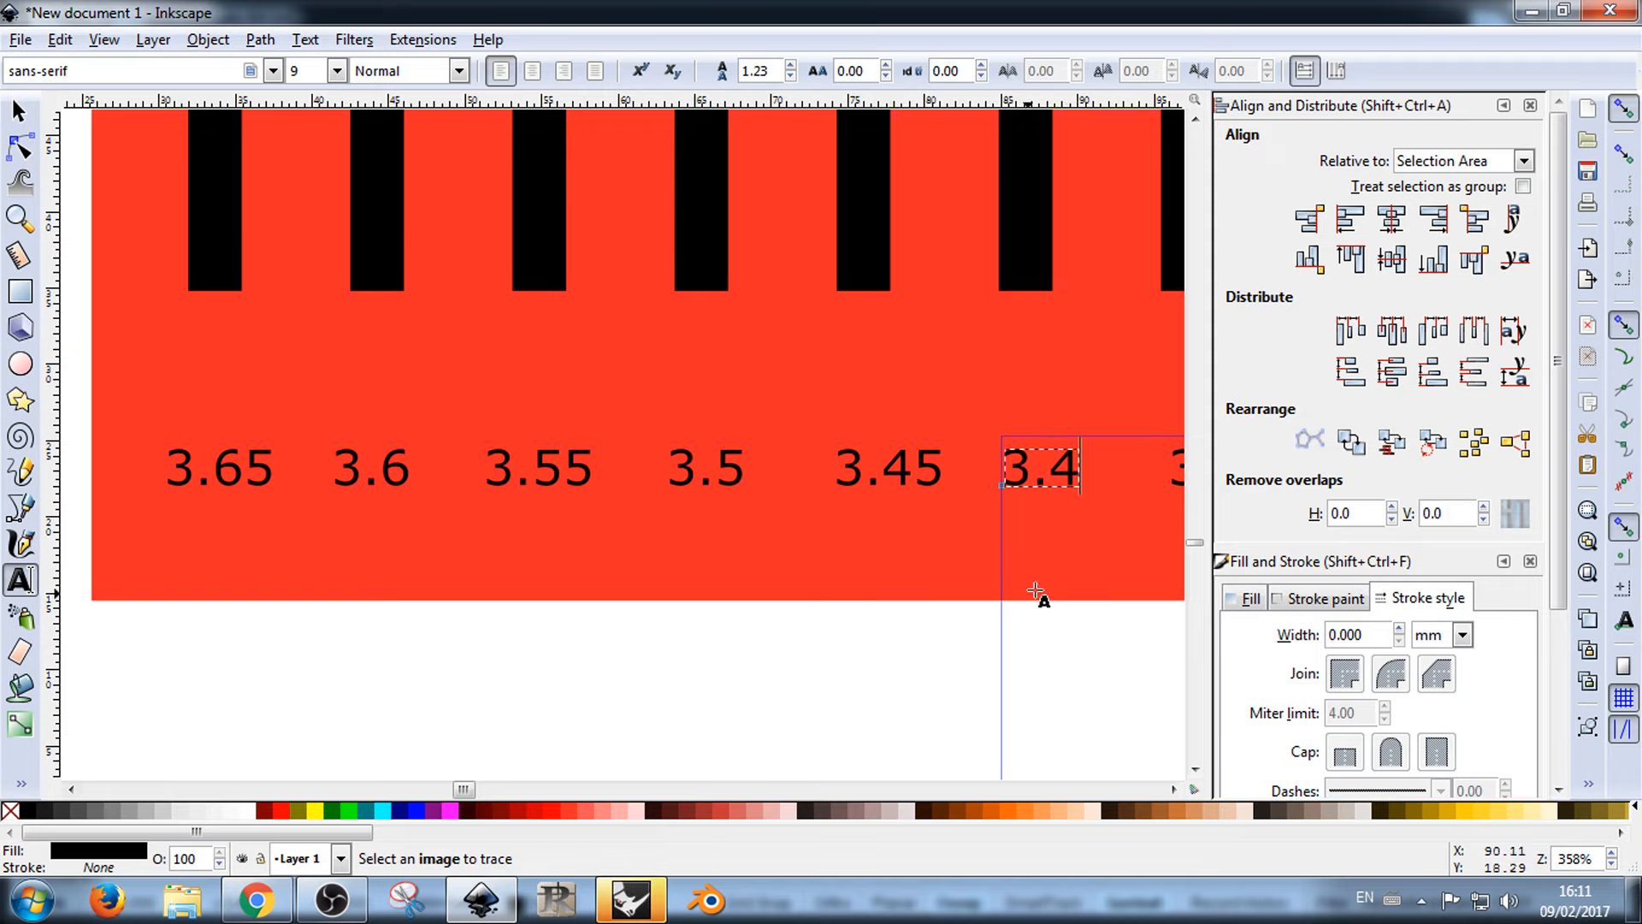
Step: Change the text of the label under the seventh black line to 3.35 and return to the selection tool with nothing selected
{"action": "scroll", "coordinate": [603, 523], "scroll_direction": "down", "scroll_amount": 1, "text": "ctrl"}
{"action": "scroll", "coordinate": [1109, 464], "scroll_direction": "up", "scroll_amount": 1, "text": "ctrl"}
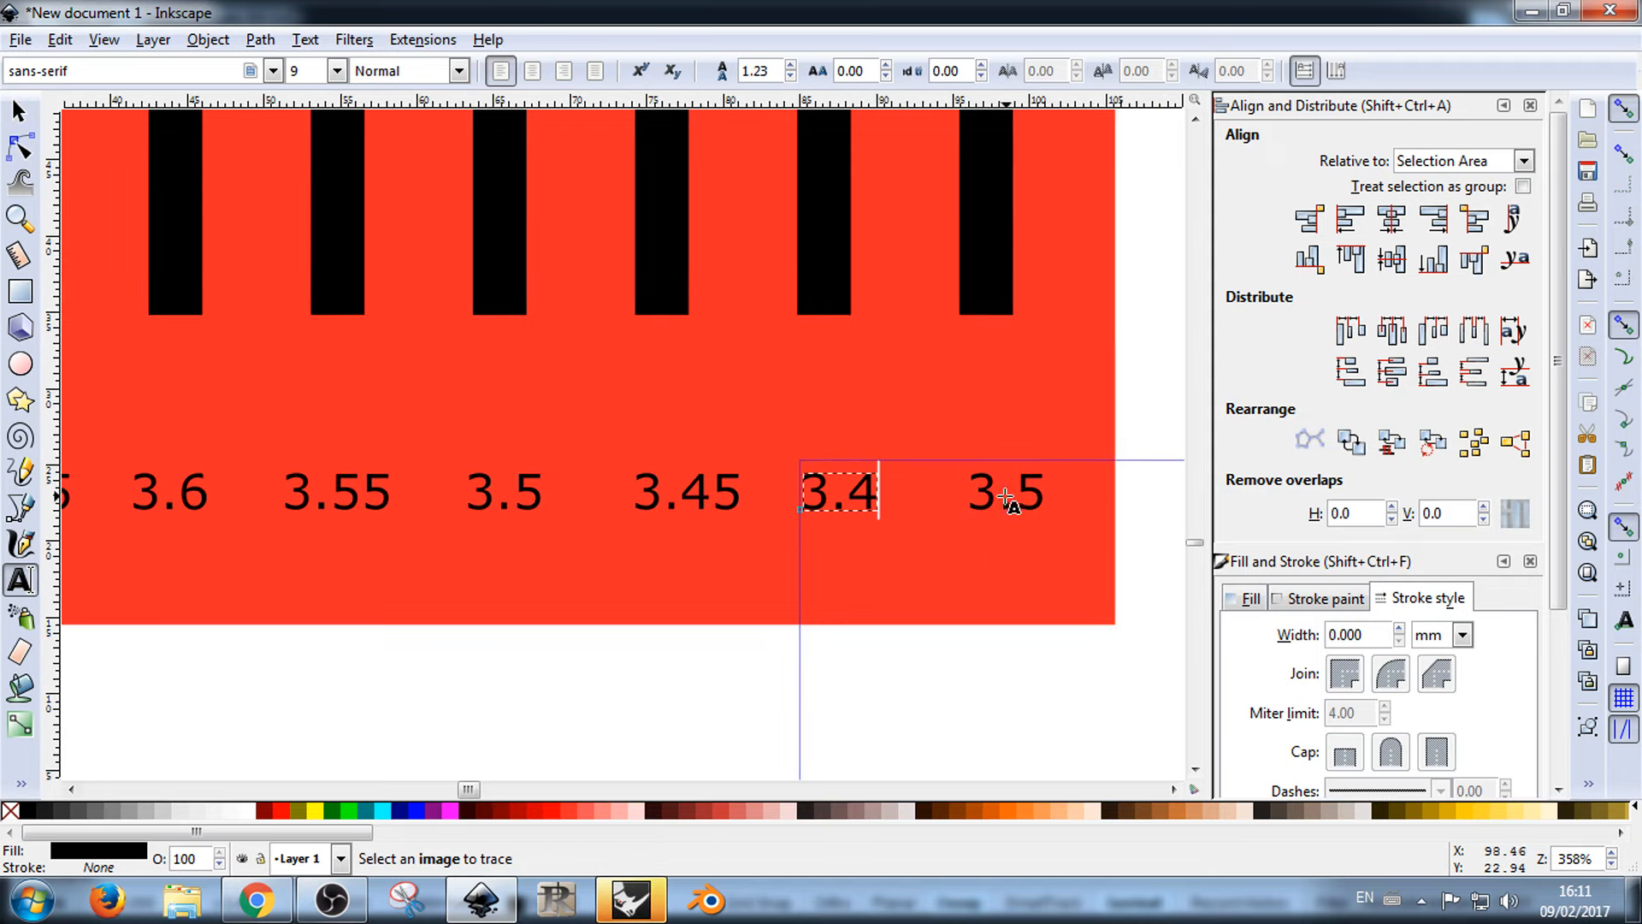
{"action": "left_click", "coordinate": [1016, 494]}
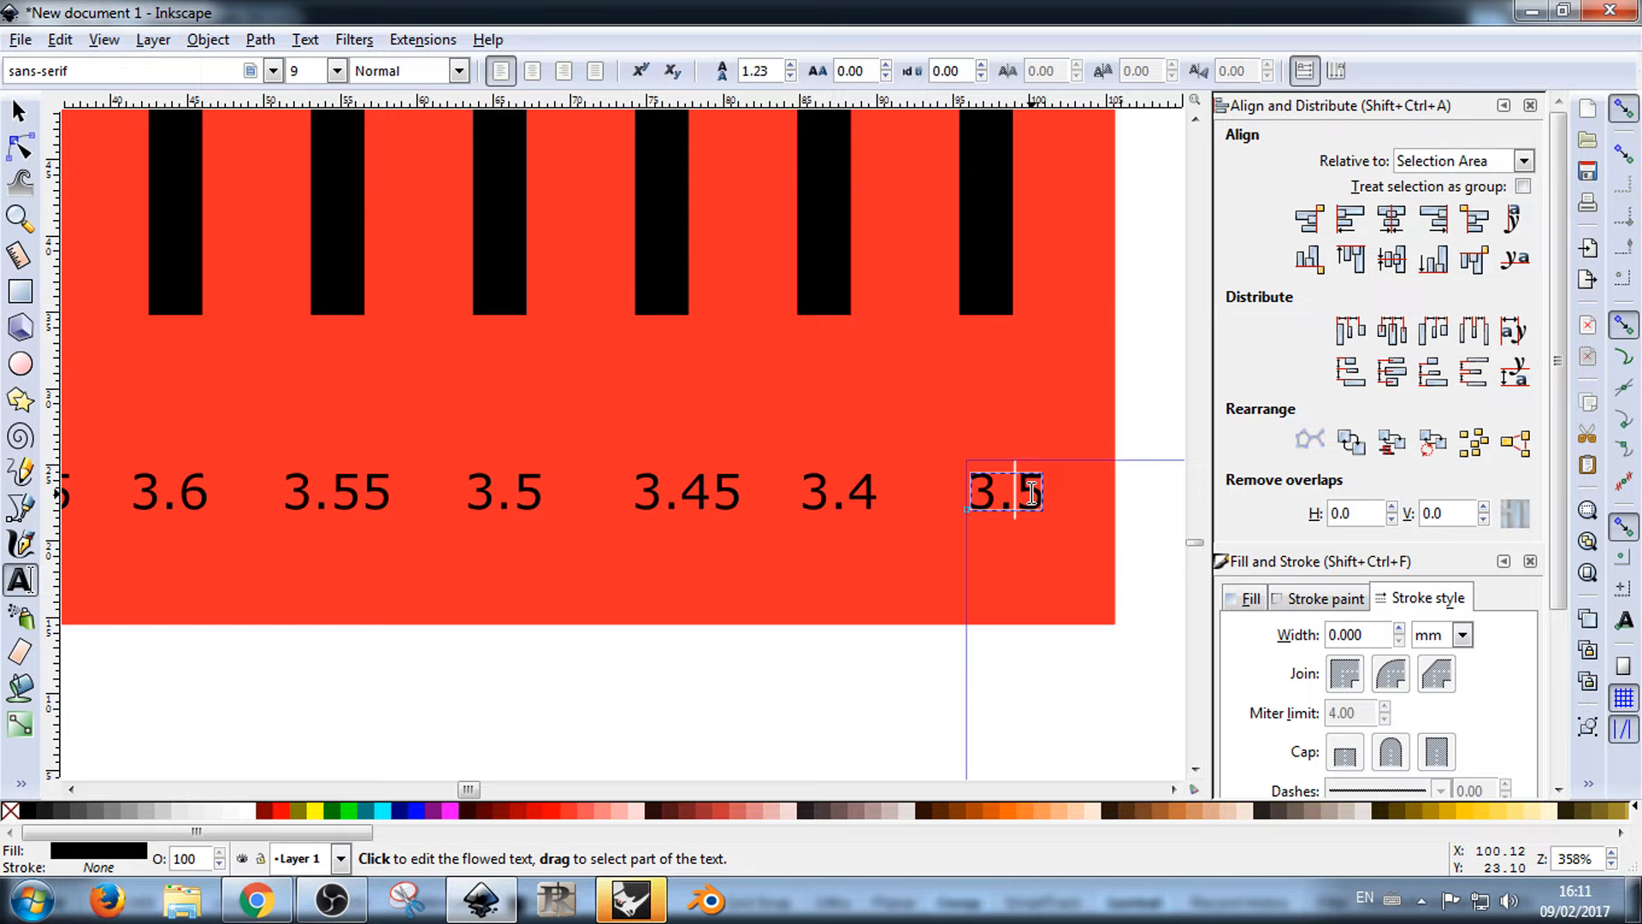
{"action": "key", "text": "Delete"}
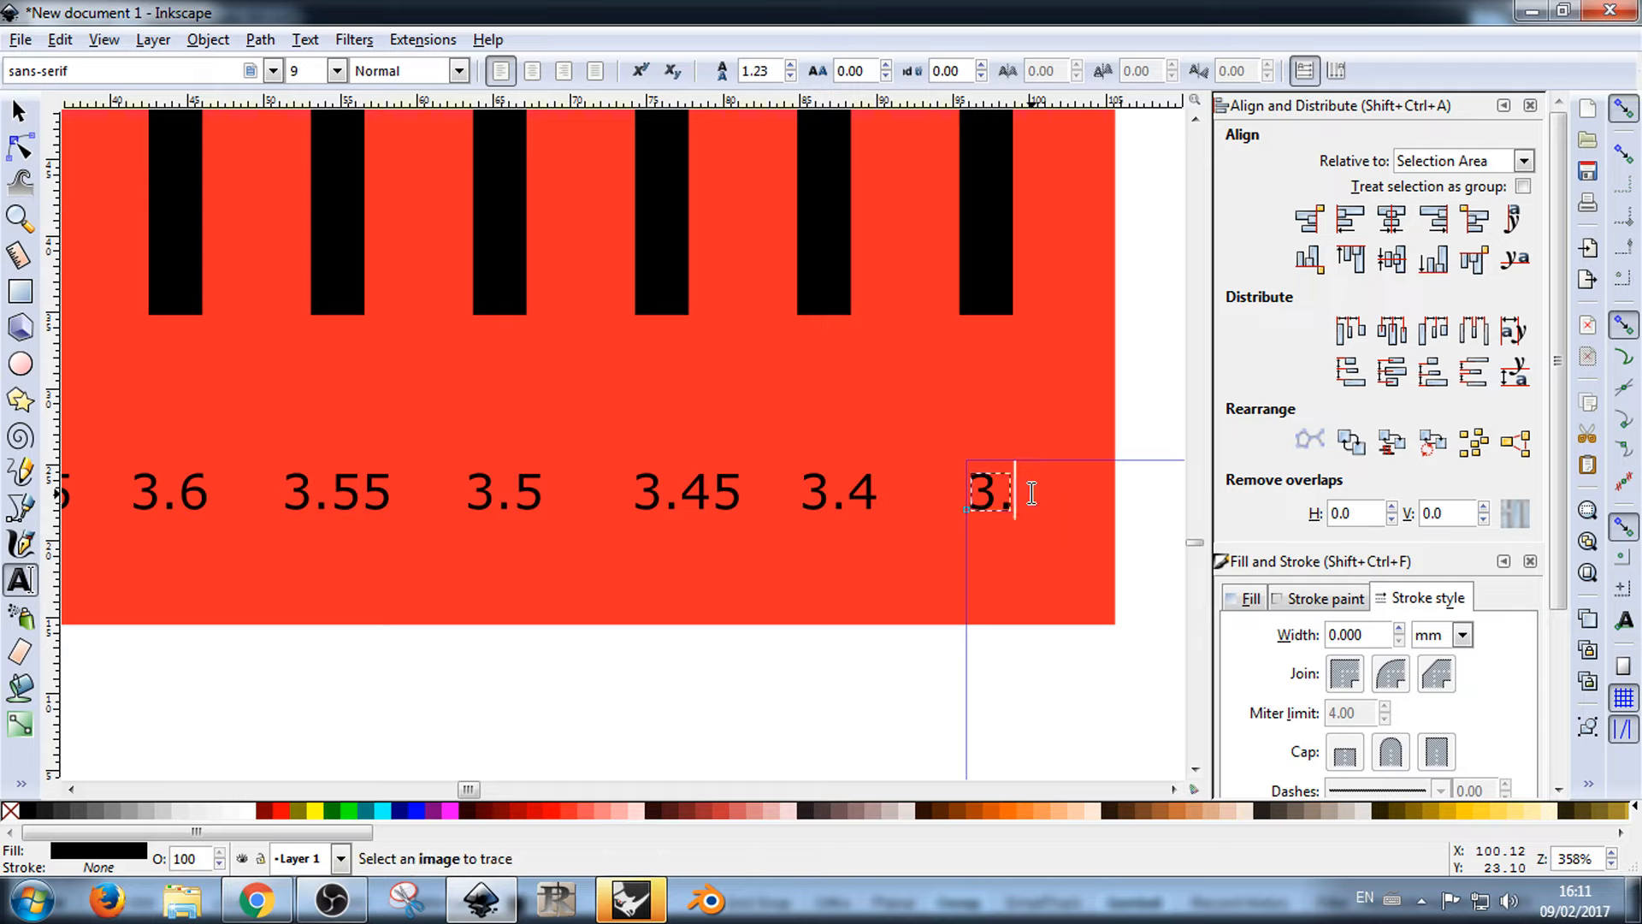
{"action": "type", "text": "35"}
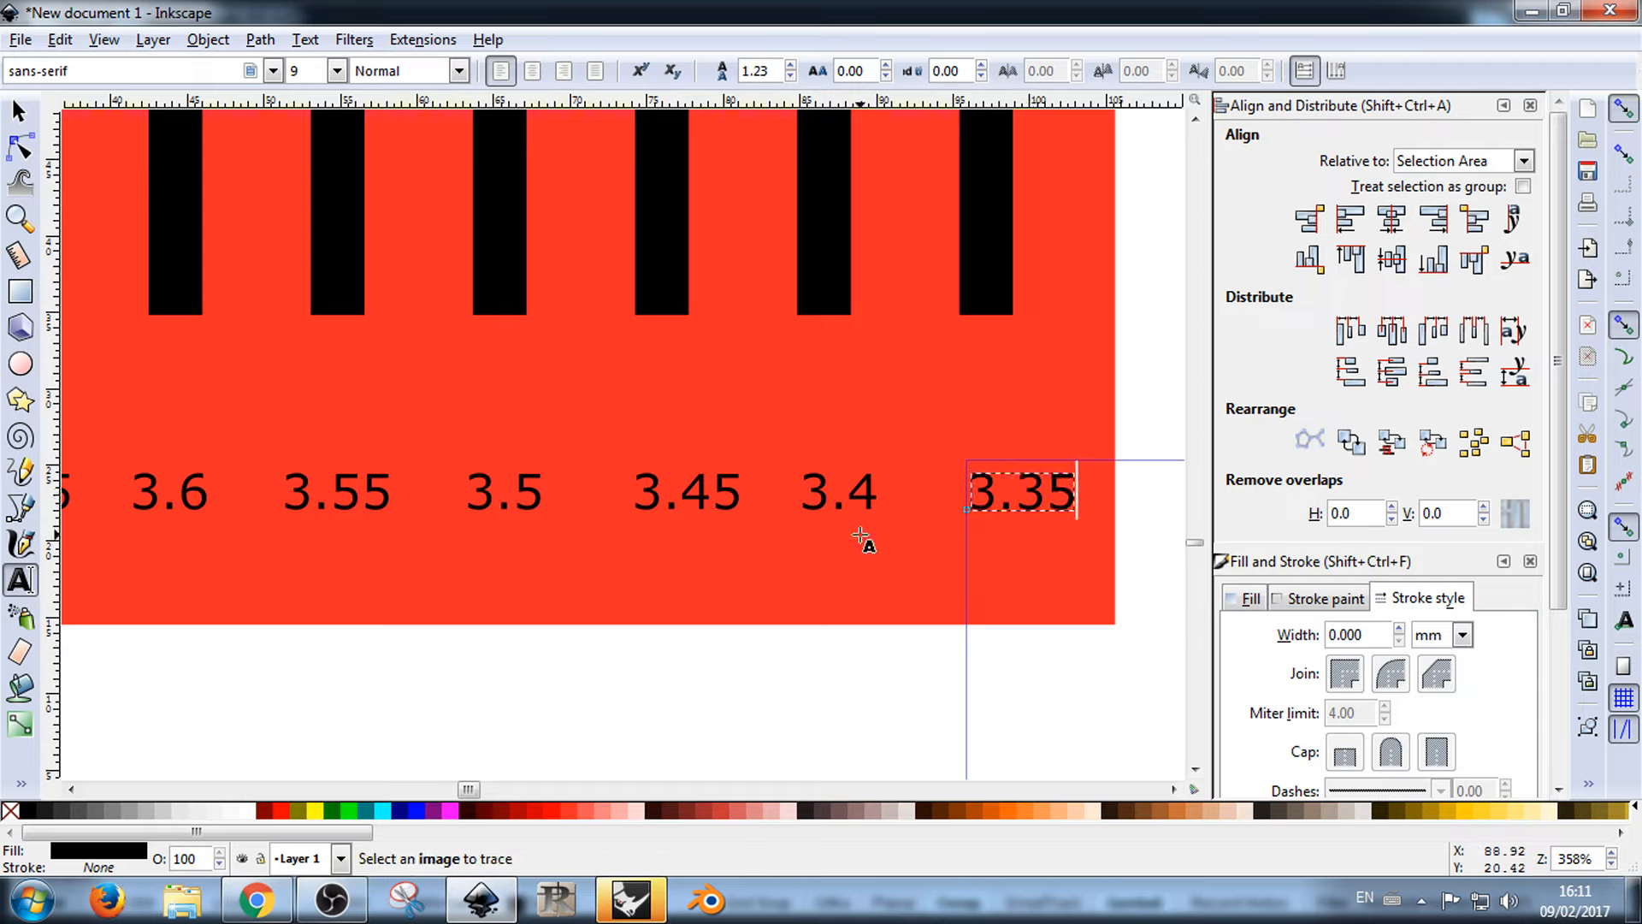
{"action": "left_click", "coordinate": [731, 684]}
{"action": "left_click", "coordinate": [29, 116]}
{"action": "scroll", "coordinate": [404, 442], "scroll_direction": "down", "scroll_amount": 2}
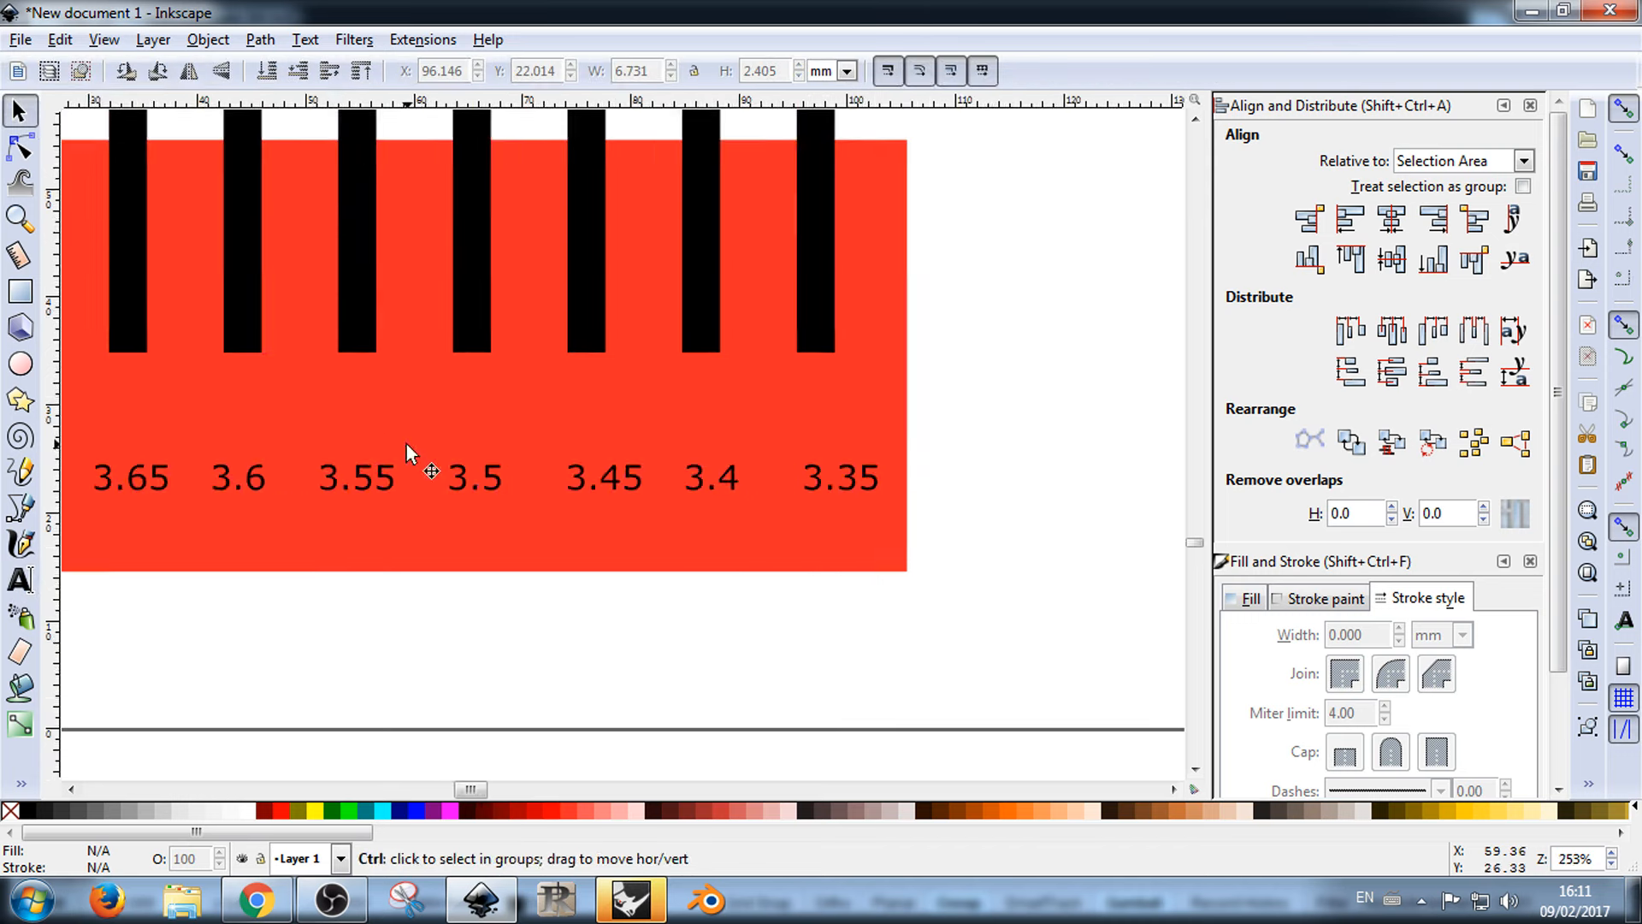
Step: Switch to Chrome, search Google for "halftone" in a new tab and view example images, including the four-pattern vector illustration
{"action": "left_click", "coordinate": [257, 900]}
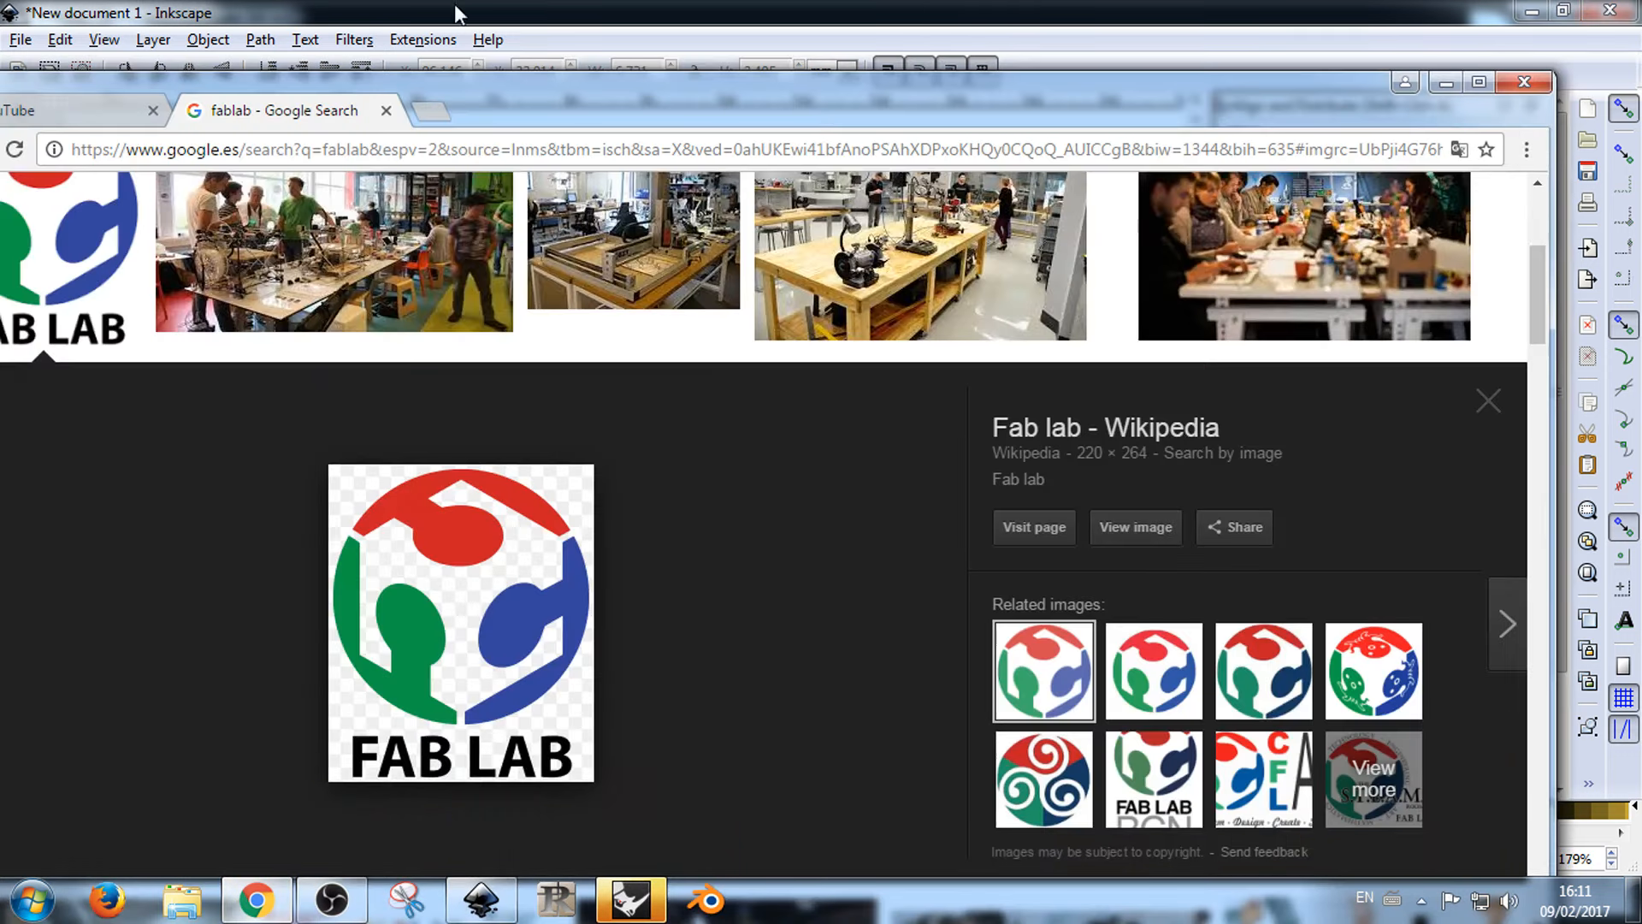
{"action": "left_click", "coordinate": [430, 111]}
{"action": "type", "text": "halftone"}
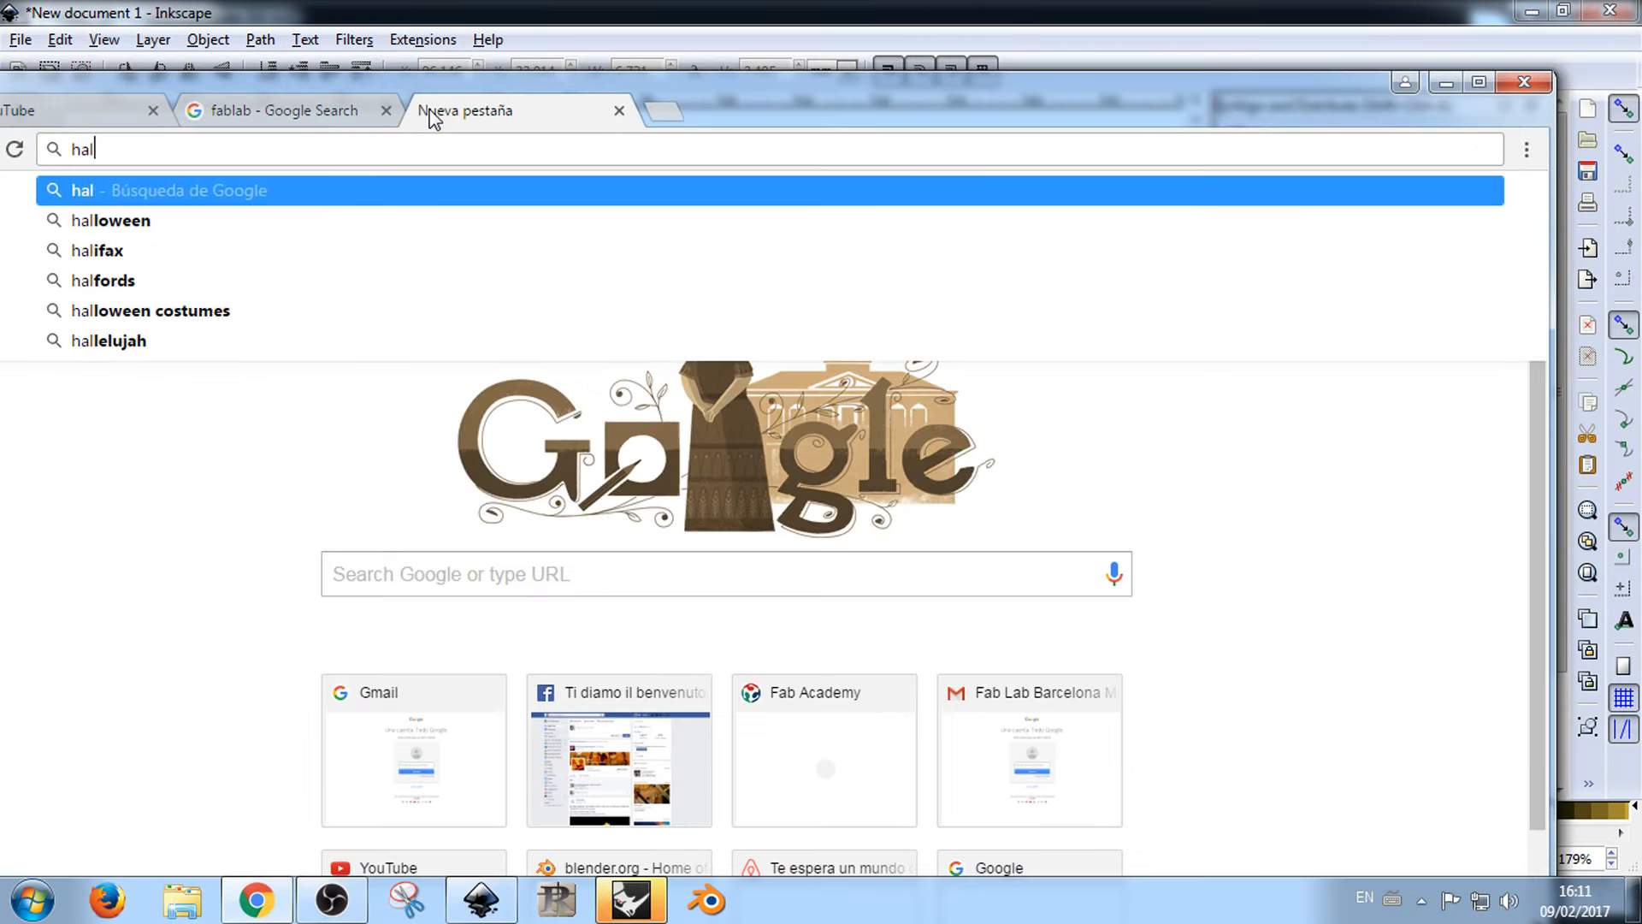
{"action": "key", "text": "Return"}
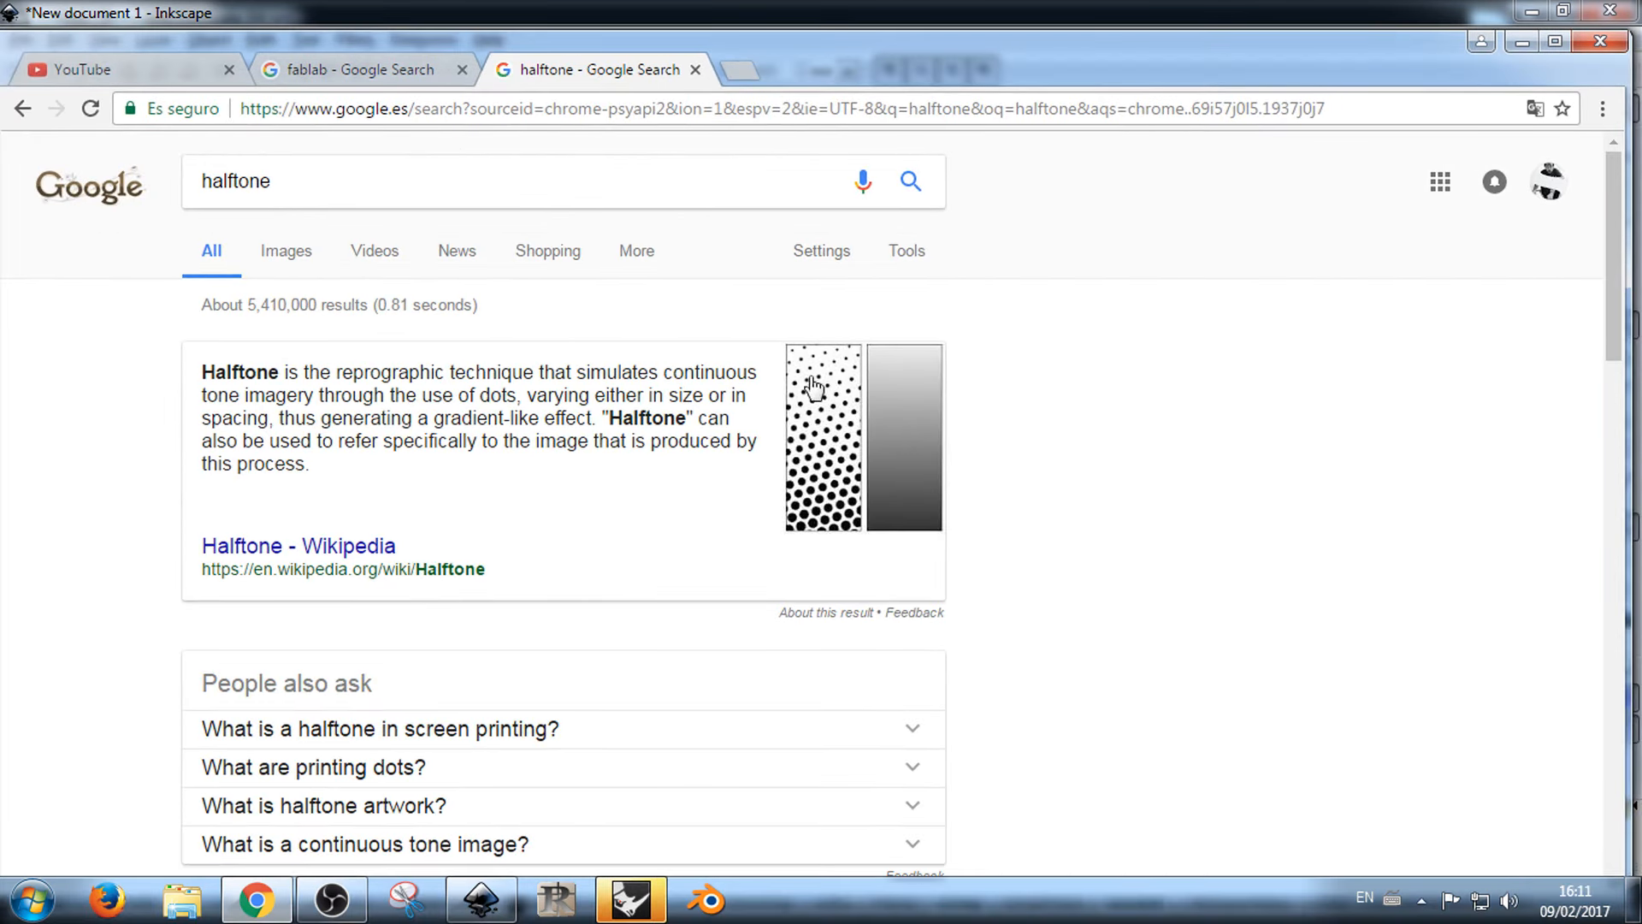
{"action": "left_click", "coordinate": [814, 390]}
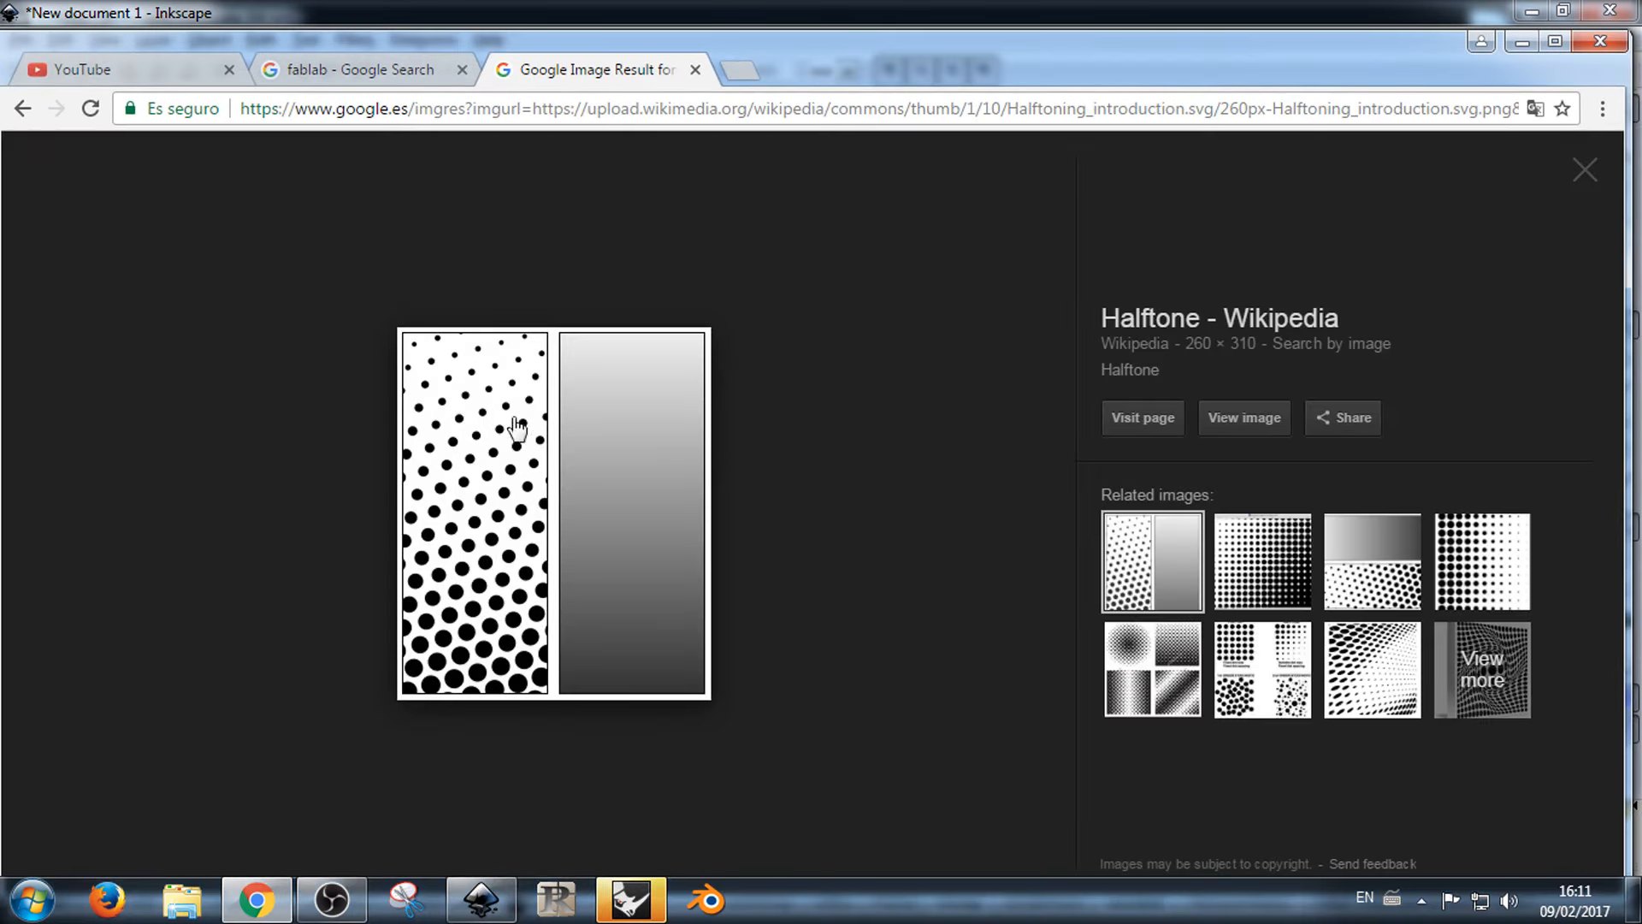
{"action": "left_click", "coordinate": [1255, 563]}
{"action": "left_click", "coordinate": [1140, 678]}
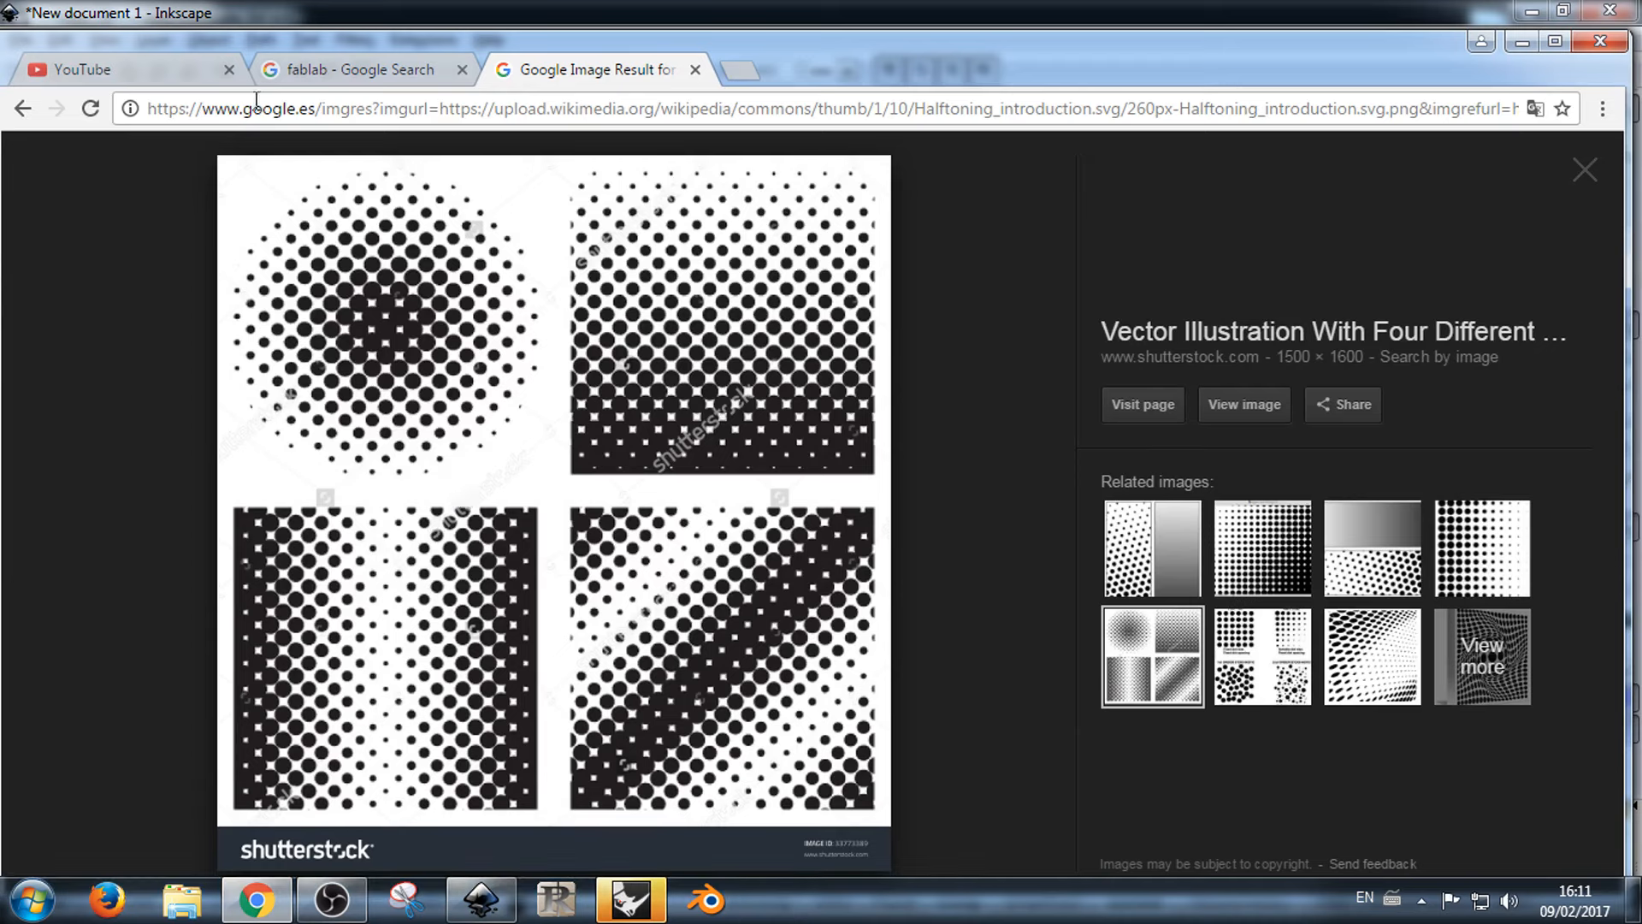
Step: Search Google Images for "halftone raster" and view several halftone portrait examples
{"action": "left_click", "coordinate": [409, 109]}
{"action": "type", "text": "half"}
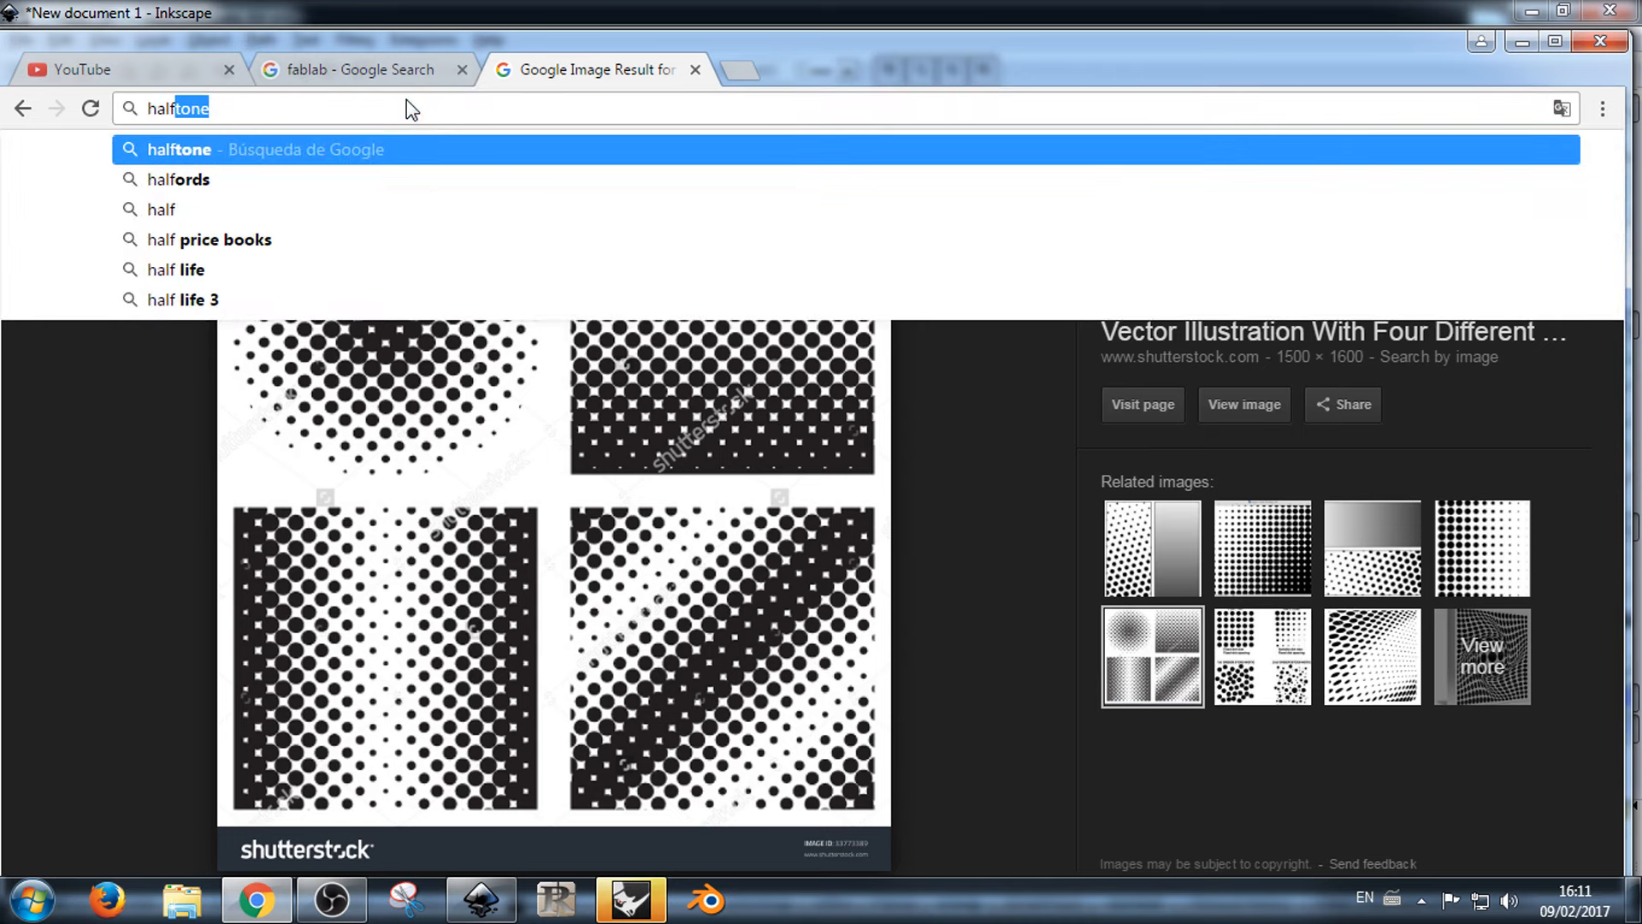
{"action": "type", "text": "tone raster"}
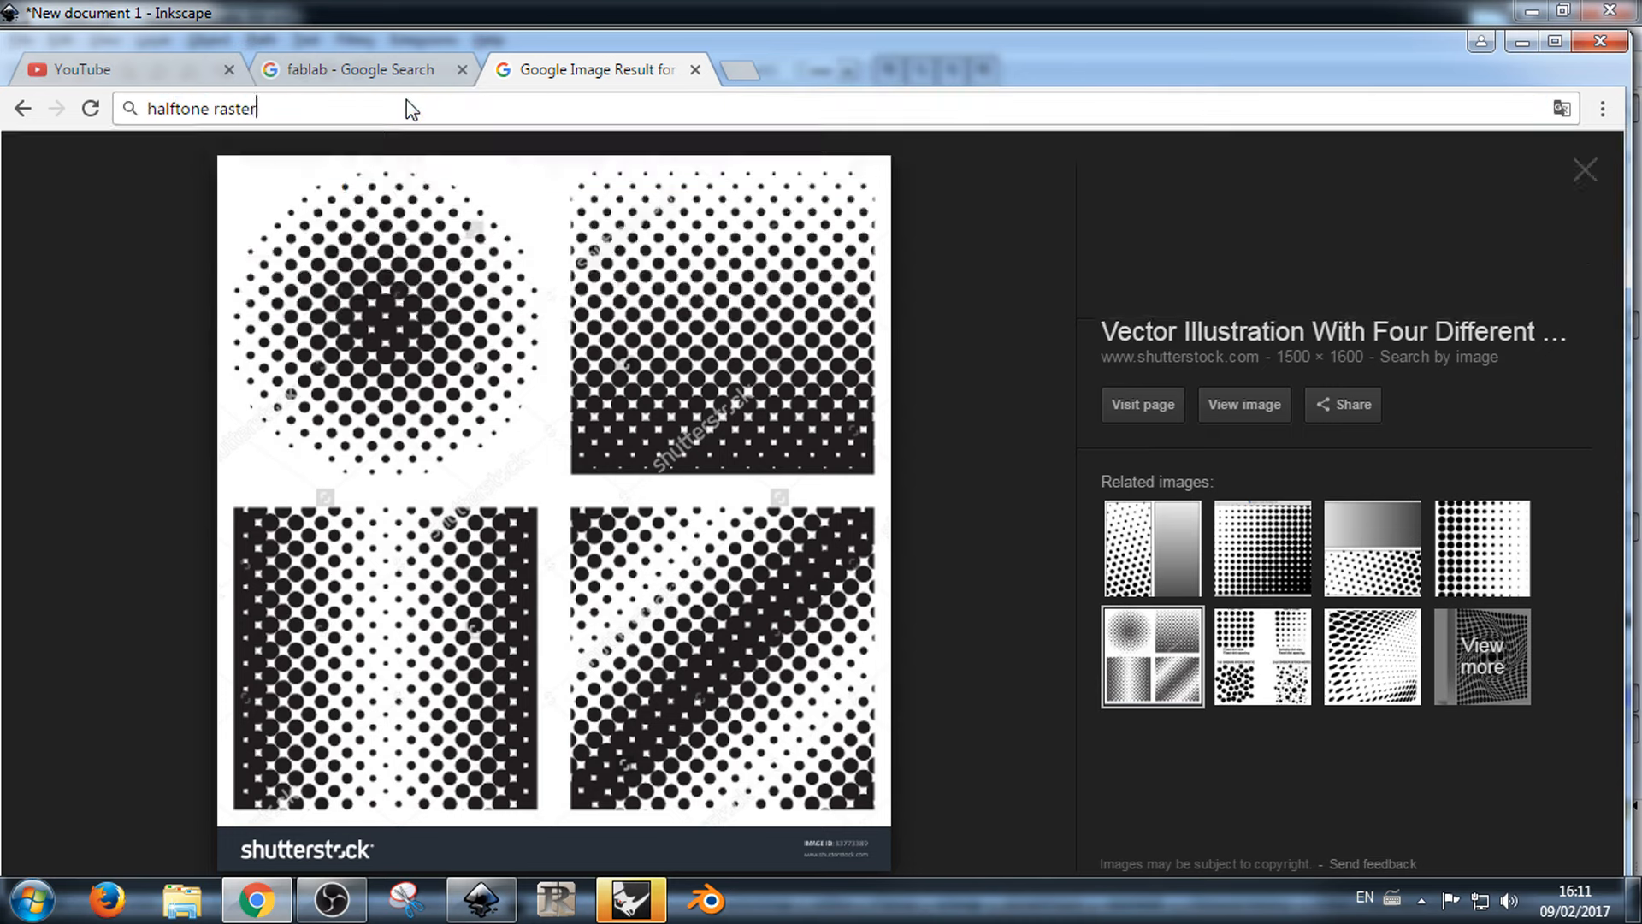
{"action": "key", "text": "Return"}
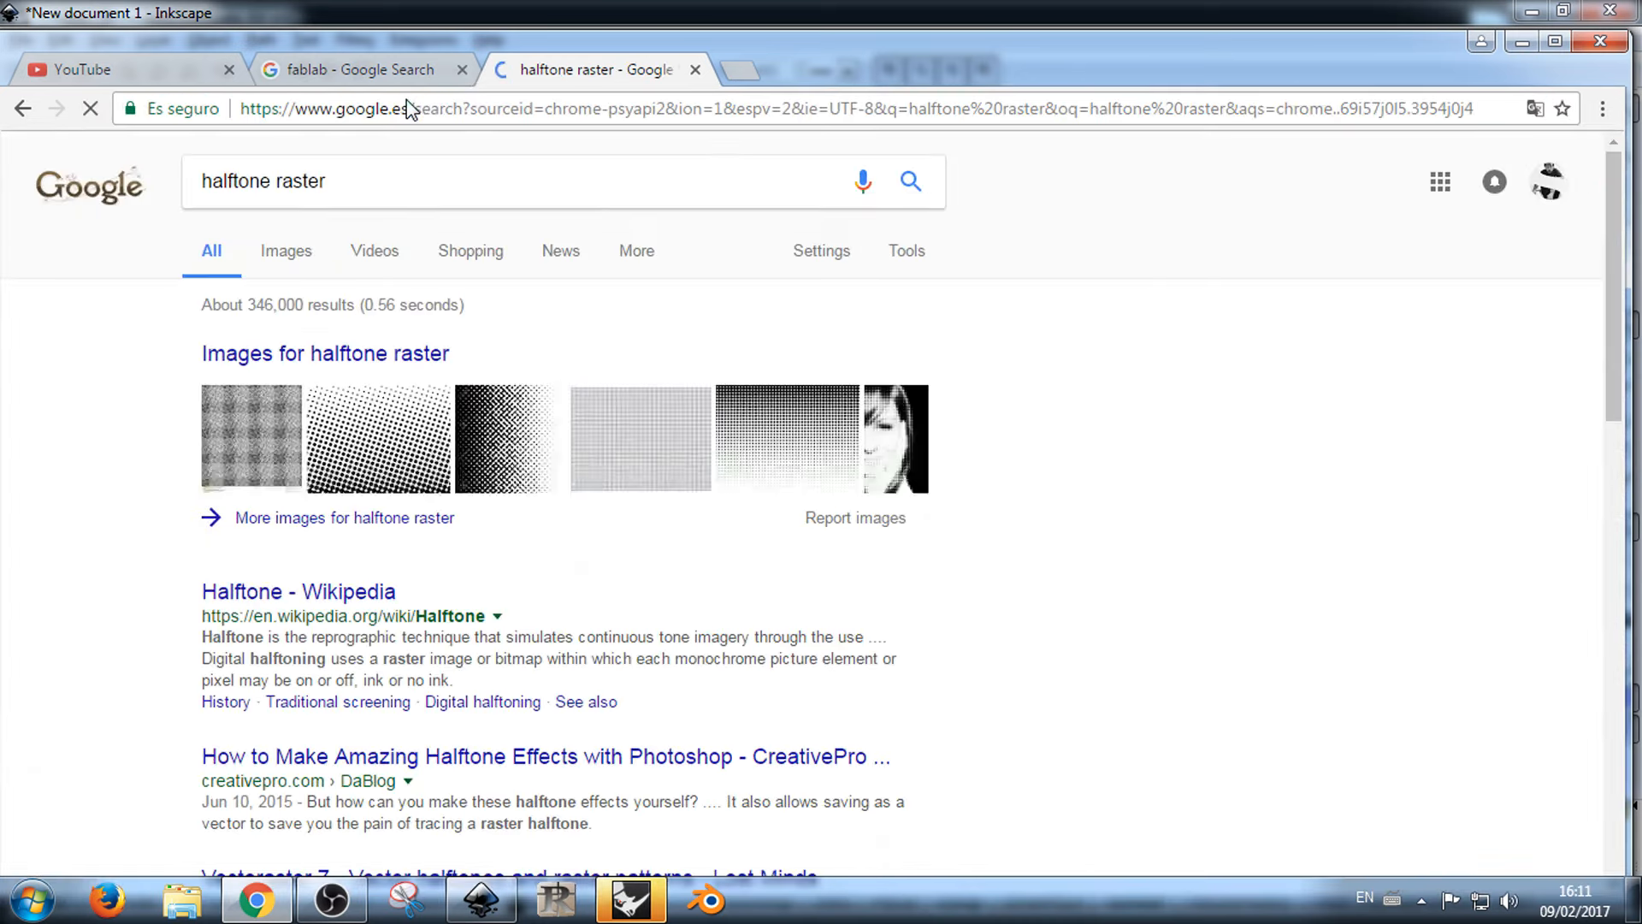
{"action": "left_click", "coordinate": [293, 256]}
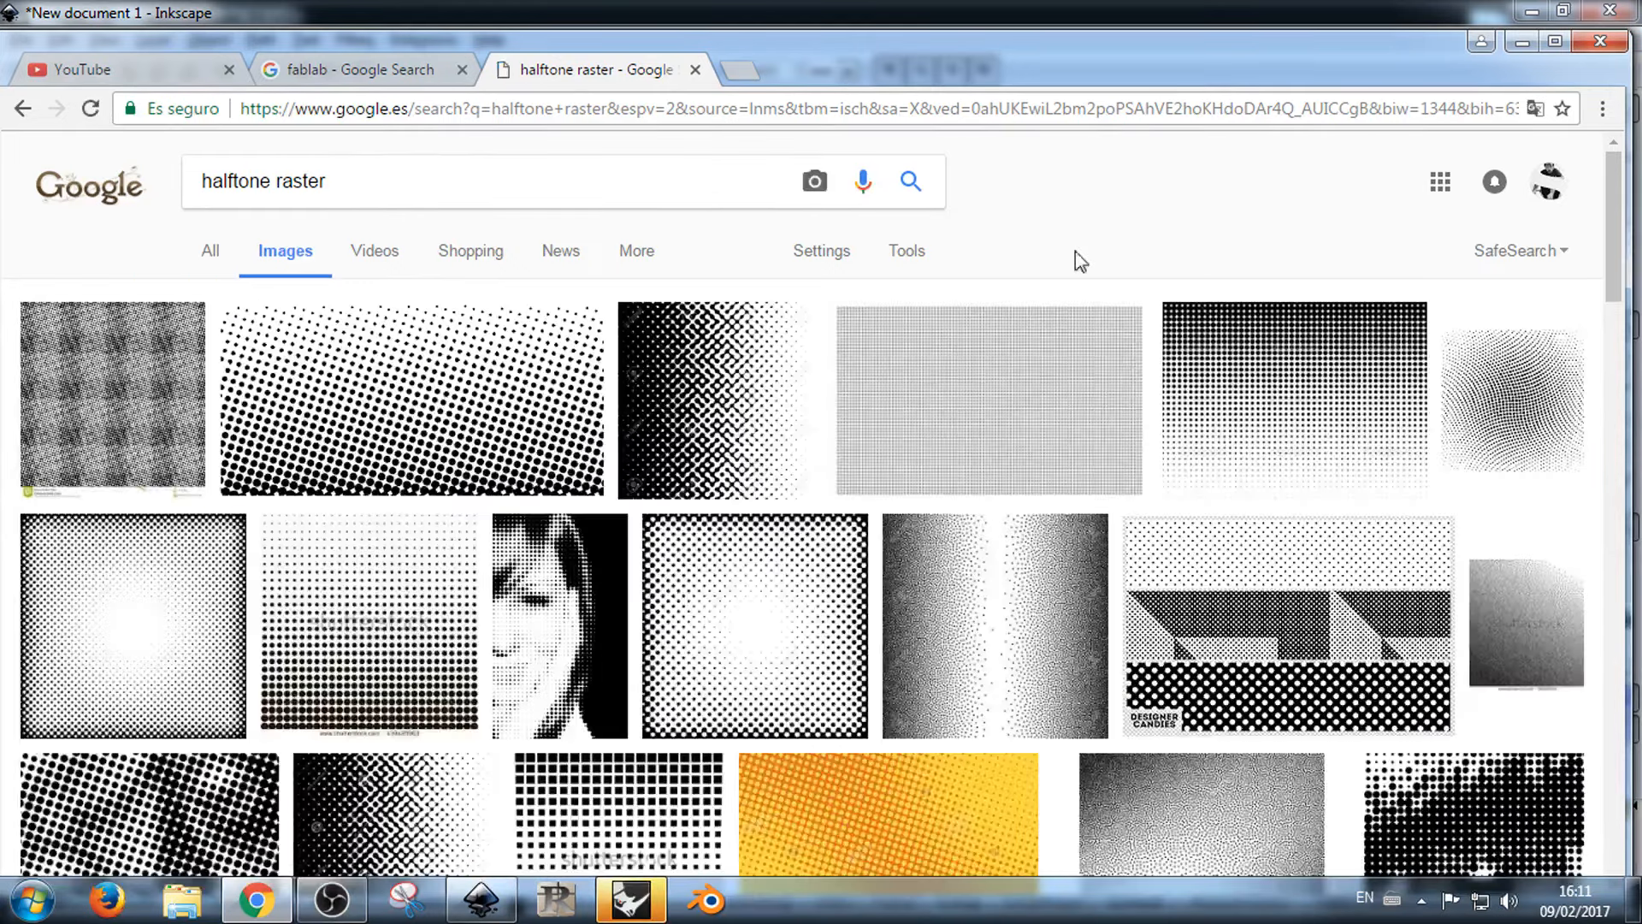
{"action": "left_click", "coordinate": [560, 628]}
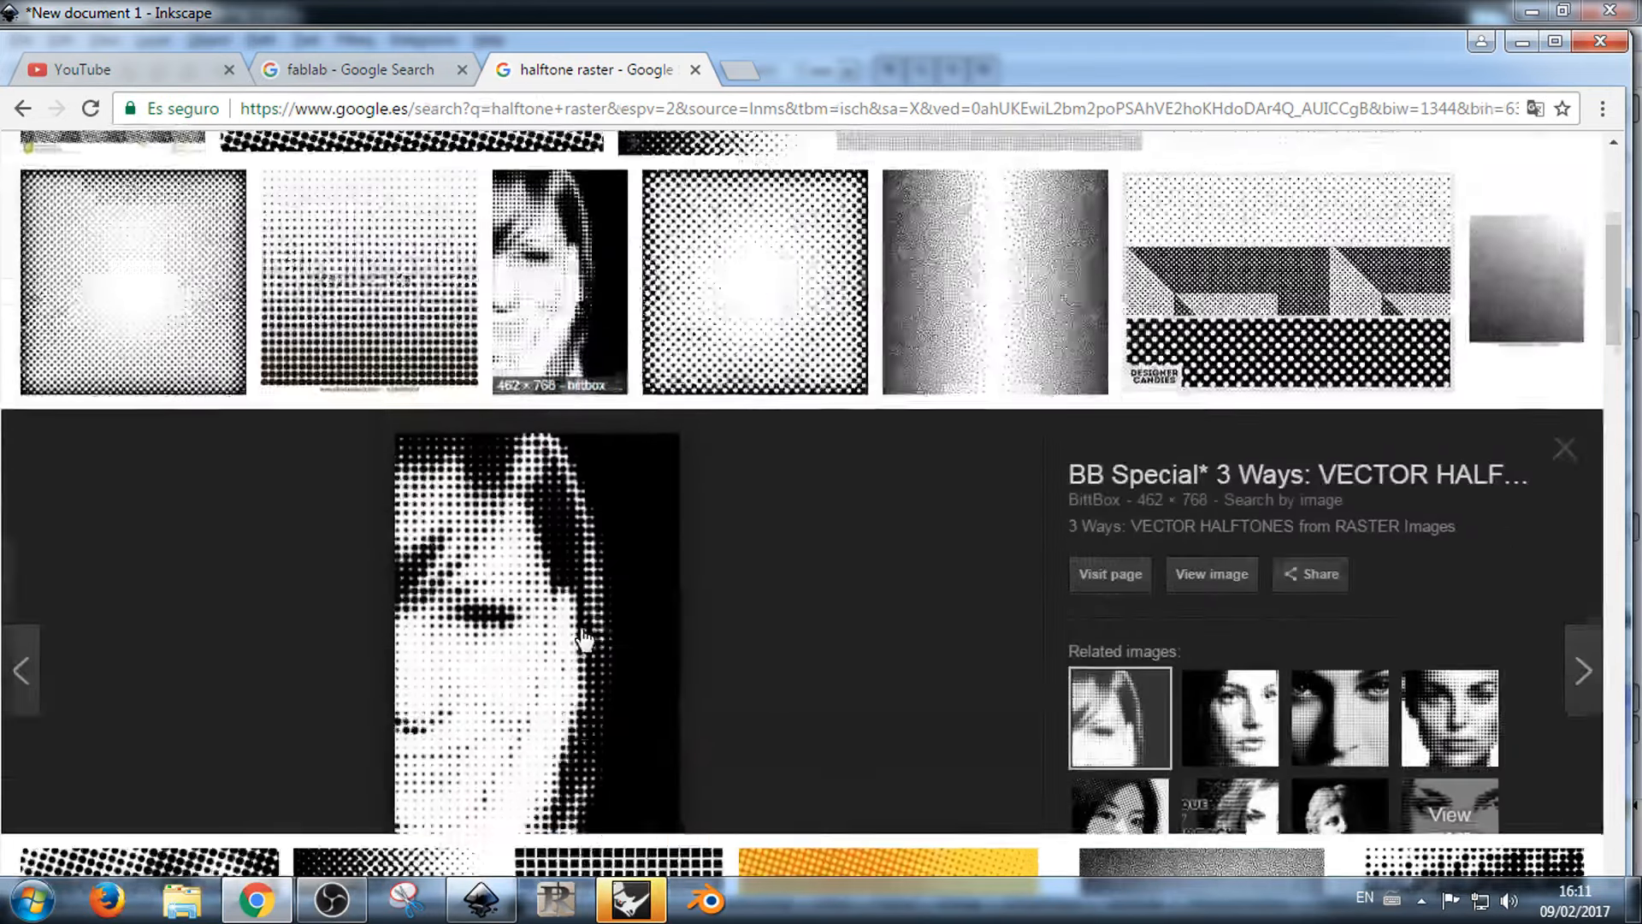
{"action": "left_click", "coordinate": [1272, 588]}
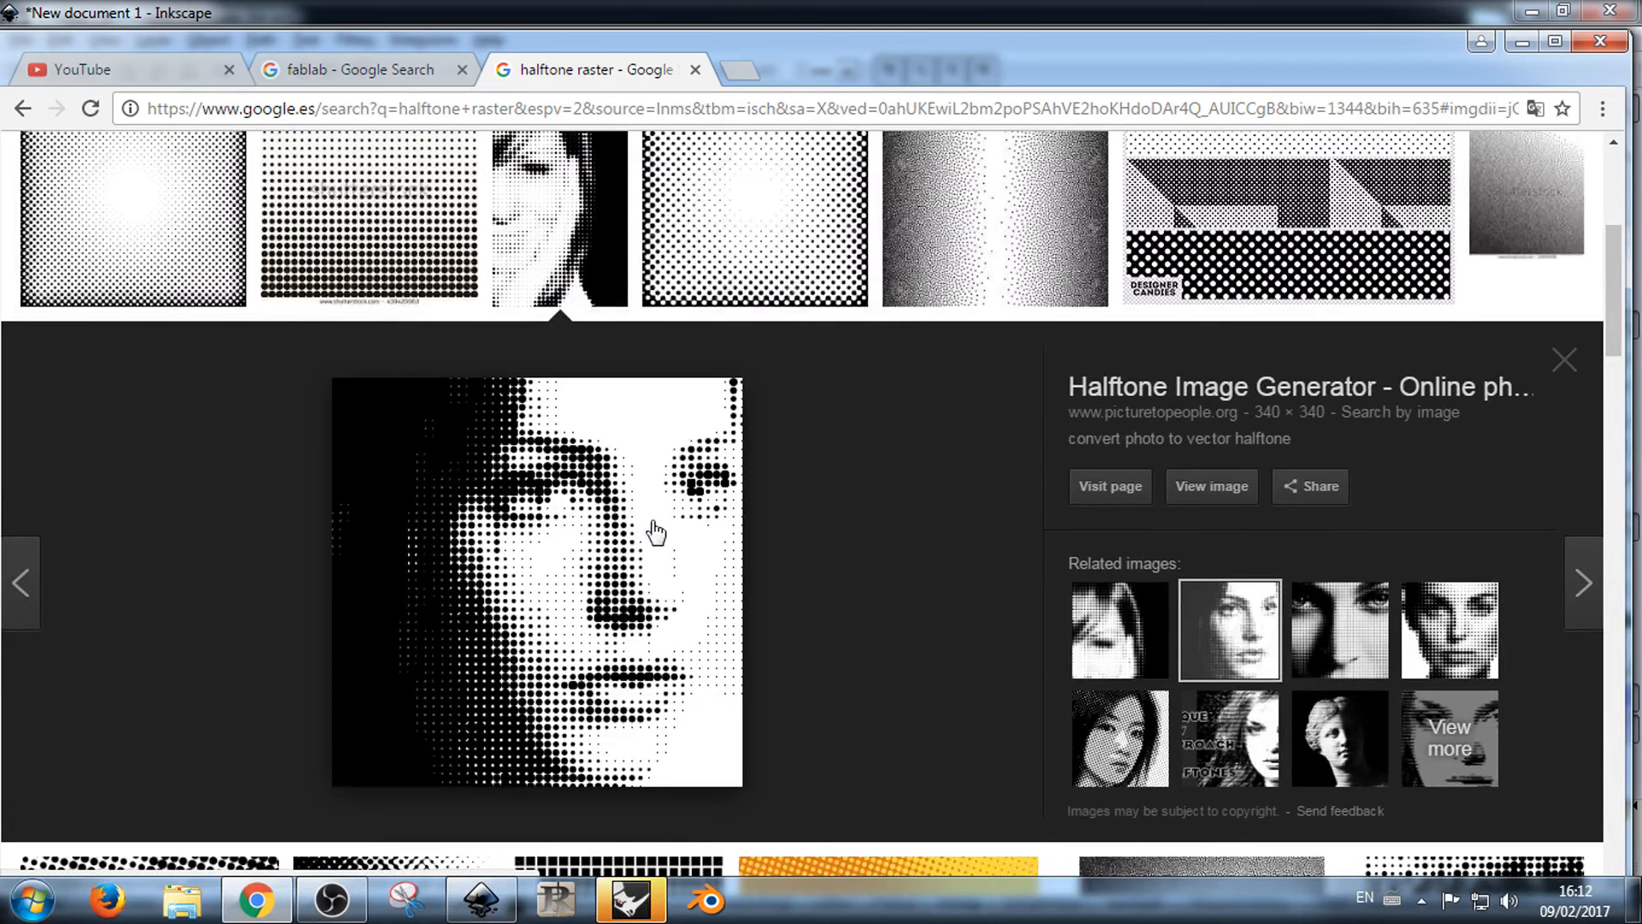
{"action": "left_click", "coordinate": [1351, 660]}
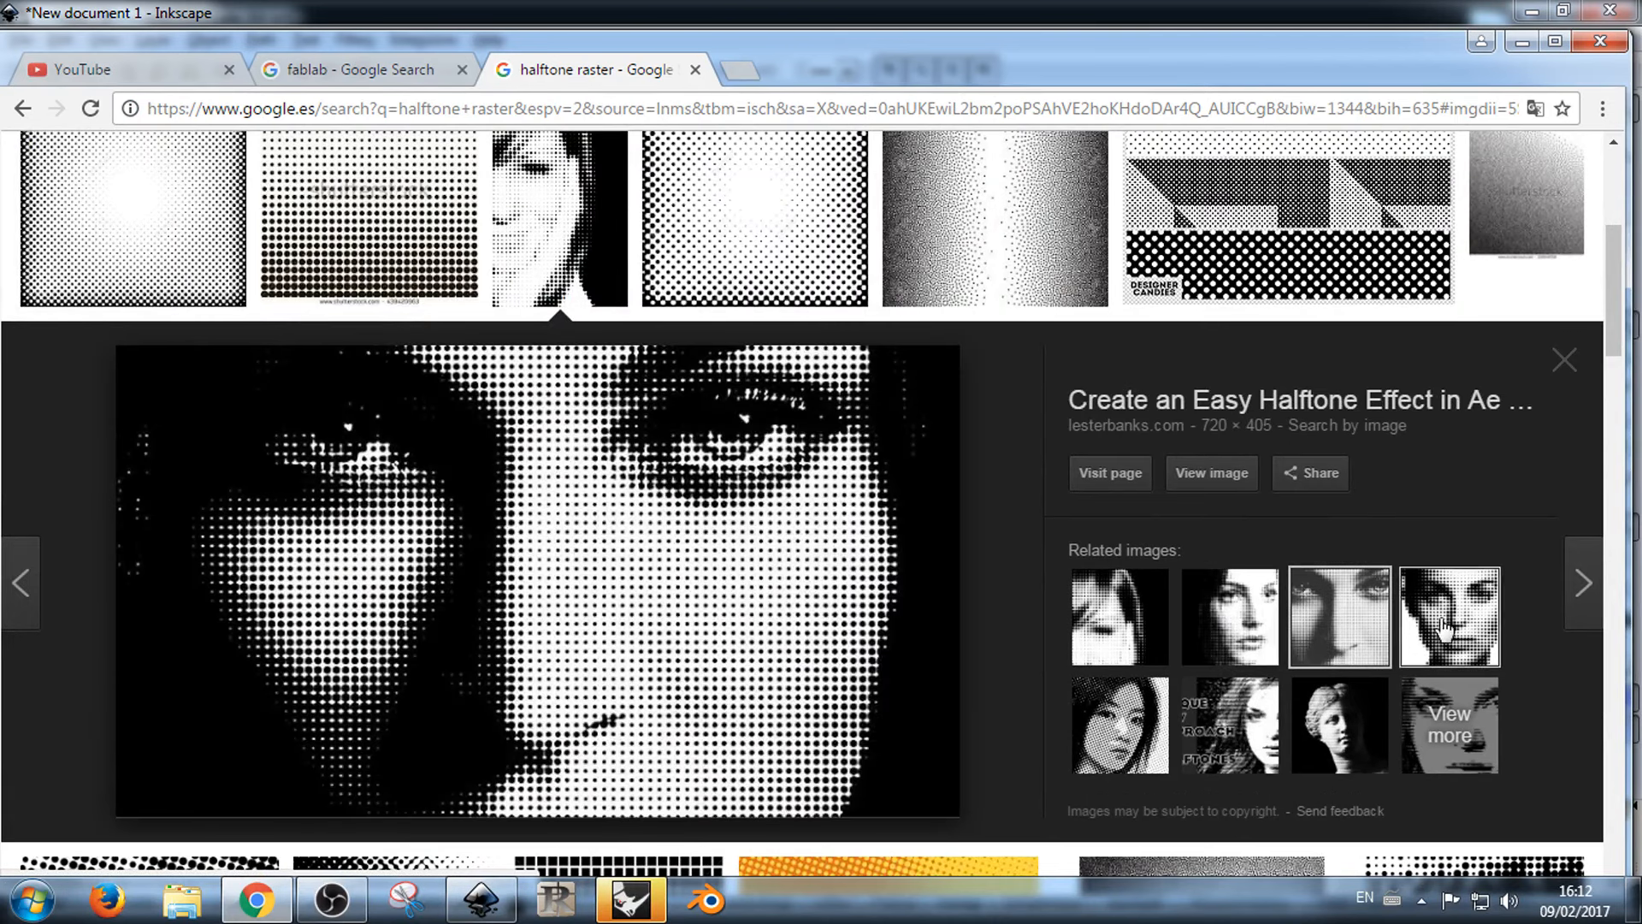
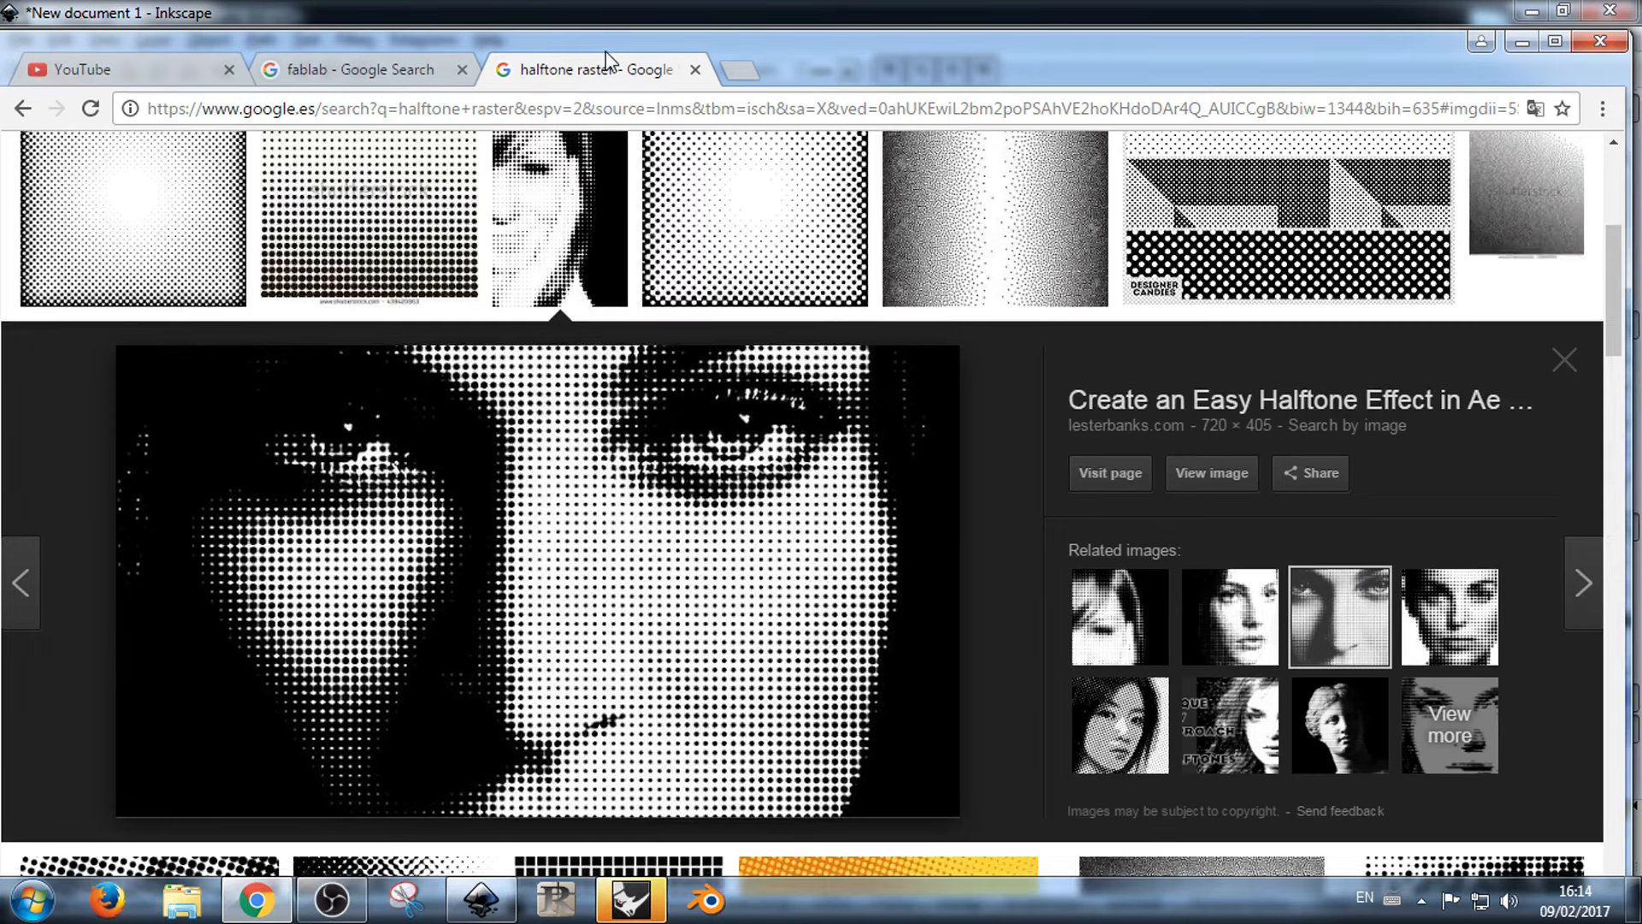
Step: Close the halftone search tab and switch back to the Inkscape drawing with the whole slot-test piece in view
{"action": "middle_click", "coordinate": [587, 74]}
{"action": "left_click", "coordinate": [1518, 47]}
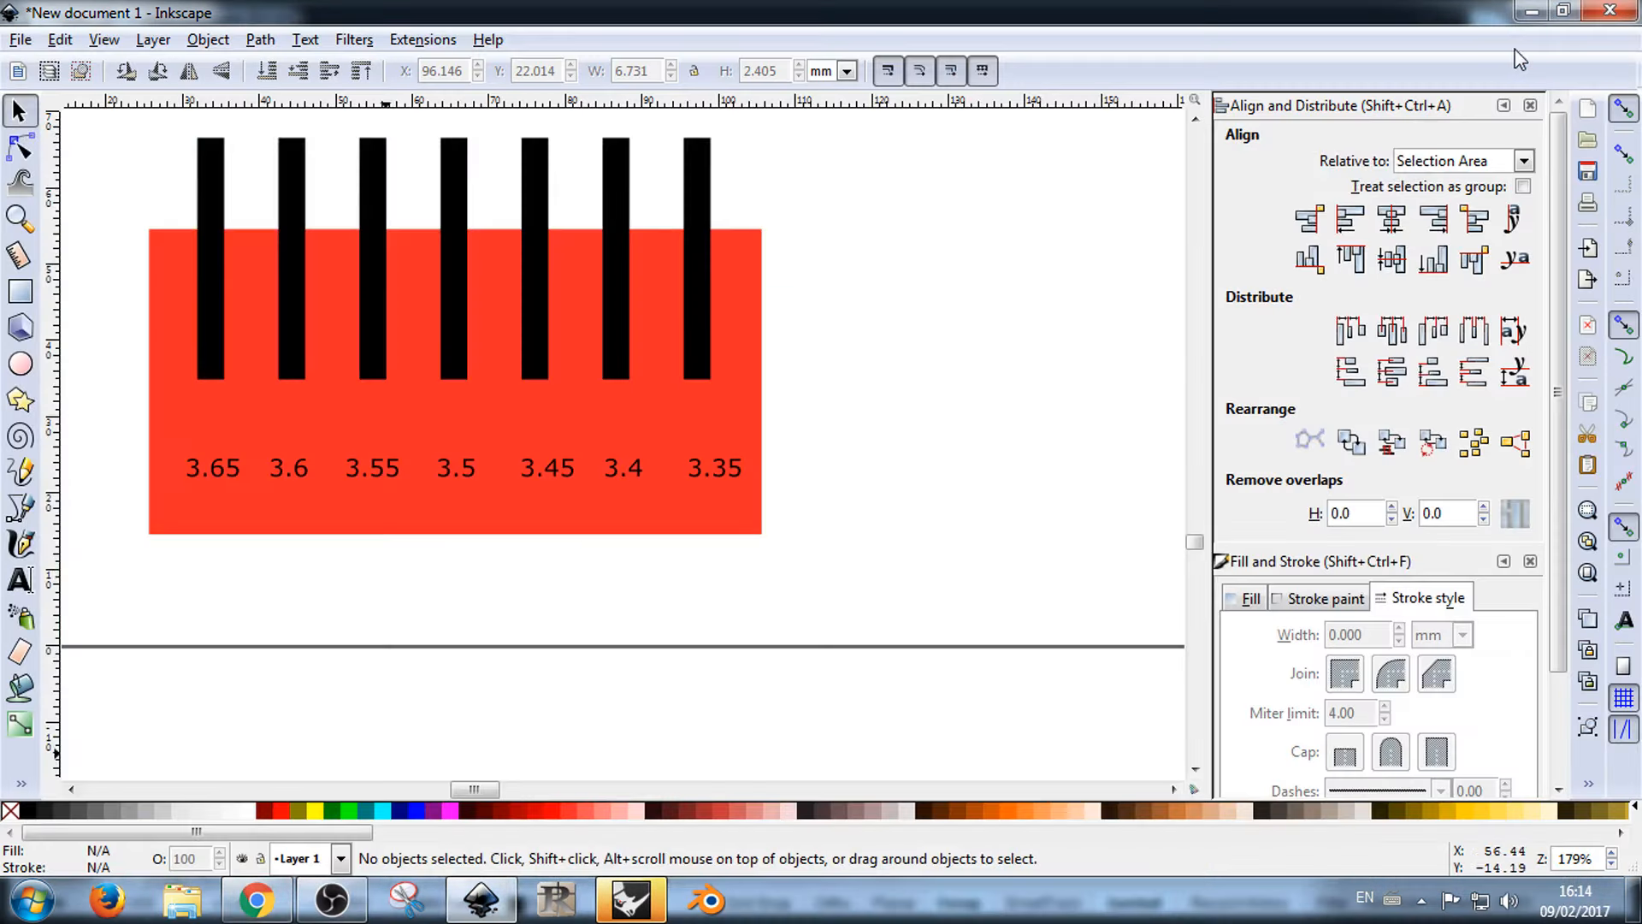
{"action": "scroll", "coordinate": [859, 489], "scroll_direction": "down", "scroll_amount": 4}
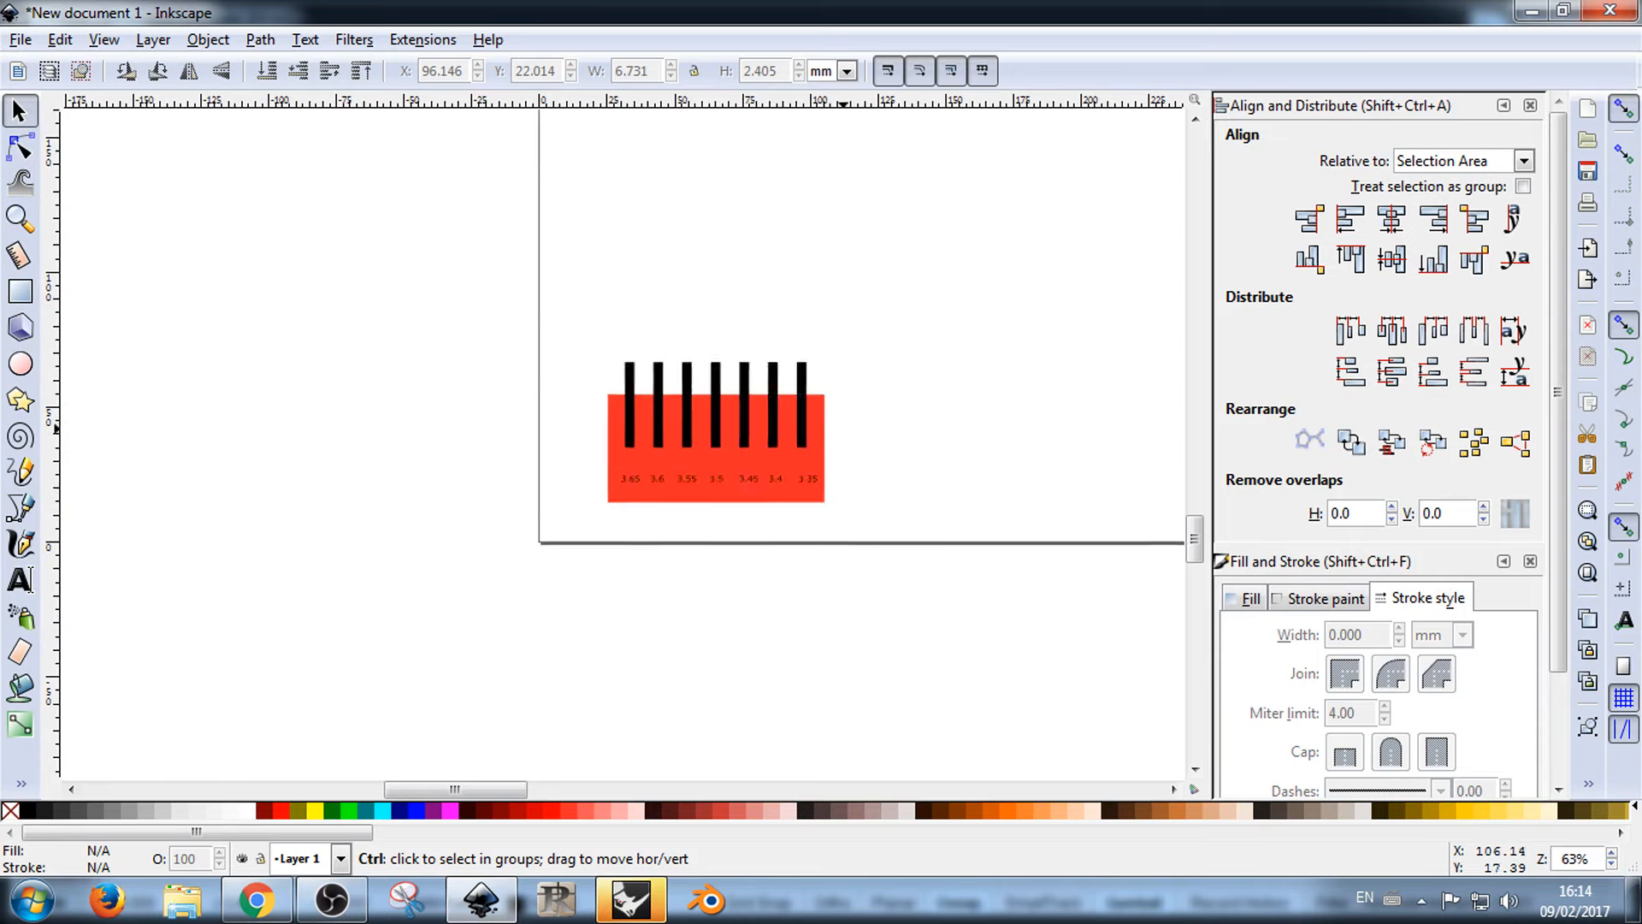
{"action": "scroll", "coordinate": [858, 434], "scroll_direction": "up", "scroll_amount": 4}
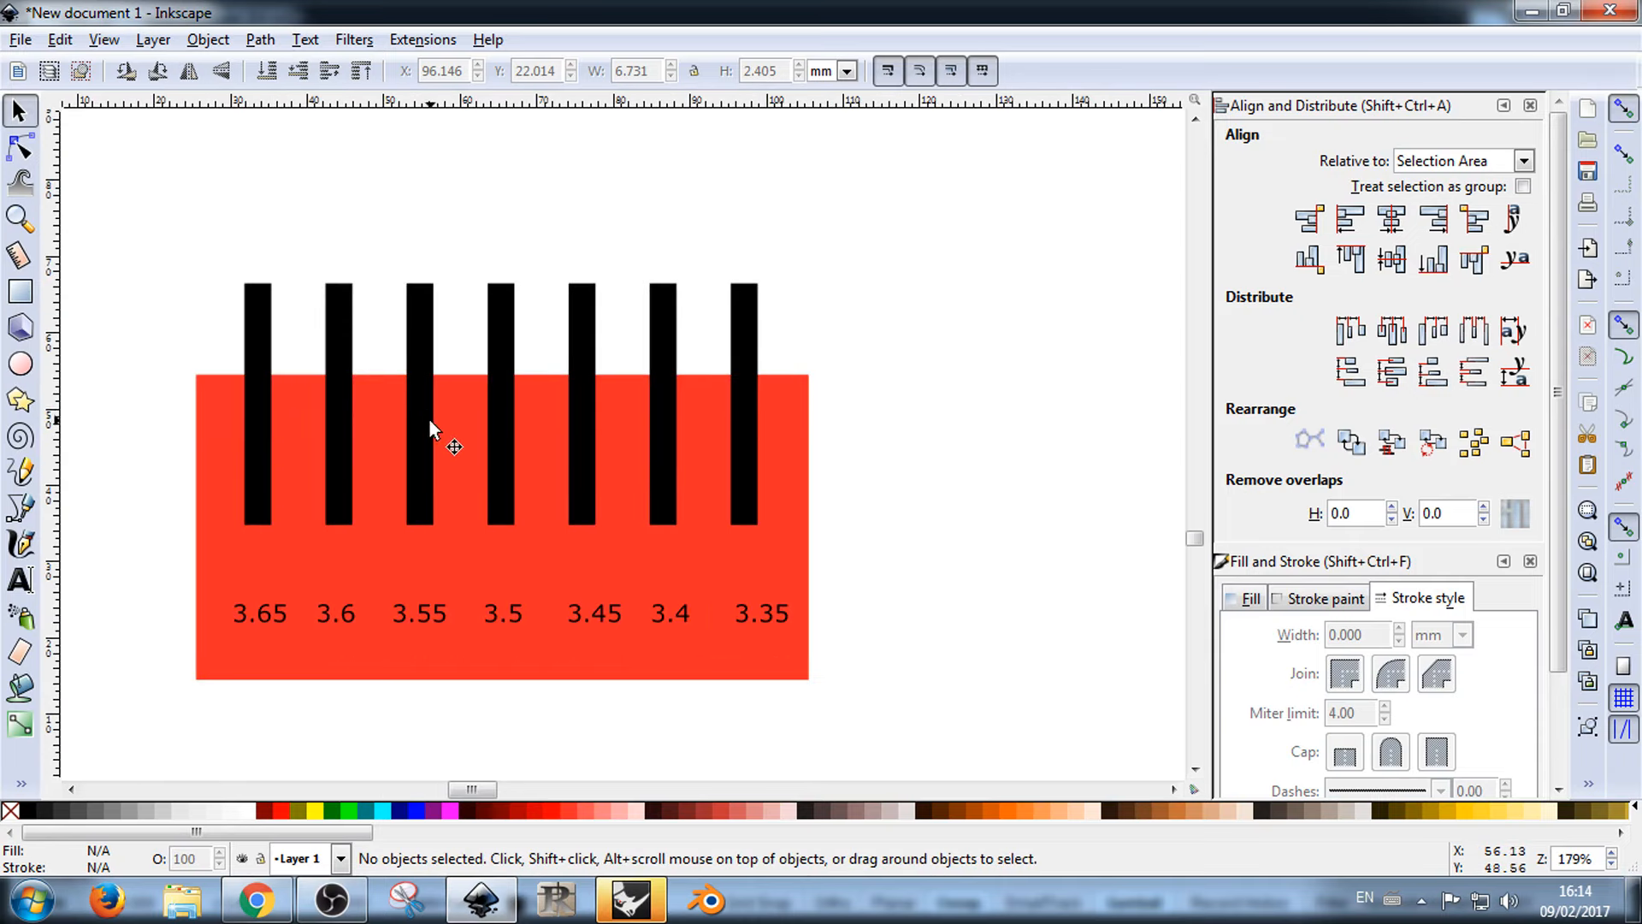
Step: Go through the black lines one by one to check the stroke width of each
{"action": "left_click", "coordinate": [500, 323]}
{"action": "left_click", "coordinate": [427, 305]}
{"action": "left_click", "coordinate": [349, 315]}
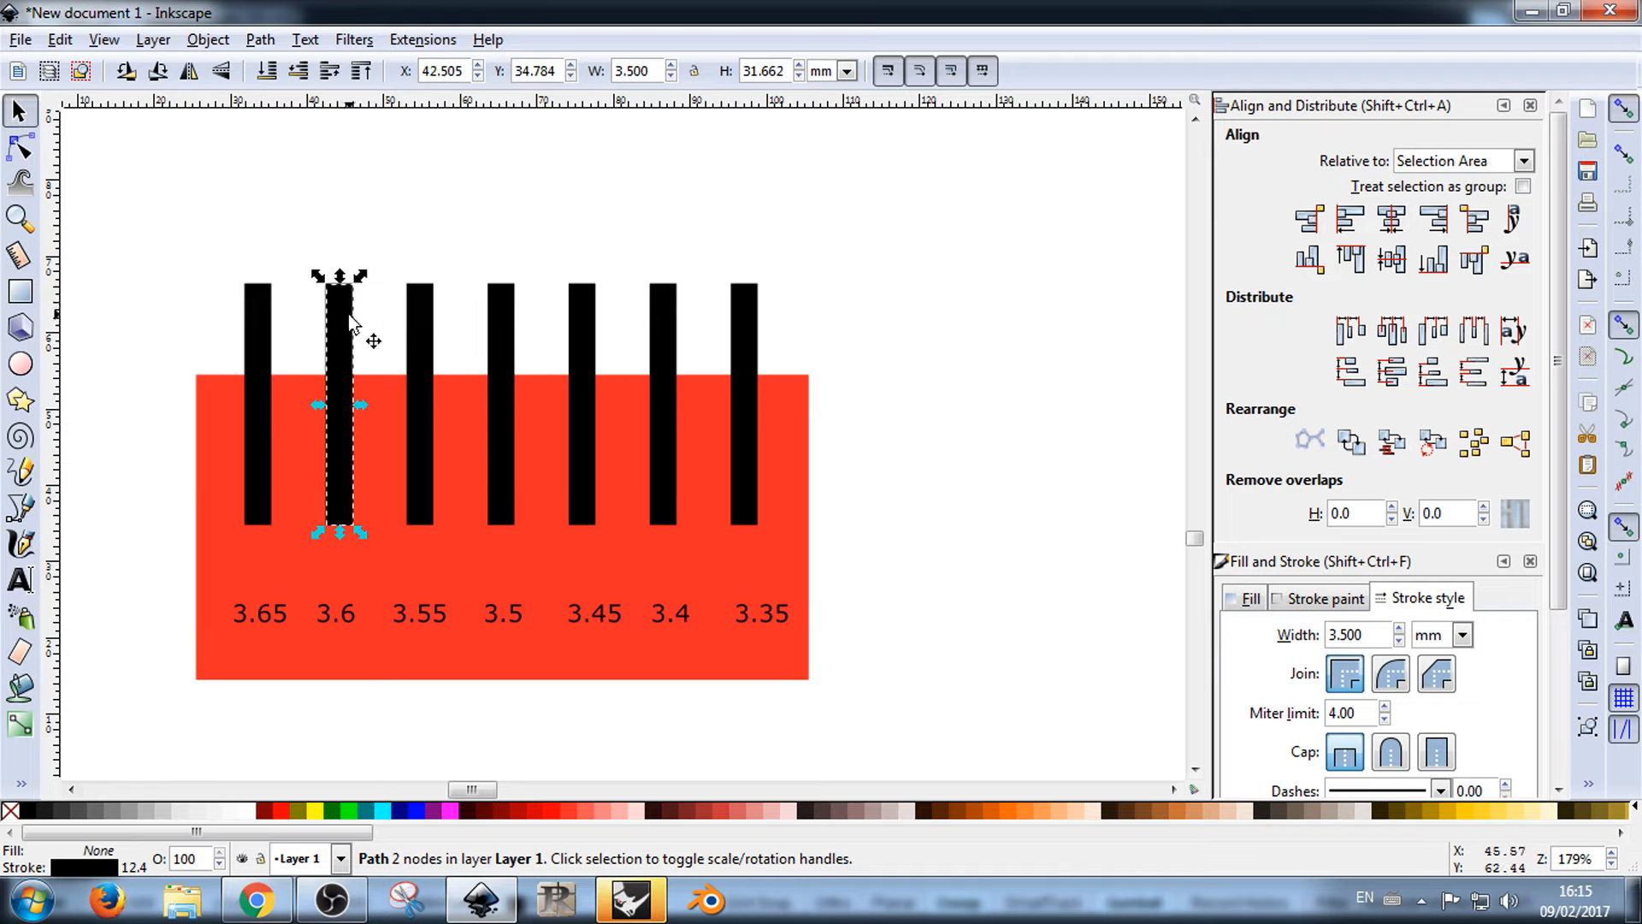
{"action": "left_click", "coordinate": [263, 323]}
{"action": "key", "text": "Tab"}
{"action": "key", "text": "Tab"}
{"action": "key", "text": "Tab"}
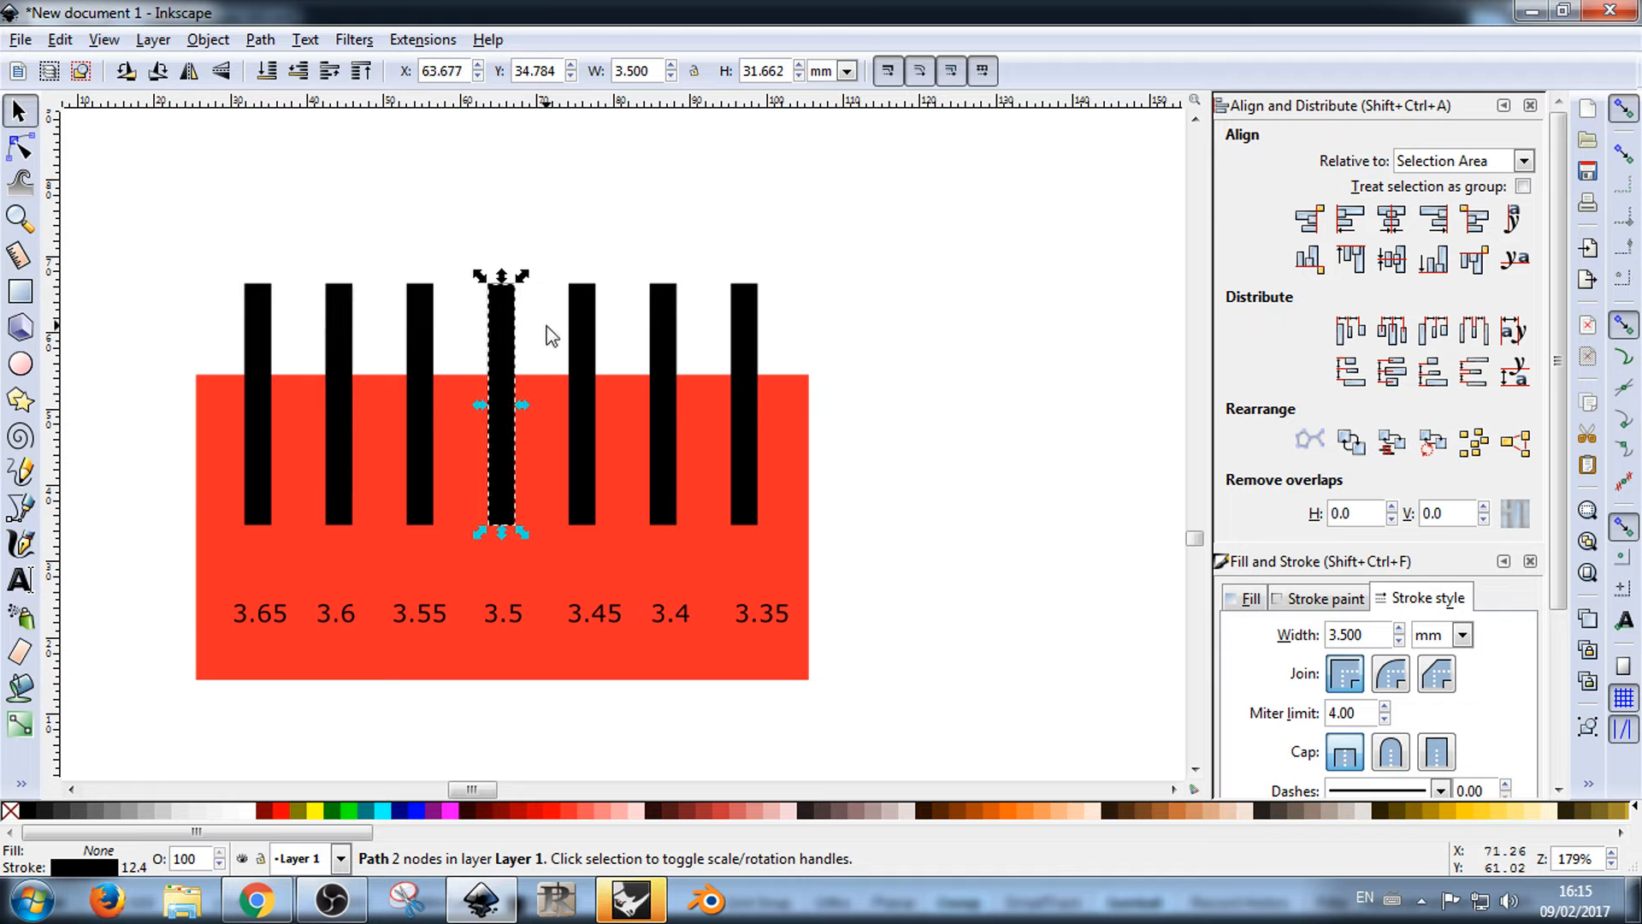
{"action": "key", "text": "Tab"}
{"action": "key", "text": "Tab"}
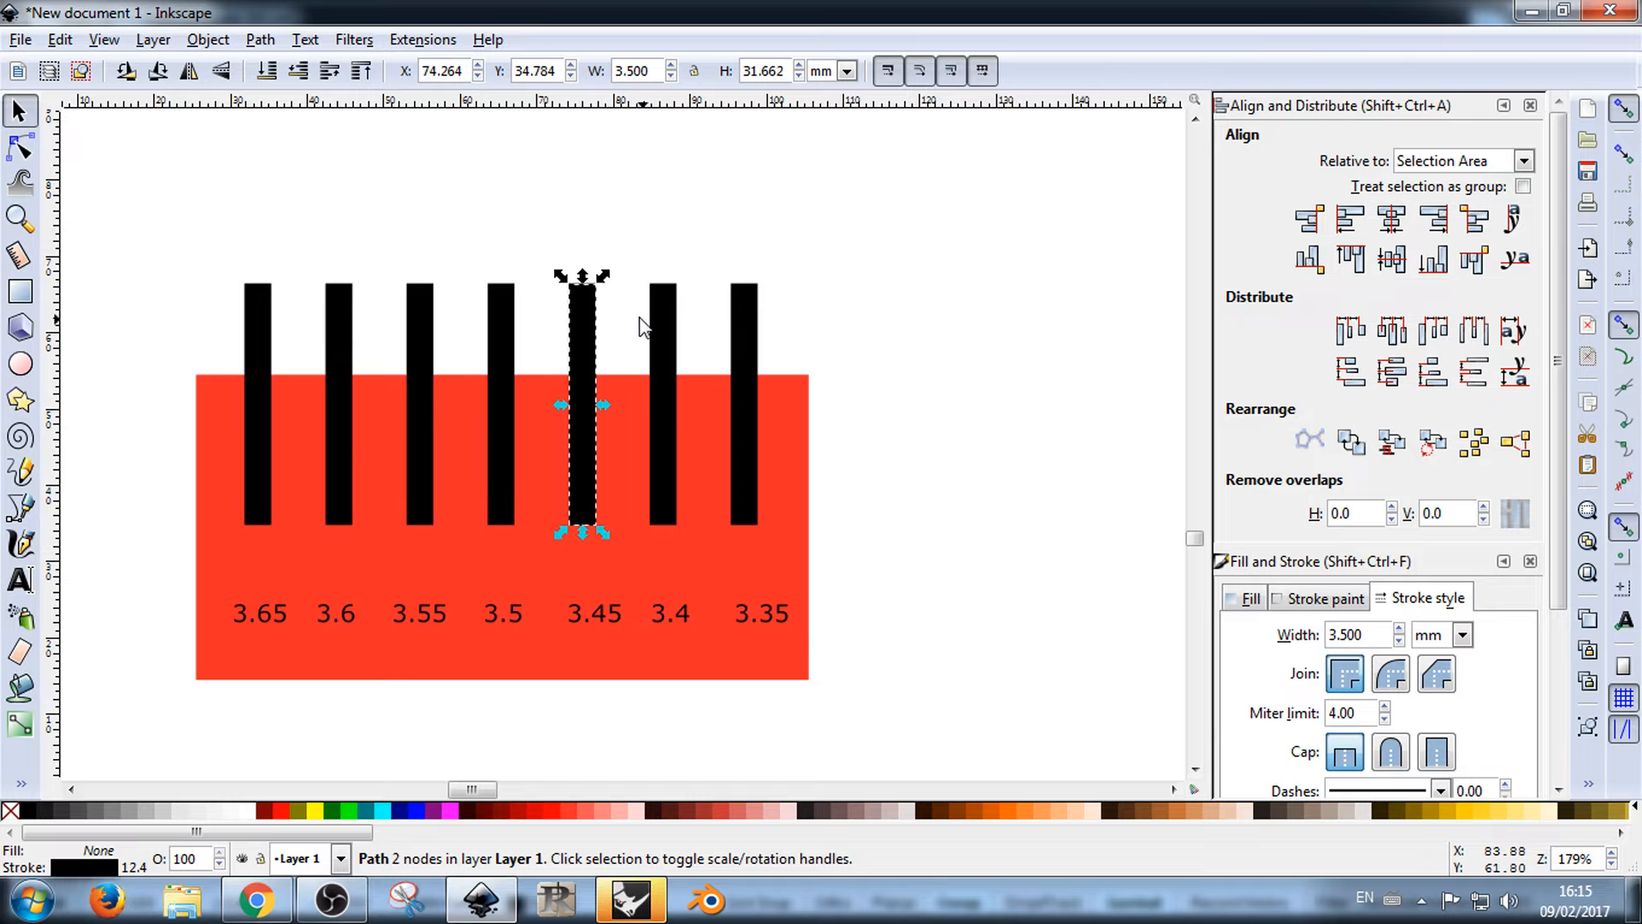
{"action": "key", "text": "Tab"}
{"action": "key", "text": "shift+Tab"}
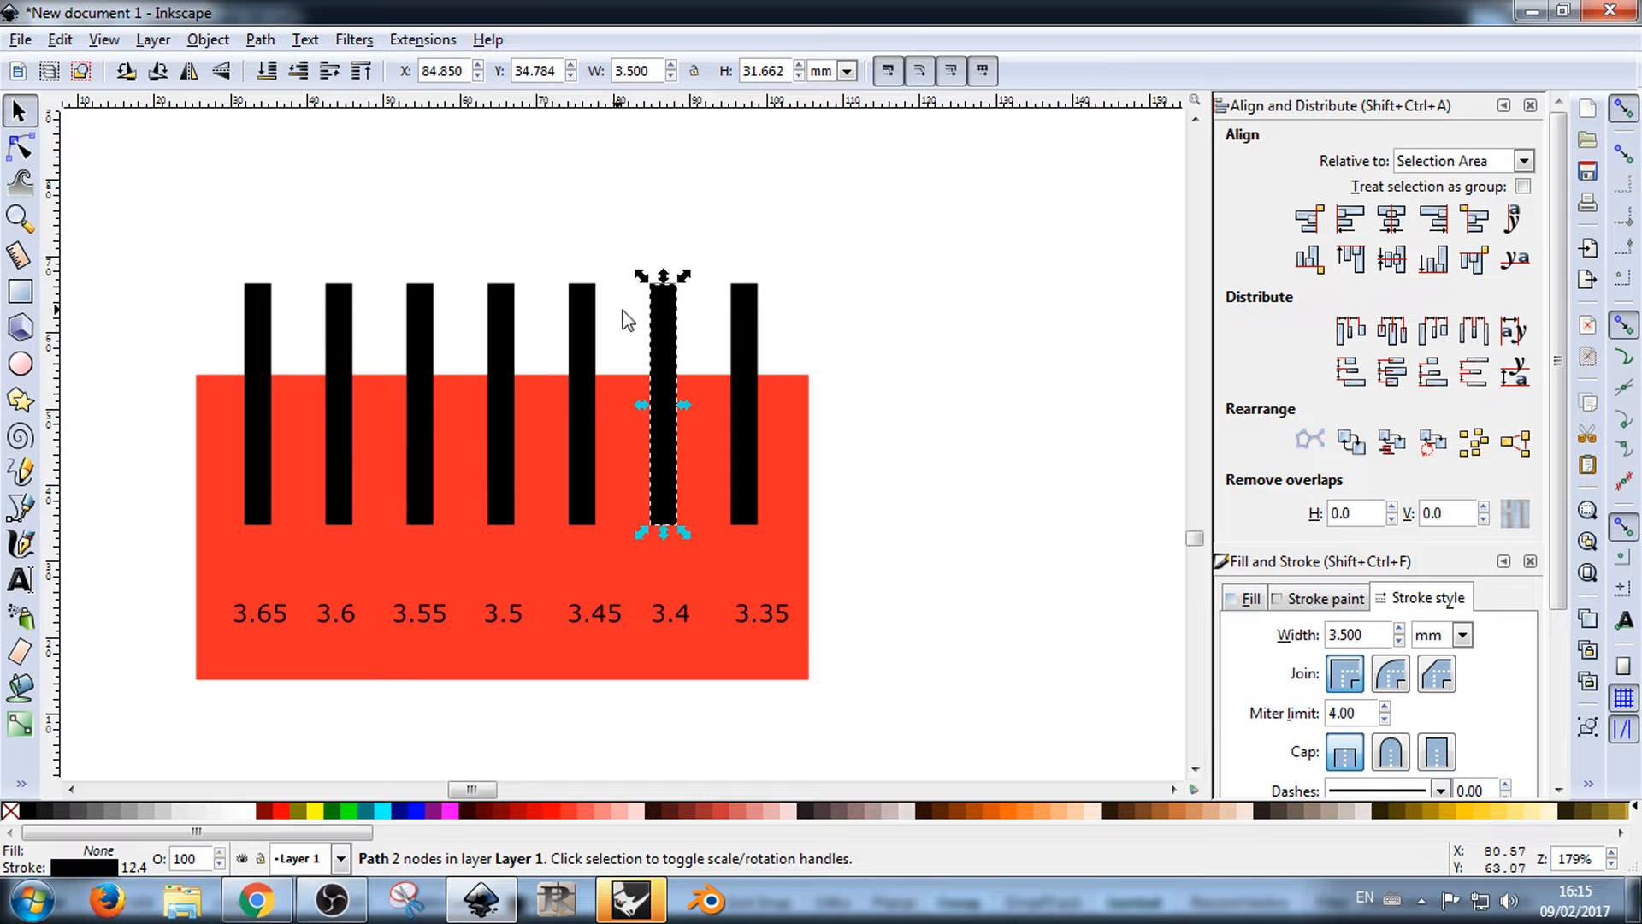
{"action": "key", "text": "shift+Tab"}
{"action": "key", "text": "shift+Tab"}
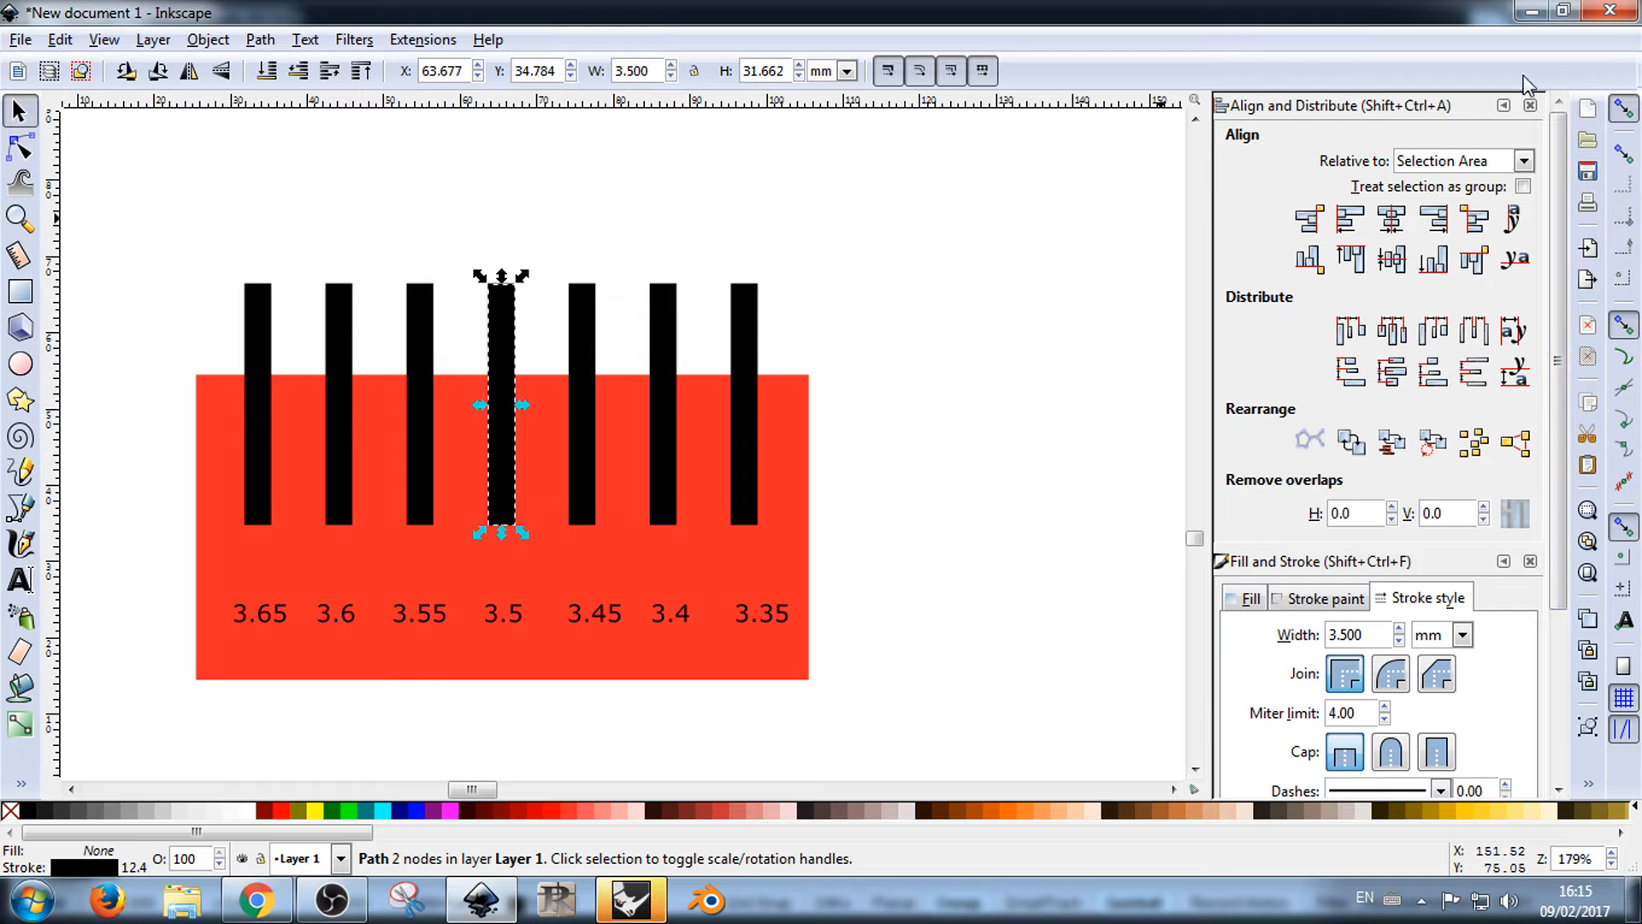
Step: Collapse the Align and Distribute dialog and set the fifth black line's stroke width to match its 3.45 label
{"action": "left_click", "coordinate": [1503, 105]}
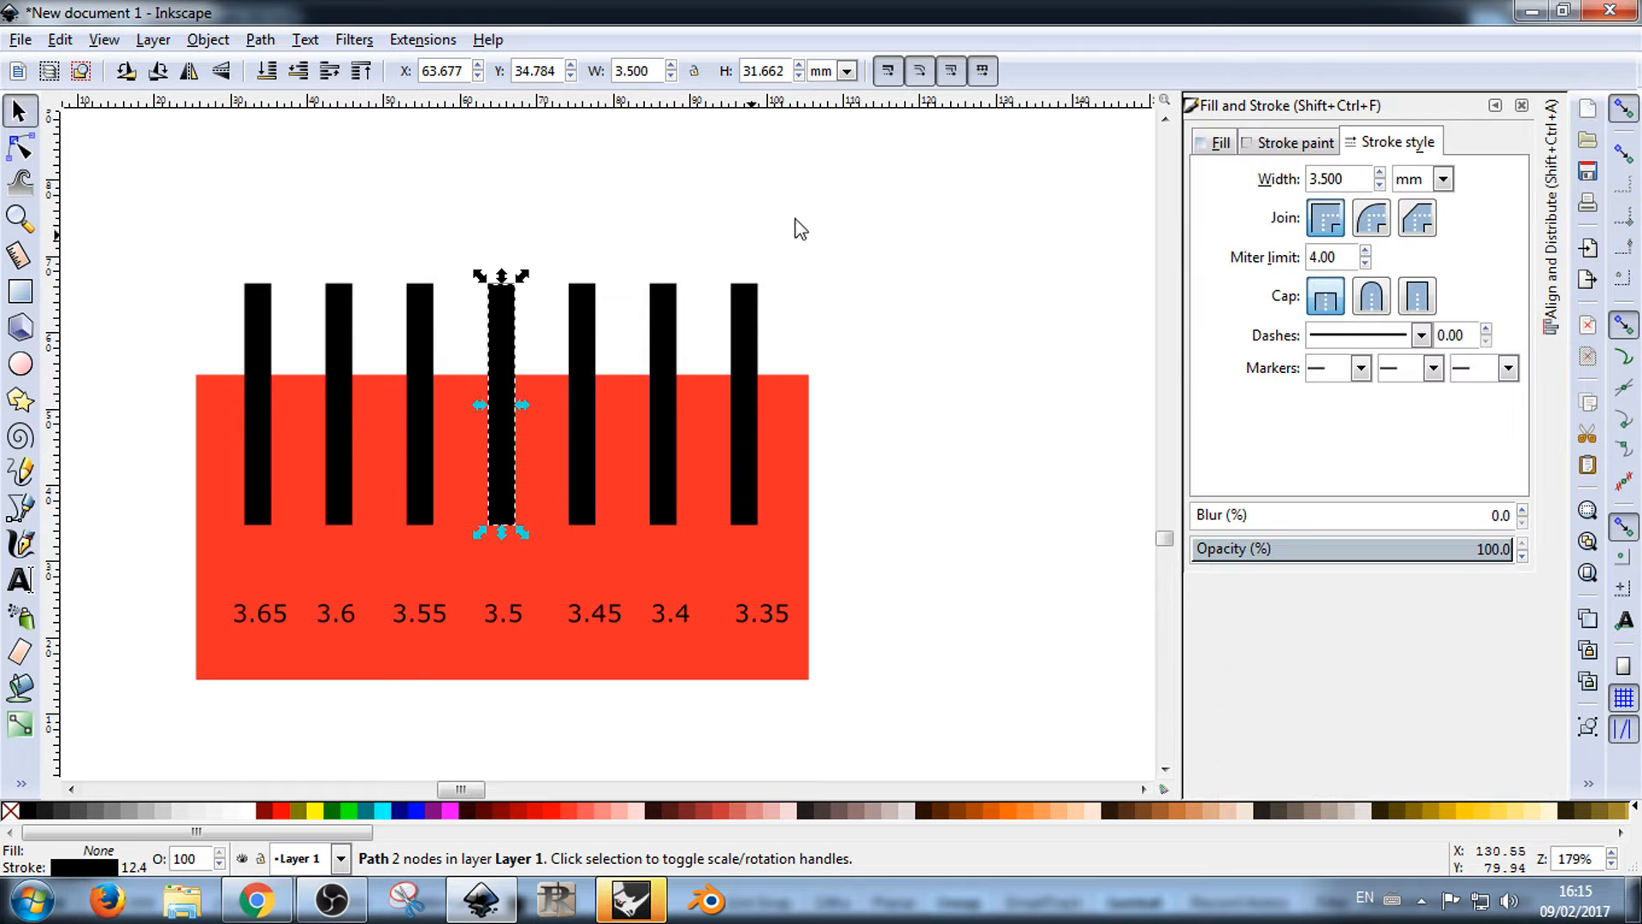
{"action": "key", "text": "Tab"}
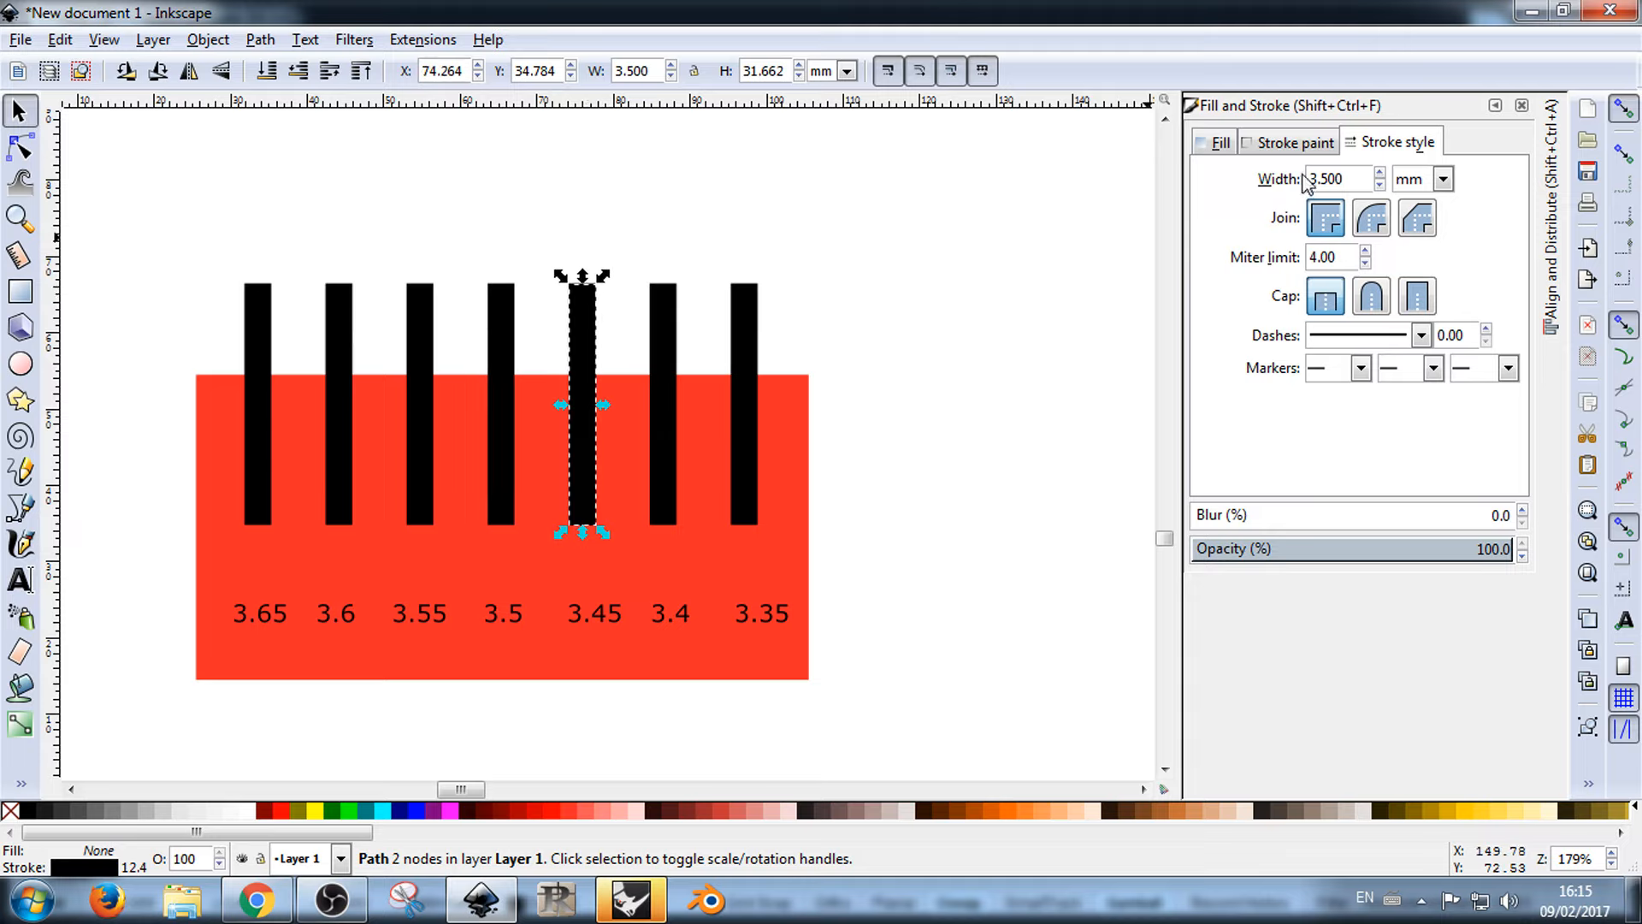
{"action": "left_click_drag", "start_coordinate": [1325, 178], "coordinate": [1342, 178]}
{"action": "type", "text": "4"}
Step: Set the stroke width of the sixth black line to 3.4 mm
{"action": "left_click", "coordinate": [669, 325]}
{"action": "left_click_drag", "start_coordinate": [1355, 186], "coordinate": [1331, 178]}
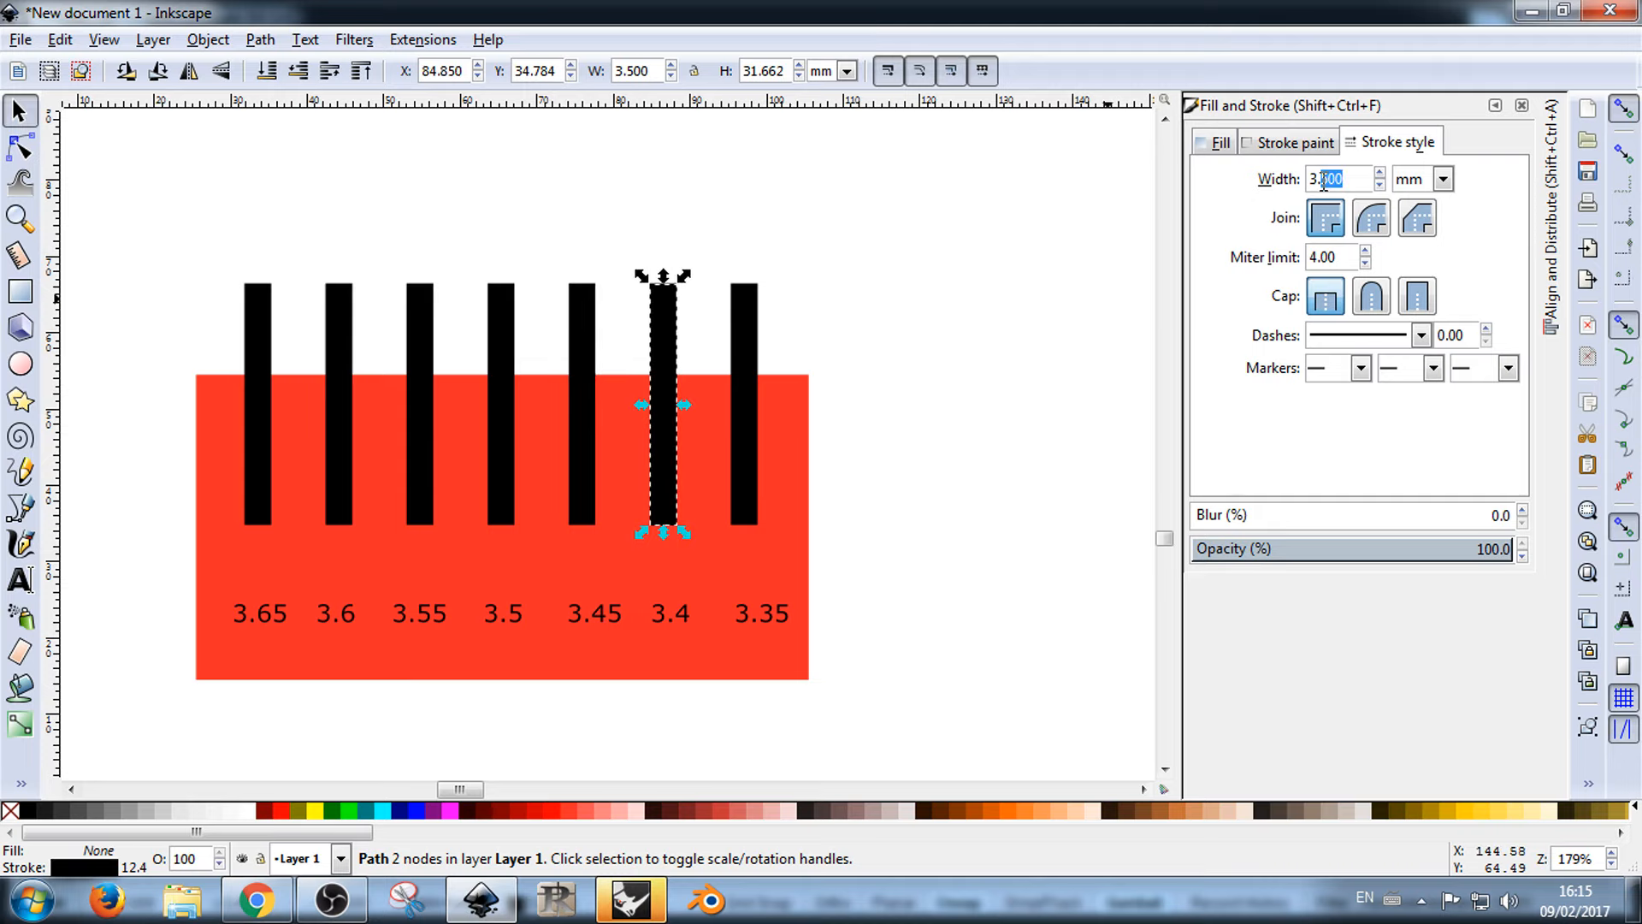
{"action": "type", "text": "4"}
{"action": "left_click", "coordinate": [825, 308]}
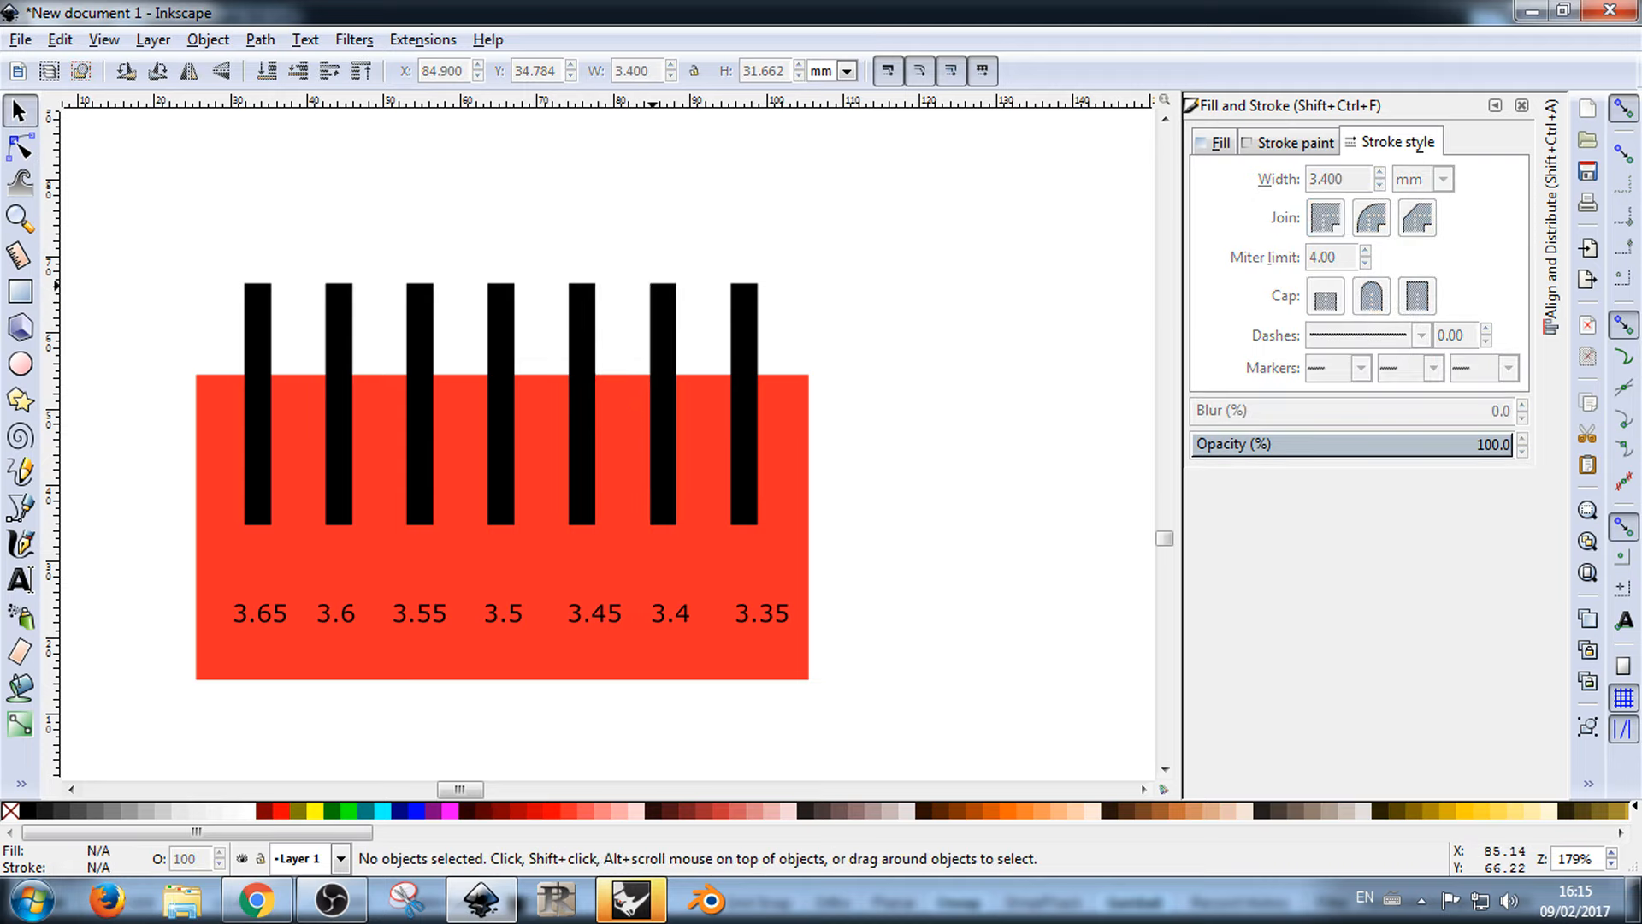
{"action": "left_click", "coordinate": [653, 286]}
Step: Set the stroke width of the seventh black line to 3.35 mm
{"action": "left_click", "coordinate": [750, 297]}
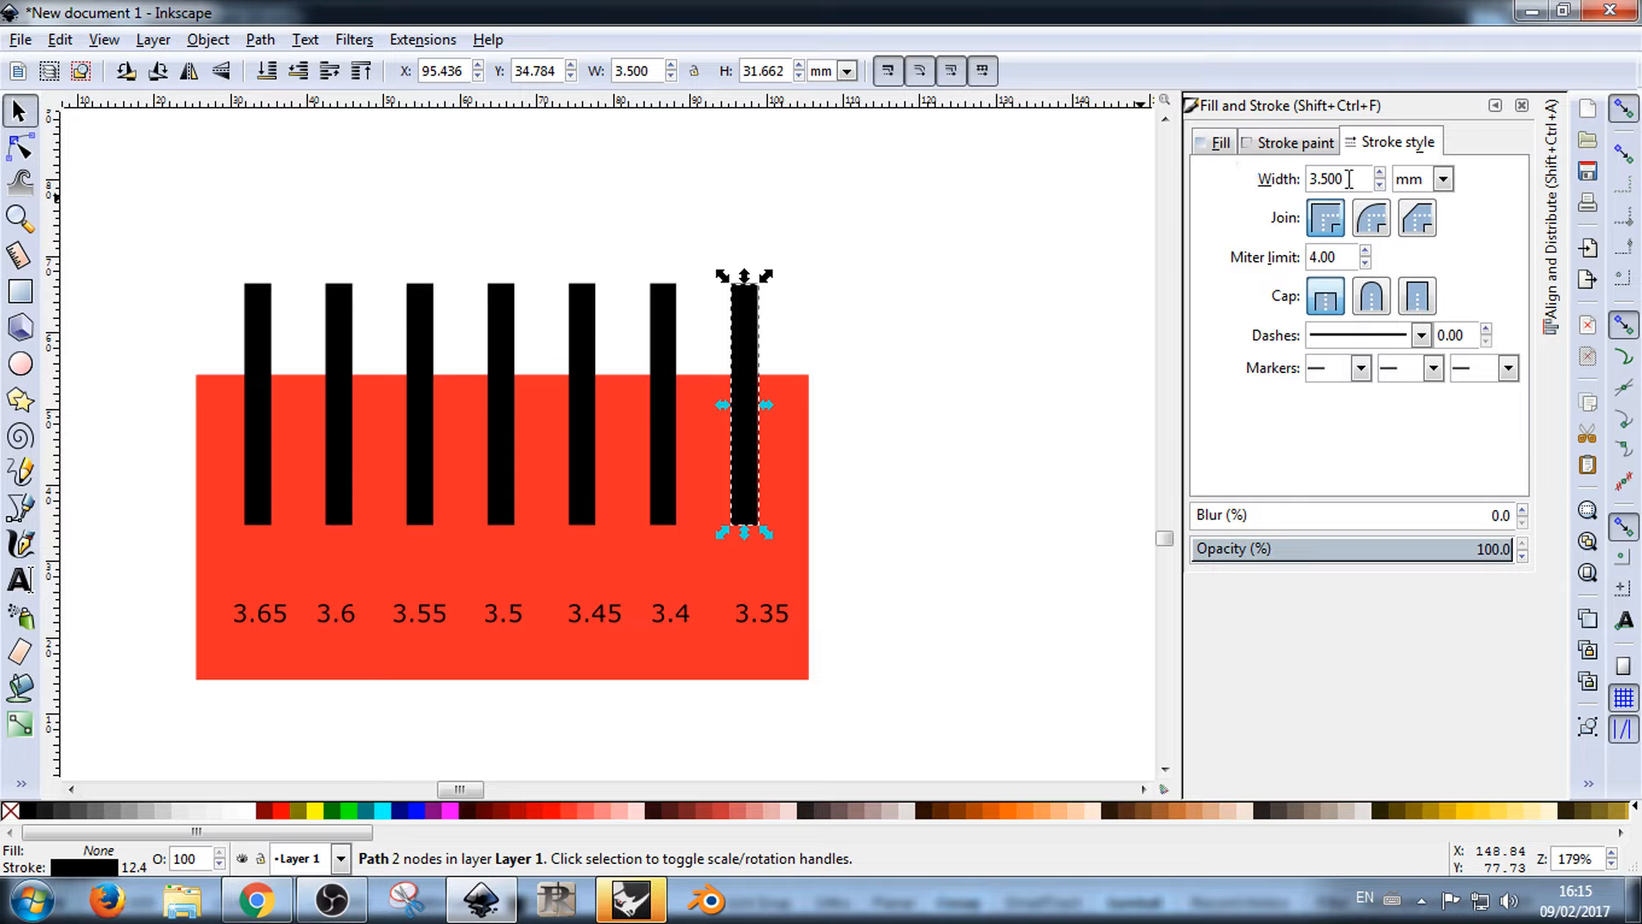
{"action": "left_click_drag", "start_coordinate": [1348, 179], "coordinate": [1321, 185]}
{"action": "type", "text": "35"}
{"action": "key", "text": "Return"}
Step: Set the stroke width of the third black line to 3.55 mm and deselect it
{"action": "left_click", "coordinate": [500, 299]}
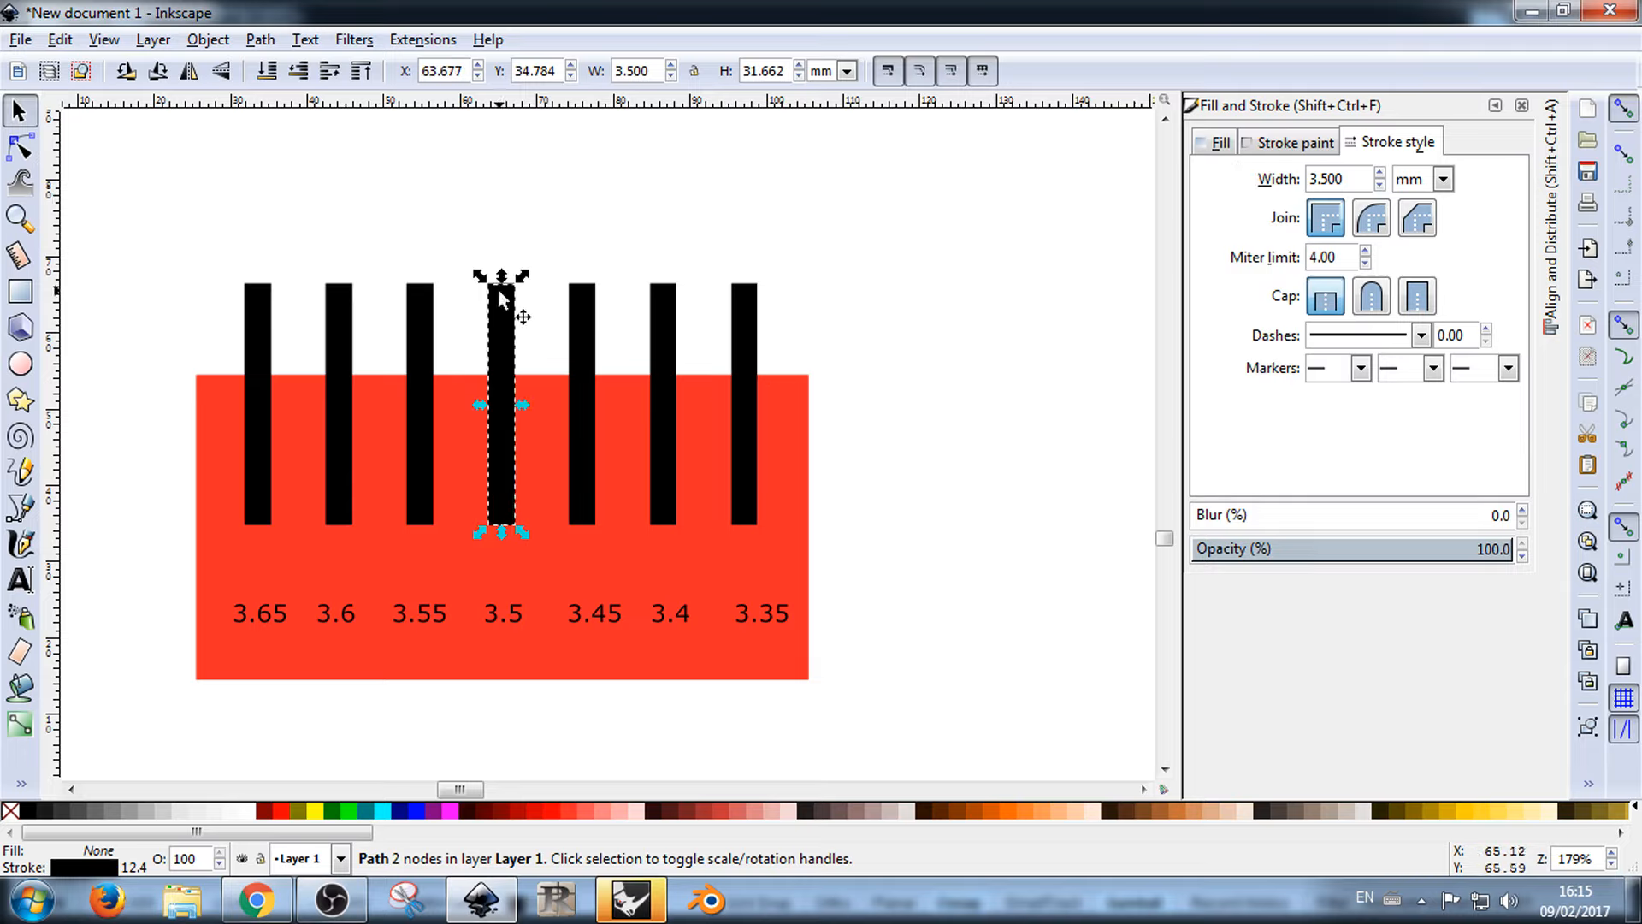
{"action": "left_click", "coordinate": [428, 295]}
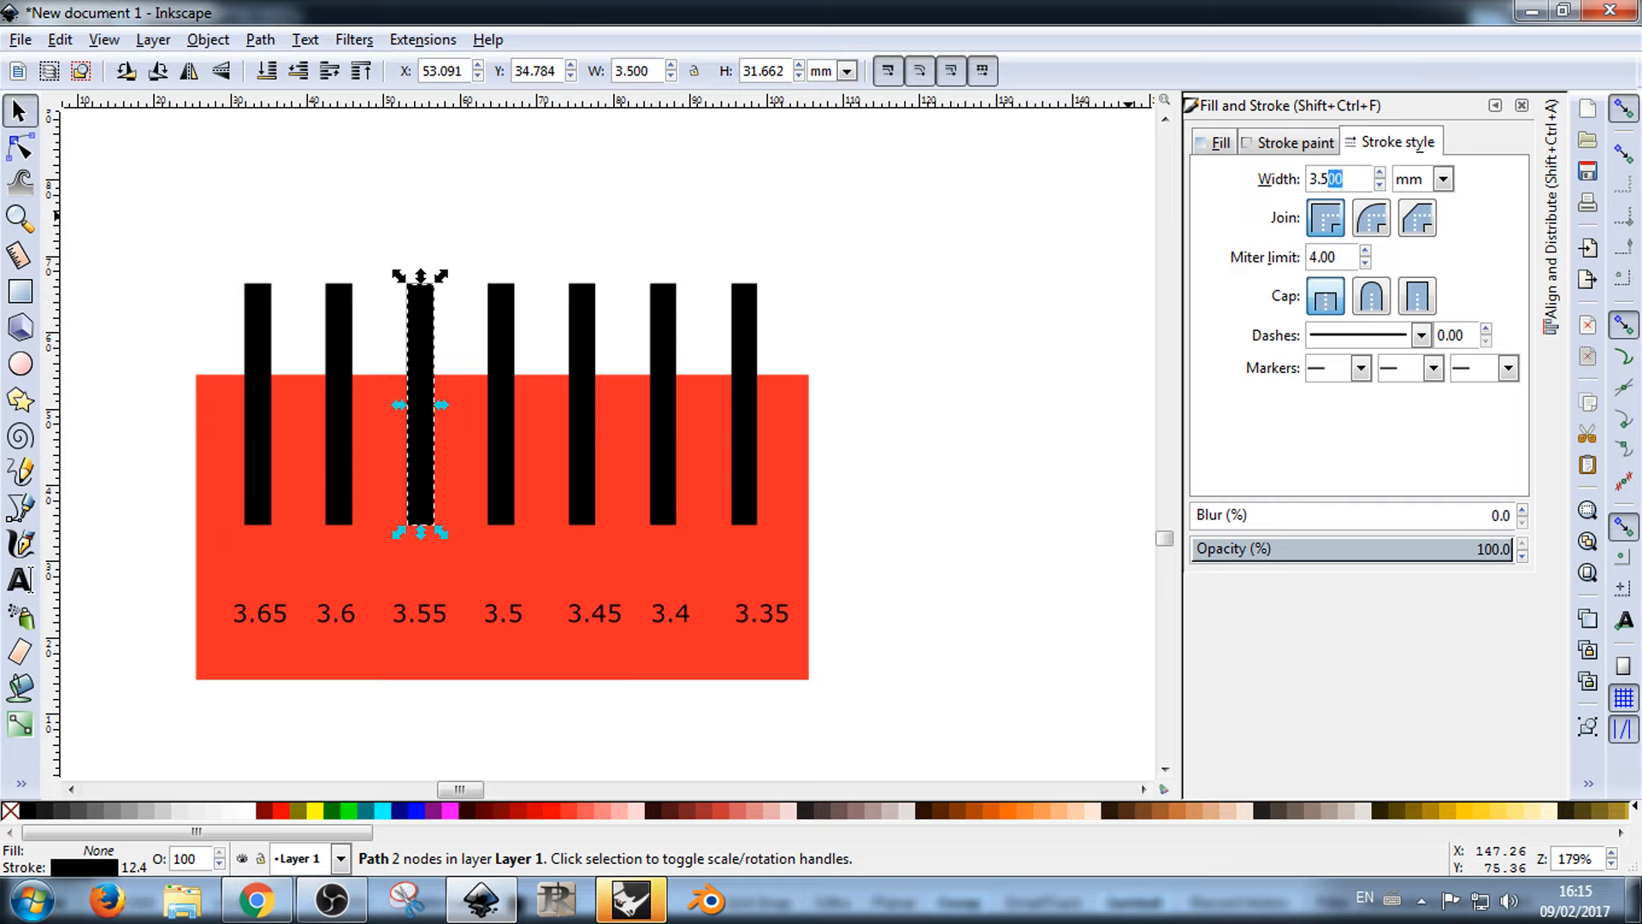
{"action": "left_click", "coordinate": [578, 238]}
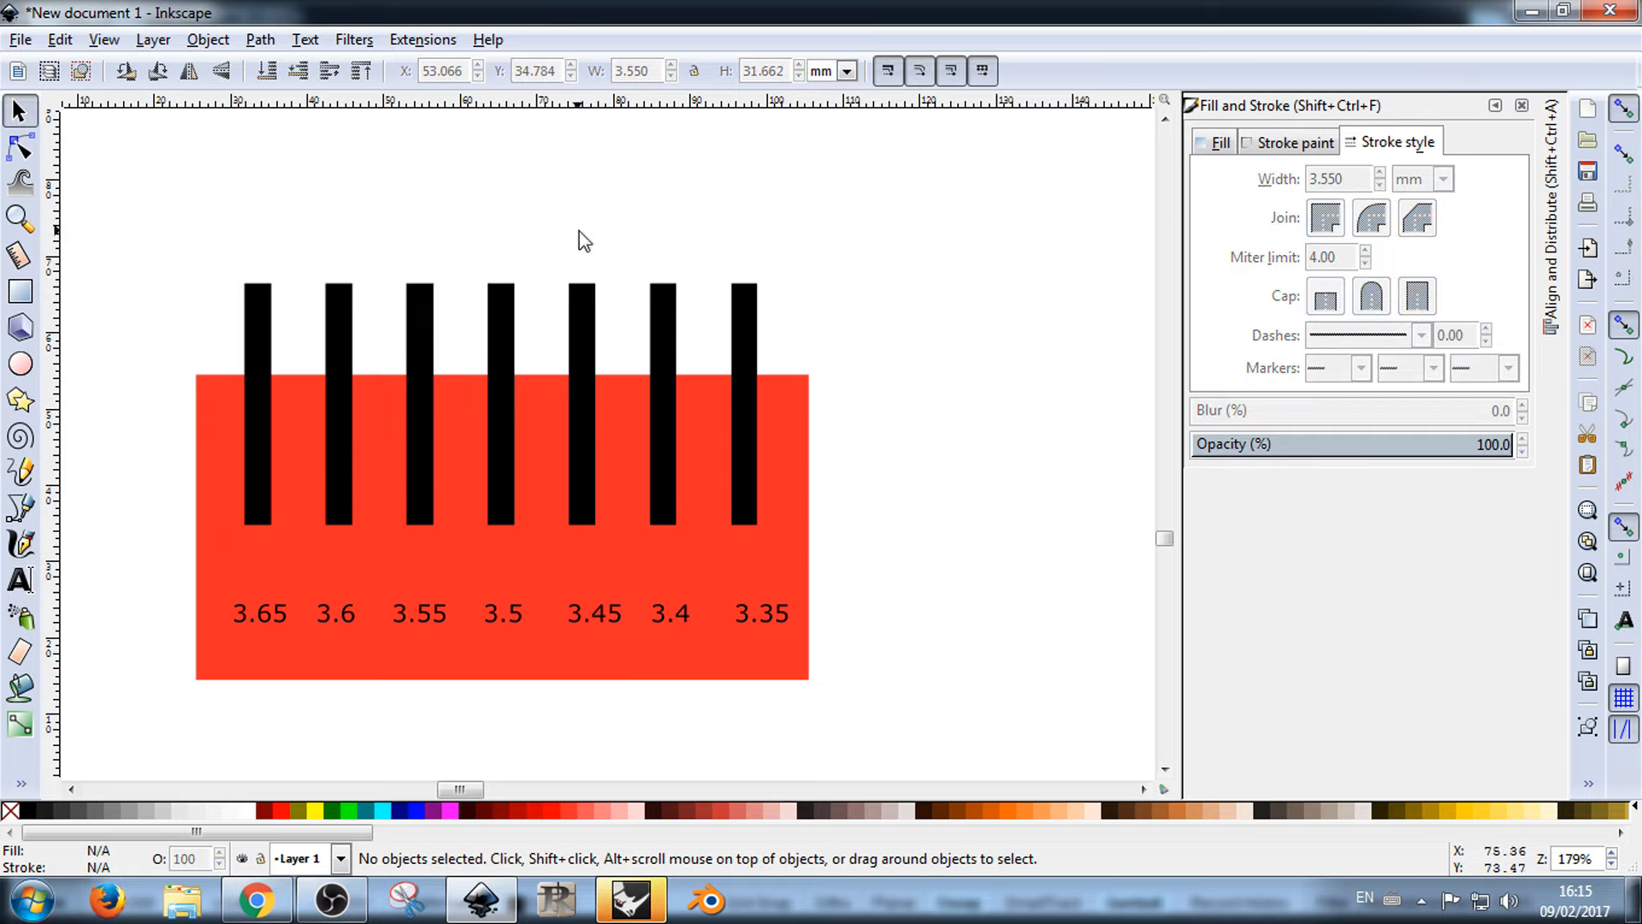
Step: Set the stroke width of the second black line to 3.6 mm and deselect it
{"action": "left_click", "coordinate": [346, 325]}
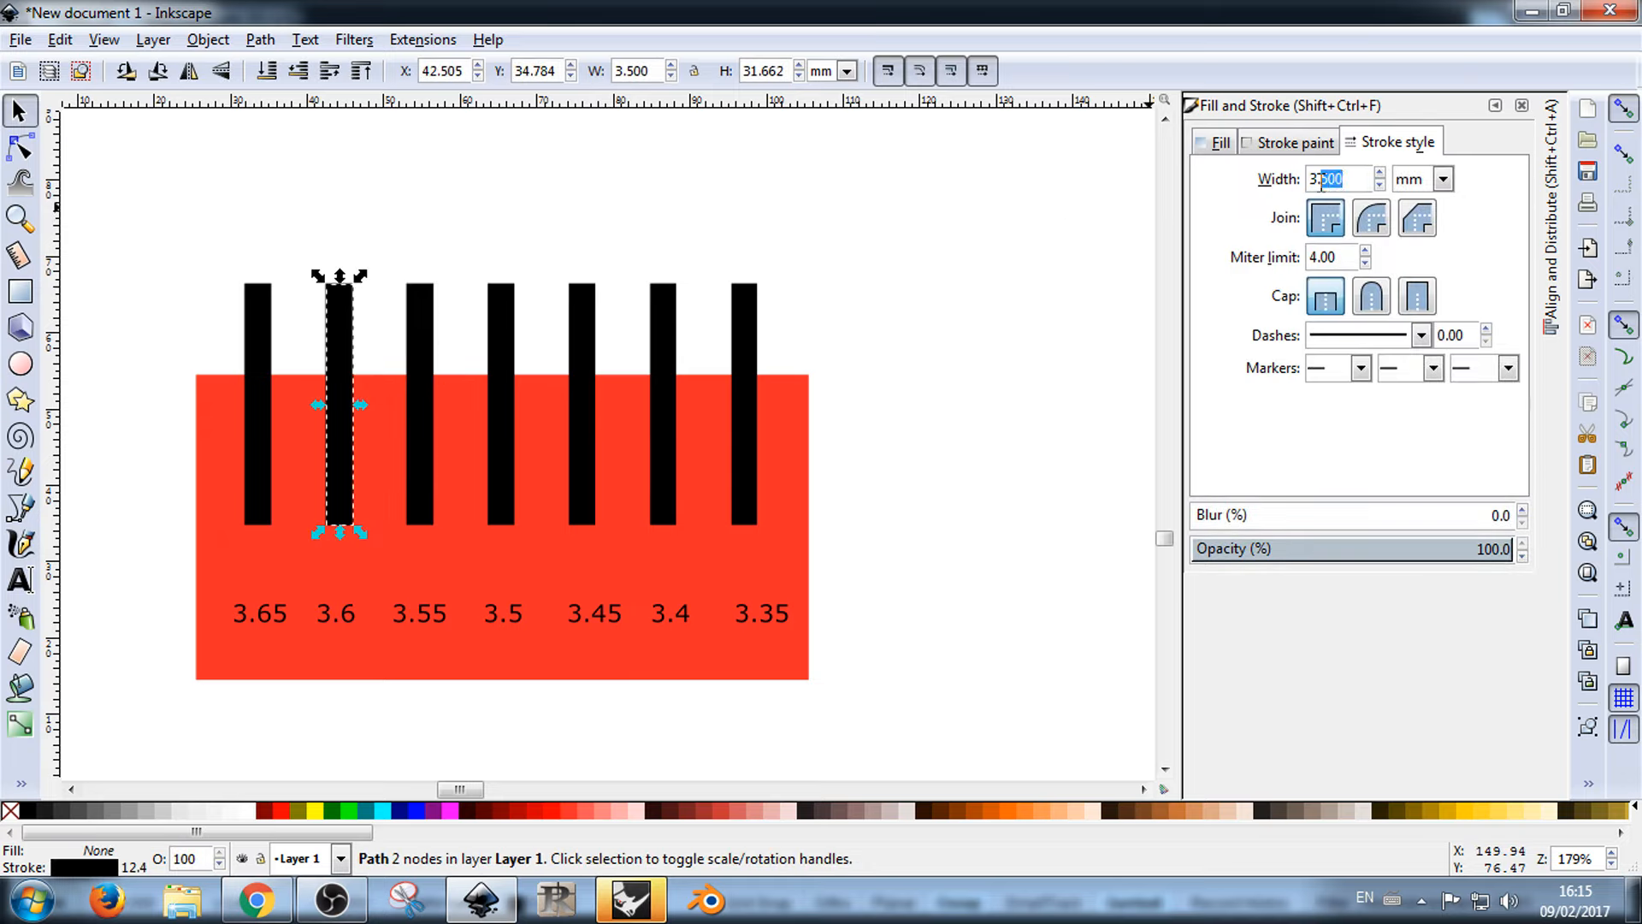
{"action": "type", "text": "6"}
{"action": "key", "text": "Return"}
{"action": "left_click", "coordinate": [476, 183]}
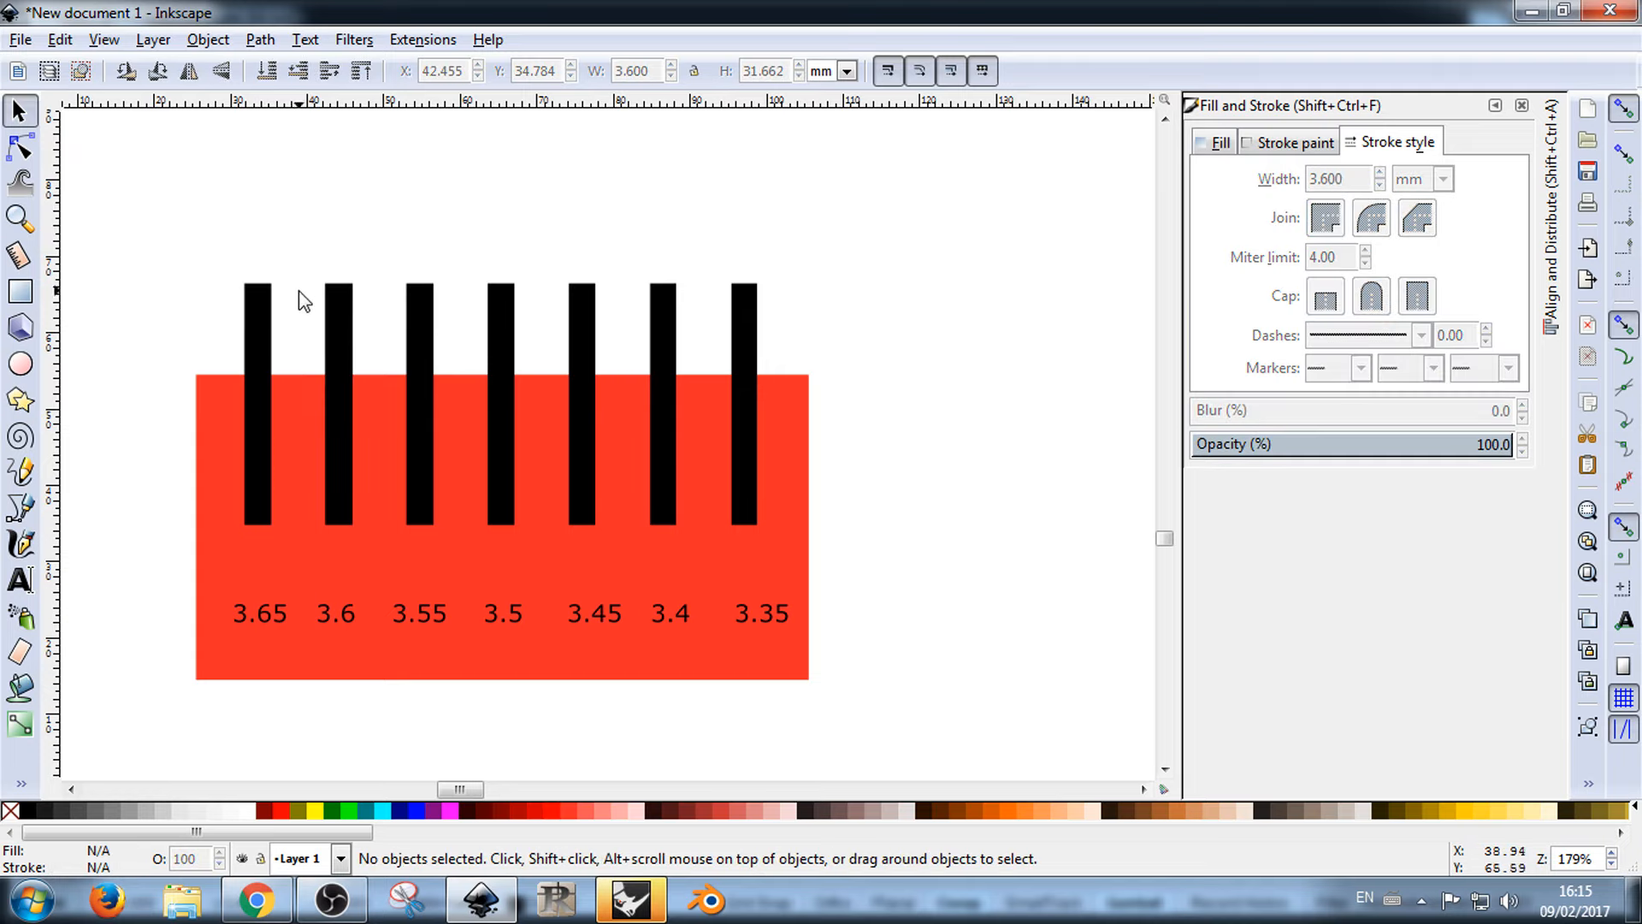
Step: Check the stroke widths of the first four black lines one after another
{"action": "left_click", "coordinate": [263, 315]}
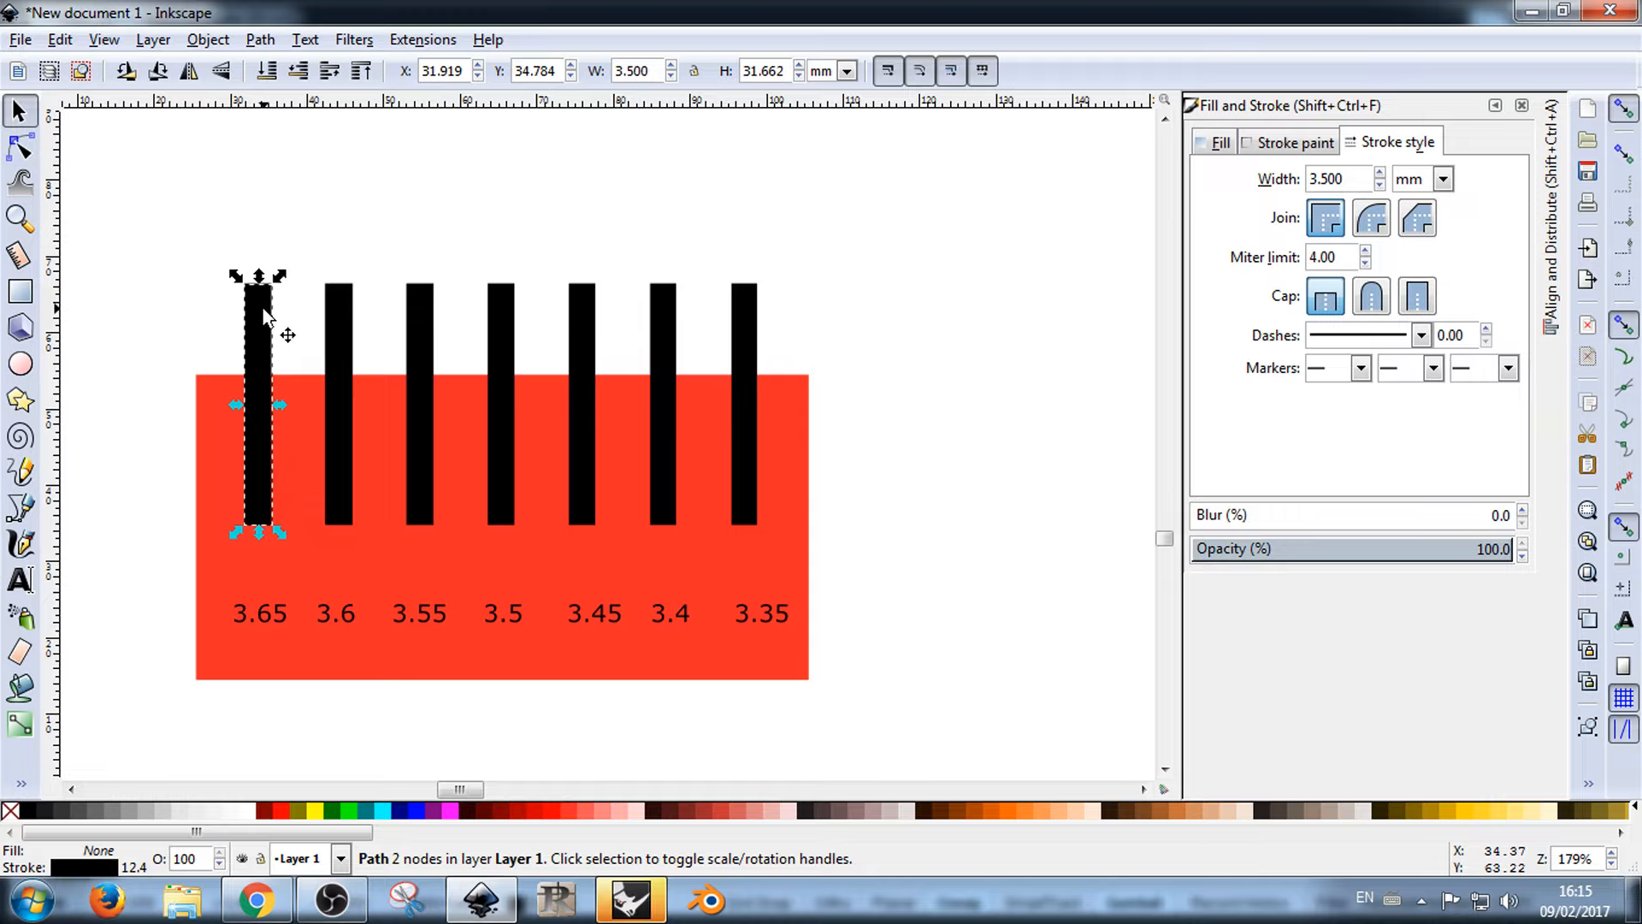
{"action": "left_click", "coordinate": [338, 323]}
{"action": "left_click", "coordinate": [424, 329]}
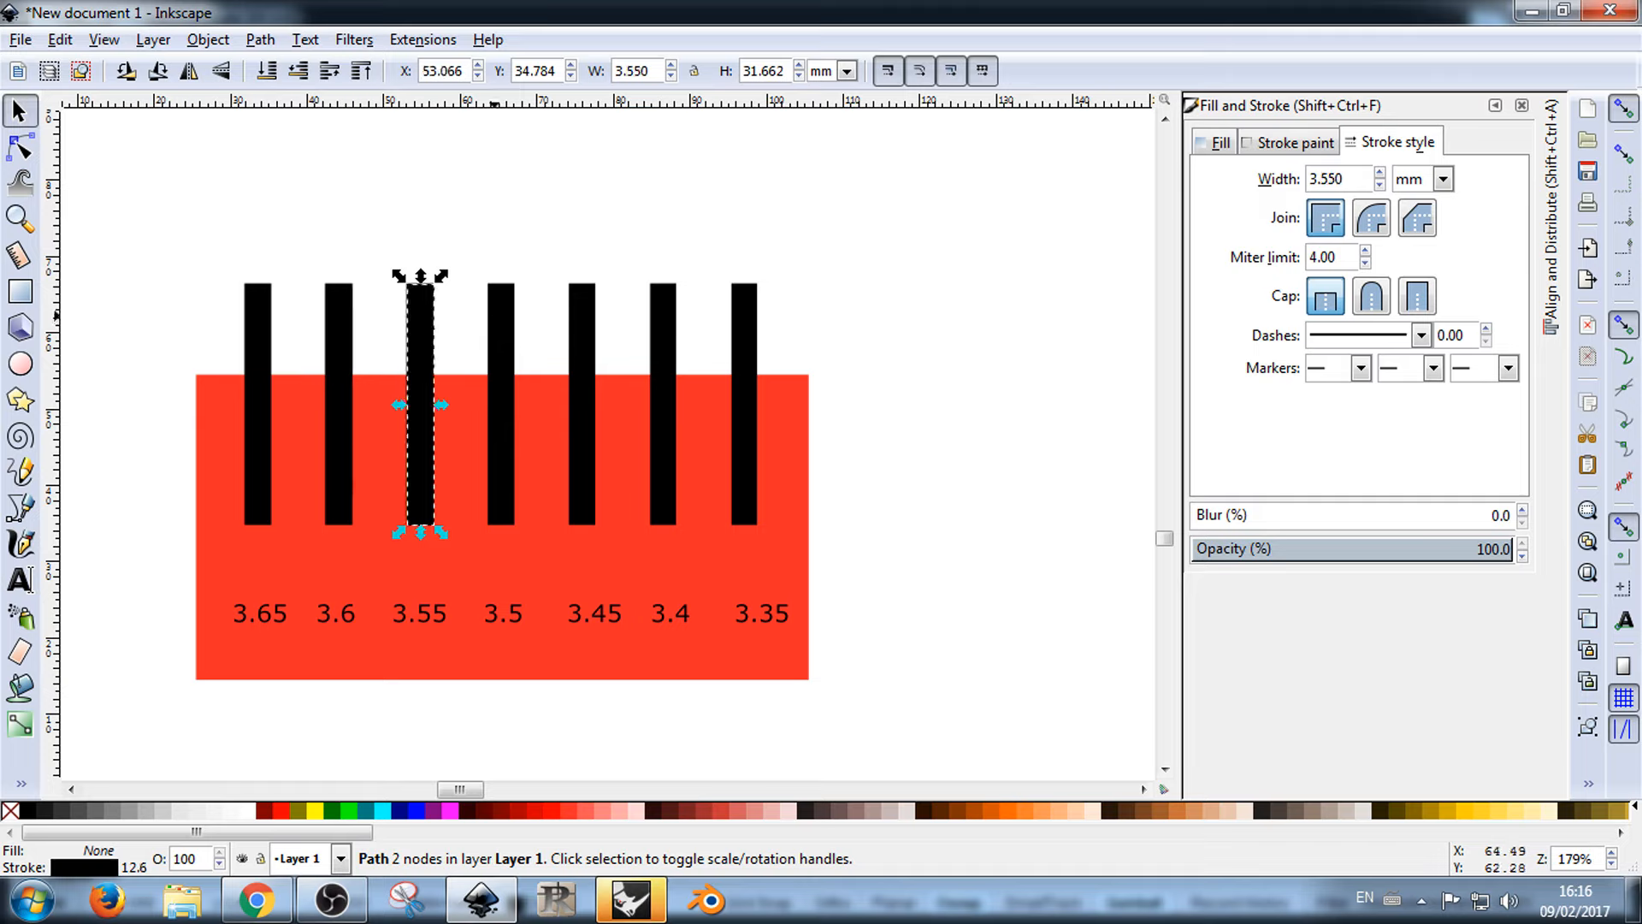
{"action": "left_click", "coordinate": [500, 292]}
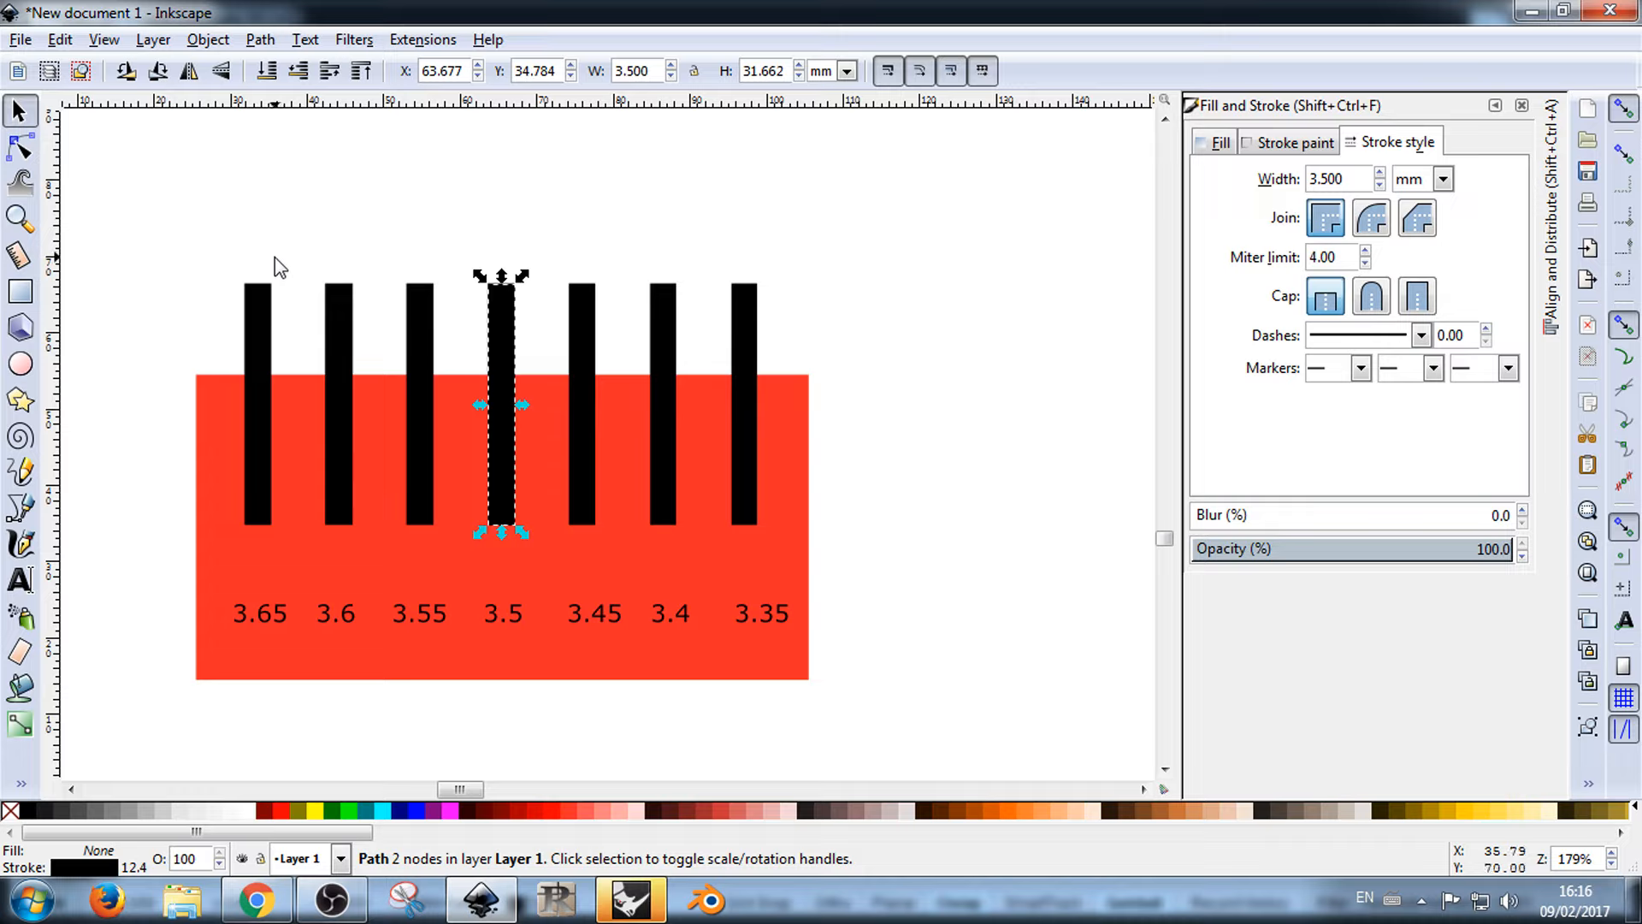
Step: Set the stroke width of the first black line to 3.65 mm and deselect it
{"action": "left_click", "coordinate": [268, 329]}
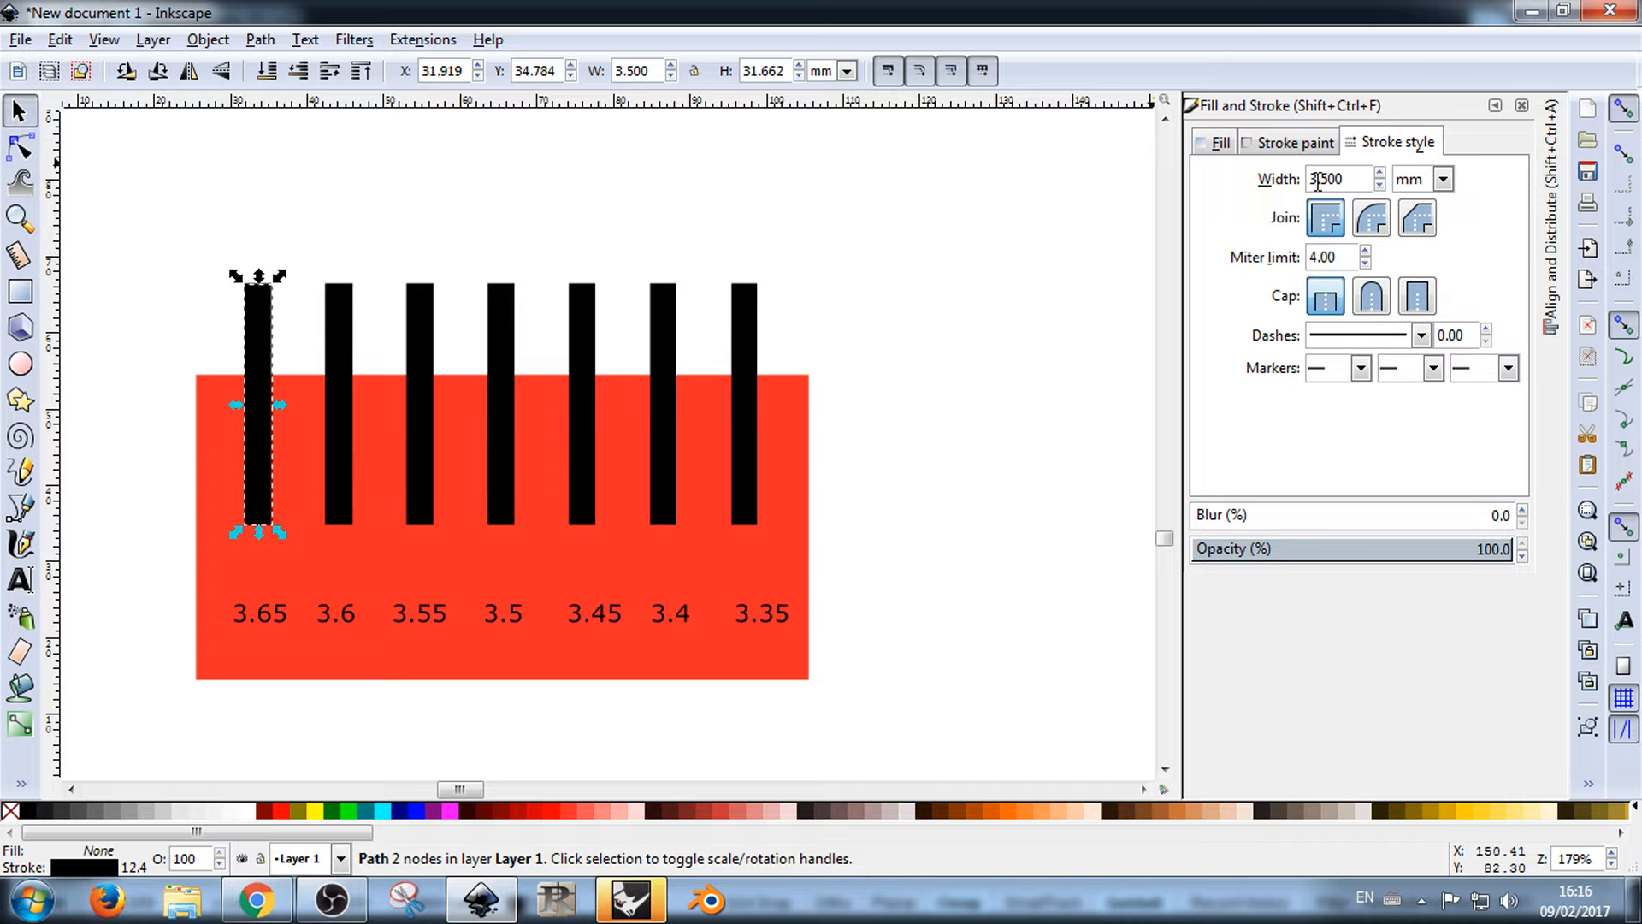
{"action": "left_click_drag", "start_coordinate": [1346, 178], "coordinate": [1318, 187]}
{"action": "type", "text": "65"}
{"action": "key", "text": "Return"}
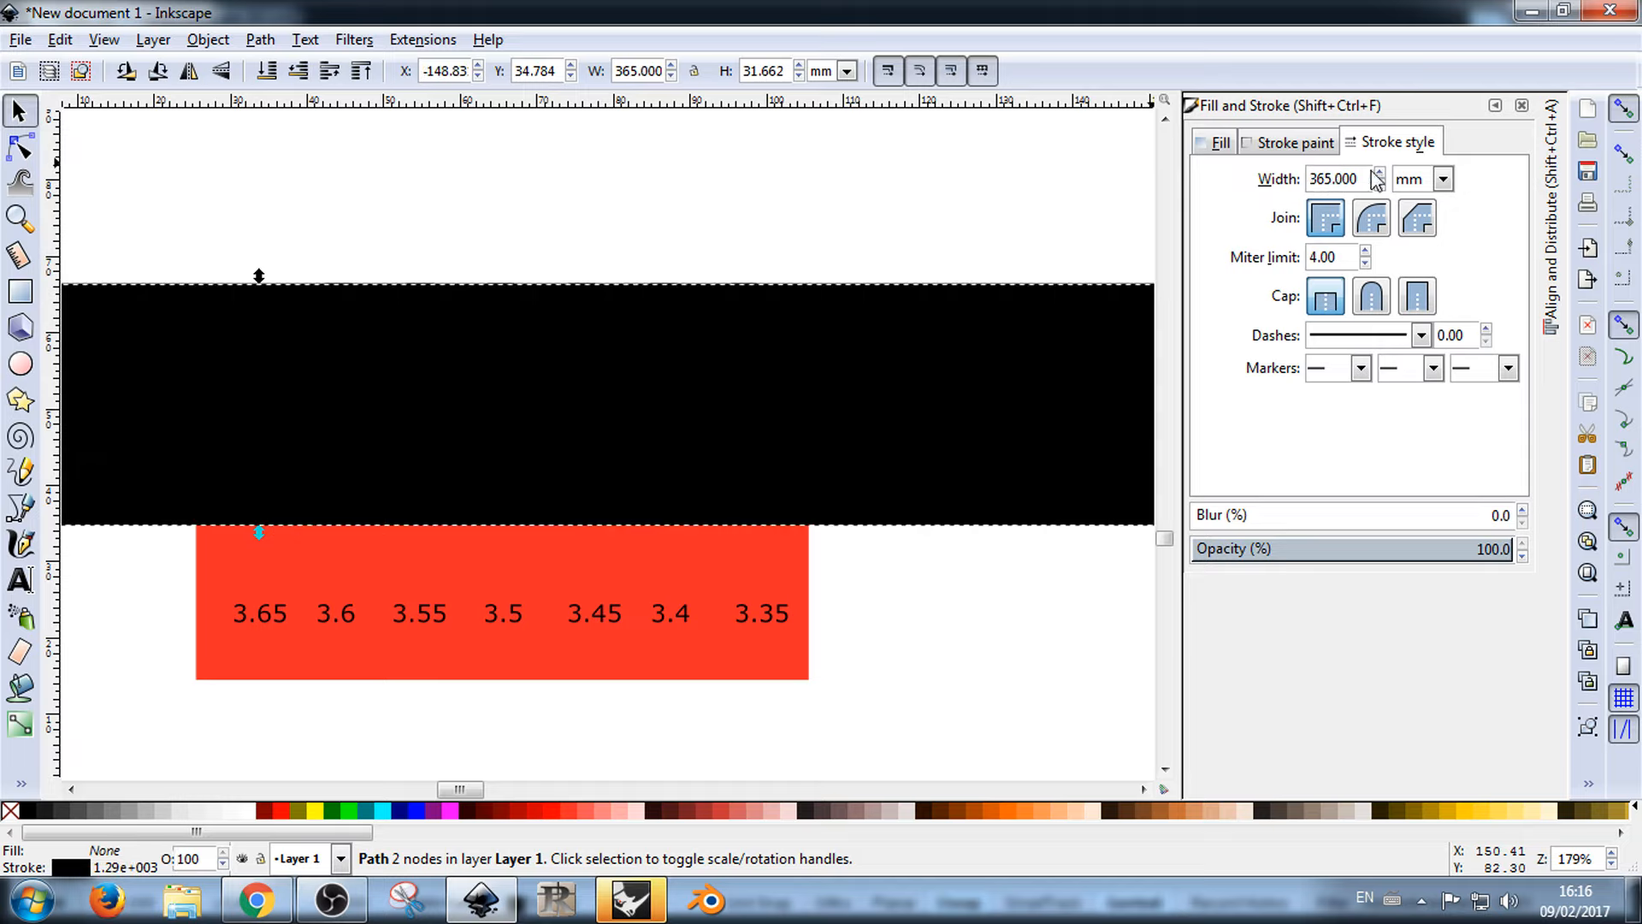
{"action": "double_click", "coordinate": [1308, 177]}
{"action": "type", "text": "3.65"}
{"action": "key", "text": "Return"}
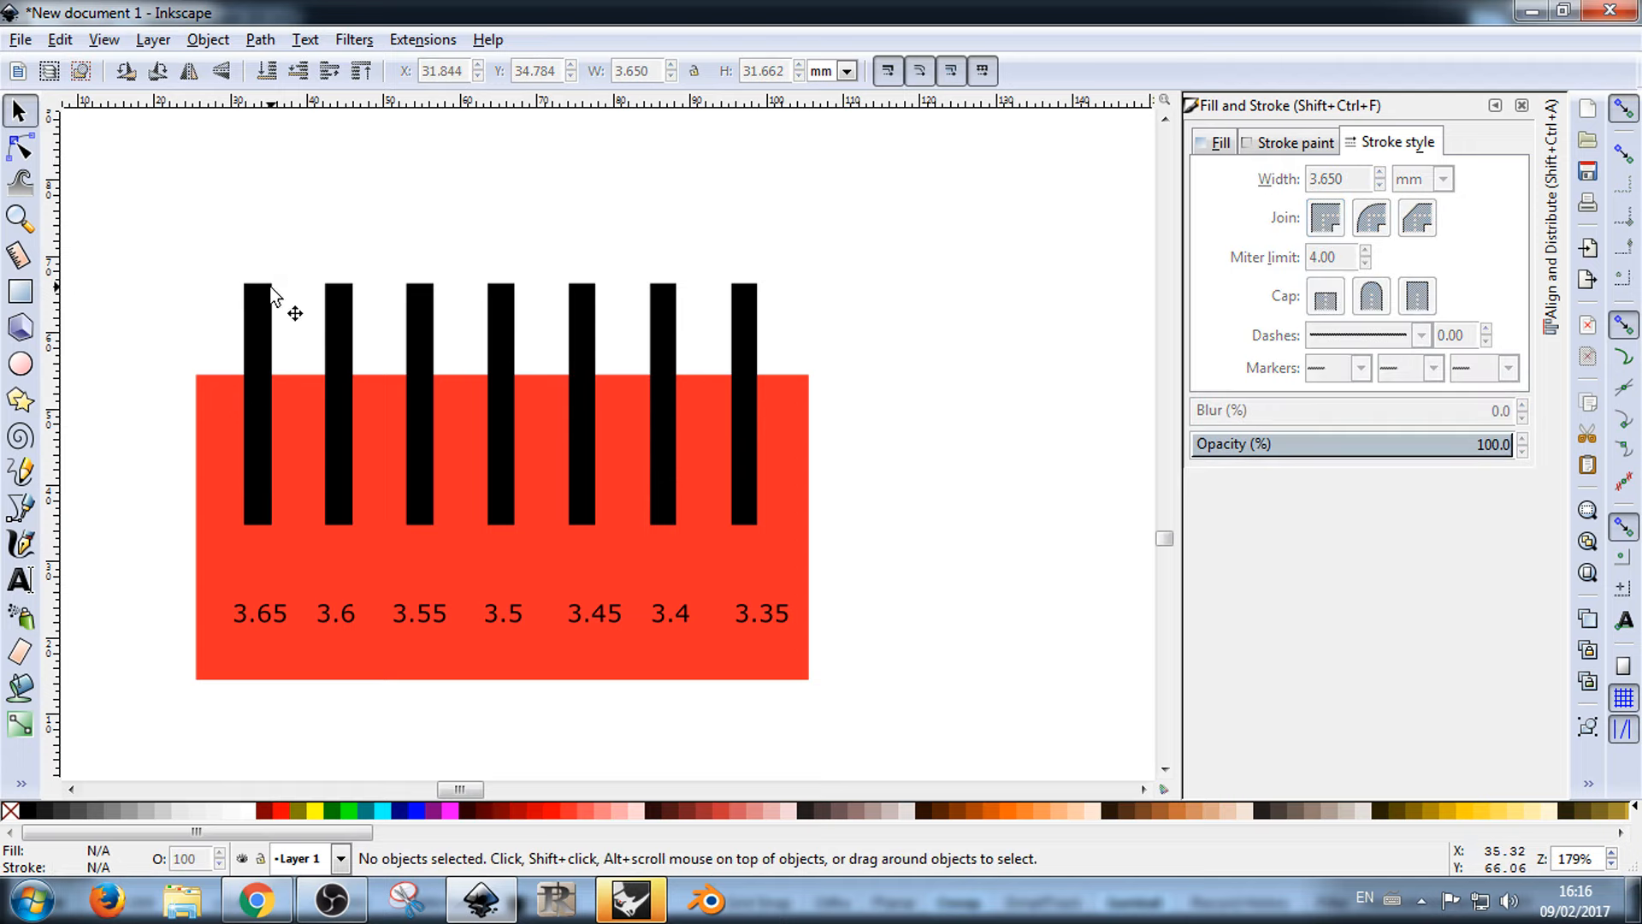
Step: Check the stroke widths of the remaining black lines one after another, from the second to the seventh
{"action": "left_click", "coordinate": [337, 298]}
{"action": "left_click", "coordinate": [419, 304]}
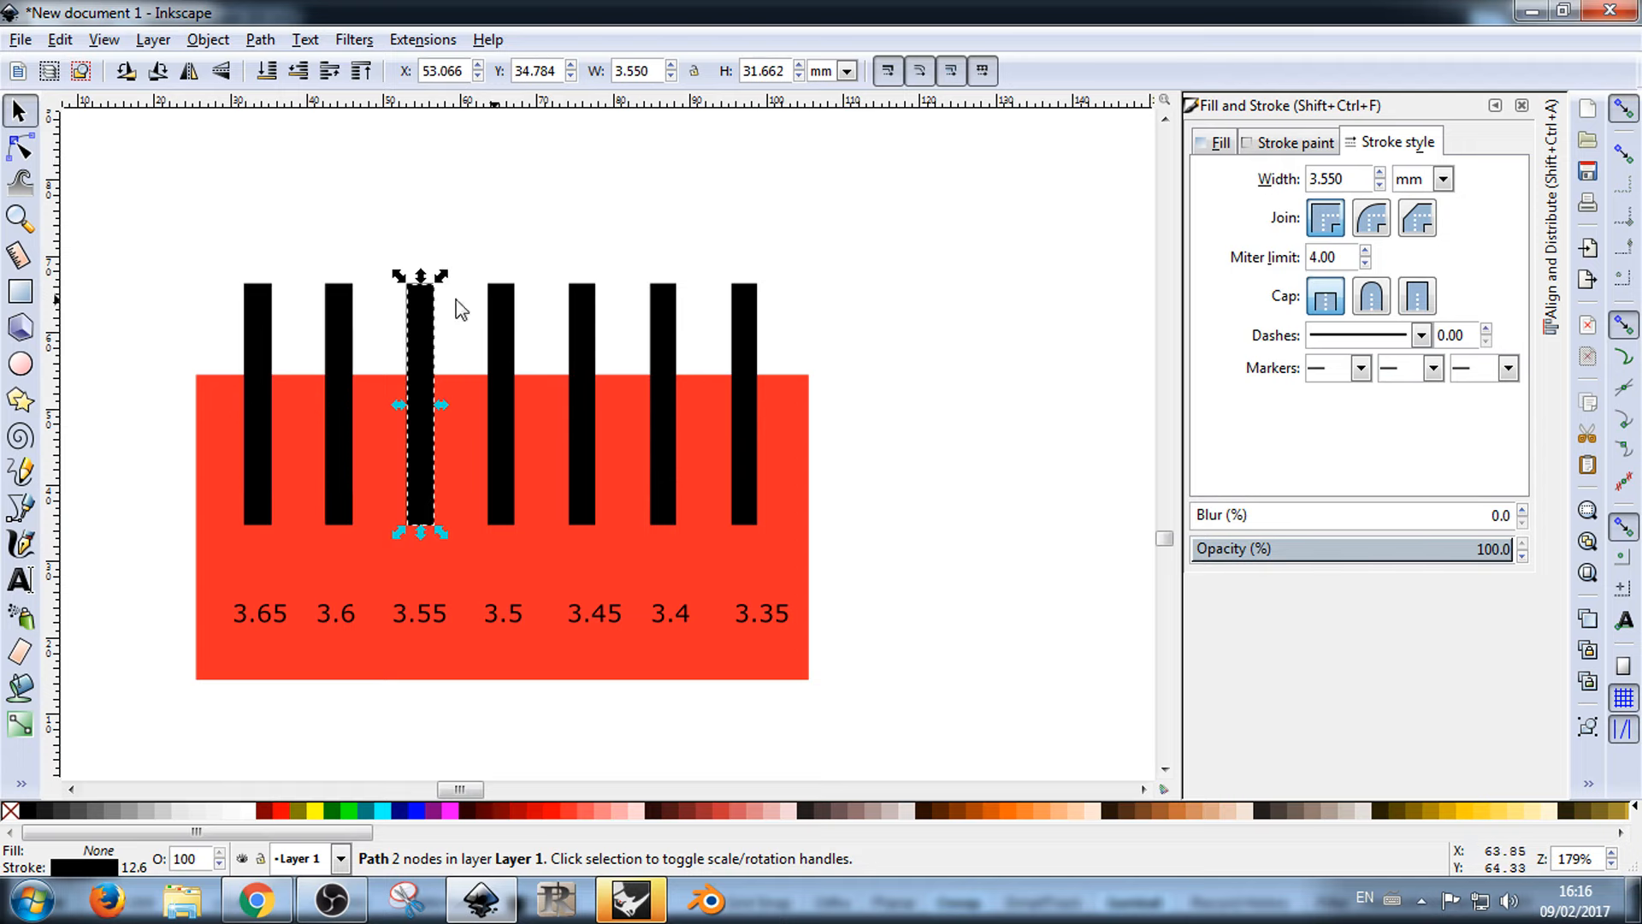
{"action": "left_click", "coordinate": [501, 307]}
{"action": "left_click", "coordinate": [582, 312]}
{"action": "left_click", "coordinate": [662, 312]}
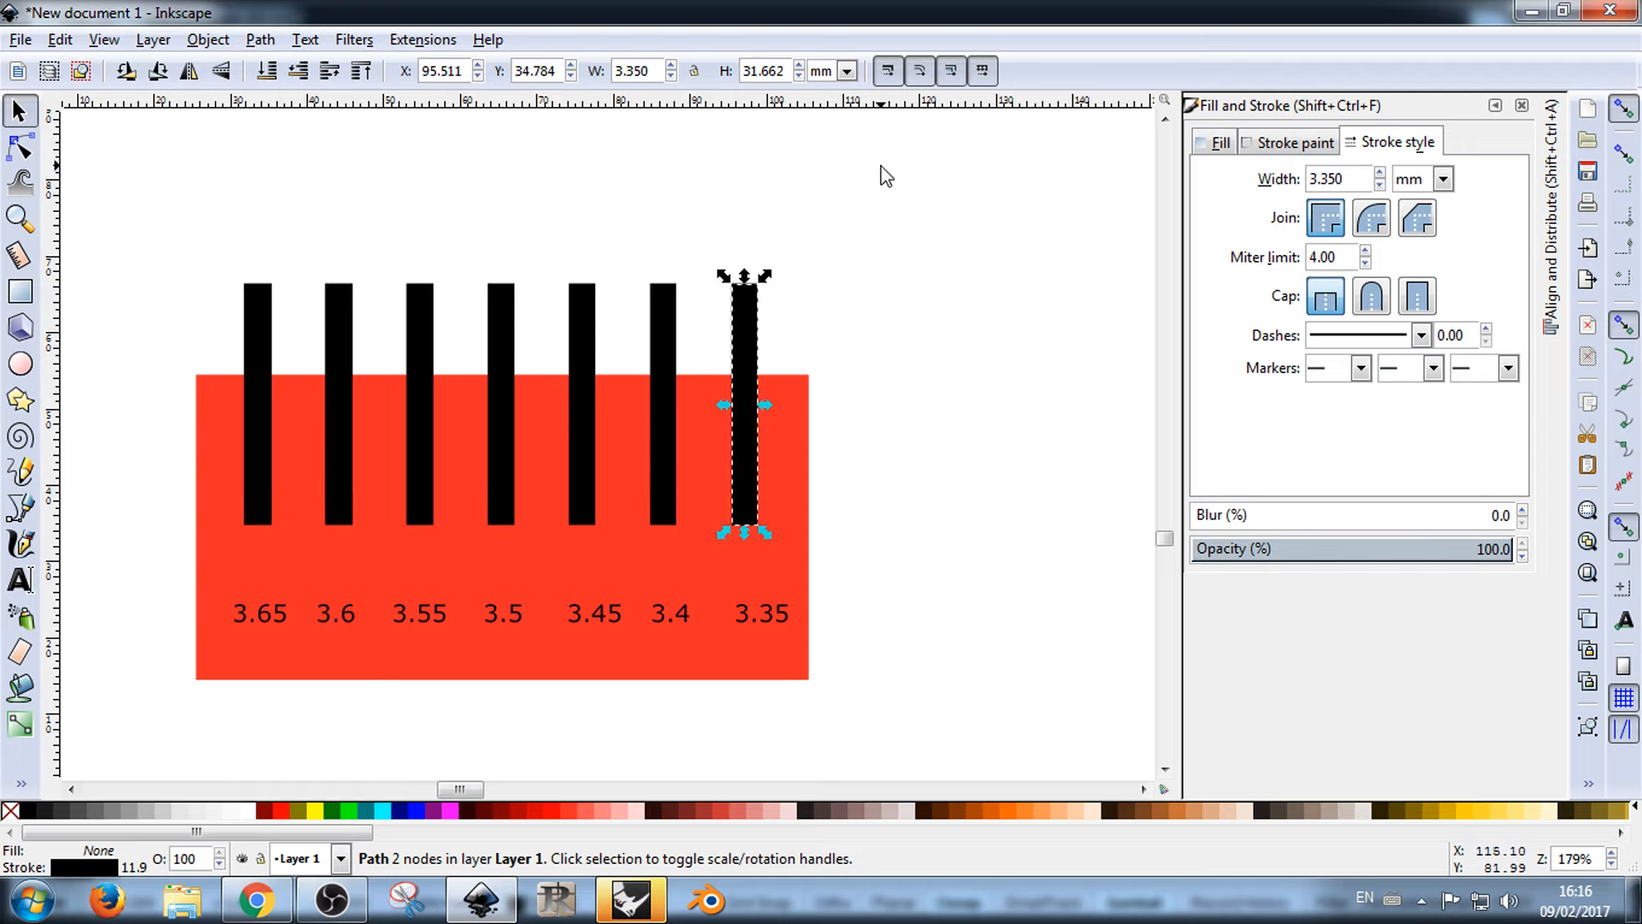
Step: Select all seven black lines and combine them into a single path
{"action": "left_click_drag", "start_coordinate": [880, 172], "coordinate": [201, 351]}
{"action": "left_click_drag", "start_coordinate": [172, 208], "coordinate": [798, 572]}
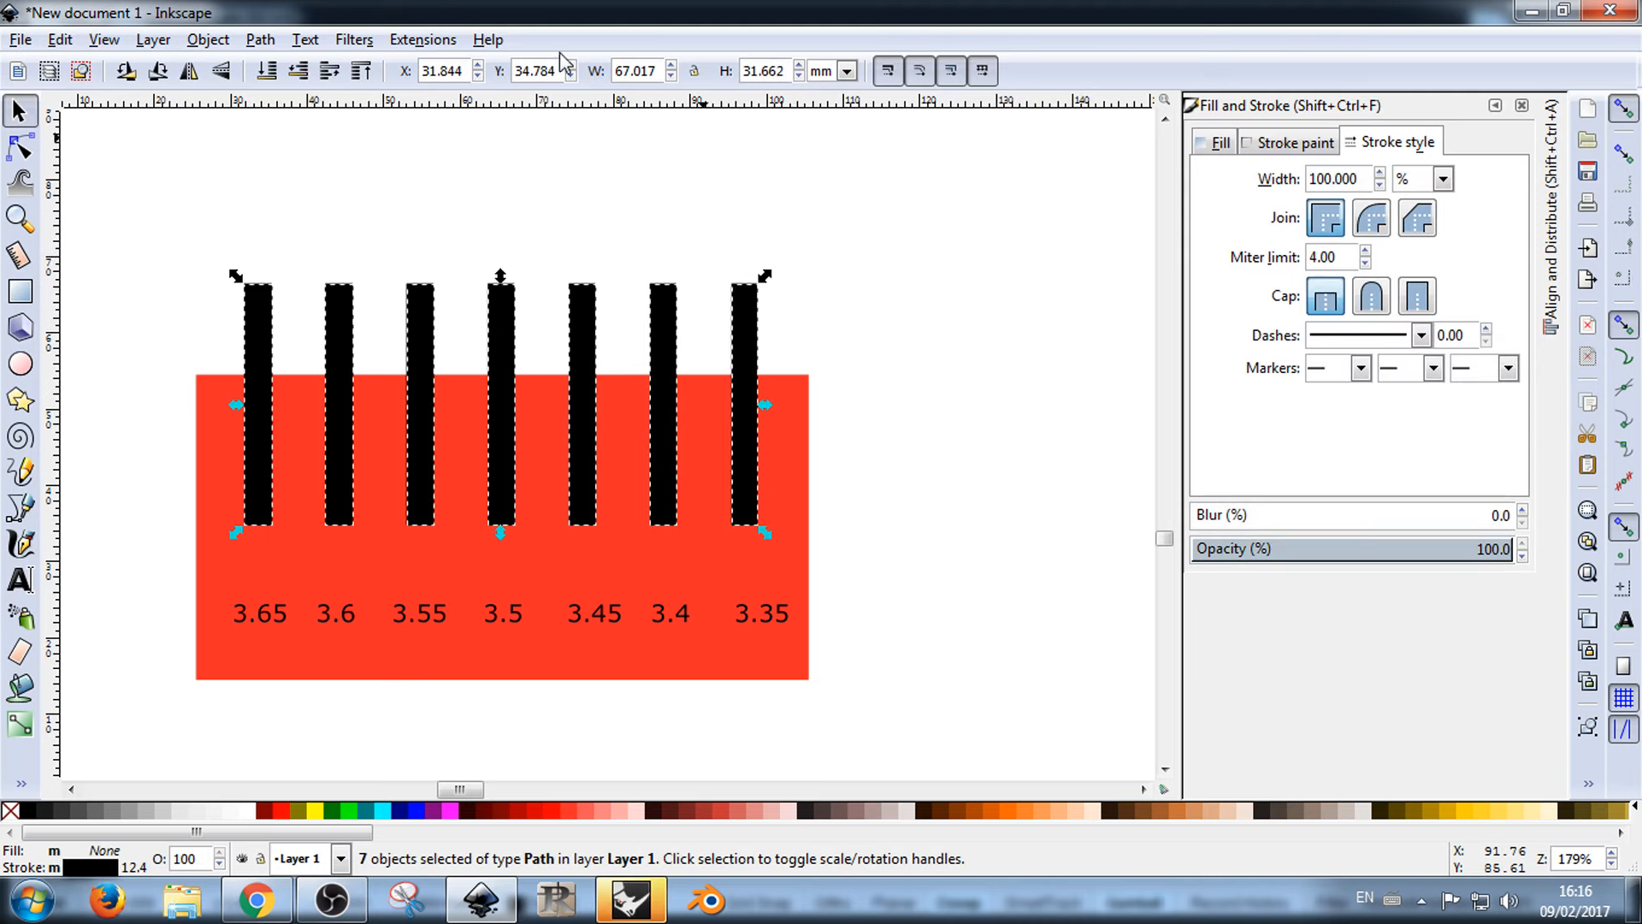
{"action": "left_click", "coordinate": [210, 39]}
{"action": "mouse_move", "coordinate": [260, 39]}
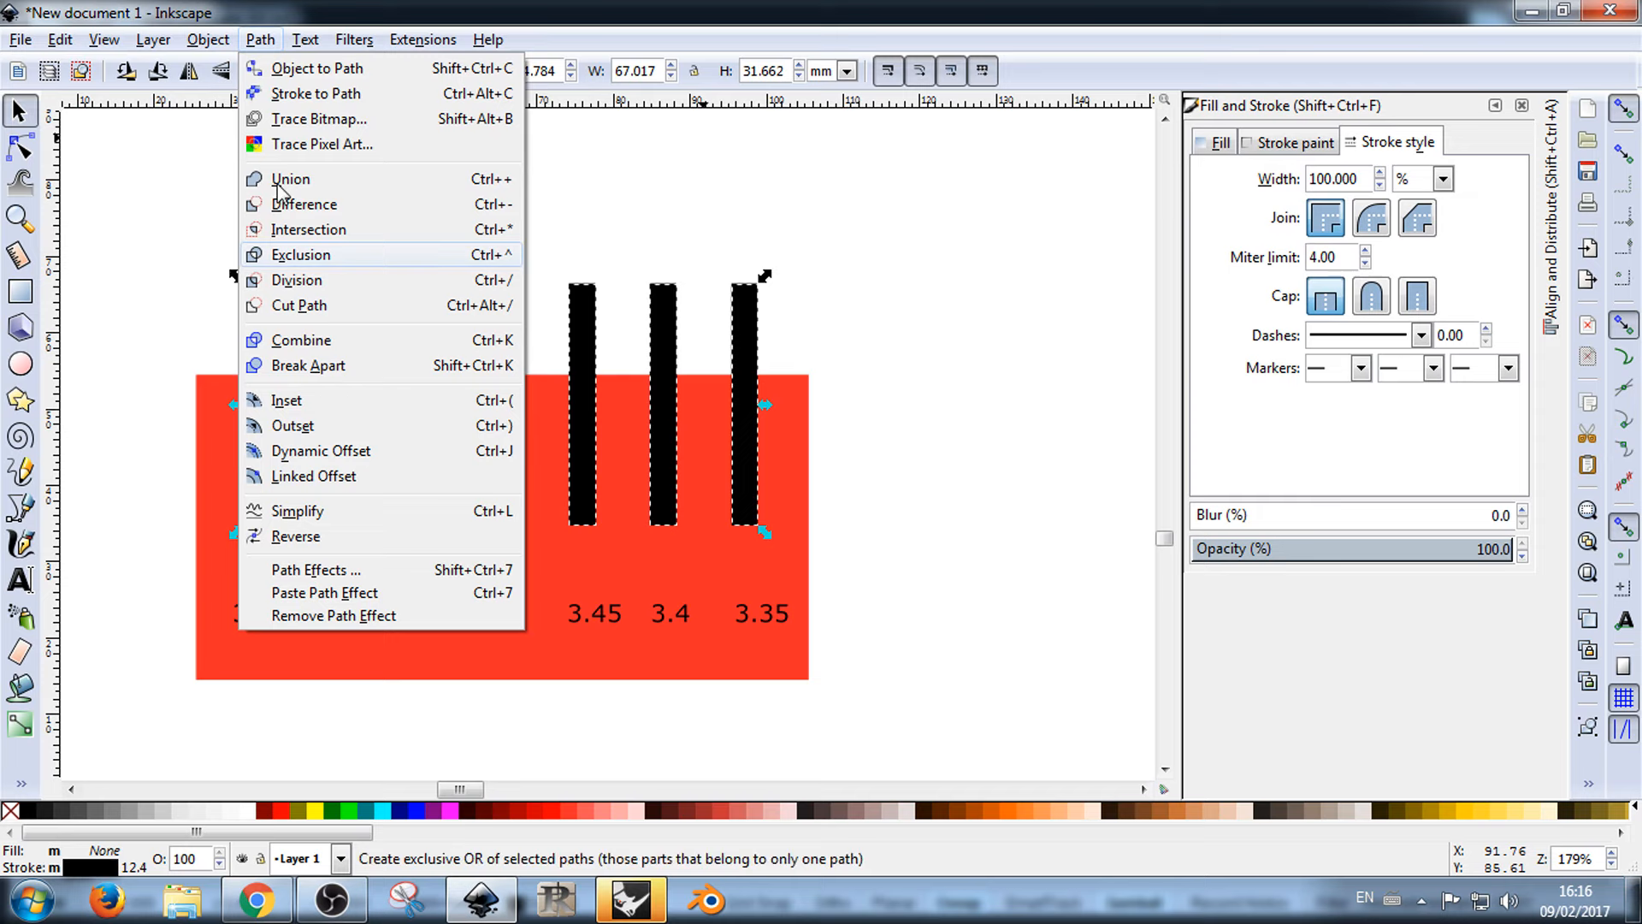
{"action": "left_click", "coordinate": [342, 339]}
{"action": "left_click", "coordinate": [879, 353]}
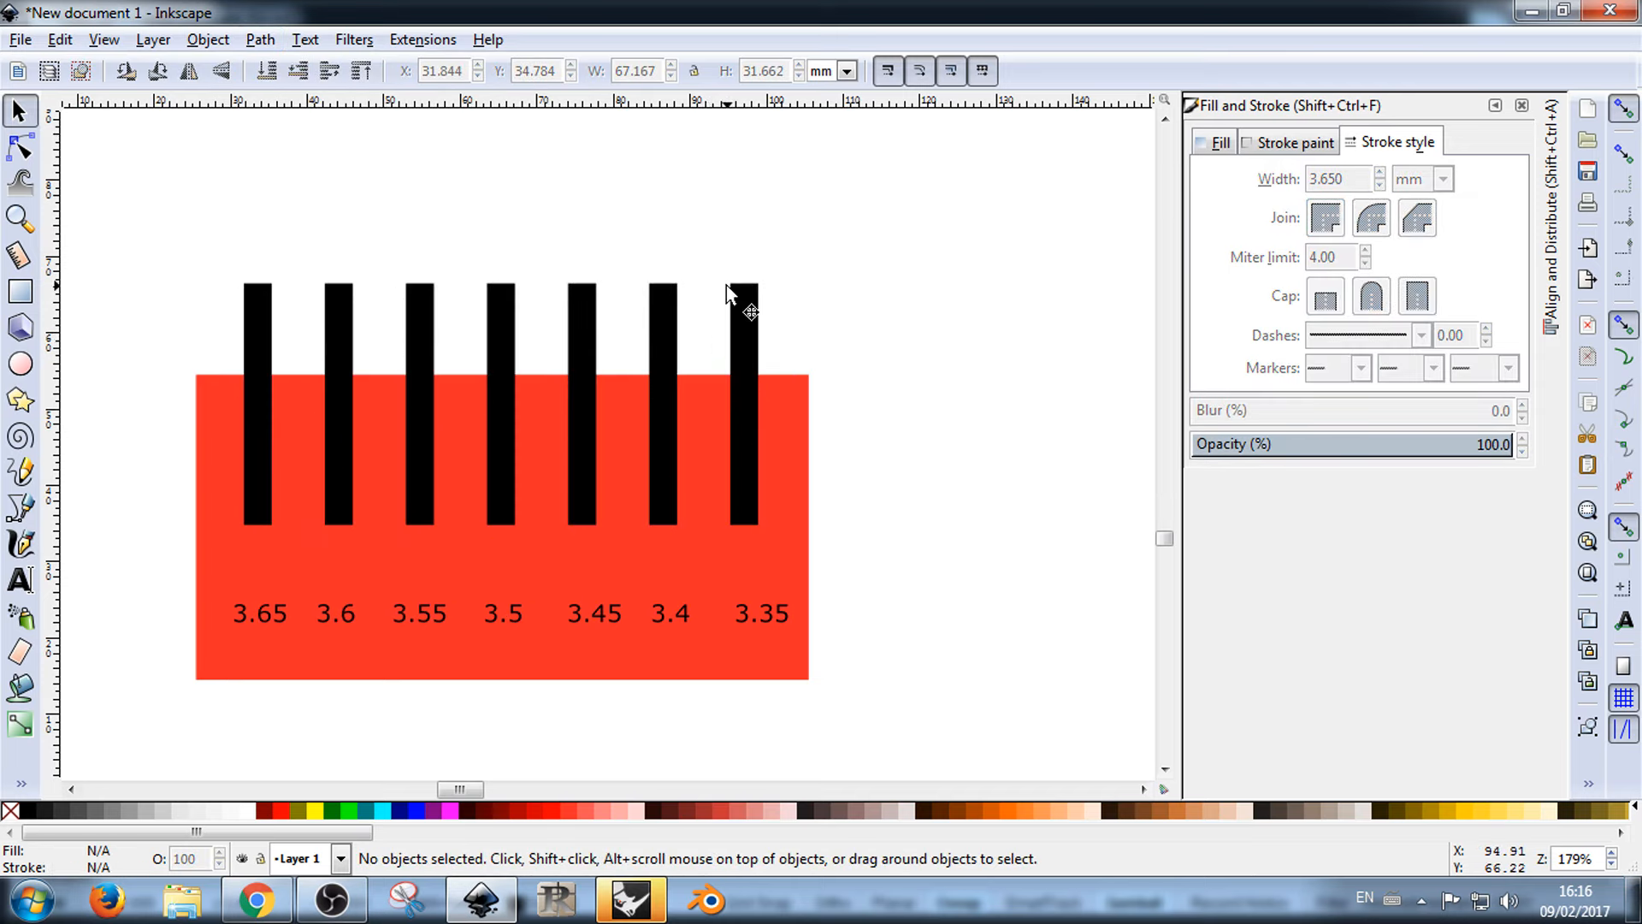
Step: Try twice to subtract the combined black lines from the red rectangle with Difference, undoing each attempt
{"action": "left_click", "coordinate": [778, 417]}
{"action": "left_click", "coordinate": [754, 324], "text": "shift"}
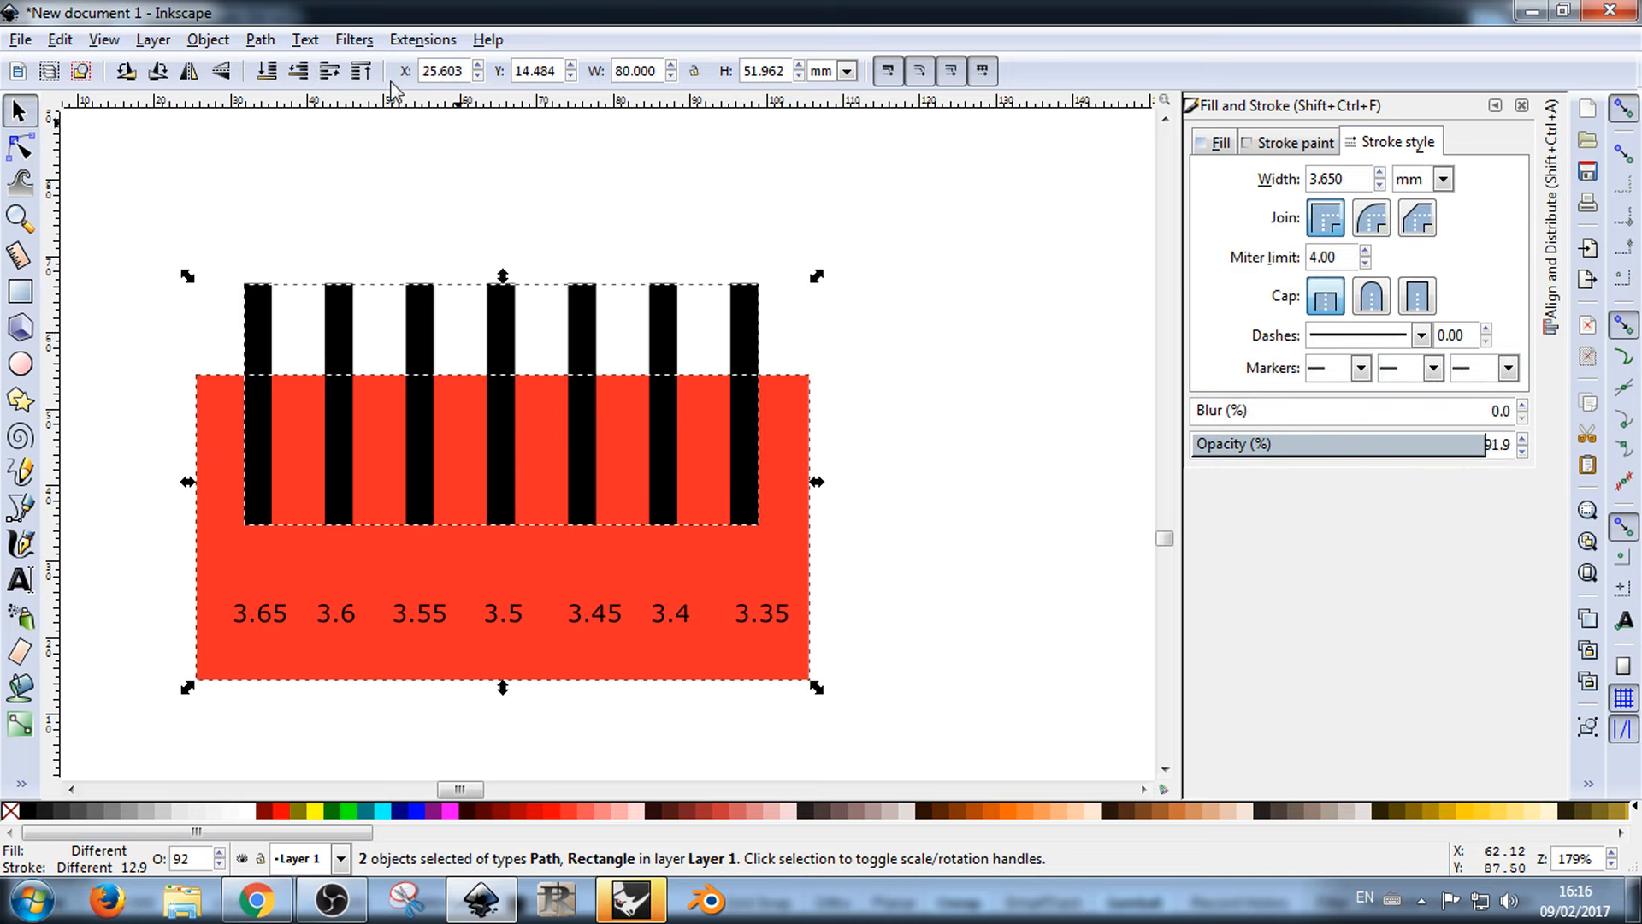
{"action": "left_click", "coordinate": [260, 40]}
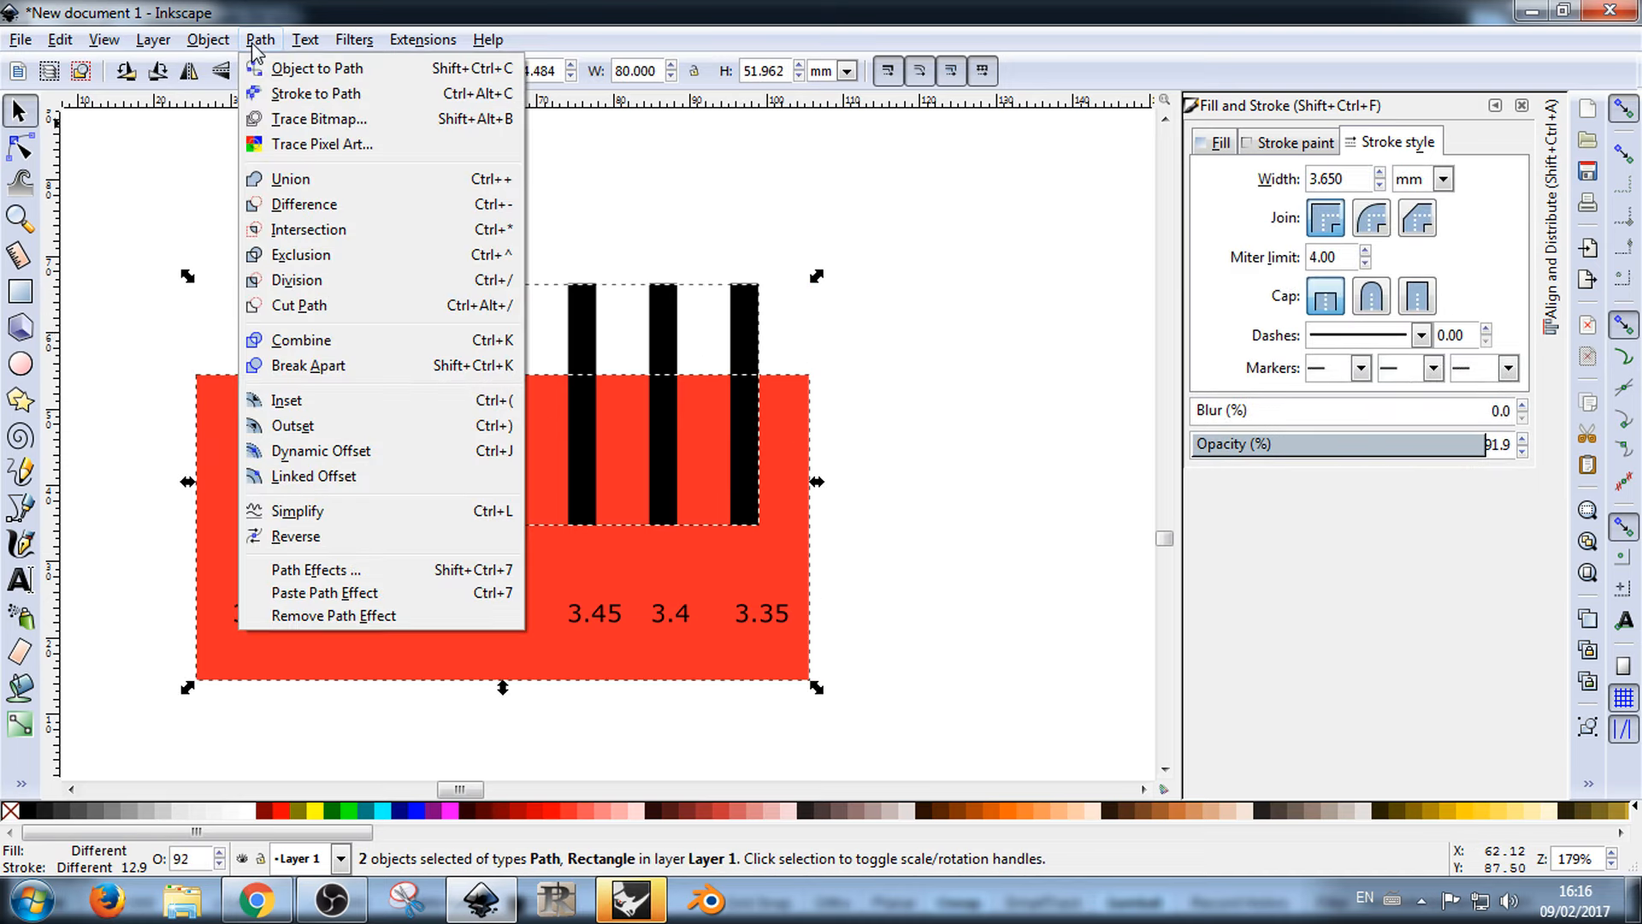
{"action": "left_click", "coordinate": [312, 207]}
{"action": "left_click", "coordinate": [947, 417]}
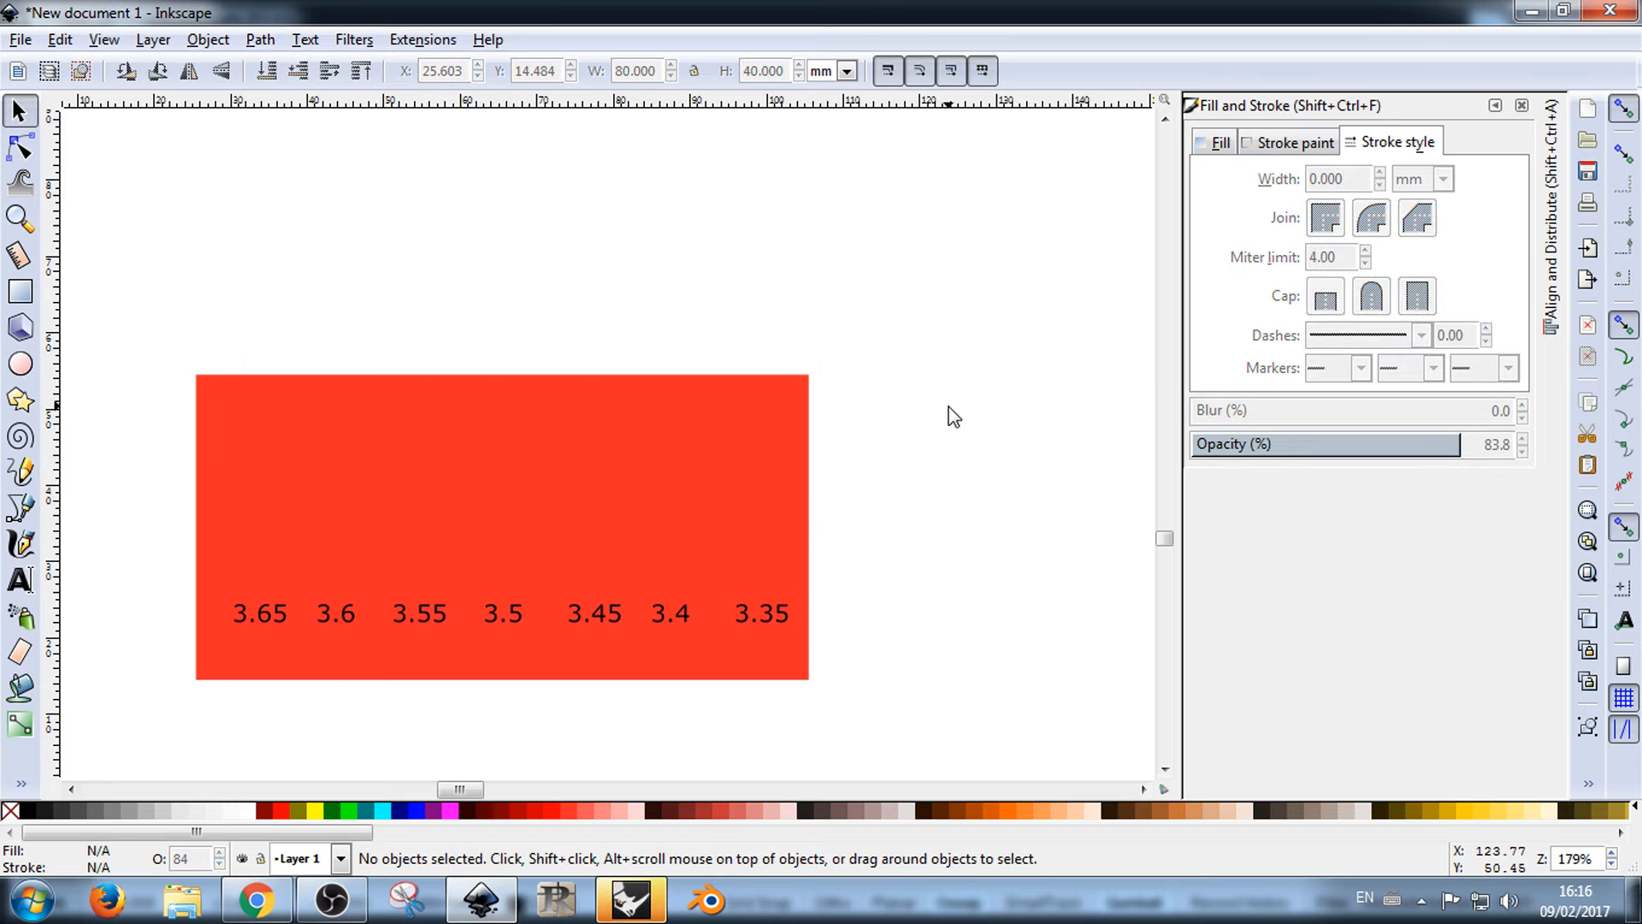
{"action": "key", "text": "ctrl+z"}
{"action": "left_click", "coordinate": [802, 407]}
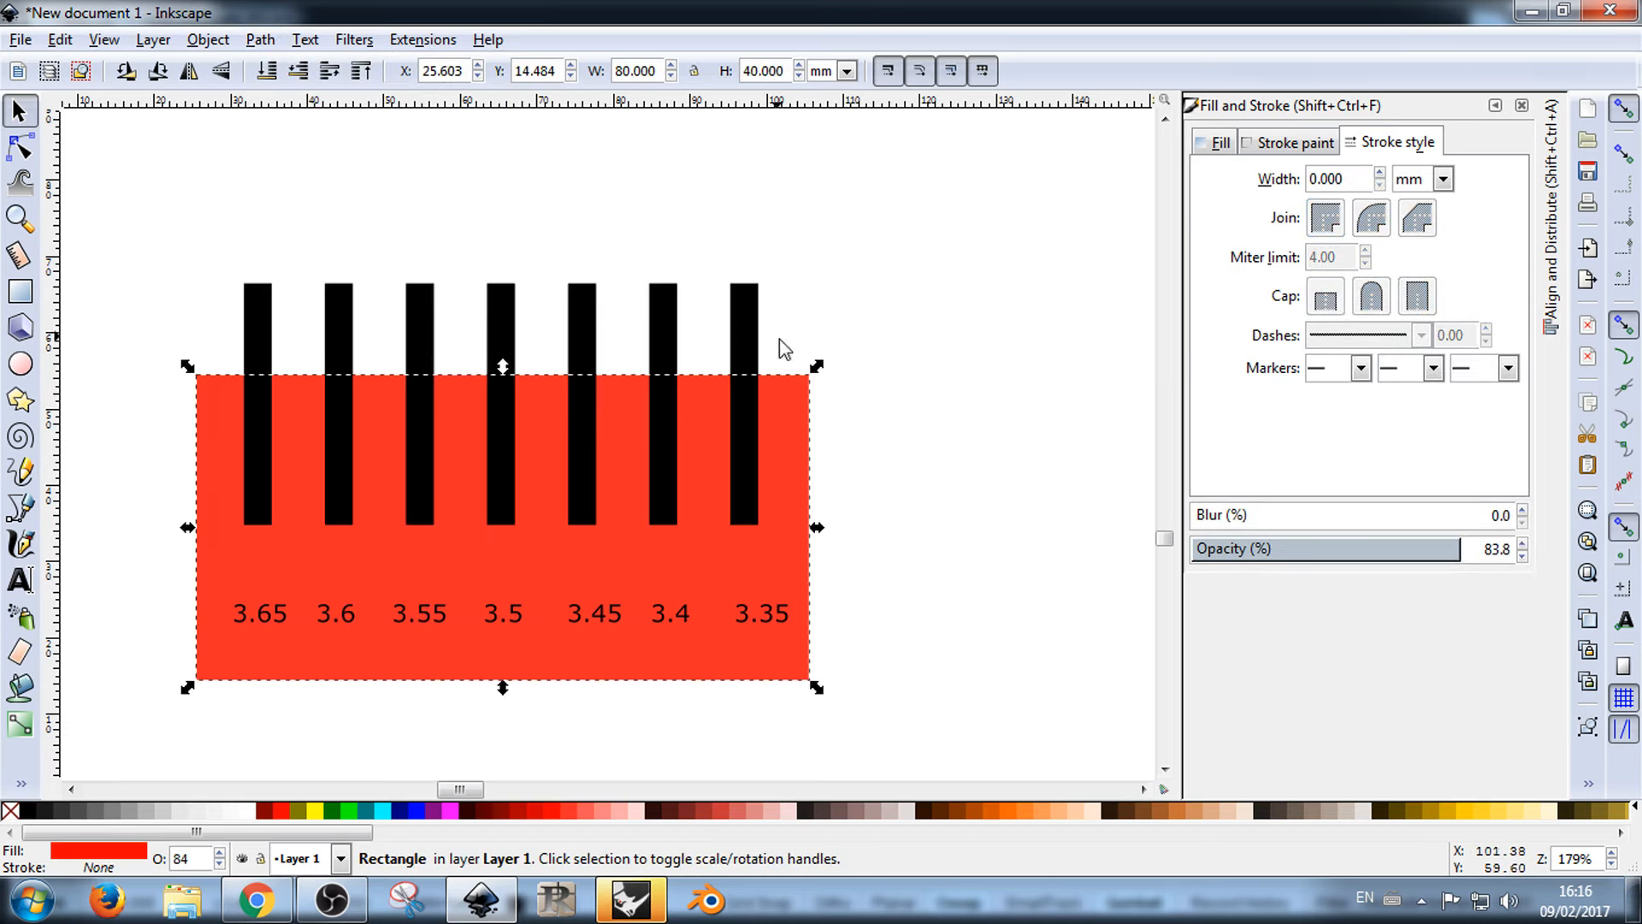
{"action": "left_click", "coordinate": [746, 326], "text": "shift"}
{"action": "left_click", "coordinate": [266, 42]}
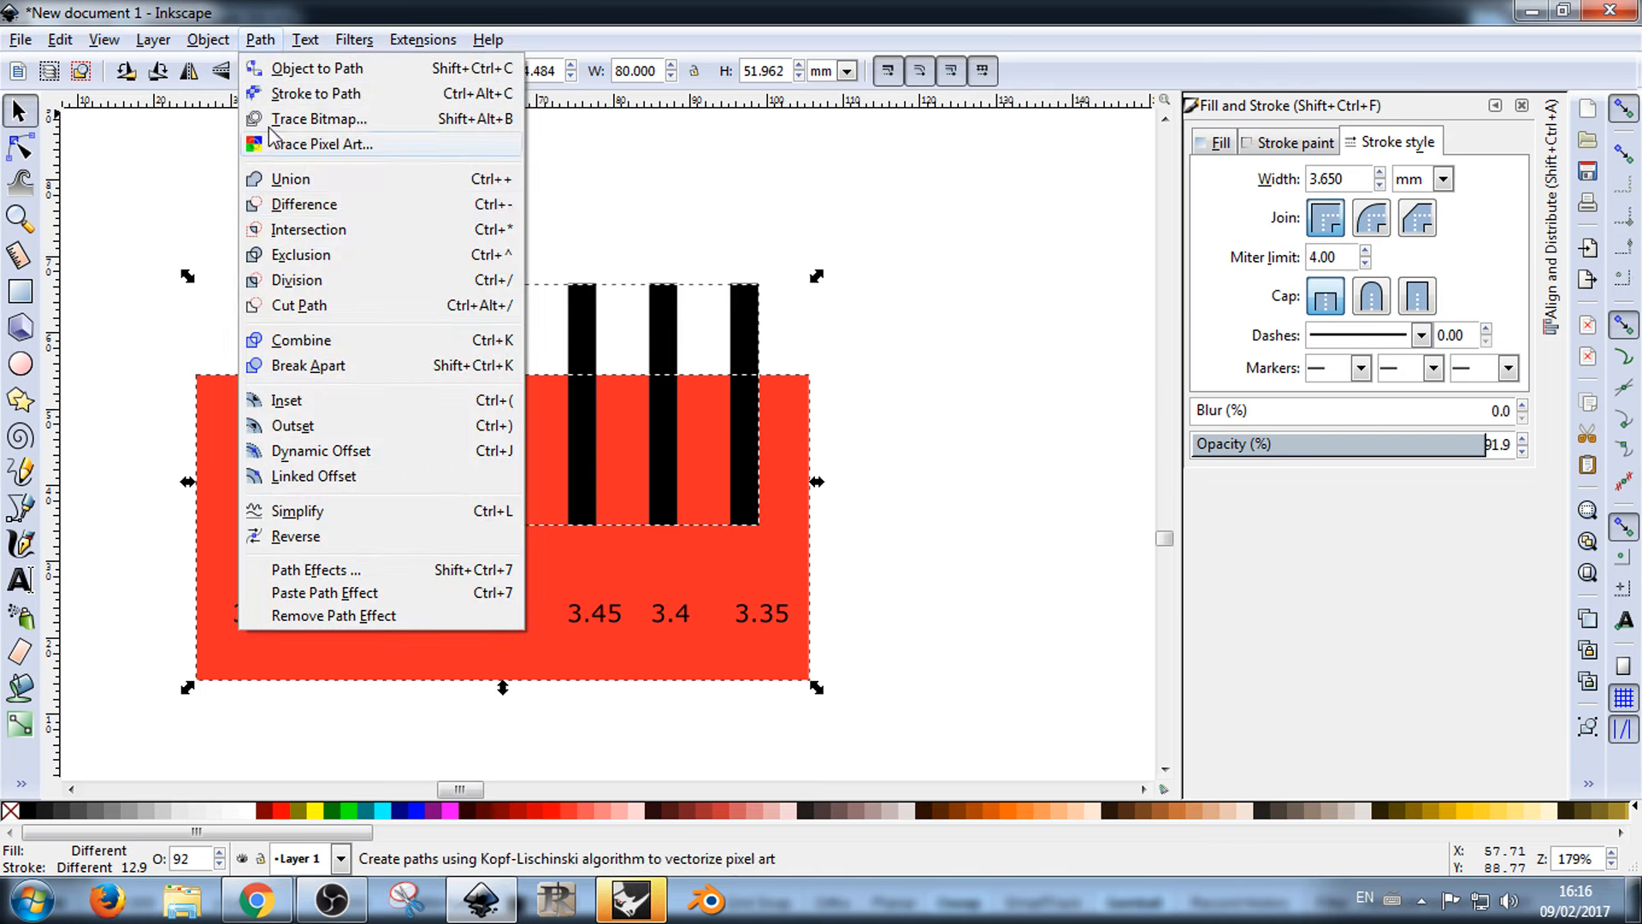
{"action": "left_click", "coordinate": [368, 210]}
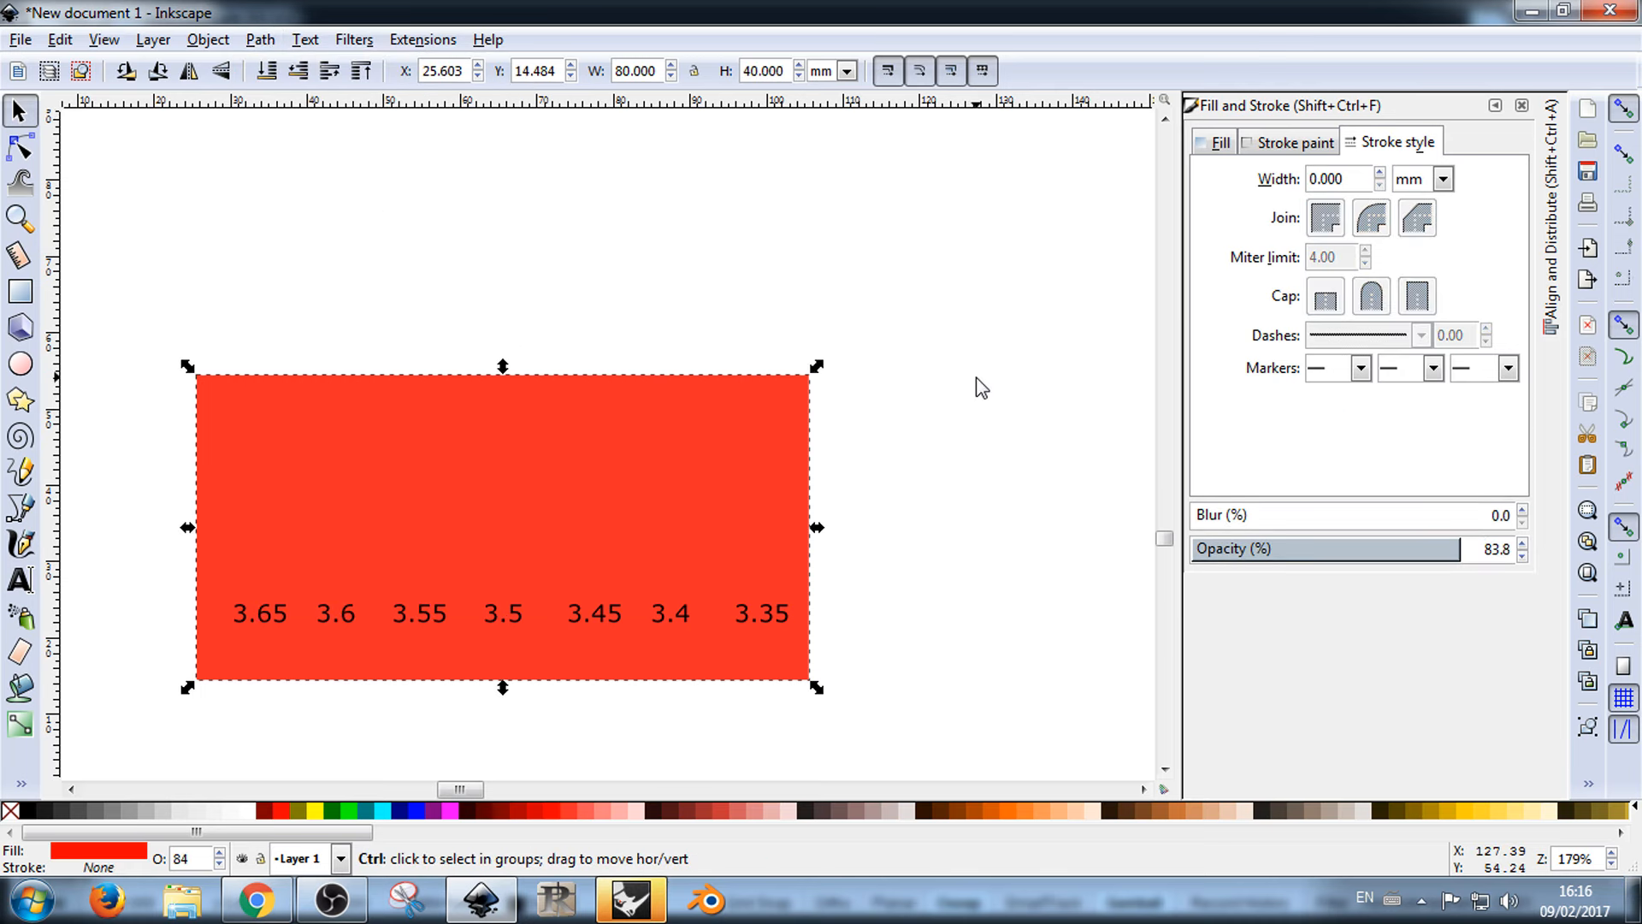
{"action": "key", "text": "ctrl+z"}
{"action": "left_click", "coordinate": [795, 419]}
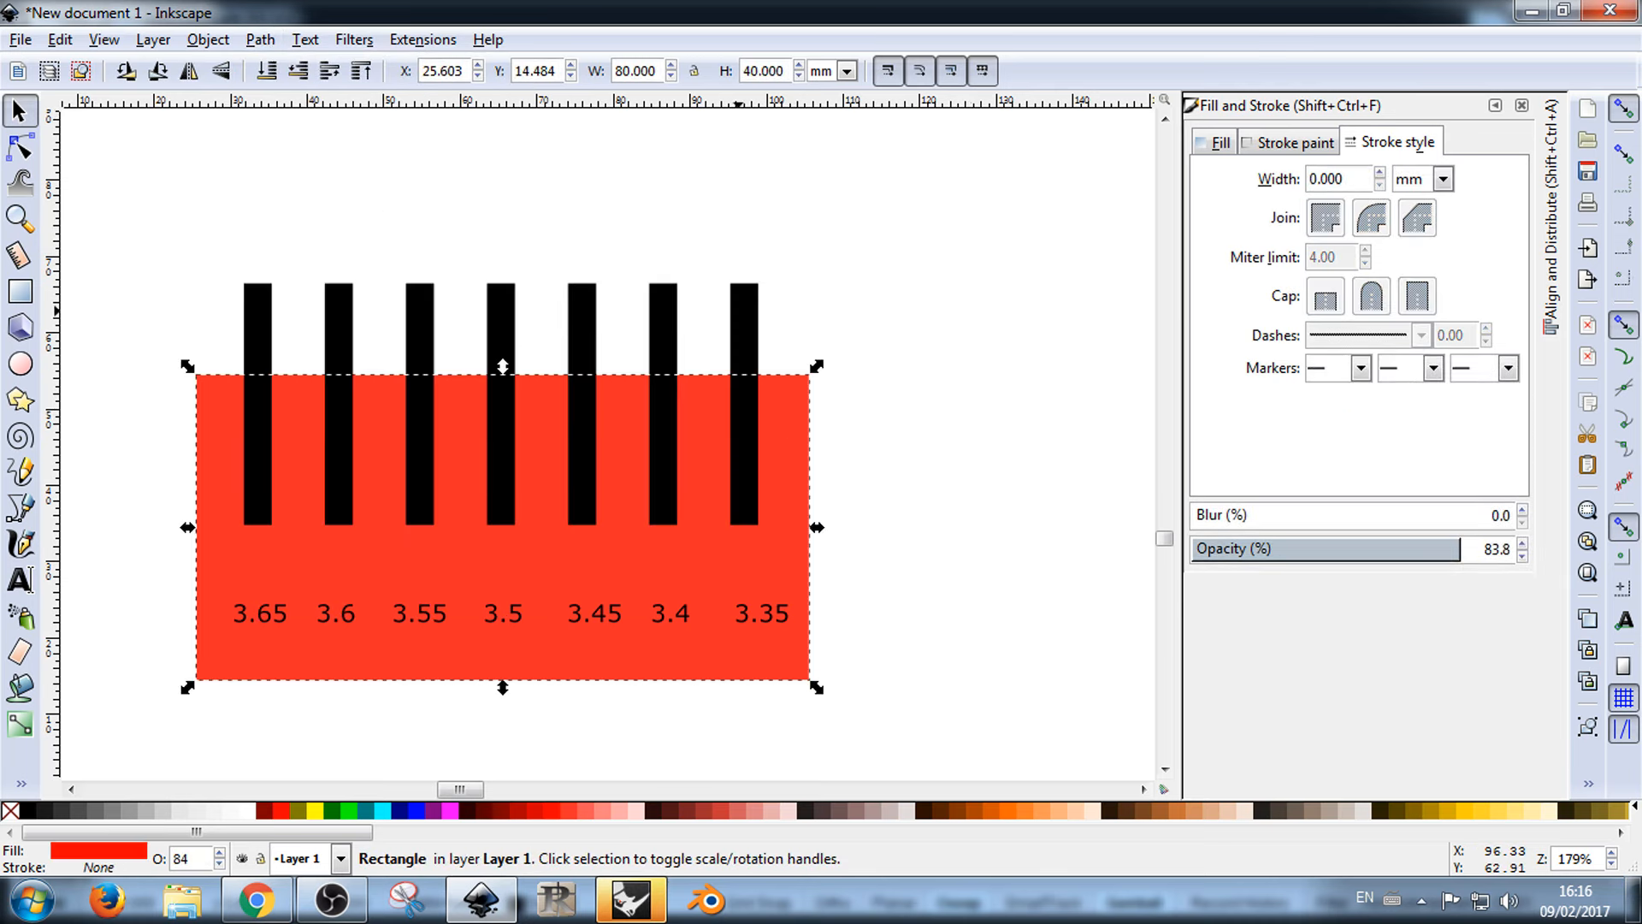
{"action": "left_click", "coordinate": [744, 323]}
{"action": "key", "text": "n"}
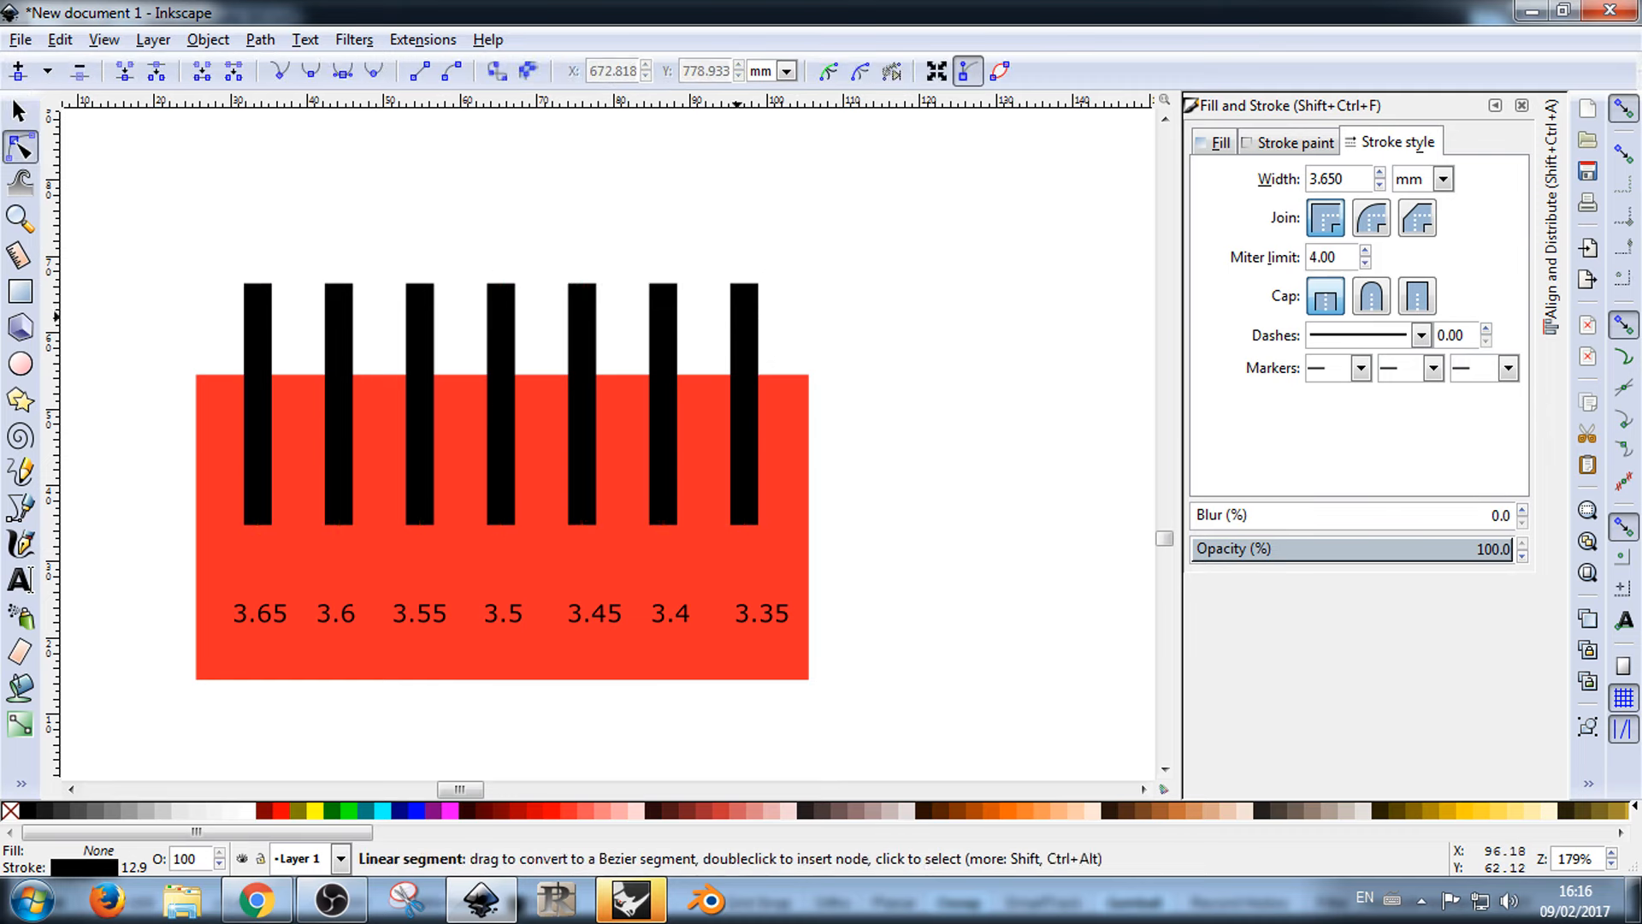
{"action": "key", "text": "s"}
{"action": "left_click", "coordinate": [470, 235]}
{"action": "left_click", "coordinate": [19, 111]}
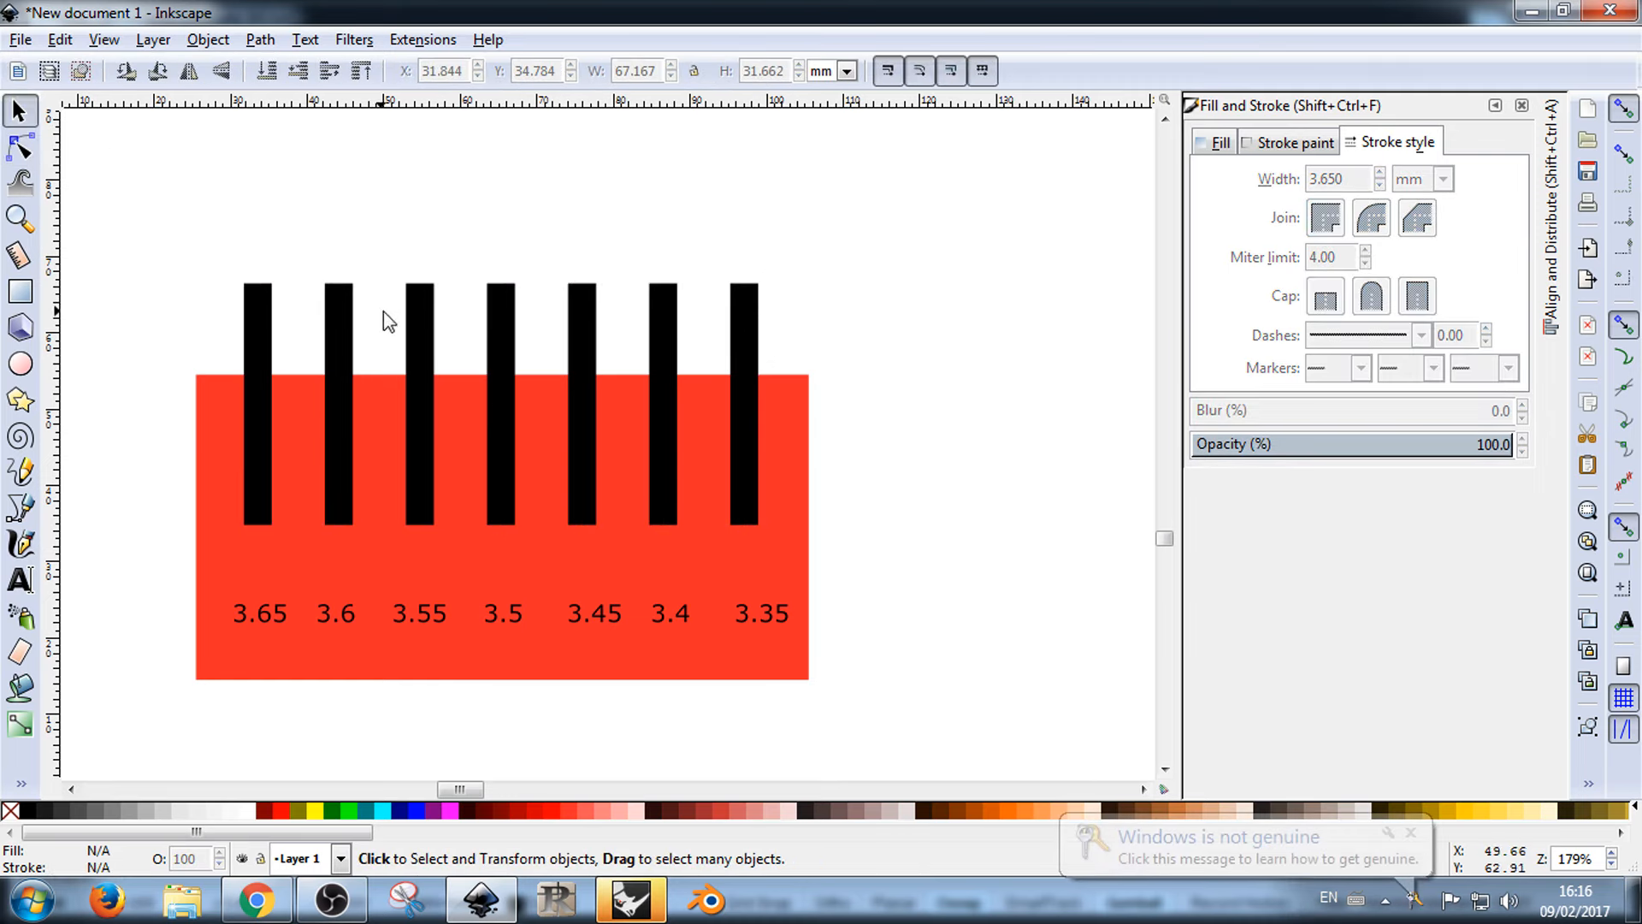
{"action": "left_click", "coordinate": [353, 315]}
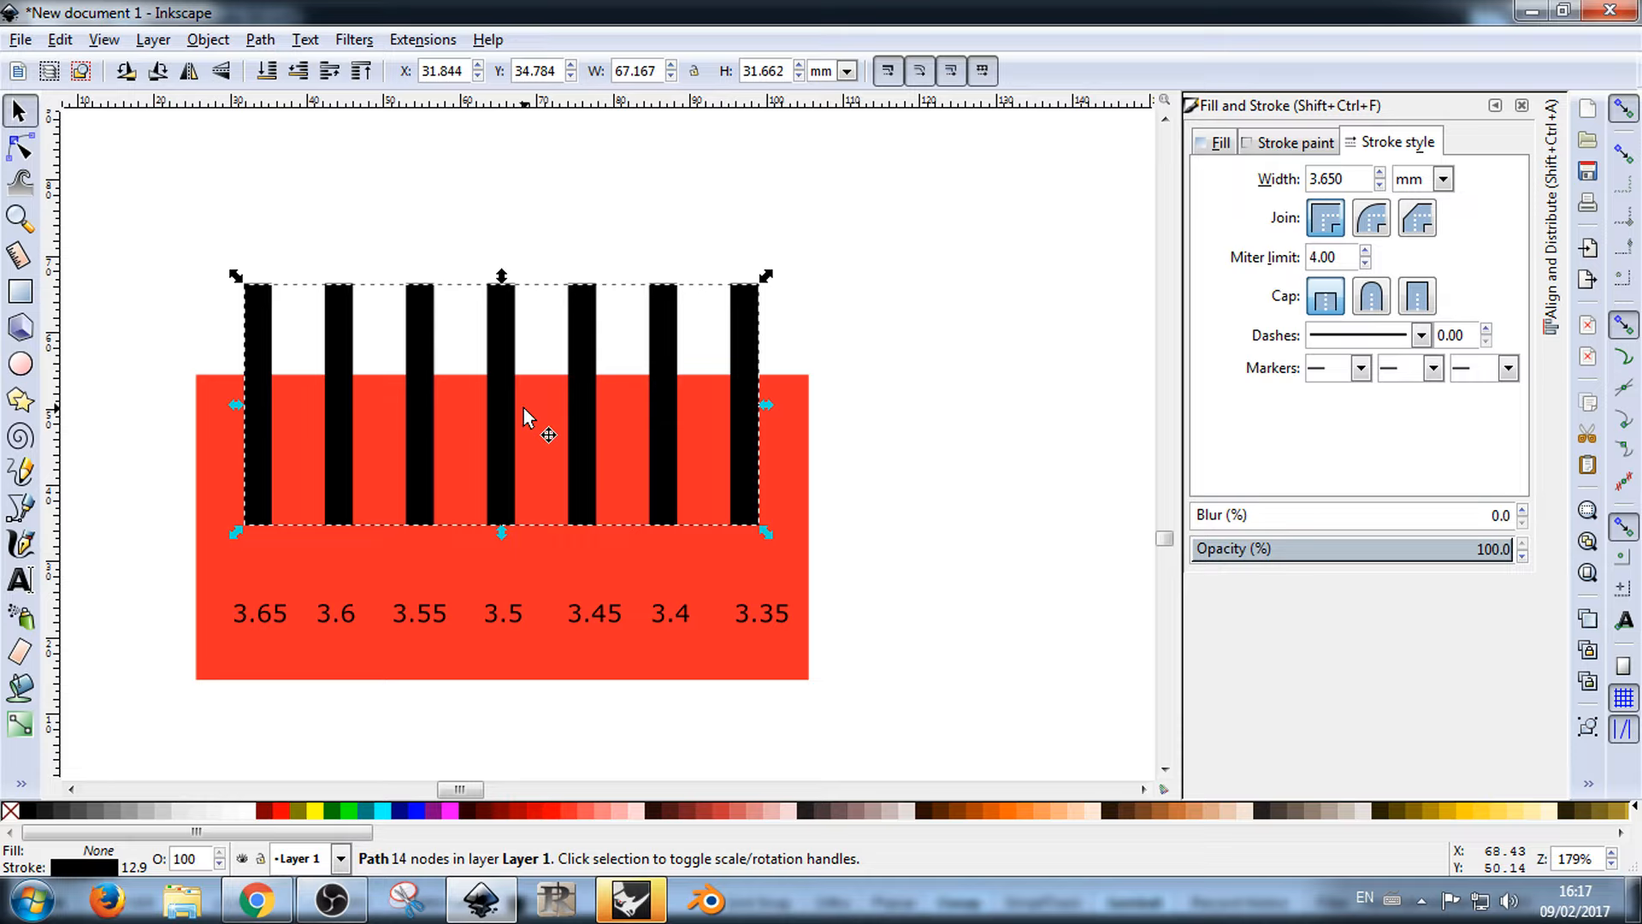
{"action": "left_click", "coordinate": [19, 508]}
{"action": "left_click", "coordinate": [104, 287]}
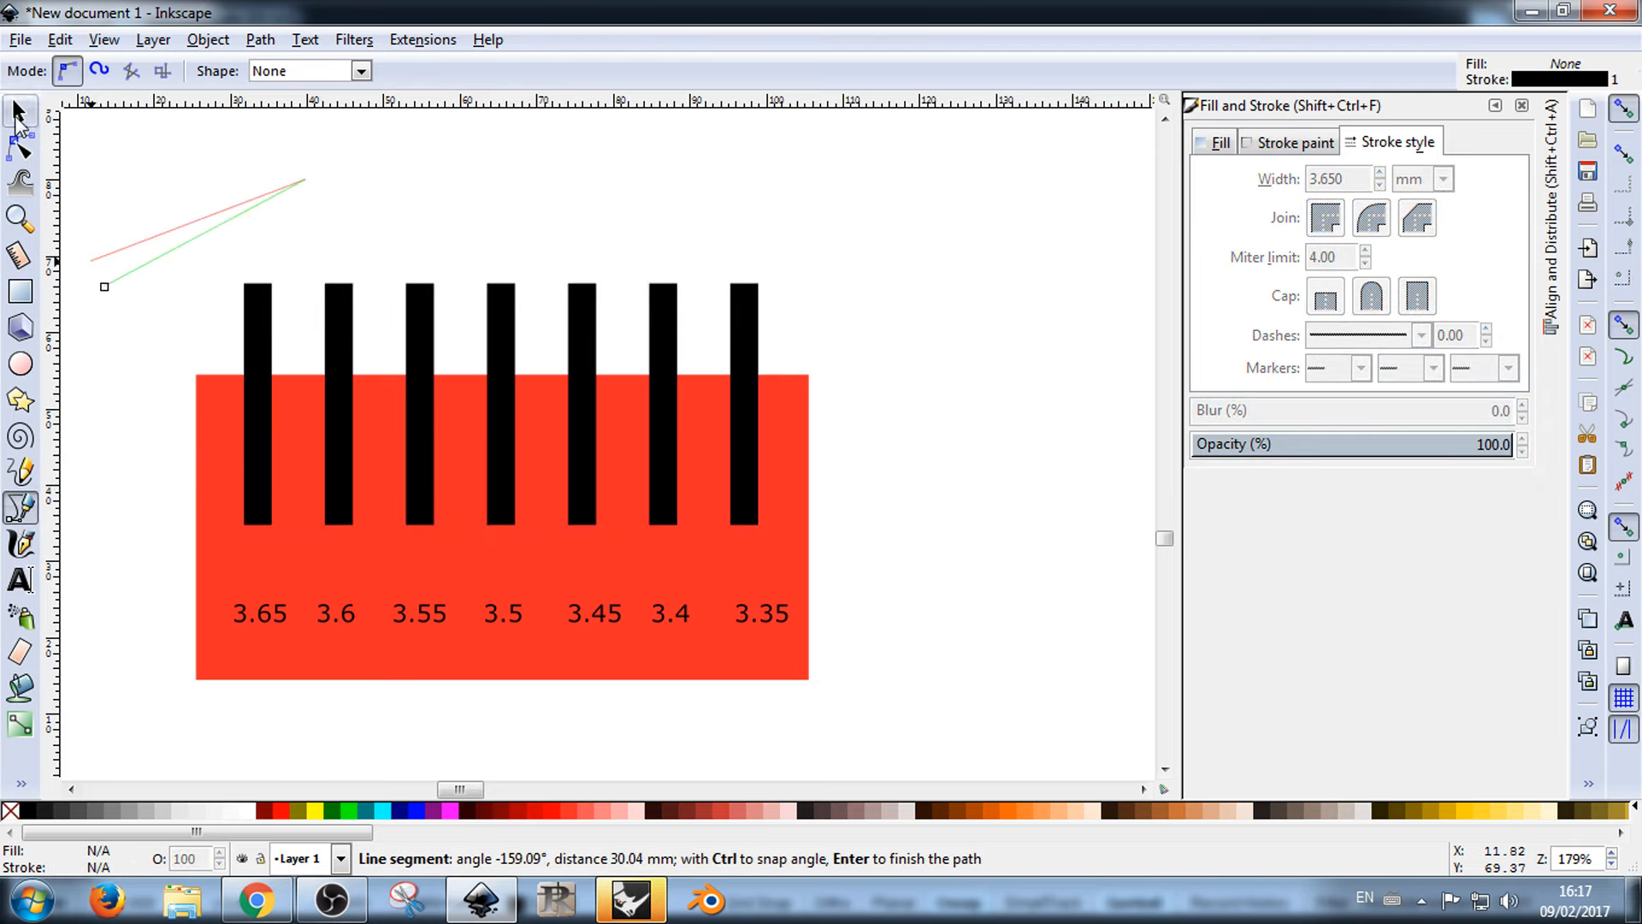
{"action": "left_click", "coordinate": [19, 112]}
Step: Draw a thin diagonal line spanning about 20.7 by 13.6 mm above the first black line, and deselect it
{"action": "left_click", "coordinate": [19, 508]}
{"action": "left_click", "coordinate": [136, 260]}
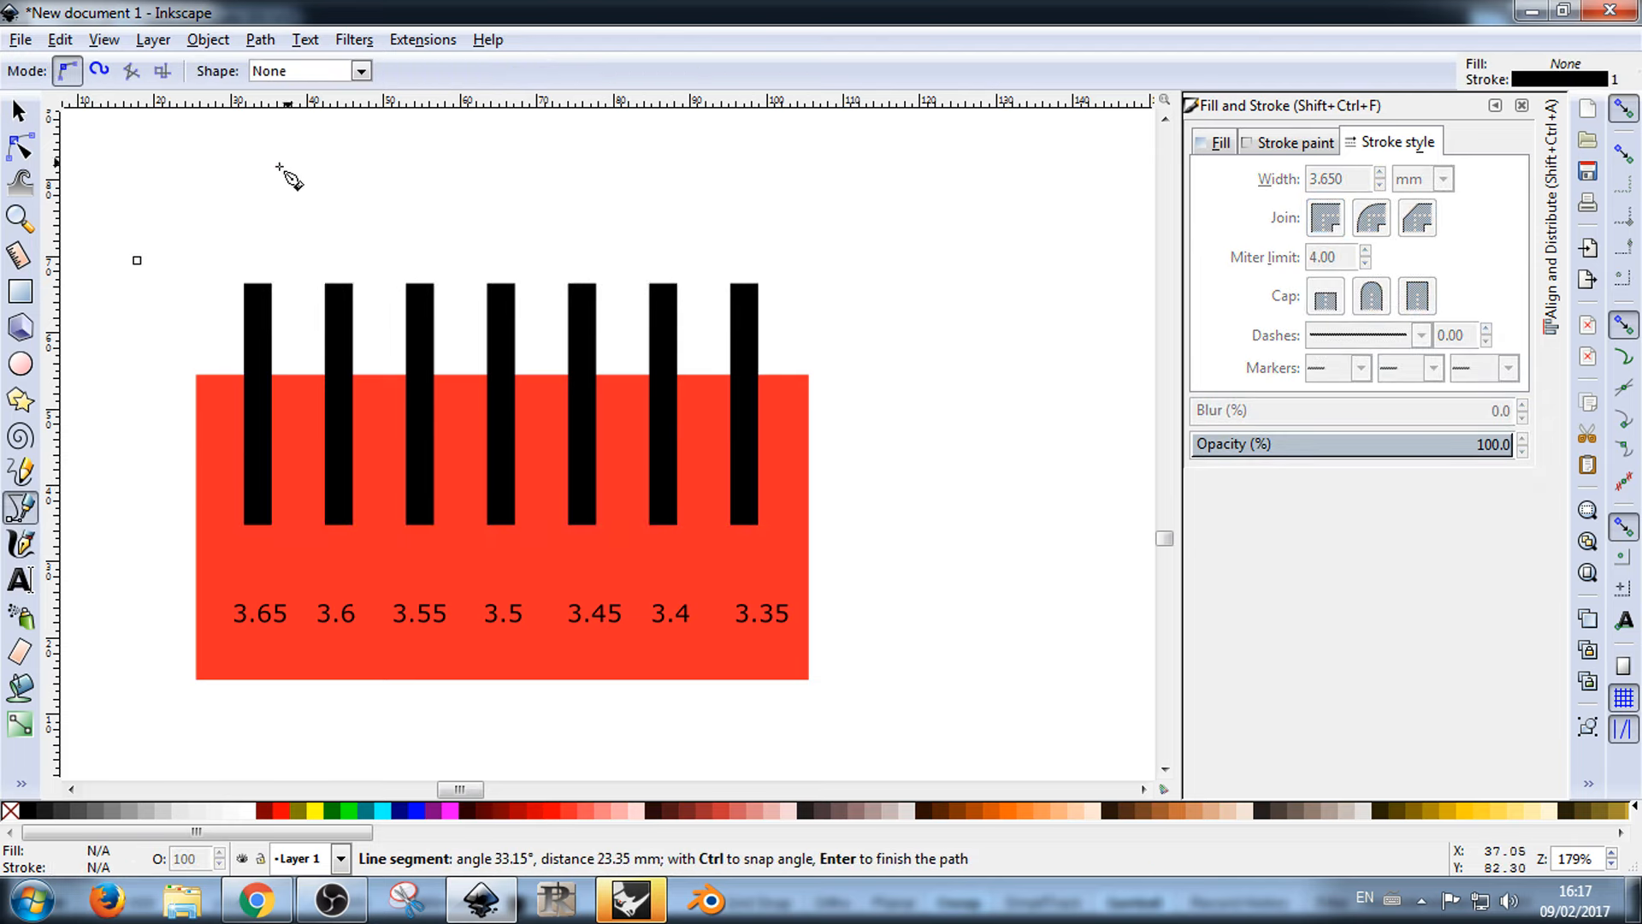
{"action": "double_click", "coordinate": [293, 158]}
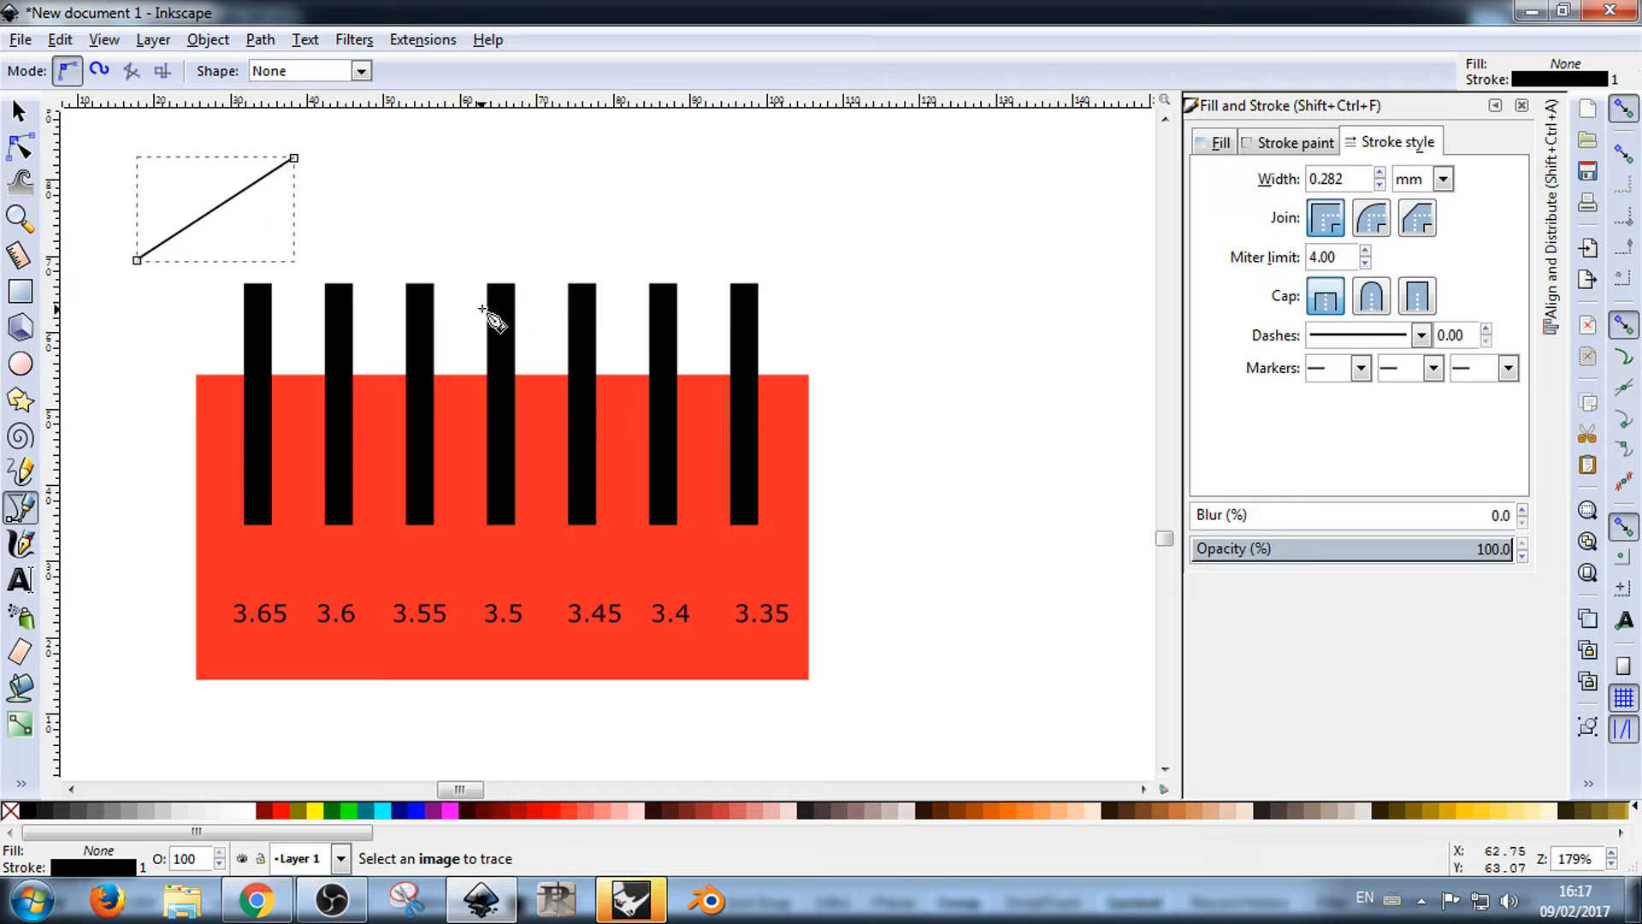
{"action": "left_click", "coordinate": [19, 111]}
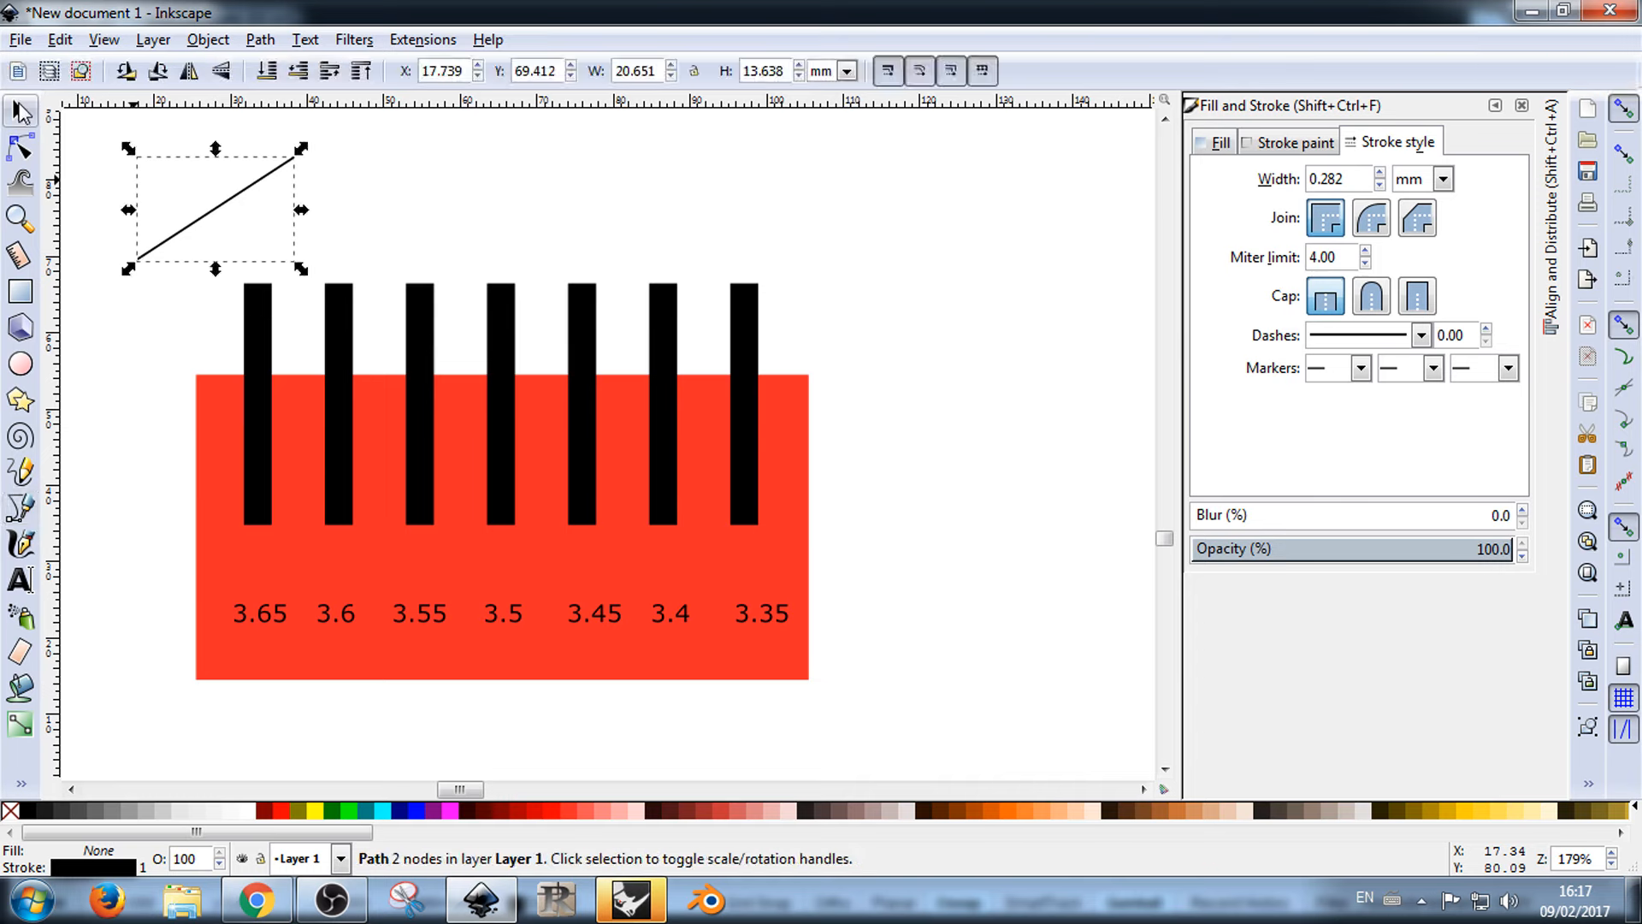
{"action": "key", "text": "Escape"}
Step: Edit the nodes of the combined black lines, try moving the seventh line's top node, and undo the move
{"action": "left_click", "coordinate": [217, 379]}
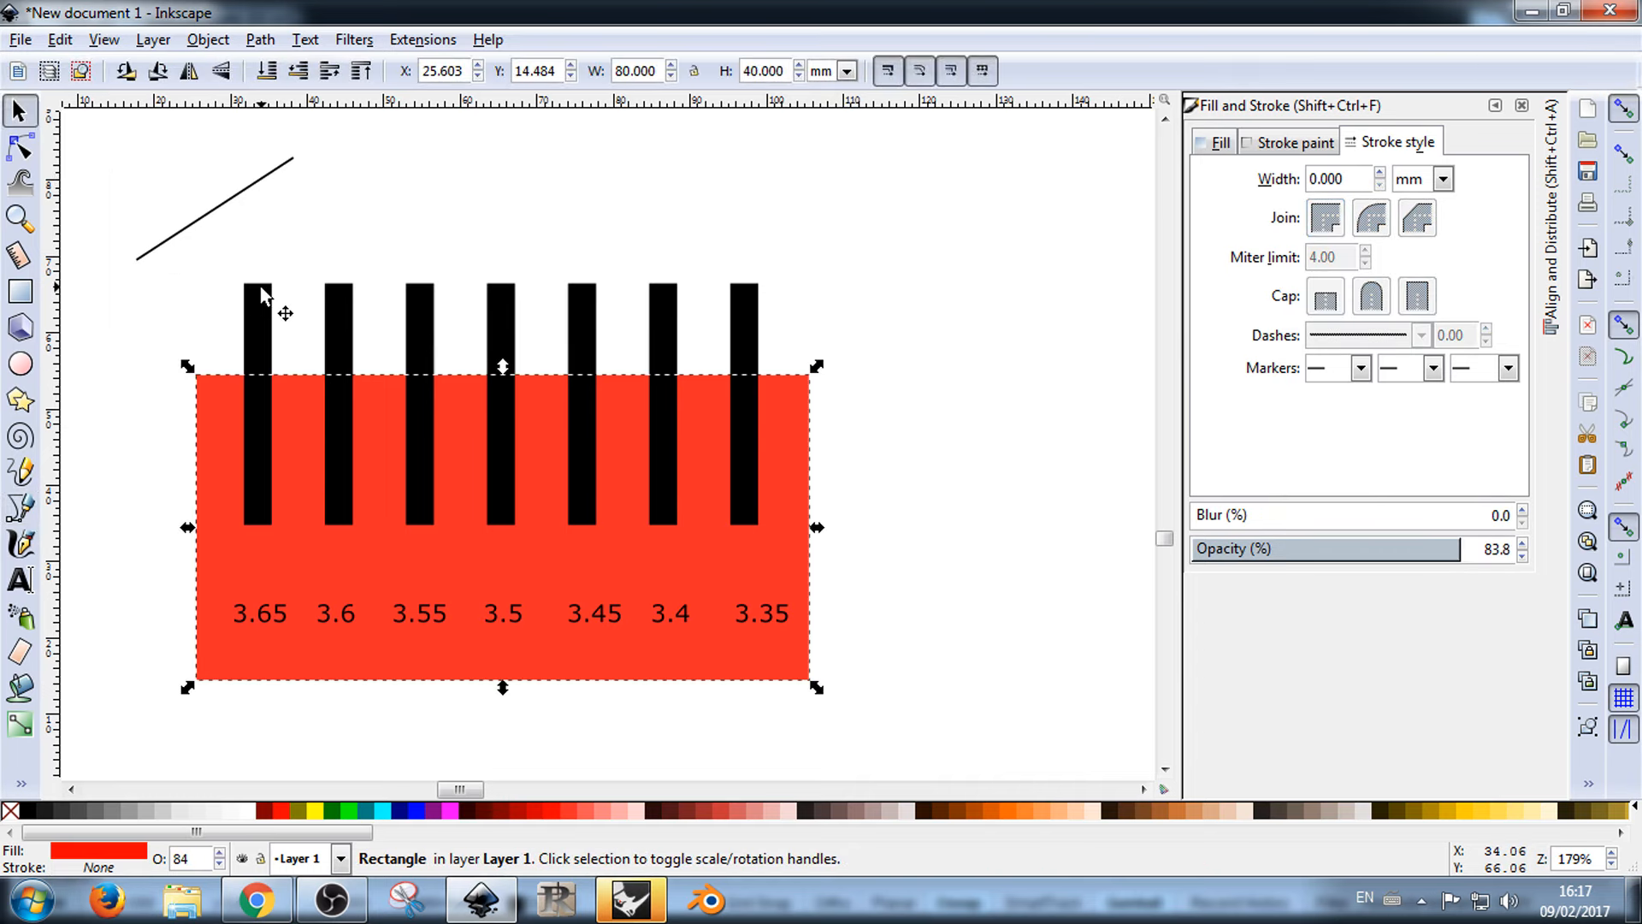
{"action": "left_click", "coordinate": [342, 306]}
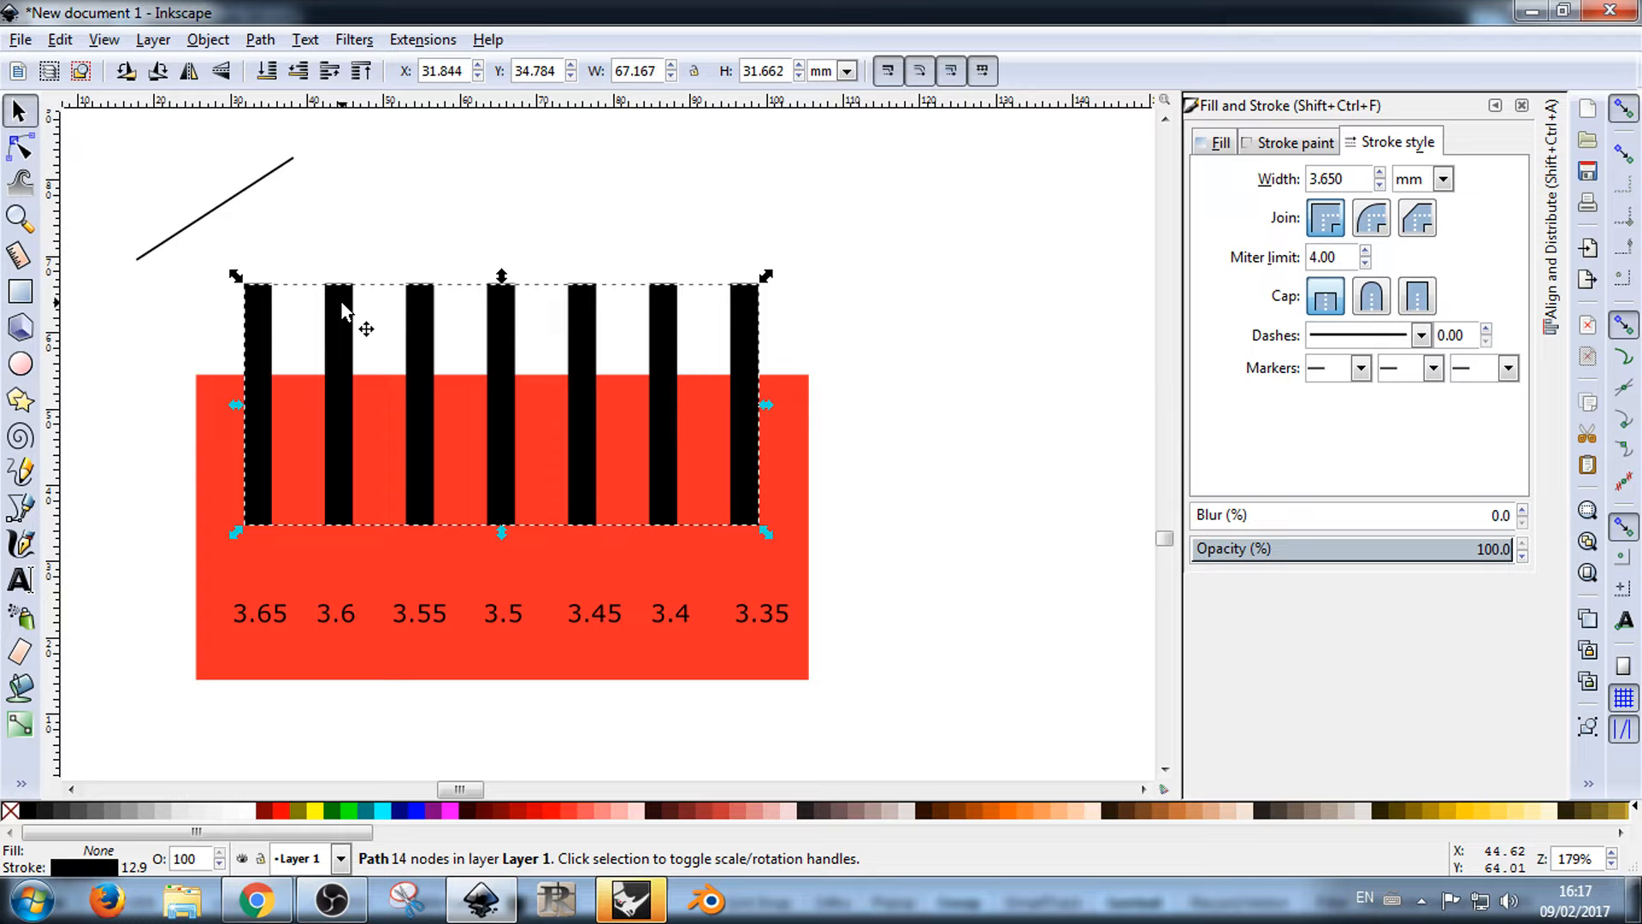
{"action": "double_click", "coordinate": [745, 310]}
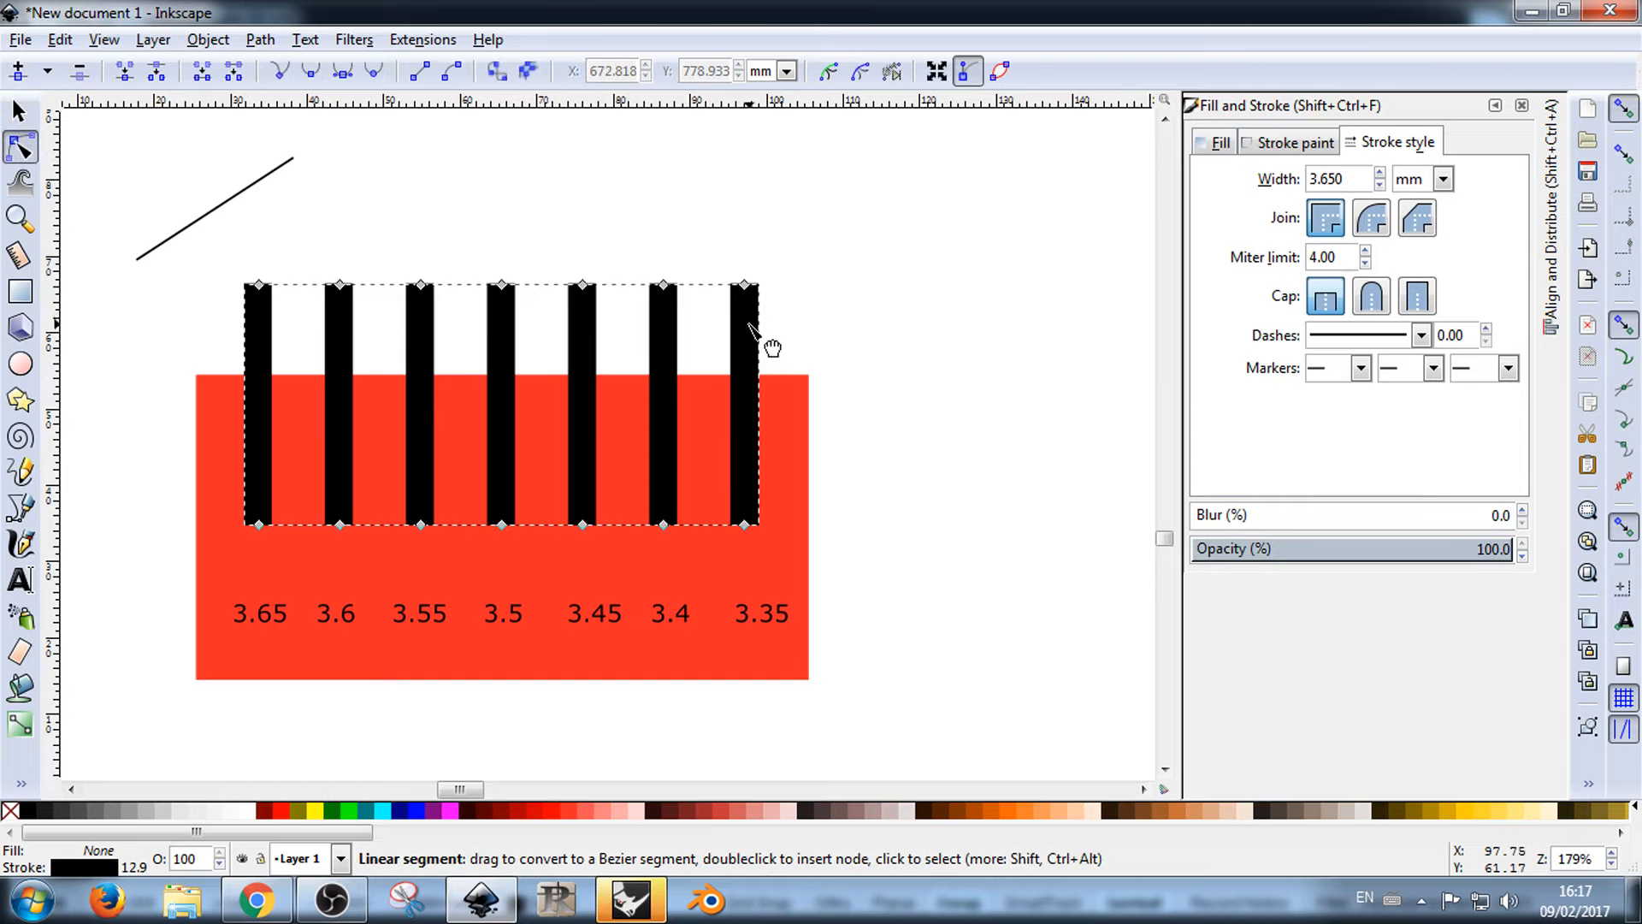
{"action": "left_click_drag", "start_coordinate": [747, 285], "coordinate": [778, 261]}
{"action": "key", "text": "ctrl+z"}
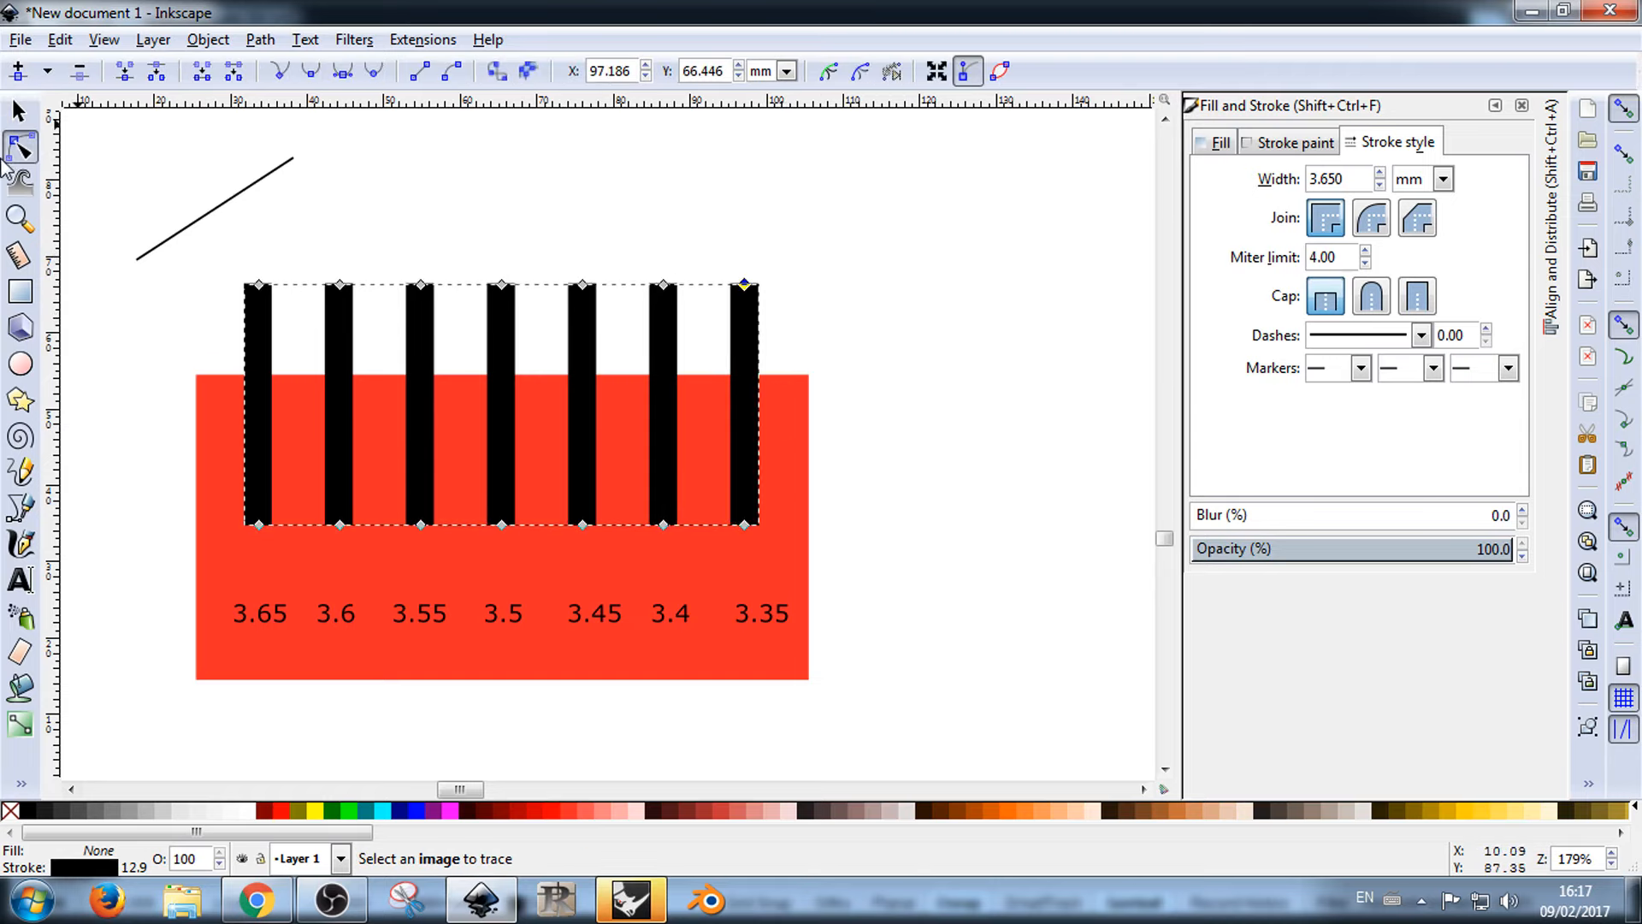
Step: Convert the strokes of the combined black lines into filled outlines with Stroke to Path
{"action": "left_click", "coordinate": [500, 263]}
{"action": "left_click", "coordinate": [514, 335]}
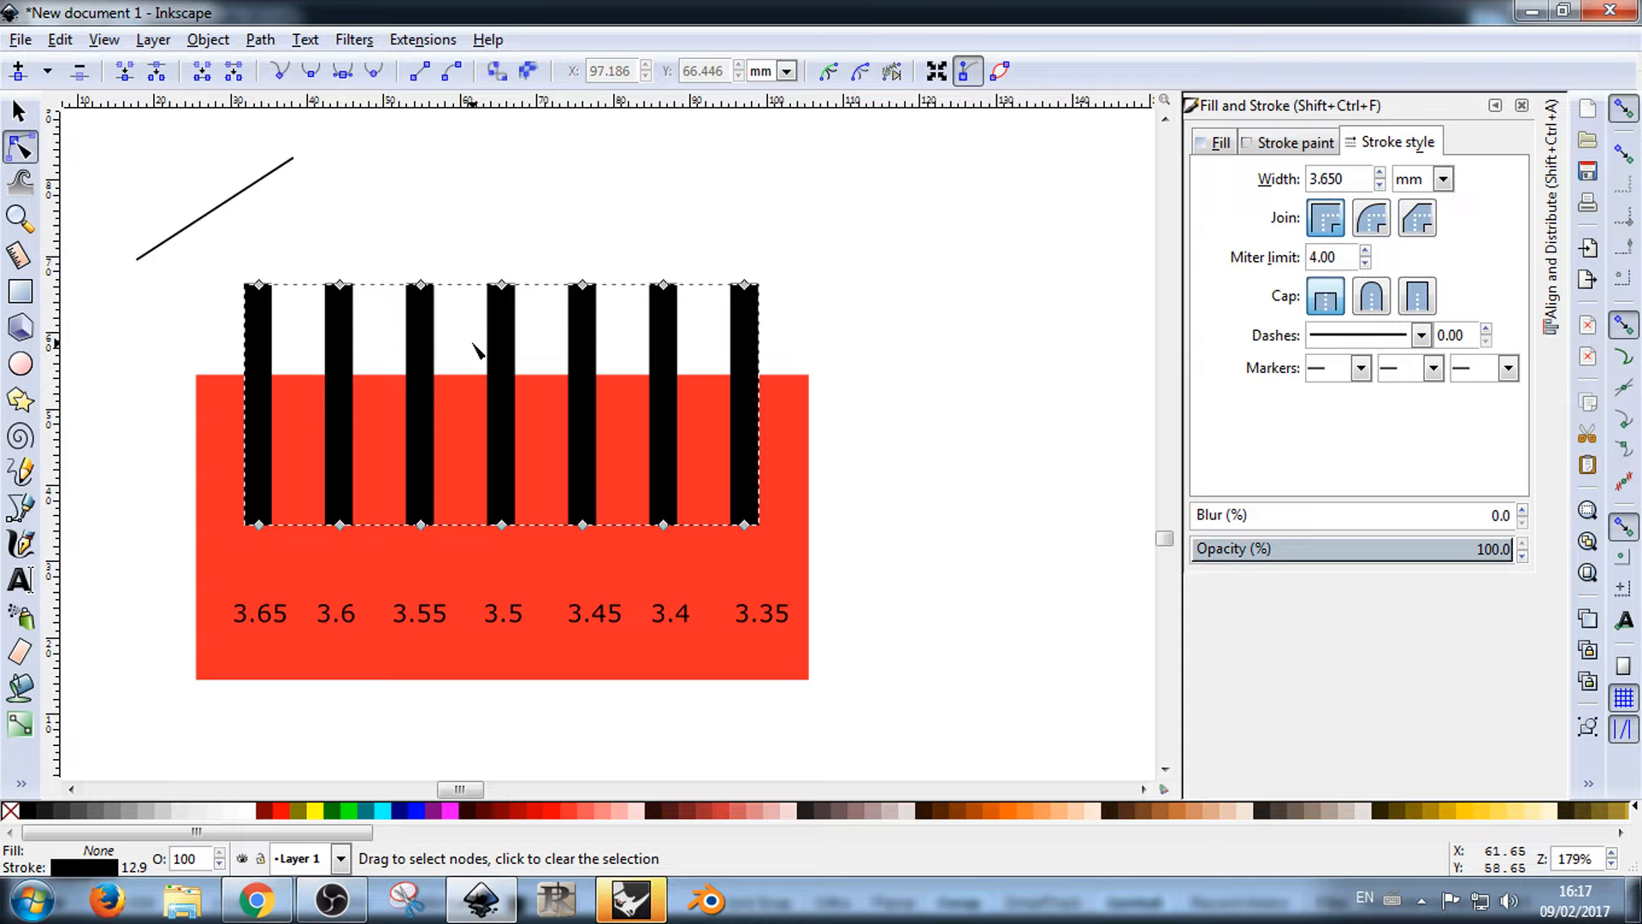
{"action": "left_click", "coordinate": [226, 41]}
{"action": "mouse_move", "coordinate": [256, 46]}
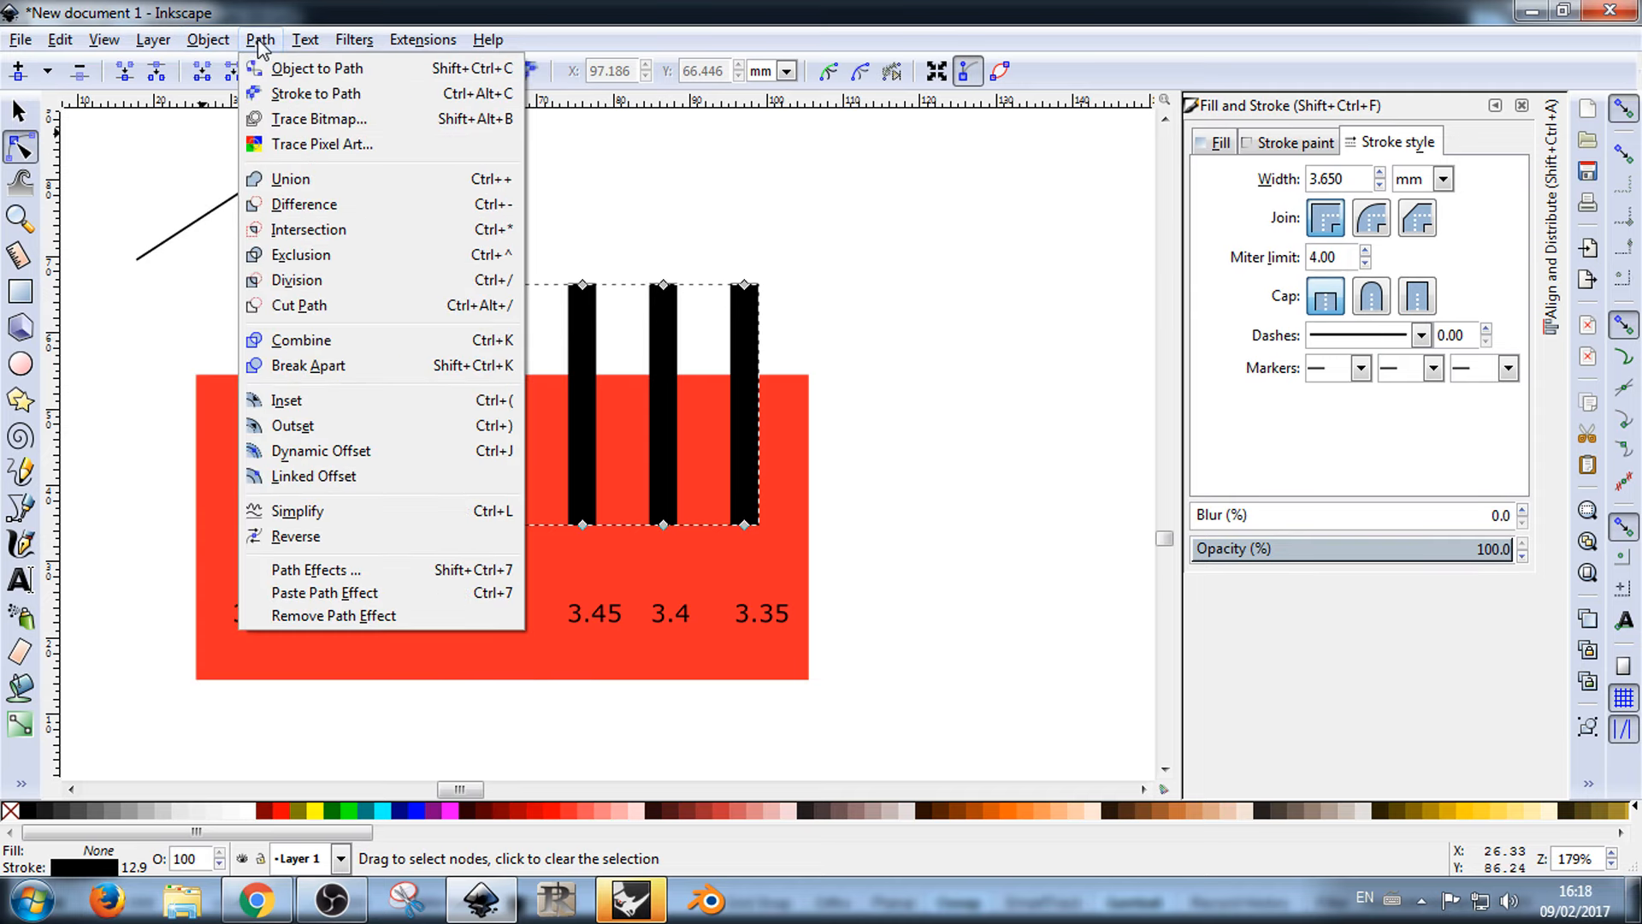
{"action": "left_click", "coordinate": [272, 94]}
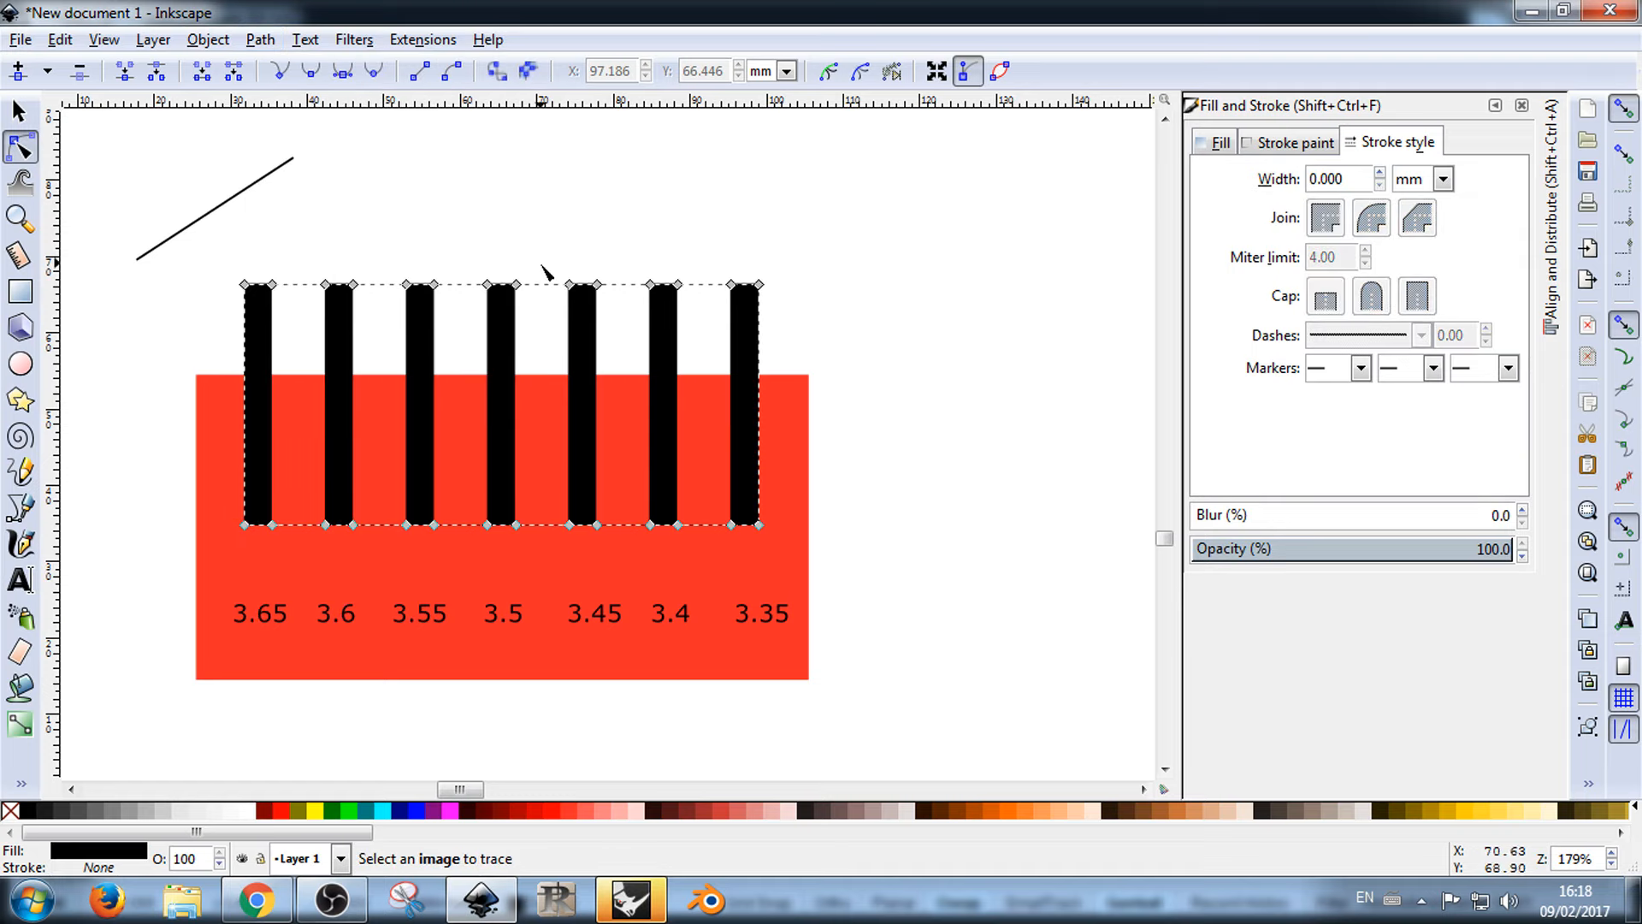
Step: Try reshaping the sixth black bar by pulling its two top corner nodes away and deleting, and undo the edits
{"action": "left_click_drag", "start_coordinate": [677, 285], "coordinate": [836, 194]}
{"action": "left_click_drag", "start_coordinate": [650, 284], "coordinate": [353, 105]}
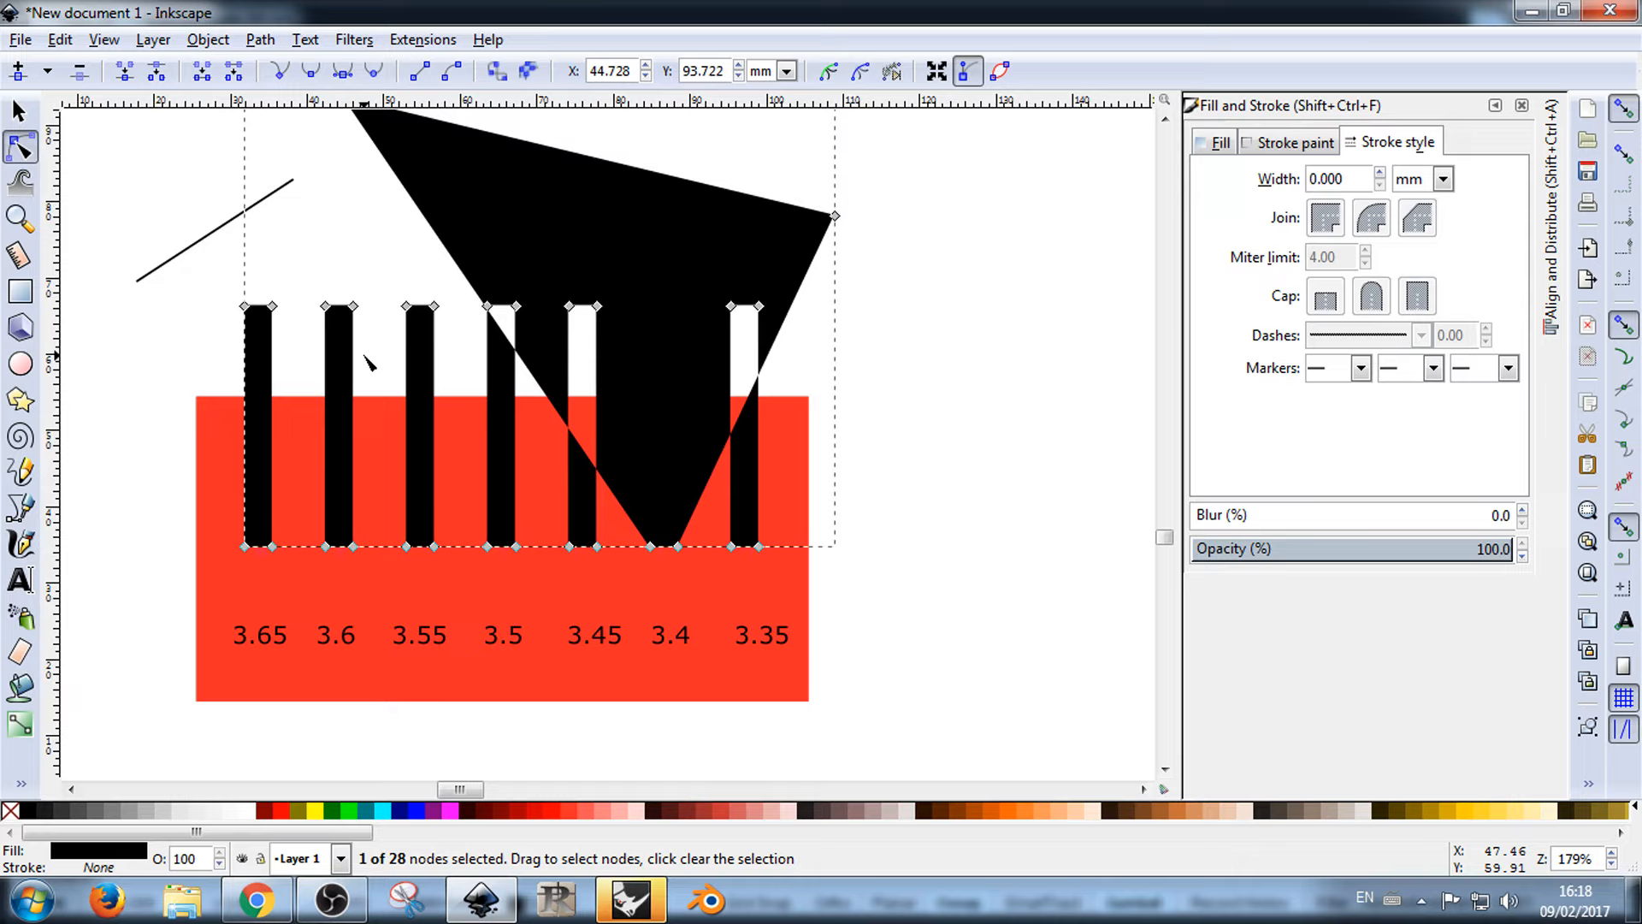
{"action": "key", "text": "Delete"}
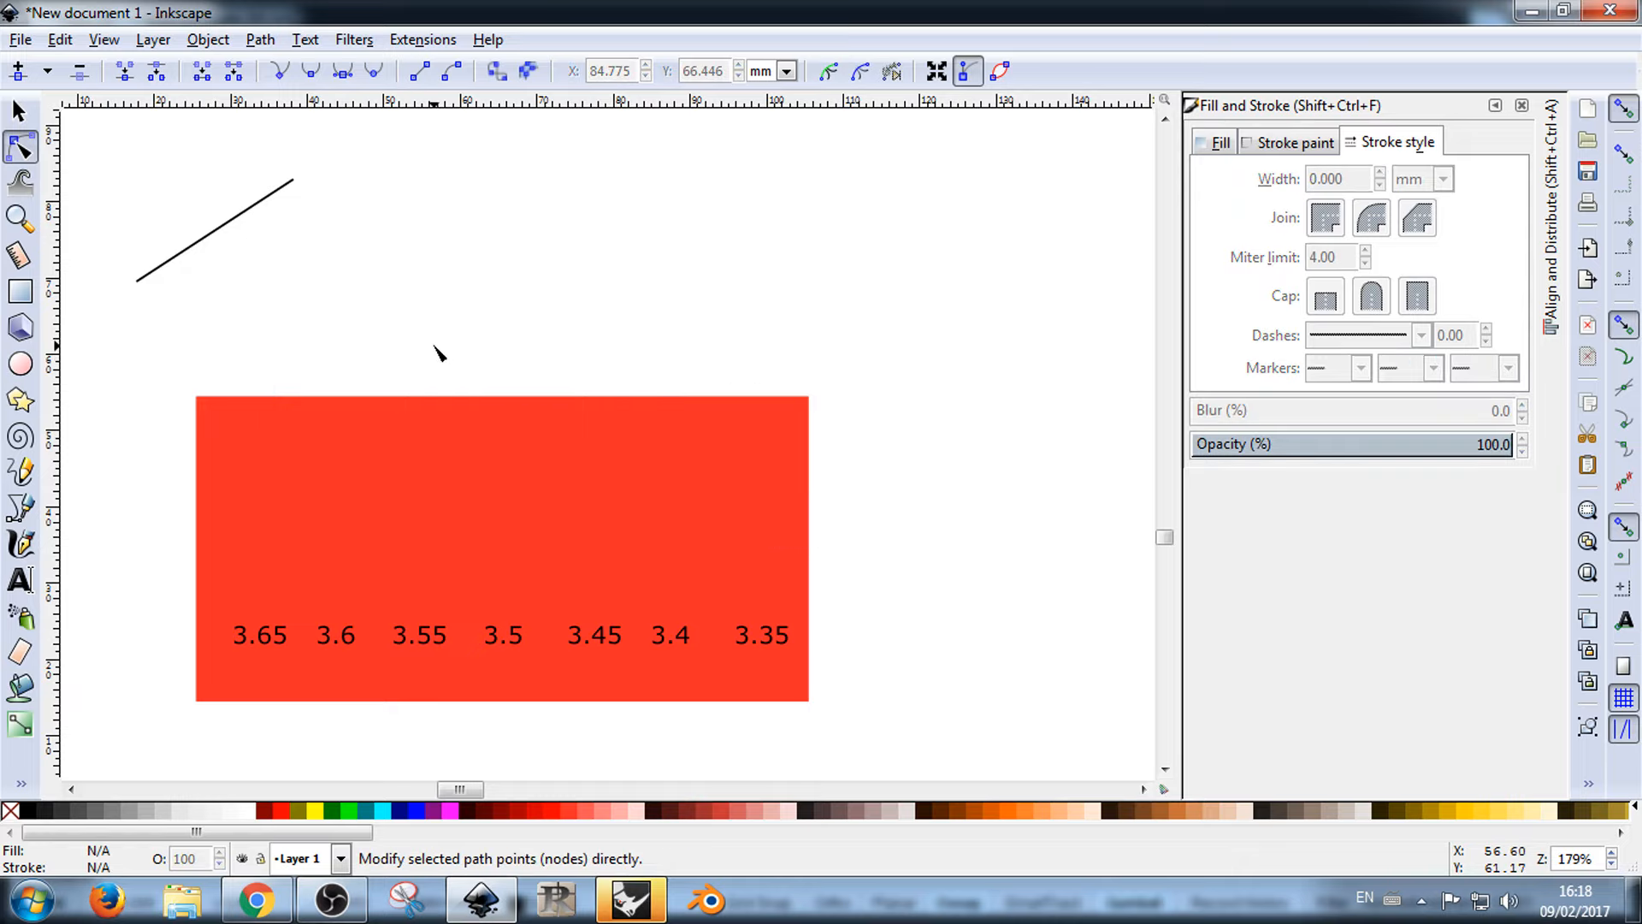
{"action": "key", "text": "ctrl+z"}
{"action": "key", "text": "ctrl+z"}
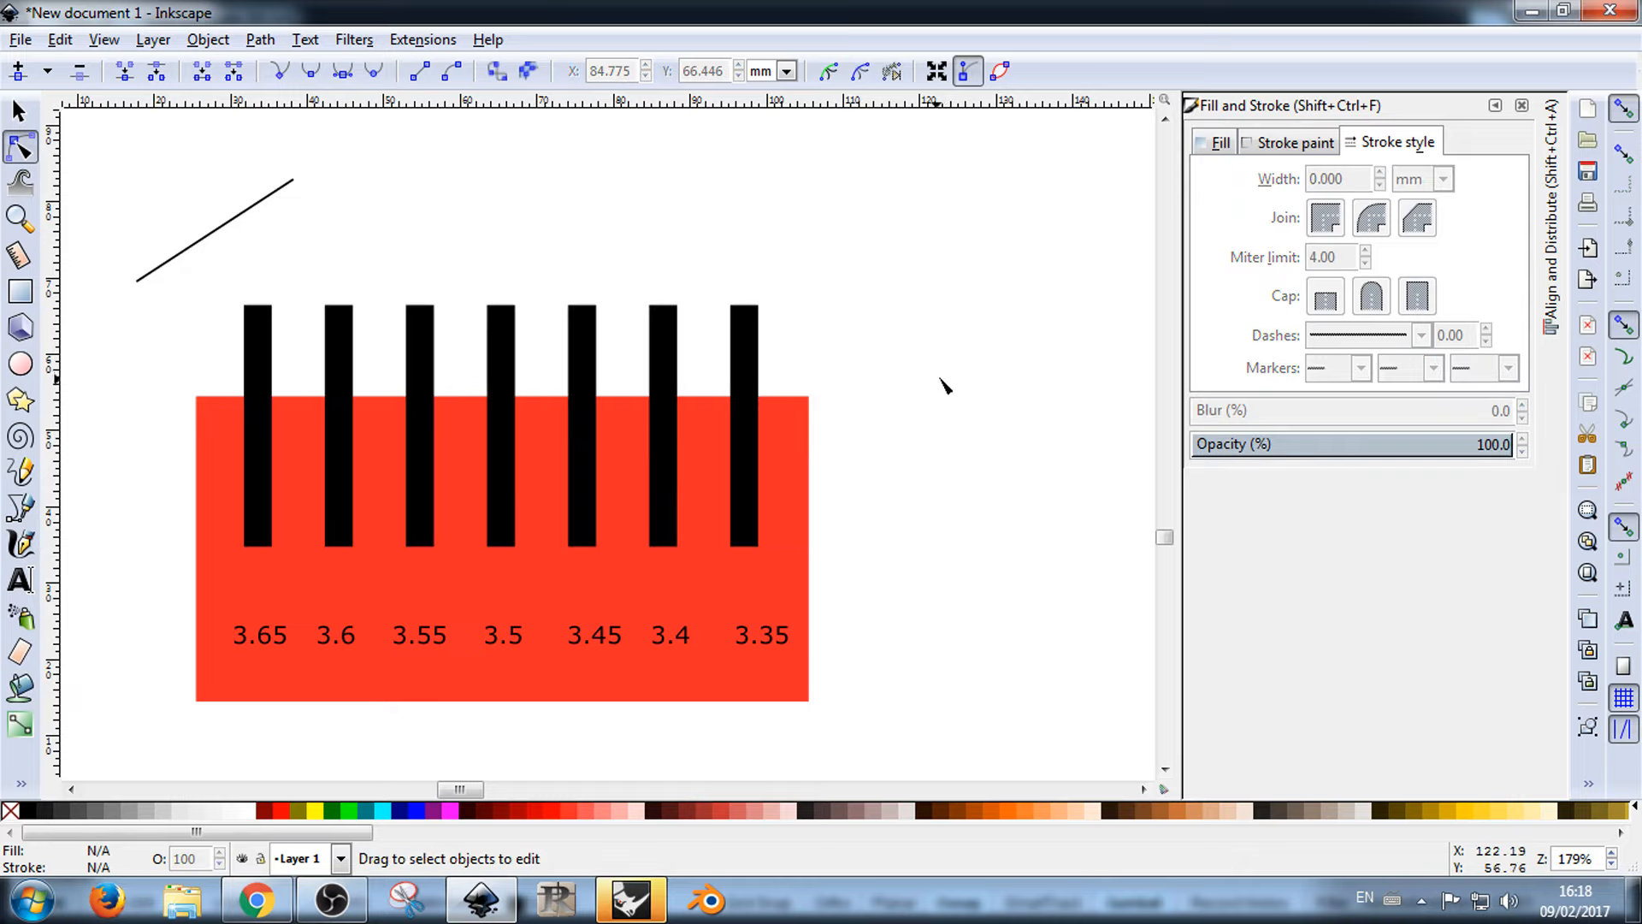
Step: Subtract the converted black bars from the red rectangle with Difference to cut the seven slots, and deselect the result
{"action": "left_click", "coordinate": [17, 111]}
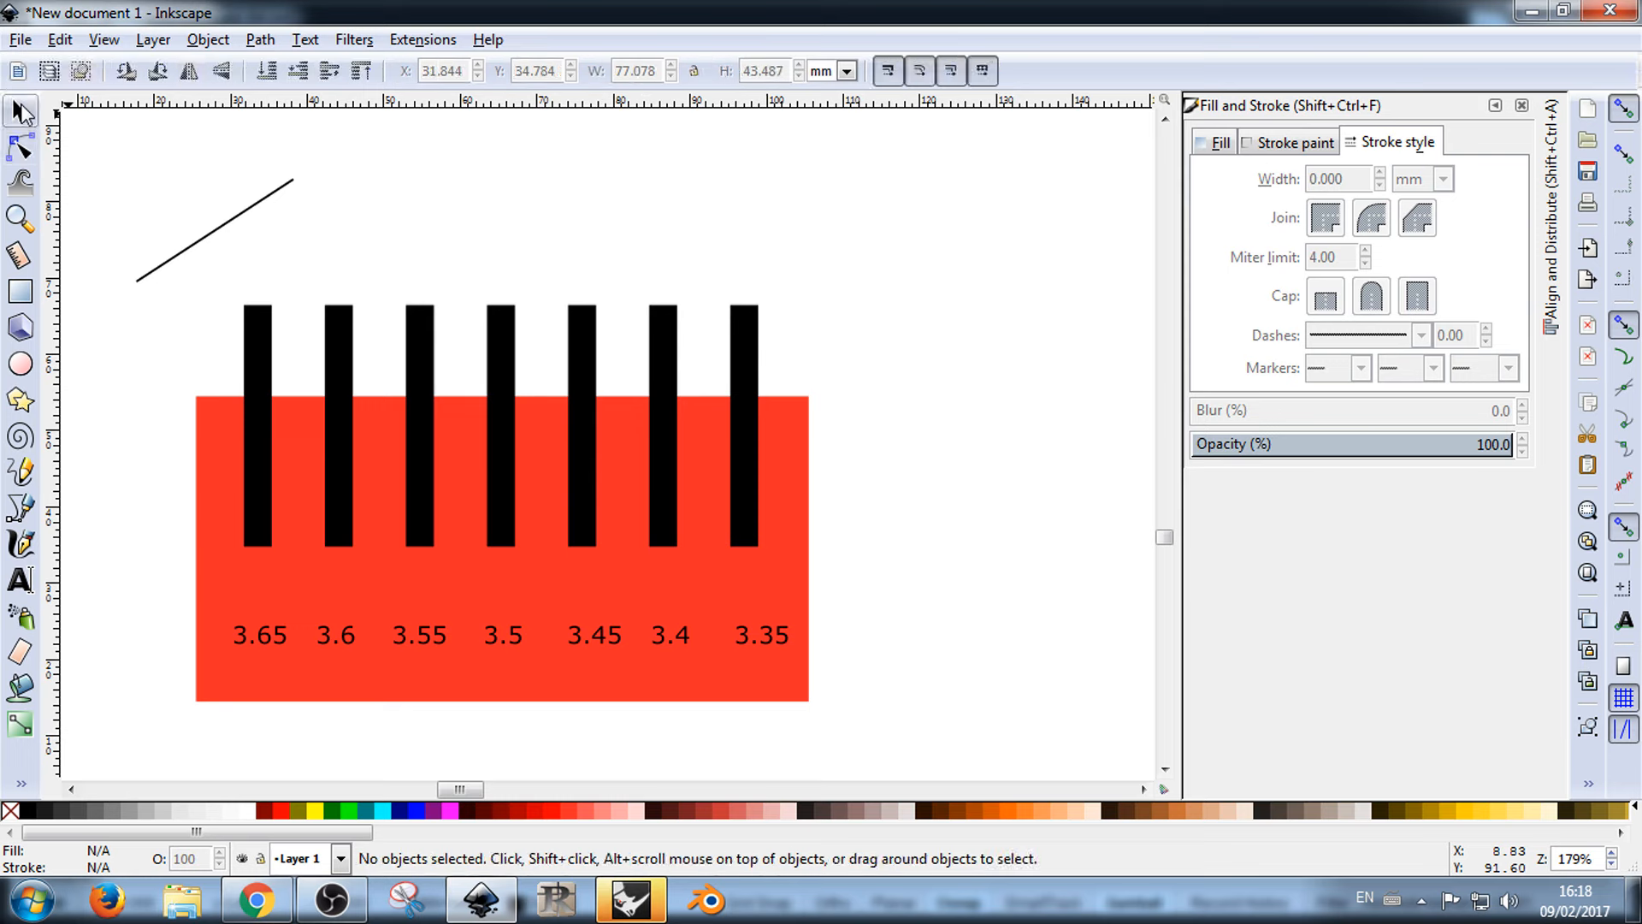
{"action": "left_click", "coordinate": [798, 405]}
{"action": "left_click", "coordinate": [752, 325], "text": "shift"}
{"action": "left_click", "coordinate": [261, 40]}
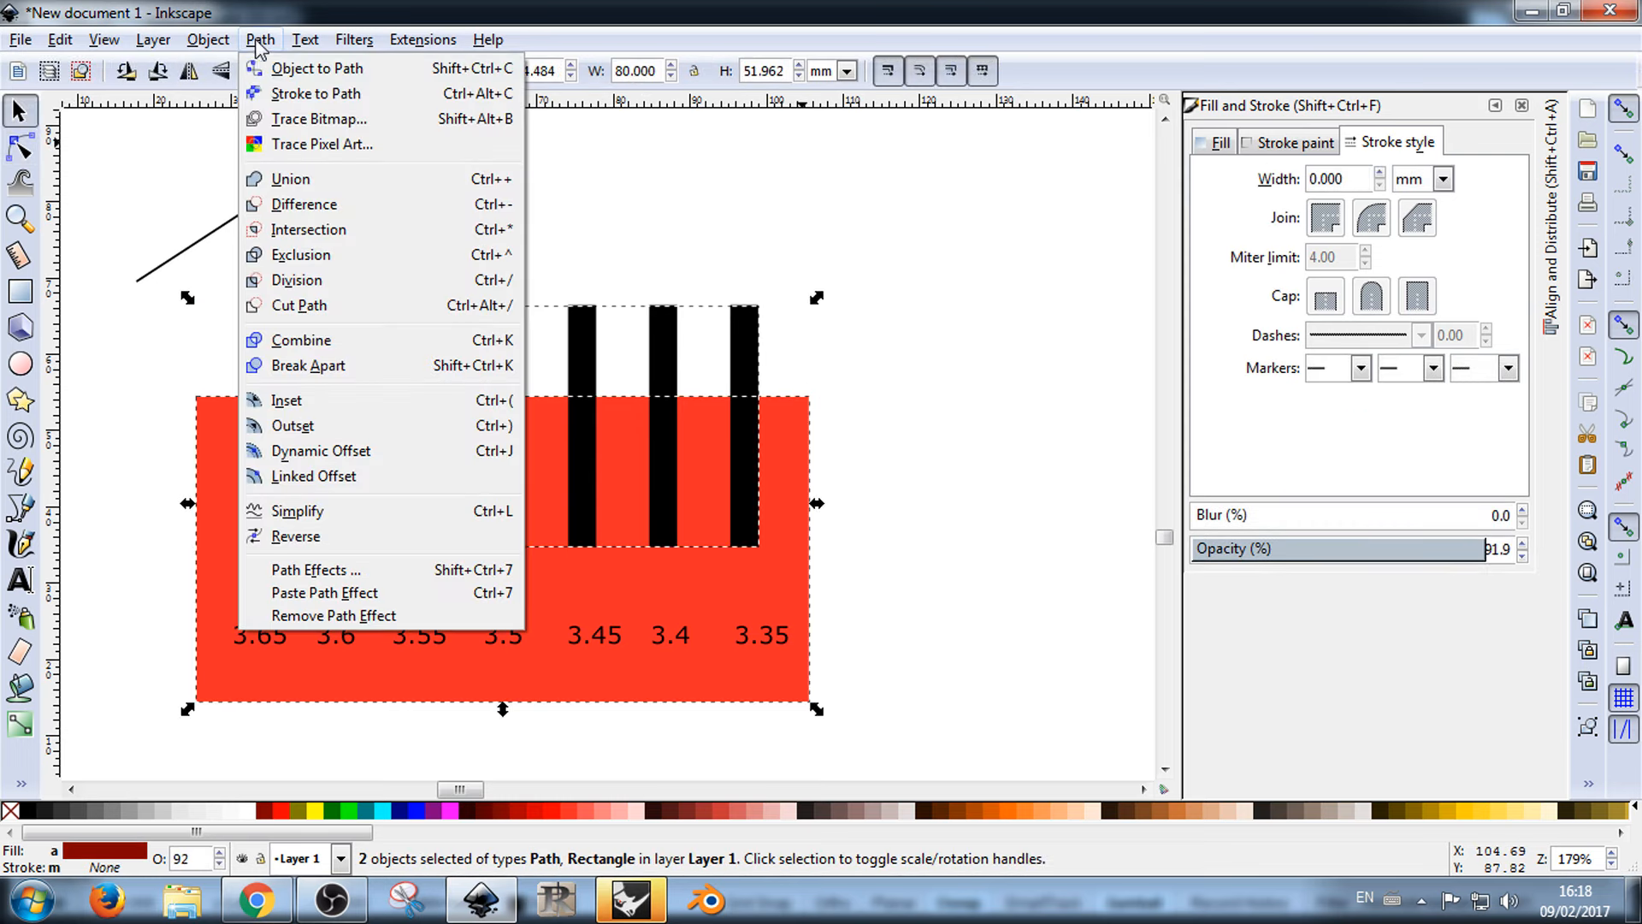
{"action": "left_click", "coordinate": [318, 202]}
{"action": "left_click", "coordinate": [1055, 301]}
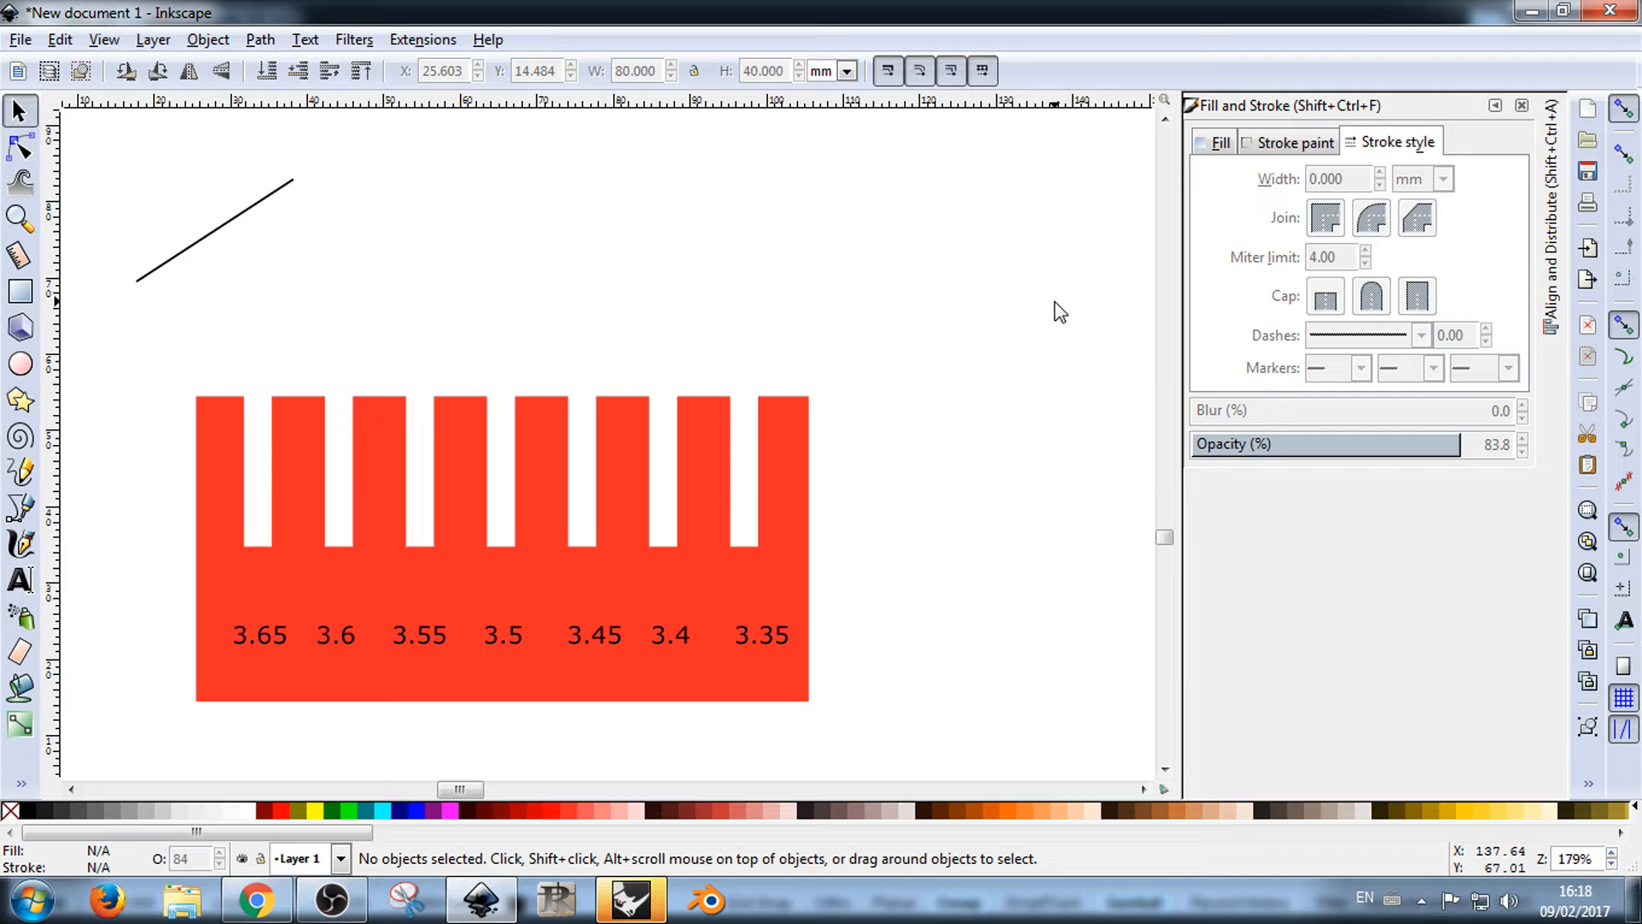
Step: Try moving the sixth slot's lower corner node inward on the red piece, and return the node to its original corner
{"action": "double_click", "coordinate": [693, 441]}
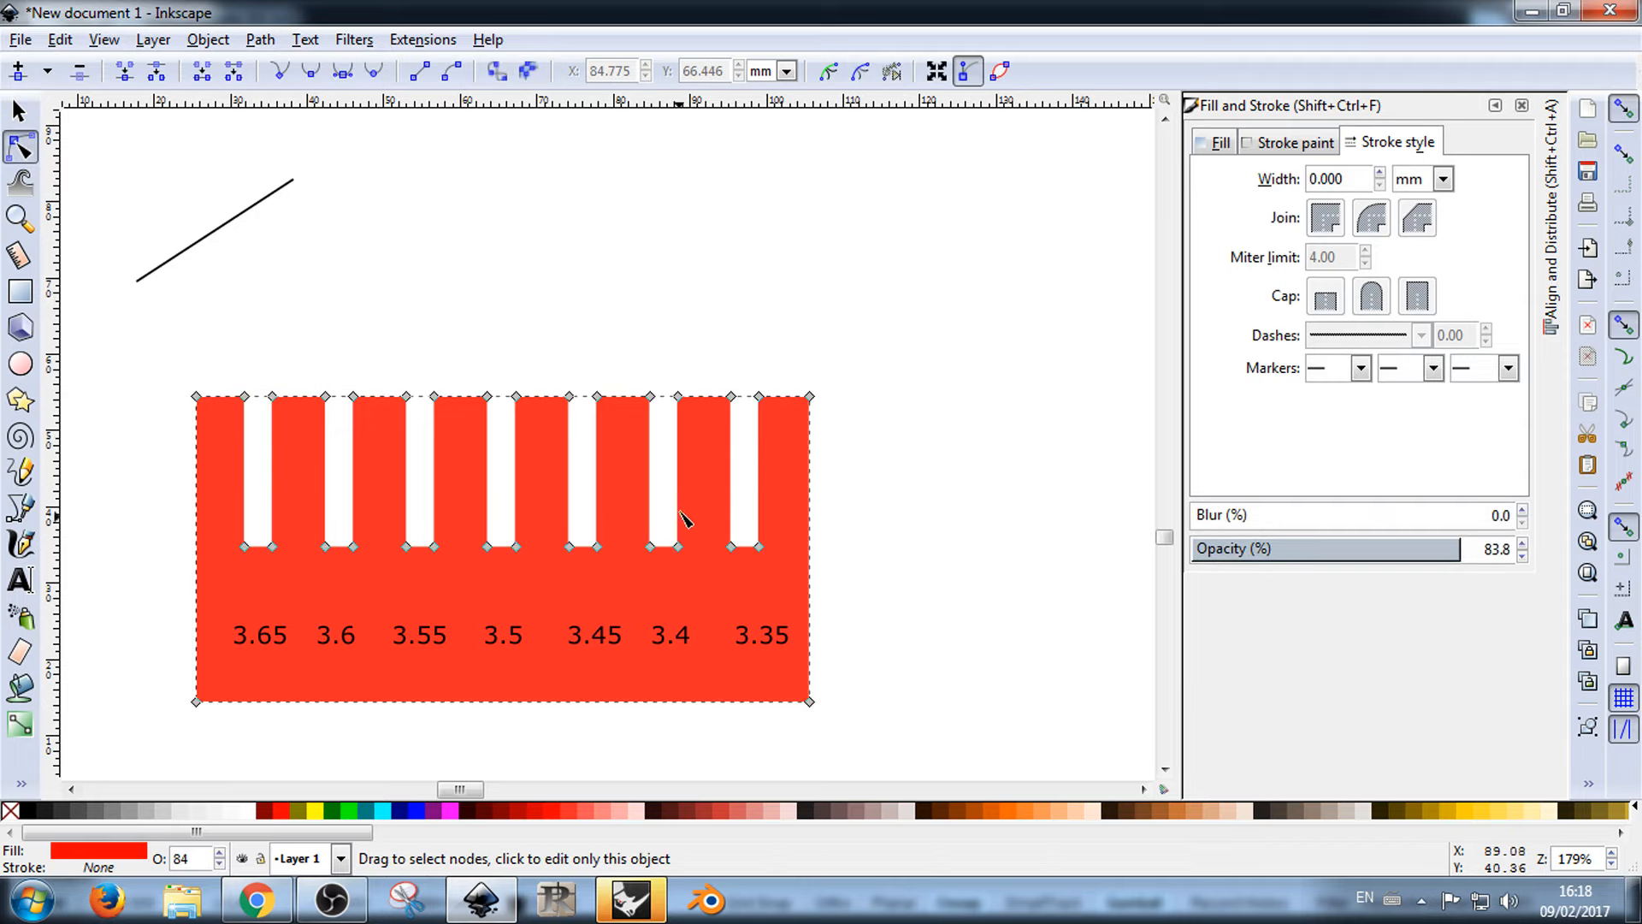
{"action": "left_click_drag", "start_coordinate": [677, 546], "coordinate": [718, 472]}
{"action": "left_click_drag", "start_coordinate": [767, 569], "coordinate": [660, 552]}
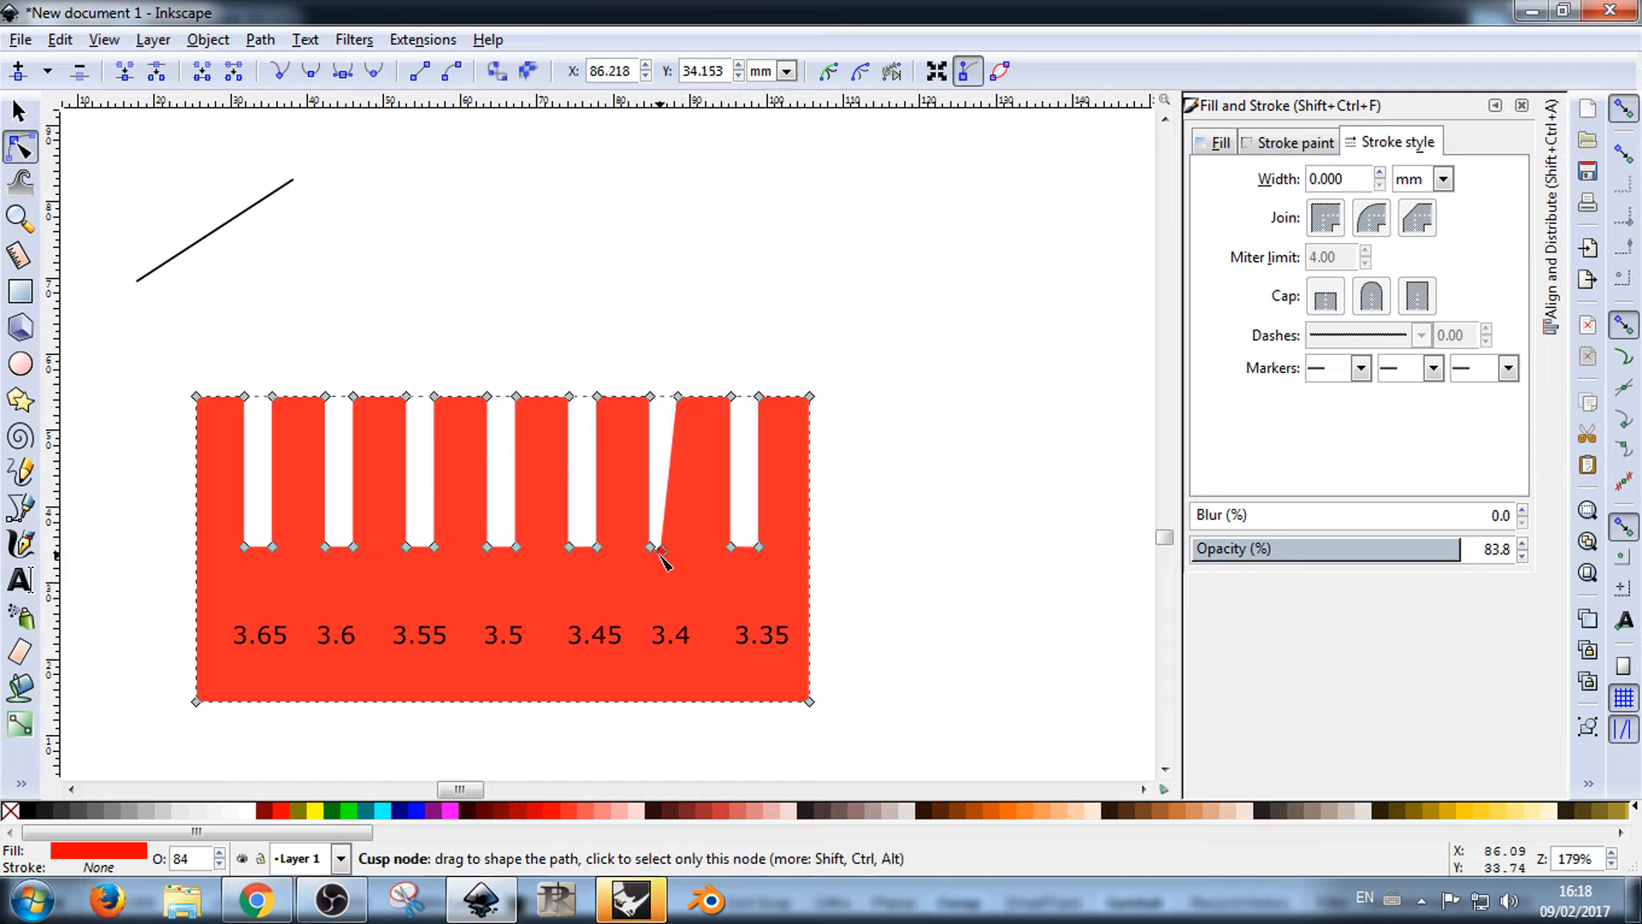
{"action": "left_click_drag", "start_coordinate": [659, 553], "coordinate": [677, 547]}
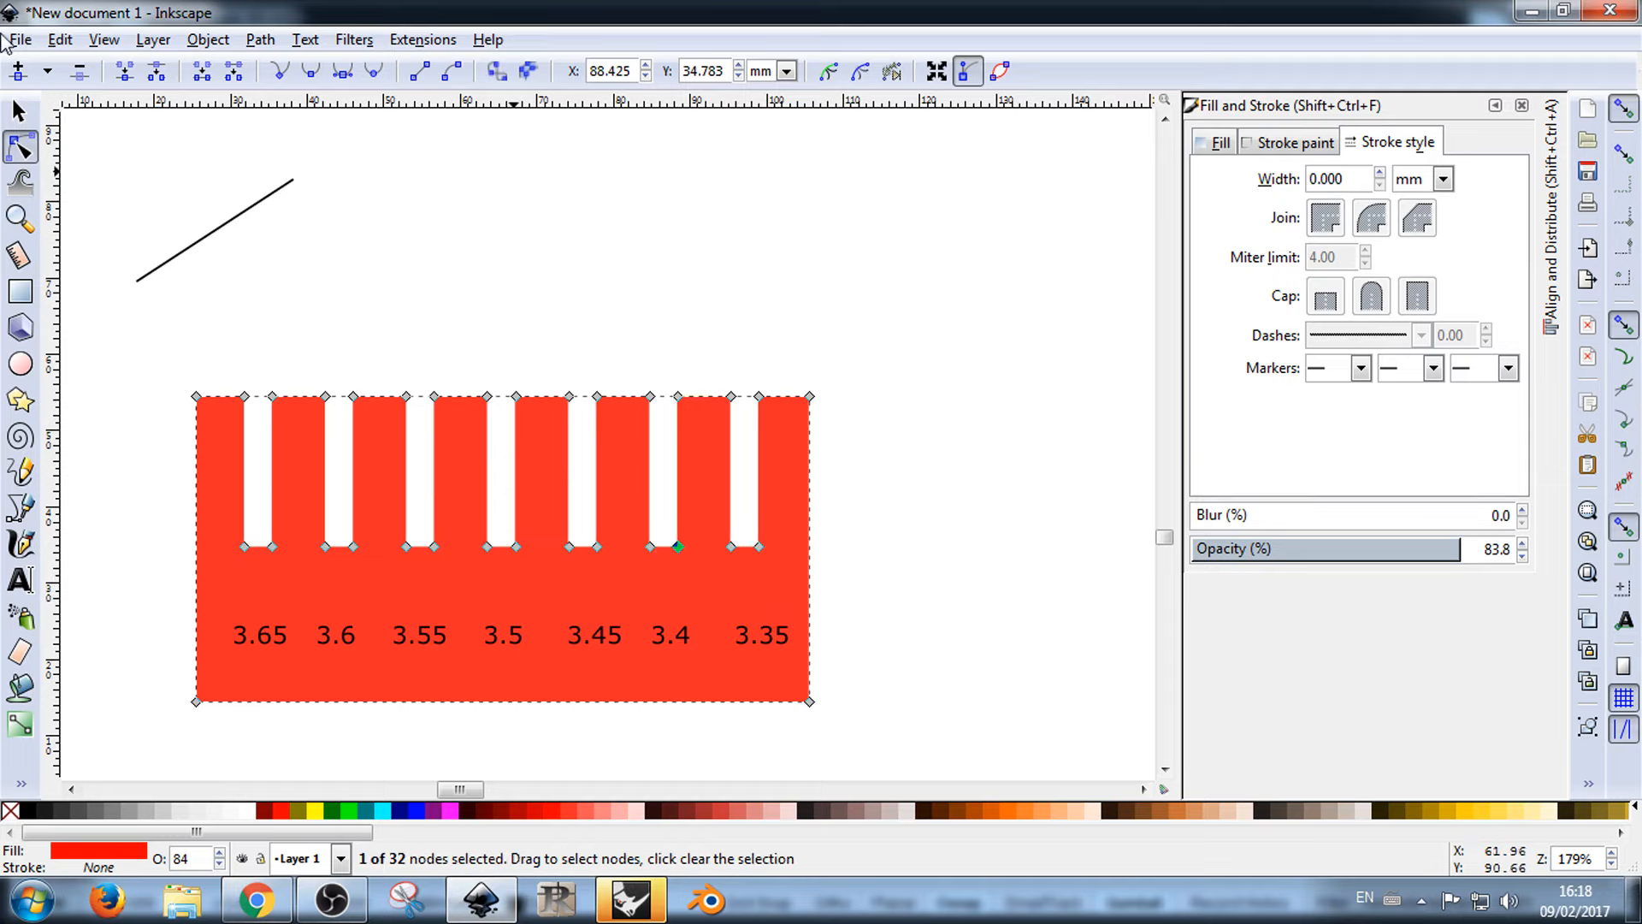
Step: Leave node editing and delete the leftover diagonal black line above the red piece
{"action": "left_click", "coordinate": [19, 111]}
{"action": "left_click", "coordinate": [503, 276]}
{"action": "left_click", "coordinate": [287, 184]}
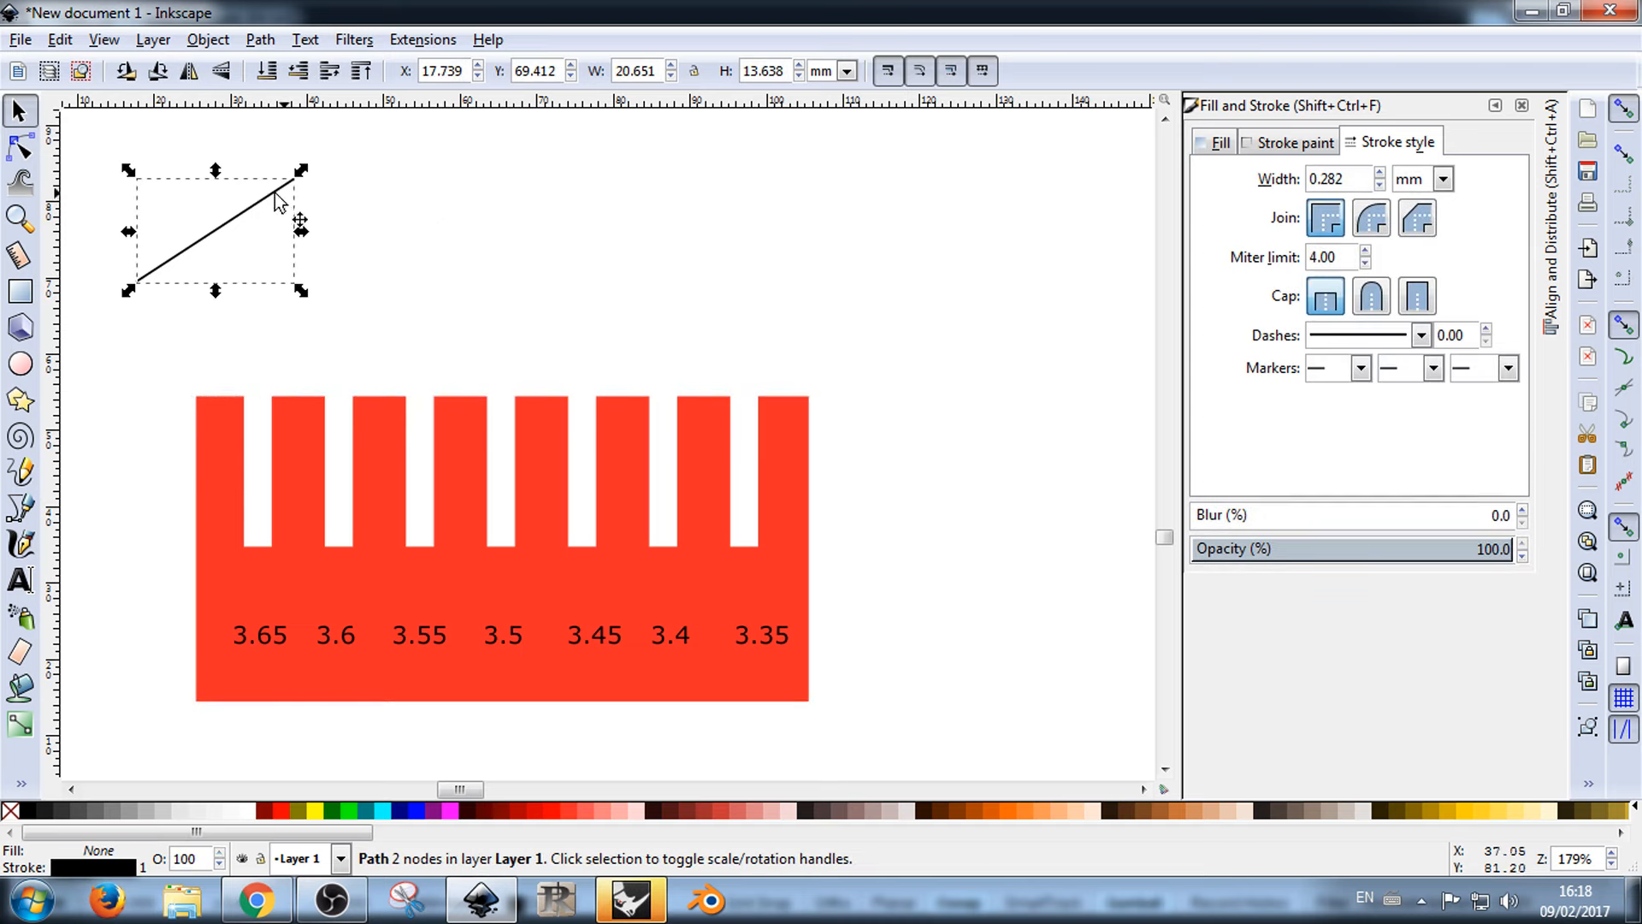
{"action": "key", "text": "Delete"}
Step: Check the slot-width labels individually and the whole slotted piece with its labels as a group, leaving everything deselected
{"action": "left_click", "coordinate": [274, 640]}
{"action": "left_click", "coordinate": [338, 637]}
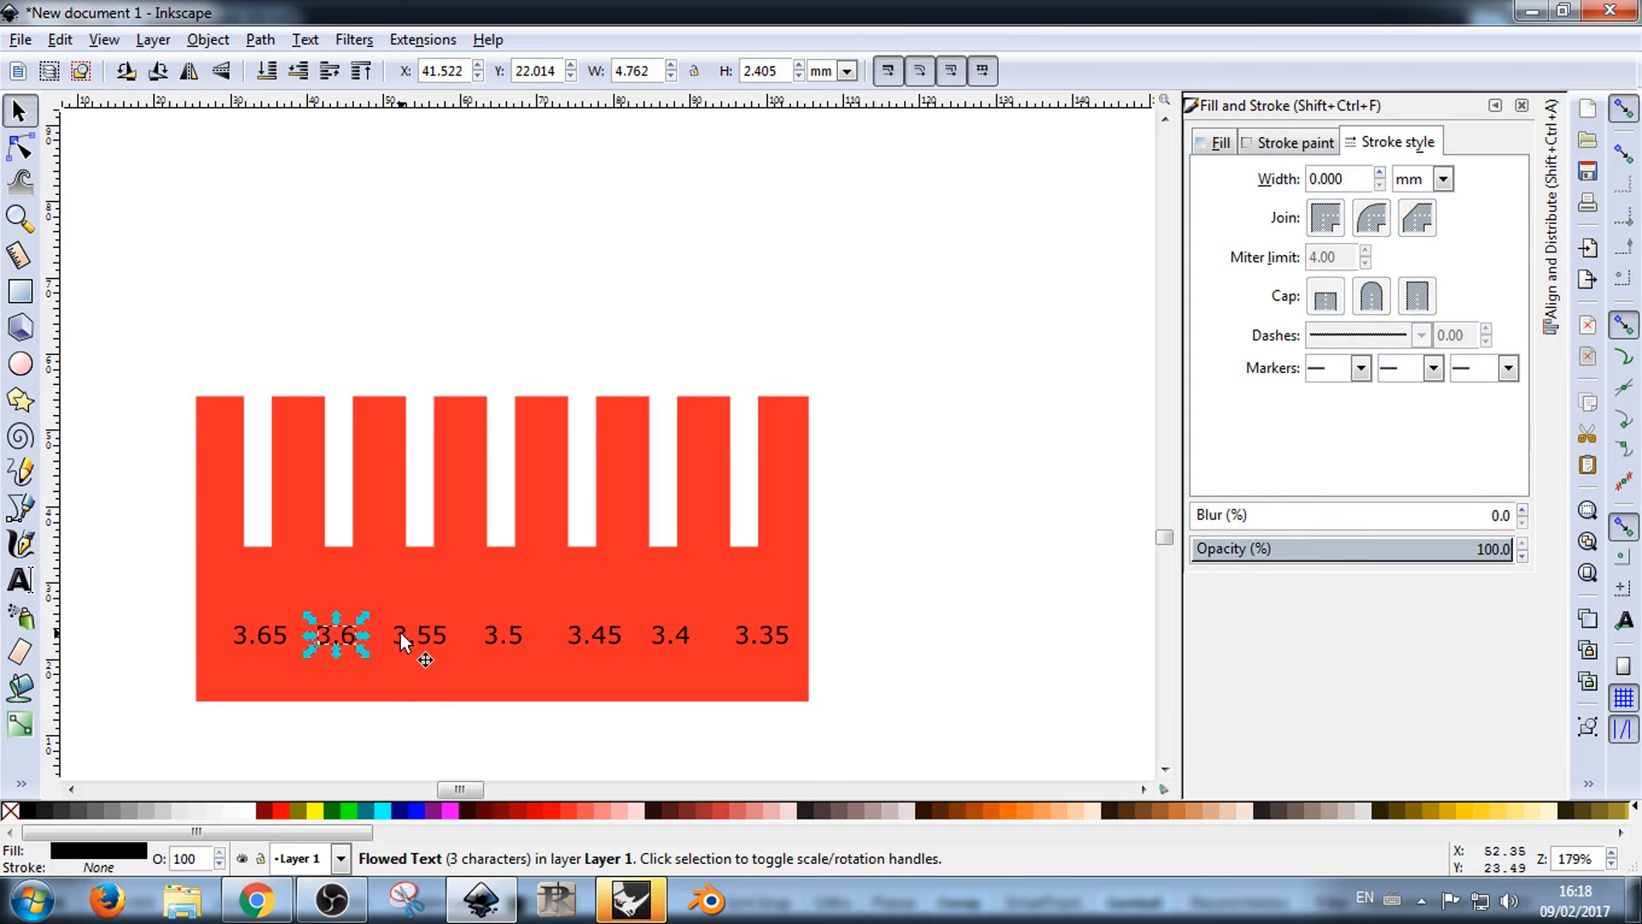
{"action": "left_click", "coordinate": [423, 637]}
{"action": "left_click", "coordinate": [498, 632]}
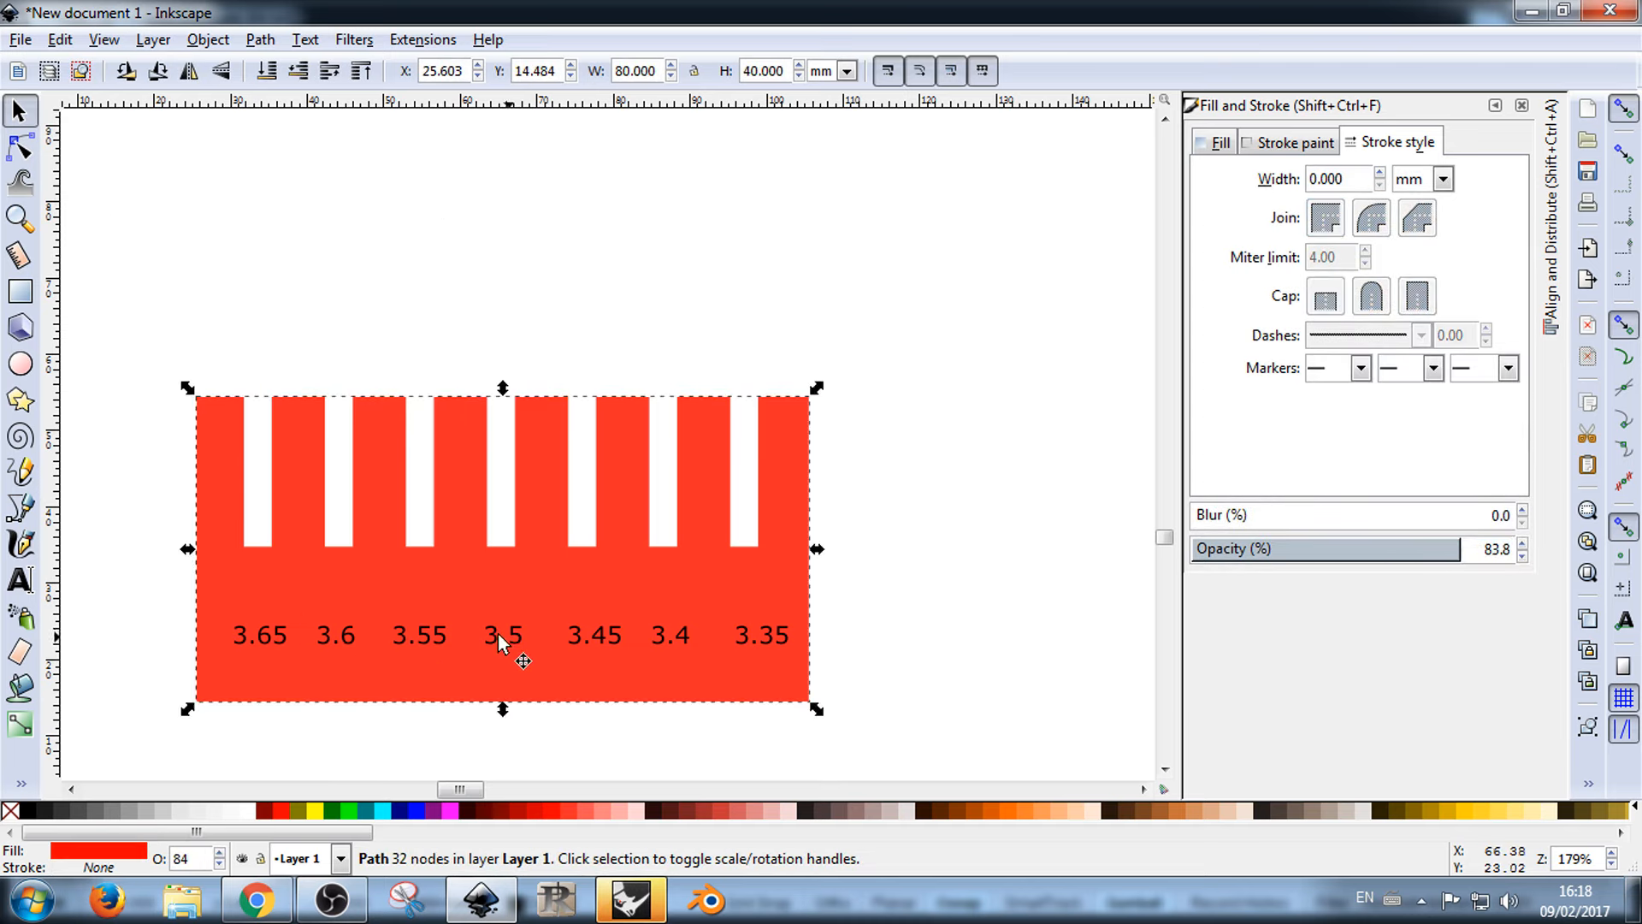
{"action": "left_click", "coordinate": [672, 638]}
{"action": "left_click", "coordinate": [761, 640]}
{"action": "left_click", "coordinate": [884, 668]}
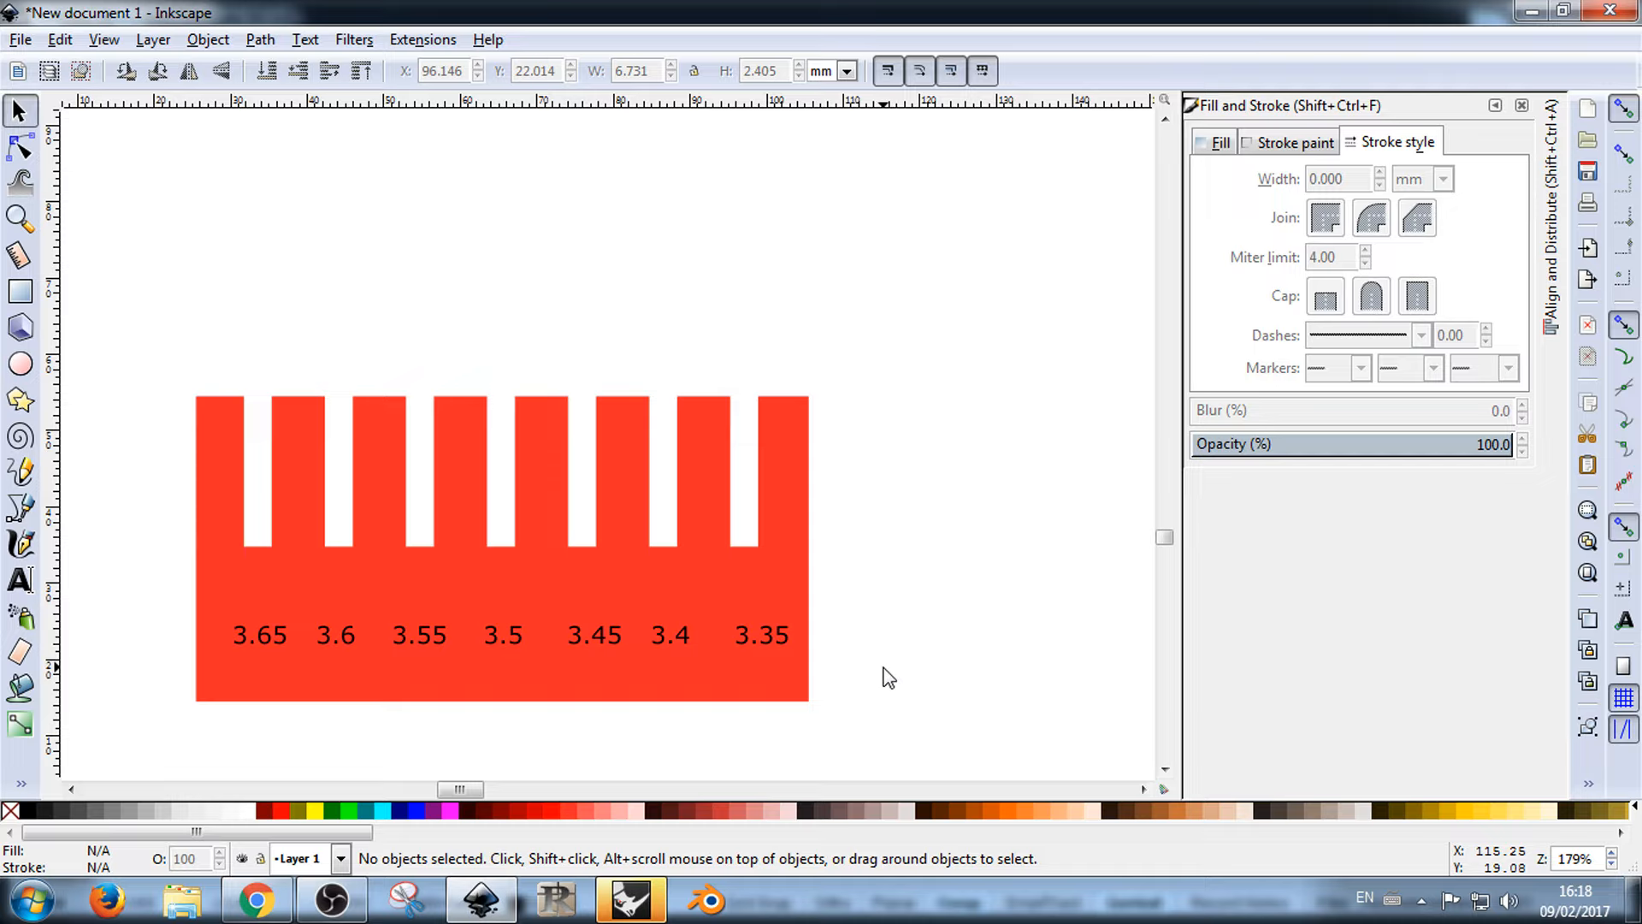
{"action": "scroll", "coordinate": [378, 439], "scroll_direction": "down", "scroll_amount": 3, "text": "ctrl"}
{"action": "left_click_drag", "start_coordinate": [587, 329], "coordinate": [278, 604]}
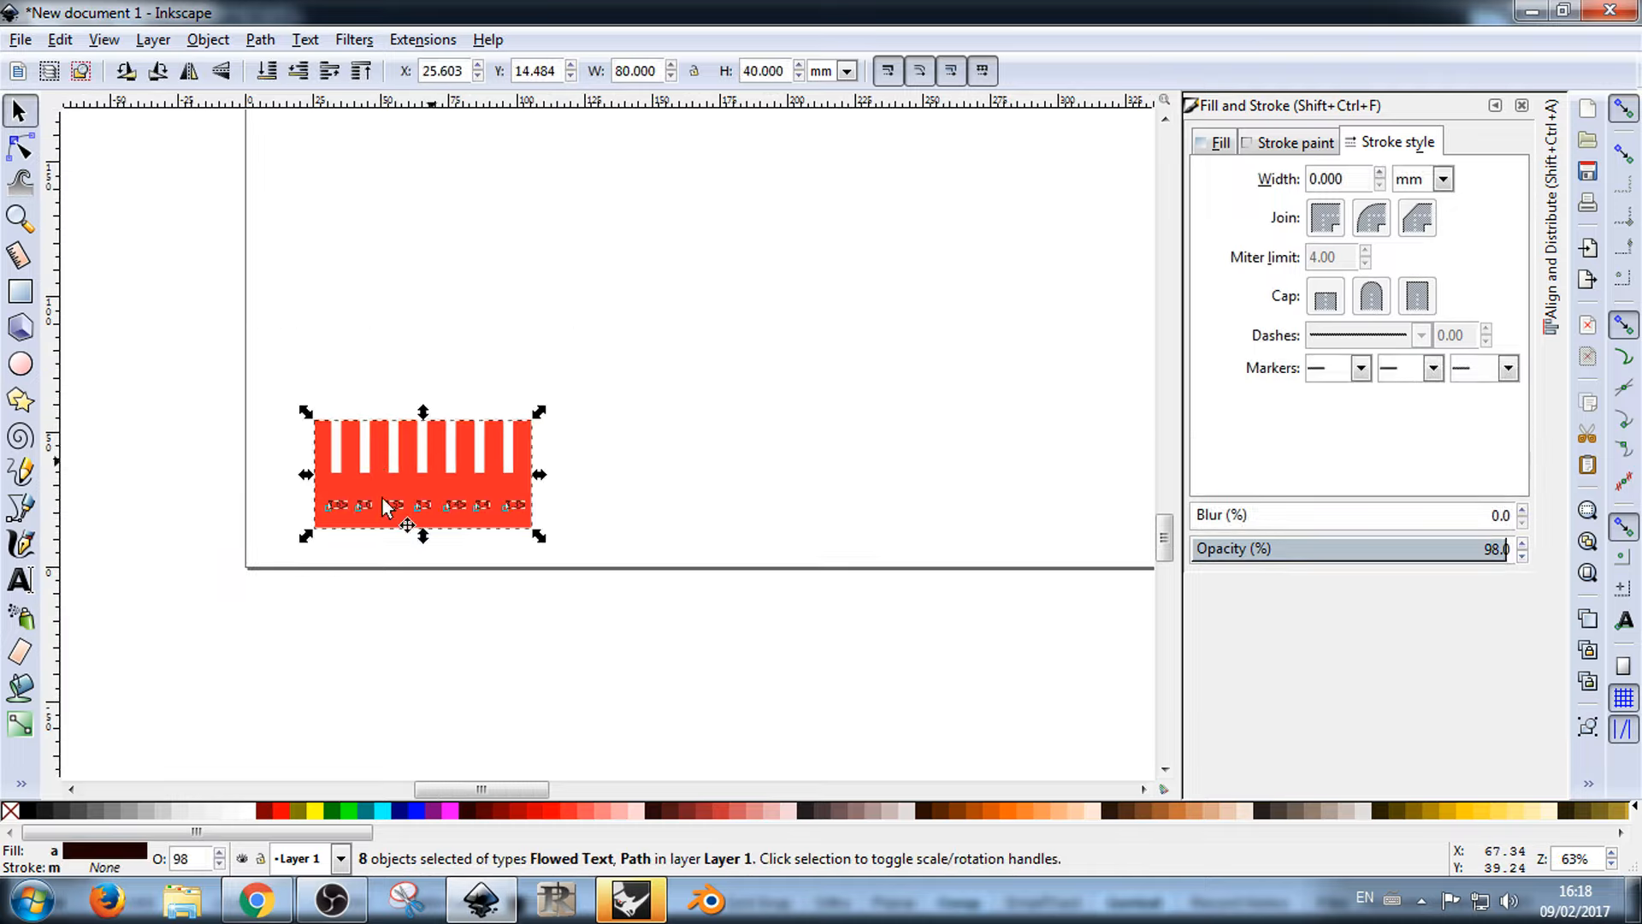
{"action": "left_click", "coordinate": [709, 410]}
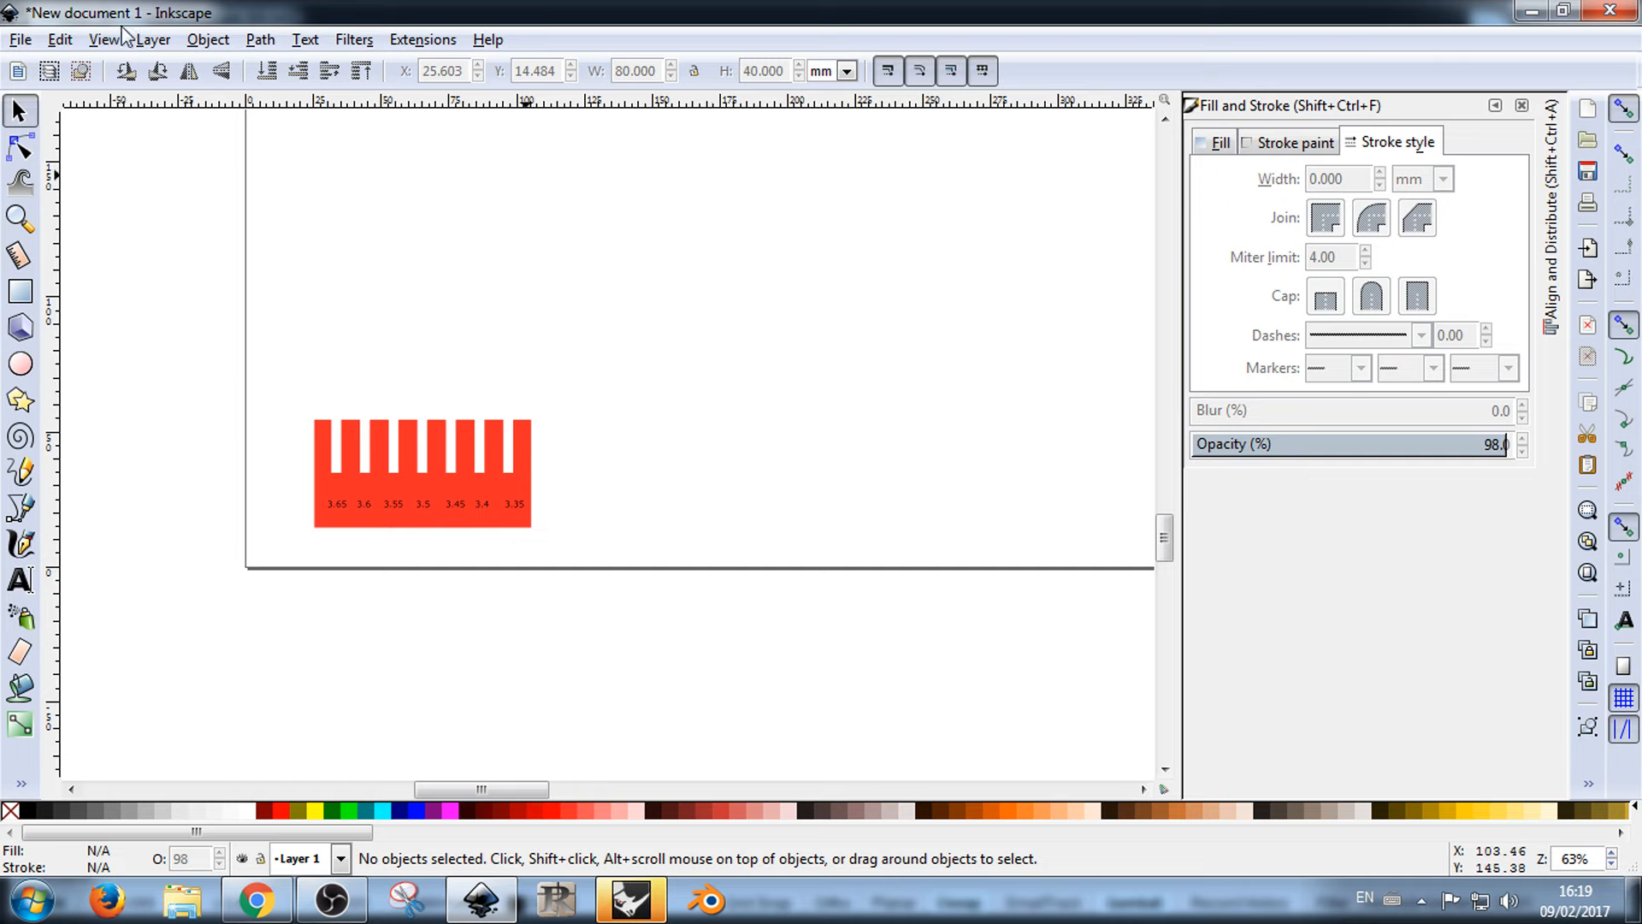
Step: Open the XML Editor for the document and select the svg:defs node in its tree
{"action": "left_click", "coordinate": [261, 40]}
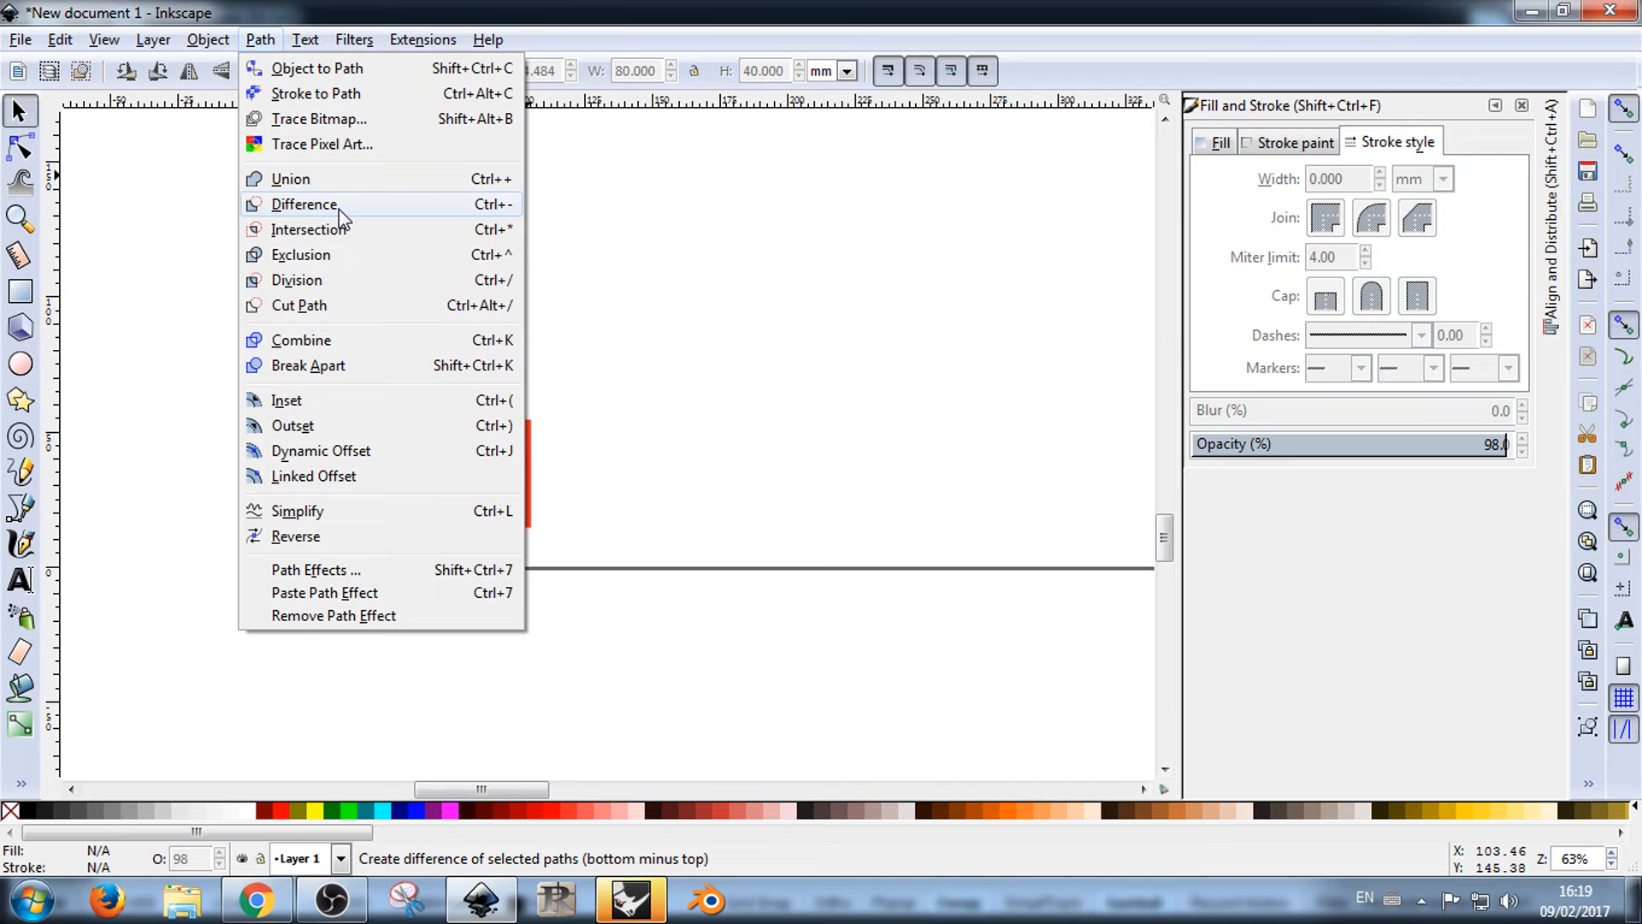
{"action": "mouse_move", "coordinate": [212, 34]}
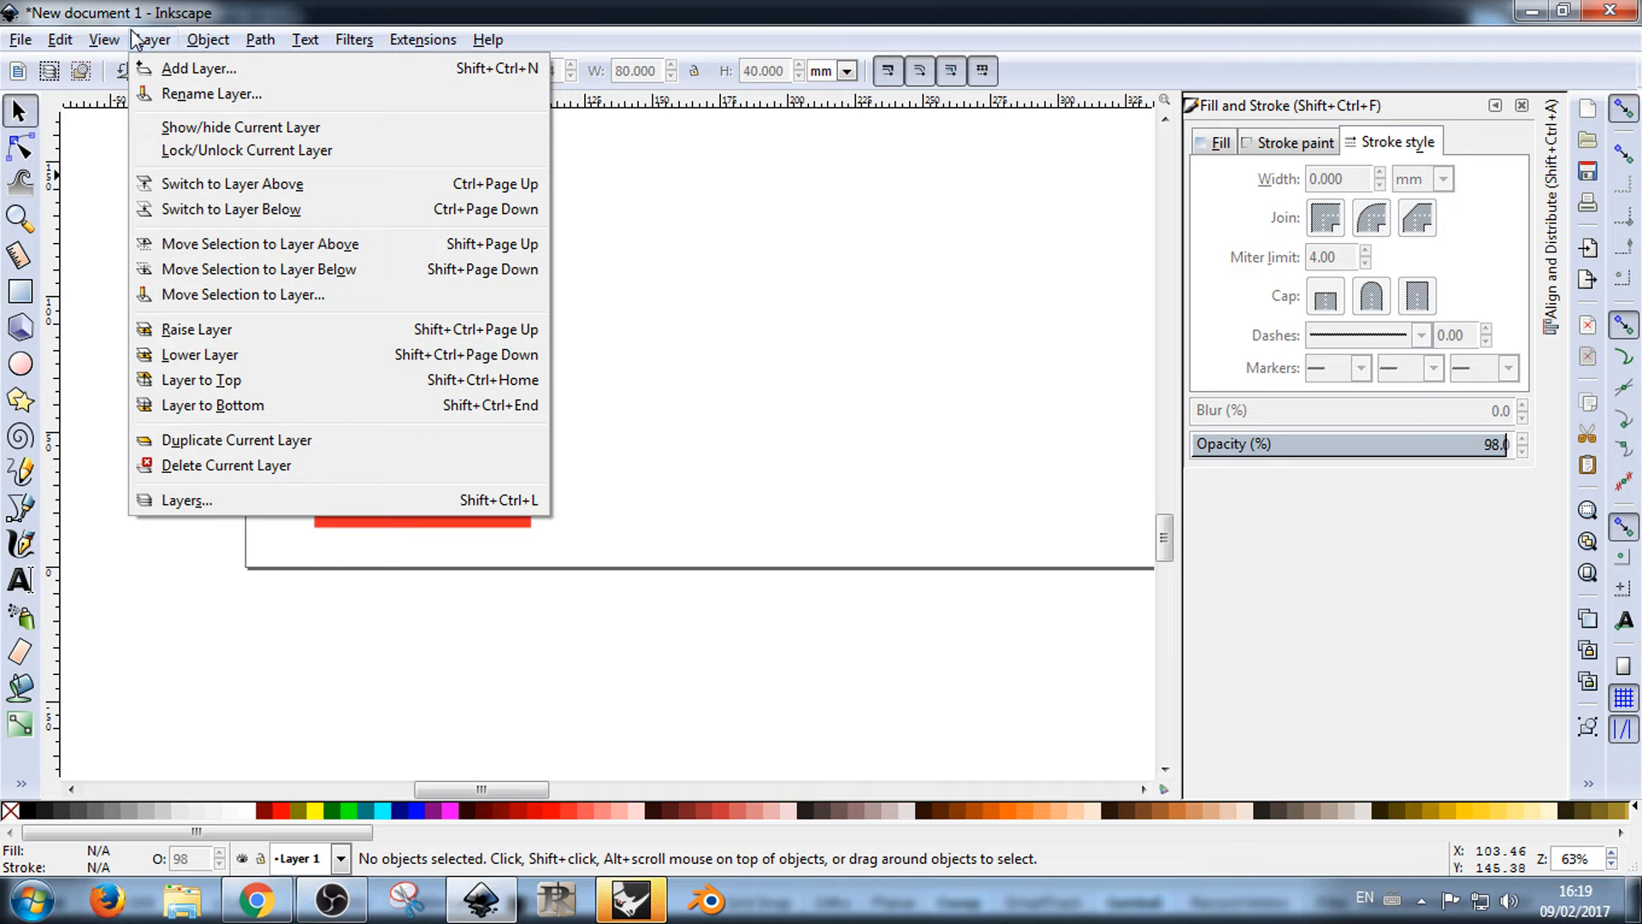
{"action": "mouse_move", "coordinate": [123, 38]}
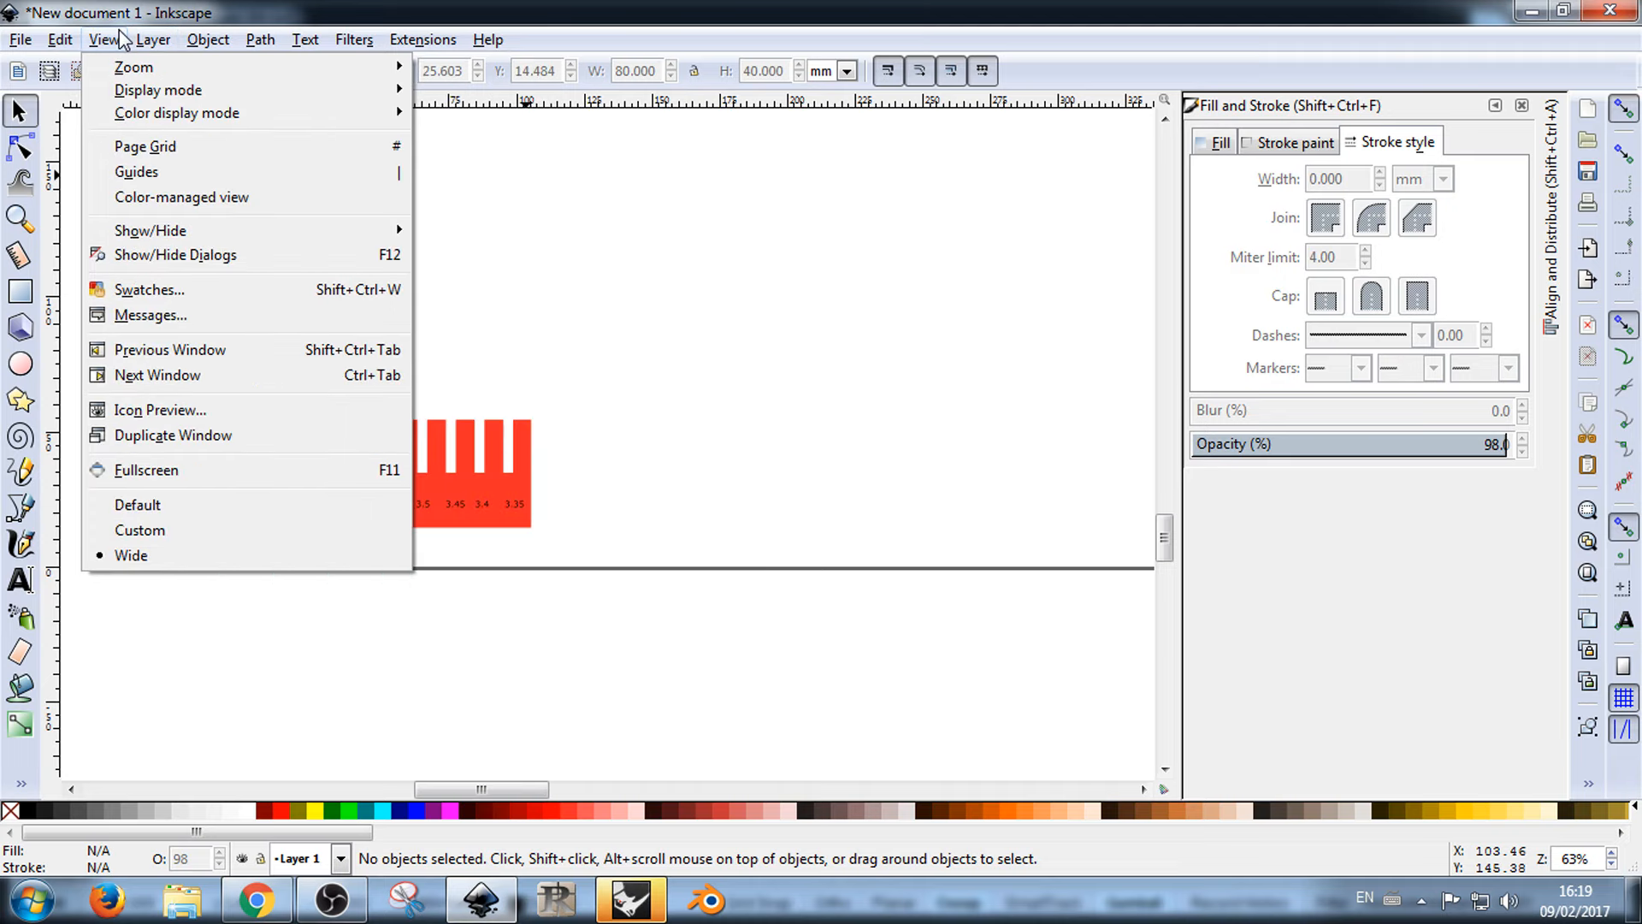
{"action": "mouse_move", "coordinate": [60, 39]}
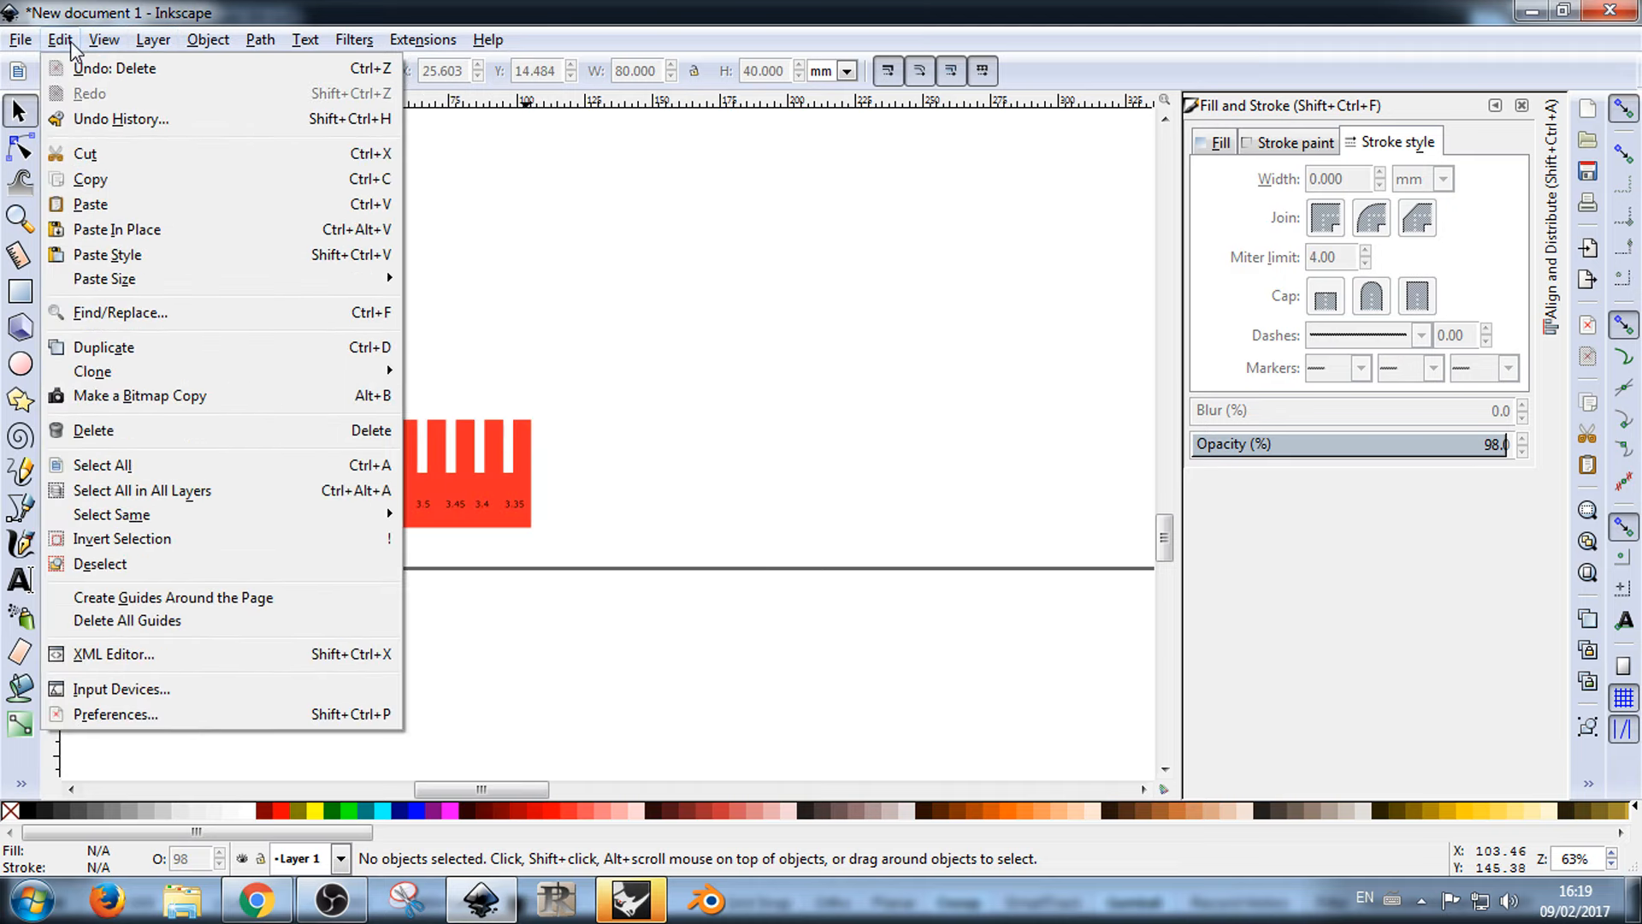
{"action": "left_click", "coordinate": [115, 655]}
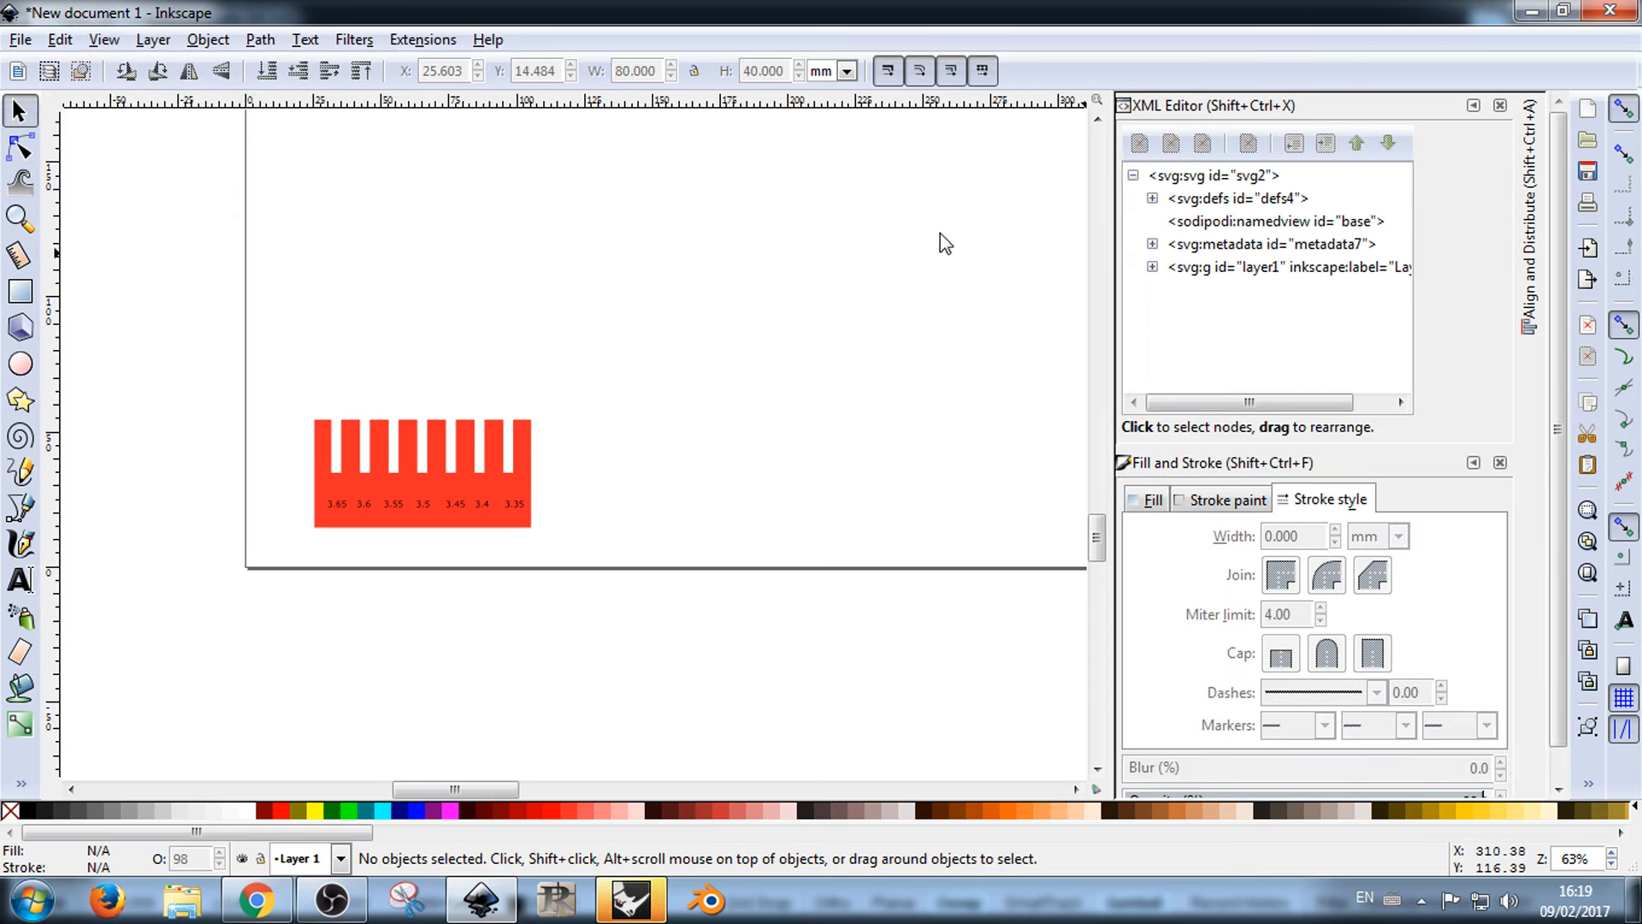
{"action": "left_click", "coordinate": [1224, 207]}
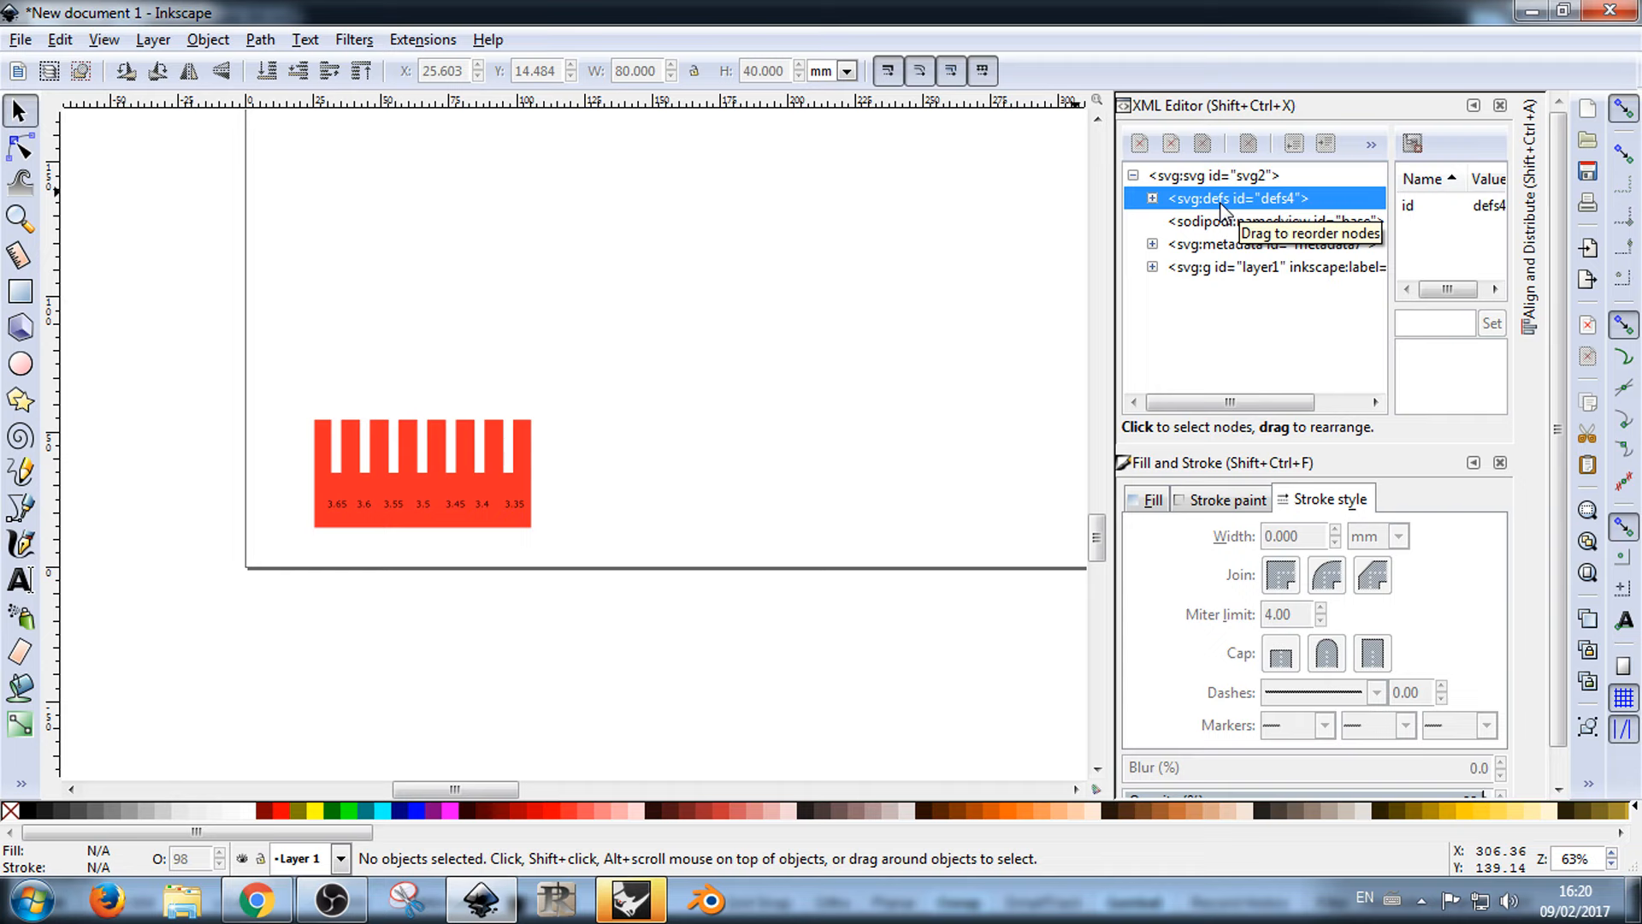
Step: Select the slotted red piece and widen the XML Editor so its node tree and attribute values can be read
{"action": "left_click", "coordinate": [479, 458]}
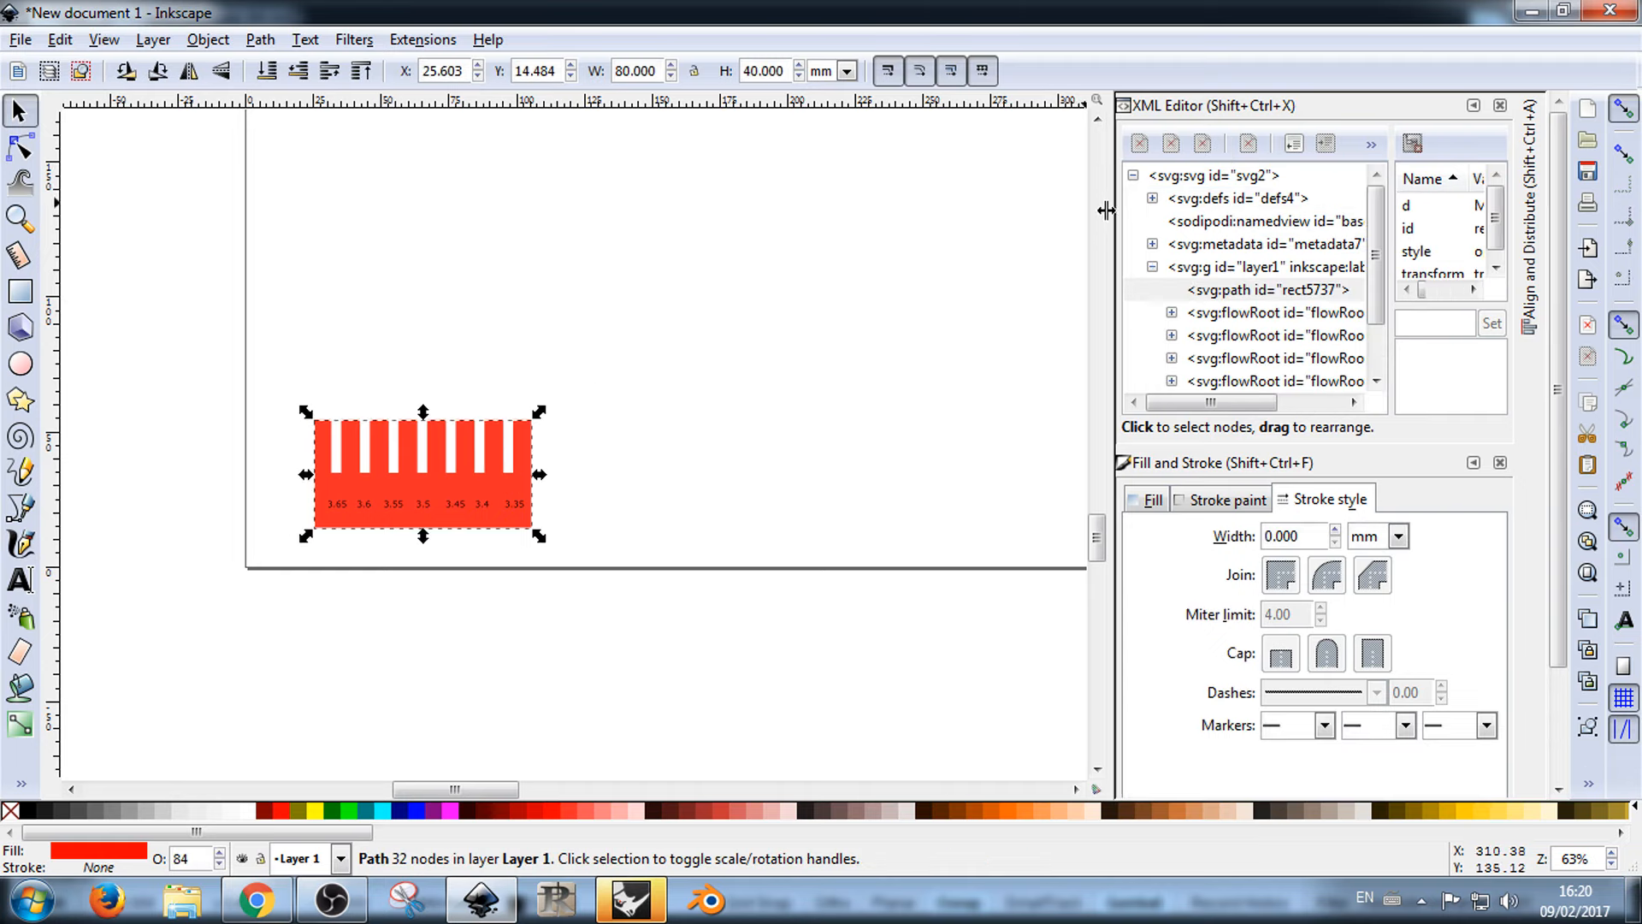
{"action": "left_click_drag", "start_coordinate": [1107, 211], "coordinate": [681, 210]}
{"action": "left_click_drag", "start_coordinate": [1260, 255], "coordinate": [1090, 247]}
{"action": "left_click_drag", "start_coordinate": [1206, 301], "coordinate": [1210, 334]}
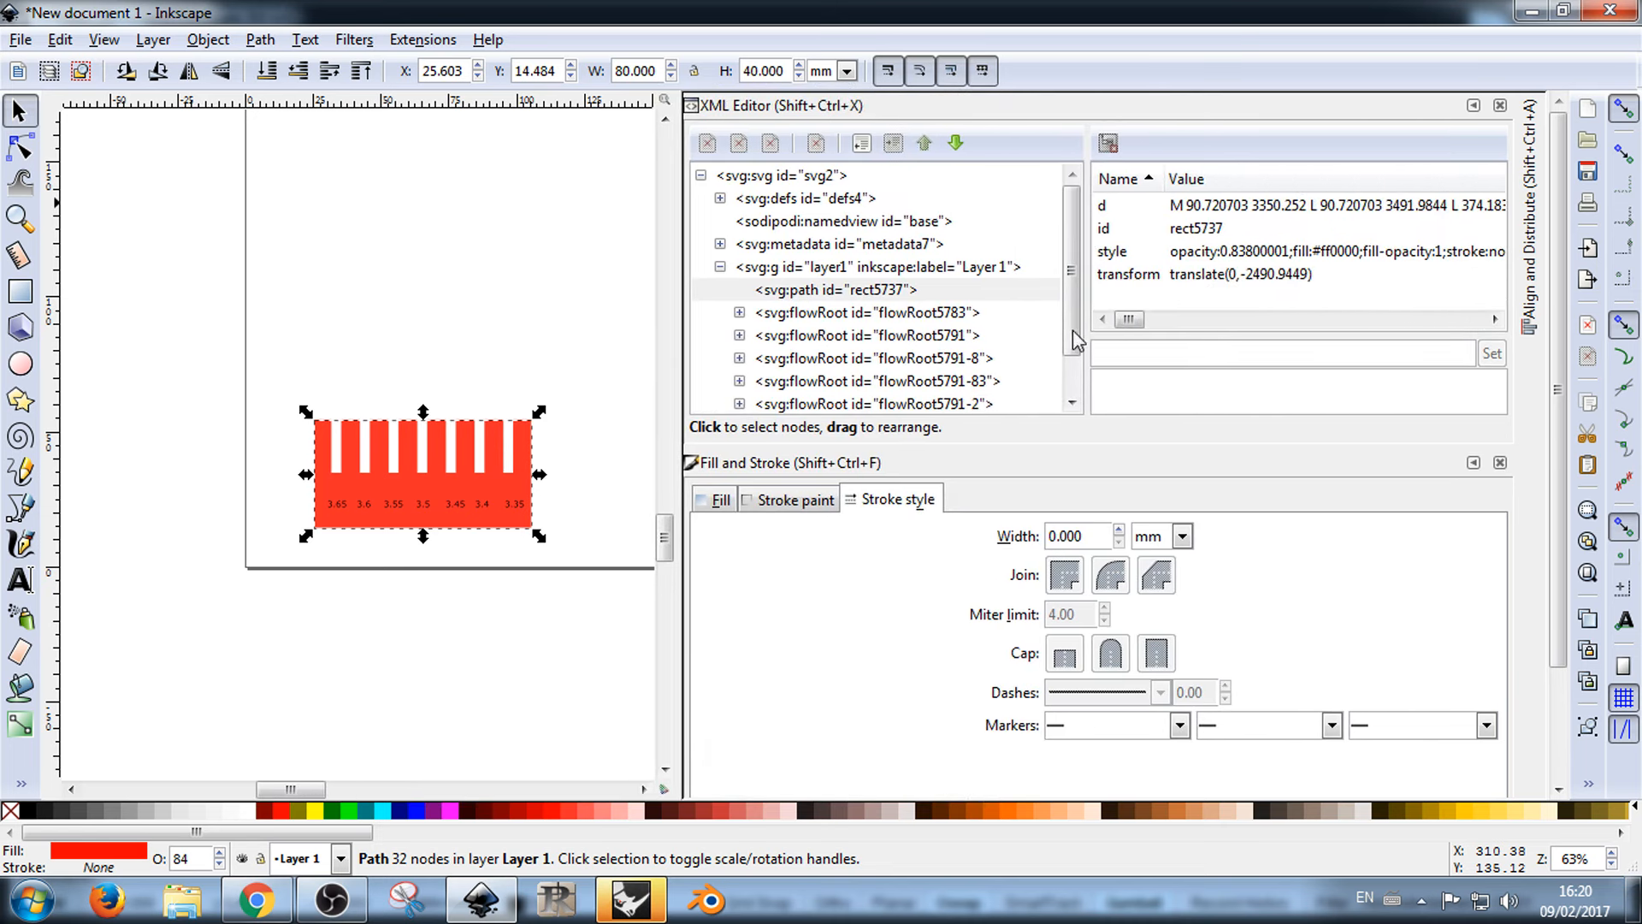
Step: Examine the slotted red path's id and style attributes in the XML Editor, then deselect it and narrow the editor again
{"action": "left_click", "coordinate": [425, 410]}
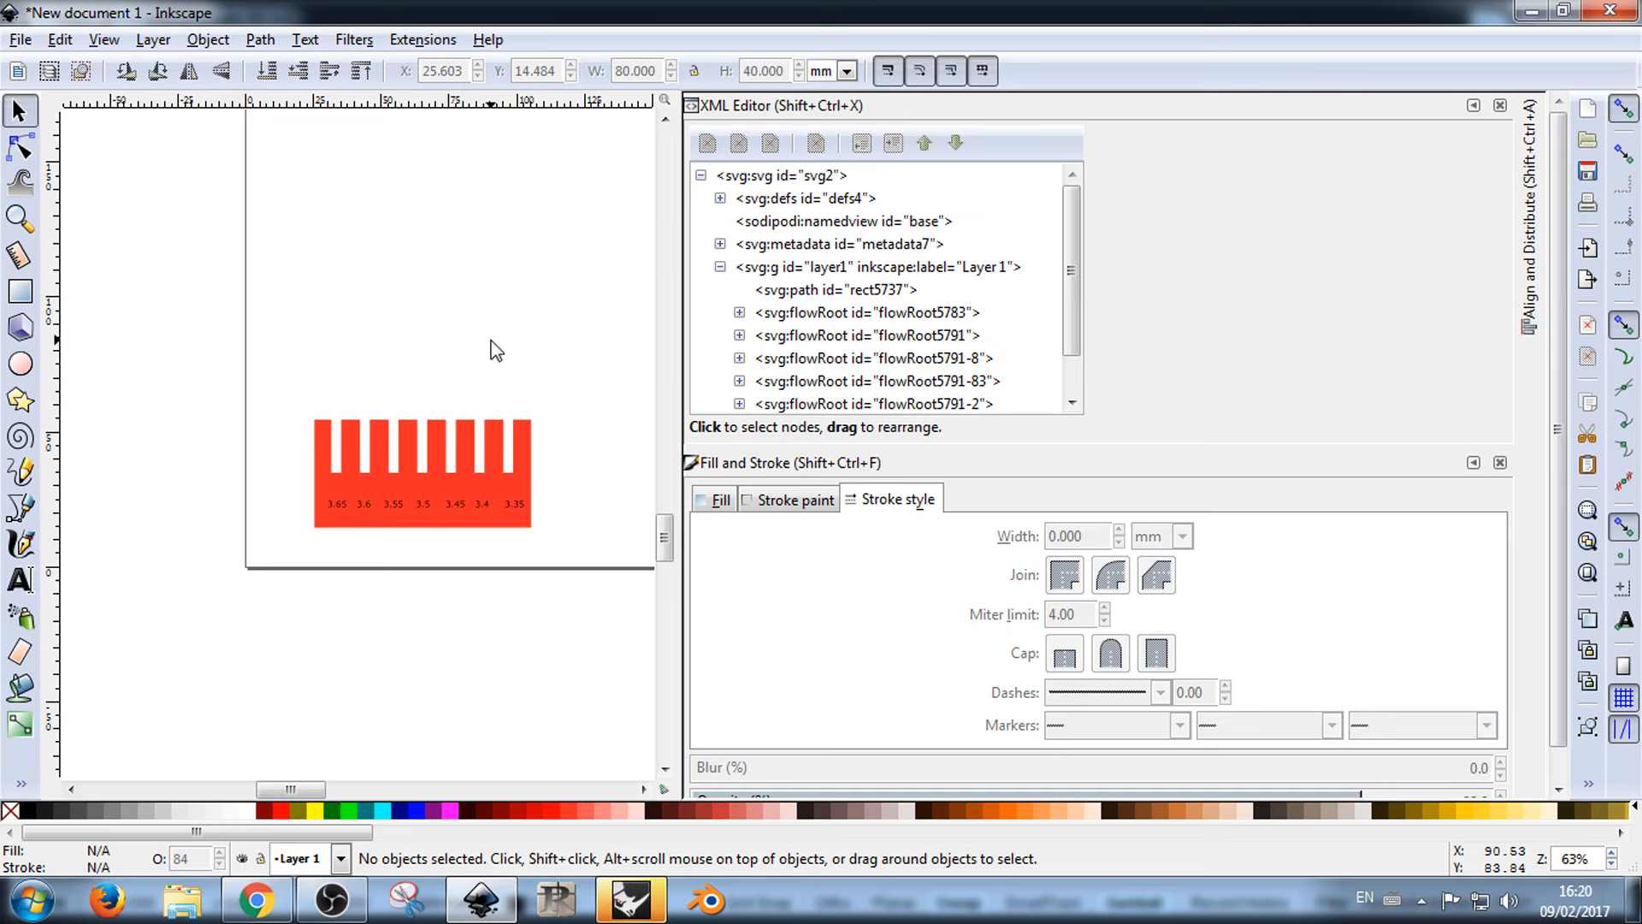
{"action": "left_click", "coordinate": [450, 438]}
{"action": "left_click", "coordinate": [524, 305]}
{"action": "left_click", "coordinate": [466, 430]}
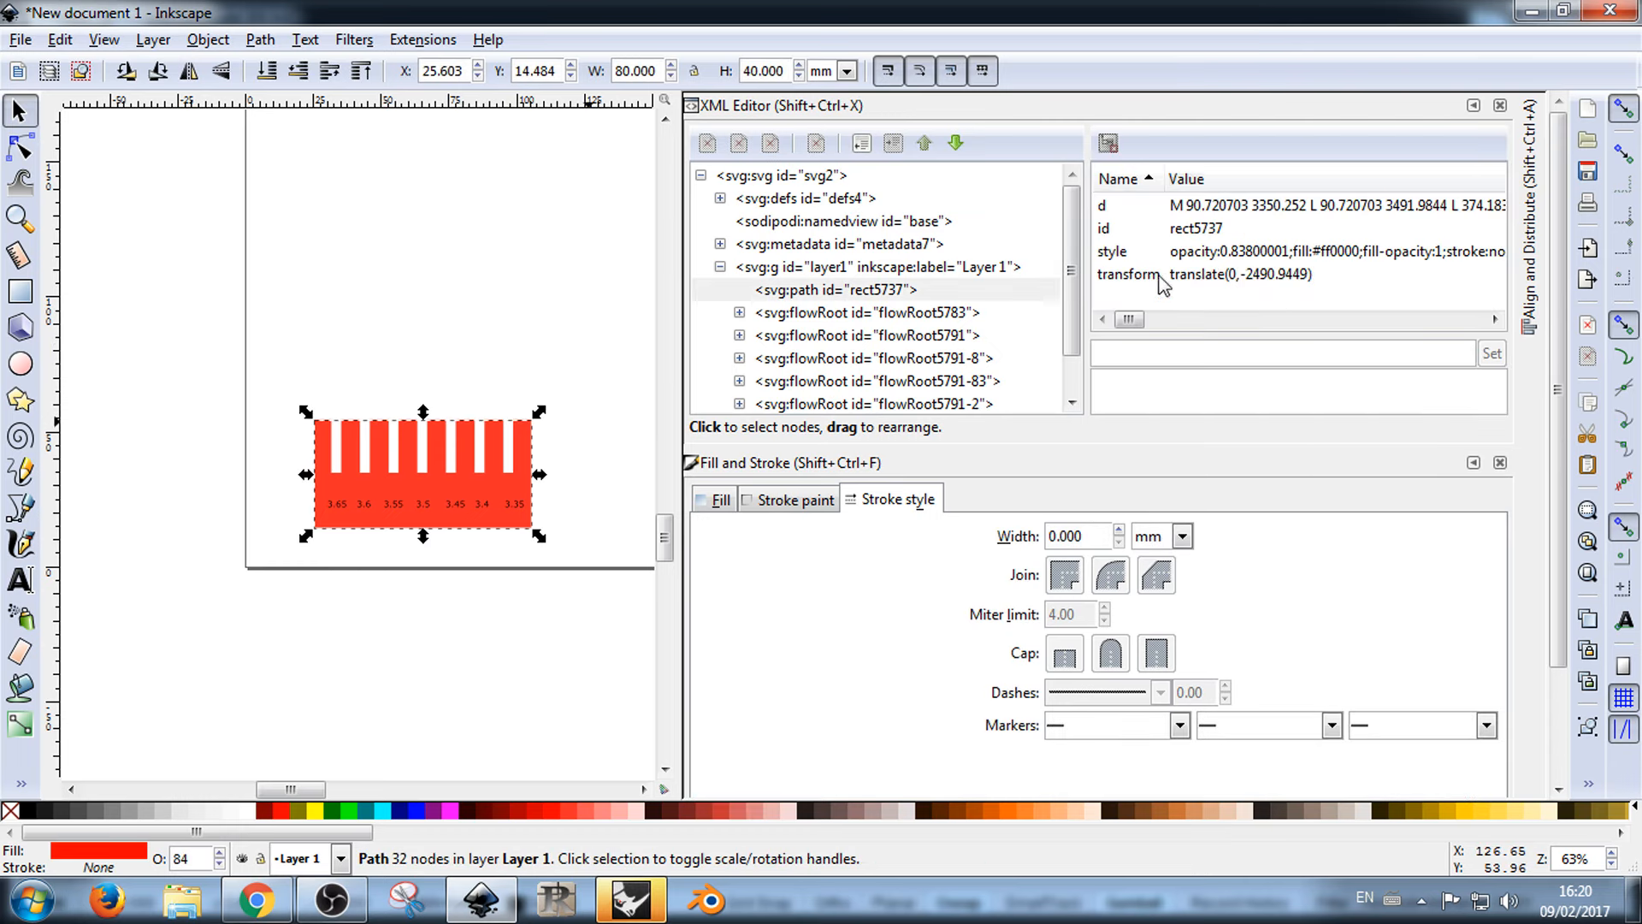
{"action": "left_click", "coordinate": [1194, 231]}
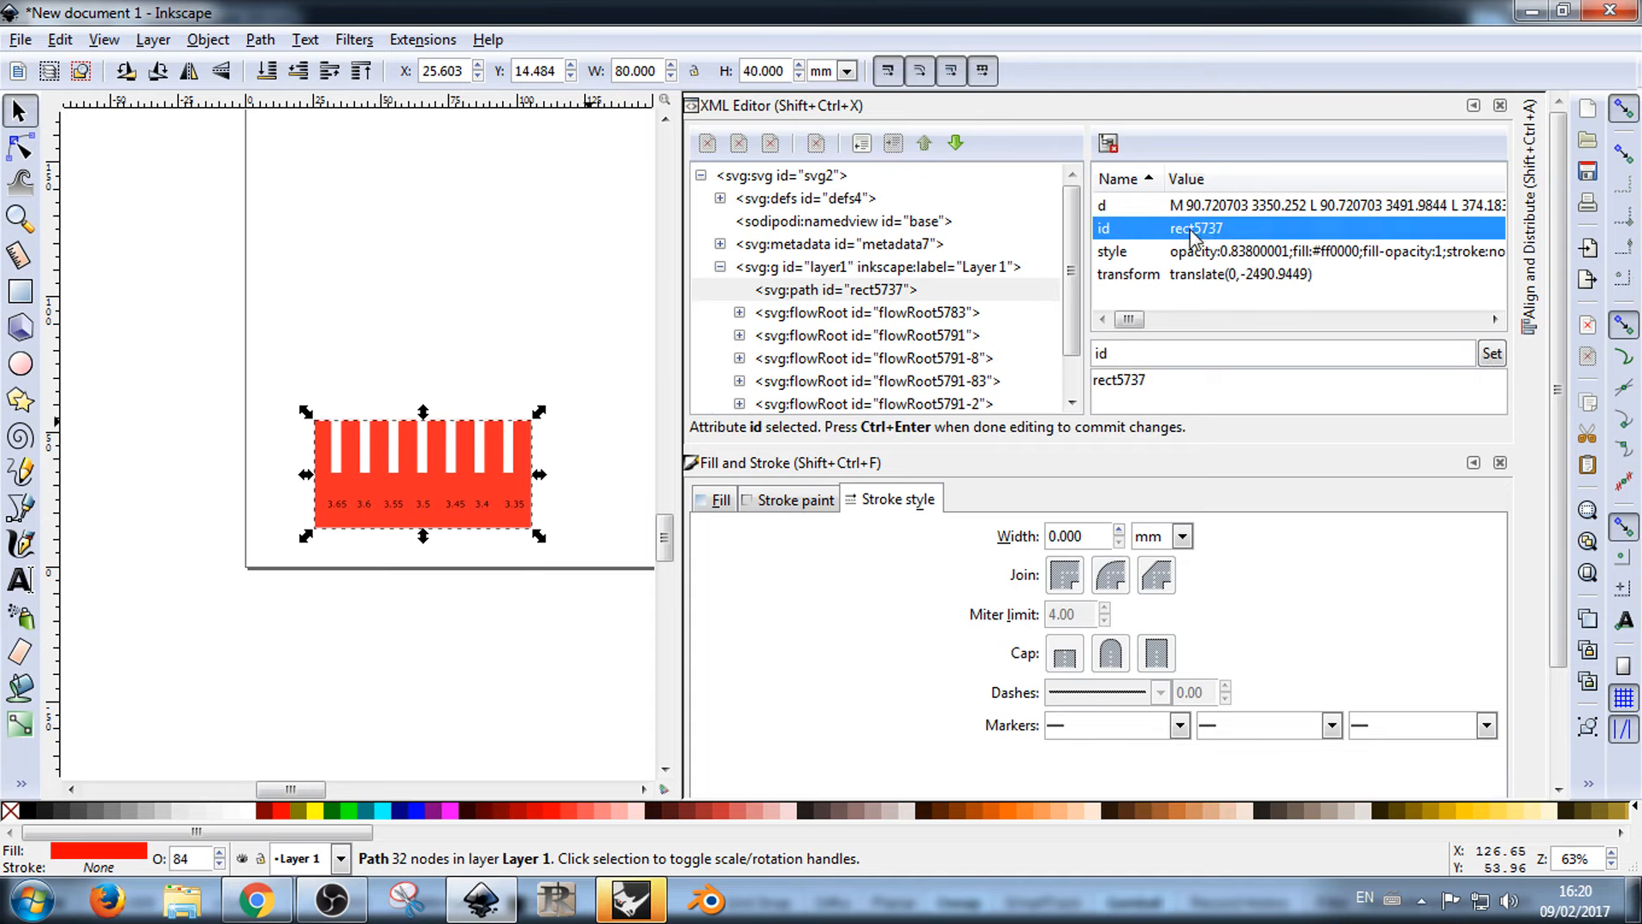
{"action": "left_click", "coordinate": [1216, 252]}
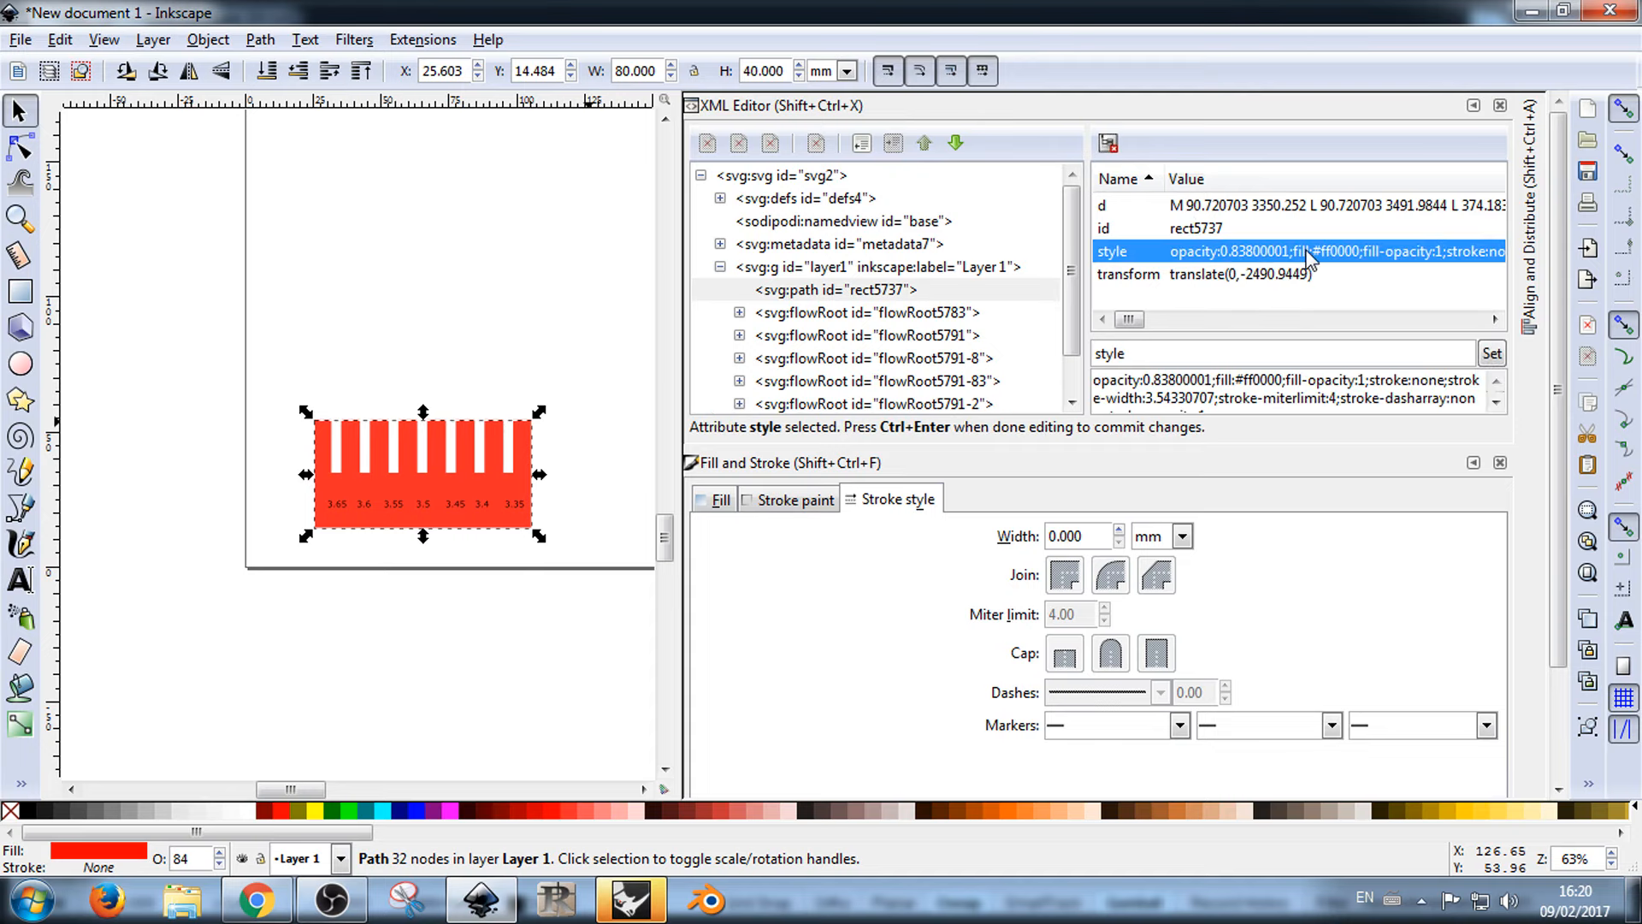
{"action": "left_click", "coordinate": [1254, 382]}
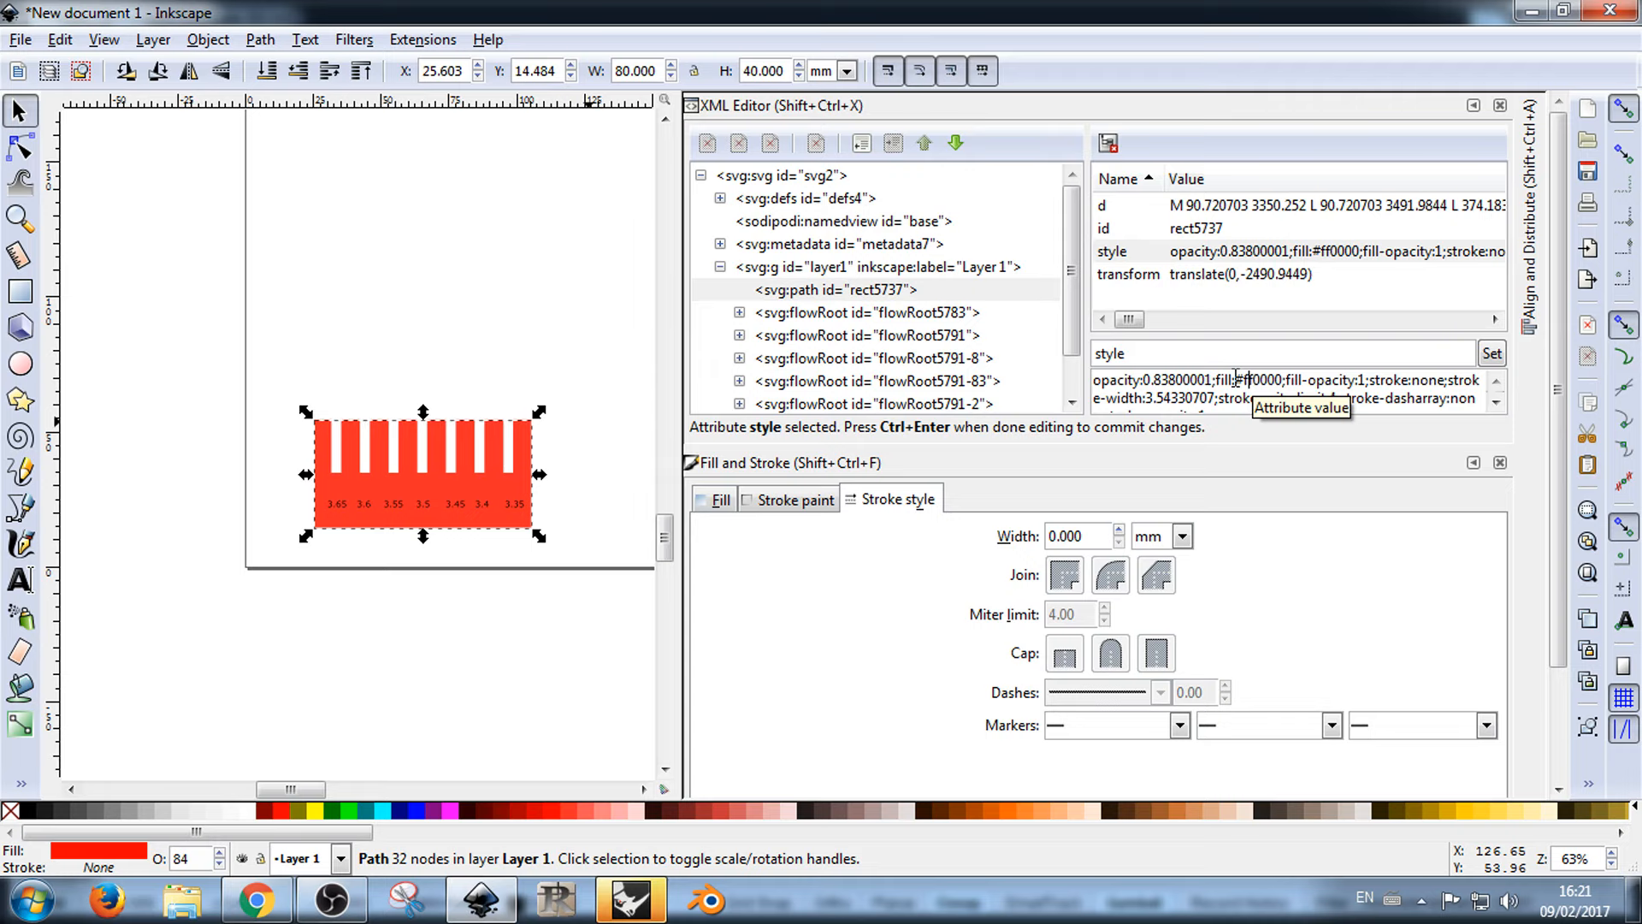
{"action": "left_click", "coordinate": [447, 307]}
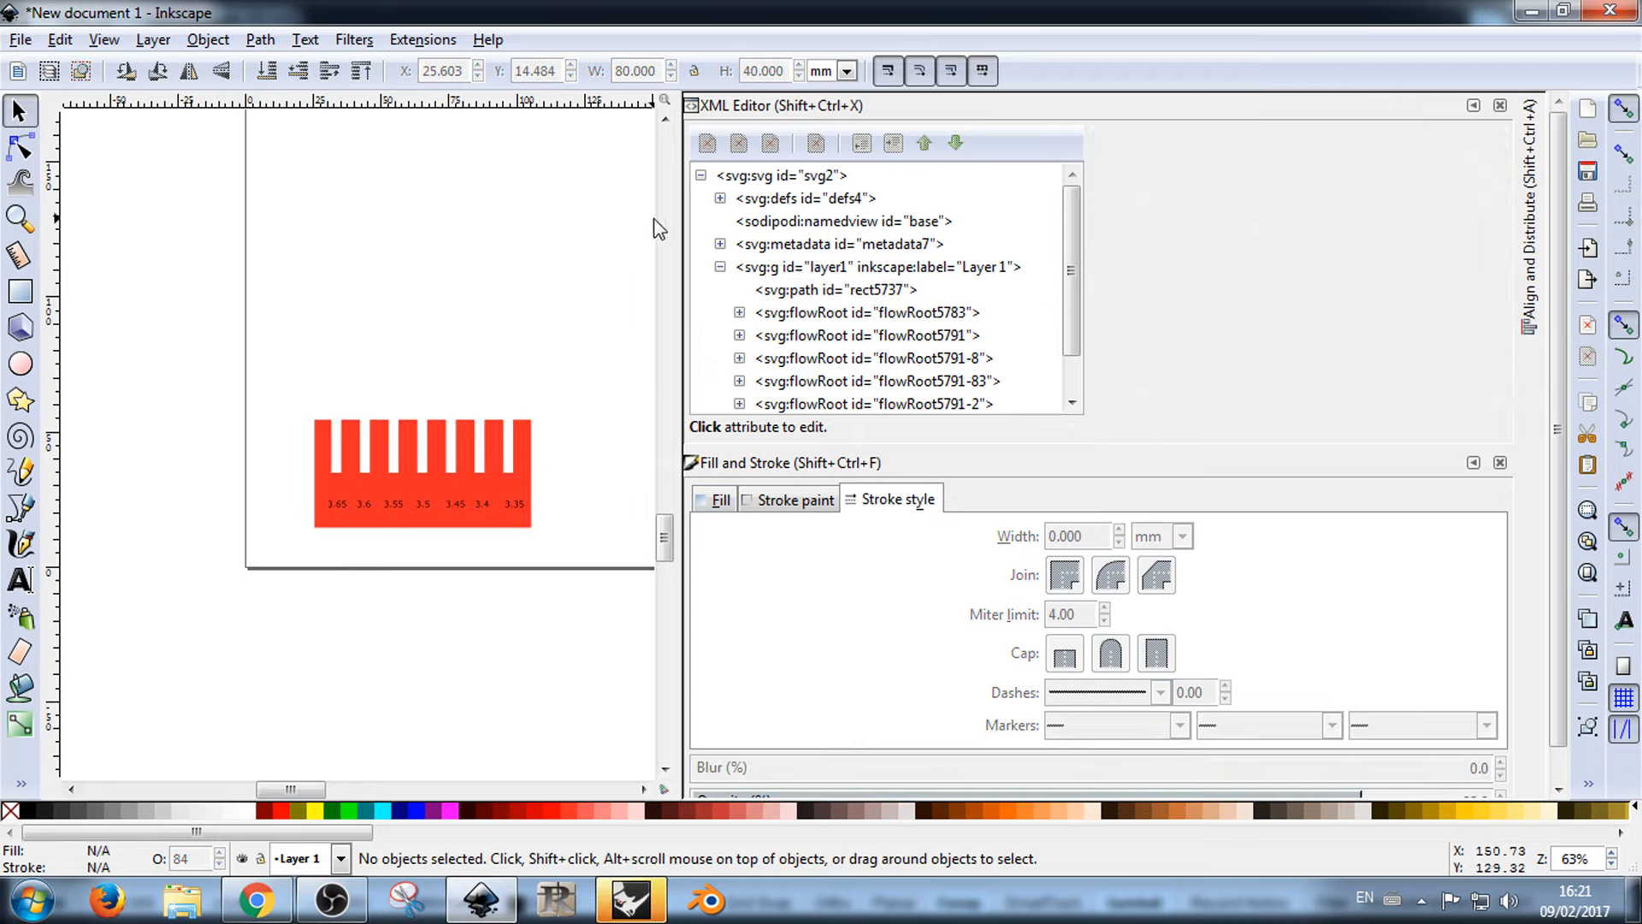
{"action": "left_click_drag", "start_coordinate": [680, 214], "coordinate": [1213, 253]}
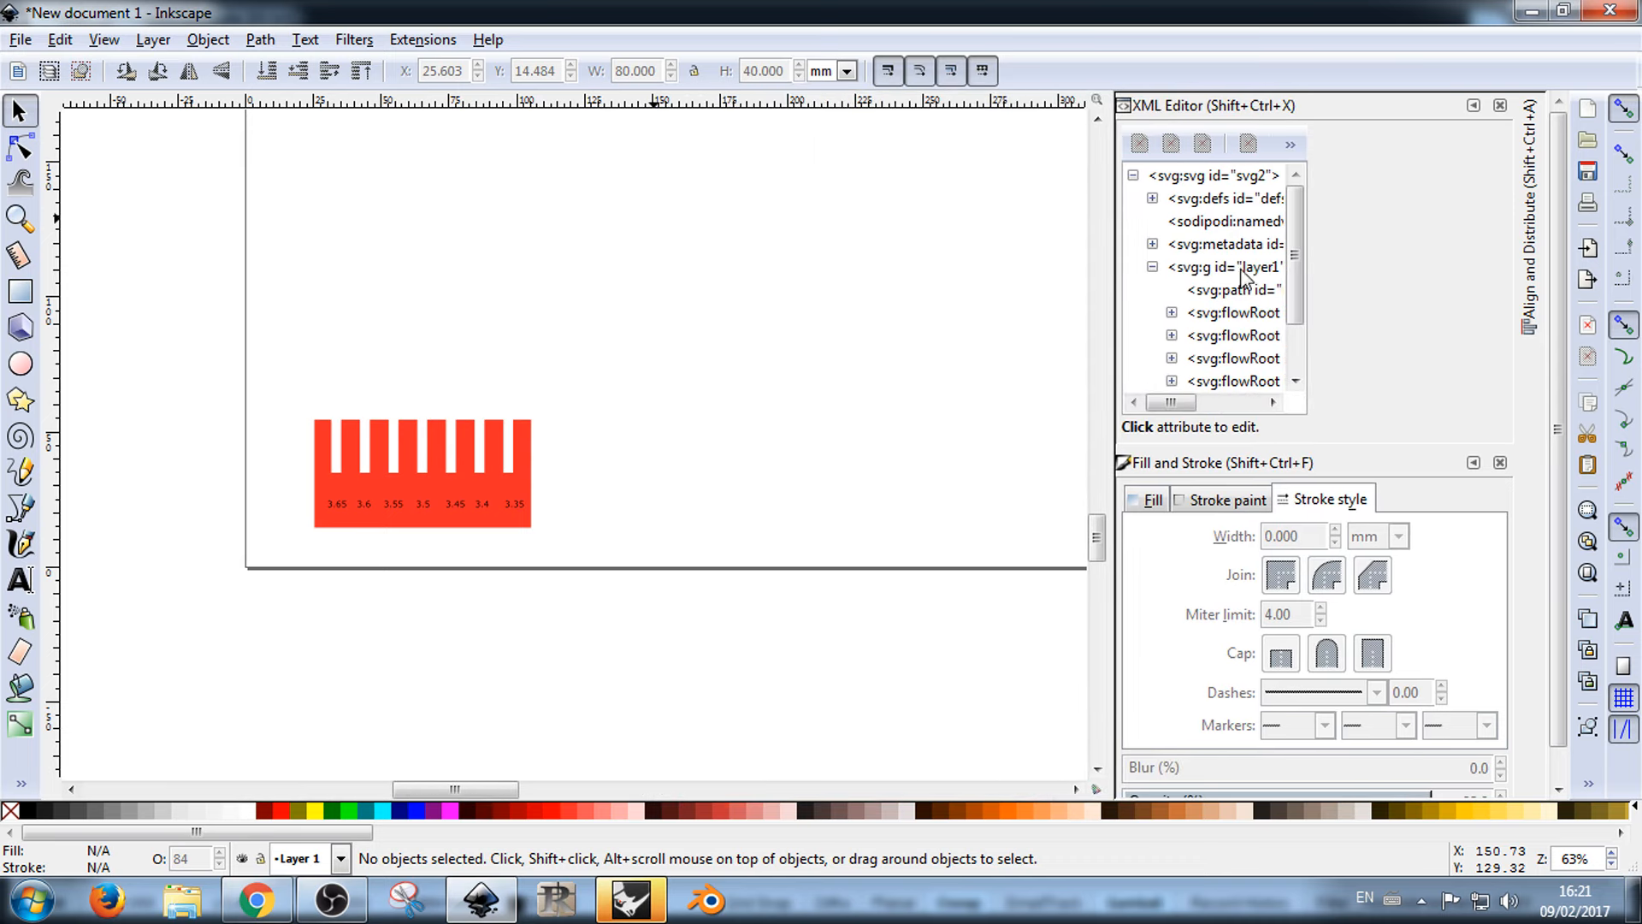
Step: Open the Gcodetools Area settings for the slotted red piece, look them over, then close the dialog and deselect the piece
{"action": "left_click", "coordinate": [508, 479]}
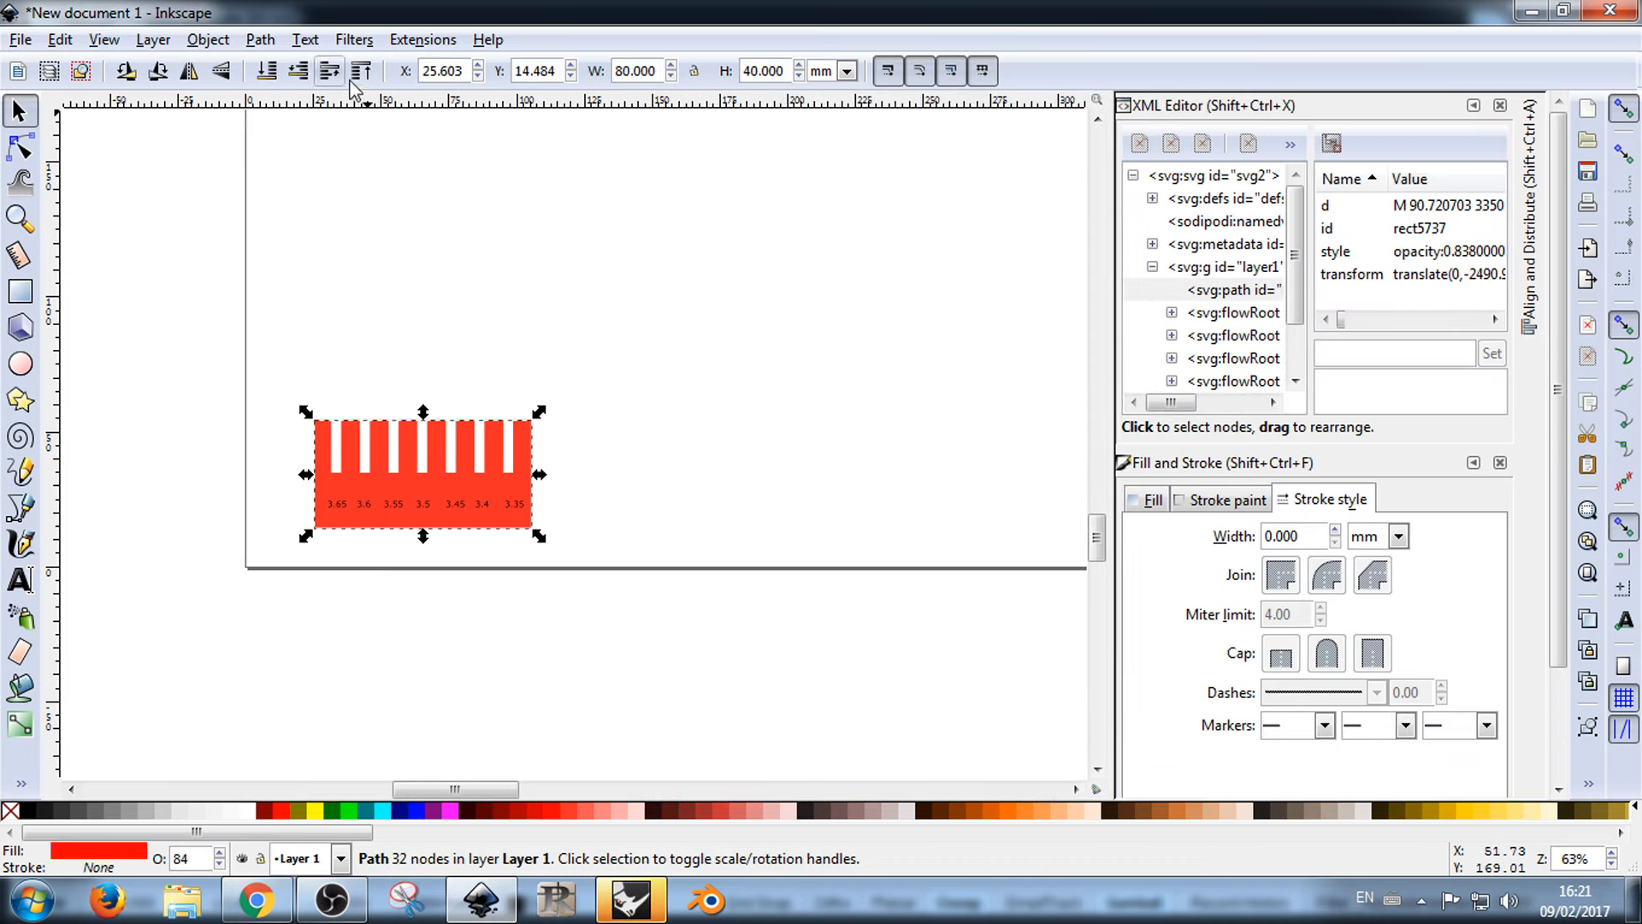
{"action": "left_click", "coordinate": [353, 40]}
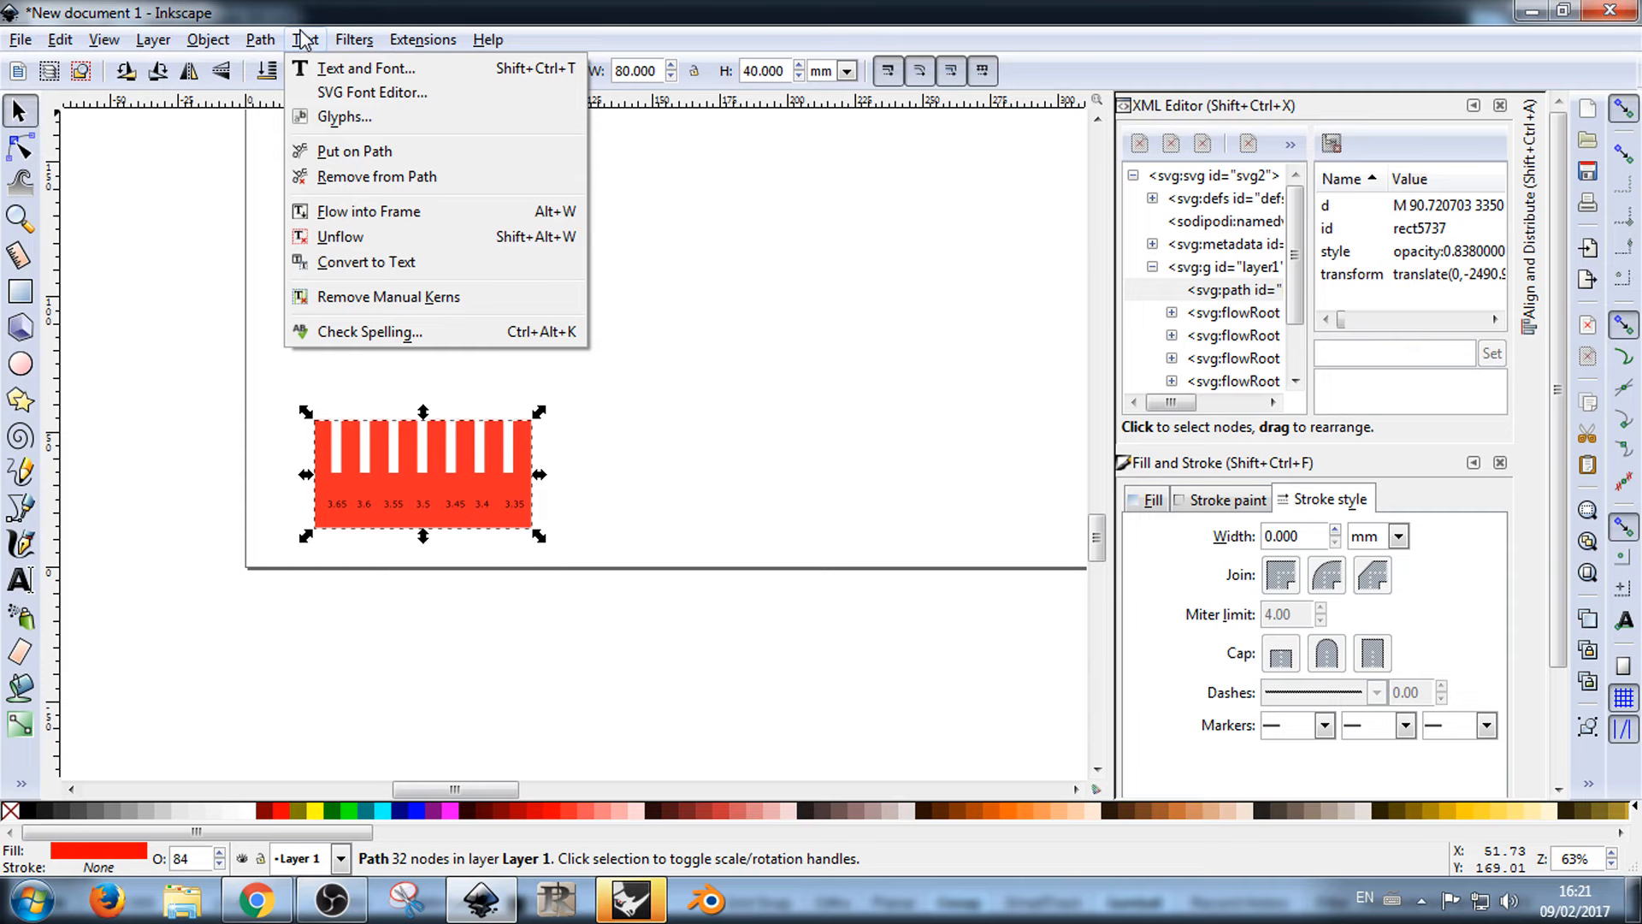
{"action": "left_click", "coordinate": [260, 40]}
{"action": "left_click", "coordinate": [341, 41]}
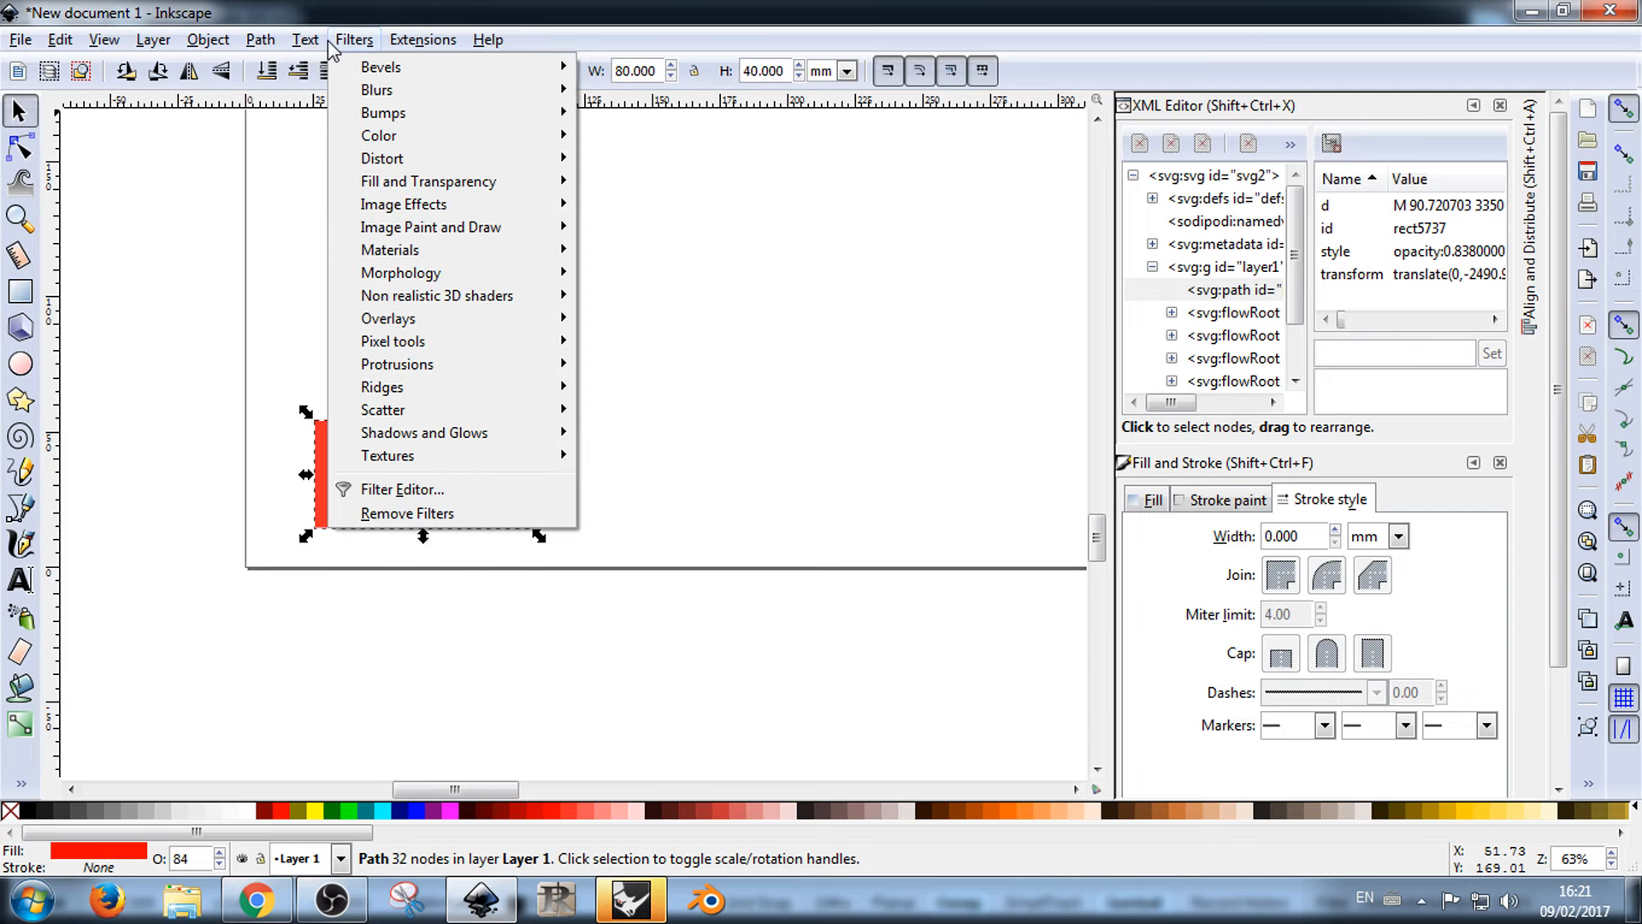
{"action": "mouse_move", "coordinate": [416, 43]}
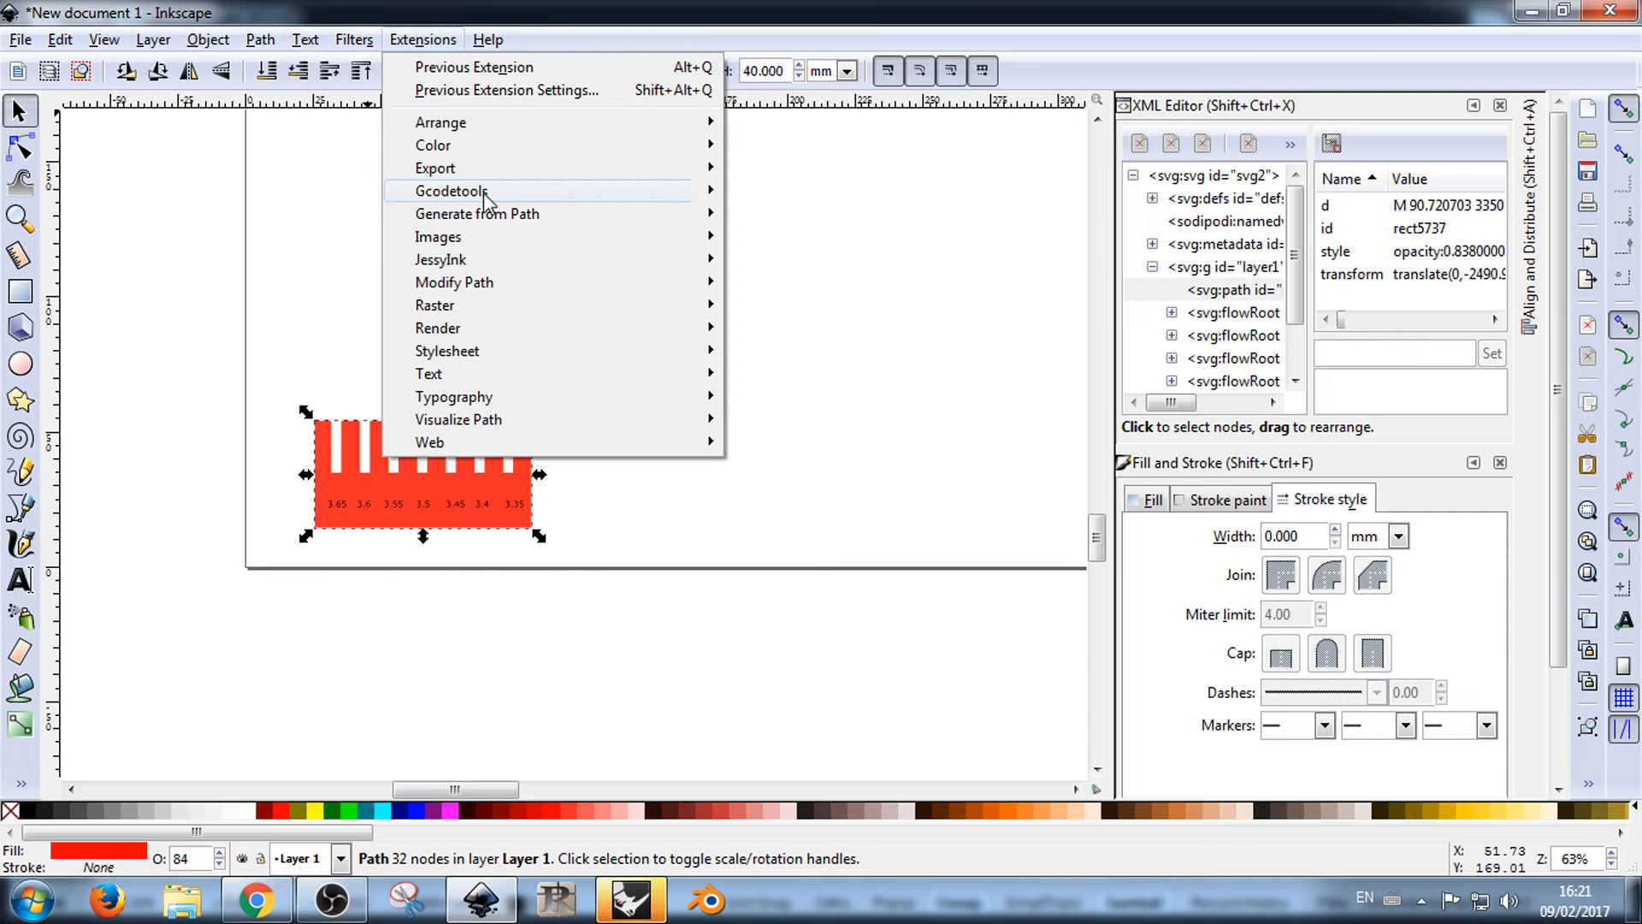
{"action": "mouse_move", "coordinate": [486, 195]}
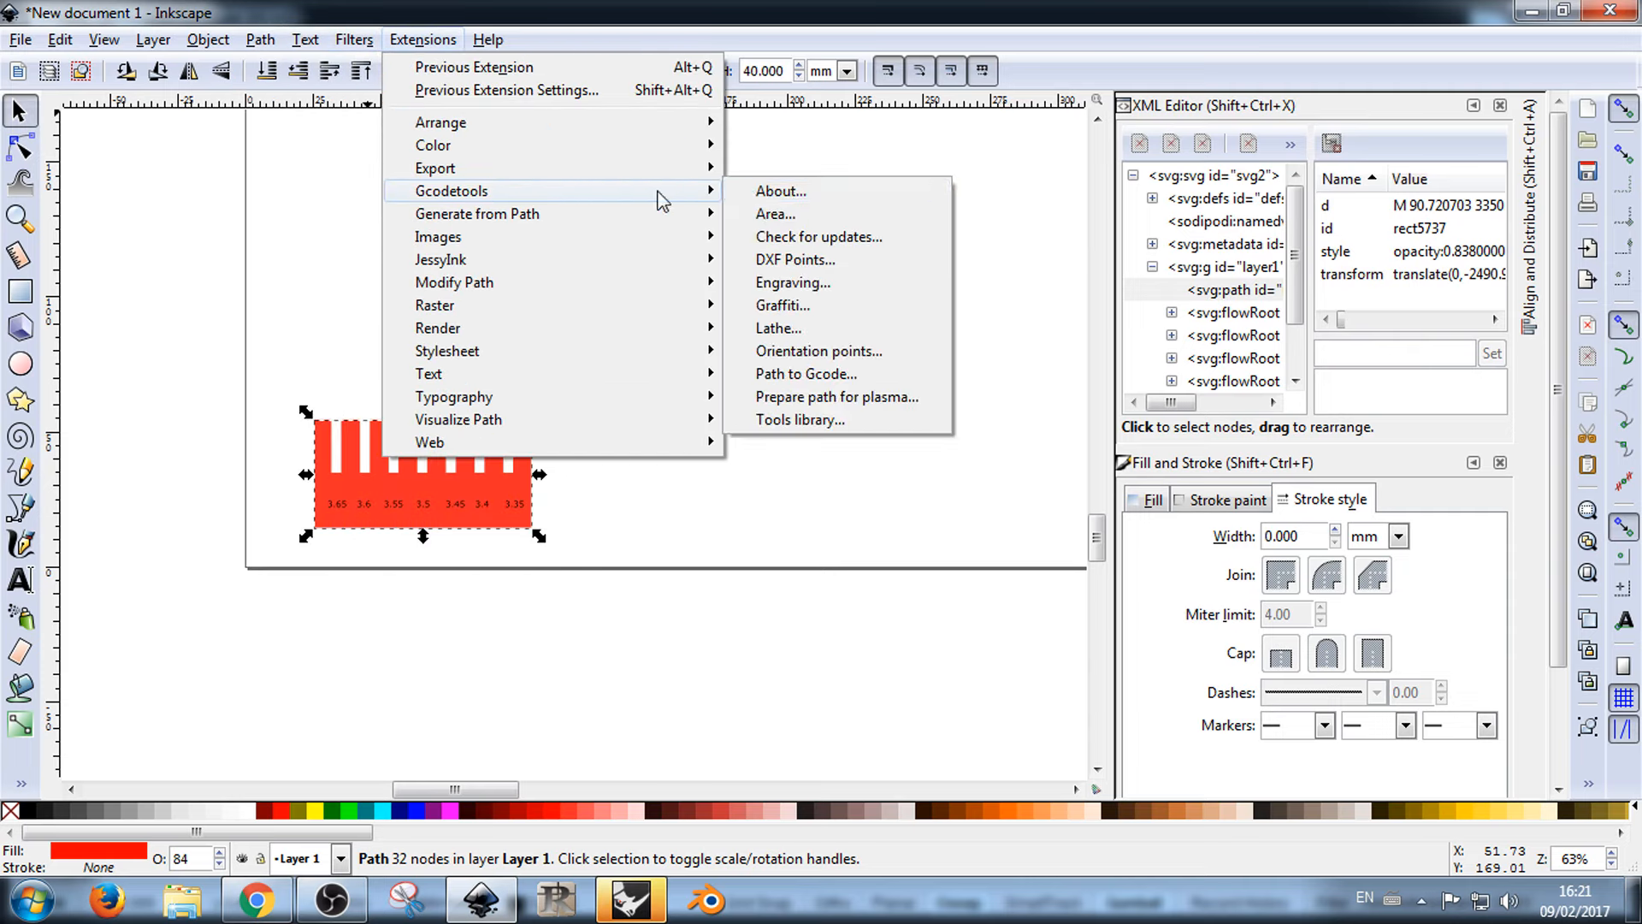
{"action": "left_click", "coordinate": [849, 215]}
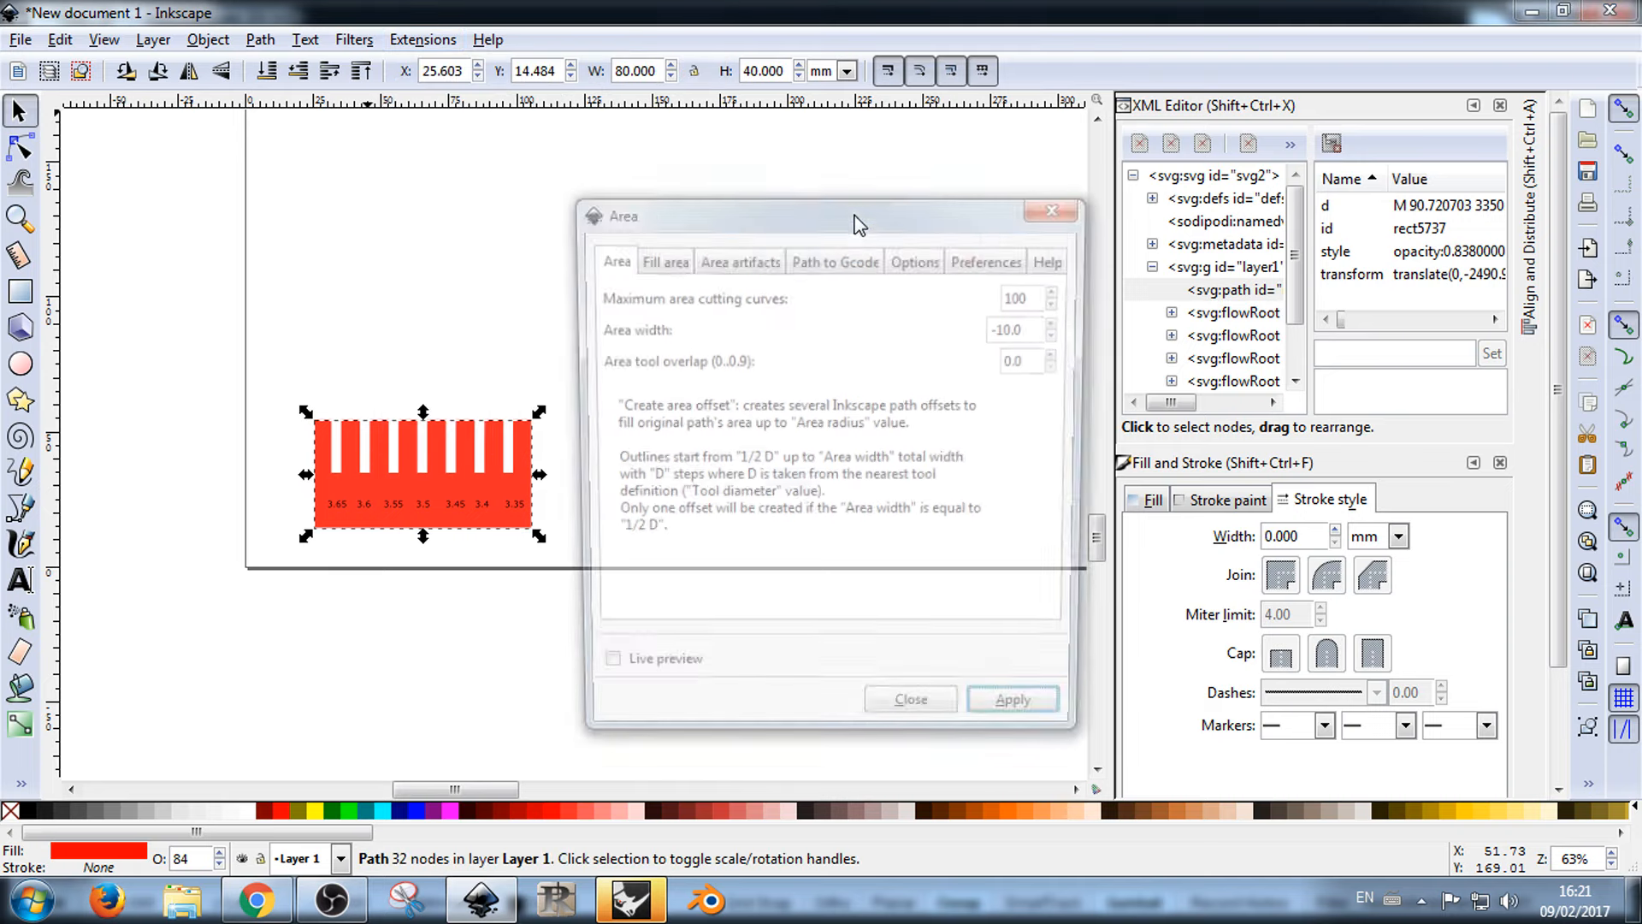
{"action": "left_click_drag", "start_coordinate": [851, 203], "coordinate": [1041, 186]}
{"action": "left_click", "coordinate": [1247, 710]}
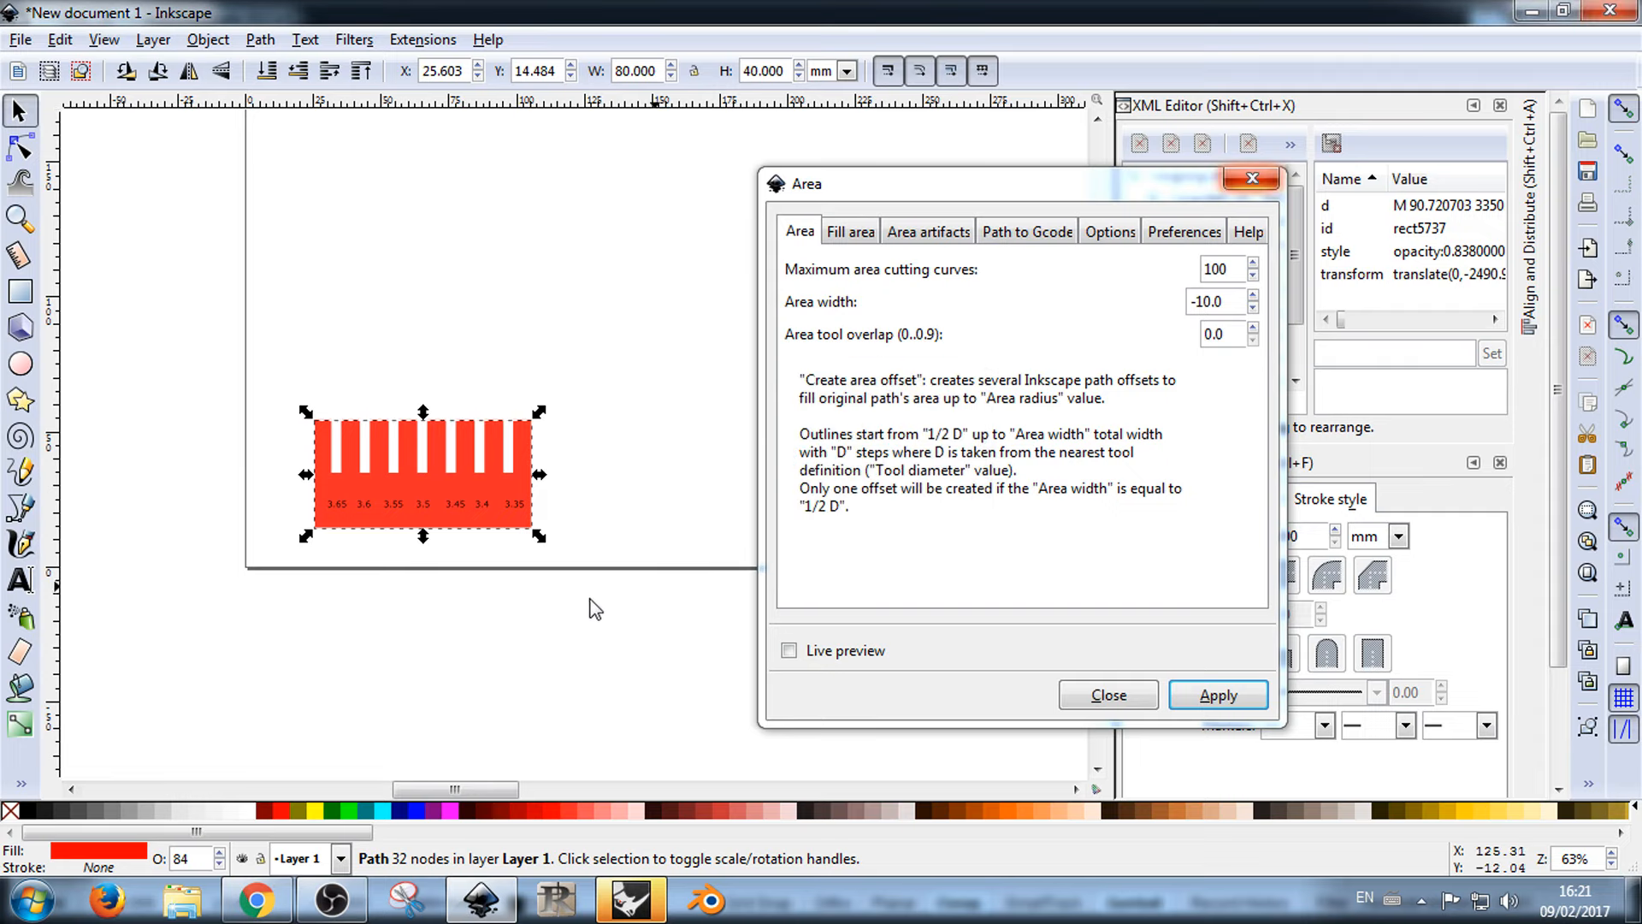
{"action": "left_click", "coordinate": [1251, 178]}
{"action": "left_click", "coordinate": [863, 379]}
{"action": "scroll", "coordinate": [393, 486], "scroll_direction": "up", "scroll_amount": 2}
{"action": "scroll", "coordinate": [394, 485], "scroll_direction": "up", "scroll_amount": 2}
{"action": "left_click", "coordinate": [531, 460]}
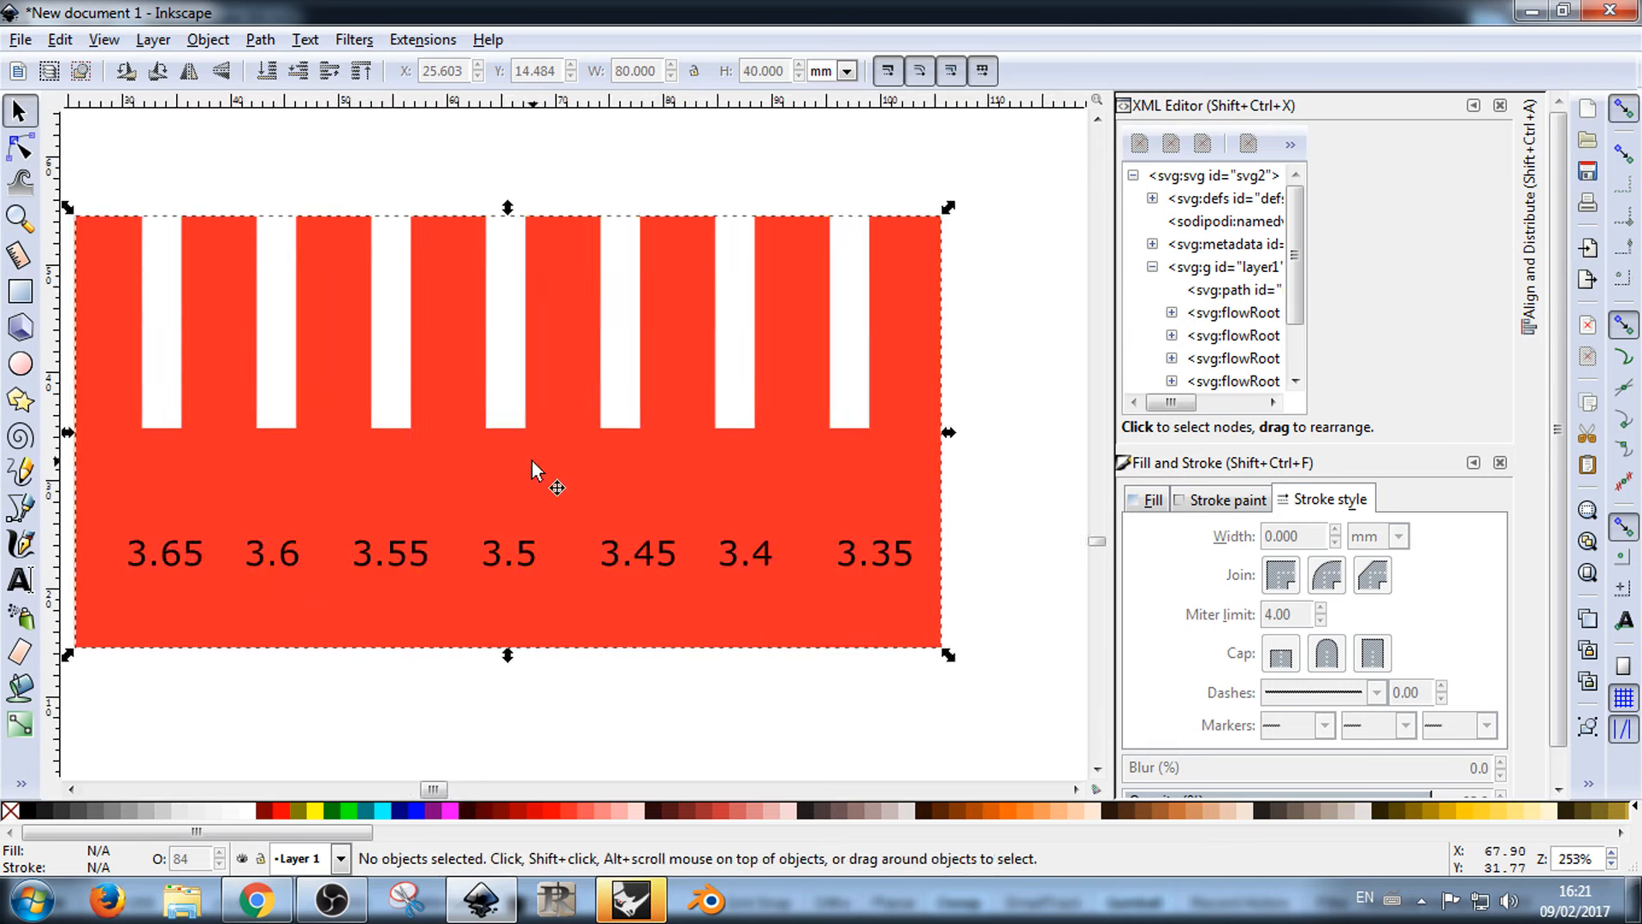
{"action": "scroll", "coordinate": [488, 459], "scroll_direction": "down", "scroll_amount": 4}
{"action": "left_click", "coordinate": [740, 502]}
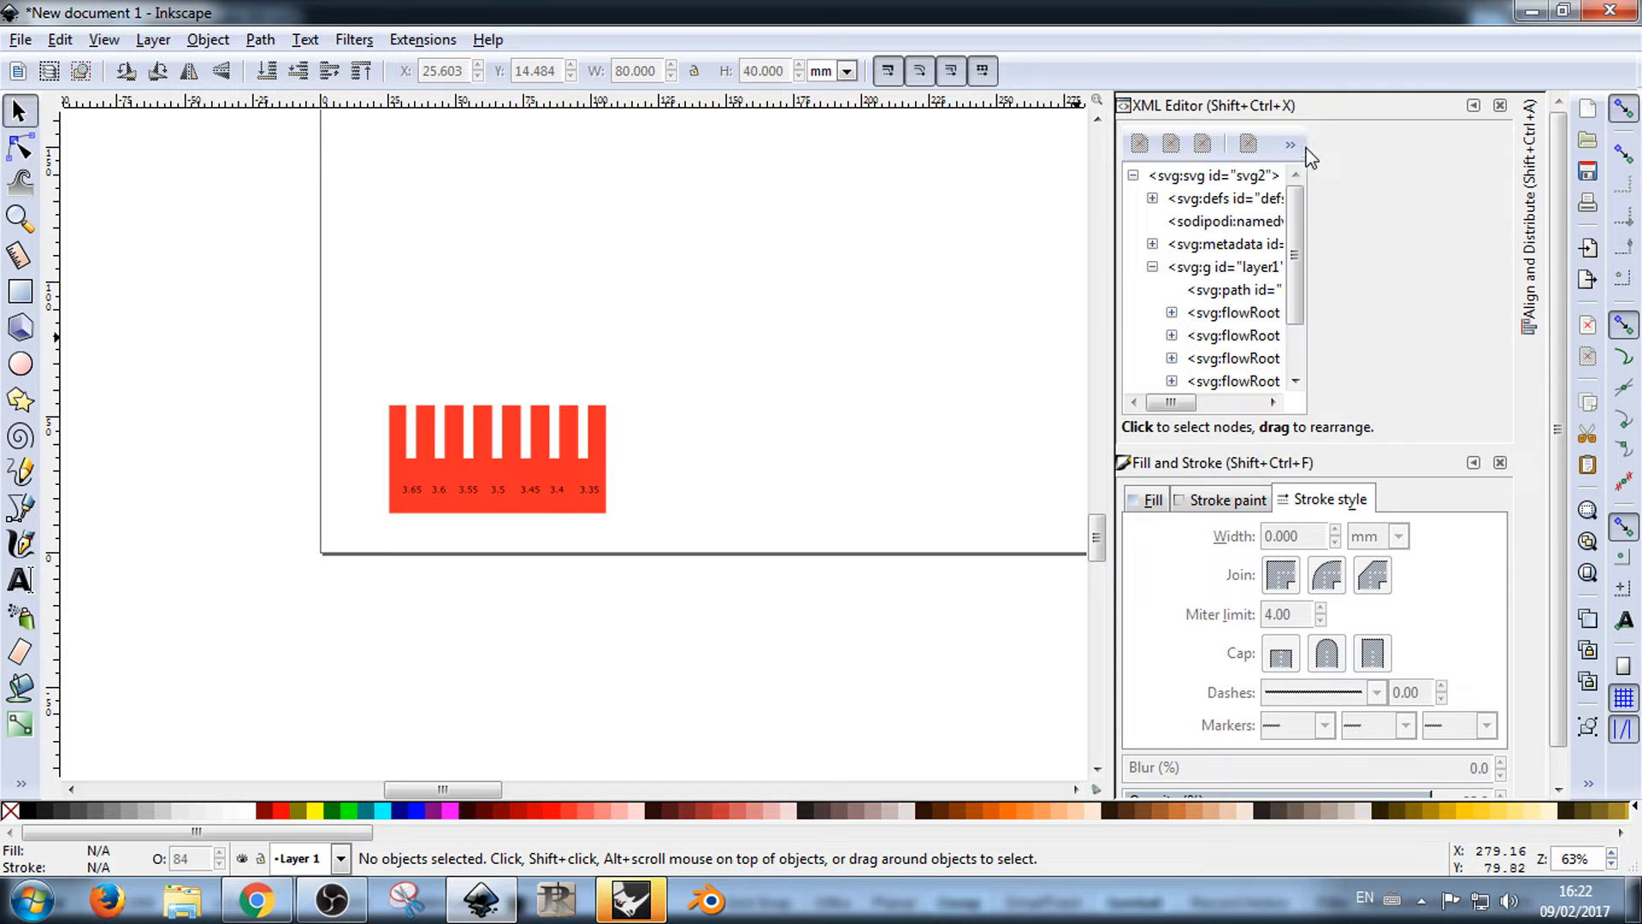
Step: Widen the XML Editor's node tree and select the slotted red piece to show its path attributes
{"action": "left_click_drag", "start_coordinate": [1308, 159], "coordinate": [1427, 163]}
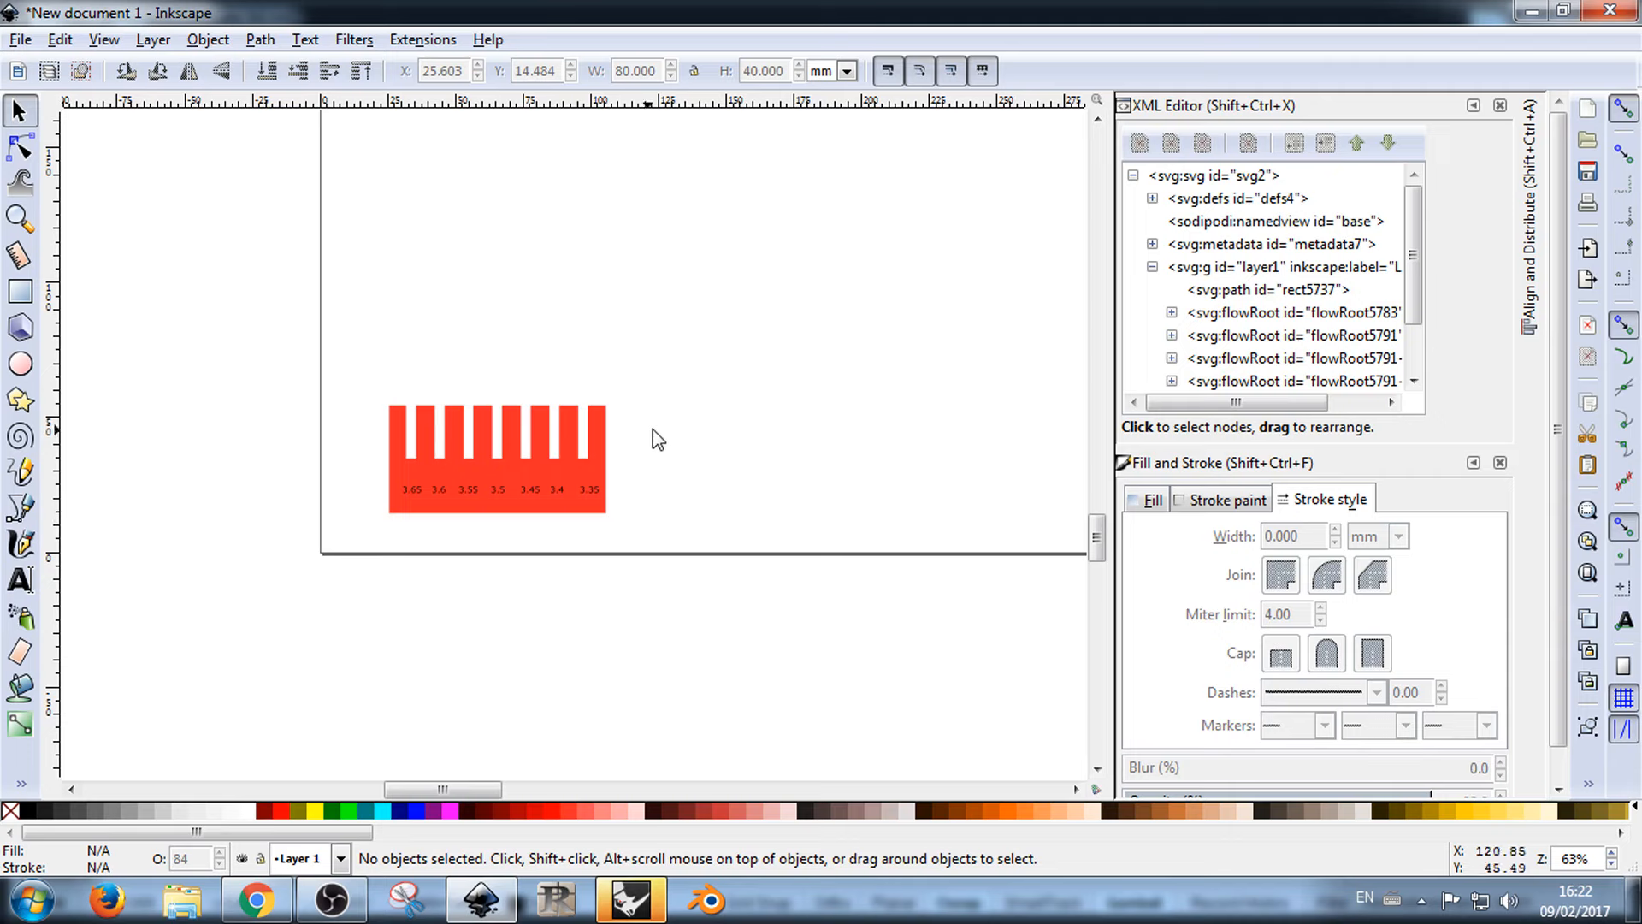
{"action": "left_click", "coordinate": [596, 419]}
{"action": "left_click", "coordinate": [749, 449]}
{"action": "left_click", "coordinate": [594, 429]}
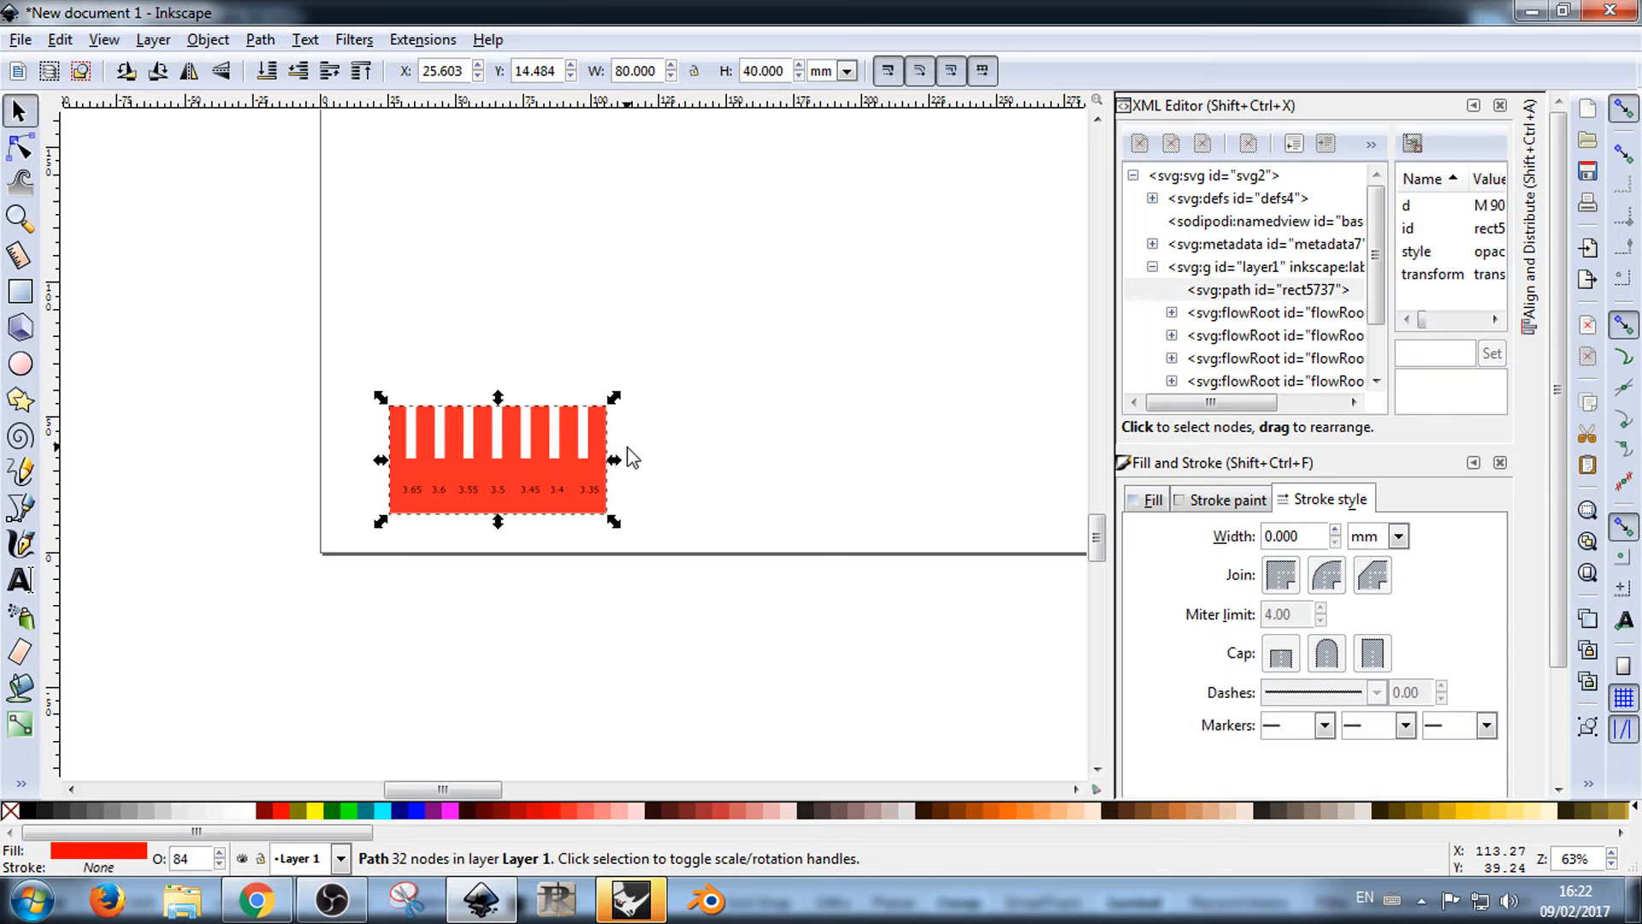
Step: Add a new layer named Layer 2 above the current layer and check the document's layer list
{"action": "left_click", "coordinate": [628, 448]}
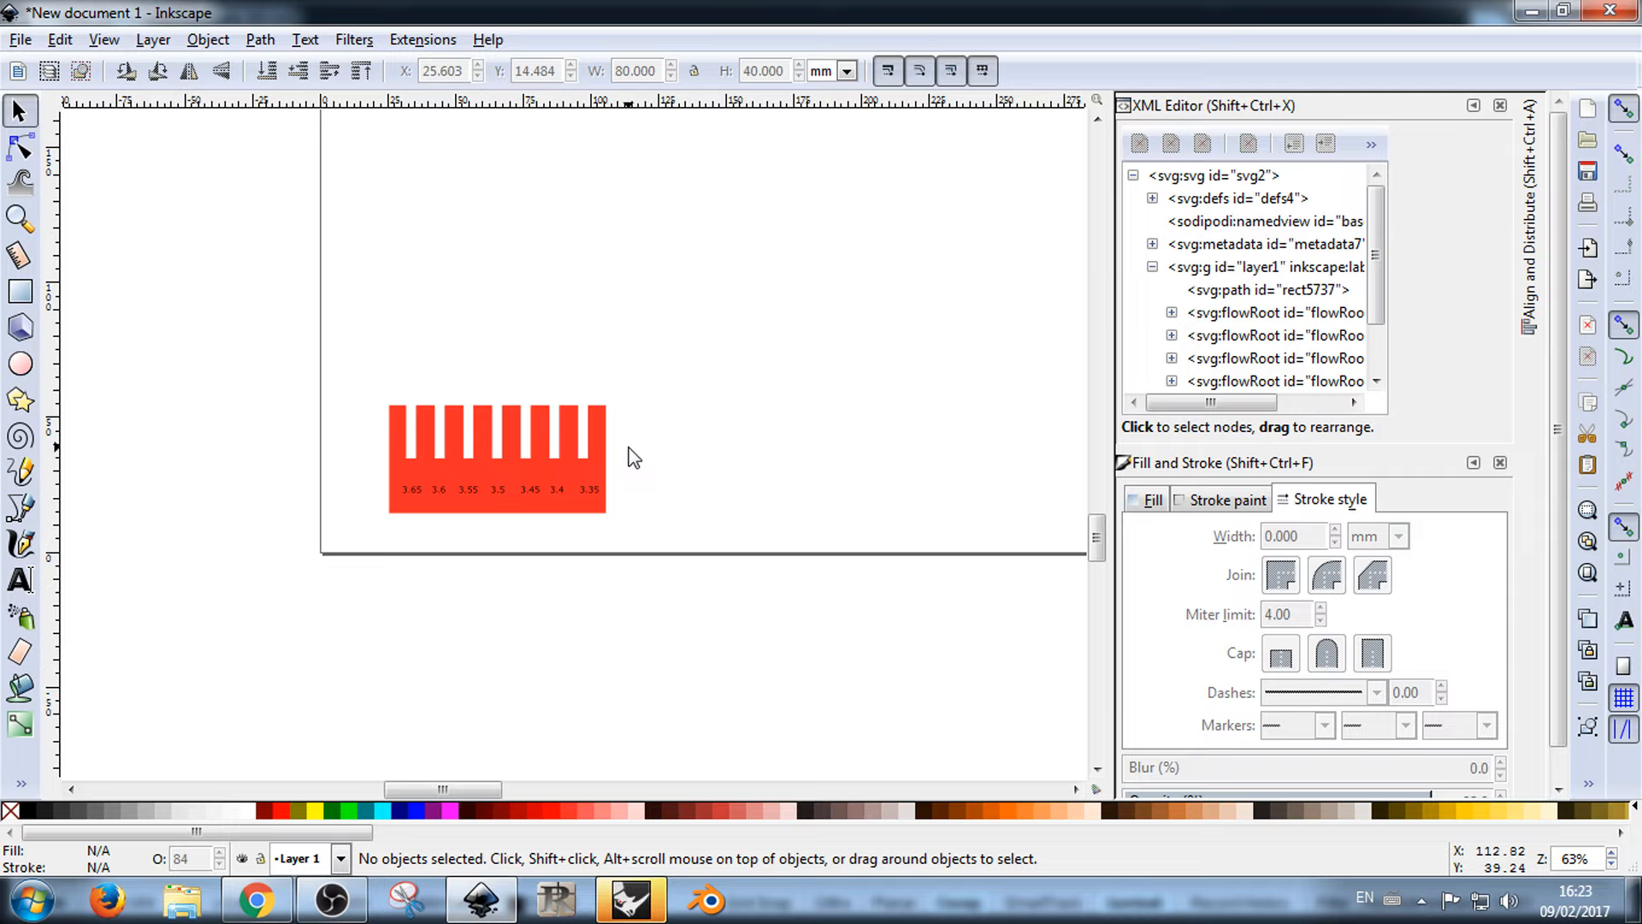
{"action": "left_click", "coordinate": [336, 857]}
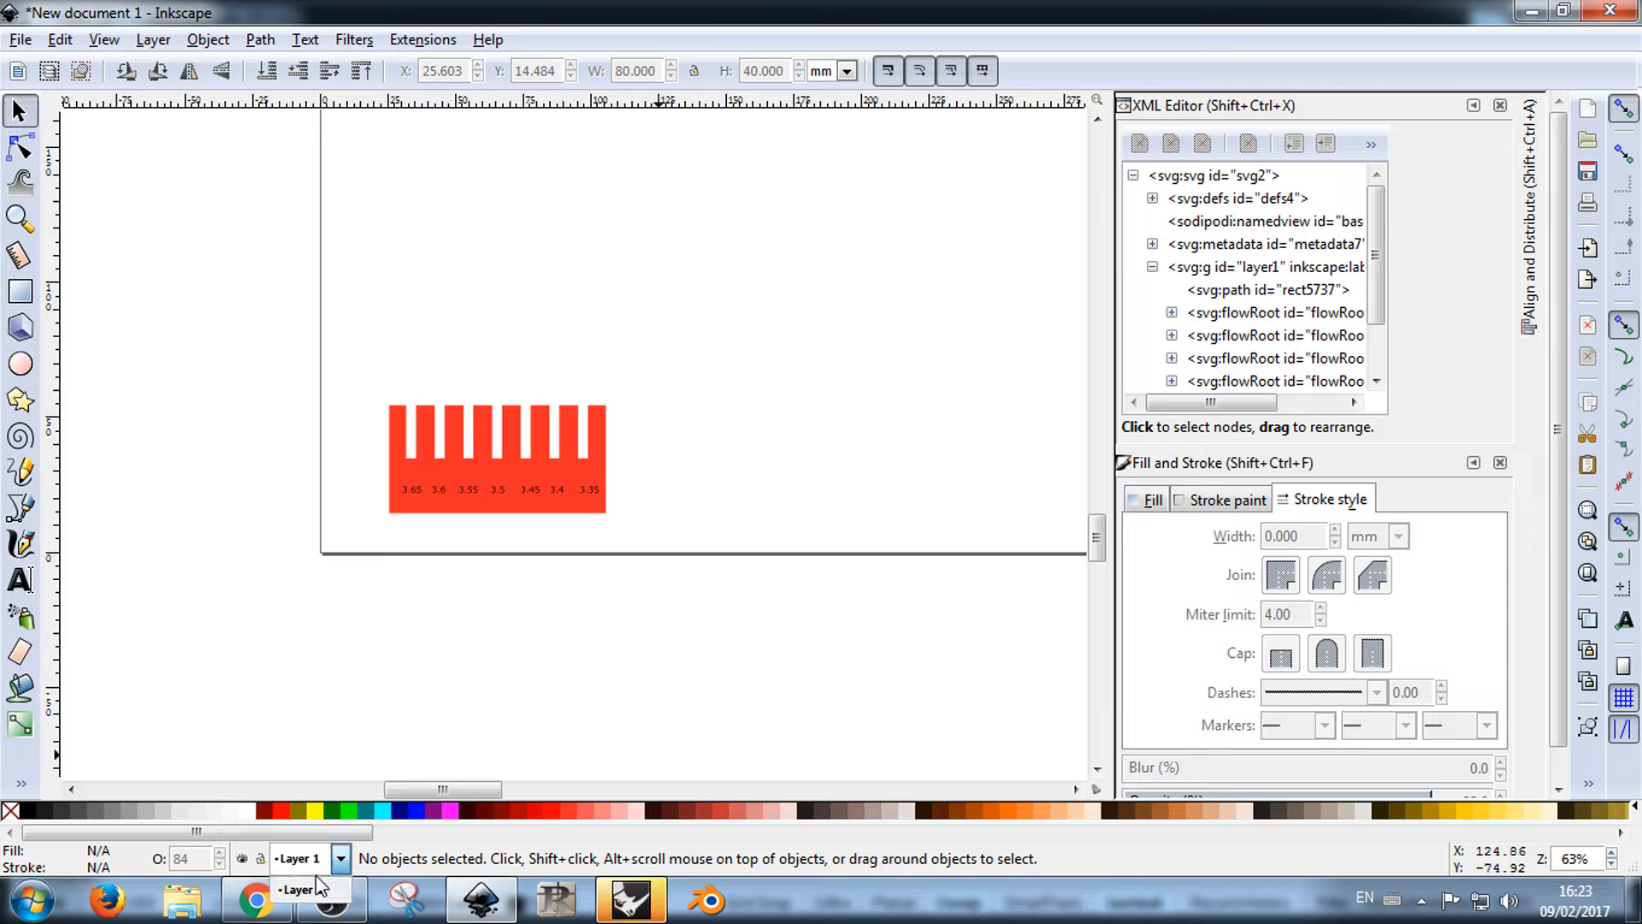
{"action": "left_click", "coordinate": [560, 706]}
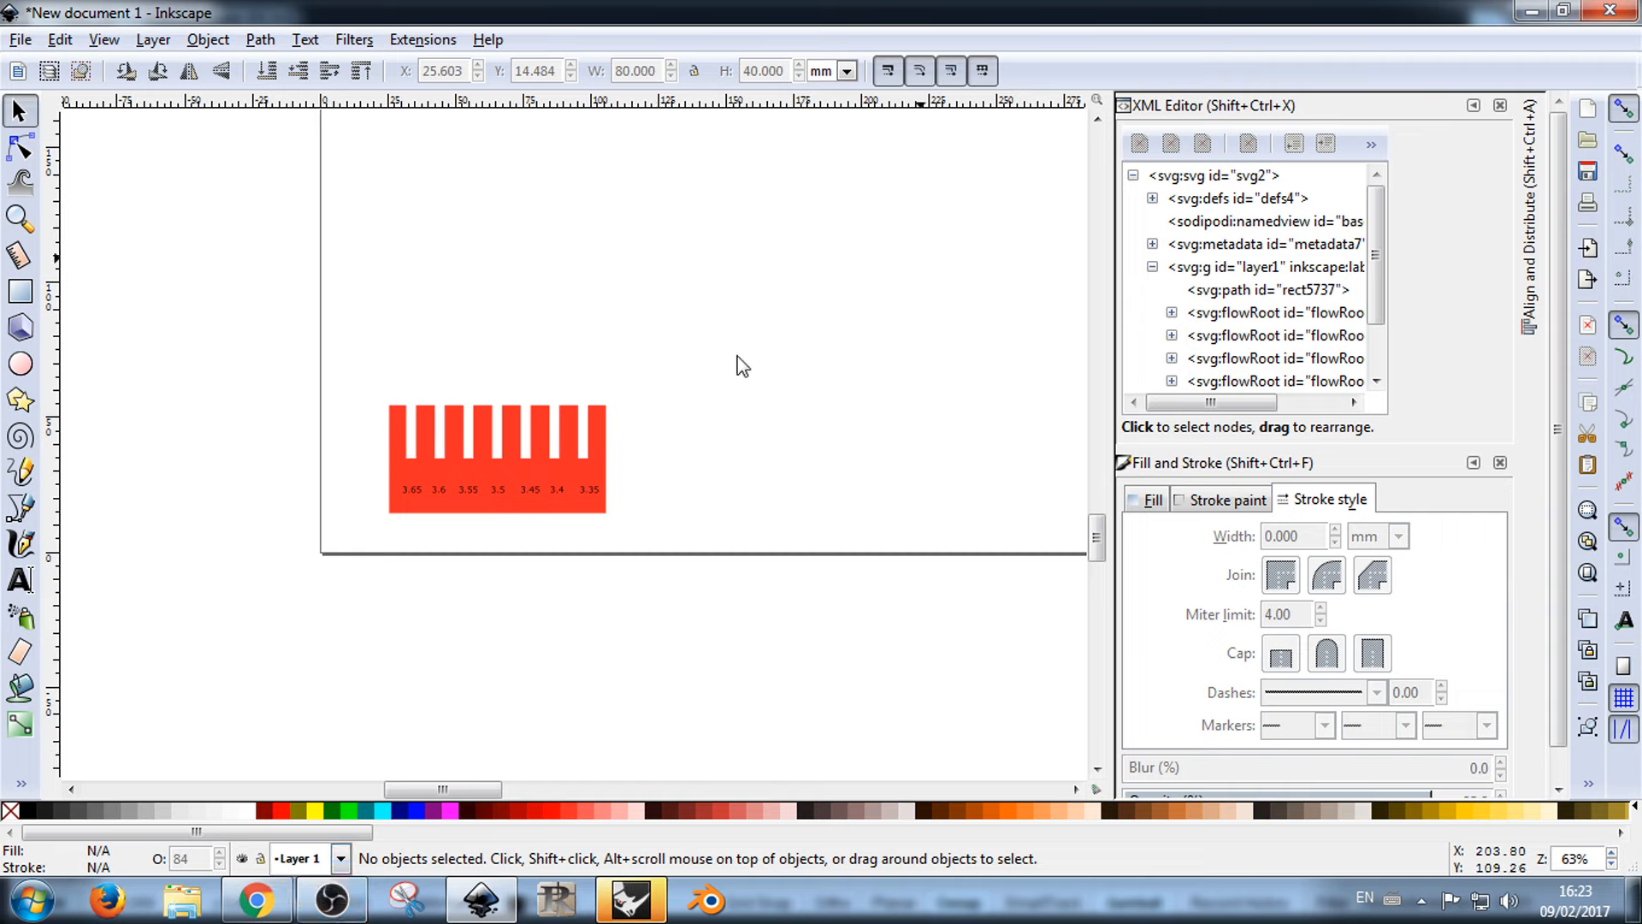
{"action": "left_click", "coordinate": [207, 39]}
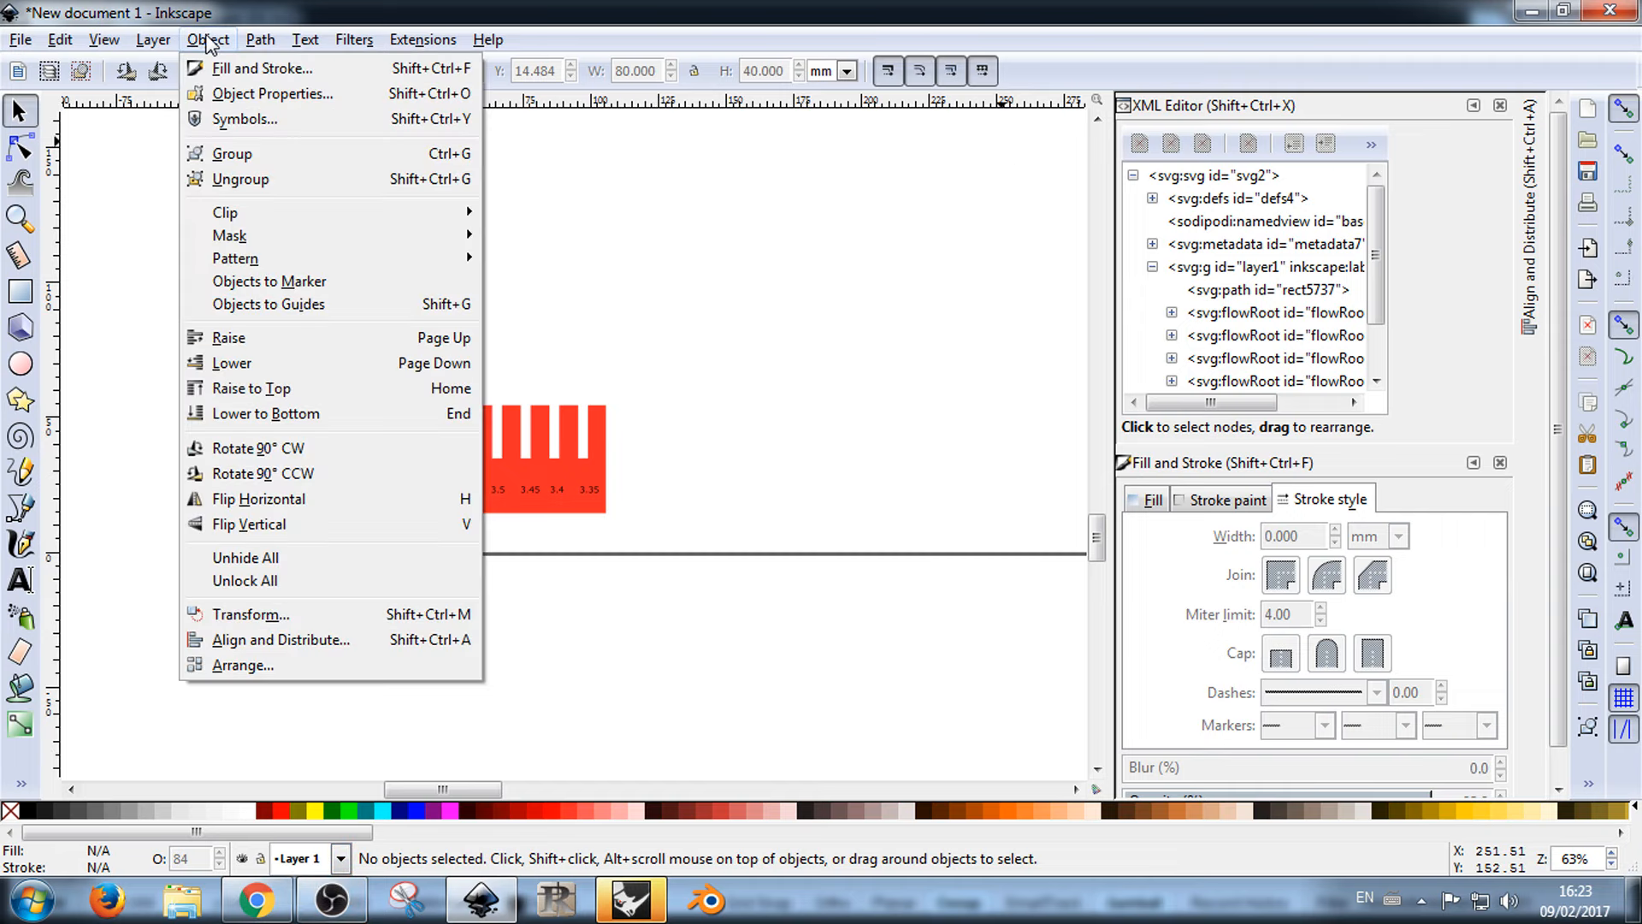
{"action": "mouse_move", "coordinate": [154, 42]}
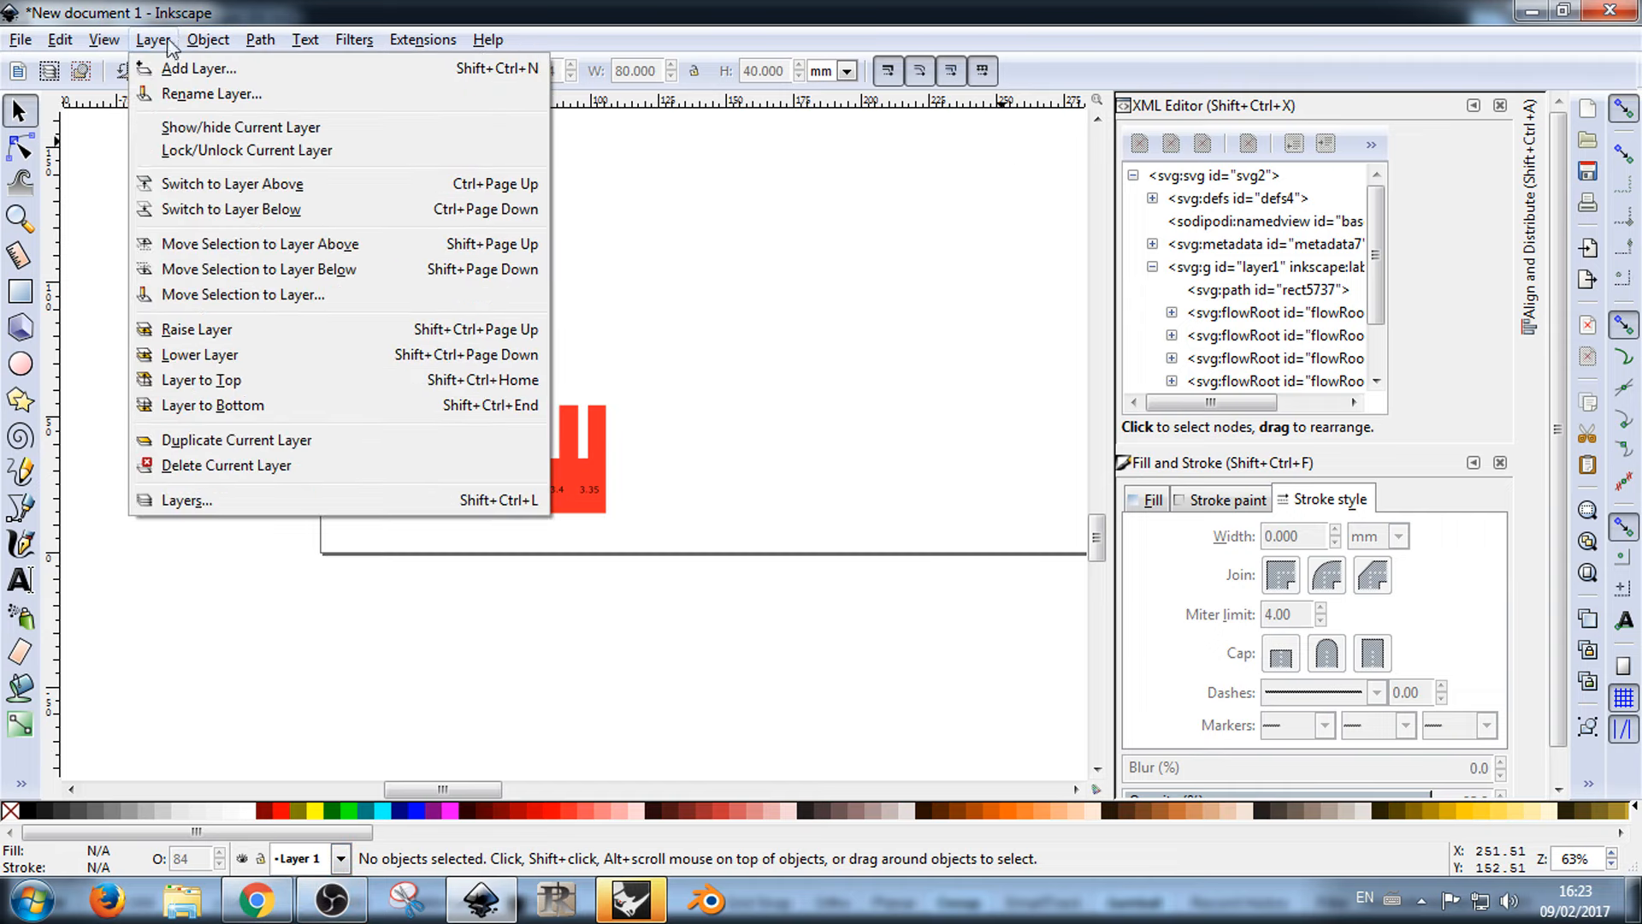
{"action": "left_click", "coordinate": [163, 68]}
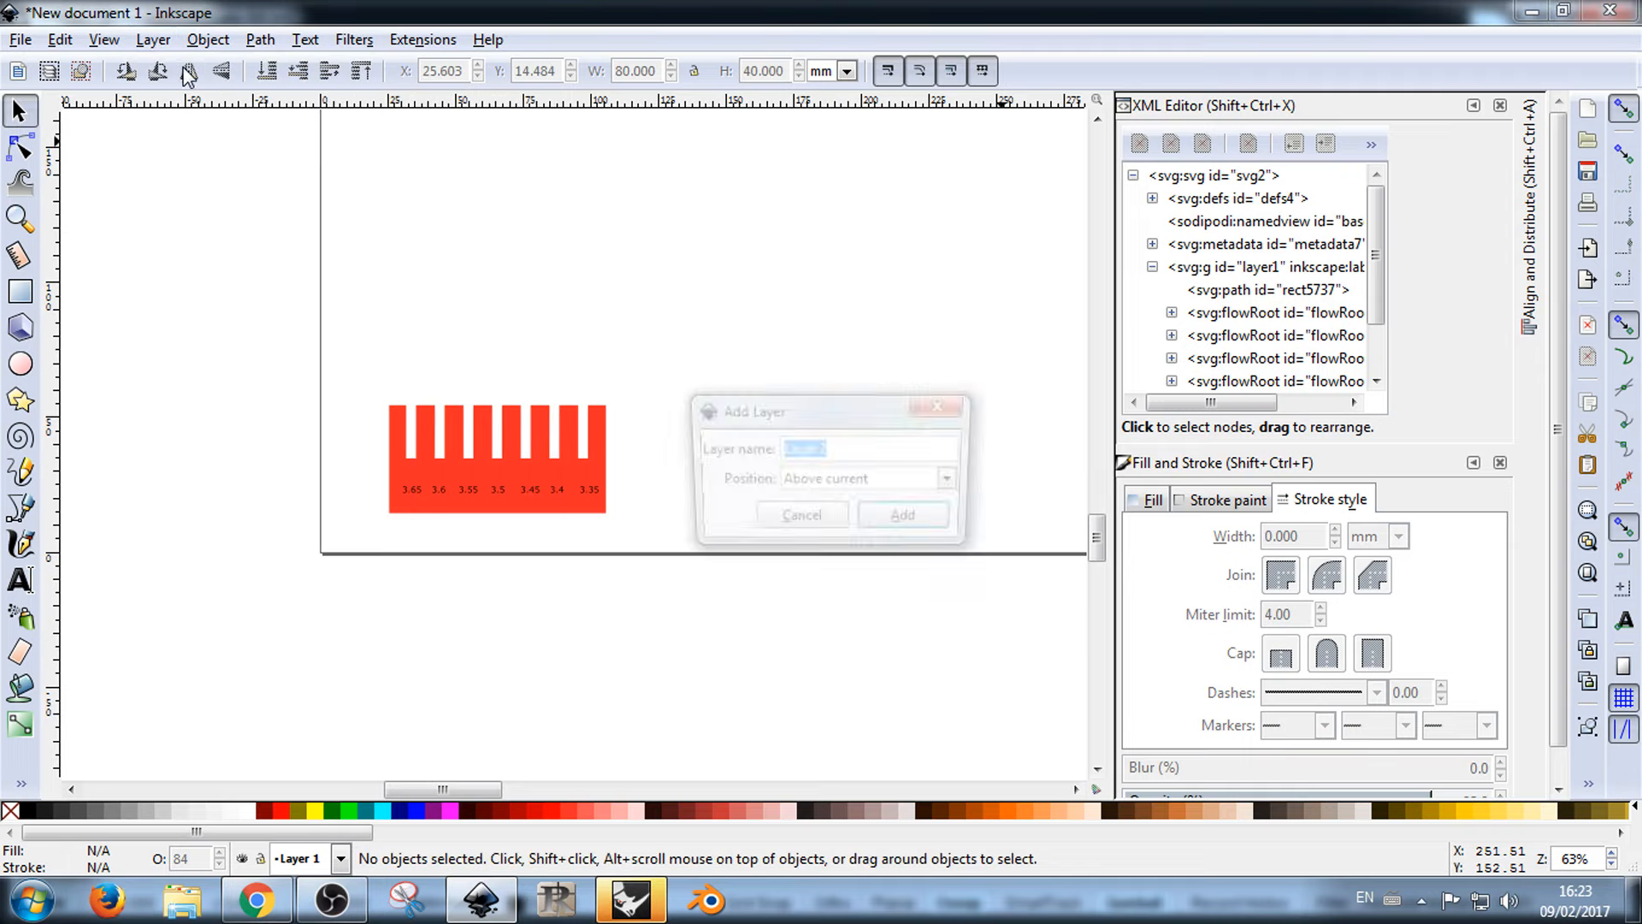
{"action": "left_click", "coordinate": [896, 524]}
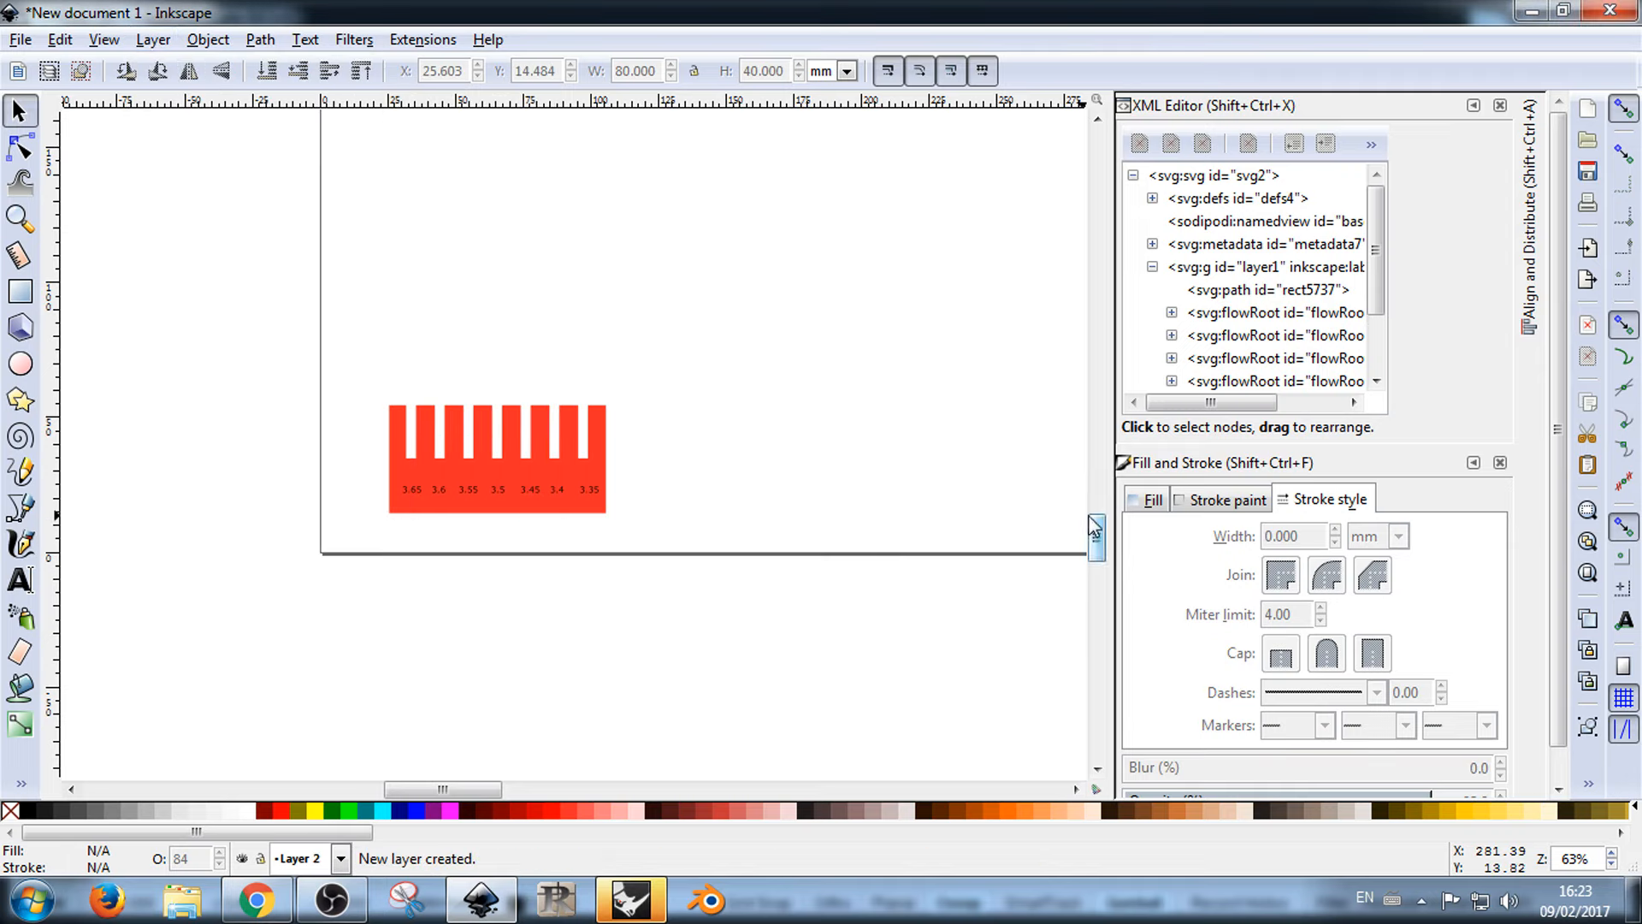
{"action": "left_click", "coordinate": [311, 856]}
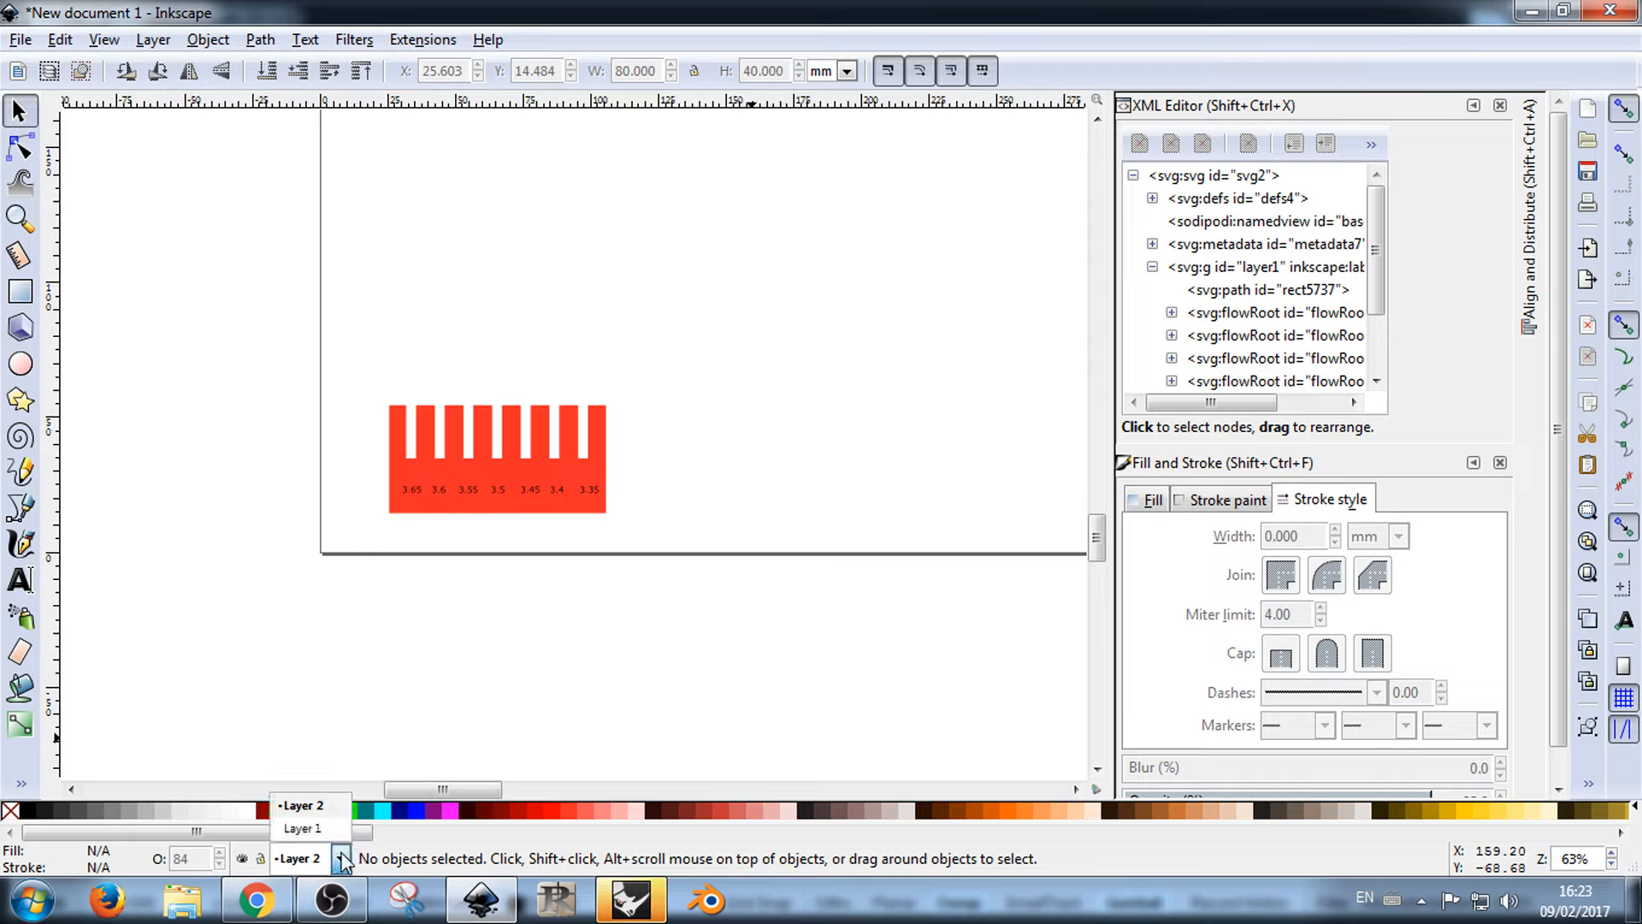
{"action": "left_click", "coordinate": [481, 710]}
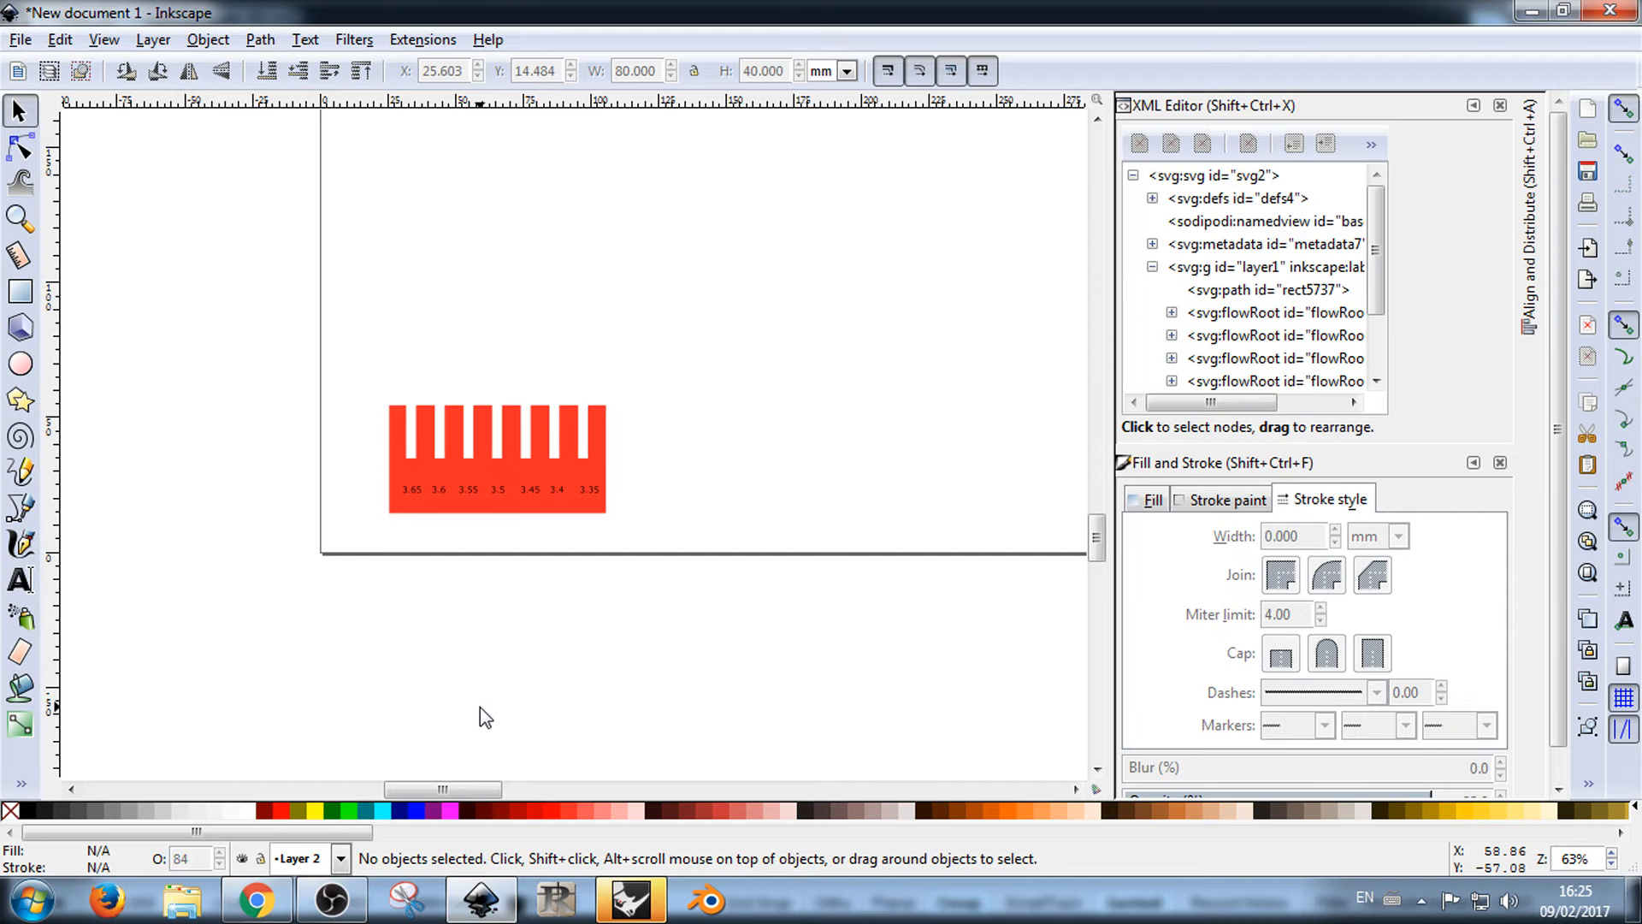
Step: Draw a large red ellipse about 160 by 146 mm on Layer 2, beyond the upper right corner of the slotted piece
{"action": "left_click", "coordinate": [21, 364]}
{"action": "left_click_drag", "start_coordinate": [876, 197], "coordinate": [660, 391]}
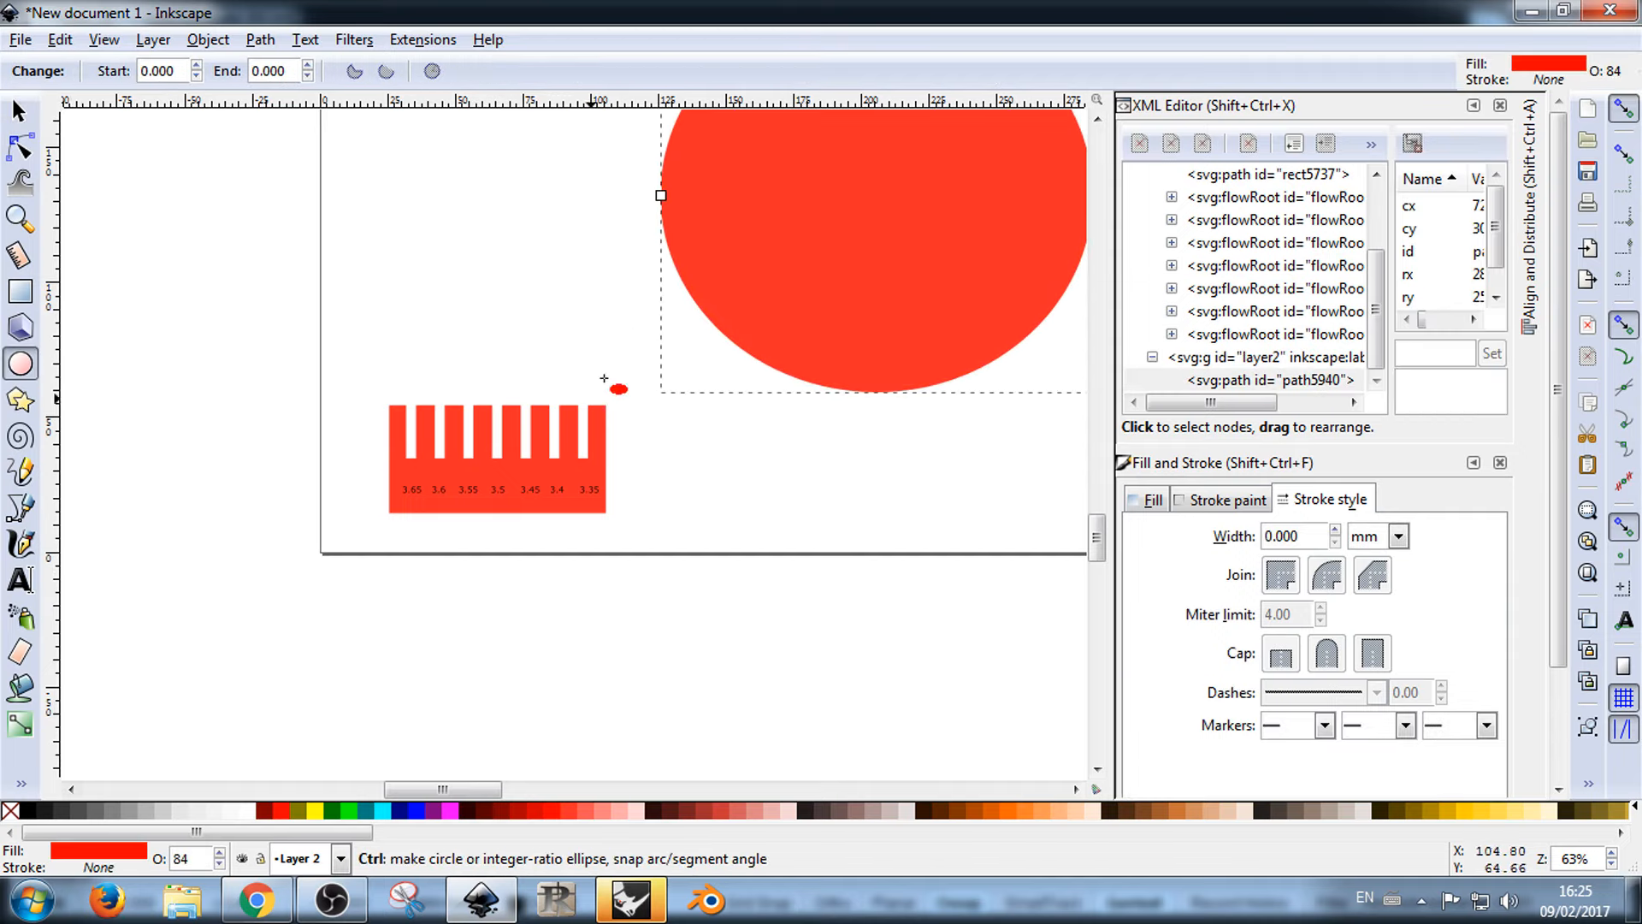
{"action": "scroll", "coordinate": [551, 454], "scroll_direction": "down", "scroll_amount": 4}
{"action": "scroll", "coordinate": [601, 390], "scroll_direction": "up", "scroll_amount": 5}
{"action": "left_click_drag", "start_coordinate": [748, 283], "coordinate": [671, 374]}
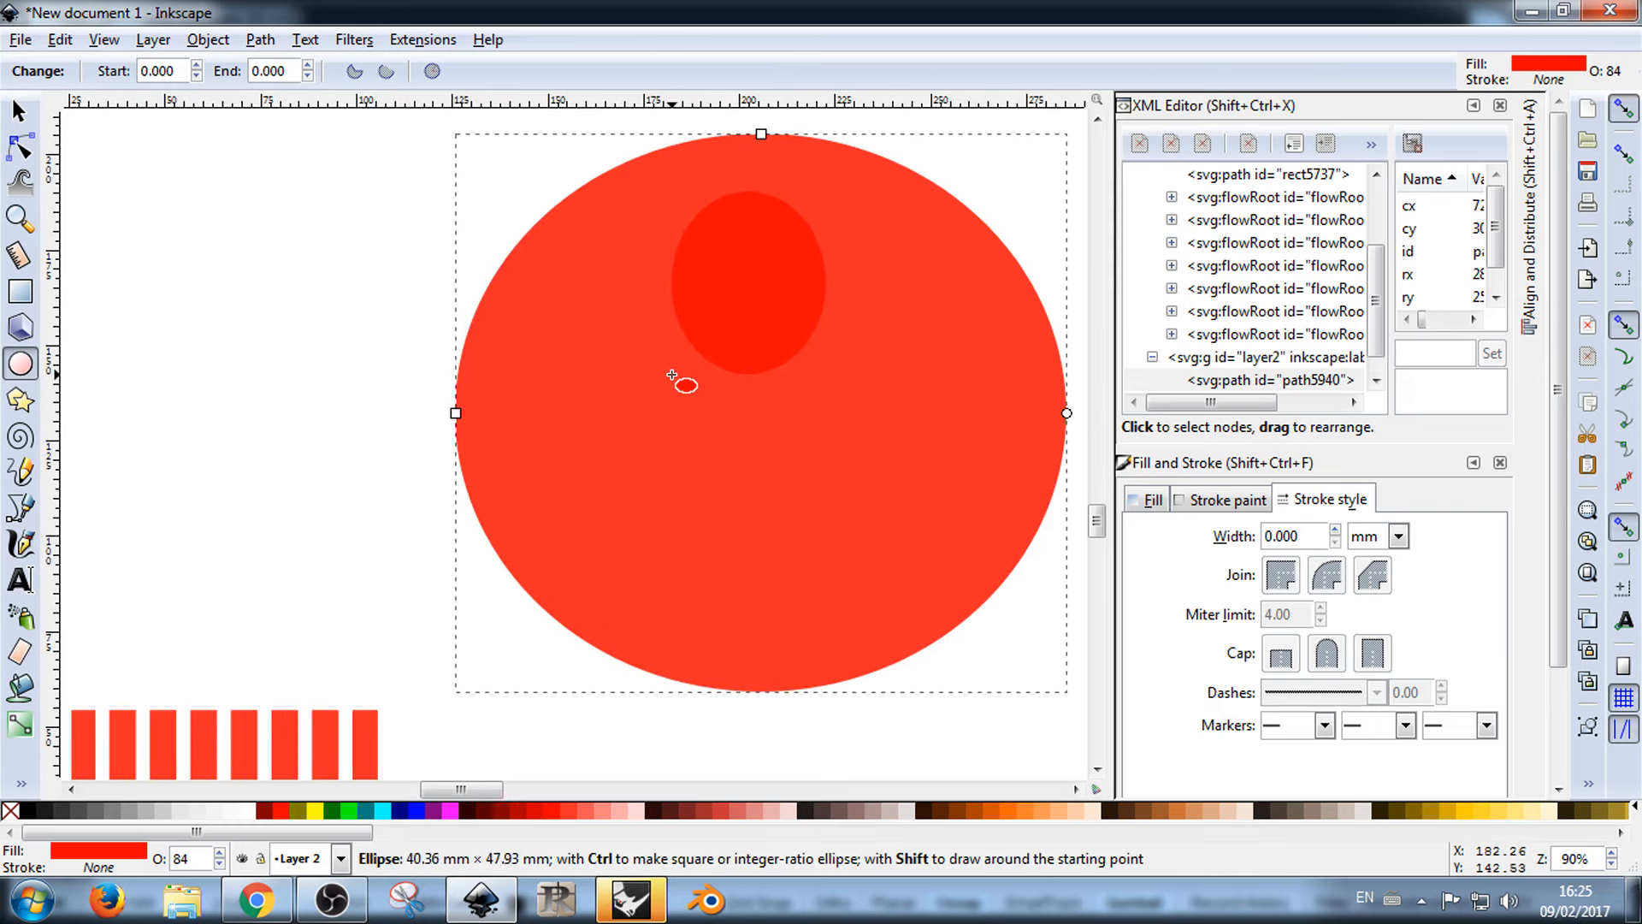
{"action": "key", "text": "Escape"}
Step: Set the fill to yellow (#FFFF00), draw seven small ellipses scattered inside the large red ellipse, and deselect them
{"action": "left_click", "coordinate": [315, 813]}
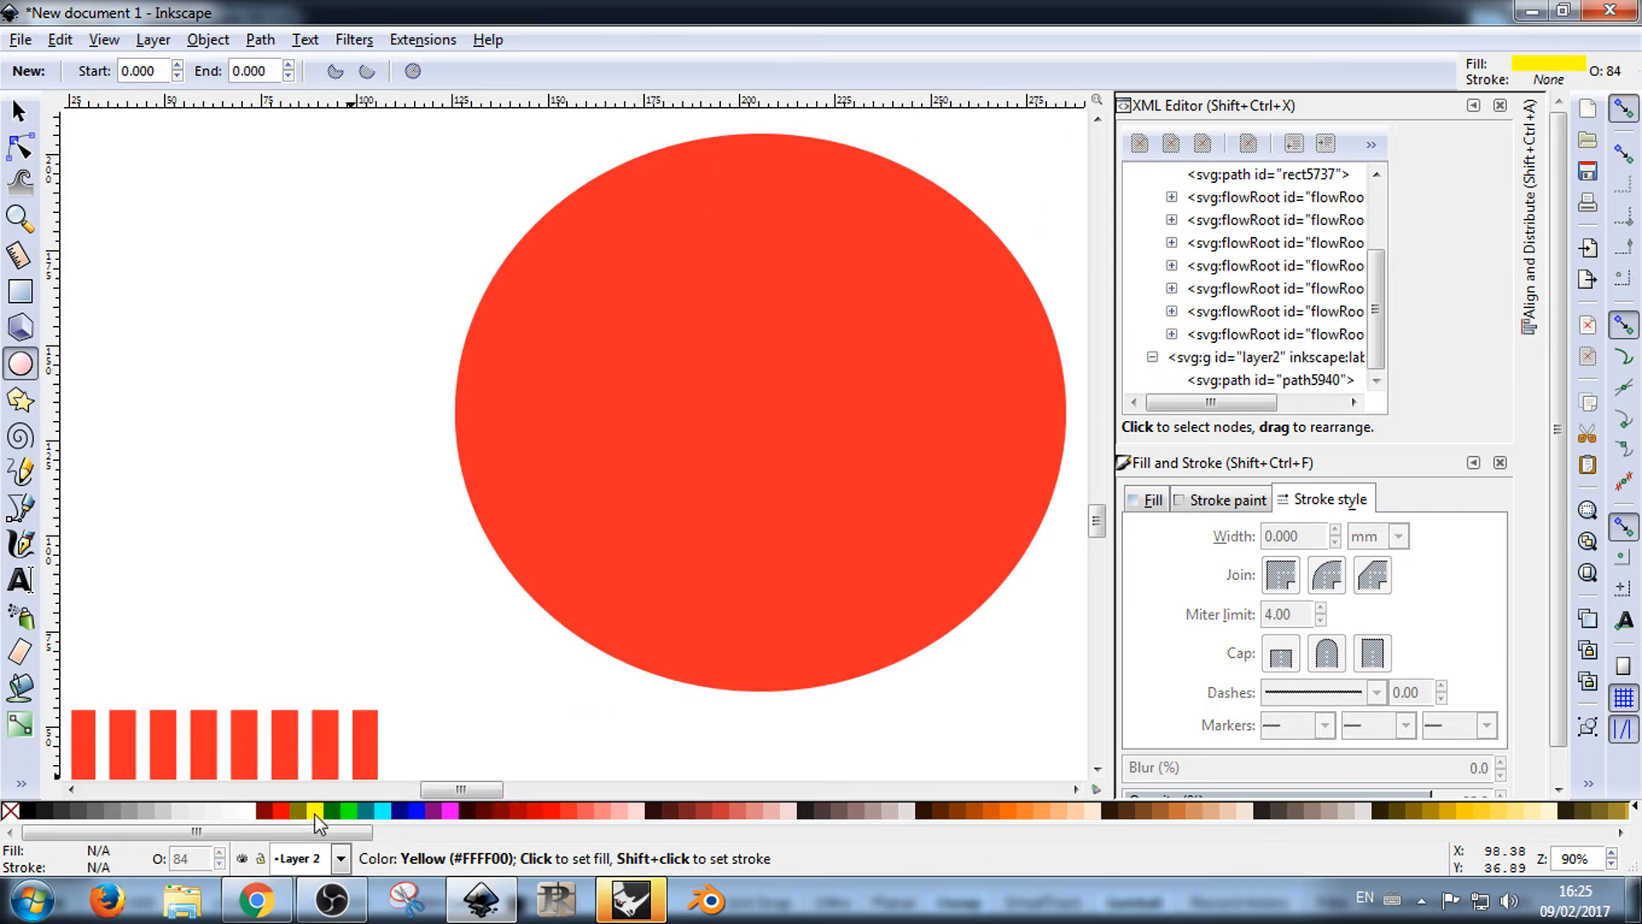
{"action": "left_click_drag", "start_coordinate": [802, 293], "coordinate": [739, 355]}
{"action": "left_click_drag", "start_coordinate": [647, 420], "coordinate": [593, 474]}
{"action": "left_click_drag", "start_coordinate": [814, 479], "coordinate": [766, 557]}
{"action": "left_click_drag", "start_coordinate": [948, 394], "coordinate": [880, 411]}
{"action": "left_click_drag", "start_coordinate": [699, 400], "coordinate": [690, 441]}
{"action": "left_click_drag", "start_coordinate": [650, 314], "coordinate": [574, 361]}
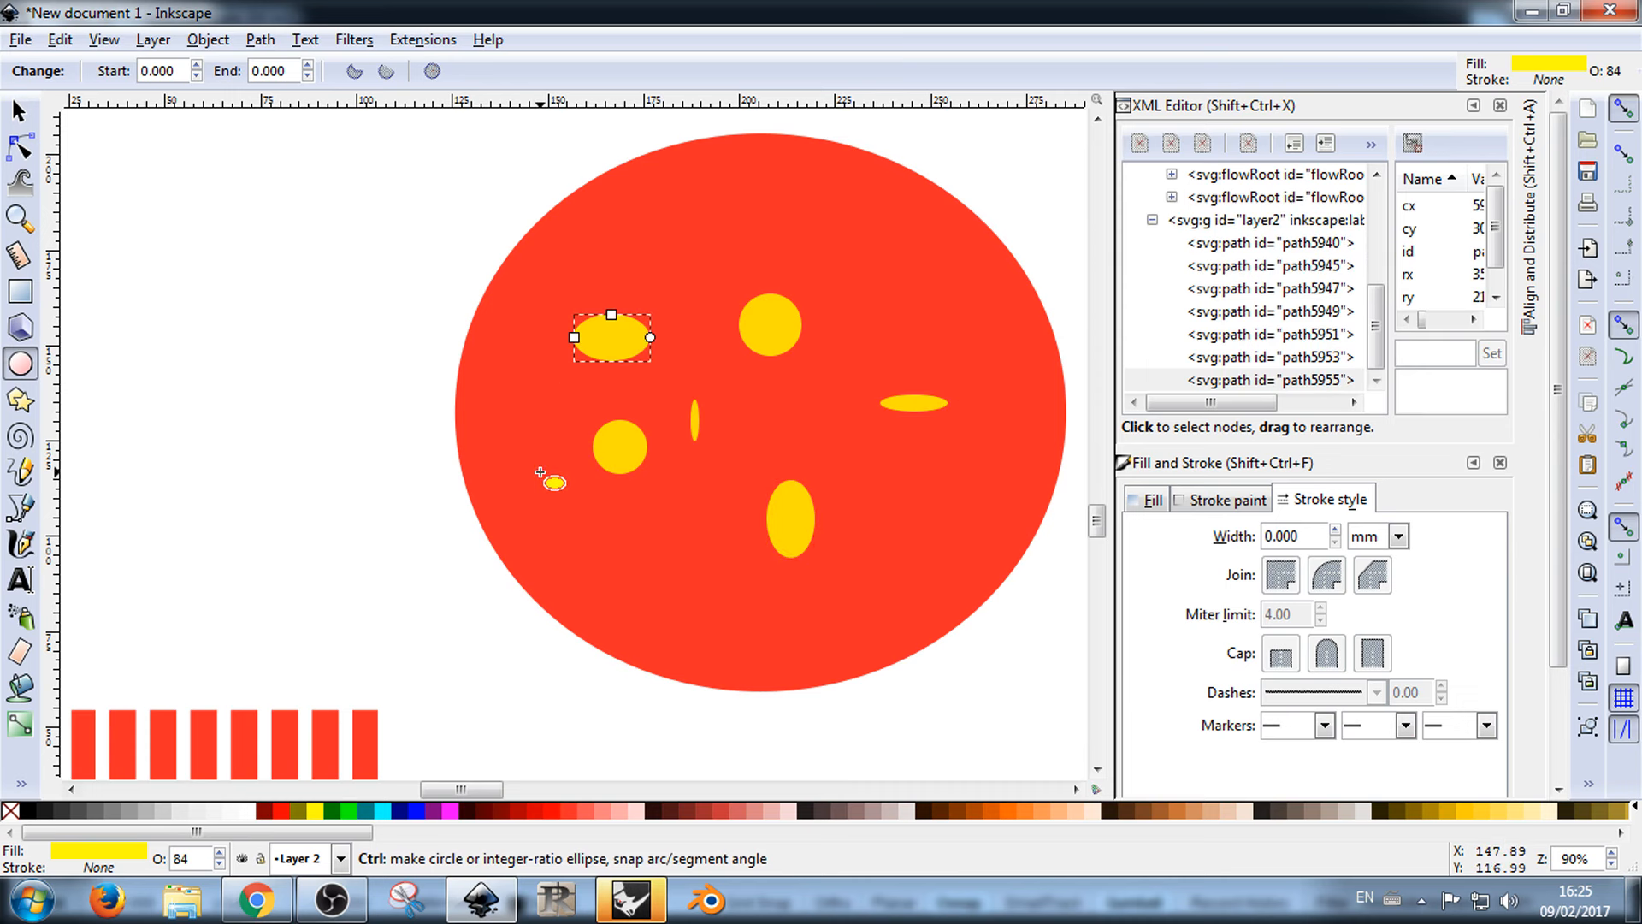
{"action": "left_click_drag", "start_coordinate": [540, 472], "coordinate": [525, 502]}
{"action": "left_click", "coordinate": [18, 112]}
{"action": "left_click", "coordinate": [450, 363]}
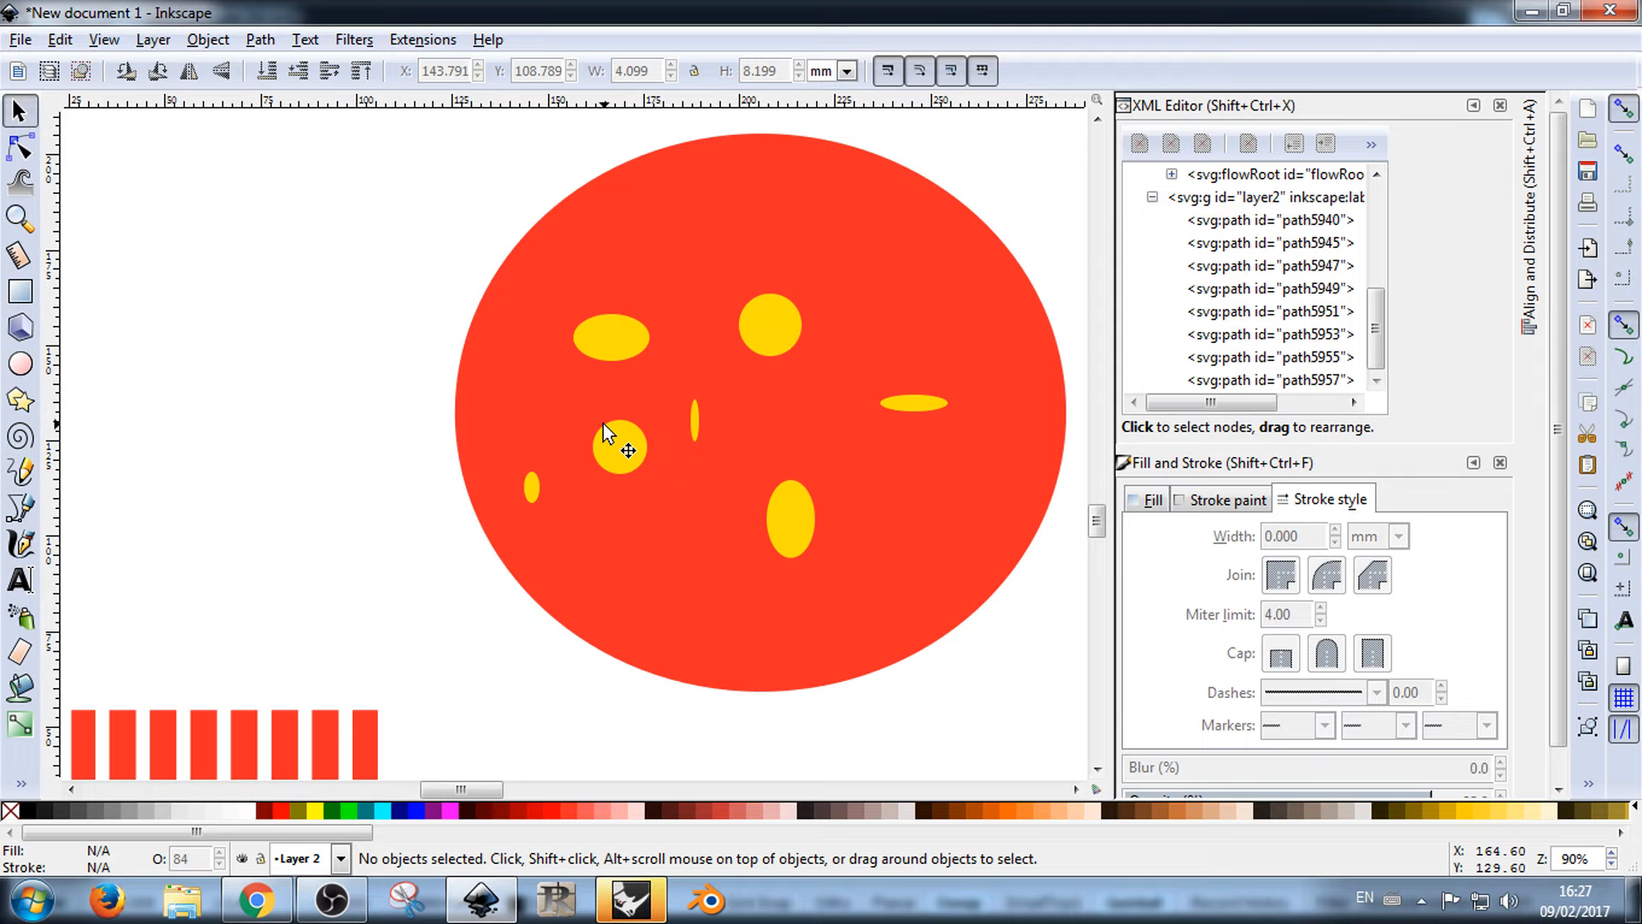
Step: Select the large red ellipse and lower its fill's red value to 246
{"action": "left_click", "coordinate": [783, 308]}
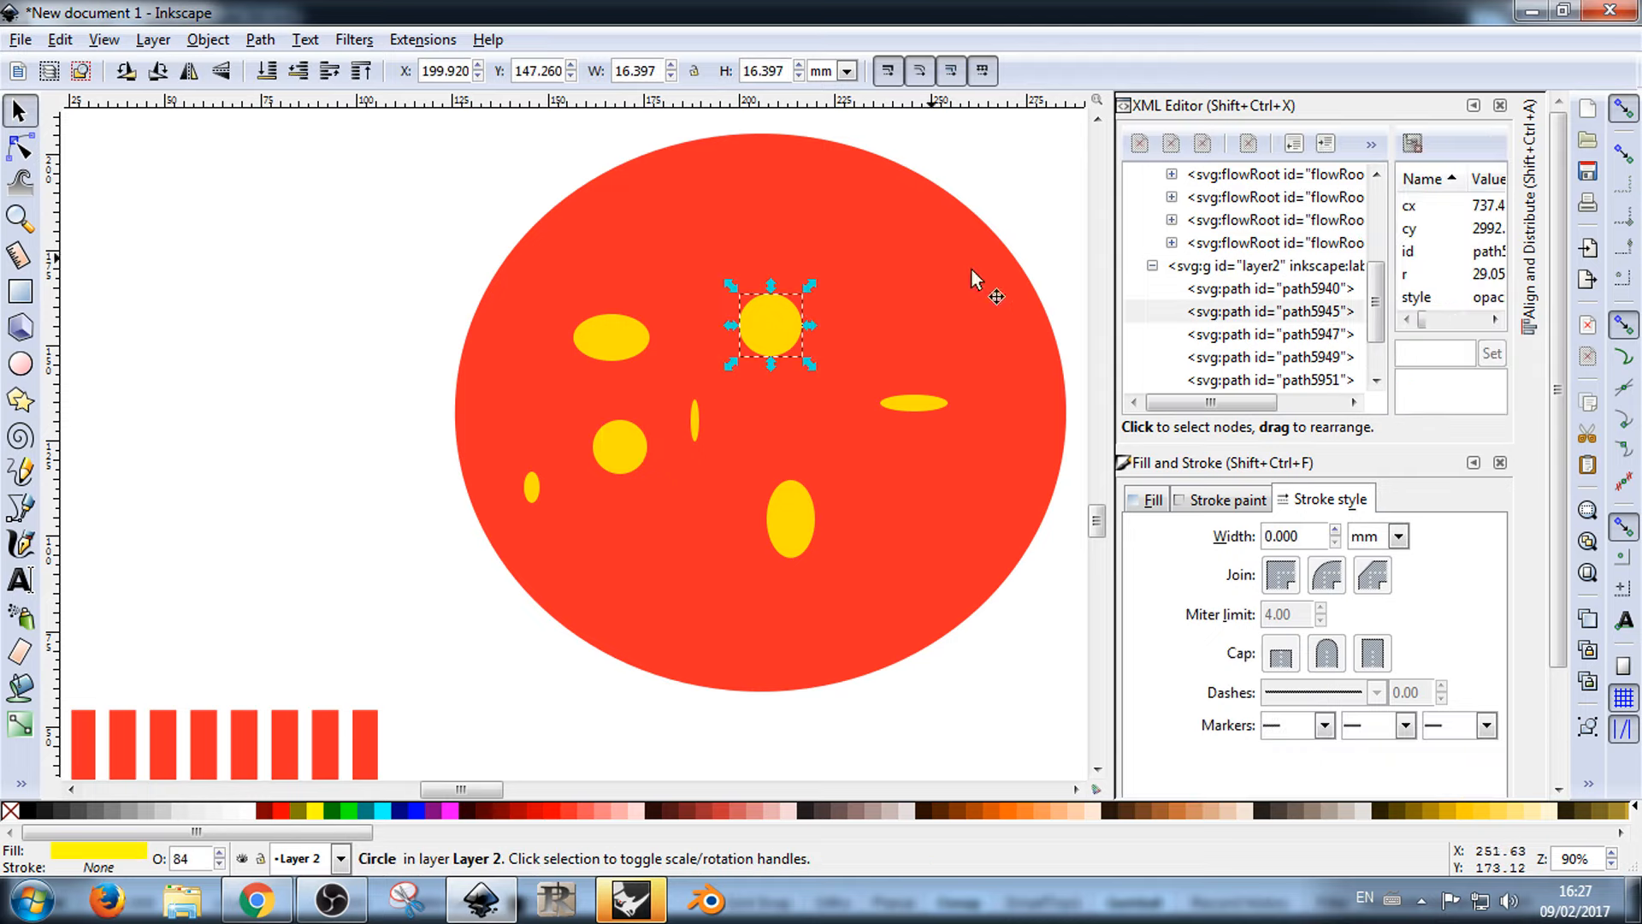
{"action": "left_click", "coordinate": [973, 275]}
{"action": "left_click", "coordinate": [1150, 499]}
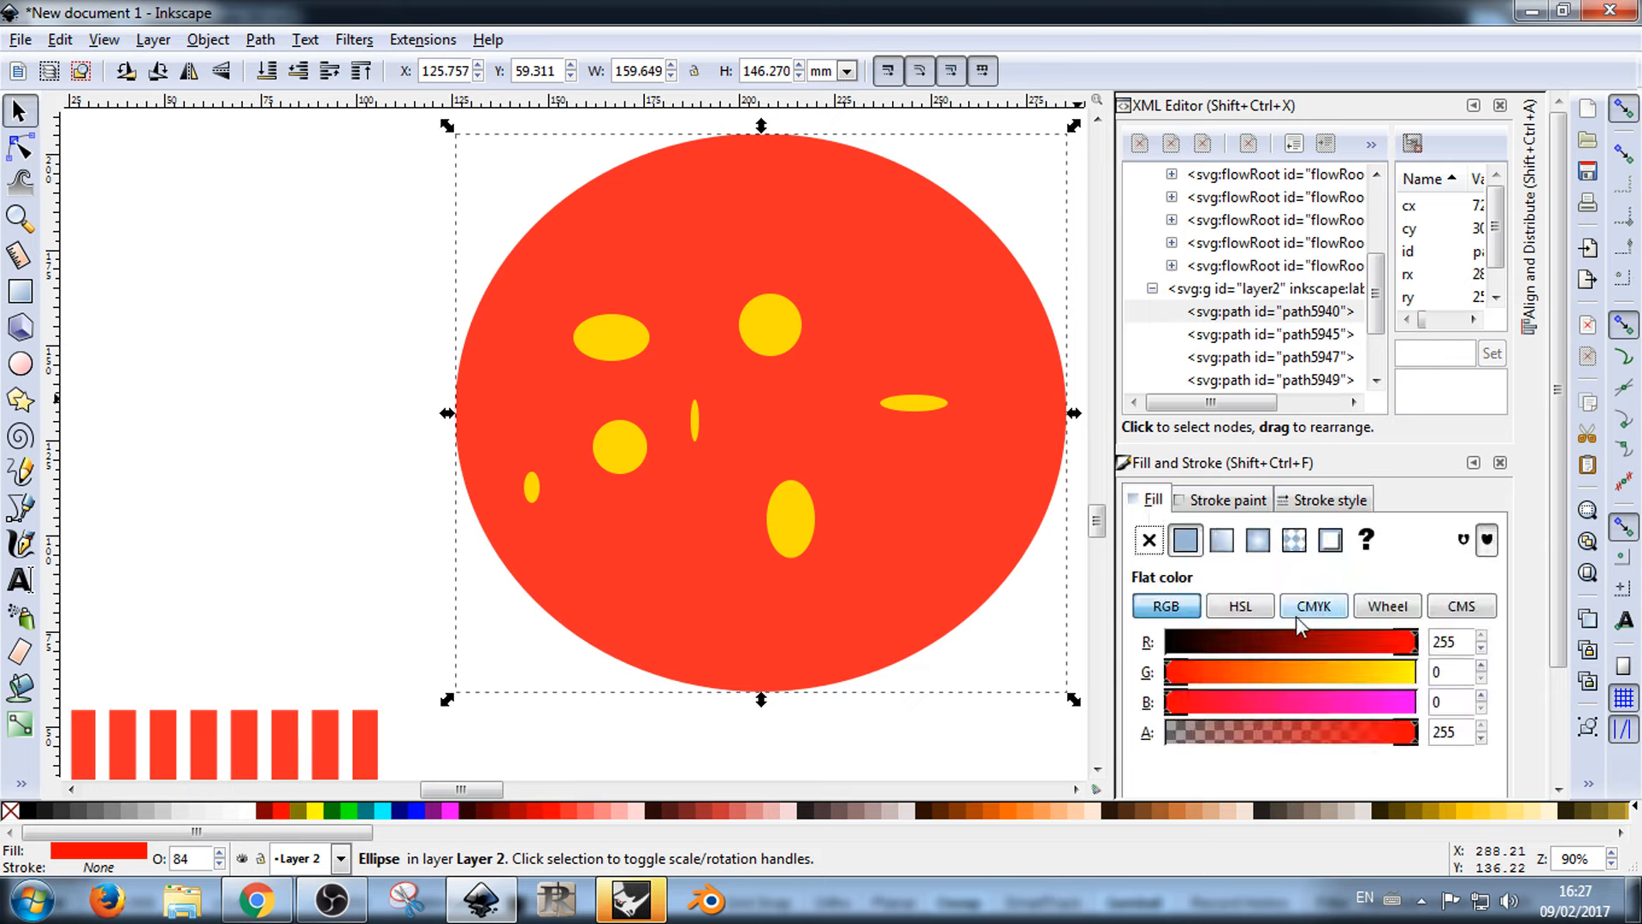
{"action": "scroll", "coordinate": [1477, 609], "scroll_direction": "down", "scroll_amount": 2}
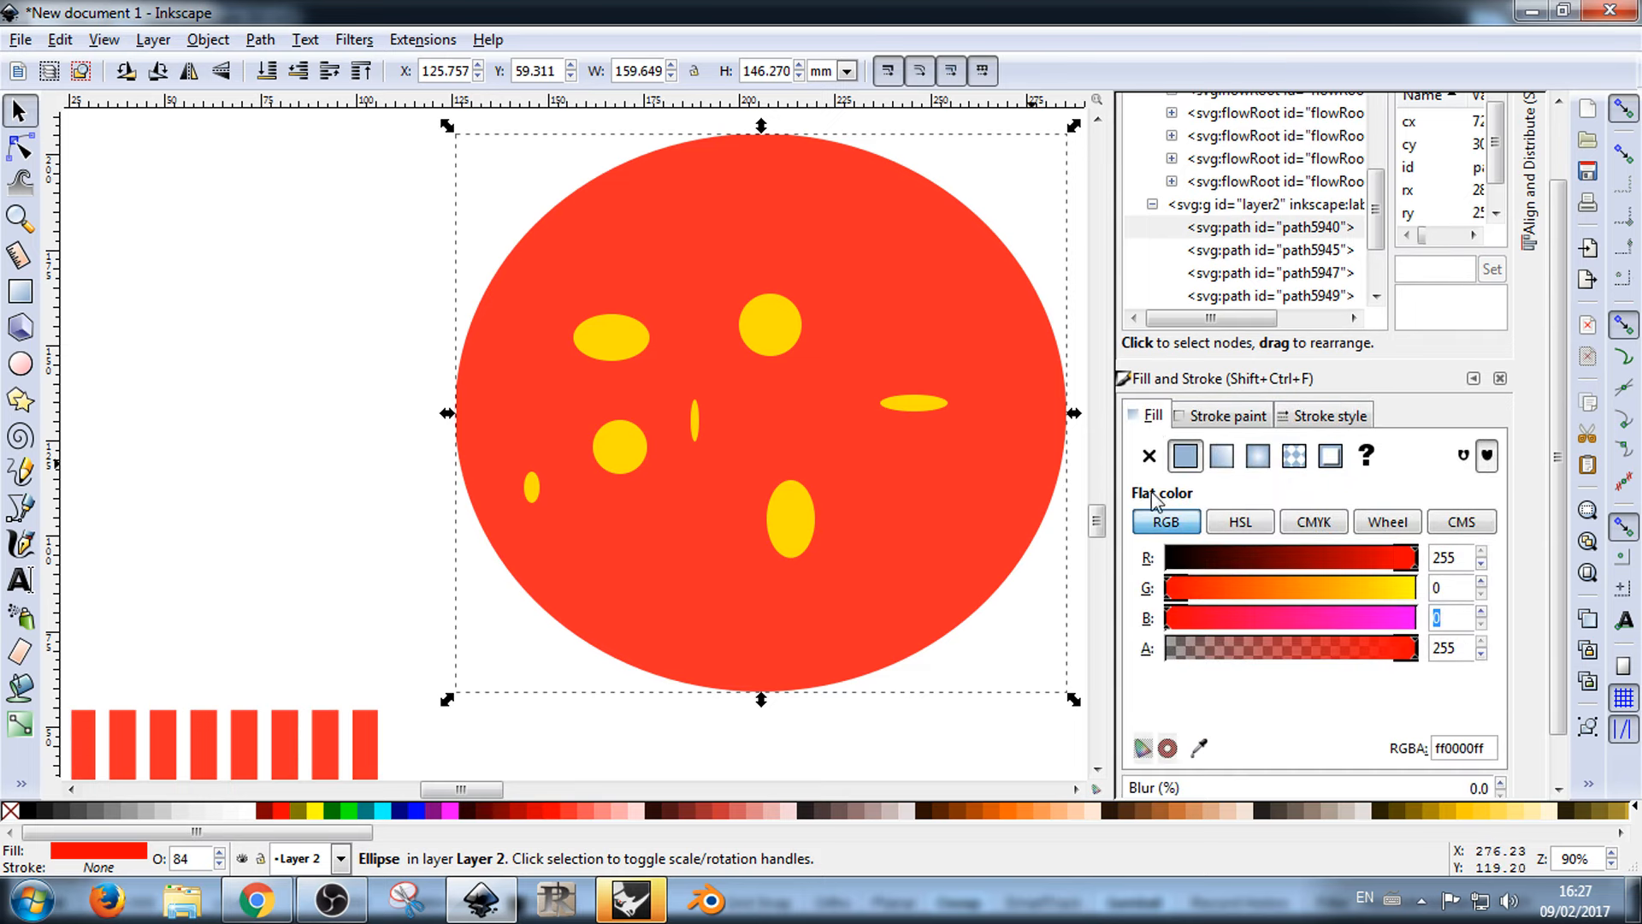
{"action": "left_click", "coordinate": [1414, 561]}
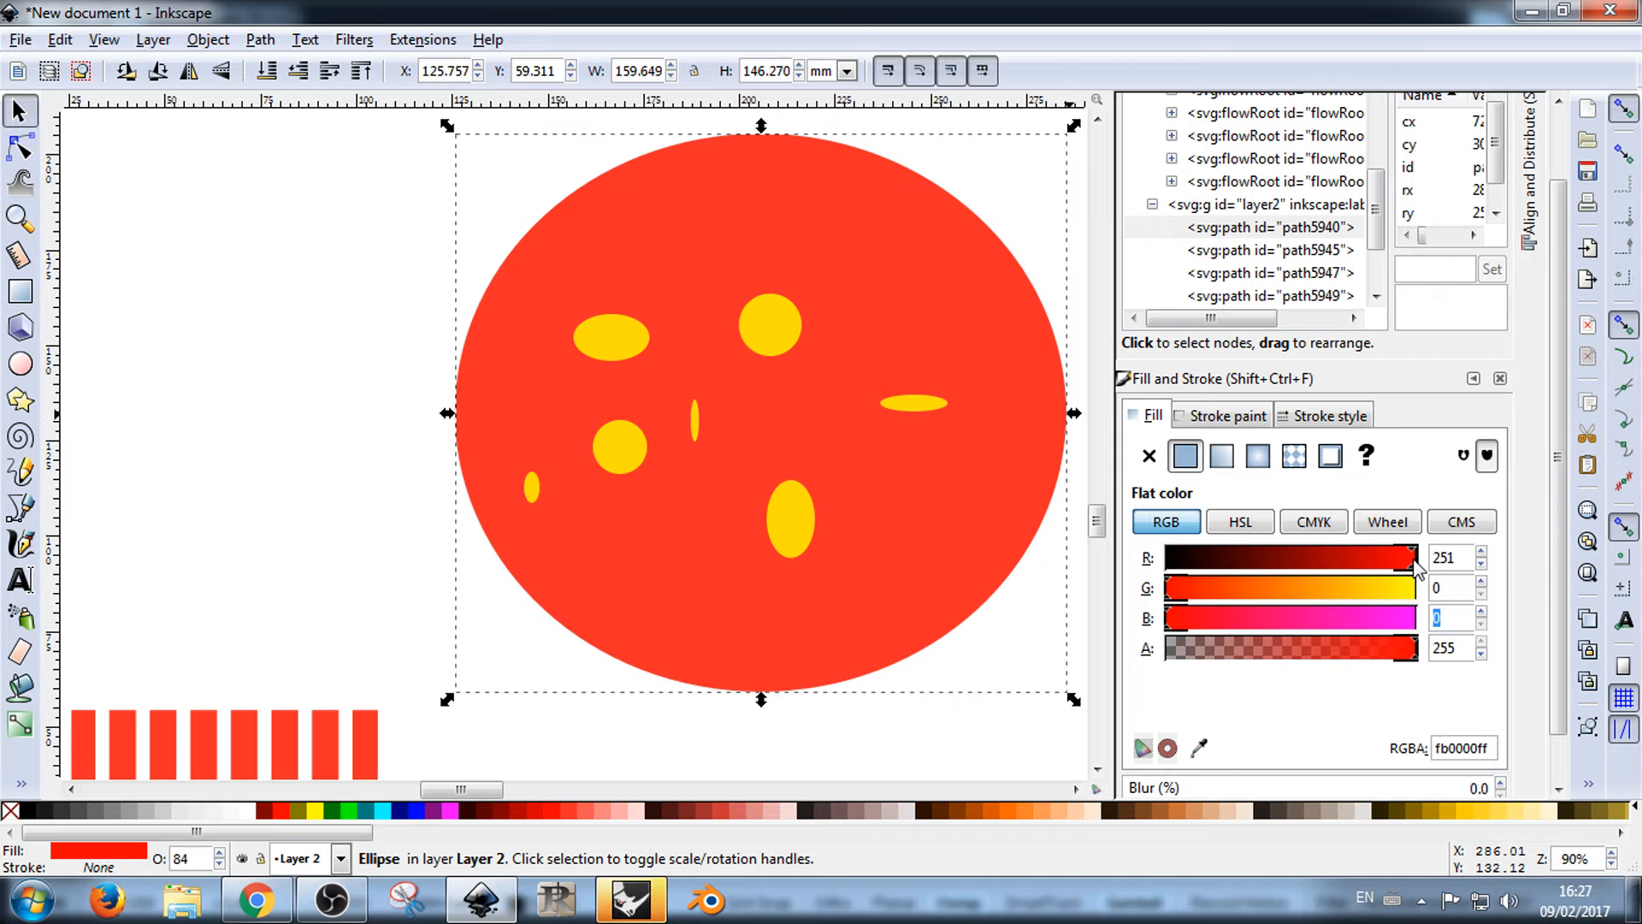
{"action": "left_click_drag", "start_coordinate": [1414, 560], "coordinate": [1408, 560]}
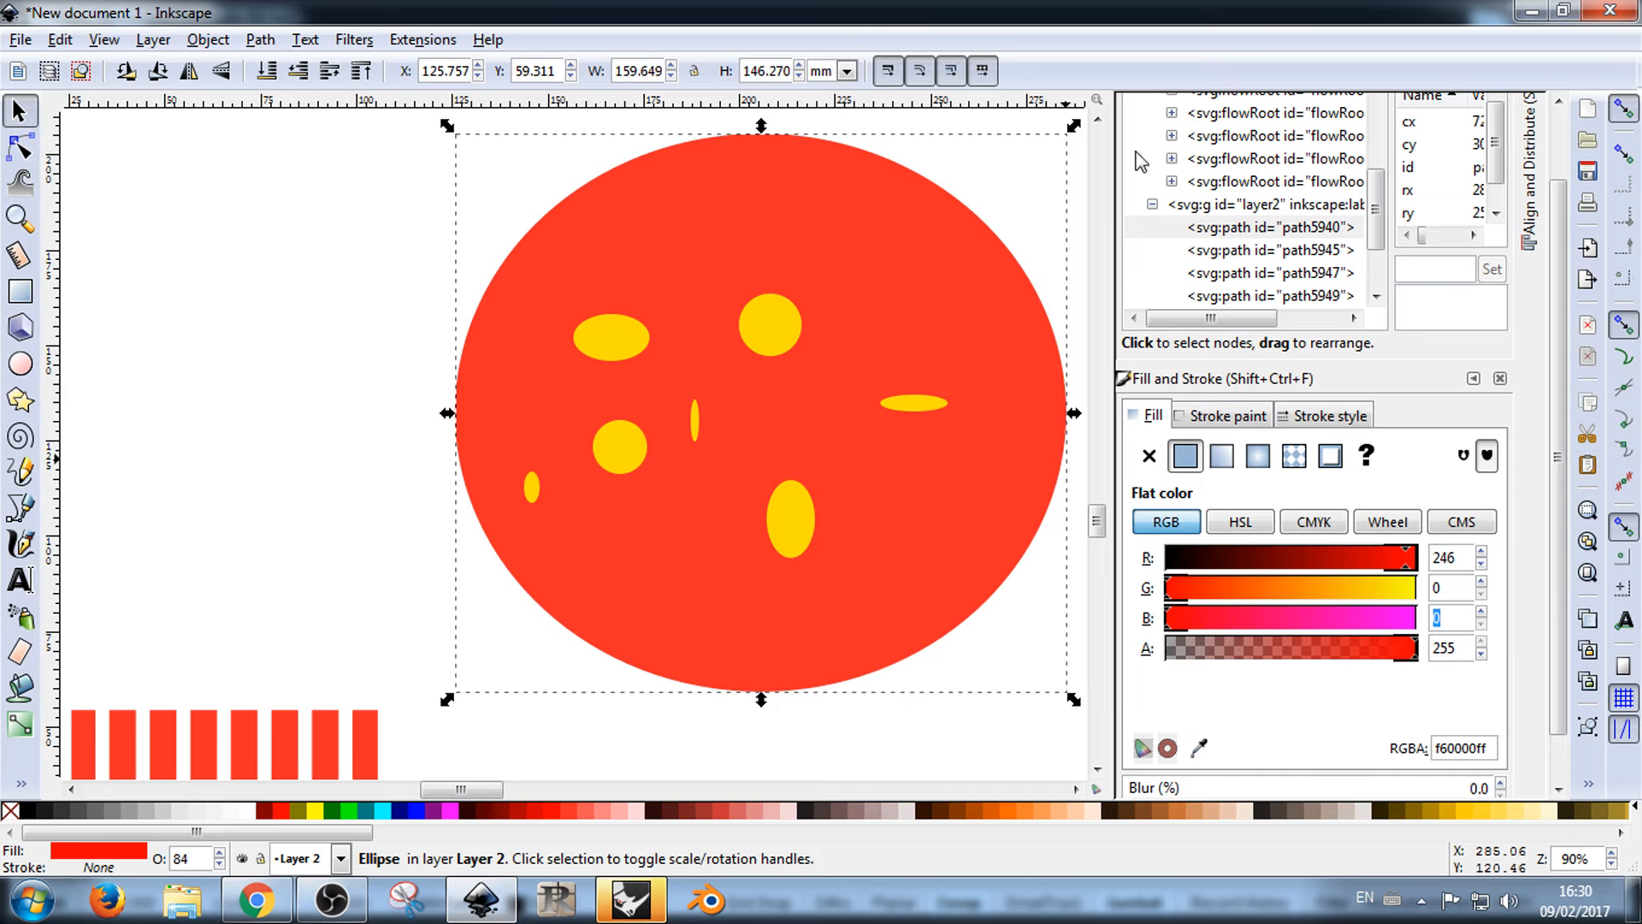
Step: Delete the large red ellipse together with the yellow ellipses inside it
{"action": "left_click", "coordinate": [304, 370]}
{"action": "scroll", "coordinate": [299, 406], "scroll_direction": "down", "scroll_amount": 3, "text": "ctrl"}
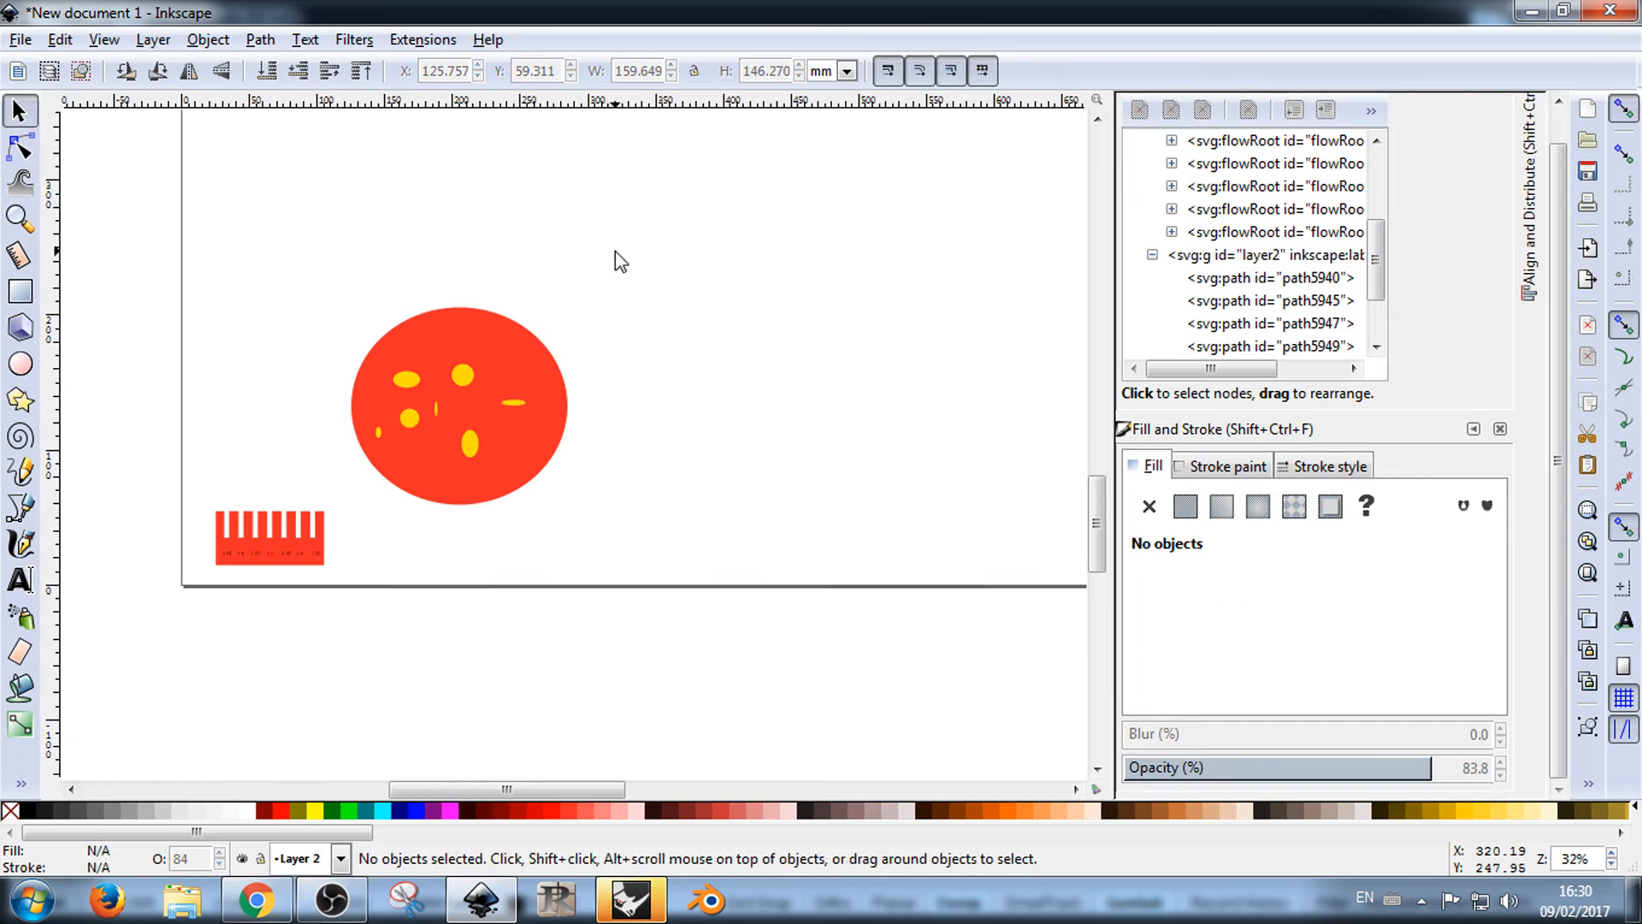
{"action": "left_click_drag", "start_coordinate": [616, 250], "coordinate": [346, 579]}
{"action": "key", "text": "Delete"}
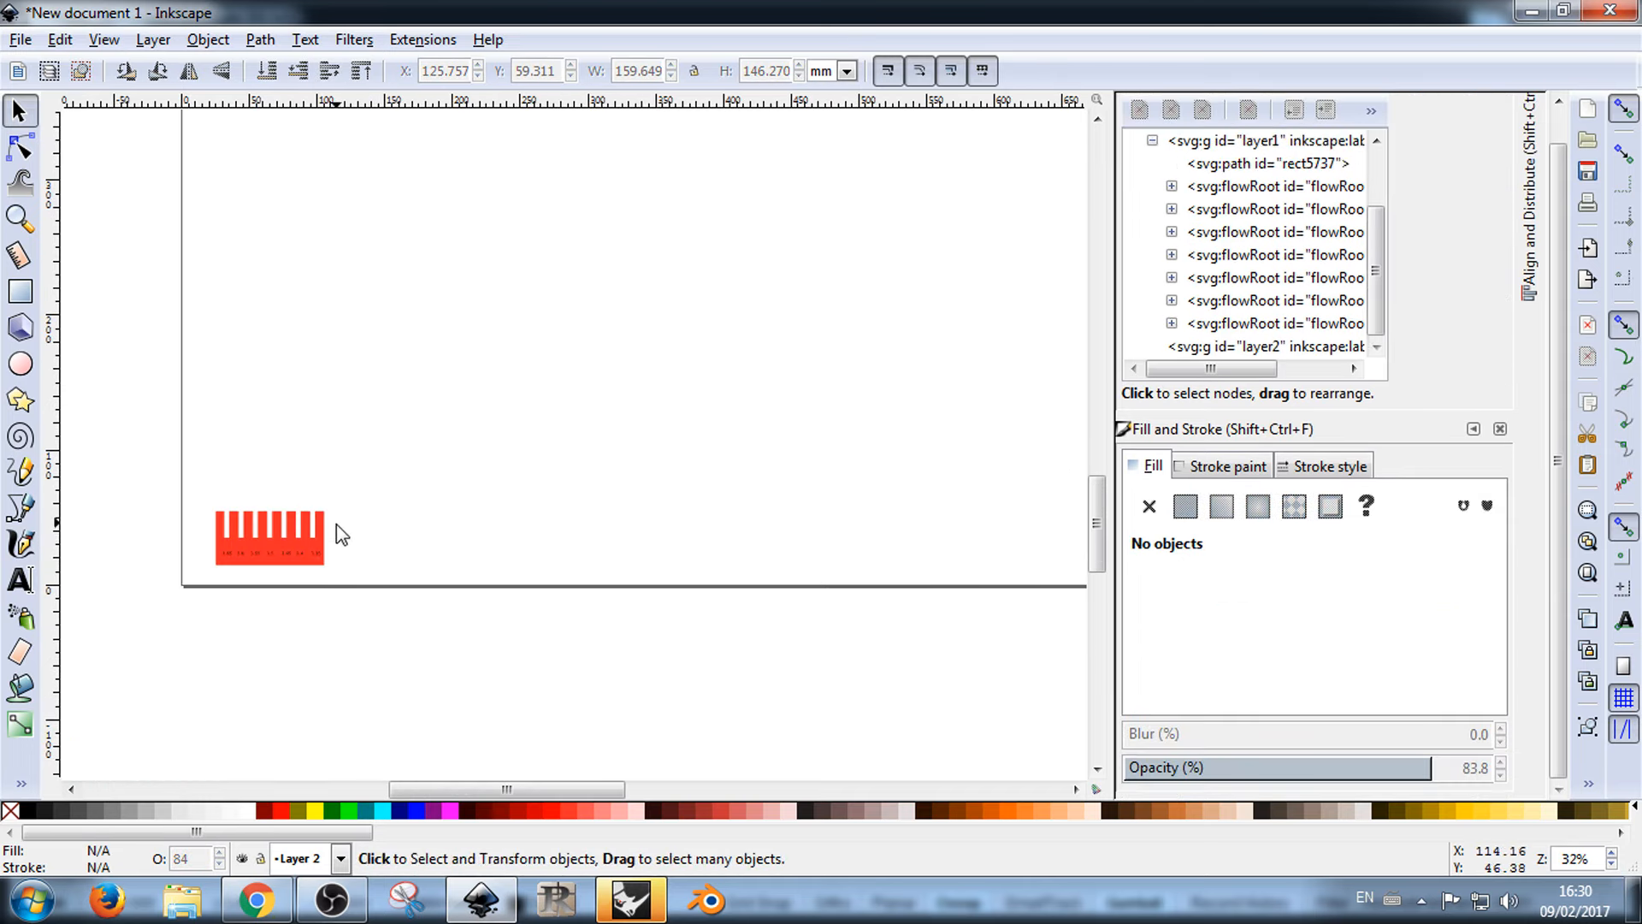
Step: Select the seven slot-width labels on the red piece and try to convert them with Stroke to Path
{"action": "scroll", "coordinate": [214, 557], "scroll_direction": "up", "scroll_amount": 3, "text": "ctrl"}
{"action": "left_click_drag", "start_coordinate": [219, 561], "coordinate": [587, 630]}
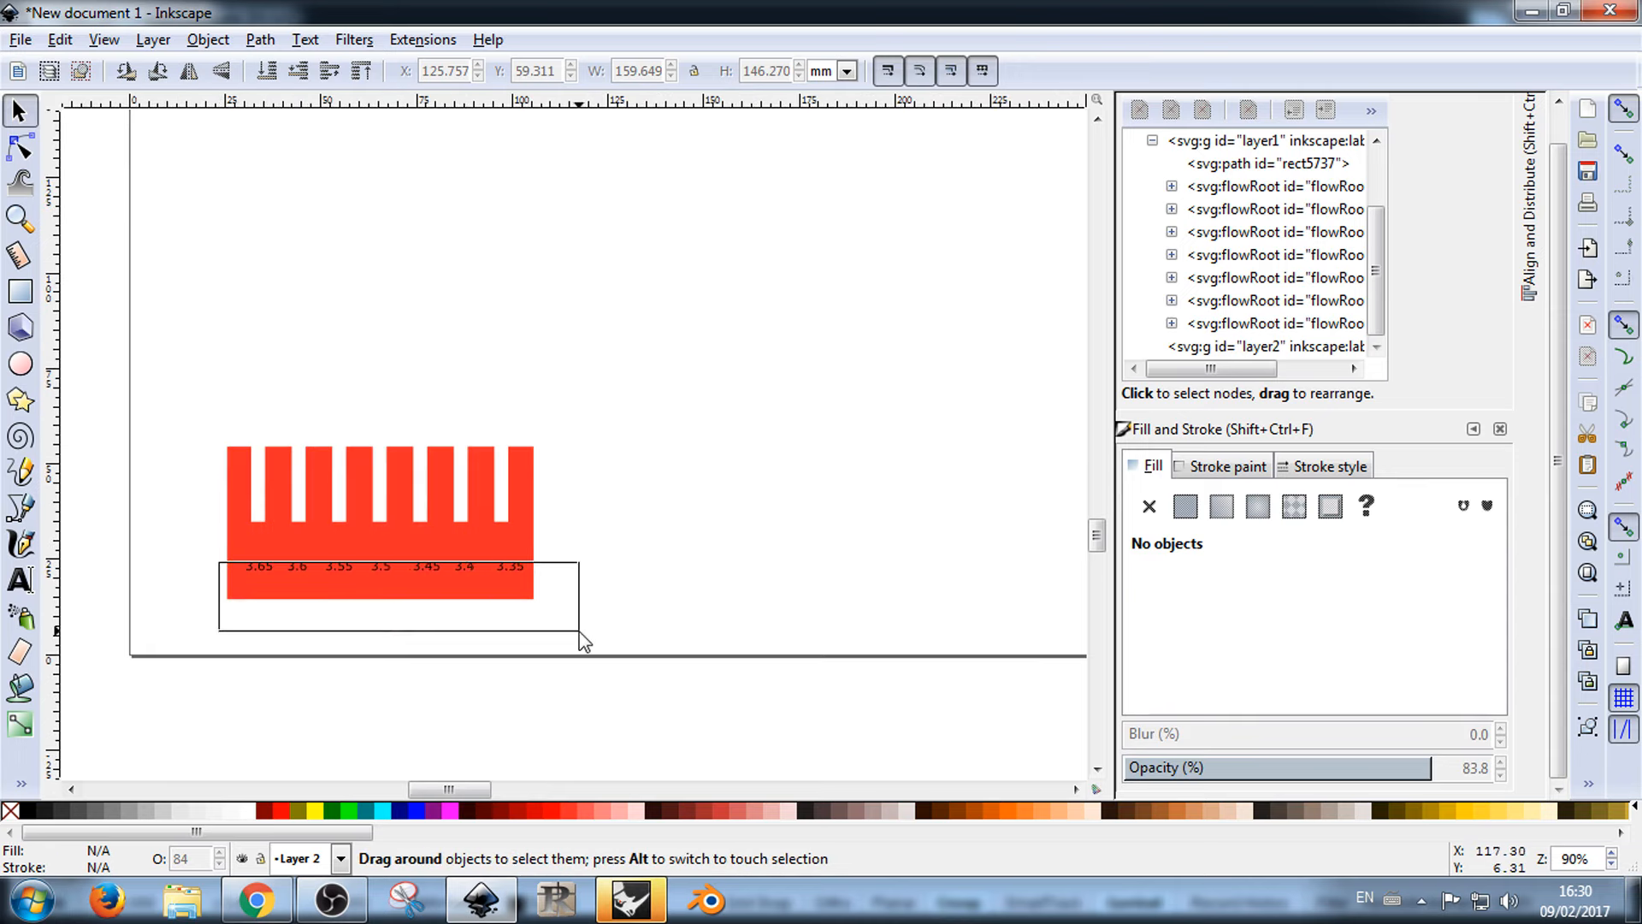
{"action": "left_click_drag", "start_coordinate": [132, 551], "coordinate": [604, 633]}
{"action": "scroll", "coordinate": [450, 526], "scroll_direction": "up", "scroll_amount": 1, "text": "ctrl"}
{"action": "scroll", "coordinate": [450, 526], "scroll_direction": "up", "scroll_amount": 2, "text": "ctrl"}
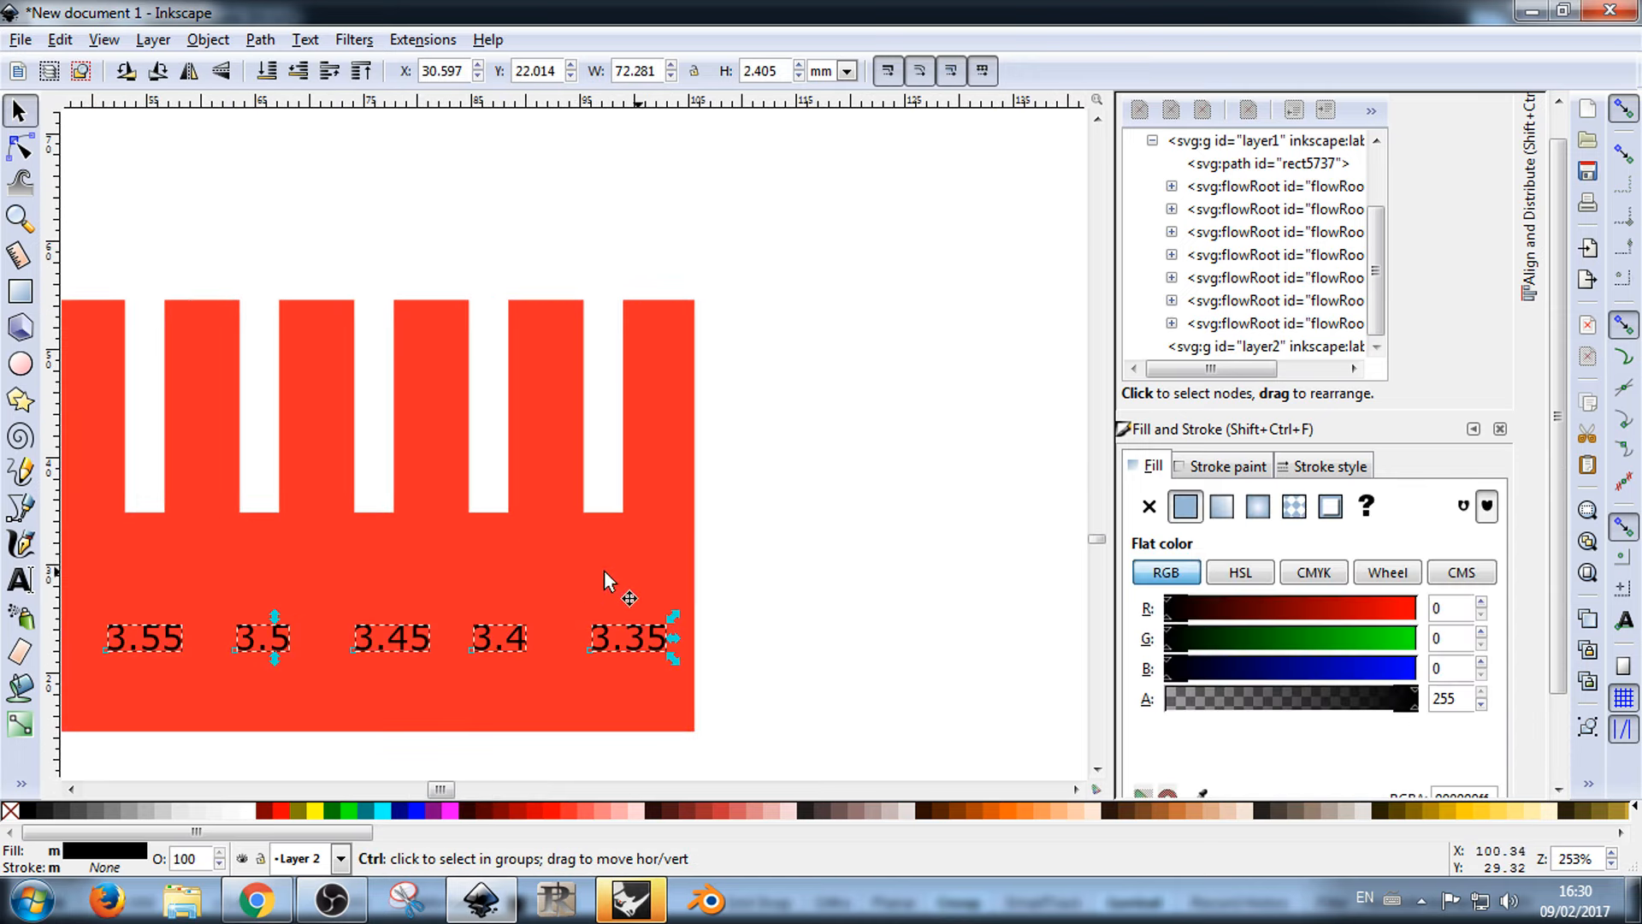
{"action": "scroll", "coordinate": [696, 586], "scroll_direction": "down", "scroll_amount": 3, "text": "ctrl"}
{"action": "scroll", "coordinate": [684, 611], "scroll_direction": "up", "scroll_amount": 3, "text": "ctrl"}
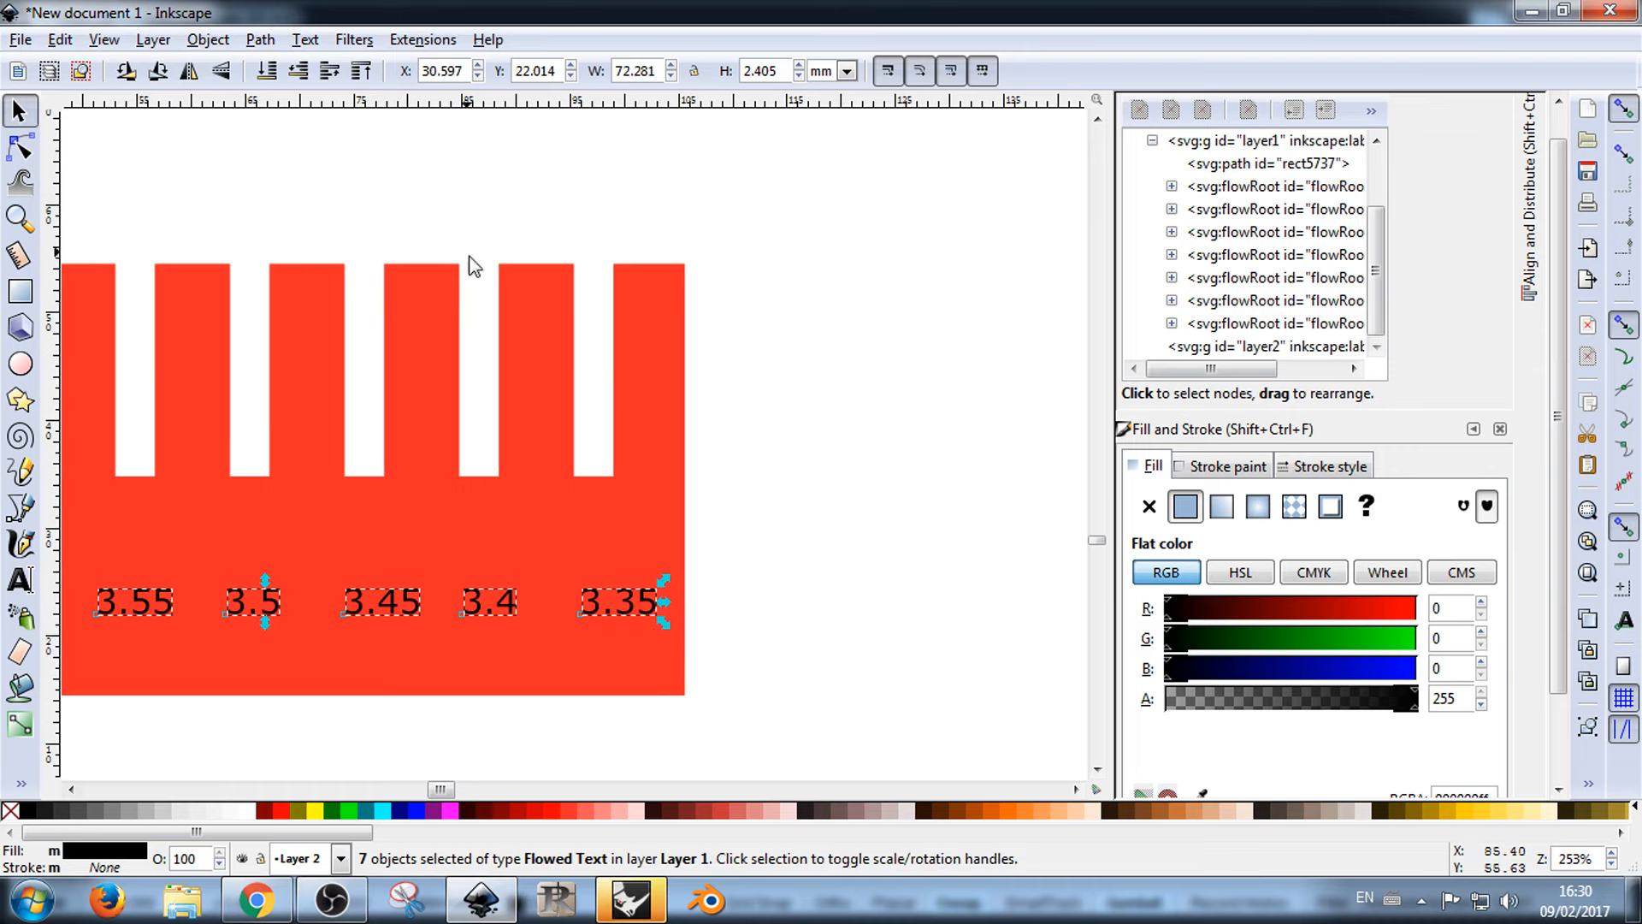
{"action": "left_click", "coordinate": [208, 40]}
{"action": "mouse_move", "coordinate": [250, 42]}
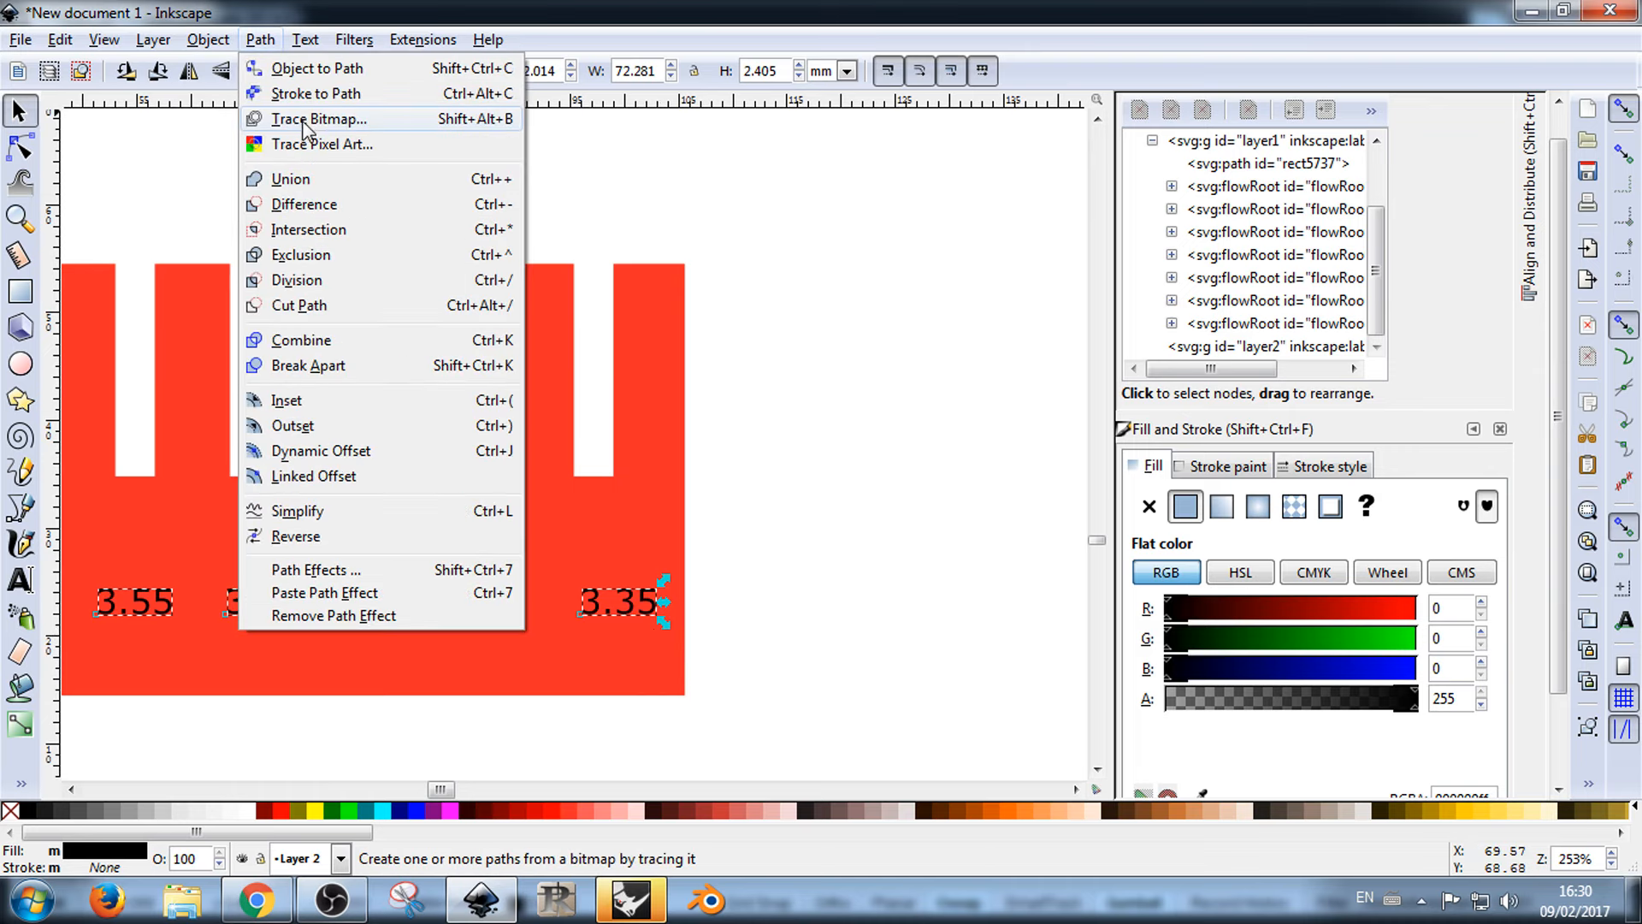
{"action": "left_click", "coordinate": [317, 94]}
{"action": "left_click", "coordinate": [748, 465]}
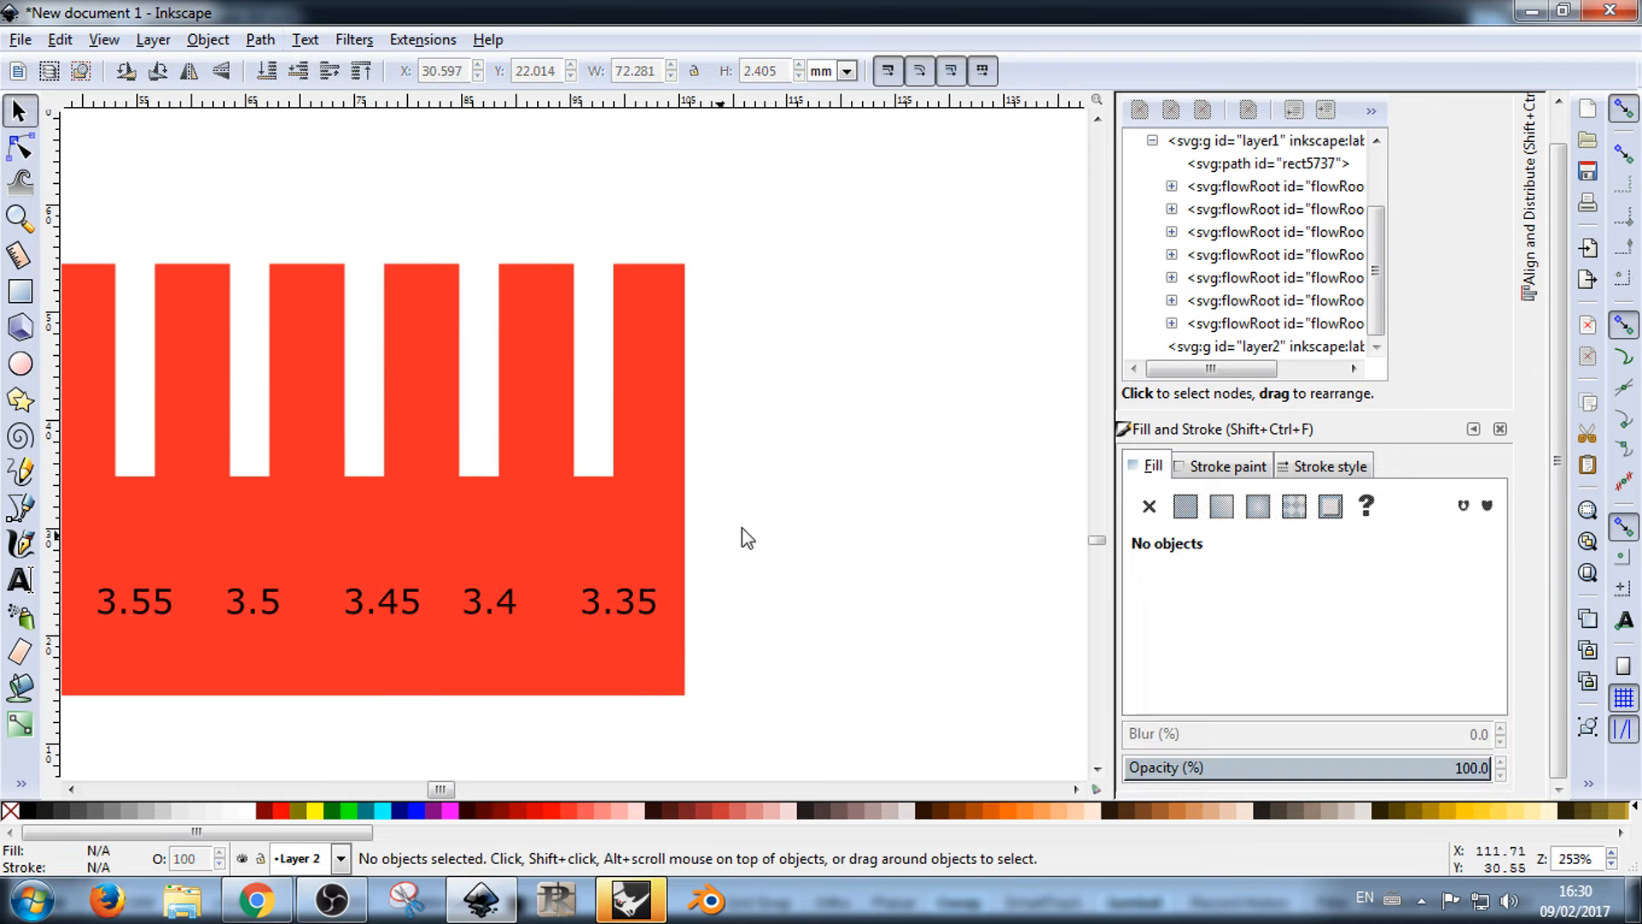
Step: Test whether the 3.35 label is still editable text by inserting two º characters, and restore it to 3.35
{"action": "scroll", "coordinate": [631, 590], "scroll_direction": "up", "scroll_amount": 3, "text": "ctrl"}
{"action": "double_click", "coordinate": [629, 594]}
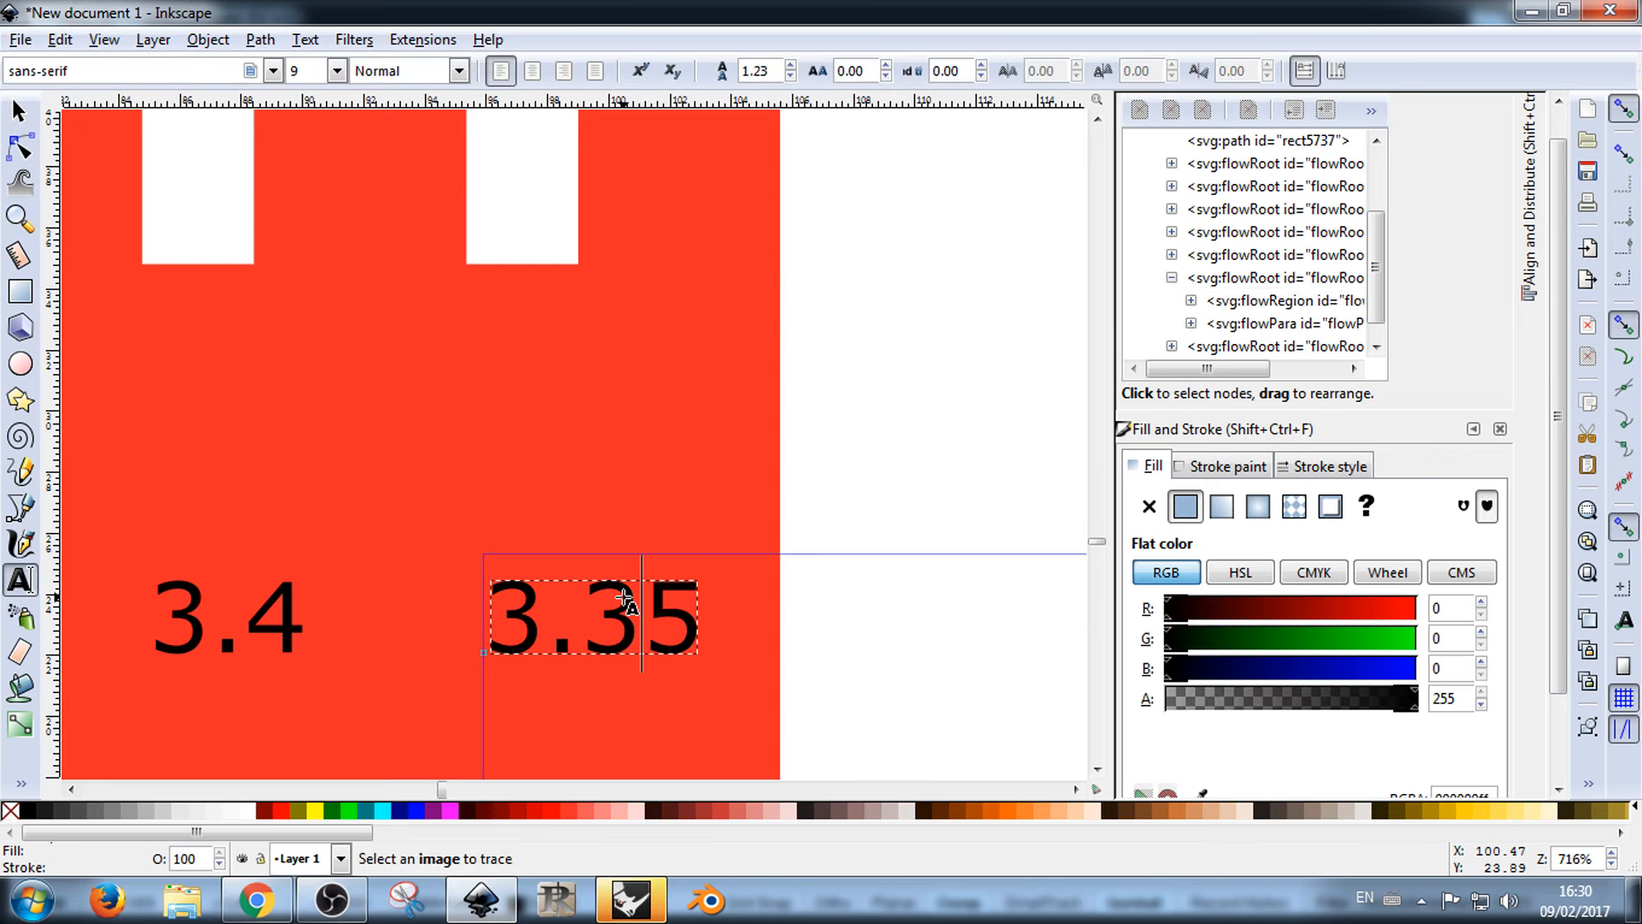
{"action": "type", "text": "°°"}
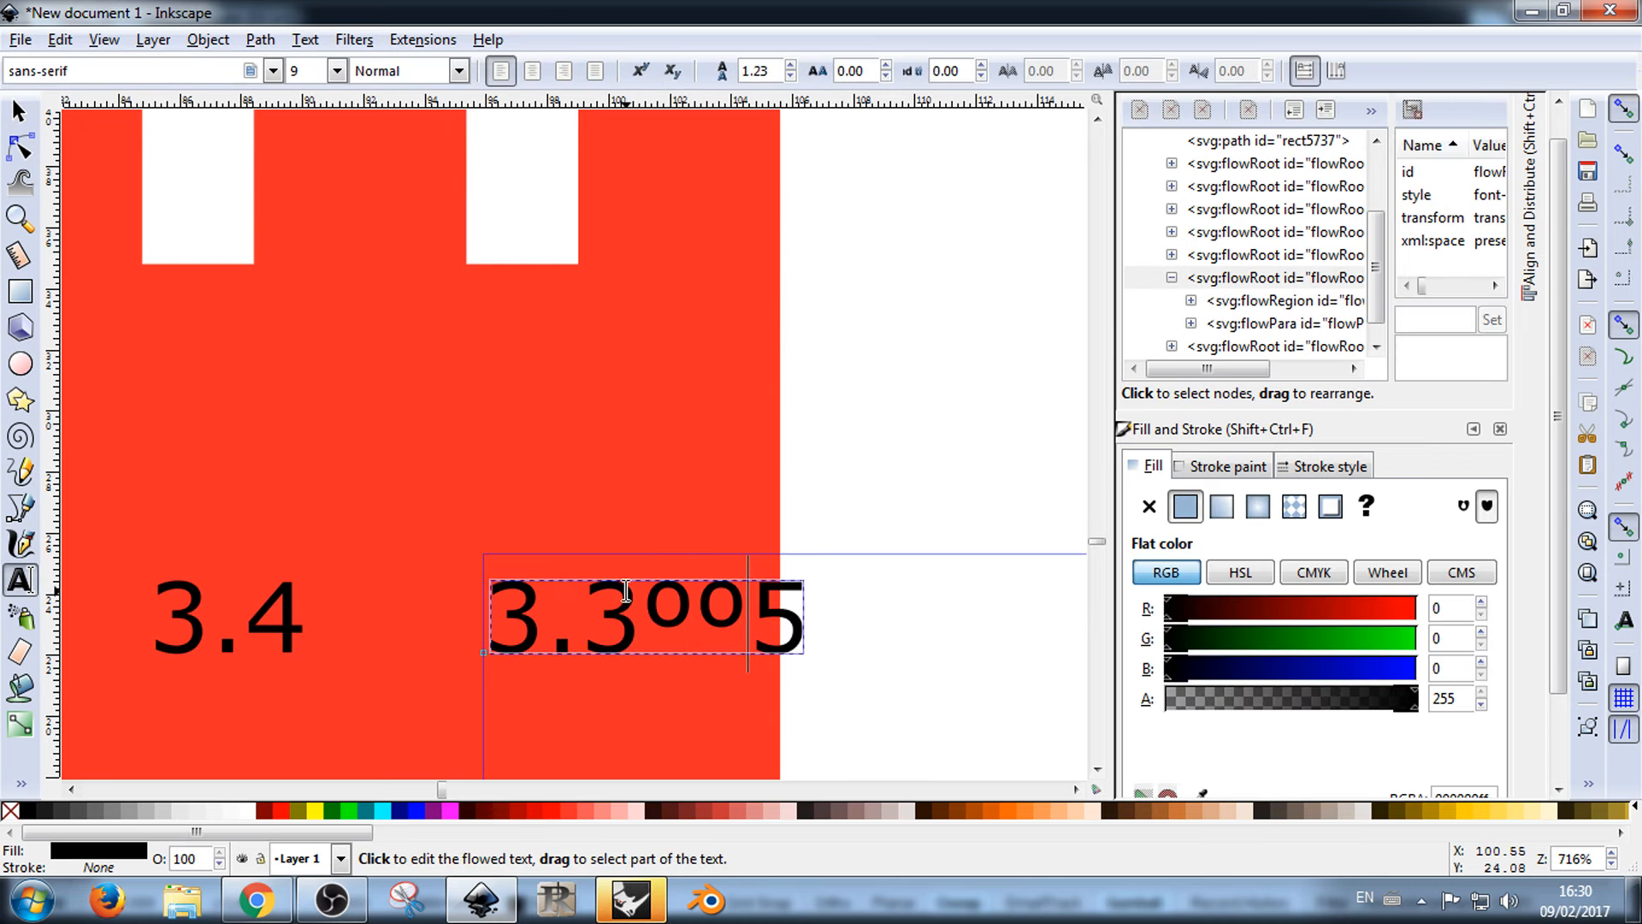
{"action": "key", "text": "Delete"}
{"action": "key", "text": "BackSpace"}
{"action": "key", "text": "BackSpace"}
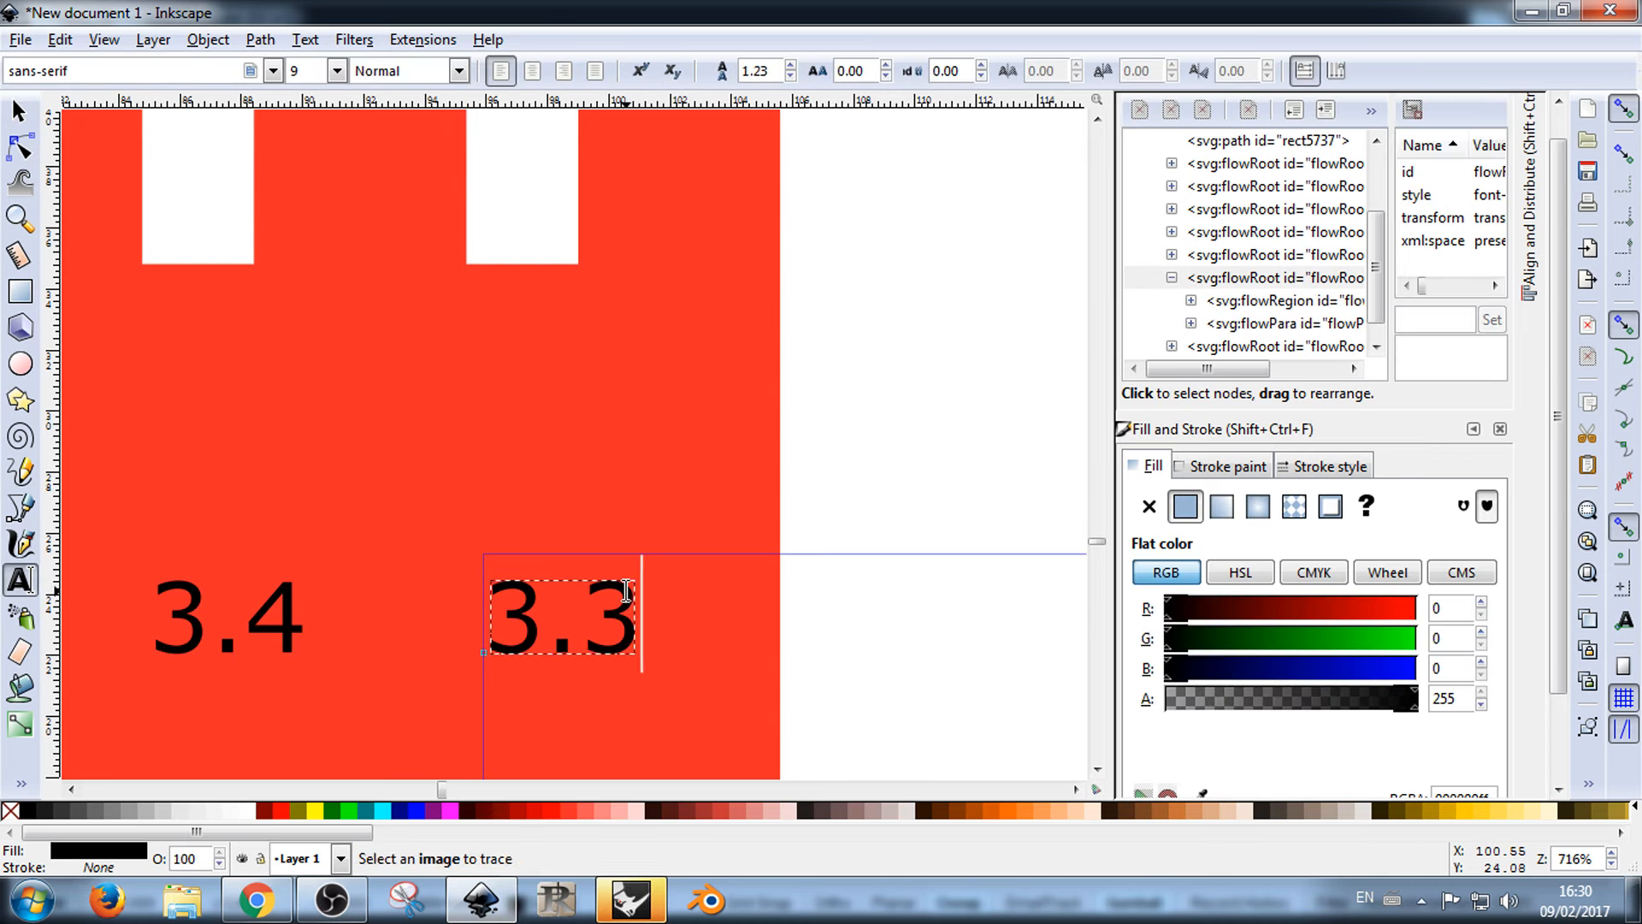
{"action": "type", "text": "5"}
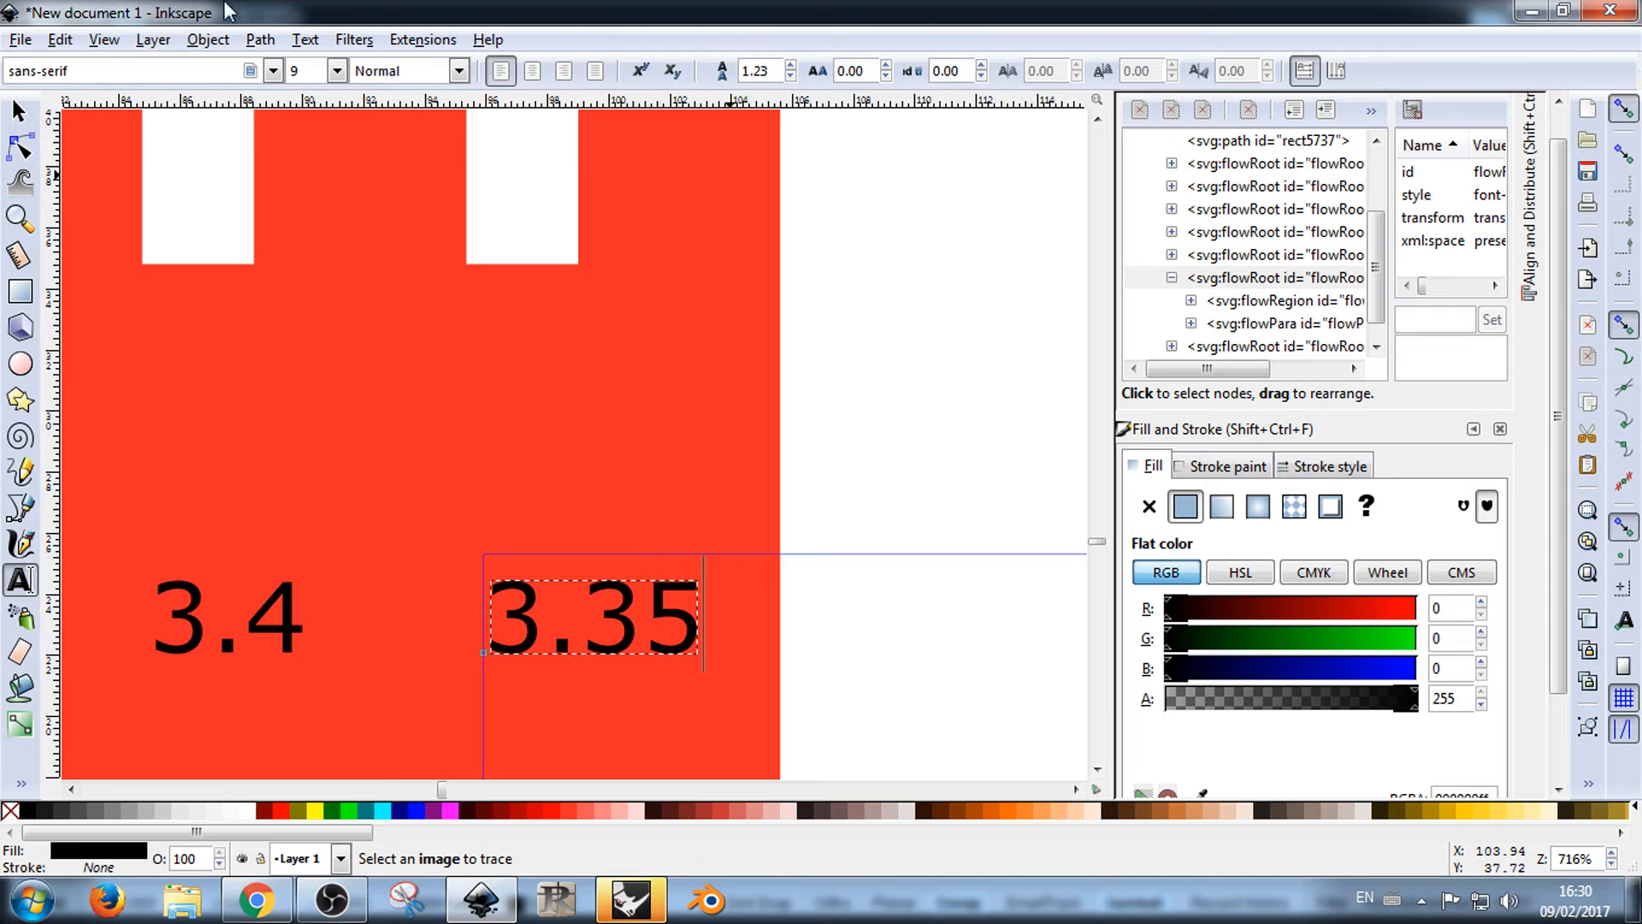
{"action": "left_click", "coordinate": [19, 111]}
Step: Select all seven slot-width labels, convert them with Object to Path, and deselect them
{"action": "scroll", "coordinate": [627, 432], "scroll_direction": "down", "scroll_amount": 5}
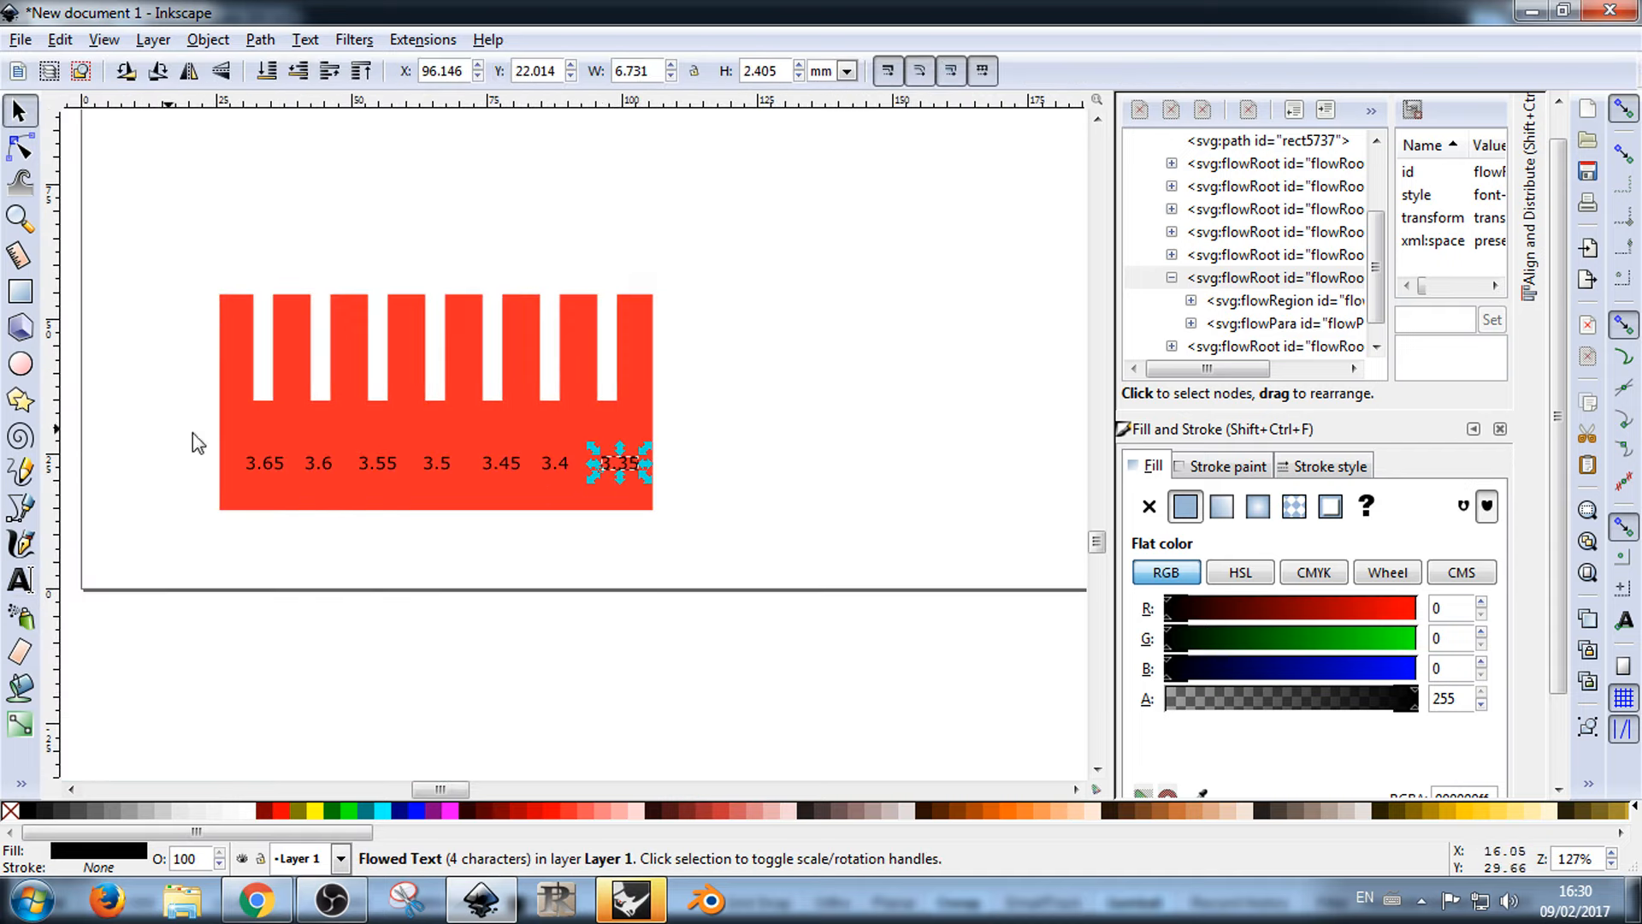
{"action": "left_click_drag", "start_coordinate": [159, 427], "coordinate": [710, 592]}
{"action": "left_click", "coordinate": [261, 40]}
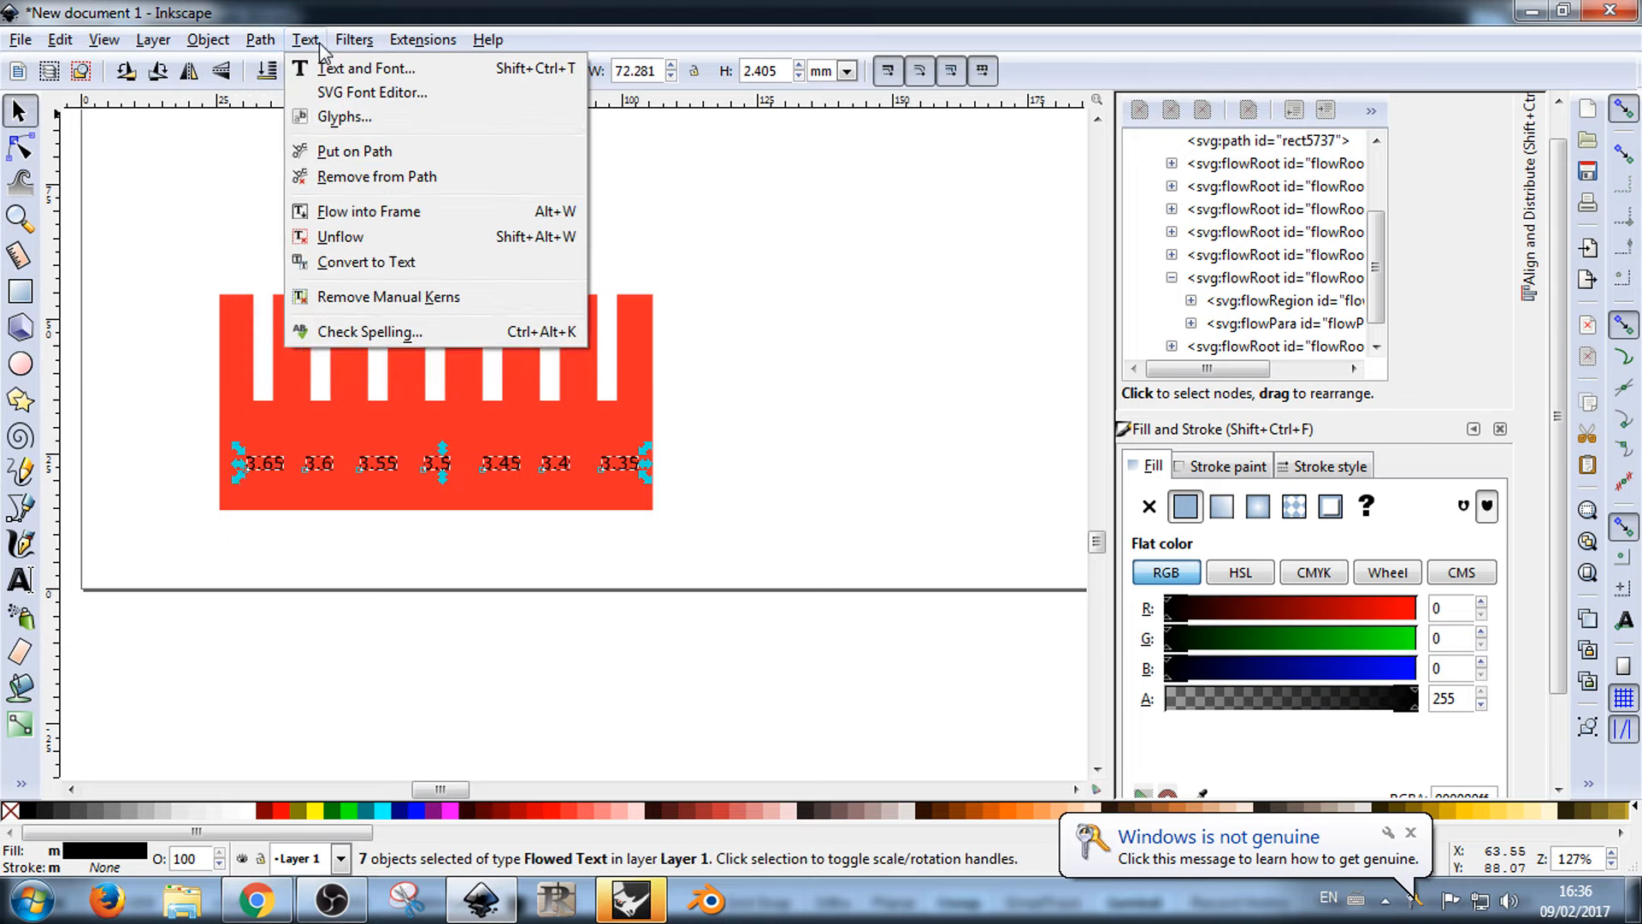
{"action": "mouse_move", "coordinate": [224, 47]}
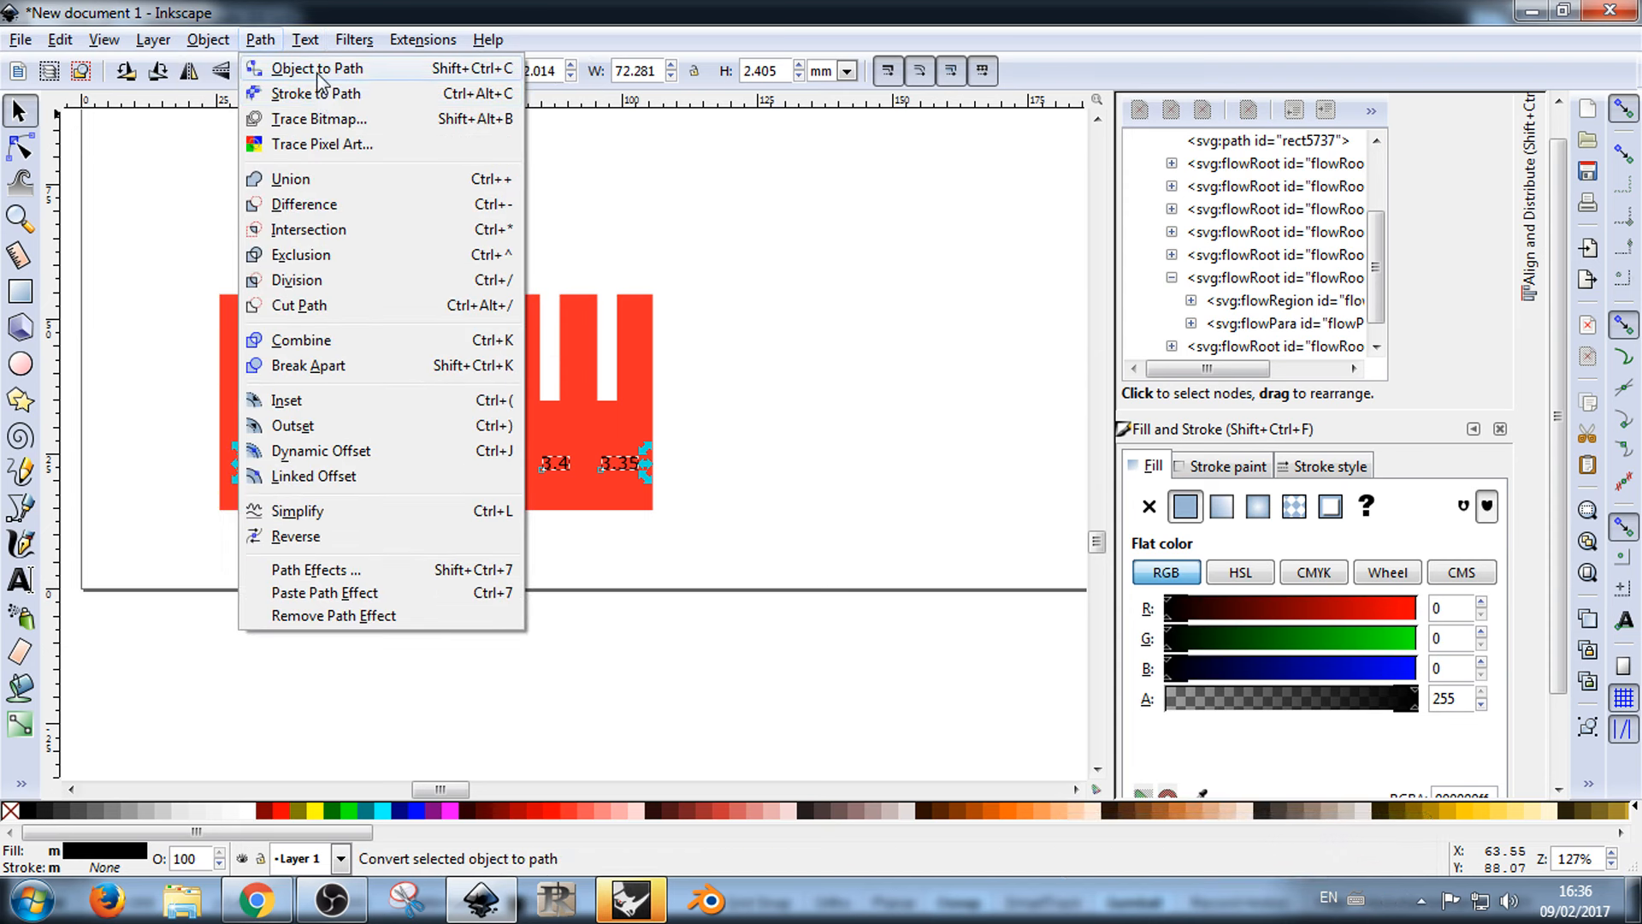
{"action": "left_click", "coordinate": [321, 68]}
{"action": "left_click", "coordinate": [782, 419]}
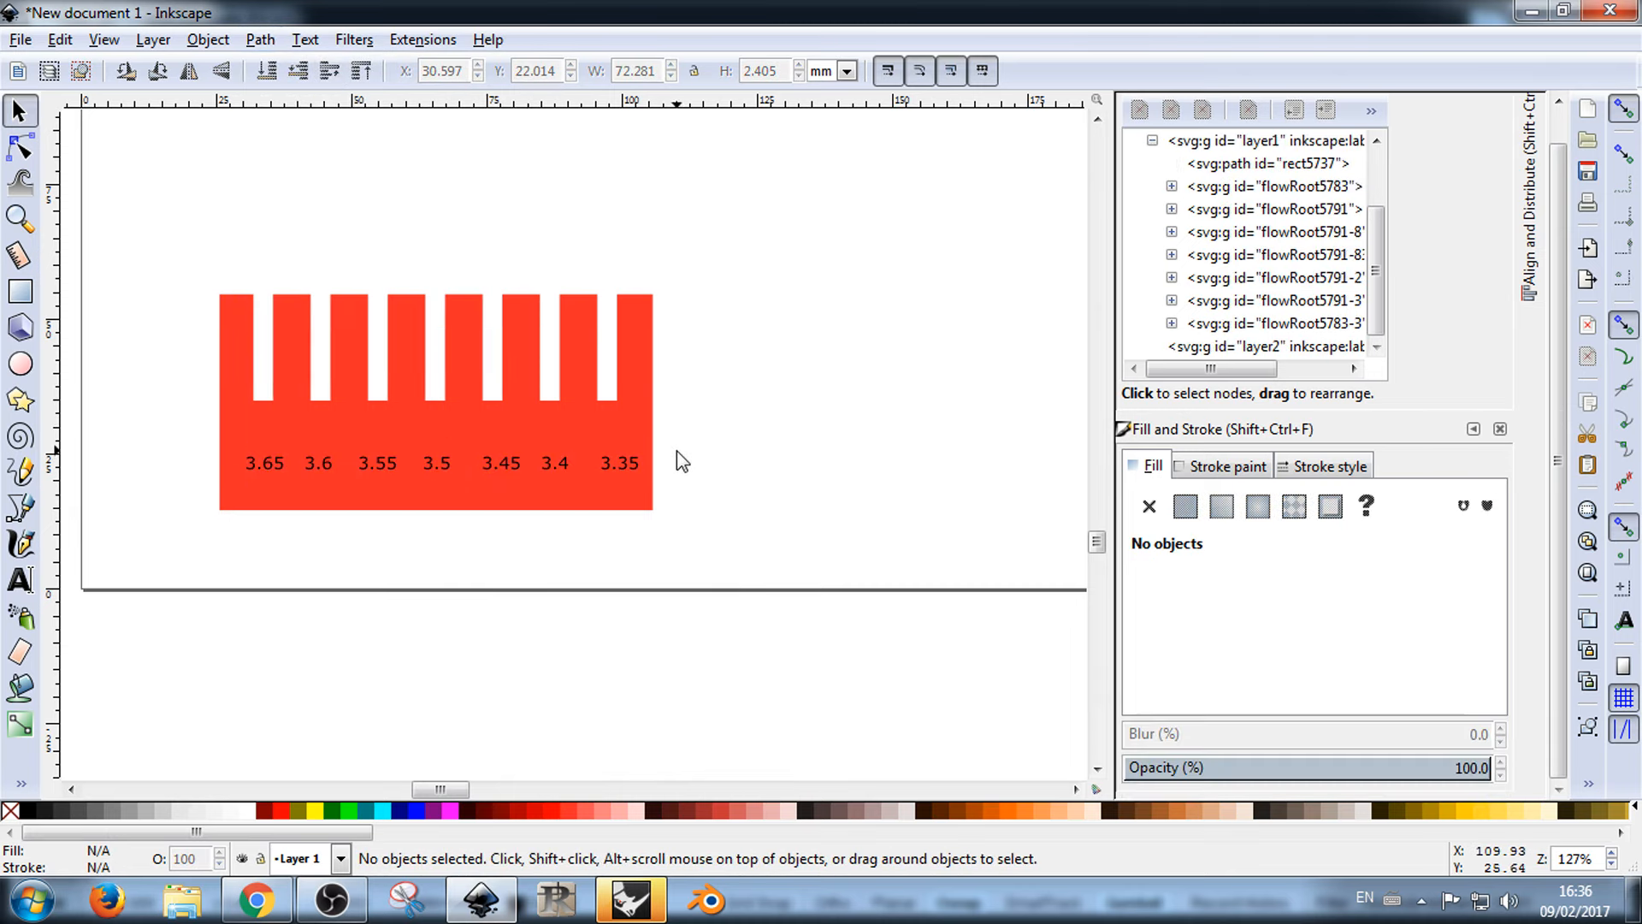
Step: Enter the converted 3.35 label group and select its first digit to inspect it as a path
{"action": "scroll", "coordinate": [603, 464], "scroll_direction": "up", "scroll_amount": 5}
{"action": "double_click", "coordinate": [626, 465]}
{"action": "double_click", "coordinate": [632, 473]}
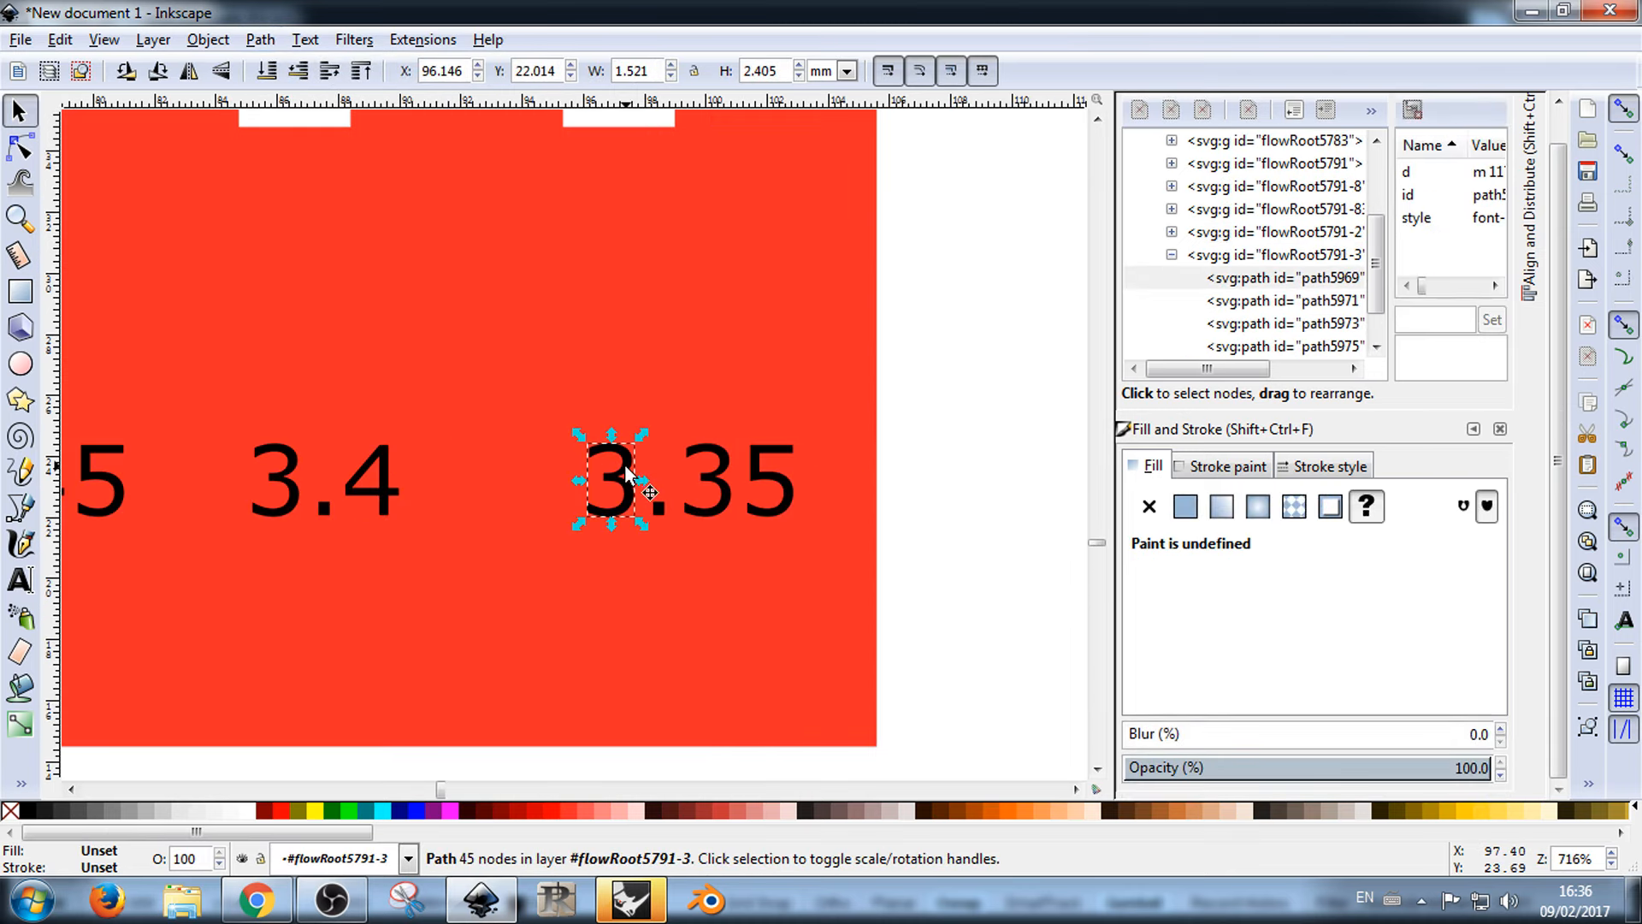
Step: Leave the converted 3.35 label group and select the whole slotted piece together with all its labels
{"action": "key", "text": "Escape"}
{"action": "key", "text": "F1"}
{"action": "scroll", "coordinate": [691, 501], "scroll_direction": "down", "scroll_amount": 5}
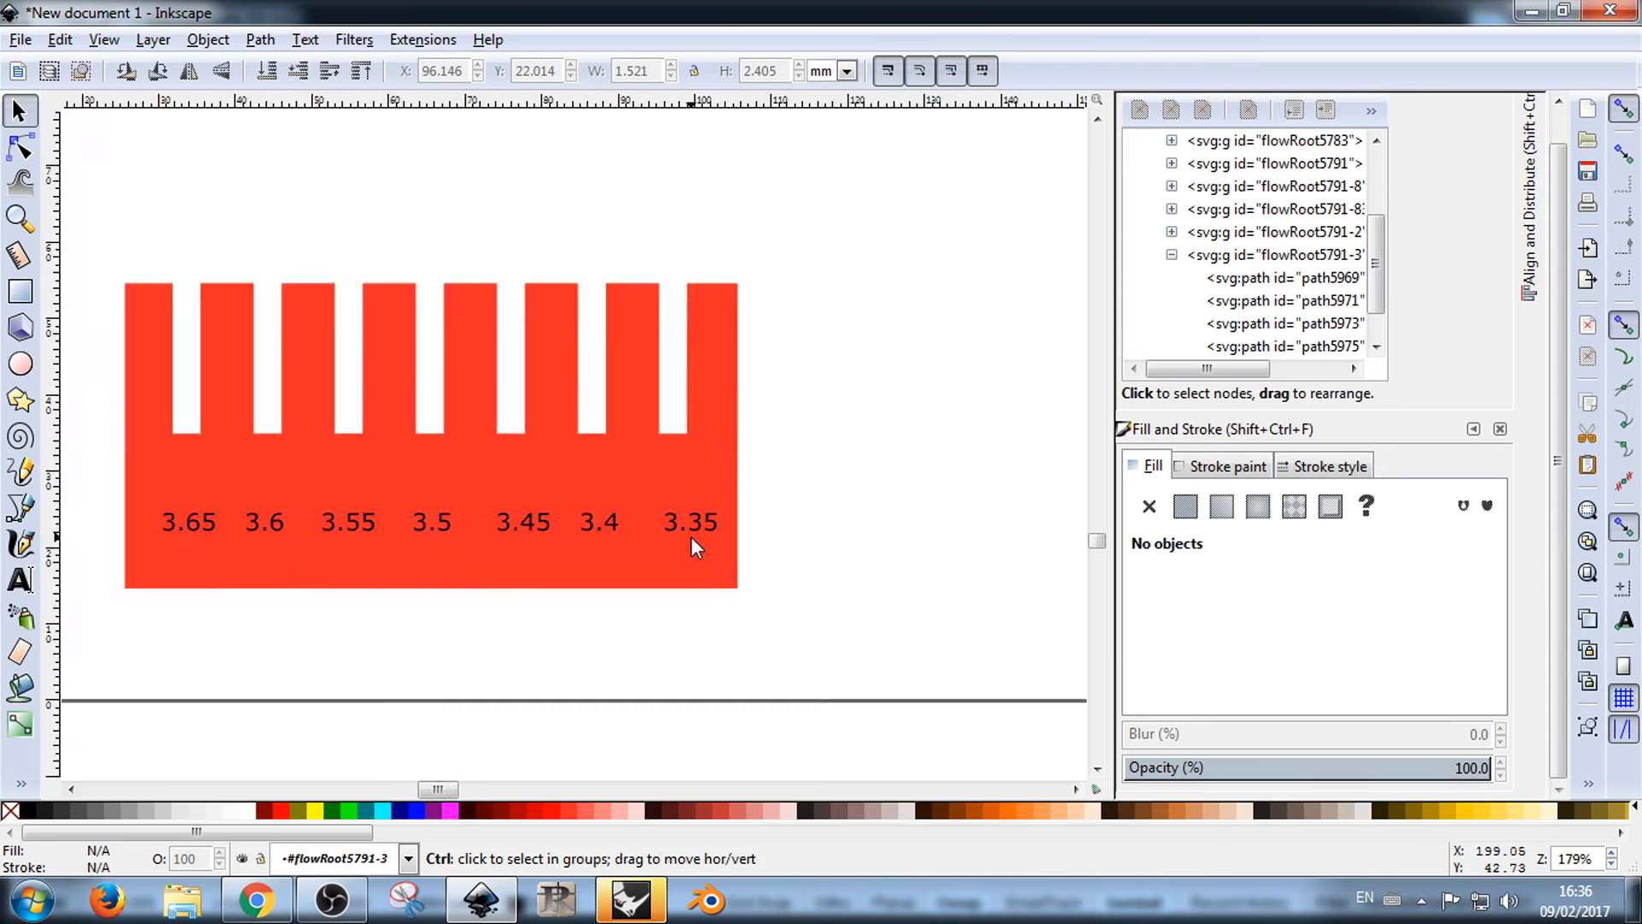
{"action": "left_click_drag", "start_coordinate": [178, 317], "coordinate": [846, 697]}
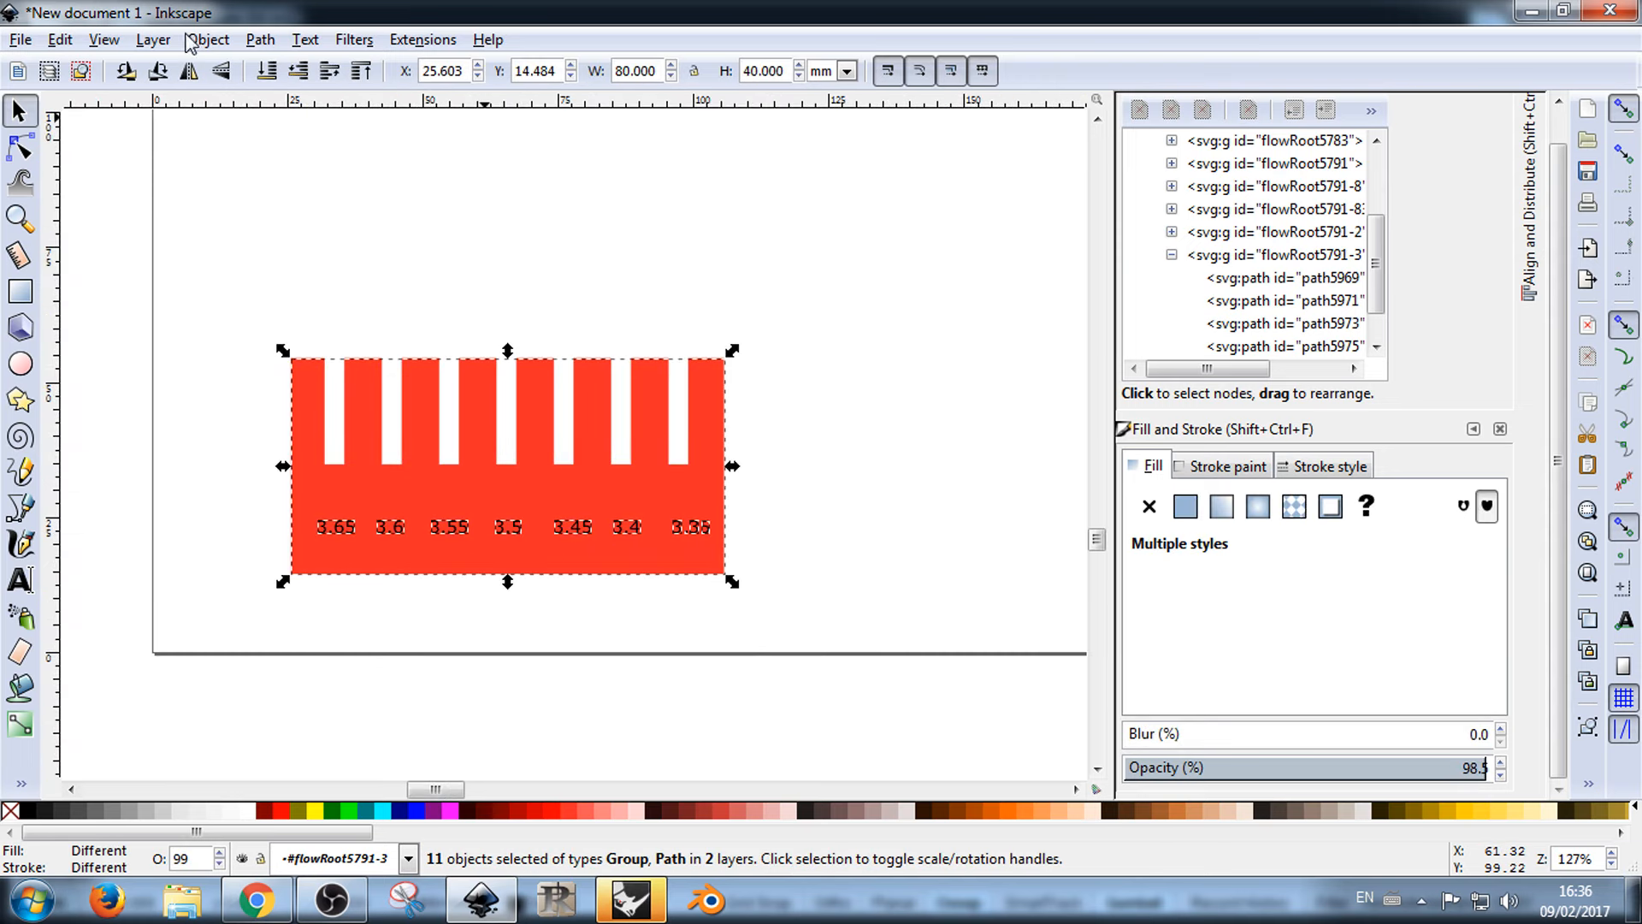
Step: Save the drawing to the Desktop as asdasdsa in Desktop Cutting Plotter (AutoCAD DXF R14) format, accepting the default export options
{"action": "left_click", "coordinate": [33, 43]}
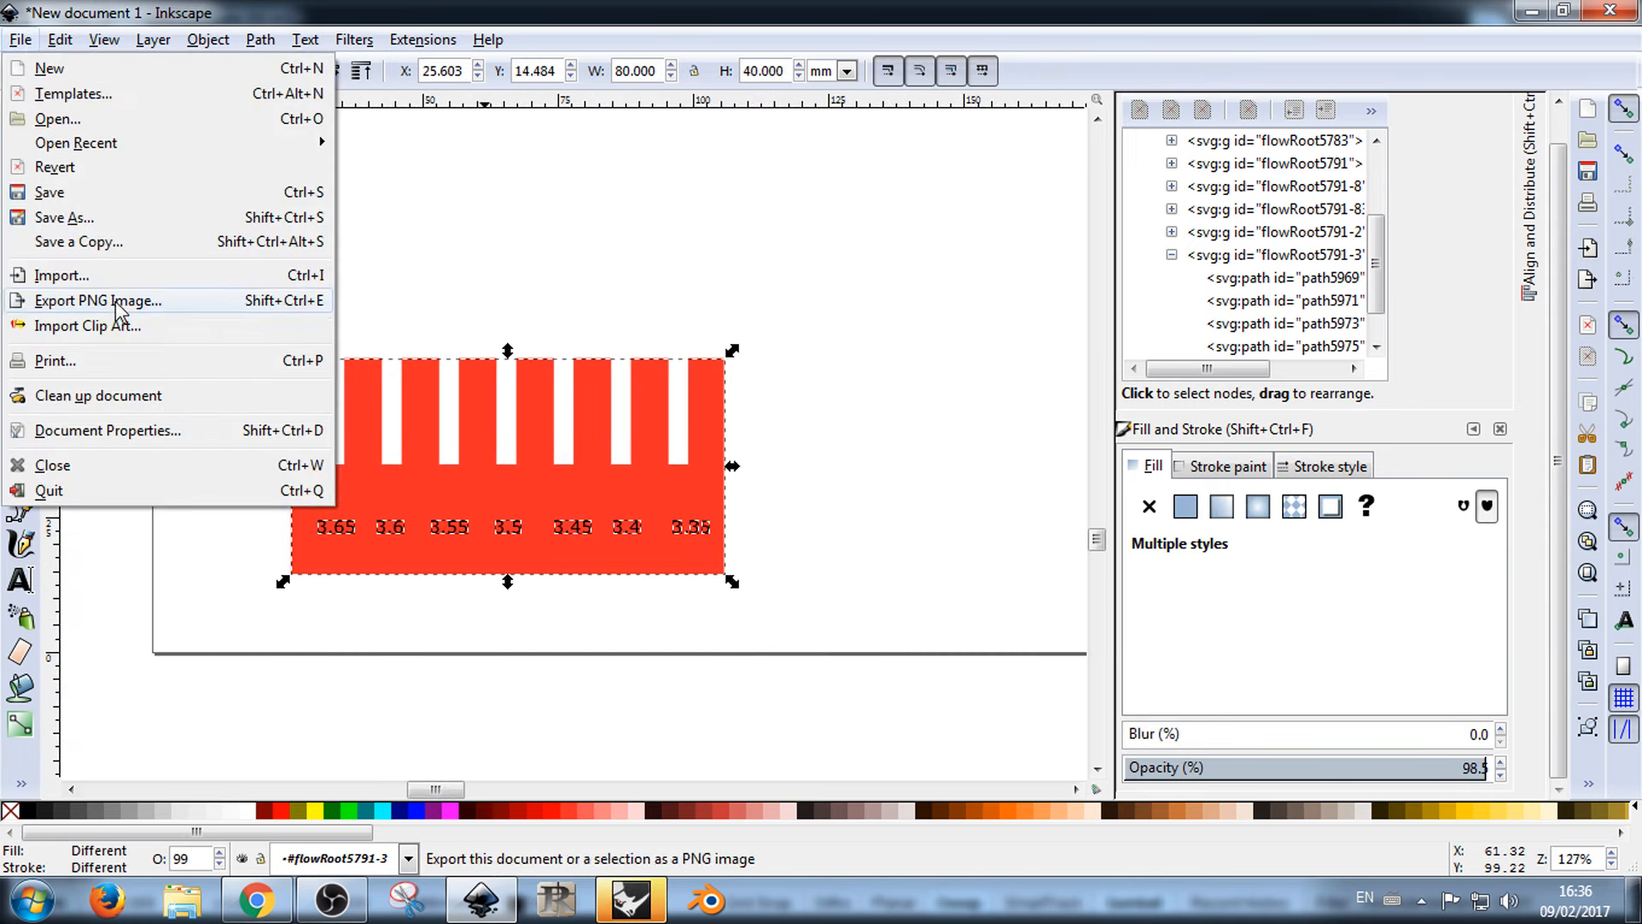
{"action": "left_click", "coordinate": [124, 224]}
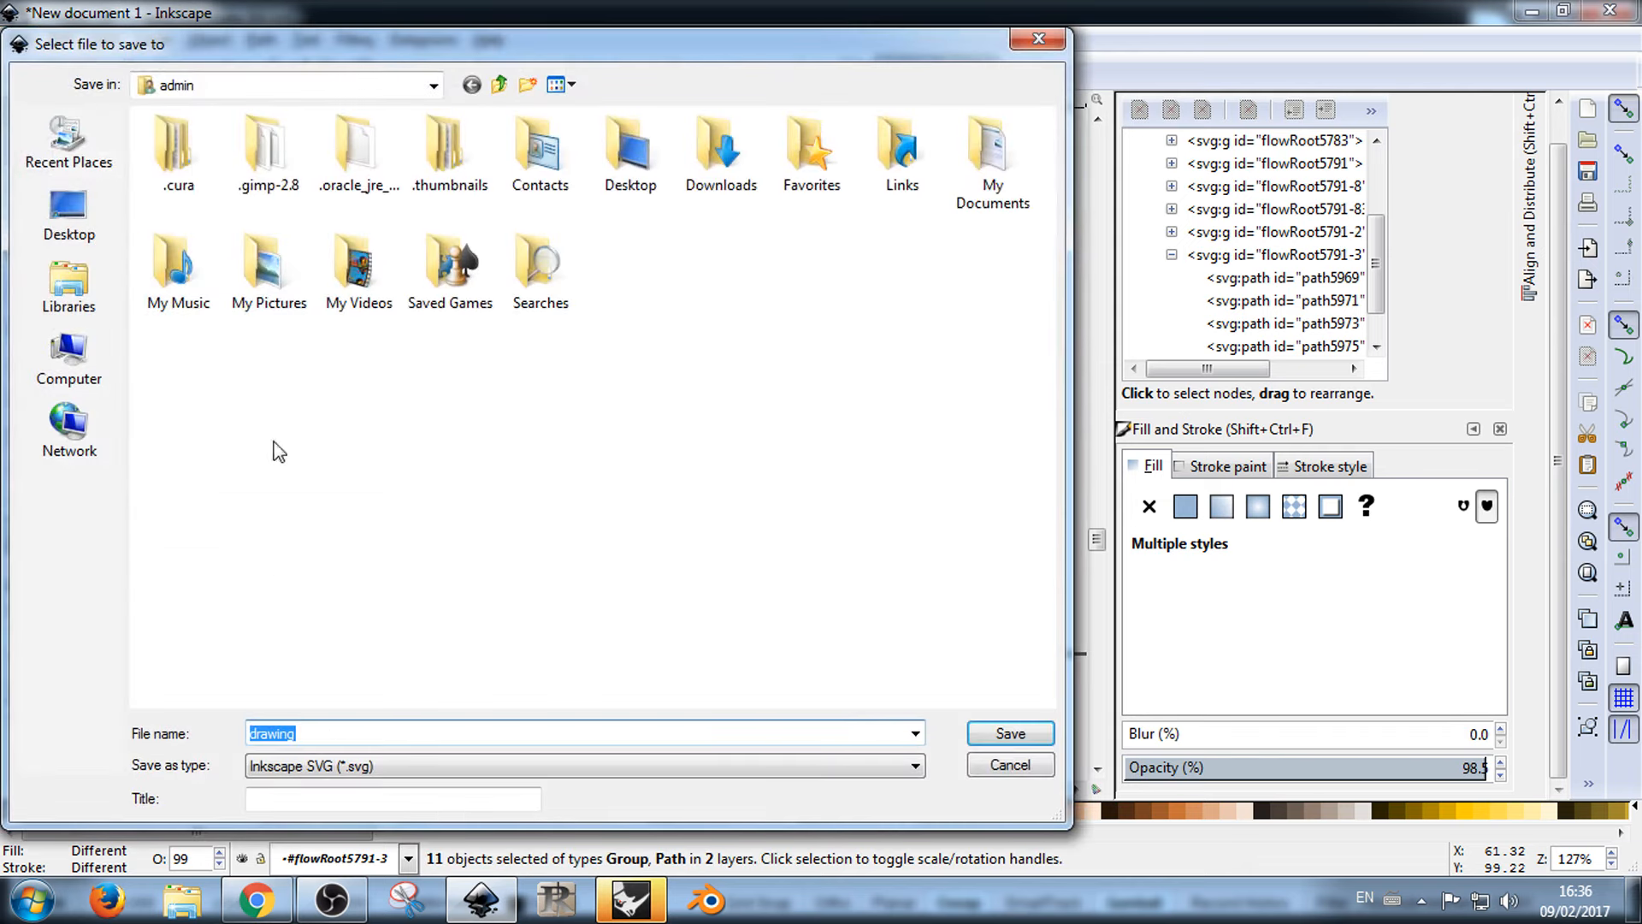
{"action": "left_click", "coordinate": [432, 764]}
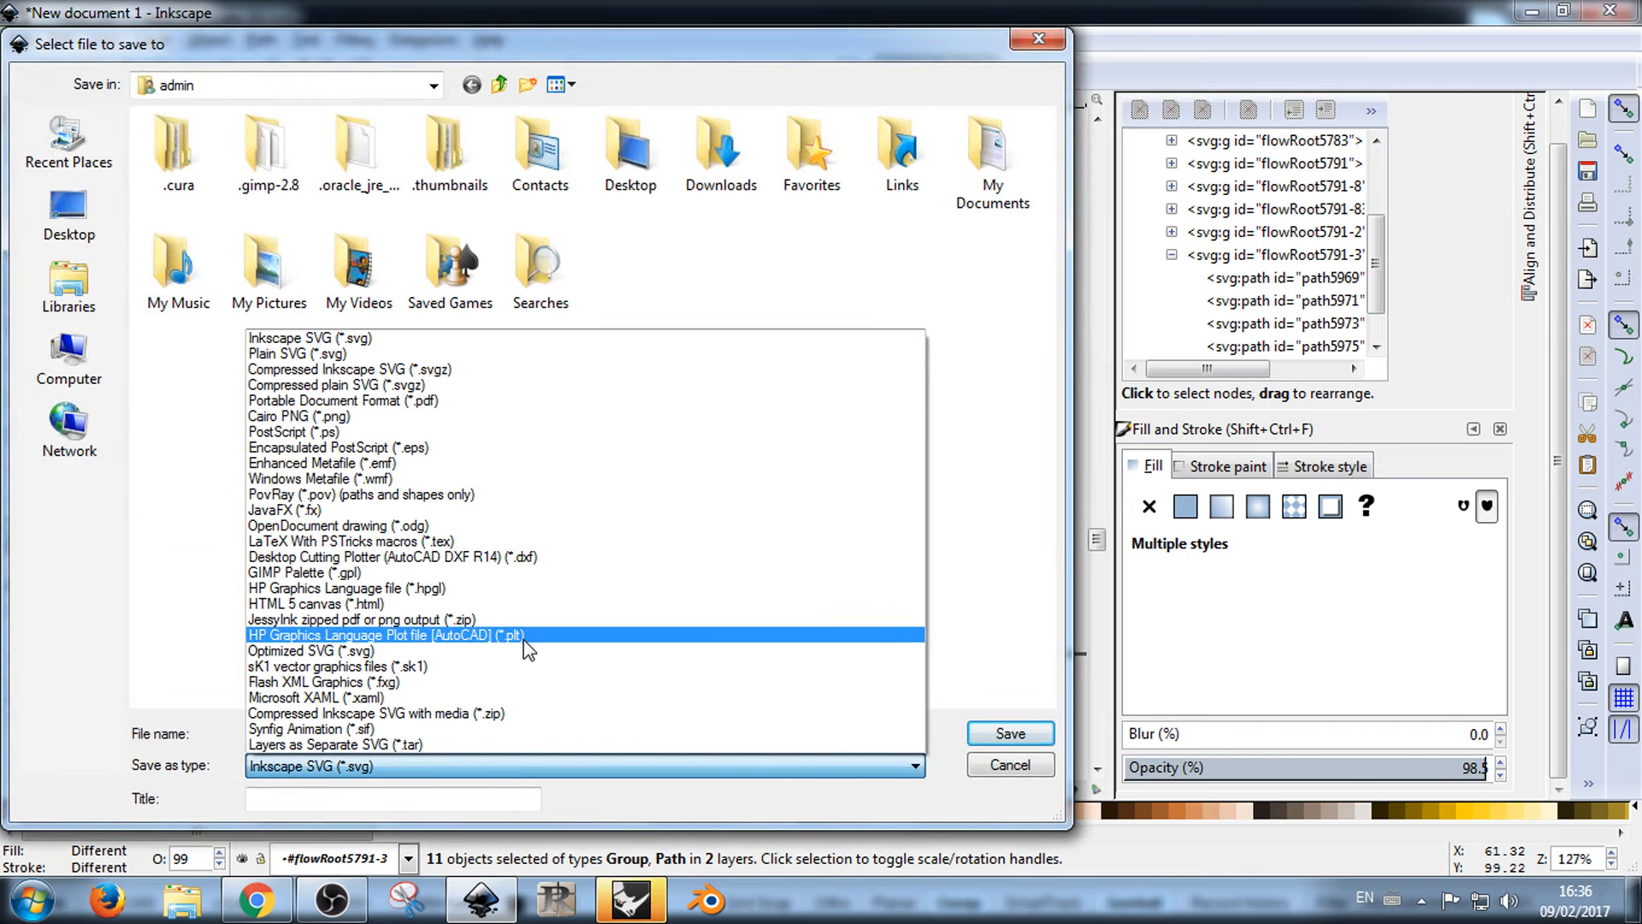
{"action": "left_click", "coordinate": [532, 558]}
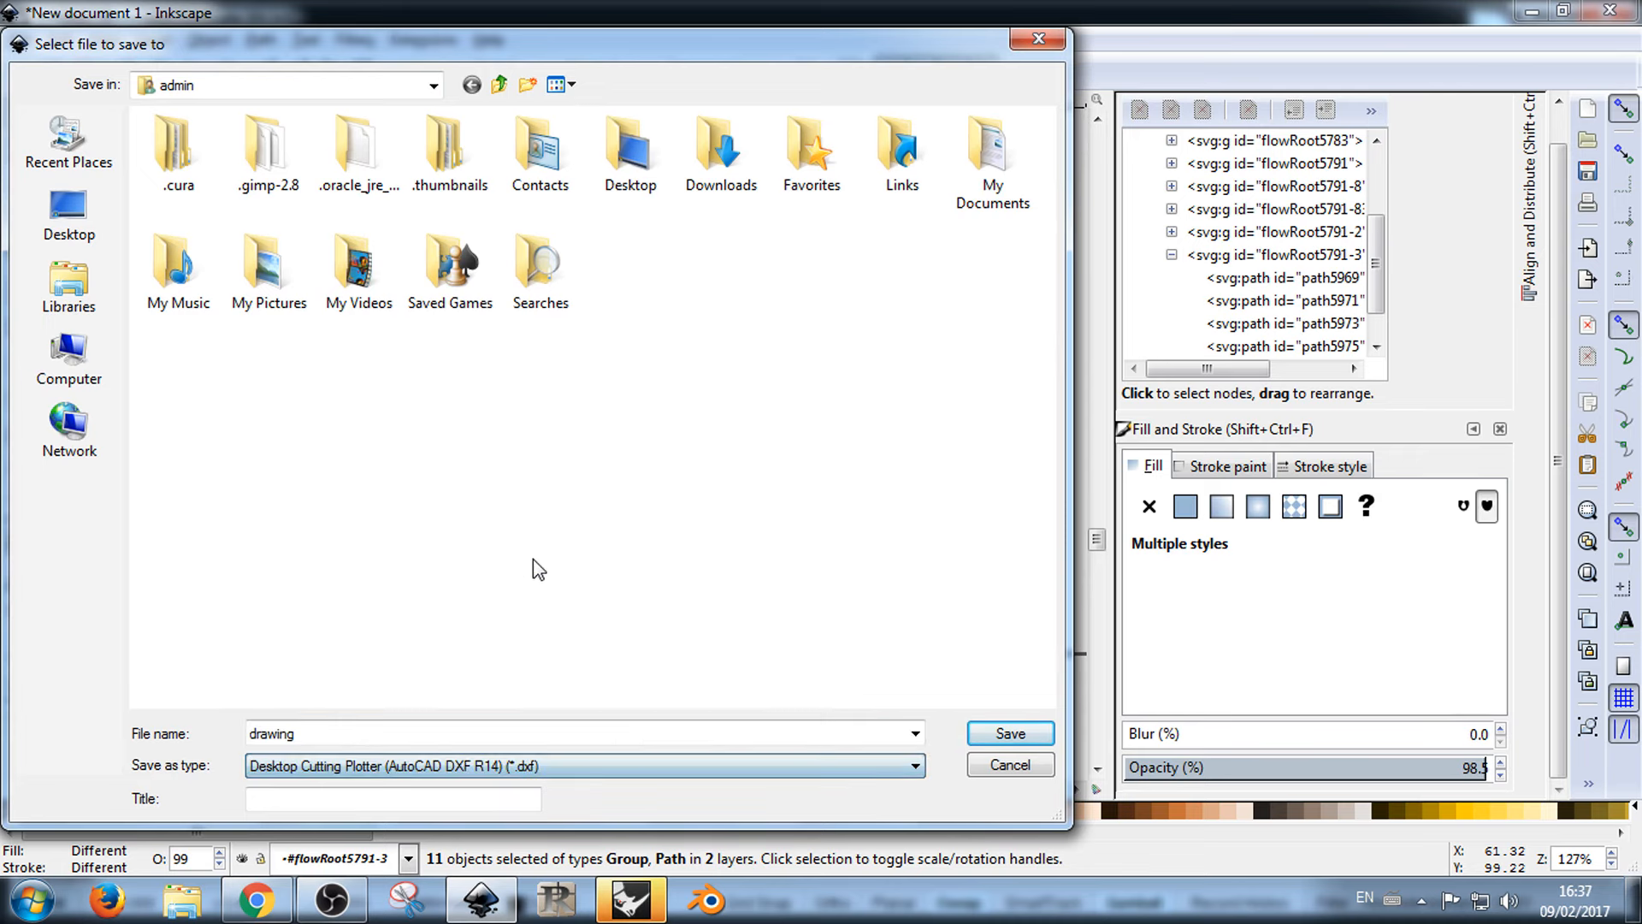
{"action": "left_click", "coordinate": [68, 214]}
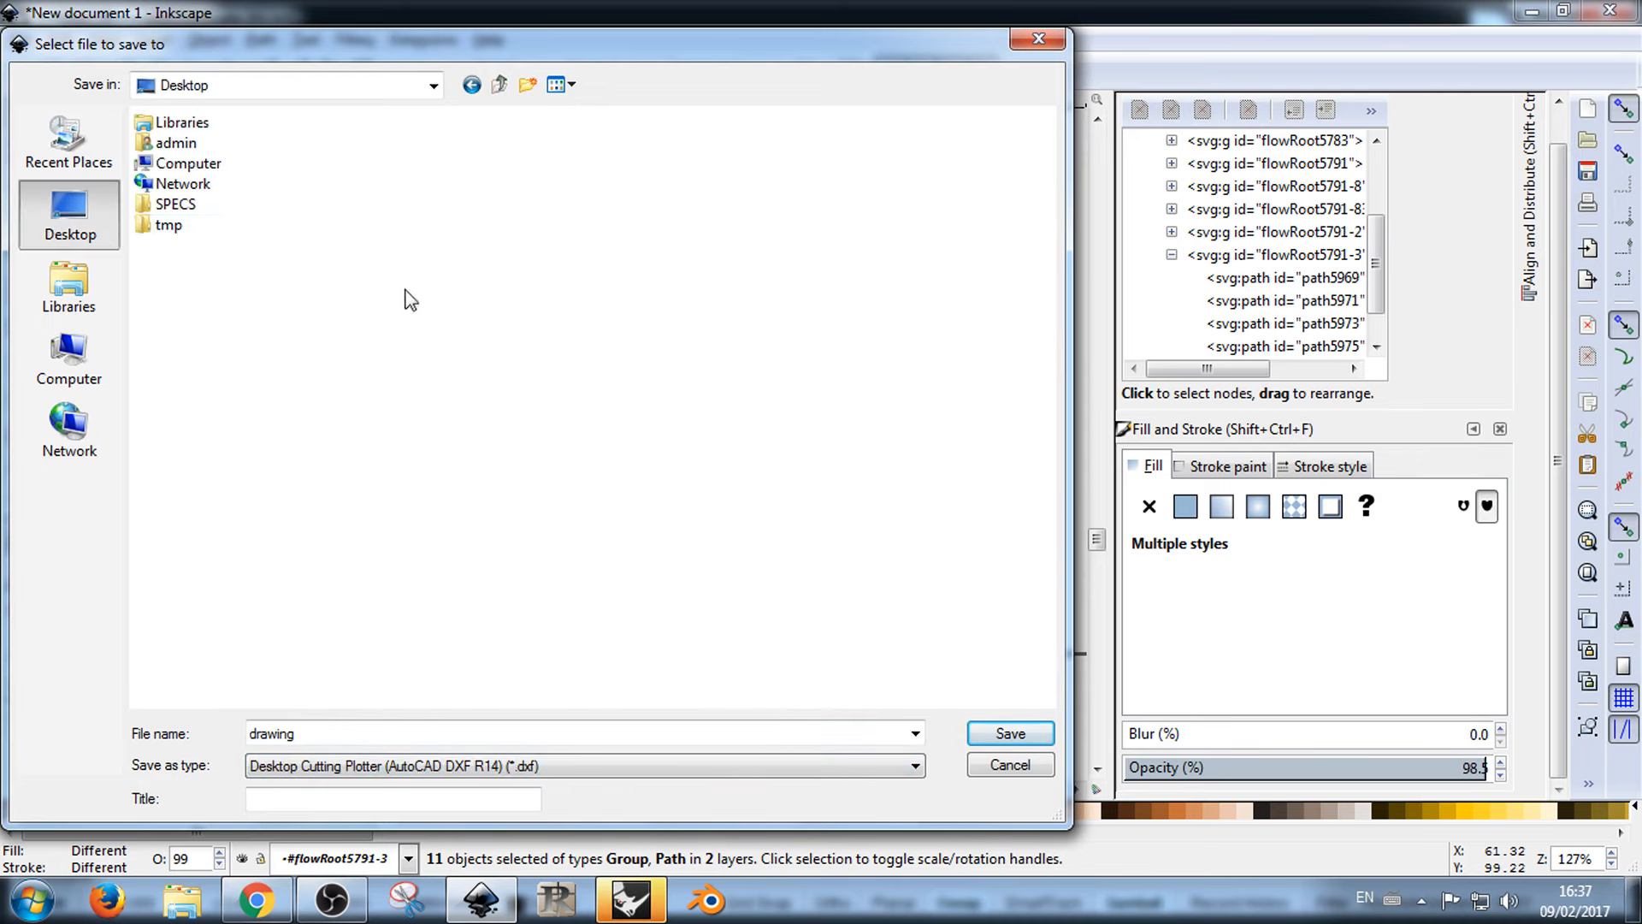
{"action": "left_click", "coordinate": [339, 734]}
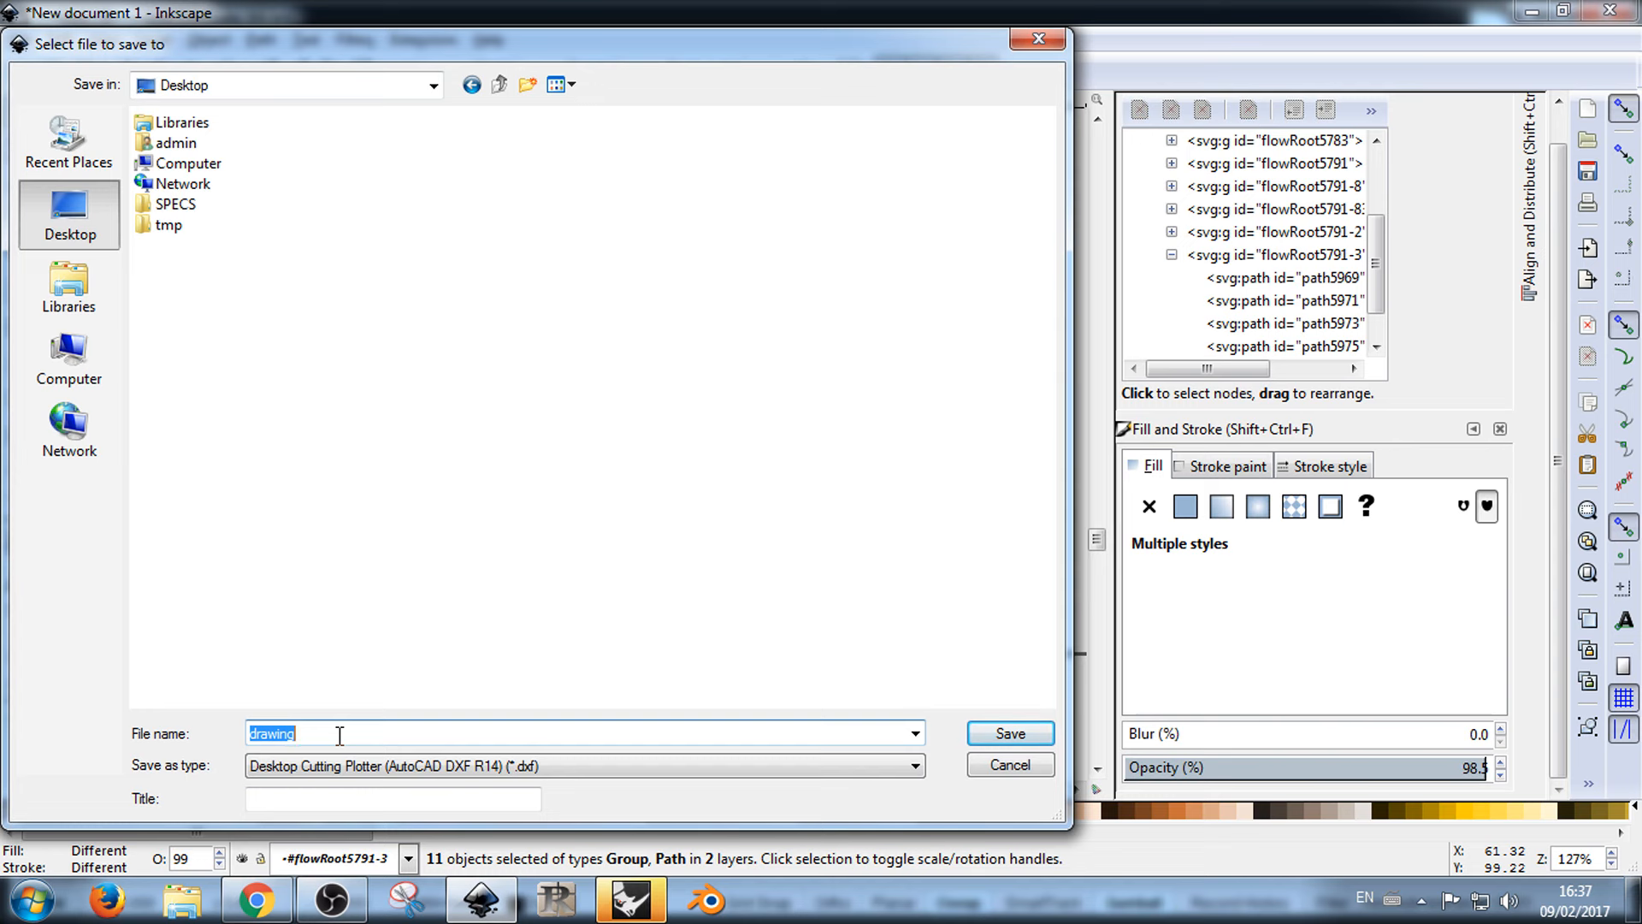
{"action": "type", "text": "asdasdsa"}
{"action": "left_click", "coordinate": [1011, 731]}
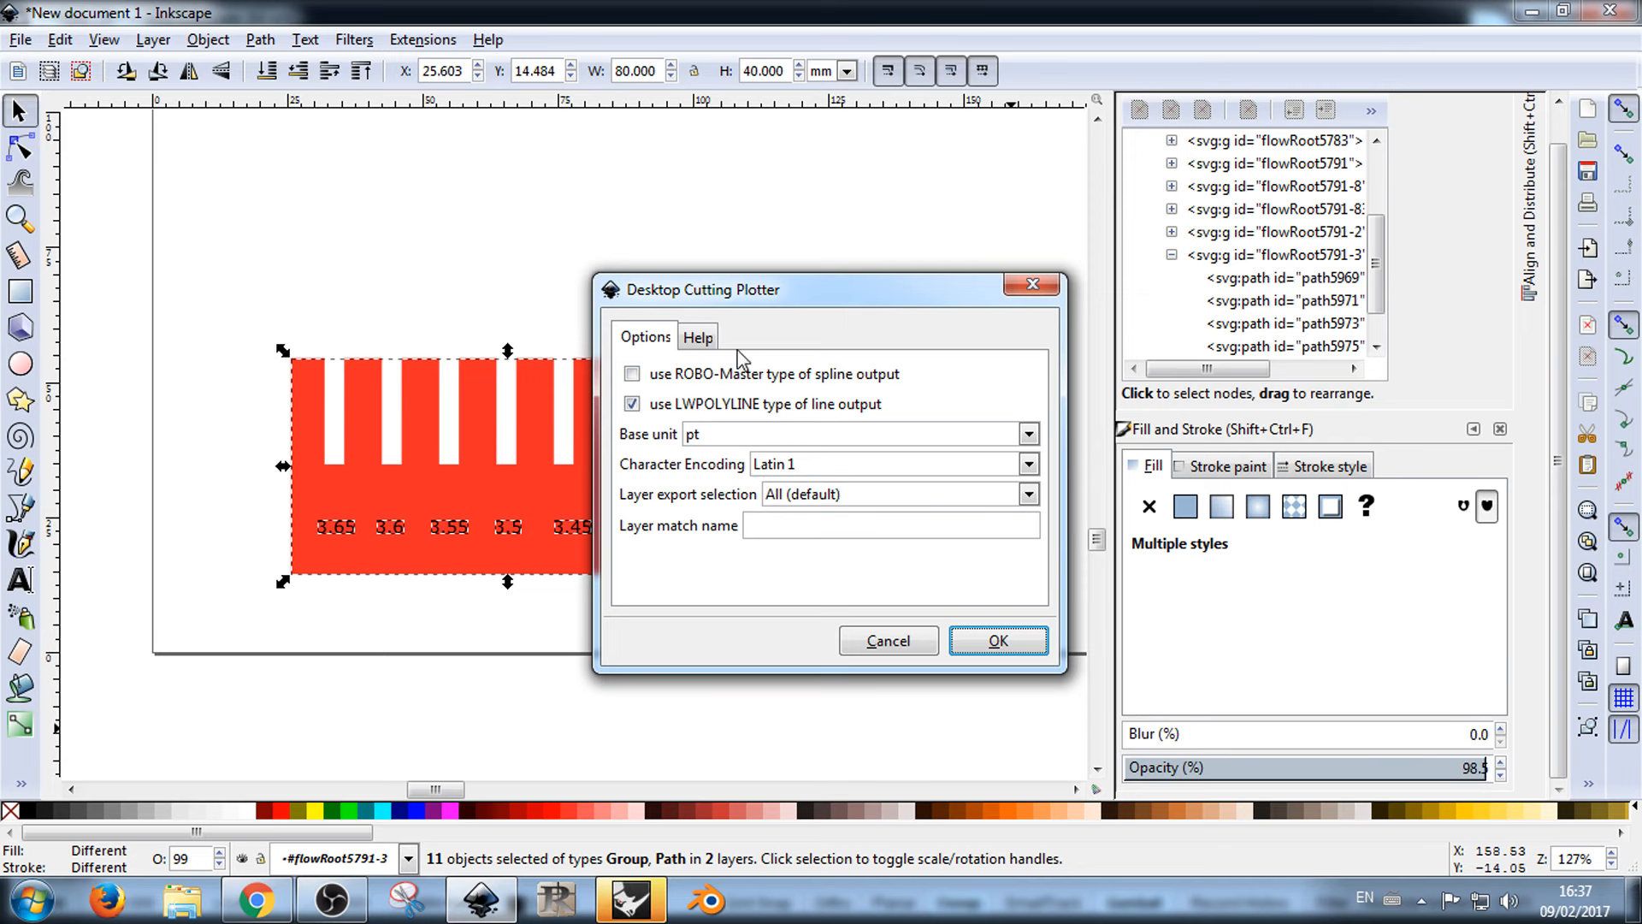
{"action": "left_click", "coordinate": [994, 639]}
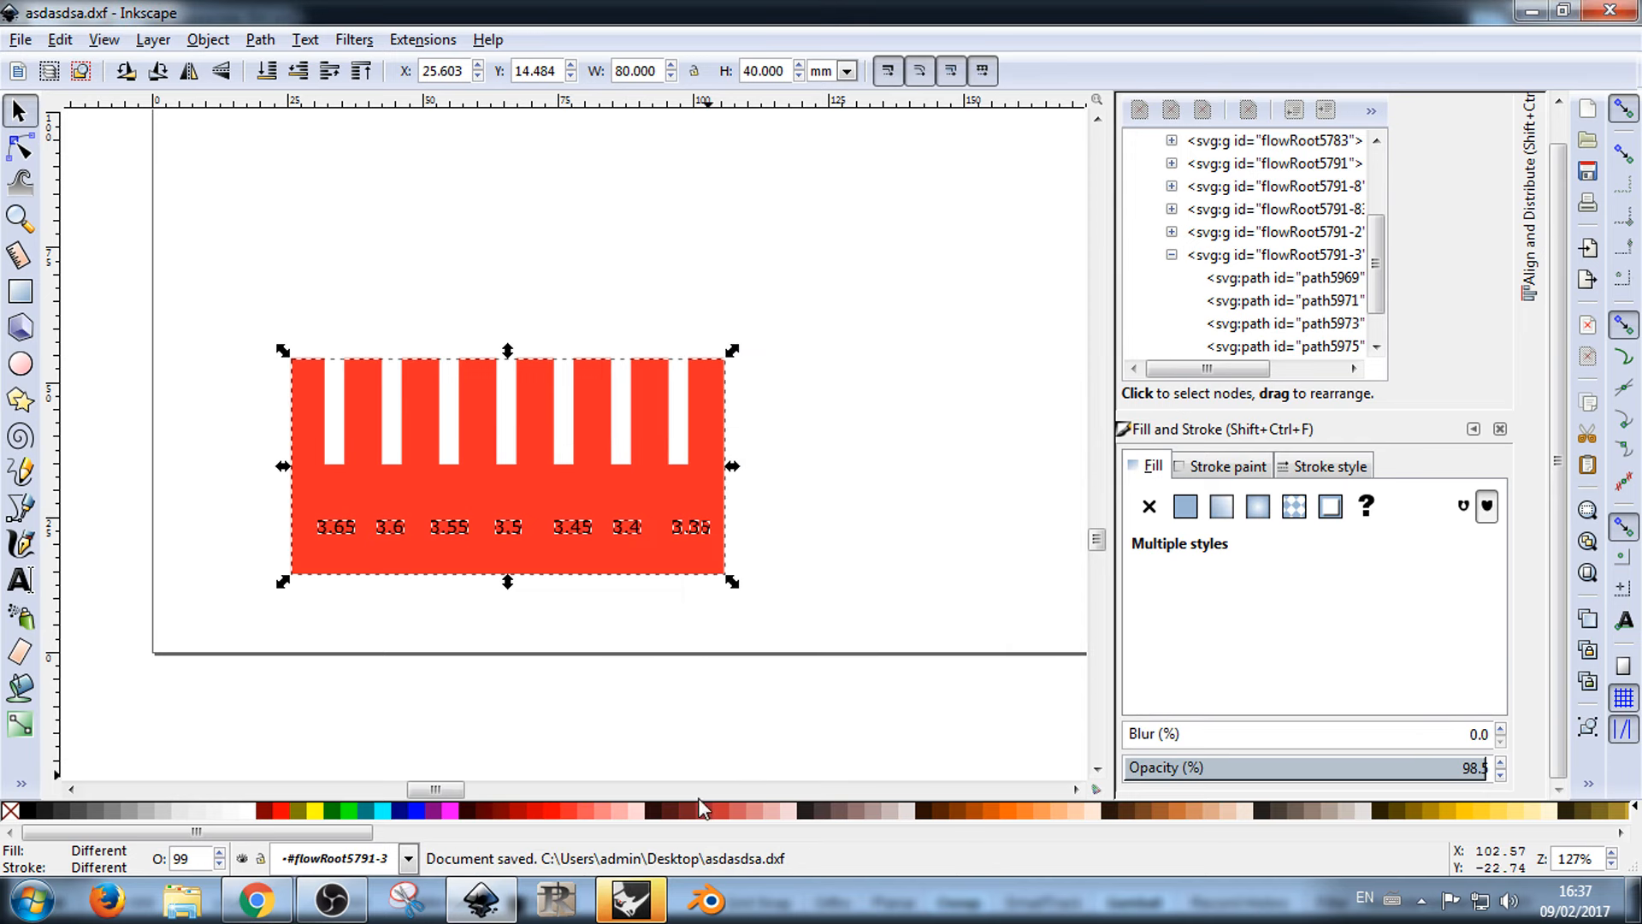
Step: Switch to Rhinoceros, close the RhinoCAM Machining Browser, and maximize the program window with the four-viewport layout
{"action": "left_click", "coordinate": [630, 898]}
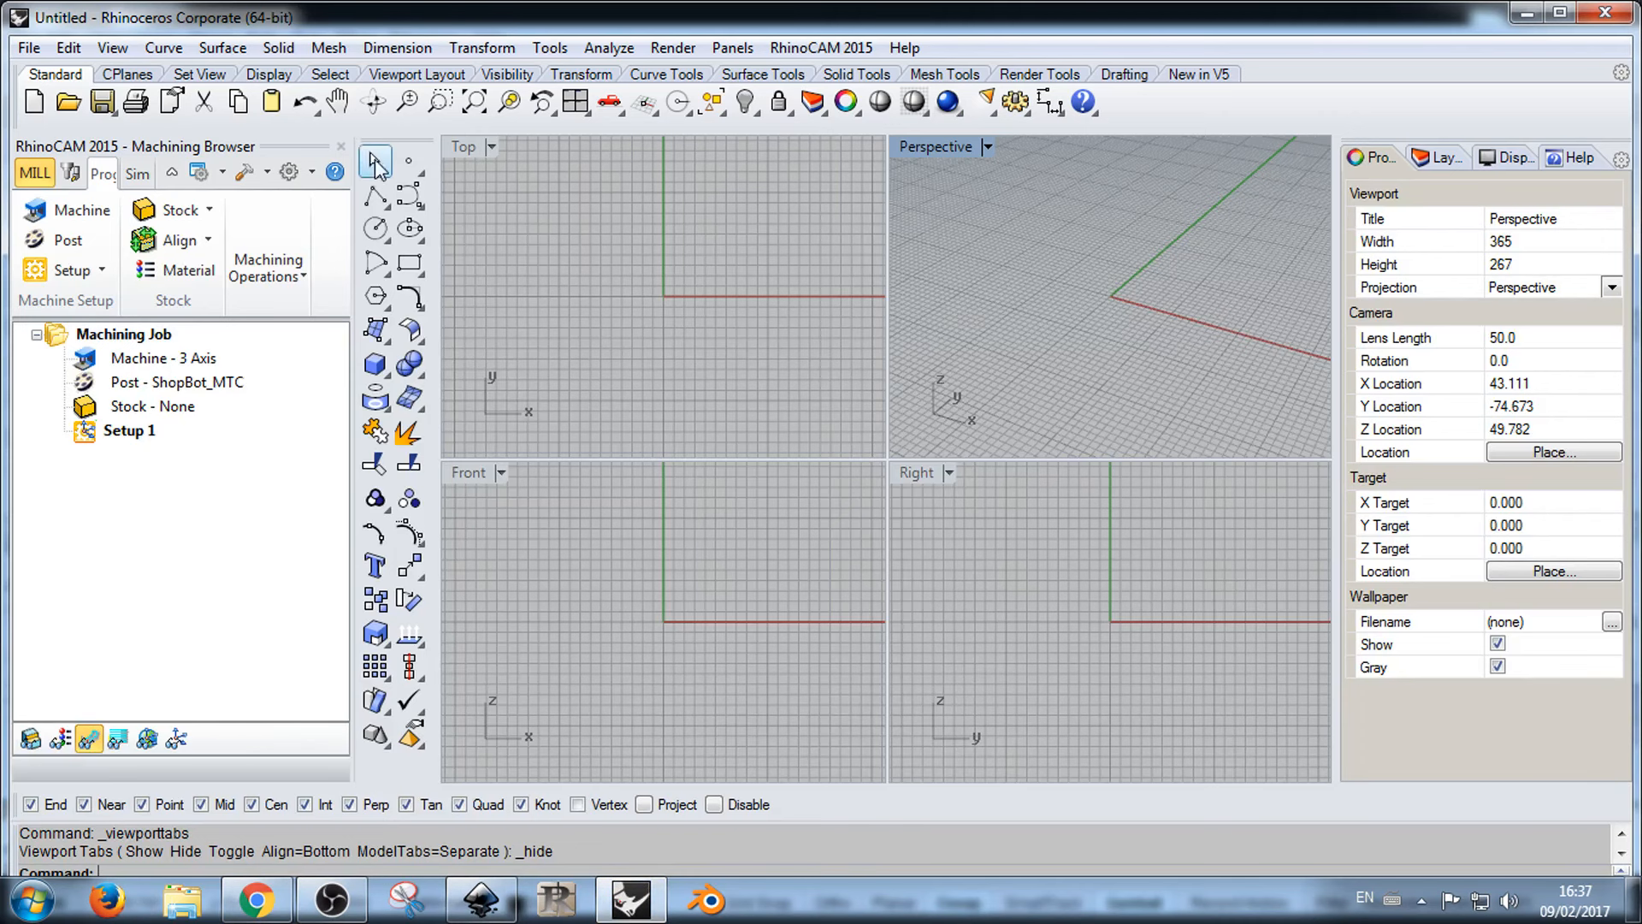
{"action": "left_click", "coordinate": [341, 147]}
{"action": "double_click", "coordinate": [126, 143]}
{"action": "double_click", "coordinate": [126, 143]}
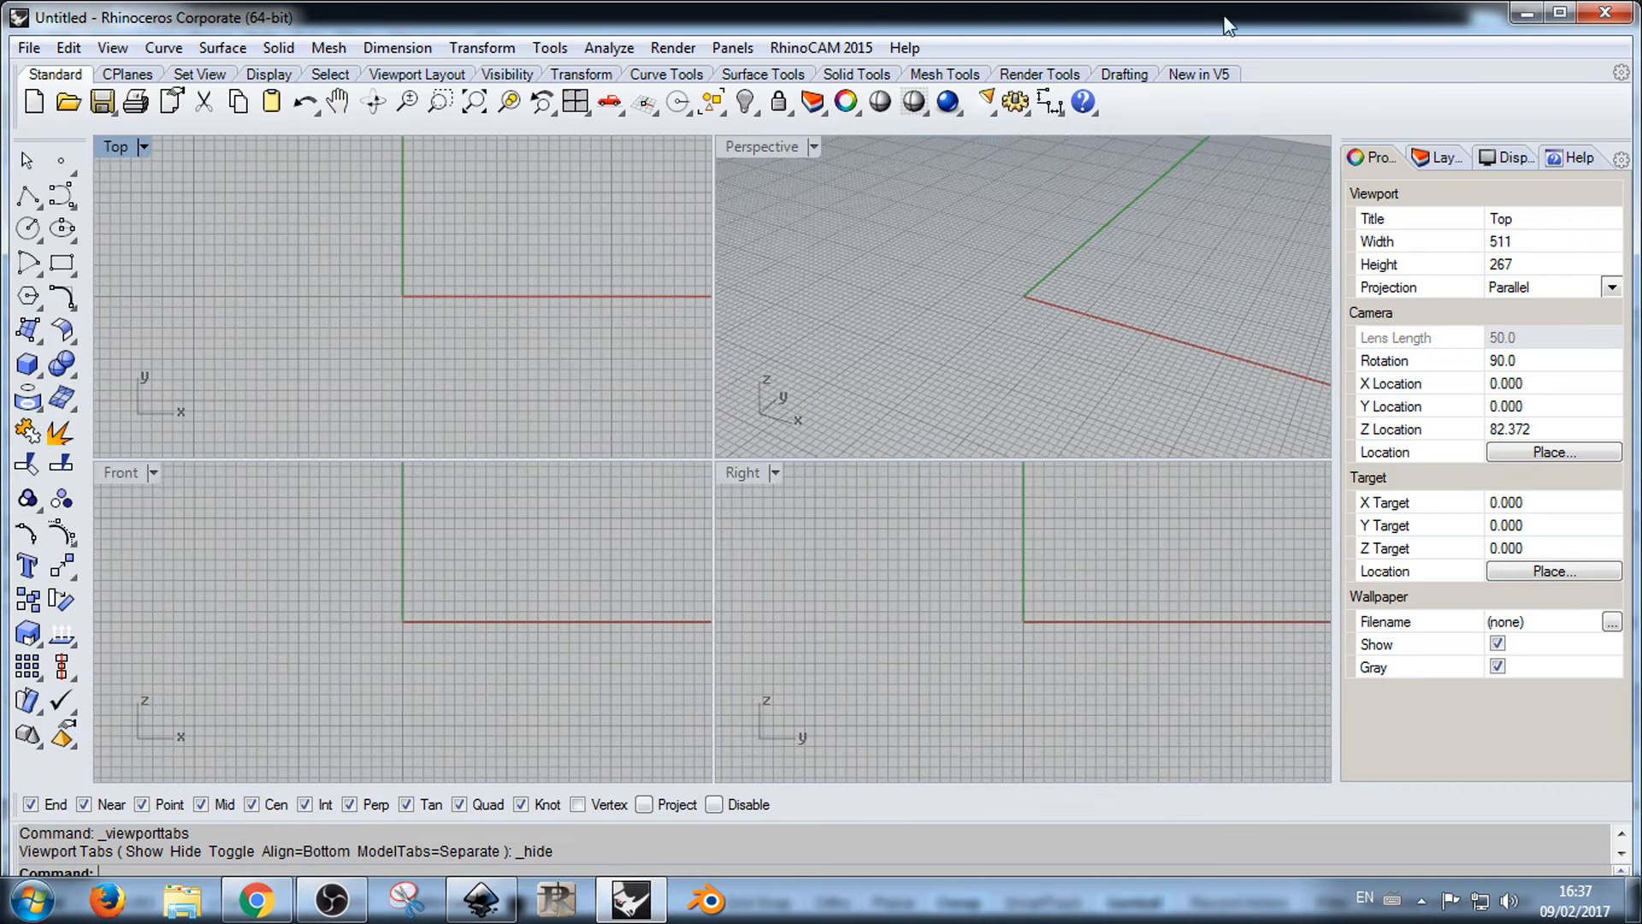
{"action": "left_click", "coordinate": [1560, 12]}
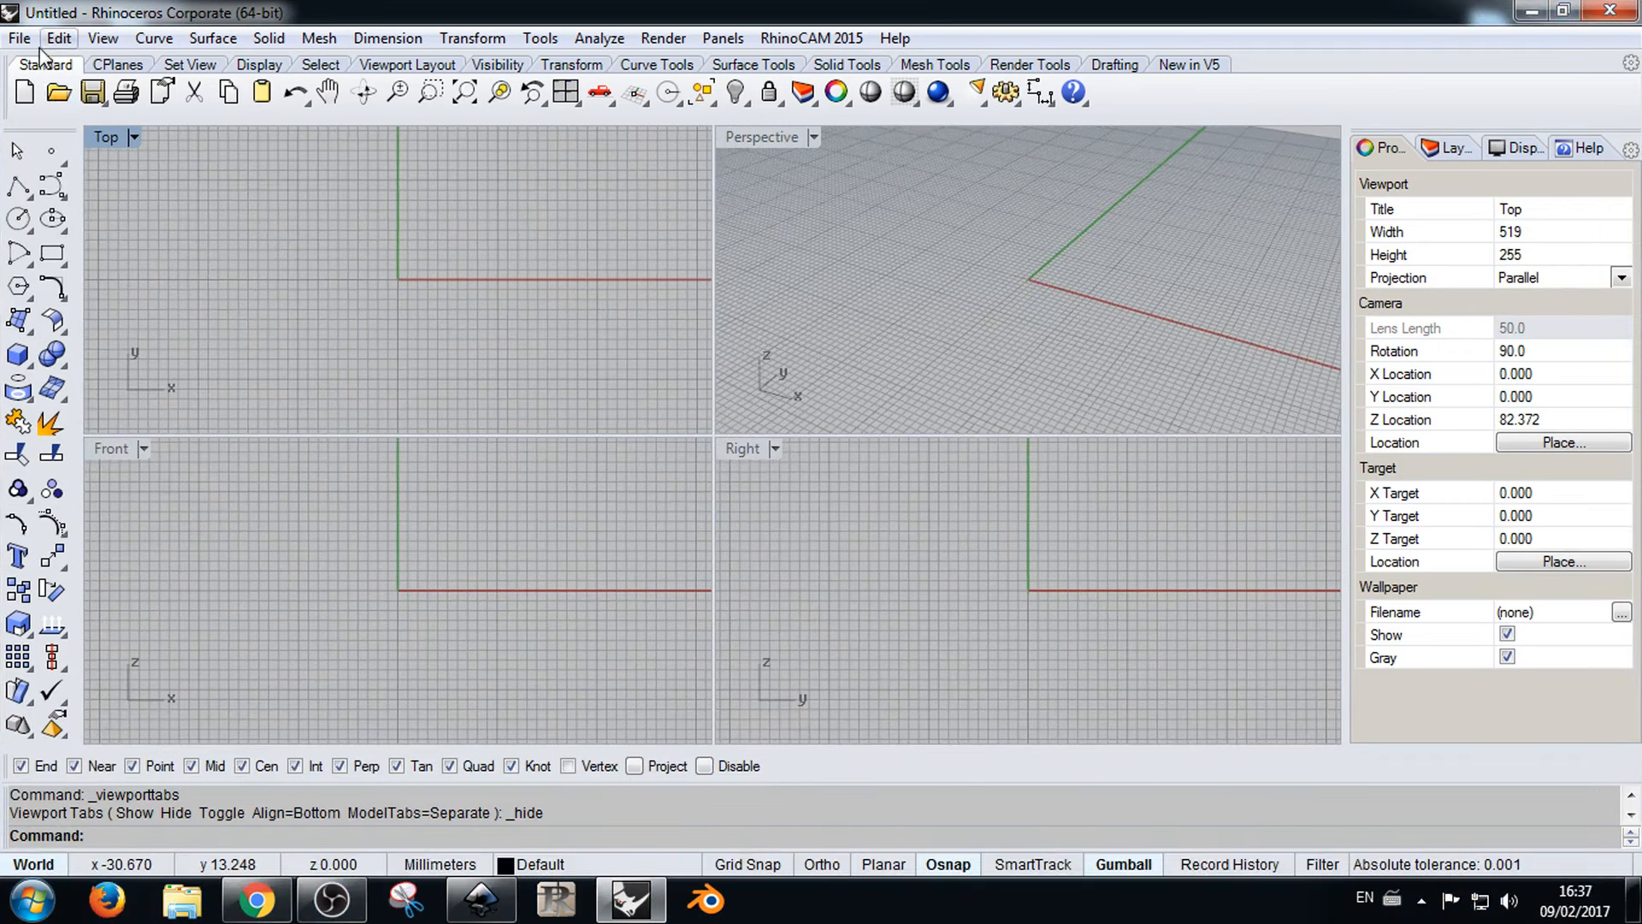
Step: Start importing a file from the Desktop and limit the shown files to AutoCAD Drawing Exchange (*.dxf)
{"action": "left_click", "coordinate": [19, 38]}
{"action": "left_click", "coordinate": [99, 320]}
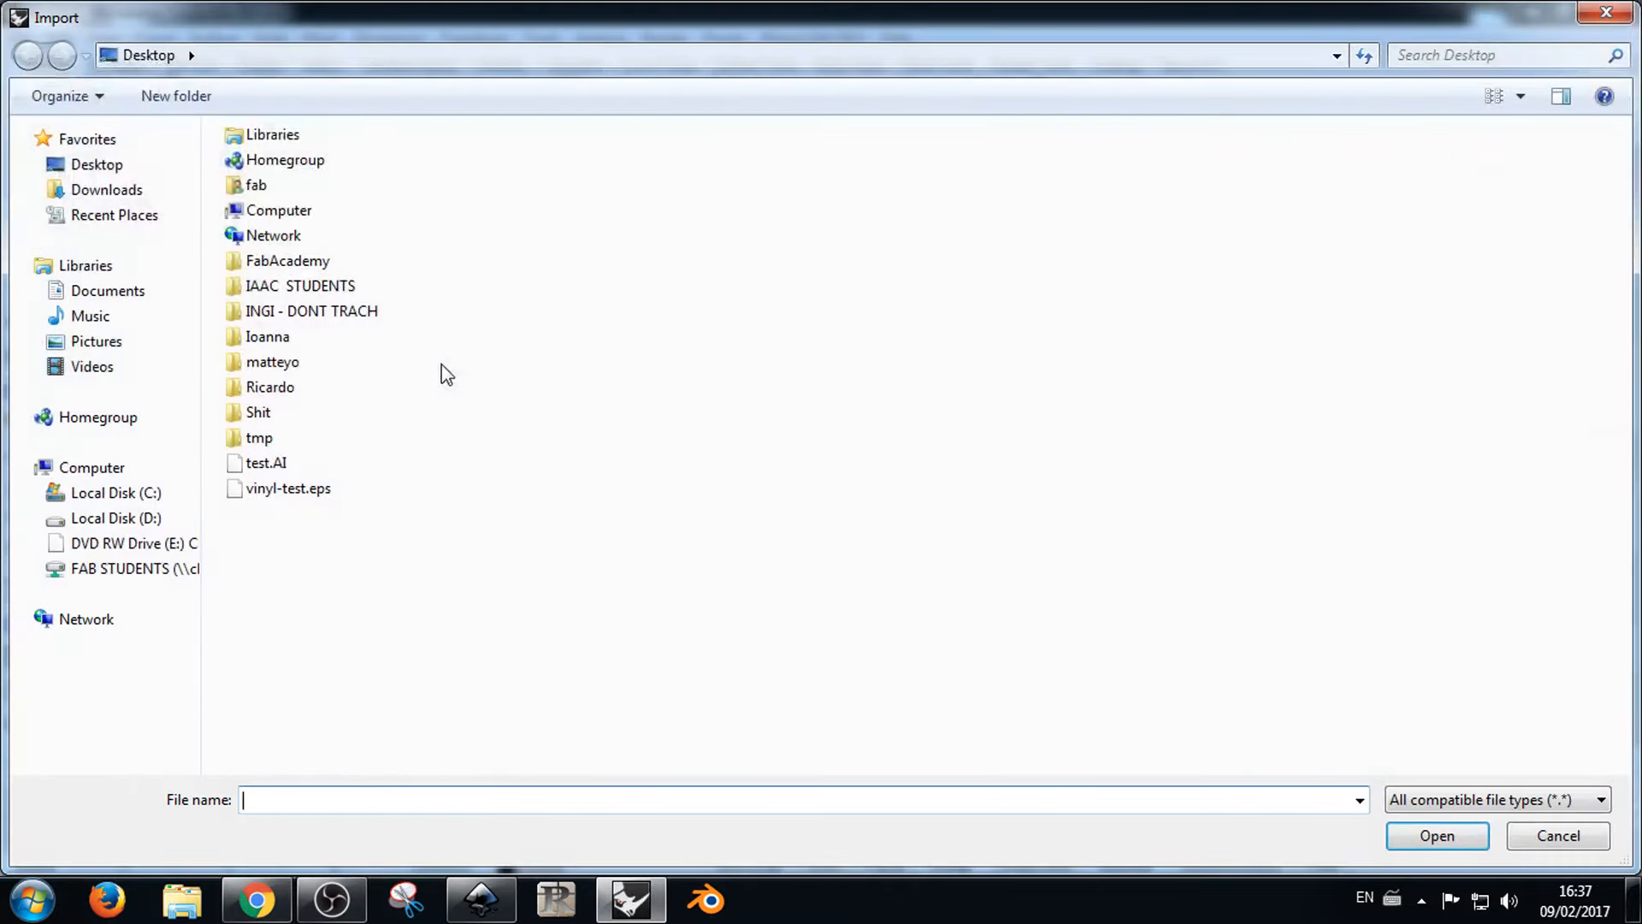
{"action": "left_click", "coordinate": [1360, 800]}
{"action": "left_click", "coordinate": [396, 427]}
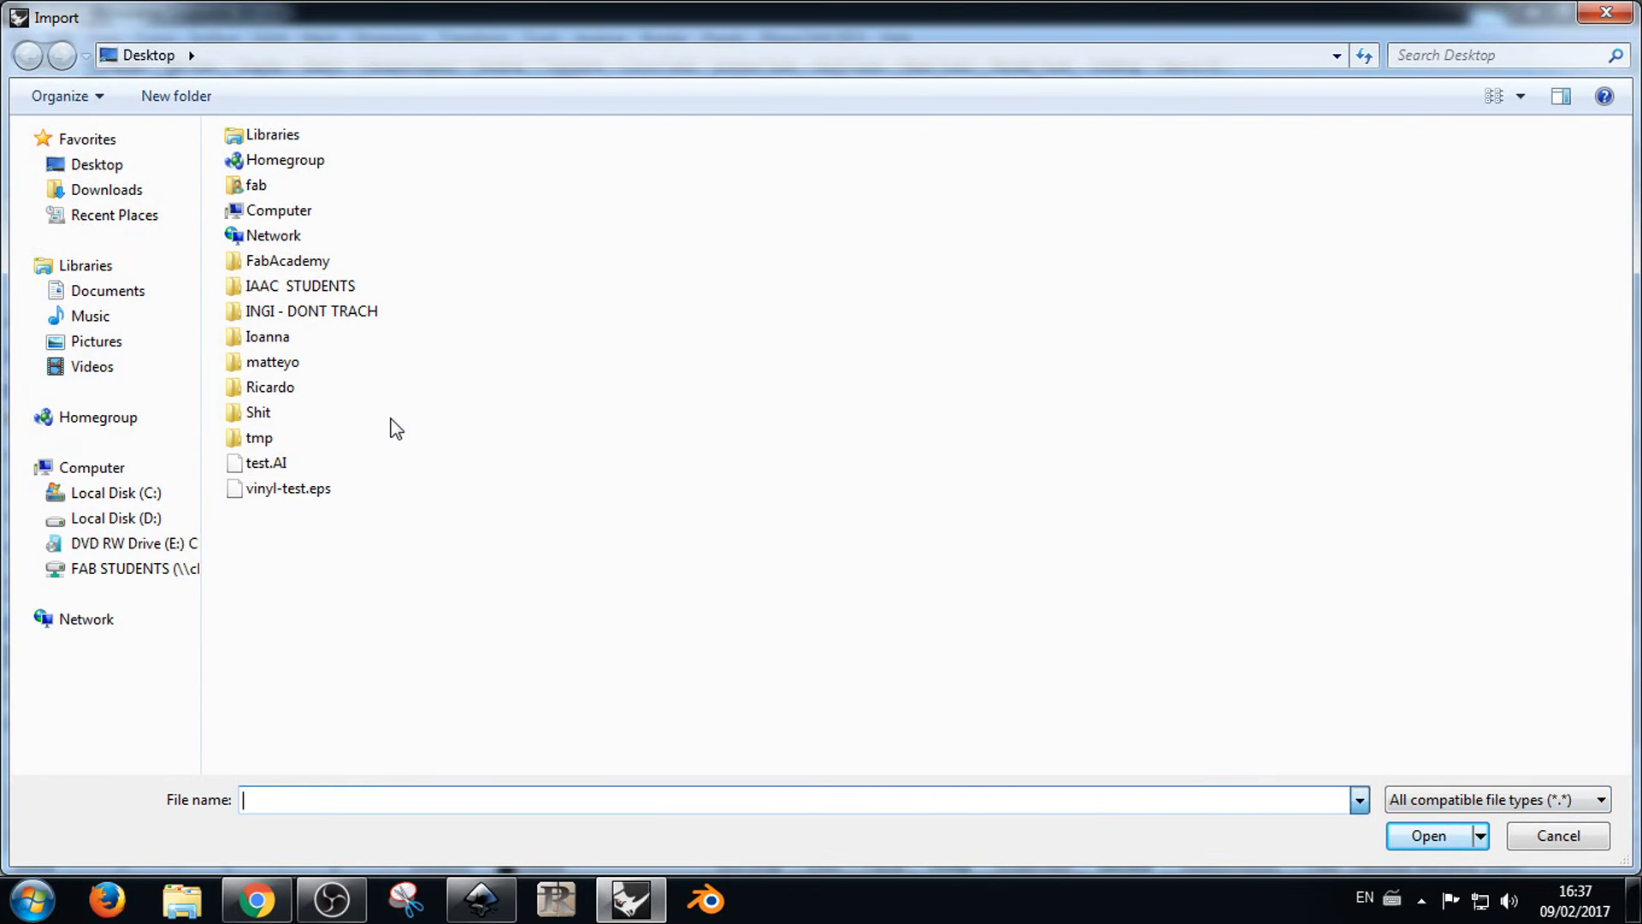
{"action": "left_click", "coordinate": [111, 162]}
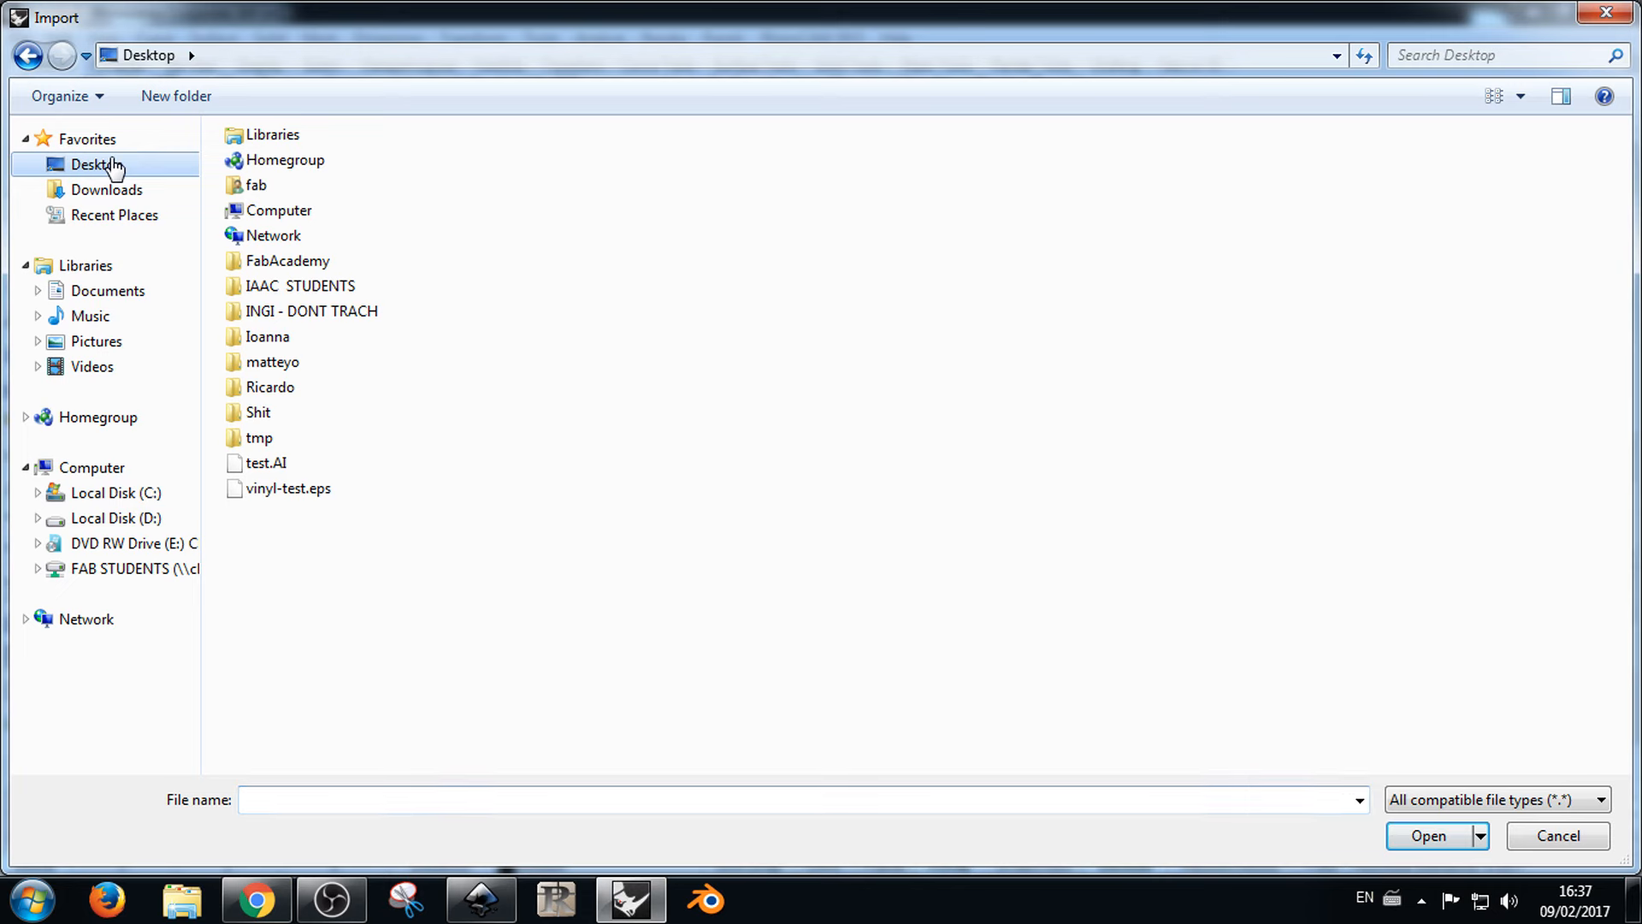
{"action": "left_click", "coordinate": [1530, 801]}
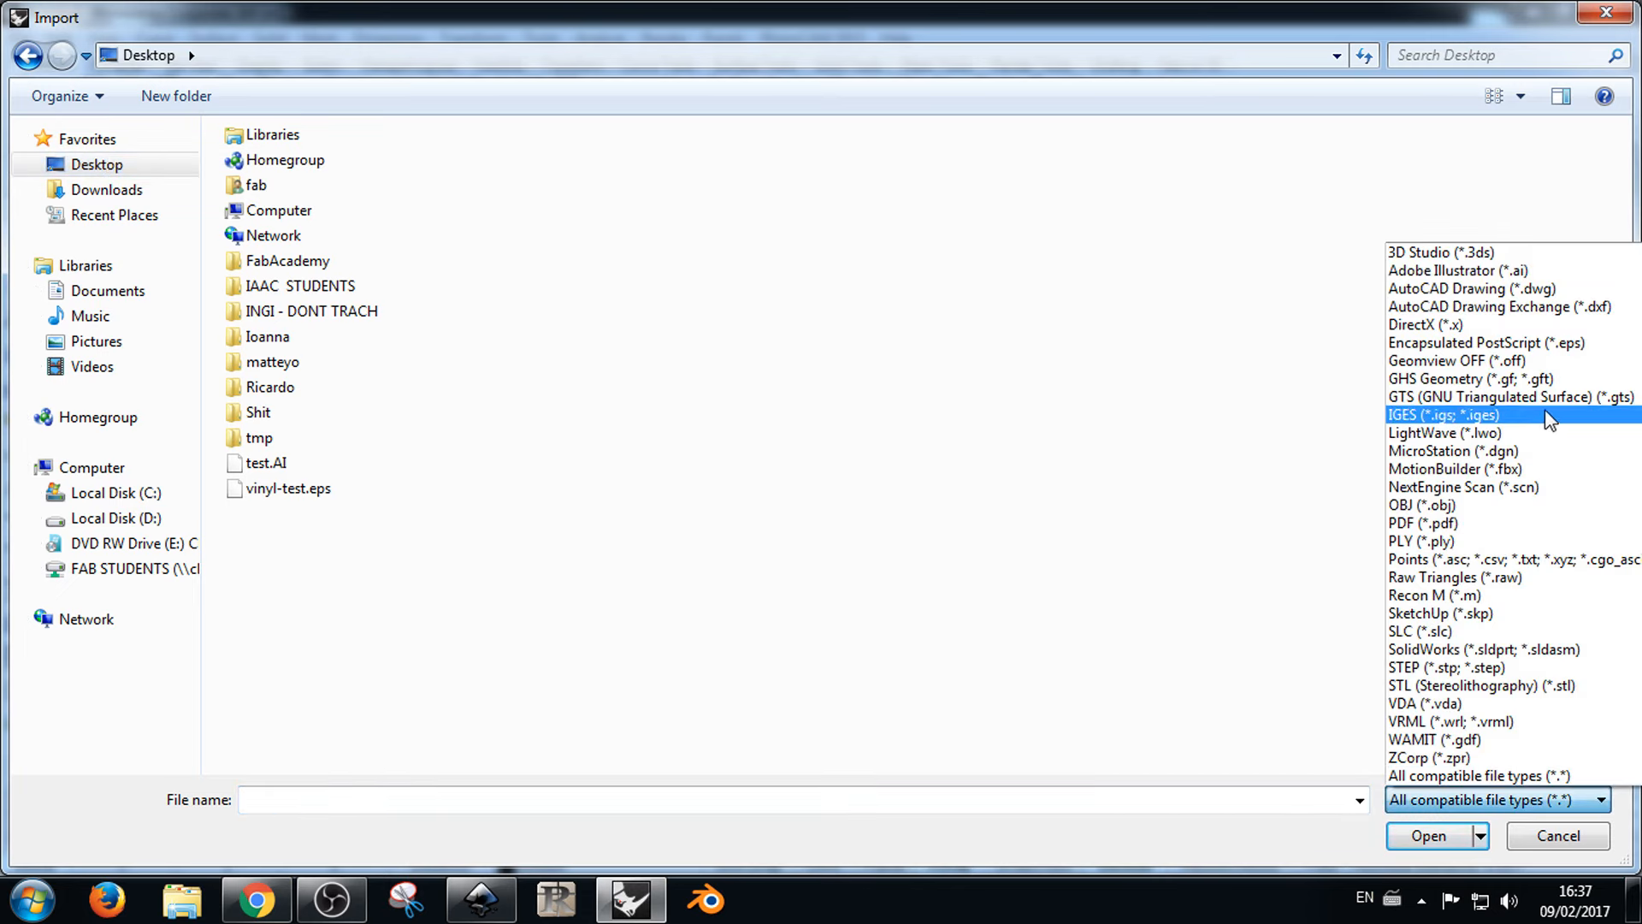
{"action": "left_click", "coordinate": [1539, 306]}
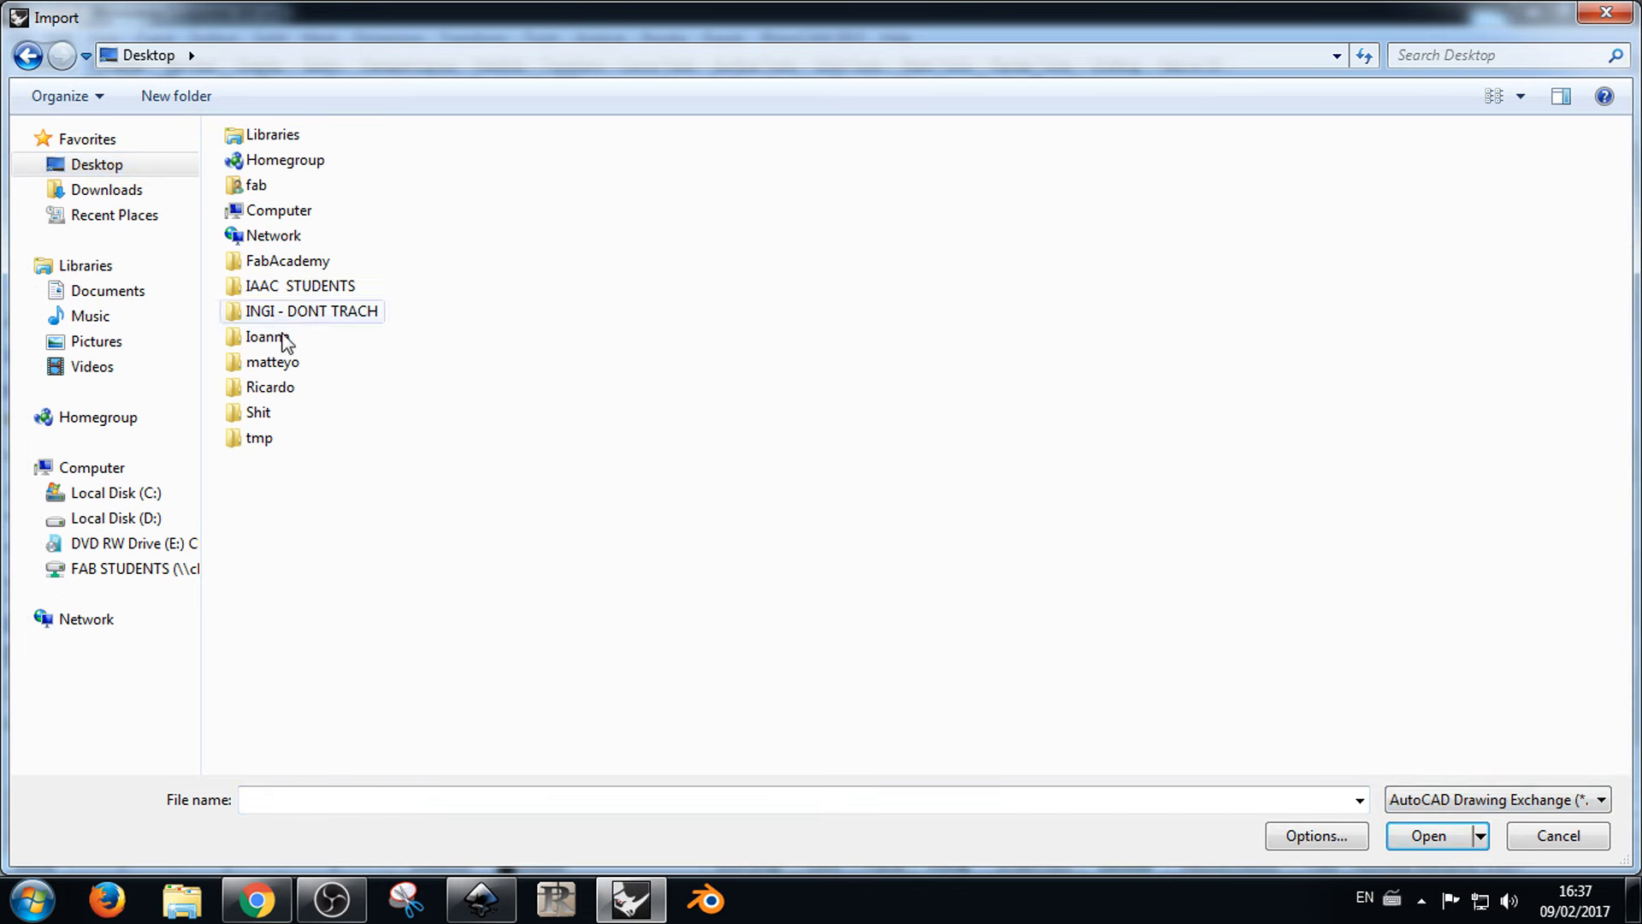
Step: Look for the DXF file in the Documents library, shown as a detailed list, and on the FAB STUDENTS network drive
{"action": "left_click", "coordinate": [134, 294]}
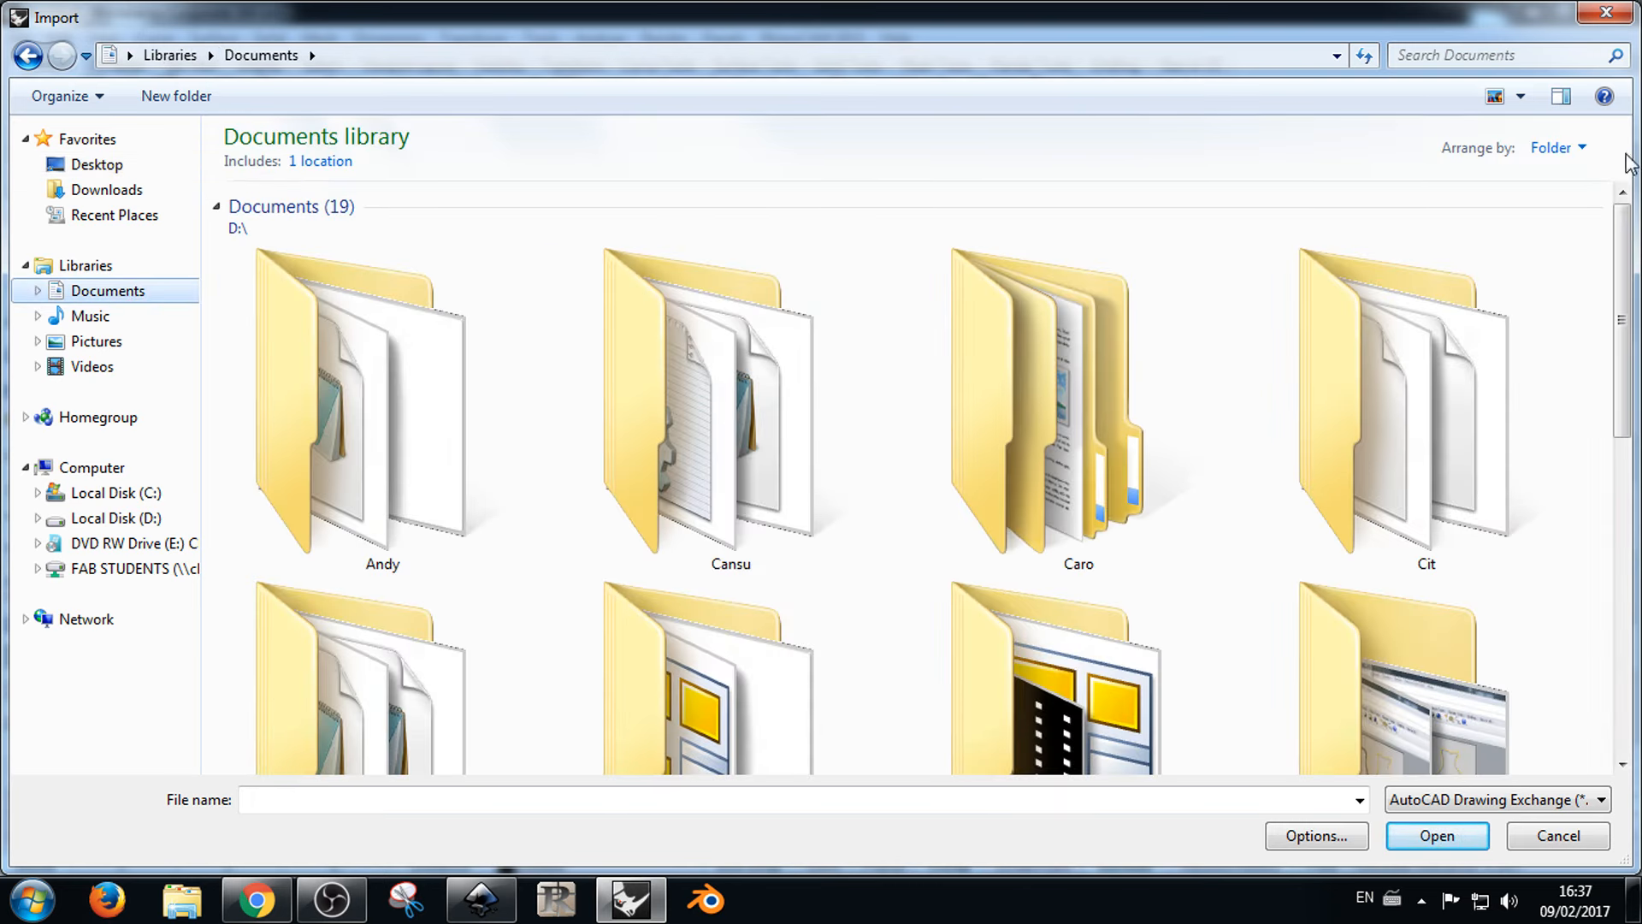
{"action": "left_click", "coordinate": [1589, 150]}
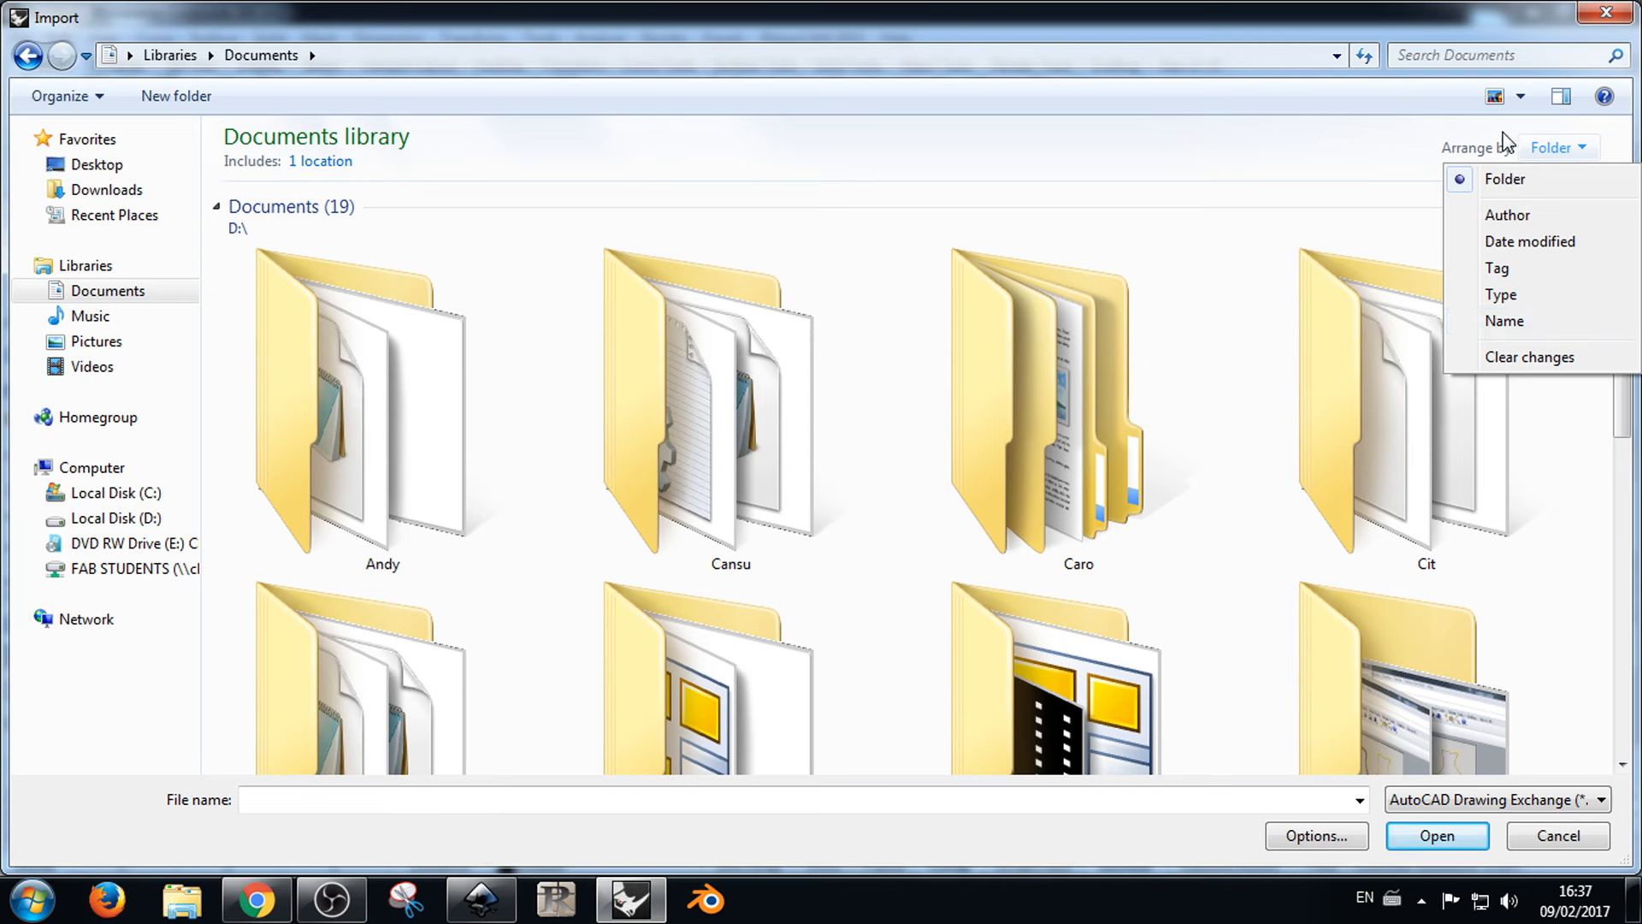
{"action": "left_click", "coordinate": [1520, 96]}
{"action": "left_click", "coordinate": [1552, 296]}
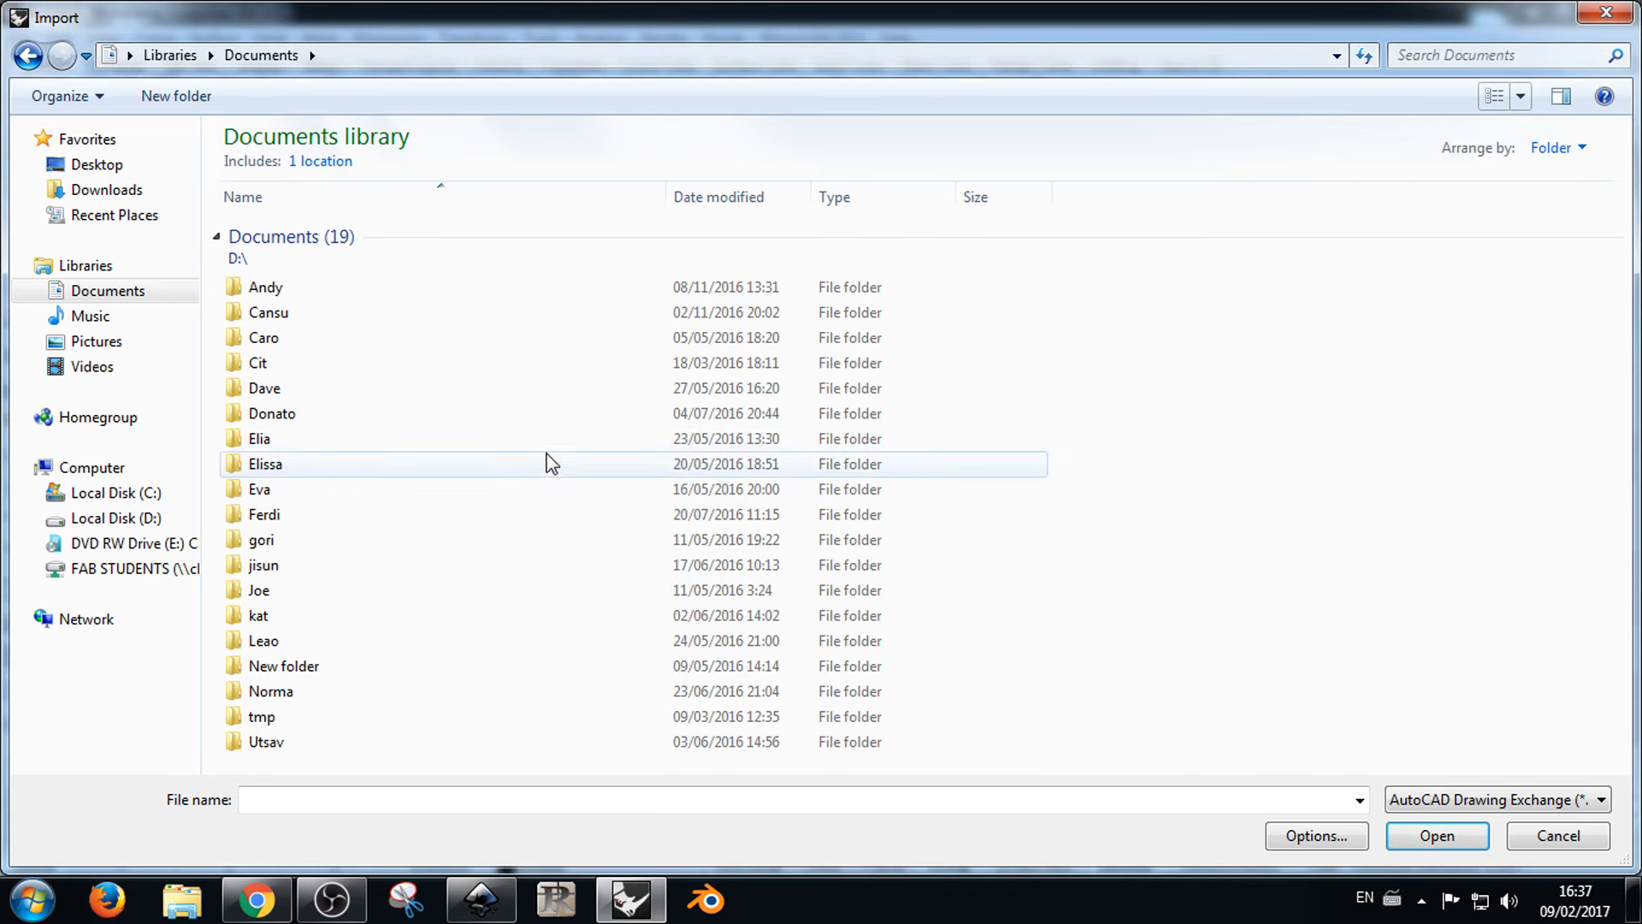
{"action": "left_click", "coordinate": [547, 539]}
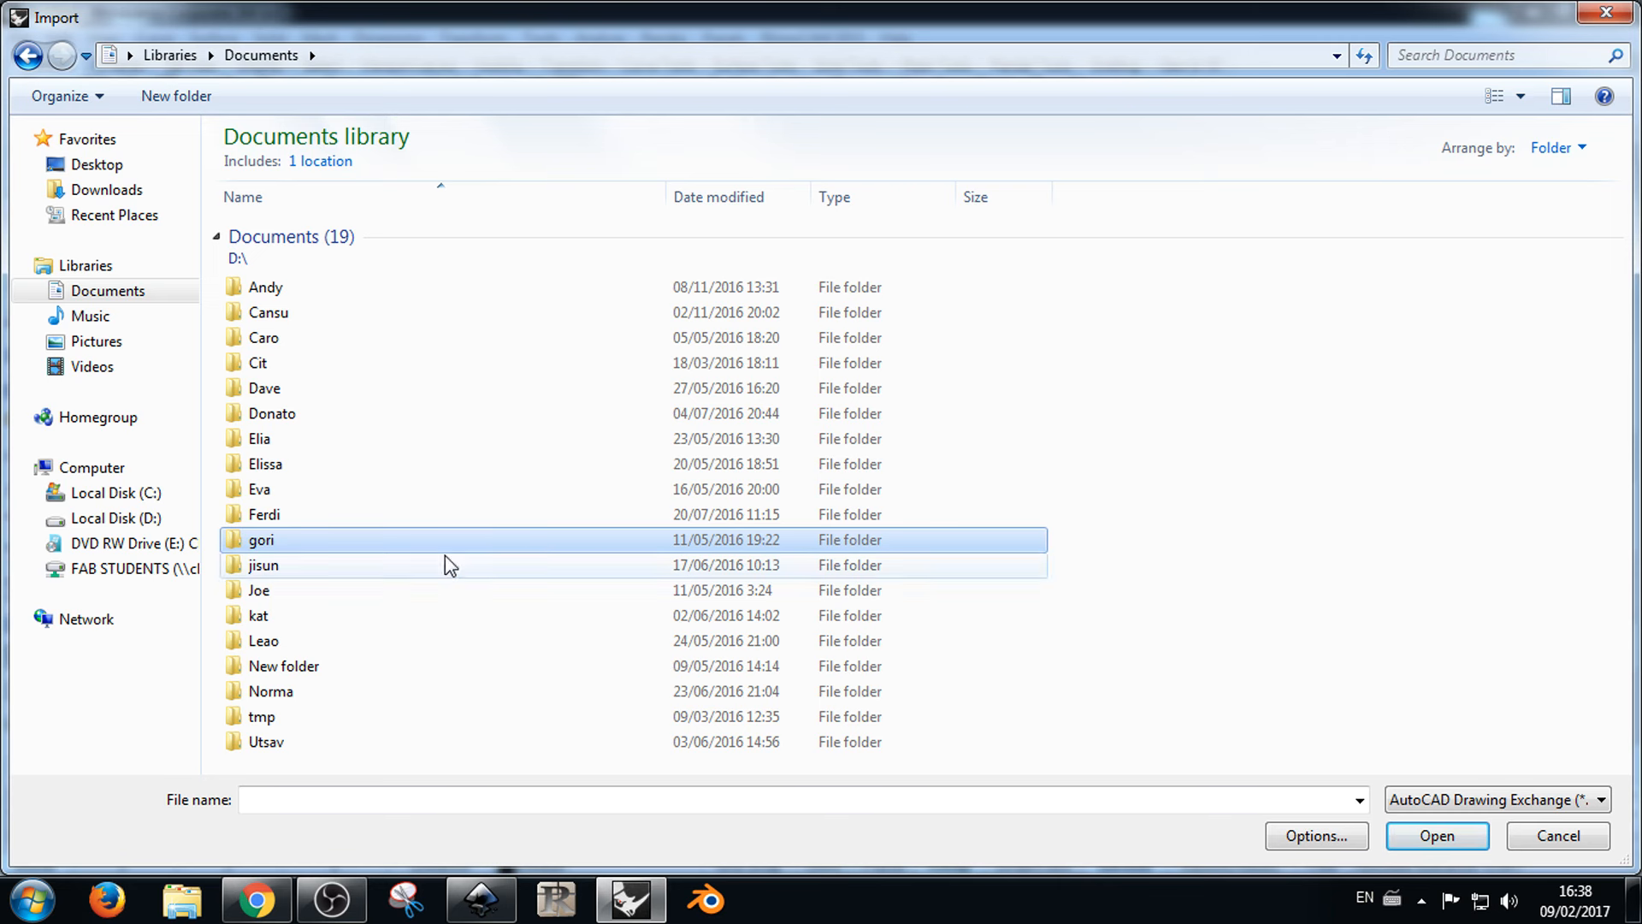
{"action": "left_click", "coordinate": [82, 569]}
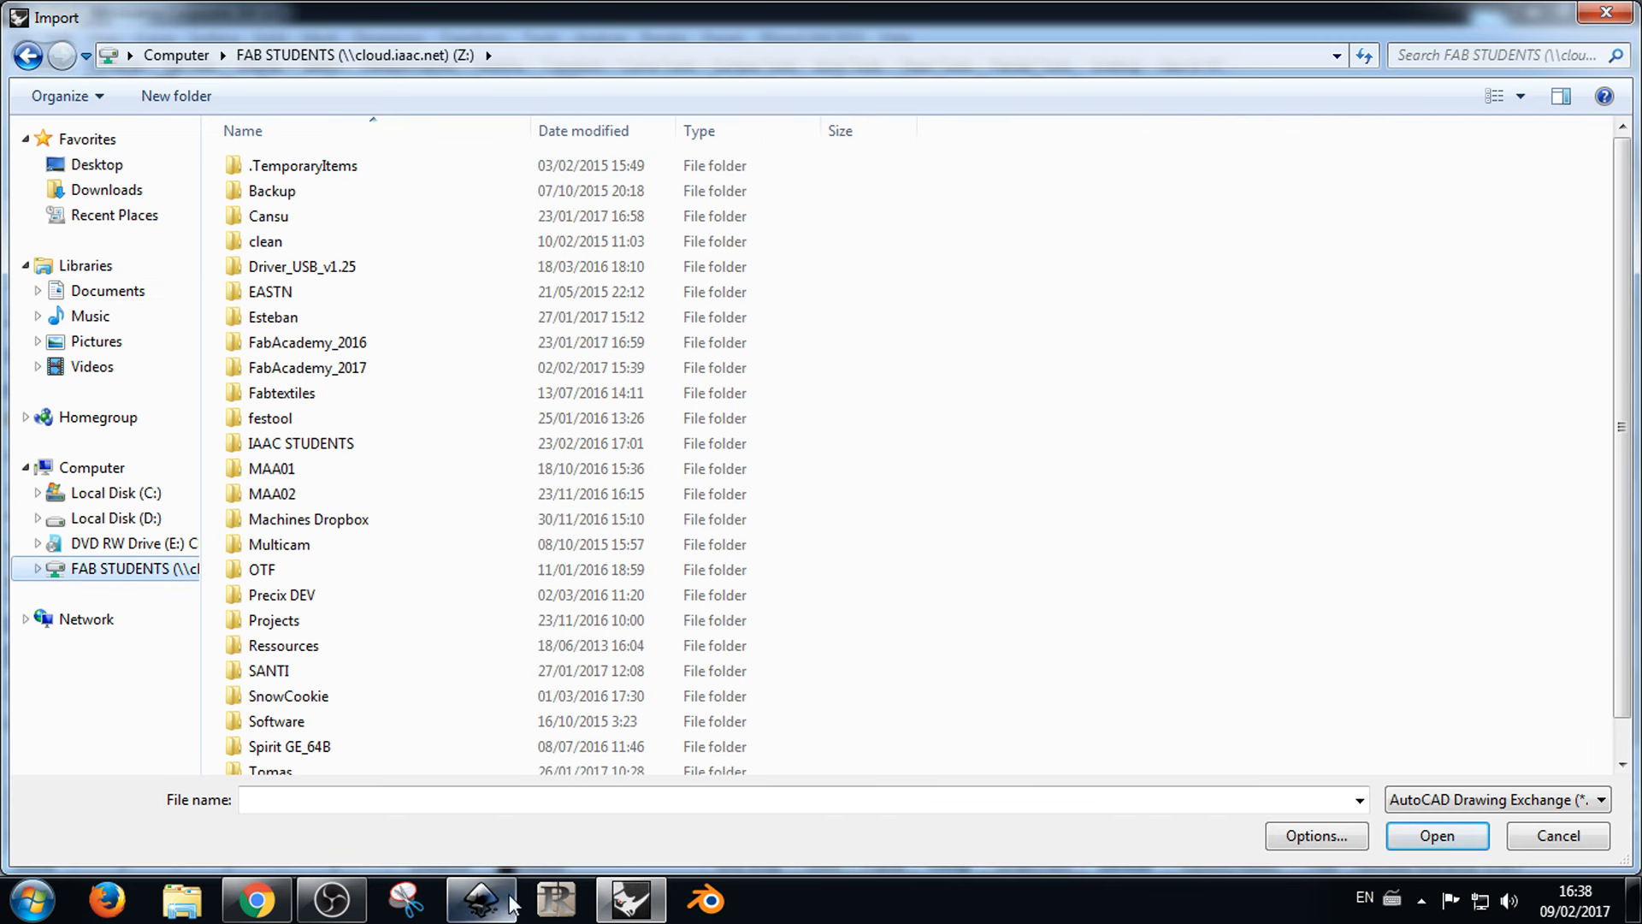
{"action": "left_click", "coordinate": [333, 898]}
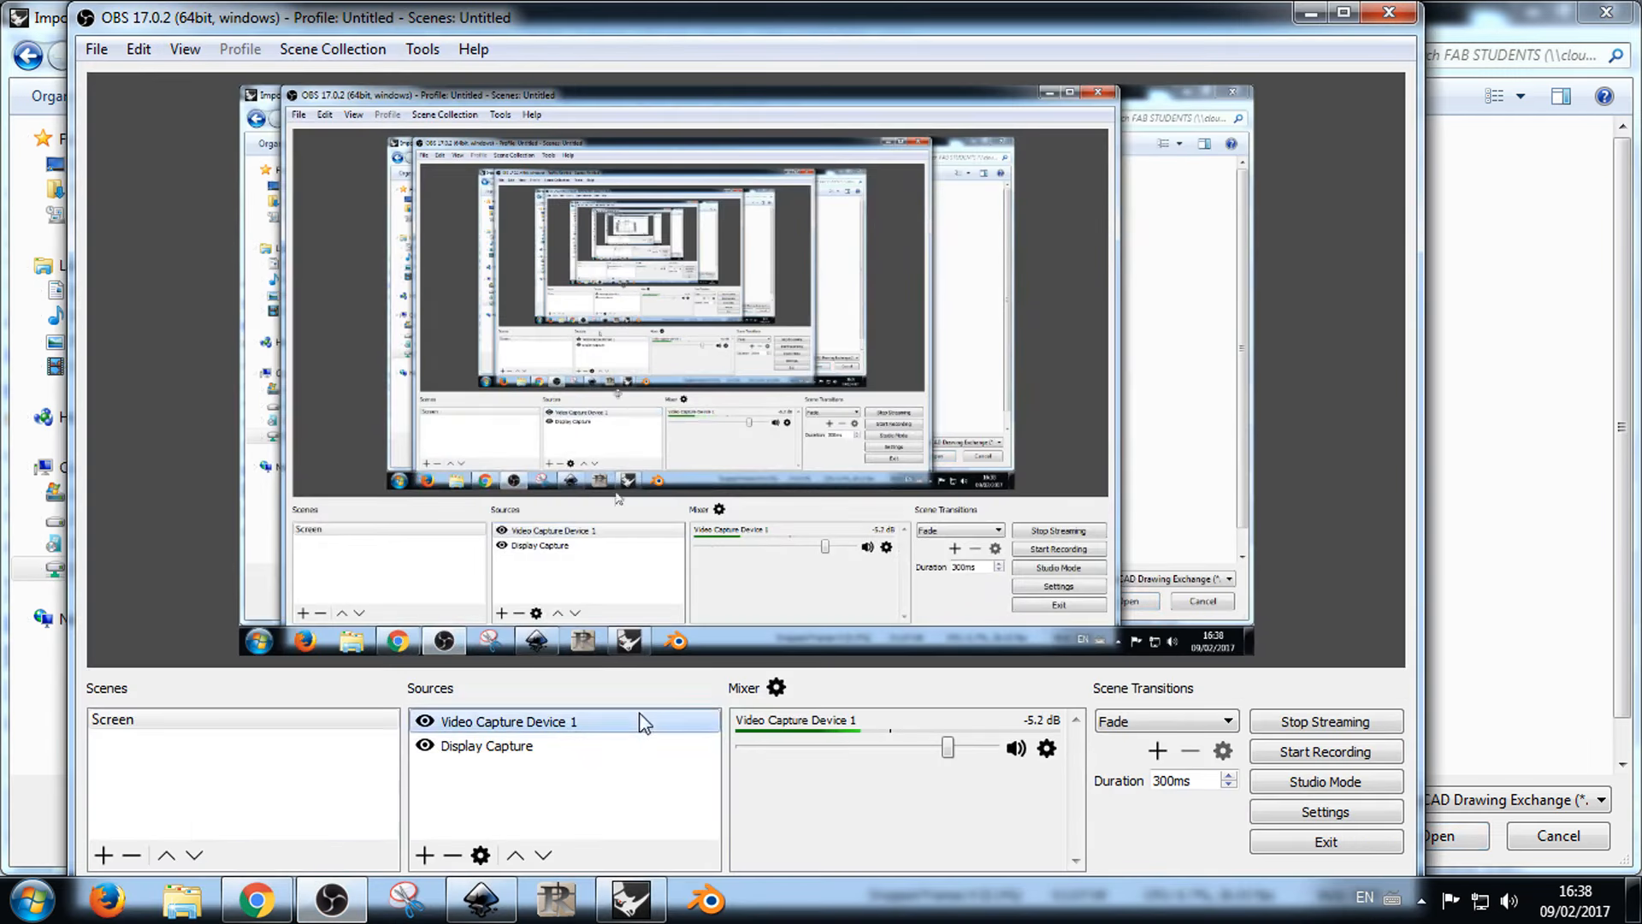